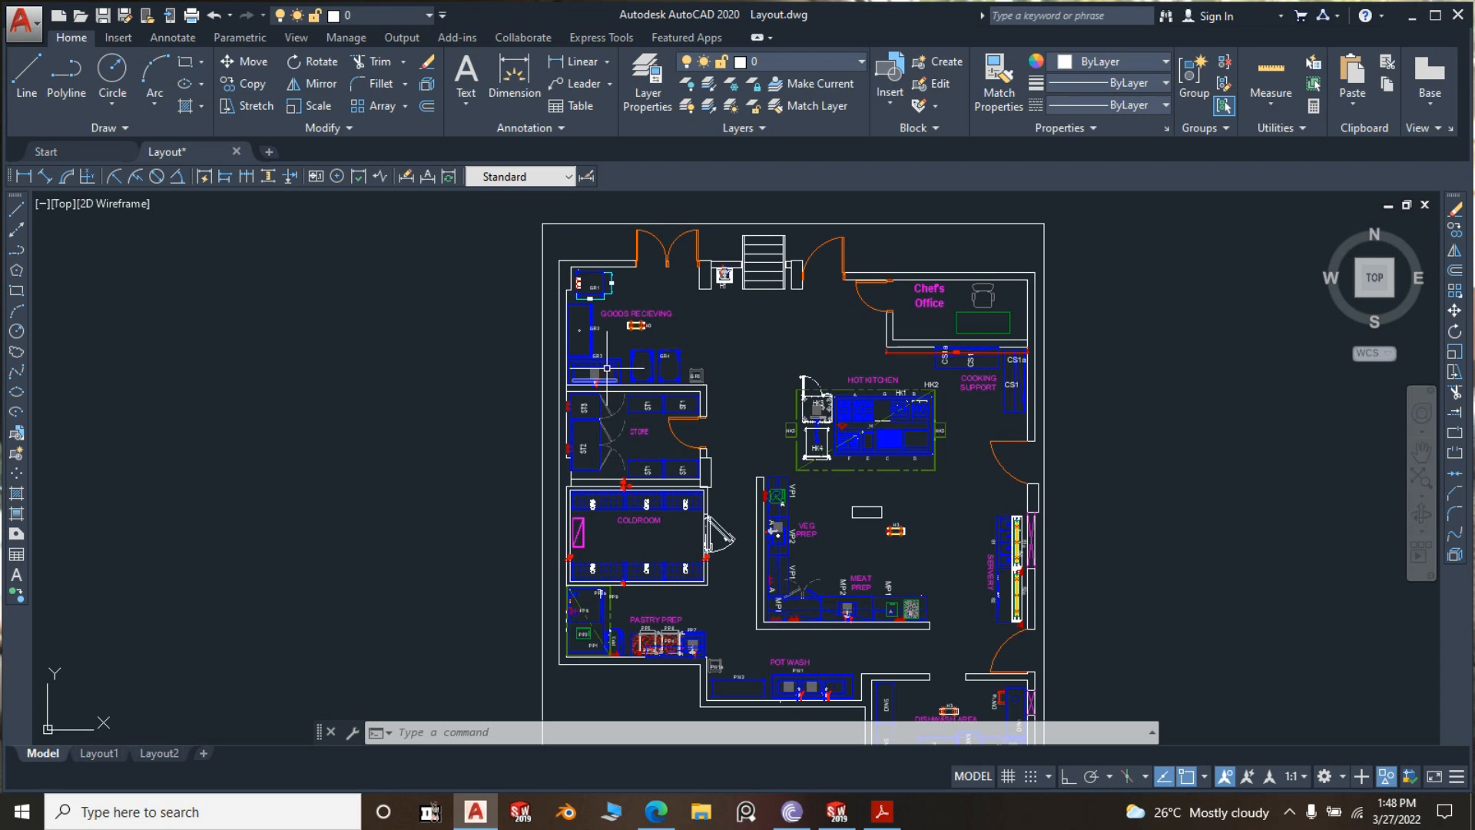
Examine the goods receiving area of the kitchen layout, then switch to SOLIDWORKS to view the trough assembly model
scroll(590, 342, up, 4)
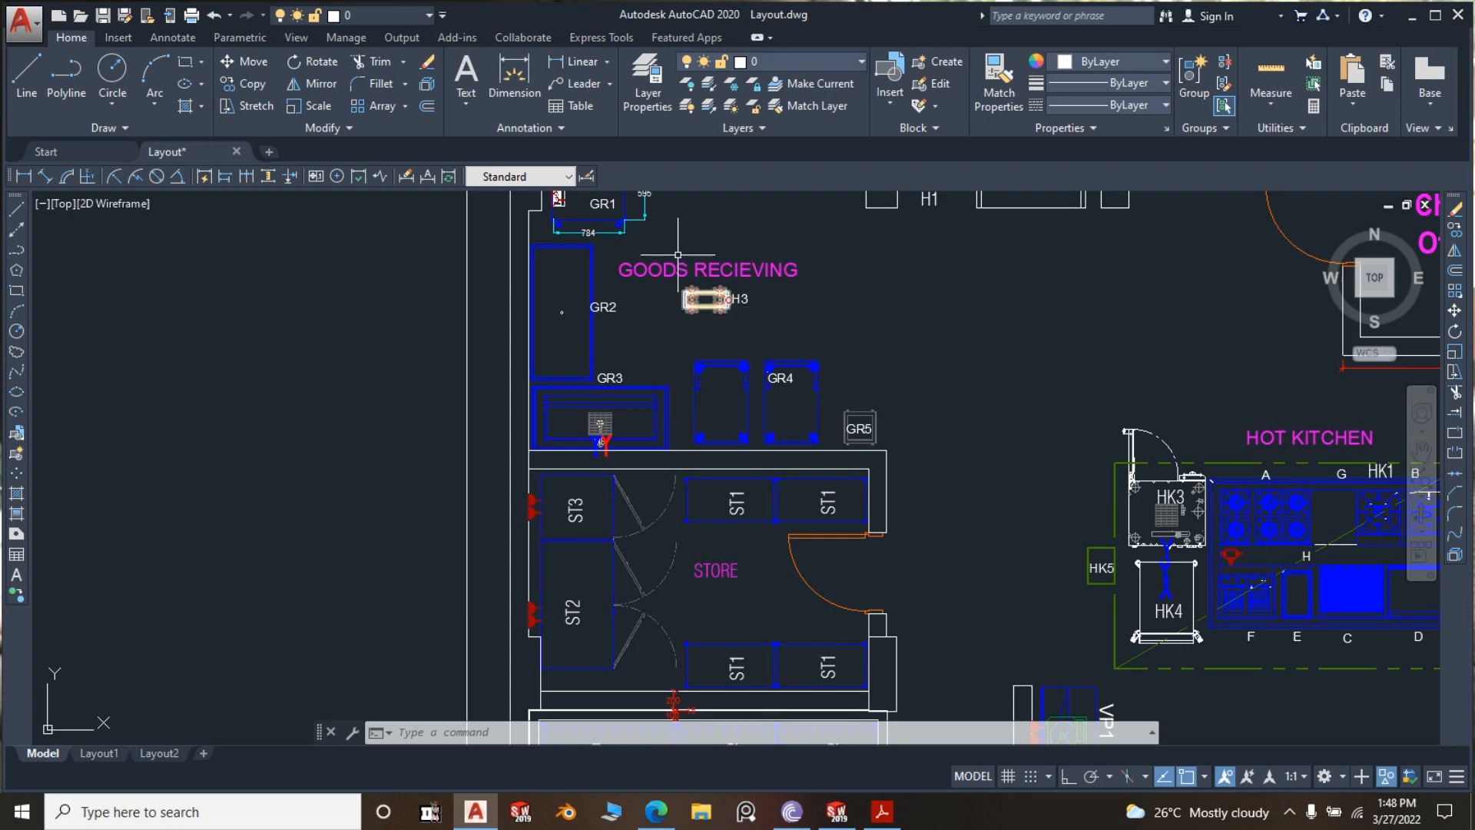
scroll(579, 322, down, 2)
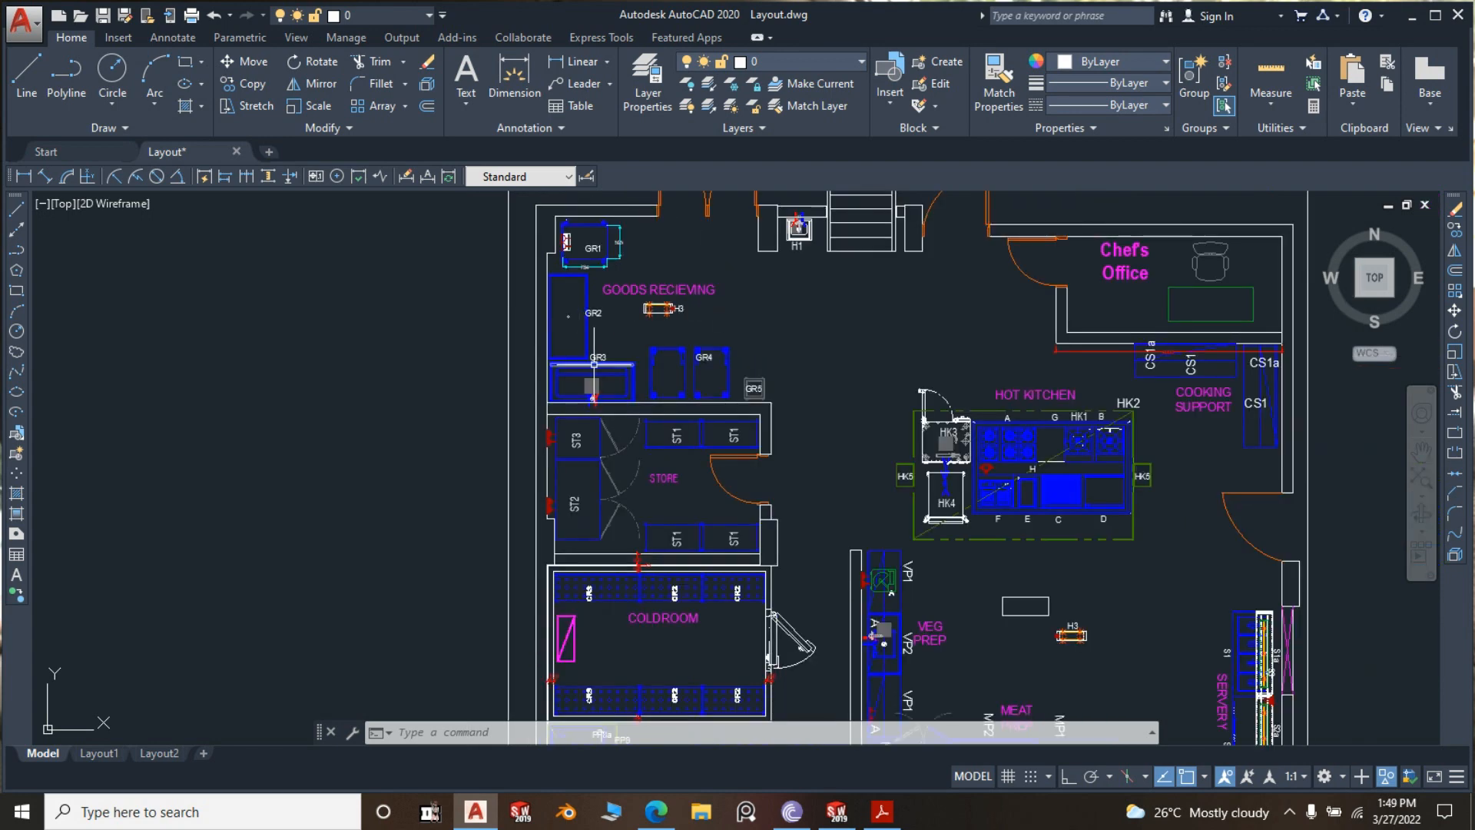
click(837, 812)
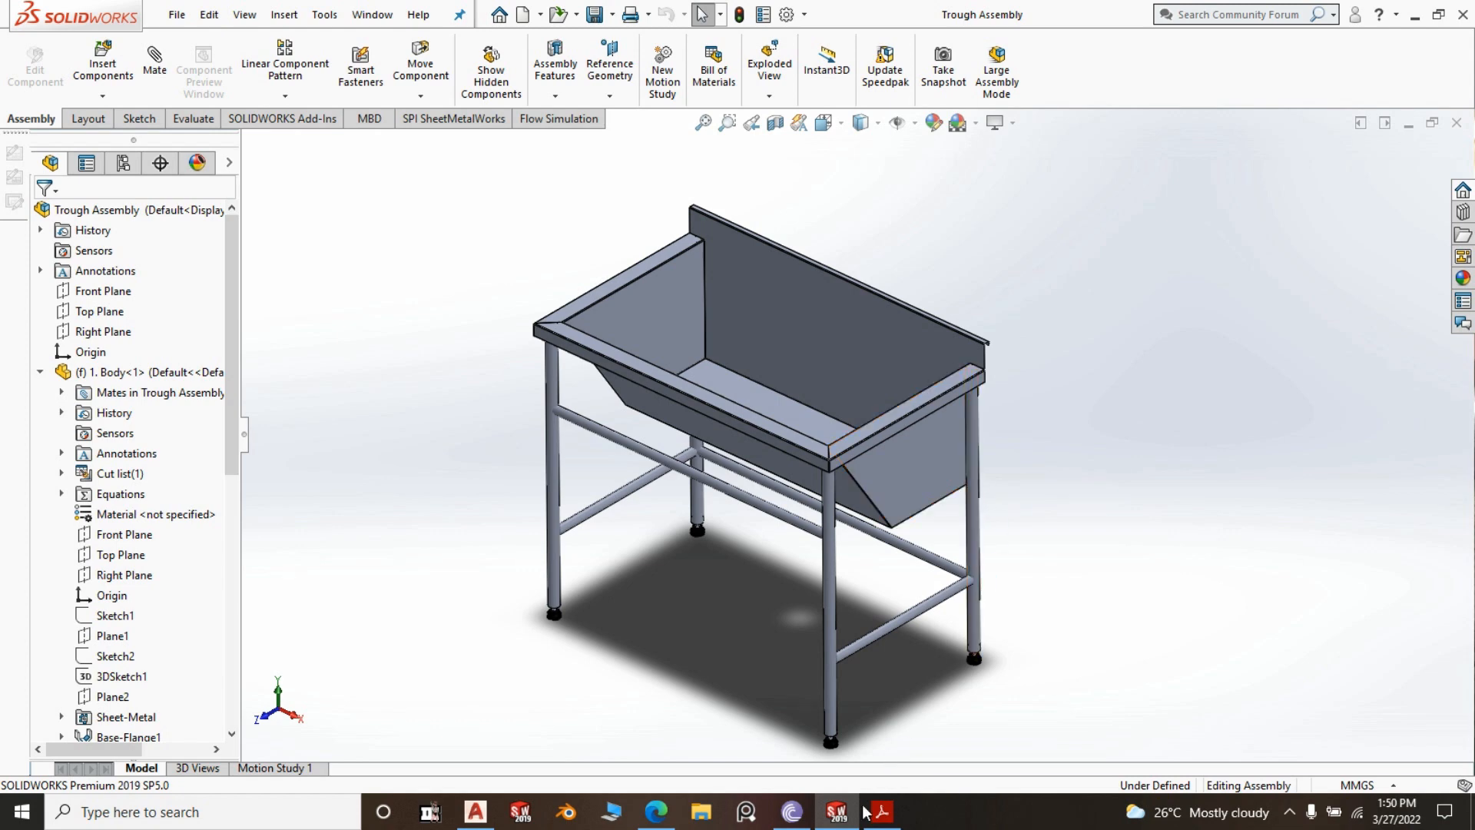
Switch to Adobe Reader Touch and examine the trough assembly's orthographic views and 3D view across the drawing sheets
click(885, 817)
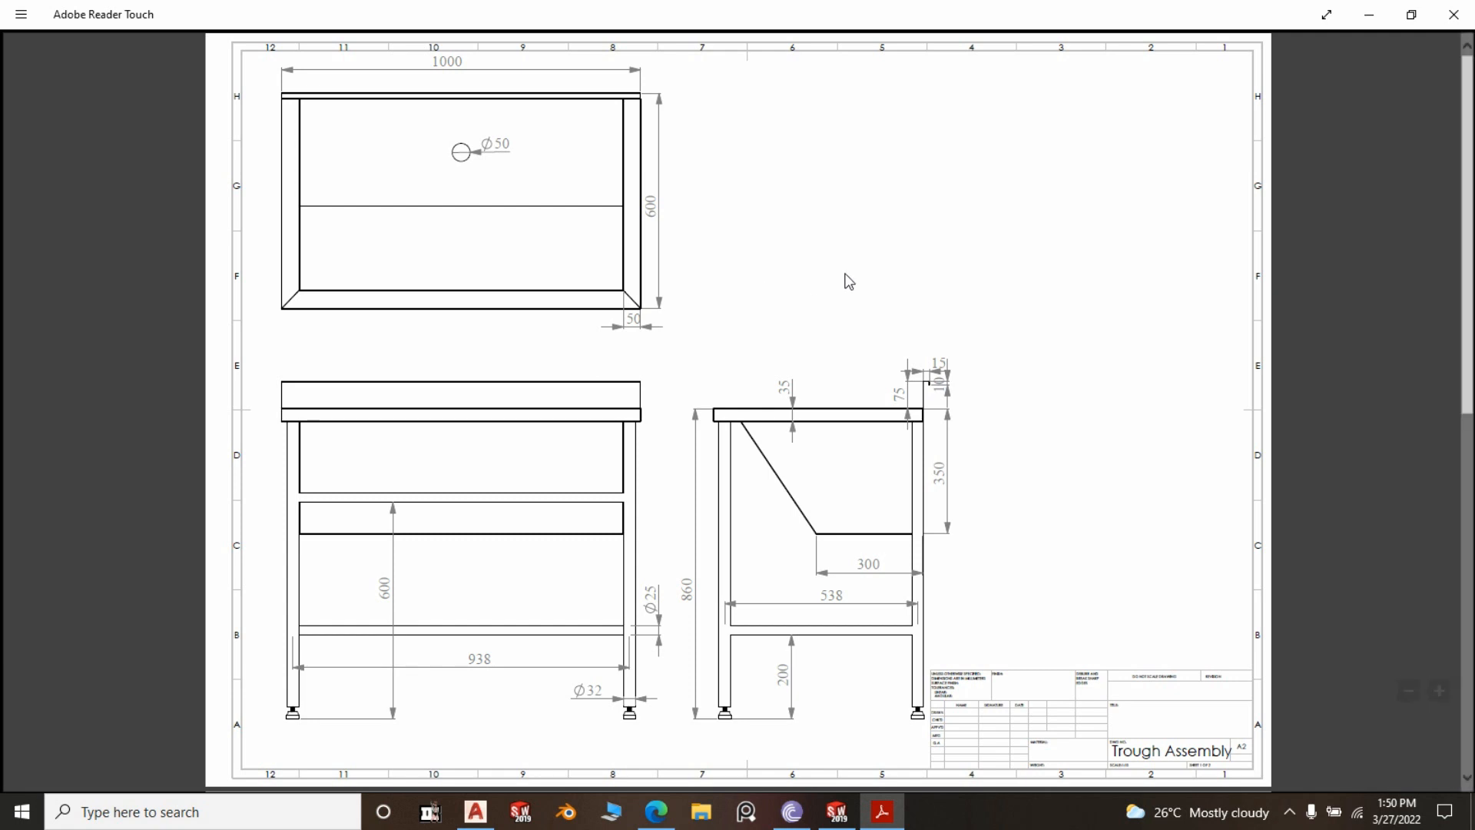
scroll(860, 308, down, 2)
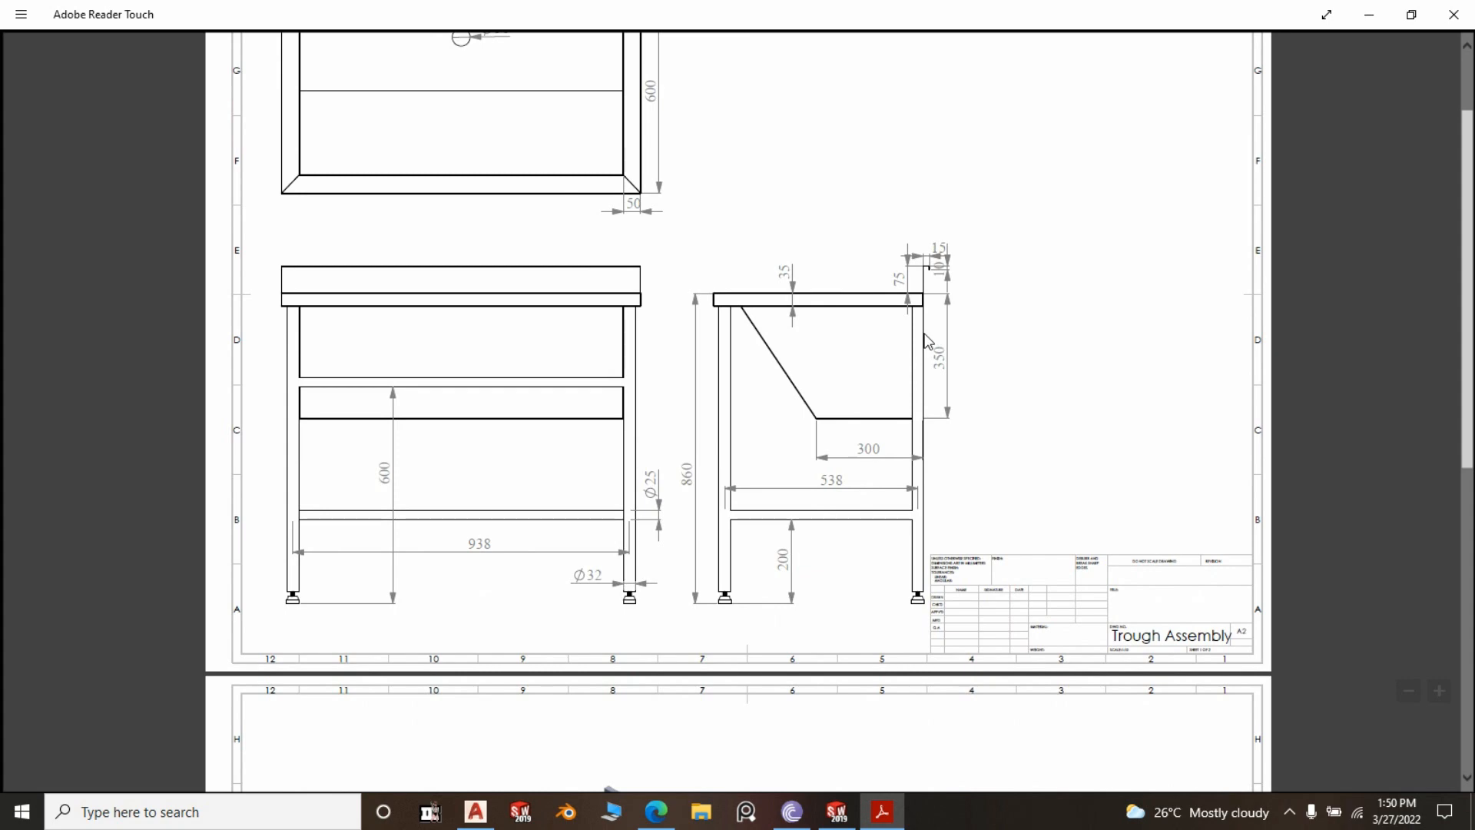
scroll(926, 343, down, 5)
scroll(925, 357, down, 3)
scroll(925, 358, up, 10)
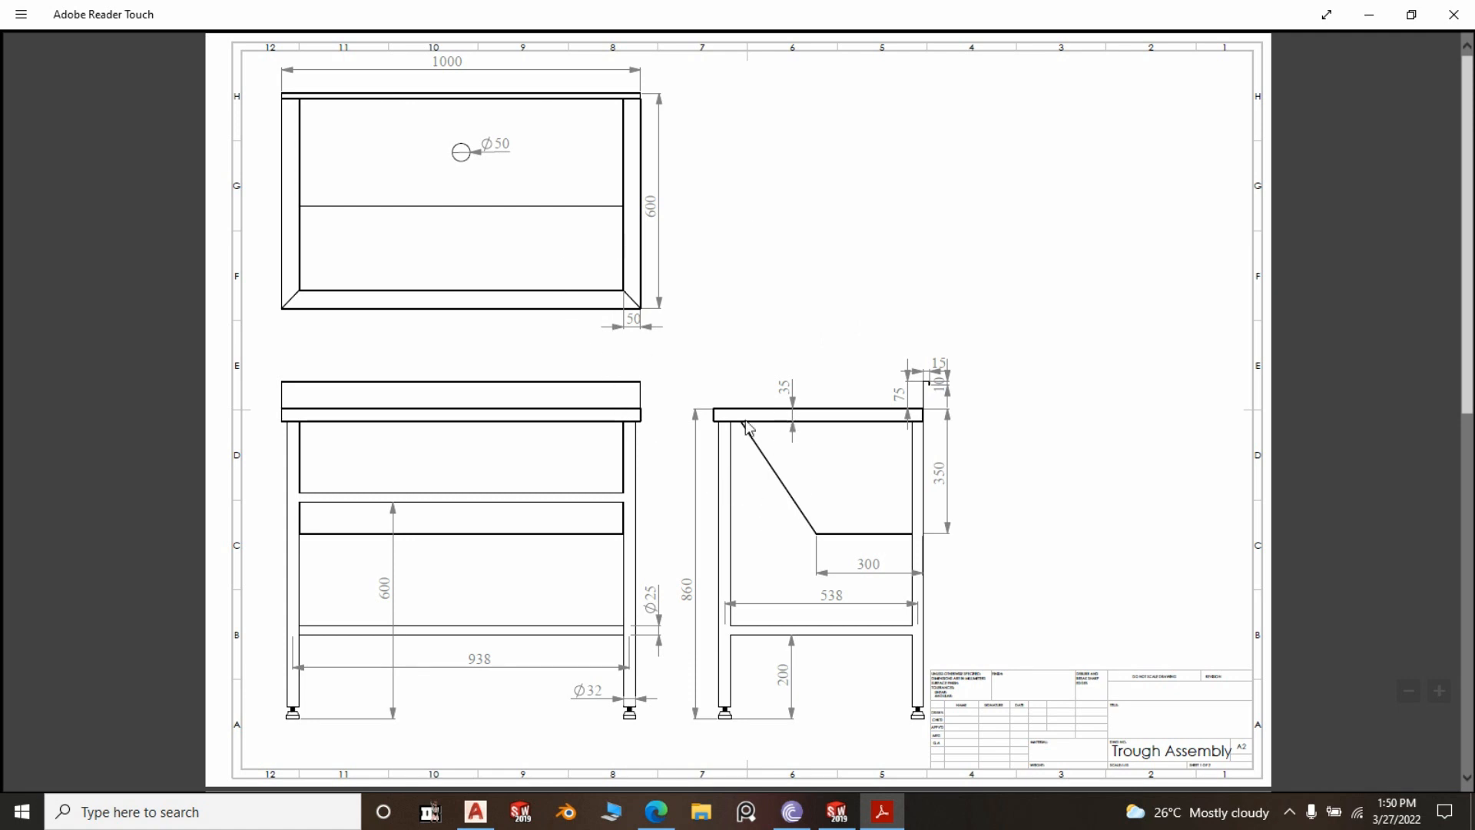
scroll(806, 402, down, 3)
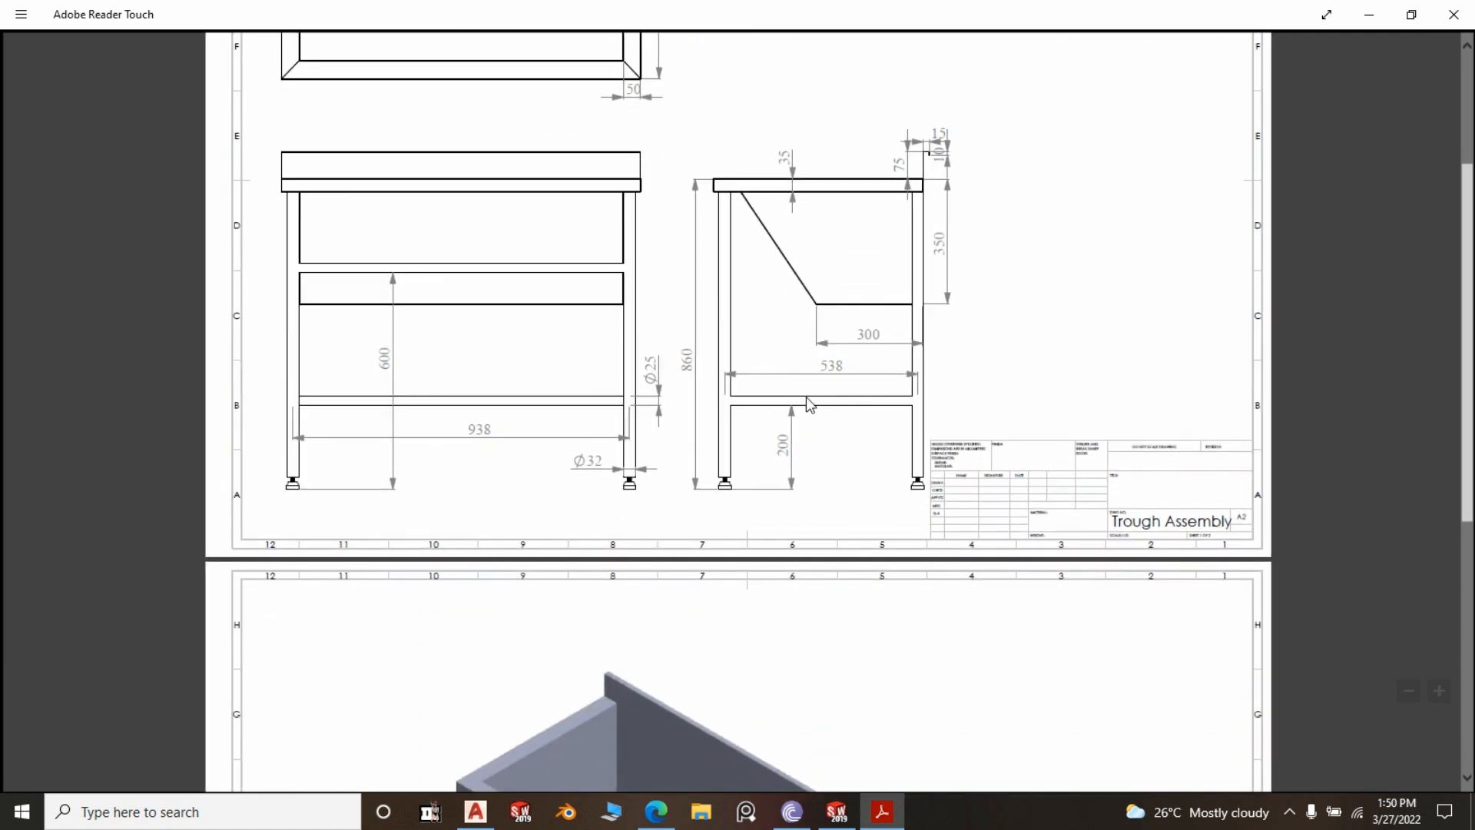
scroll(805, 396, up, 3)
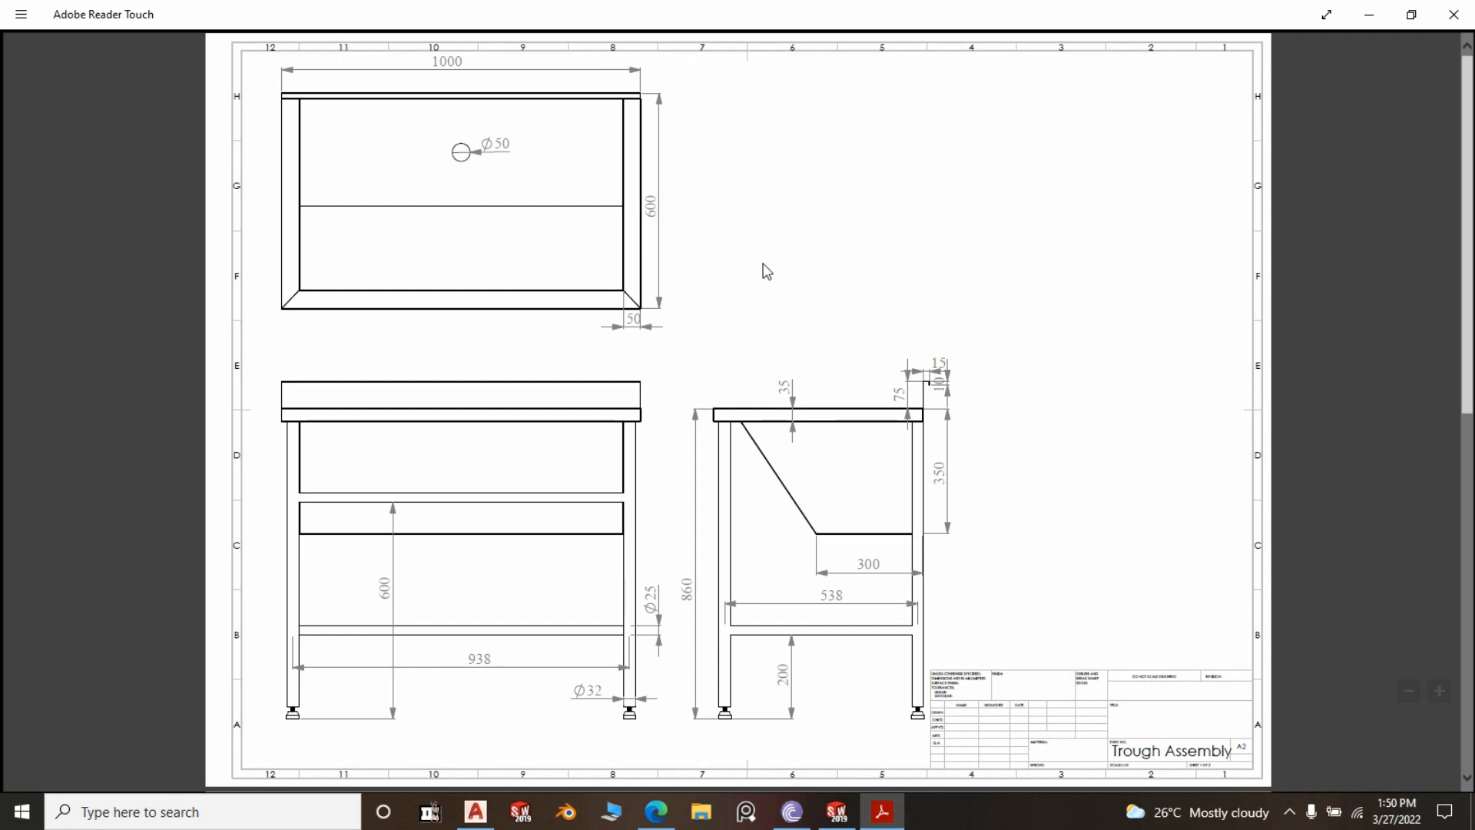
scroll(764, 269, down, 3)
scroll(769, 273, down, 2)
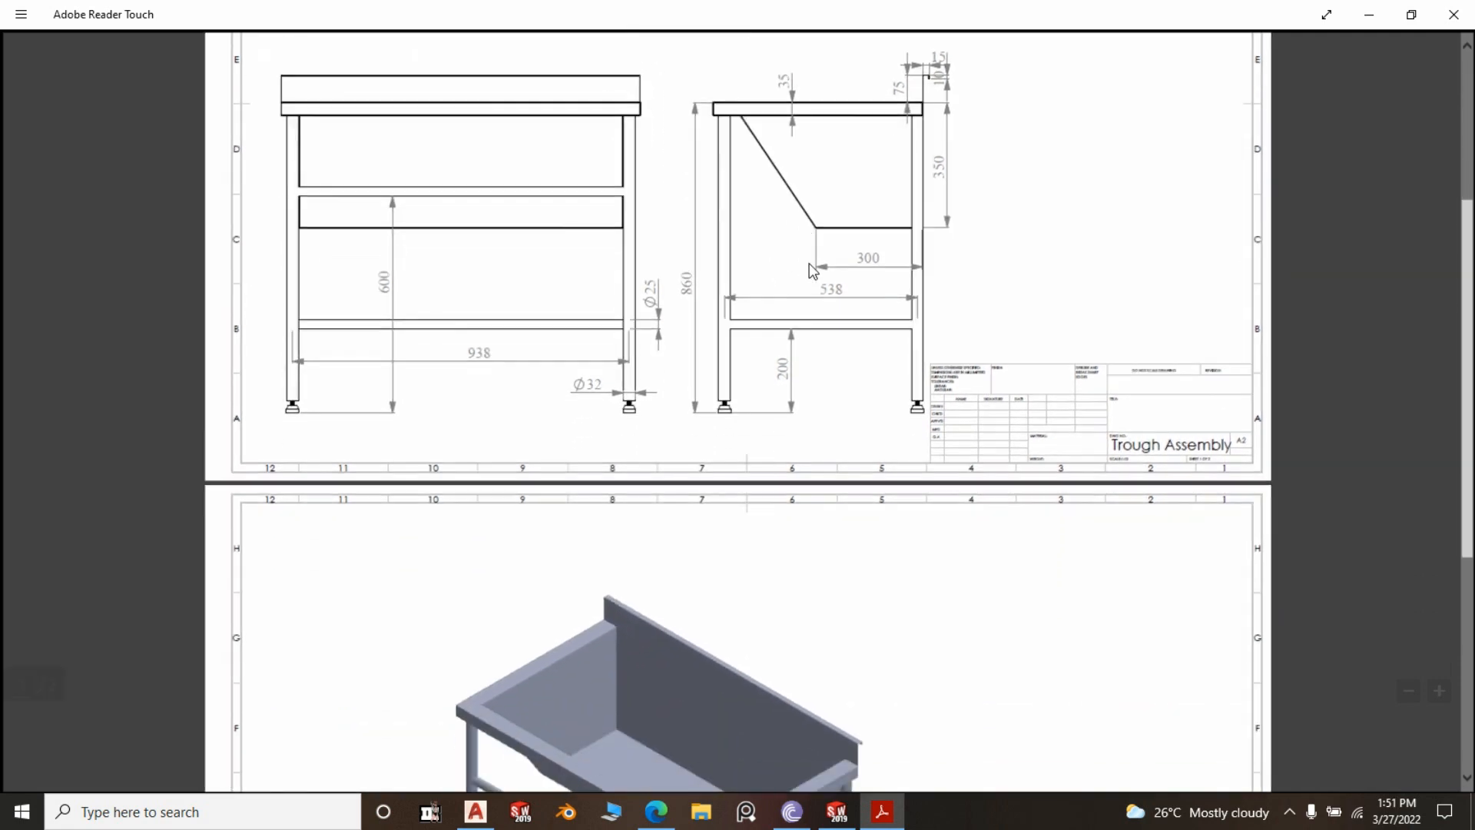
scroll(728, 253, up, 4)
scroll(722, 250, up, 1)
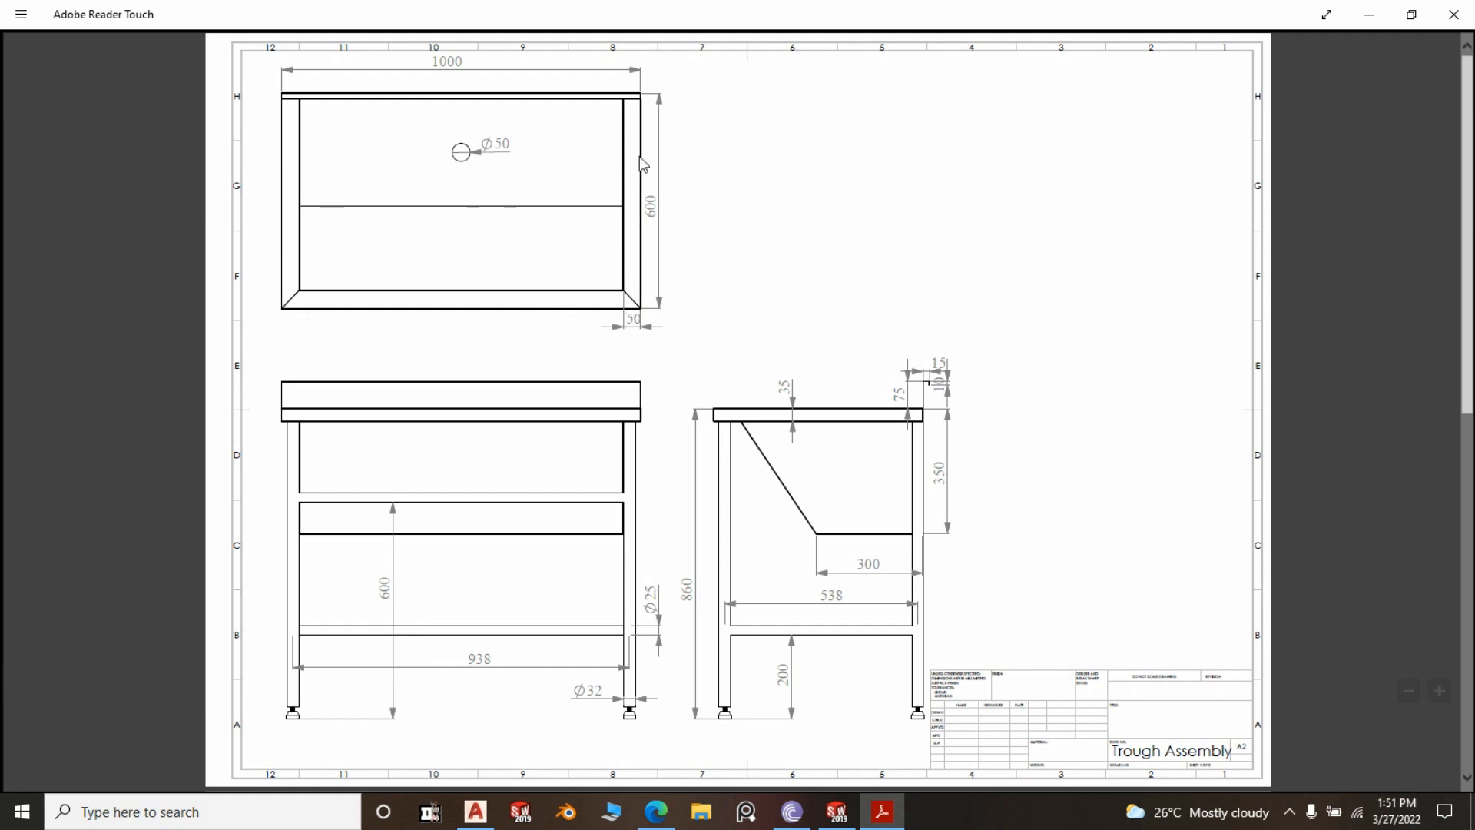
scroll(971, 394, down, 4)
scroll(971, 394, up, 4)
Enlarge the trough drawing and examine the rim, bowl and splashback dimensions in the plan and side views
click(851, 223)
click(1440, 695)
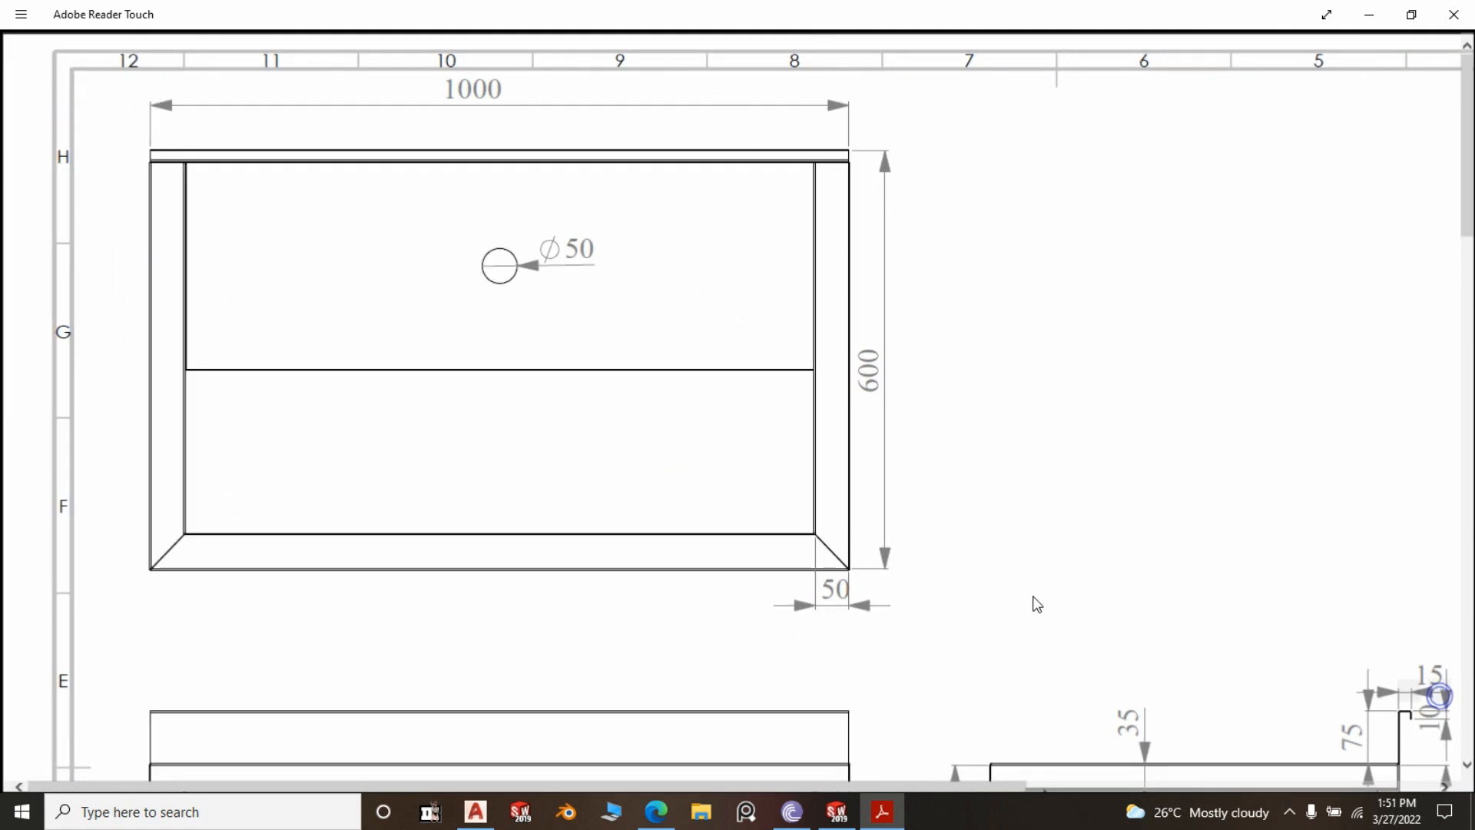
scroll(998, 658, down, 2)
drag(882, 786, 1127, 787)
scroll(1025, 629, down, 4)
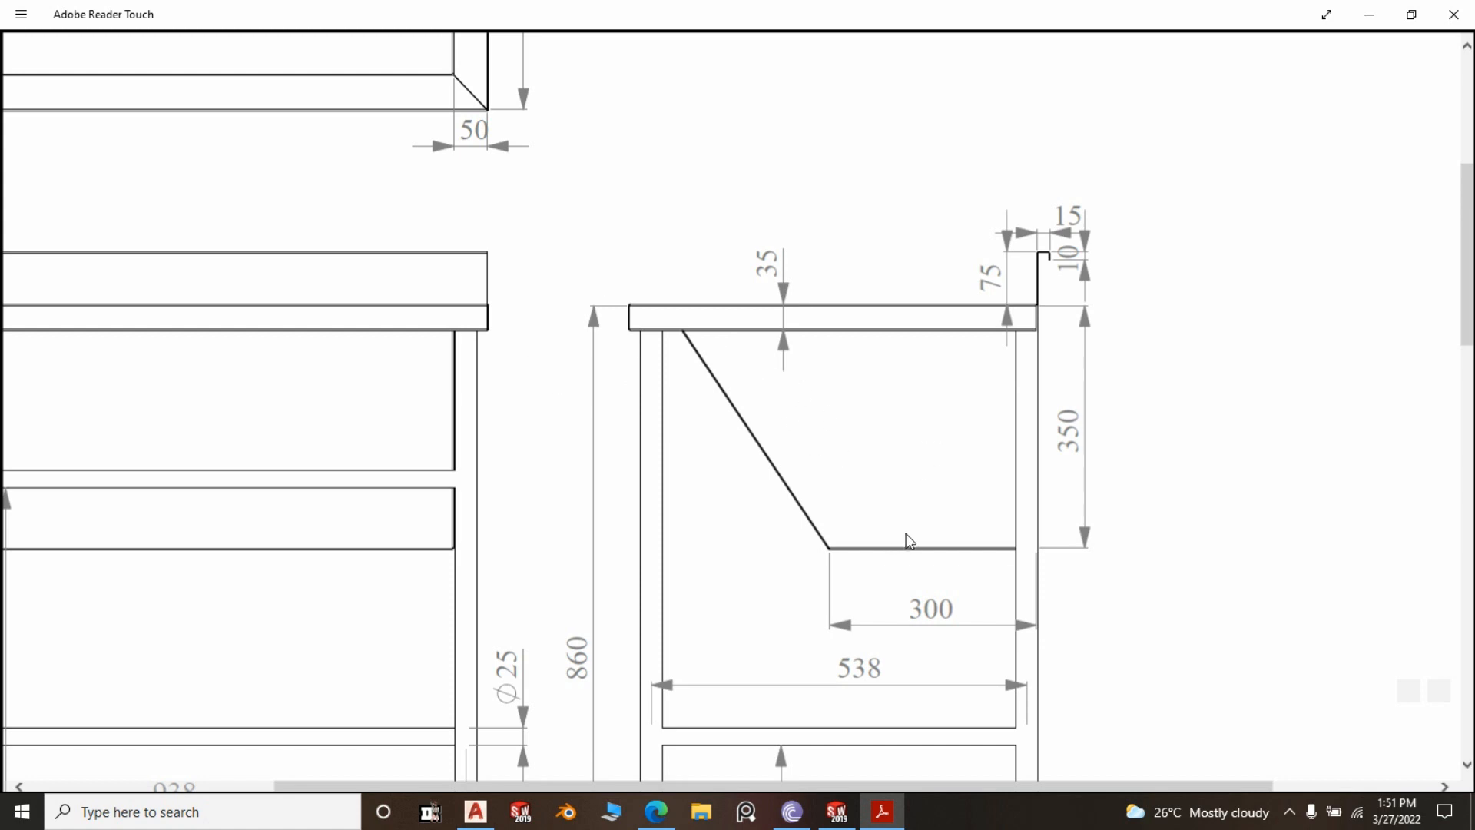
scroll(951, 517, up, 3)
scroll(951, 517, up, 3)
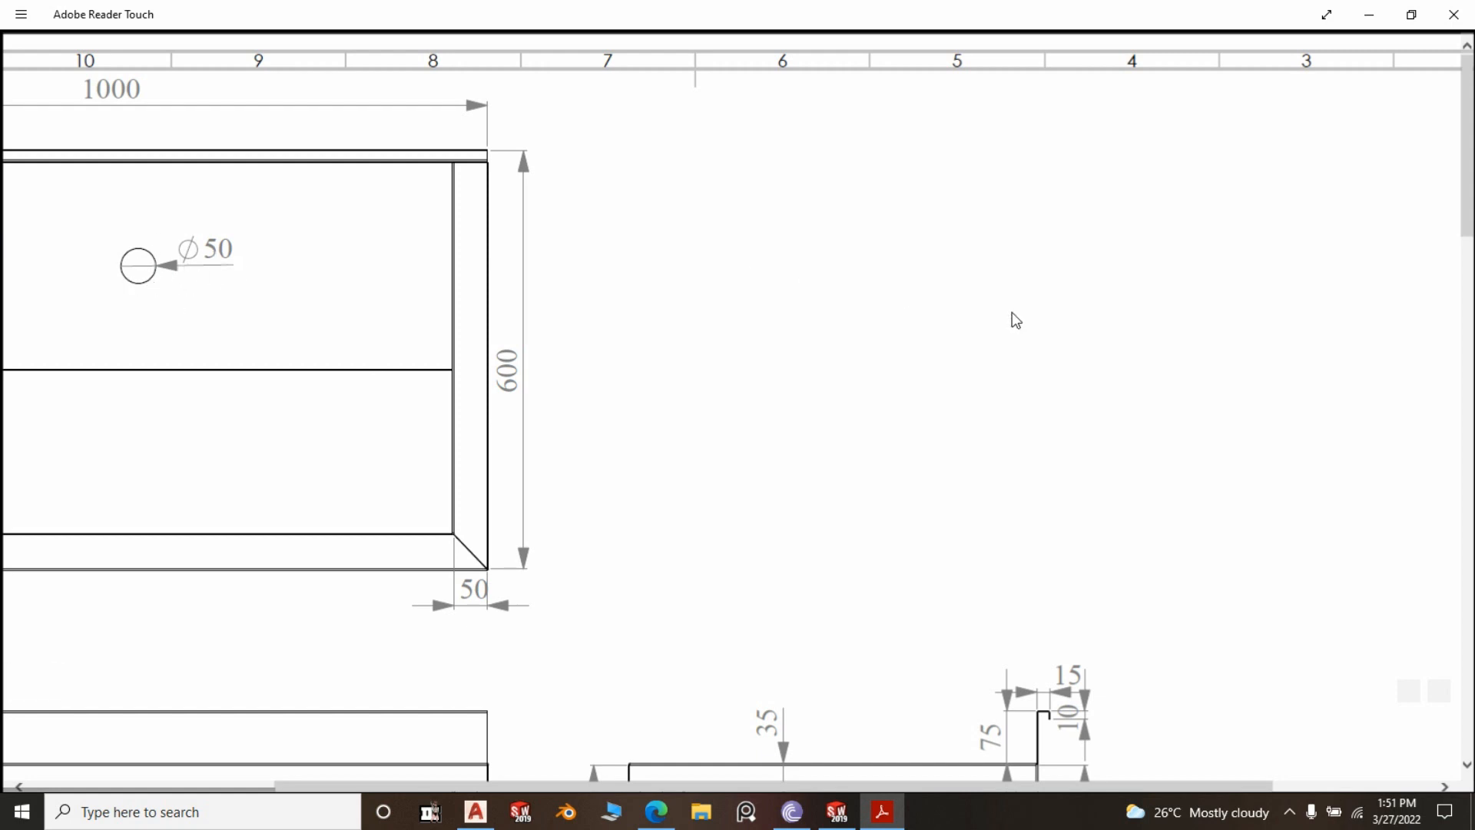
Examine the leg and bracing dimensions in the enlarged elevations and compare them with the 3D view of the trough
scroll(1012, 320, down, 2)
scroll(1037, 321, down, 5)
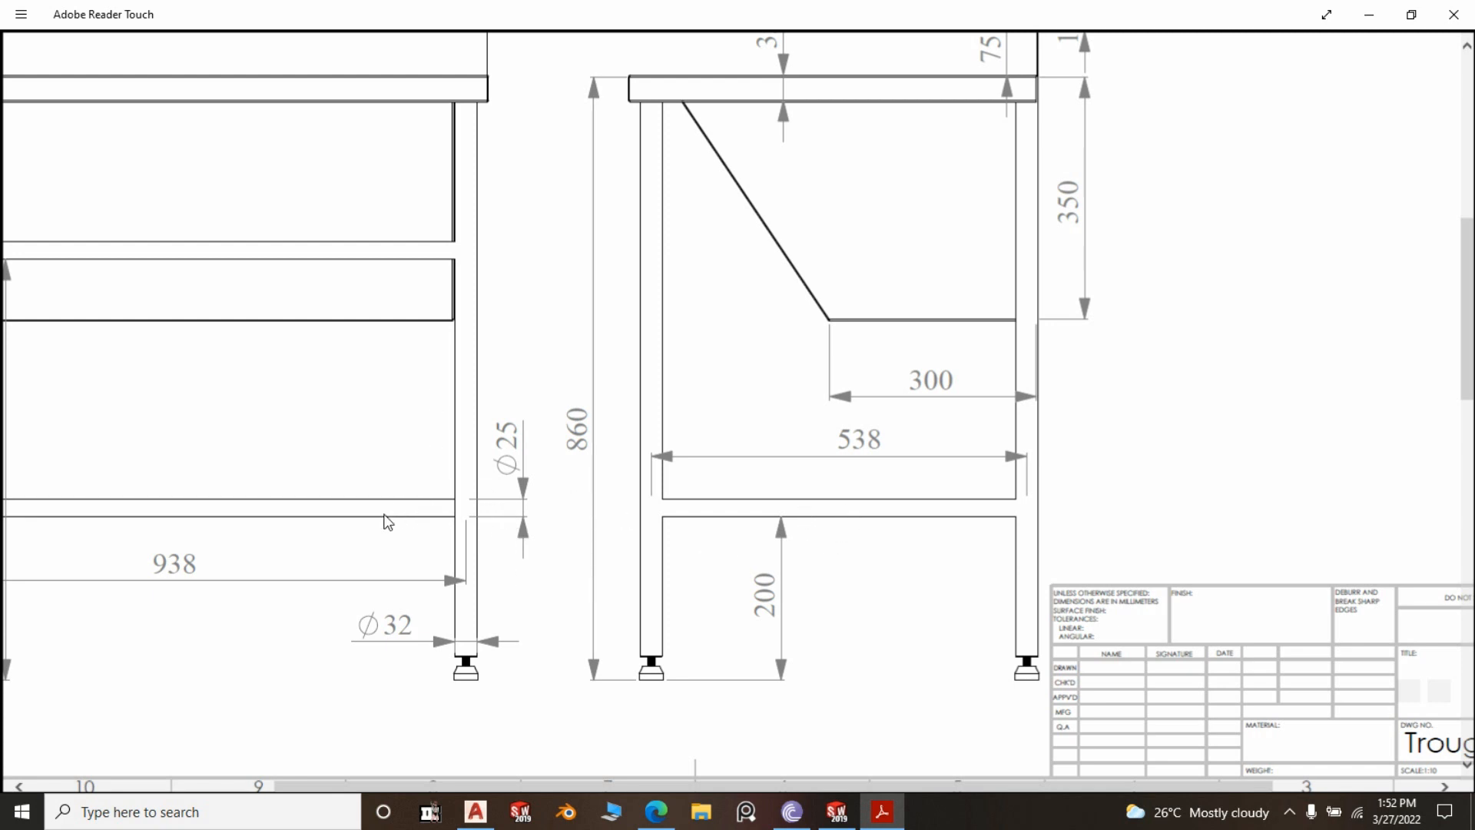
scroll(966, 379, down, 5)
scroll(966, 379, down, 5)
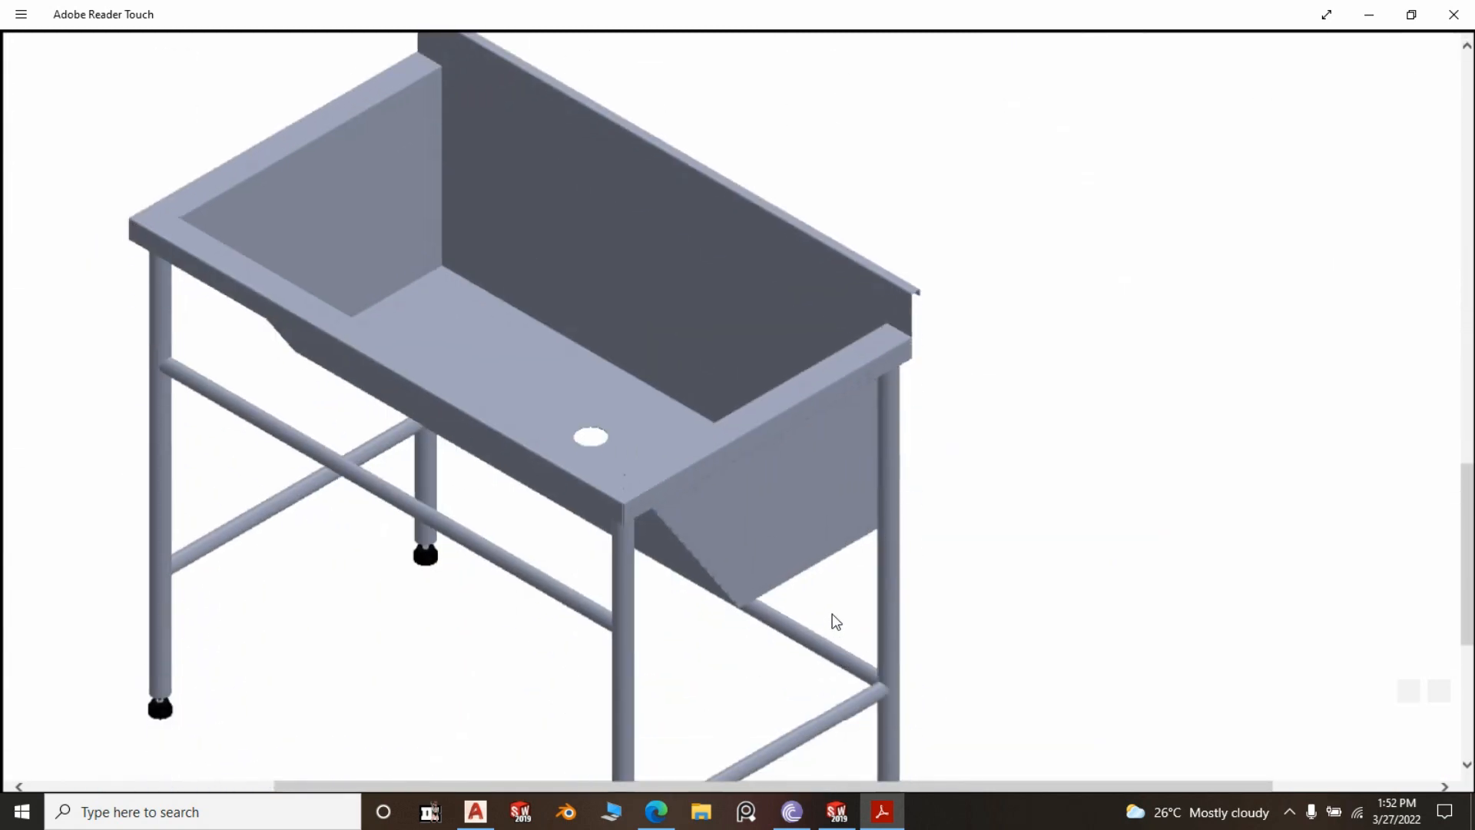
scroll(830, 619, up, 10)
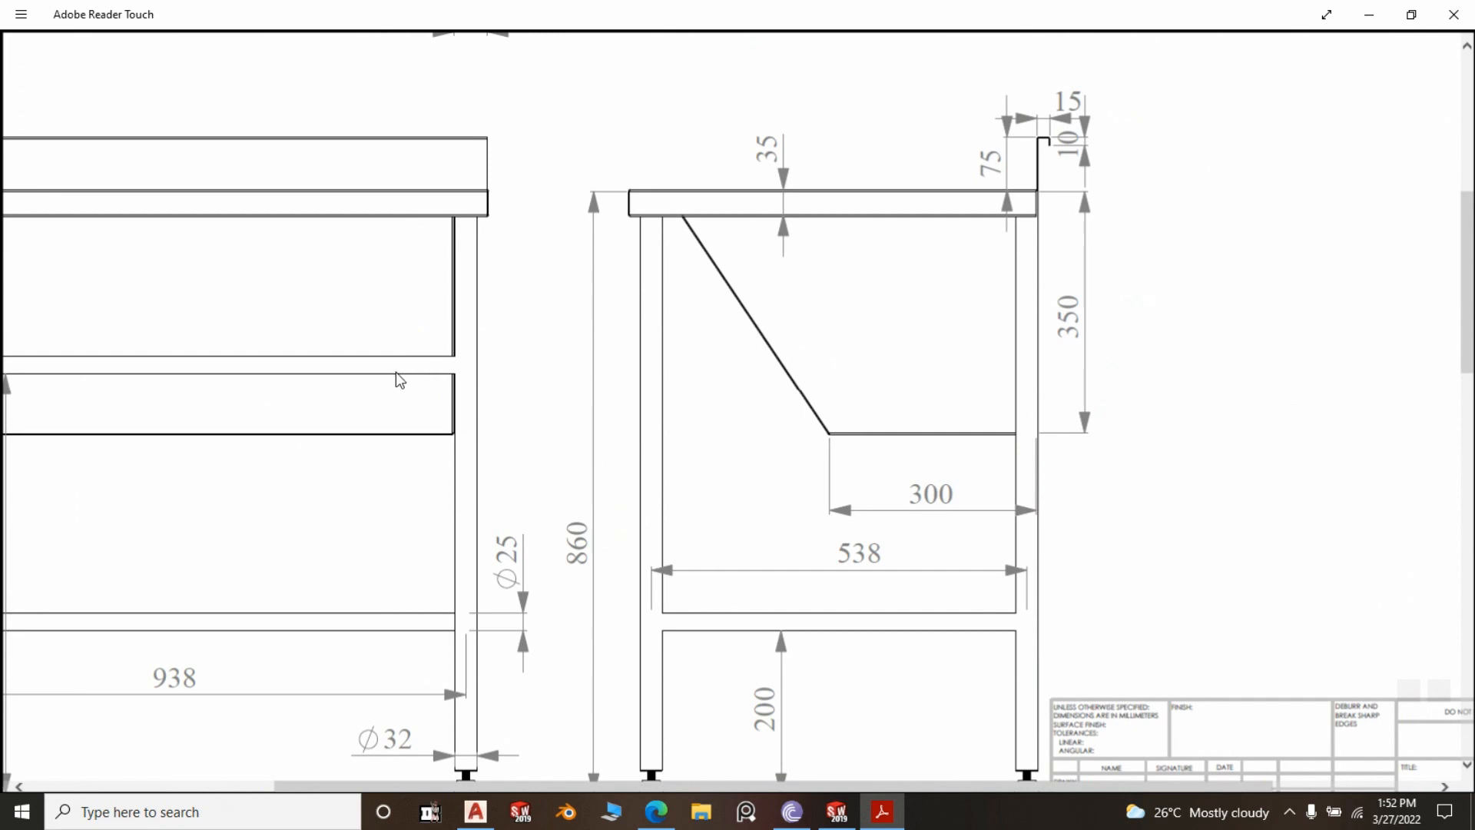
scroll(919, 465, down, 3)
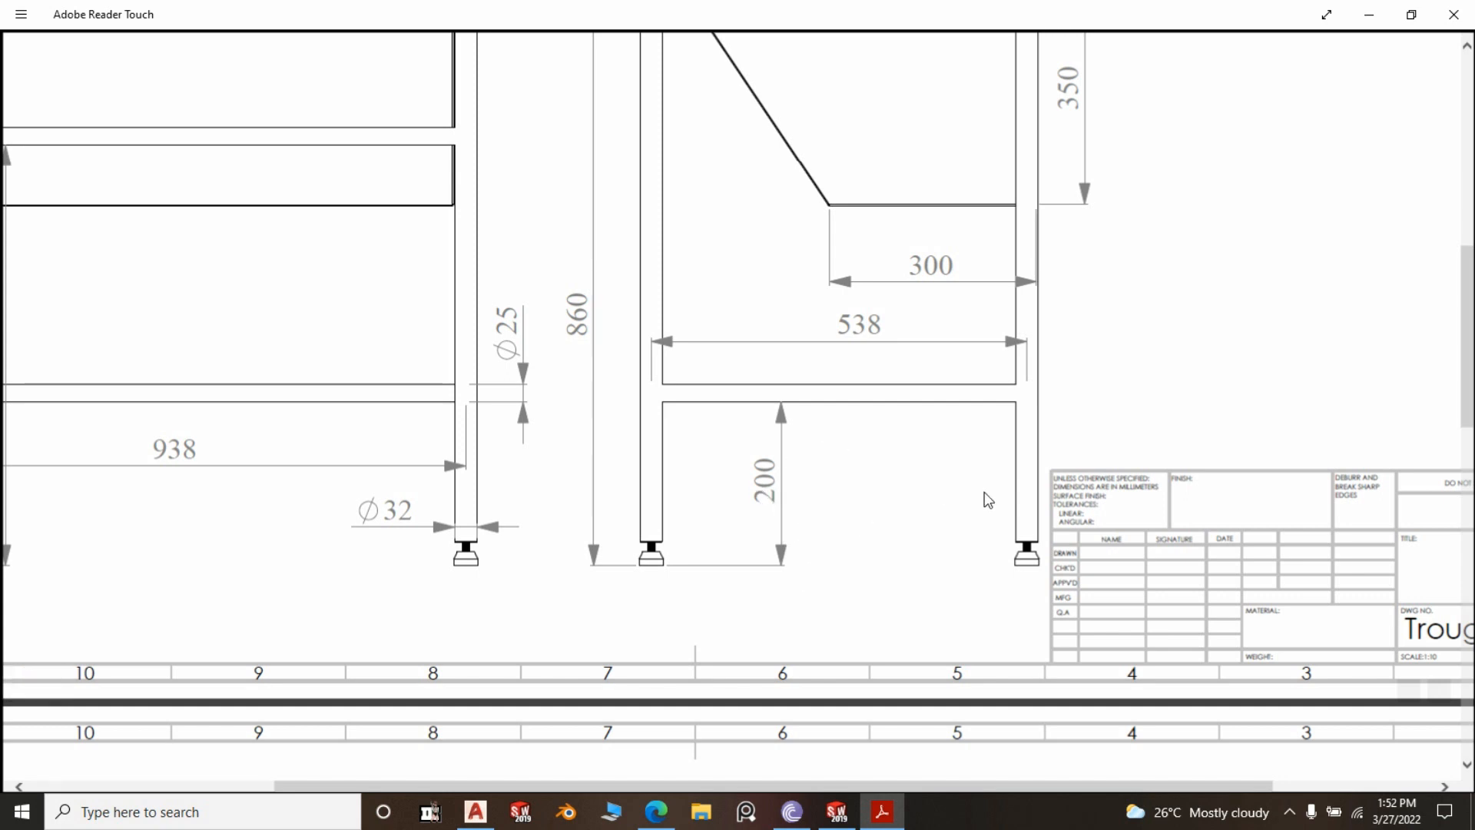
scroll(984, 492, up, 3)
scroll(998, 470, down, 3)
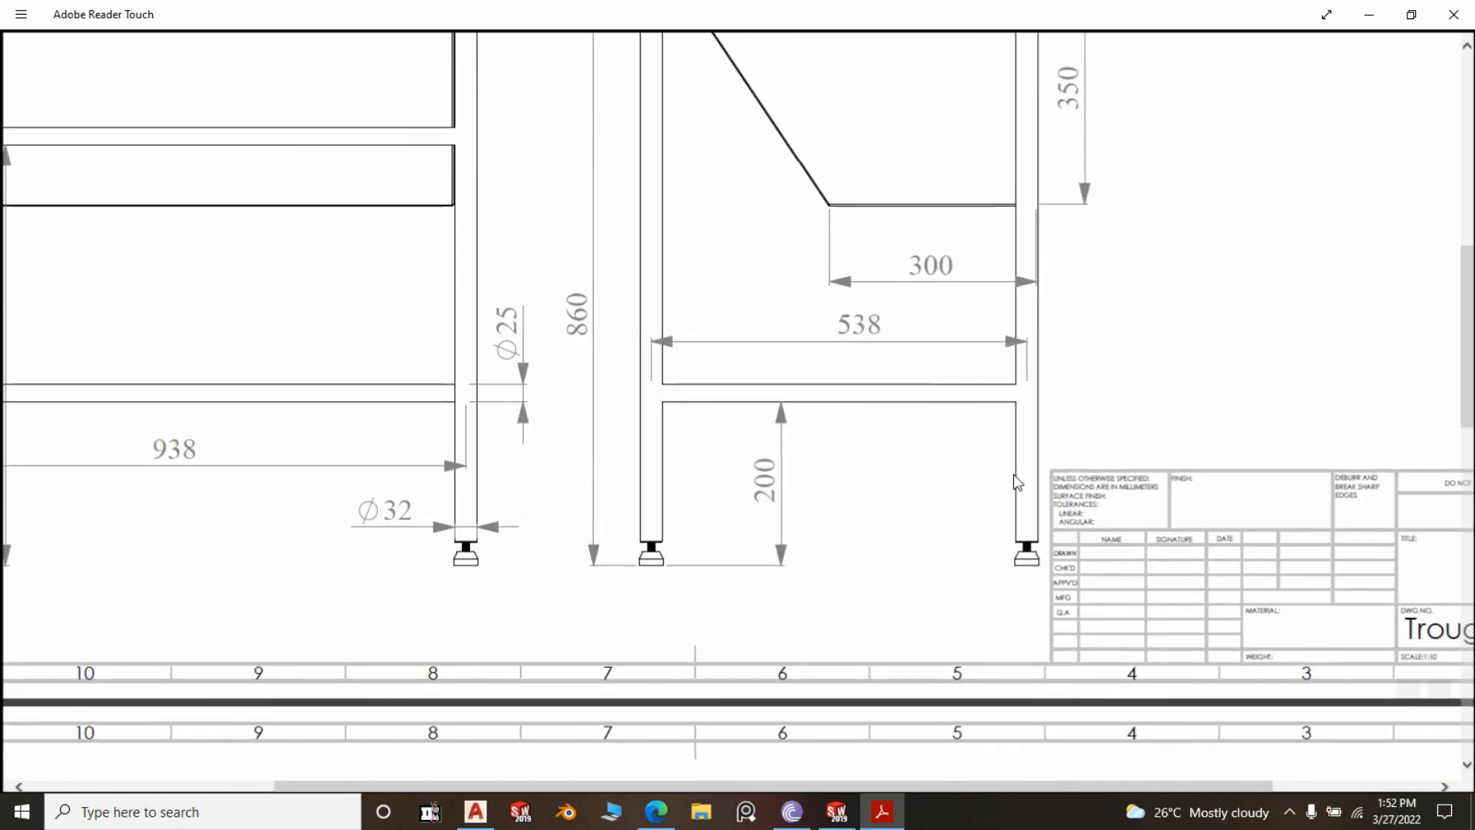
scroll(1007, 469, up, 5)
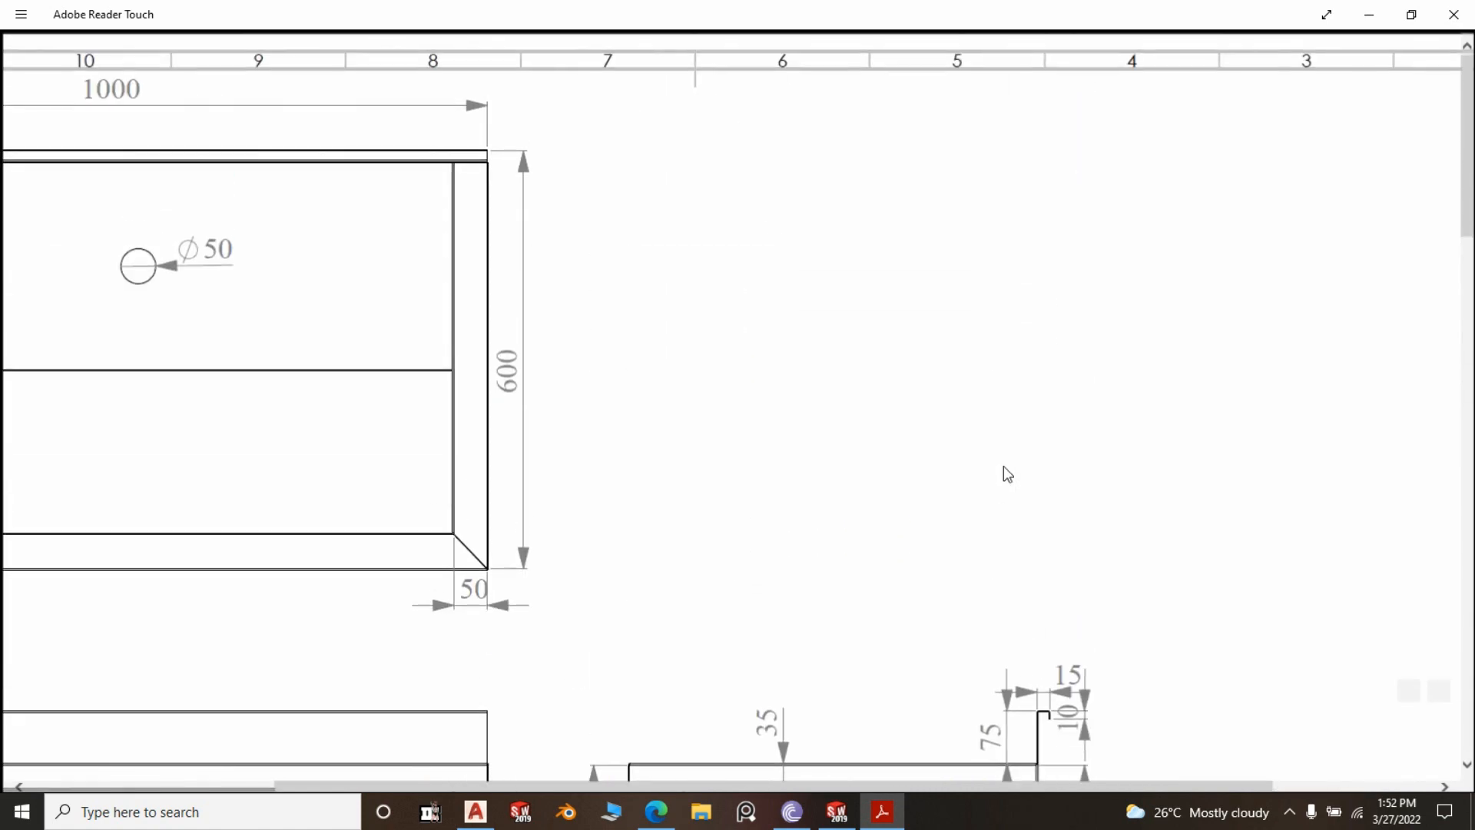
Switch back to SOLIDWORKS, close the trough assembly and create a new part from the Part2 template
click(837, 812)
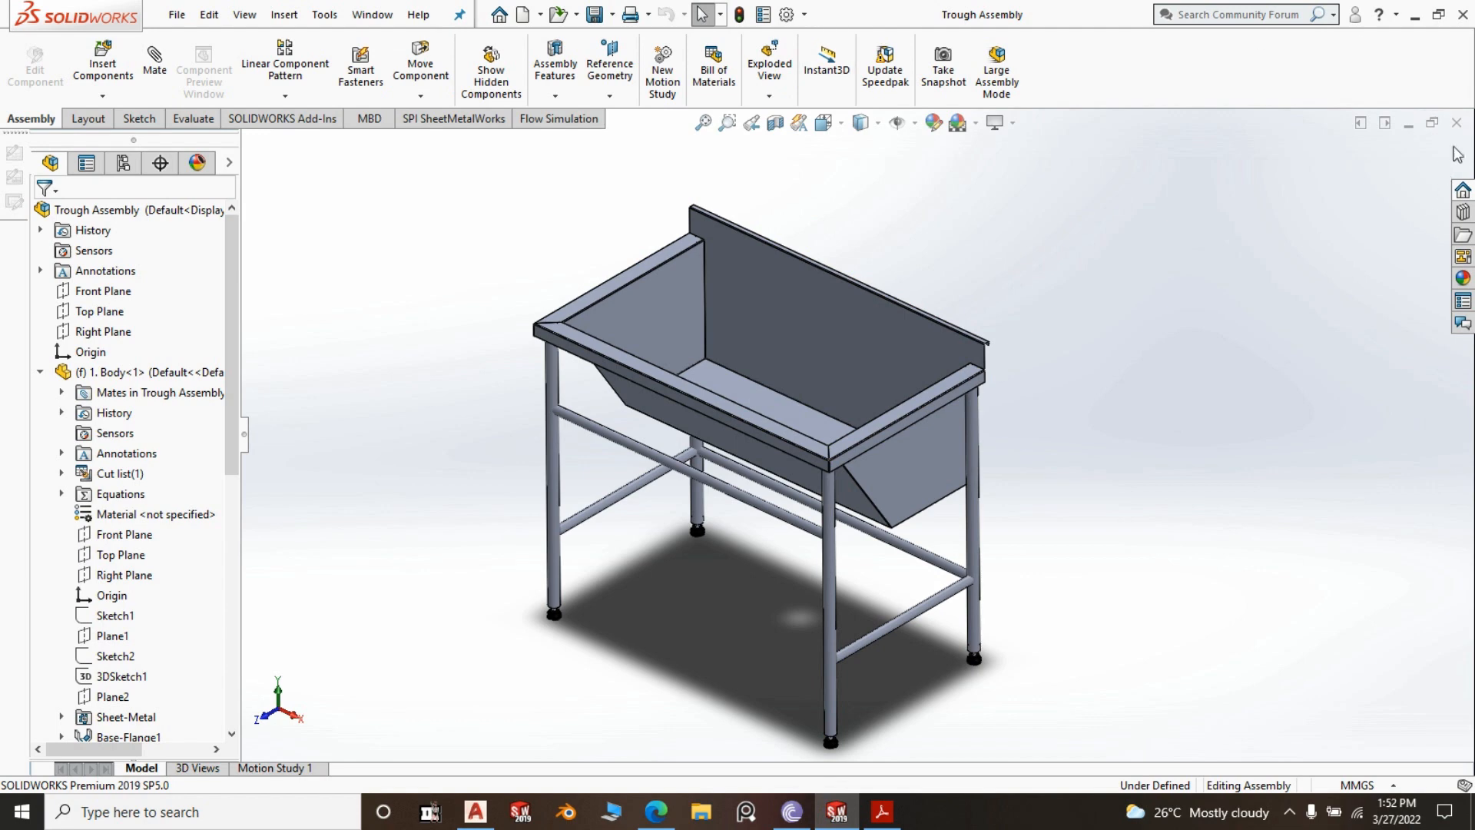
click(1456, 124)
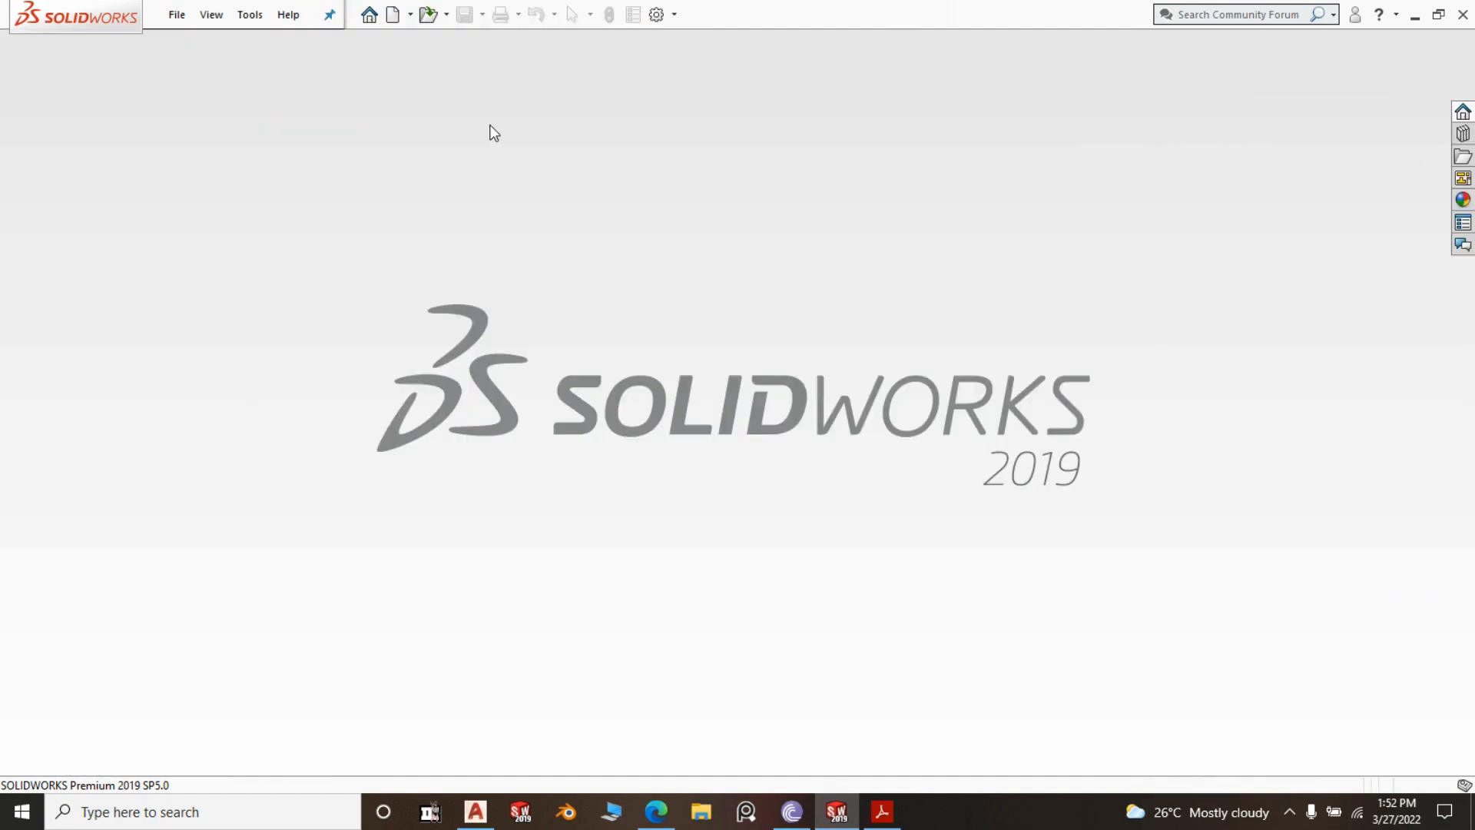
click(177, 14)
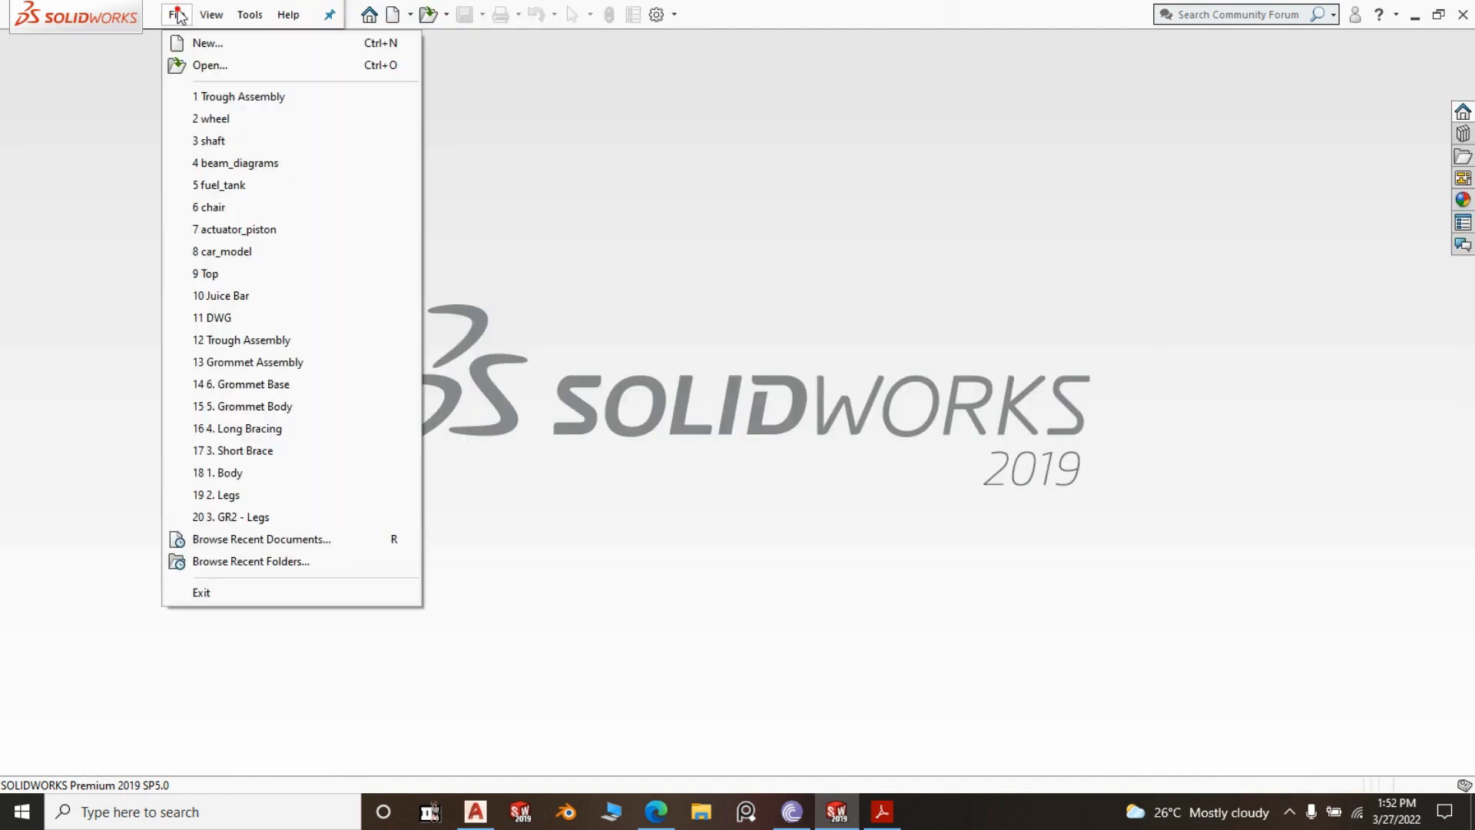
click(196, 43)
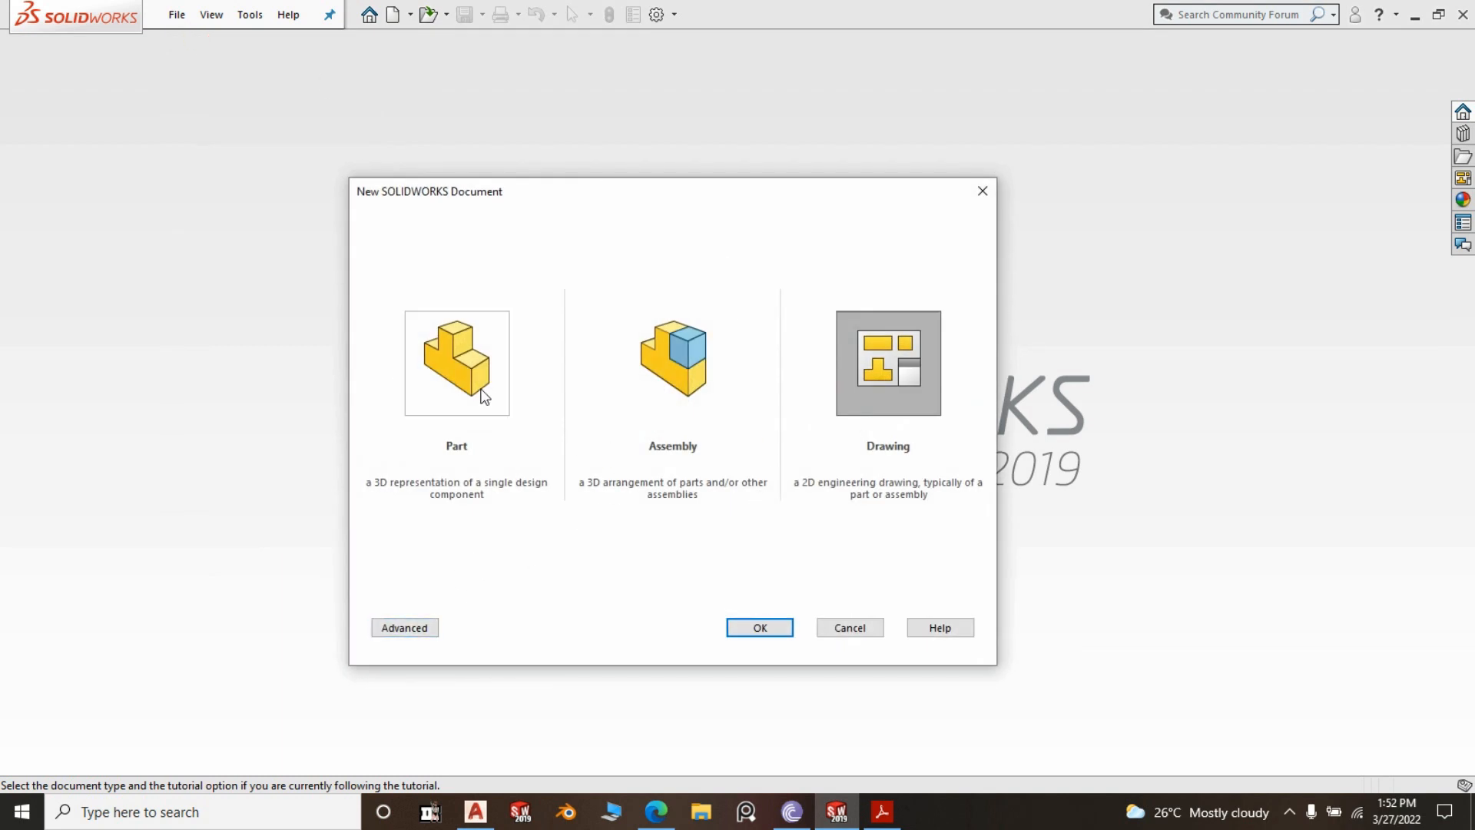
click(405, 628)
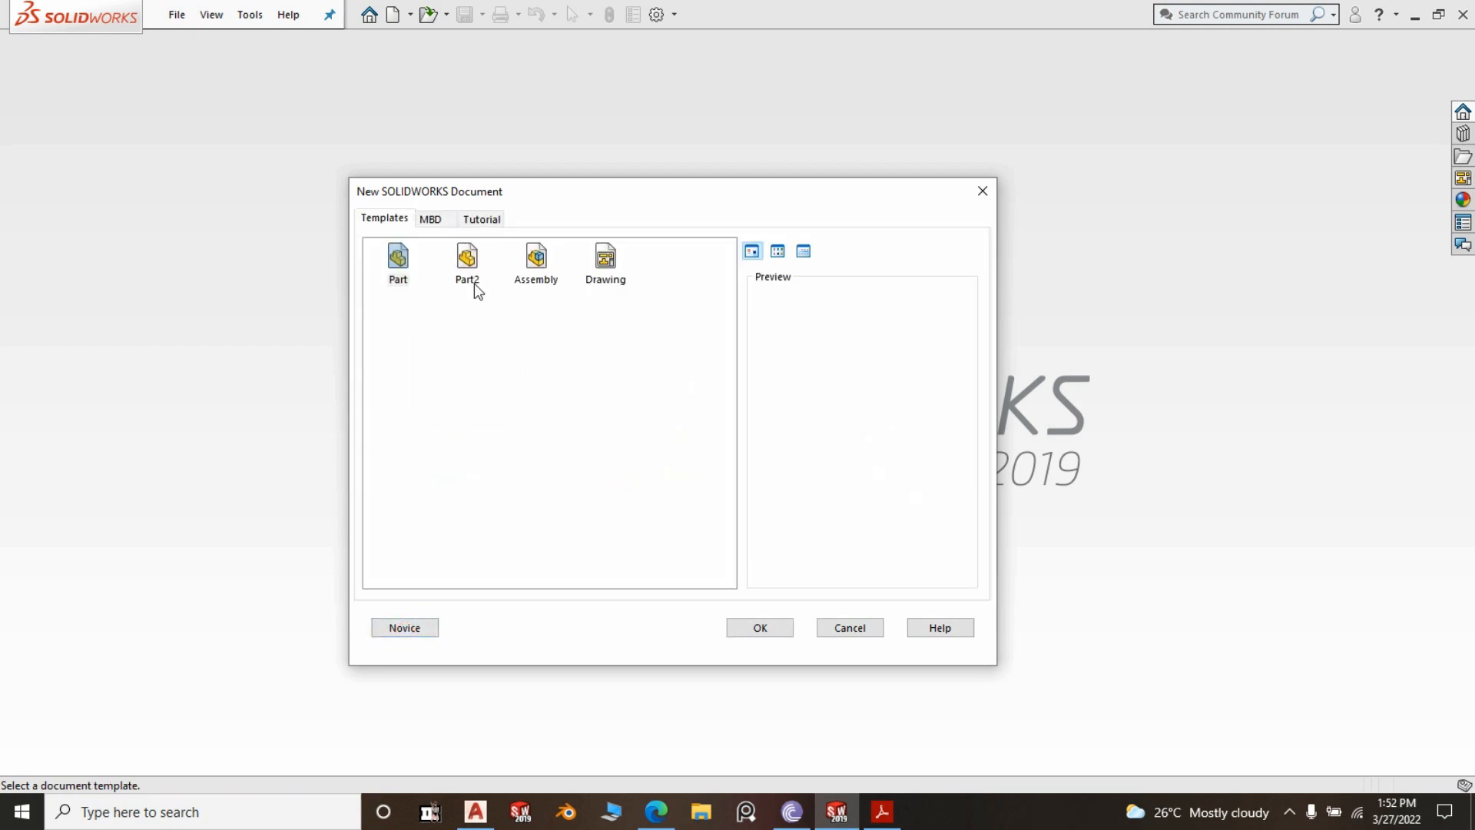
click(469, 262)
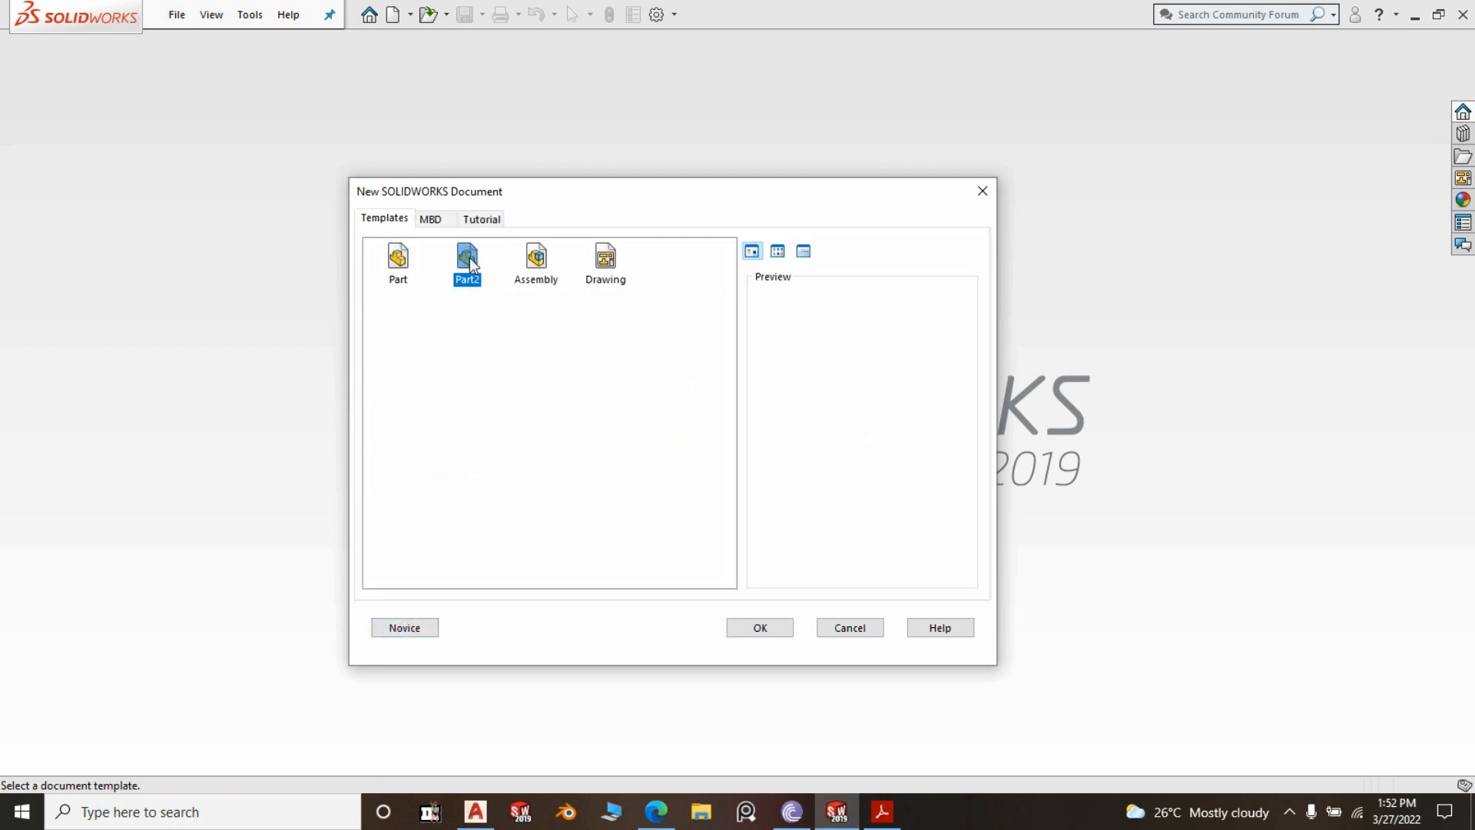
click(756, 627)
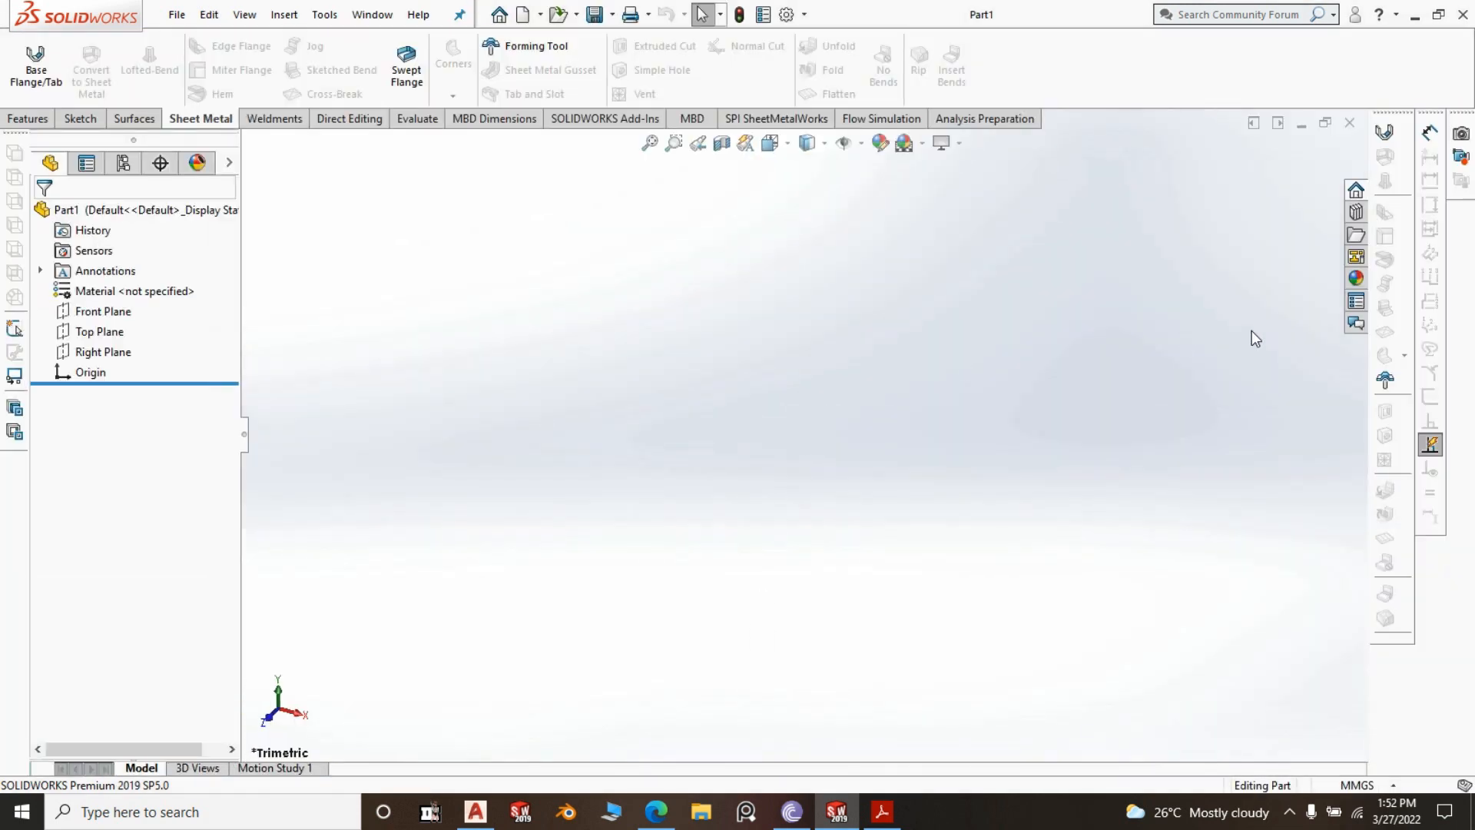
Sketch a center rectangle about 180 mm wide on the Top Plane, centred on the origin
click(97, 337)
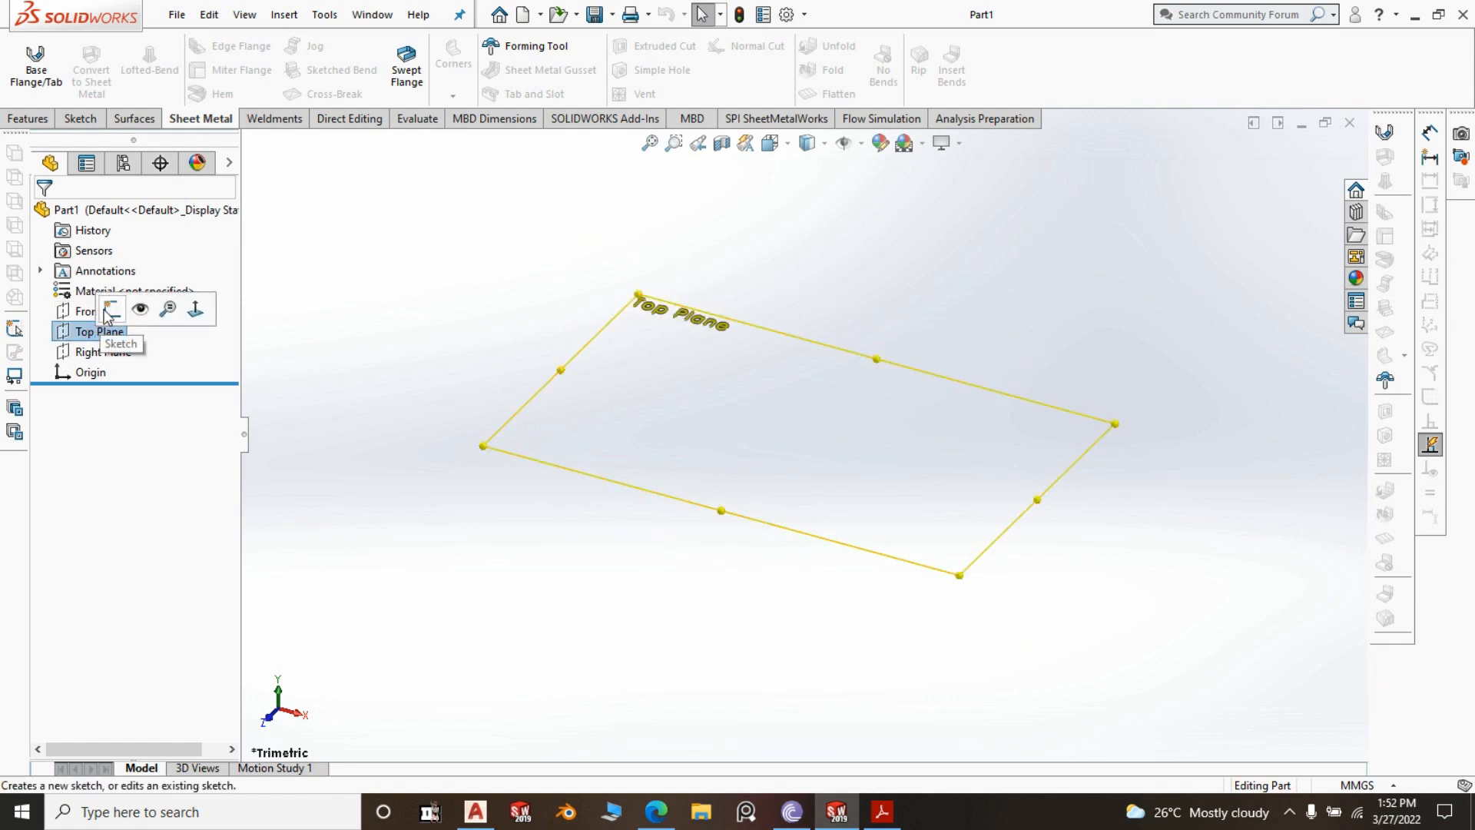
click(108, 313)
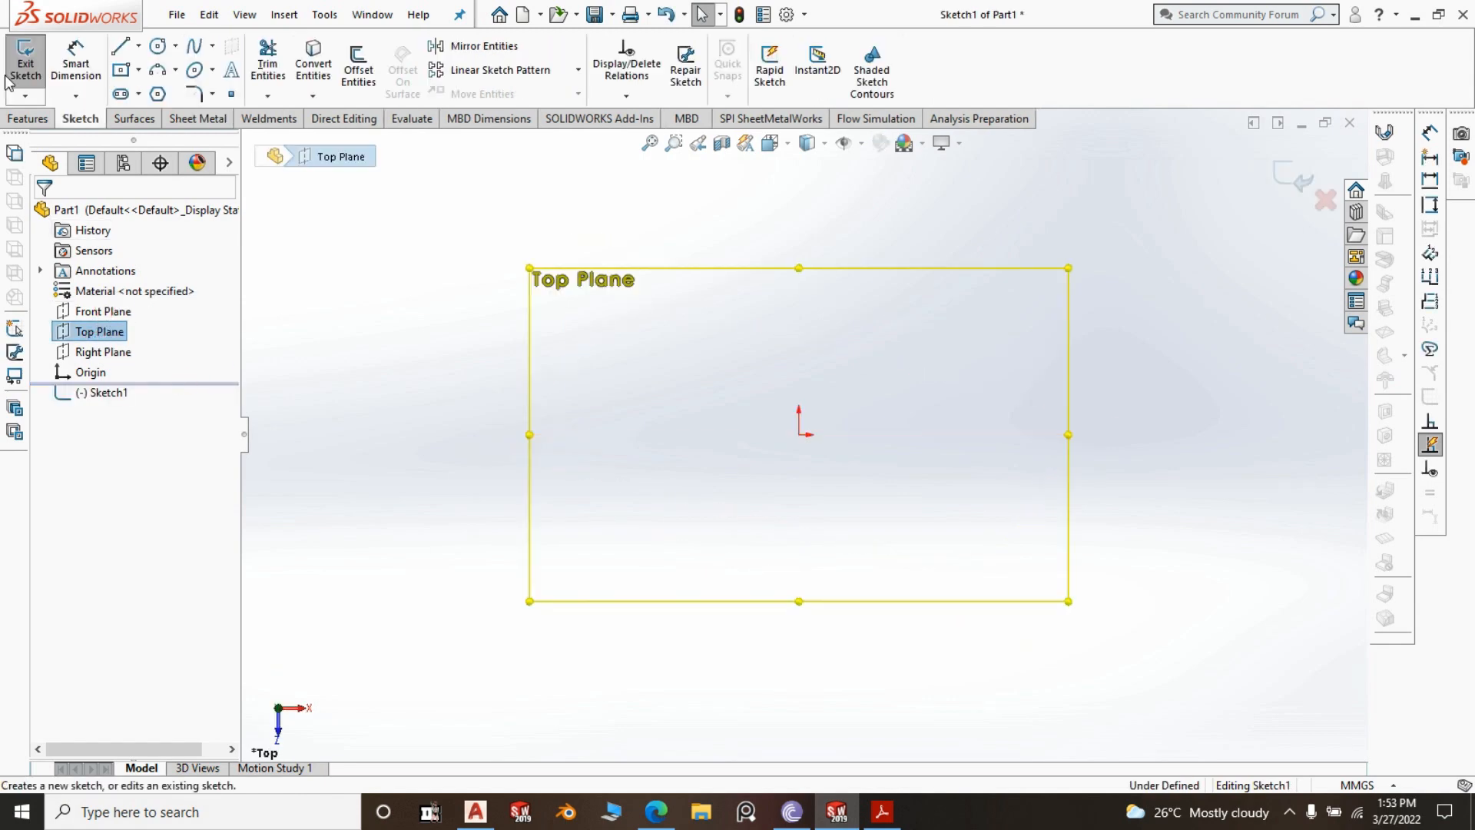
click(120, 71)
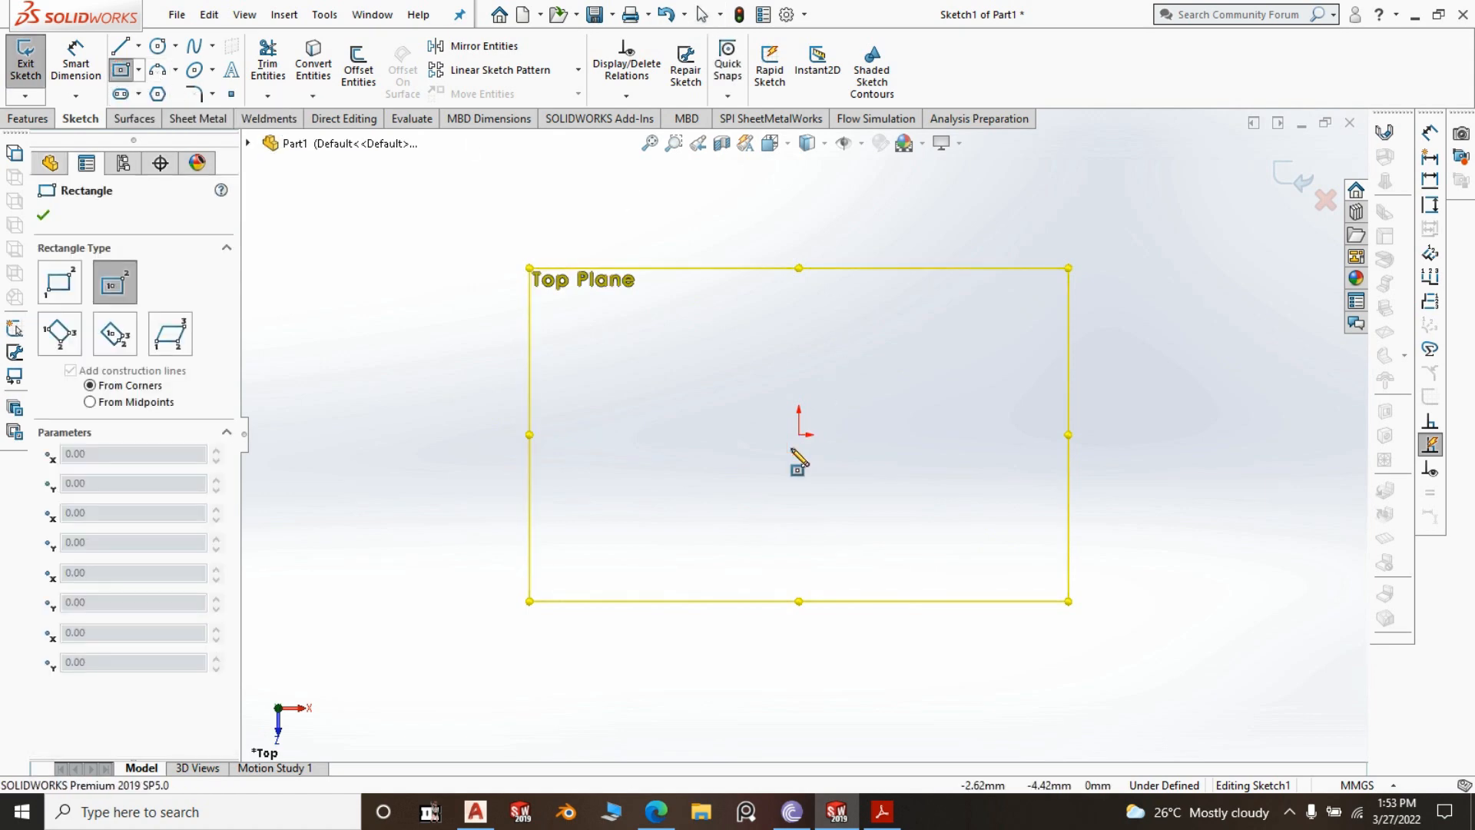
click(799, 435)
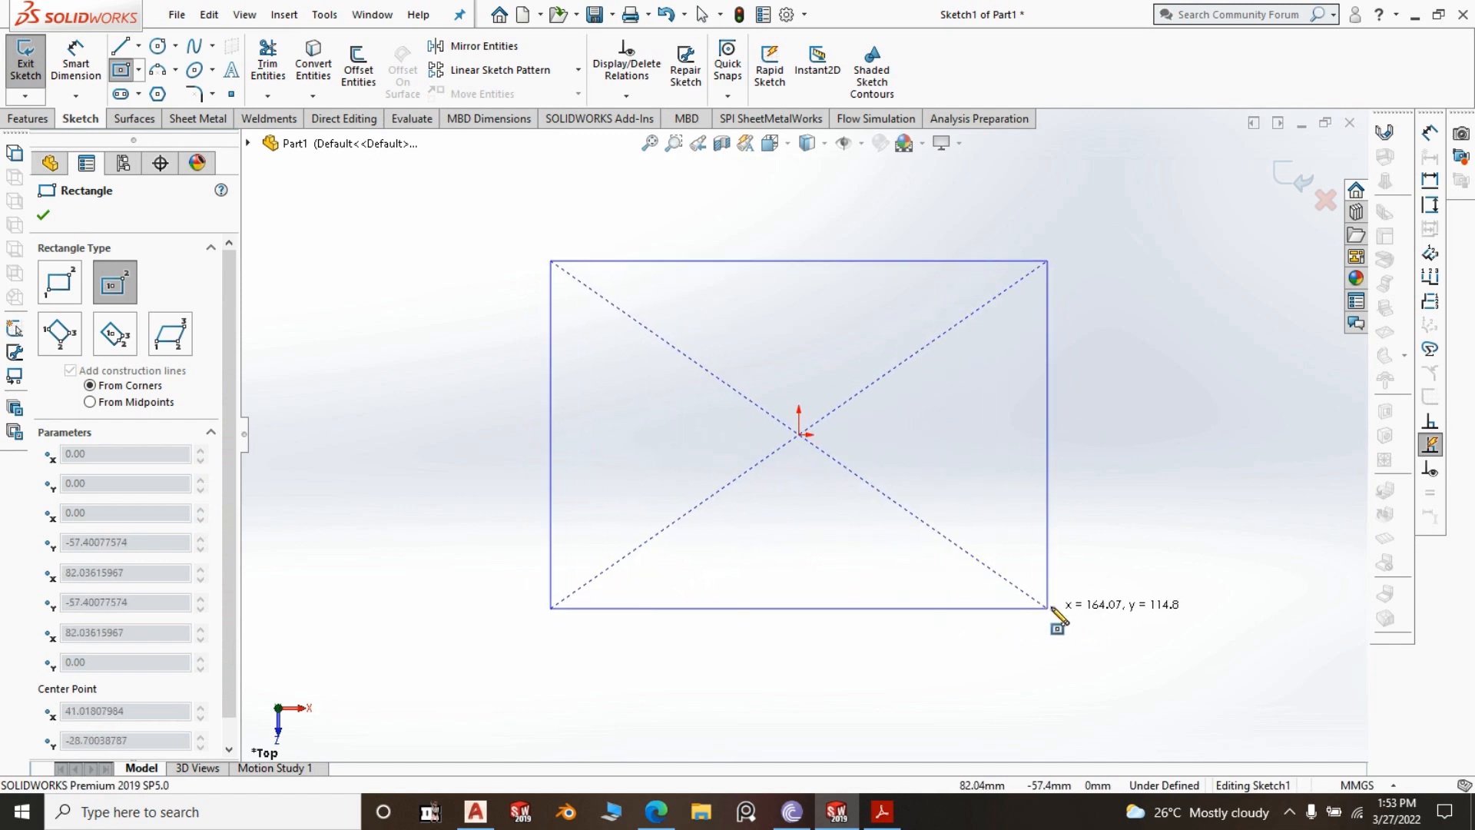
click(1073, 593)
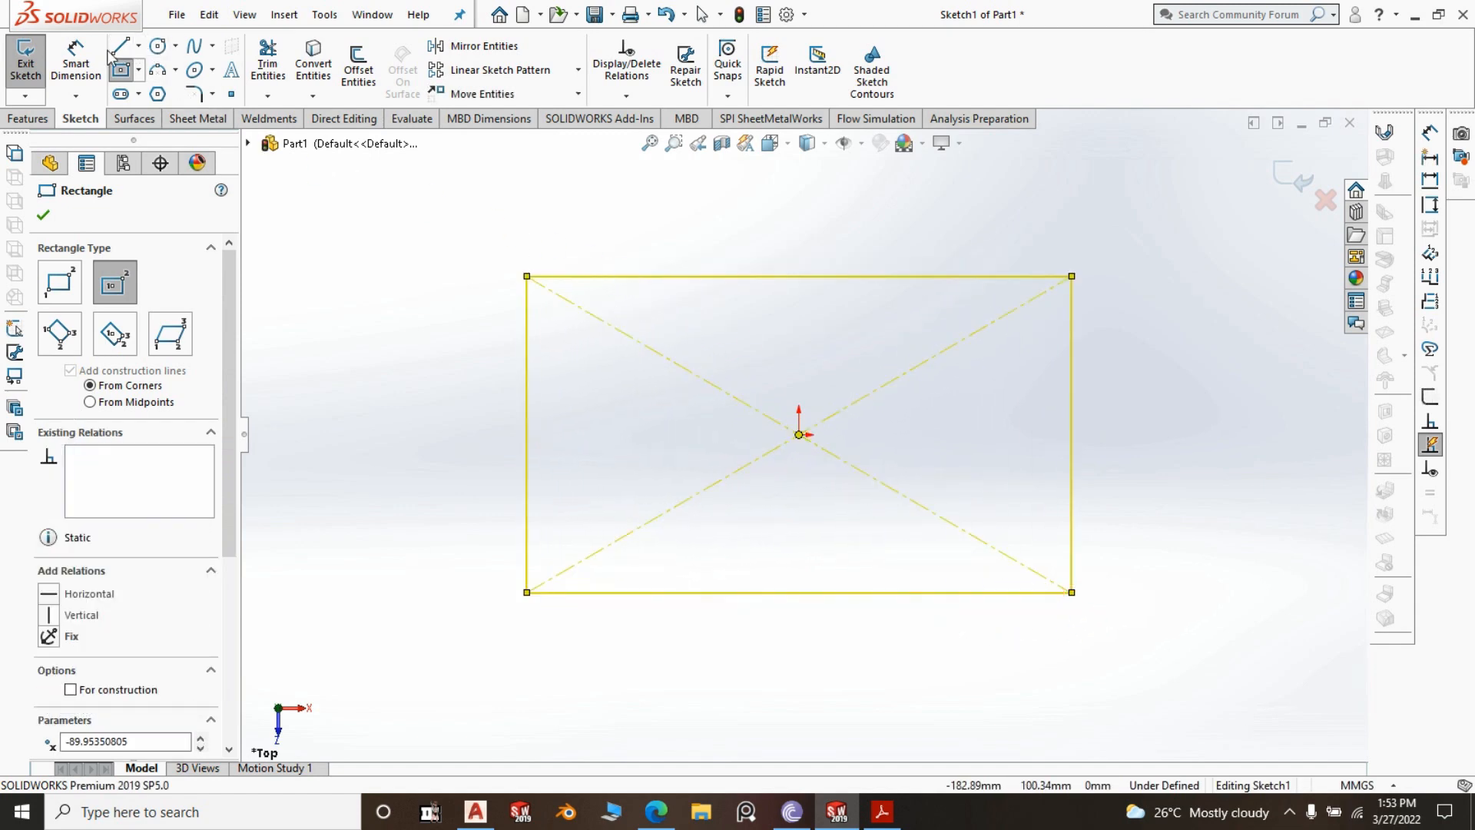
Dimension the rectangle's upper horizontal edge and set its length to 1000 mm
click(69, 51)
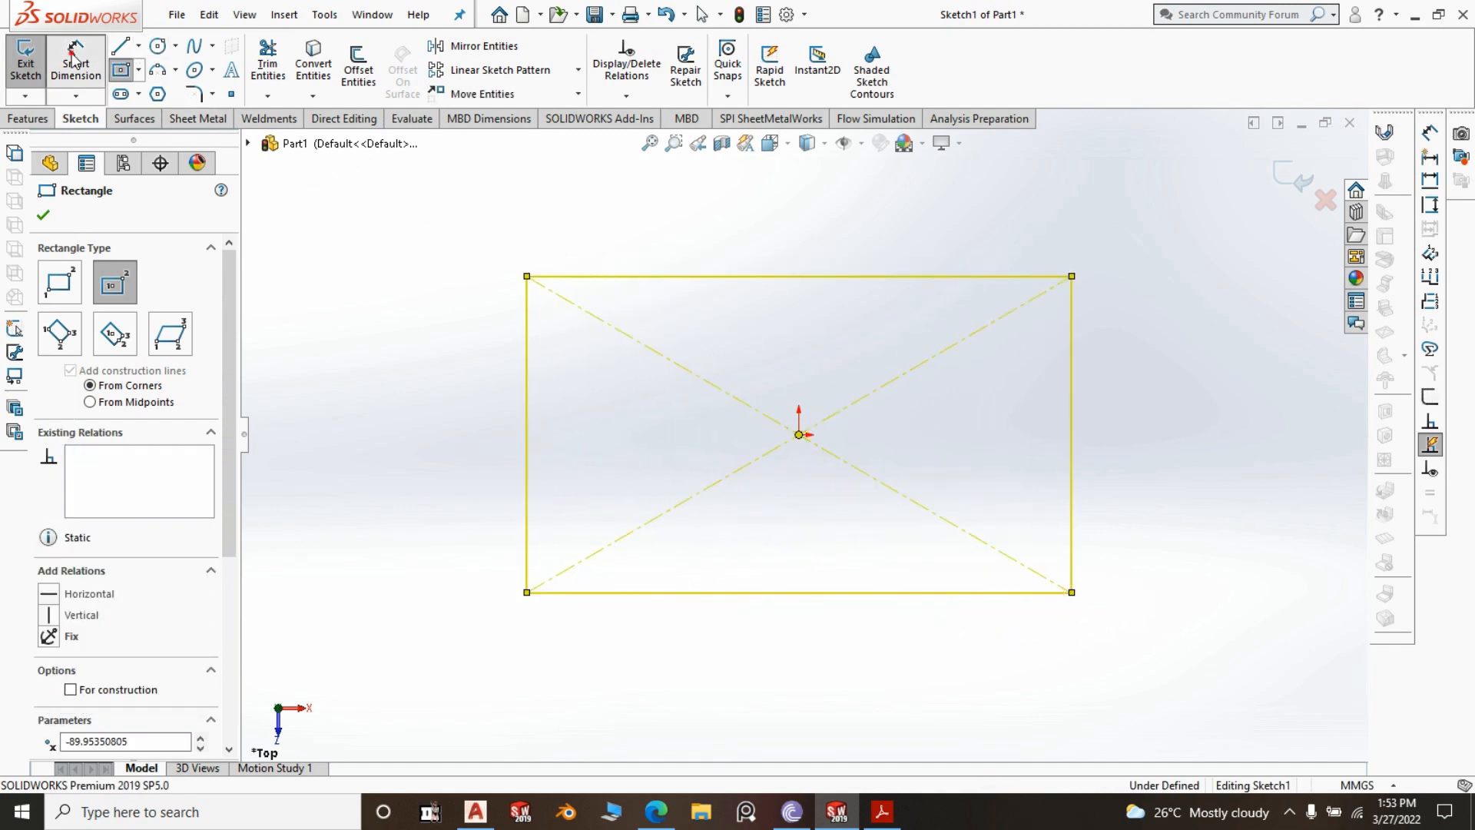
click(811, 275)
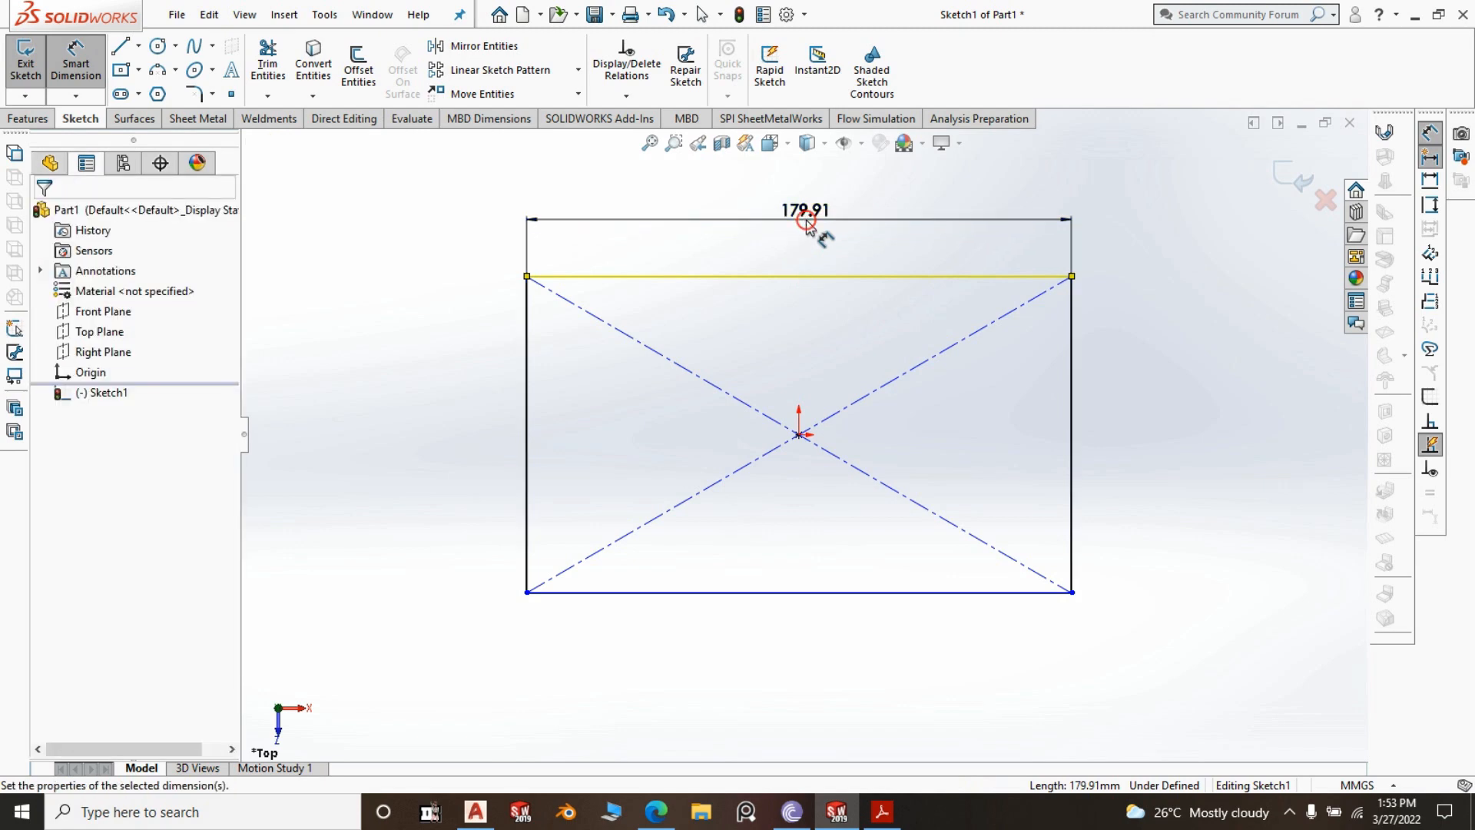
click(805, 221)
text(1000)
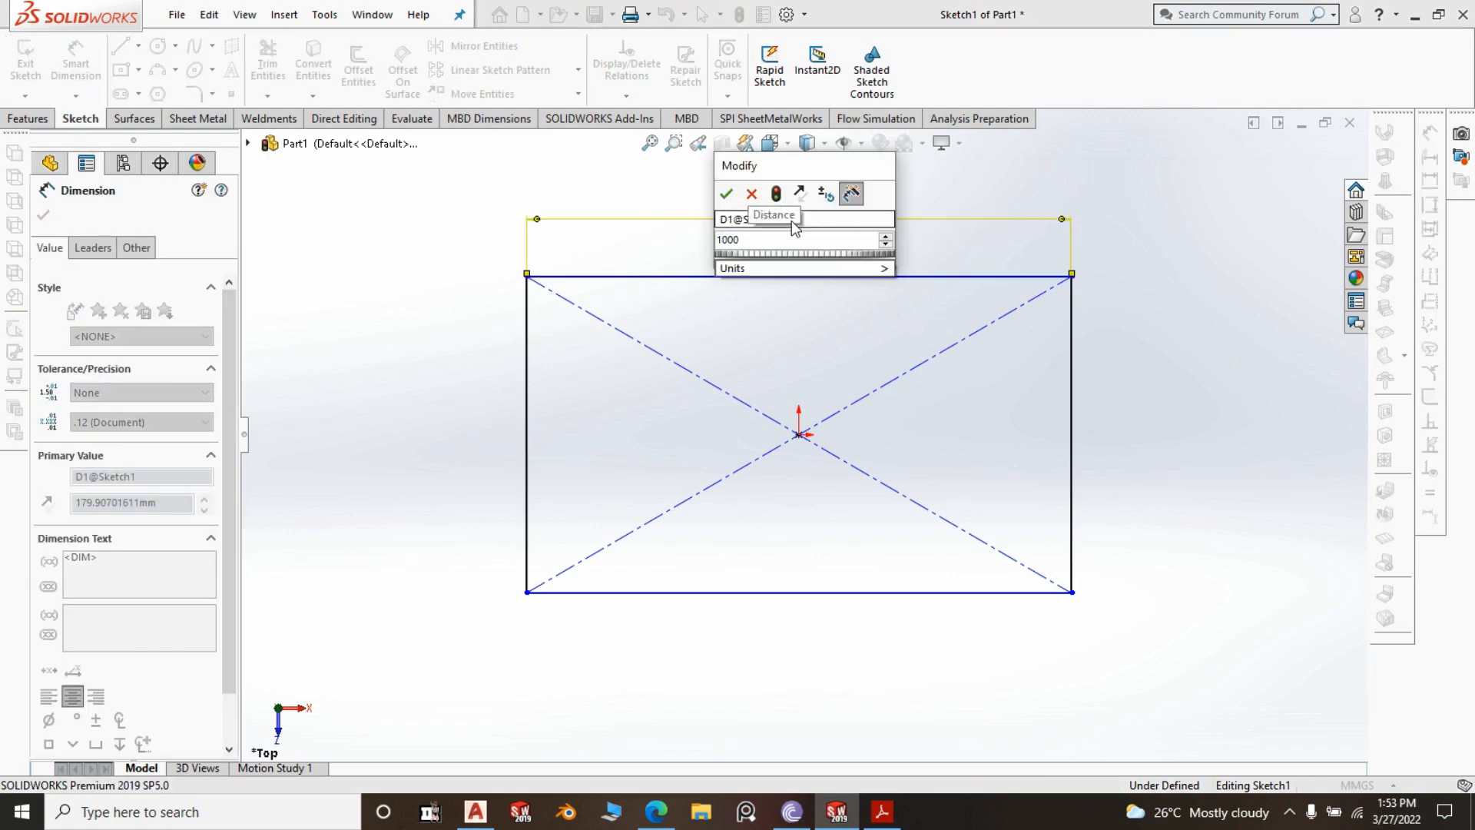
click(726, 194)
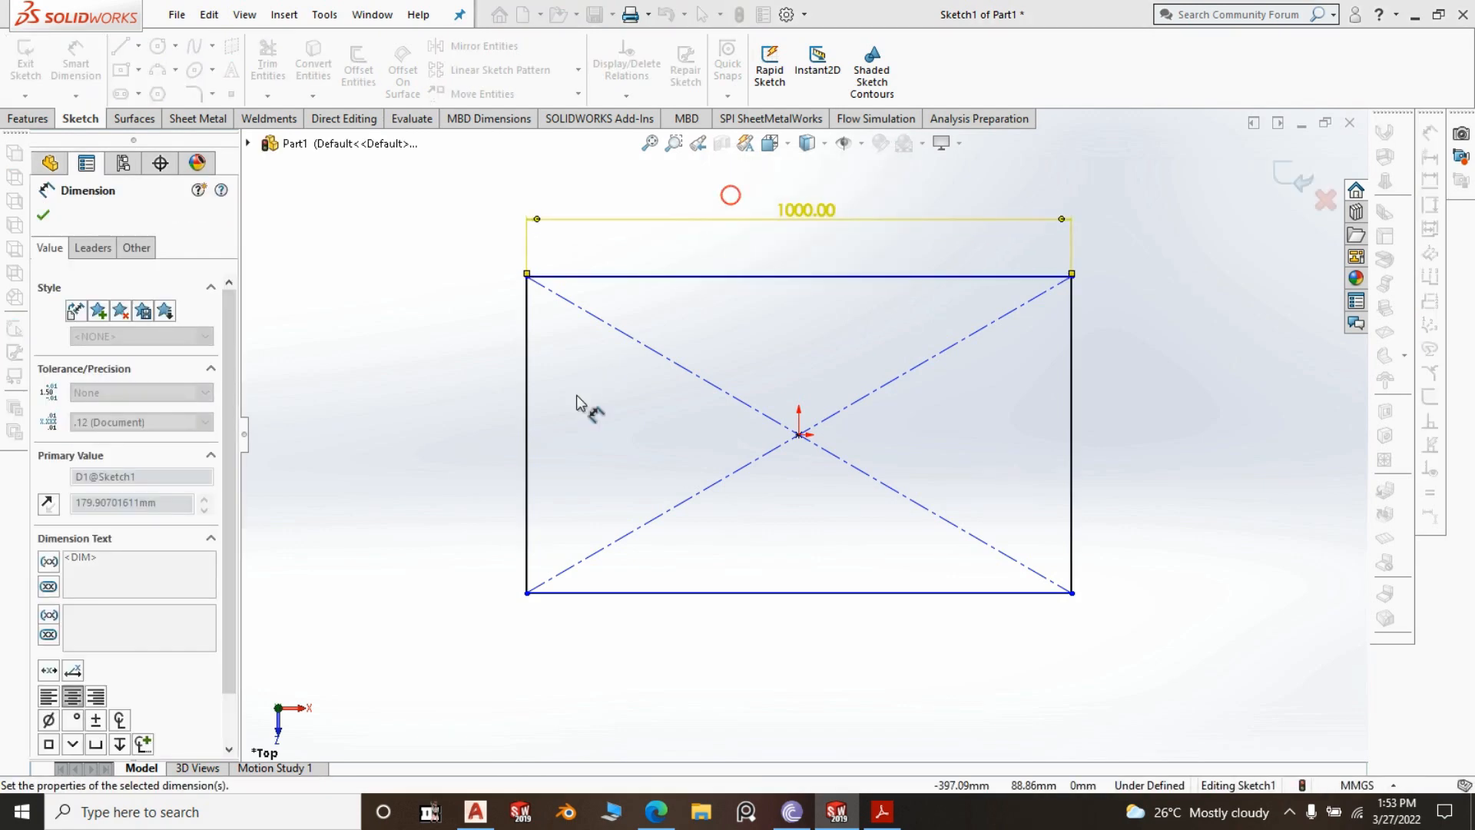
Dimension the rectangle's left vertical edge, set it to 600 mm and exit the sketch
click(532, 404)
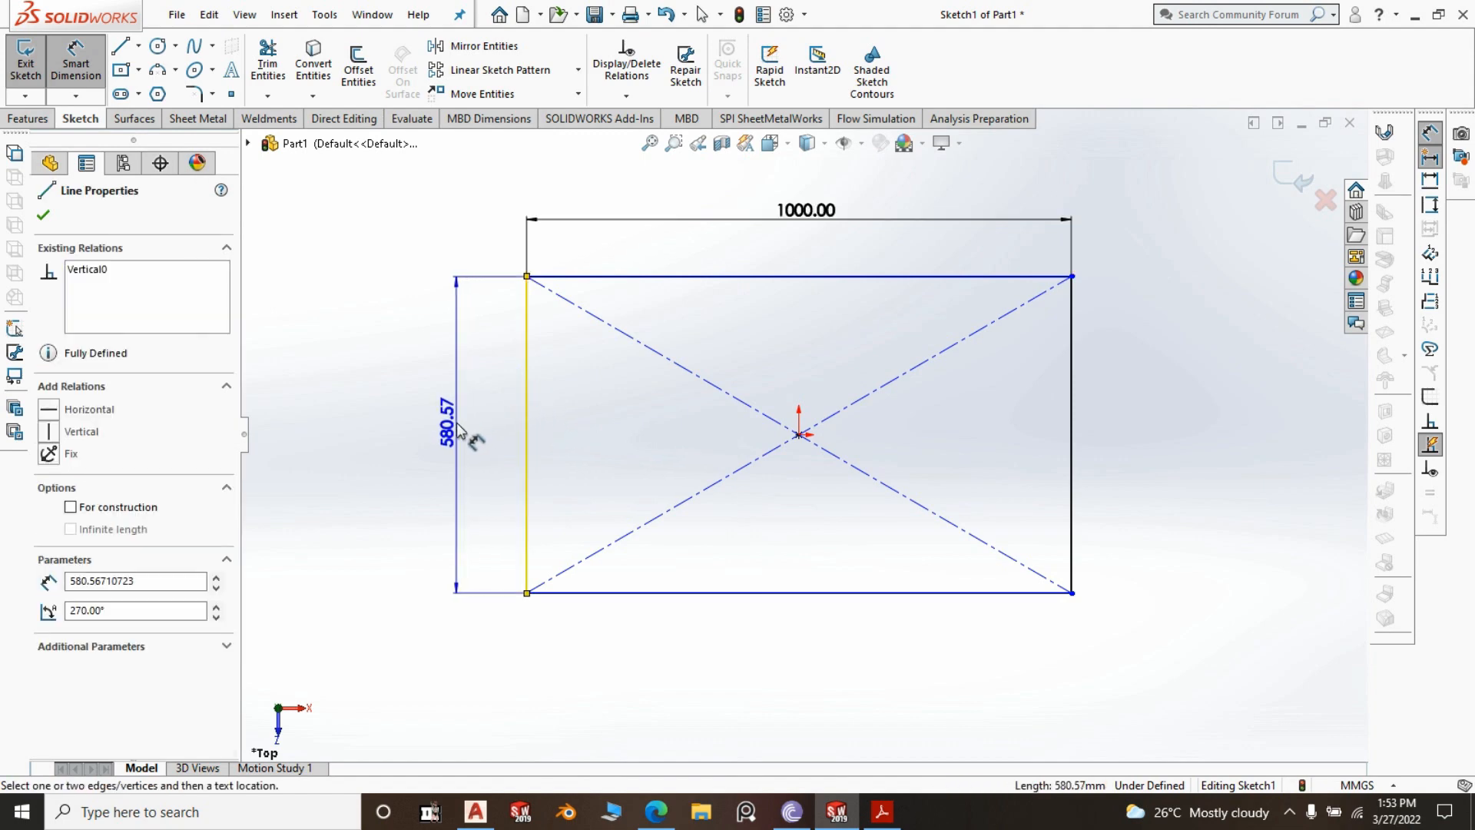
click(458, 428)
text(600)
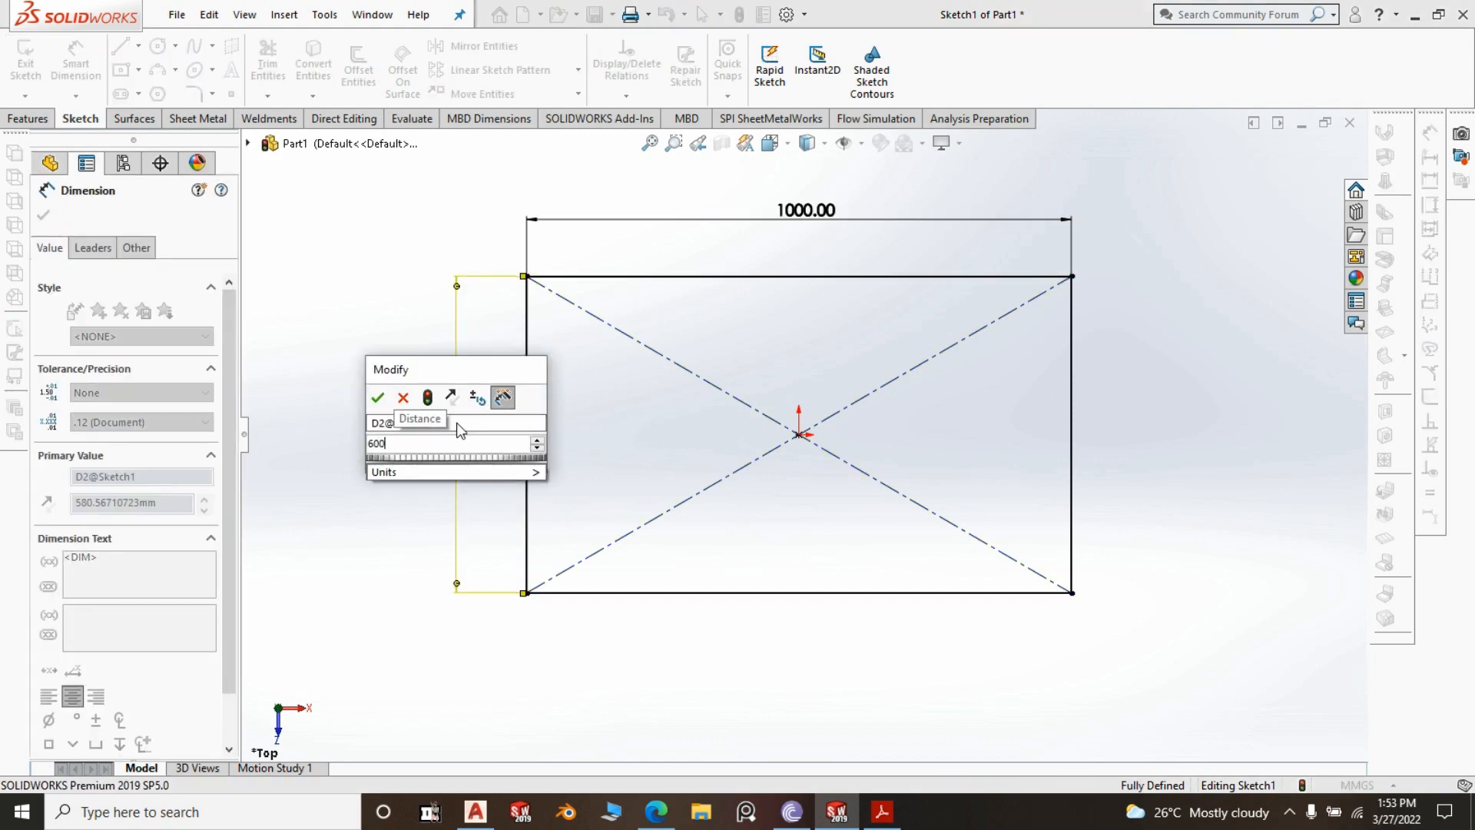
click(1173, 326)
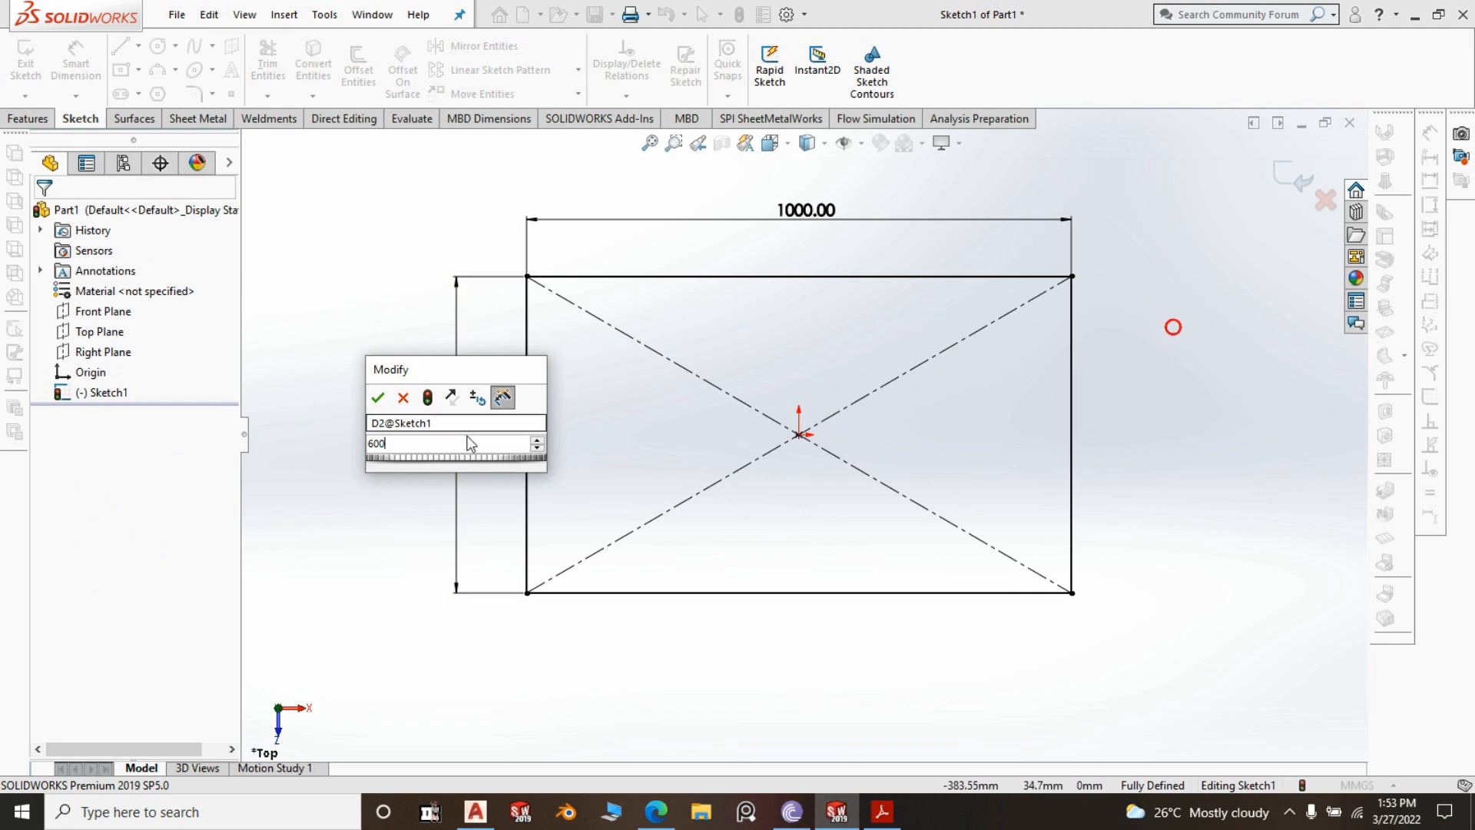
click(378, 398)
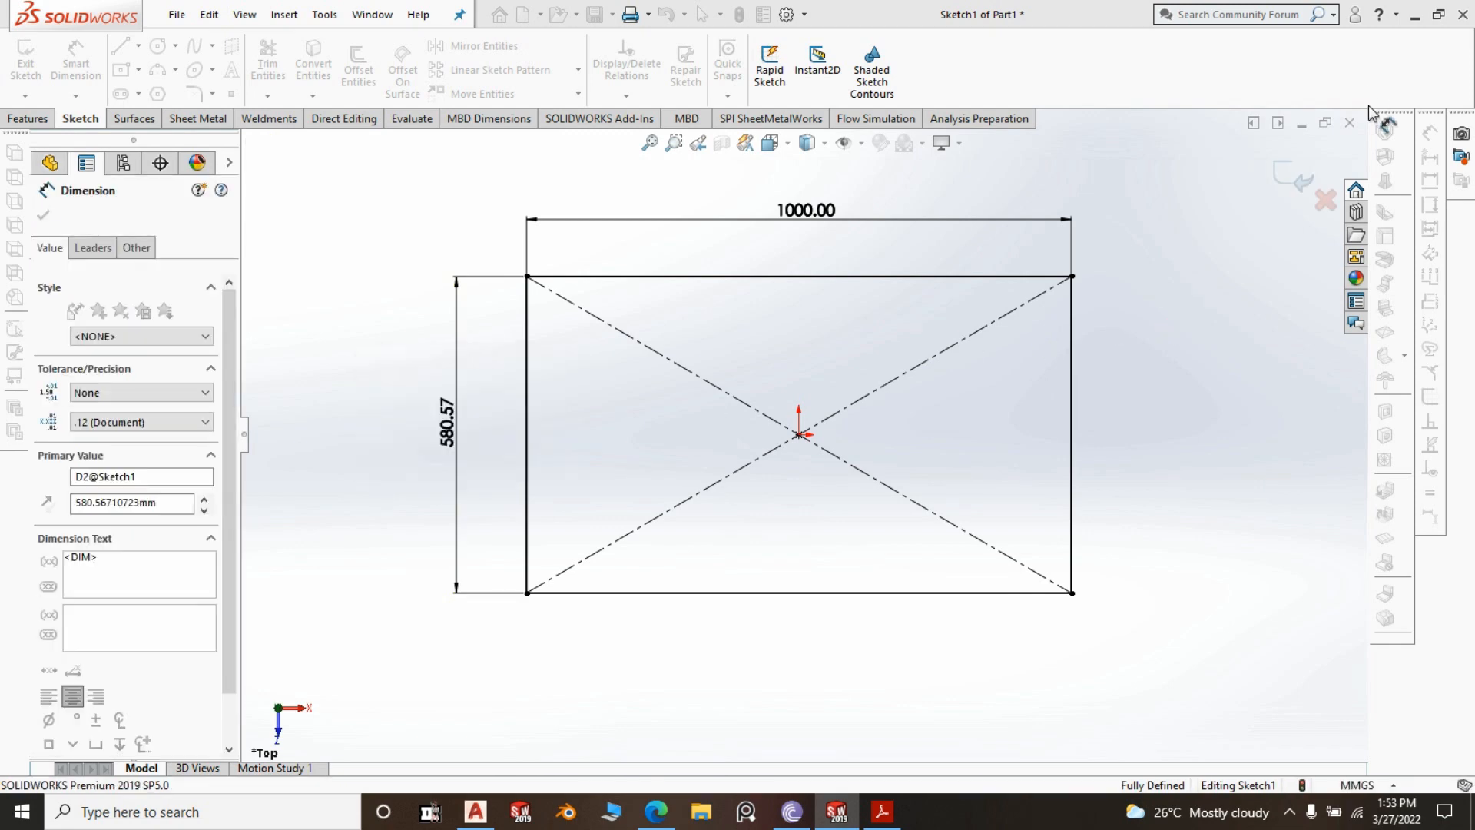
click(1287, 179)
click(1246, 311)
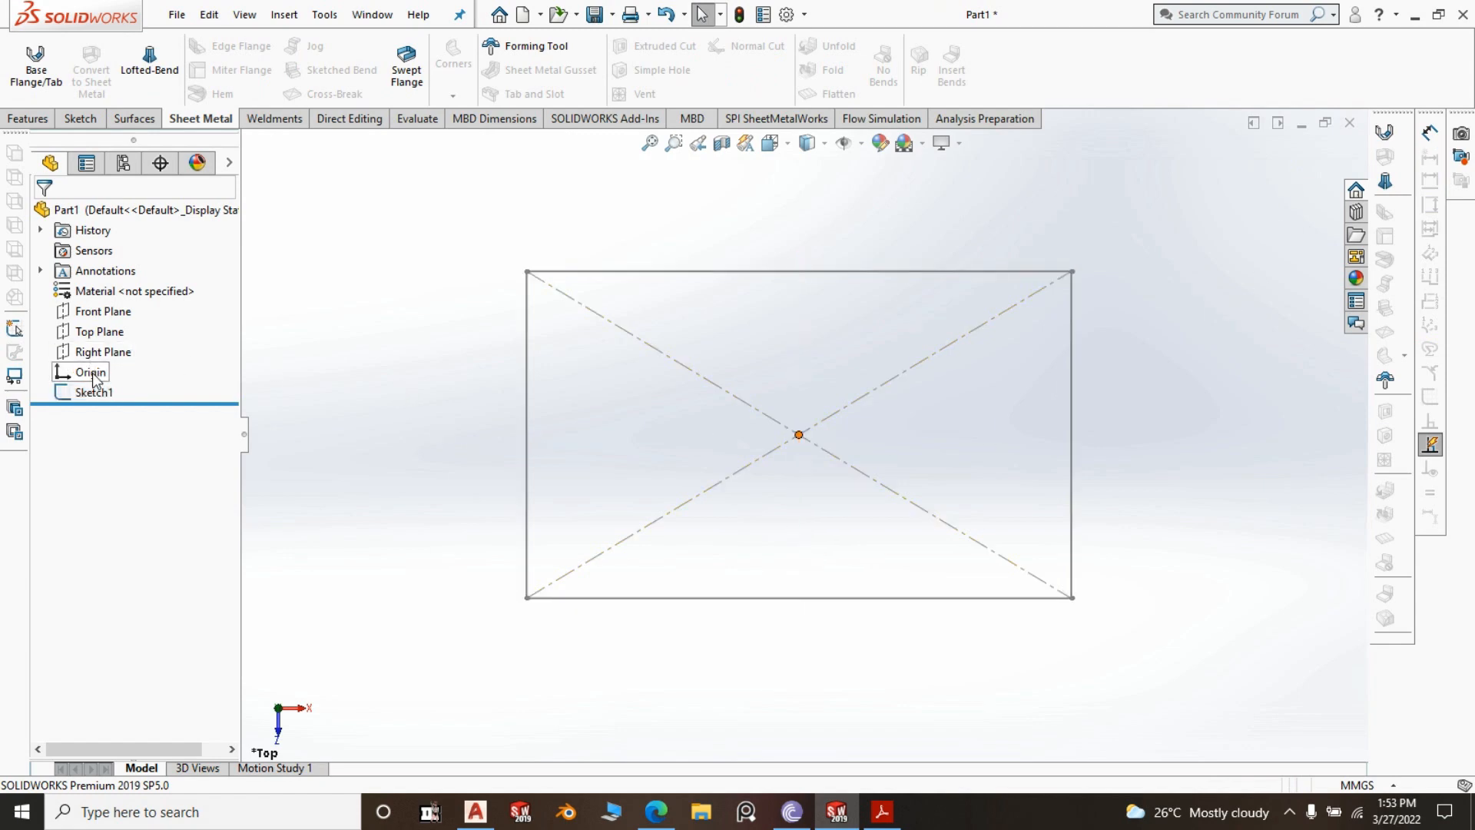
Rename the rectangle sketch as Outer Boundary
click(96, 393)
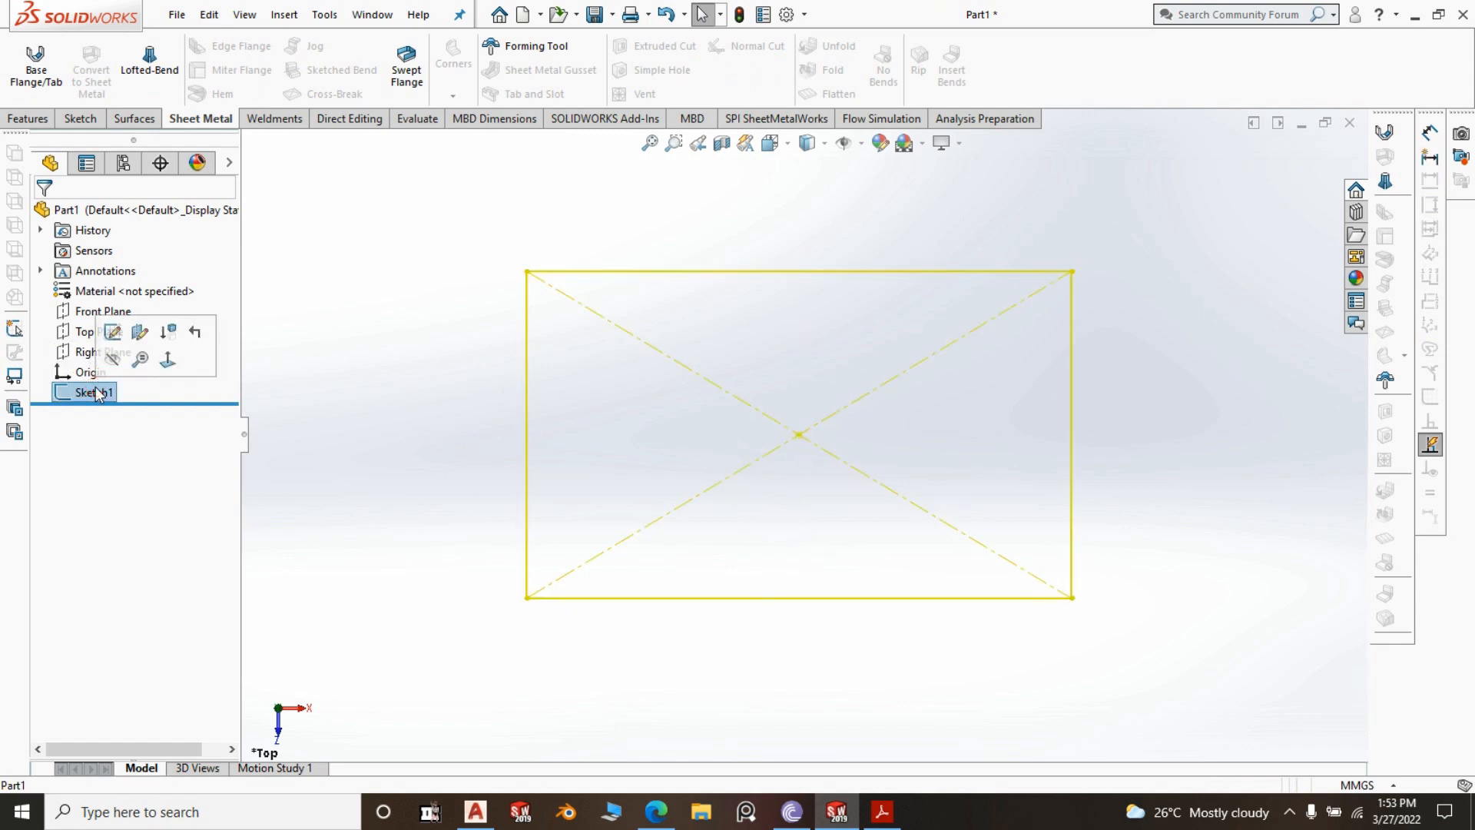
click(97, 391)
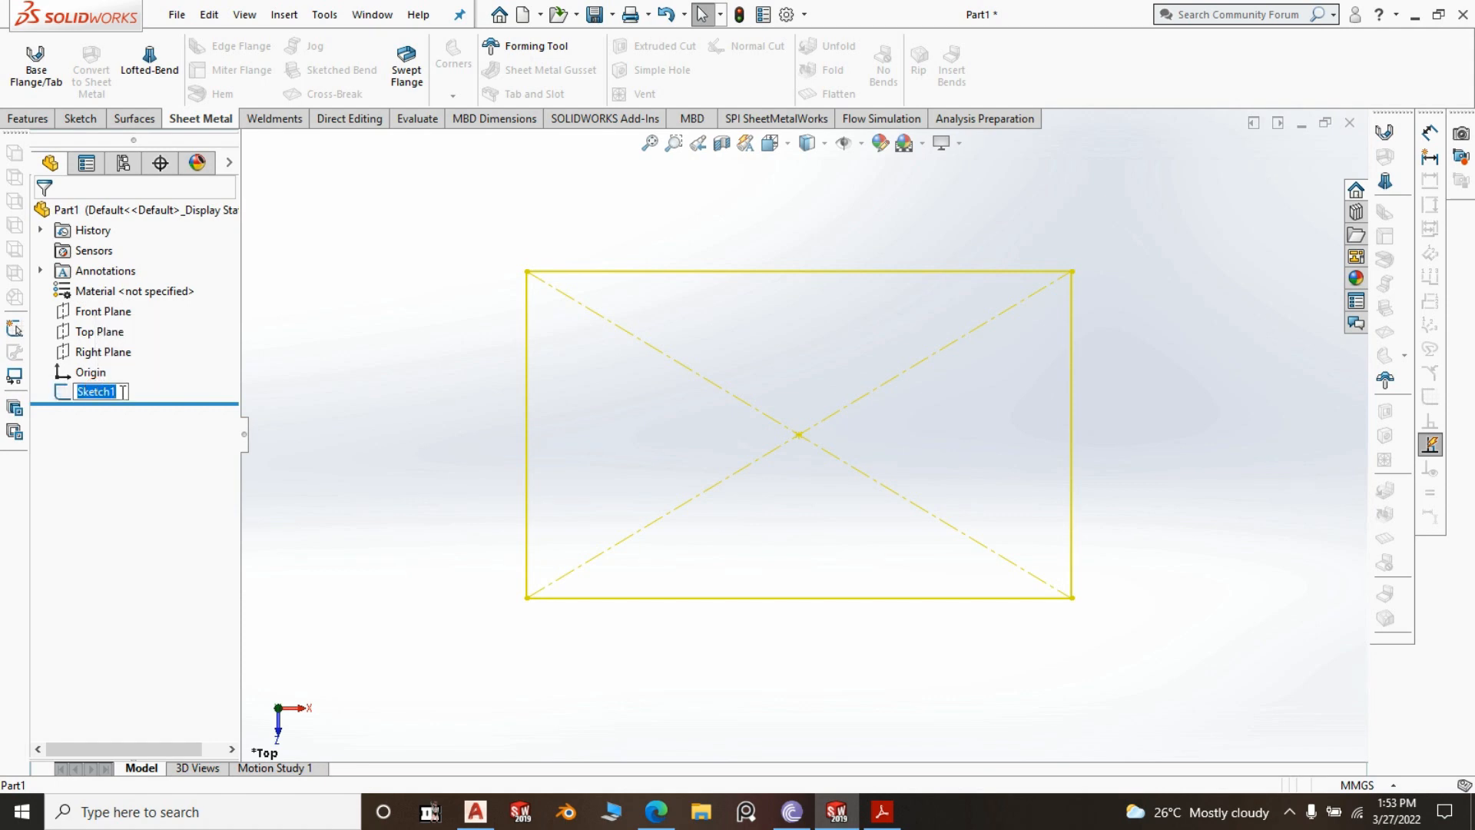
click(122, 392)
key(BackSpace)
key(BackSpace)
key(BackSpace)
key(BackSpace)
key(BackSpace)
key(BackSpace)
key(BackSpace)
text(Outer Boundary)
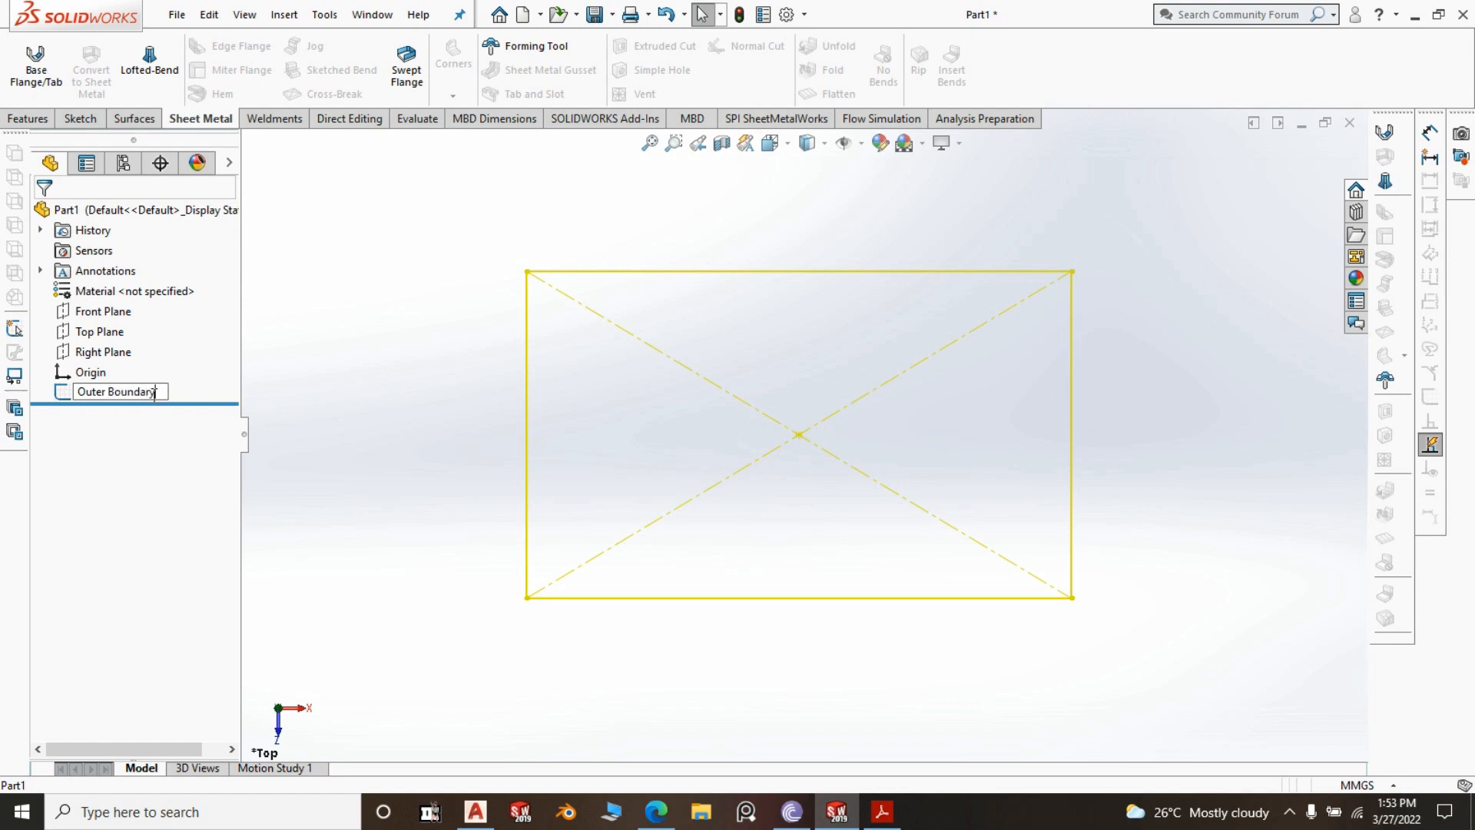
key(Return)
click(404, 333)
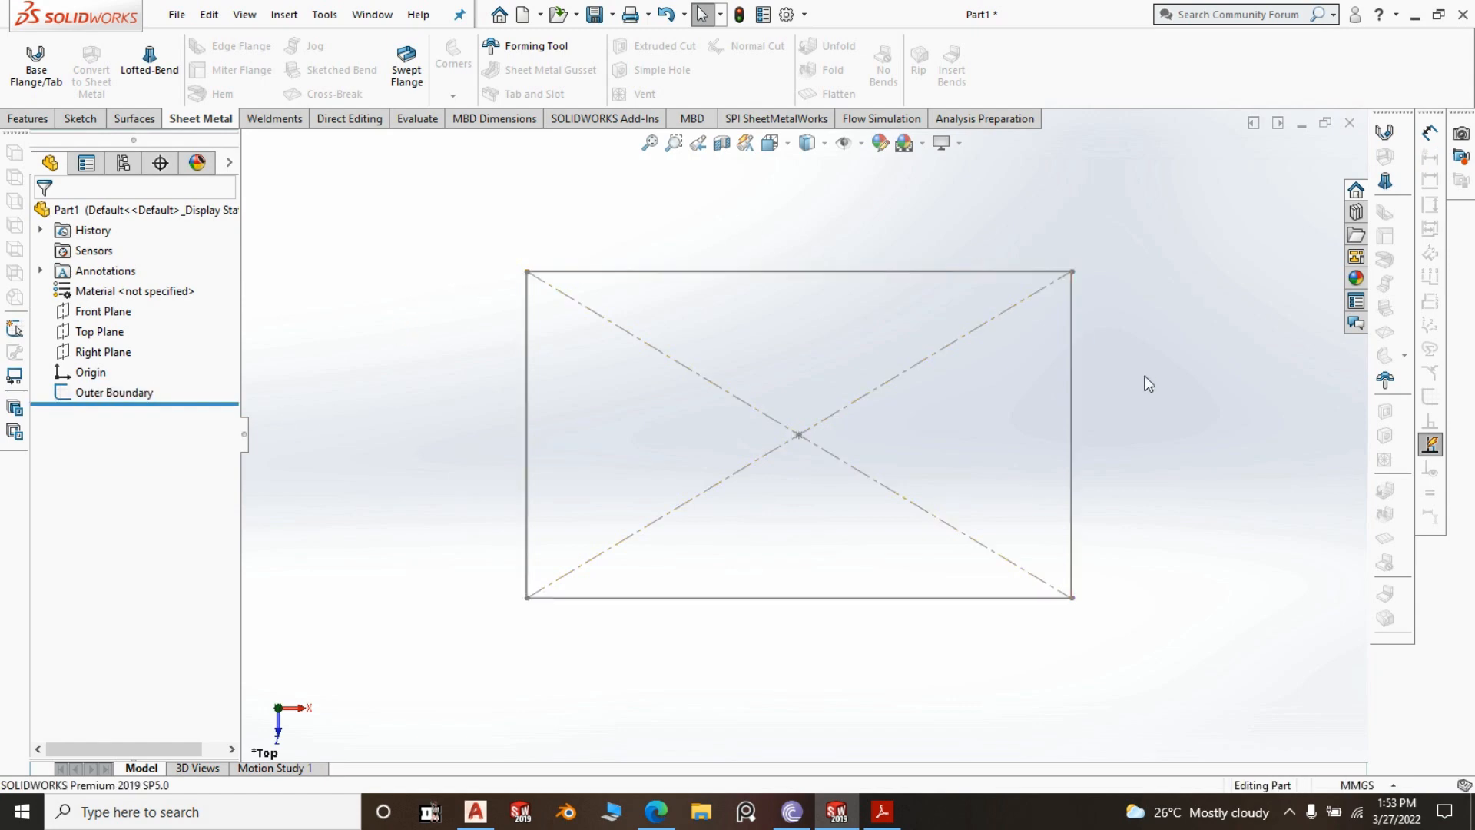
Create a reference plane offset 350 mm above the Top Plane
key(space)
click(1256, 384)
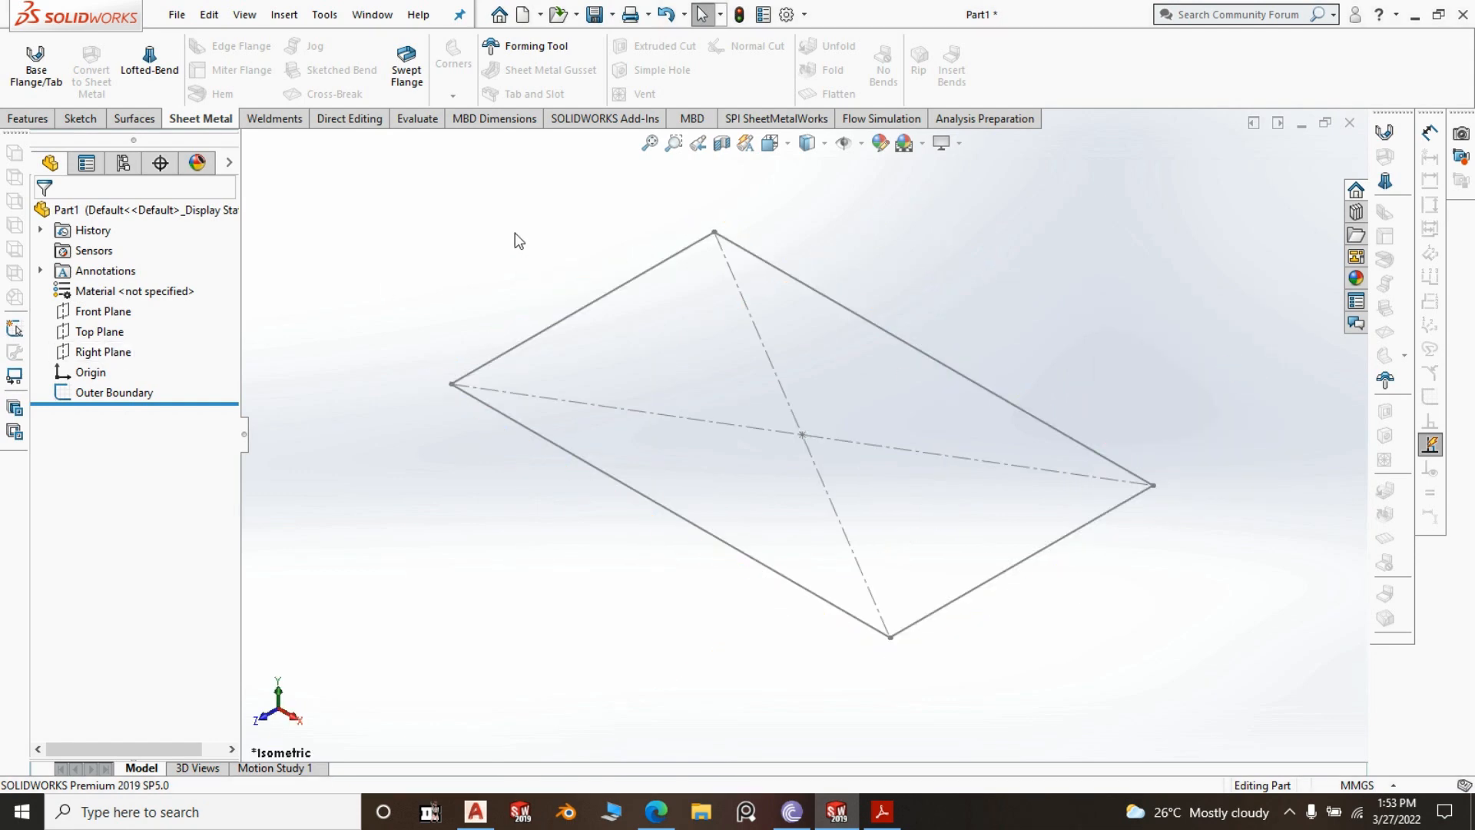
click(29, 118)
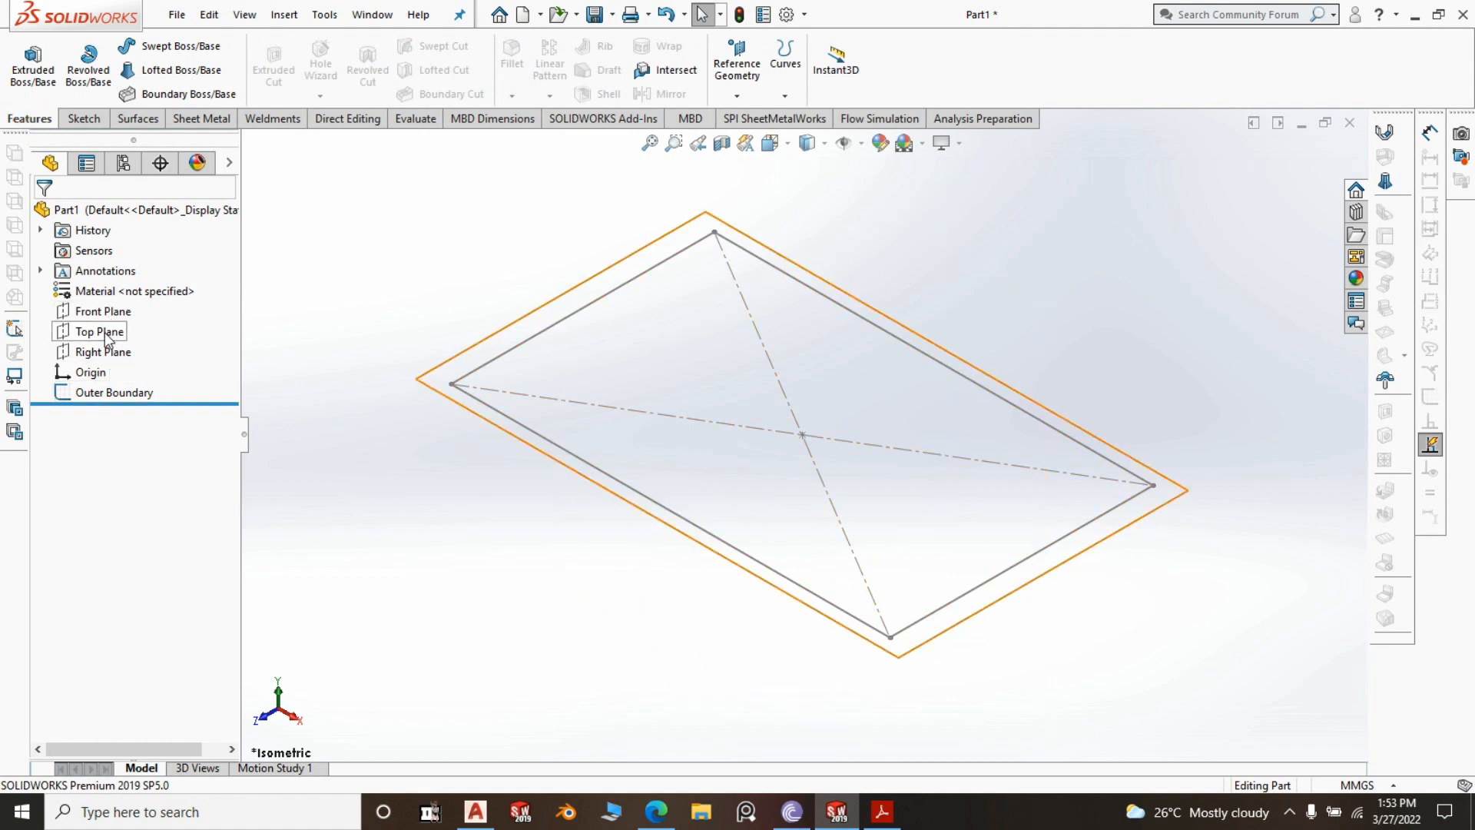
click(100, 331)
click(731, 95)
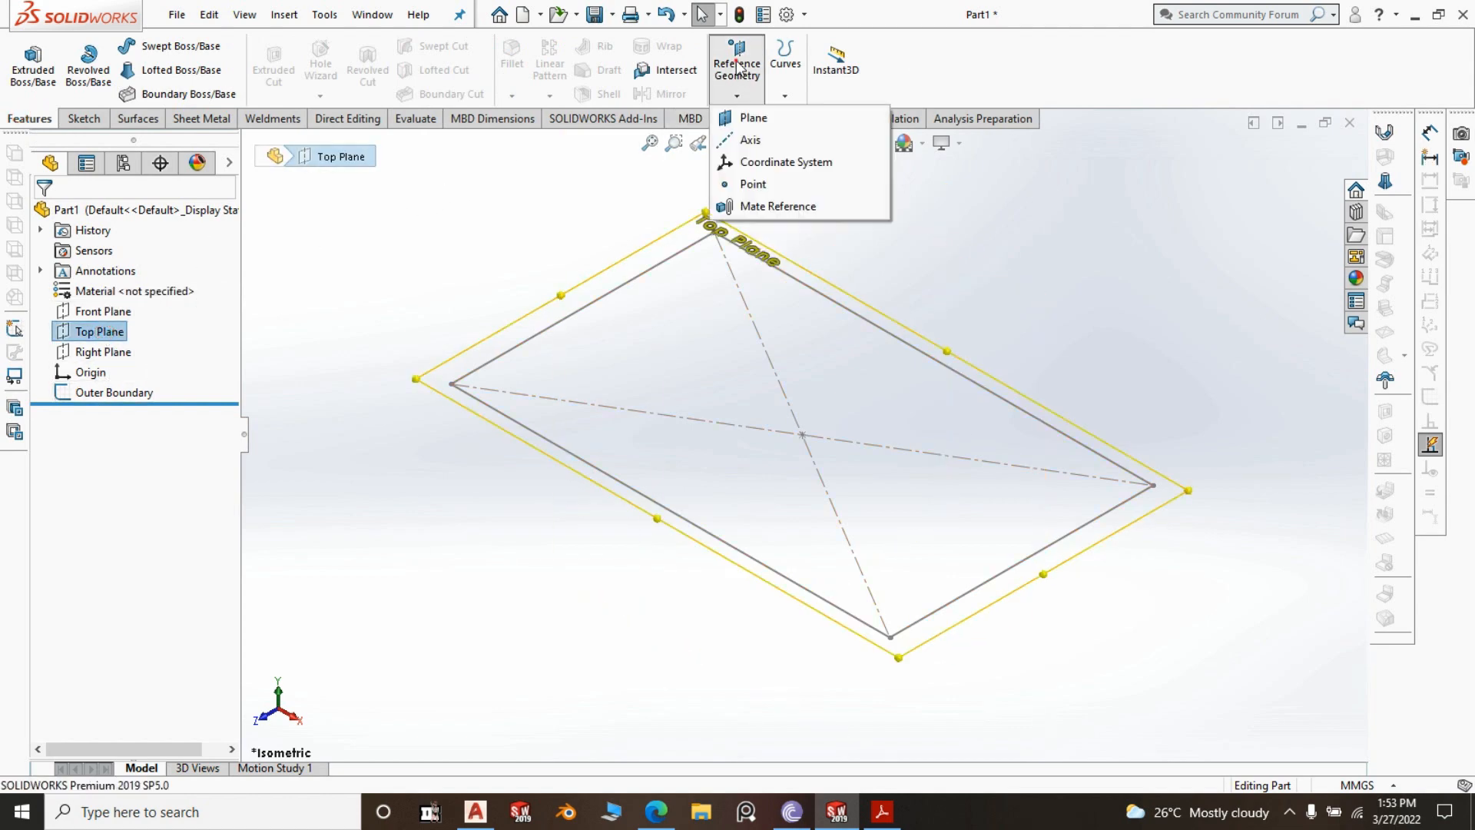
click(749, 117)
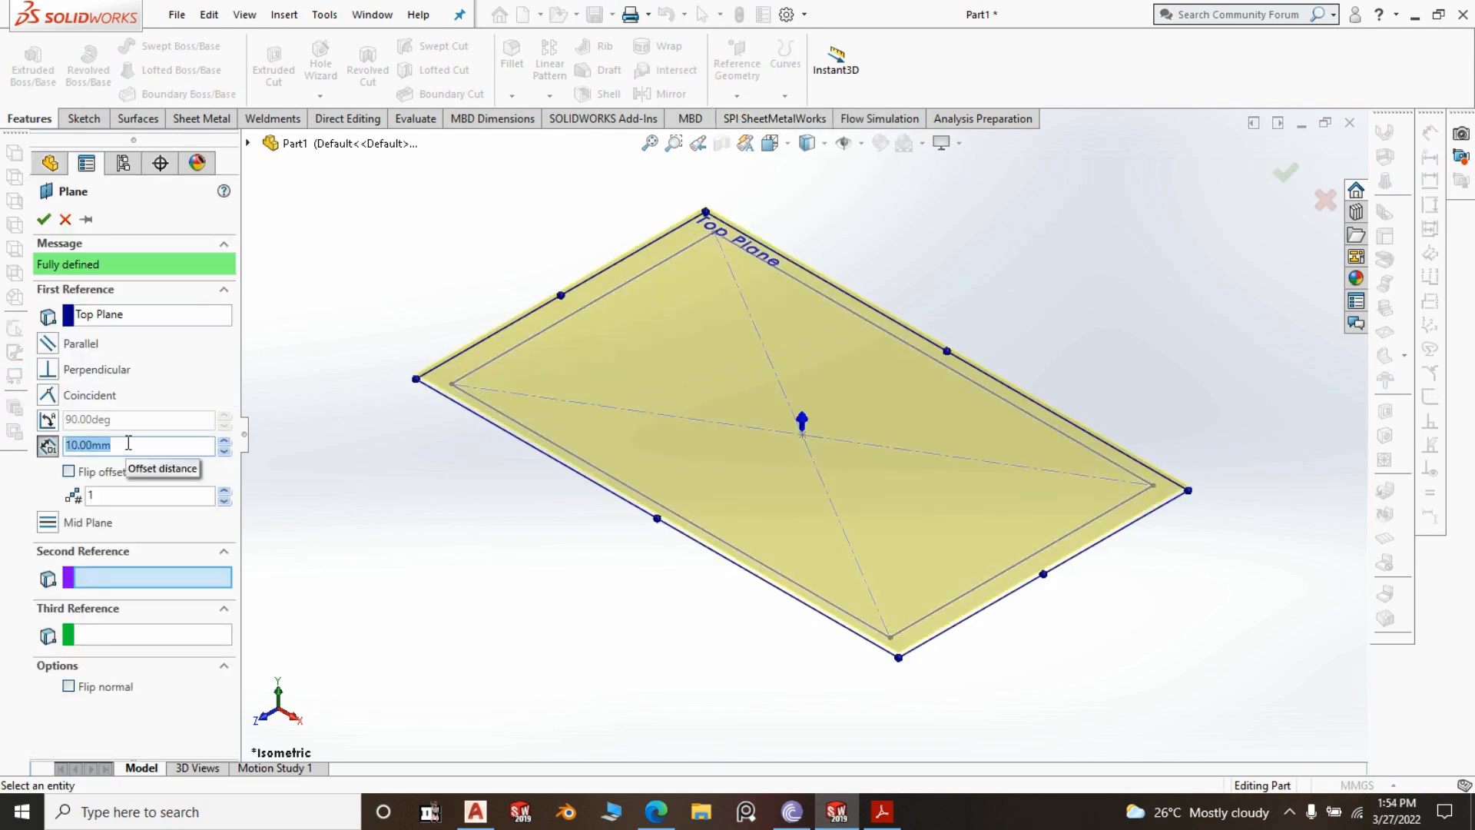
text(350)
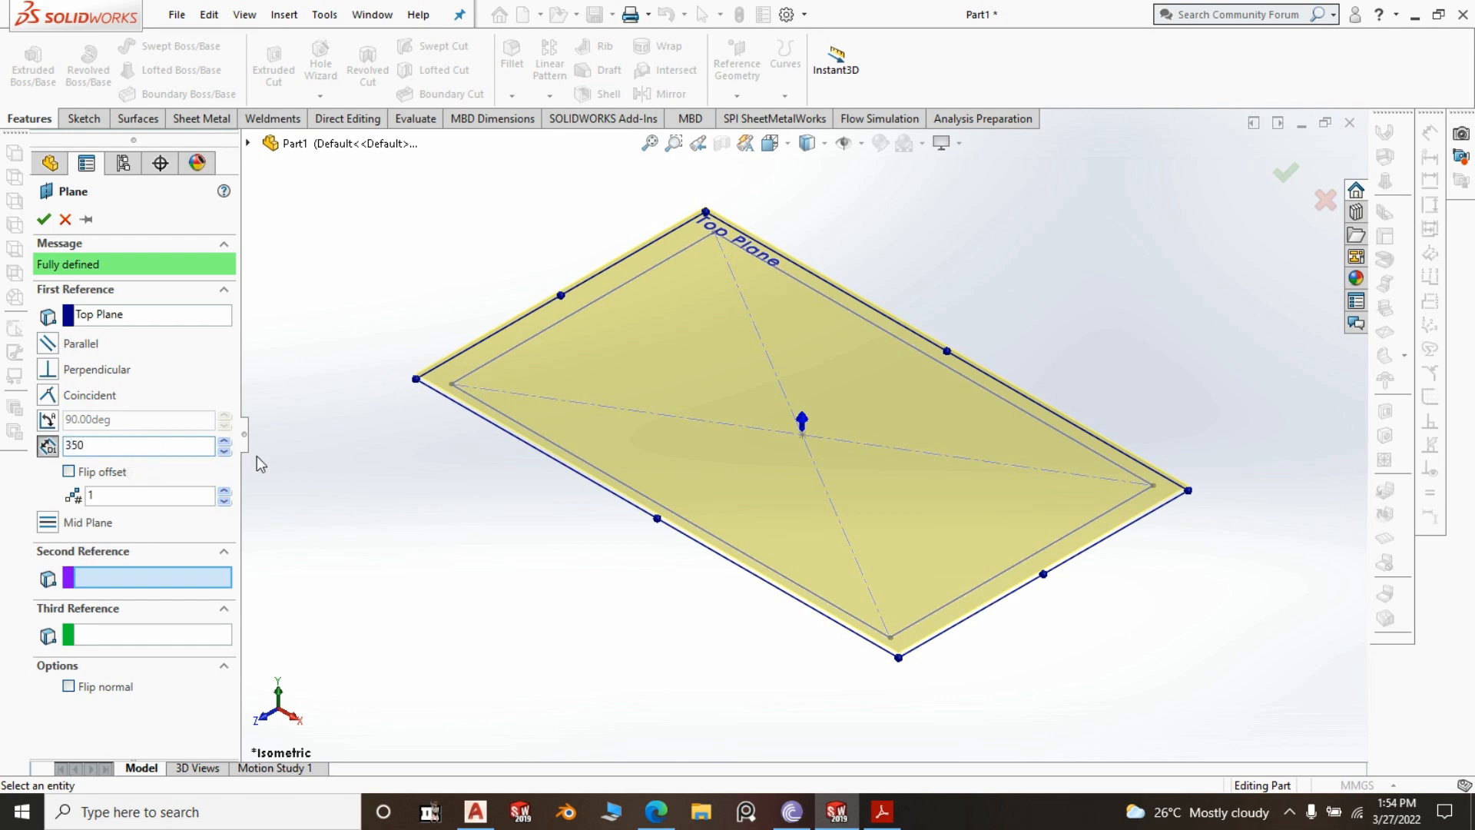
key(Return)
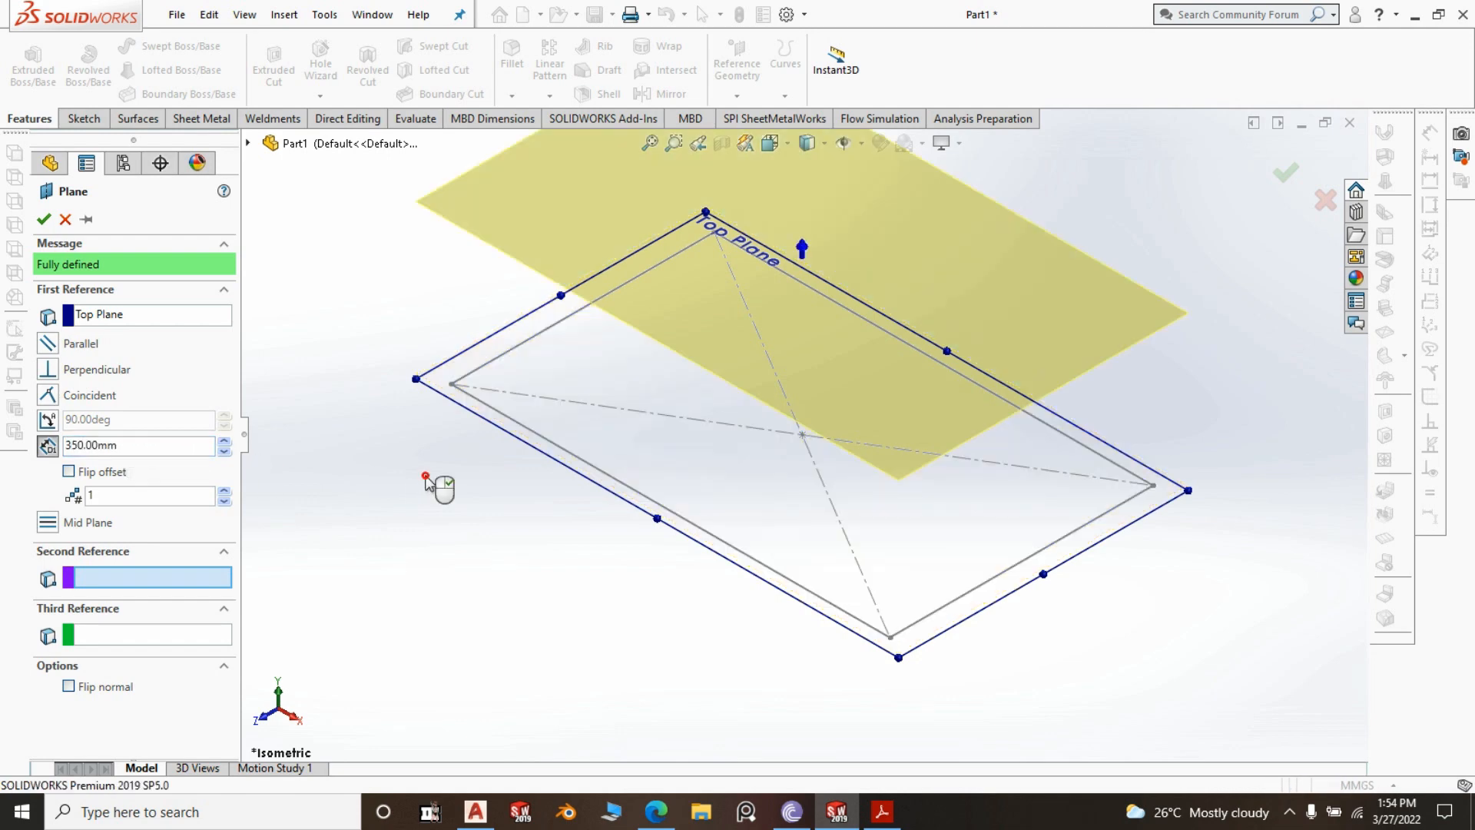
click(43, 221)
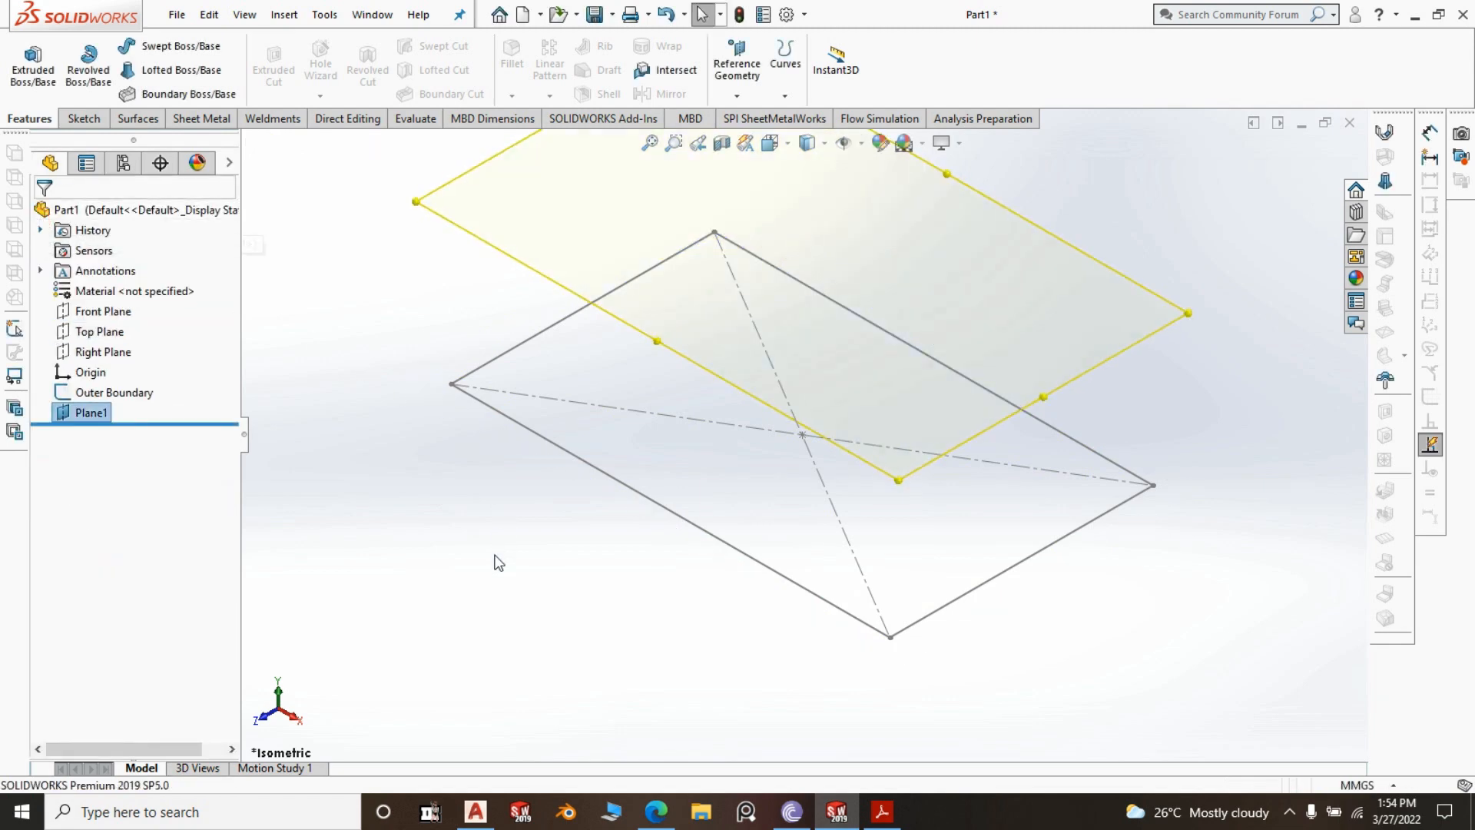
Sketch a center rectangle about 300 mm high on the offset plane, inside the outer boundary and off-centre to the left of the origin
scroll(883, 448, up, 3)
click(1040, 257)
click(696, 259)
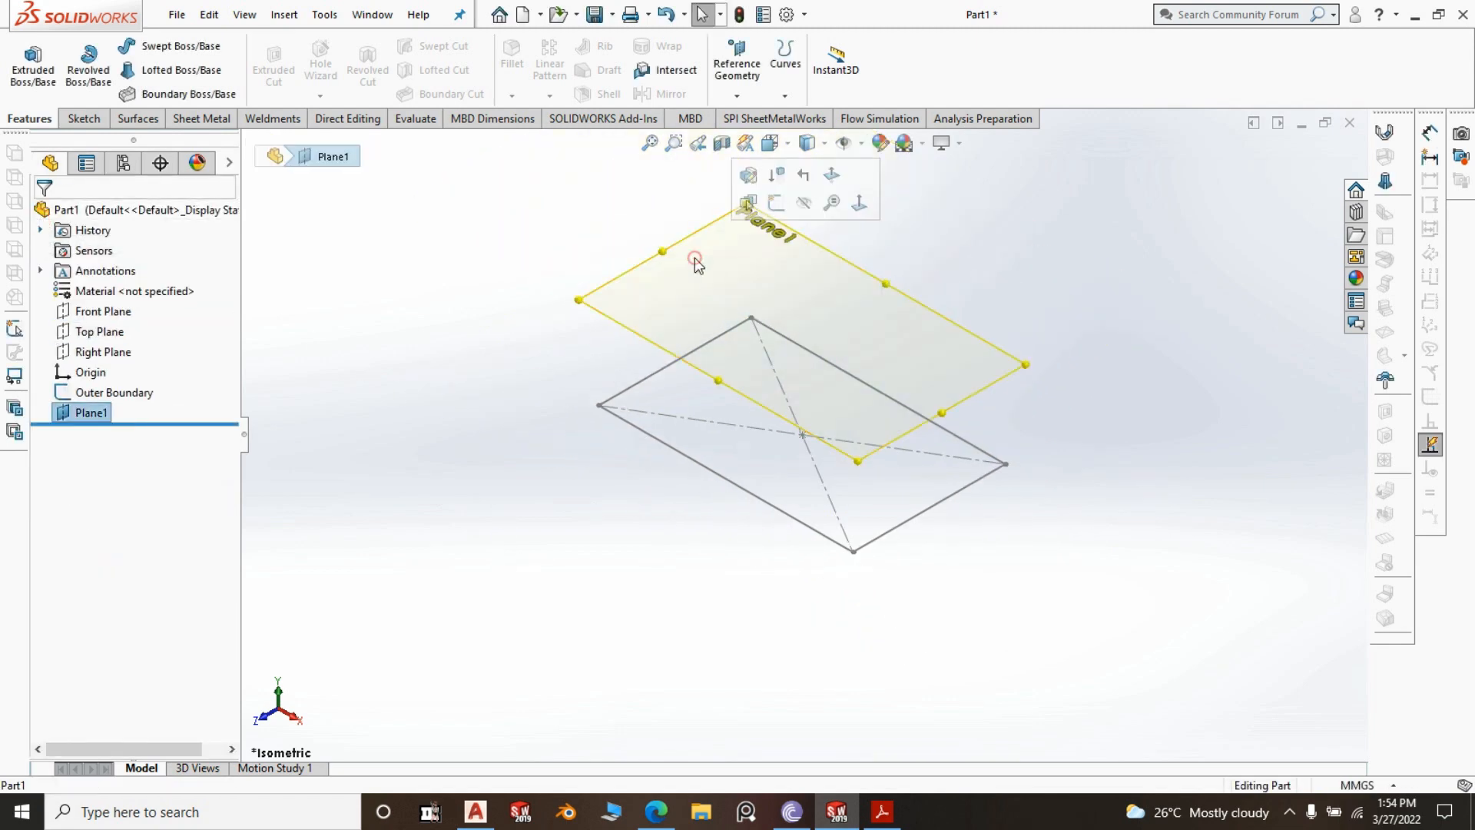
click(775, 203)
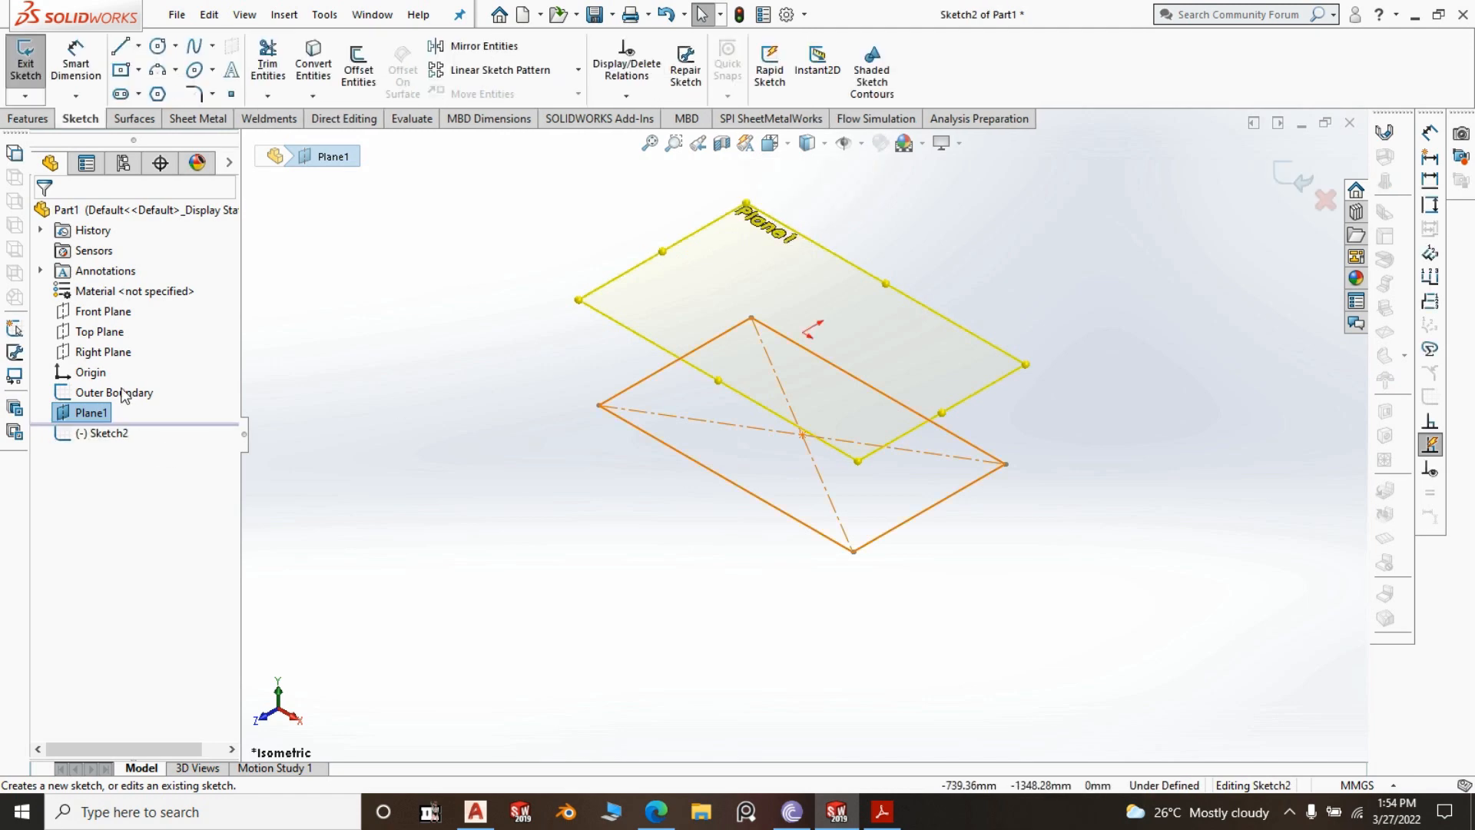
click(121, 72)
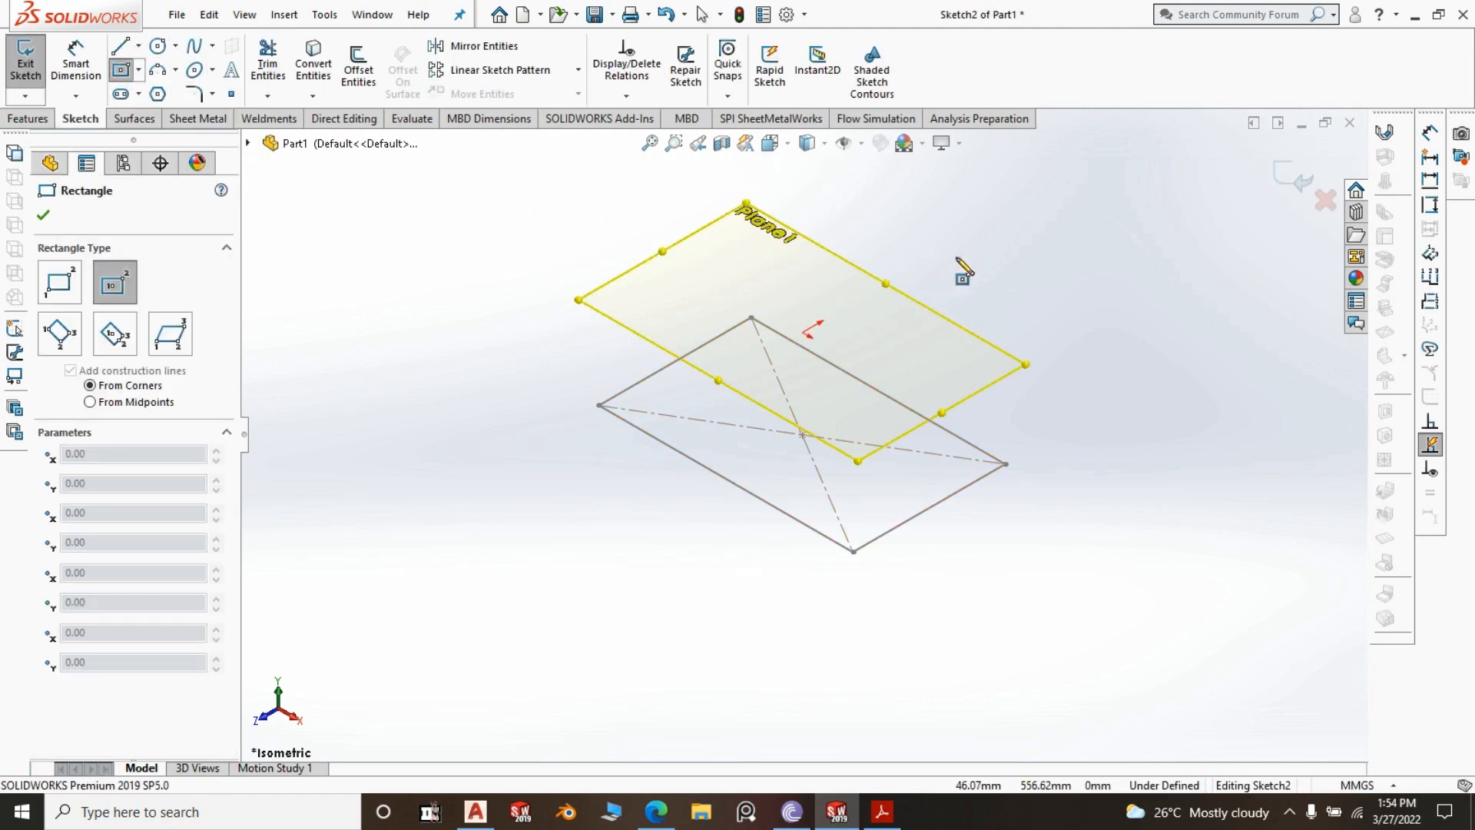
key(space)
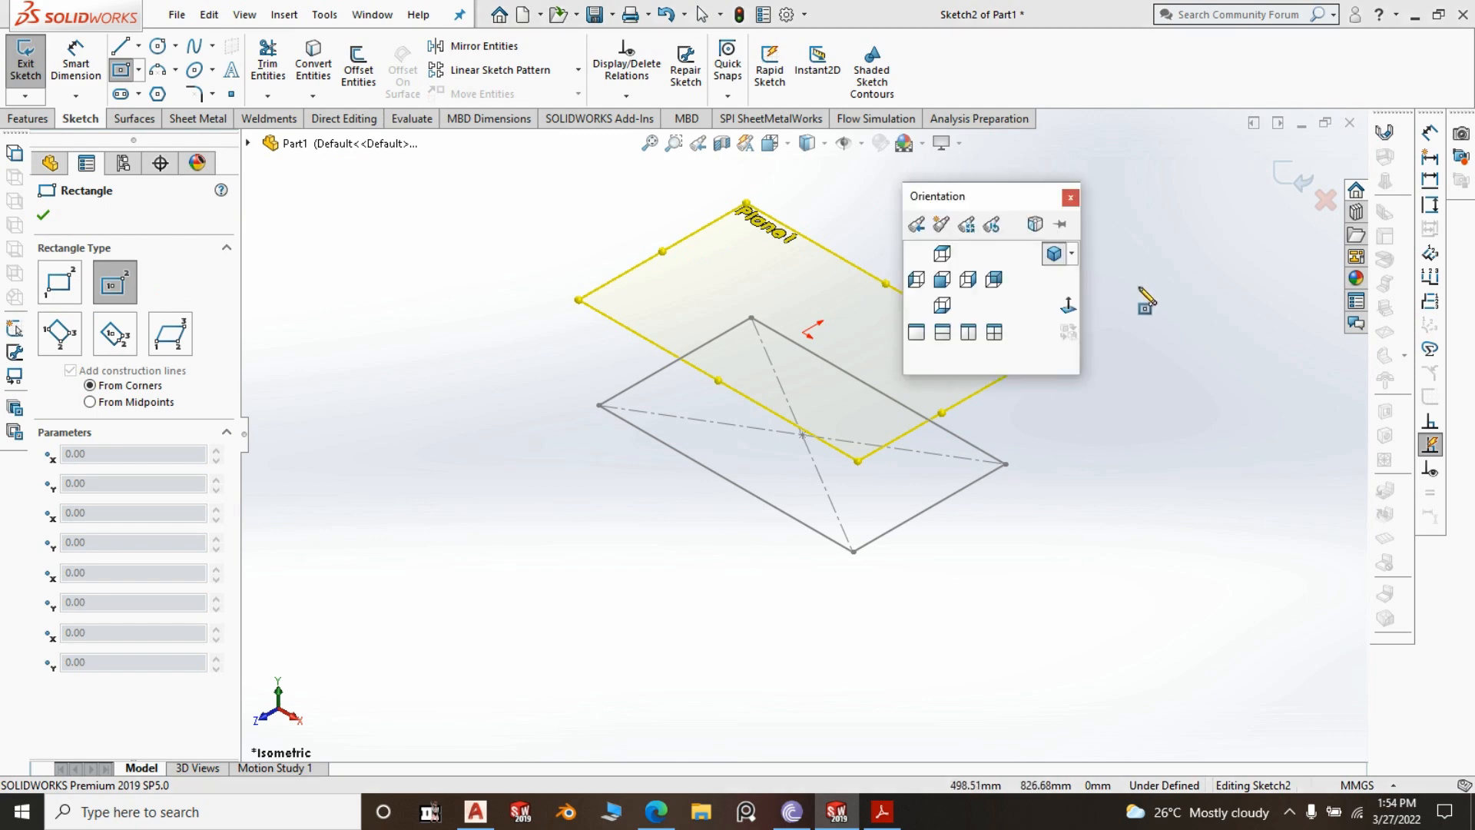
click(1067, 308)
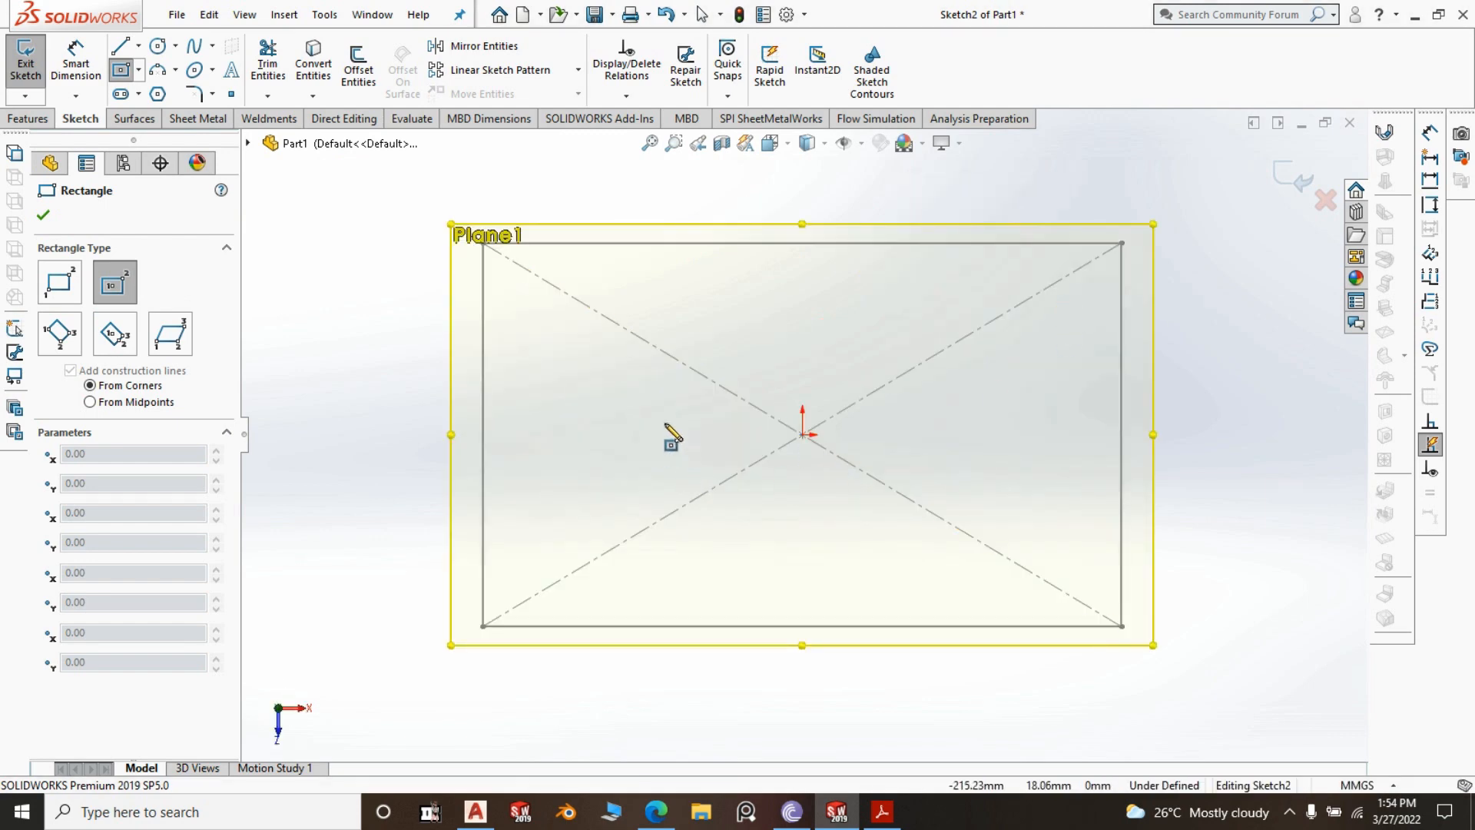
click(630, 463)
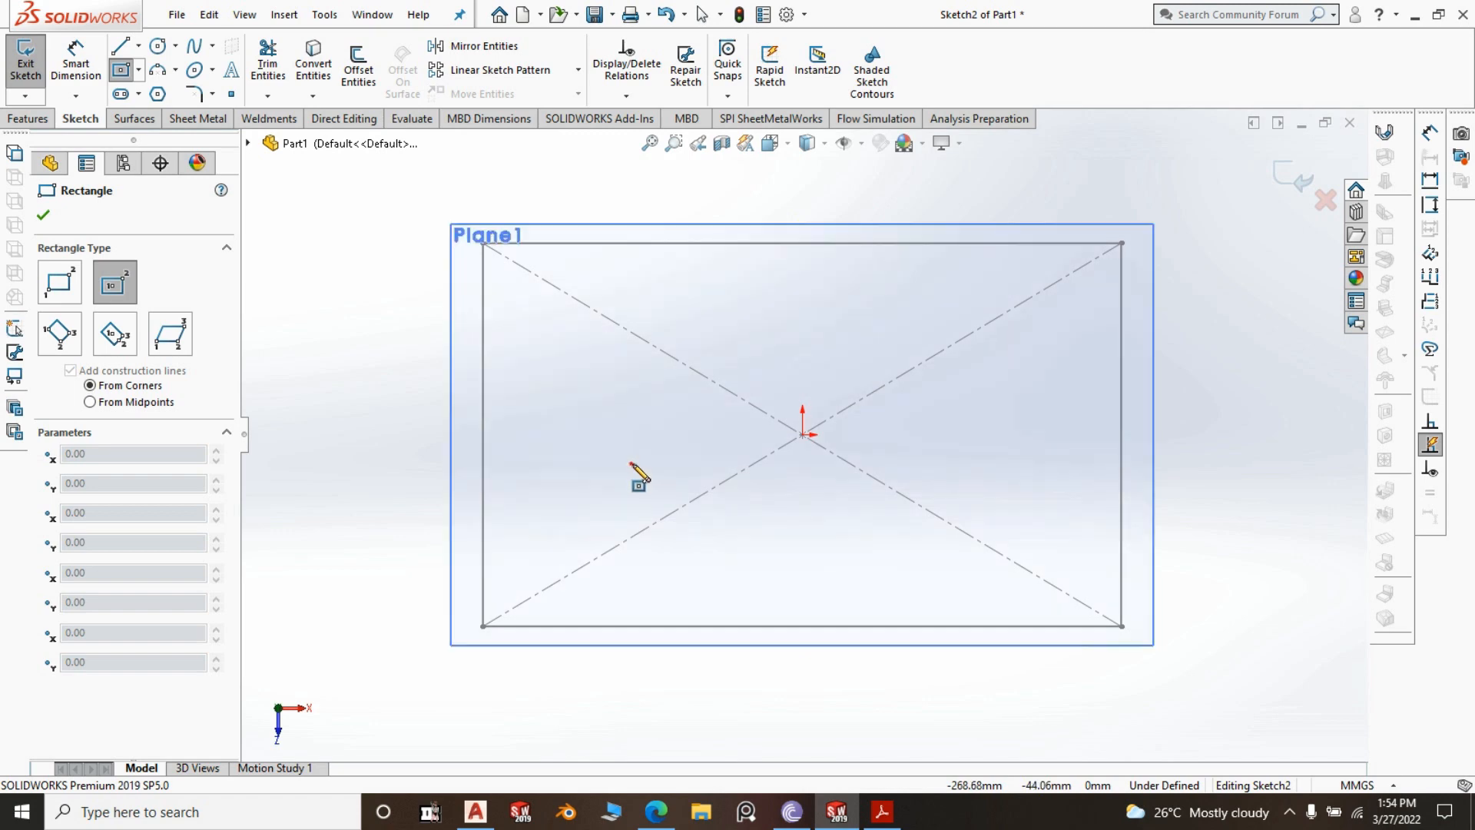
click(716, 559)
right_click(978, 407)
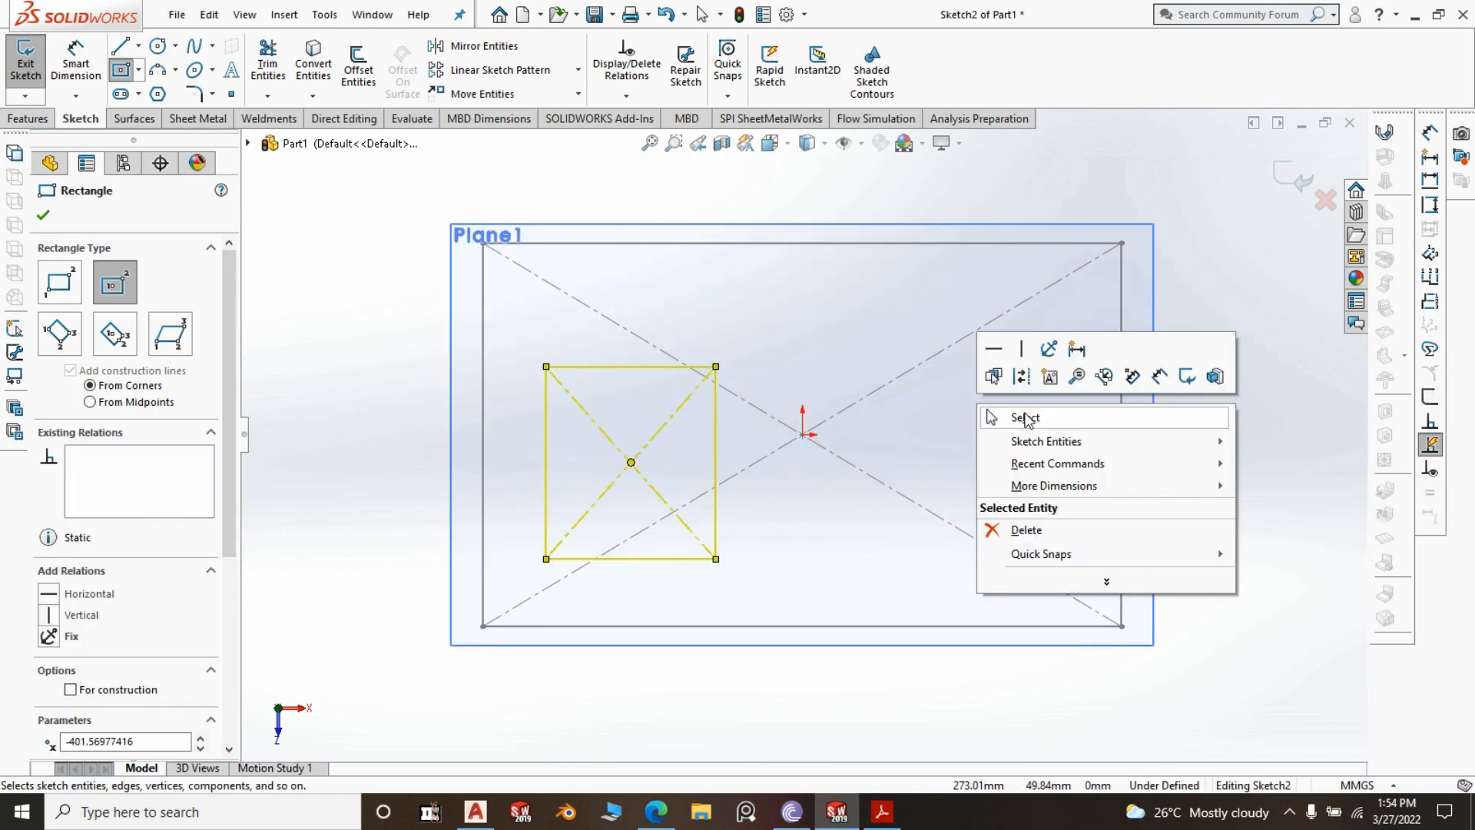
click(1035, 418)
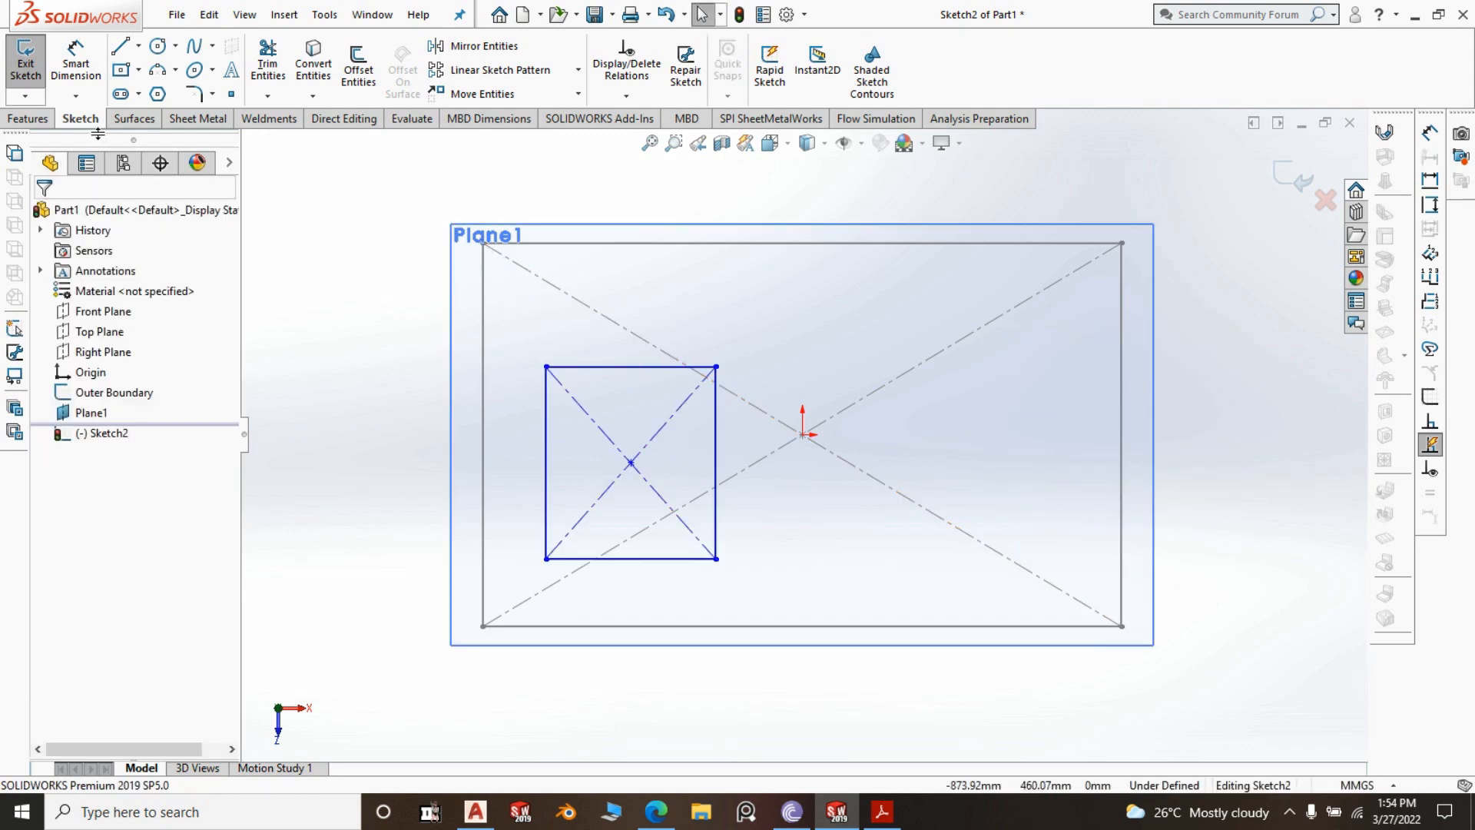
Switch to the trough drawing in Adobe Reader and examine the top view's rim and inner-edge dimensions against the side profile
click(881, 811)
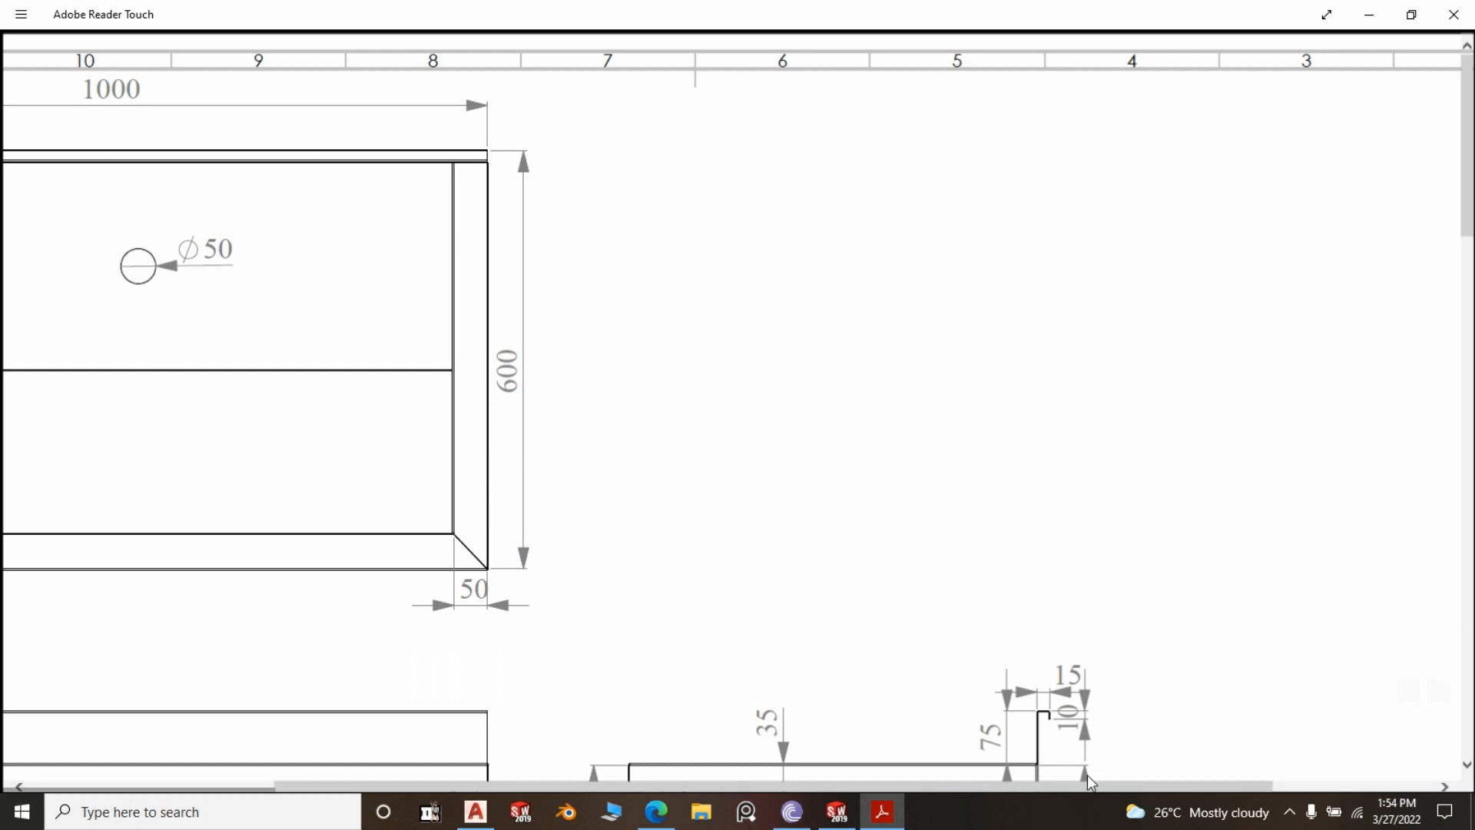
drag(1086, 785, 888, 783)
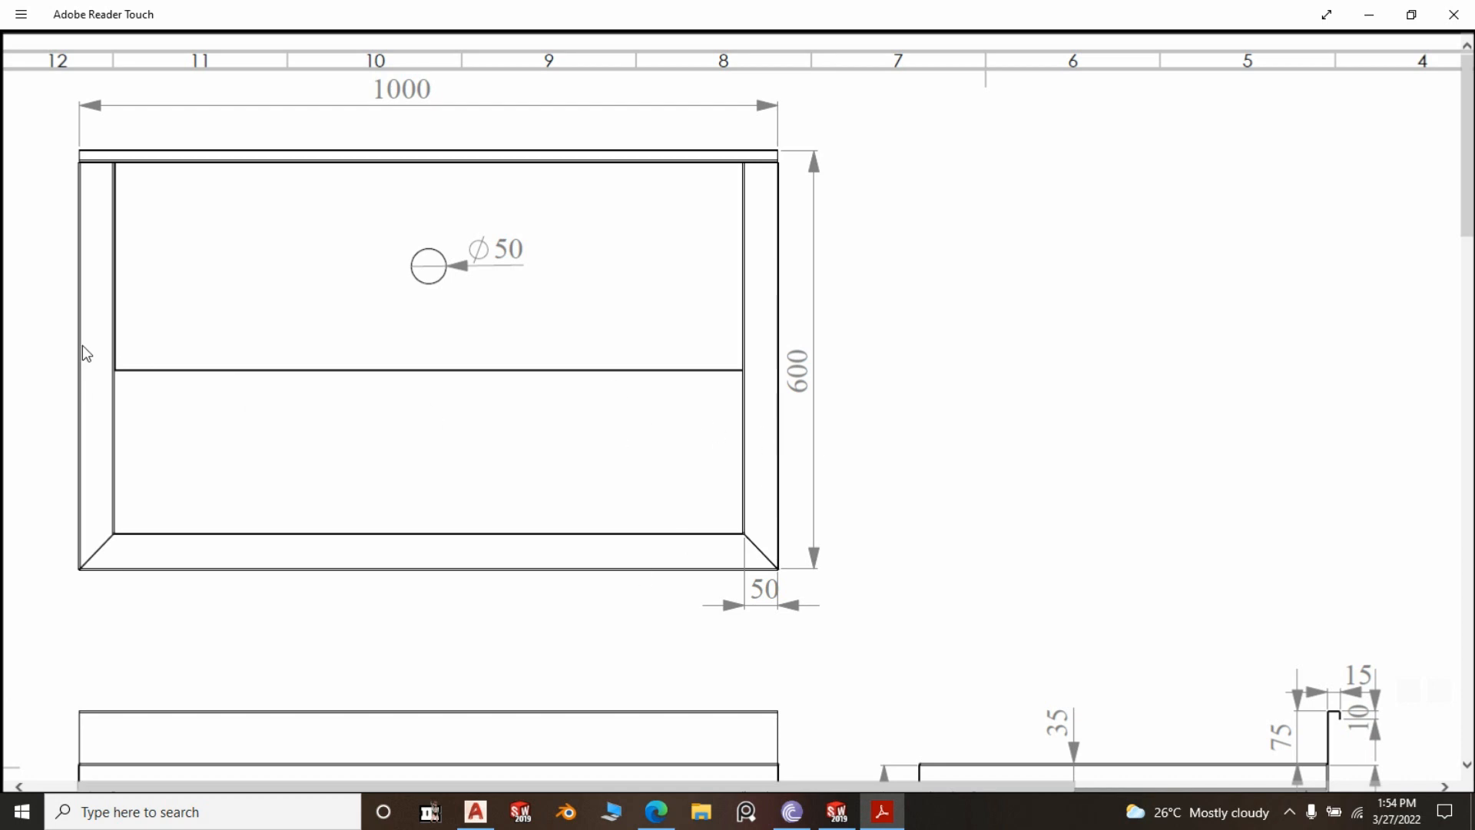
scroll(1004, 511, down, 3)
scroll(1006, 514, up, 3)
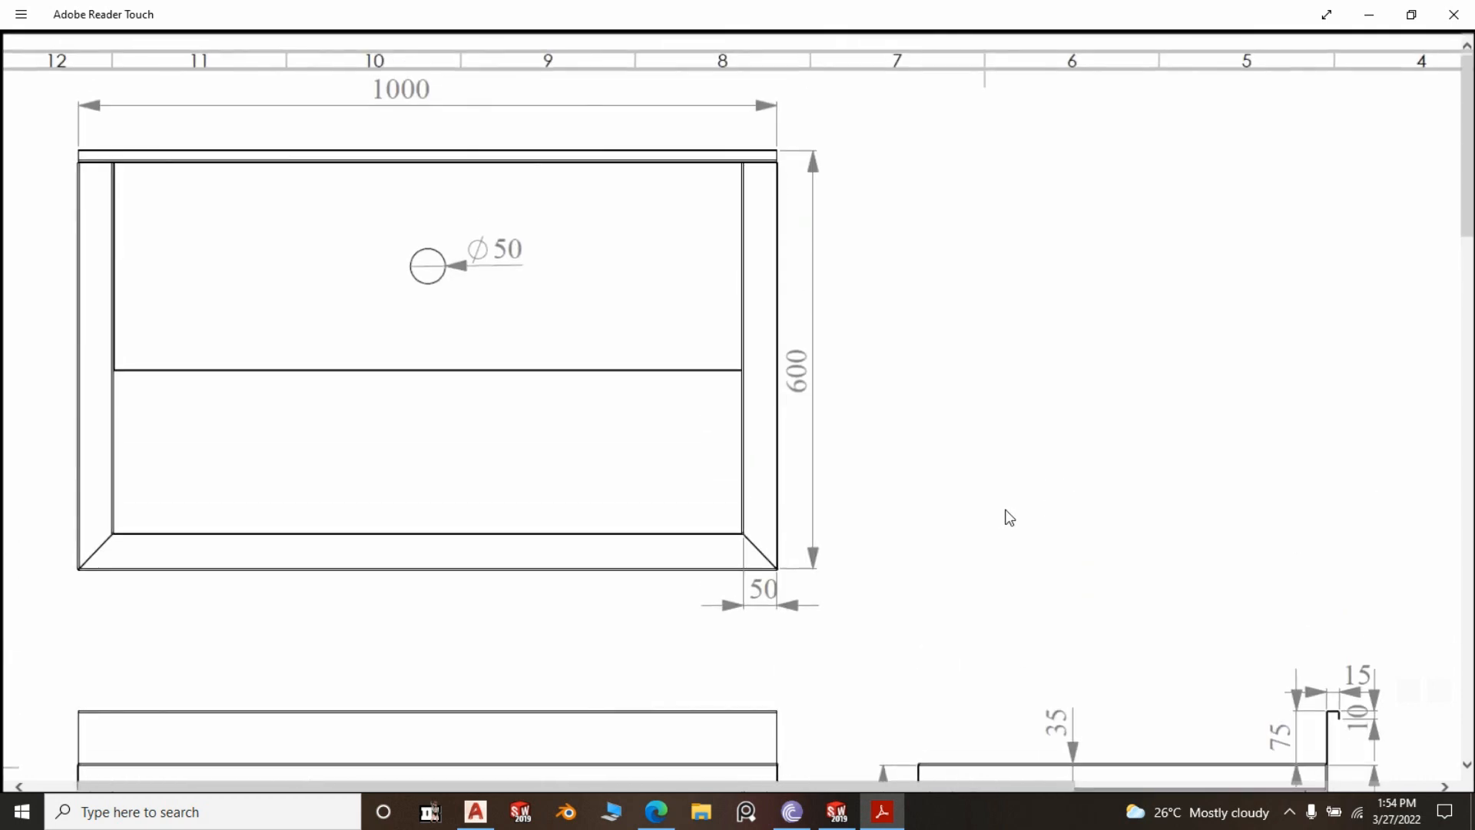
scroll(1006, 513, down, 4)
scroll(999, 496, up, 1)
scroll(937, 404, up, 4)
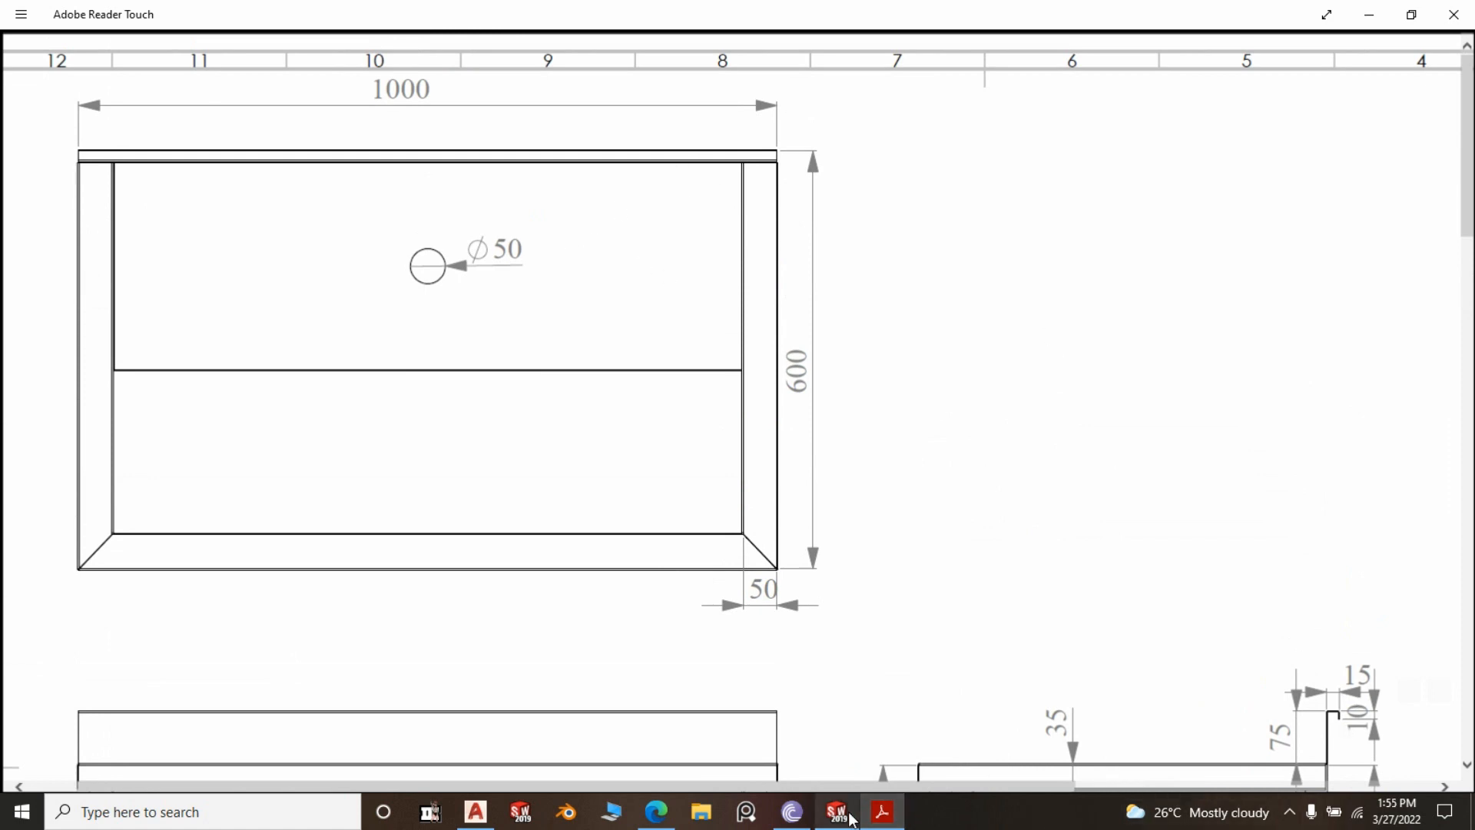
Switch back to SOLIDWORKS and dimension the inner rectangle's left edge 50 mm from the outer boundary's left edge
click(837, 812)
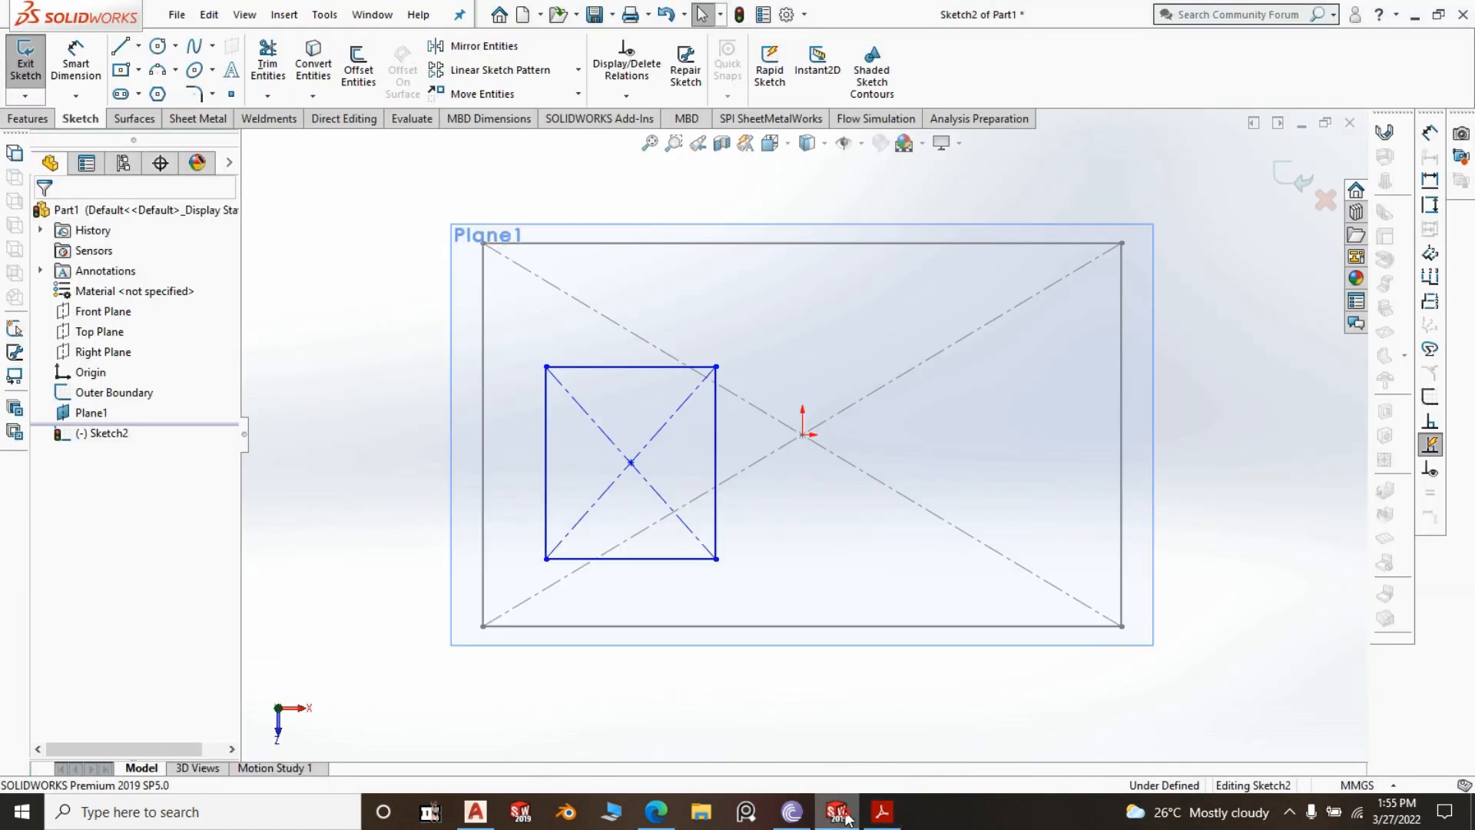
click(96, 77)
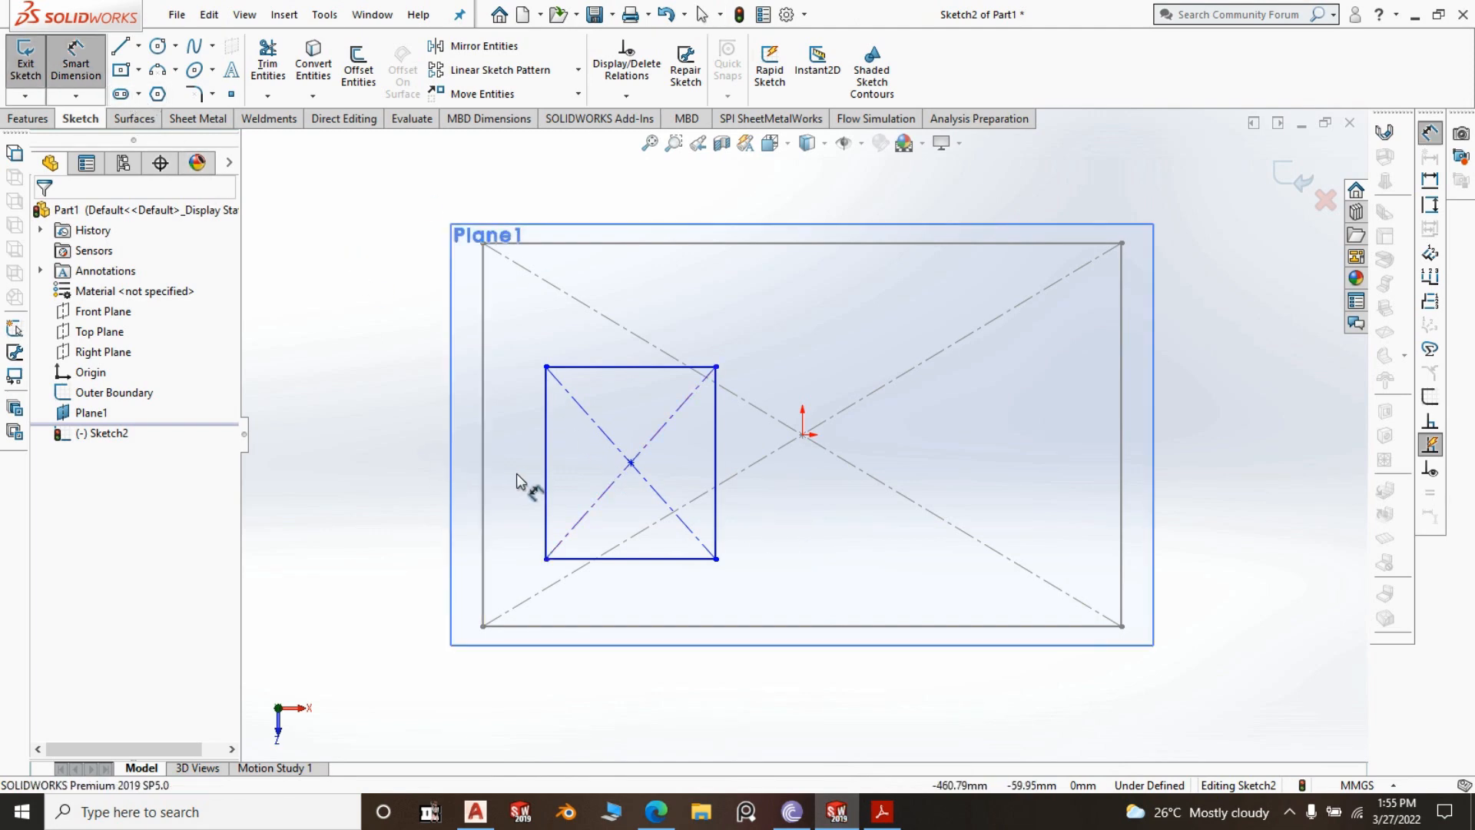
click(546, 482)
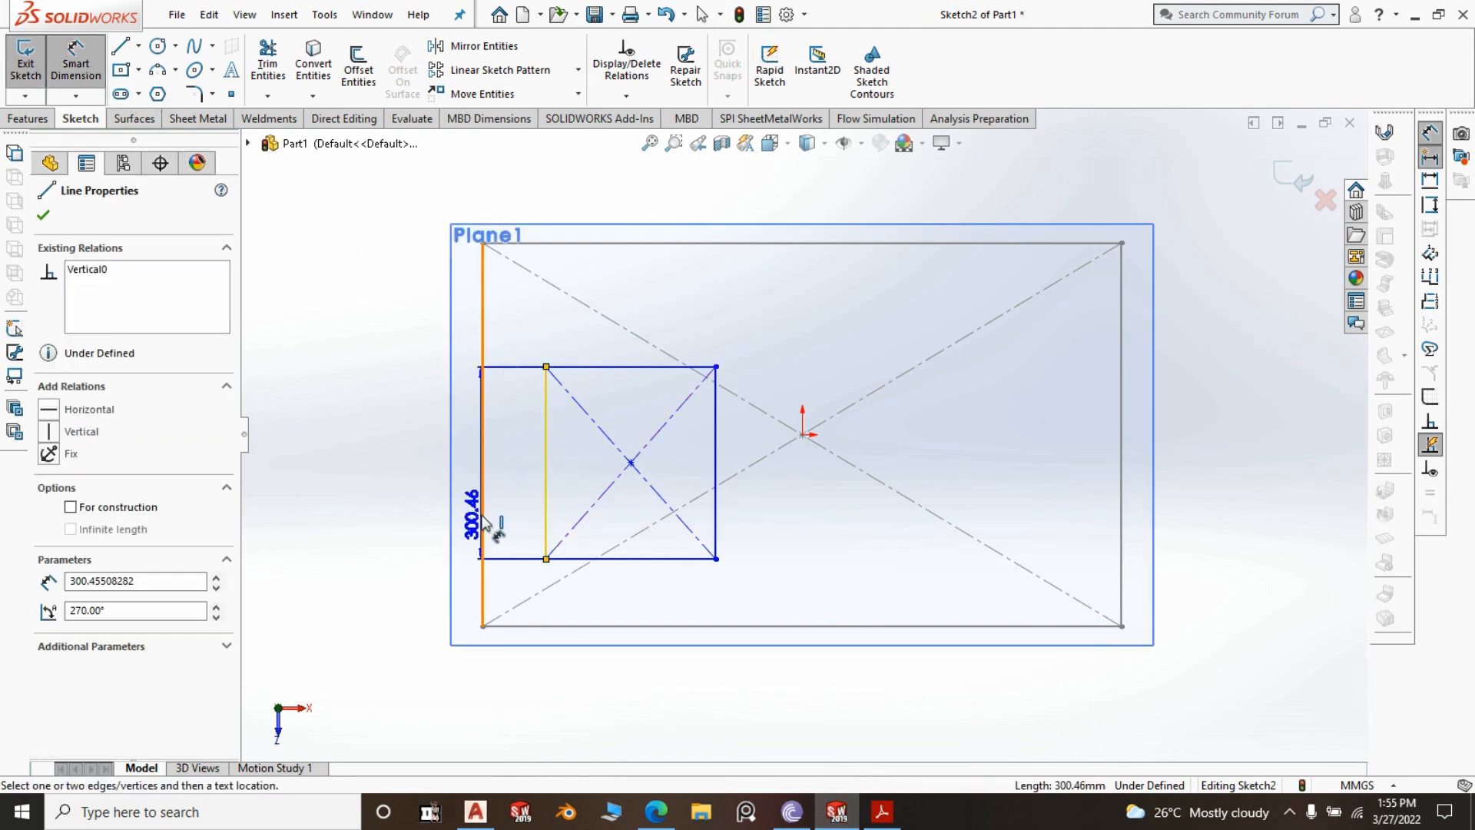
click(482, 509)
click(390, 478)
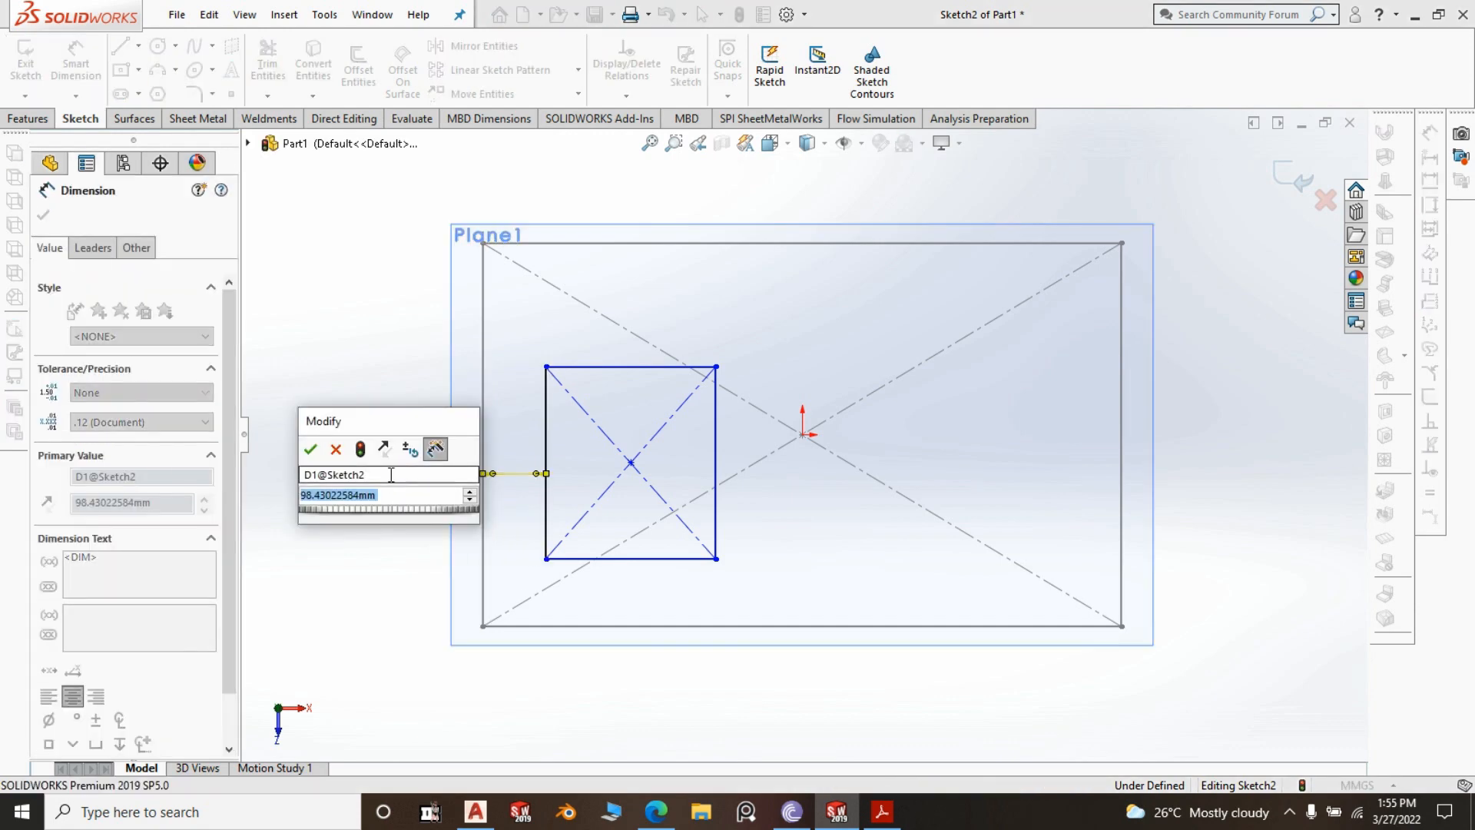
text(50)
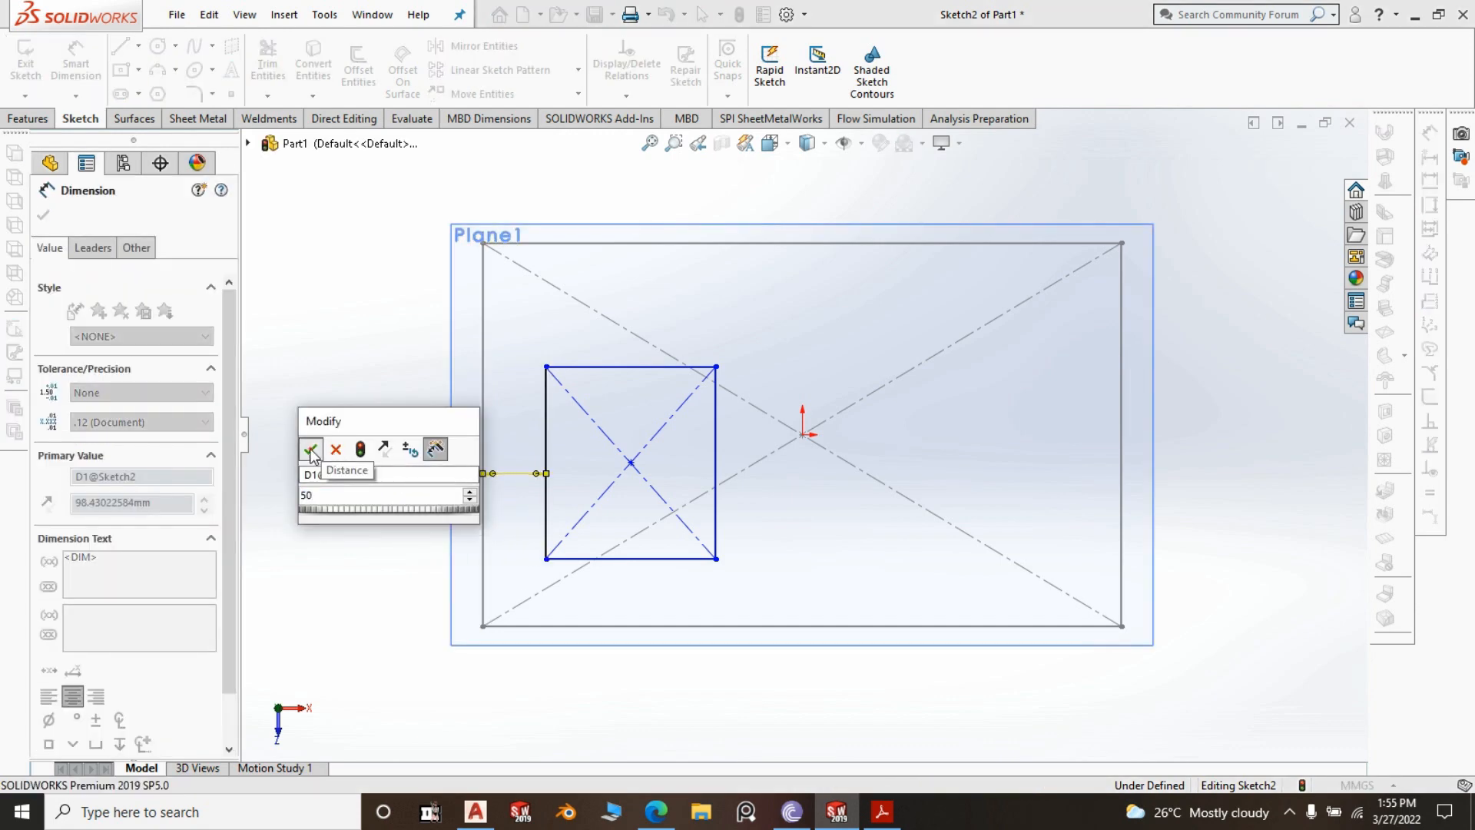
click(310, 449)
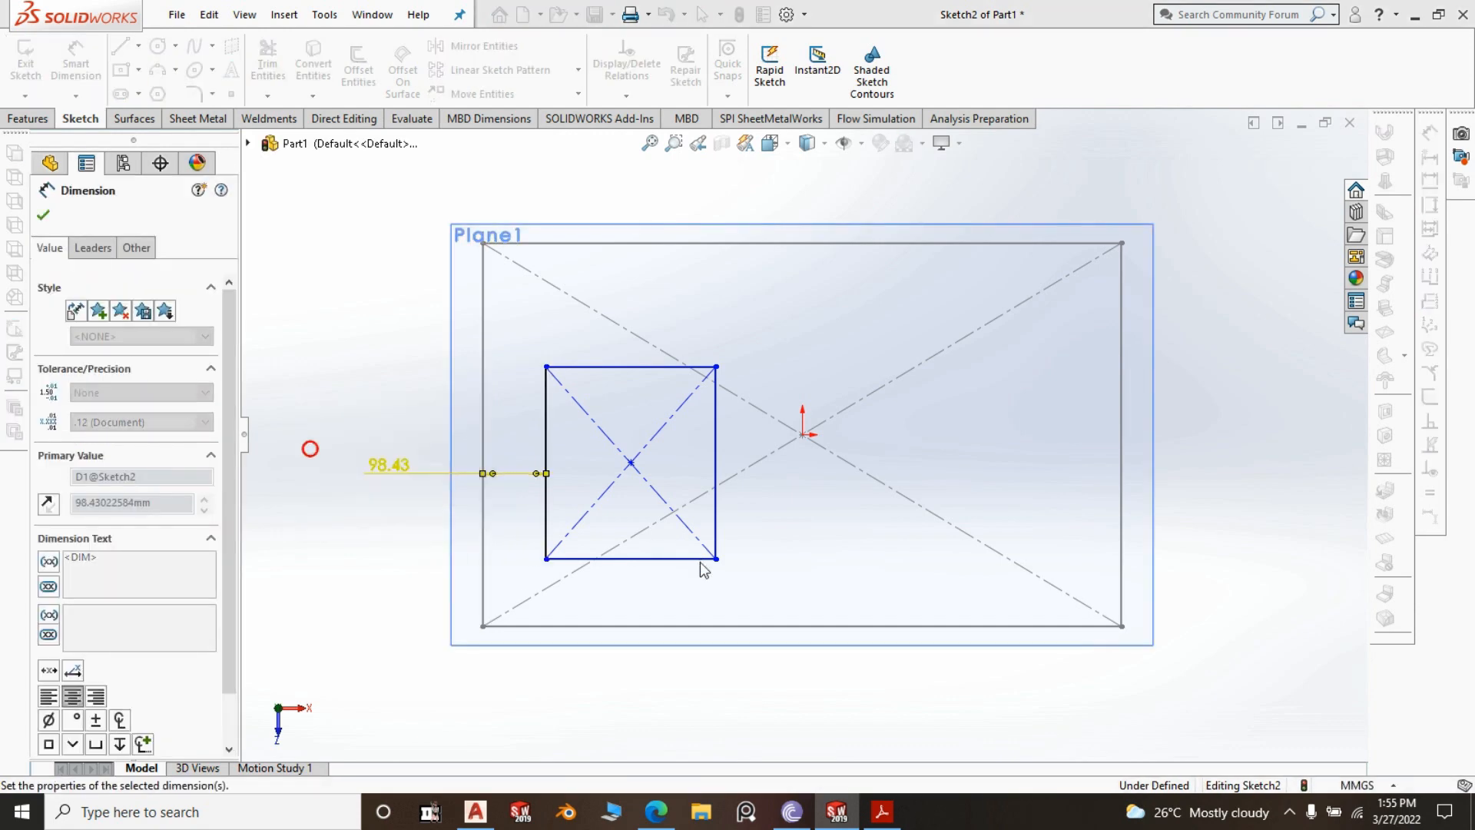
Dimension the inner rectangle's bottom edge 50 mm from the outer boundary's bottom edge
click(681, 626)
click(603, 558)
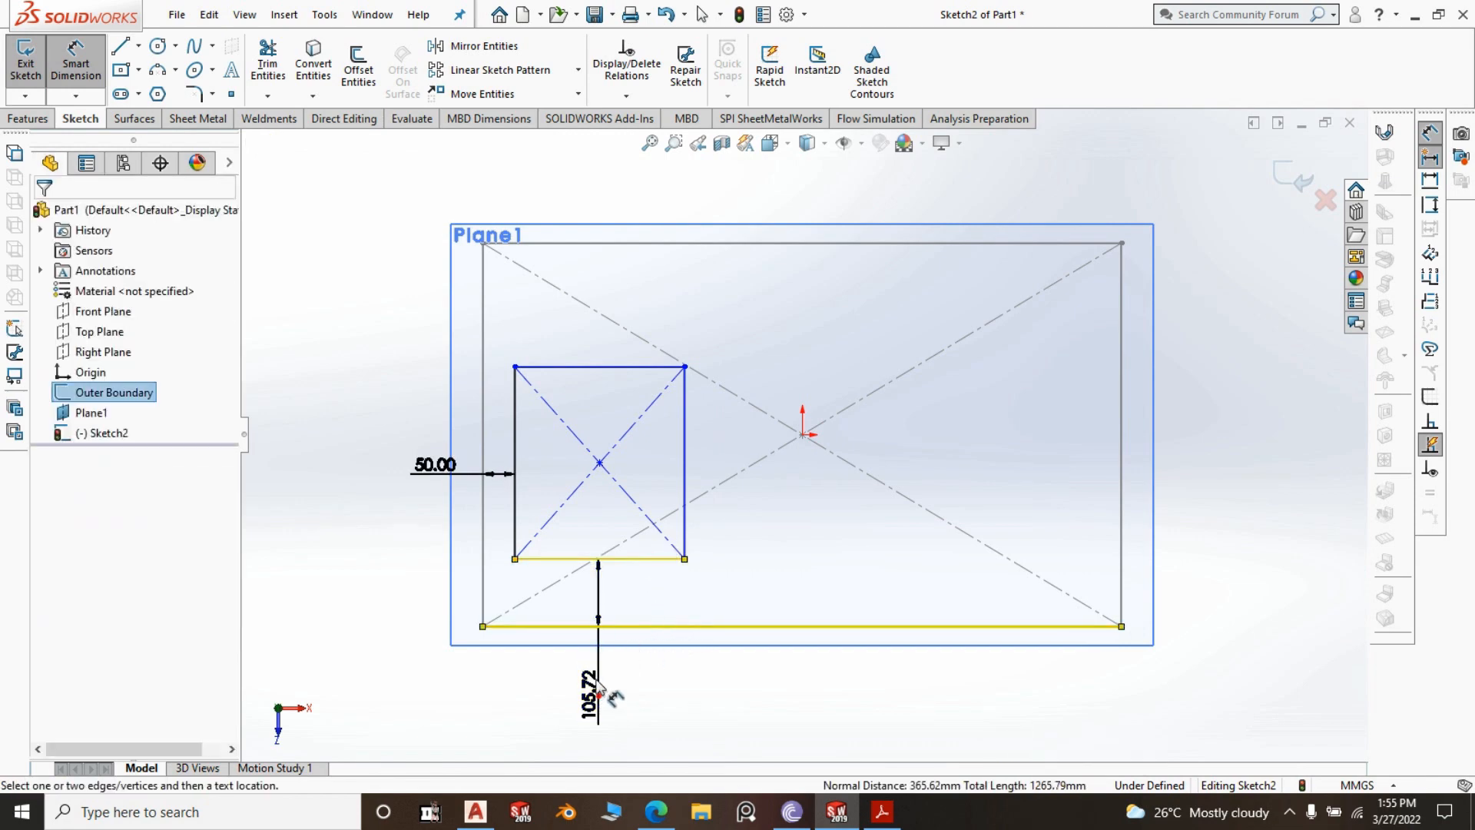
click(599, 693)
text(50.00mm)
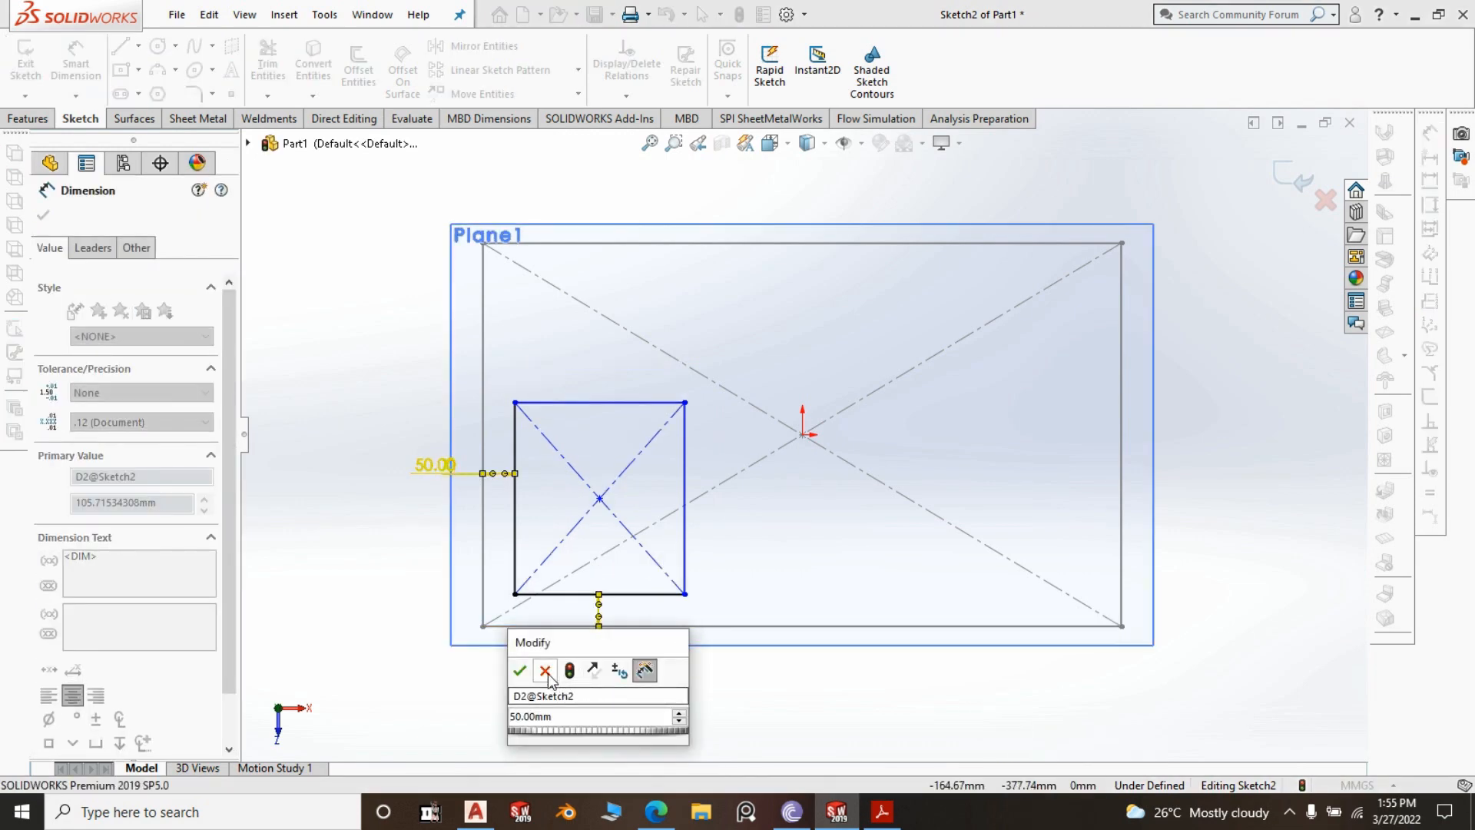
click(520, 668)
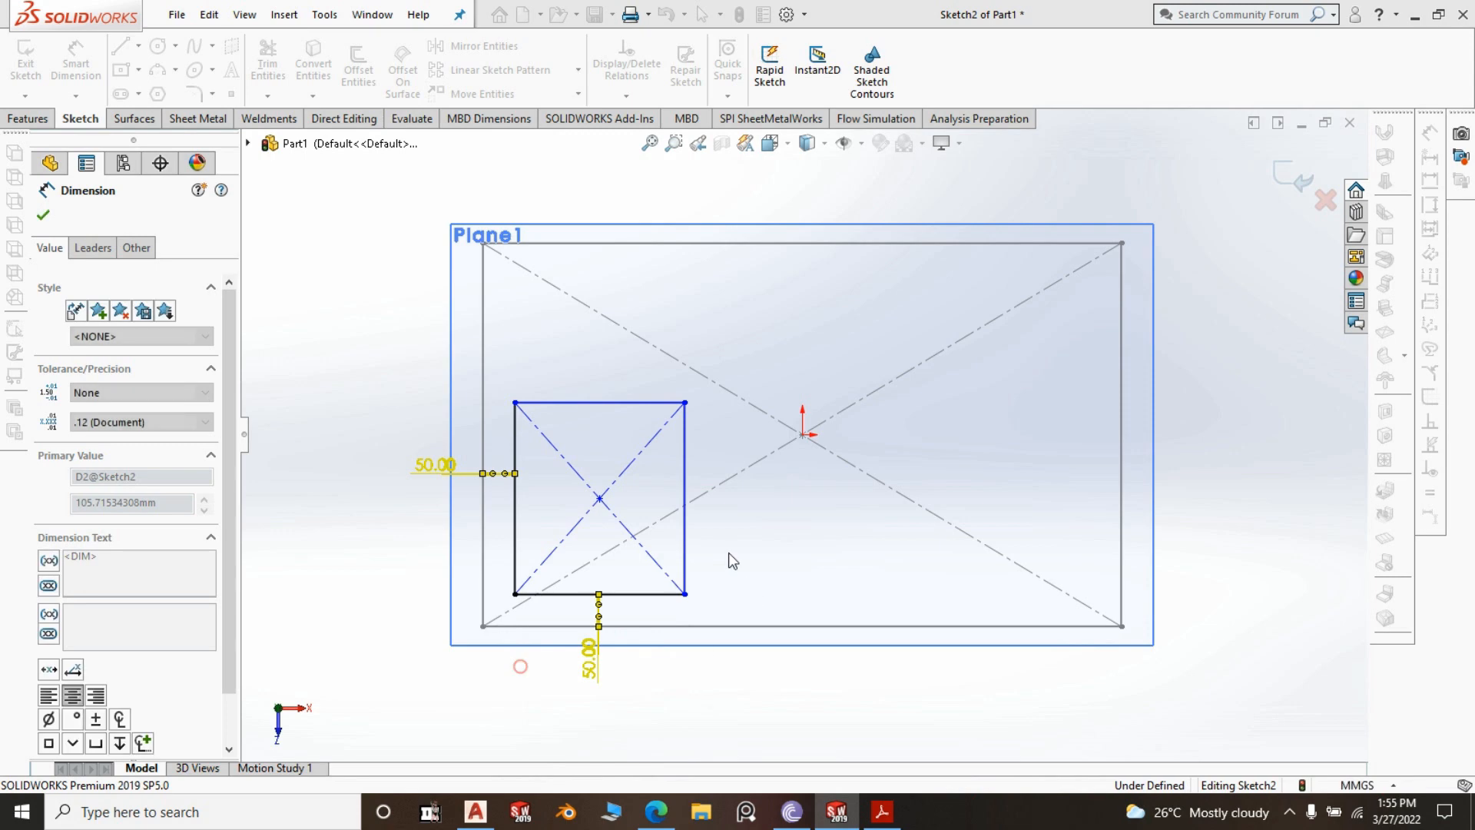
Dimension the inner rectangle's right edge 50 mm from the outer boundary's right edge
click(686, 533)
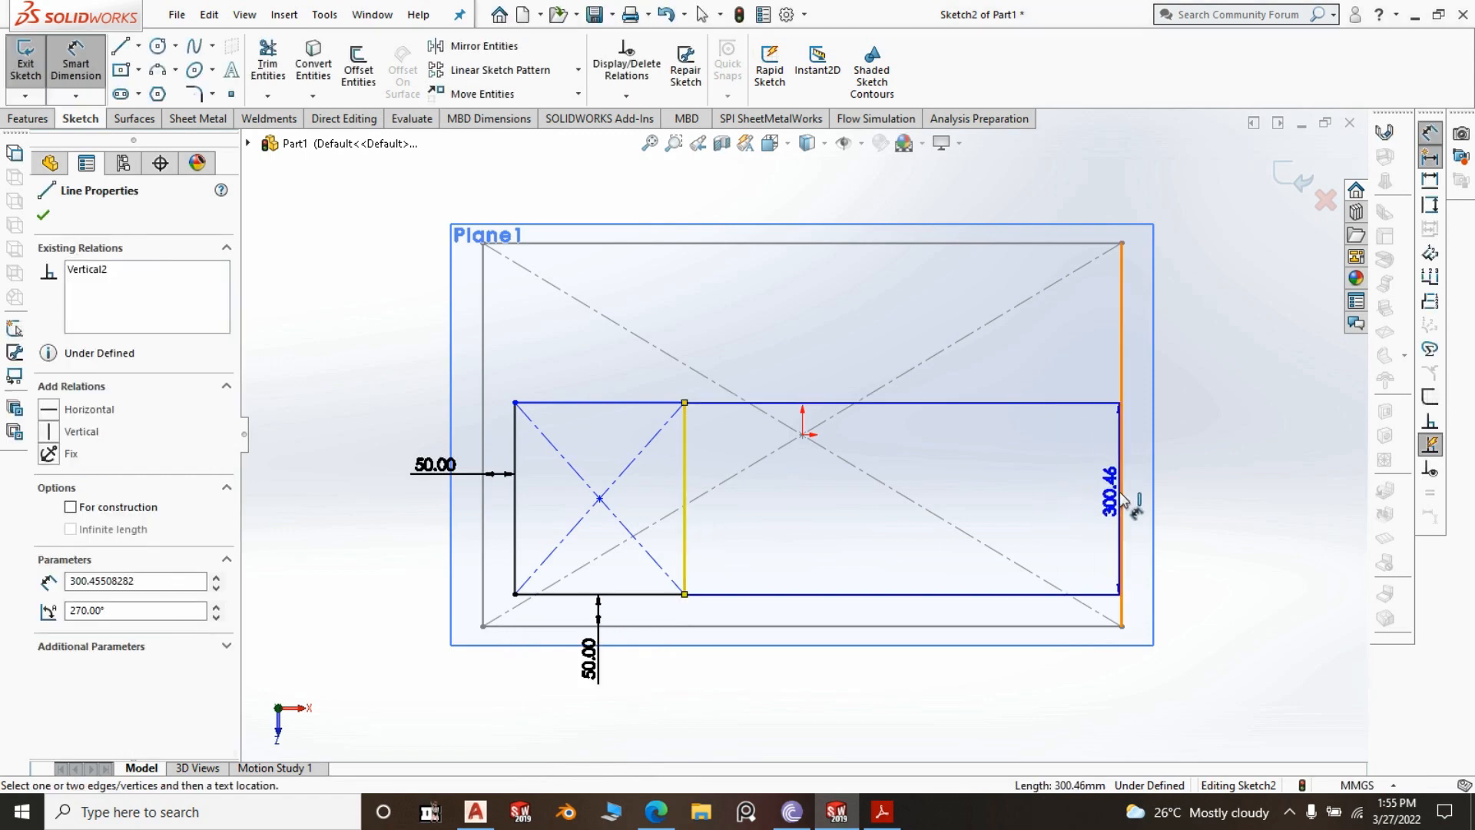
click(1120, 493)
click(1243, 503)
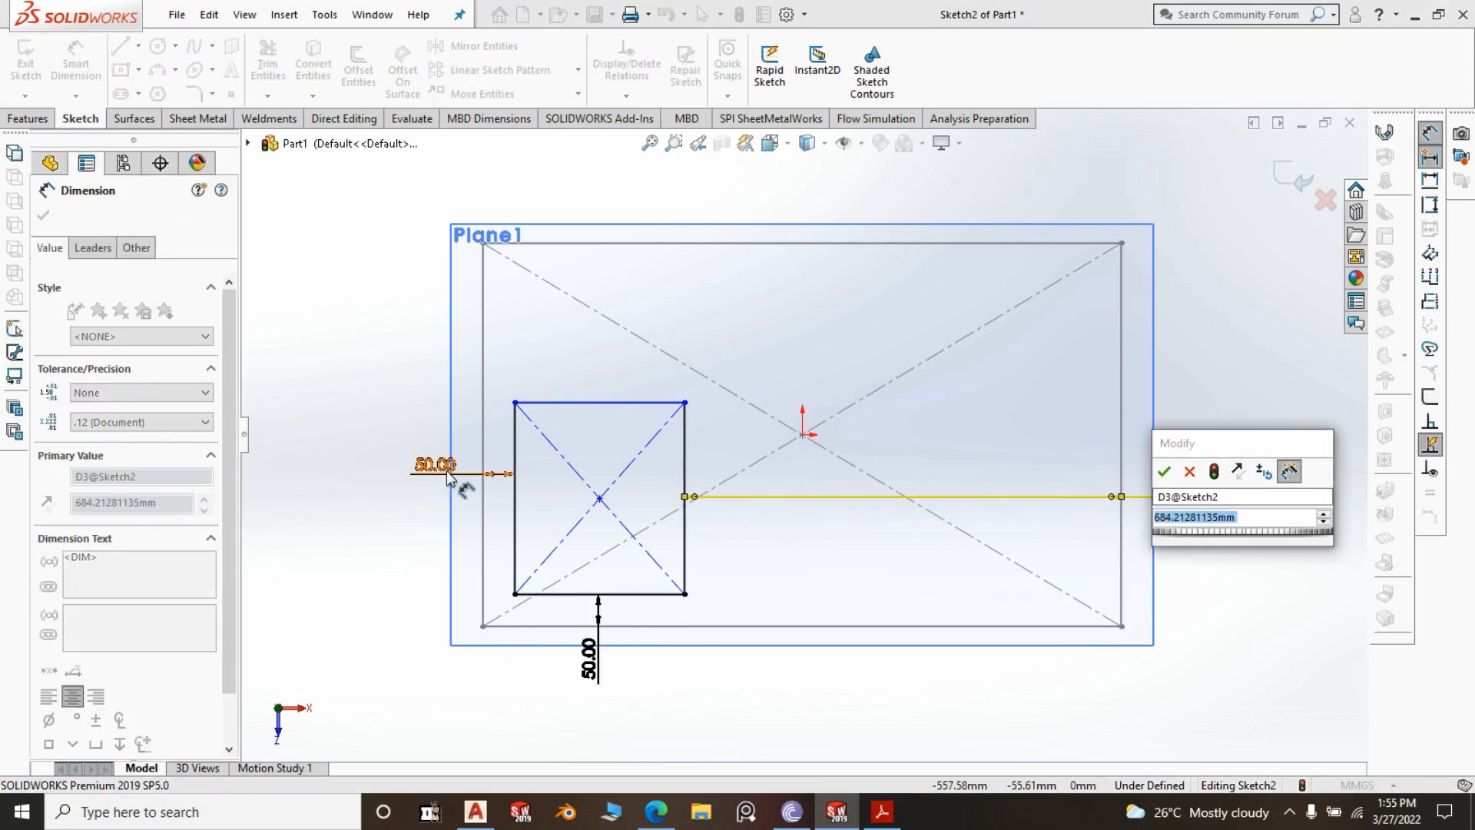
text(50.00mm)
click(1163, 471)
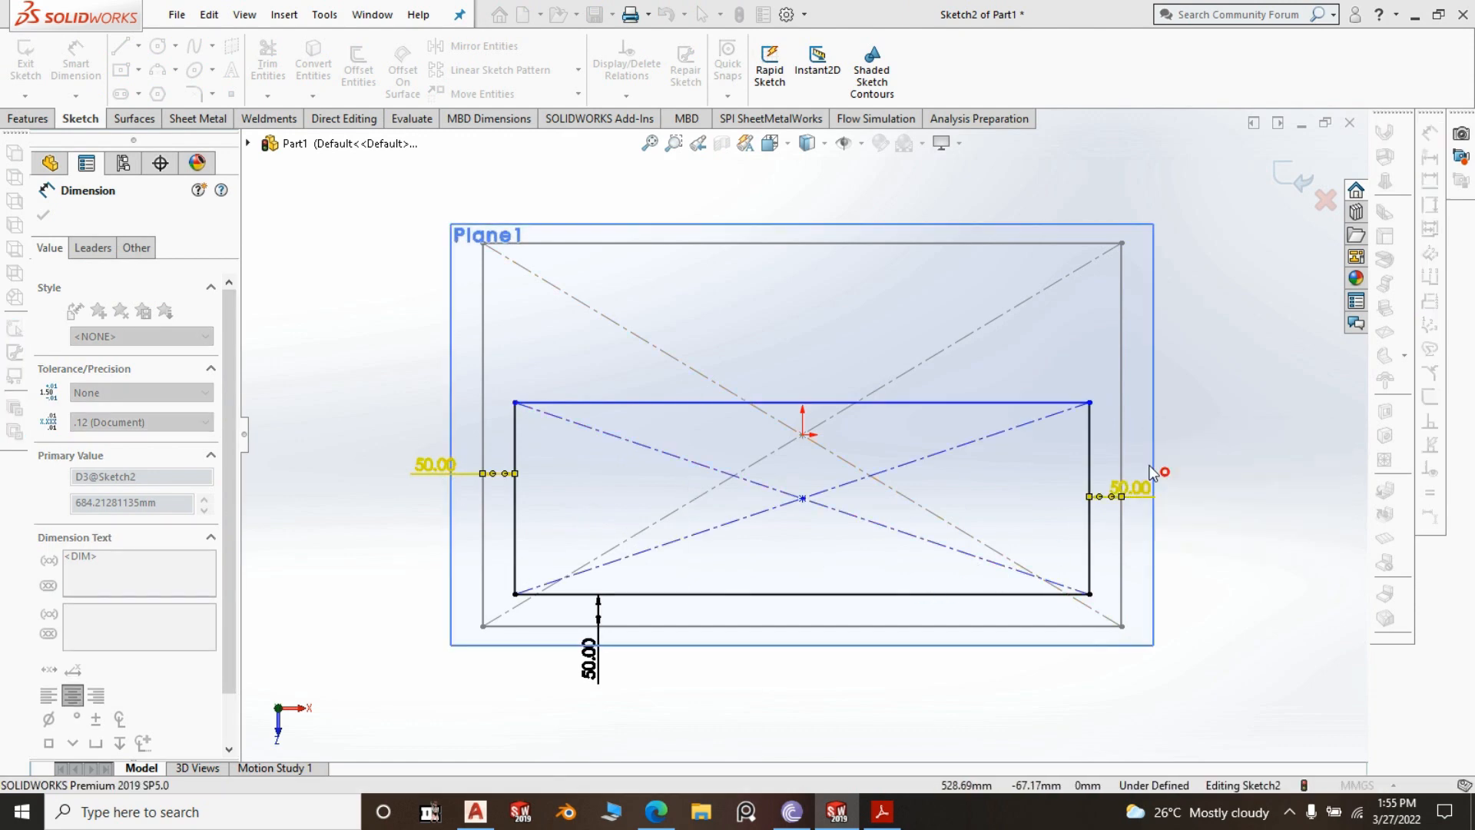
Dimension the inner rectangle's top edge 15 mm from the outer boundary's top edge and finish the sketch
click(913, 405)
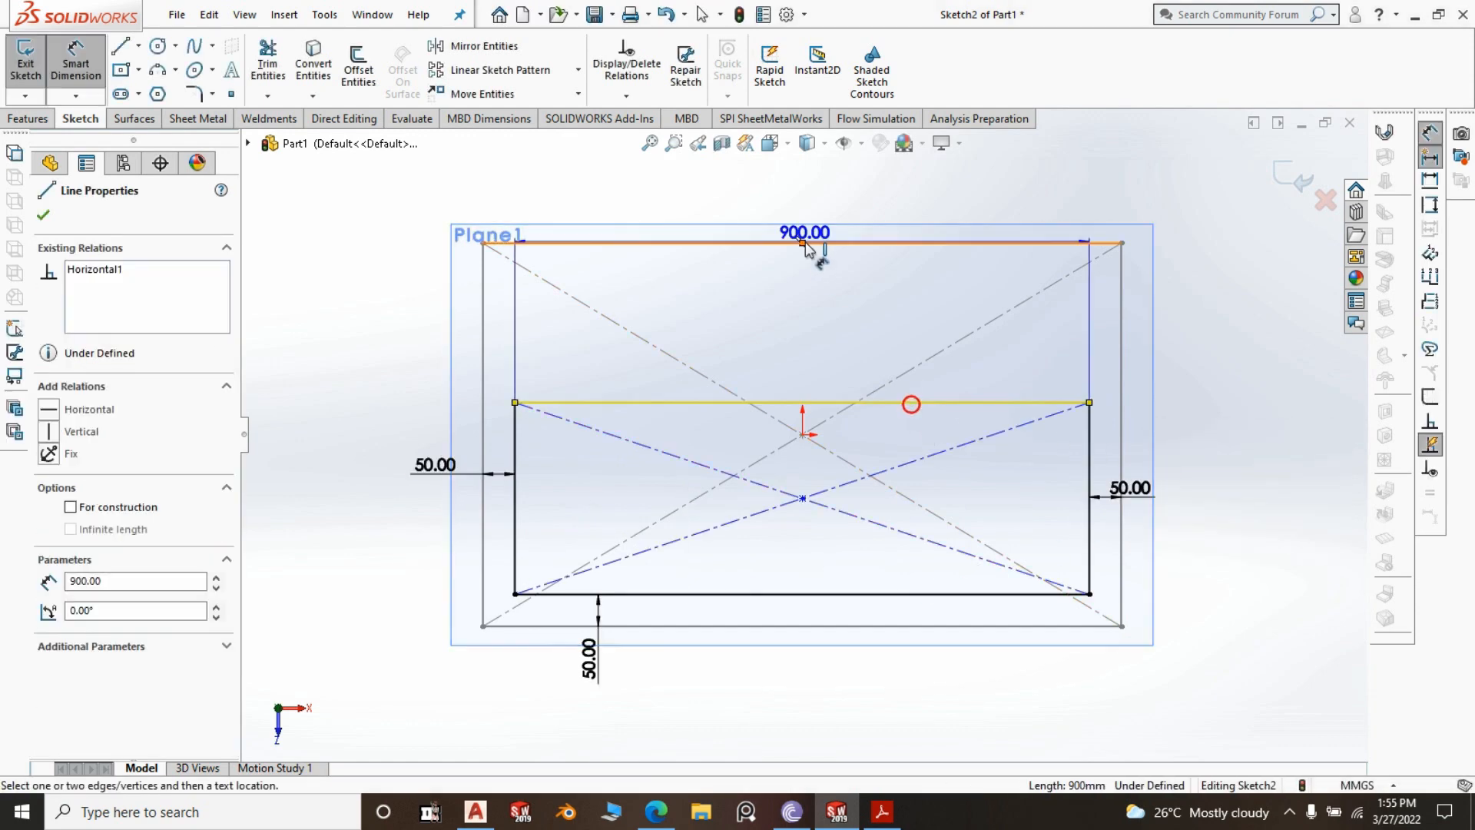
click(816, 244)
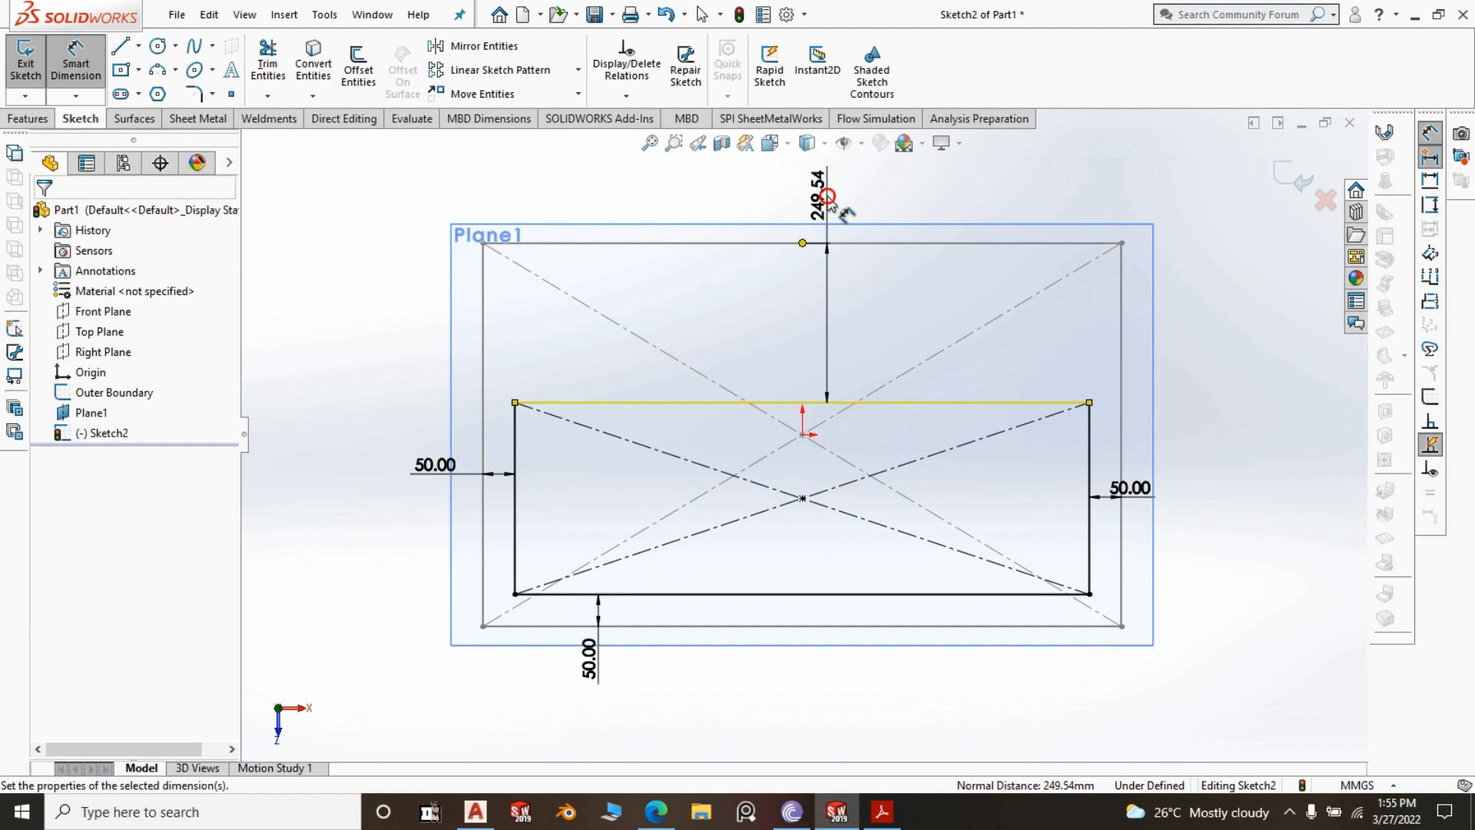
click(830, 202)
text(15)
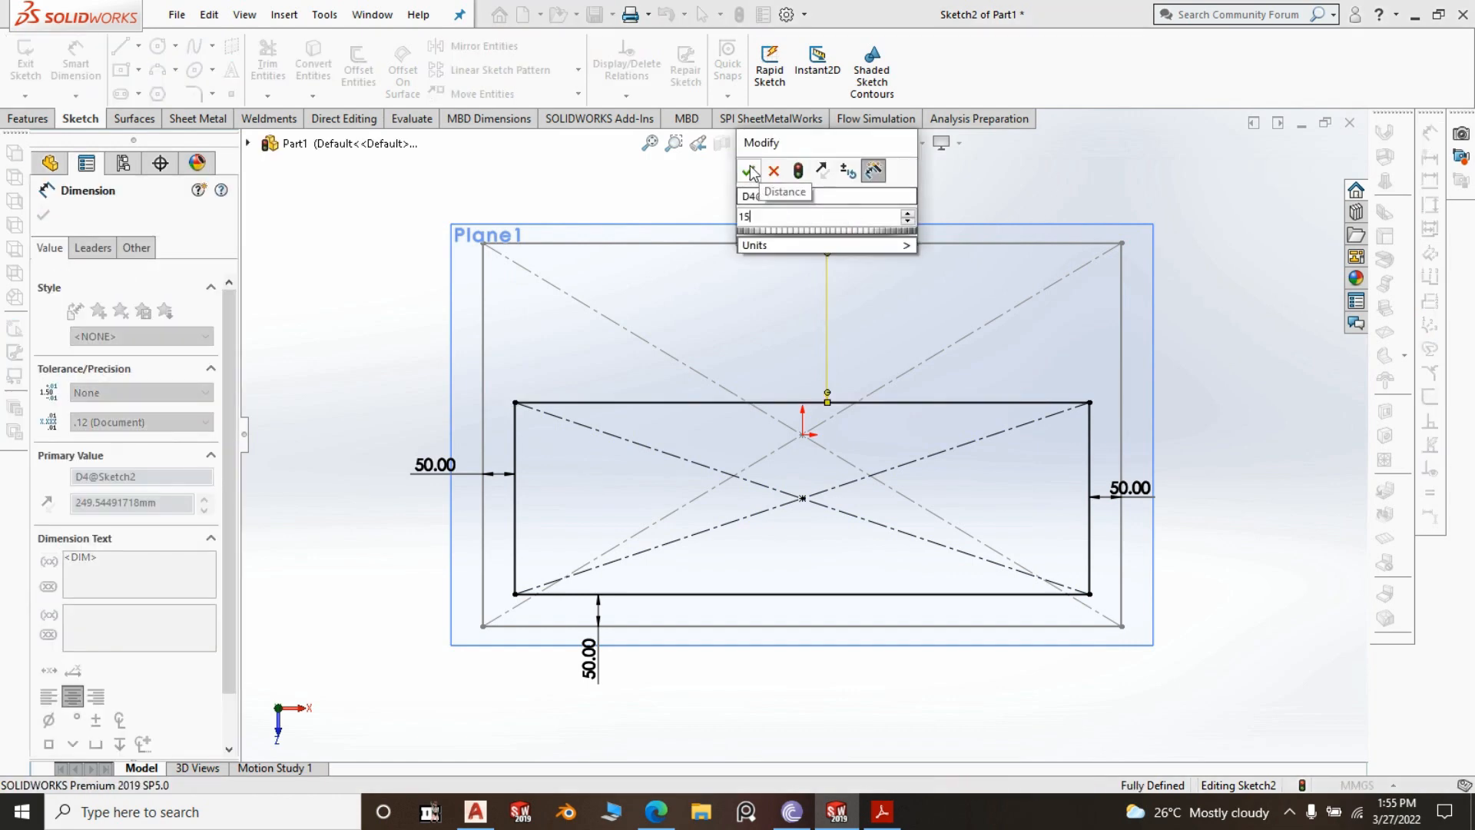
key(Return)
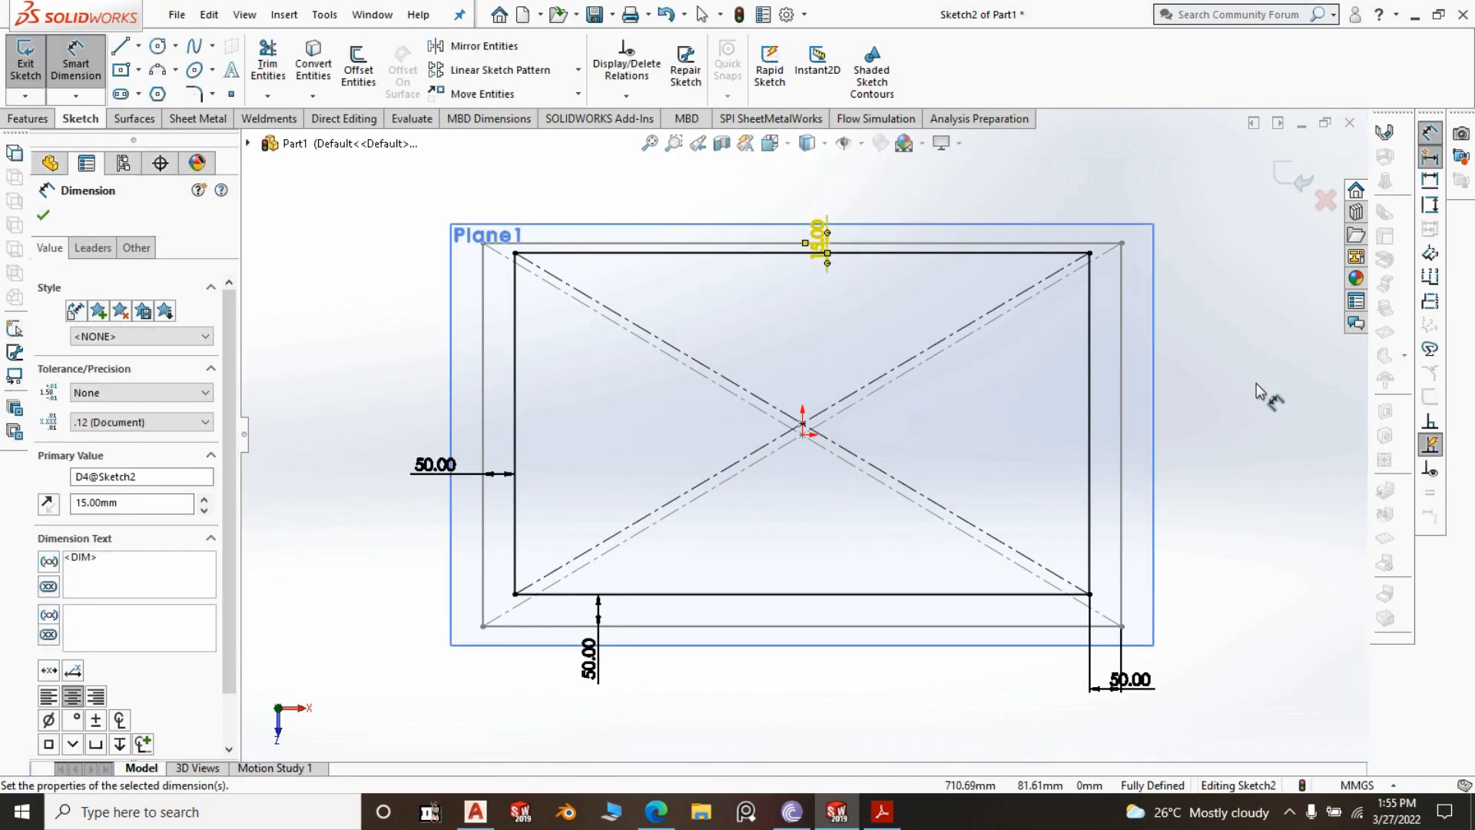
click(1301, 184)
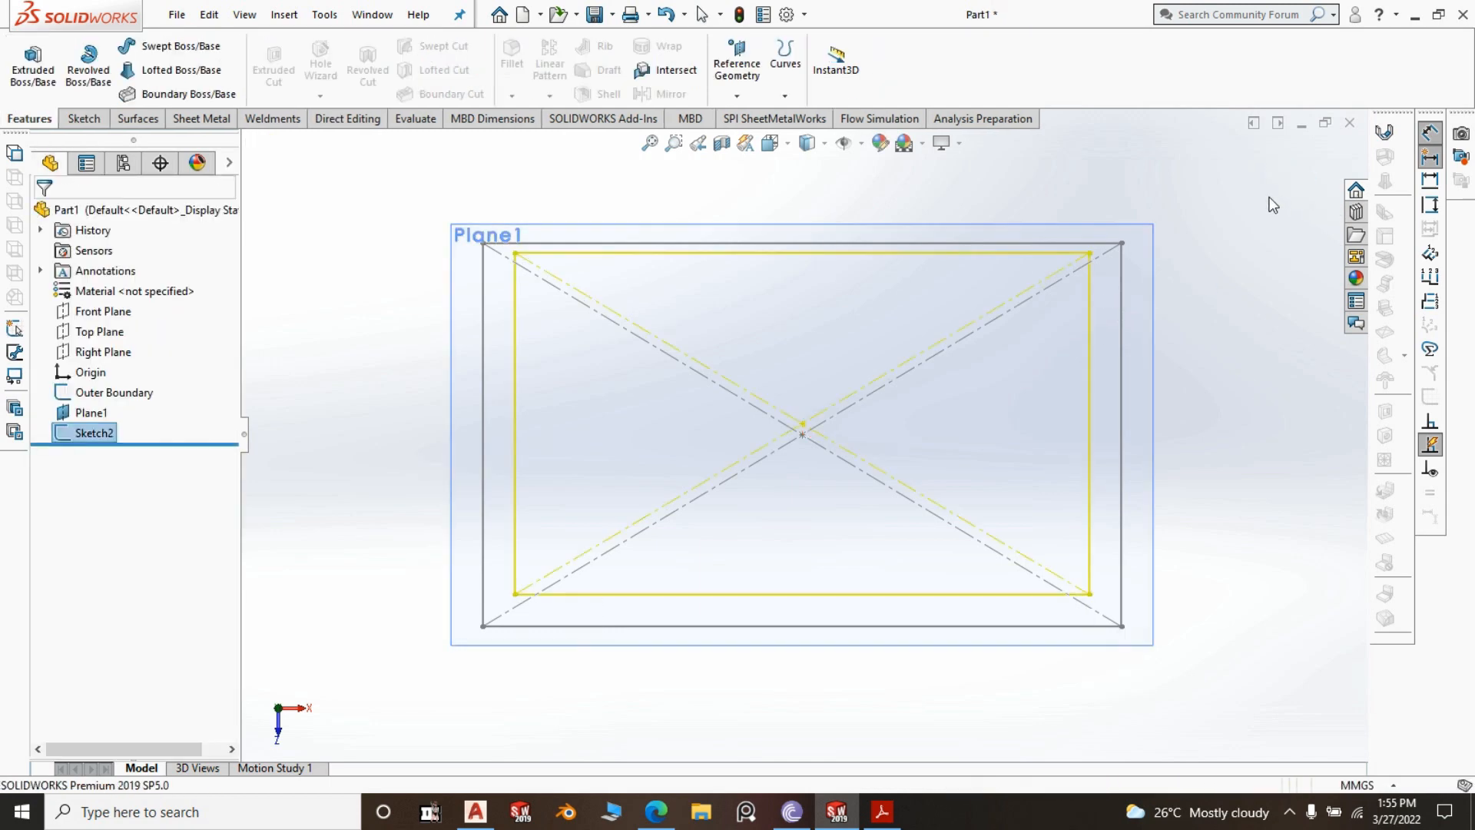
Hide the offset reference plane that carries the inner rectangle, keeping both boundary sketches shown
key(space)
click(1372, 275)
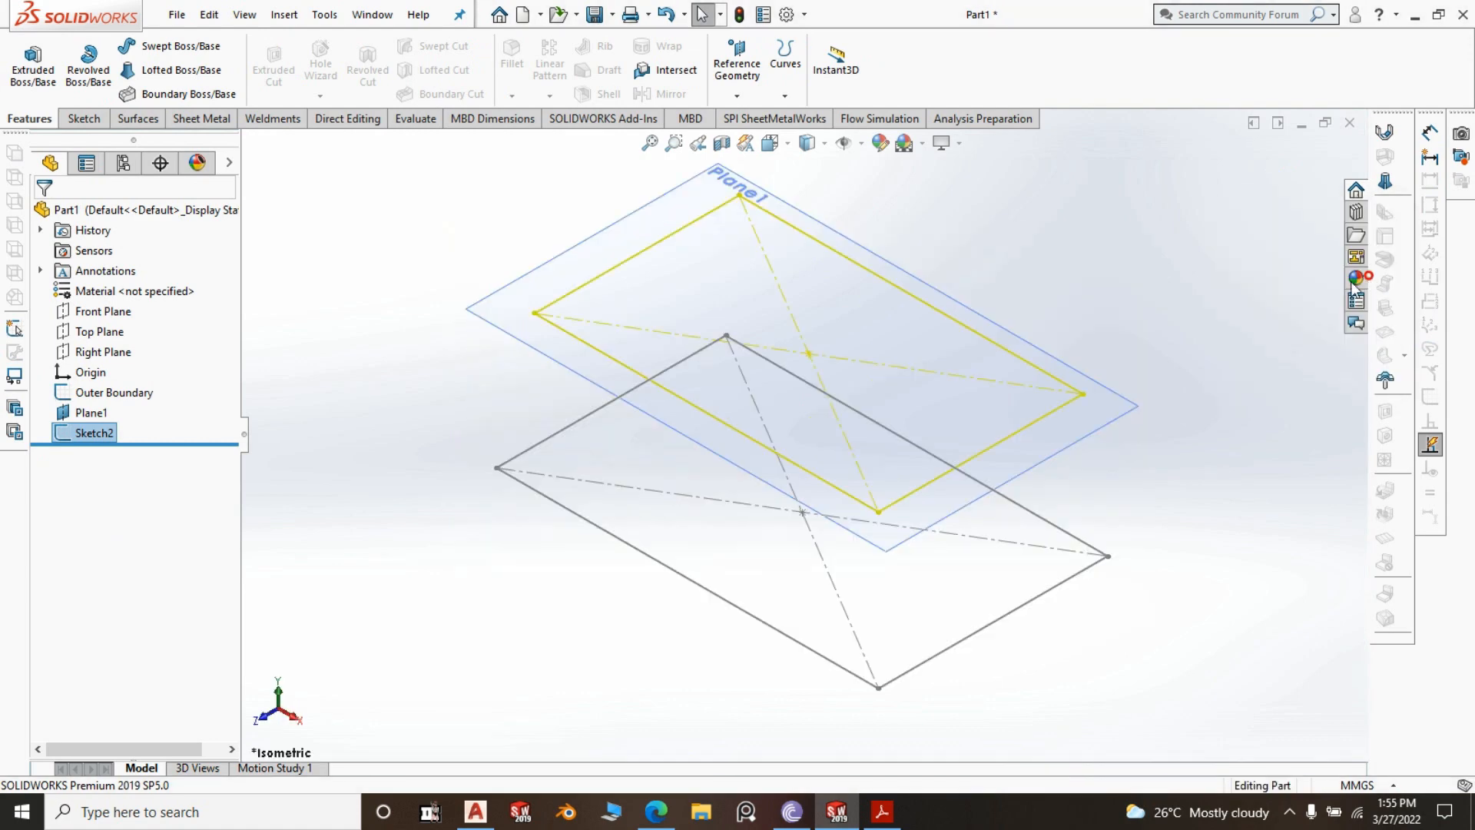
click(521, 317)
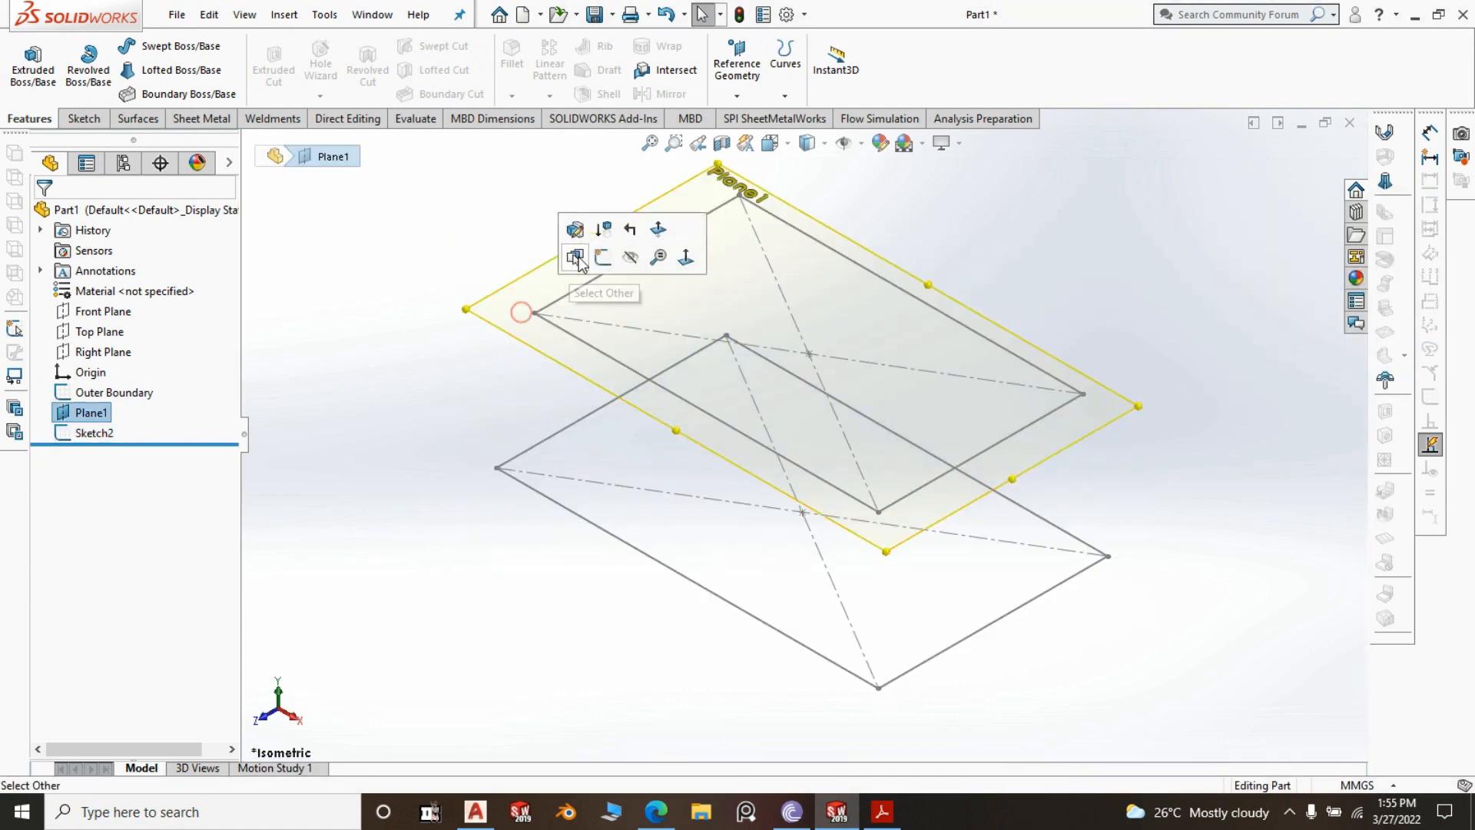
click(631, 262)
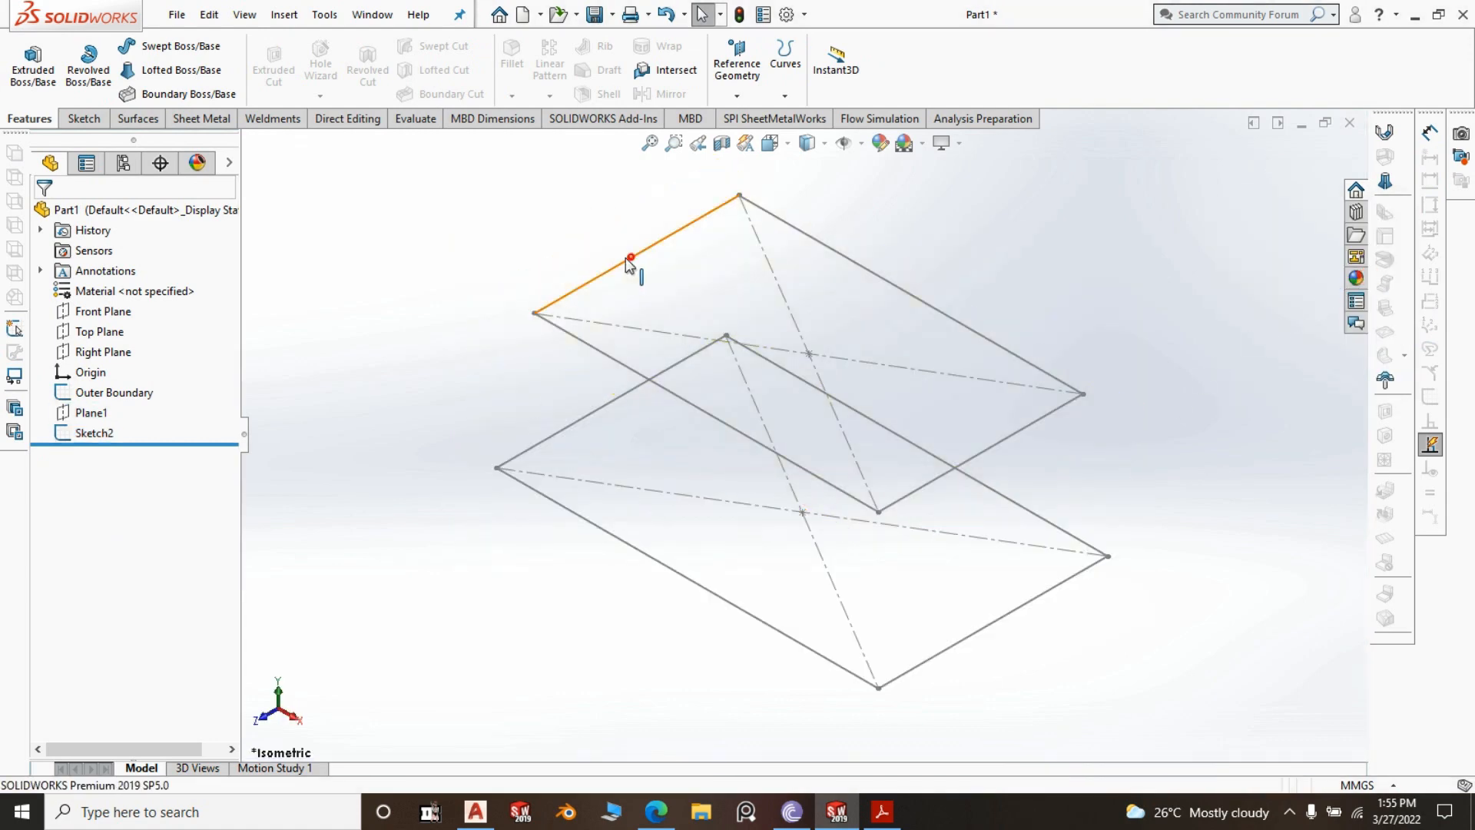
Rename the inner rectangle's sketch as Inner Boundary
click(95, 432)
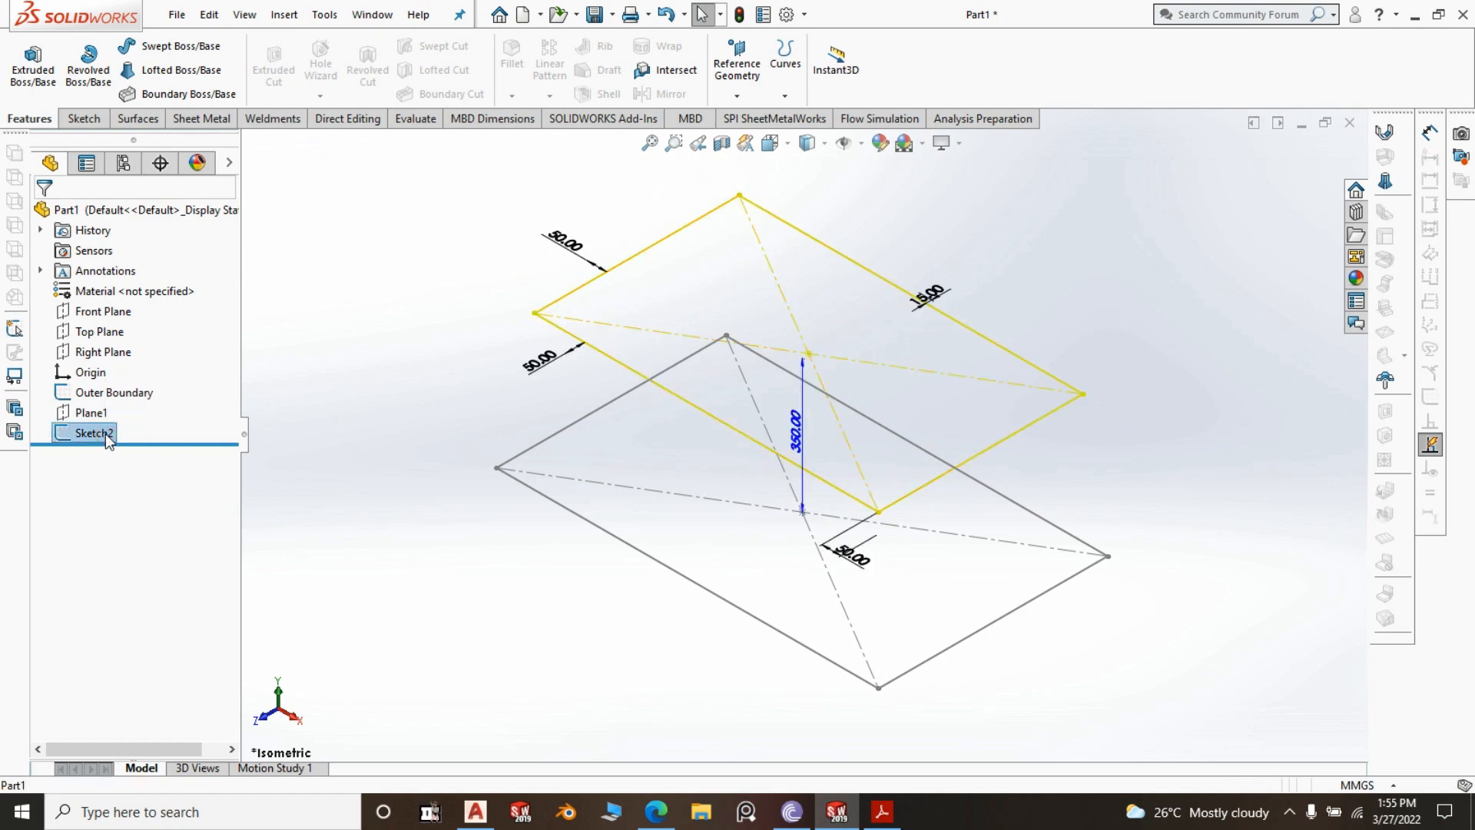
click(105, 433)
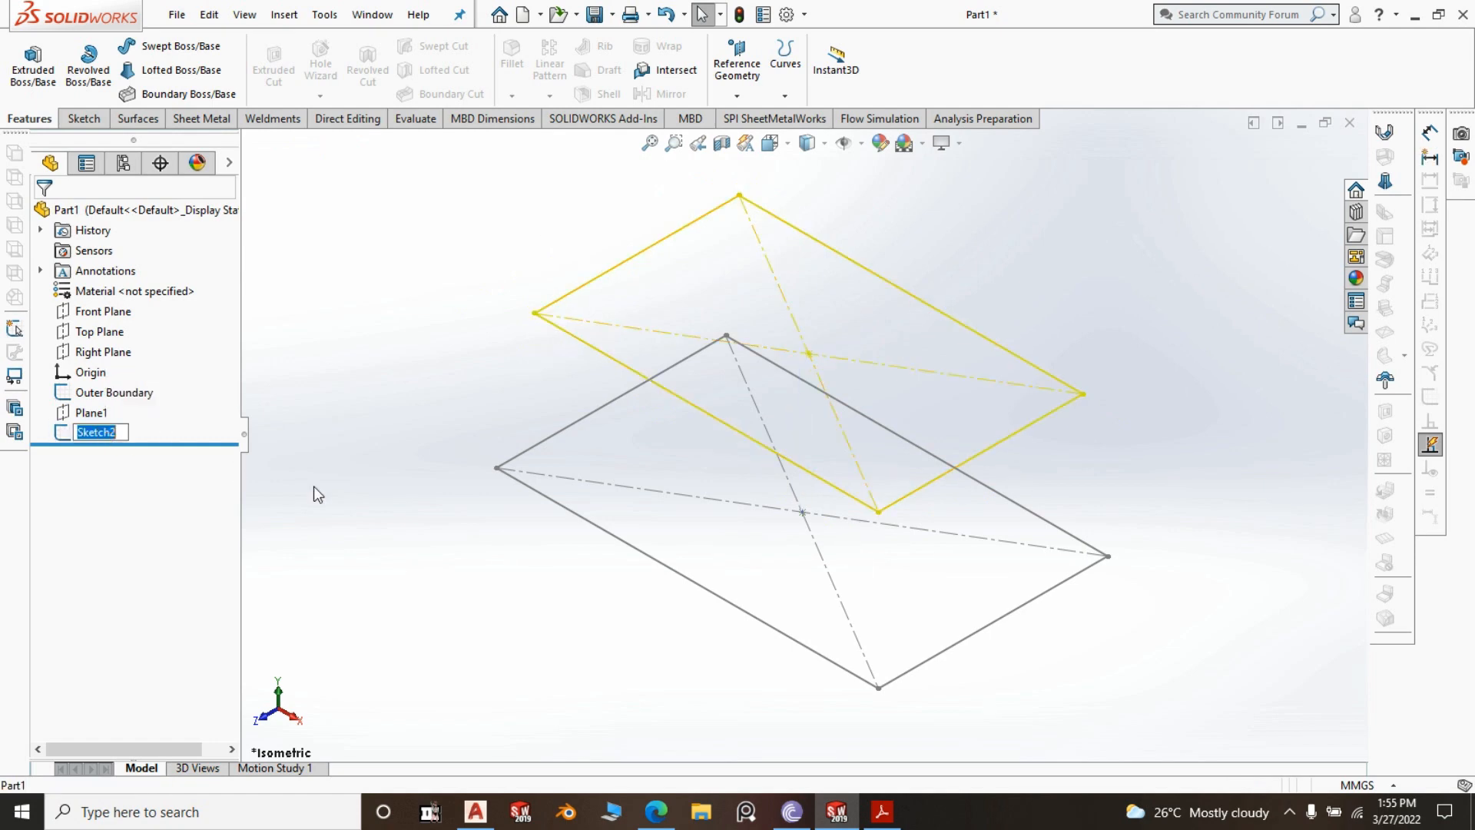
text(Inner Boundary)
click(330, 455)
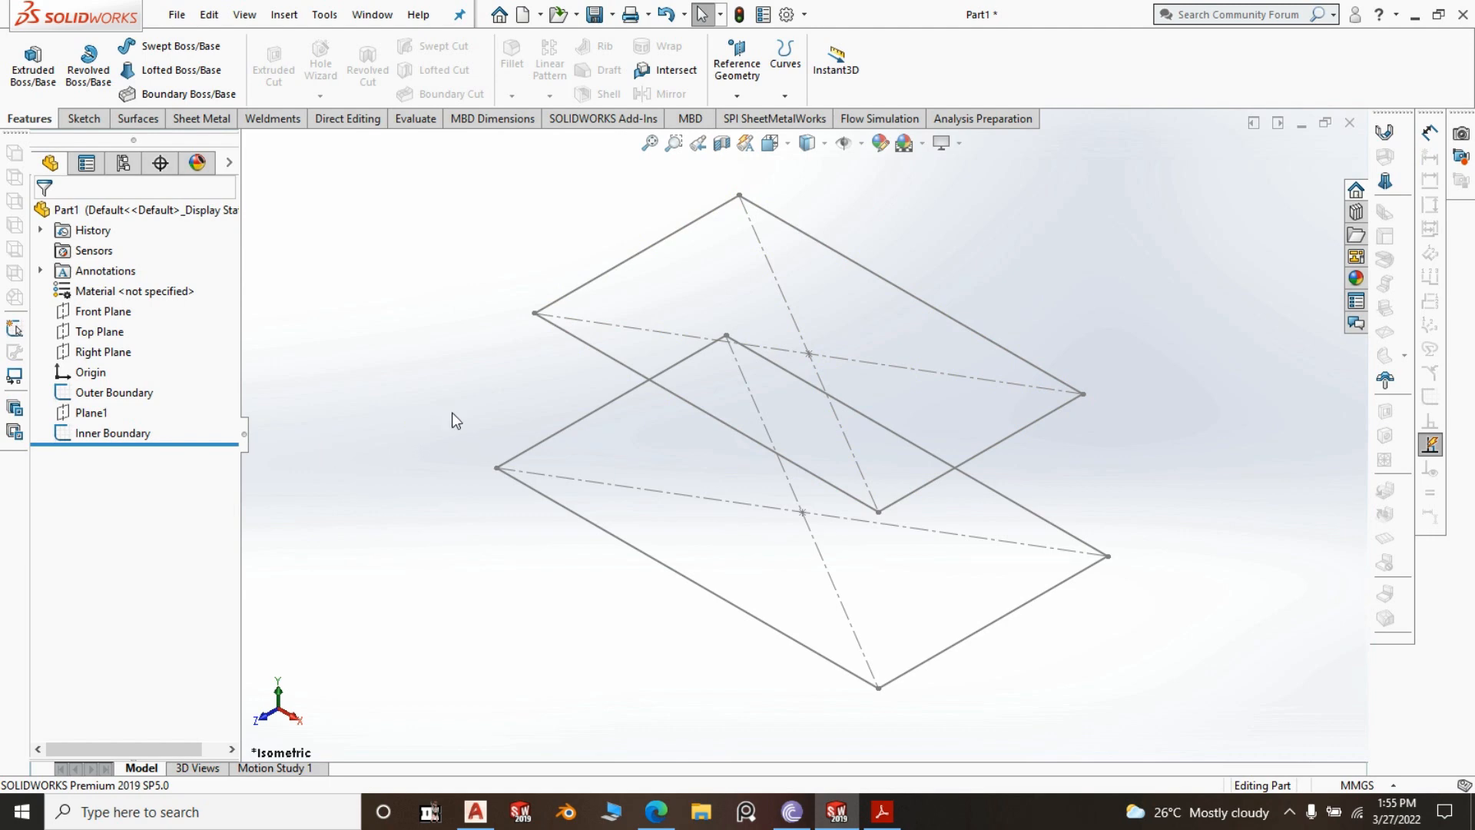
Switch to the trough drawing in Adobe Reader and examine the side profile's depth and bottom-width dimensions
click(882, 812)
scroll(918, 538, down, 5)
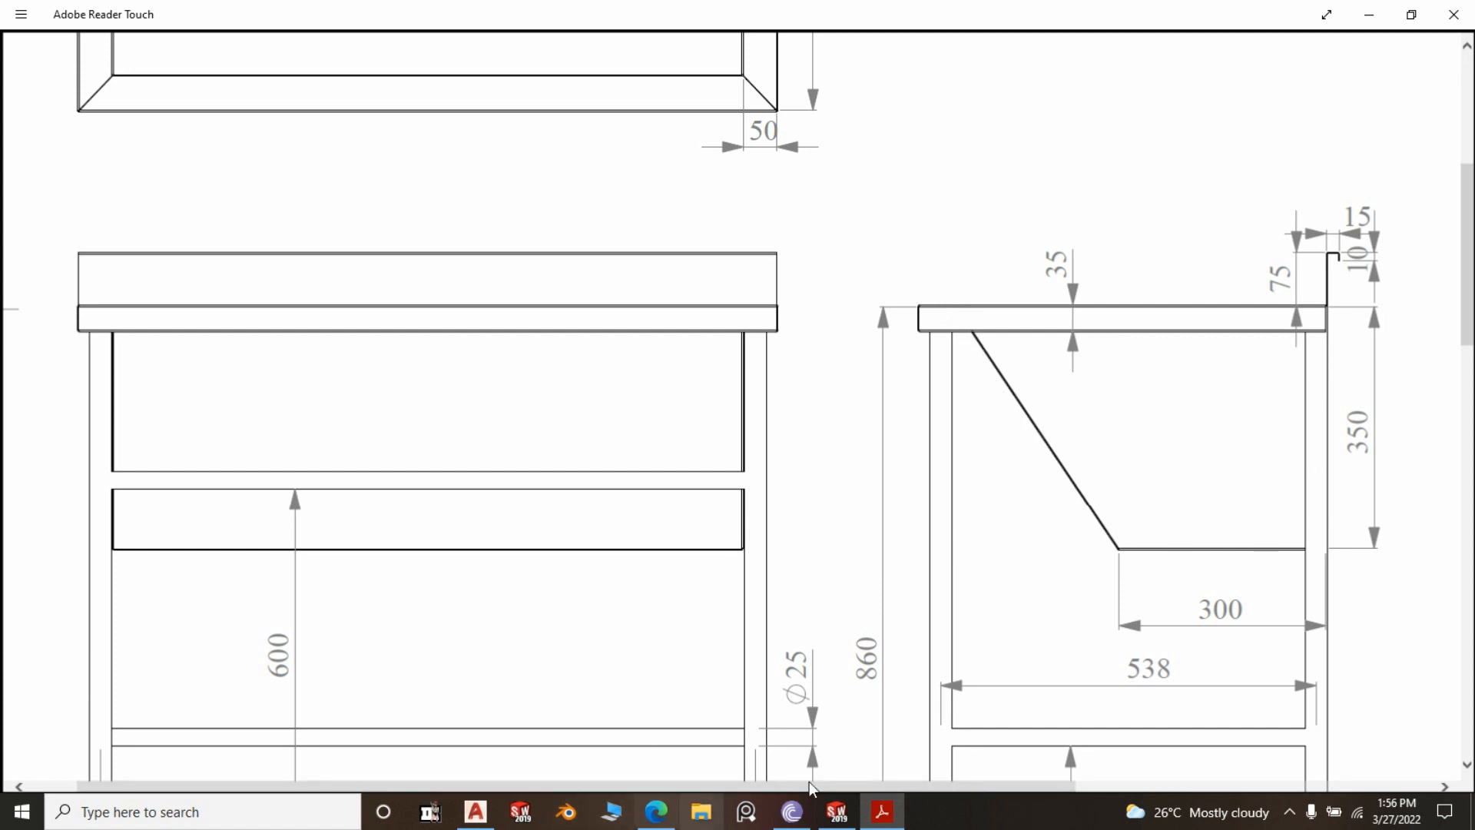
Switch back to SOLIDWORKS and draw a three-line 3D sketch between the inner rectangle's long-edge midpoints: about 376 mm down, 184 mm along Z, then sloping up
click(836, 812)
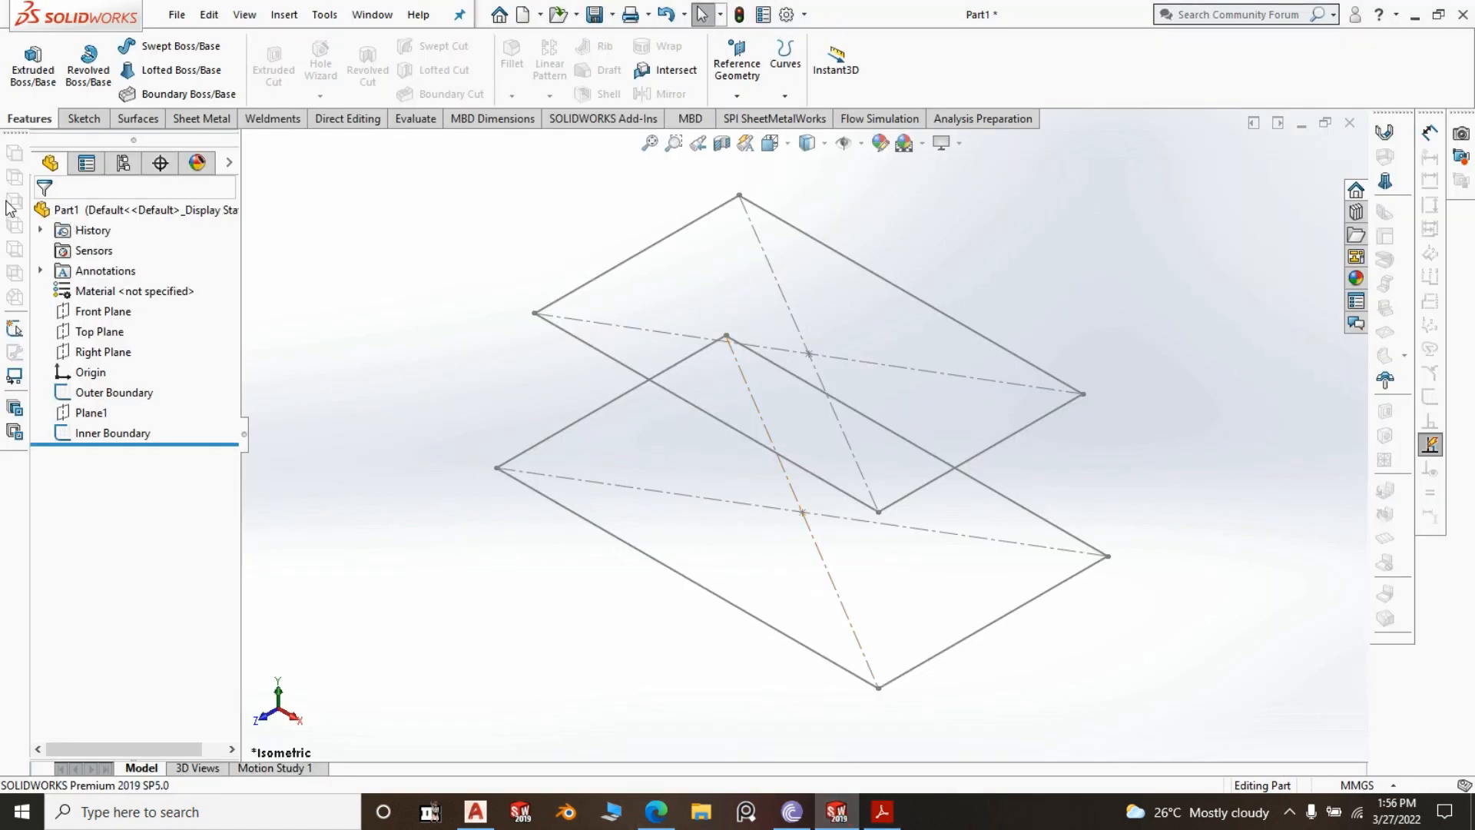
click(81, 117)
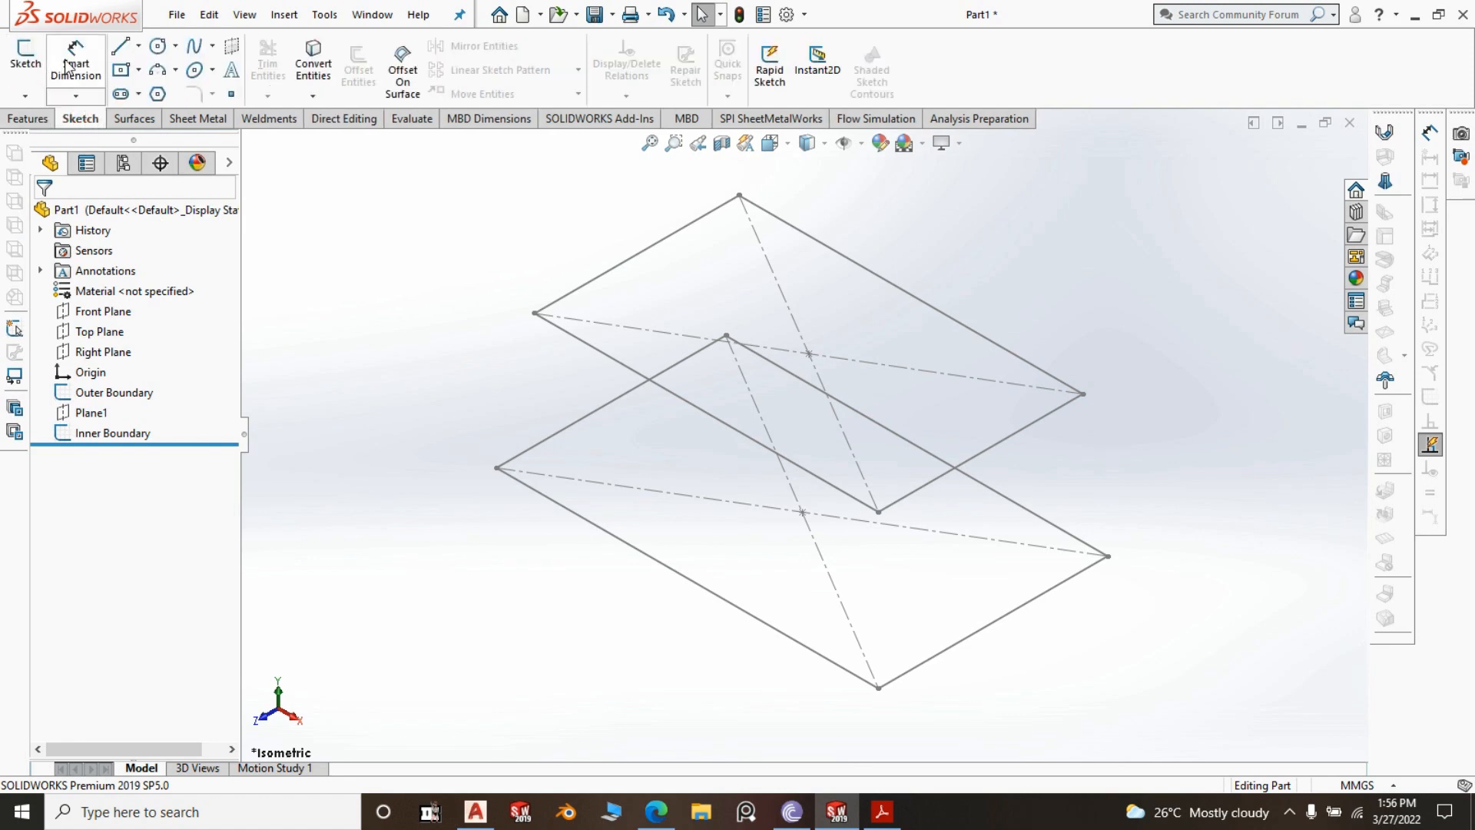
click(26, 95)
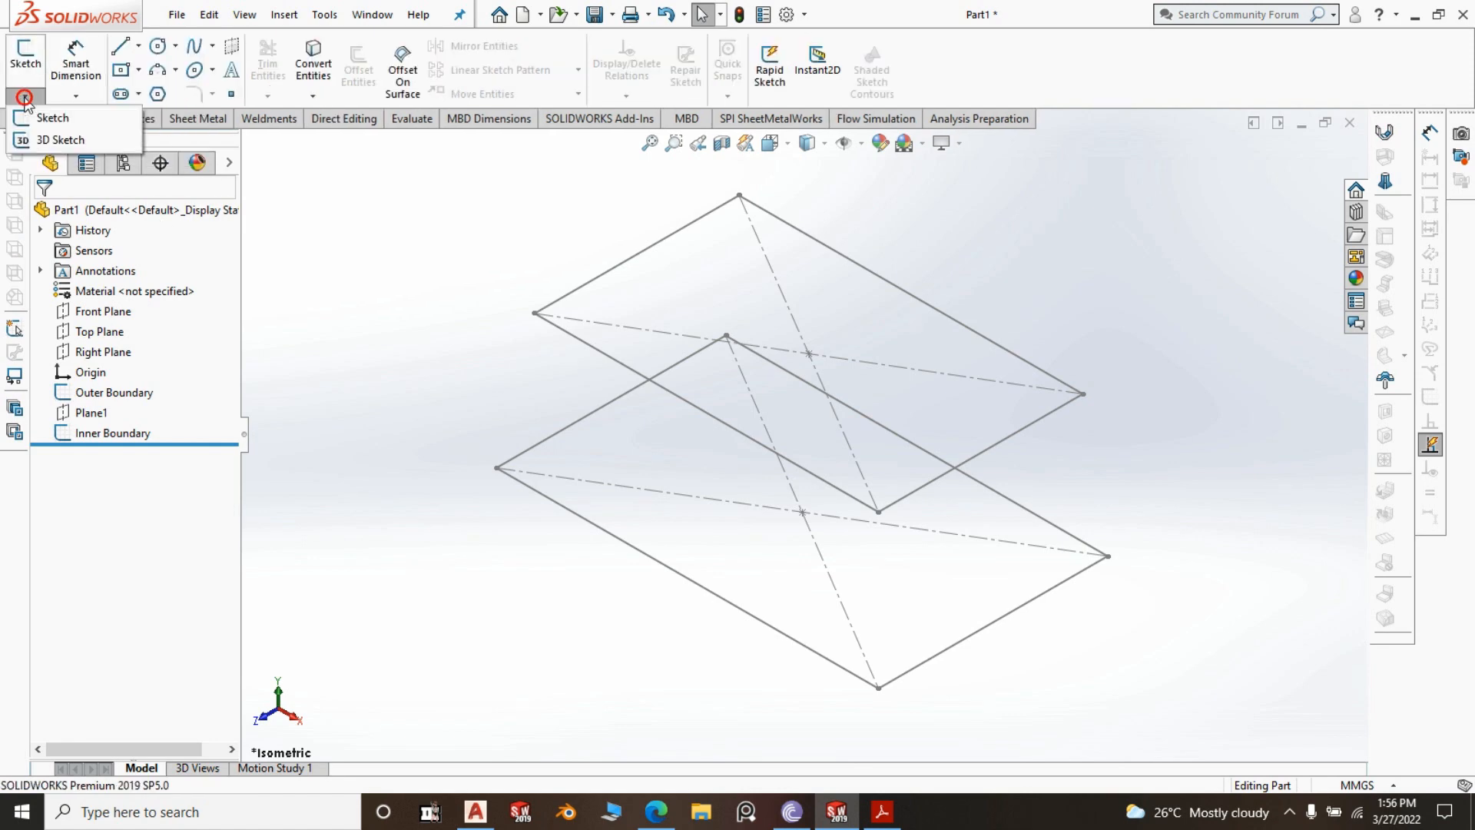
click(57, 139)
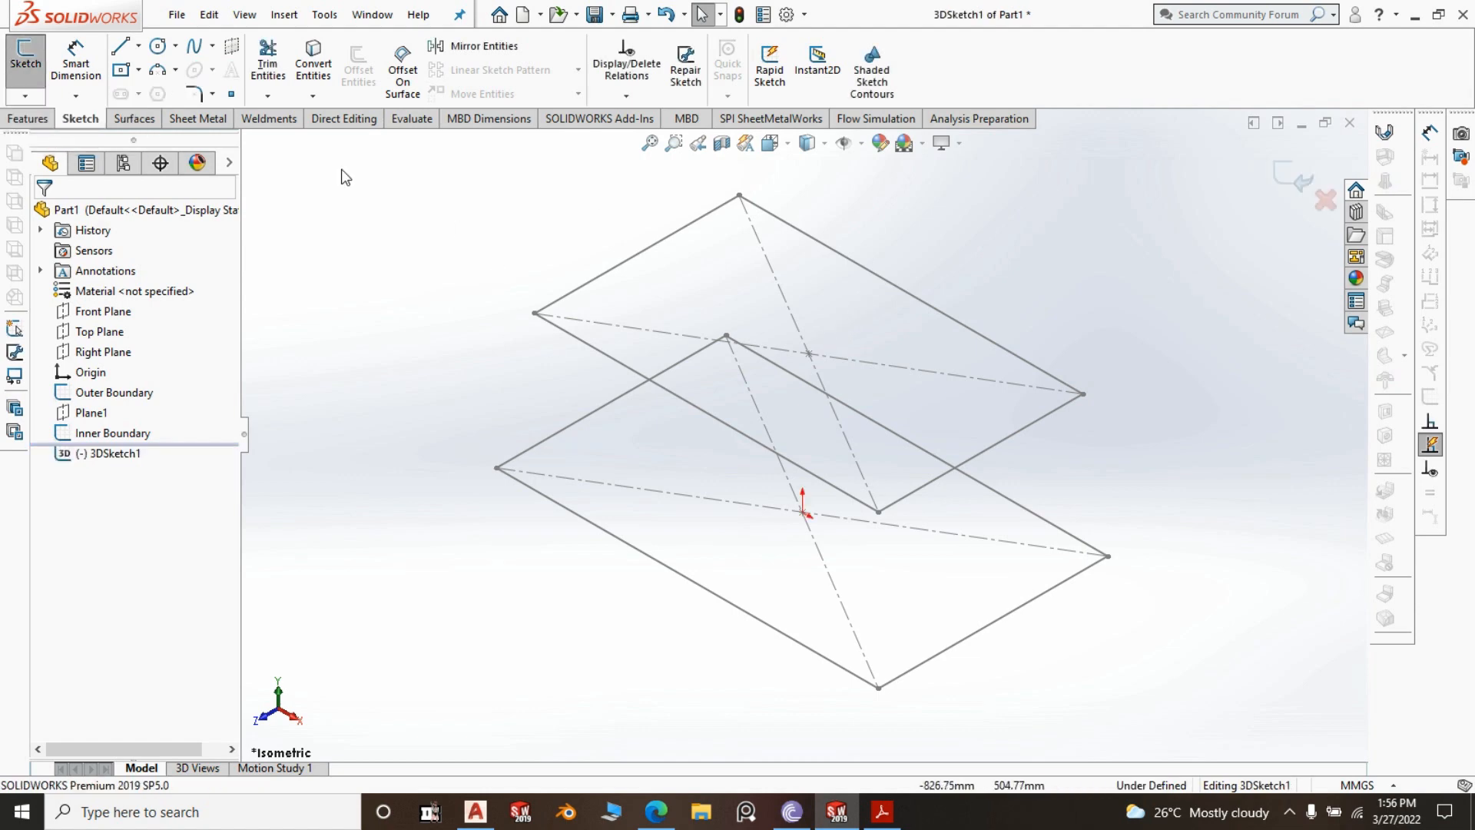
click(121, 48)
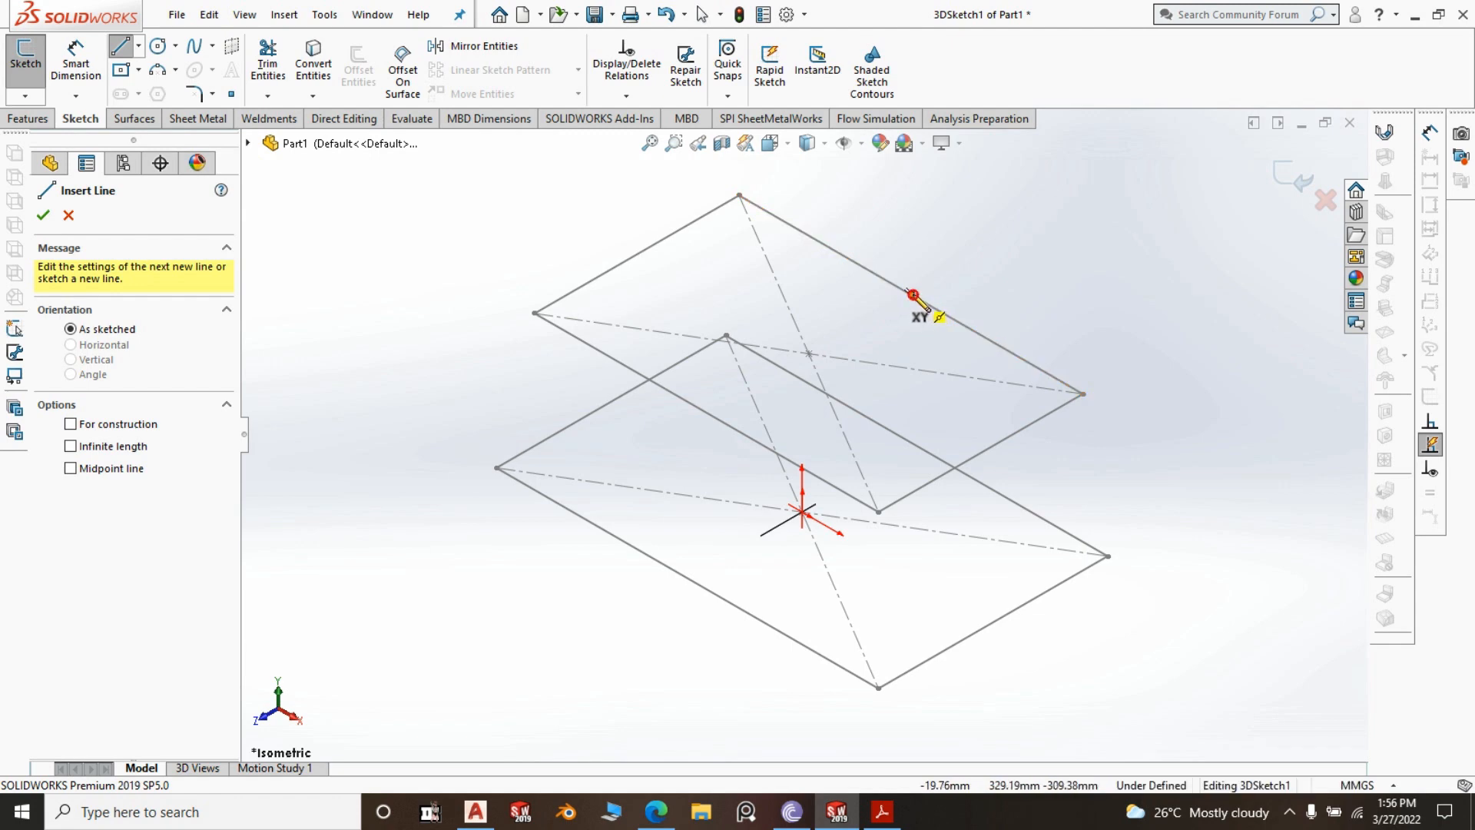
click(912, 294)
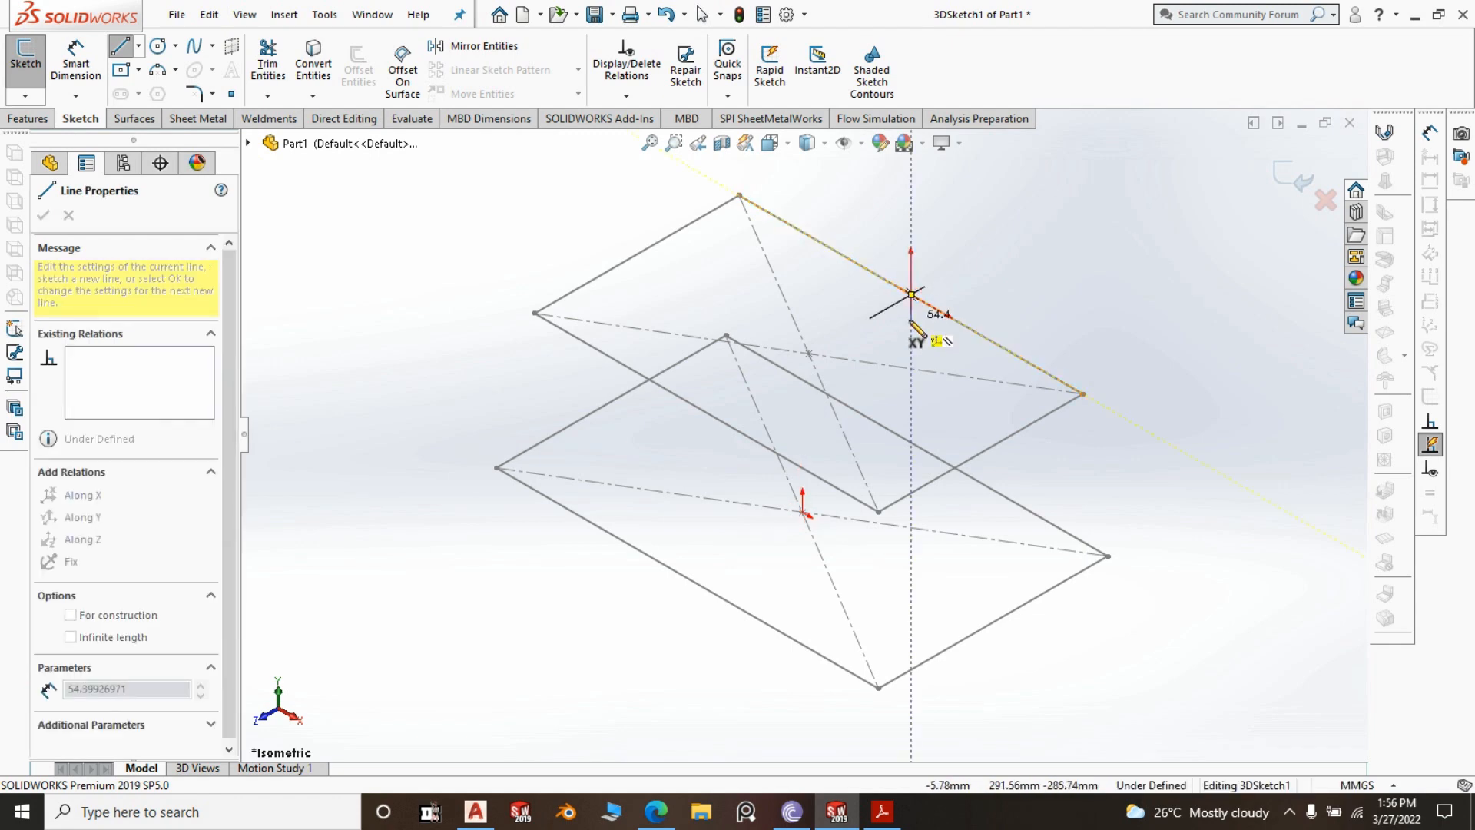
click(911, 461)
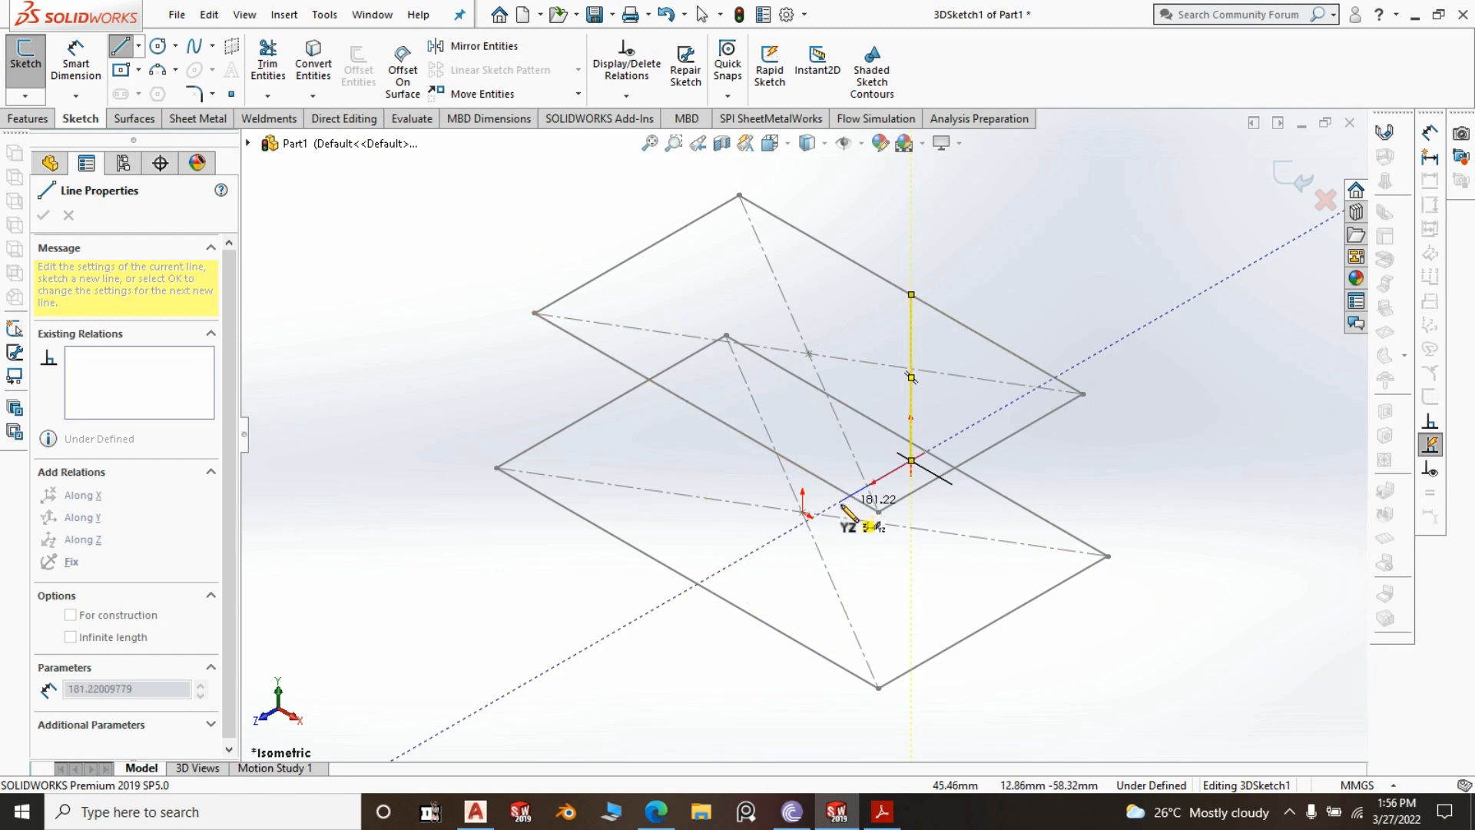
click(841, 501)
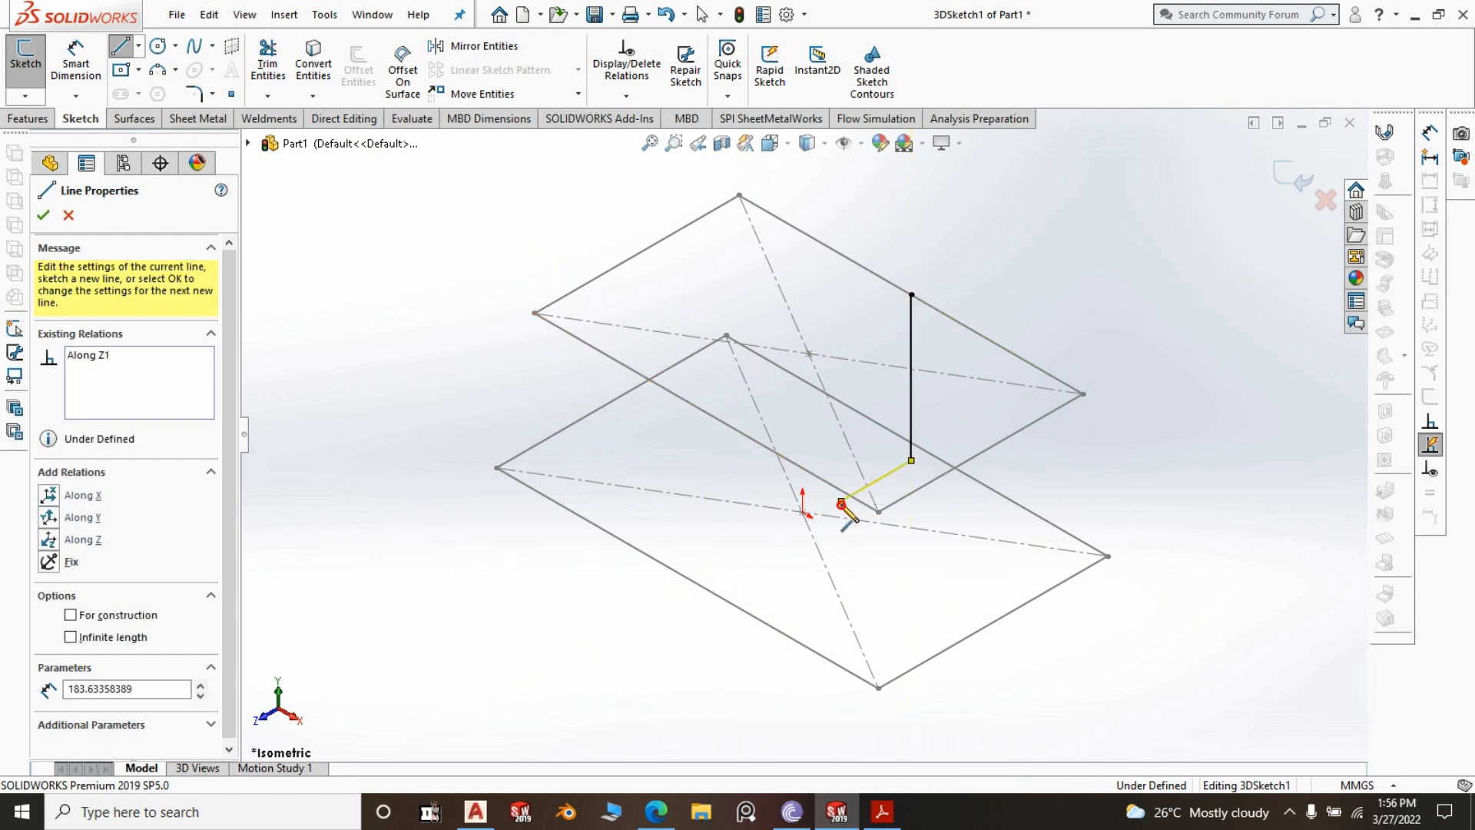
click(706, 413)
right_click(1090, 235)
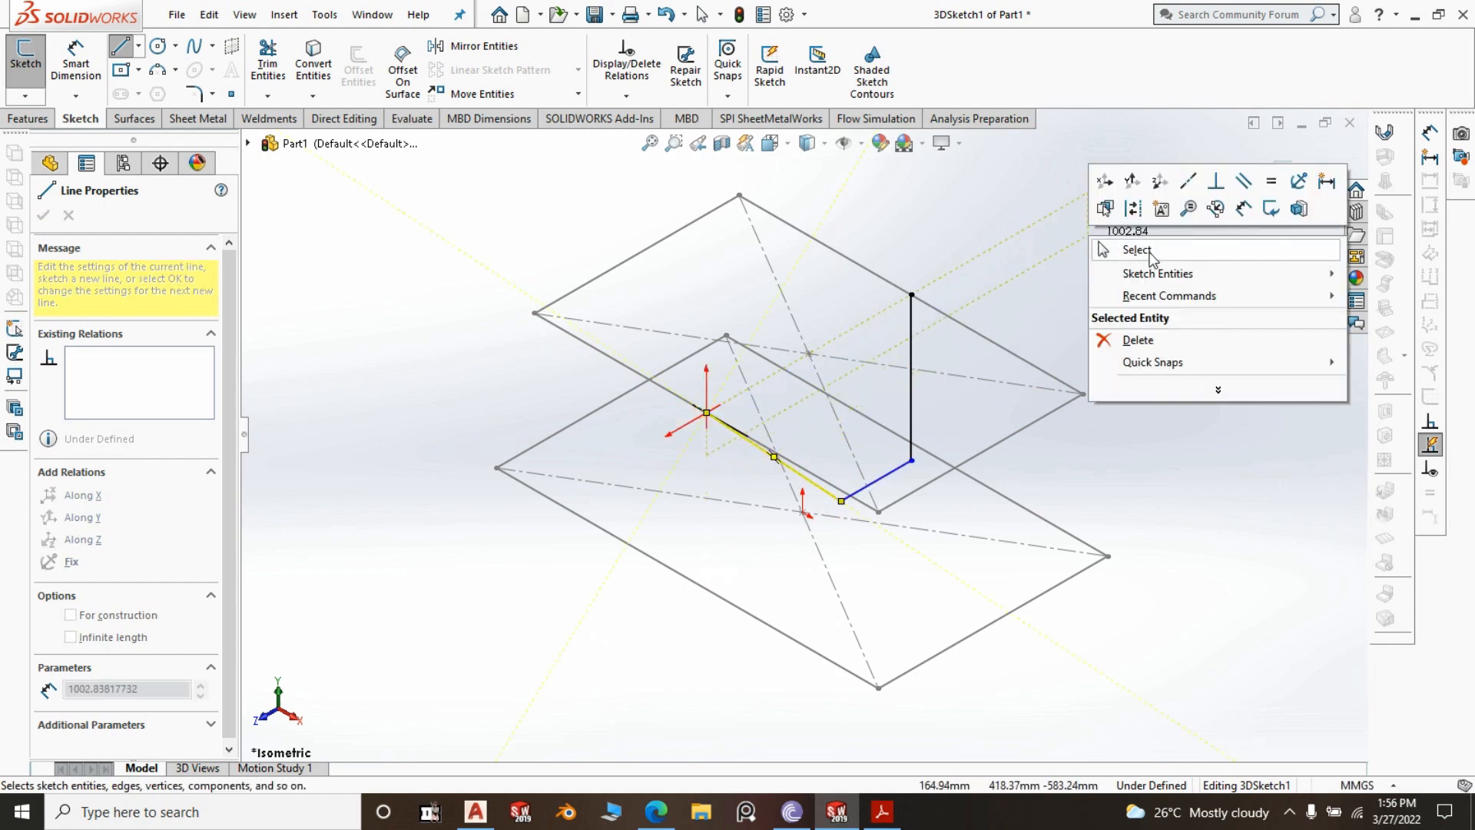
click(1150, 252)
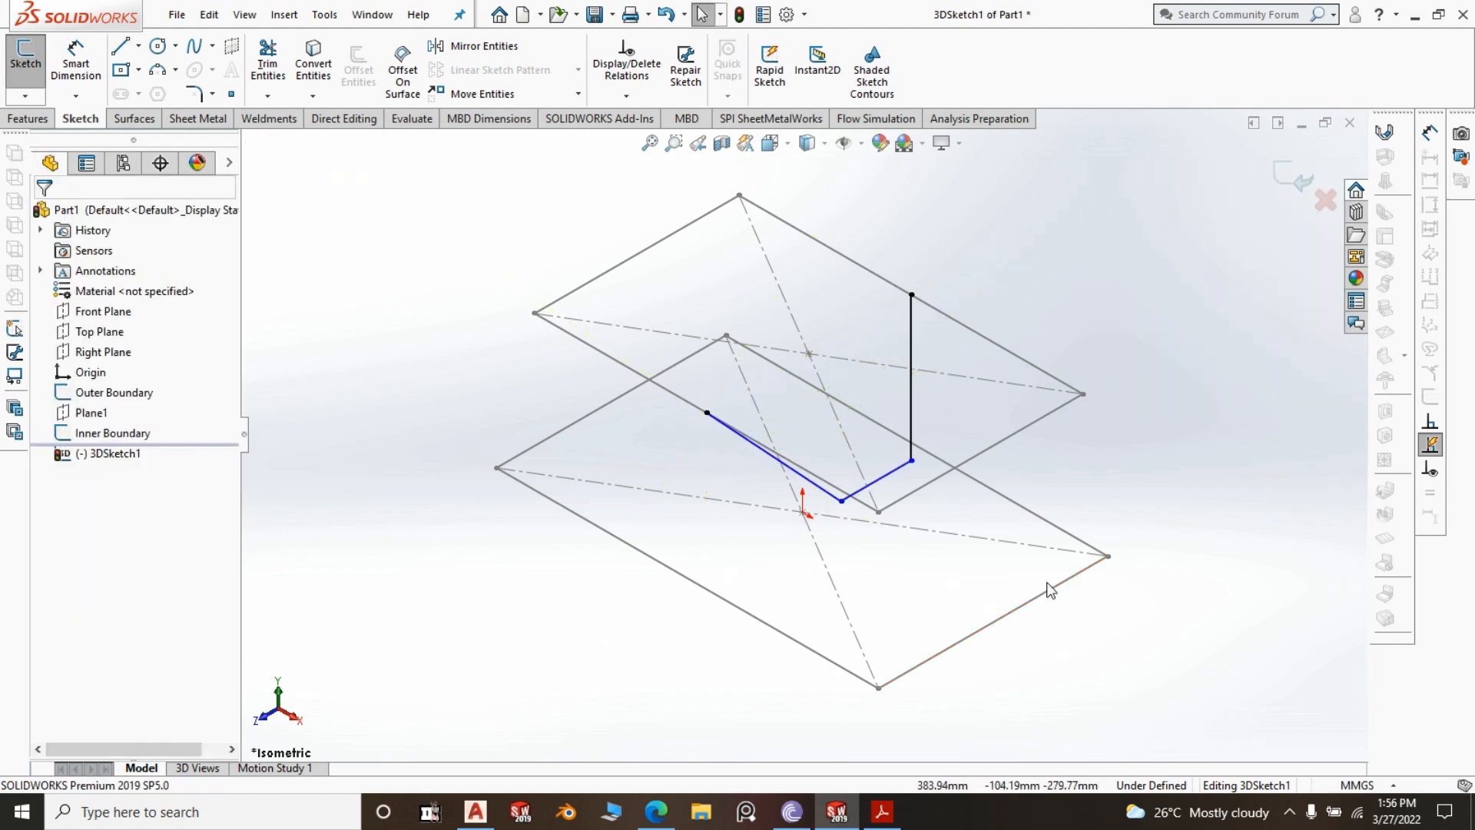
Dimension the 3D sketch's vertical line to 350 mm
mouse_move(990, 583)
middle_down()
mouse_move(1014, 389)
mouse_move(975, 405)
mouse_move(961, 488)
mouse_move(981, 516)
middle_up()
key(space)
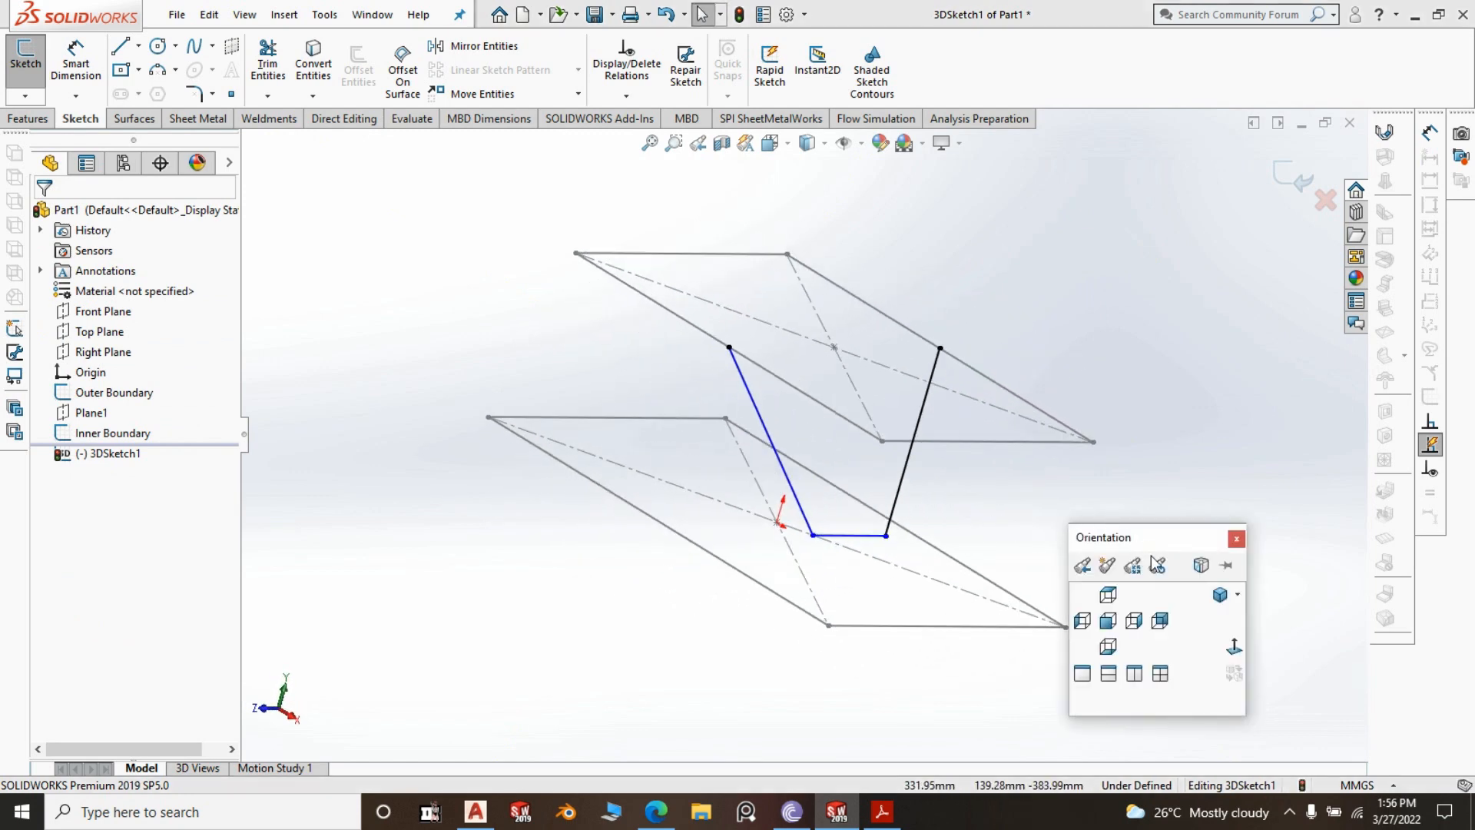
click(1218, 598)
scroll(1077, 495, down, 1)
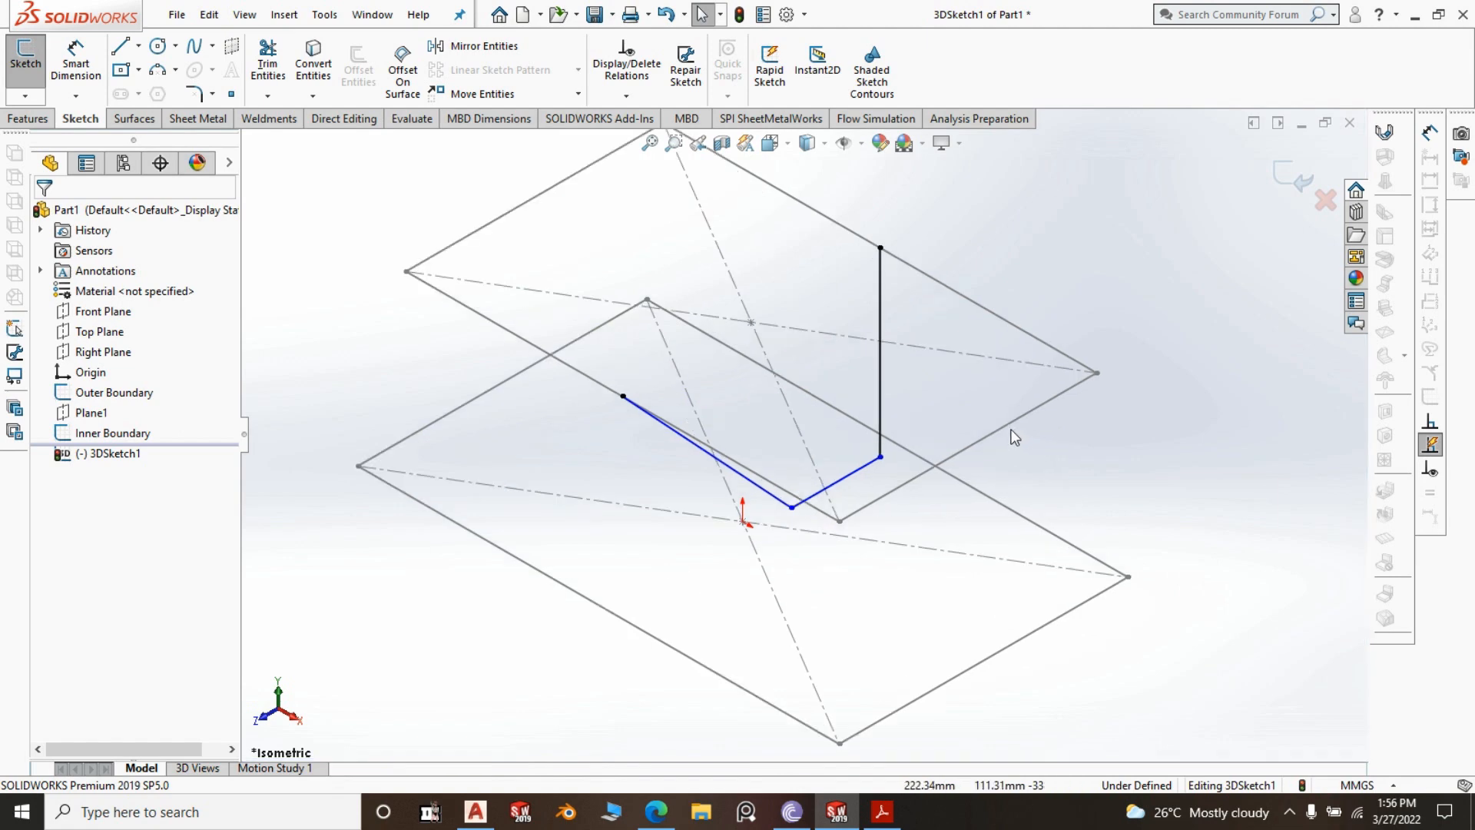
click(76, 55)
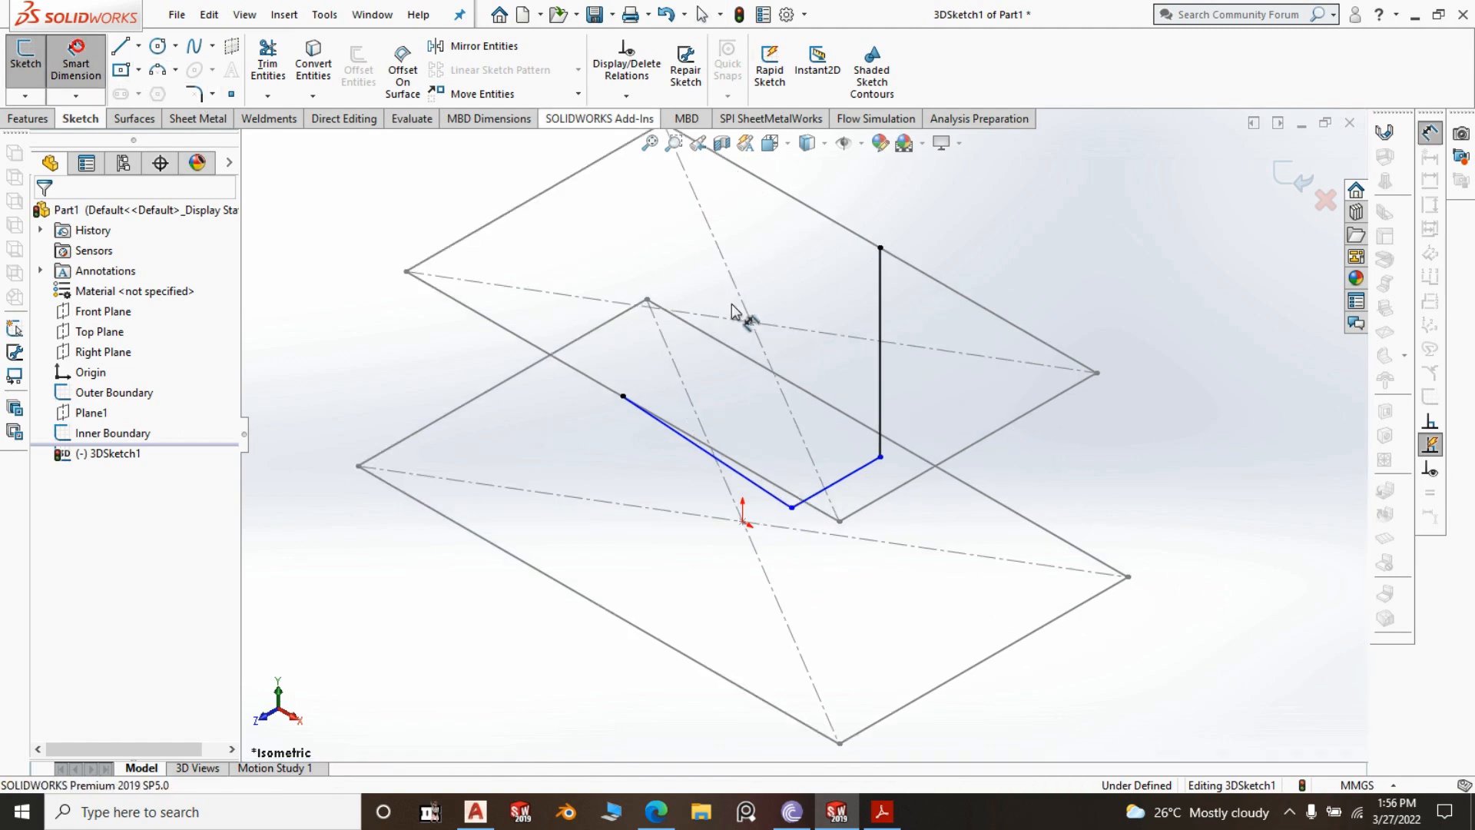
click(879, 357)
click(1007, 278)
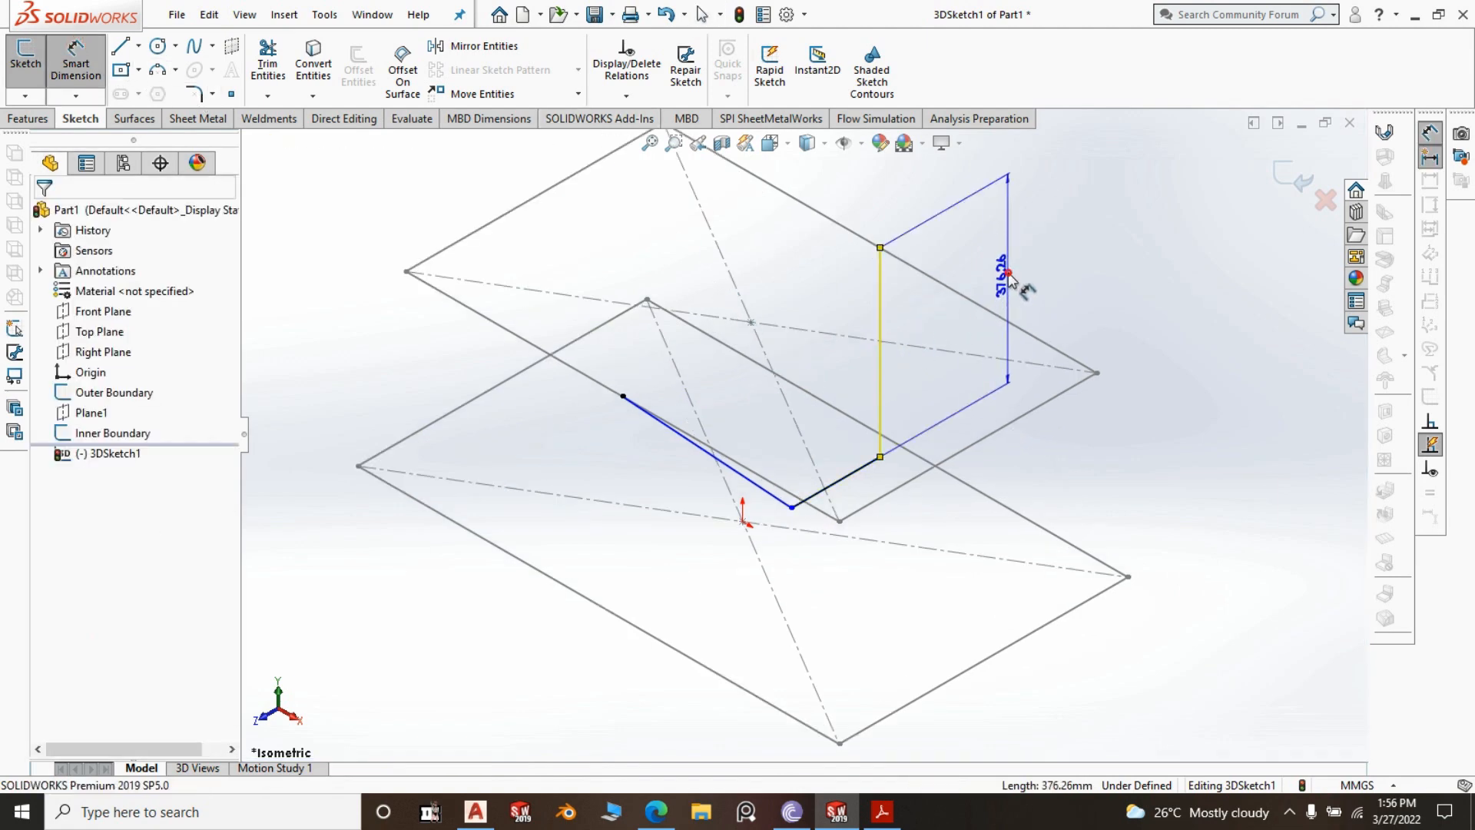
text(350)
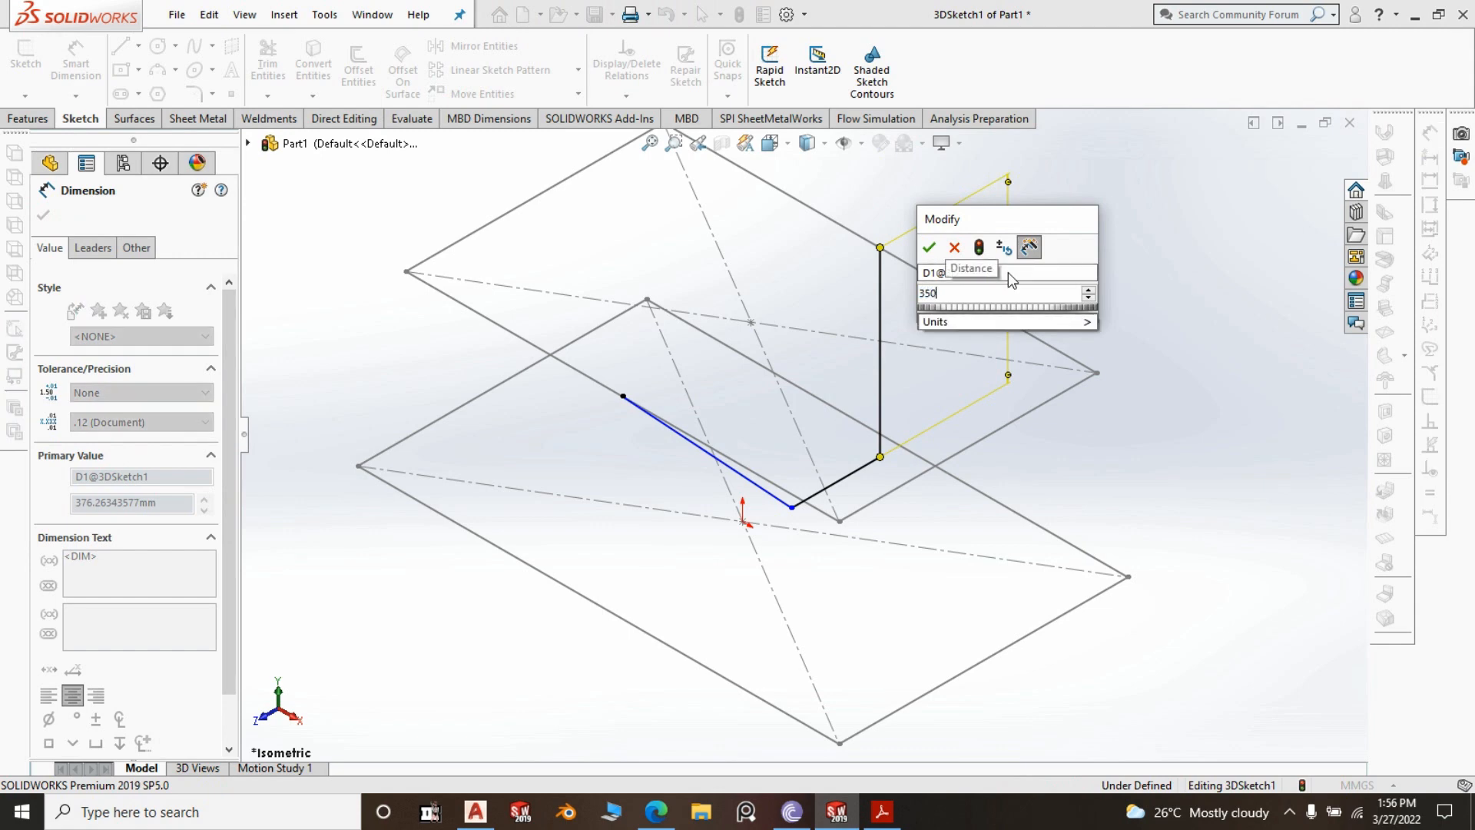
click(929, 248)
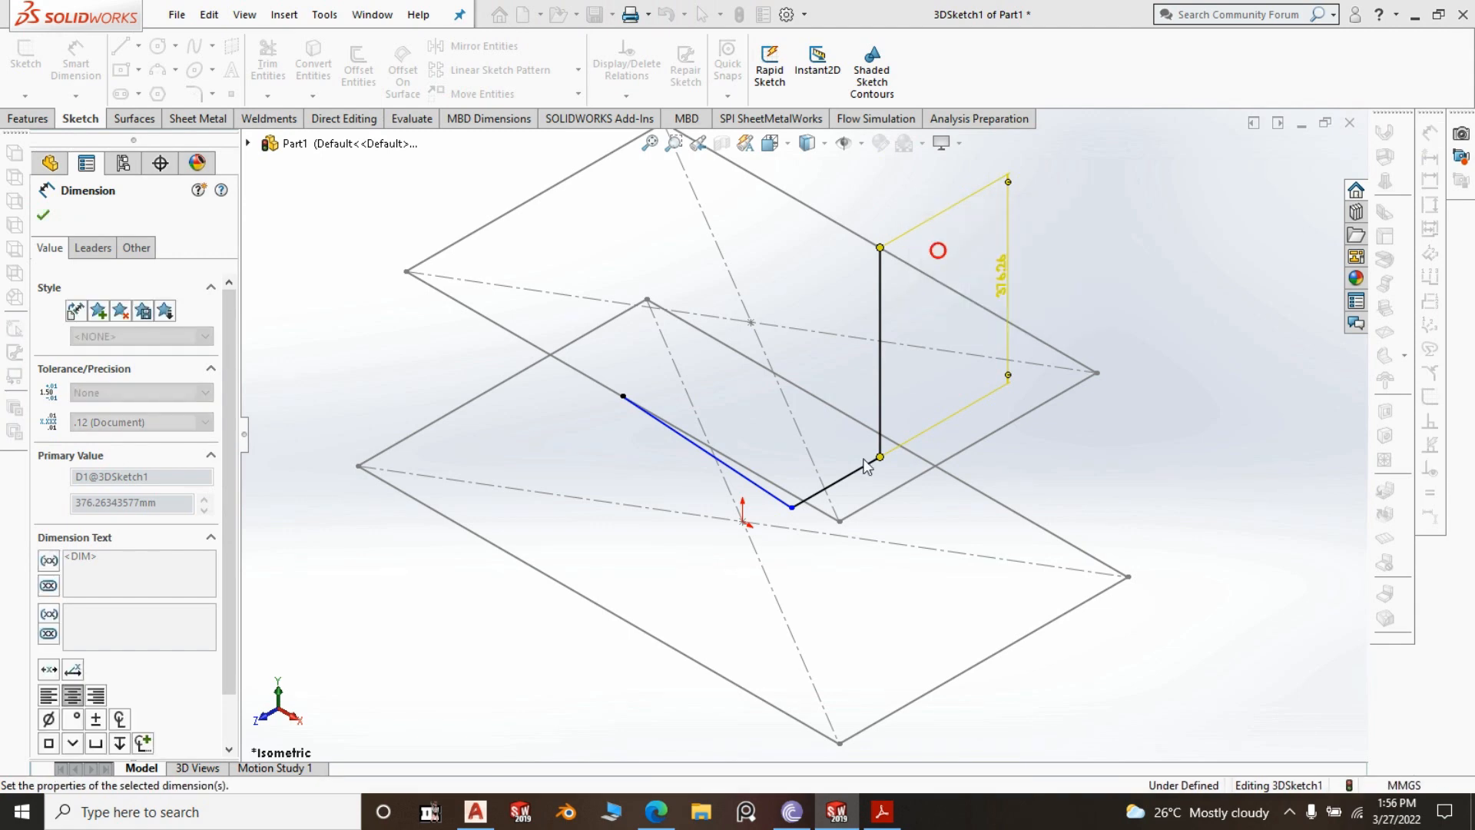
Dimension the 3D sketch's bottom line along Z to 300 mm and exit the 3D sketch
click(847, 466)
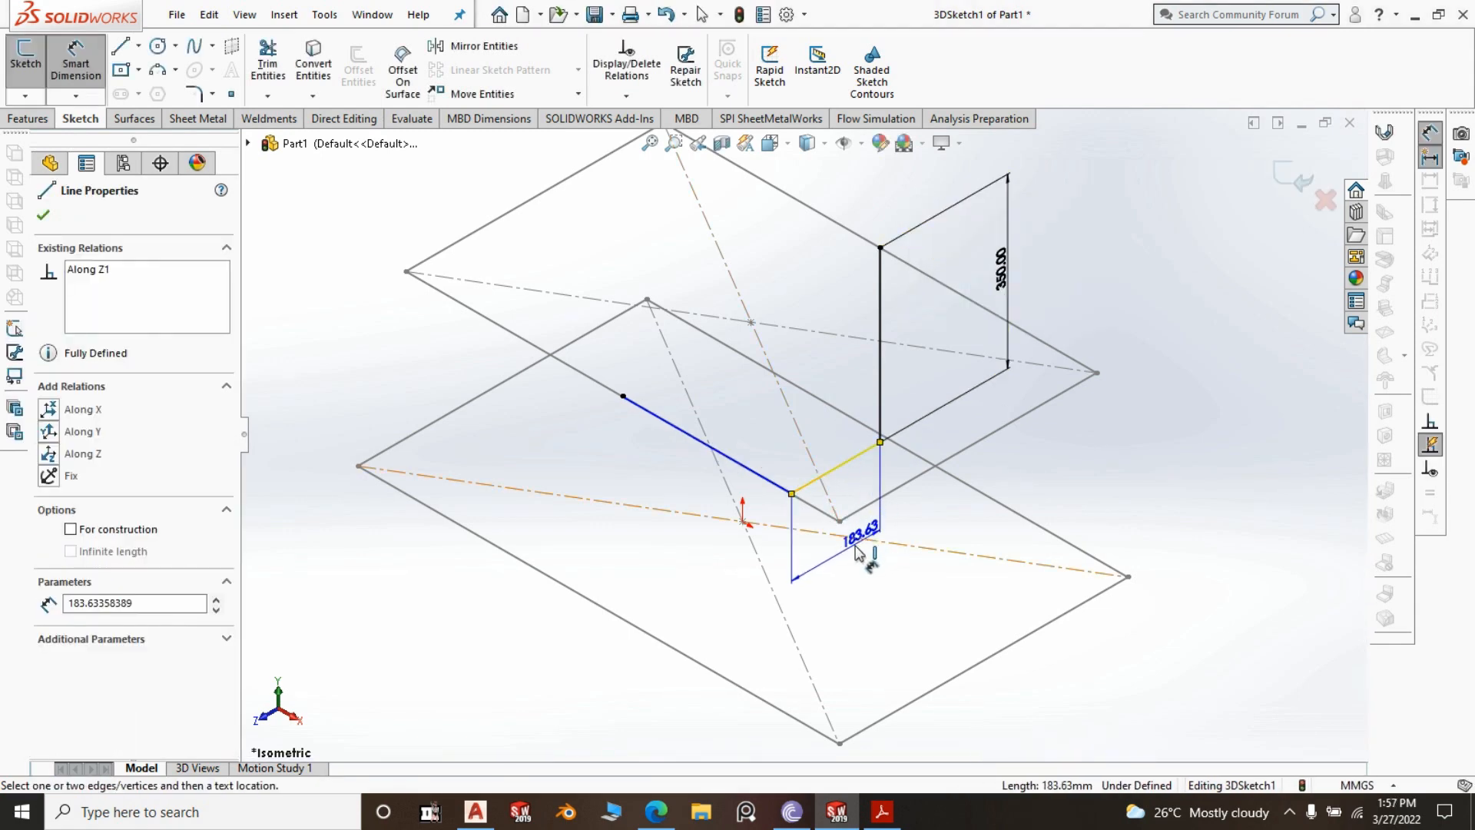
click(856, 547)
text(300)
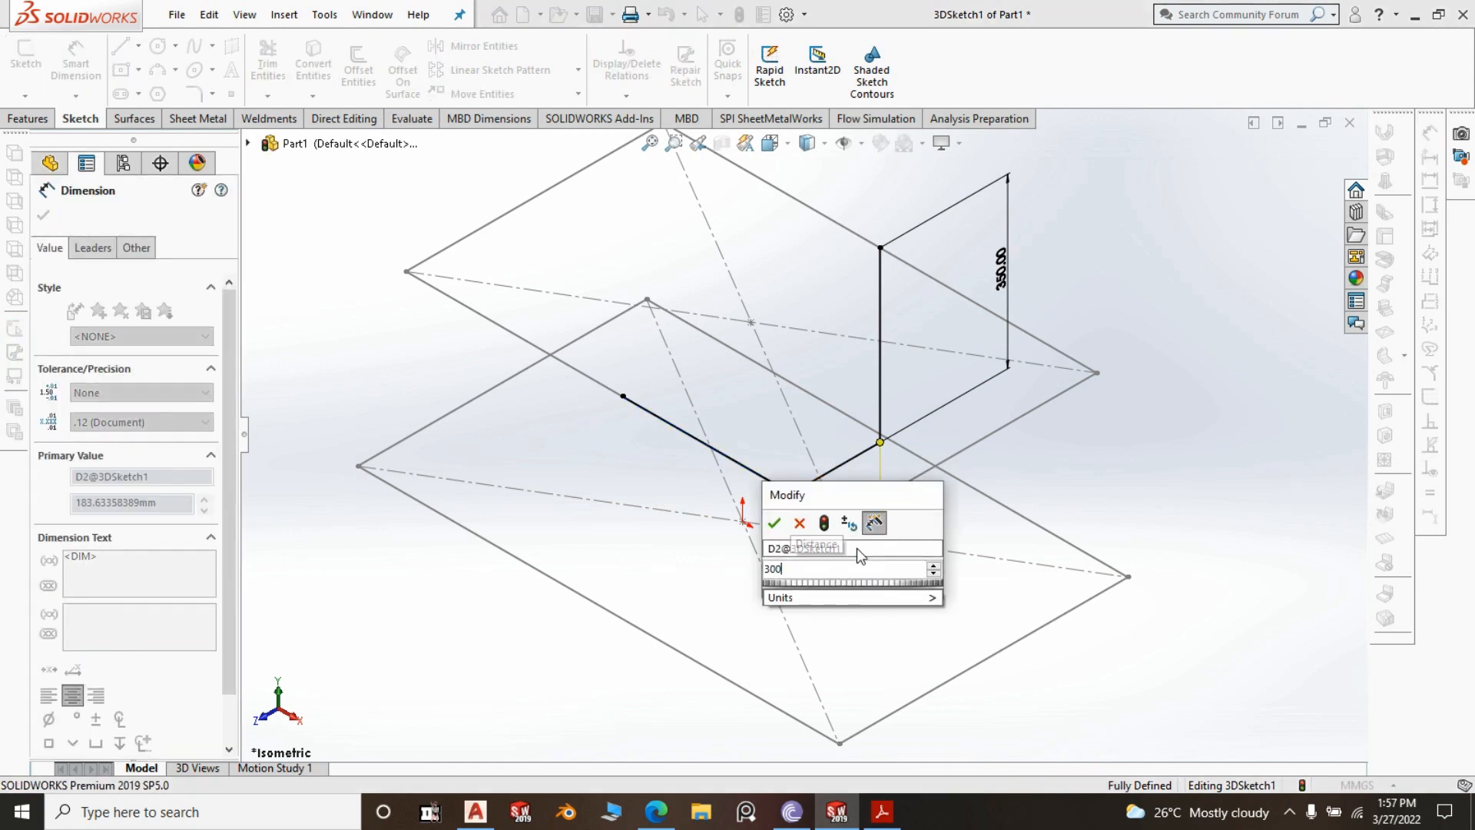
click(774, 522)
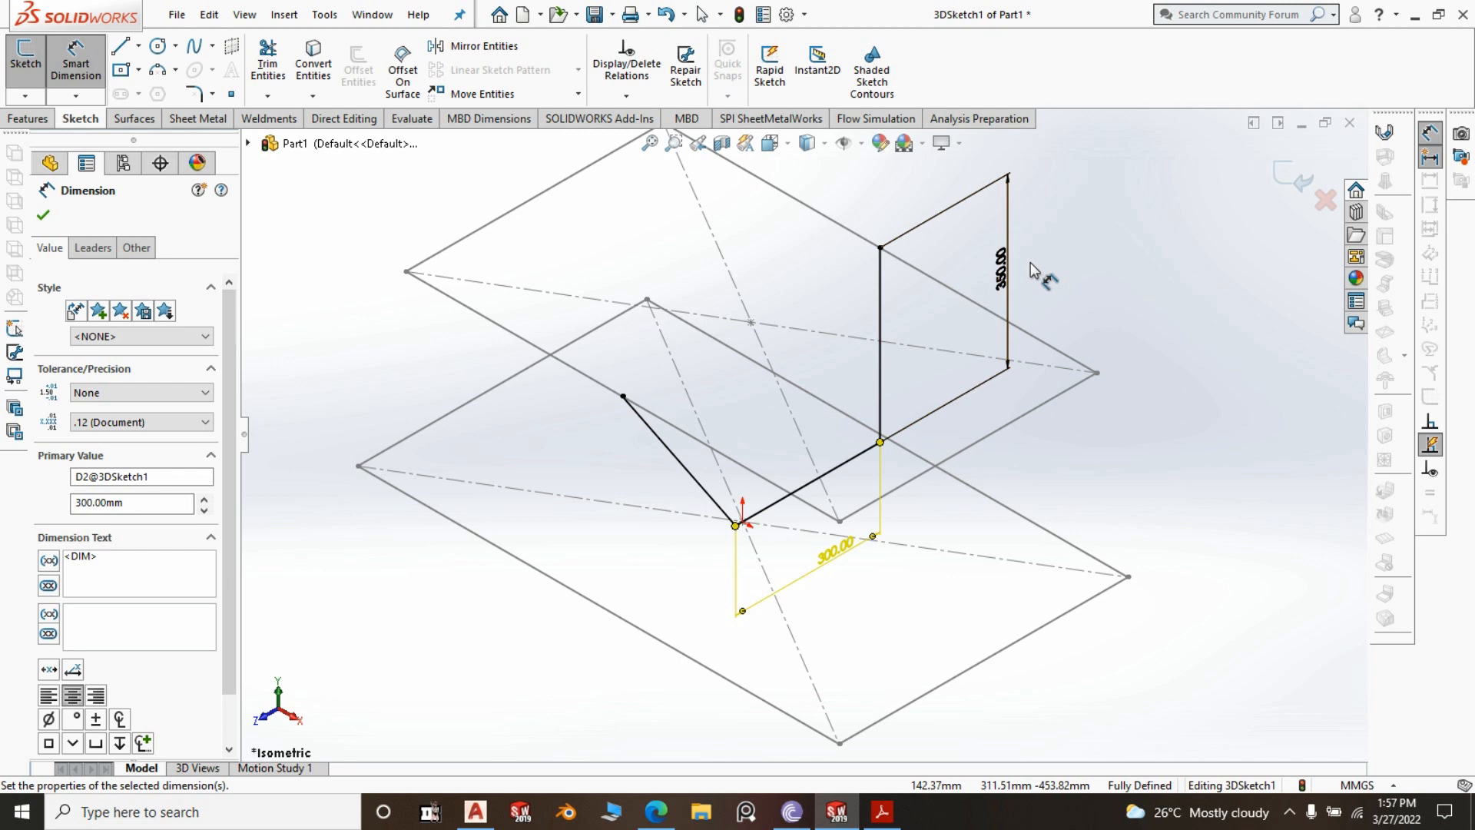
scroll(1033, 296, down, 2)
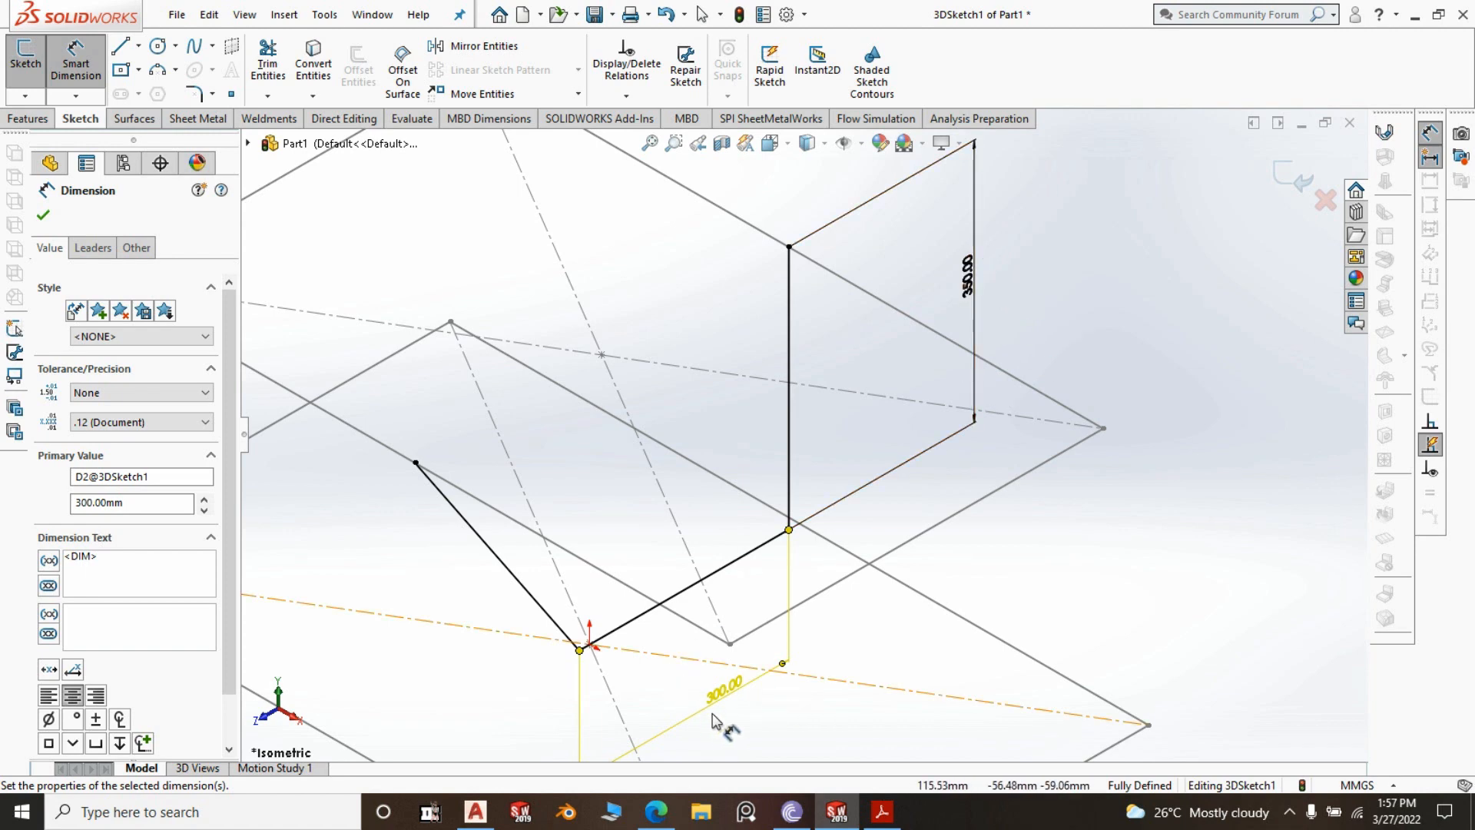
scroll(894, 453, up, 5)
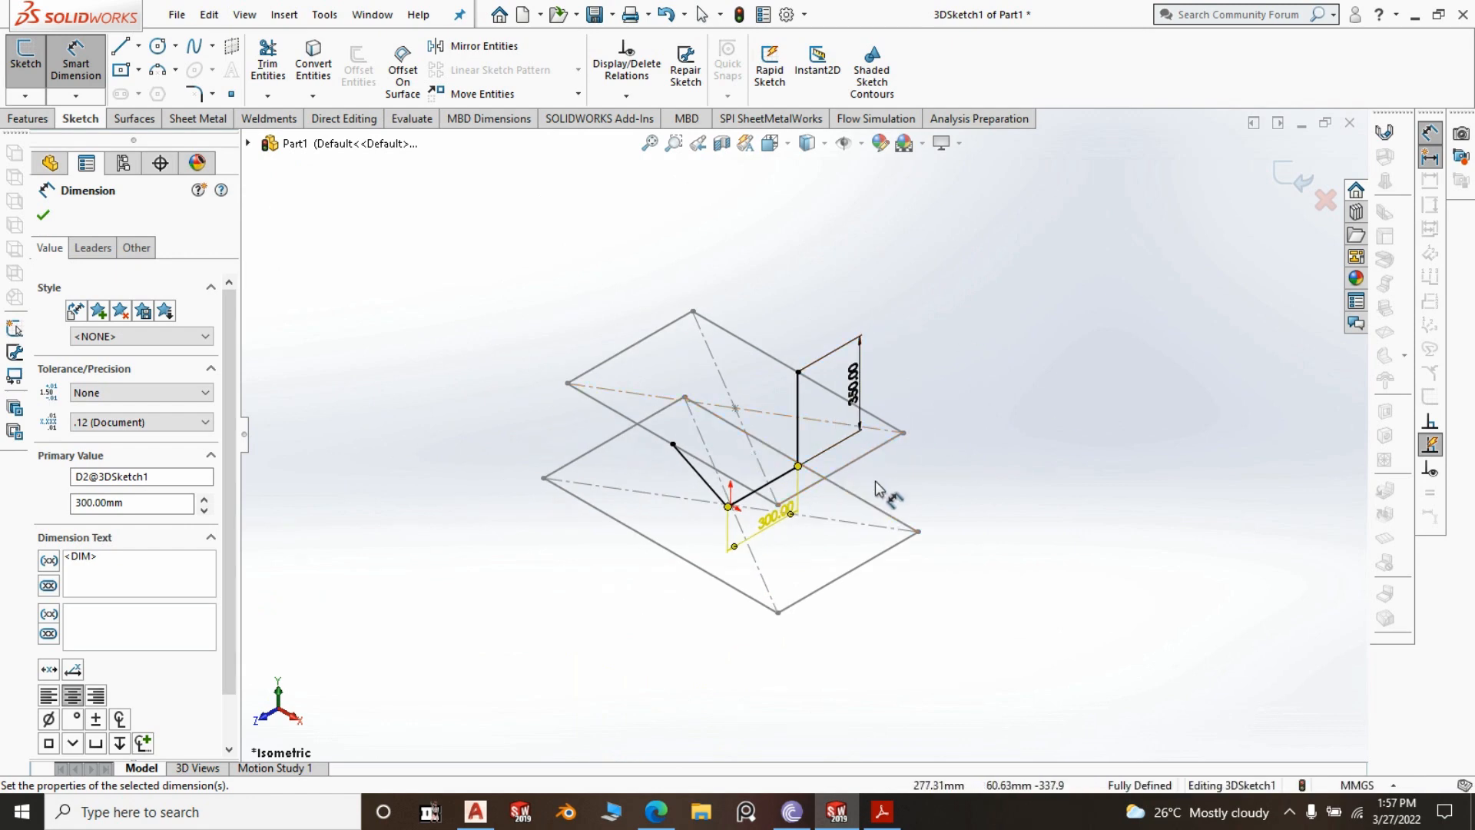
scroll(874, 409, down, 2)
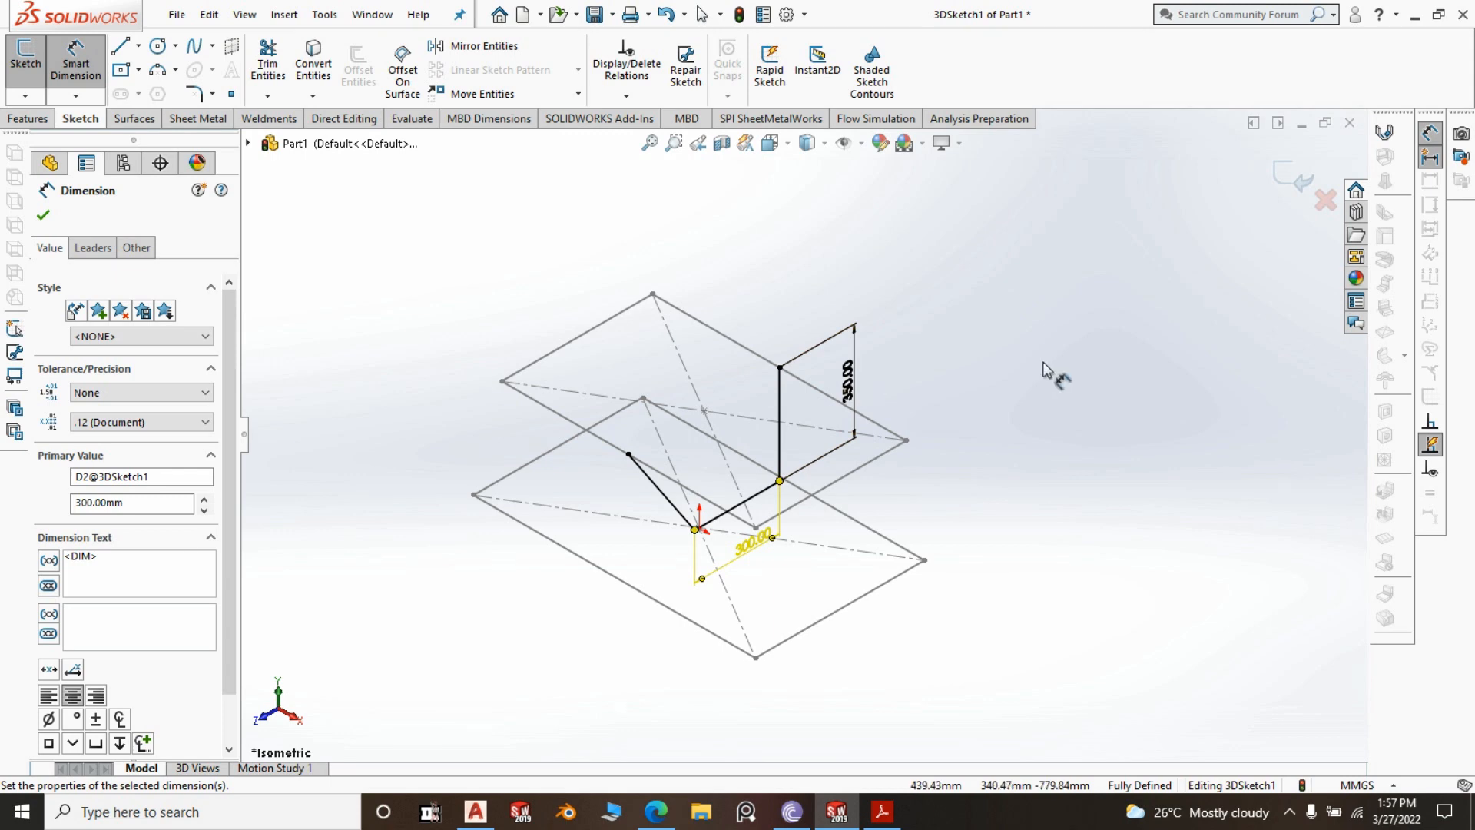
click(44, 218)
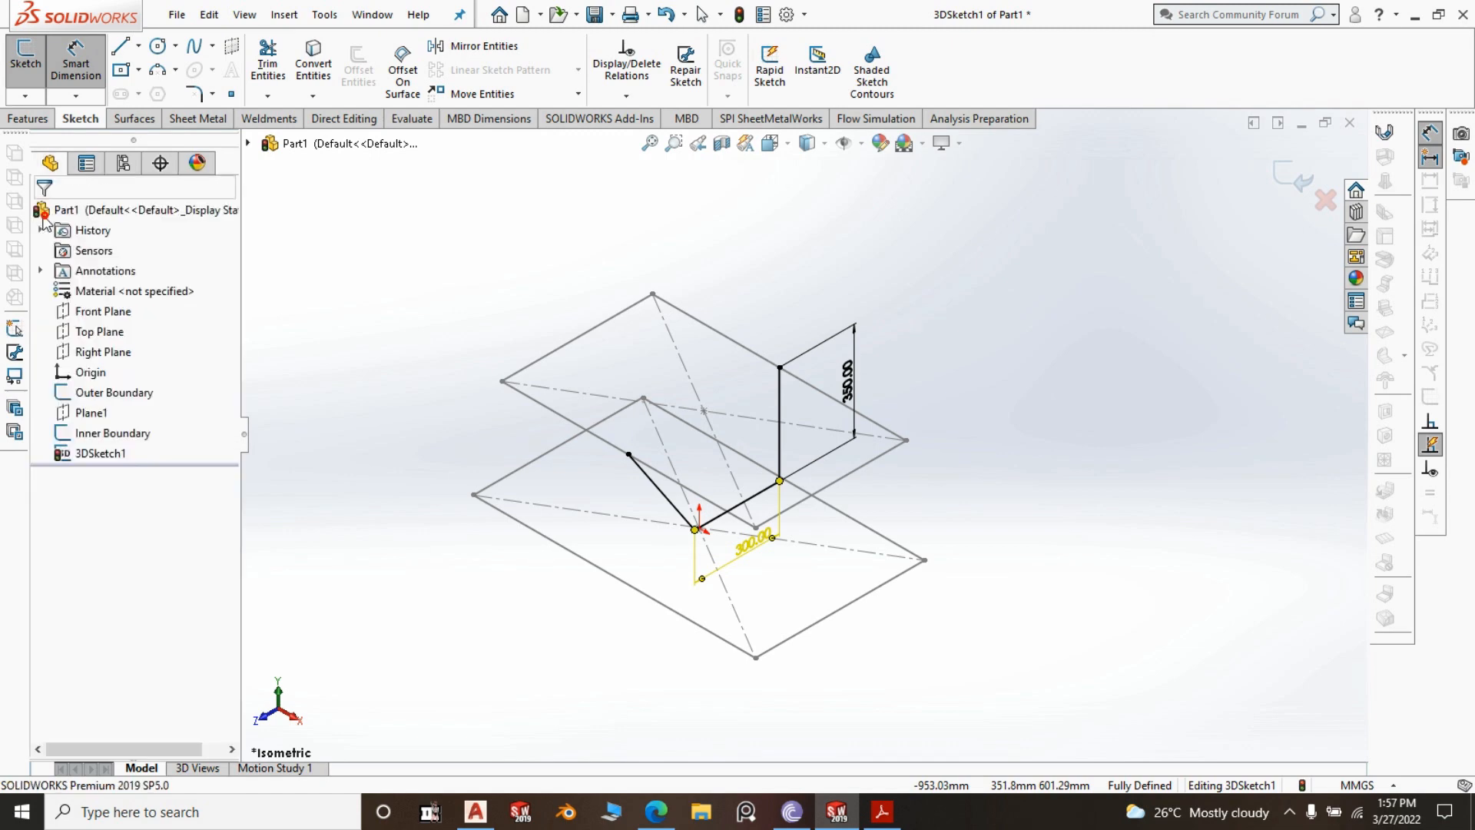
click(1279, 179)
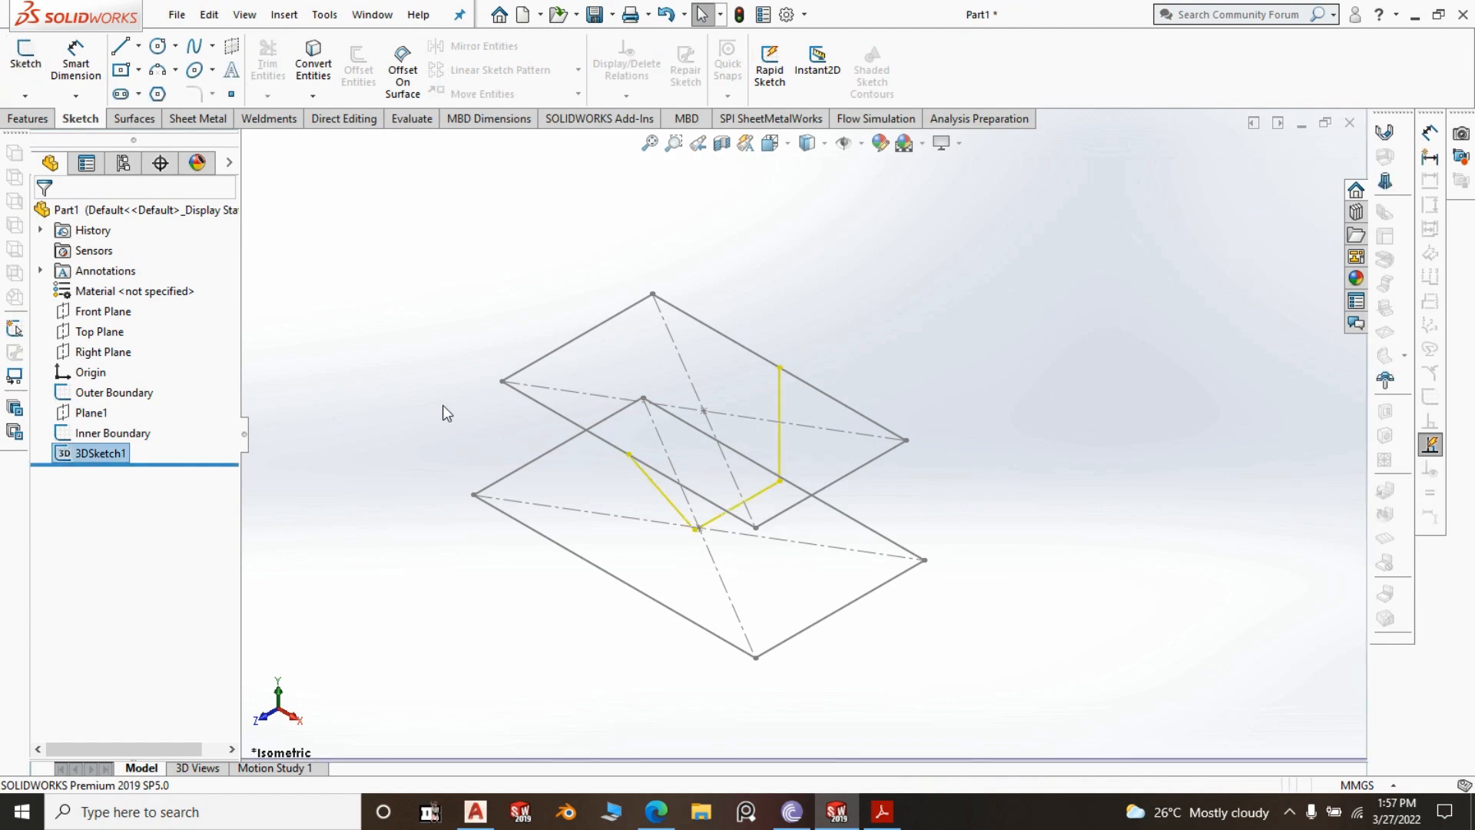
Create a reference plane parallel to the Right Plane through the inner rectangle's corner at the +X end
click(92, 353)
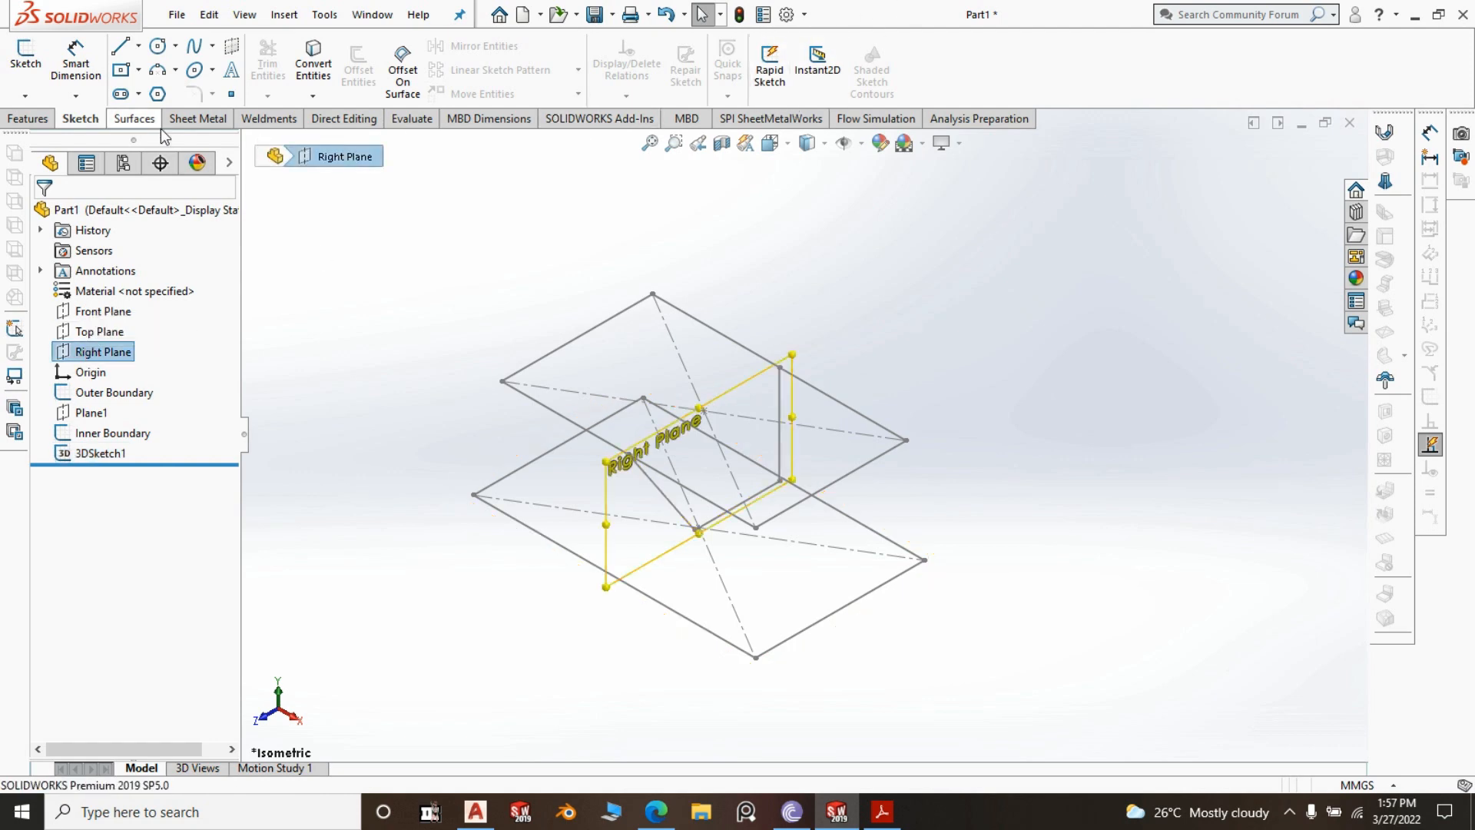
click(28, 119)
click(737, 69)
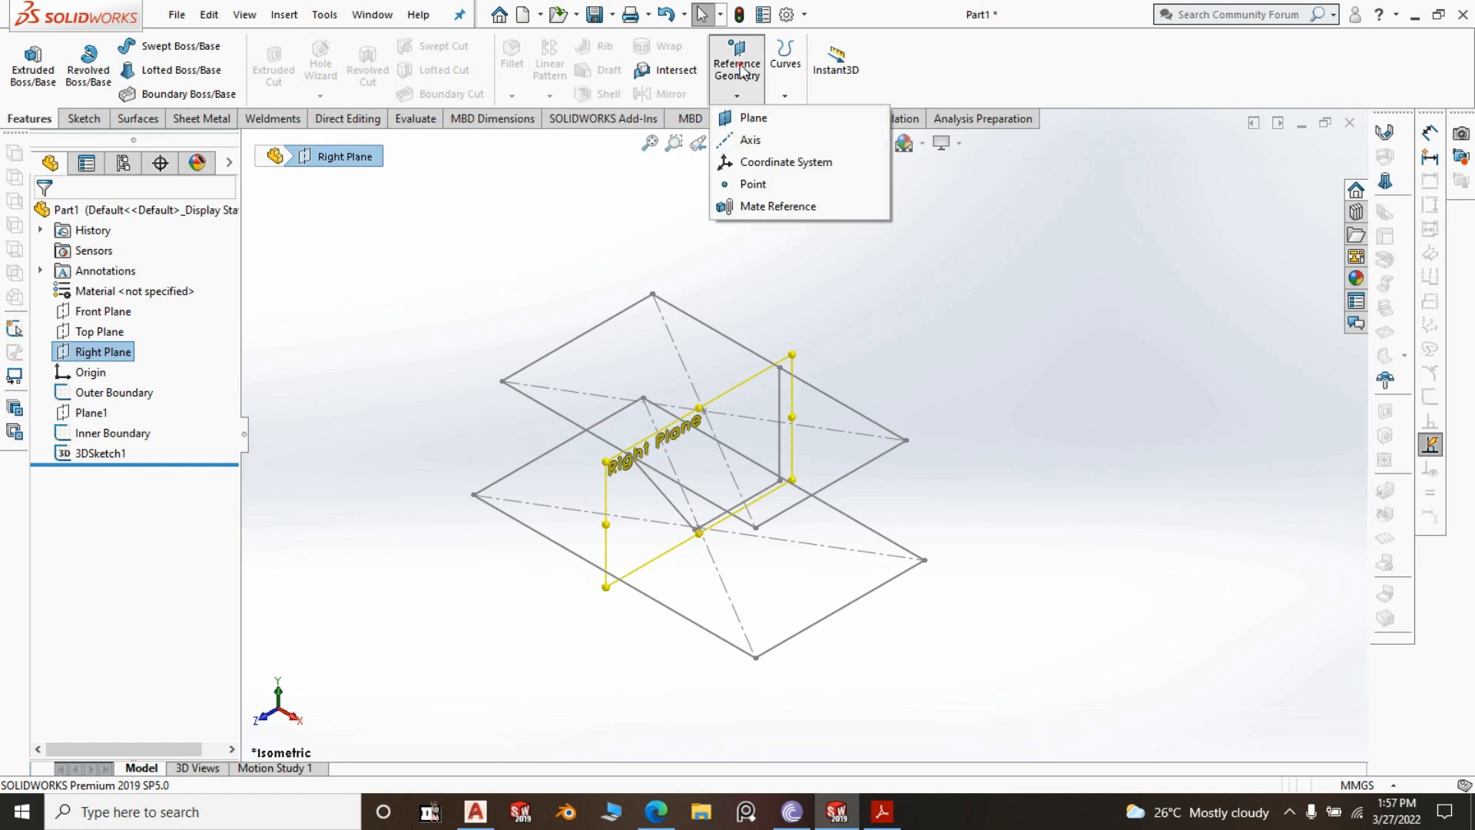
click(753, 118)
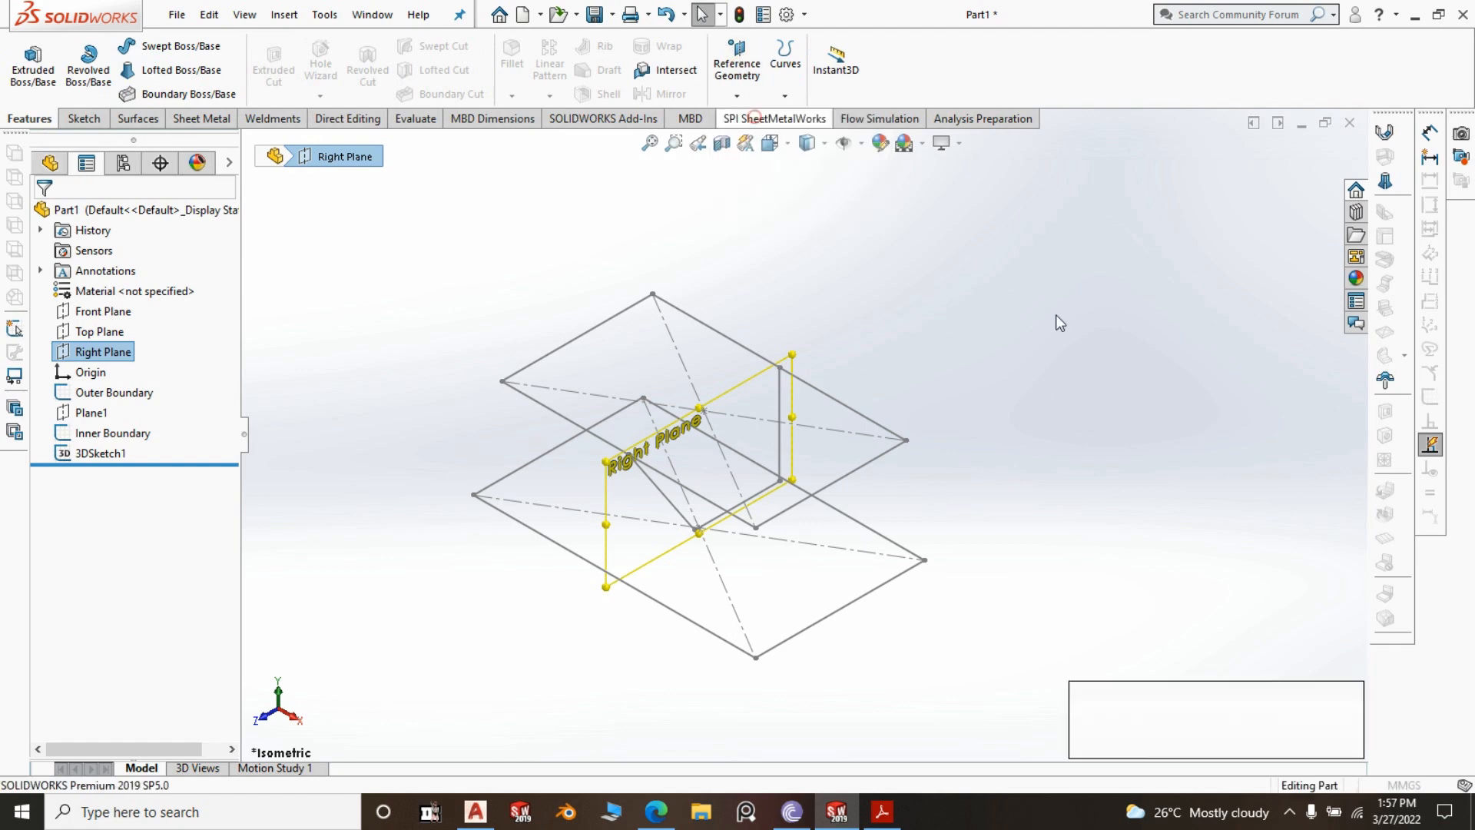
click(906, 440)
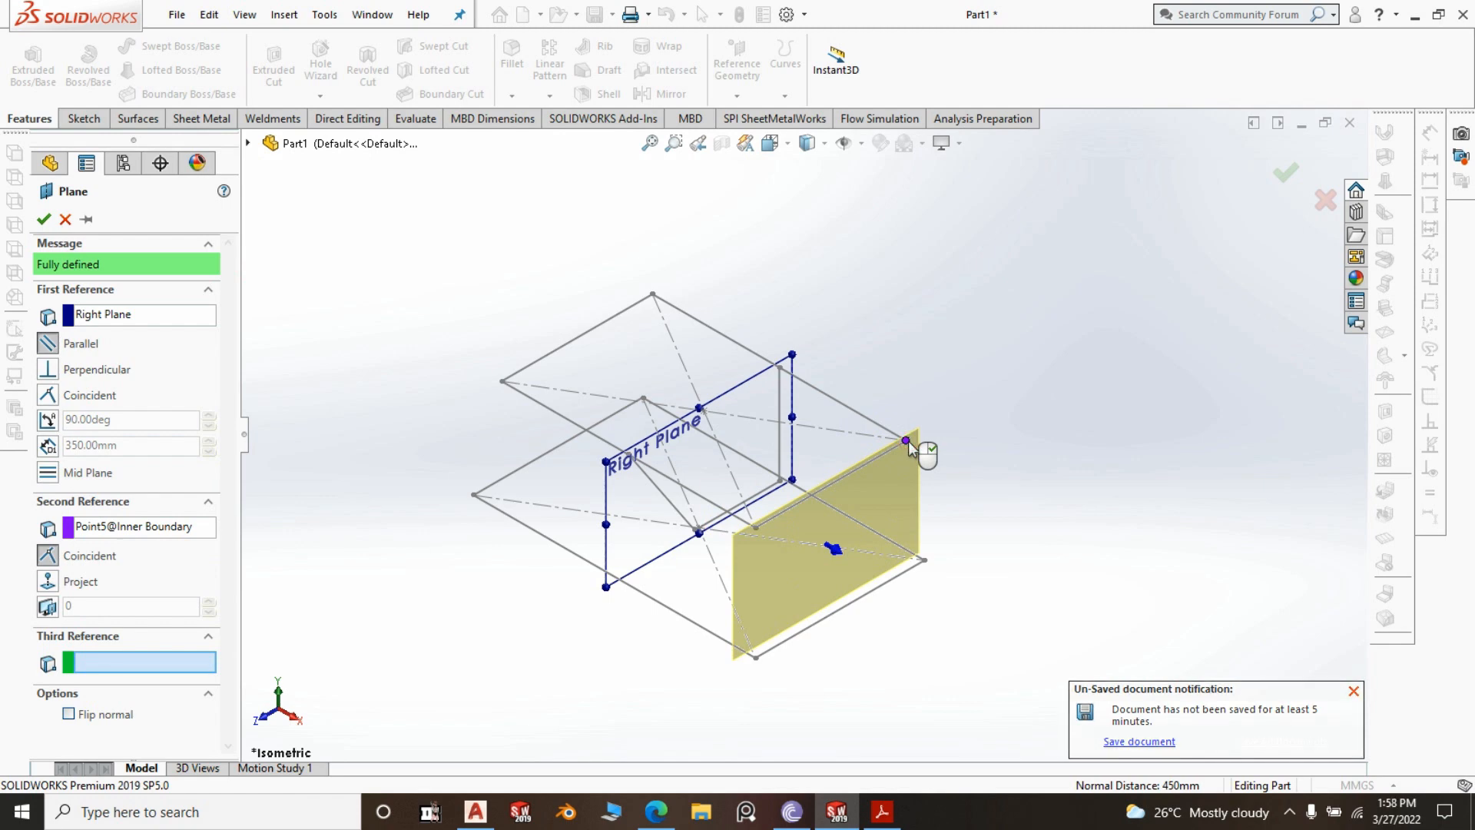
right_click(922, 450)
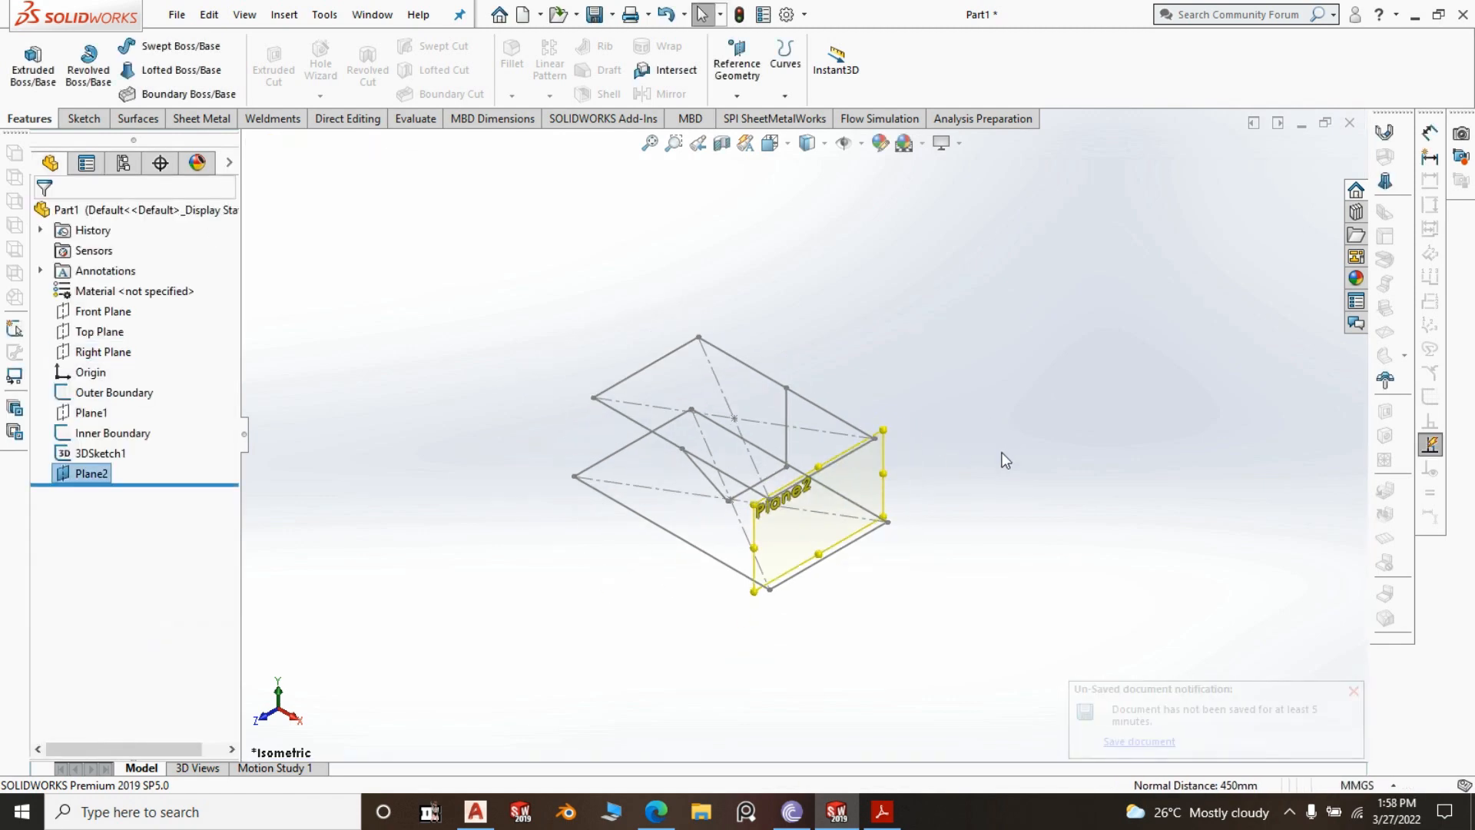
scroll(960, 575, down, 2)
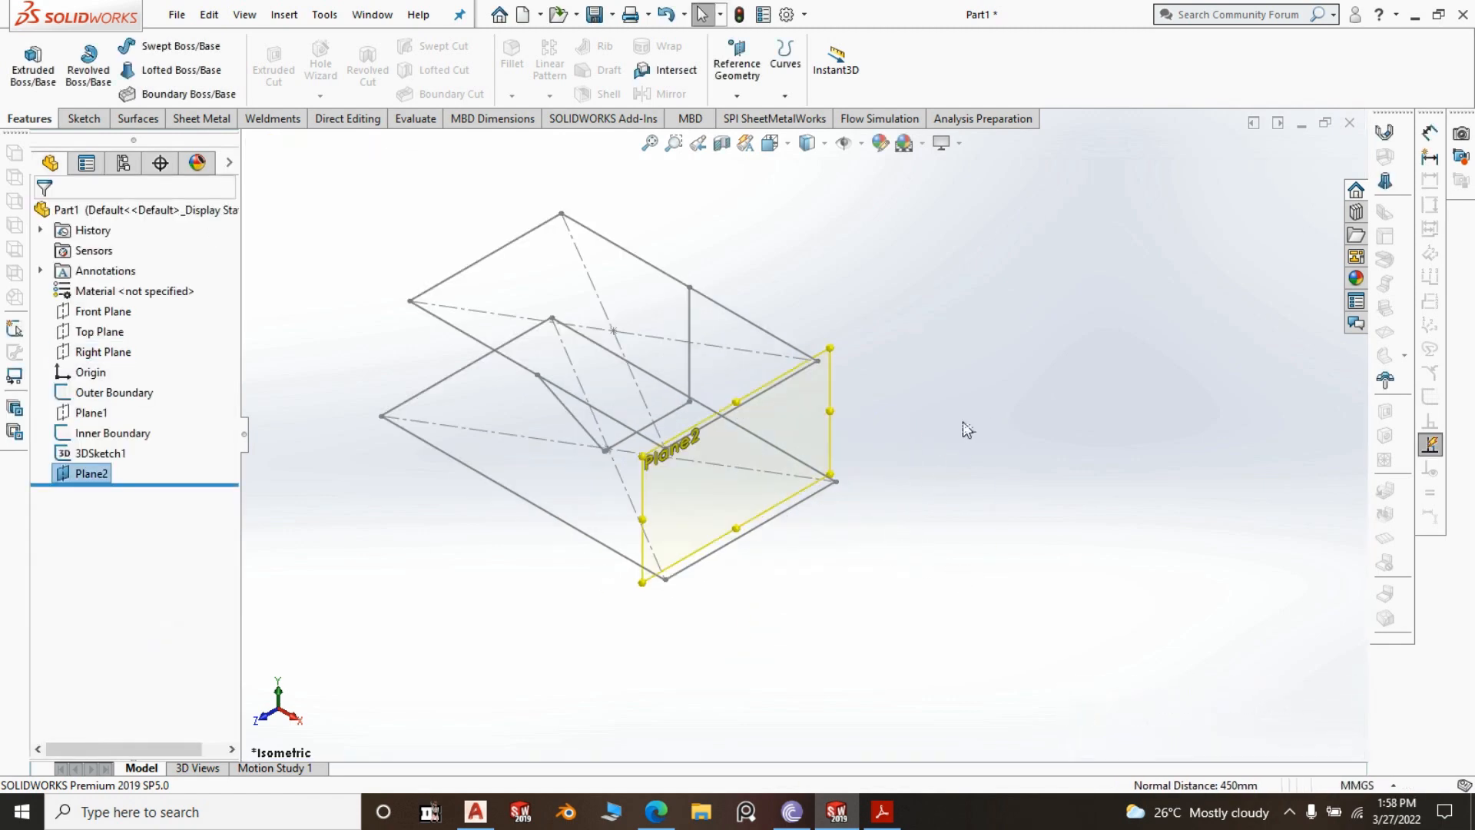
click(934, 455)
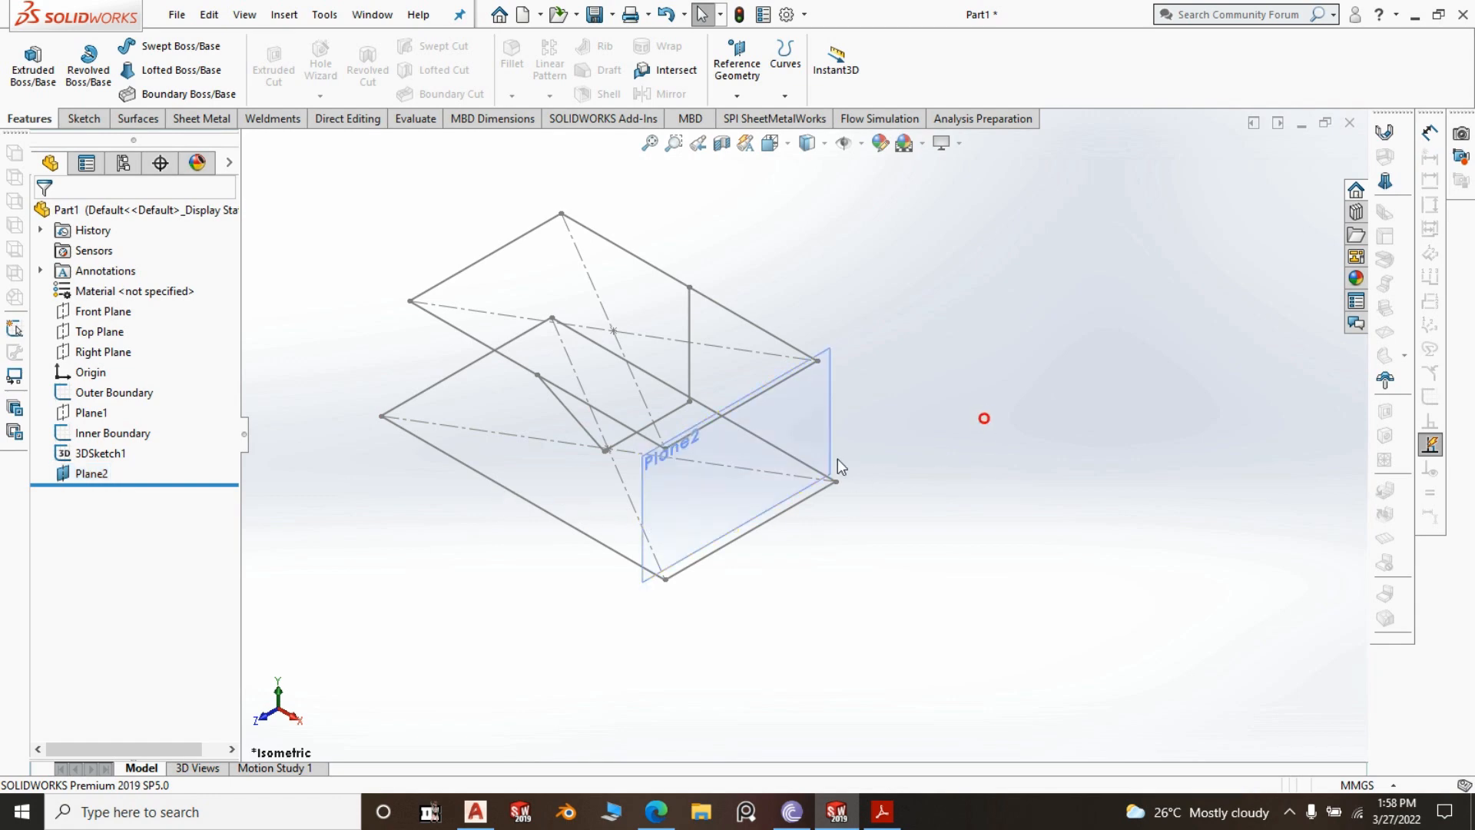
Start a sketch on the new end plane and convert the three 3D-sketch profile lines into it
click(817, 438)
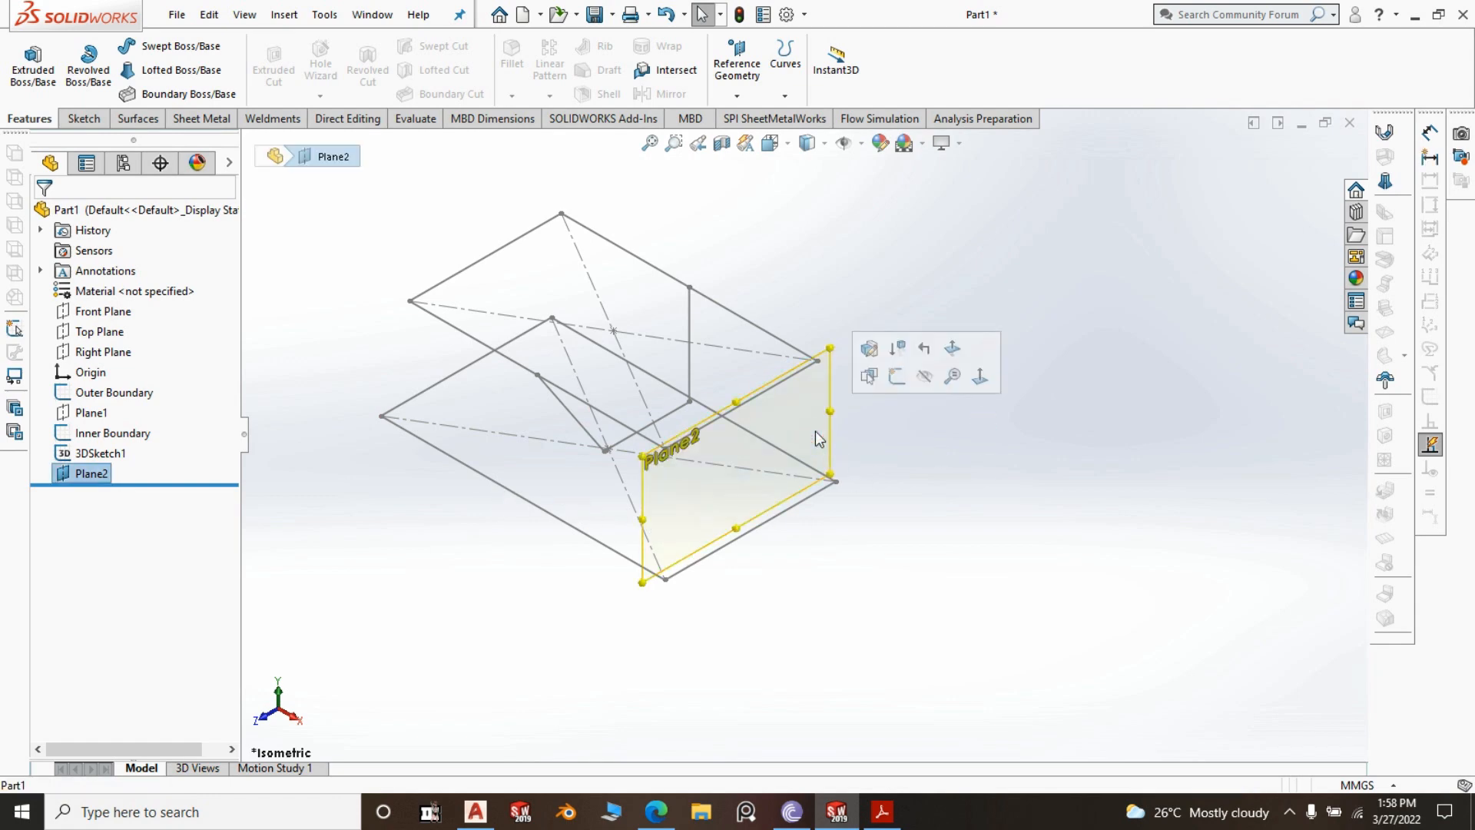
click(897, 376)
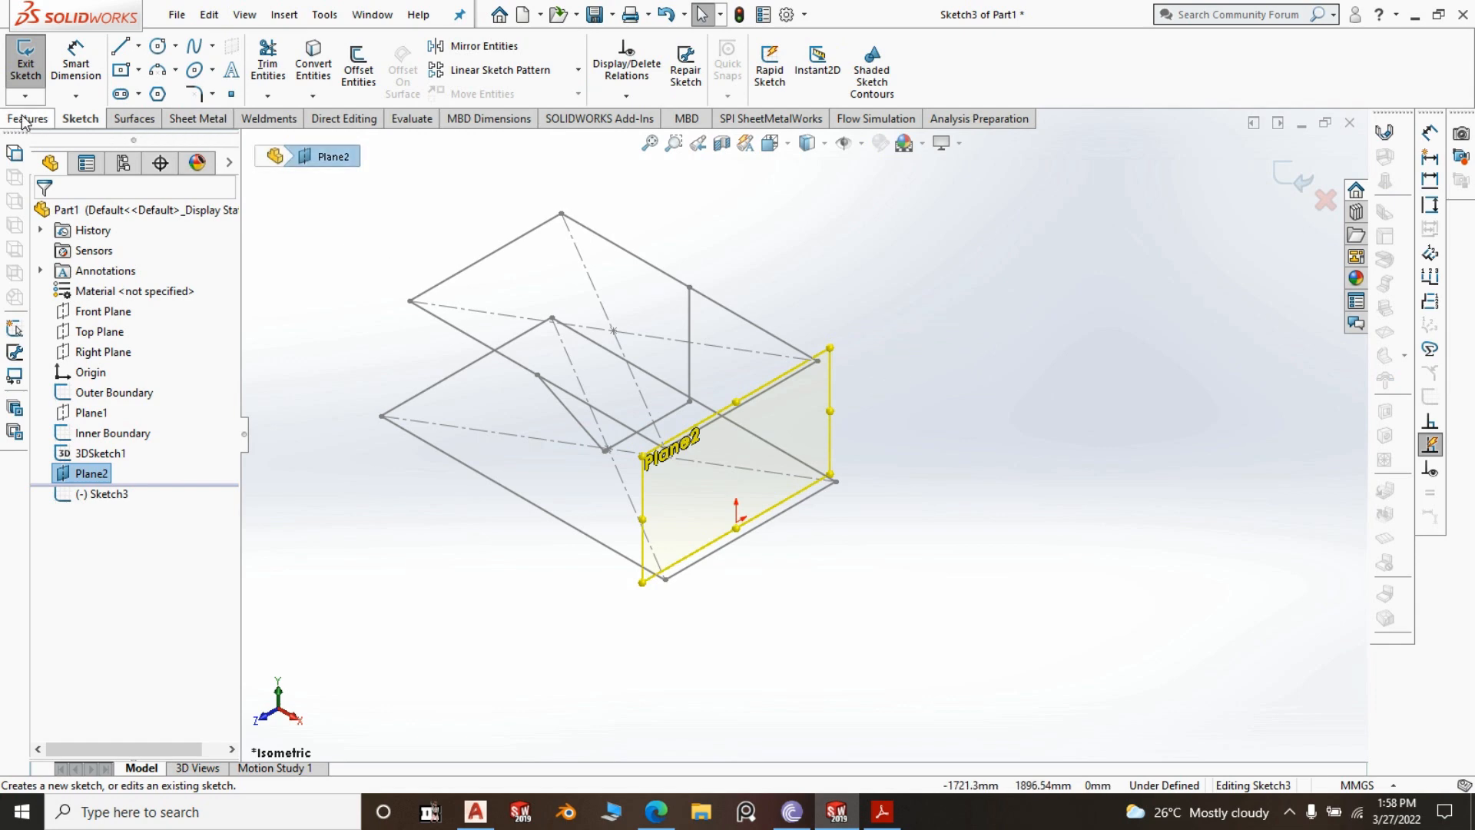
click(313, 63)
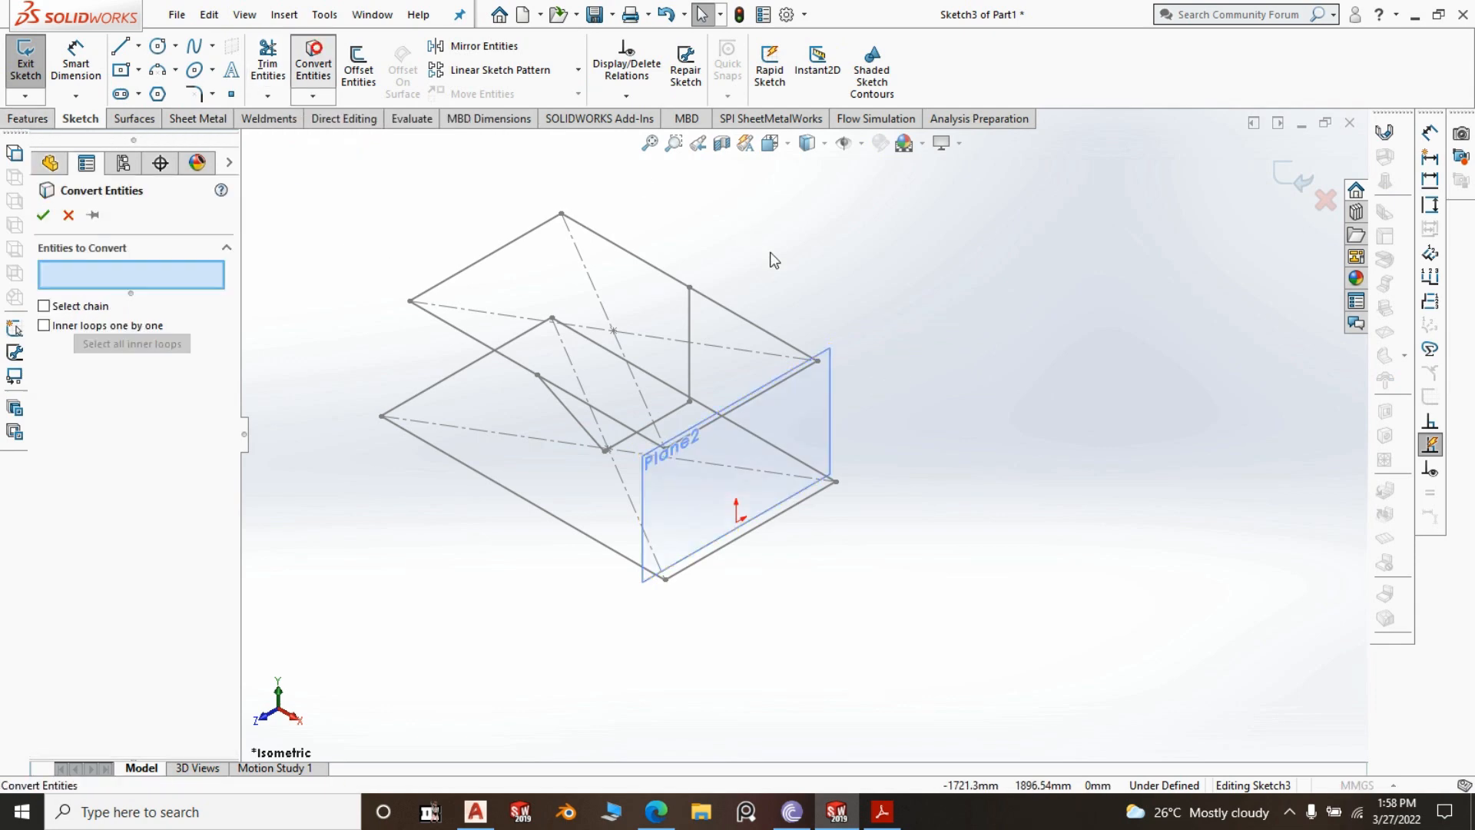
click(690, 338)
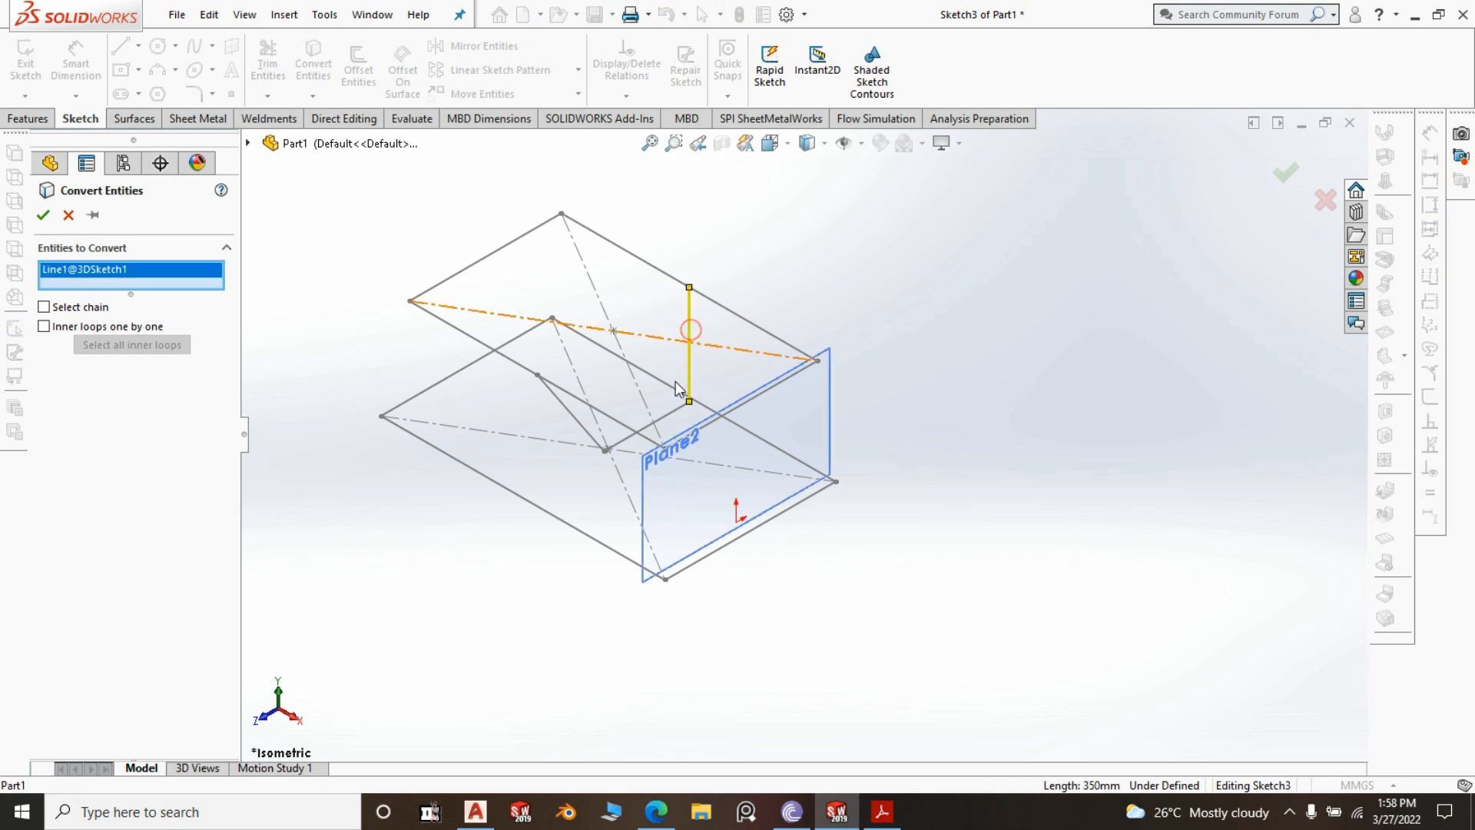
click(674, 419)
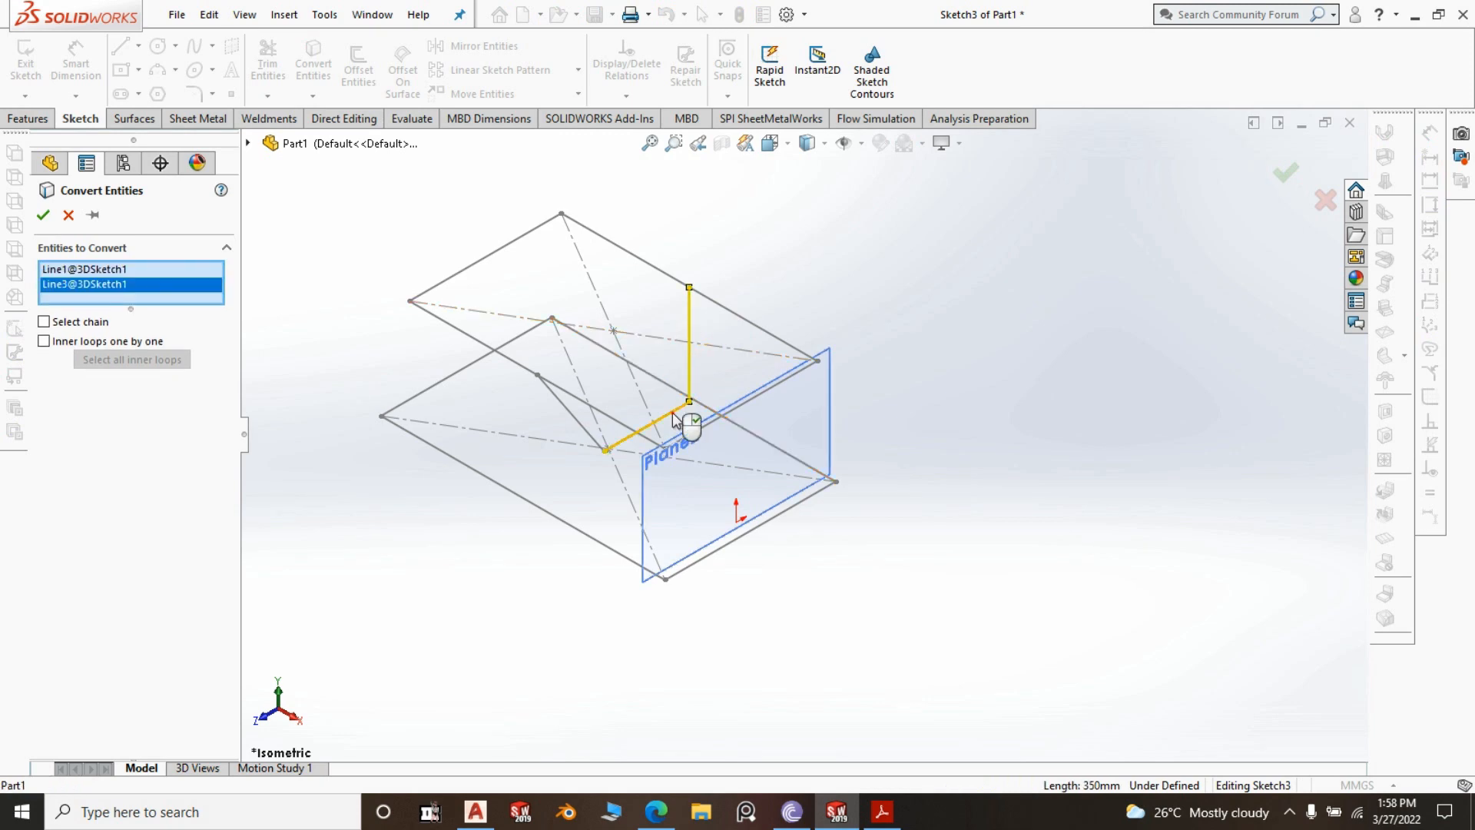
click(581, 425)
right_click(582, 431)
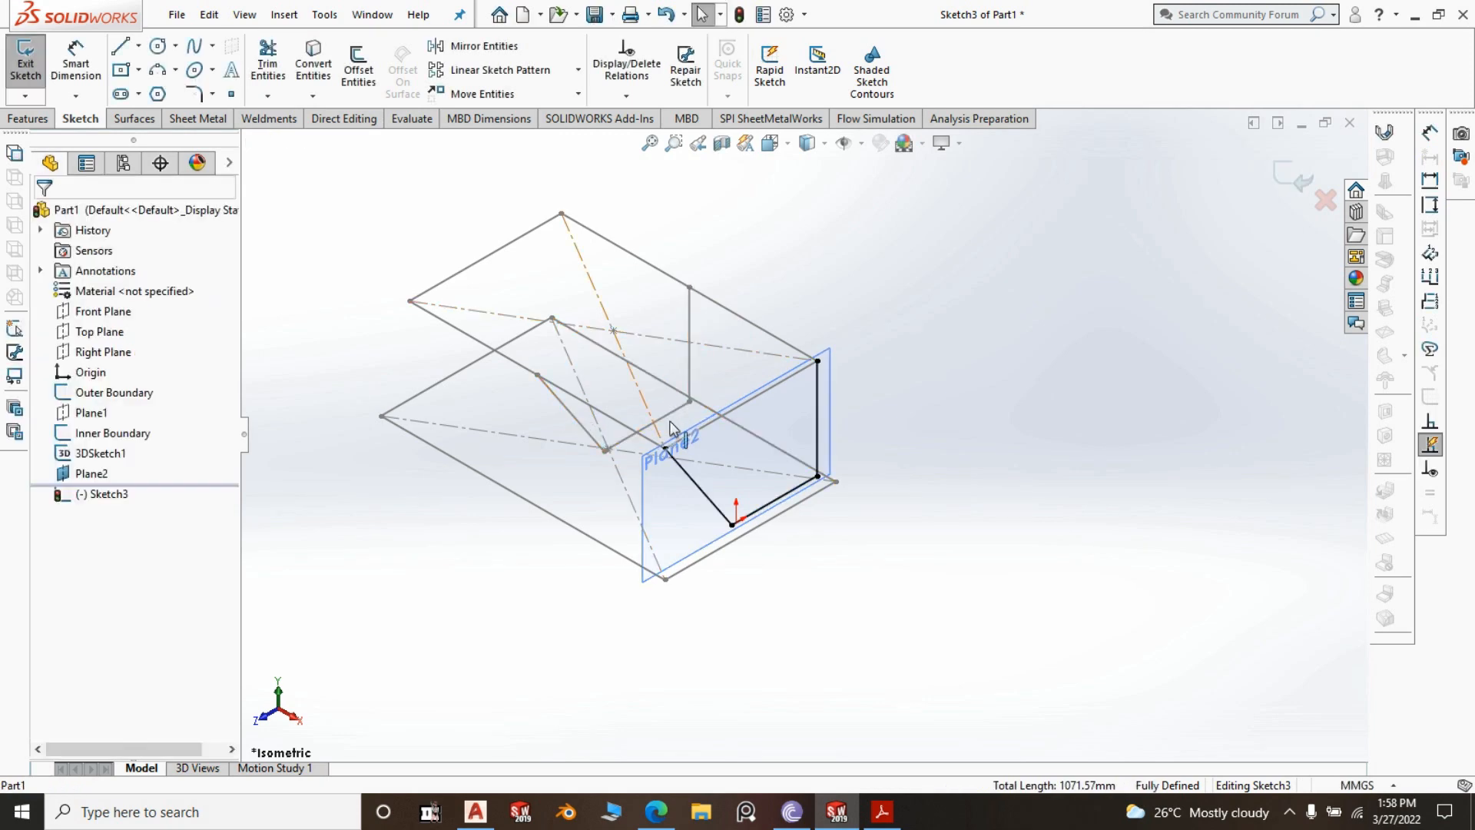
scroll(905, 405, down, 2)
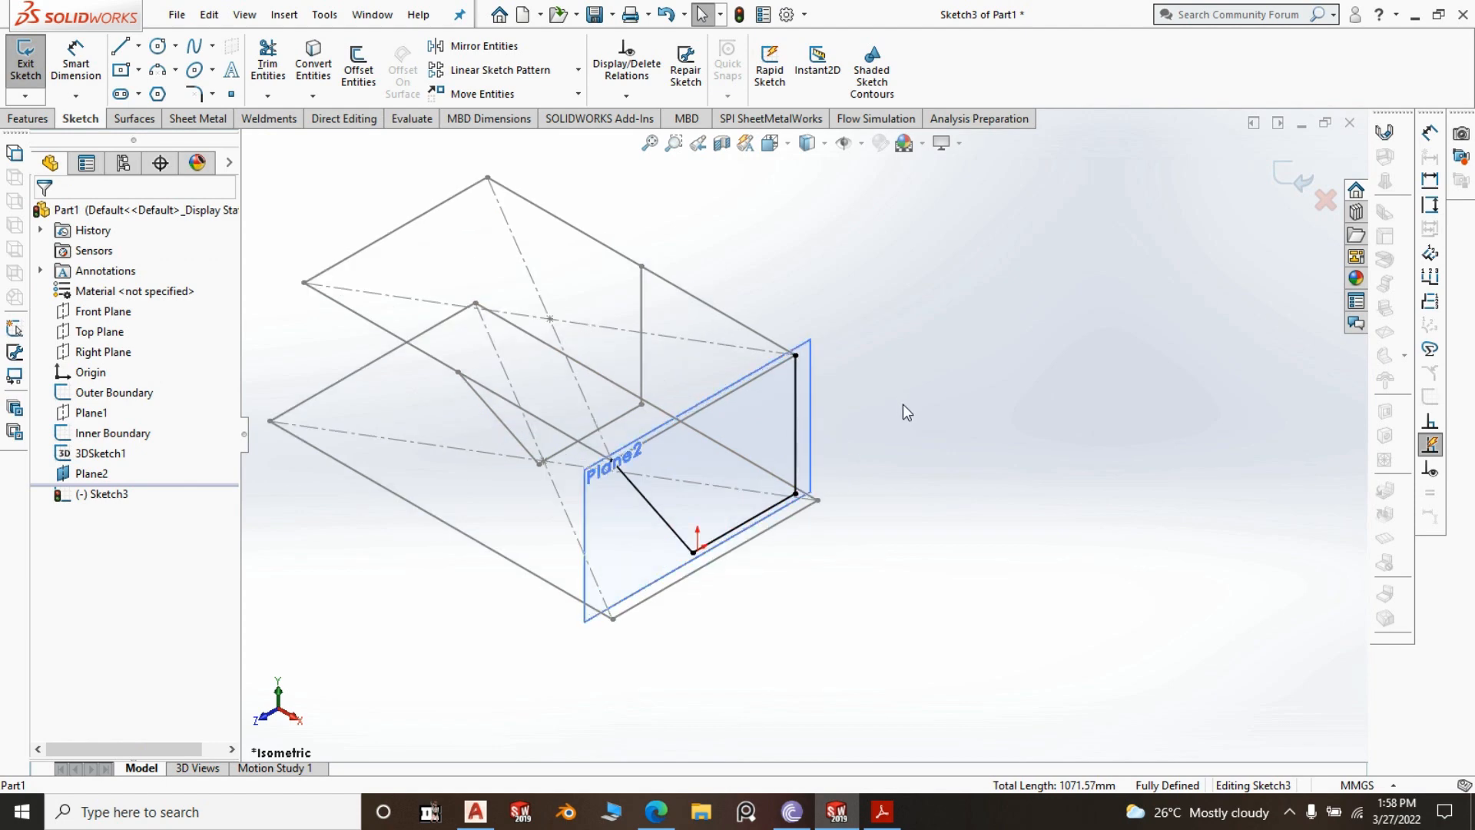
Create a 1.5 mm thick base flange from the open profile, reversed and extended up to the inner rectangle's corner vertex at the opposite end
click(202, 119)
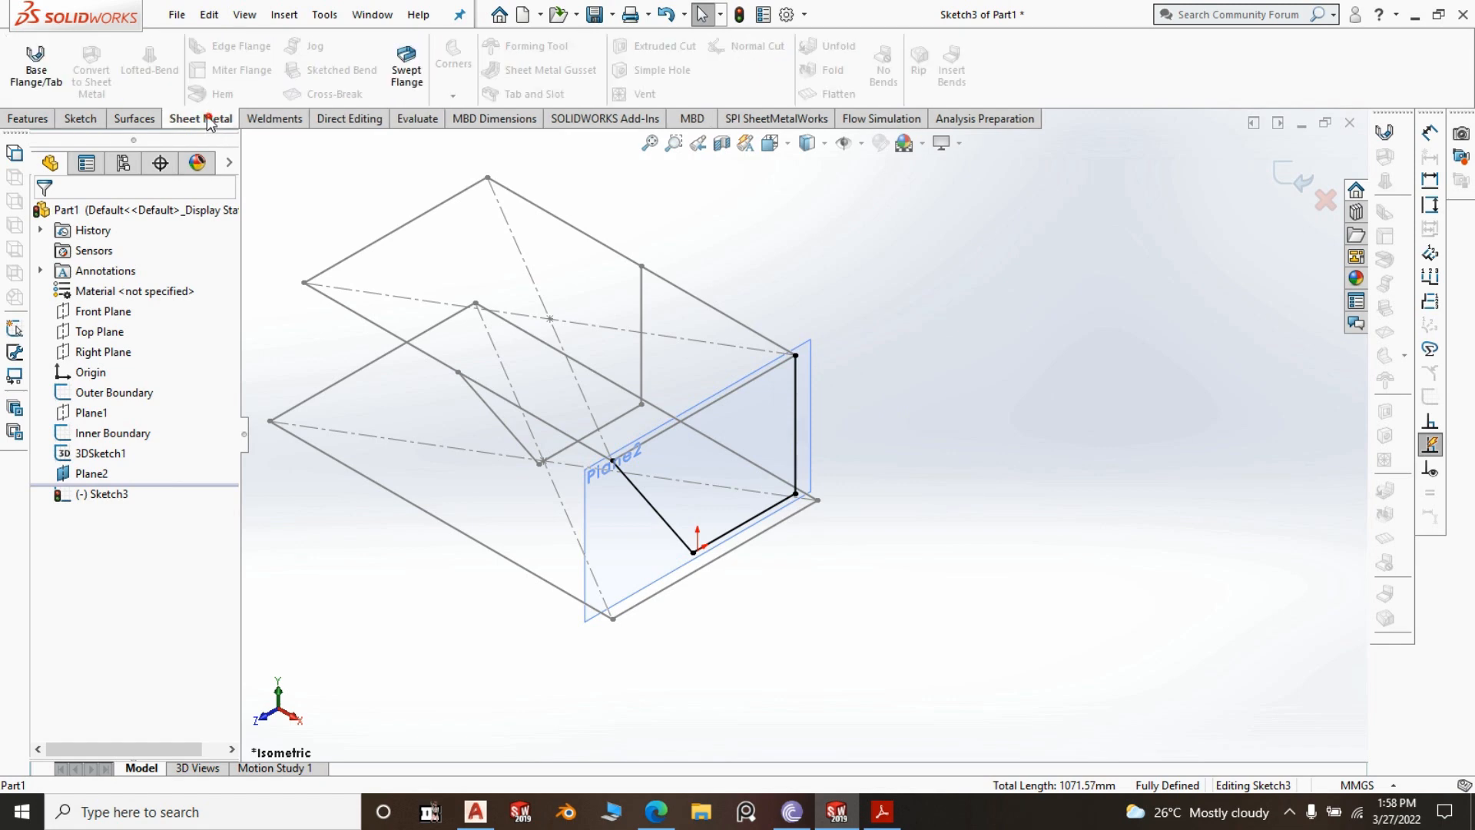
click(37, 69)
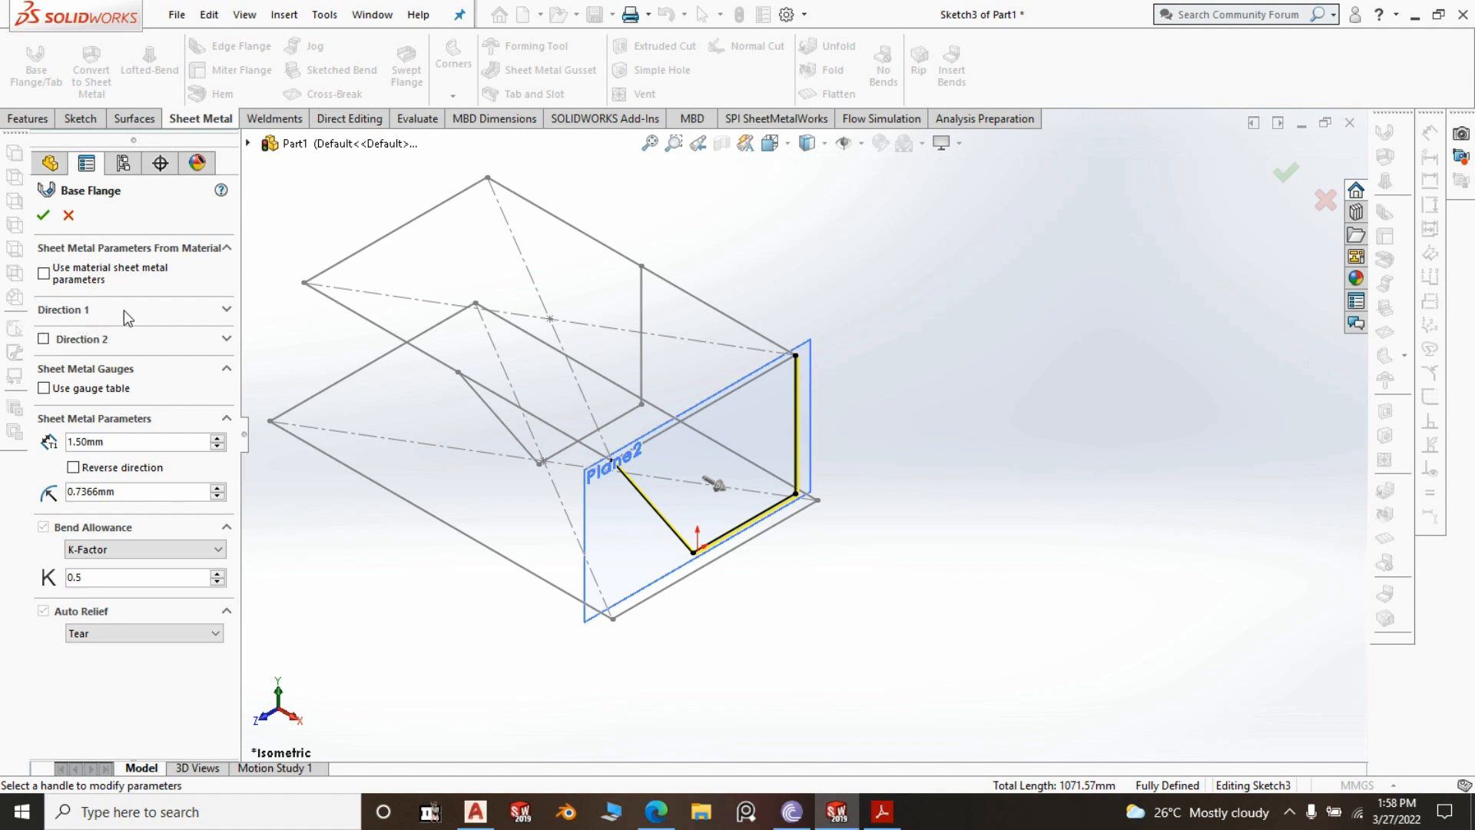
click(223, 310)
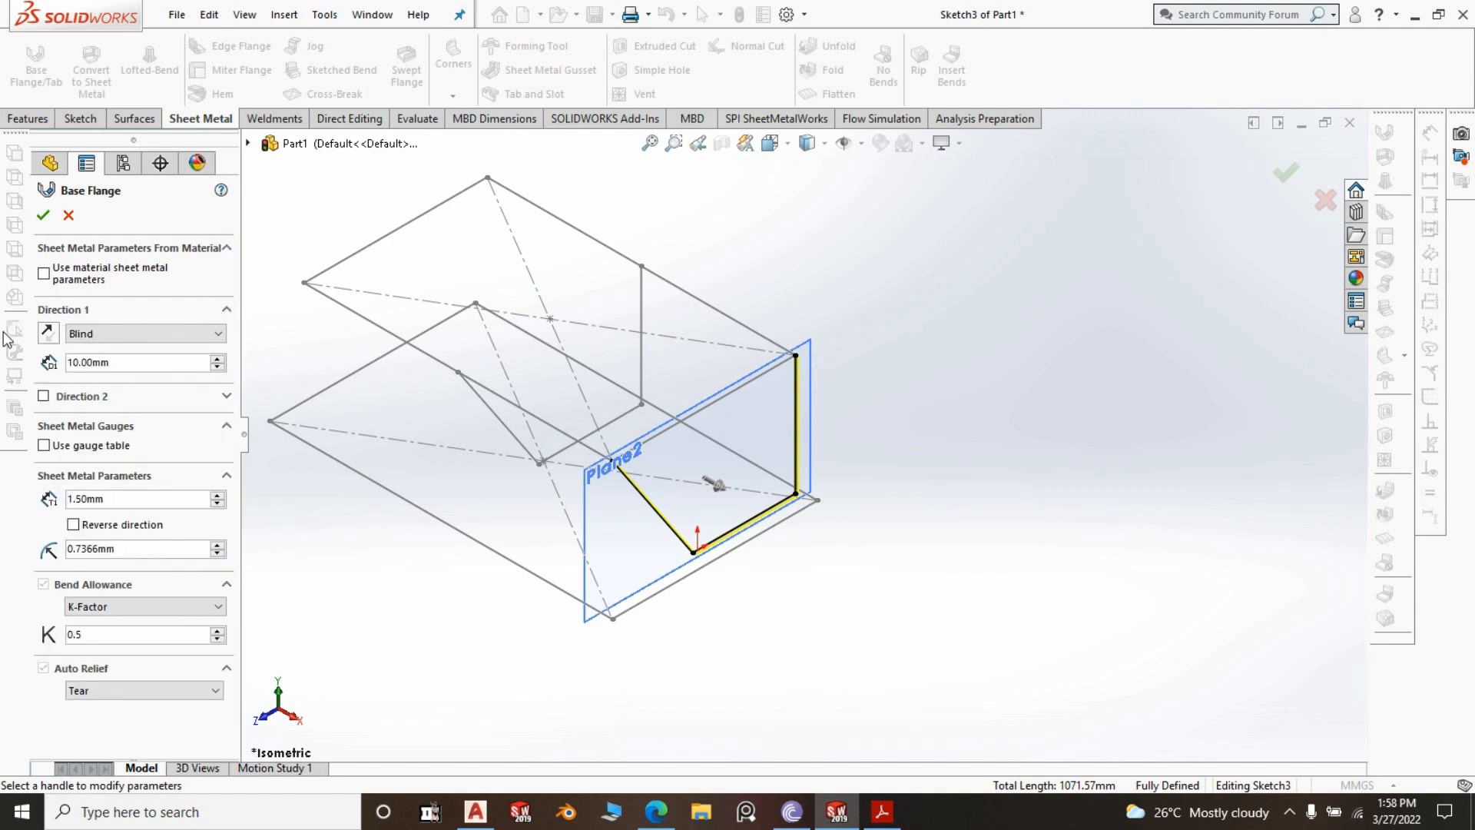
click(51, 339)
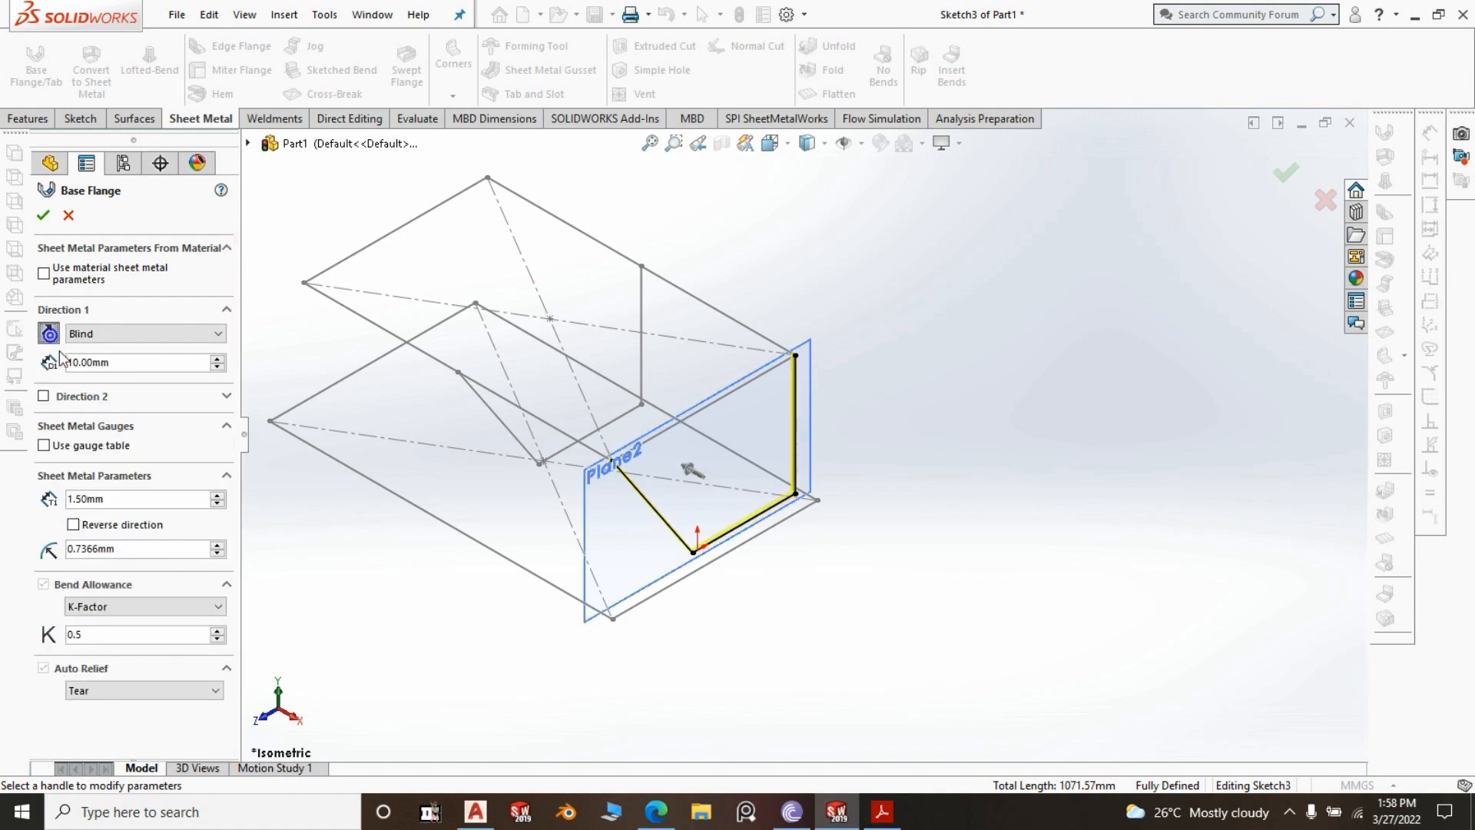
click(219, 336)
click(103, 362)
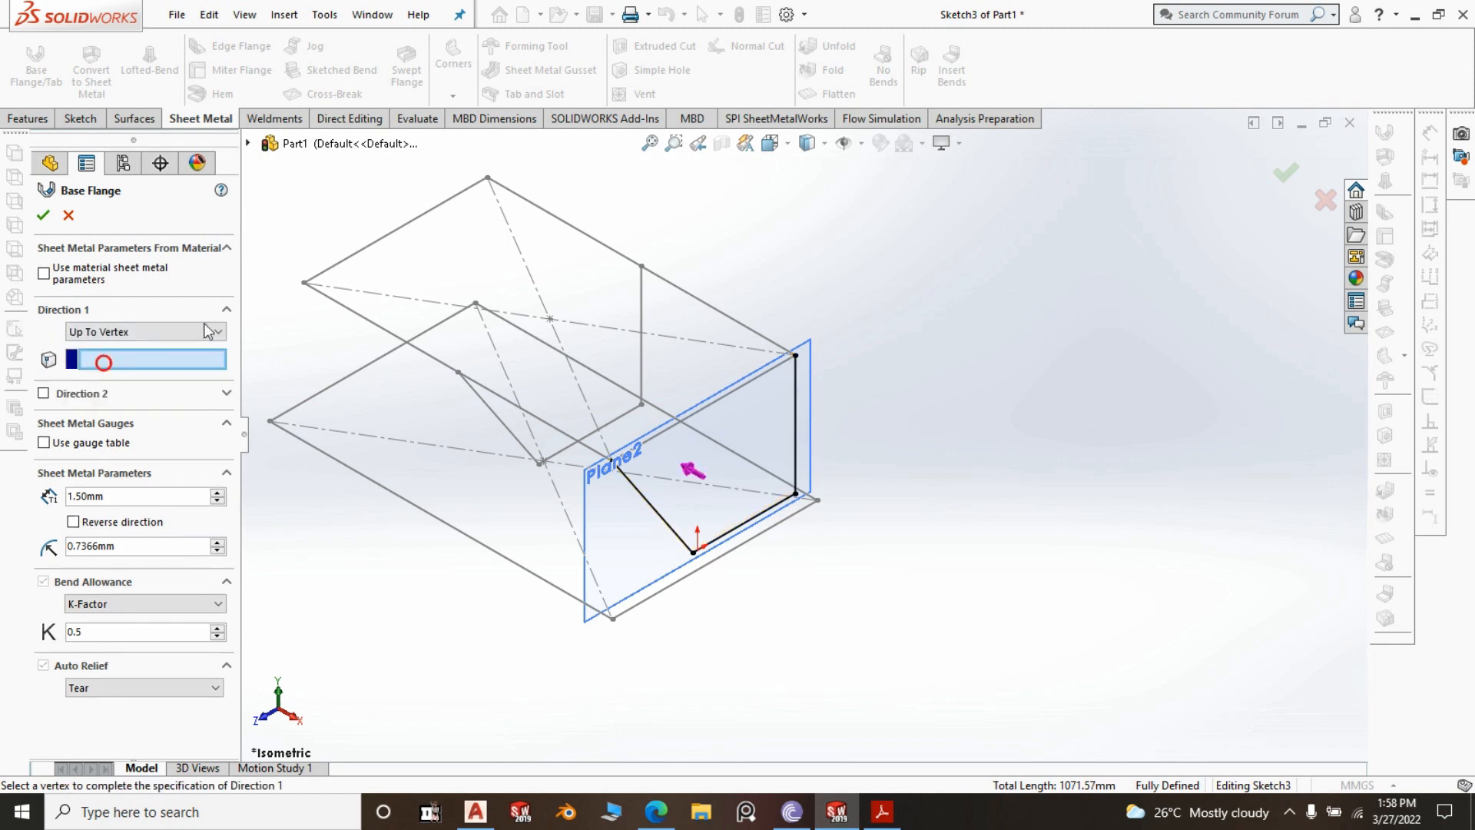
click(303, 283)
right_click(304, 286)
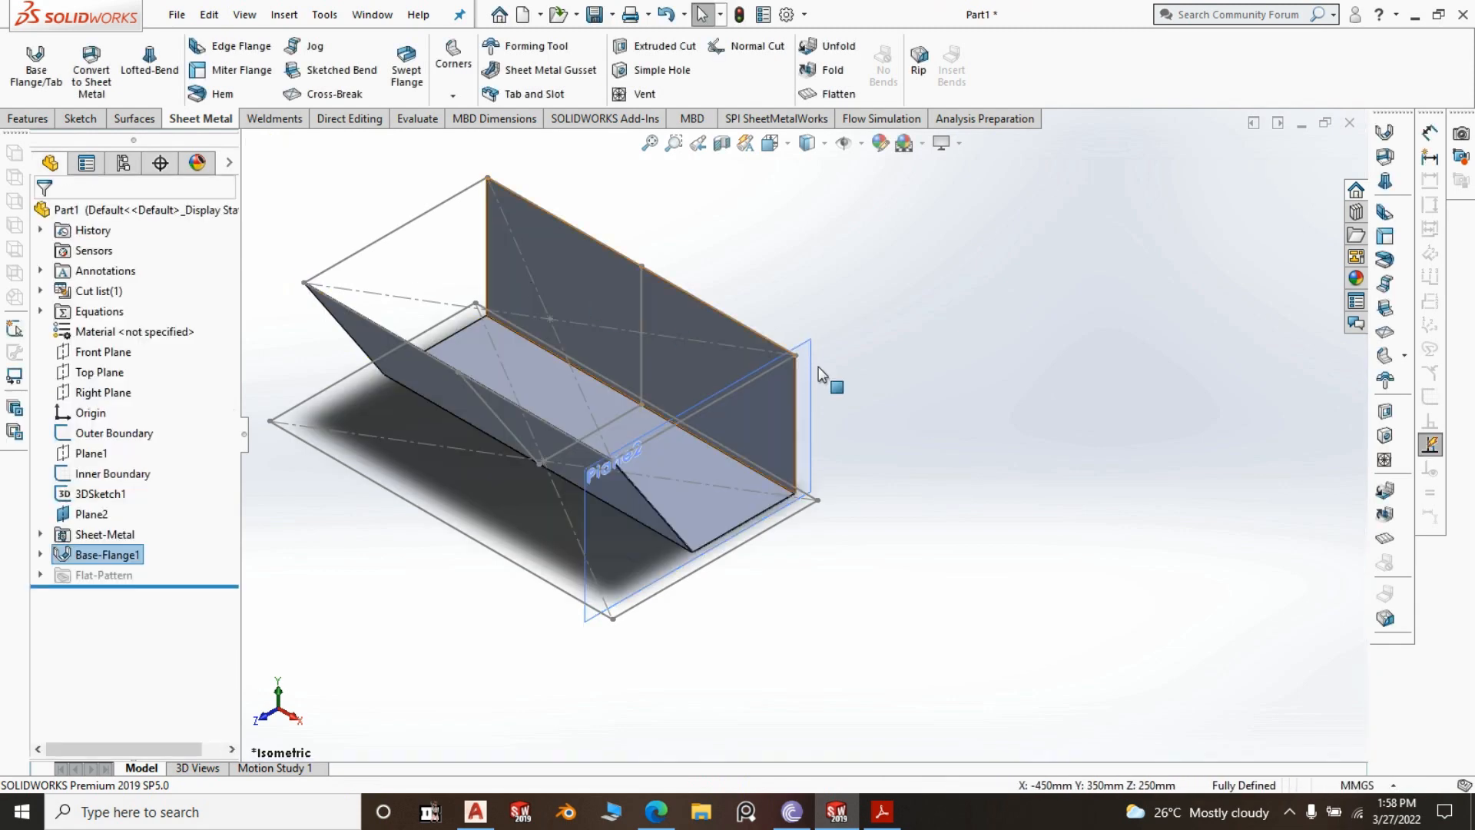
scroll(590, 426, down, 1)
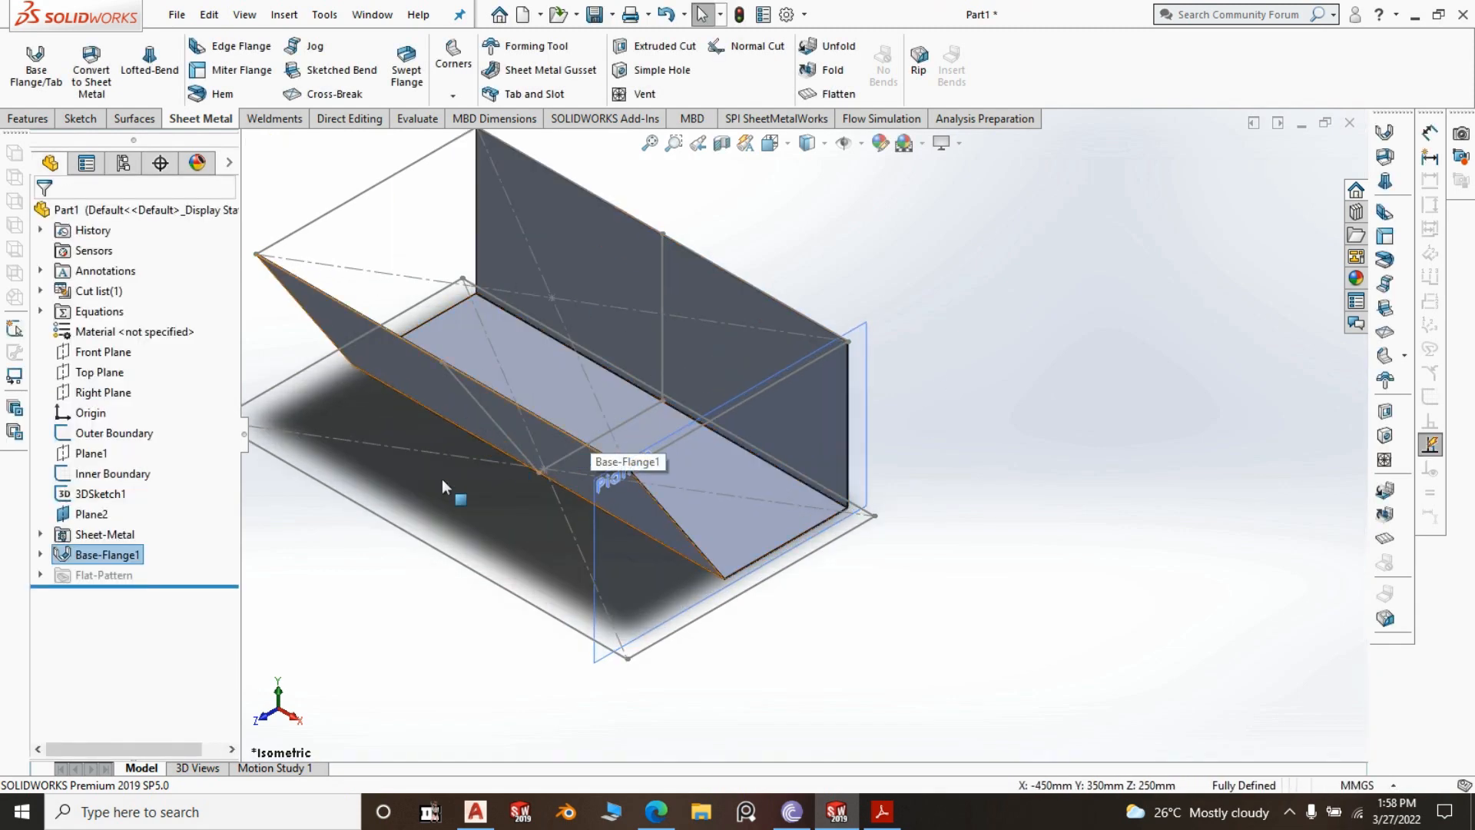
click(386, 574)
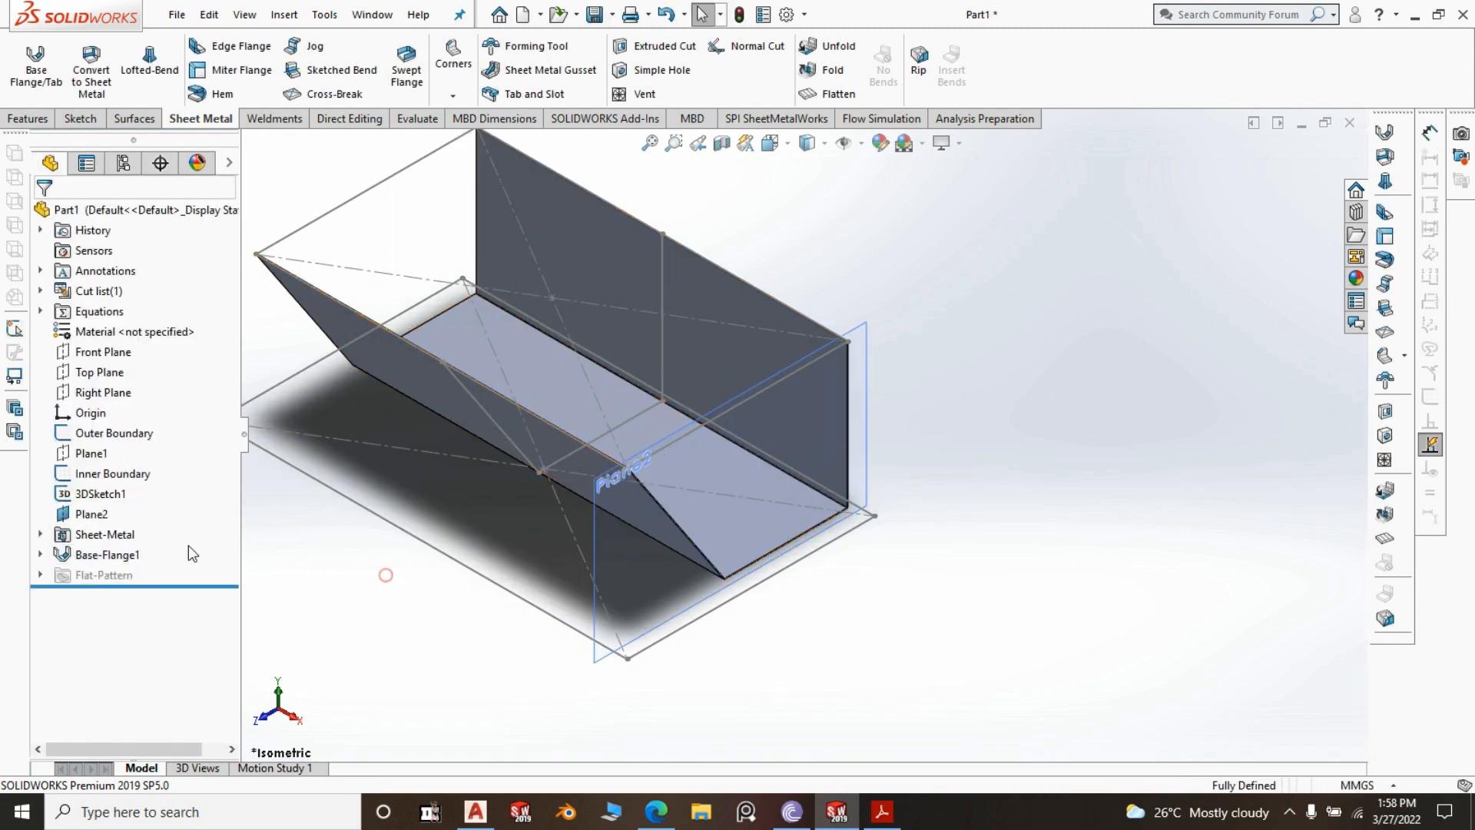
Reopen the base flange's definition, review its end condition, thickness and bend radius, and close it
click(134, 554)
click(144, 503)
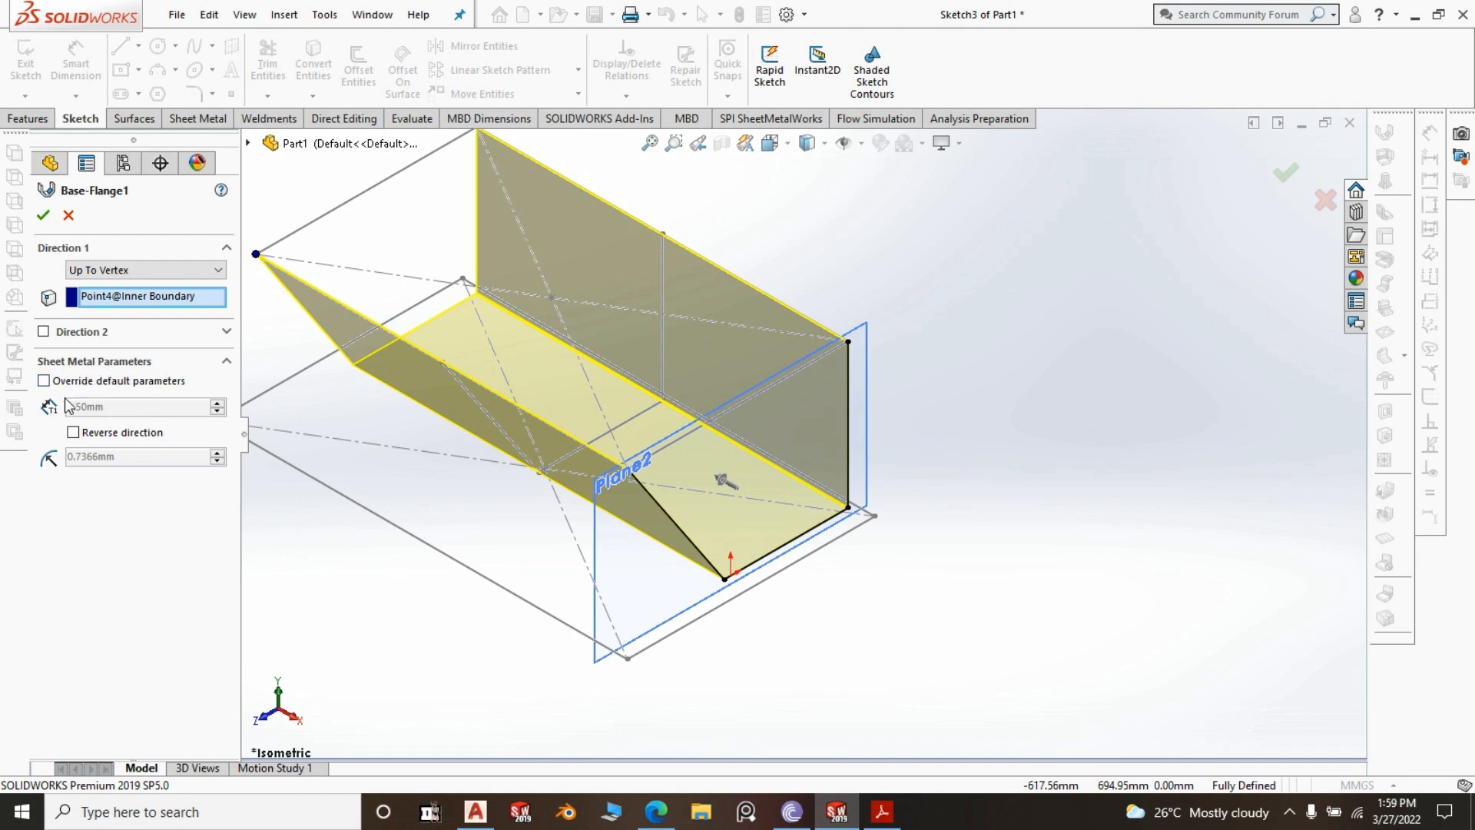
click(111, 409)
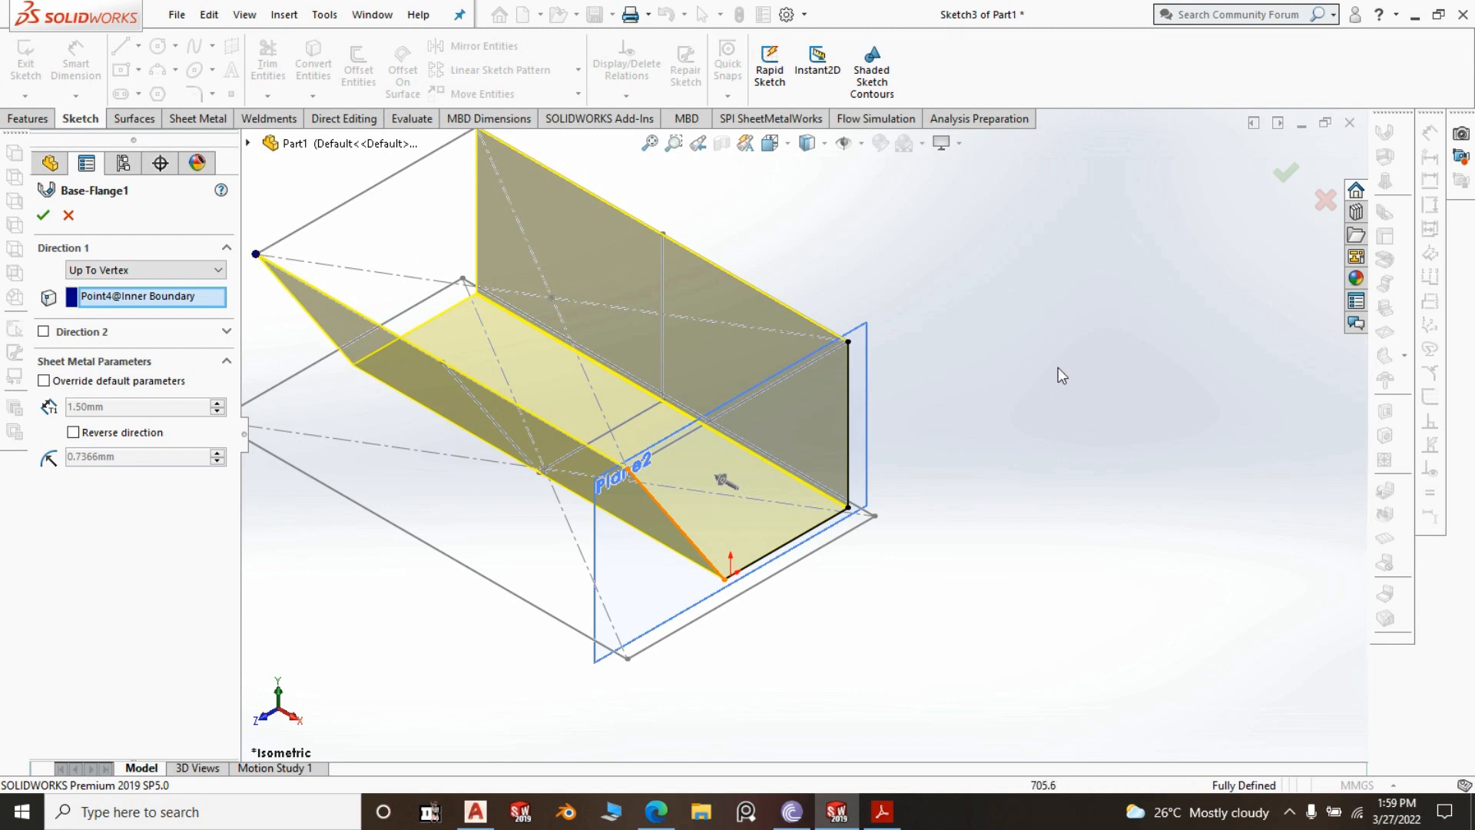
click(1290, 178)
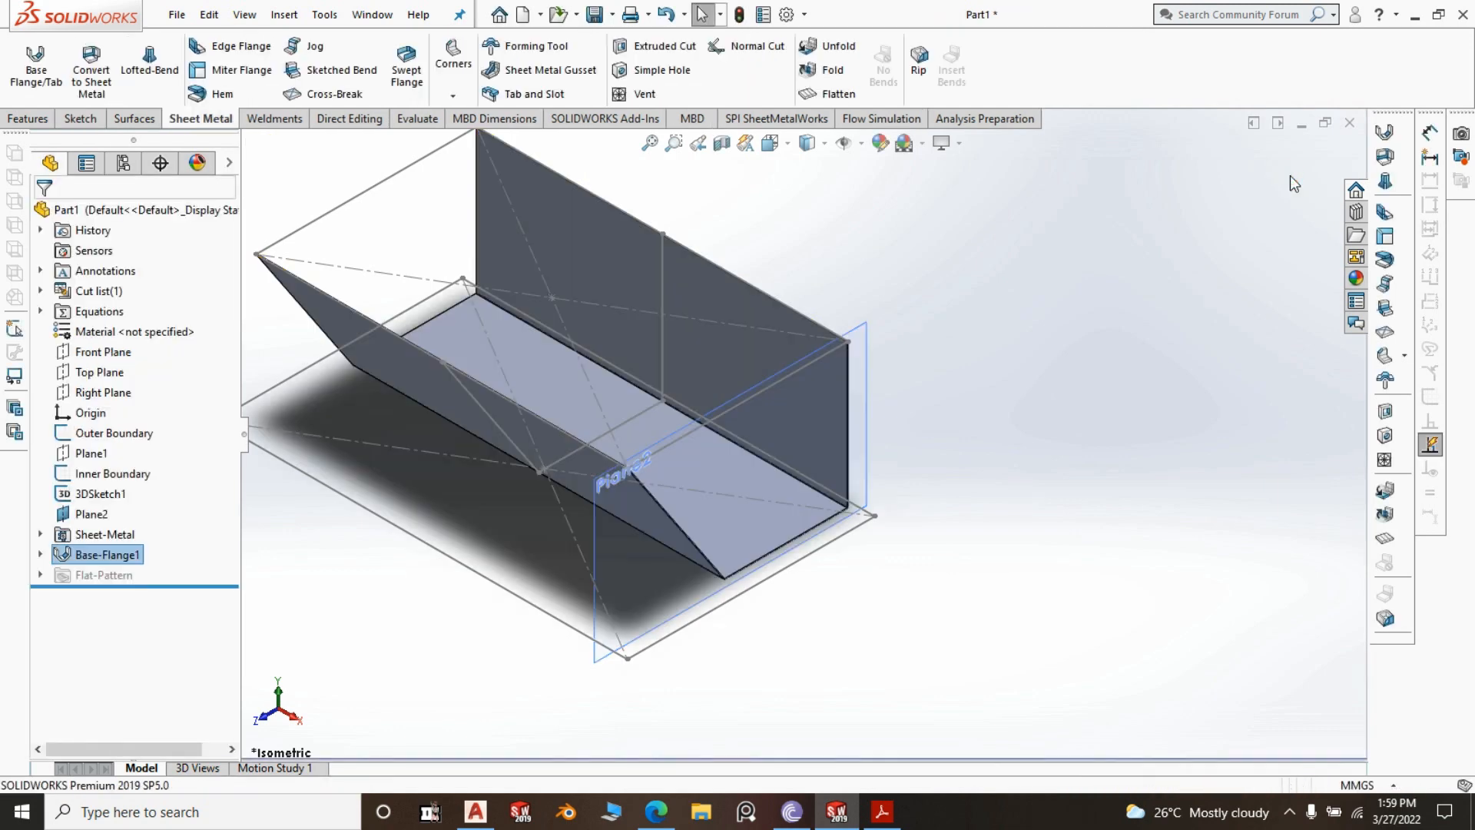
Hide the end plane Plane2, the Inner Boundary sketch and the 3D profile sketch
key(f)
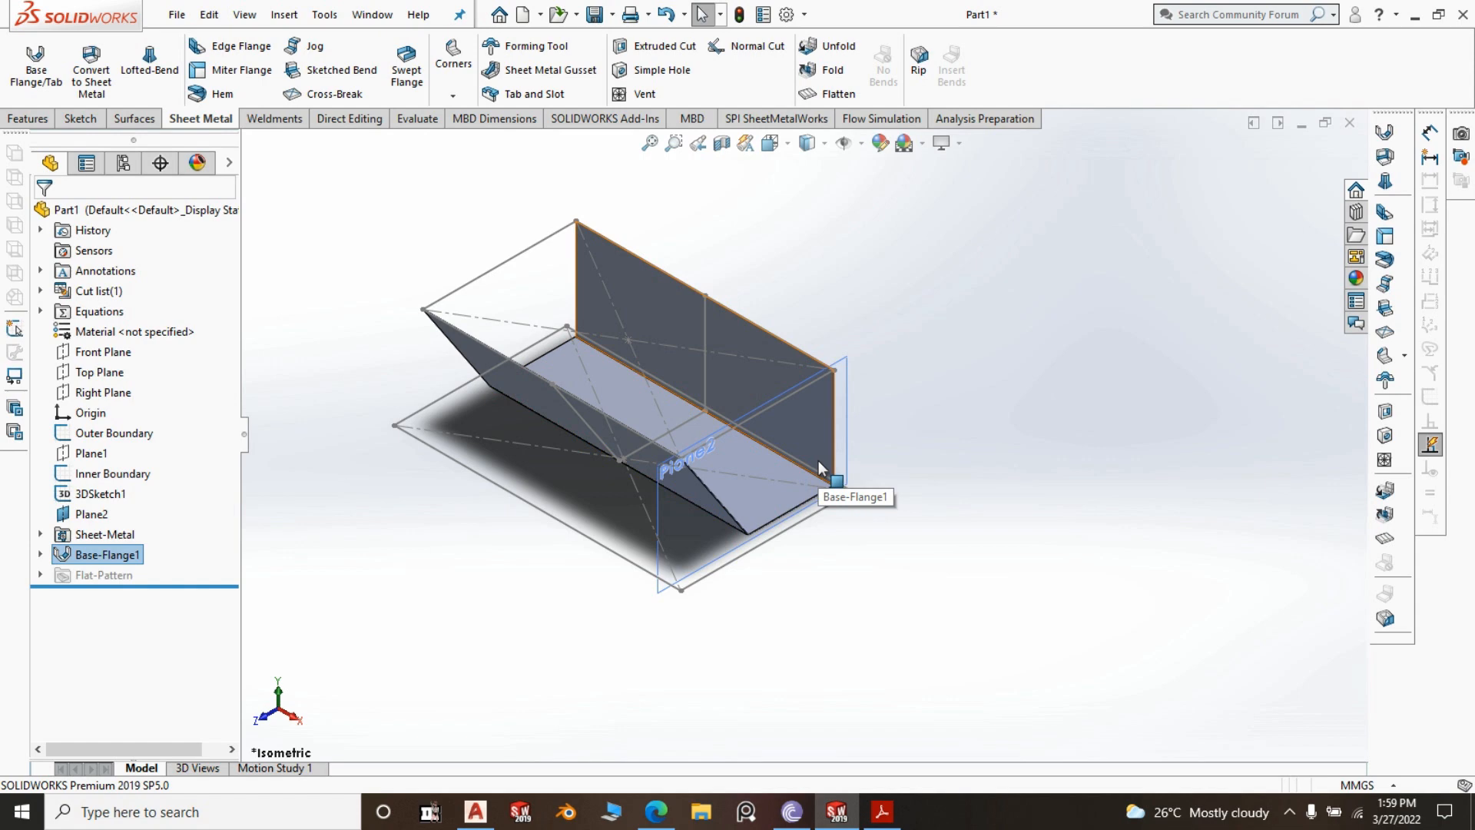
click(661, 574)
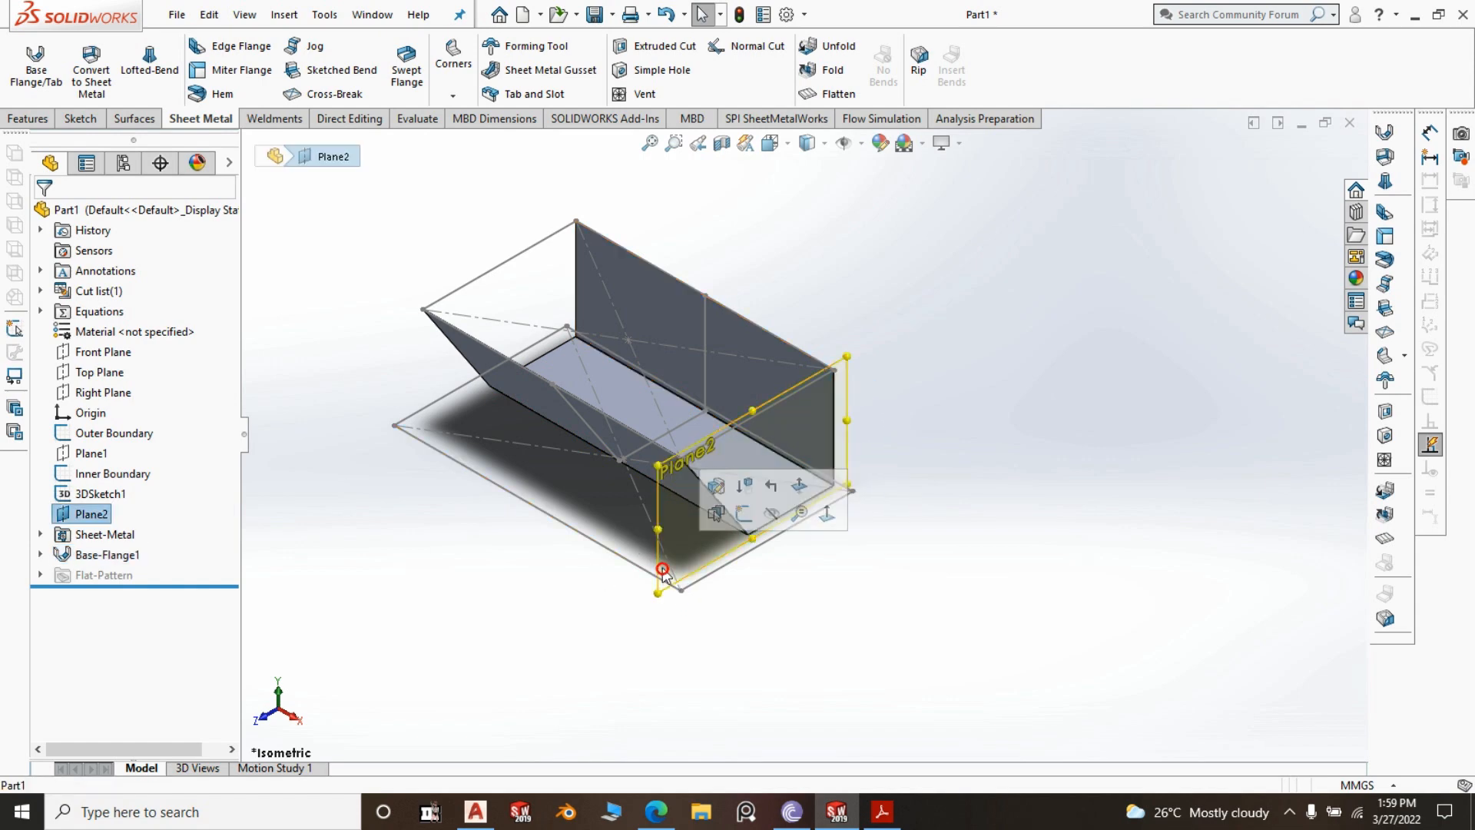
click(772, 514)
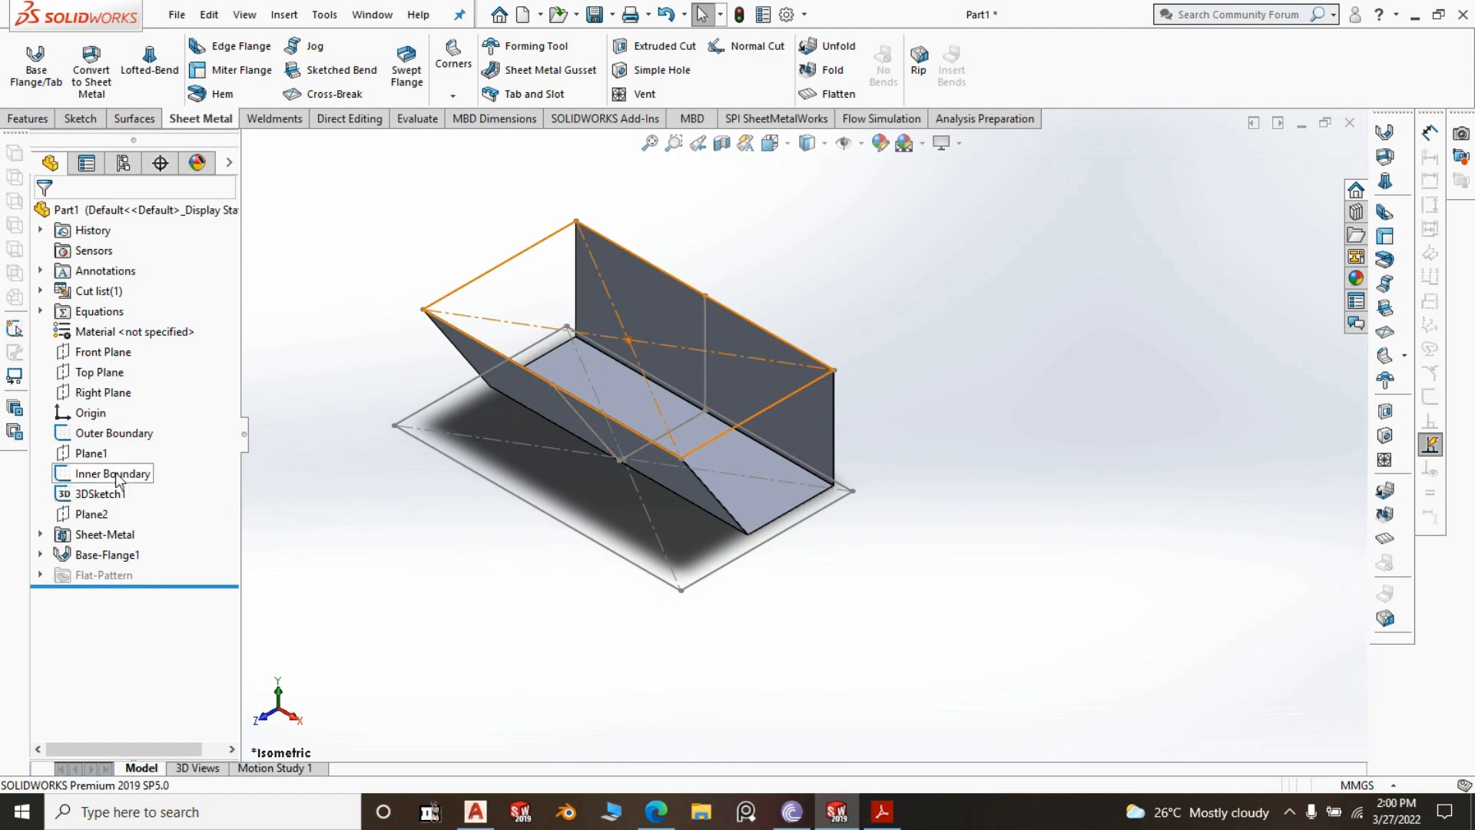
click(115, 473)
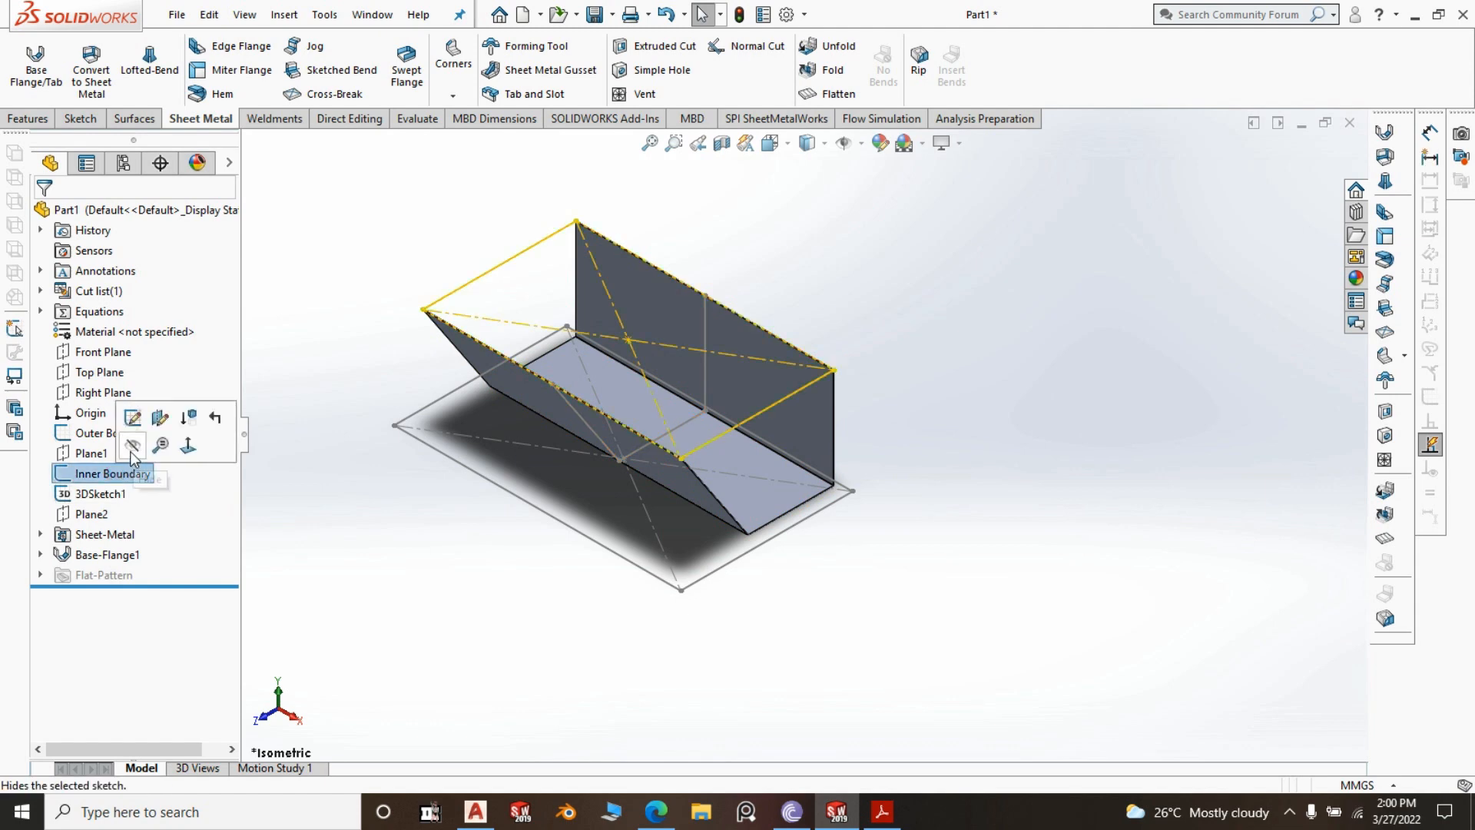
click(131, 450)
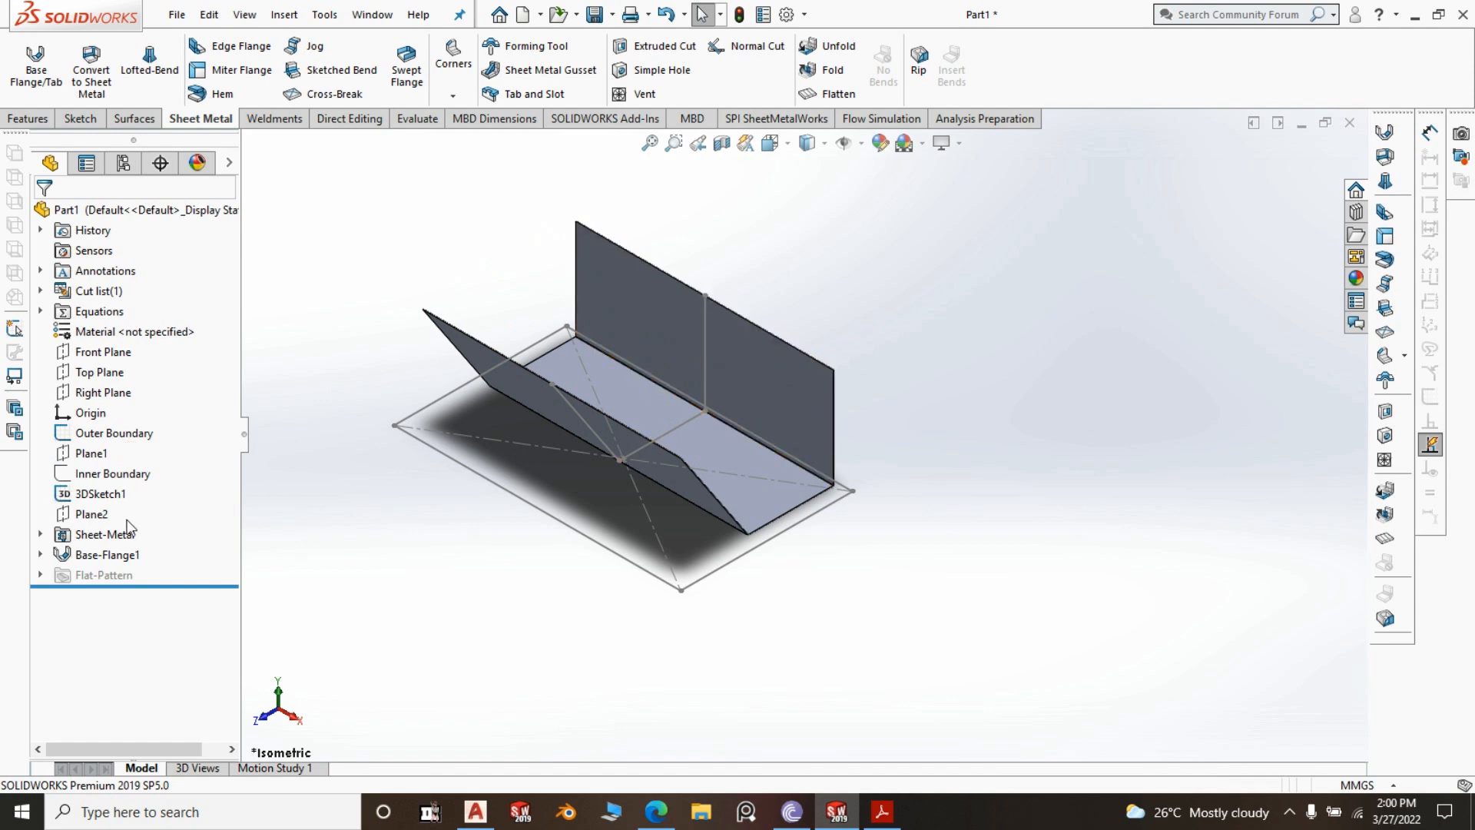
click(92, 494)
click(108, 467)
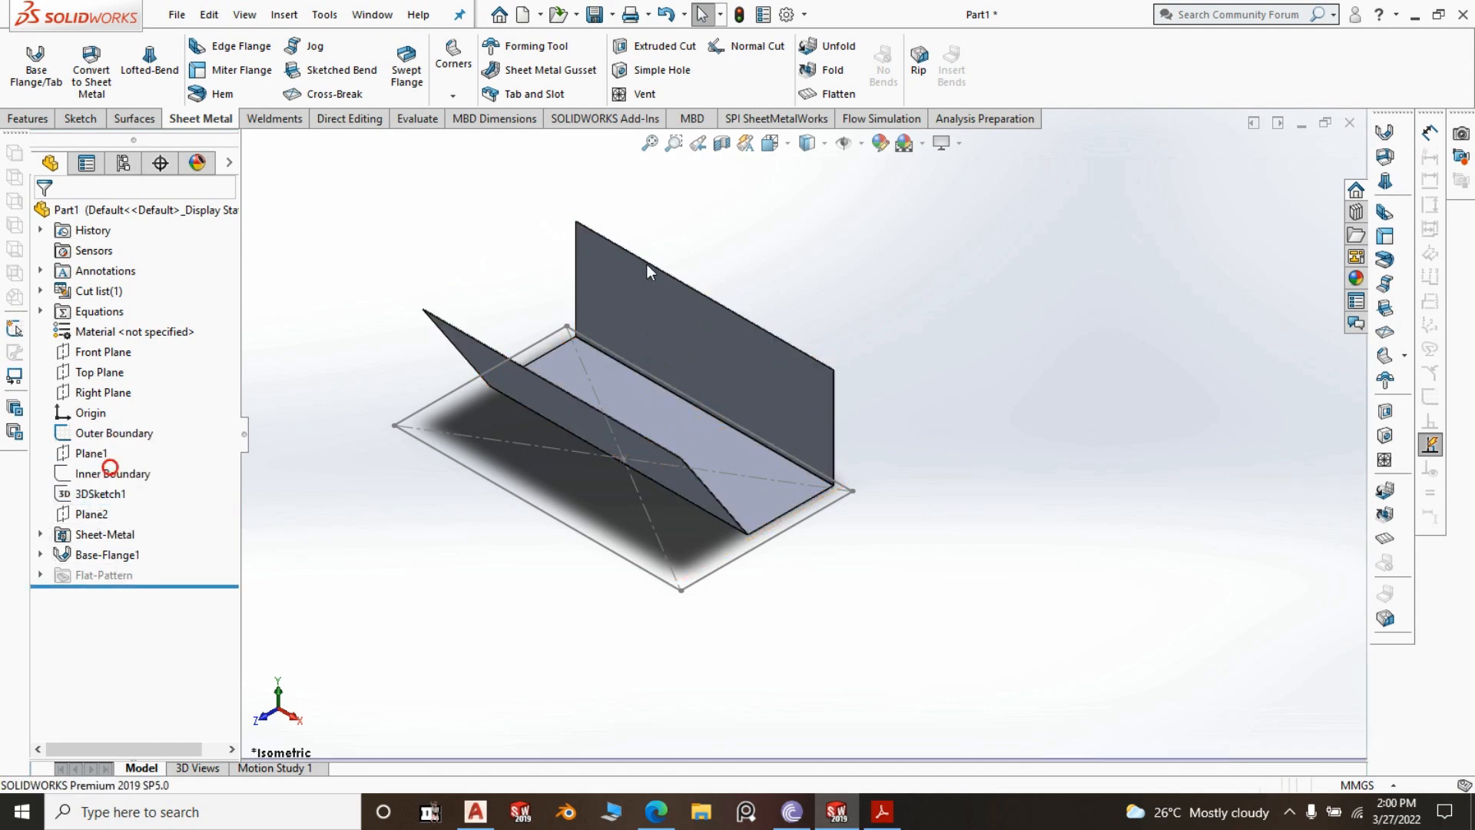
scroll(766, 294, up, 1)
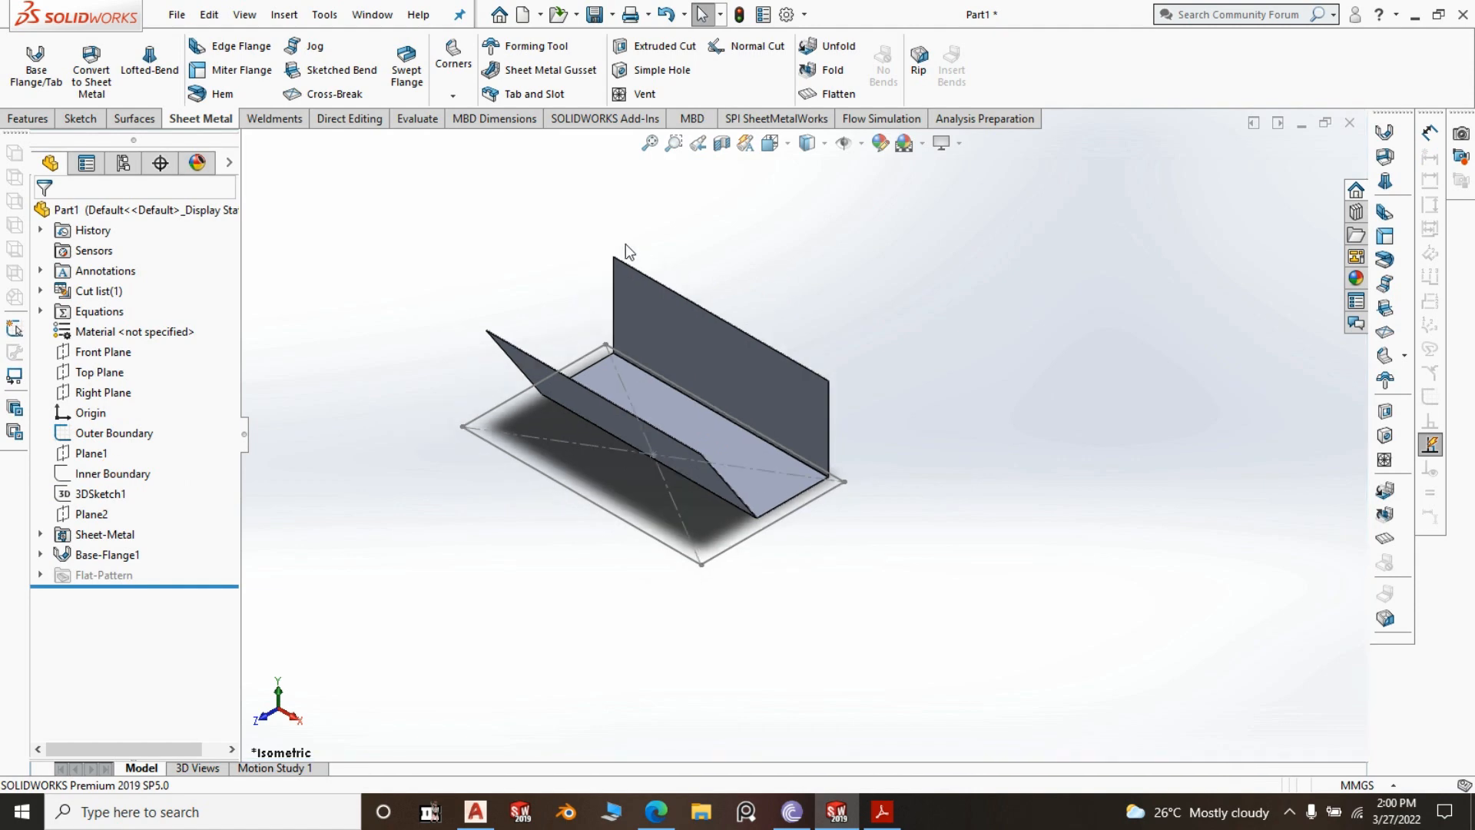
click(753, 241)
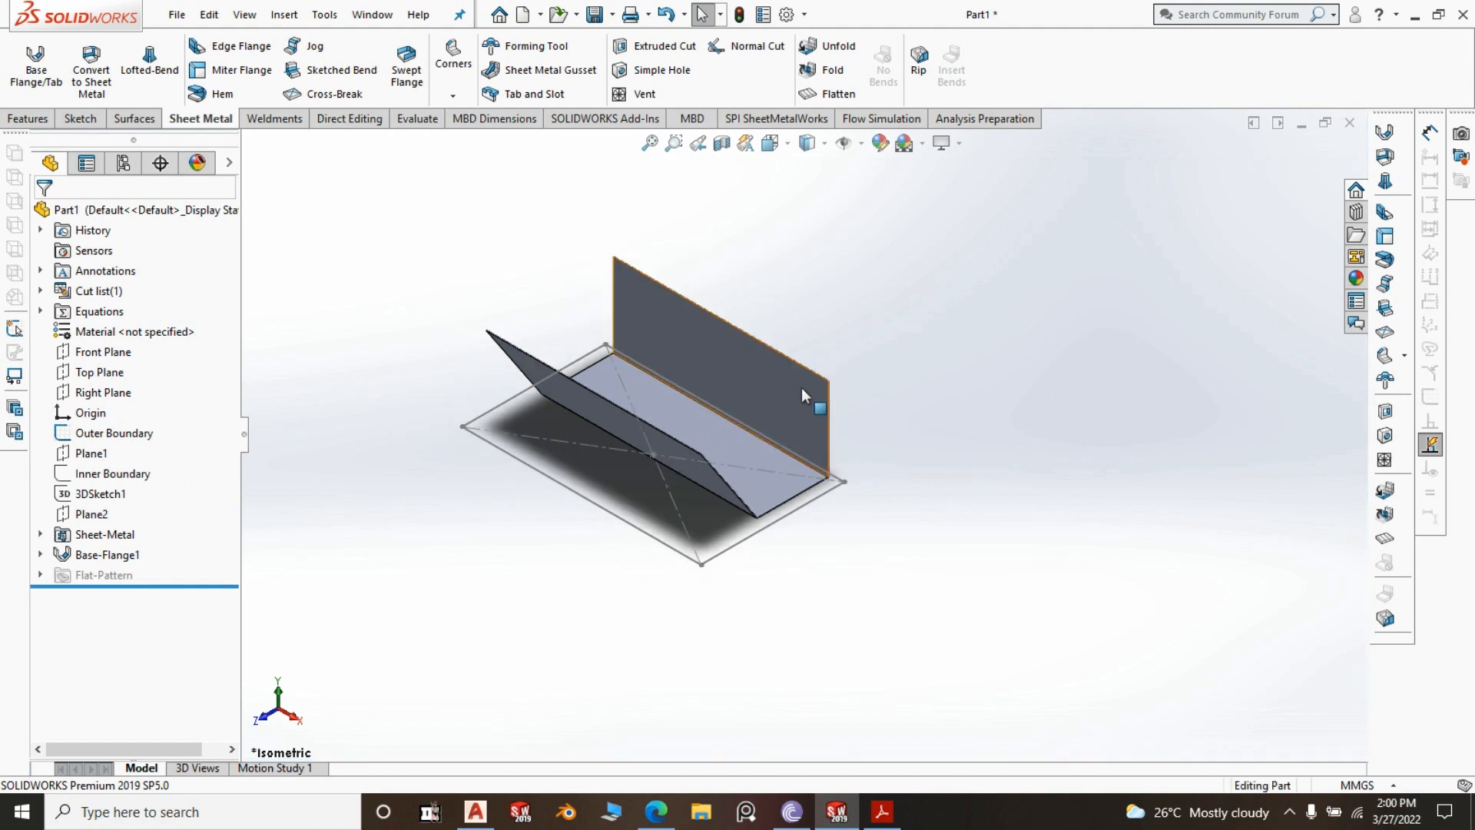
Check the rear upstand's dimensions in the drawing in Adobe Reader and return to the SOLIDWORKS part
click(881, 811)
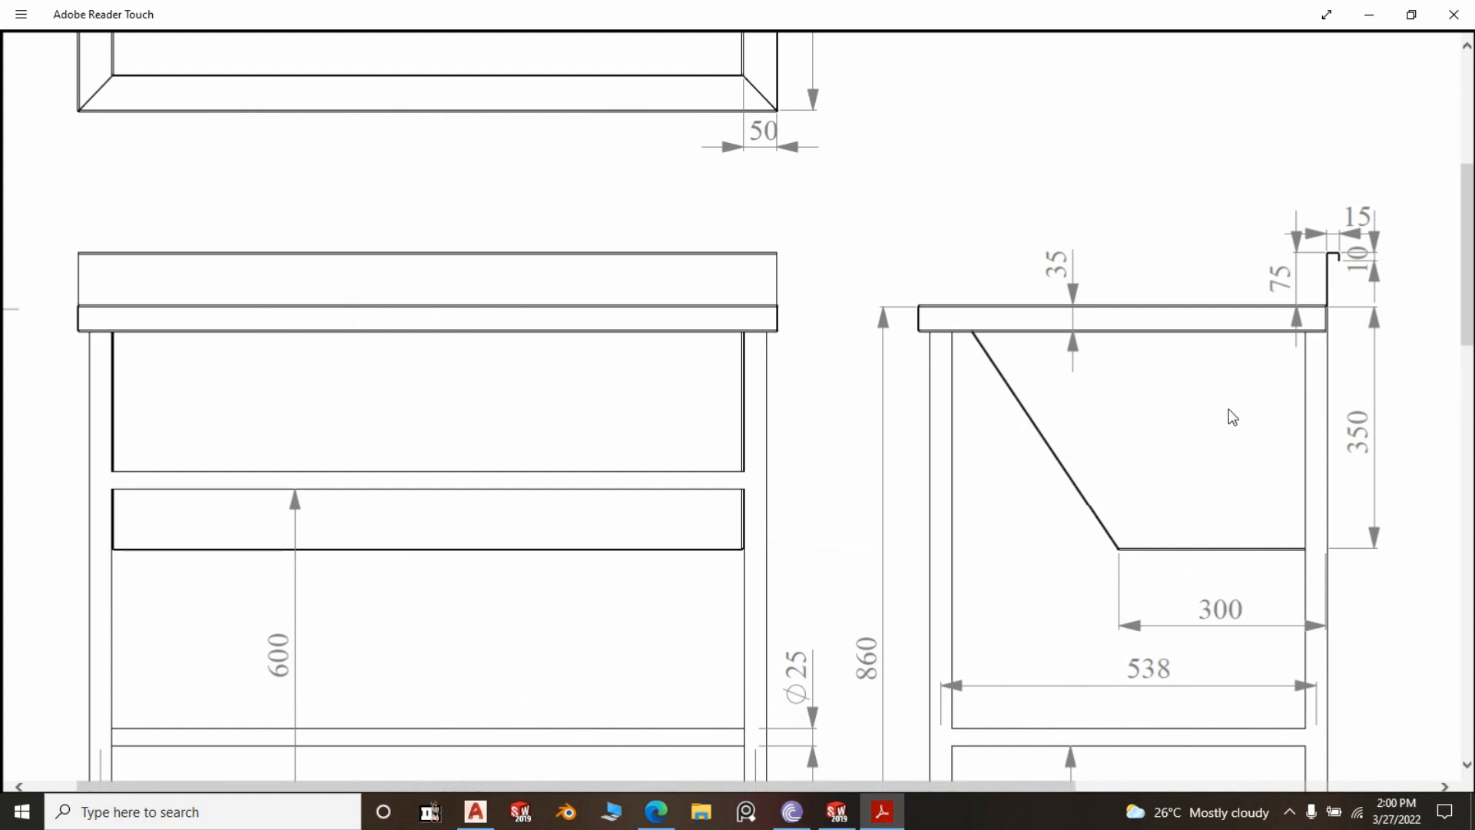
scroll(1229, 410, up, 5)
scroll(999, 359, down, 3)
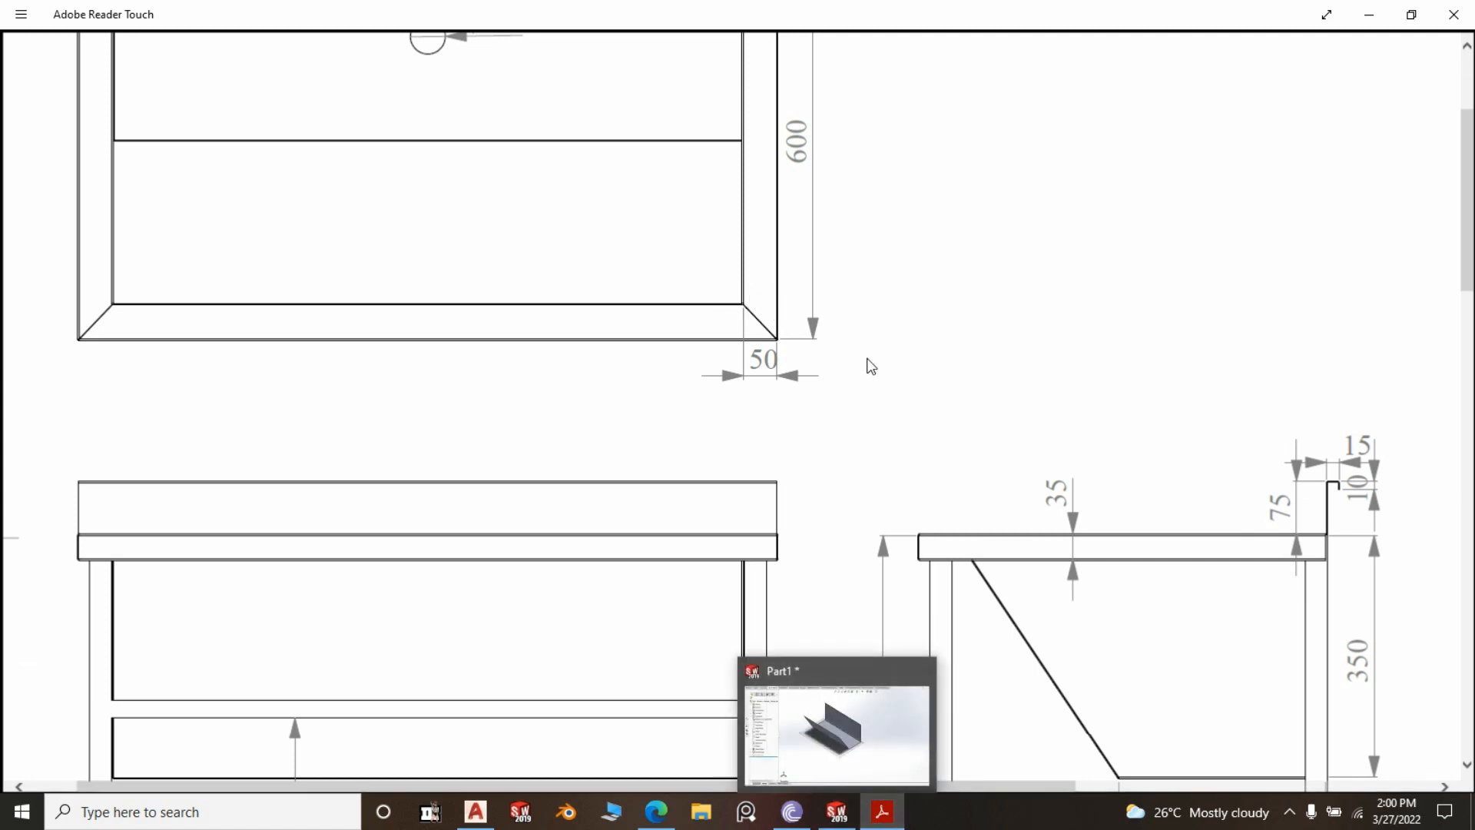
click(845, 817)
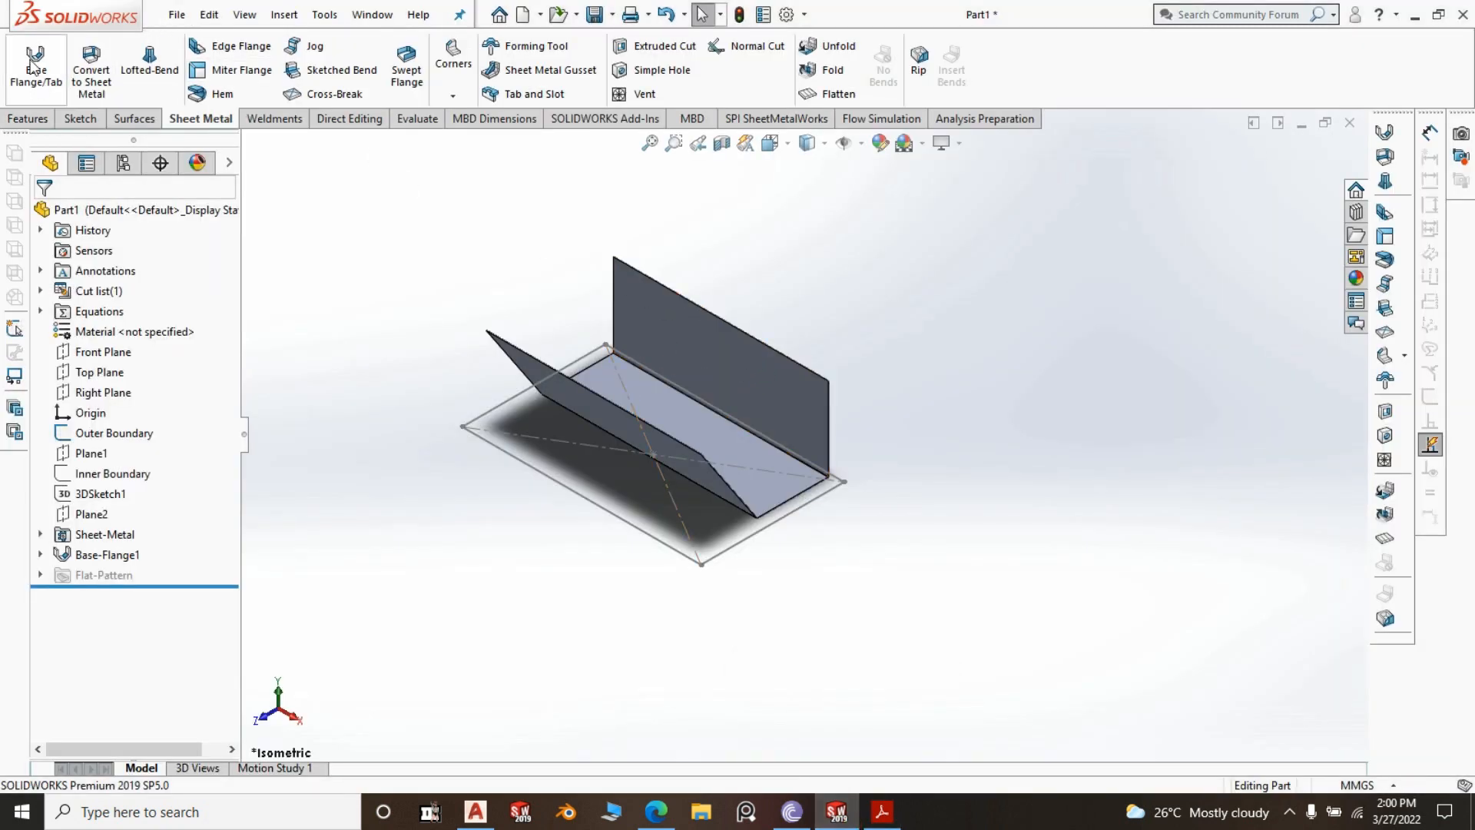
Start a Base Flange/Tab sketch on the rear wall's face and draw a center rectangle about 665 by 141 mm directly above the origin
click(31, 58)
click(759, 377)
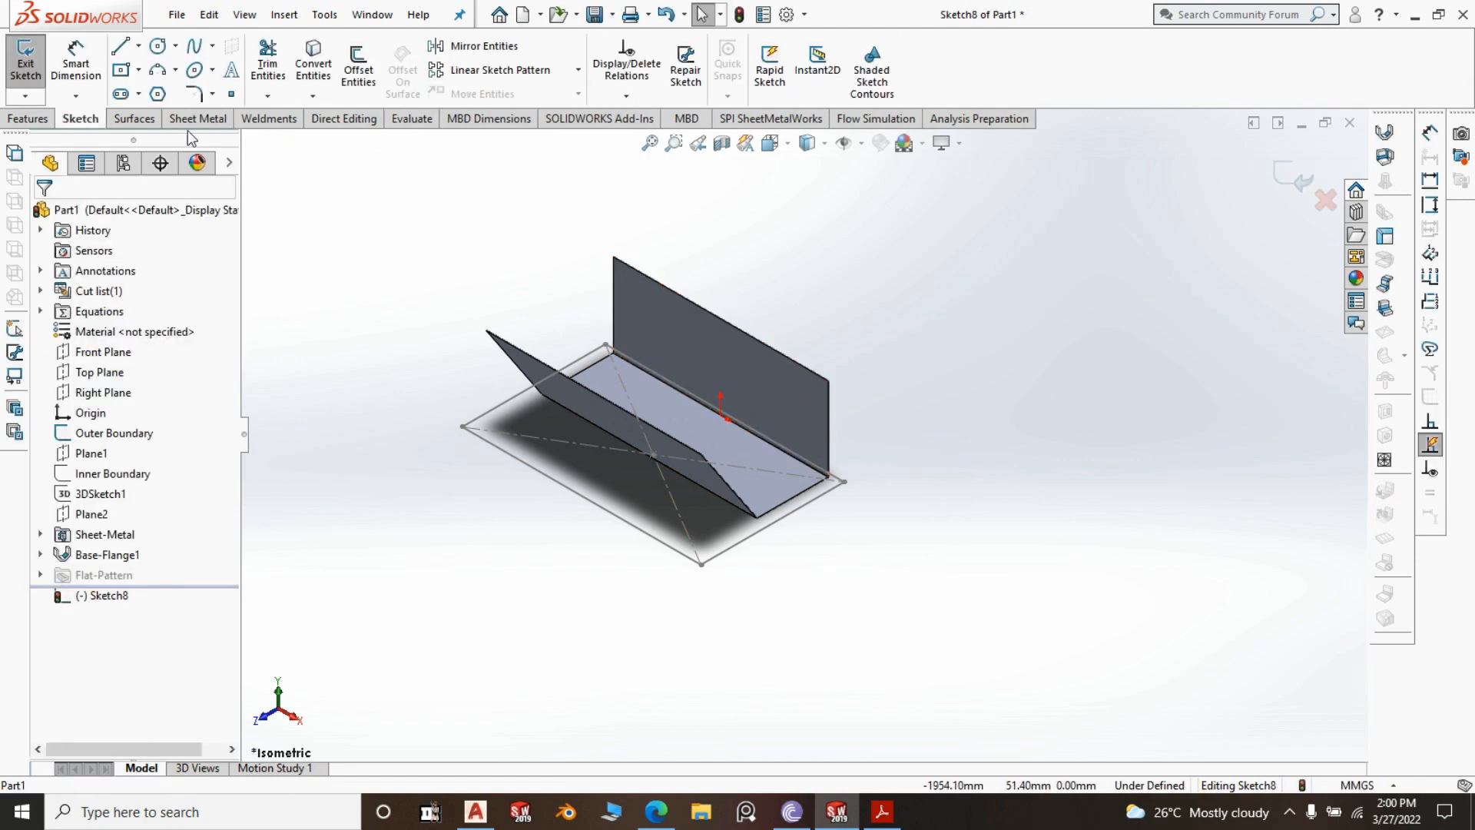
click(123, 72)
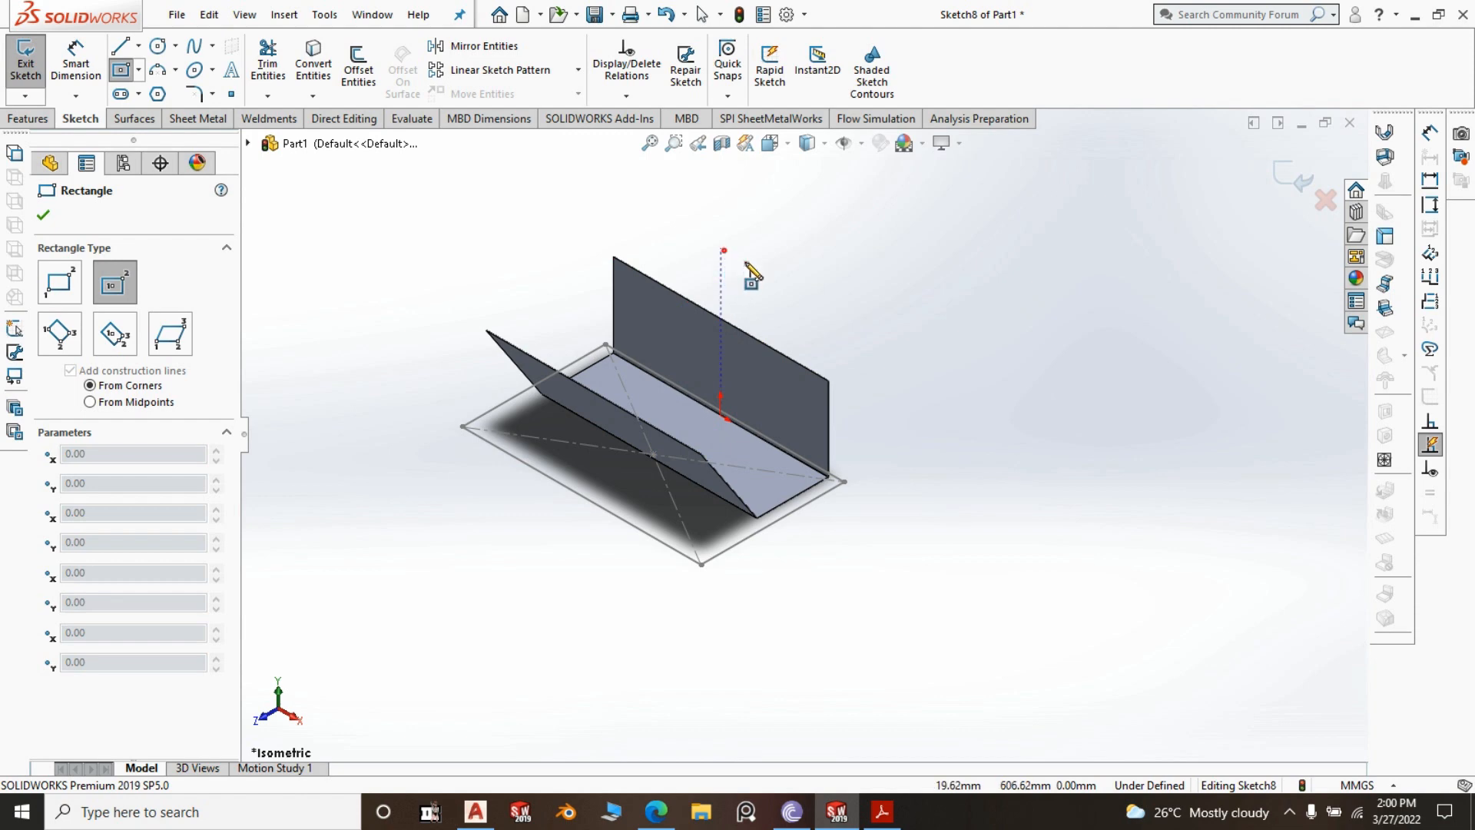
click(722, 249)
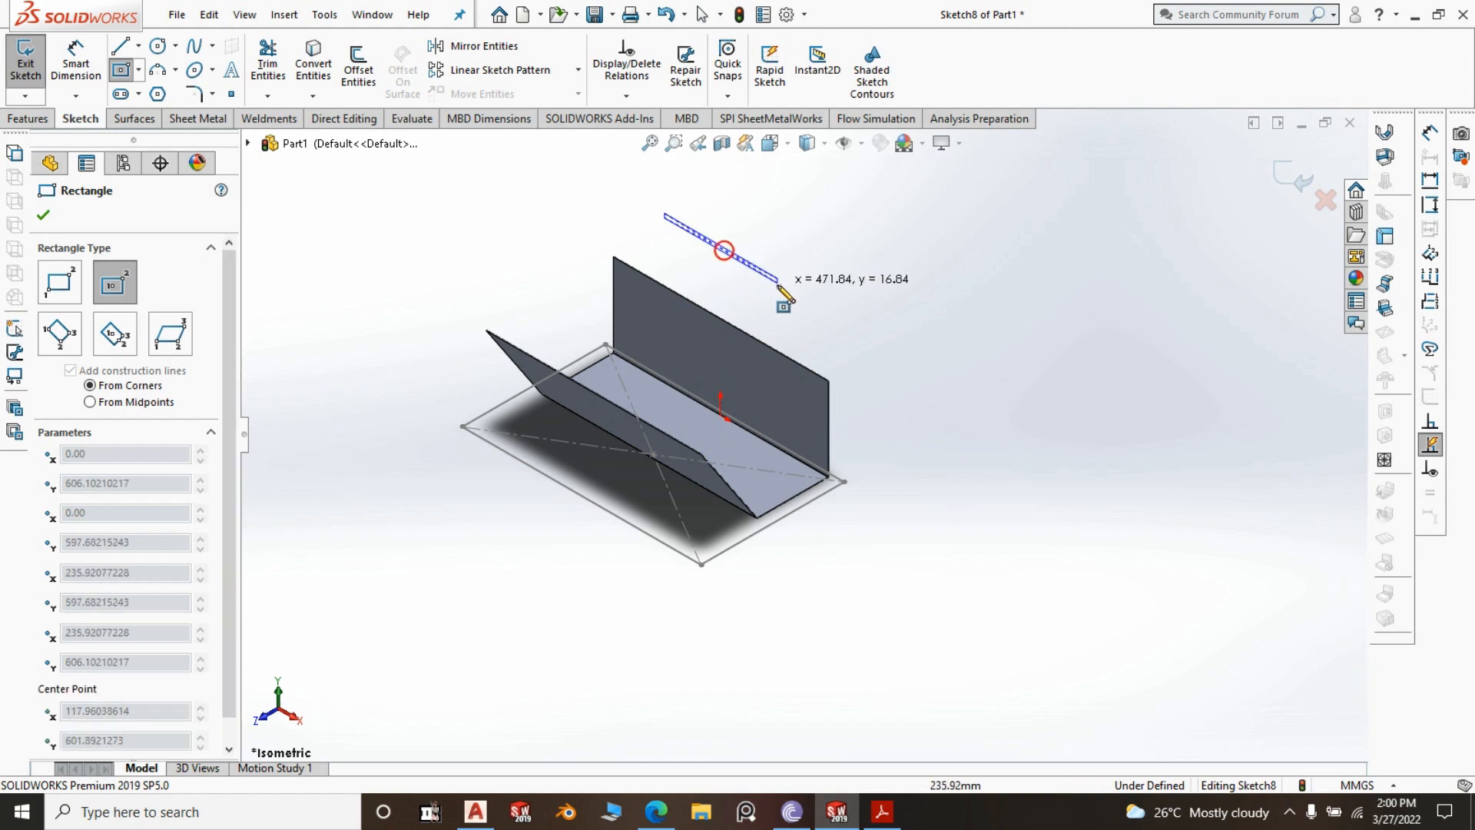
click(801, 315)
right_click(1042, 260)
click(1085, 269)
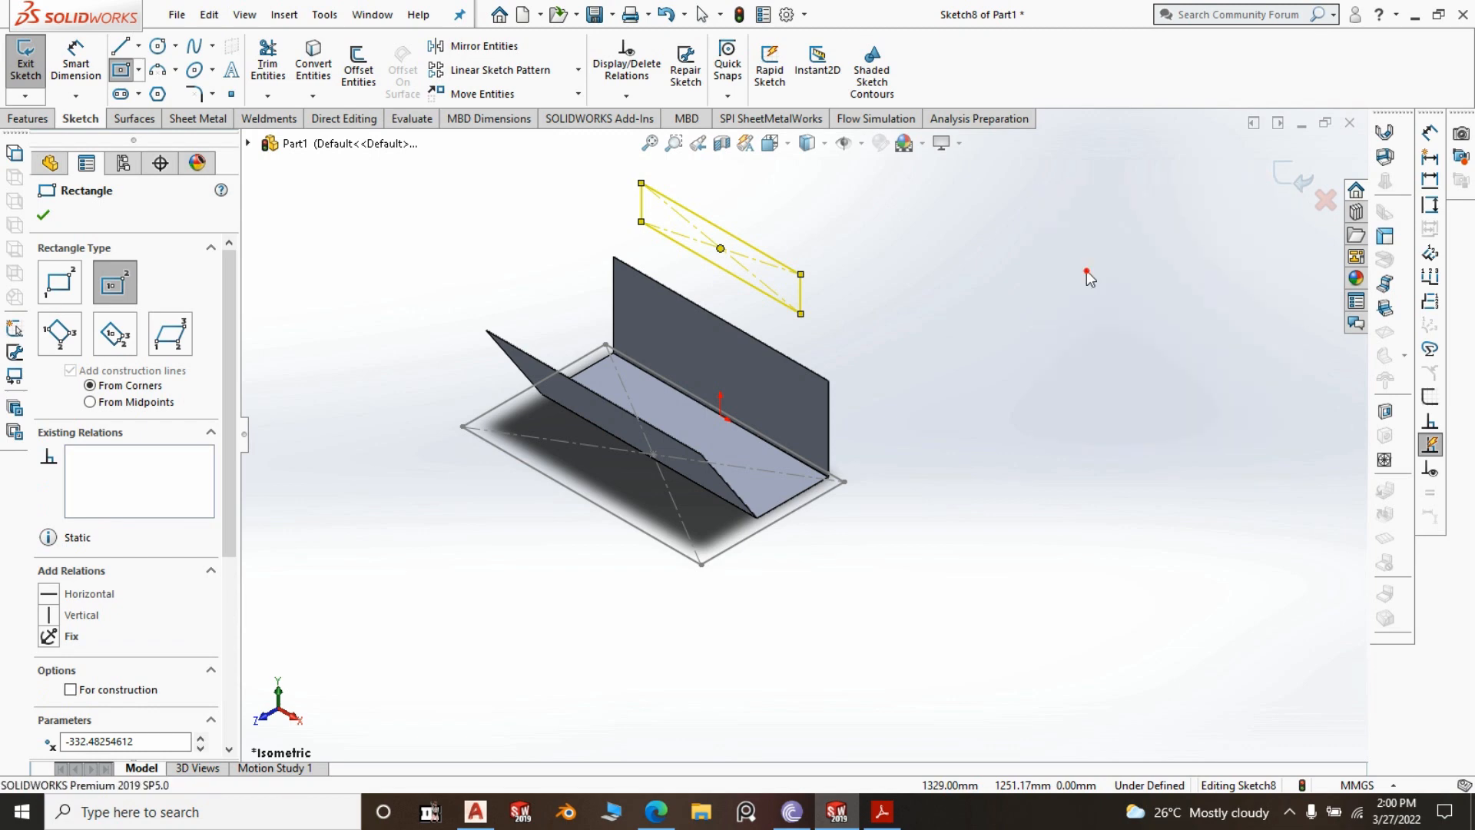
Make the rectangle's lower line collinear with the rear wall's upper edge
scroll(749, 318, down, 1)
scroll(757, 311, down, 1)
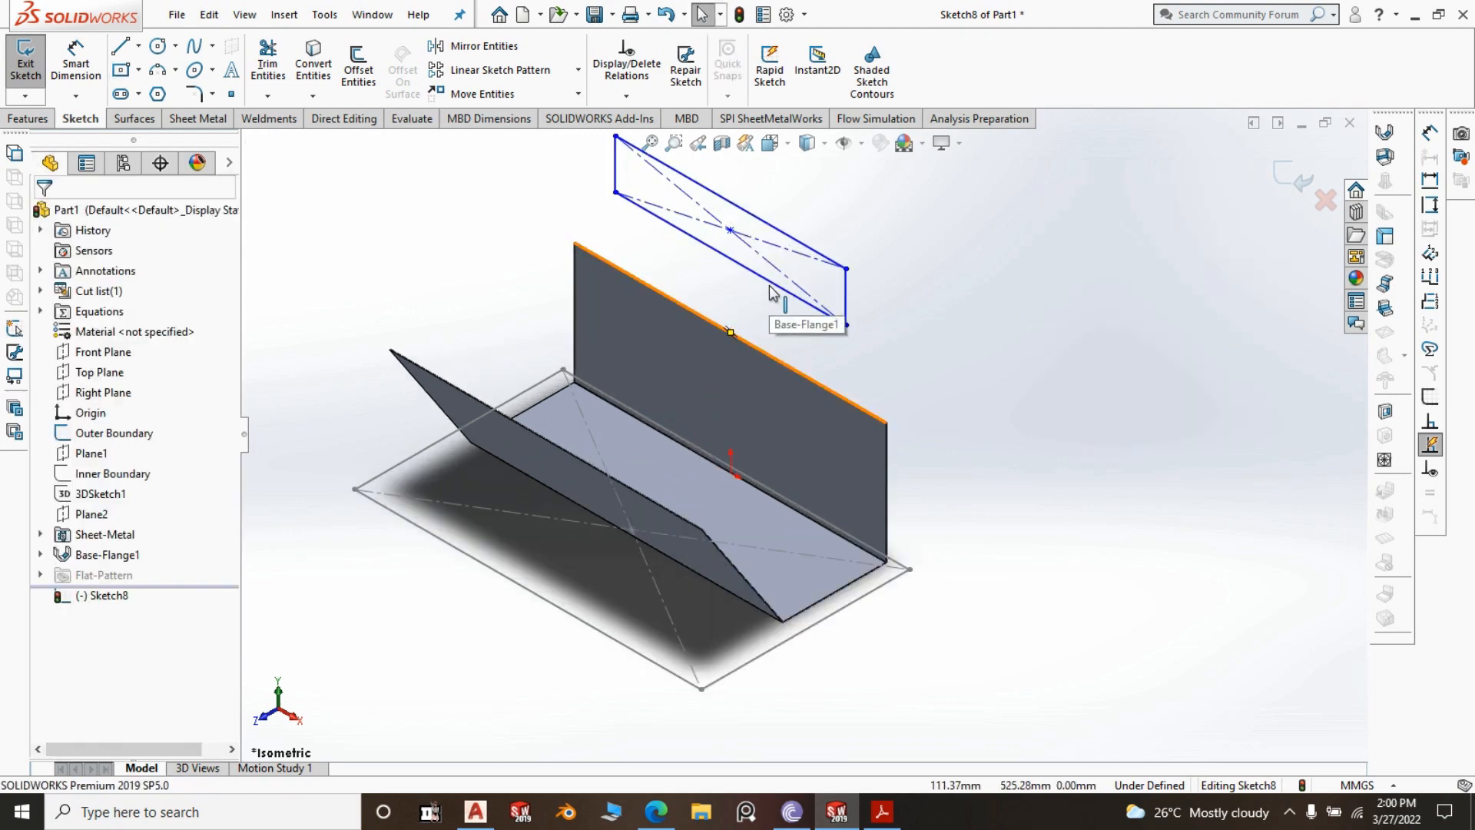
click(771, 284)
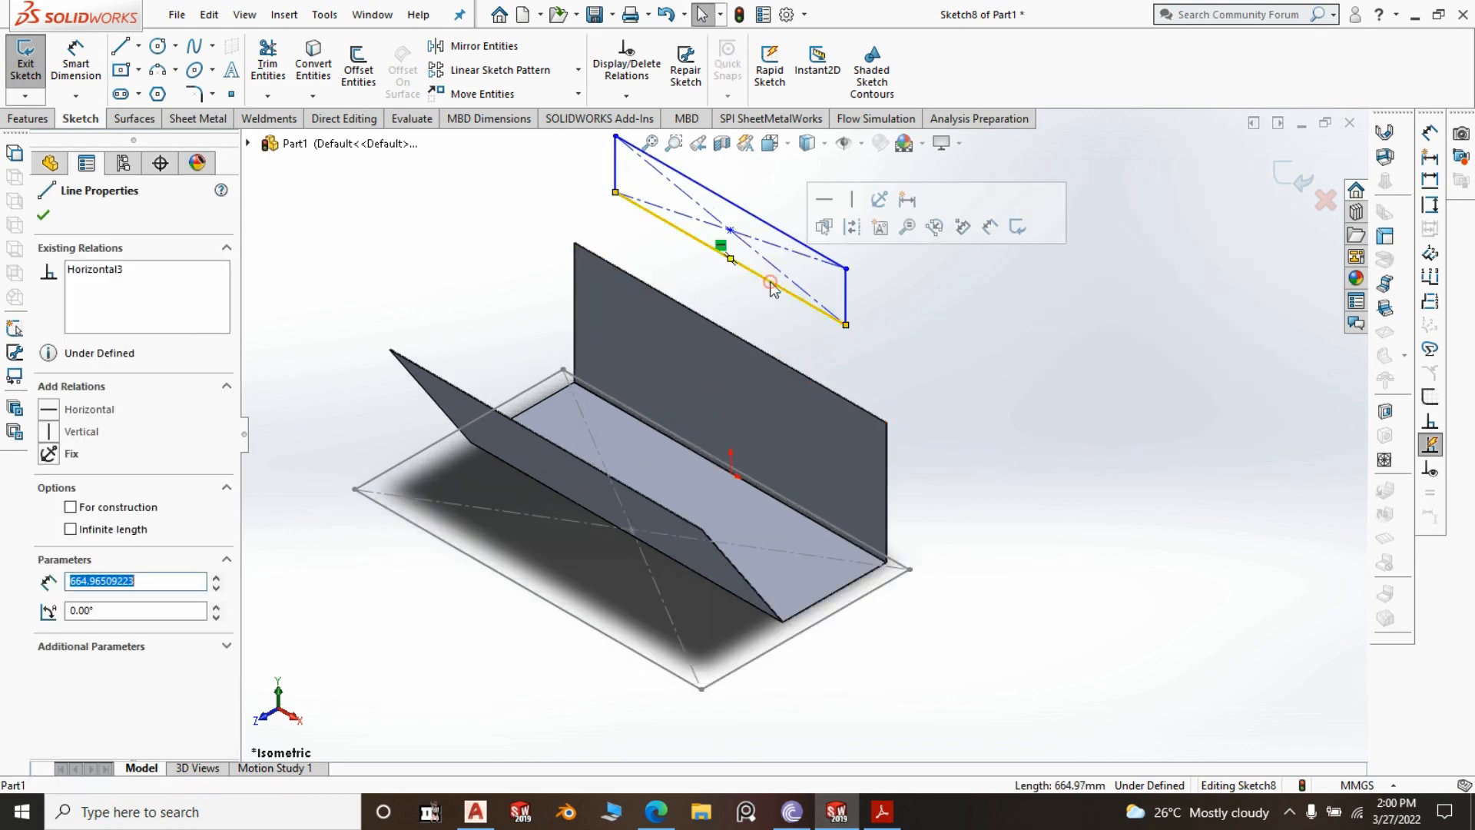
ctrl+click(786, 371)
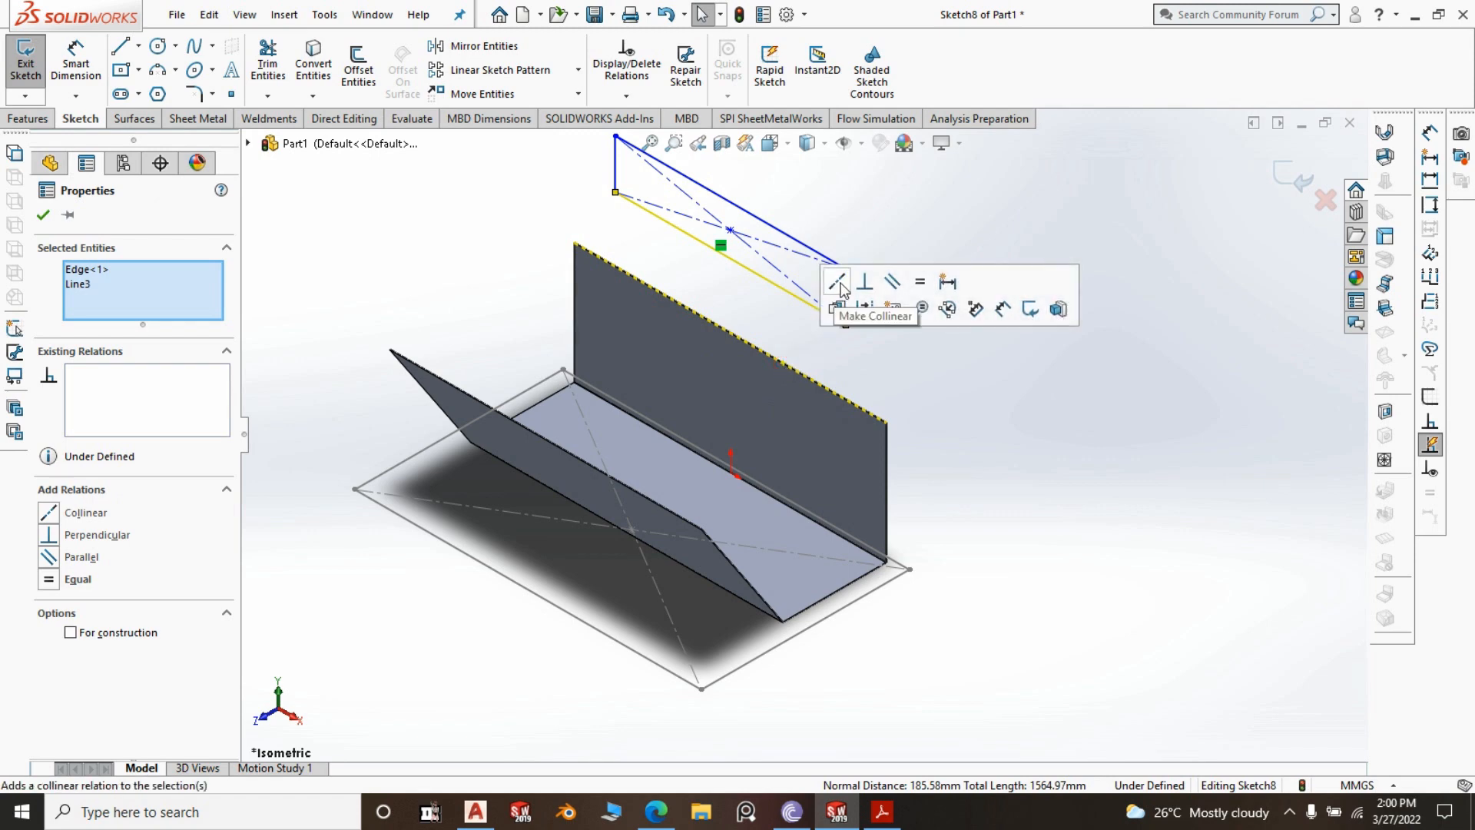
click(841, 288)
scroll(845, 353, down, 2)
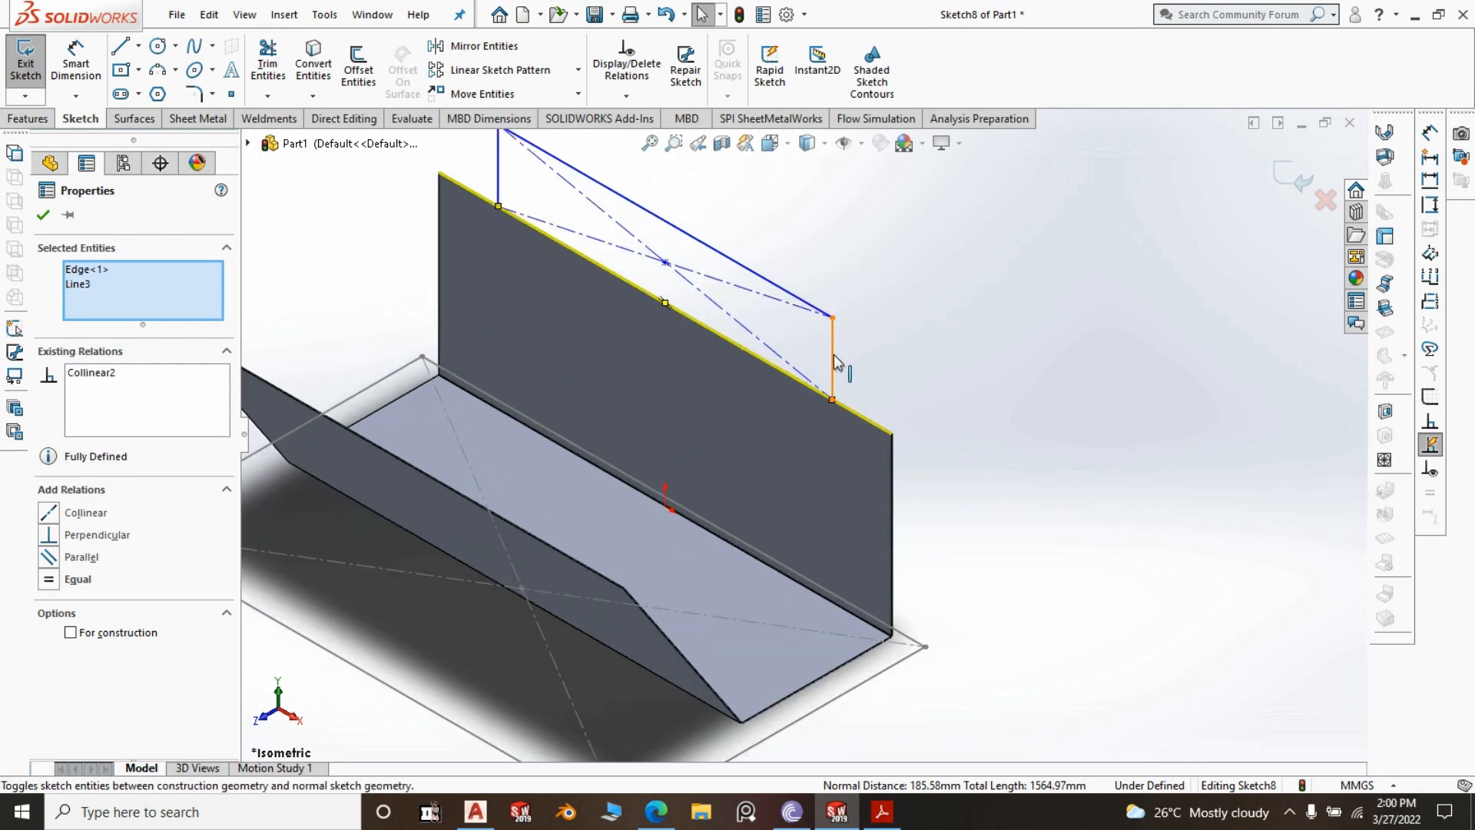
Make the rectangle's two vertical sides coincident with the rear corner points of the Outer Boundary sketch
click(835, 361)
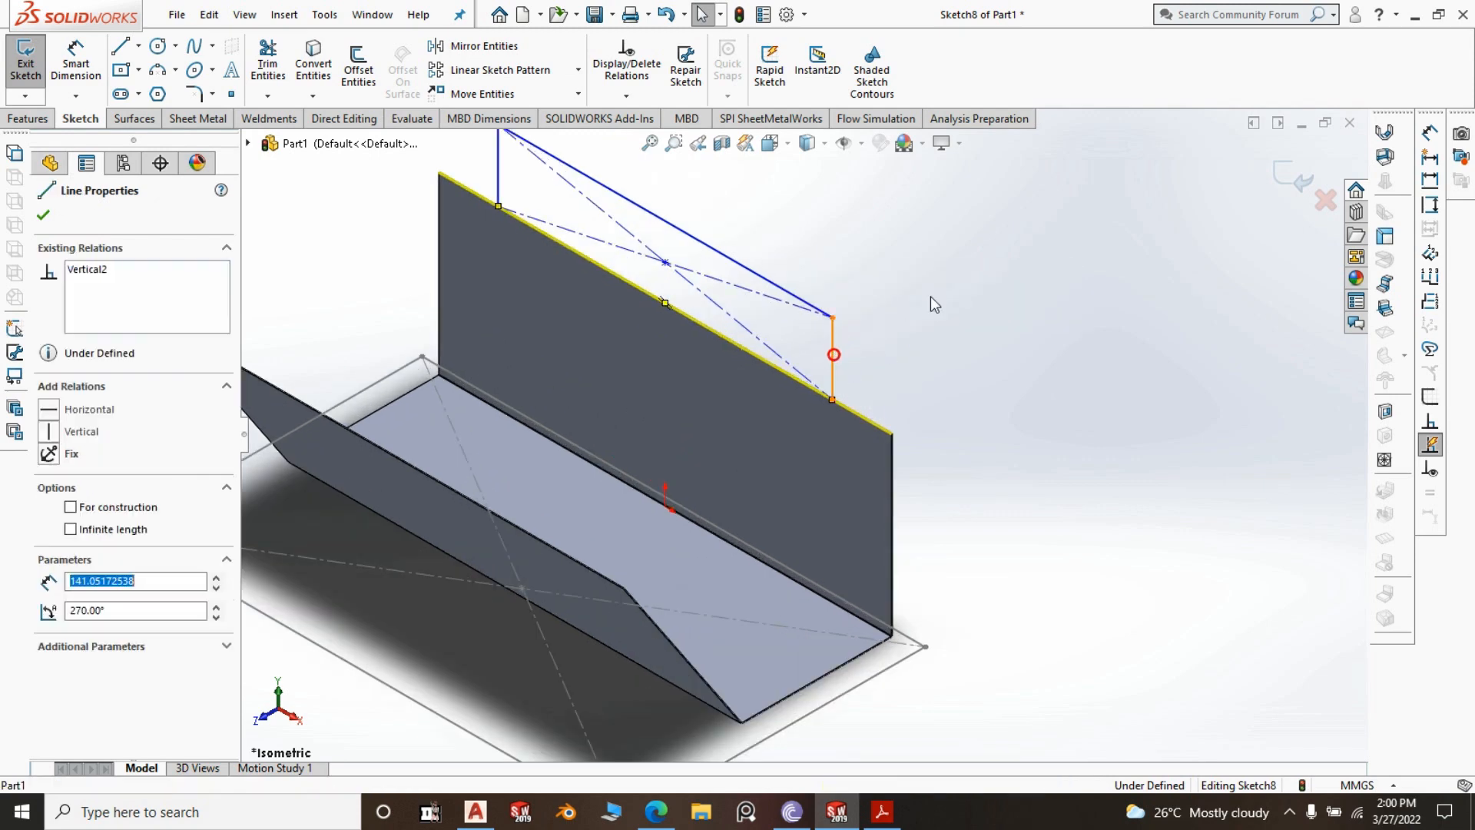
ctrl+click(925, 647)
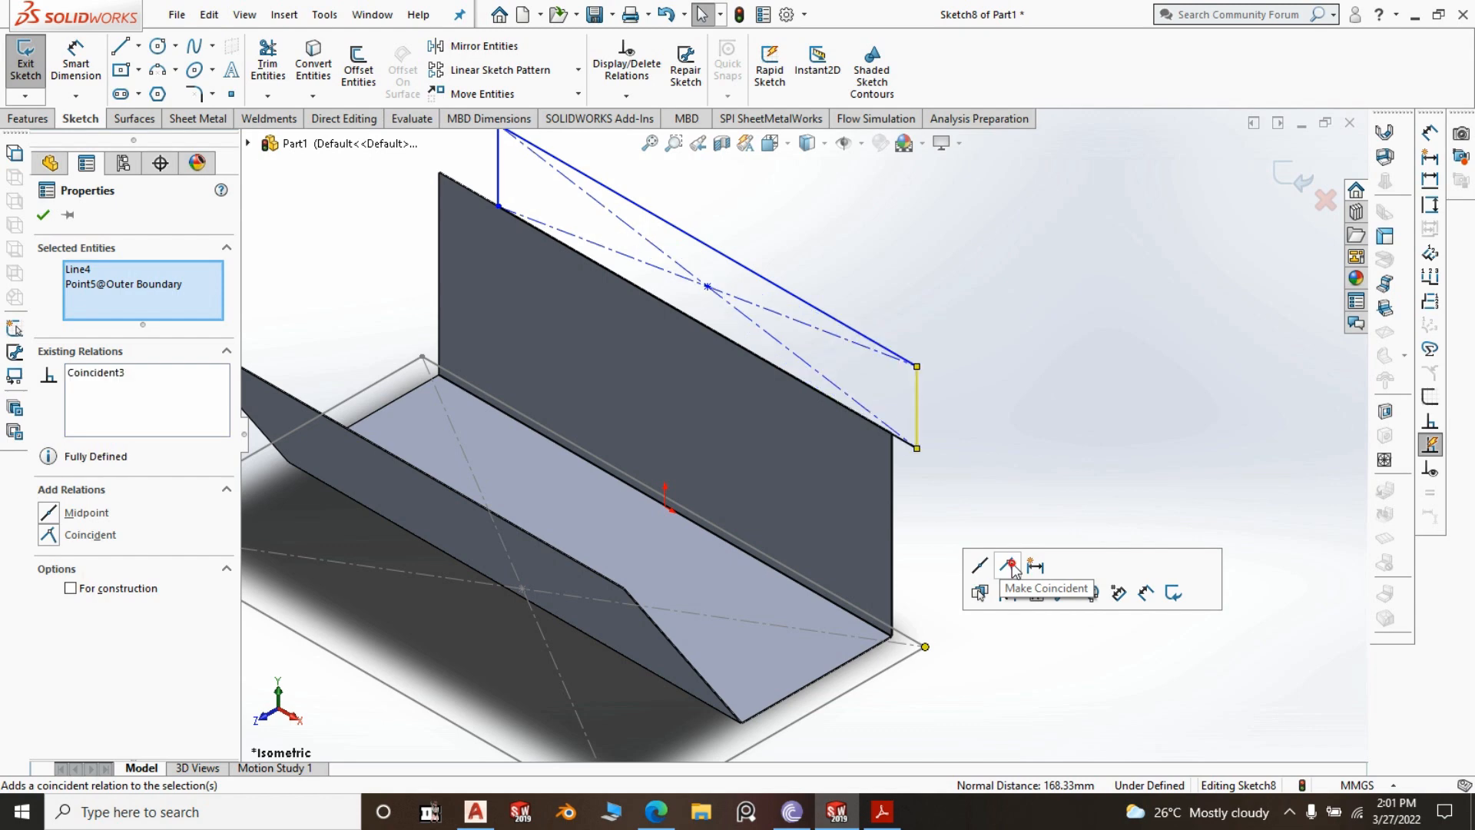
click(1009, 566)
scroll(799, 456, up, 4)
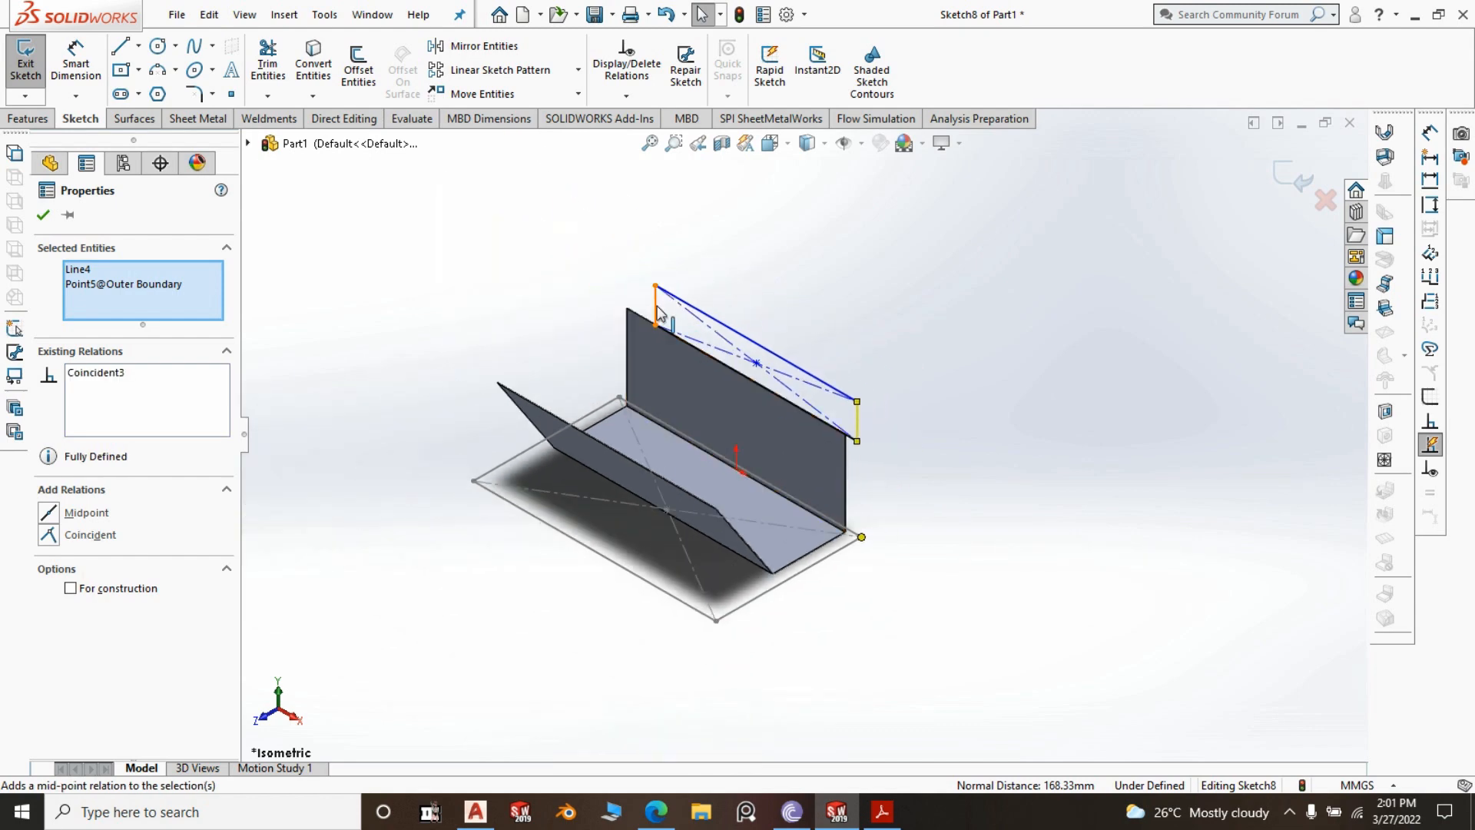
click(654, 303)
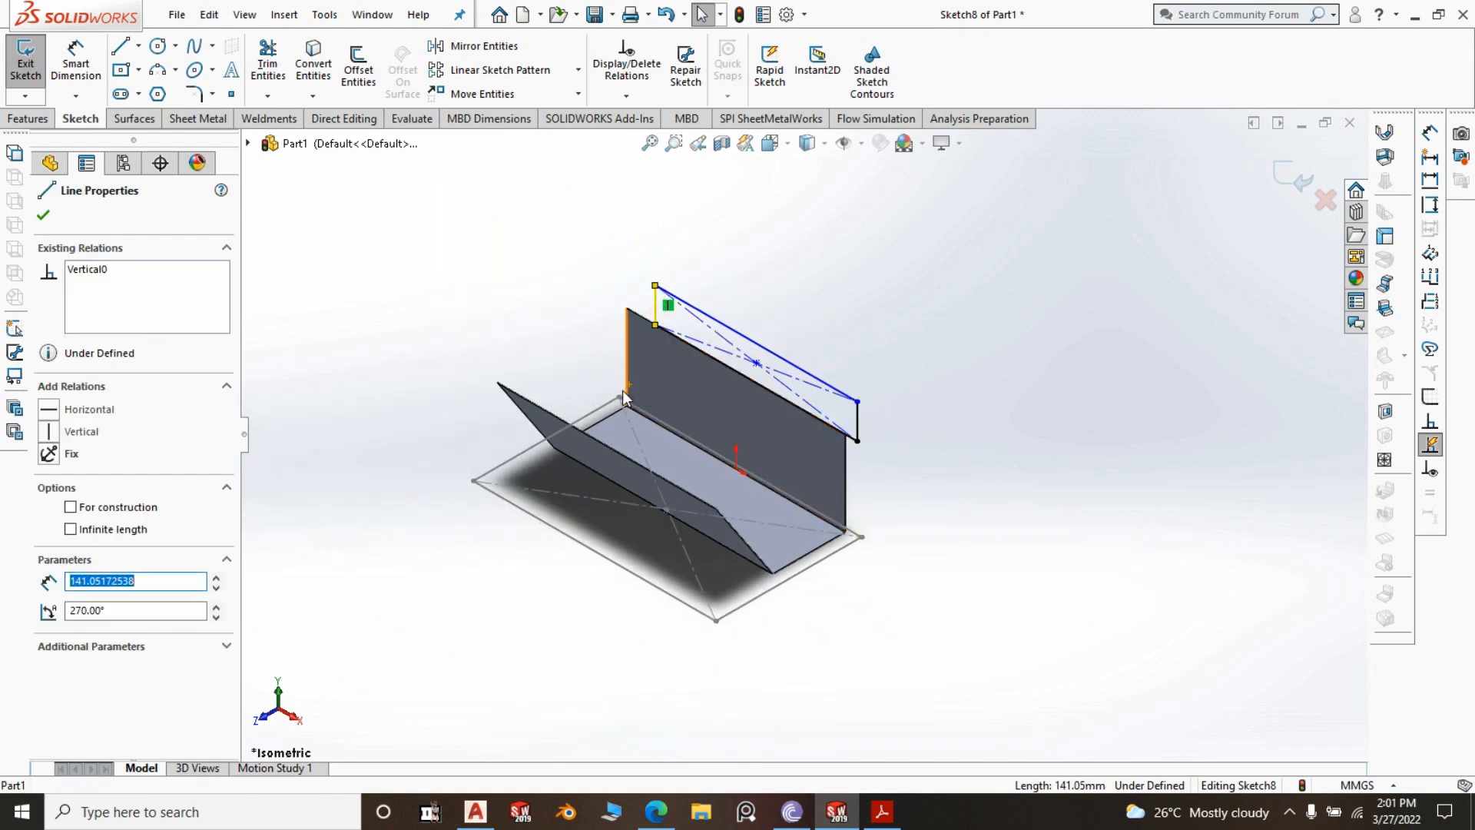
ctrl+click(619, 398)
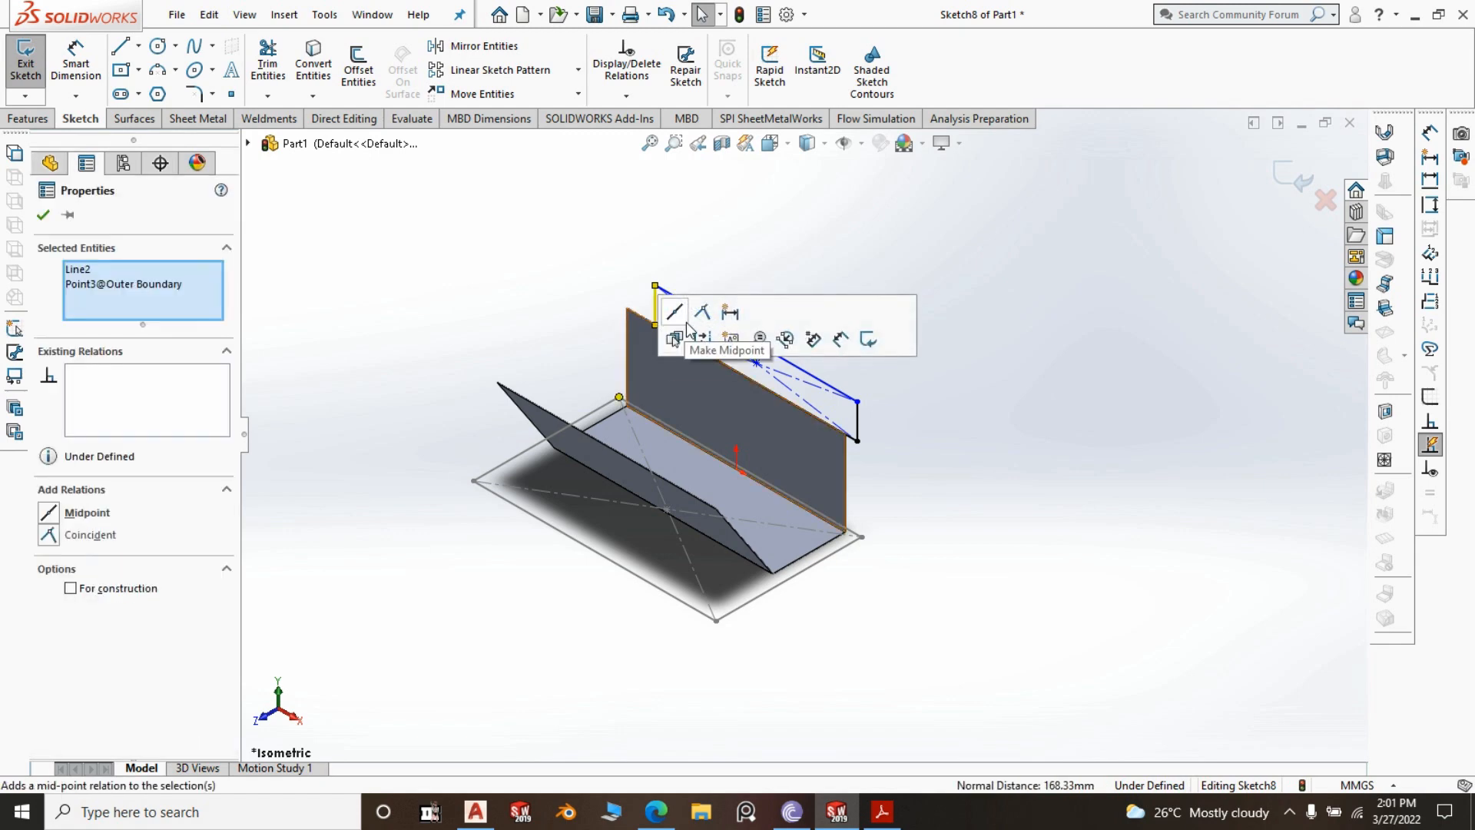
click(706, 312)
scroll(888, 423, down, 2)
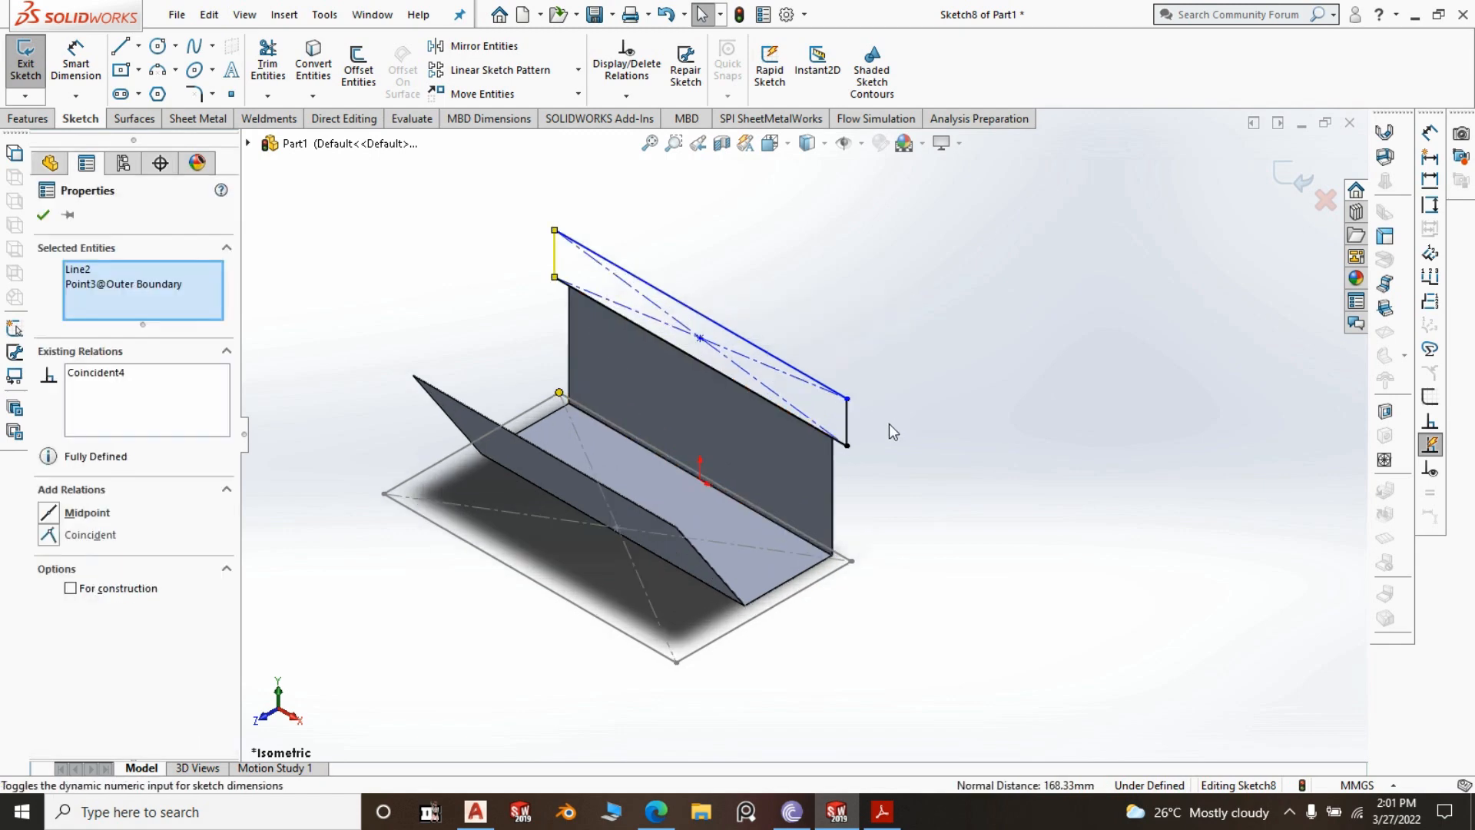
click(994, 421)
Dimension the rectangle's vertical side at the +X end and set its height to 75 mm
scroll(846, 438, down, 8)
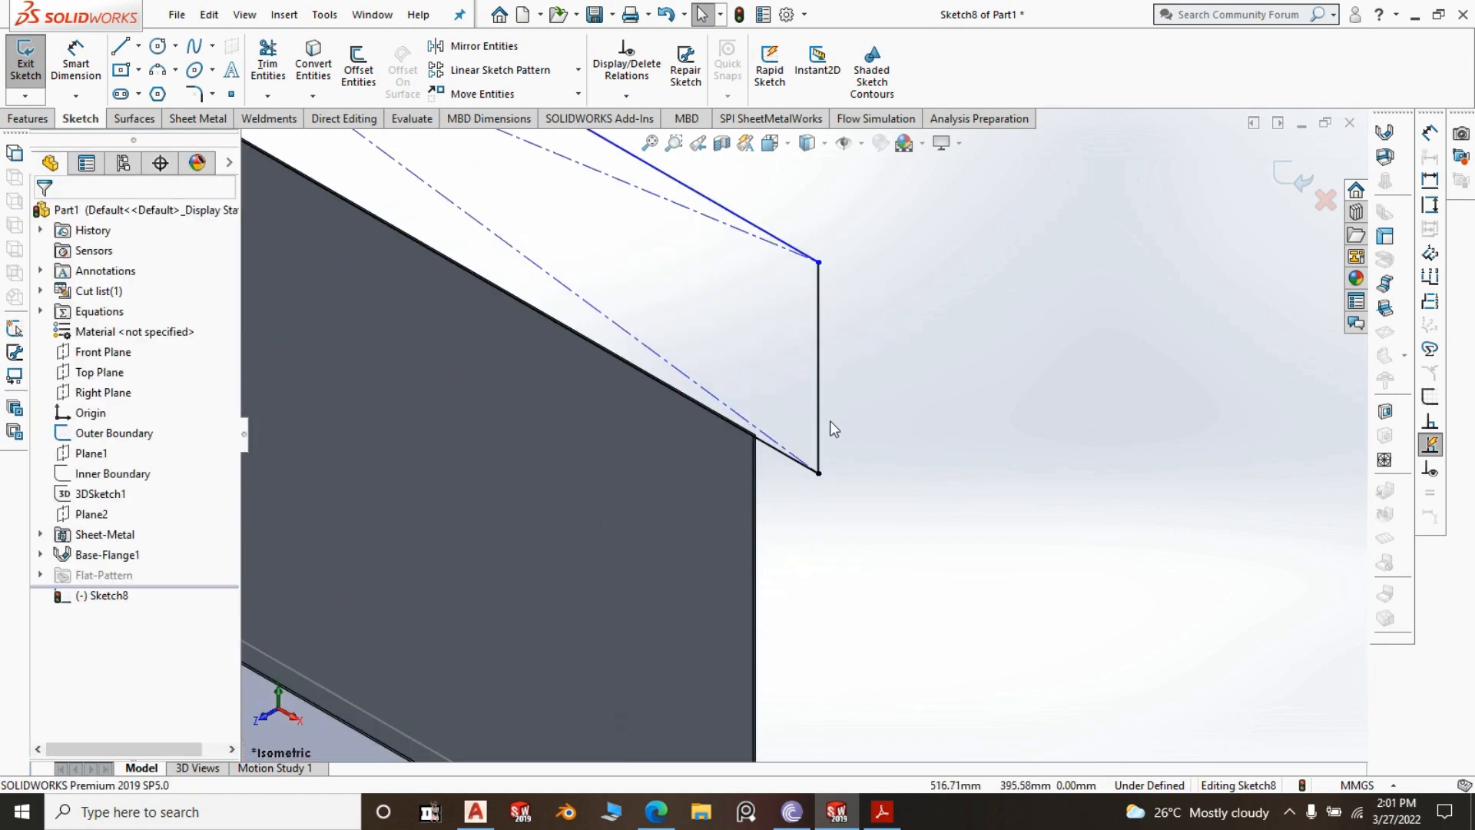
scroll(765, 450, down, 7)
scroll(696, 419, up, 9)
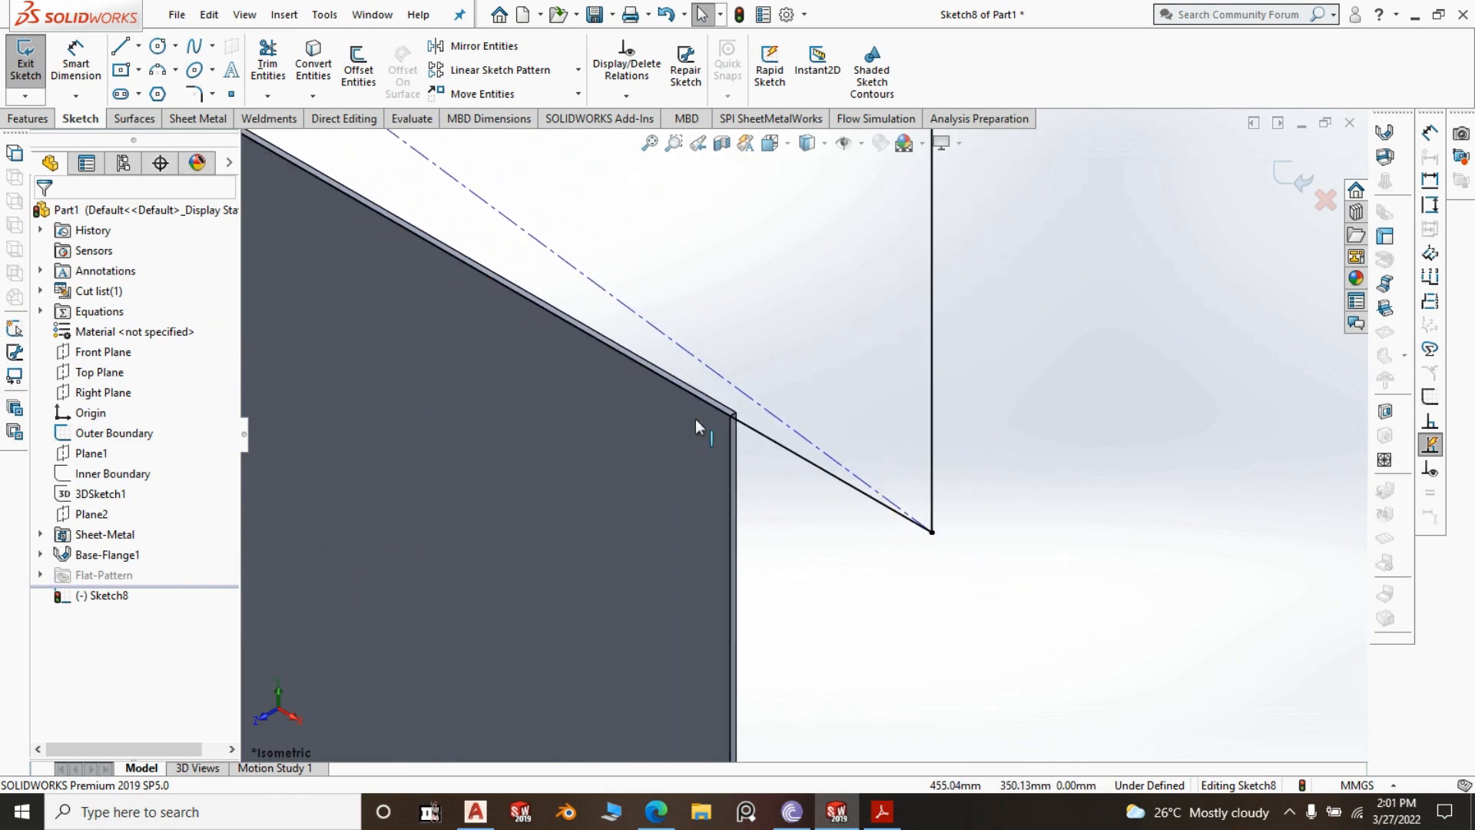
scroll(695, 427, up, 10)
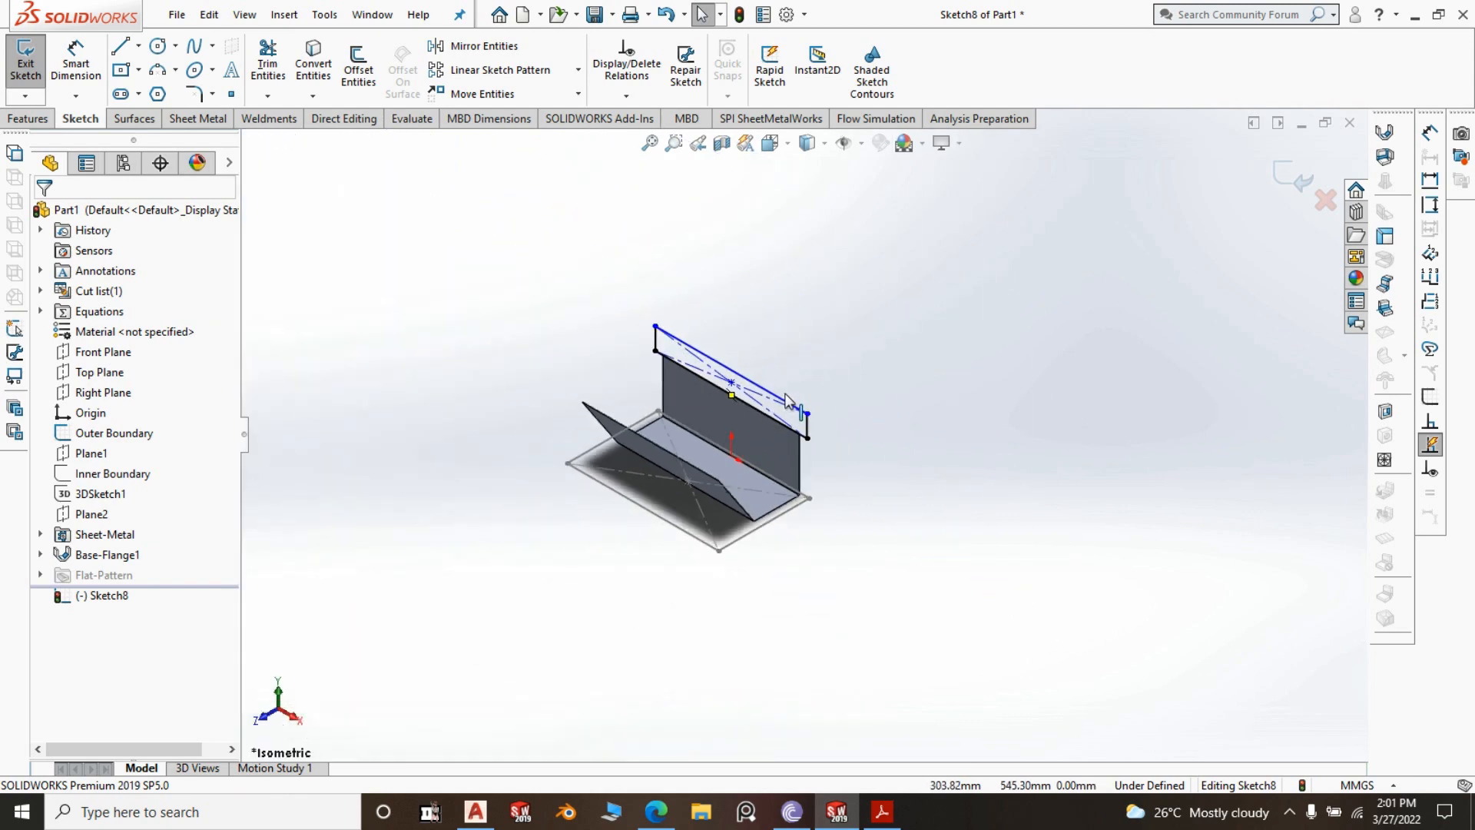
scroll(845, 399, down, 3)
click(76, 61)
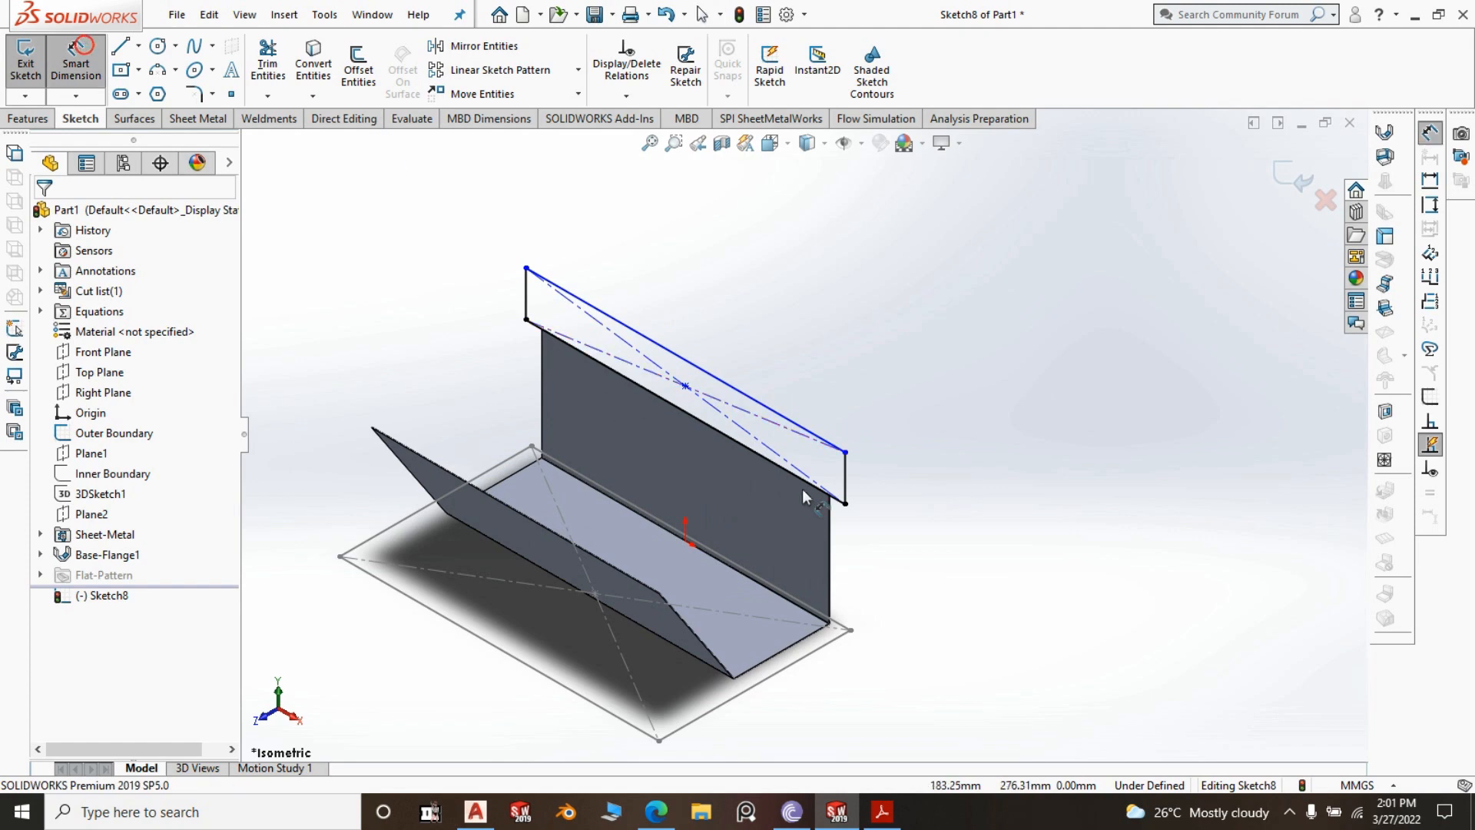
scroll(853, 482, down, 5)
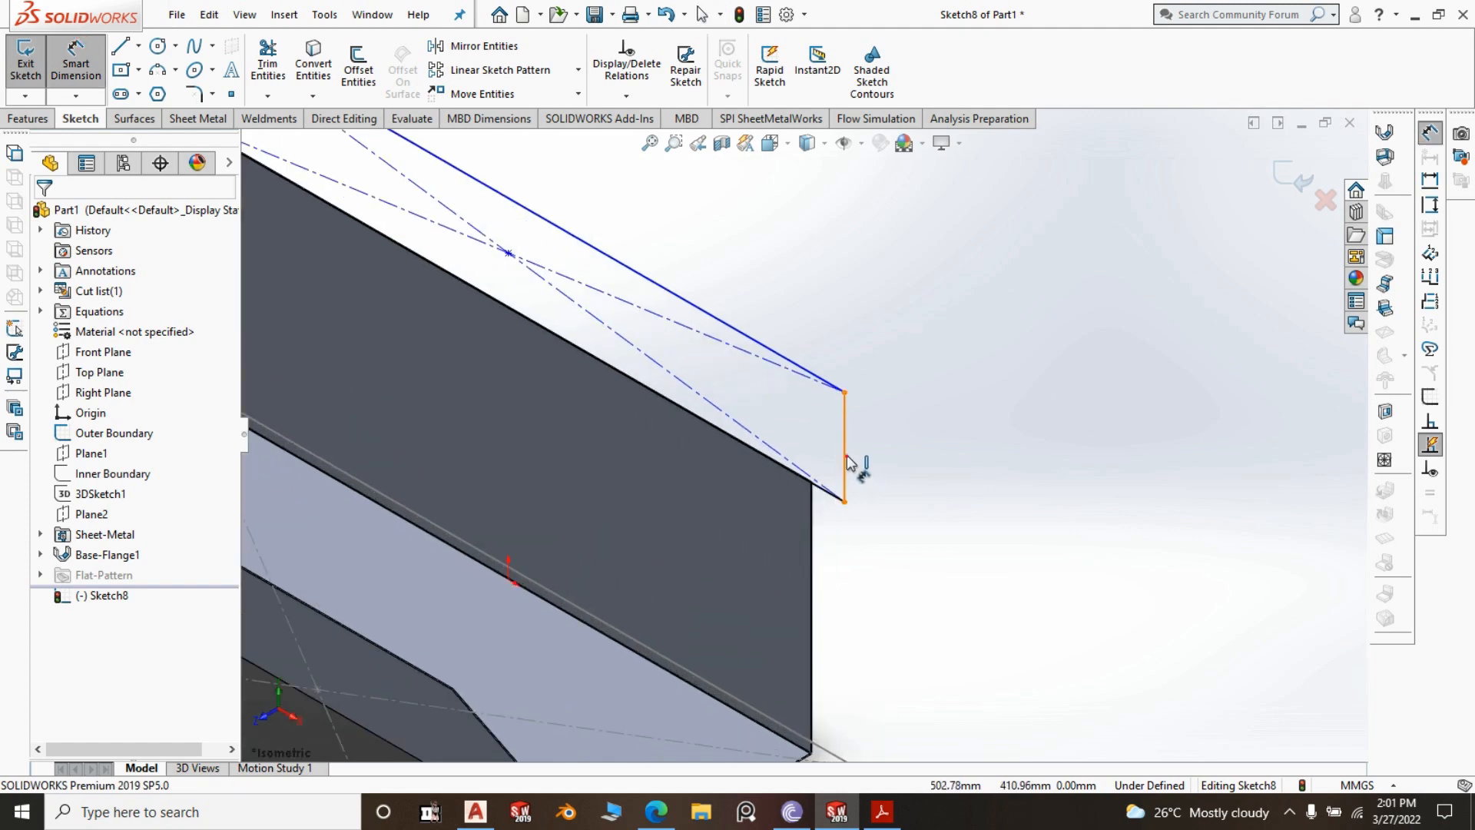
click(847, 461)
click(945, 495)
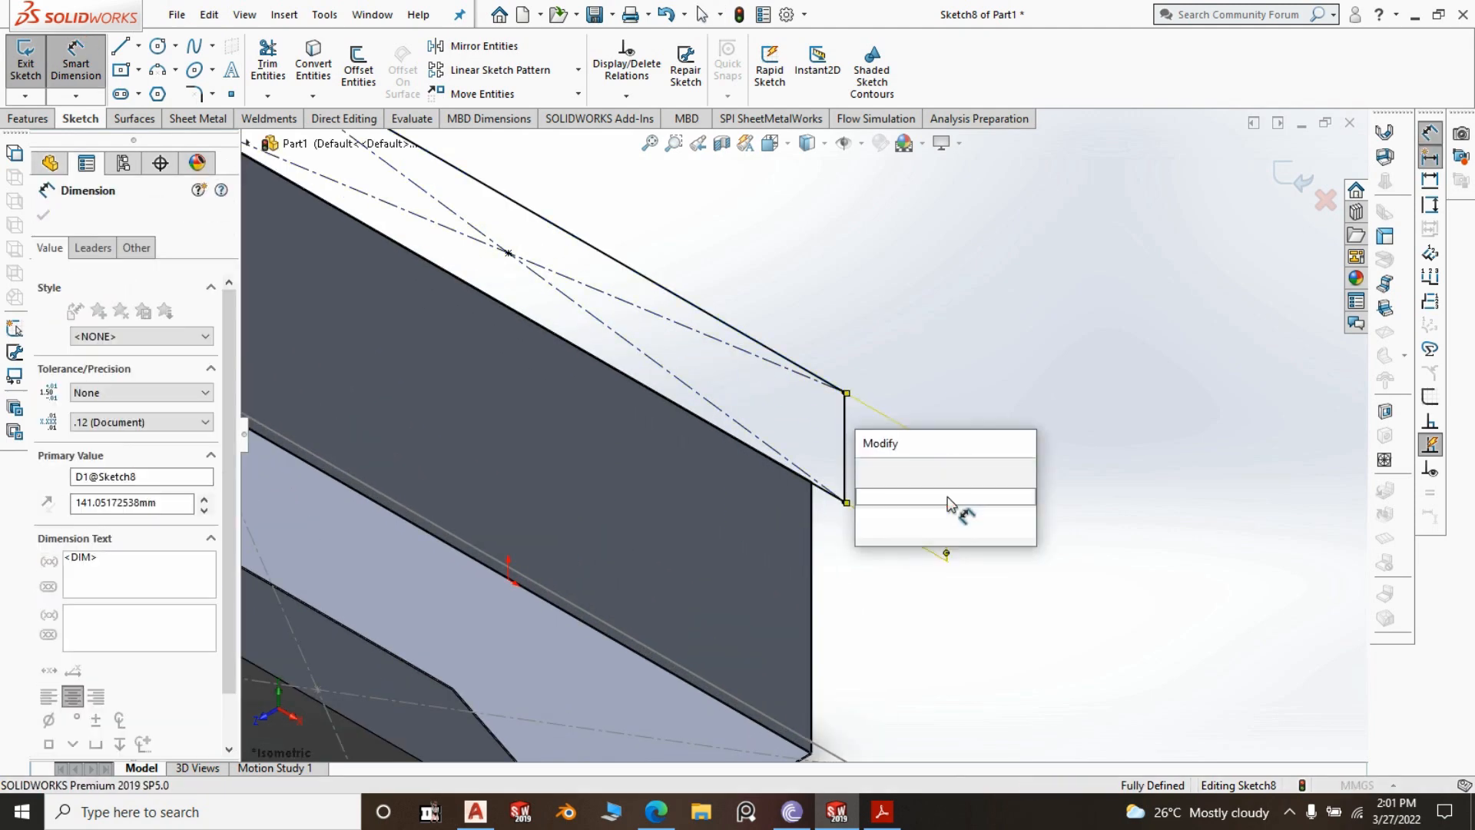
text(75)
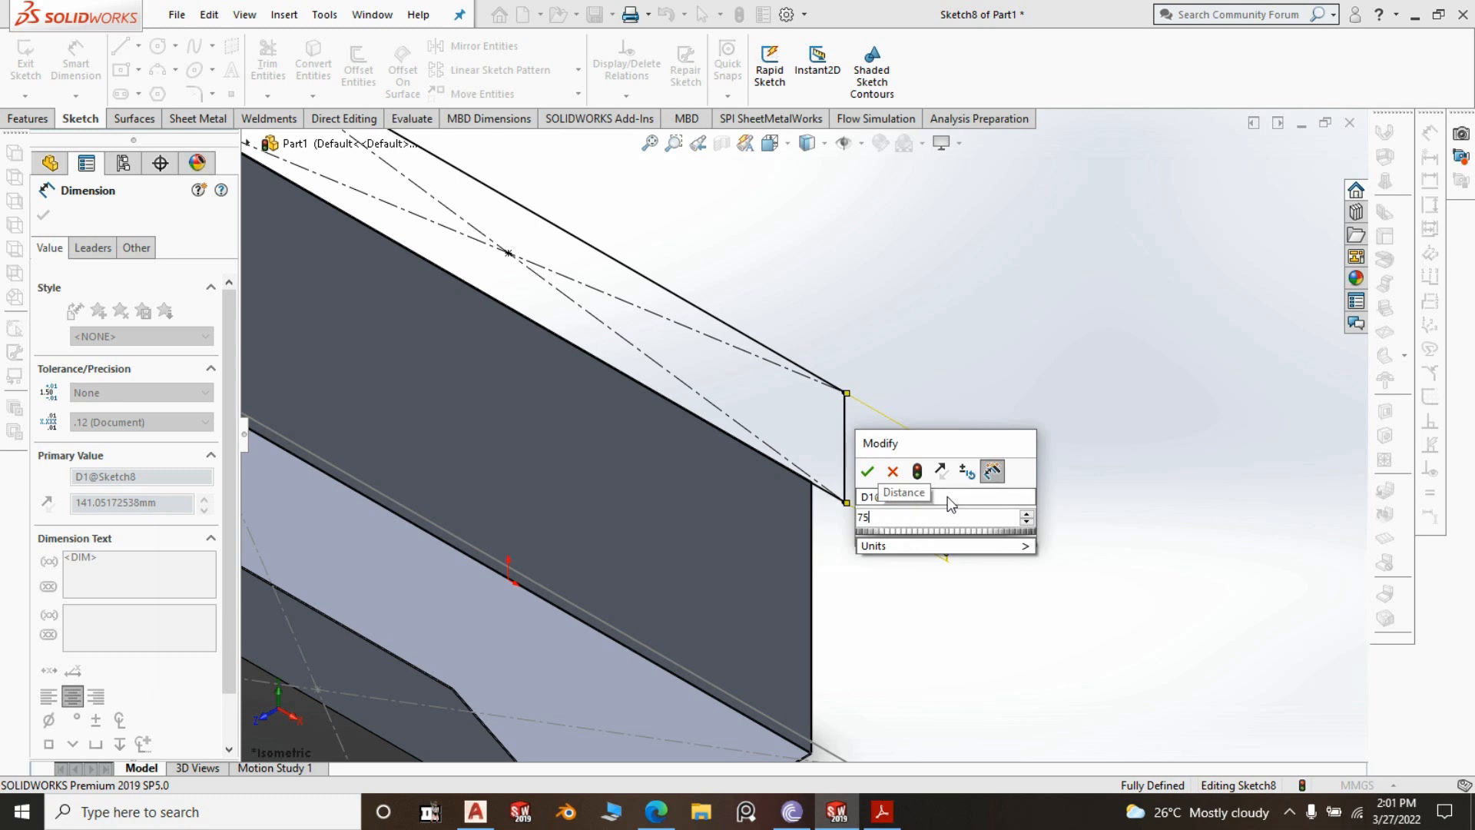
click(869, 471)
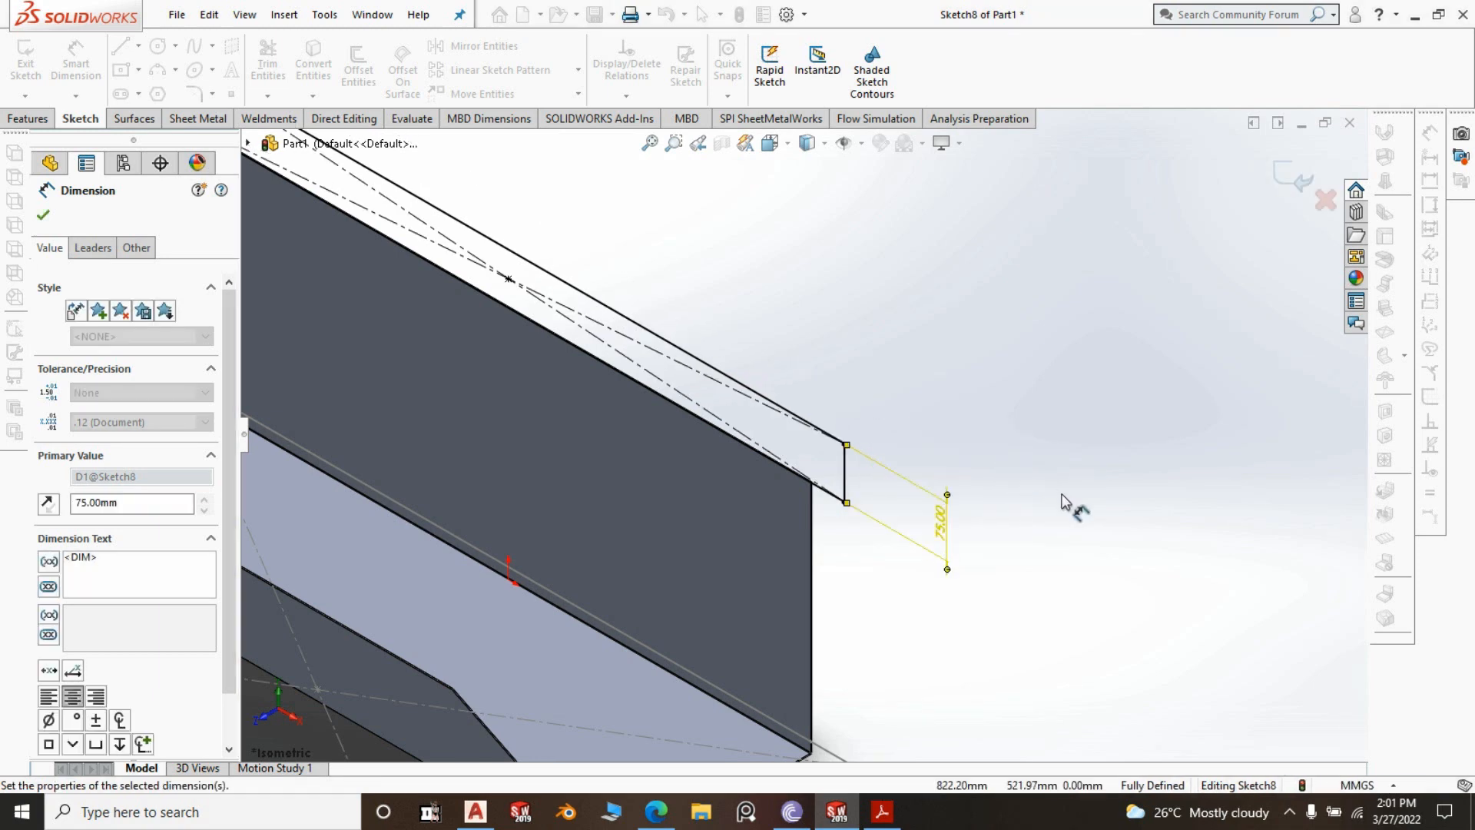
scroll(1064, 499, up, 4)
scroll(1064, 501, up, 1)
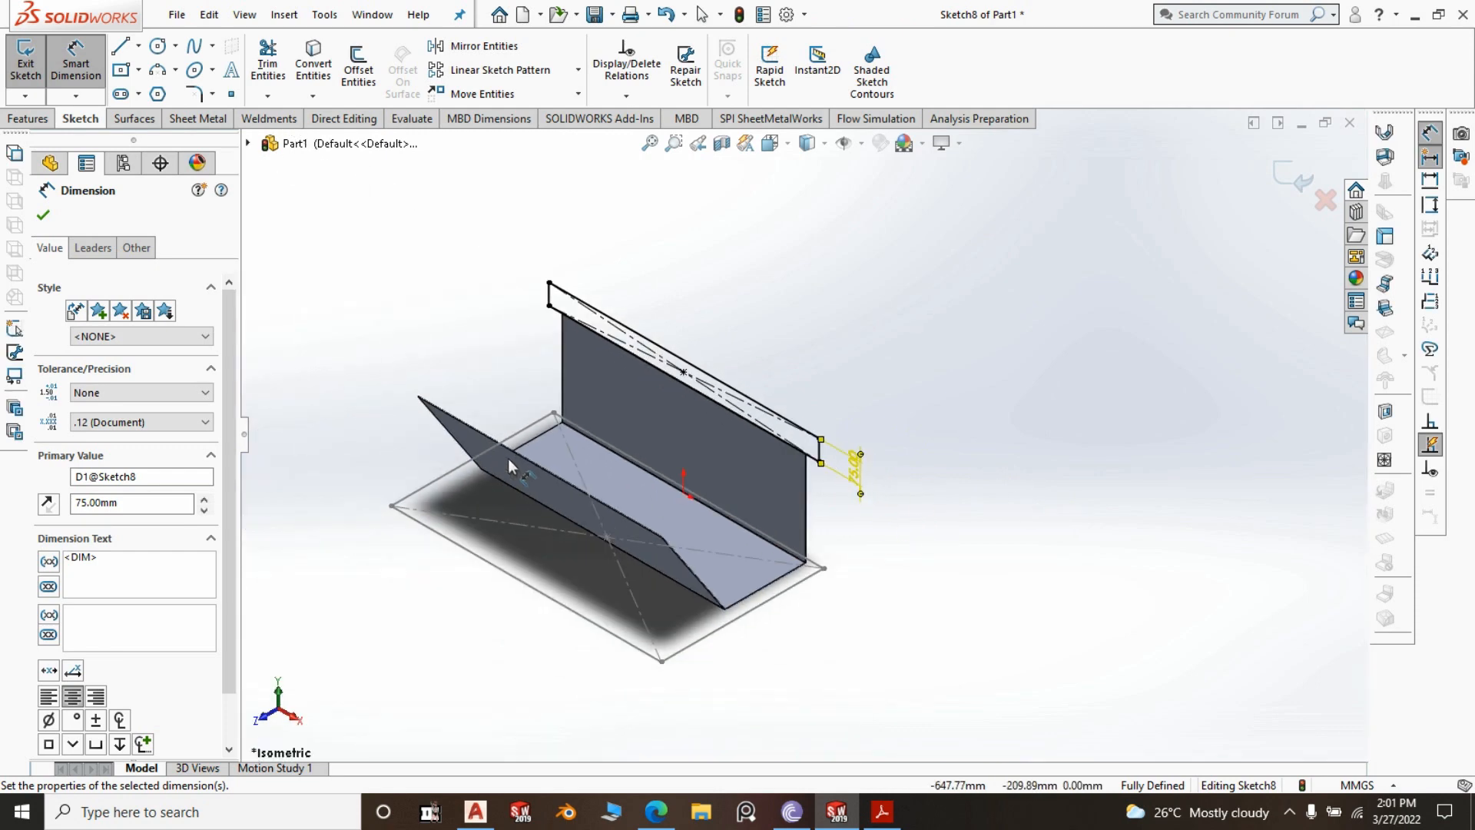
click(44, 216)
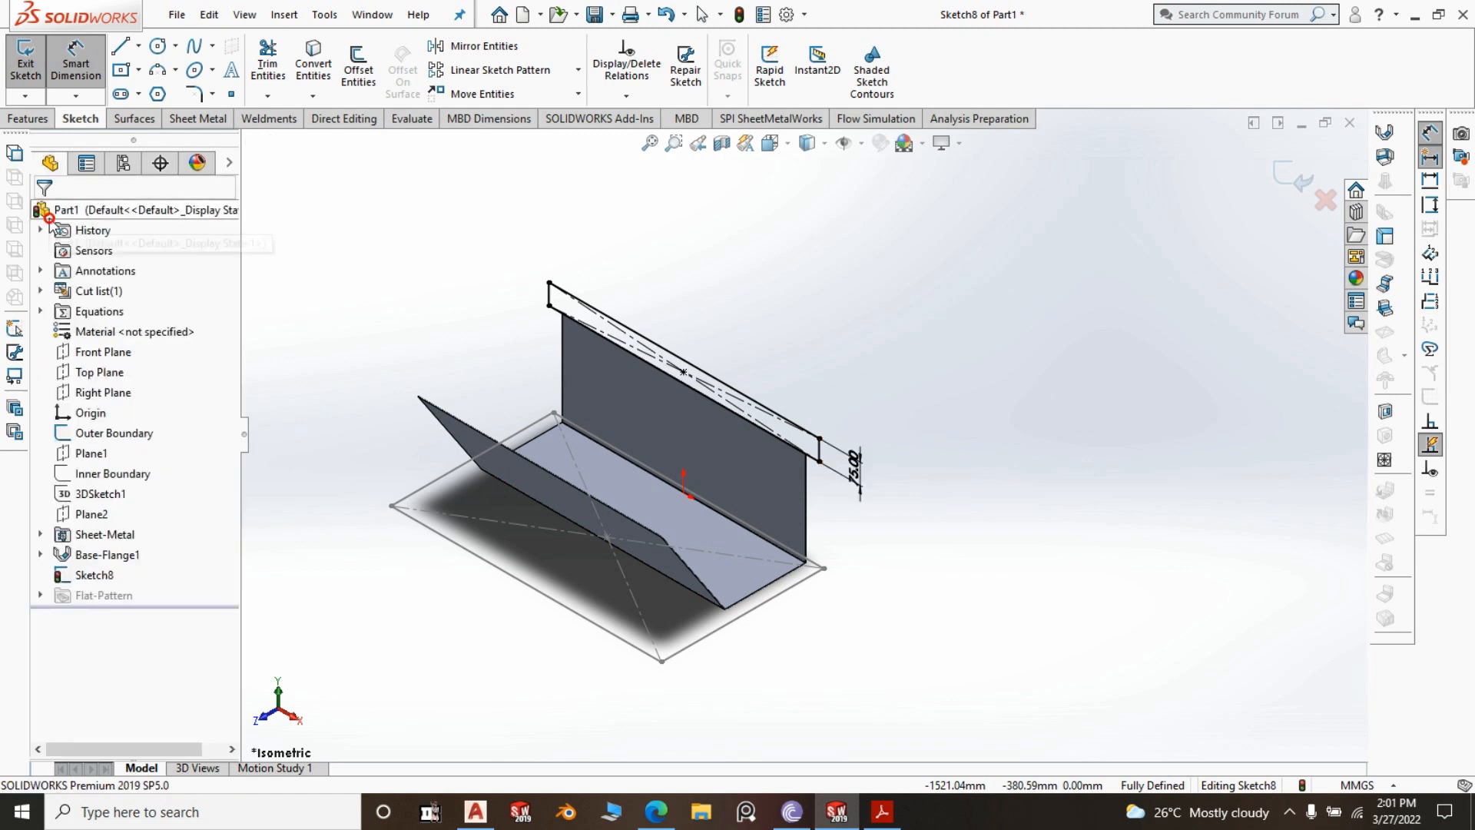
Finish the rectangle sketch and preview it as a base flange tab along the rear wall's upper edge
click(1303, 192)
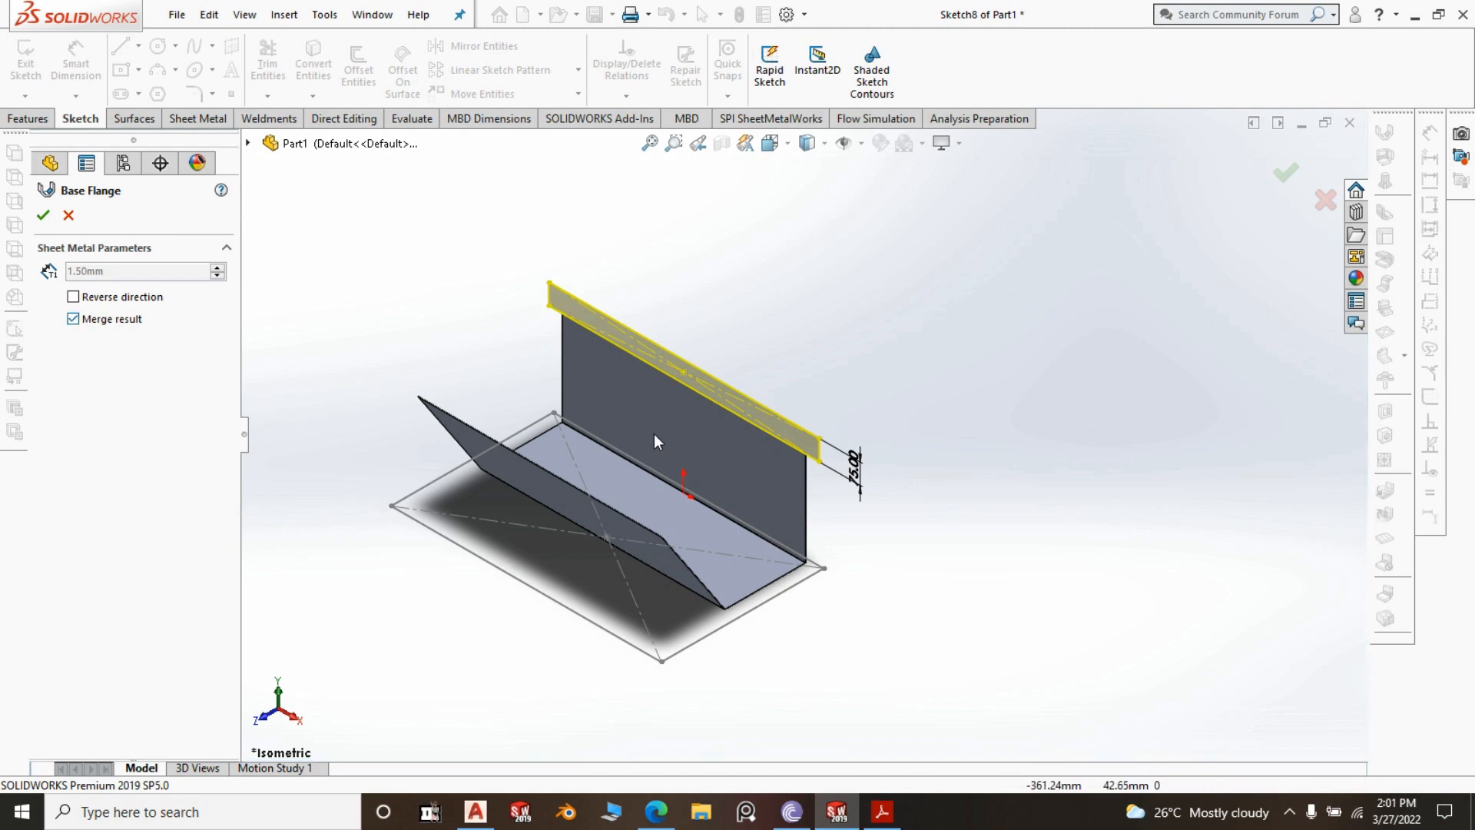
scroll(823, 459, down, 3)
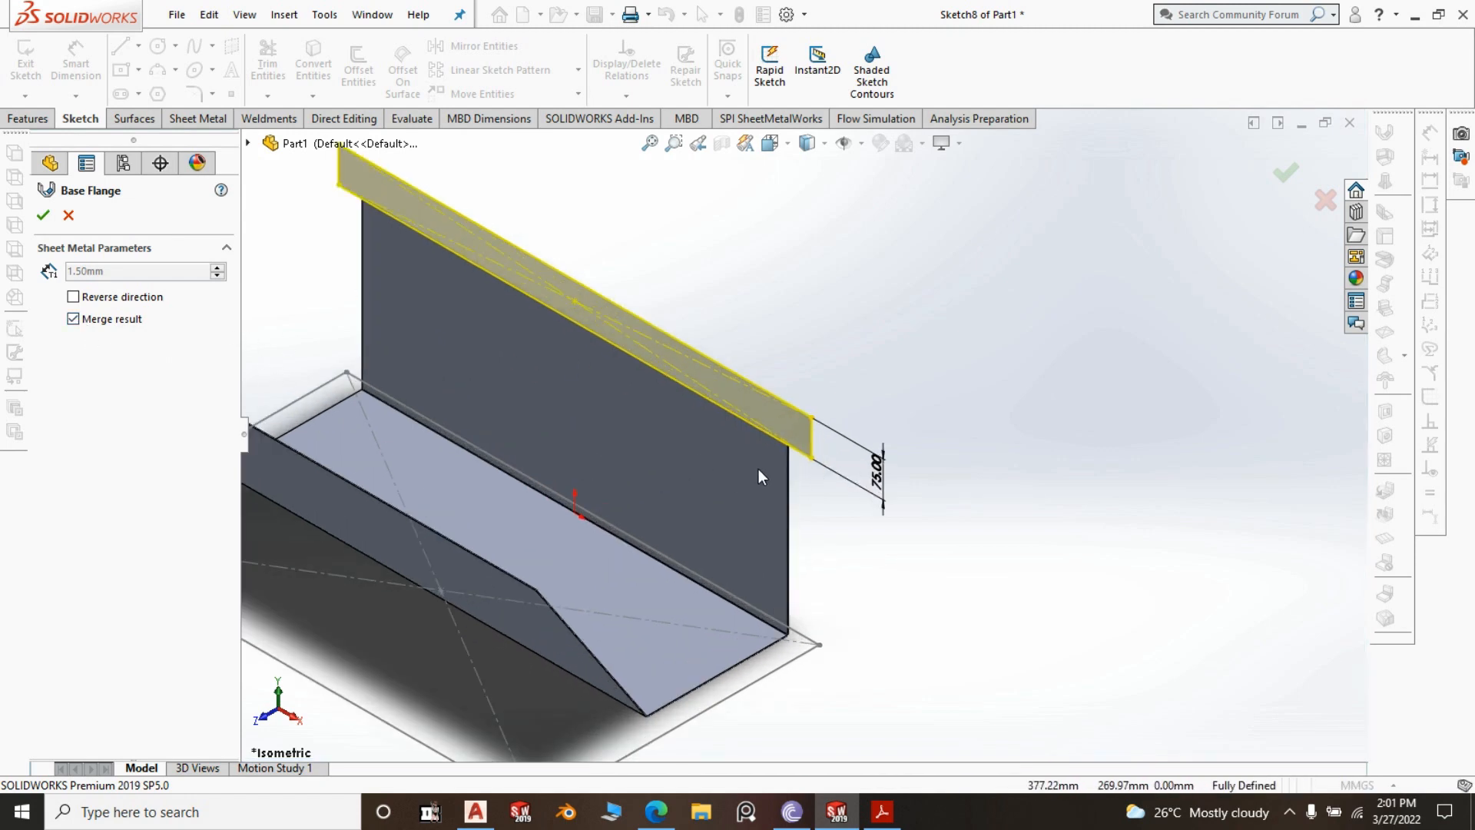
scroll(758, 471, down, 5)
scroll(794, 392, down, 2)
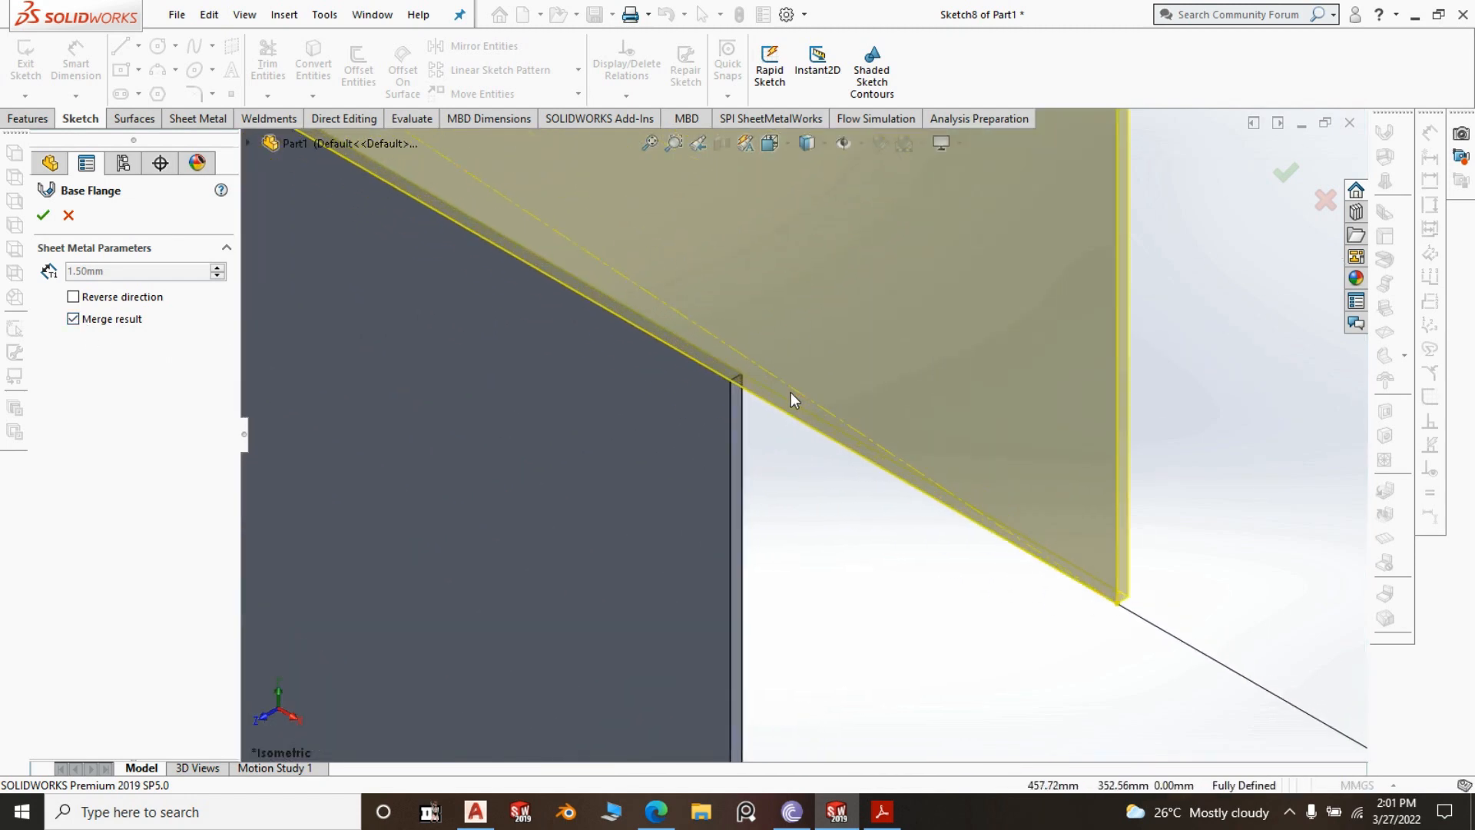
Try reversing the tab's thickness direction, compare its alignment with the rear wall's edge, and restore the original direction
click(73, 296)
scroll(819, 457, down, 2)
scroll(988, 526, up, 5)
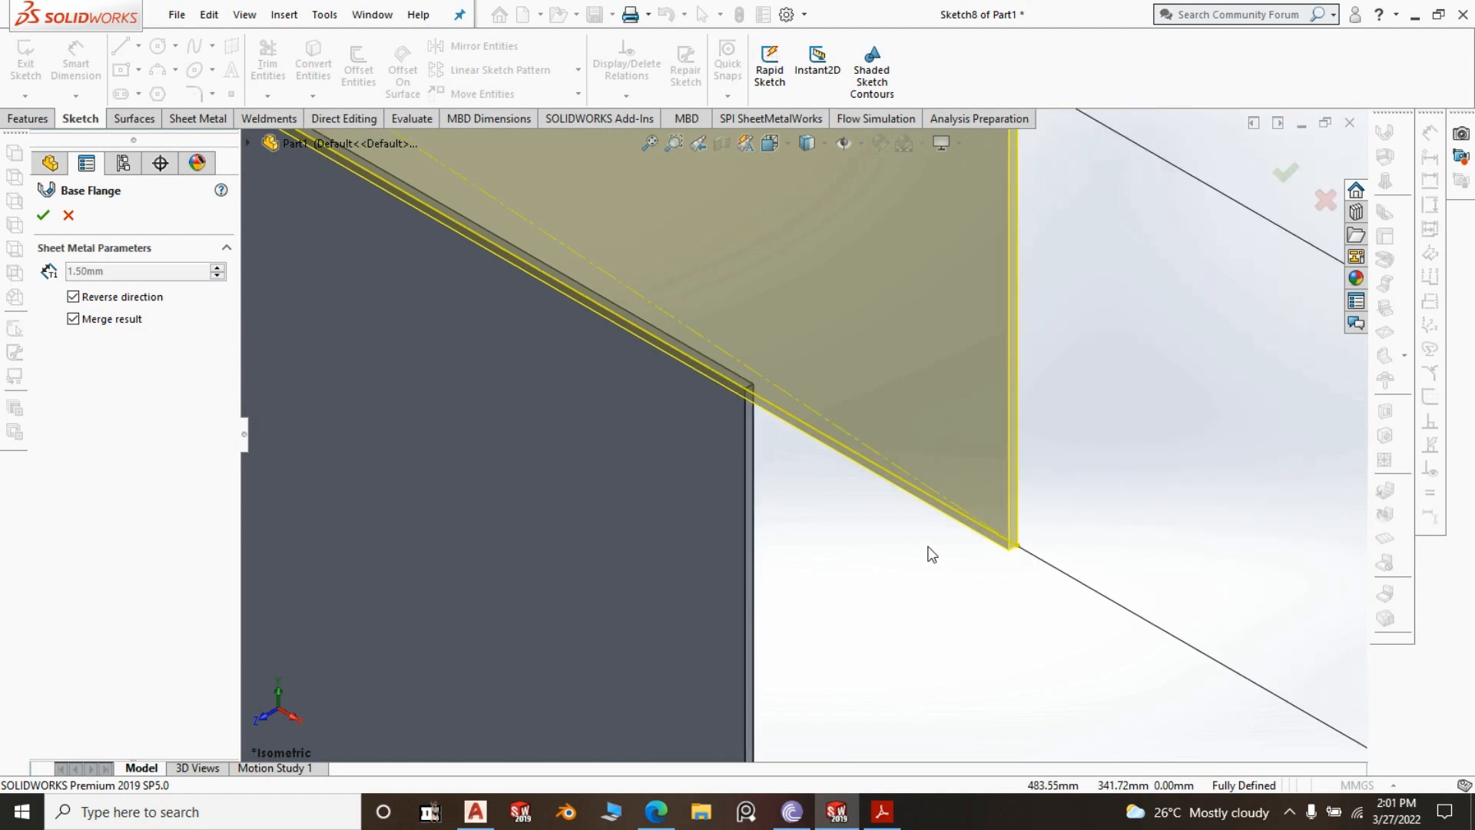
middle_drag(1037, 665, 700, 346)
scroll(771, 301, down, 2)
scroll(772, 527, down, 2)
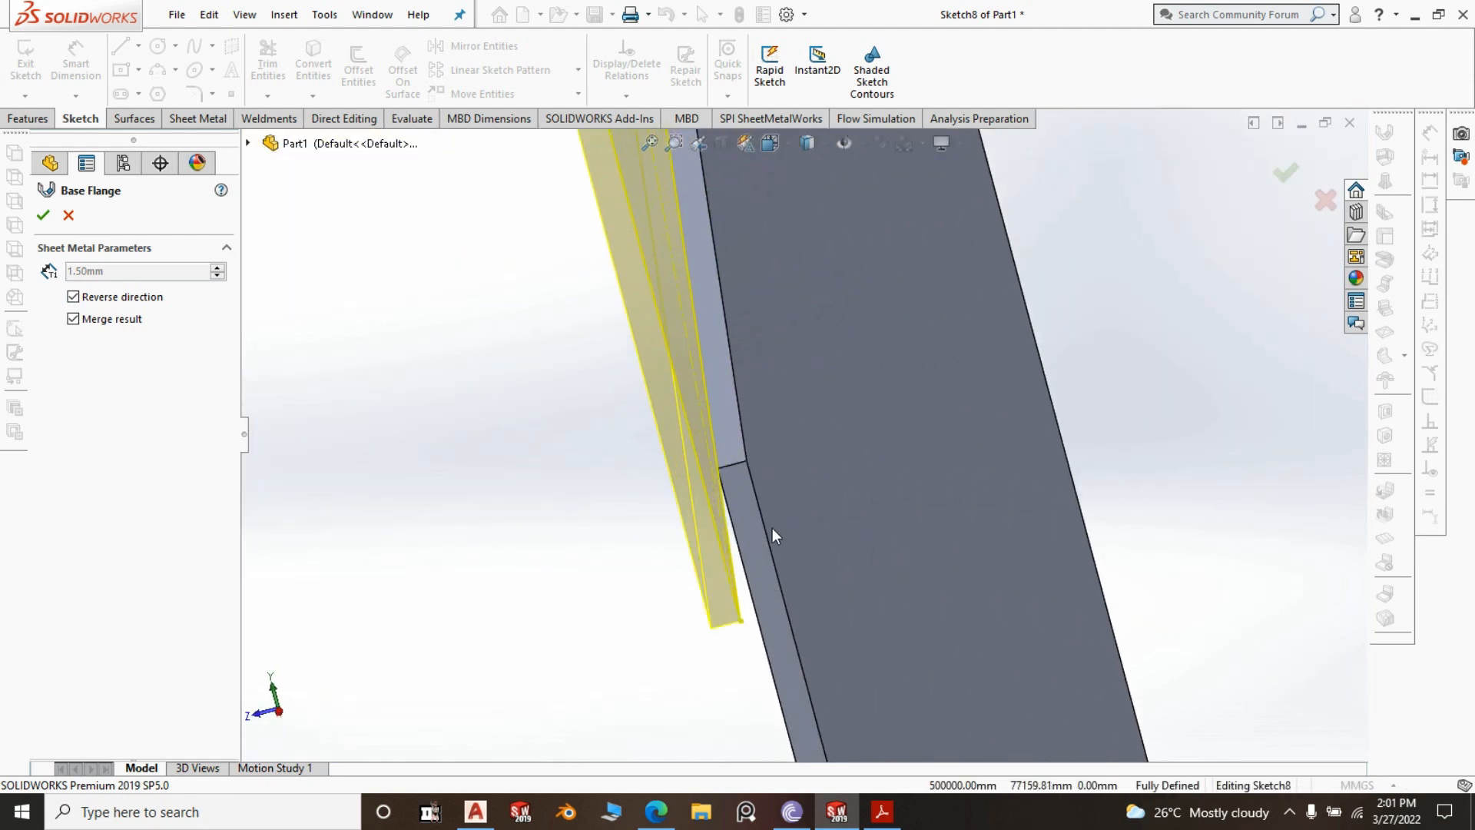
scroll(740, 473, down, 2)
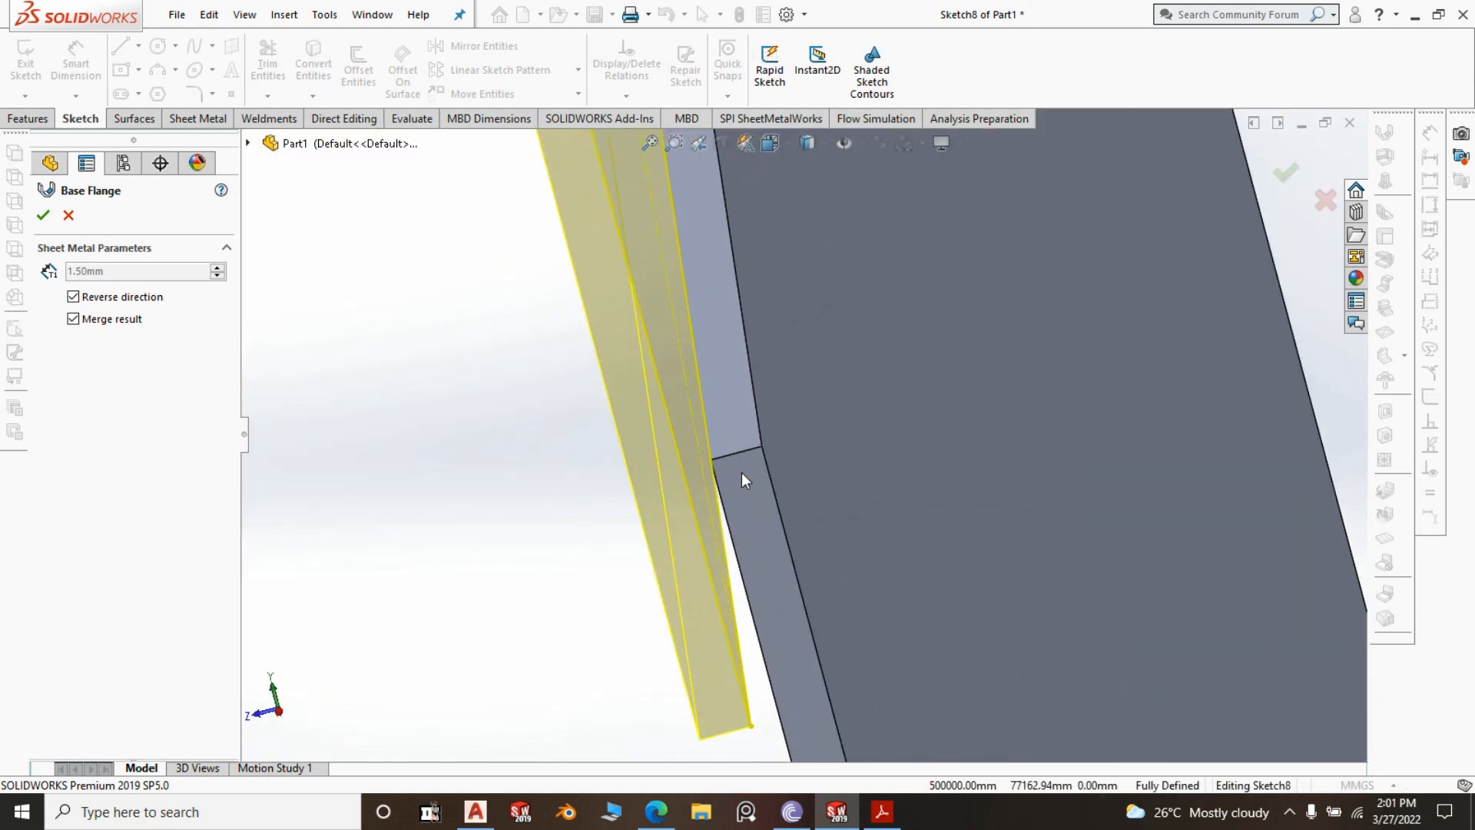
click(73, 297)
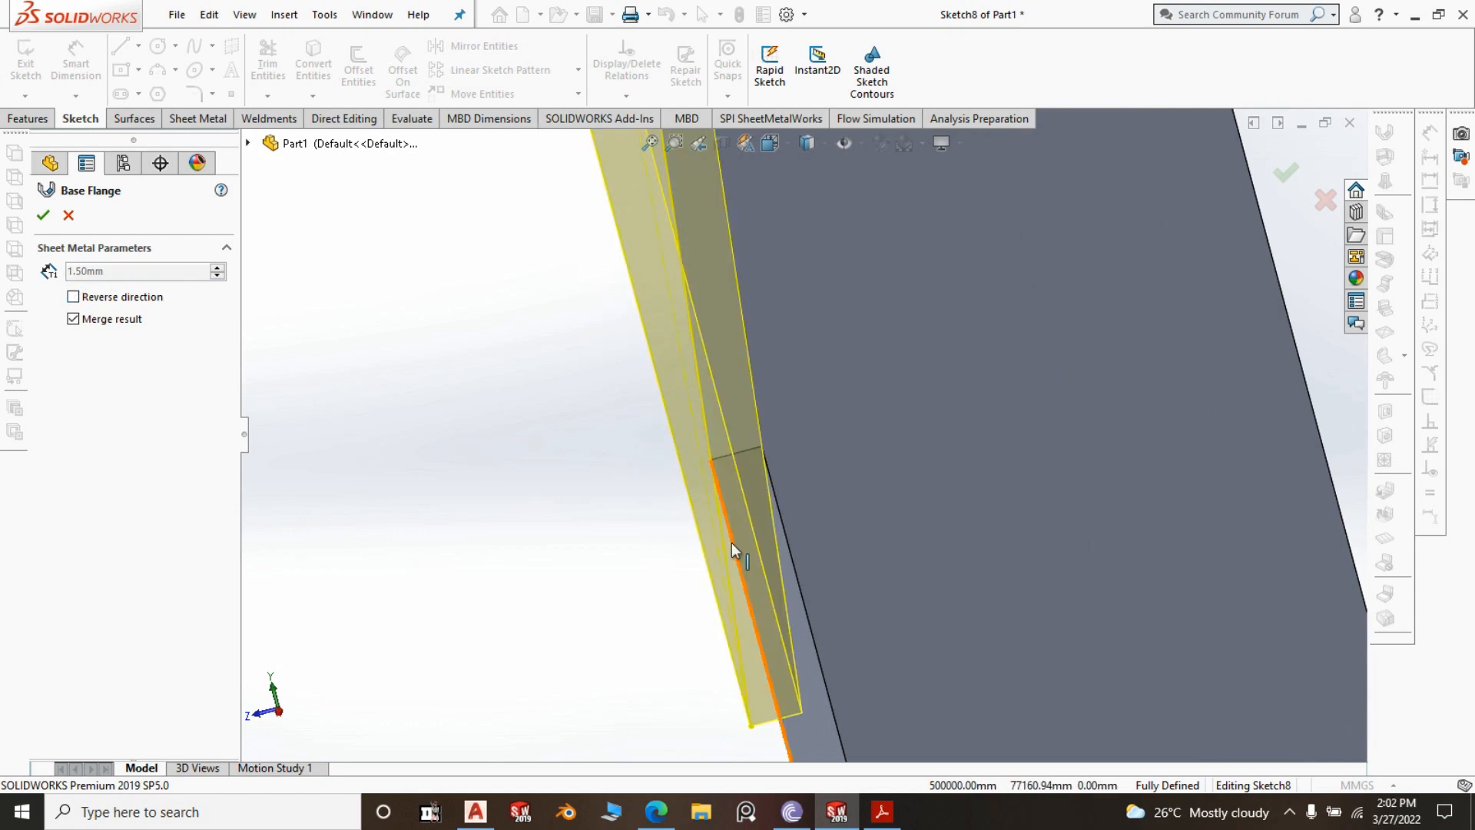
Create the tab merged with the rear wall in the unreversed direction and return to the isometric view
middle_drag(733, 549, 642, 494)
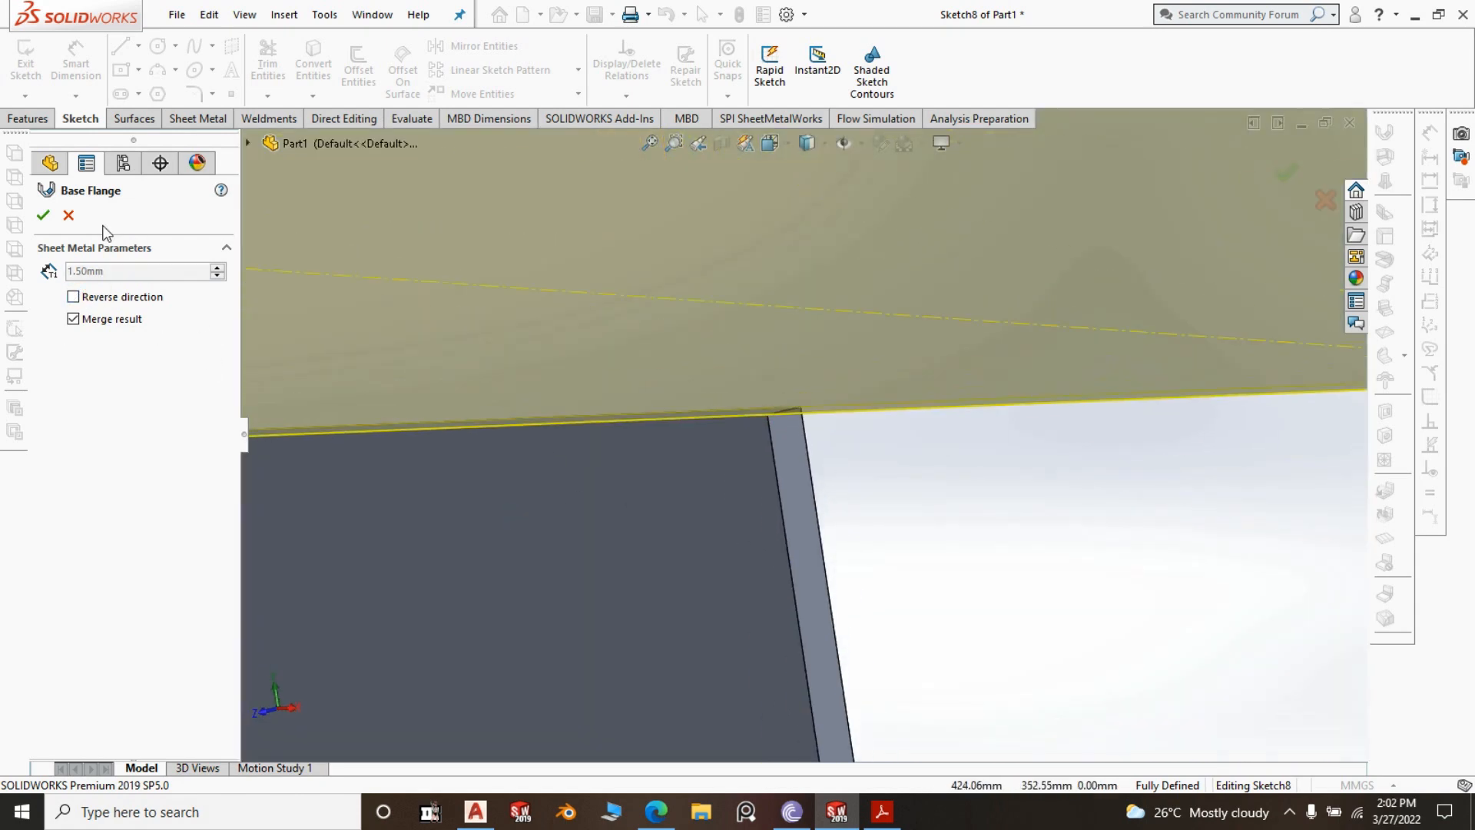
click(43, 215)
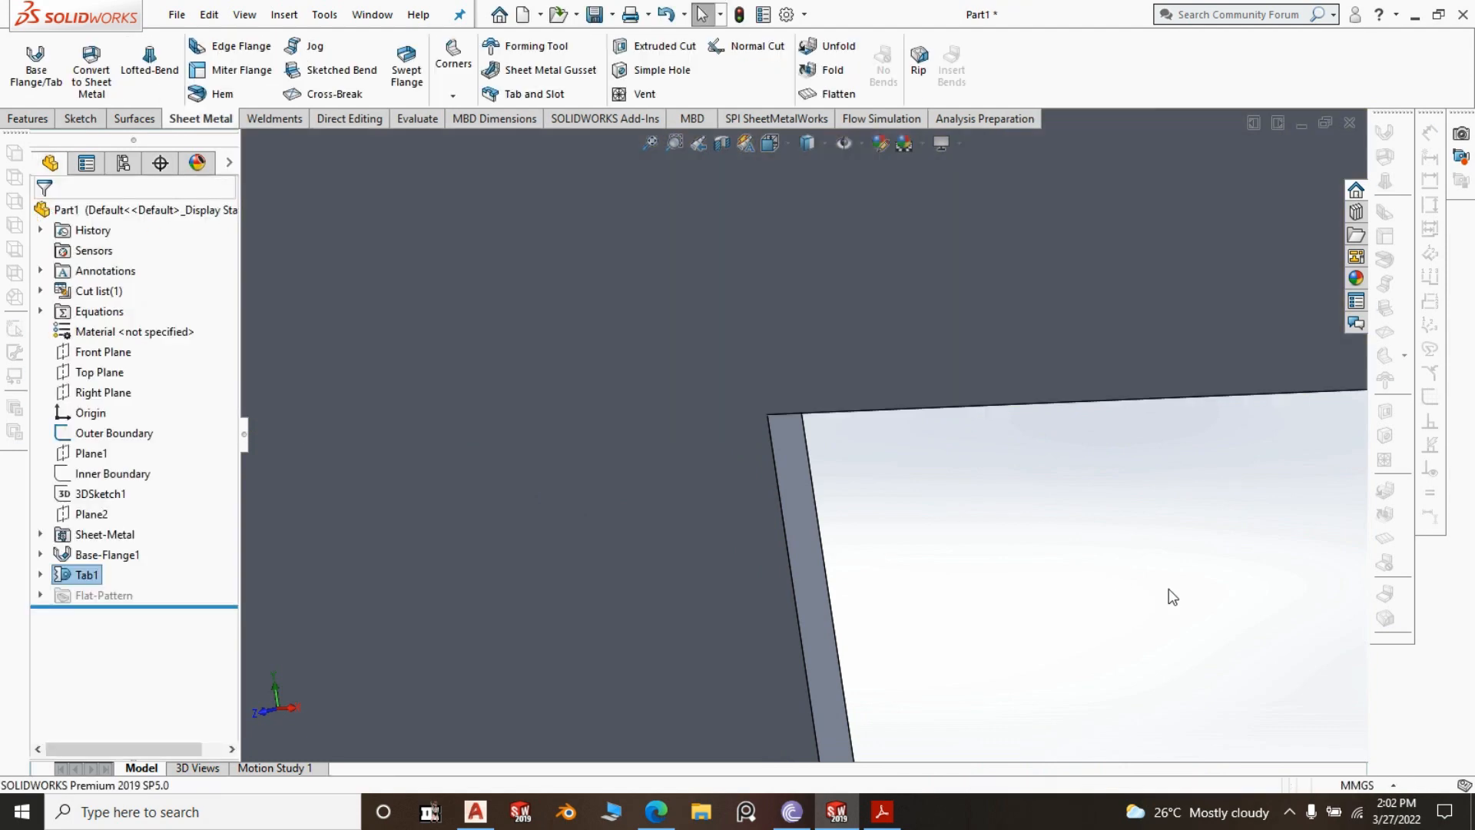
scroll(1168, 561, up, 5)
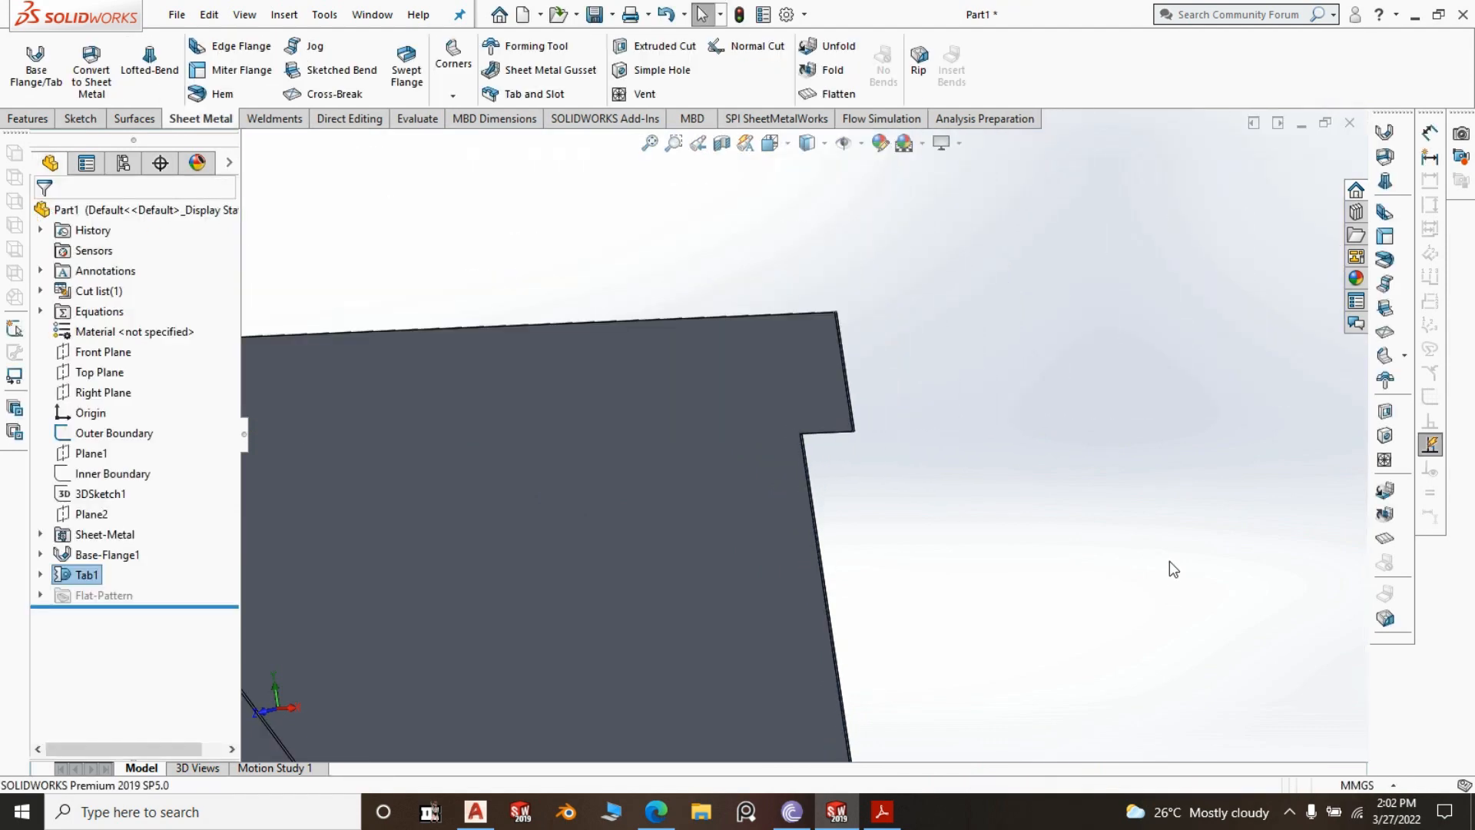
key(space)
click(1336, 634)
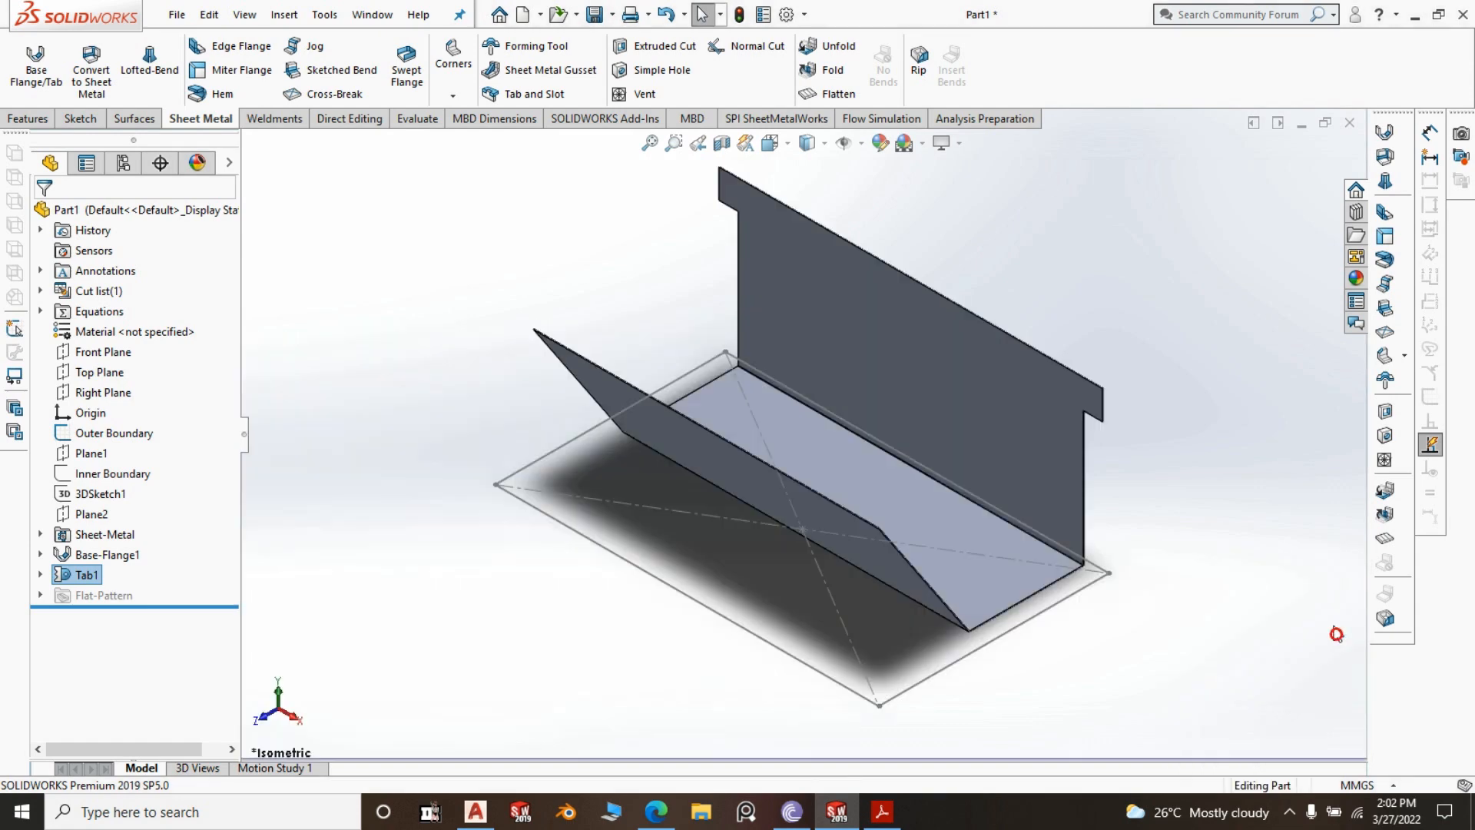
Add a 90° edge flange about 281 mm long to the tab's upper edge, extending outward behind the rear wall
scroll(1014, 631, down, 2)
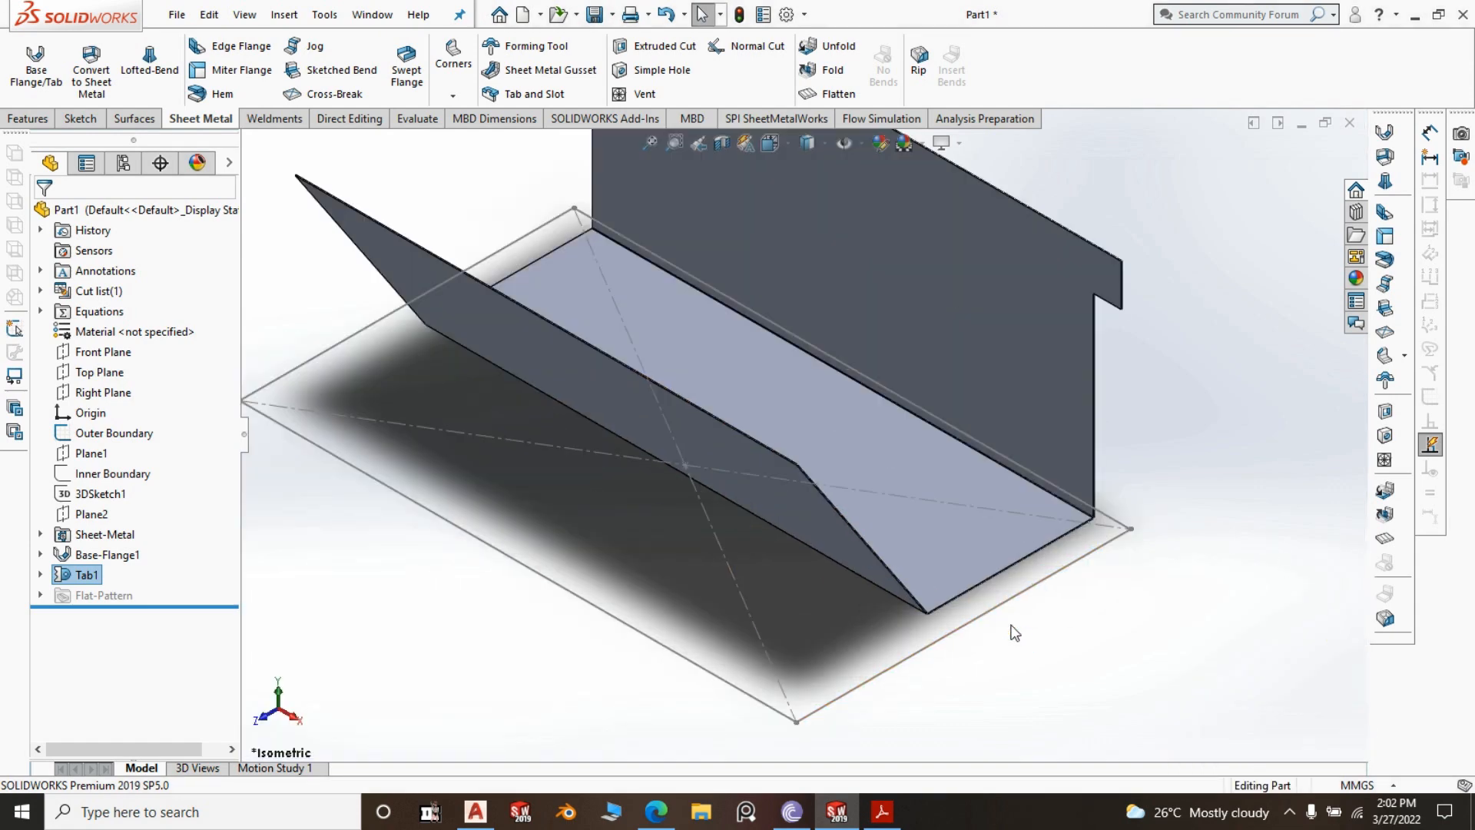
scroll(799, 435, up, 2)
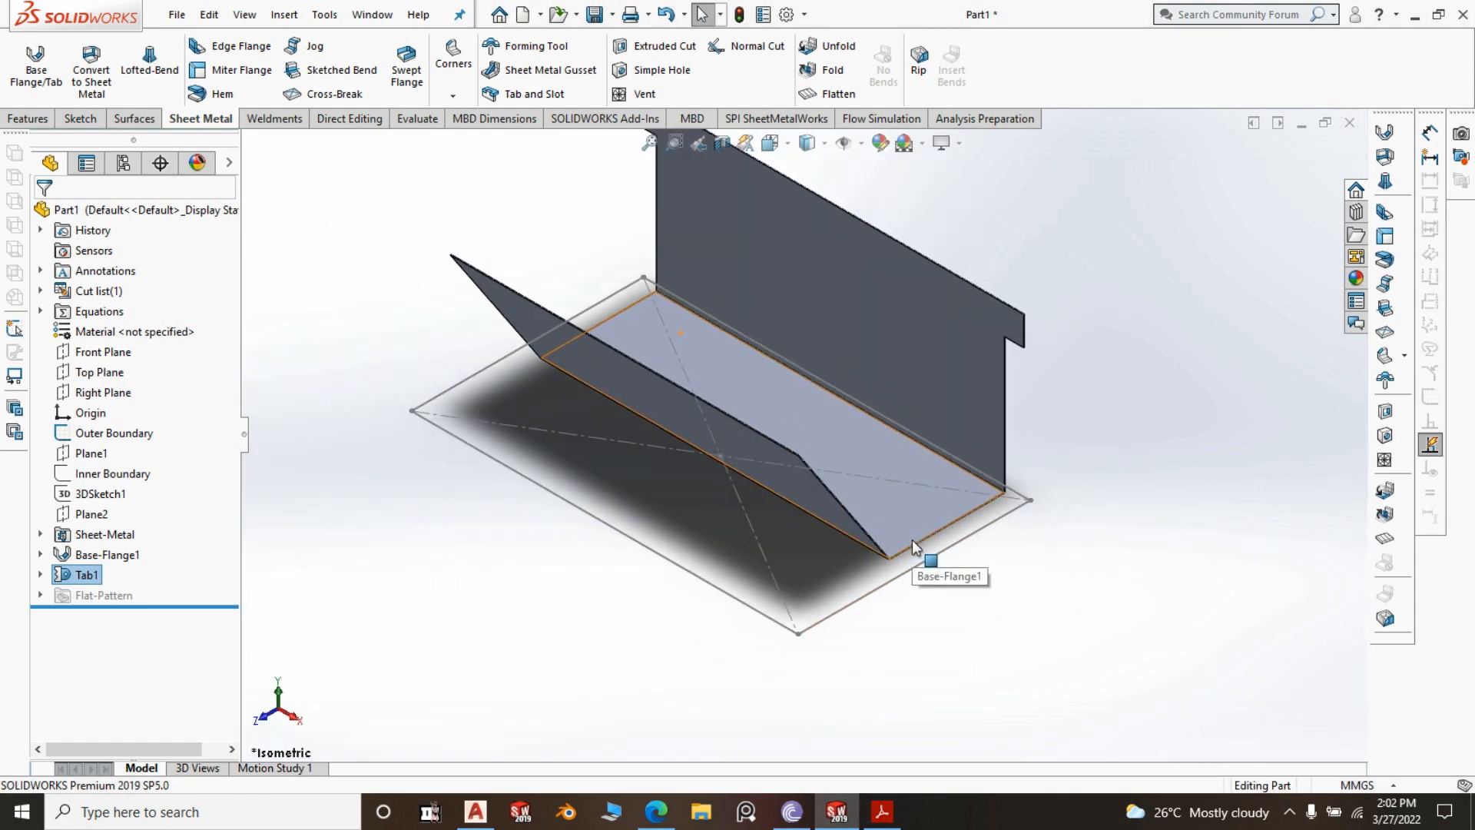
scroll(959, 310, down, 2)
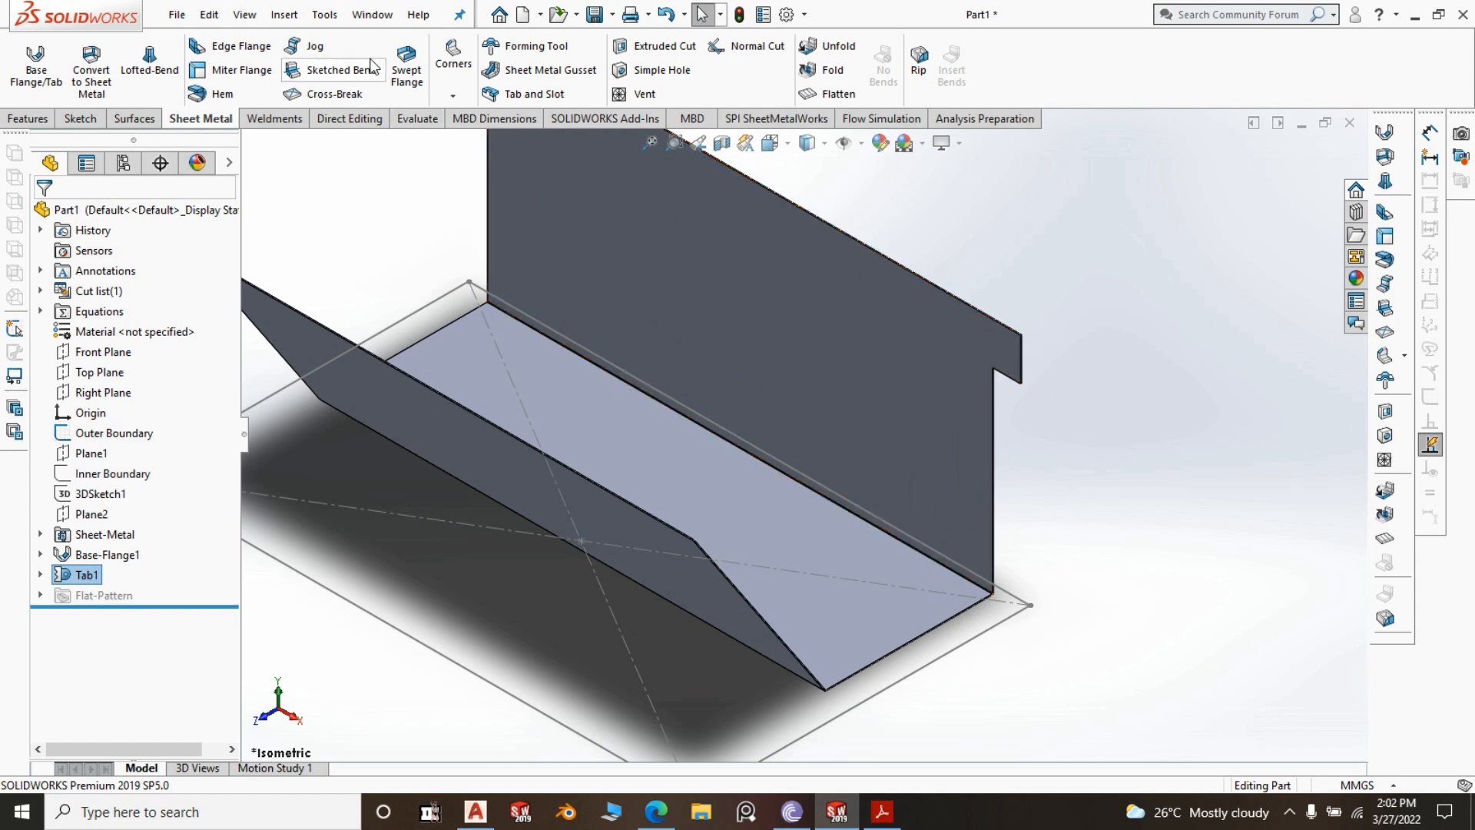
click(222, 53)
scroll(853, 376, down, 4)
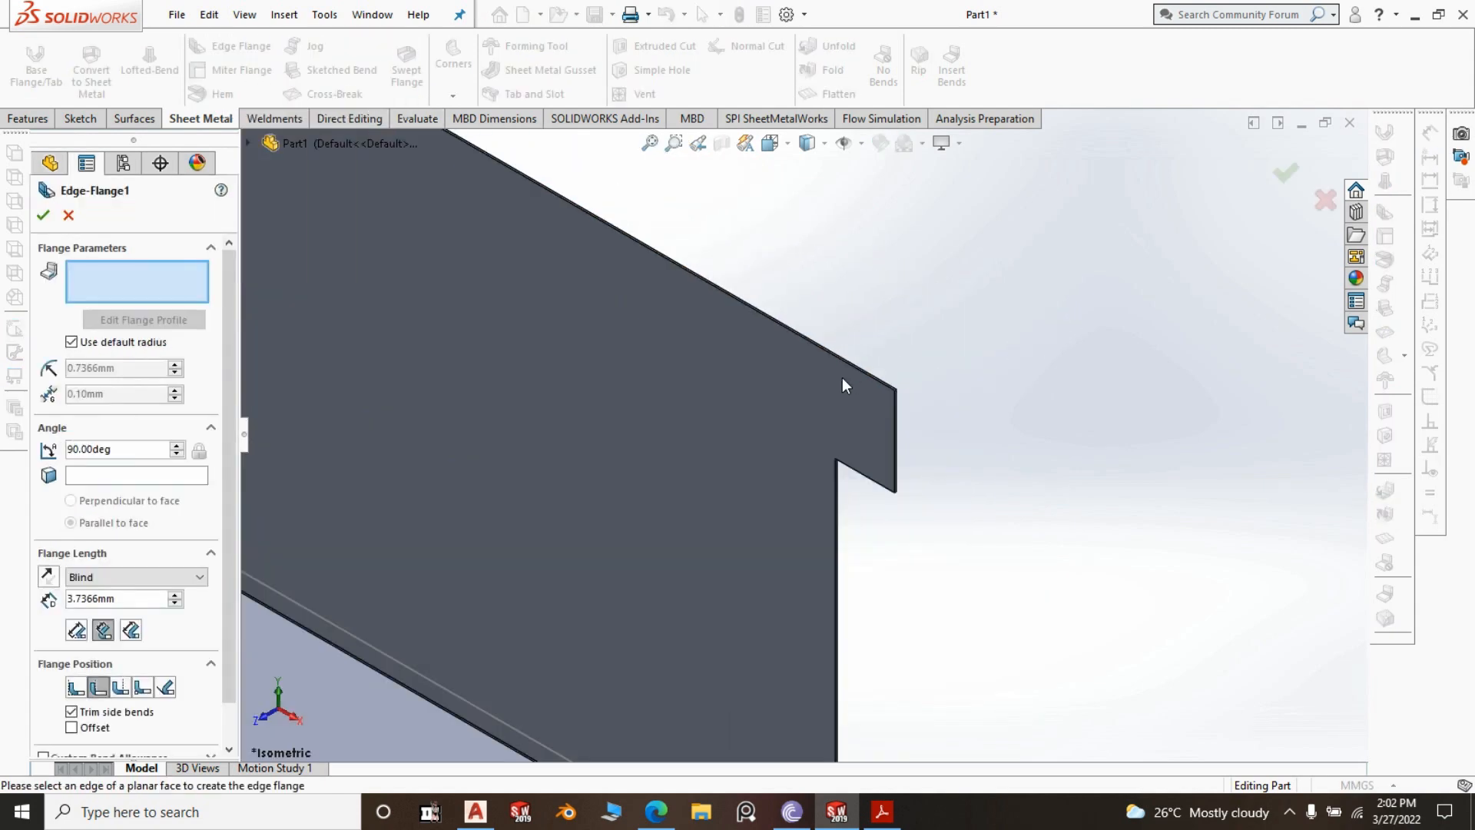
click(831, 410)
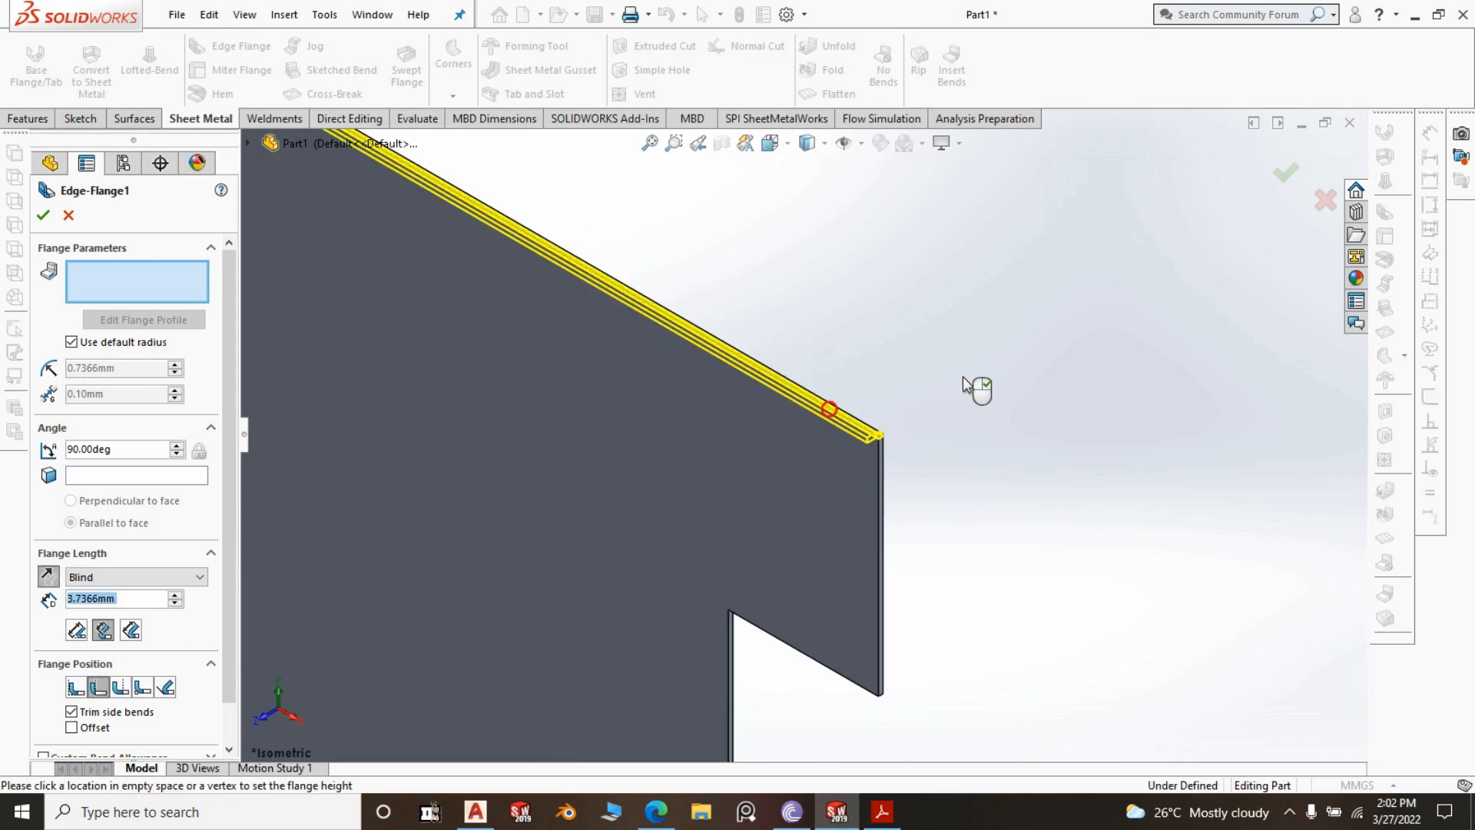
scroll(975, 389, down, 3)
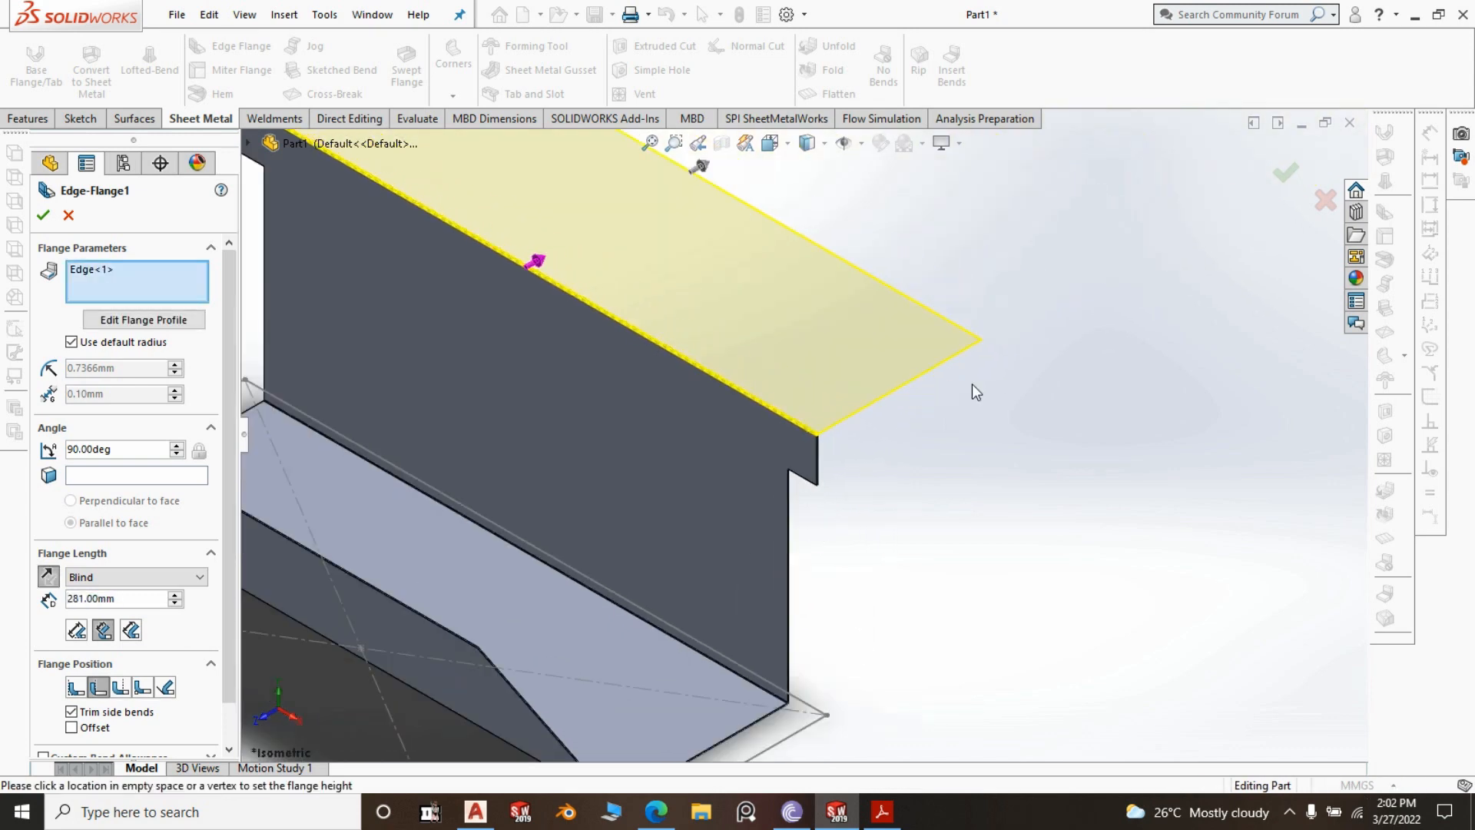
right_click(1082, 327)
click(1120, 448)
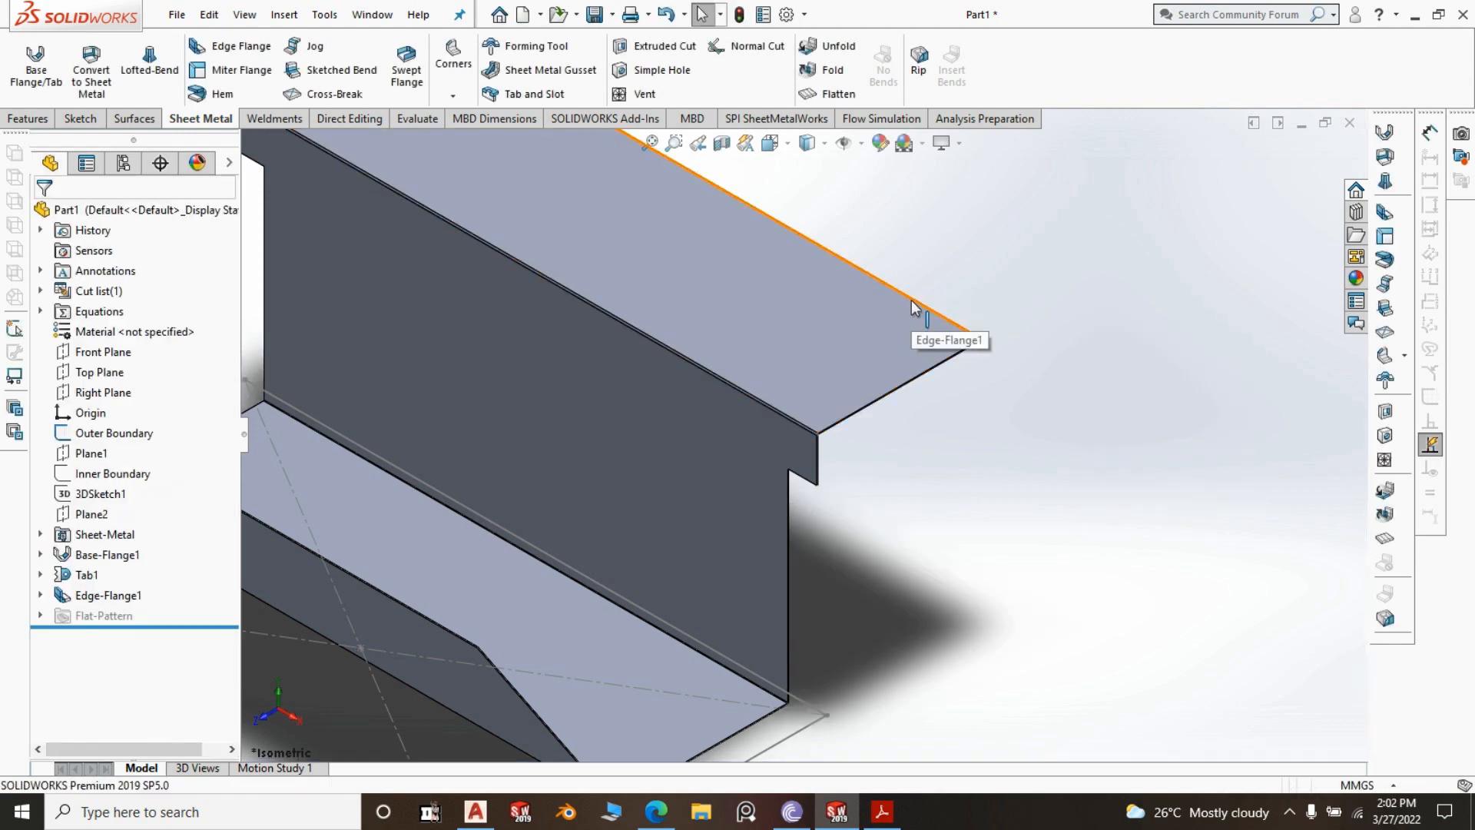
Edit the upper edge flange's profile sketch so its outer line is collinear with the Outer Boundary sketch's rear line
click(845, 324)
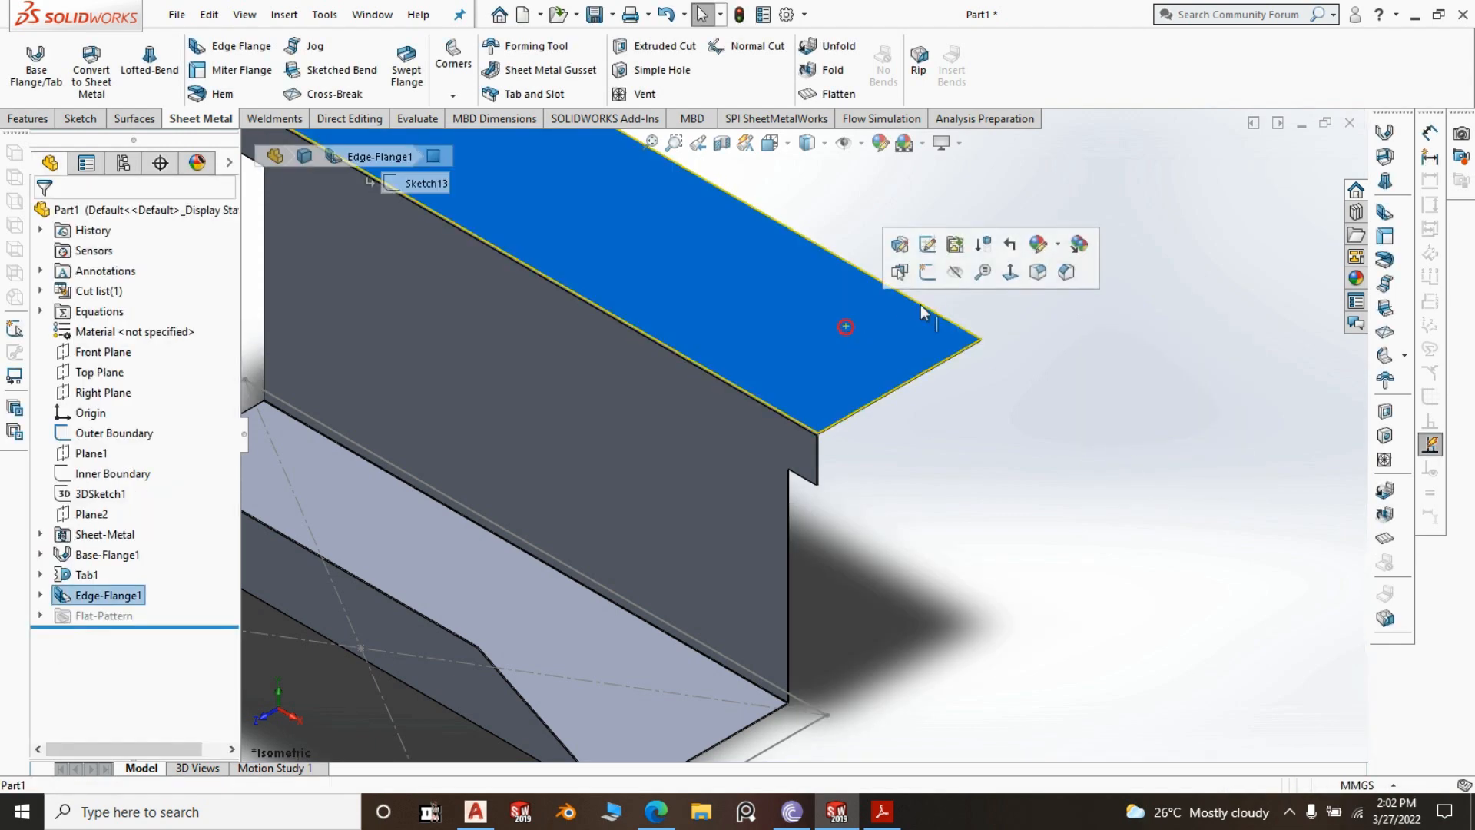
click(926, 246)
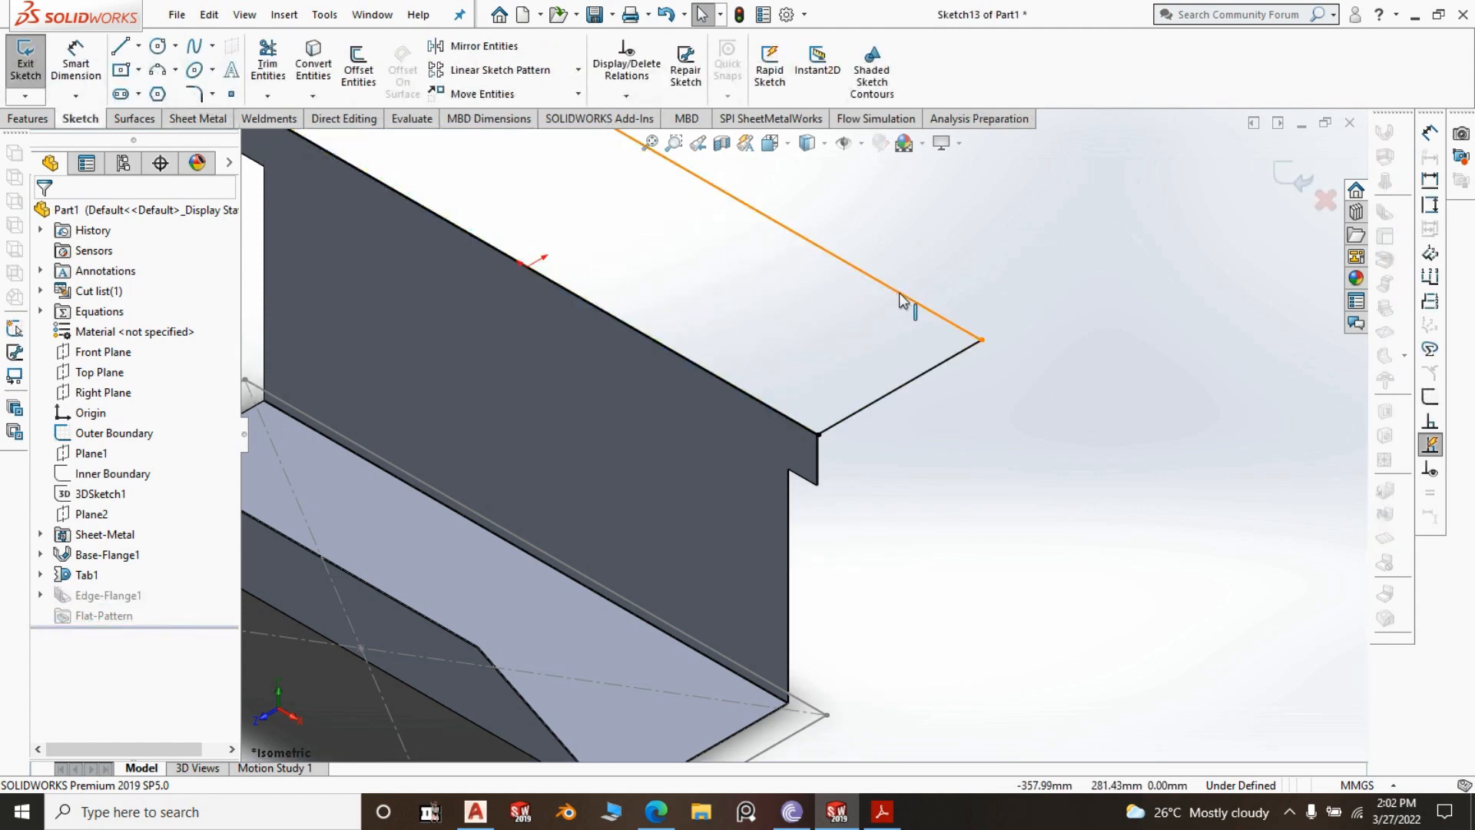
click(903, 299)
scroll(1137, 395, up, 4)
scroll(823, 554, down, 5)
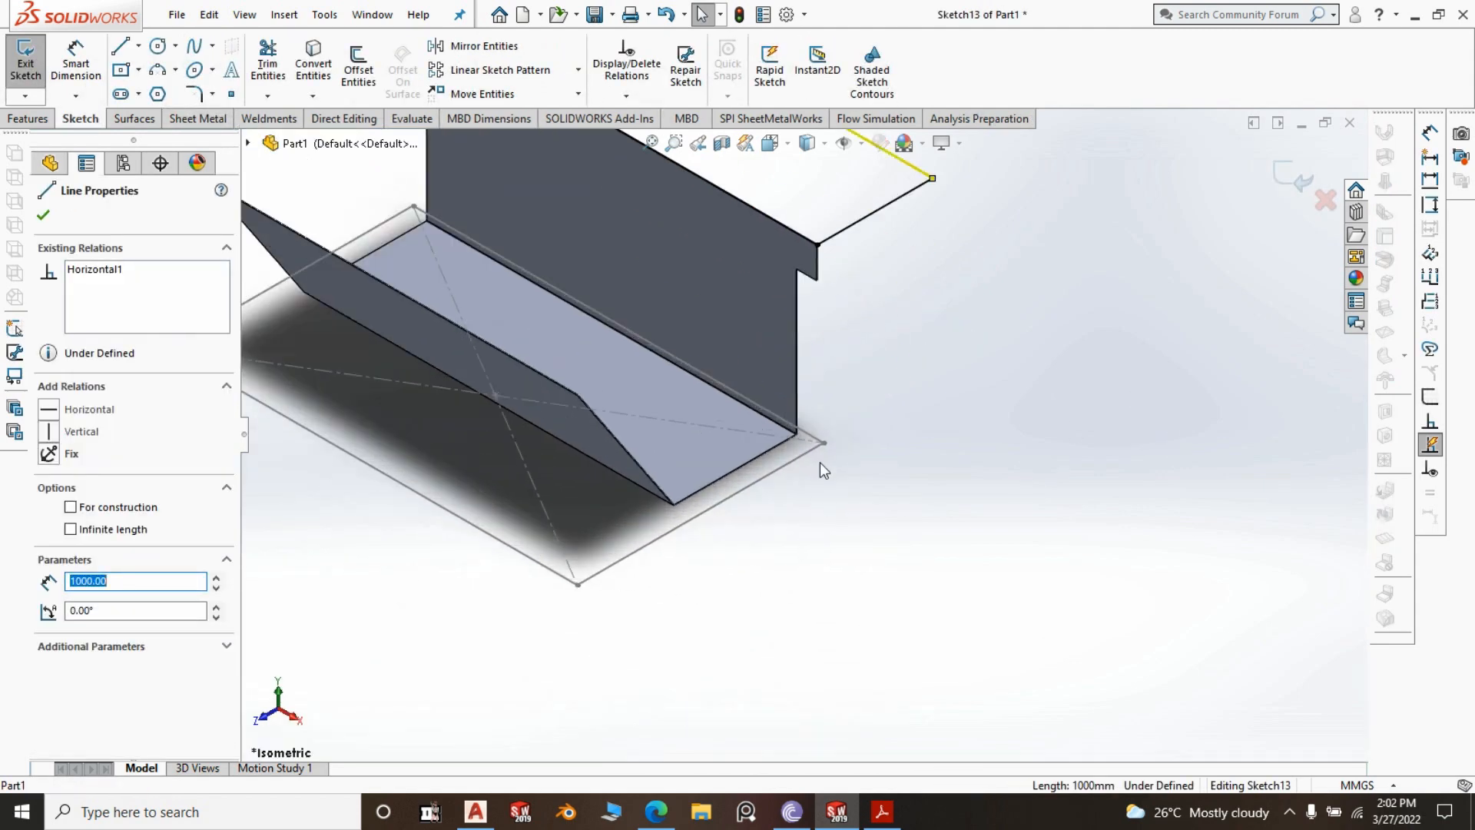
scroll(819, 463, down, 4)
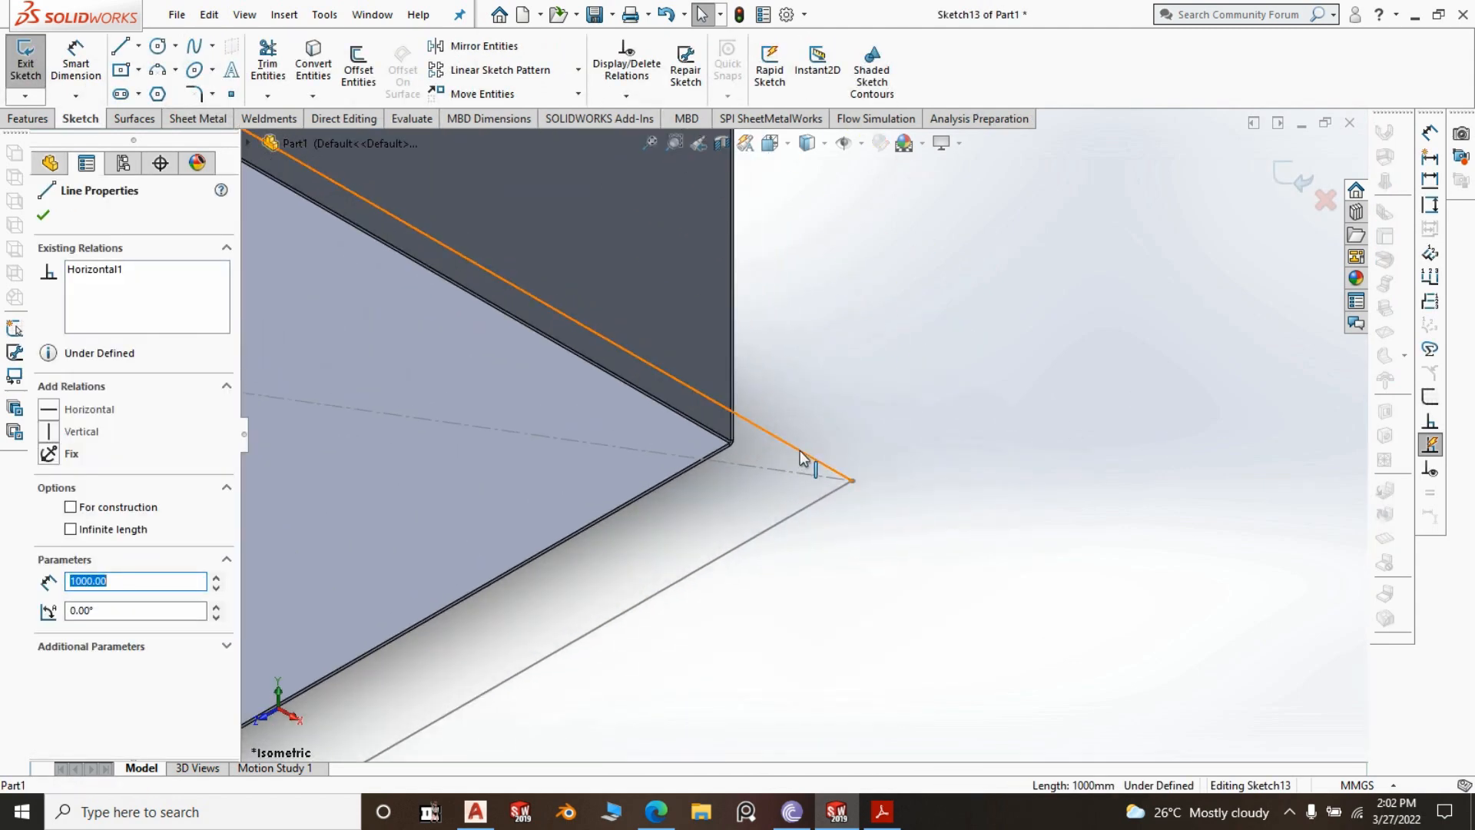
ctrl+click(803, 464)
click(852, 368)
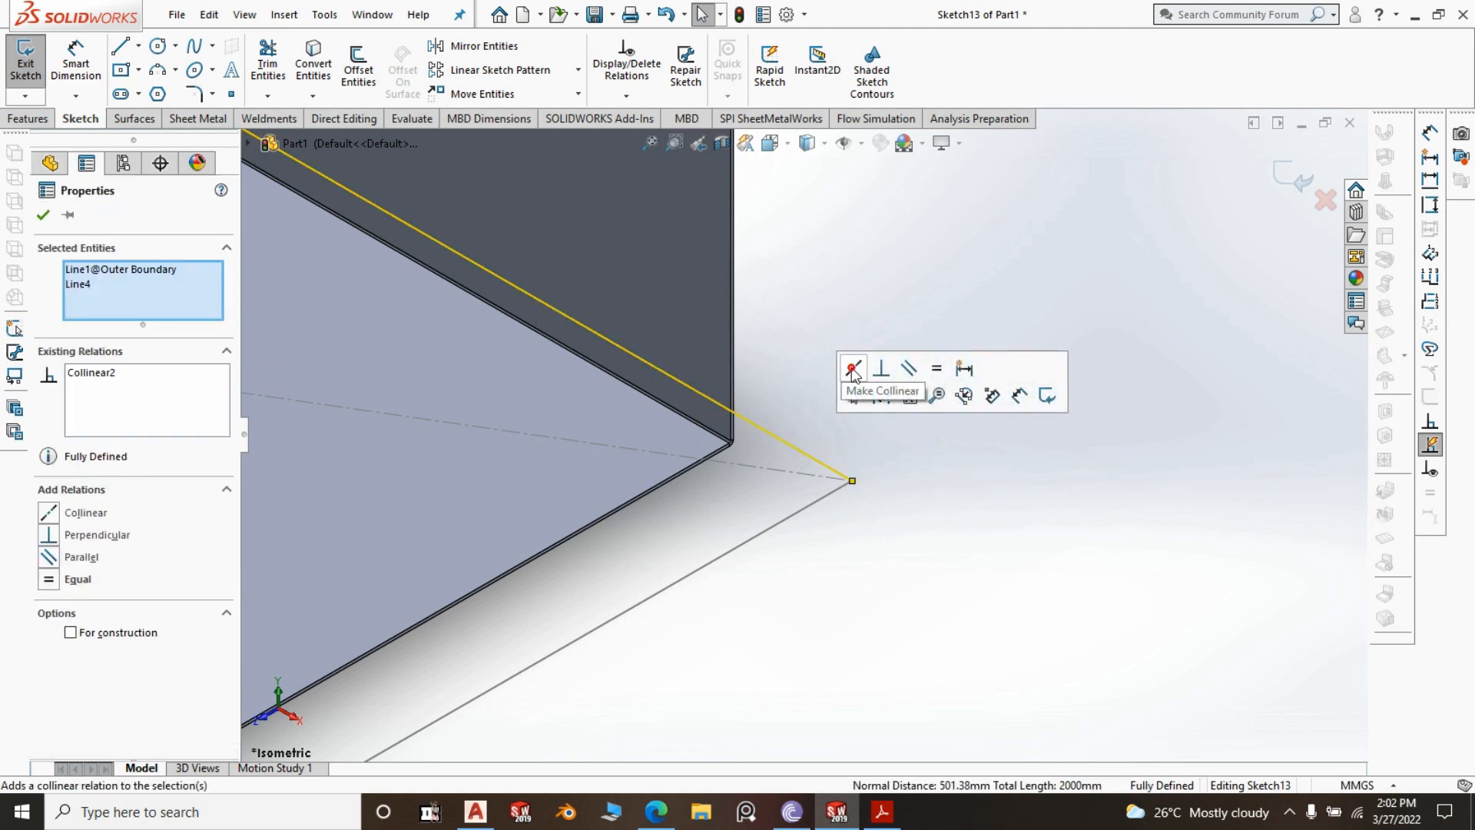
scroll(957, 468, up, 4)
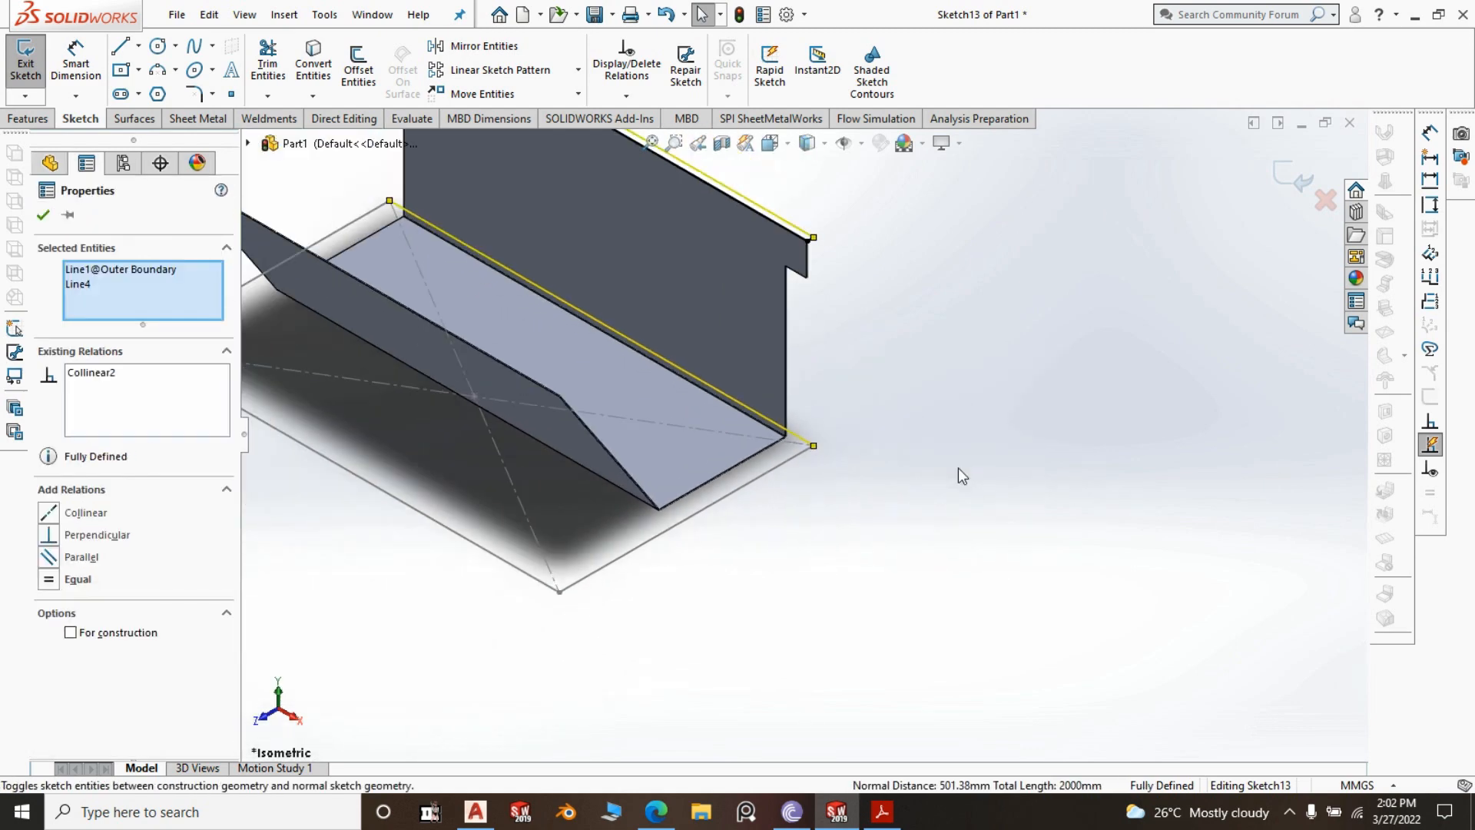
scroll(851, 224, down, 4)
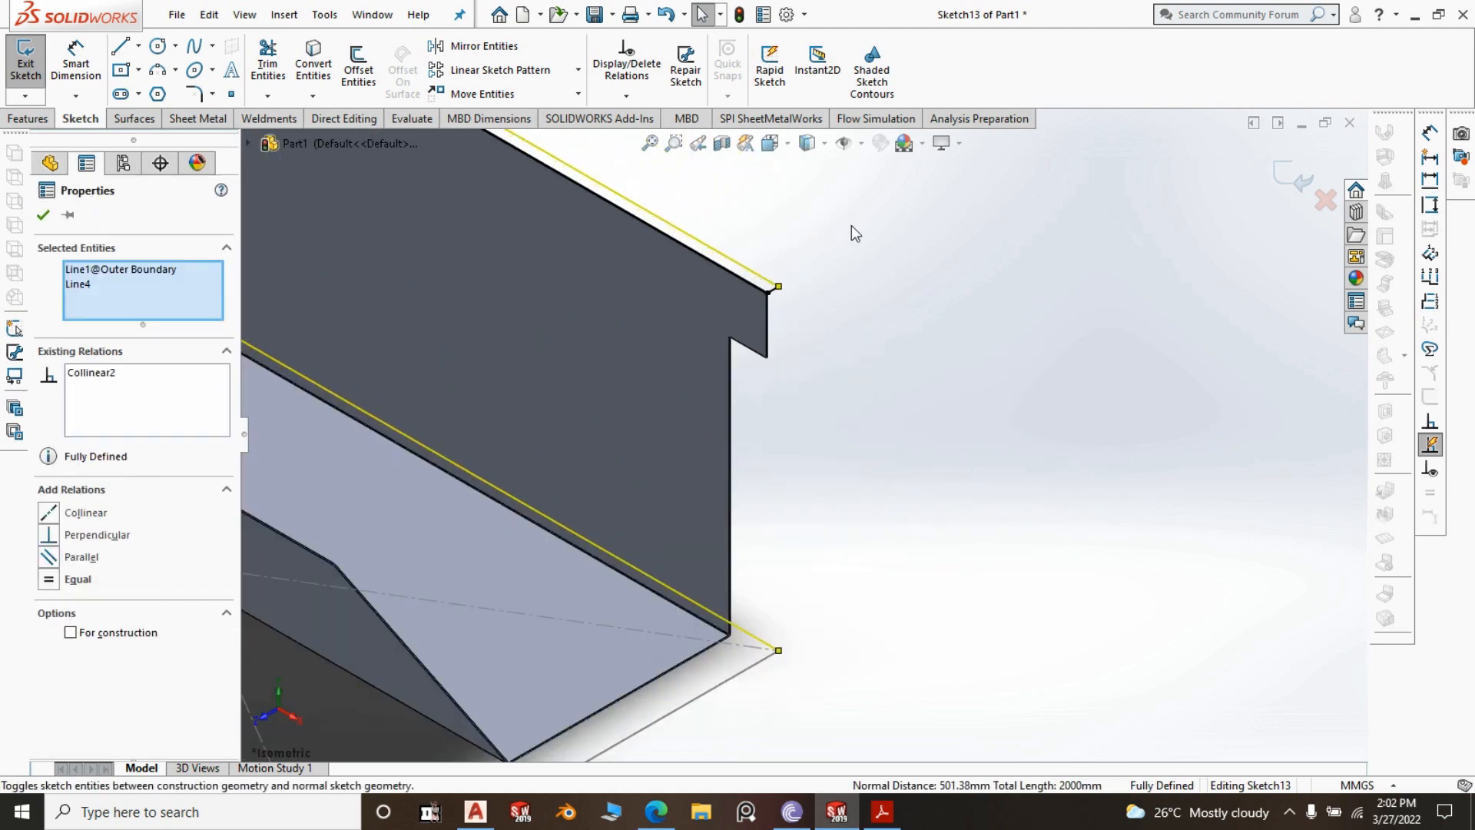
click(1293, 176)
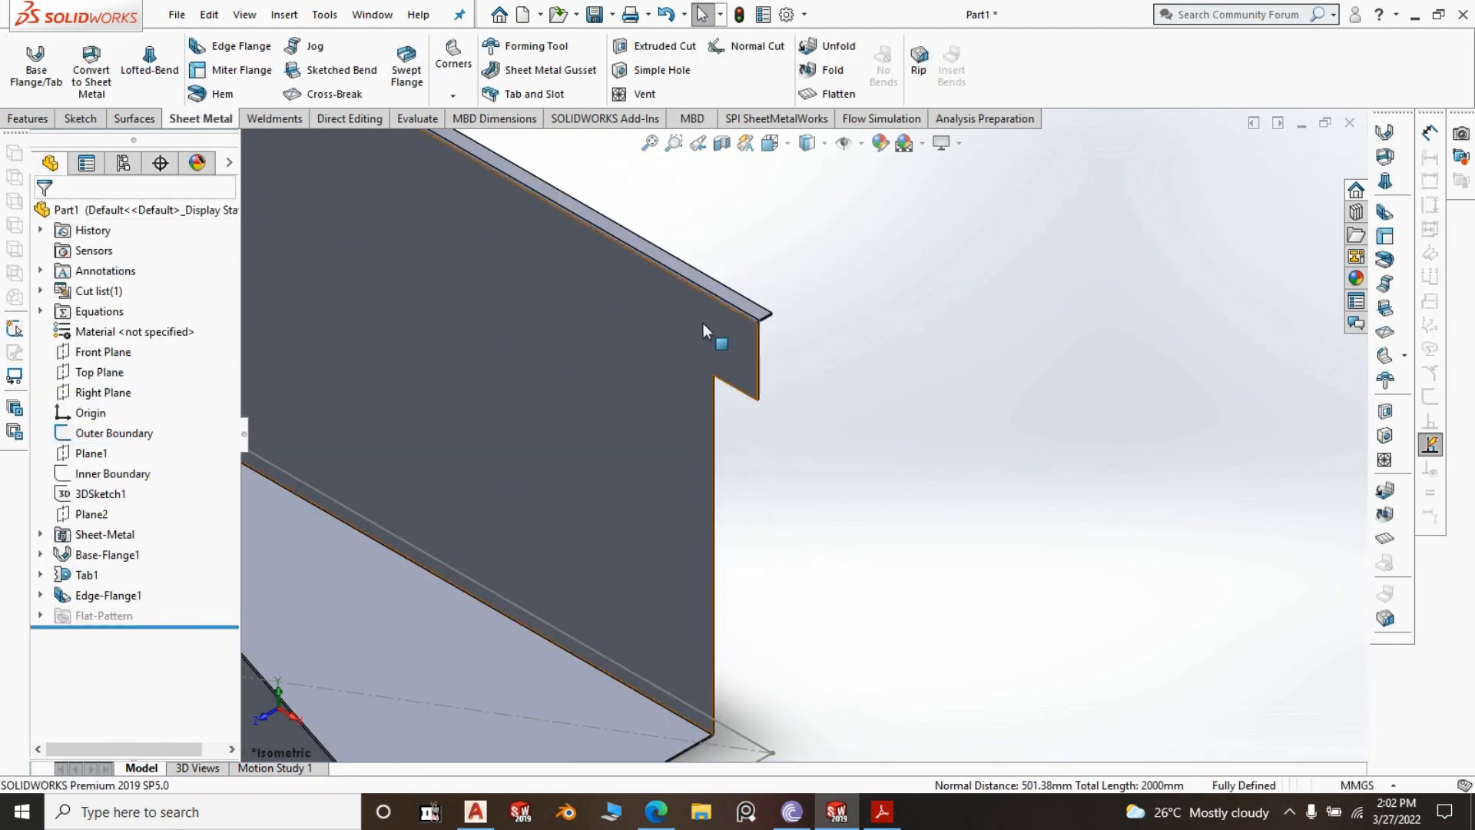
Add a 90° edge flange pointing down from the upper flange's outer edge, with a length of 10 mm
scroll(773, 339, down, 2)
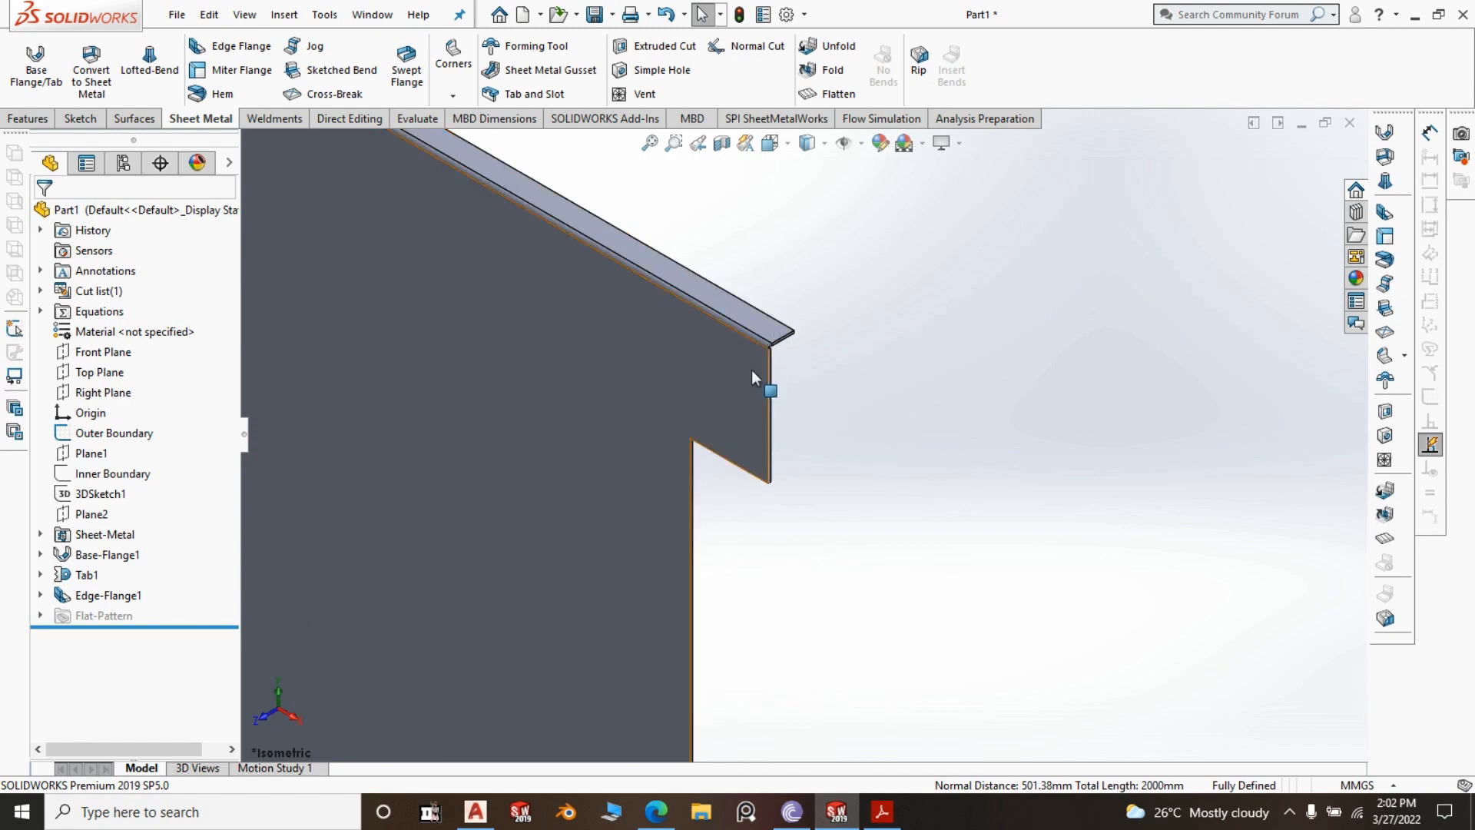
scroll(769, 354, up, 2)
scroll(781, 340, down, 1)
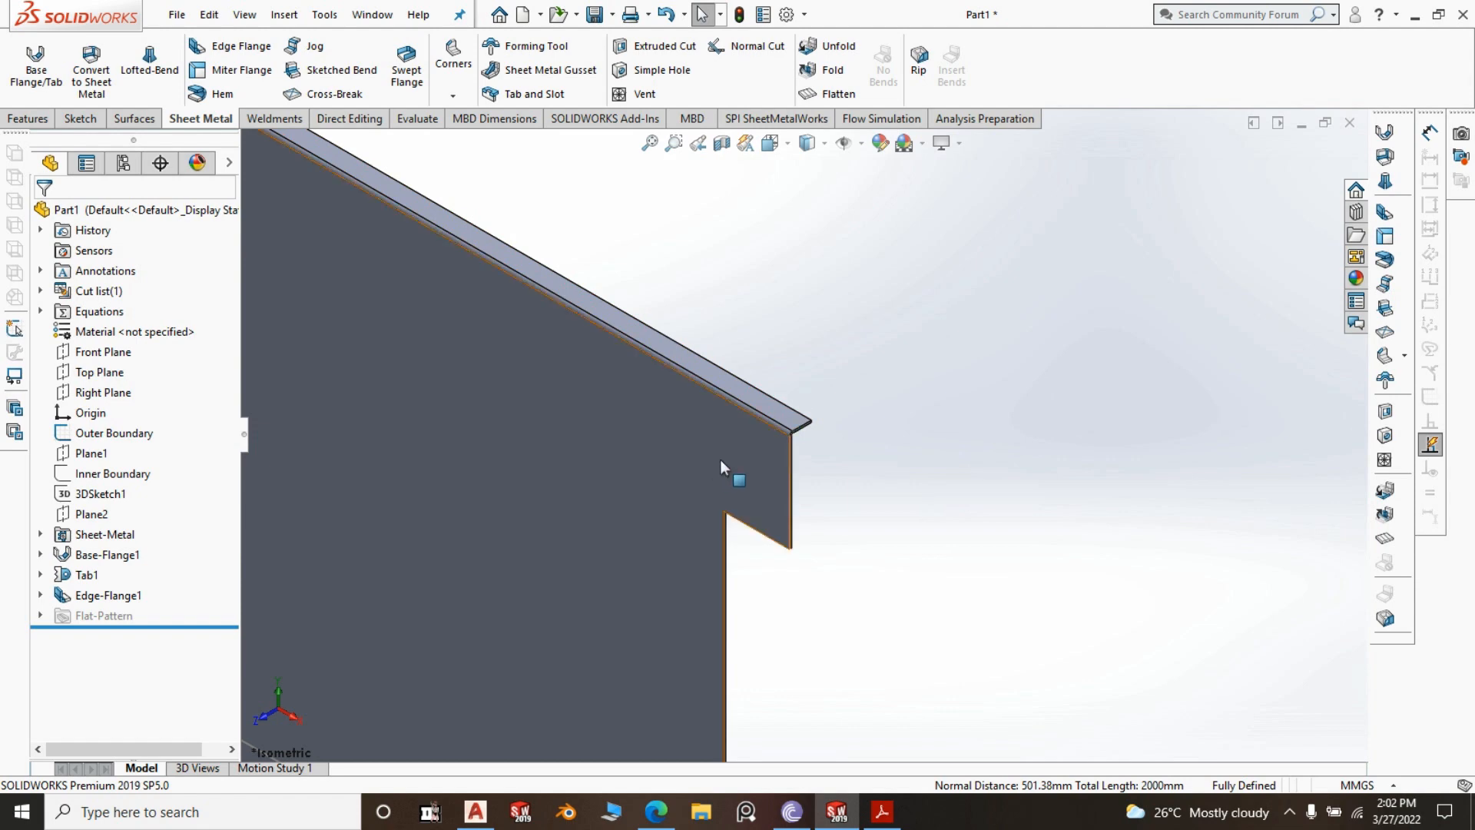
scroll(830, 423, up, 1)
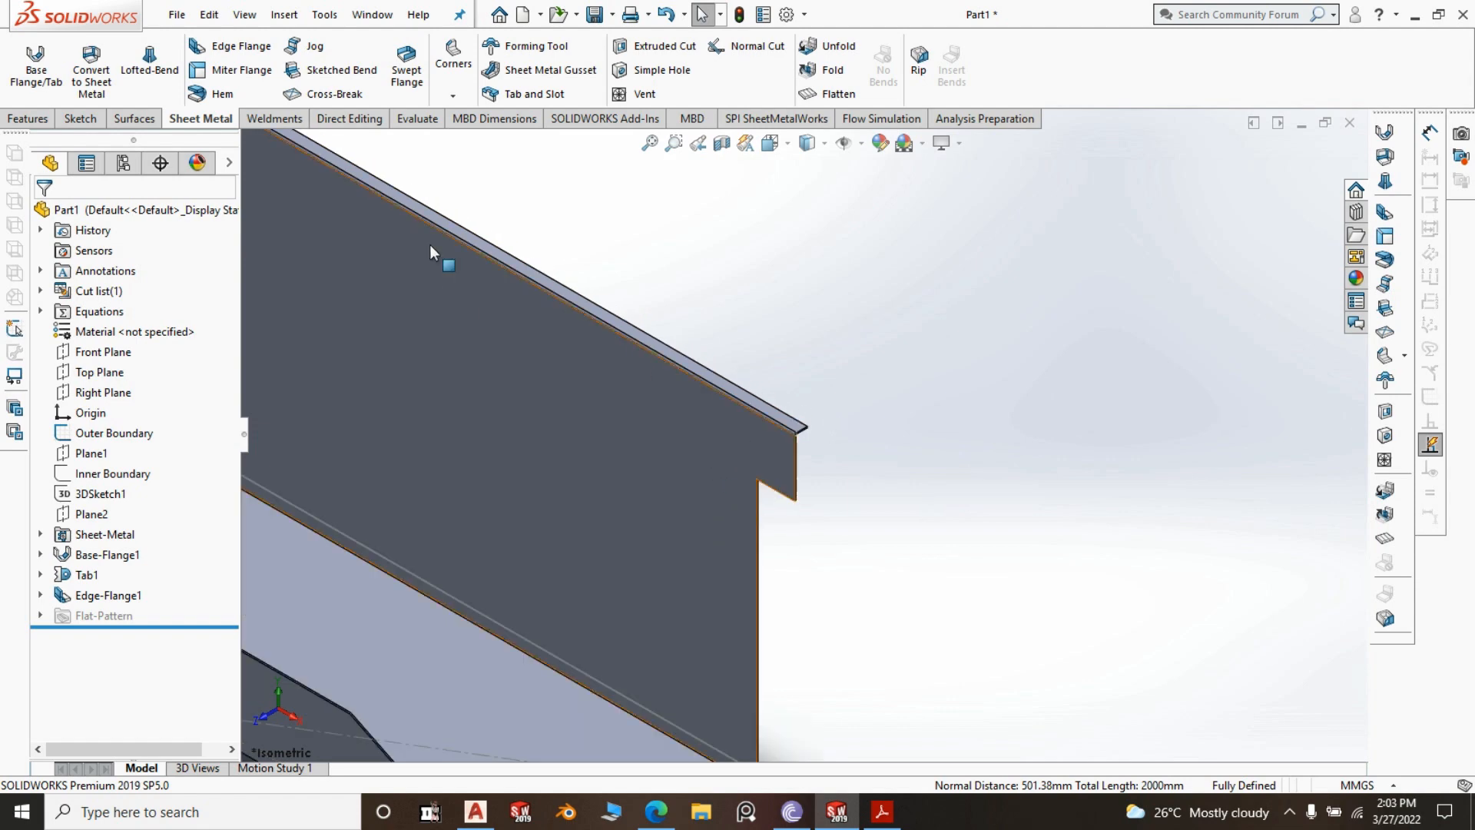
click(226, 47)
click(789, 417)
click(827, 461)
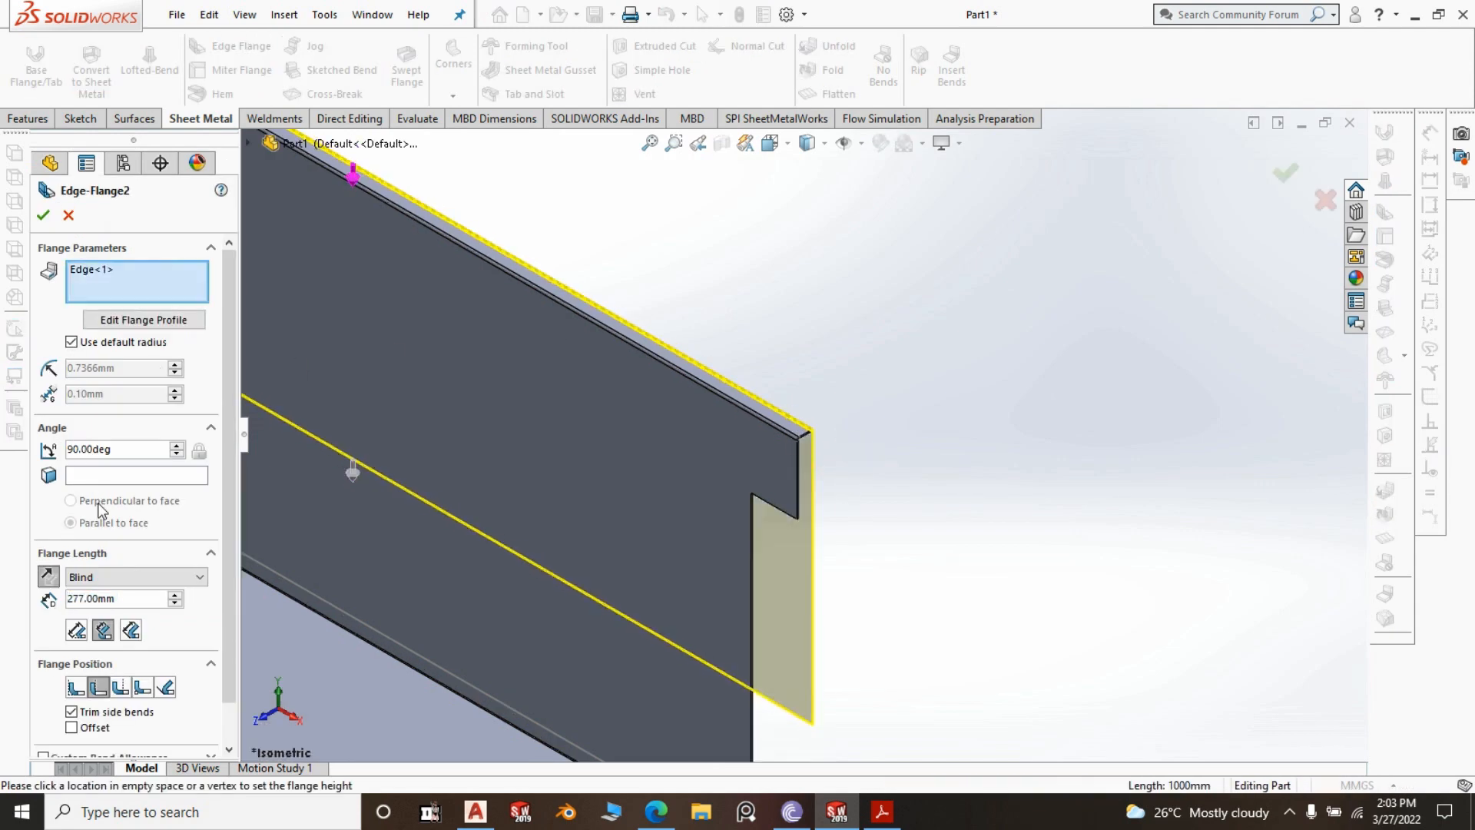
click(139, 604)
text(10)
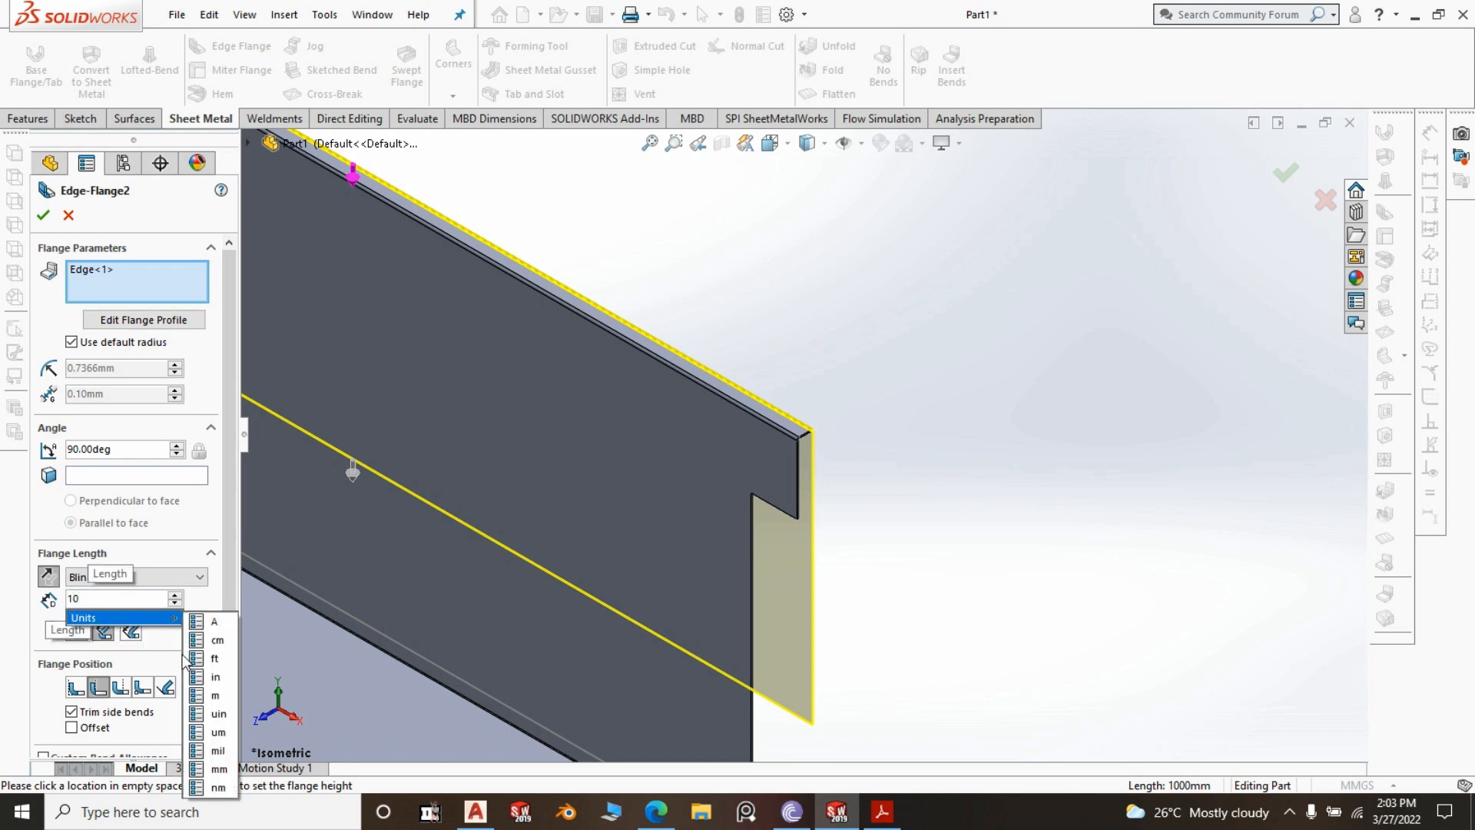
click(998, 326)
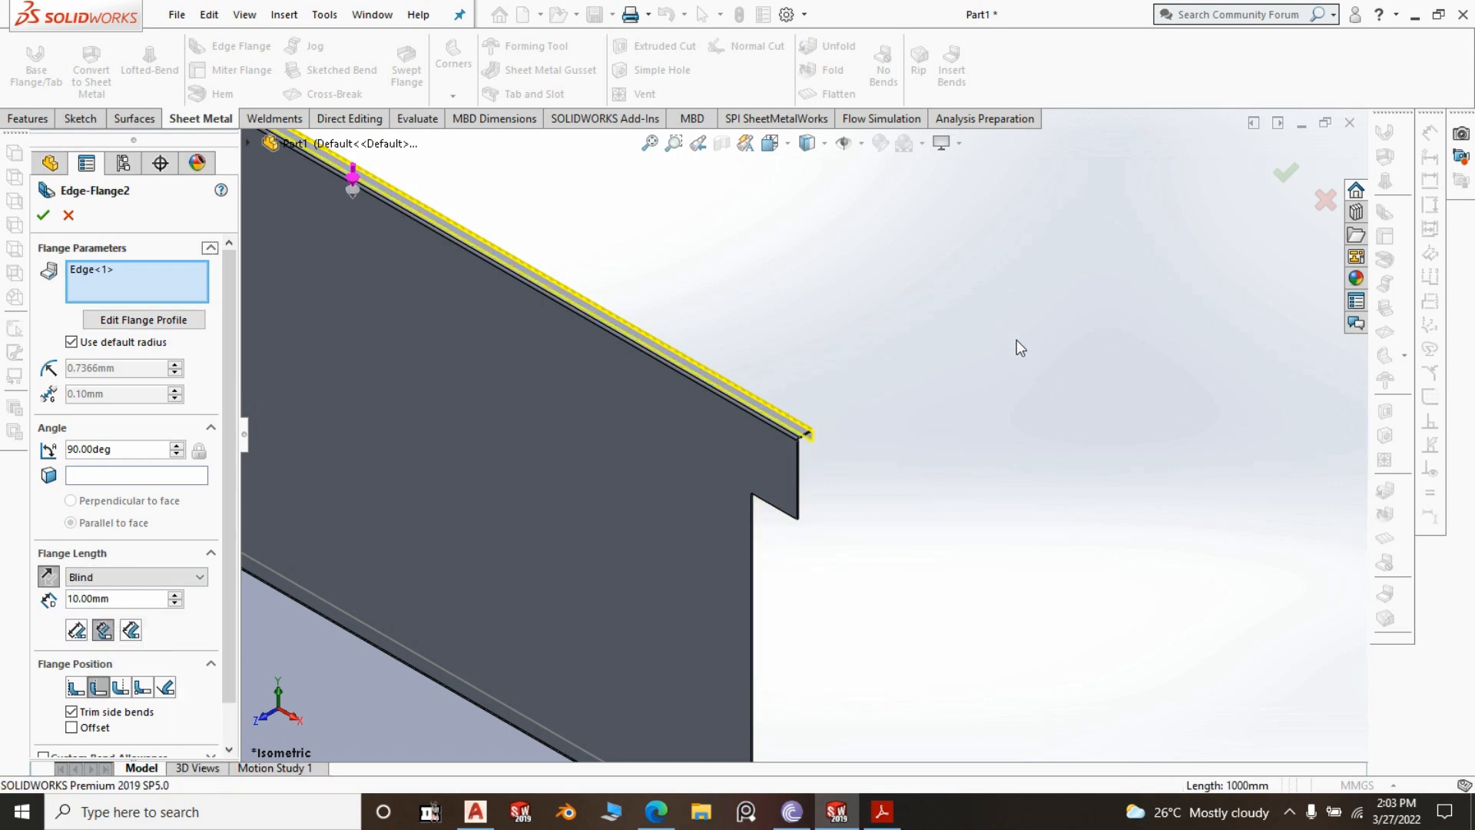
scroll(822, 453, down, 3)
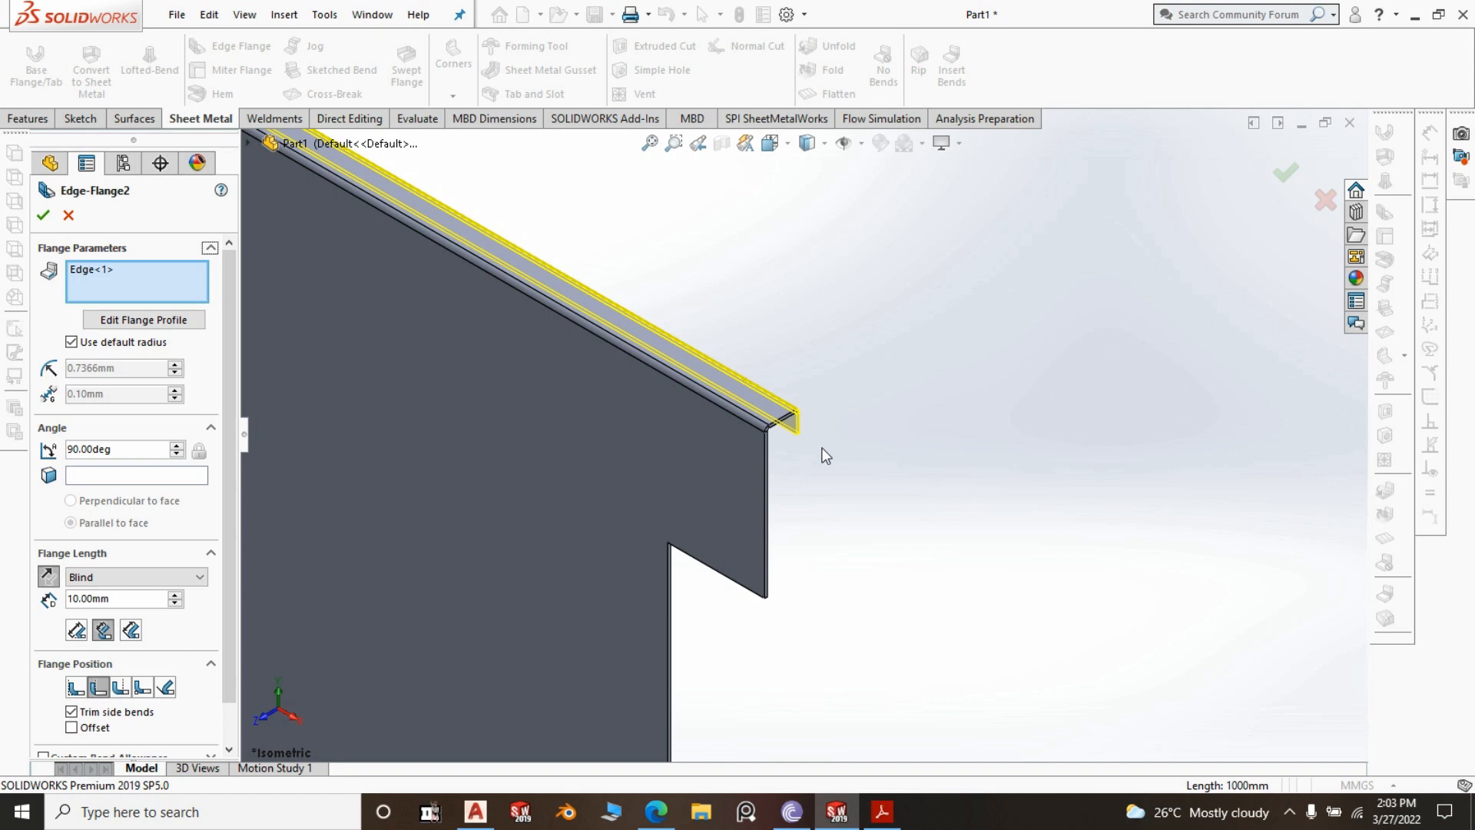
click(1288, 177)
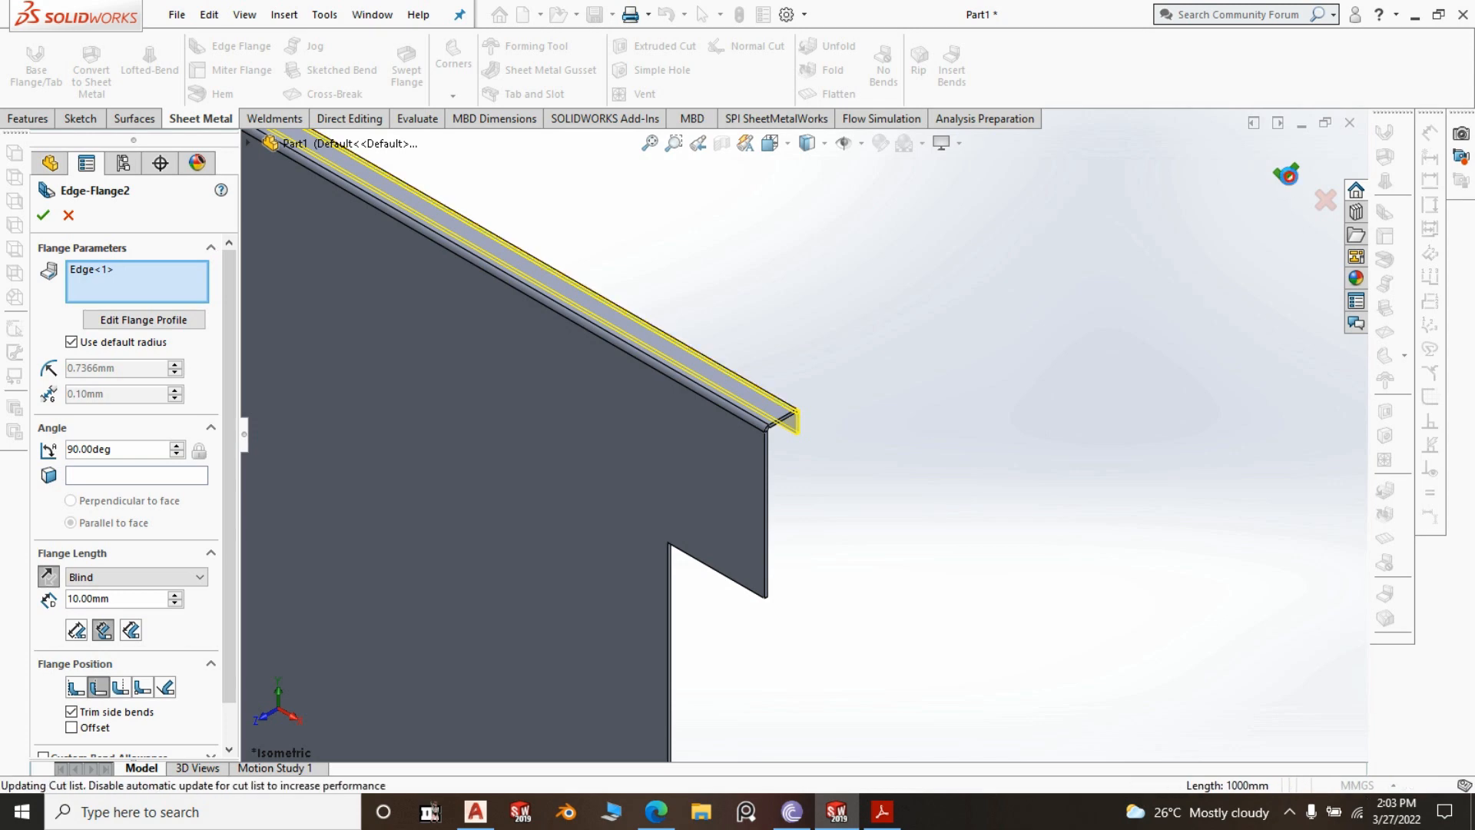
scroll(1232, 242, up, 5)
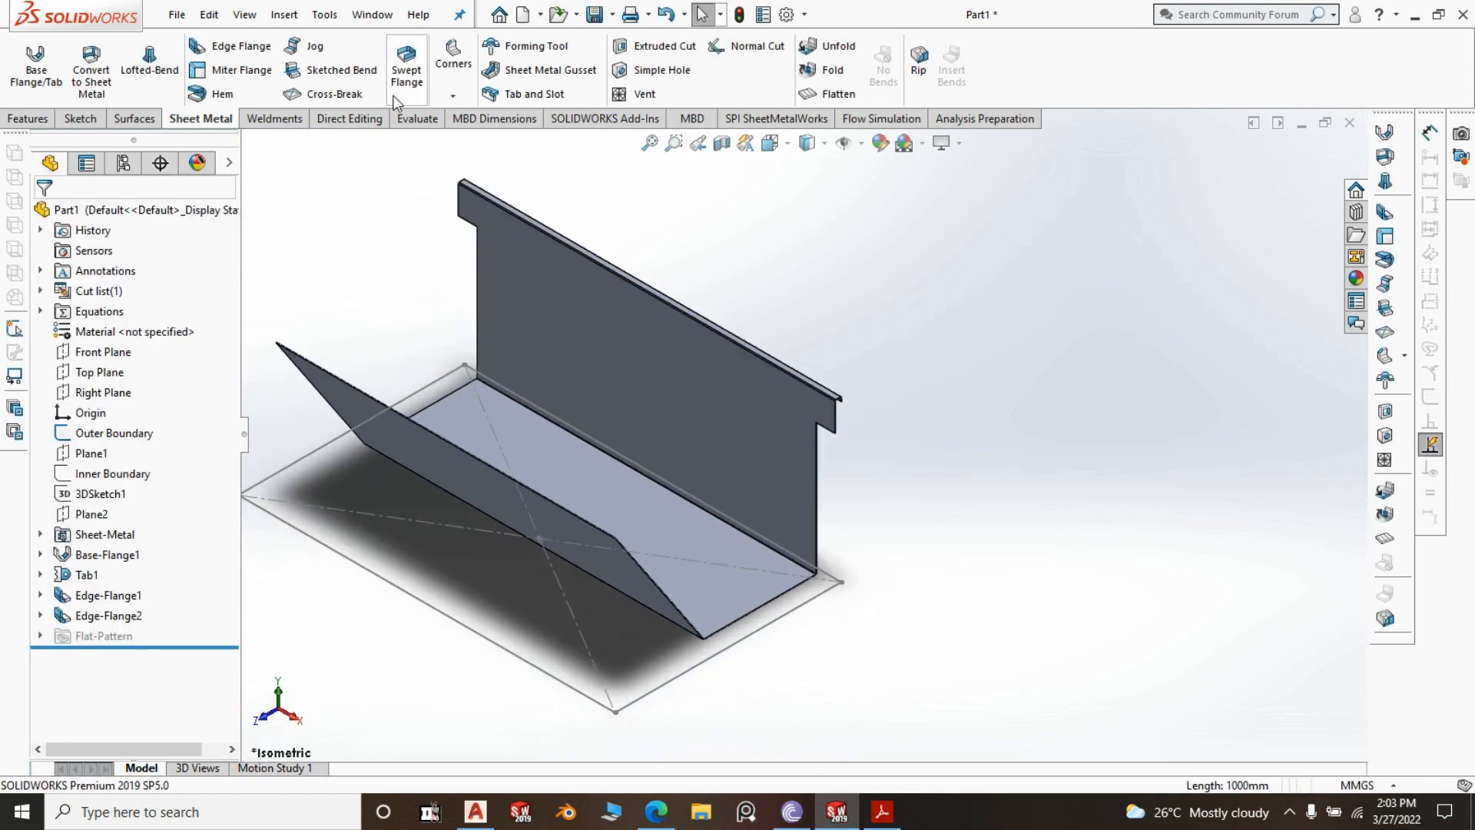
Start a 90° edge flange on both short end edges of the trough's base, pointing upward
click(234, 53)
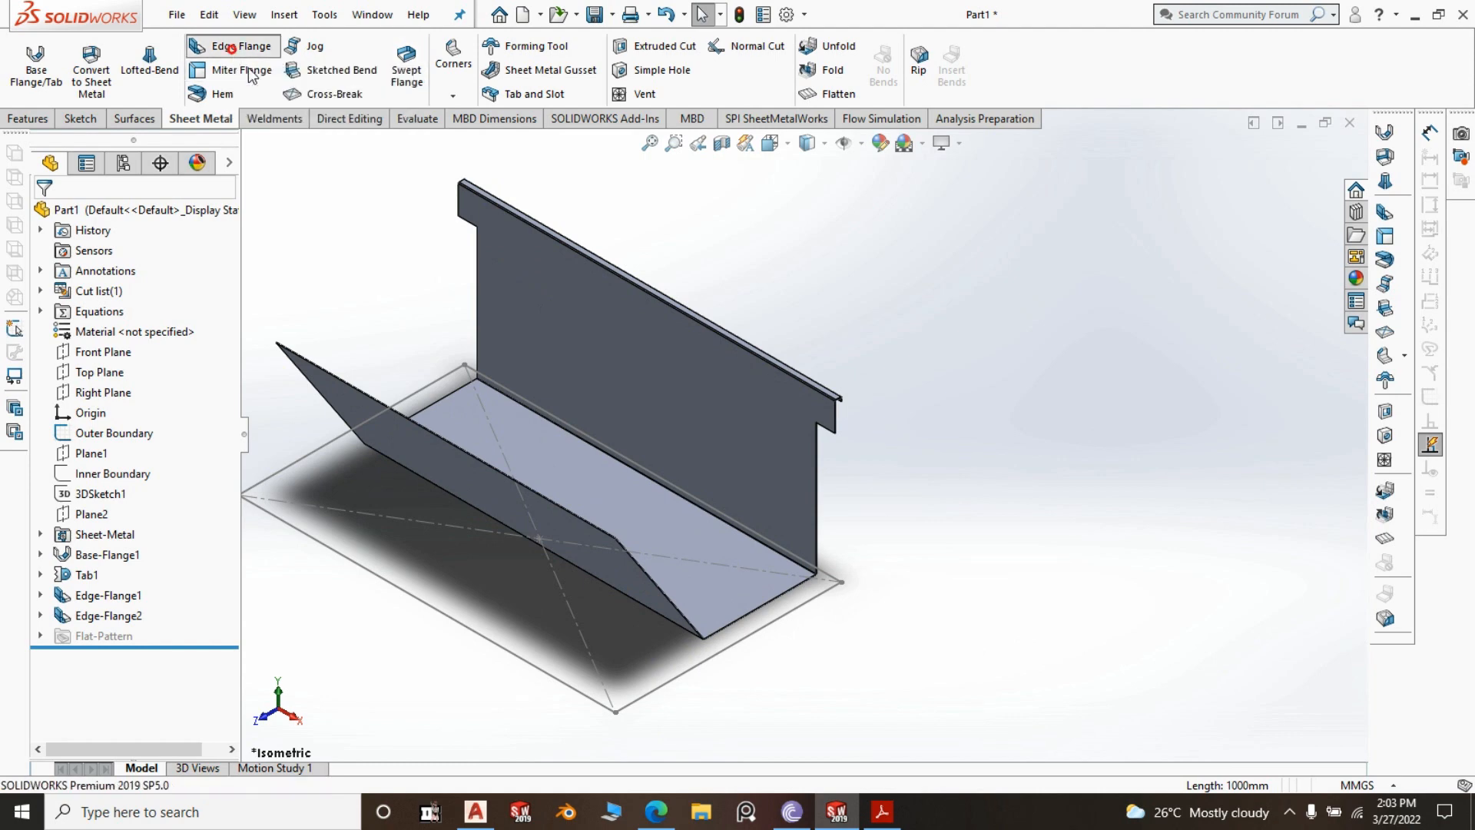
scroll(768, 625, down, 5)
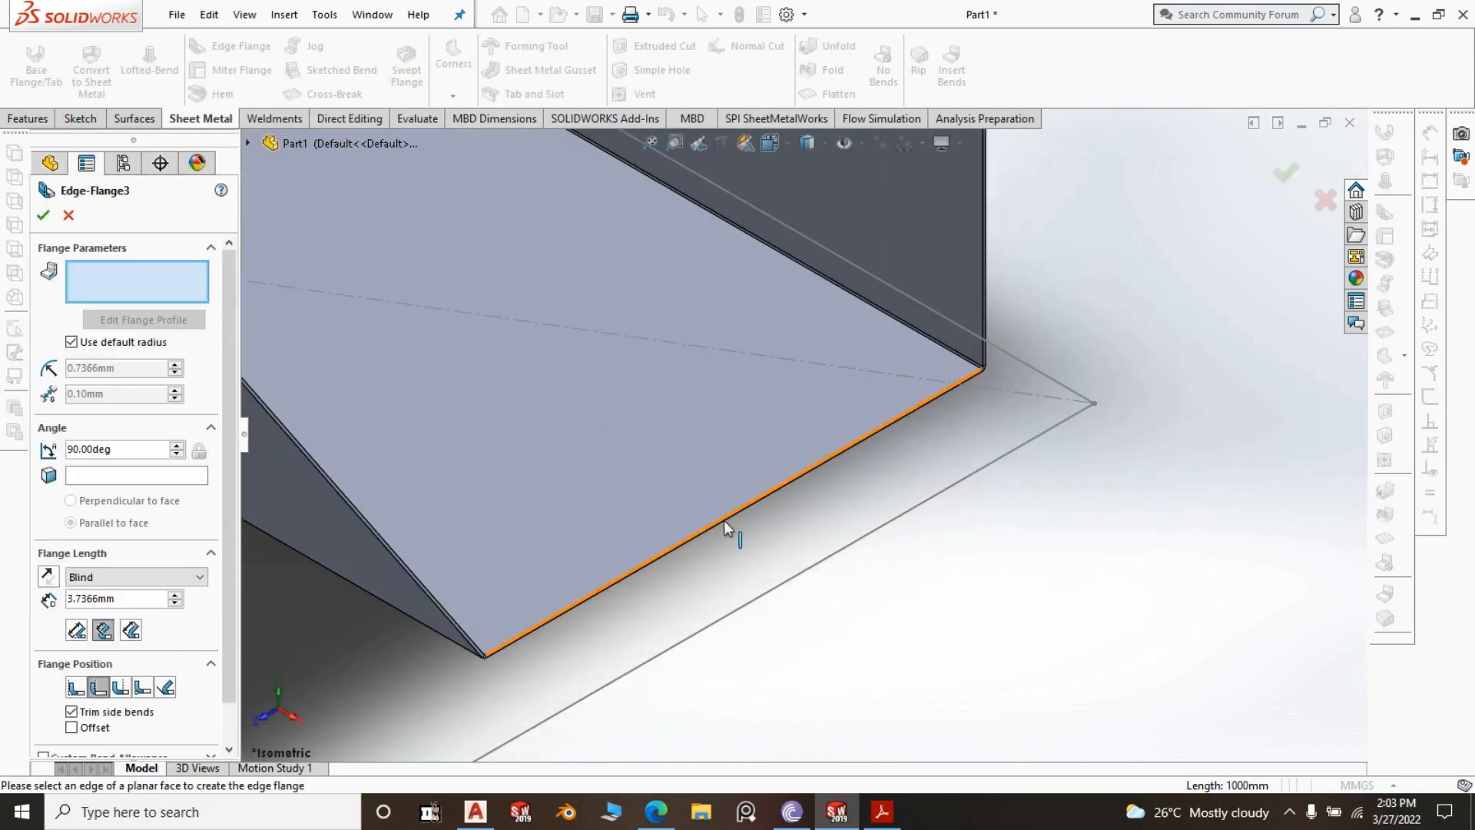
click(725, 521)
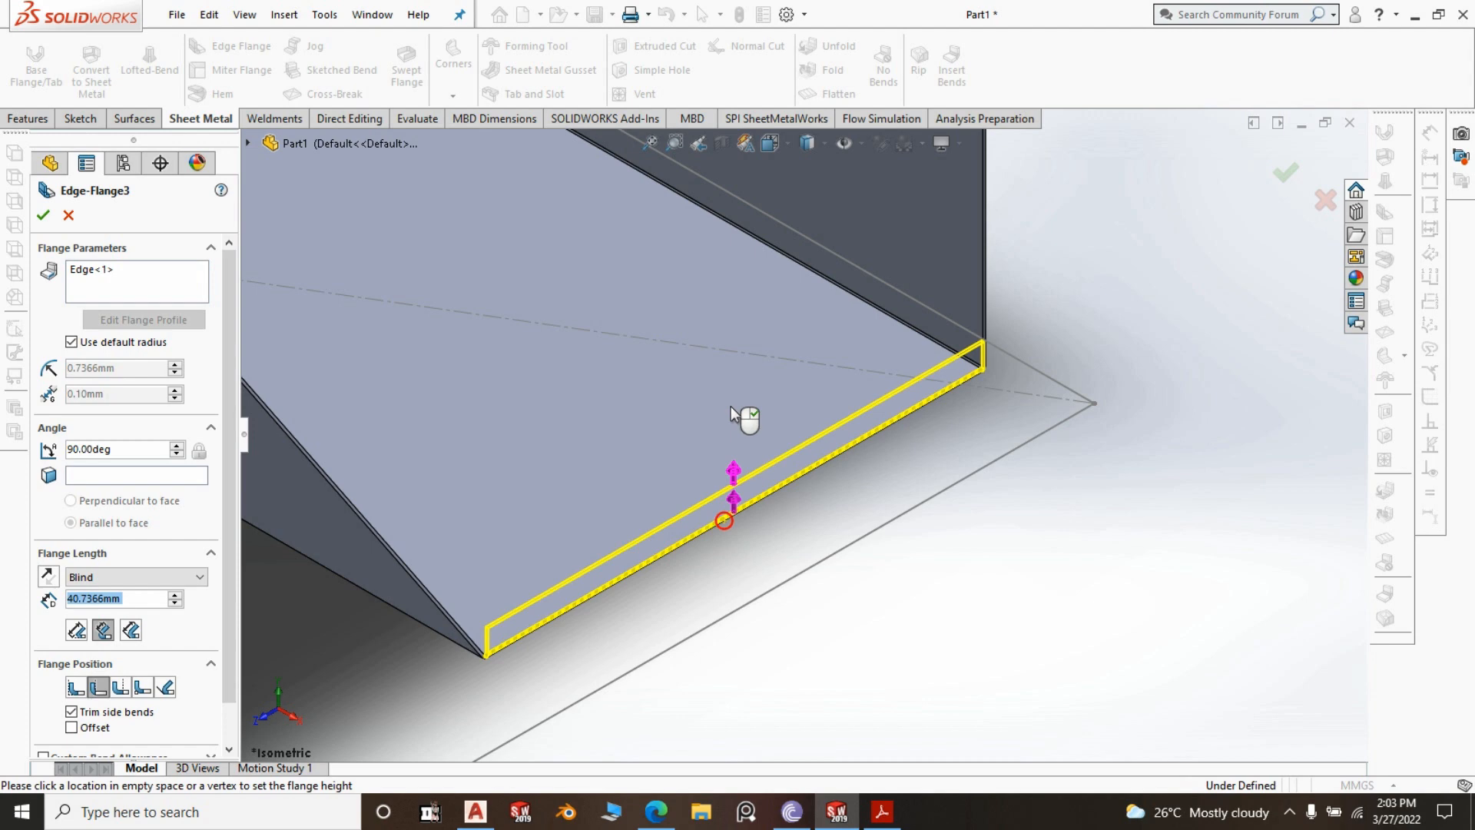
click(736, 350)
scroll(473, 257, up, 5)
scroll(487, 260, down, 3)
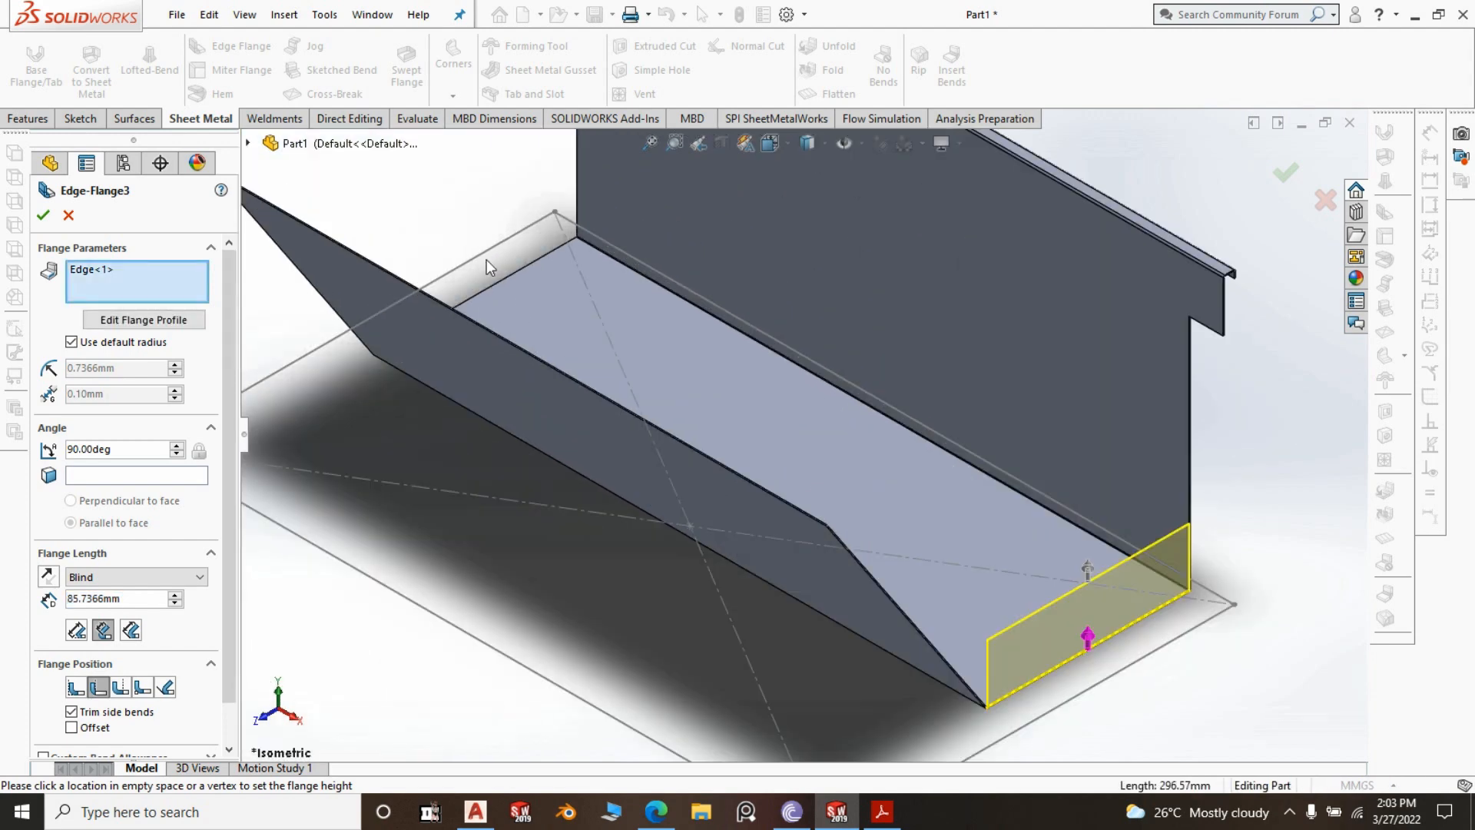
click(502, 280)
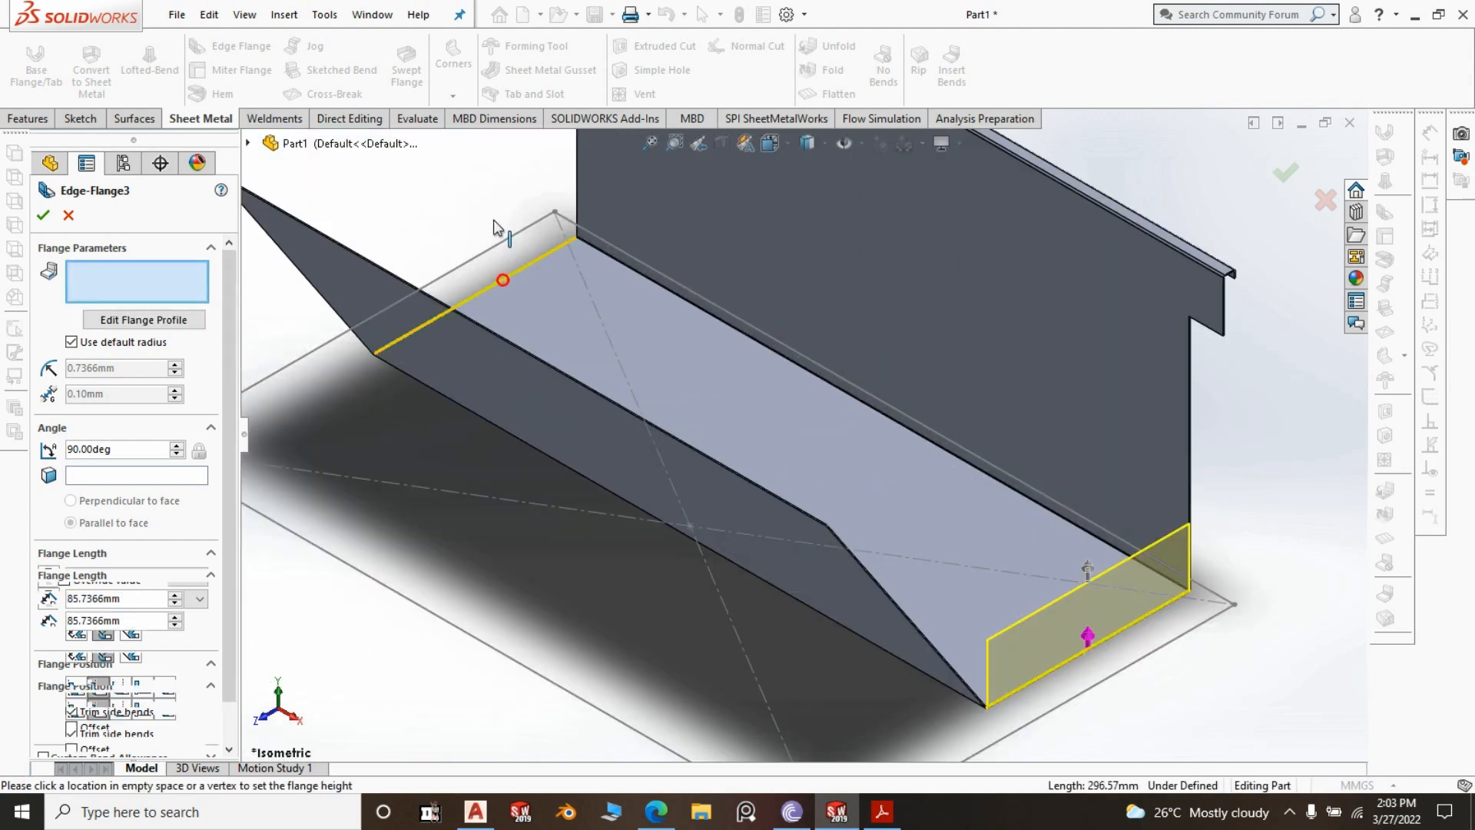
click(490, 183)
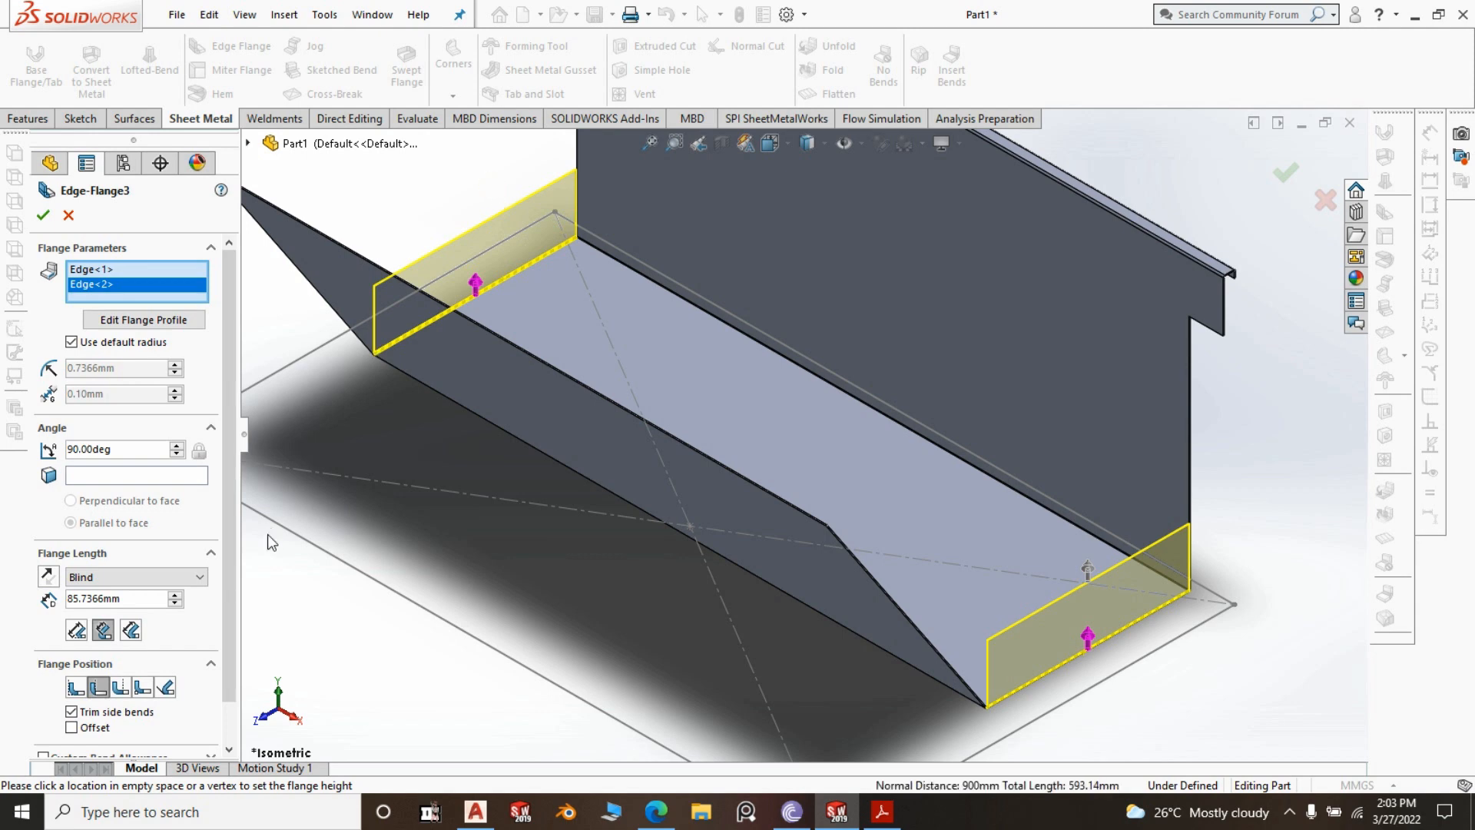
Extend both end flanges up to the lower corner vertex of the rear tab and create them
click(197, 577)
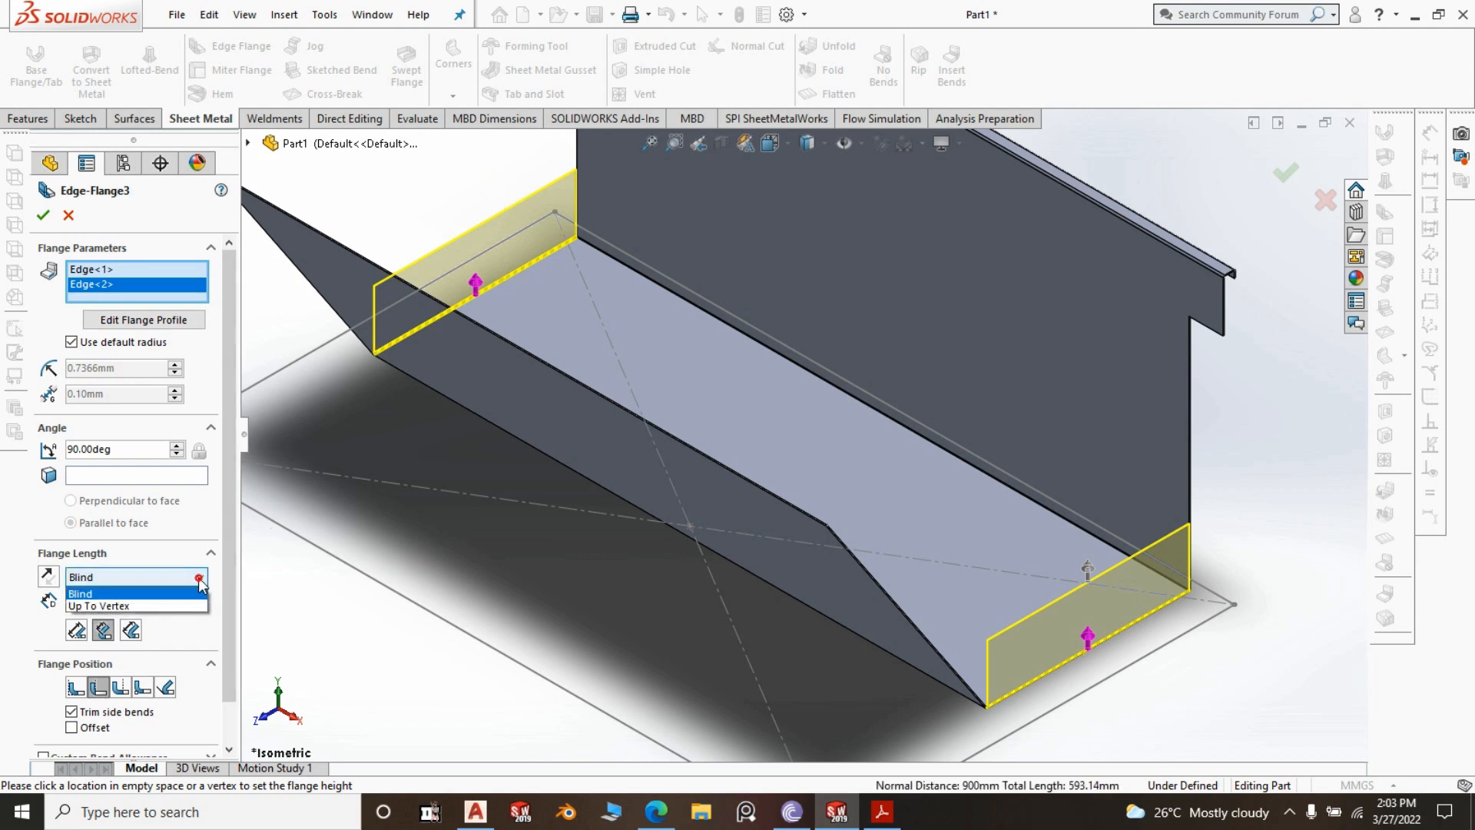
click(150, 606)
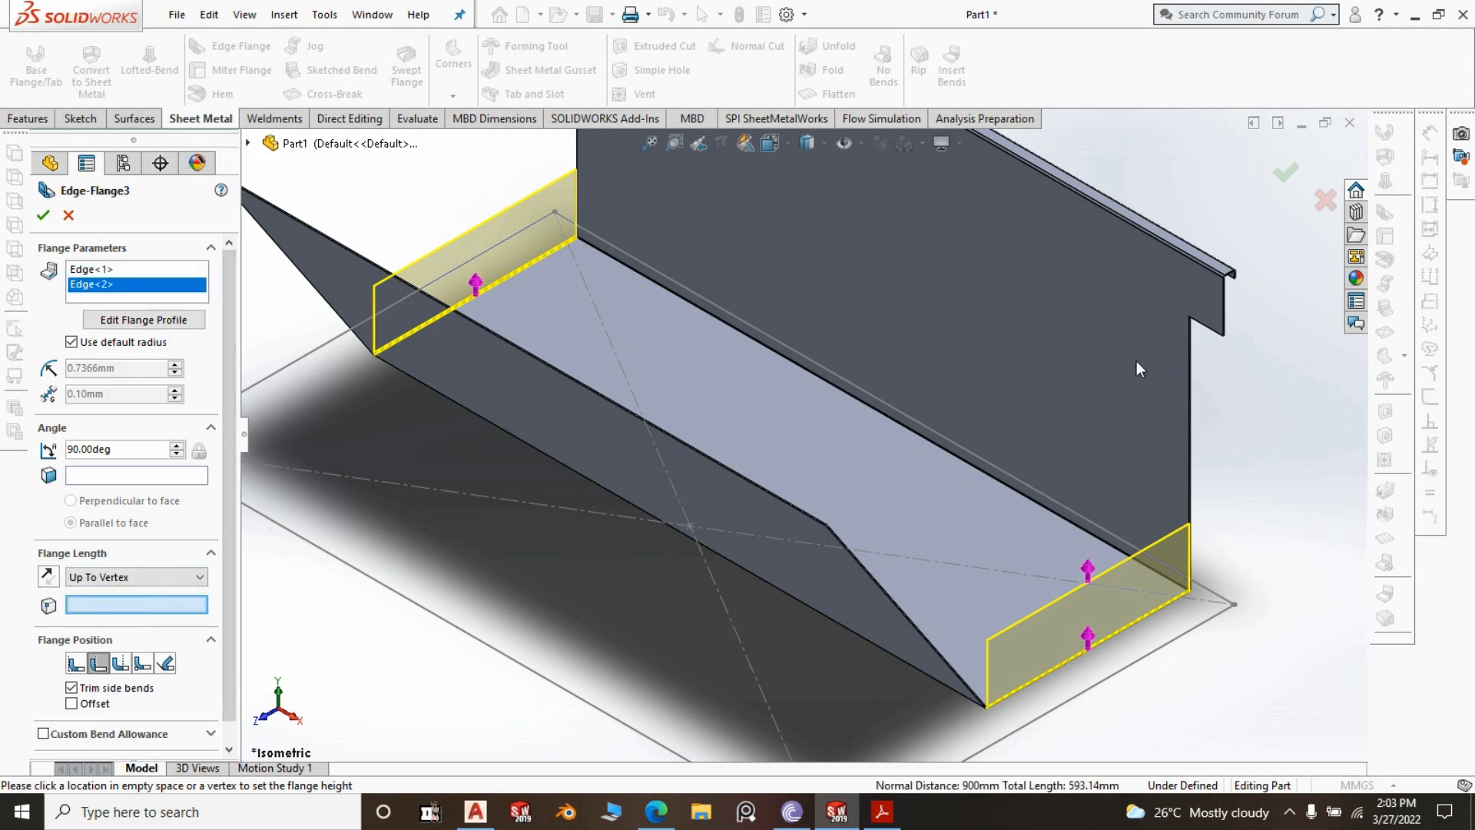
scroll(1196, 312, down, 3)
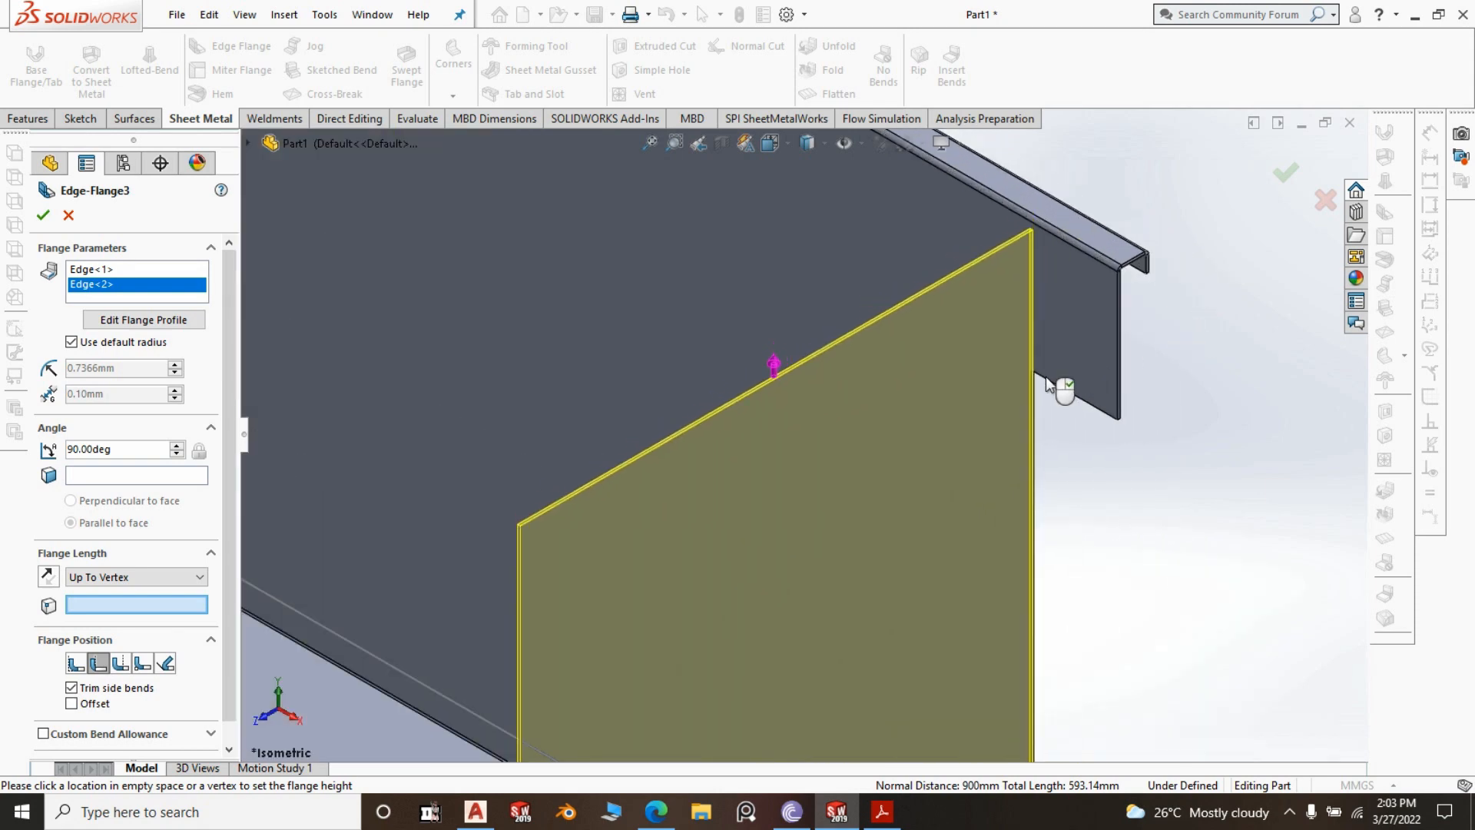
click(1118, 422)
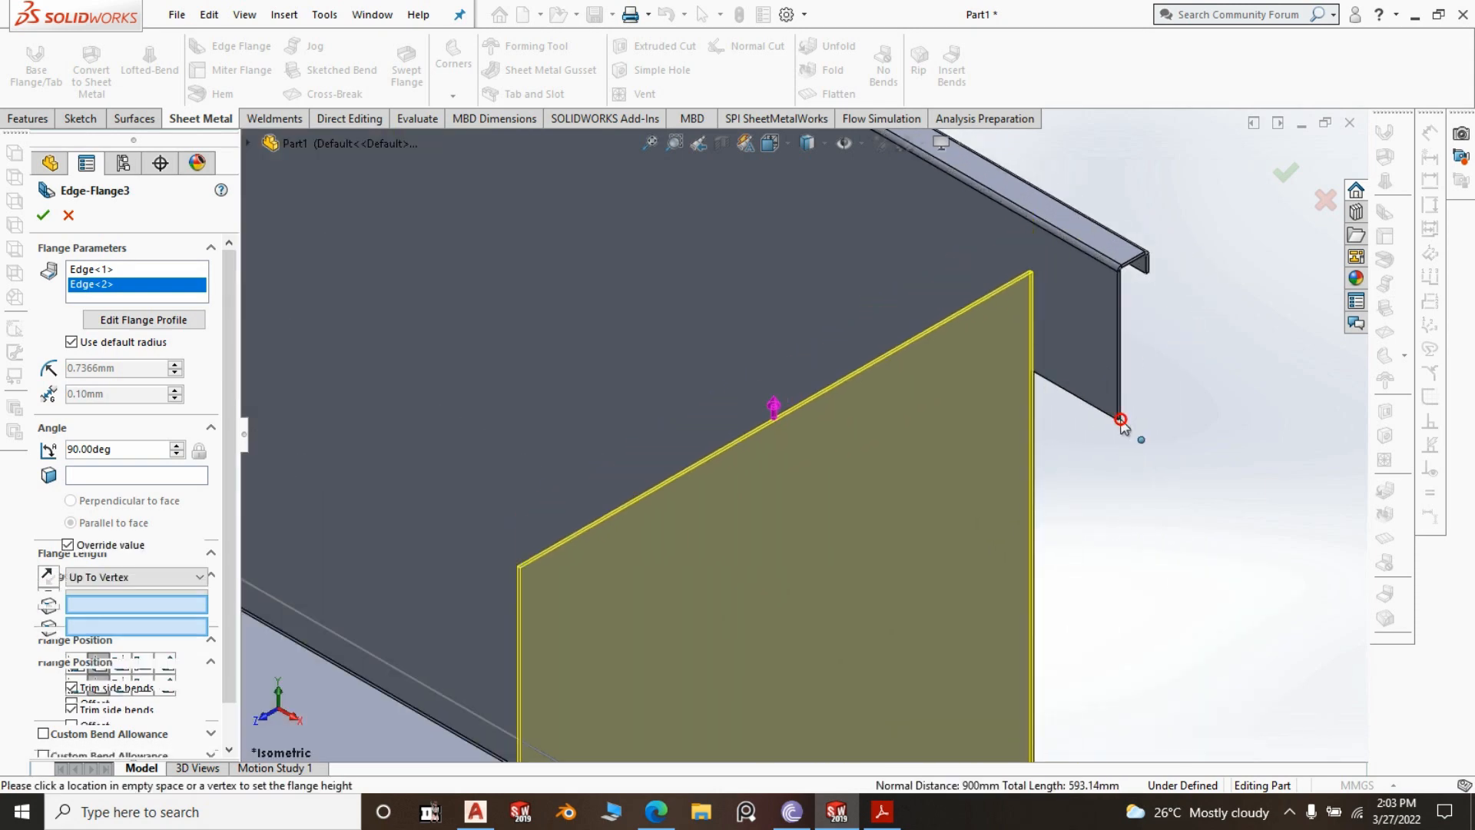
right_click(1120, 422)
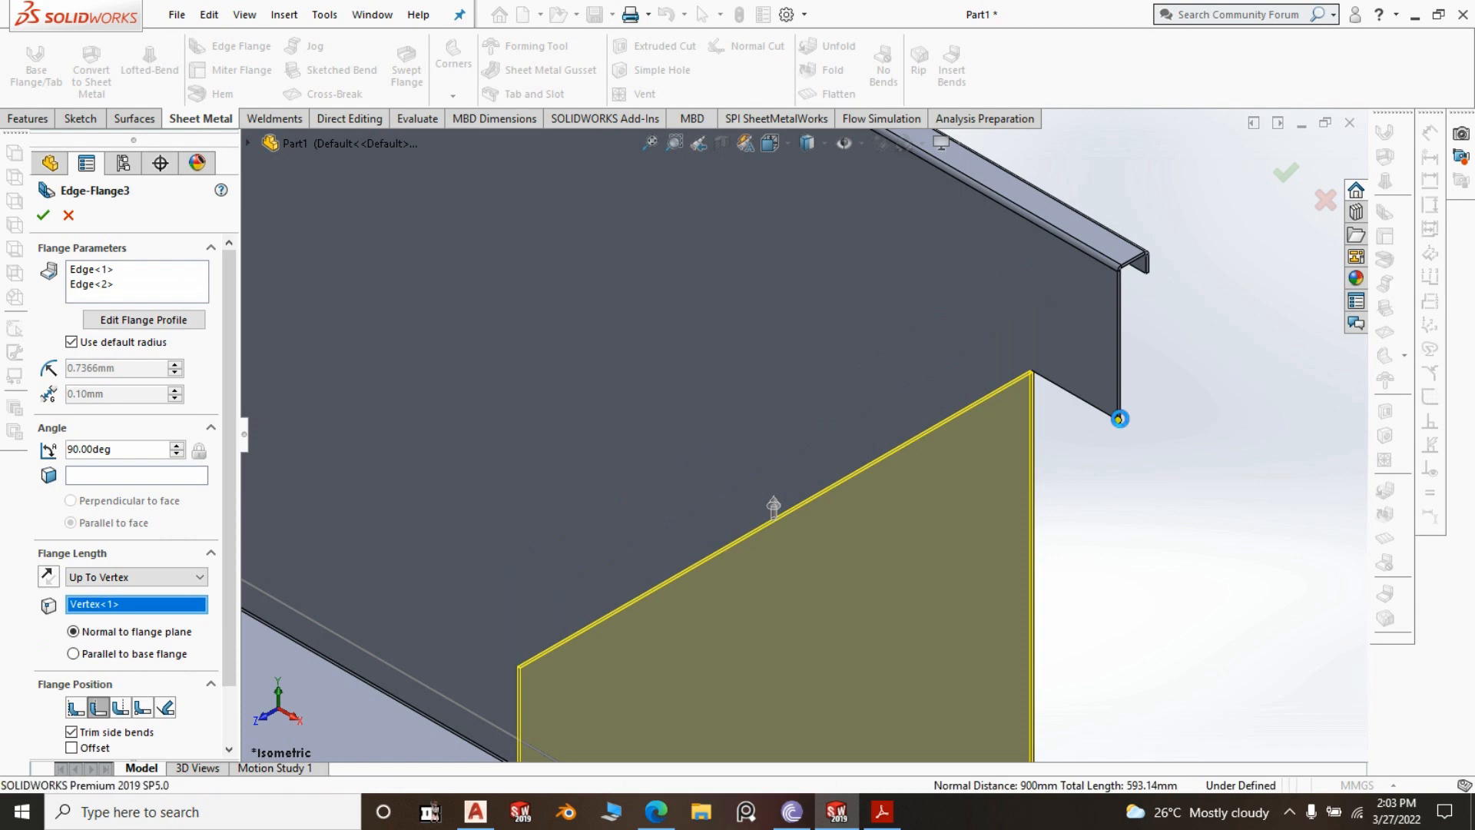
scroll(1174, 385, up, 2)
scroll(1171, 383, up, 5)
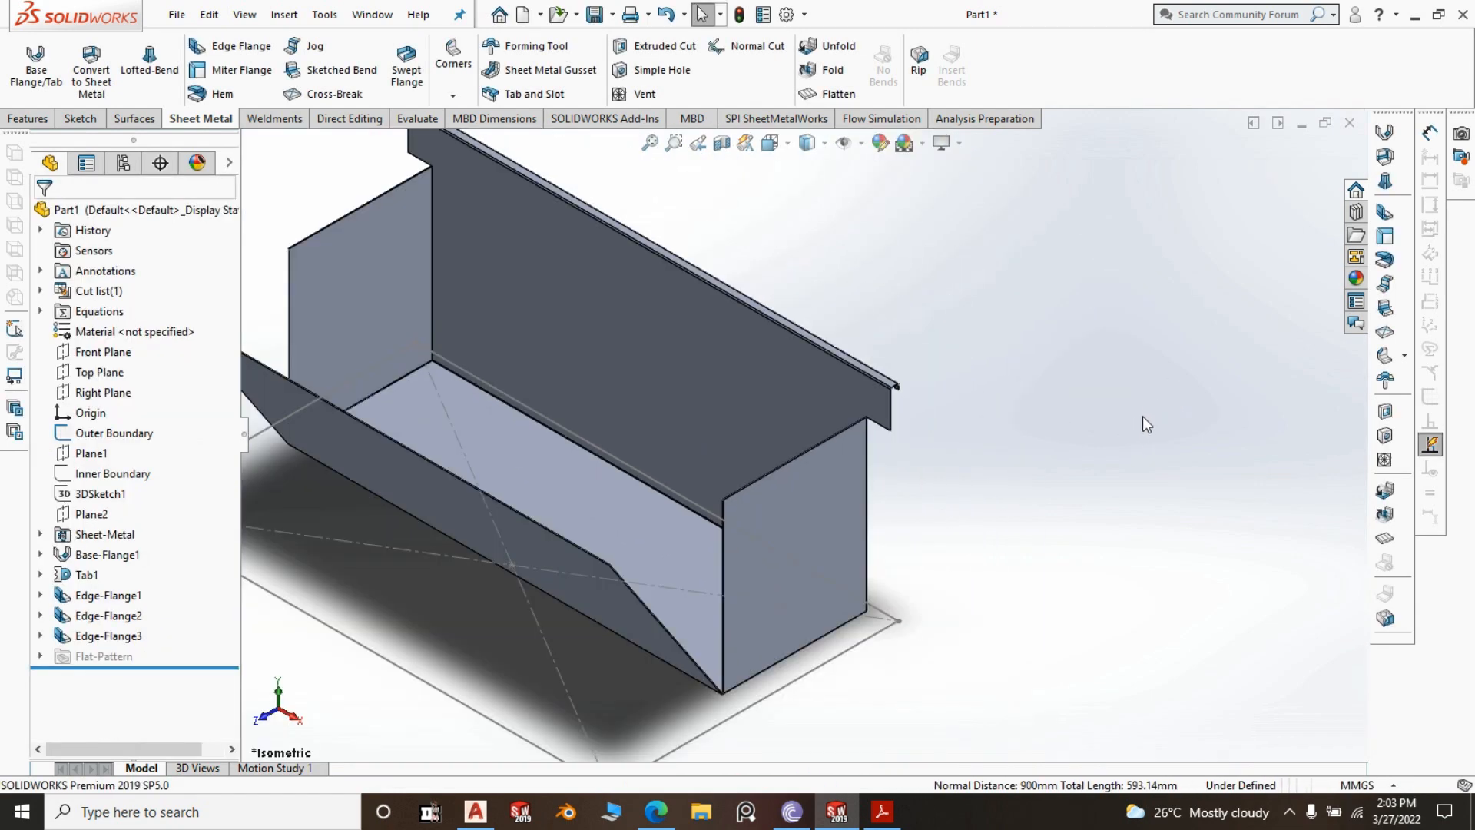
scroll(643, 408, down, 2)
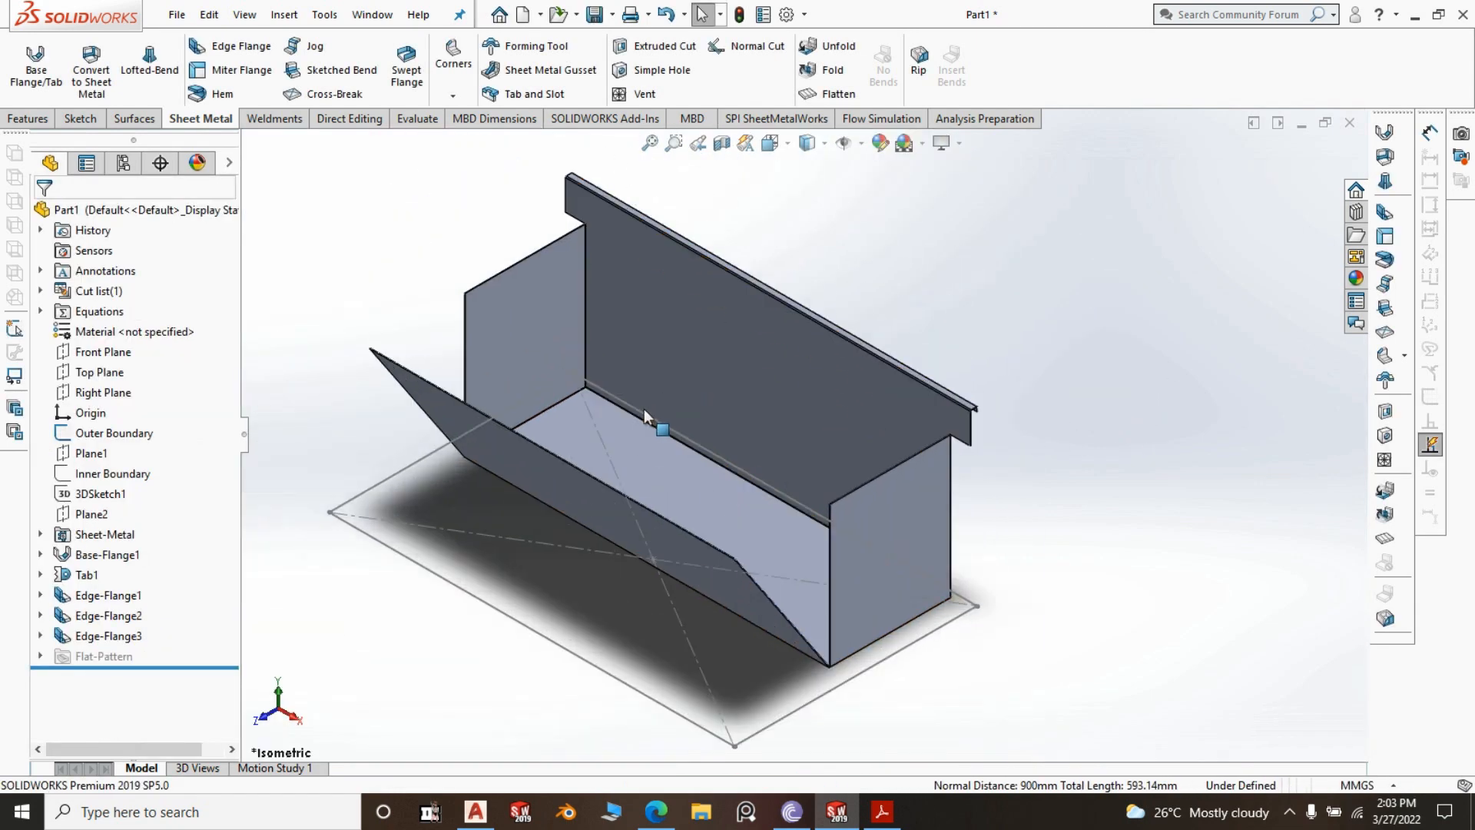
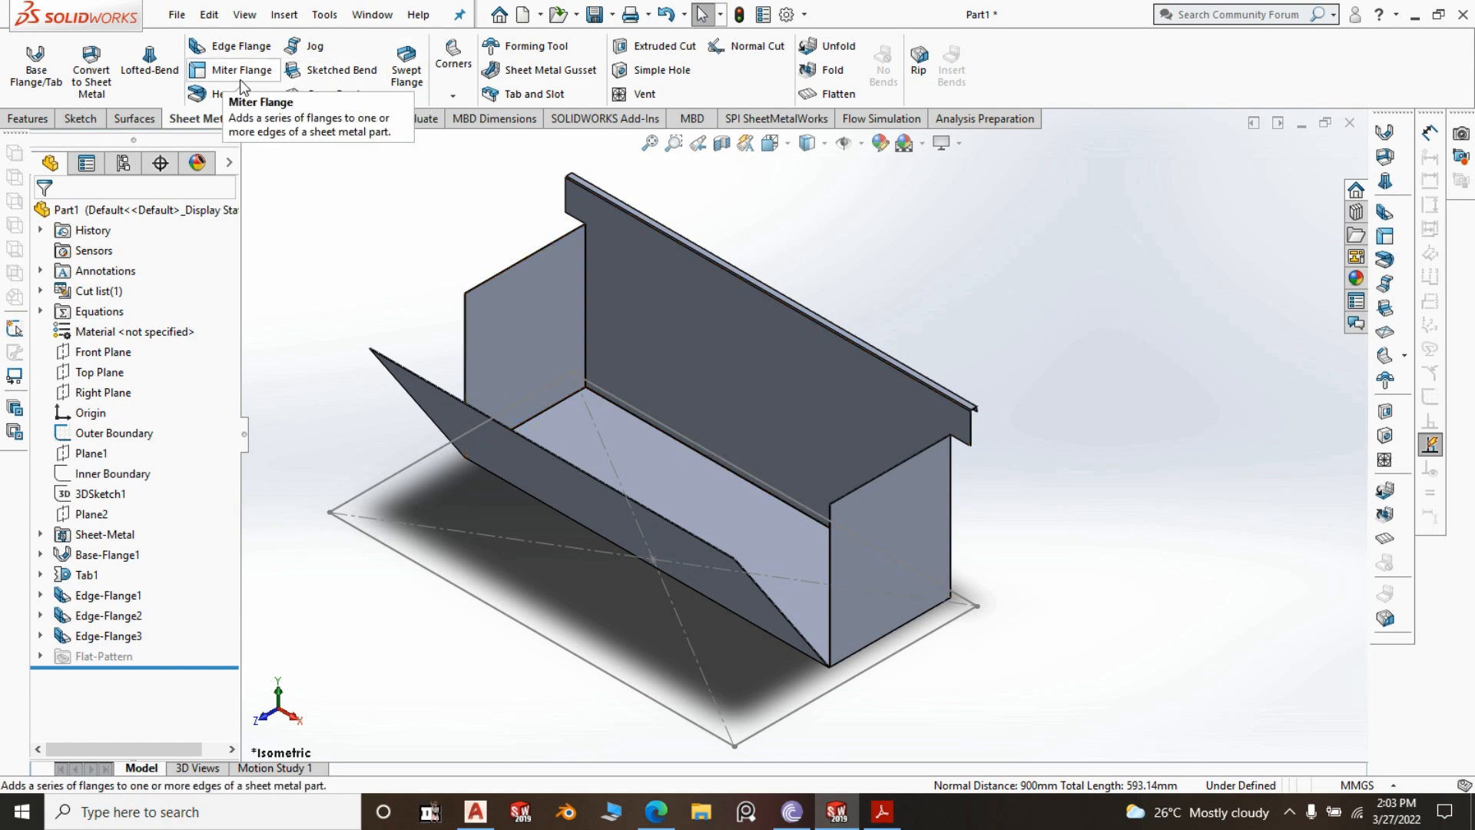
Start a Butt closed corner that extends the near end flange's front thickness face to the sloped front wall
click(452, 95)
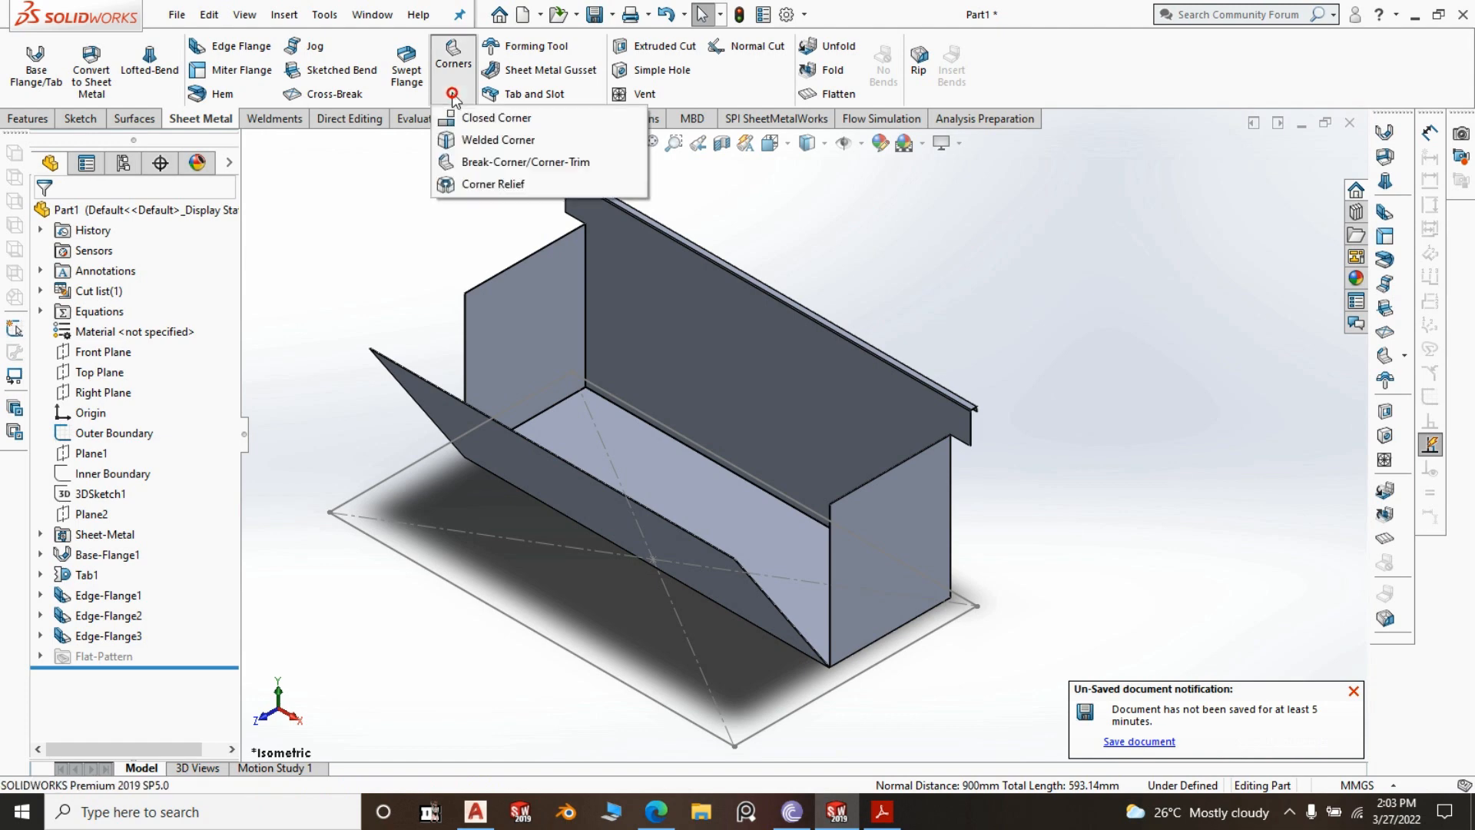
click(489, 119)
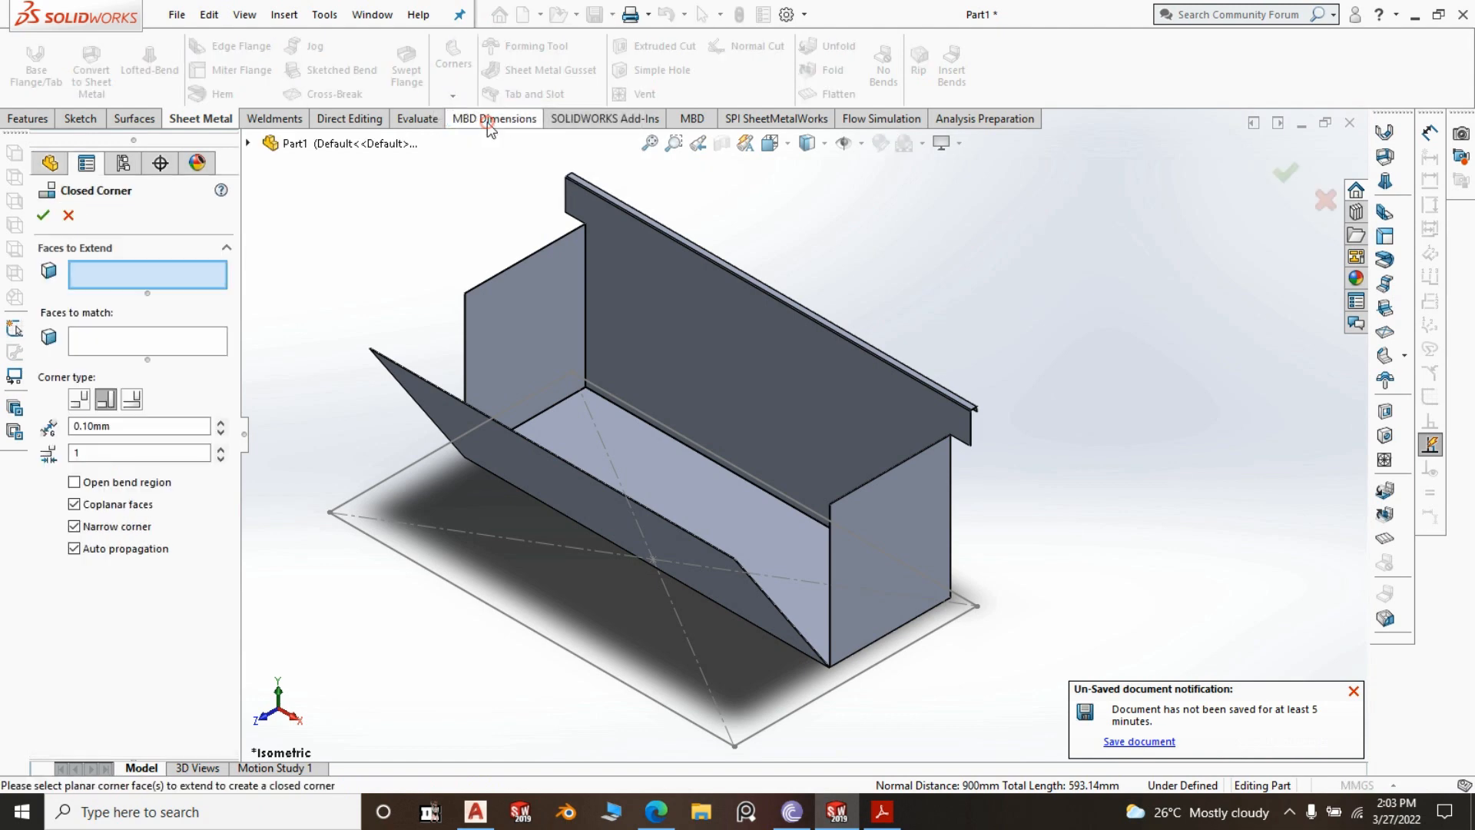
click(78, 398)
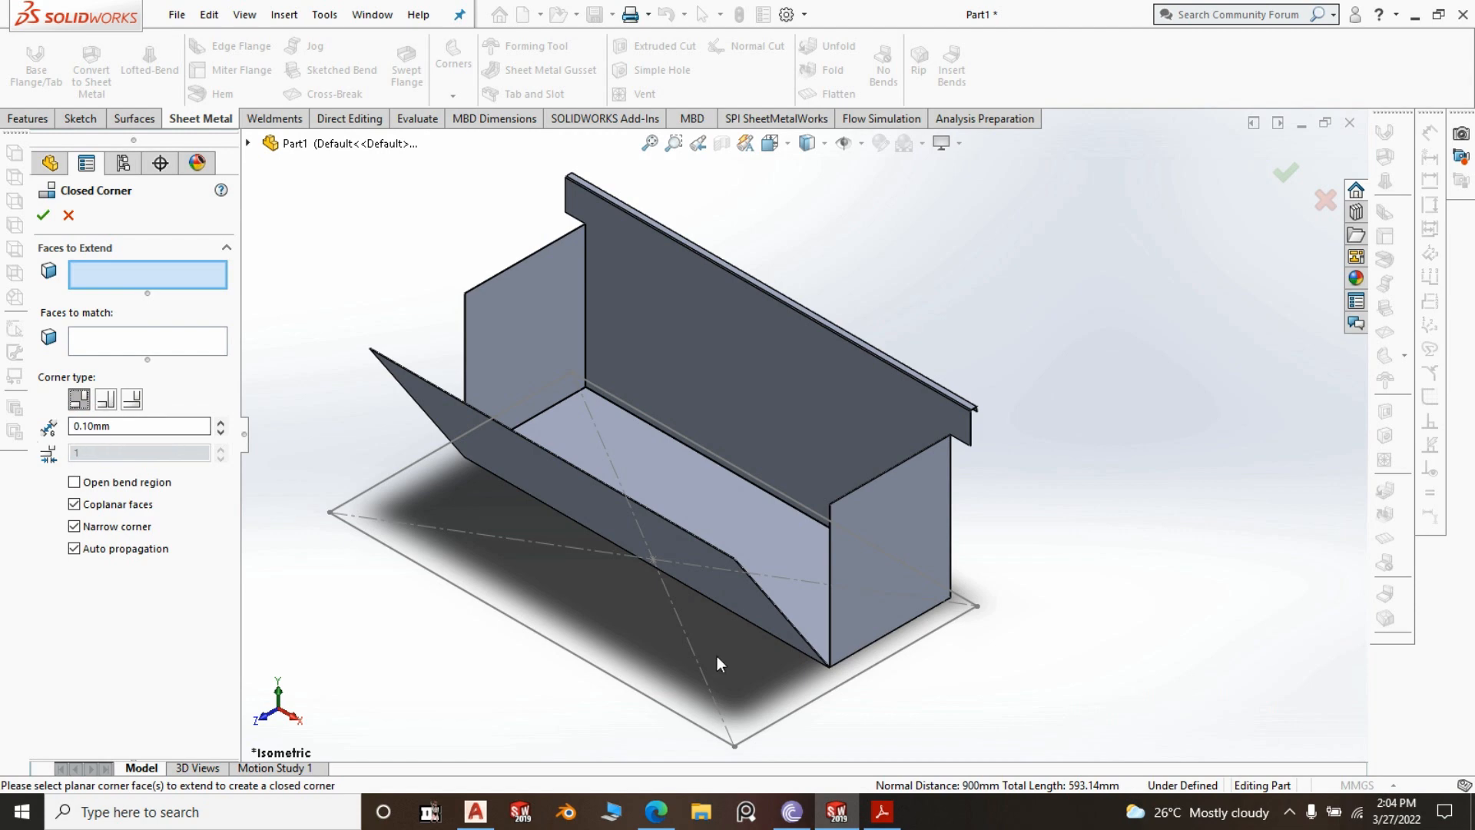
scroll(858, 653, down, 5)
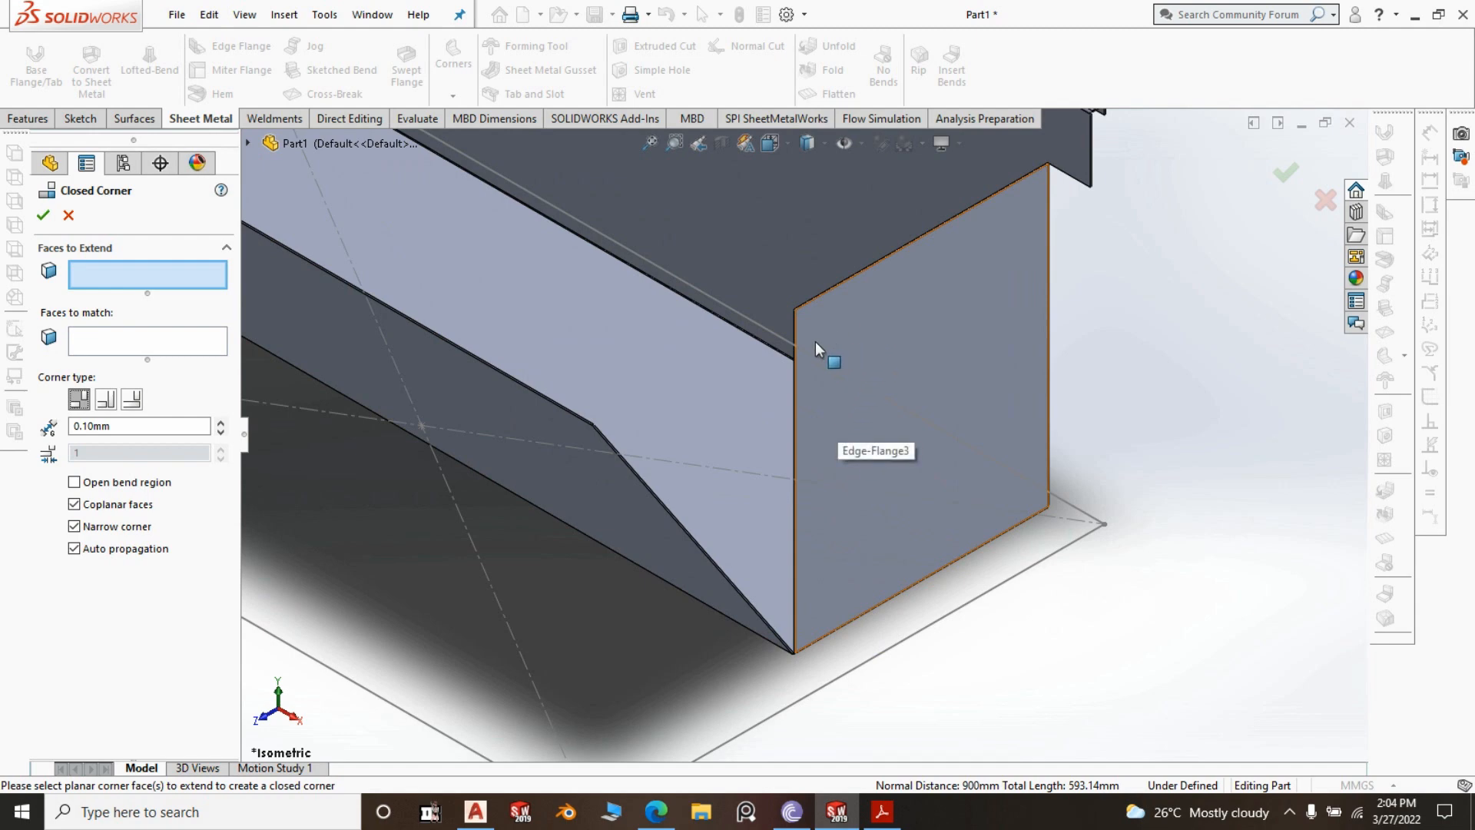
scroll(814, 342, down, 5)
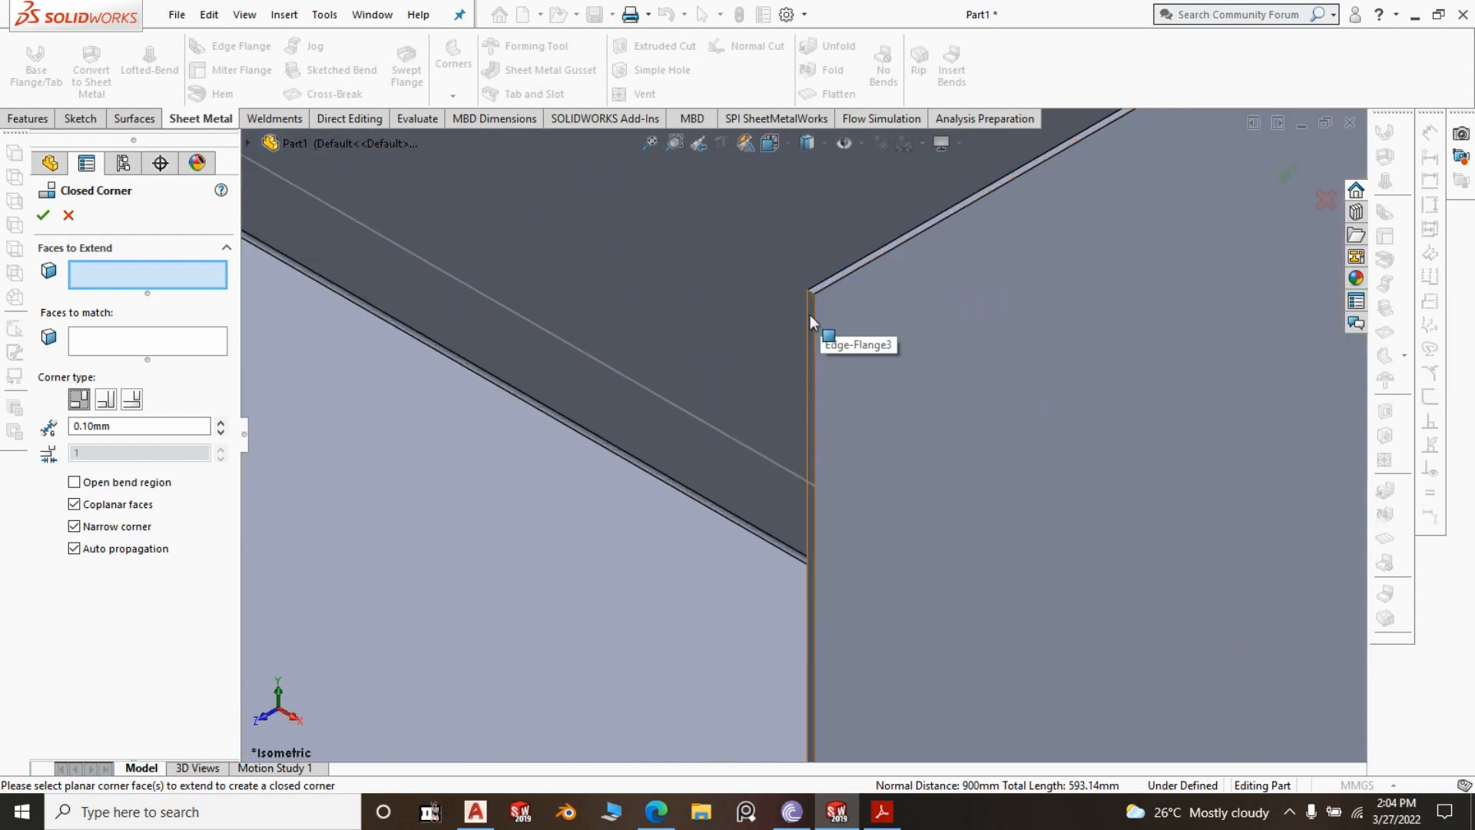
click(809, 316)
scroll(961, 326, up, 3)
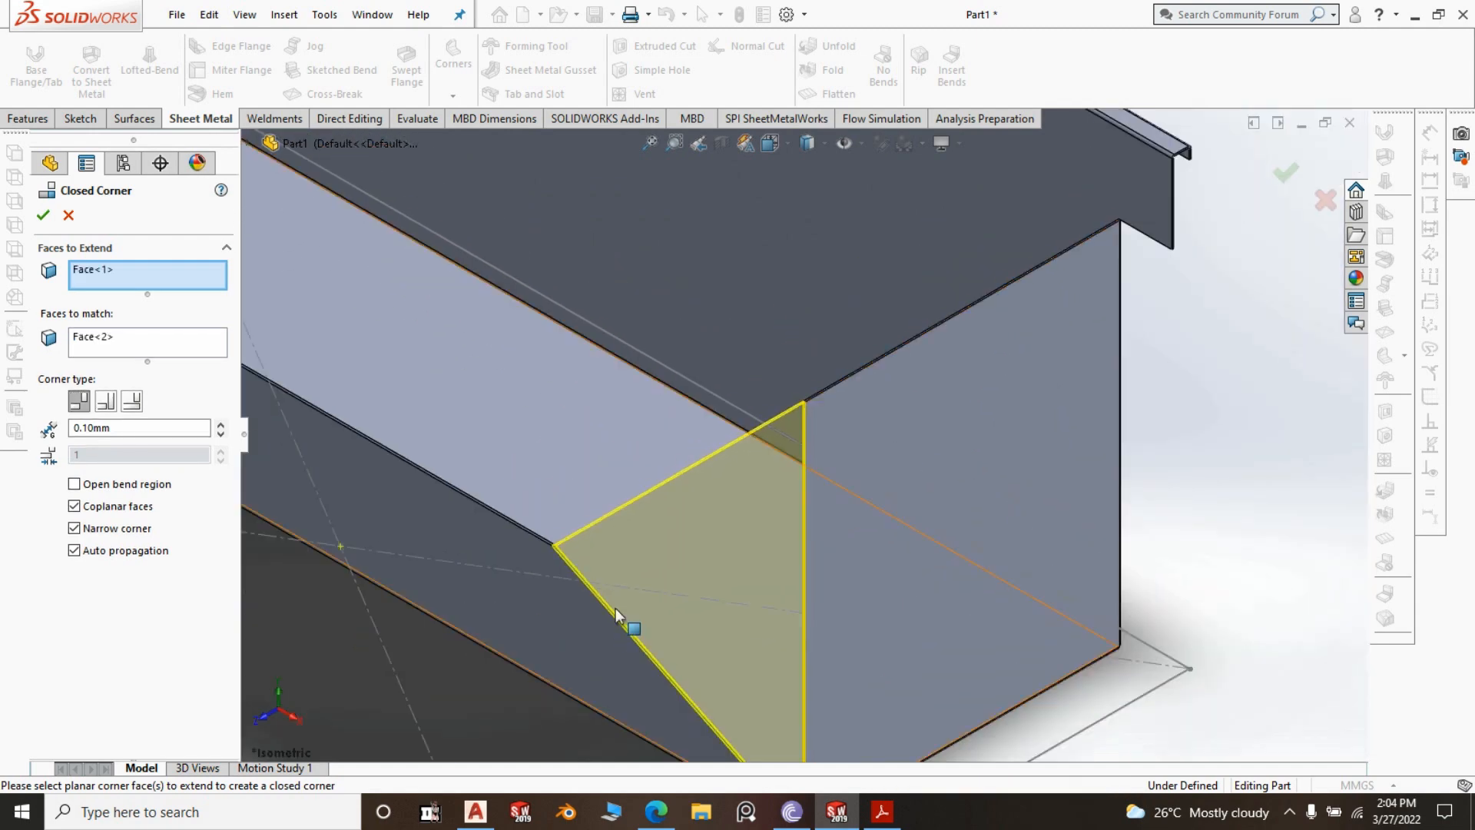
Add the far end flange's front thickness face to the closed corner and create it with a 0.10 mm gap
scroll(876, 599, up, 5)
scroll(430, 223, down, 6)
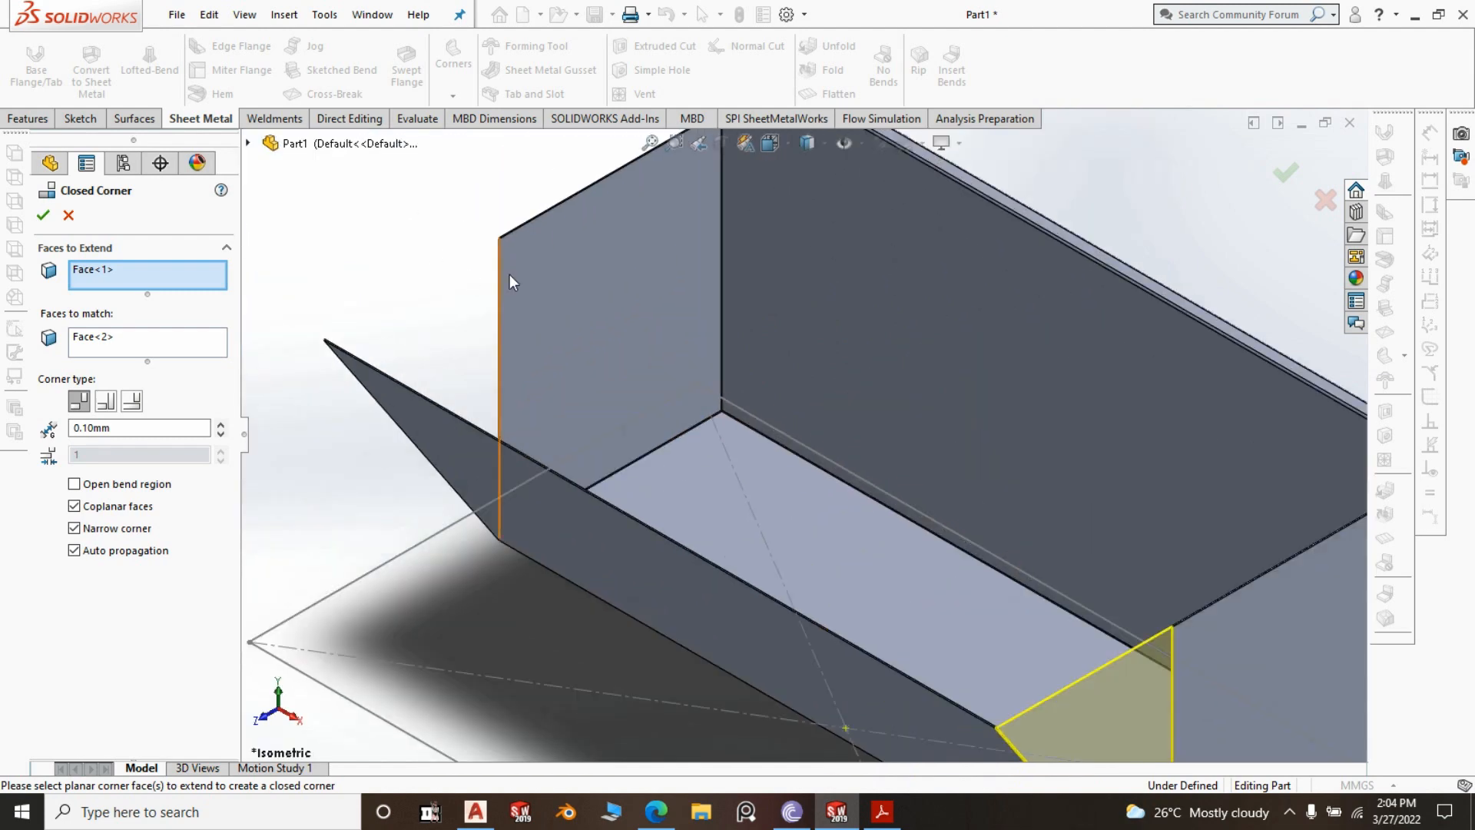
scroll(509, 275, down, 3)
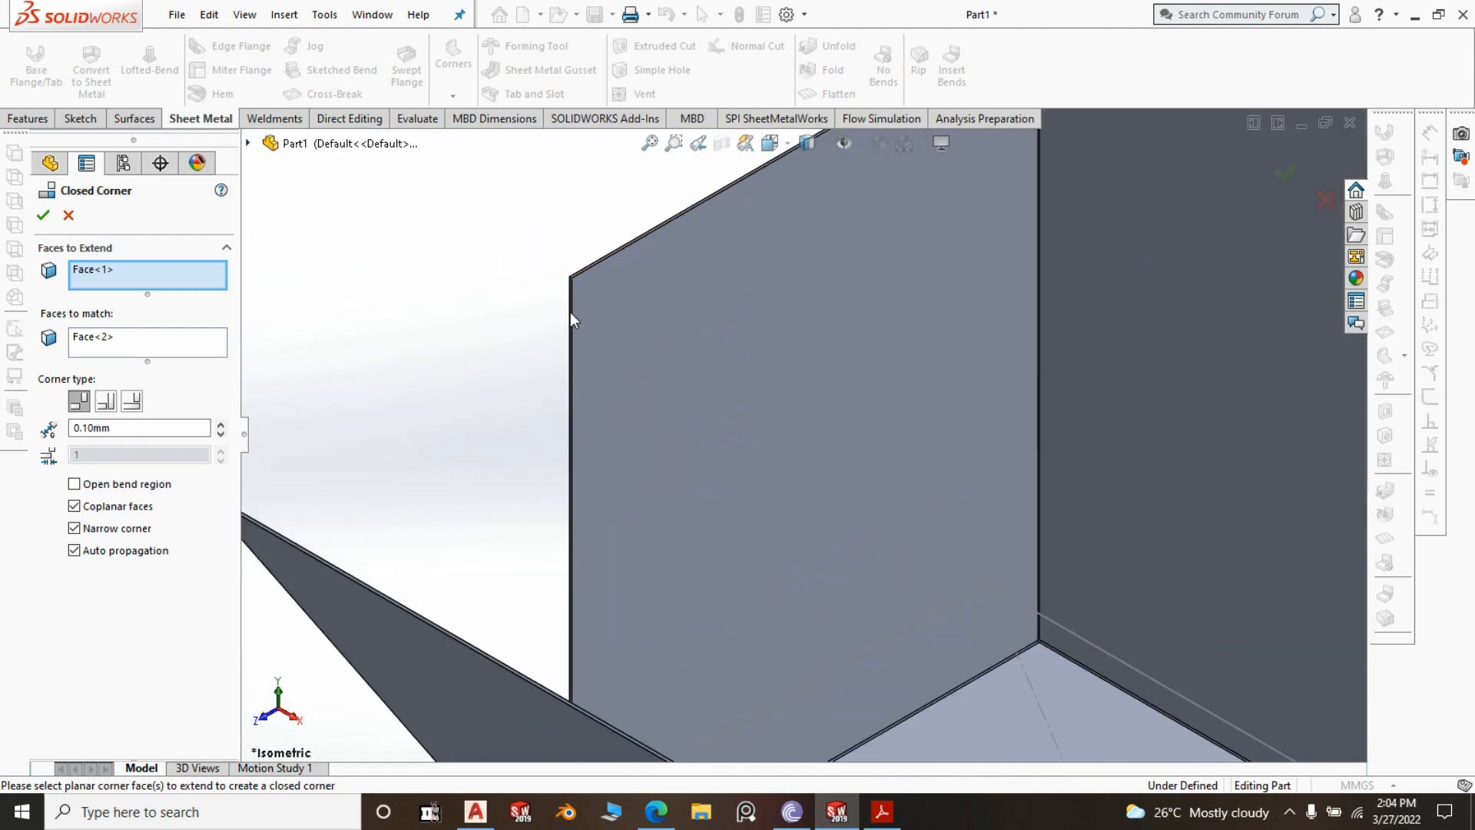
scroll(570, 302, down, 4)
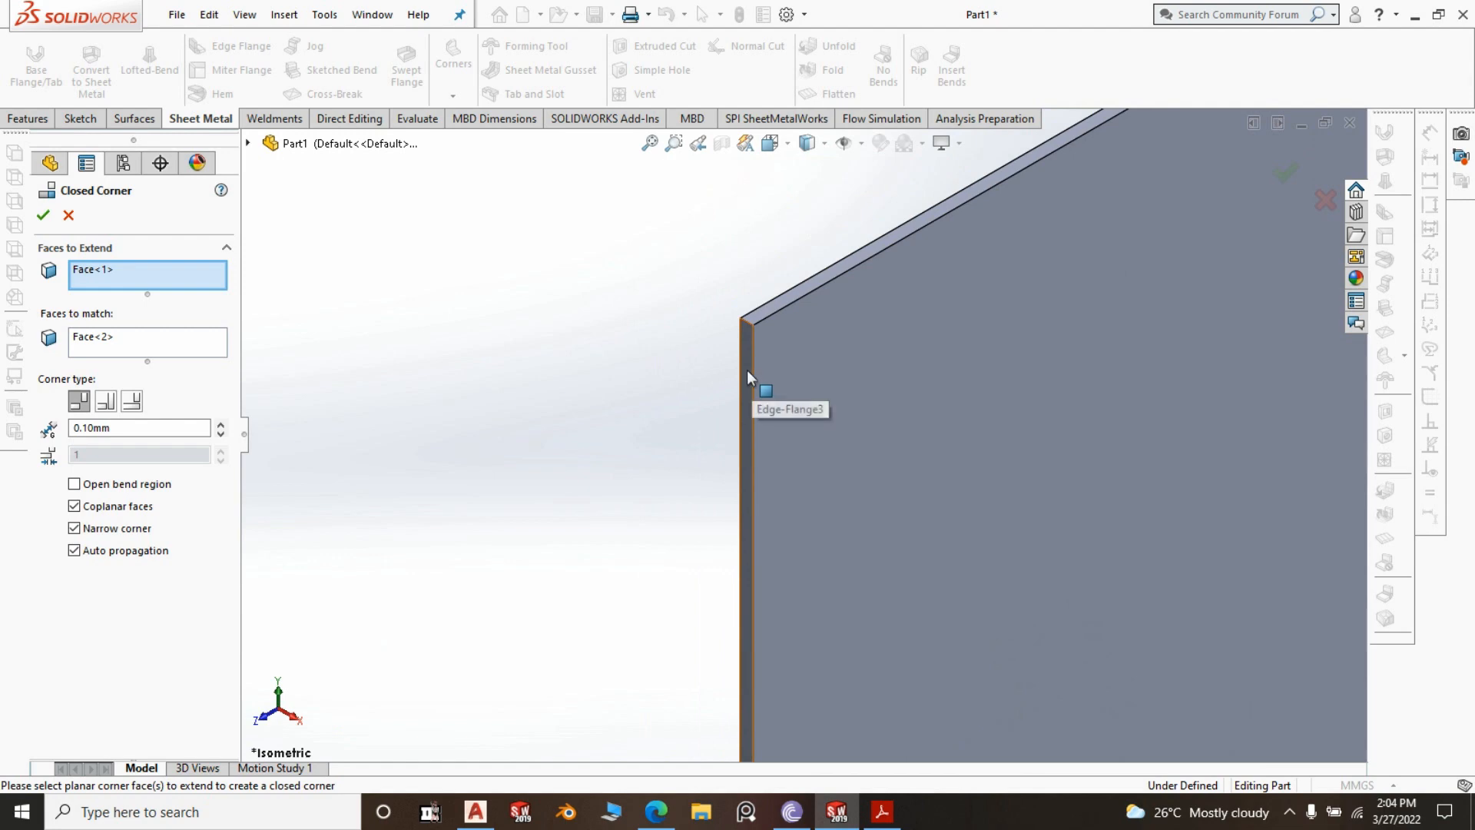
click(751, 381)
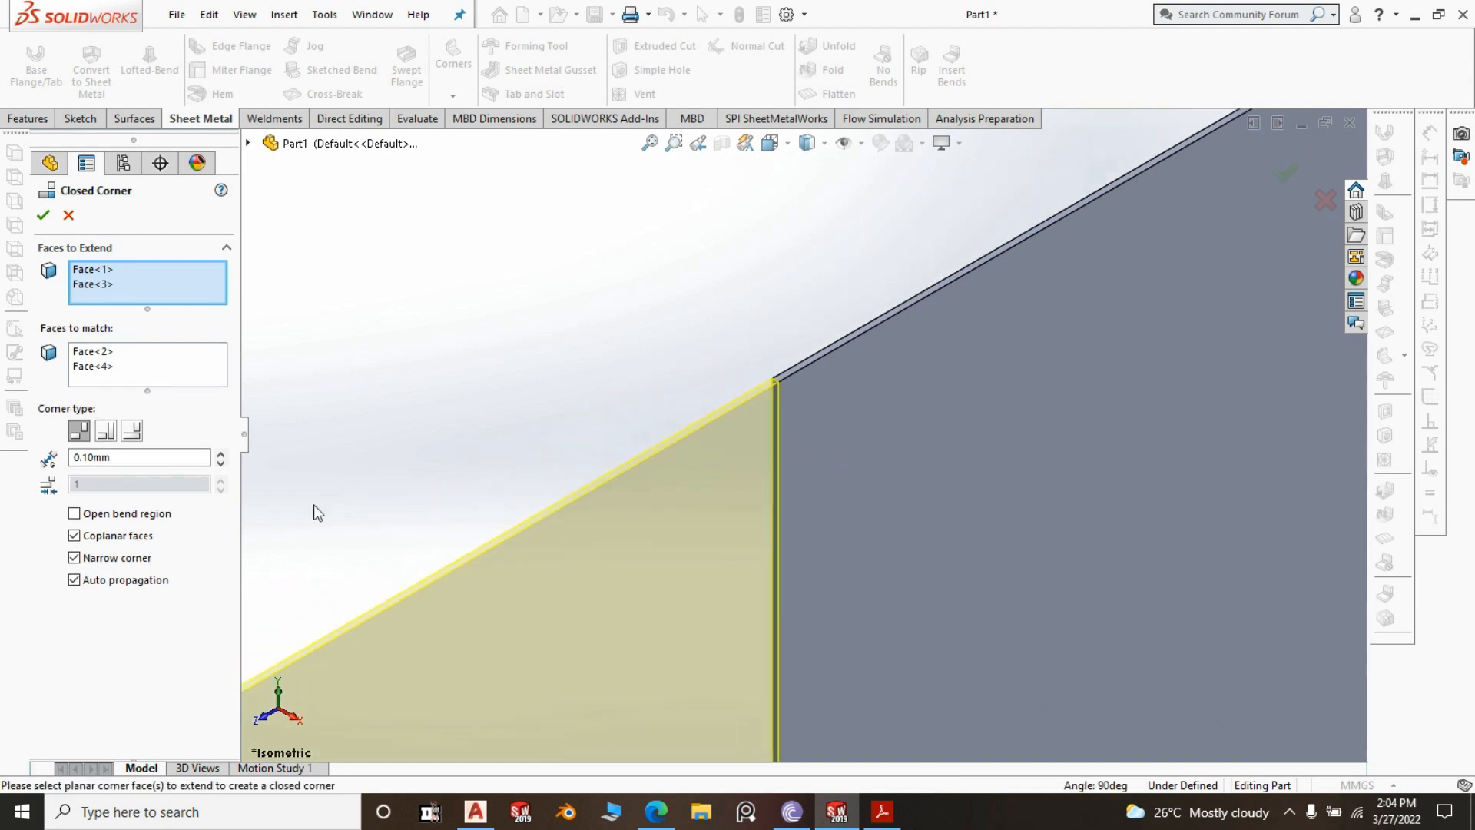
scroll(668, 428, up, 6)
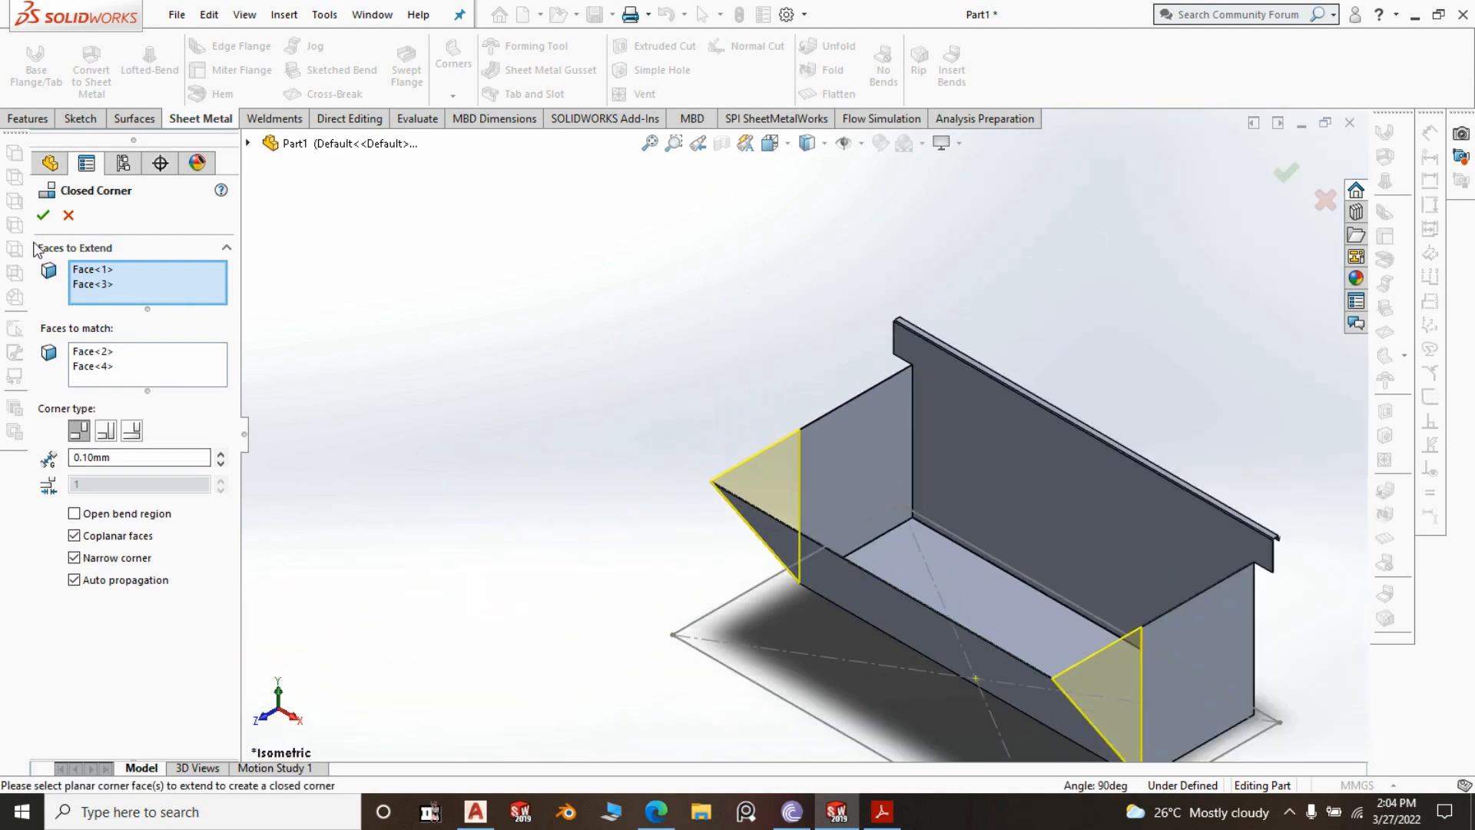
click(42, 218)
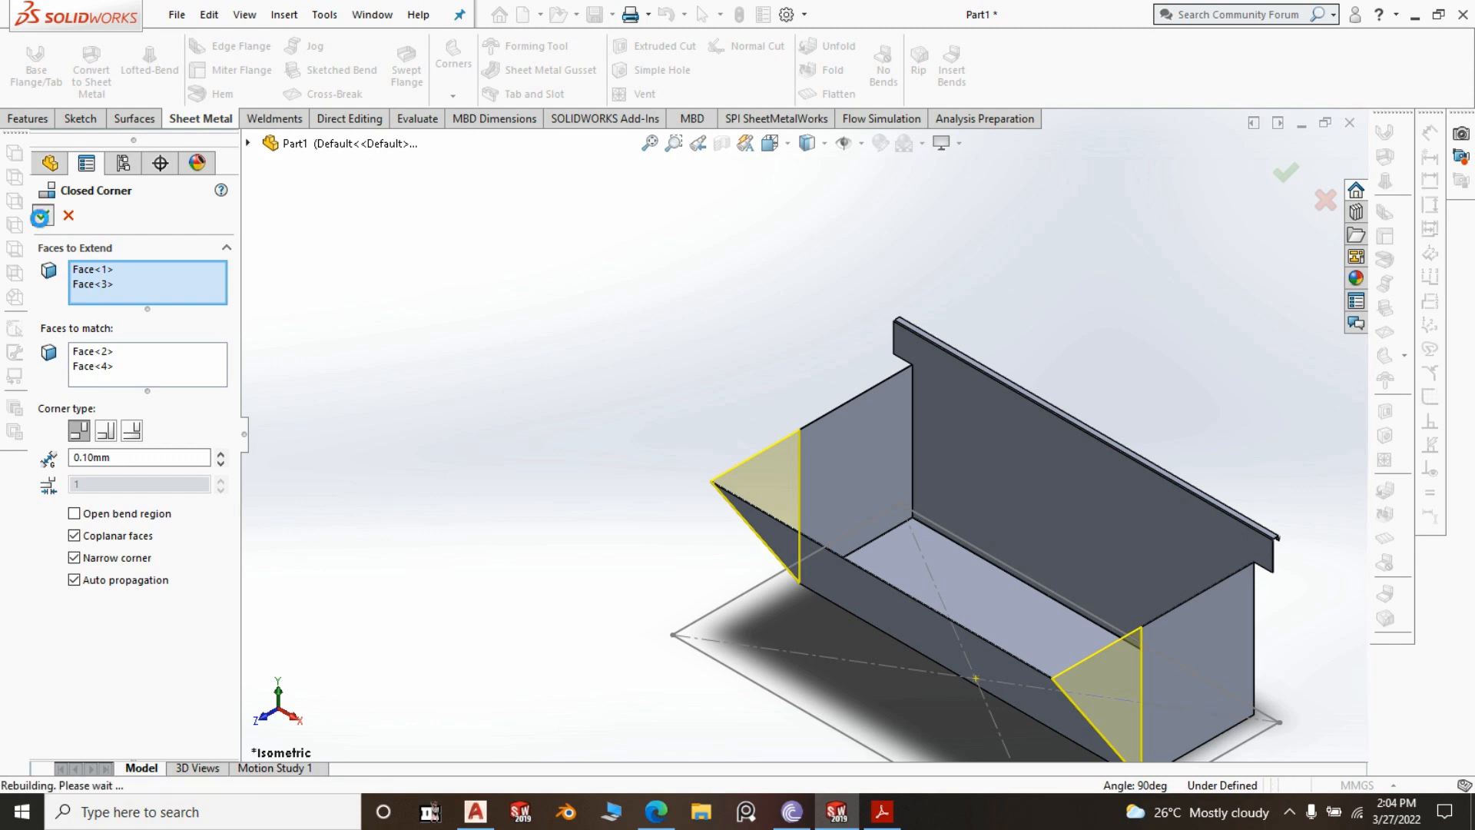
scroll(492, 289, up, 5)
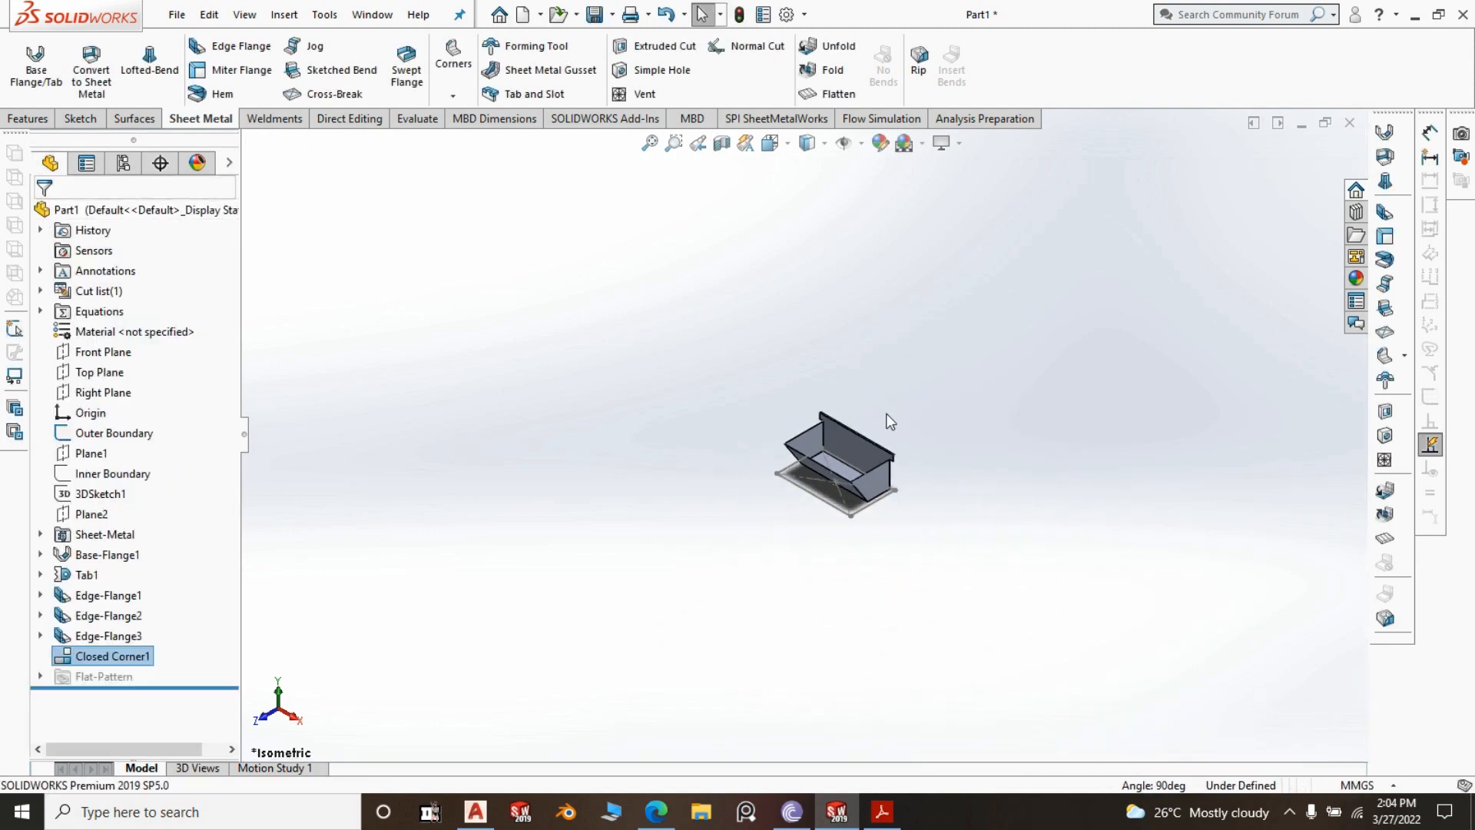
Flatten the part to examine its flat pattern, and fold it back in the isometric view
click(834, 94)
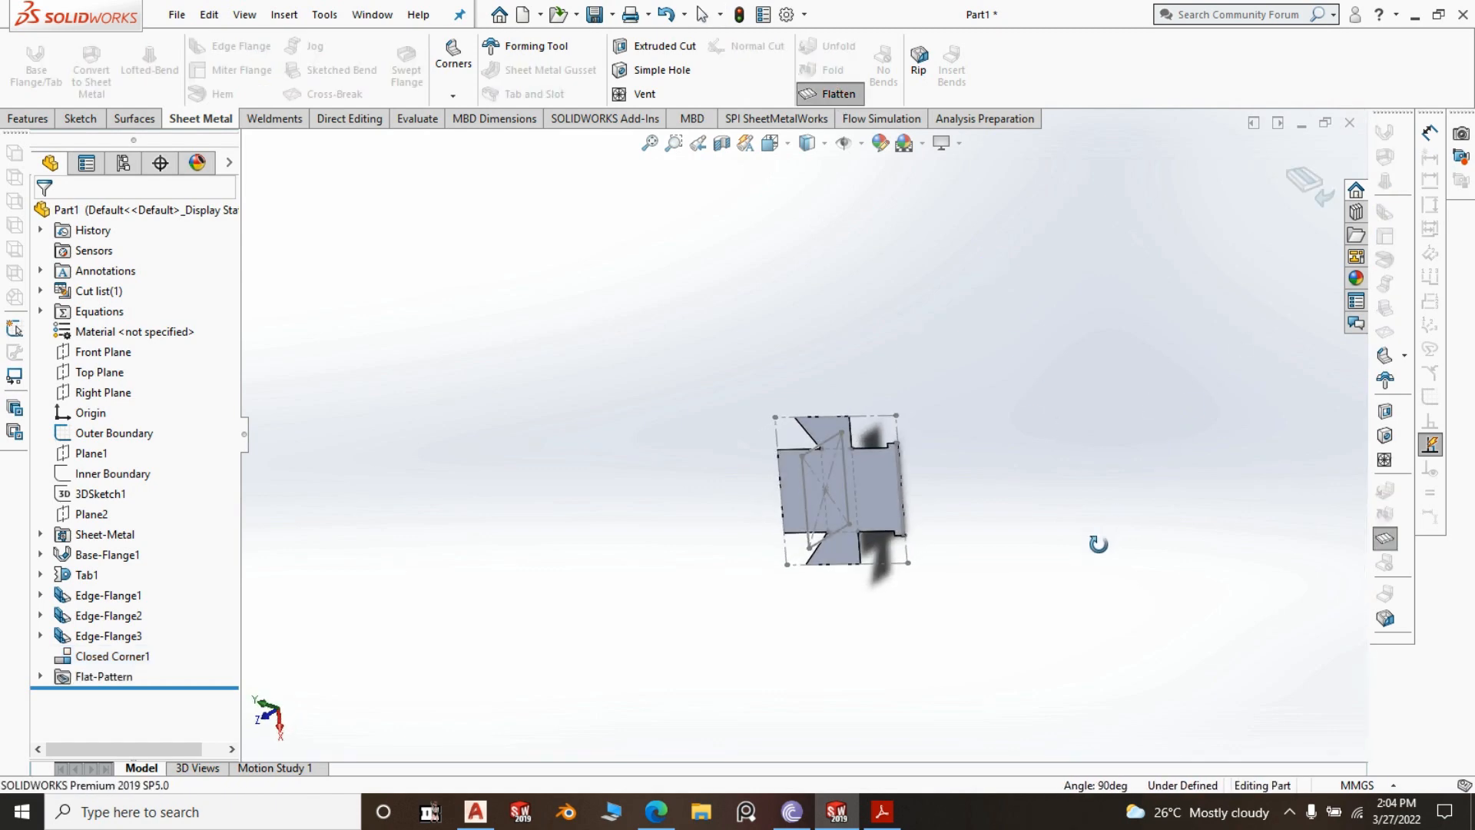
key(space)
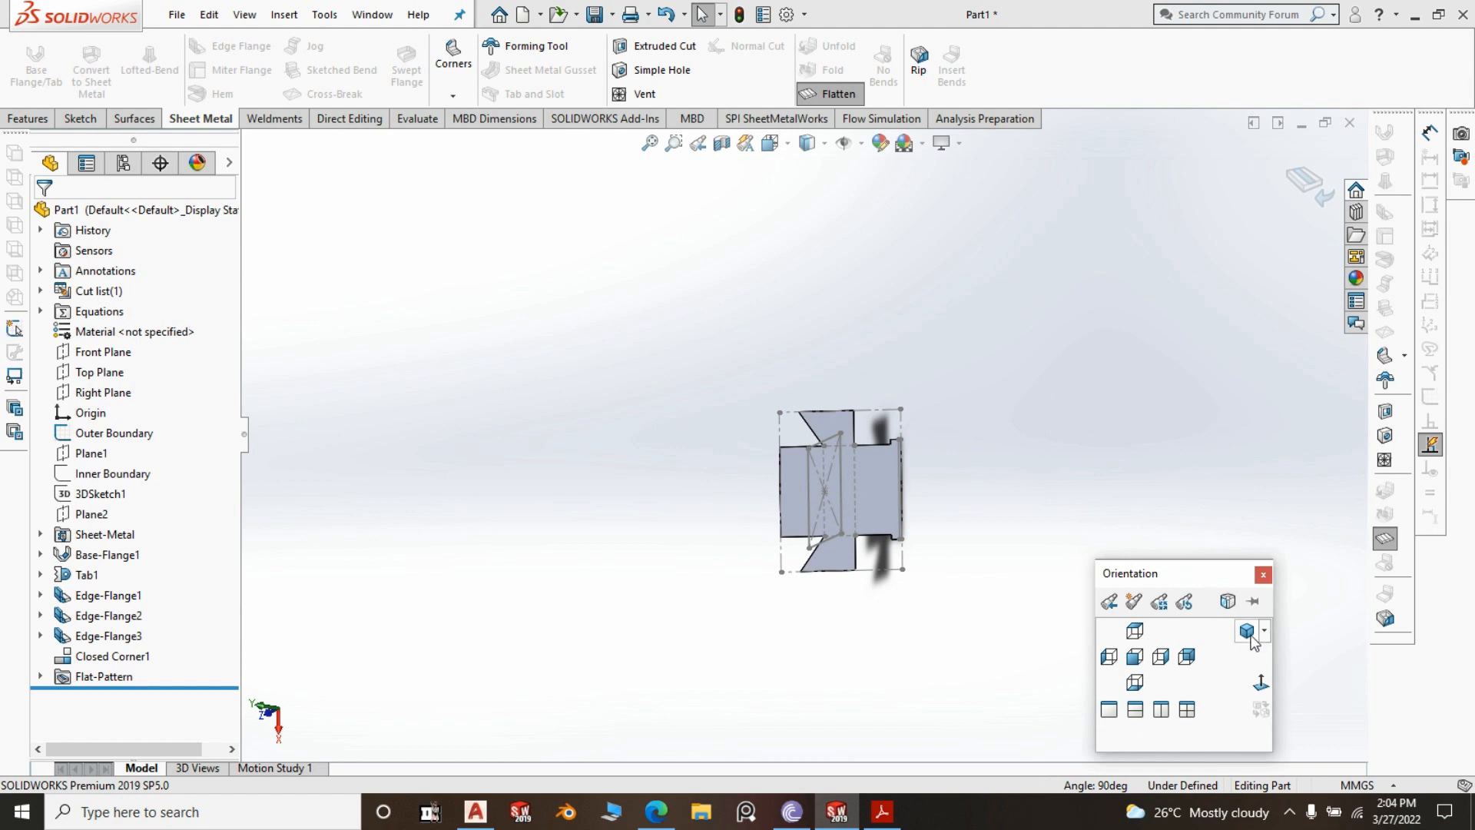
click(1165, 408)
click(834, 99)
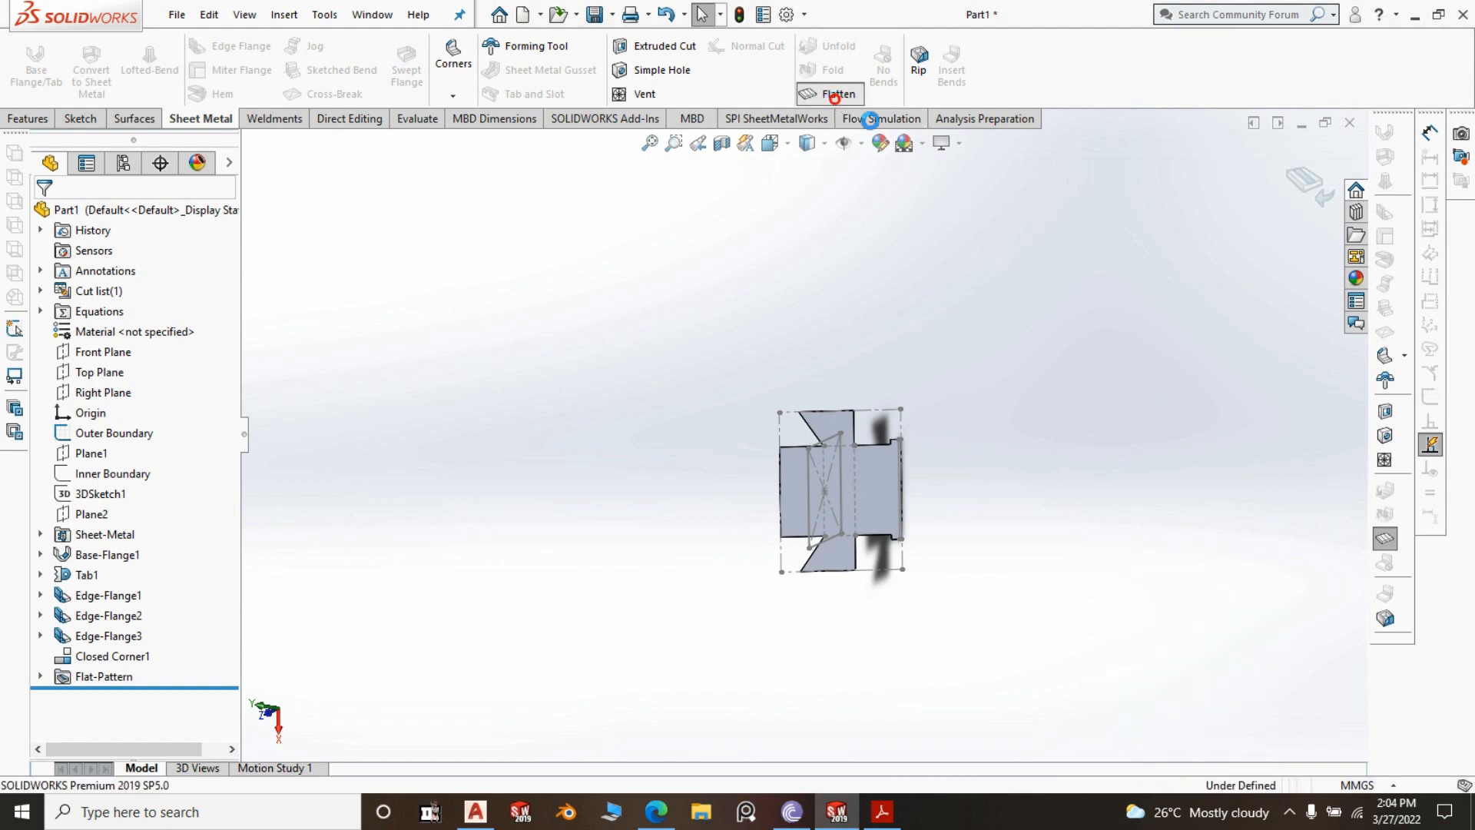
key(space)
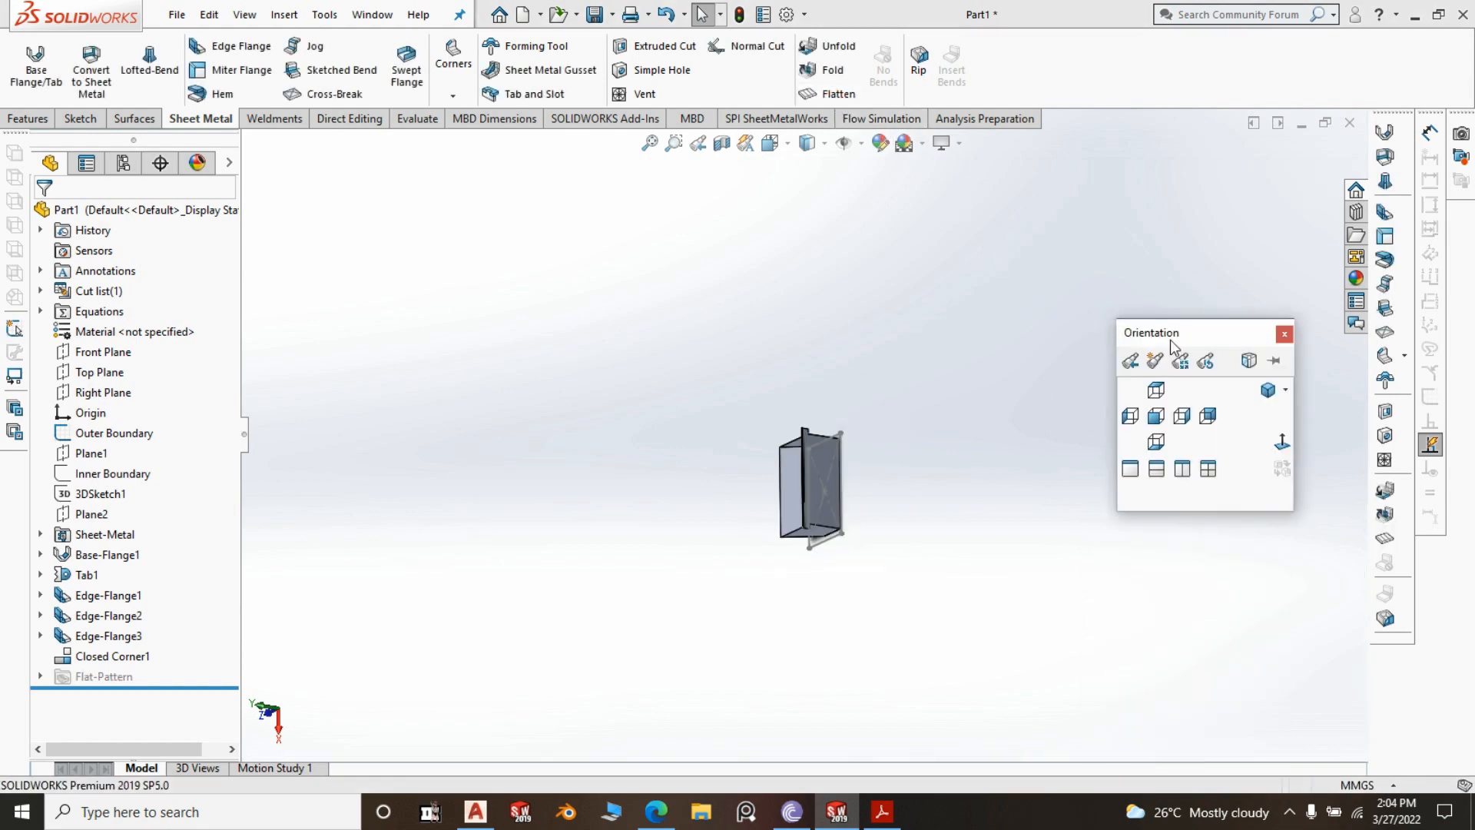
click(1265, 385)
scroll(1027, 473, down, 3)
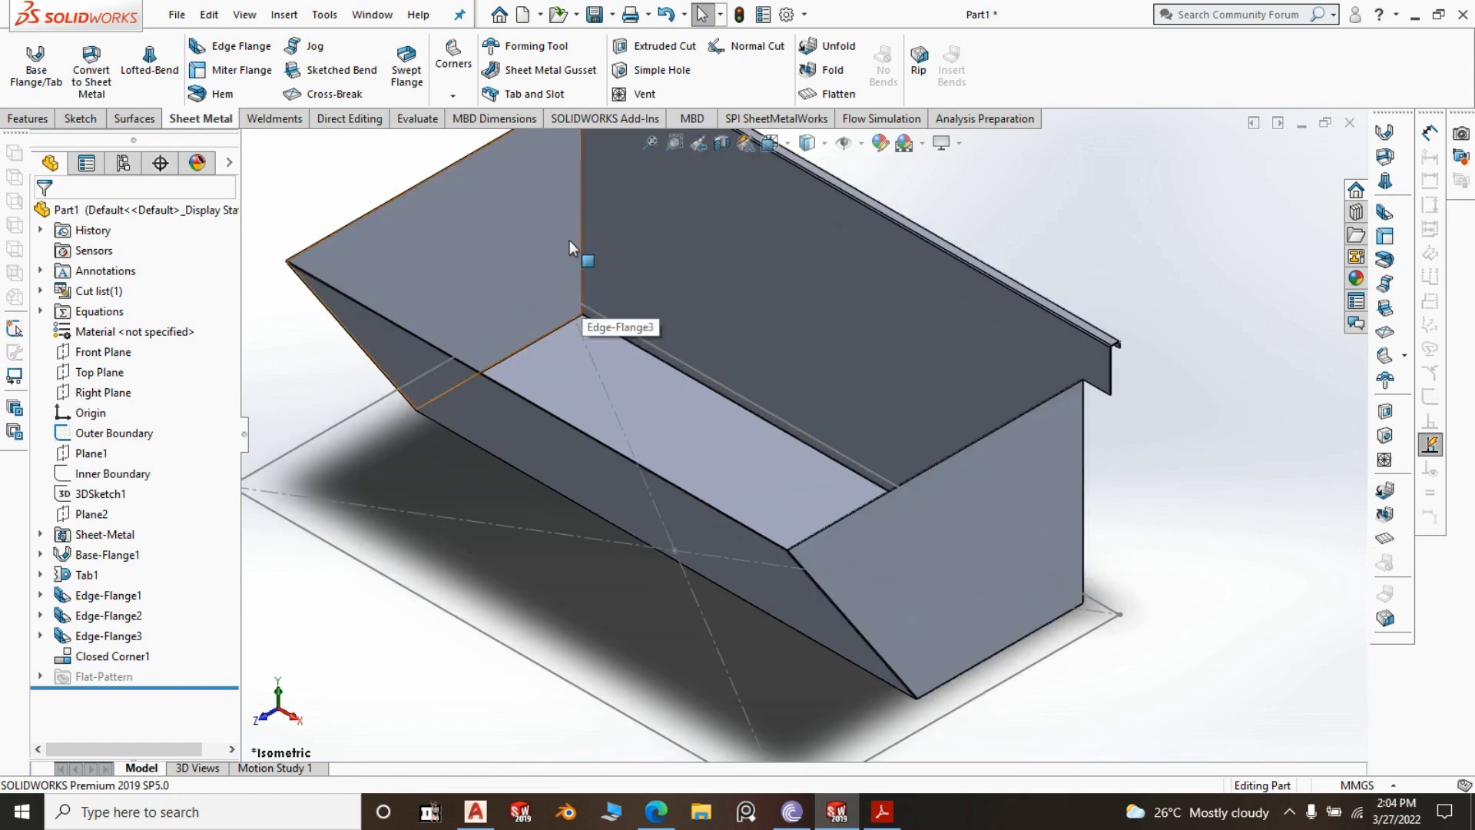
scroll(574, 254, up, 1)
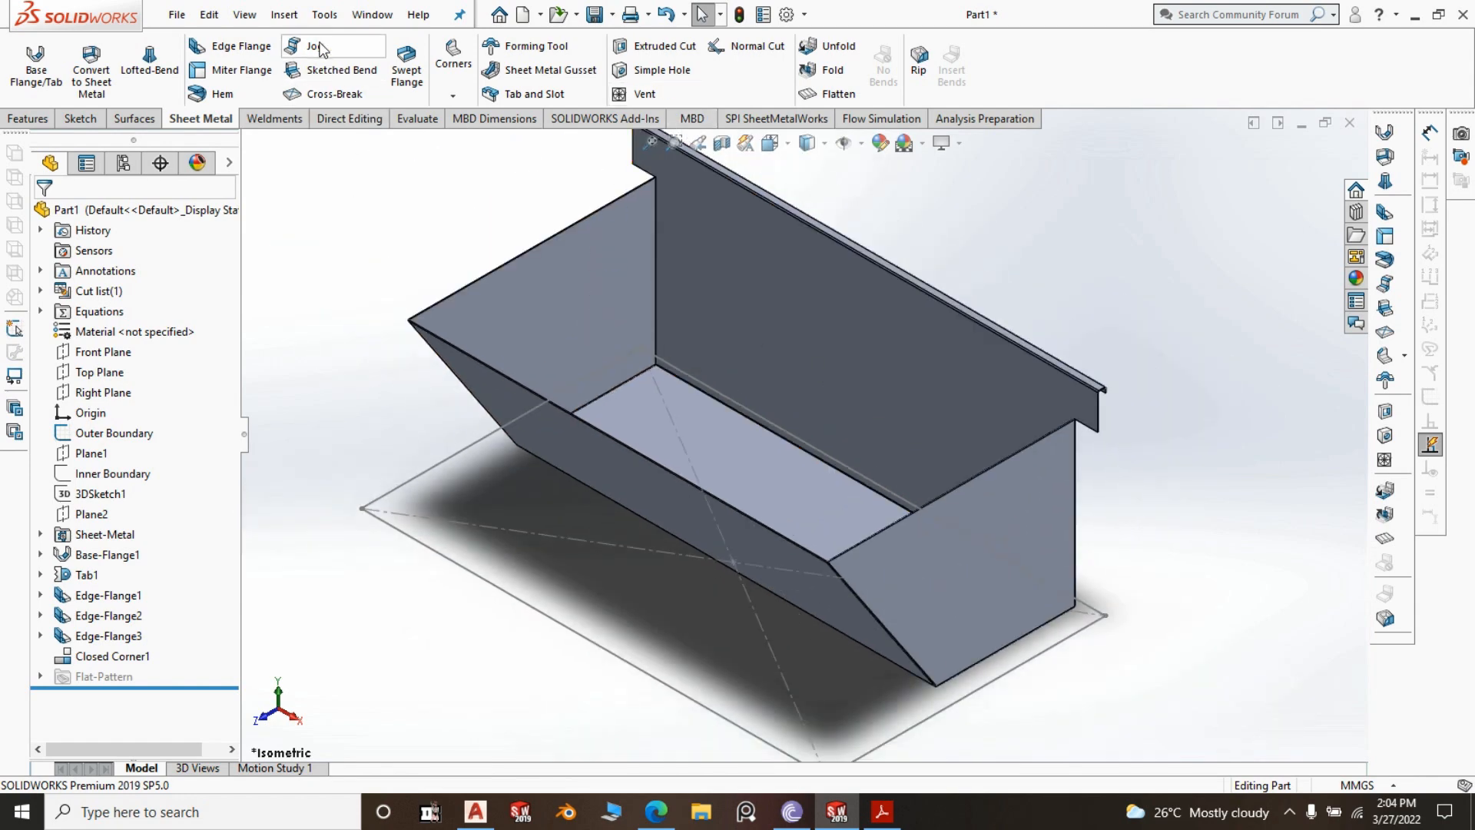
Start an edge flange on the sloped front wall's upper outer edge with a blind length of about 39.7 mm
click(234, 47)
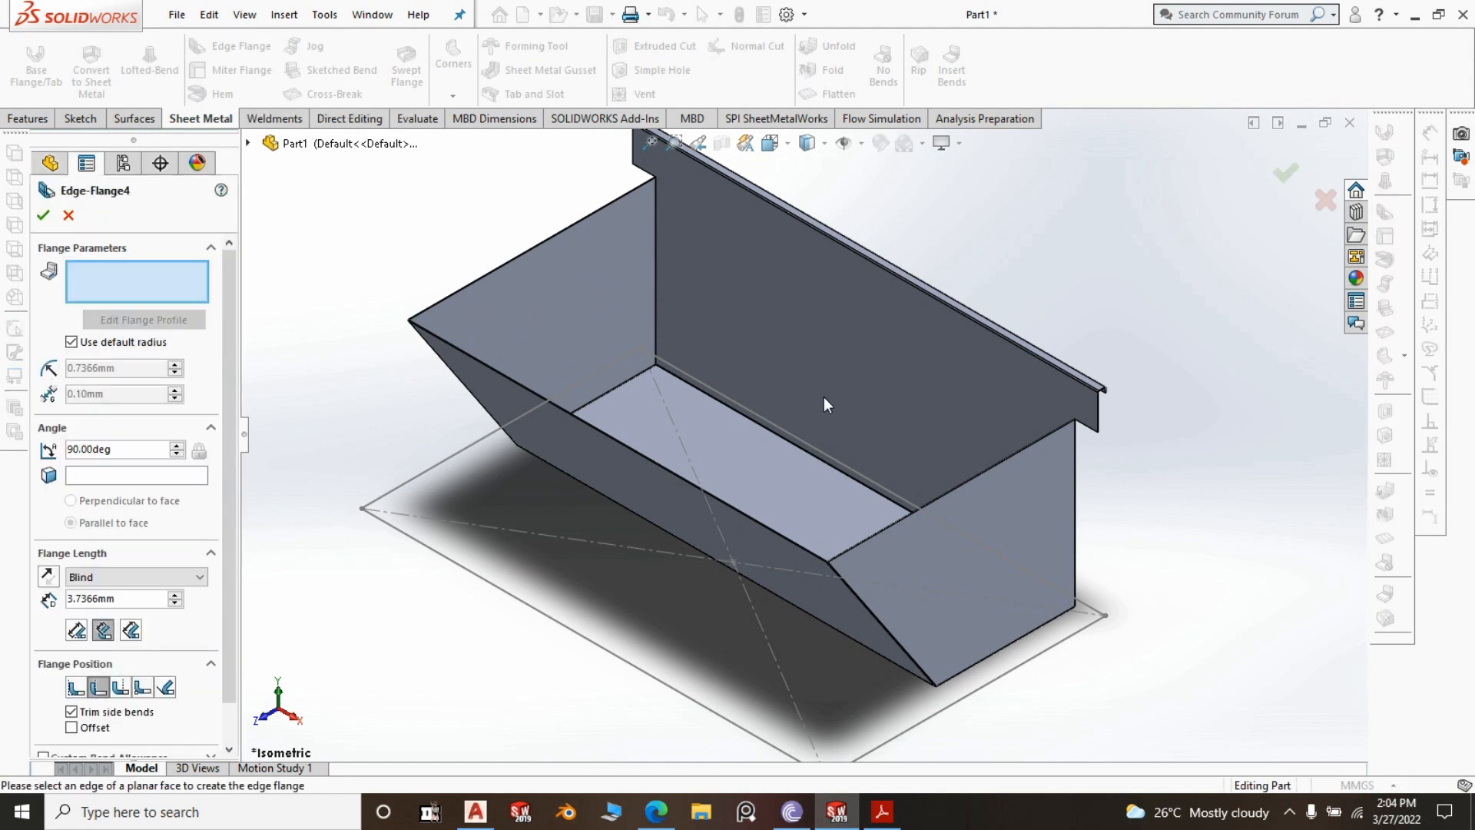
scroll(728, 515, down, 5)
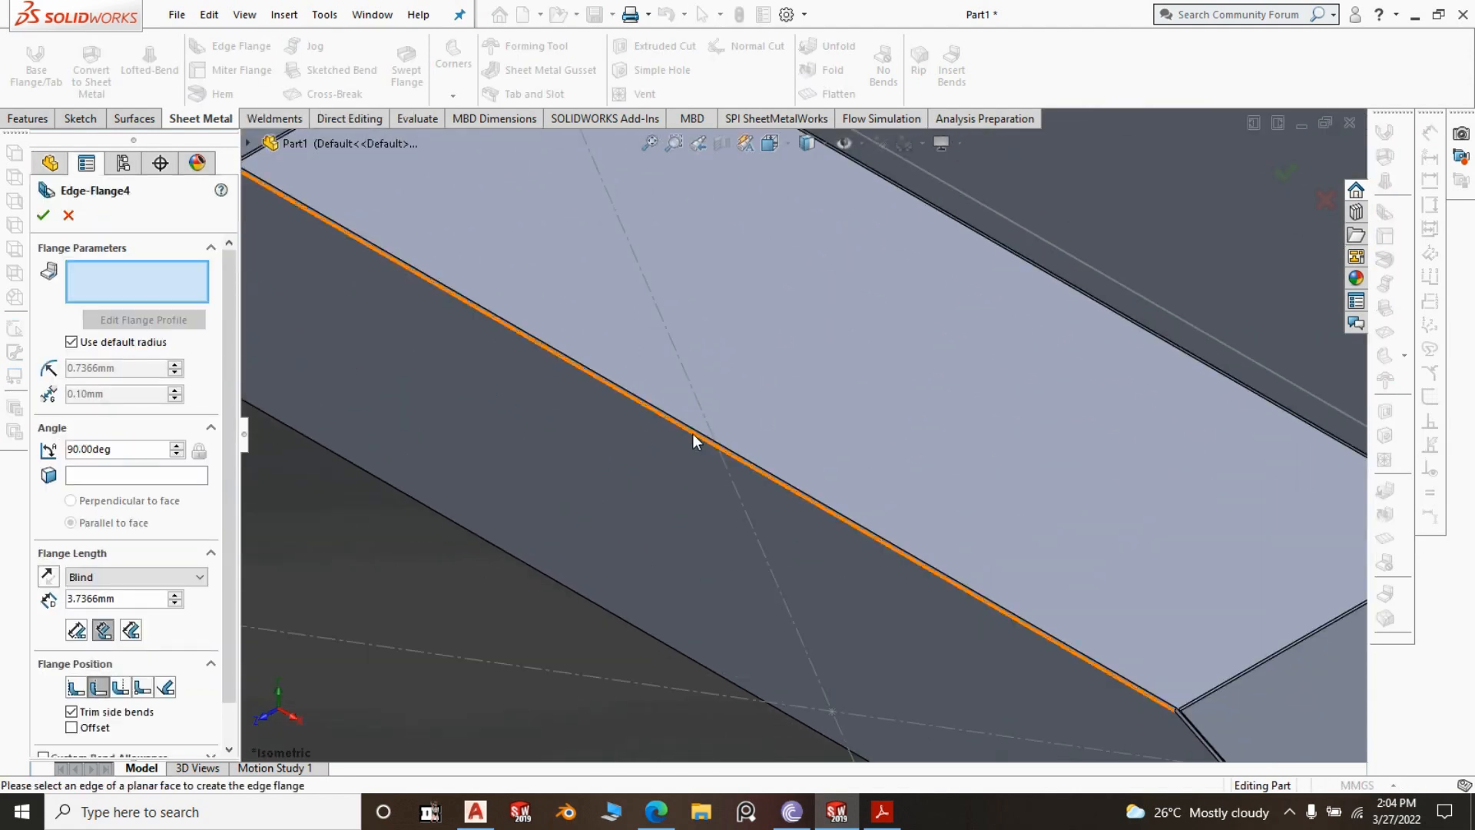
click(693, 436)
scroll(695, 436, up, 3)
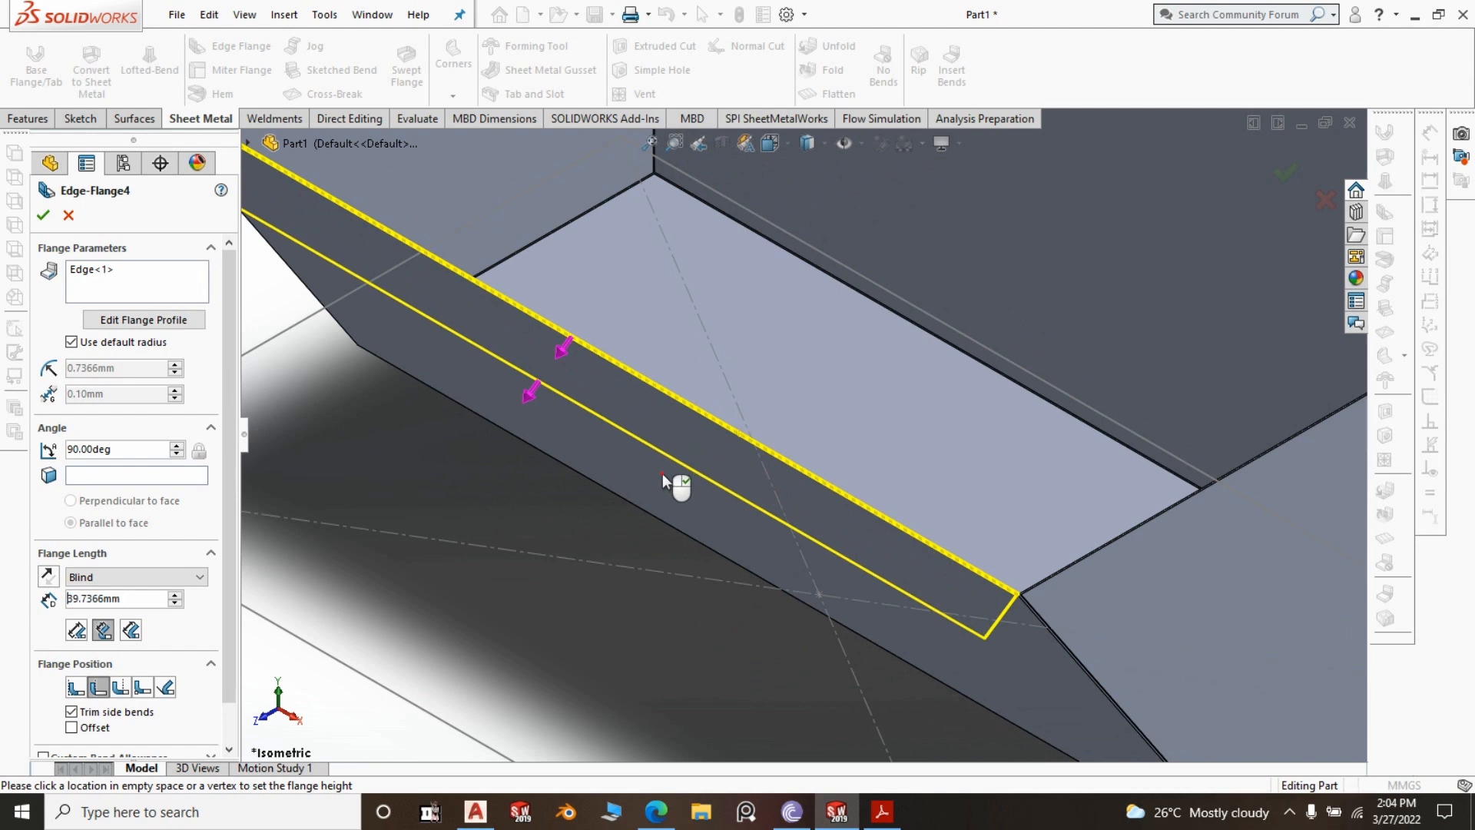
Set the front flange's angle parallel to the trough's floor face and create the flange with a blind length
click(129, 476)
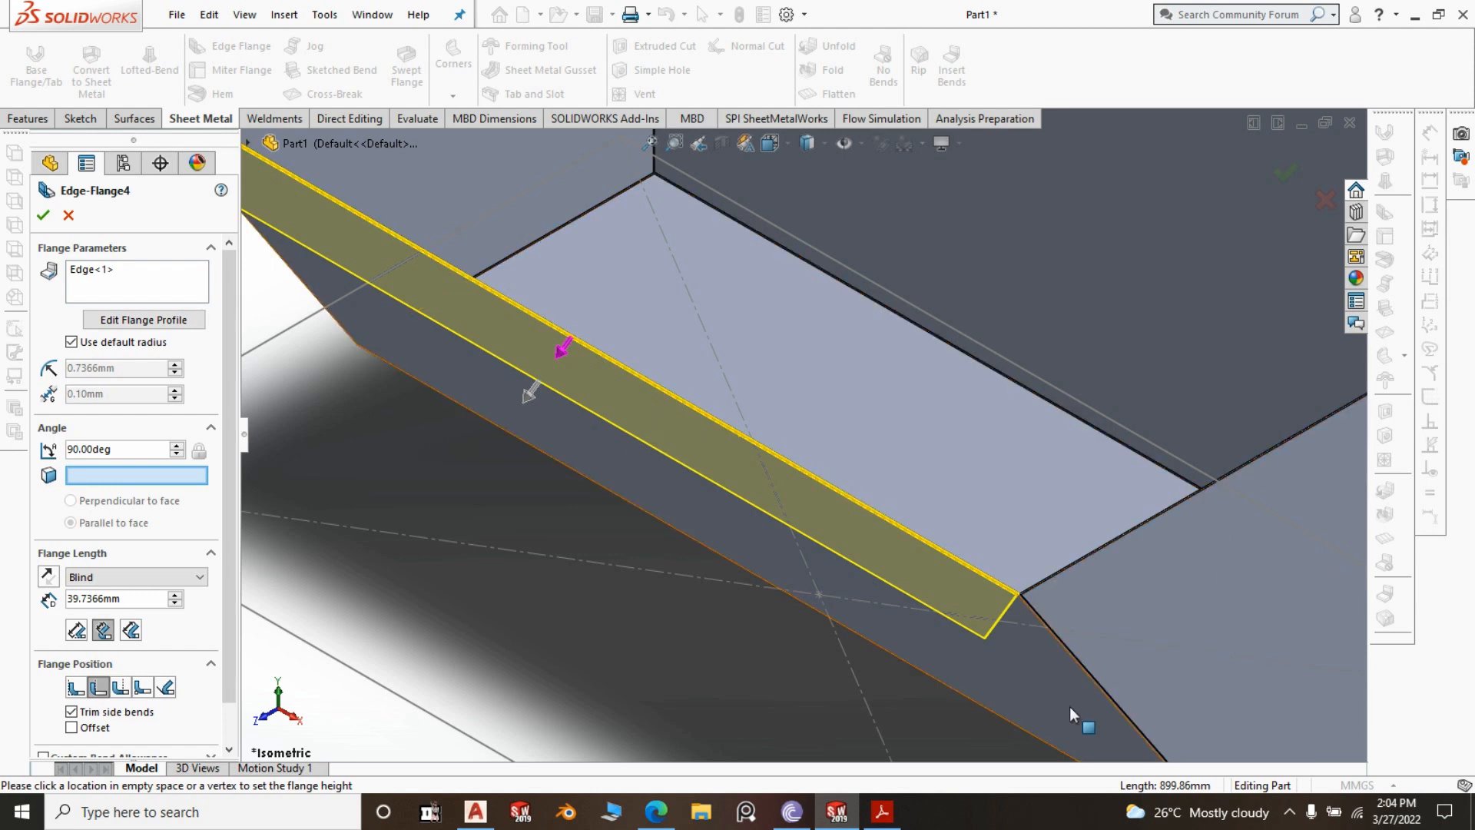
scroll(1025, 653, down, 3)
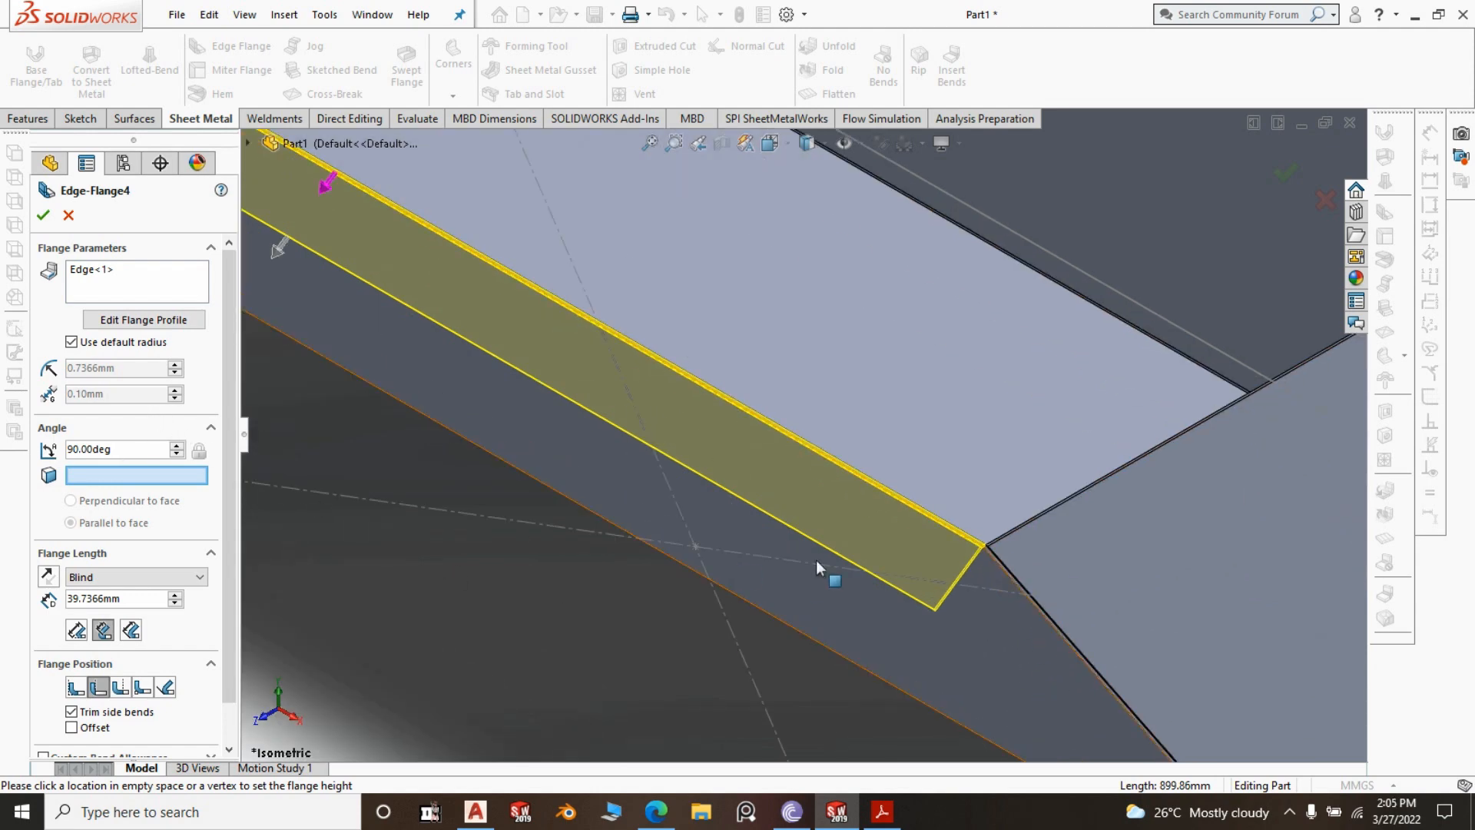
scroll(659, 608, up, 2)
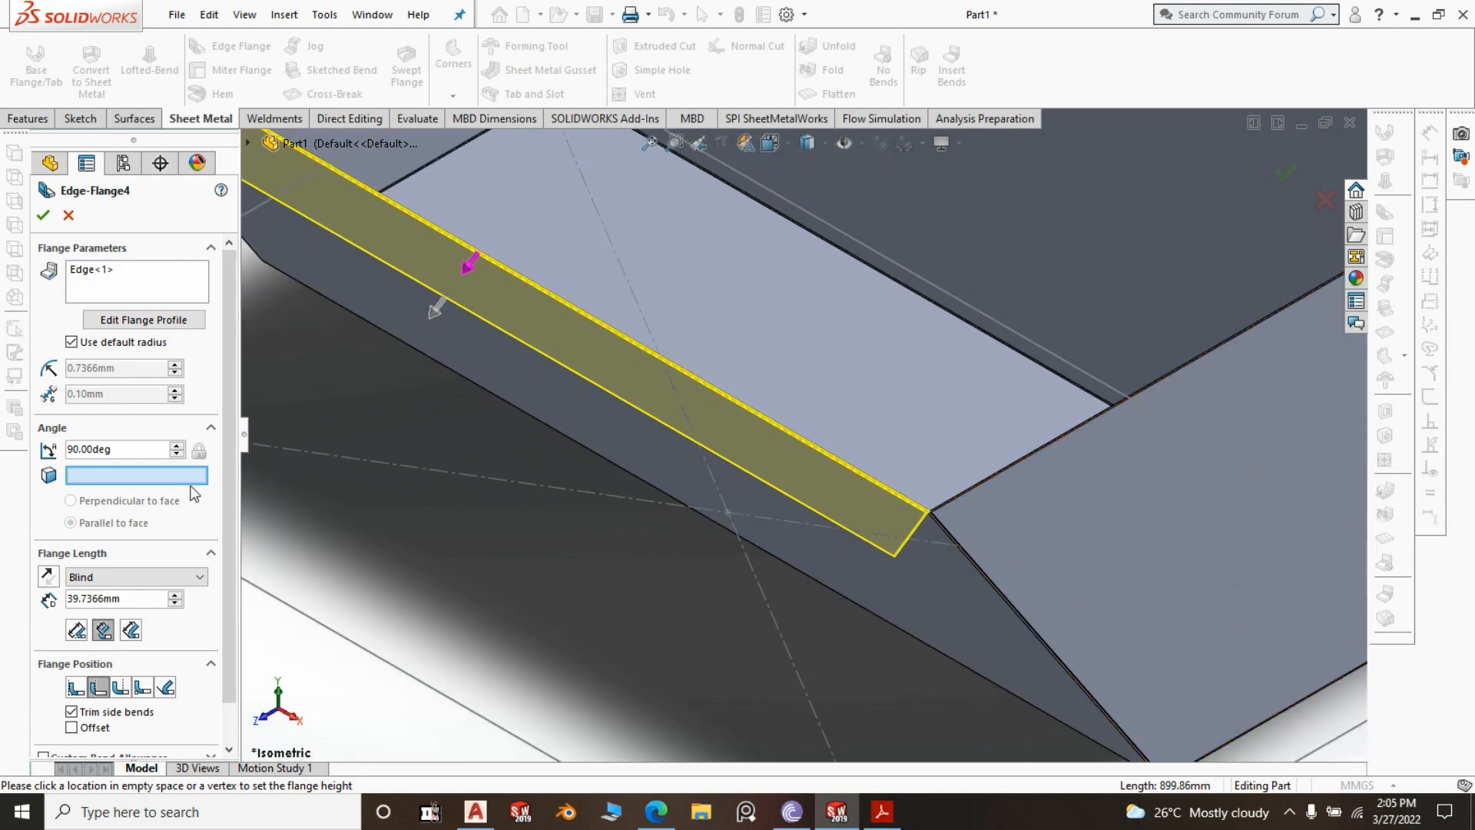
click(923, 410)
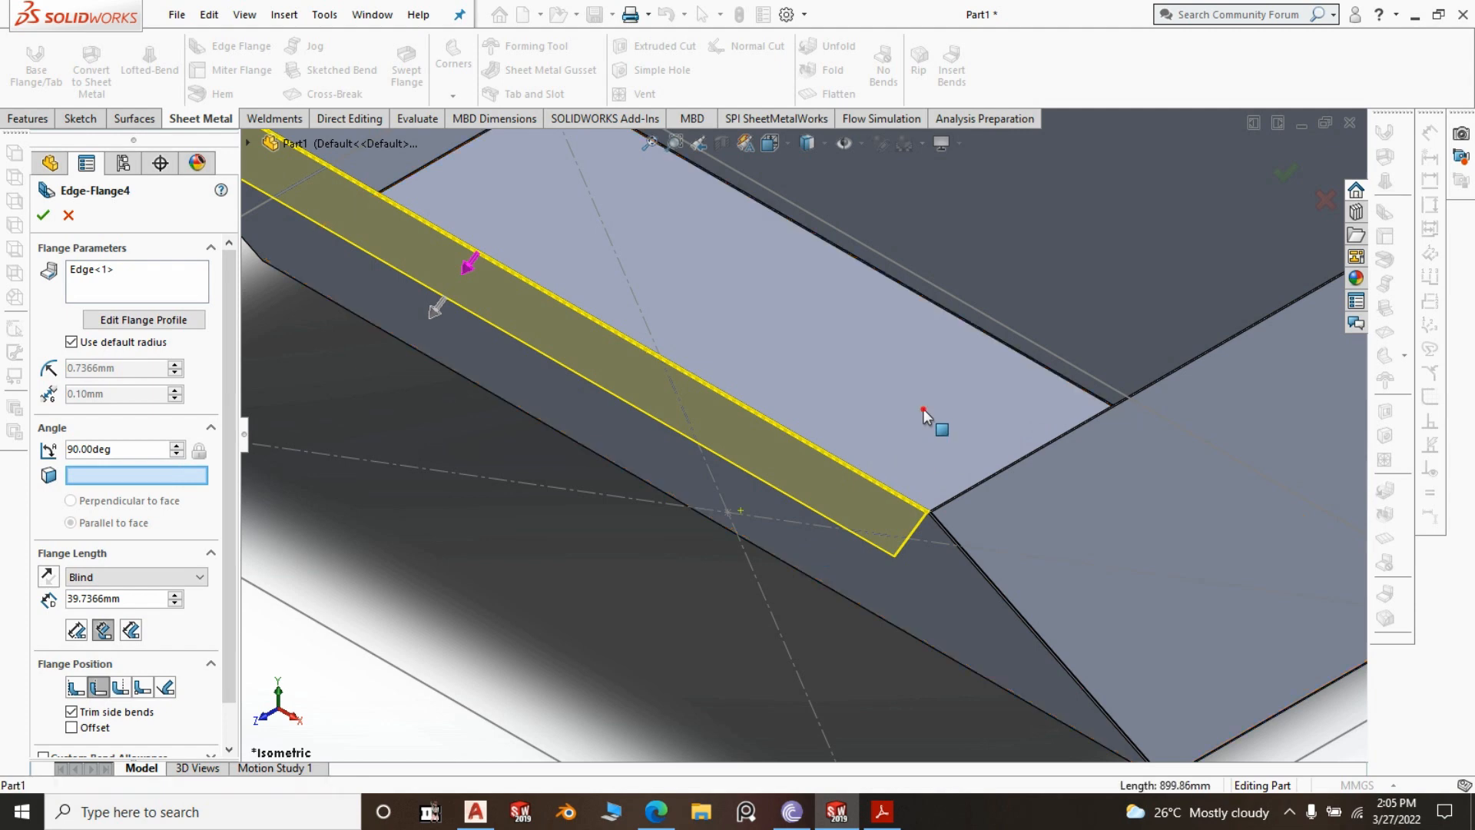
scroll(929, 460, down, 4)
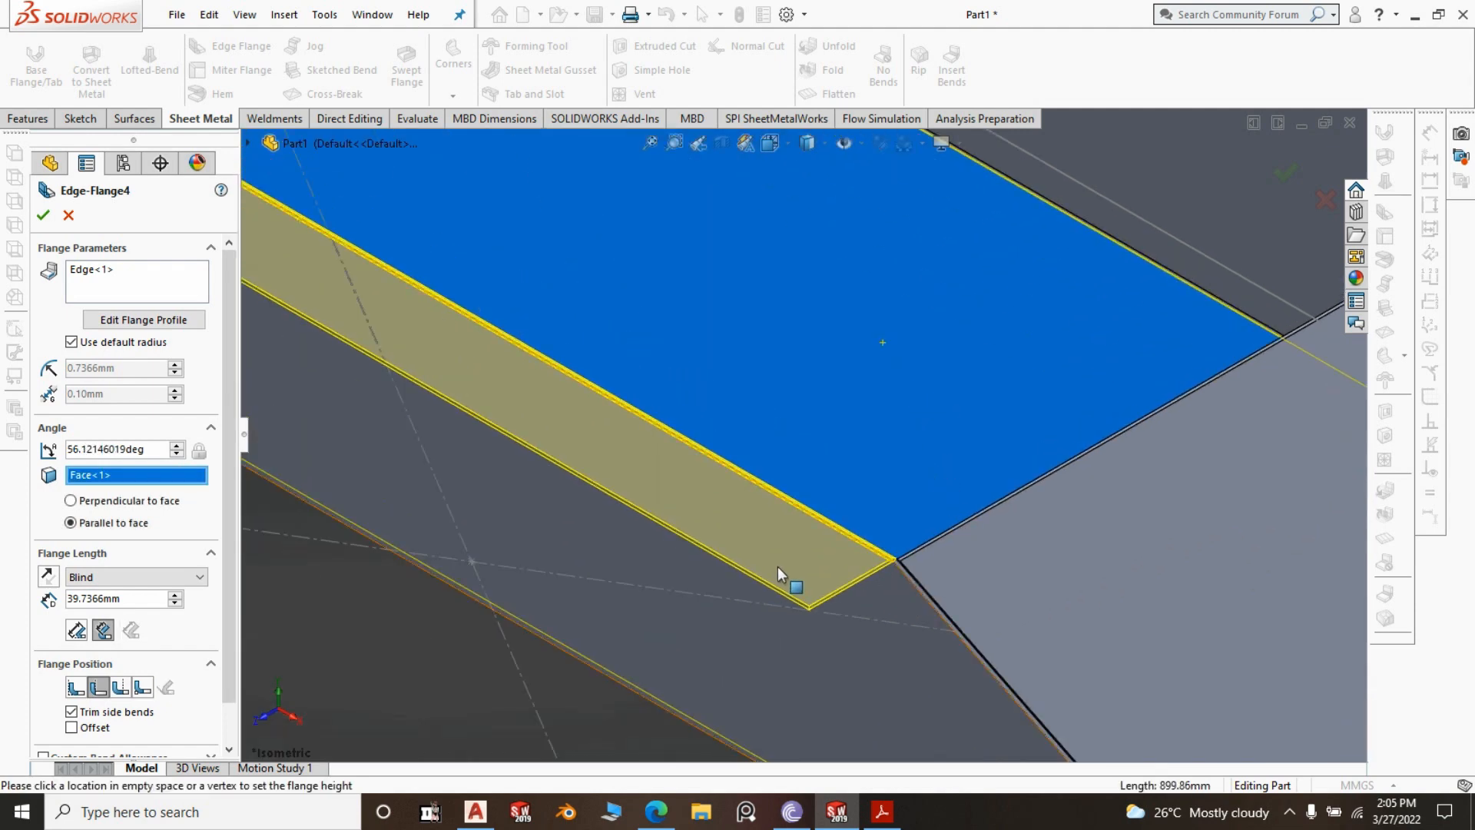
scroll(901, 546, up, 5)
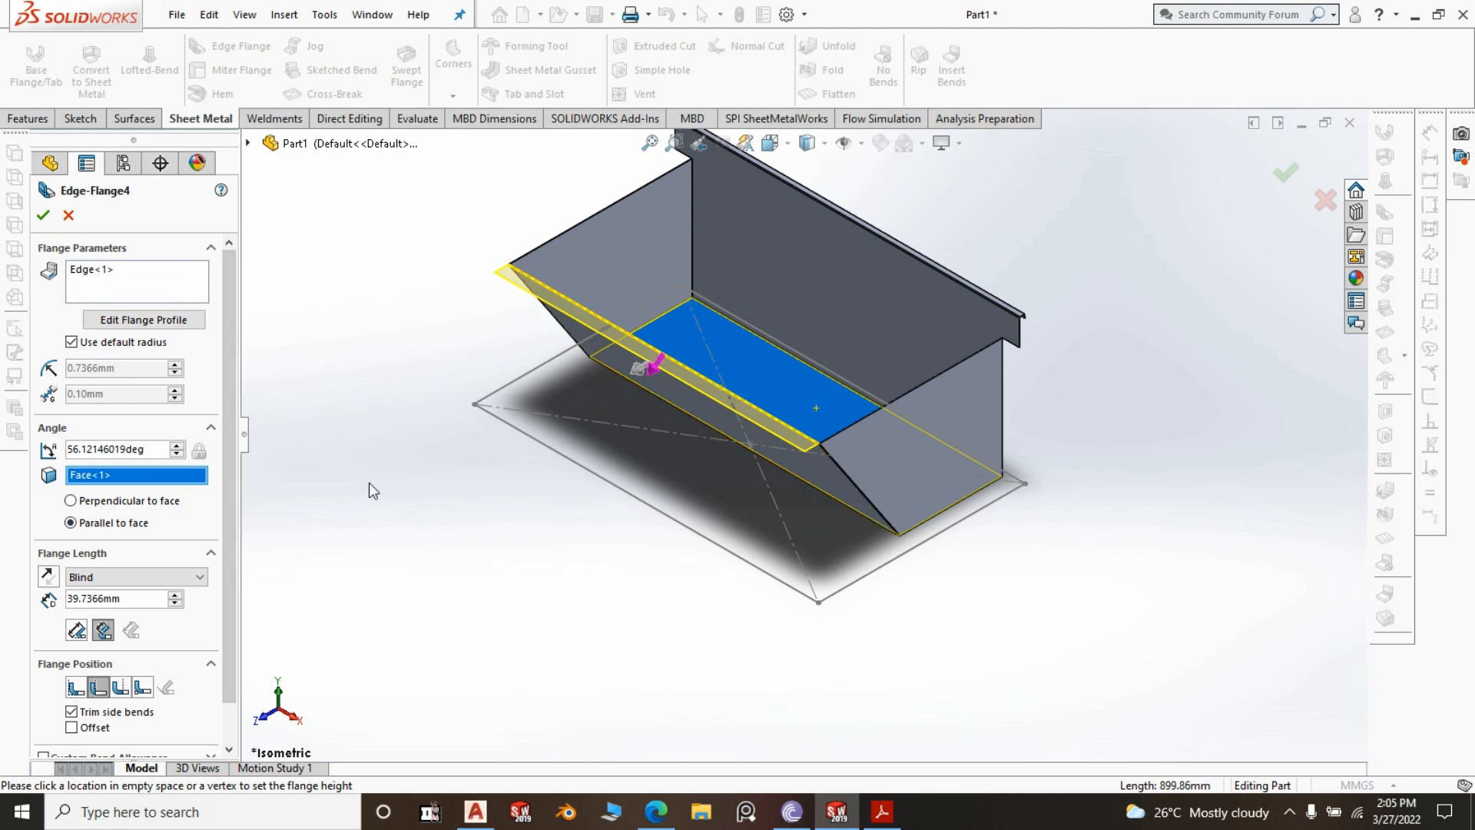
click(201, 576)
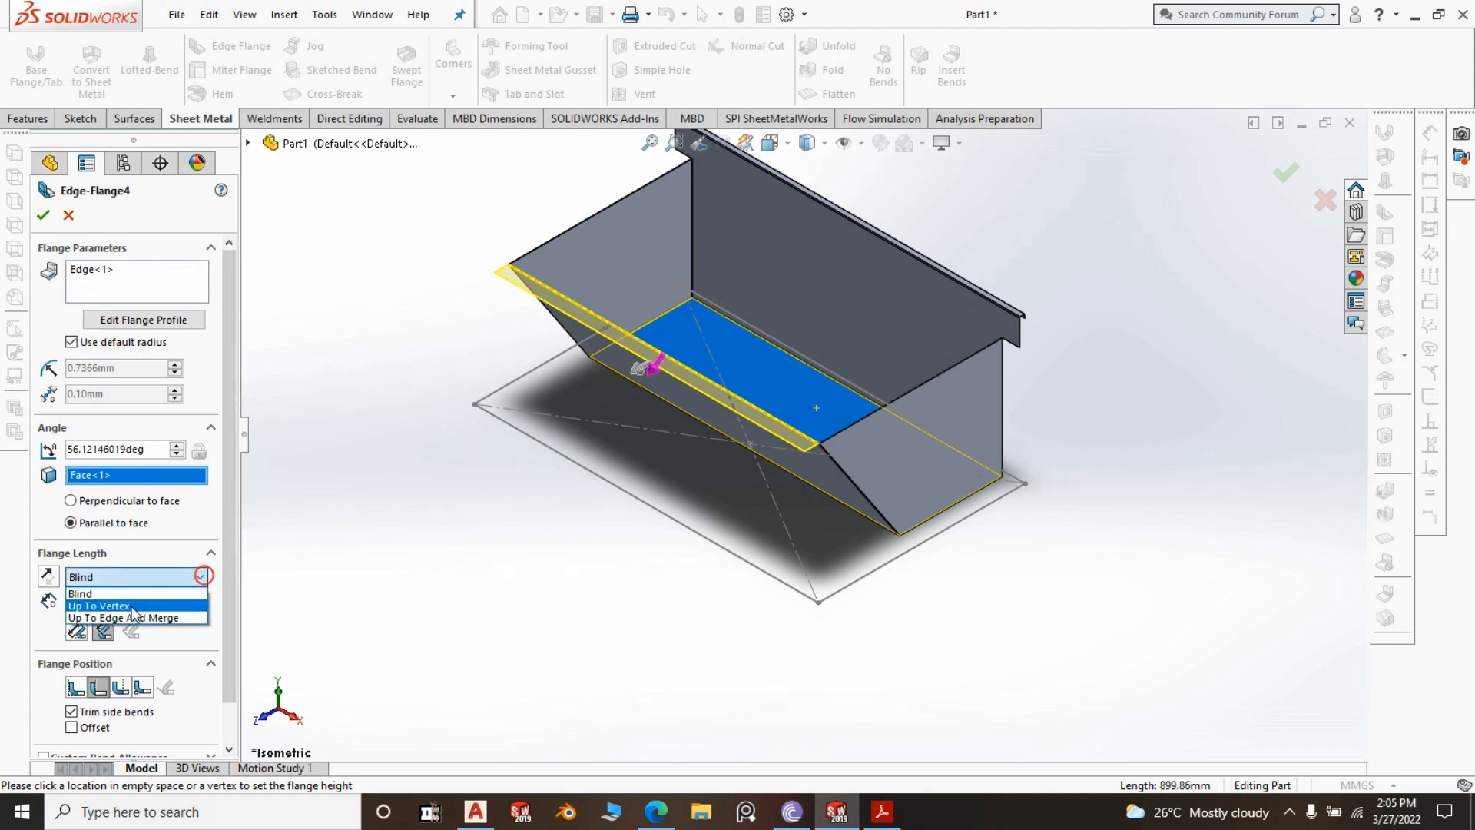
click(389, 540)
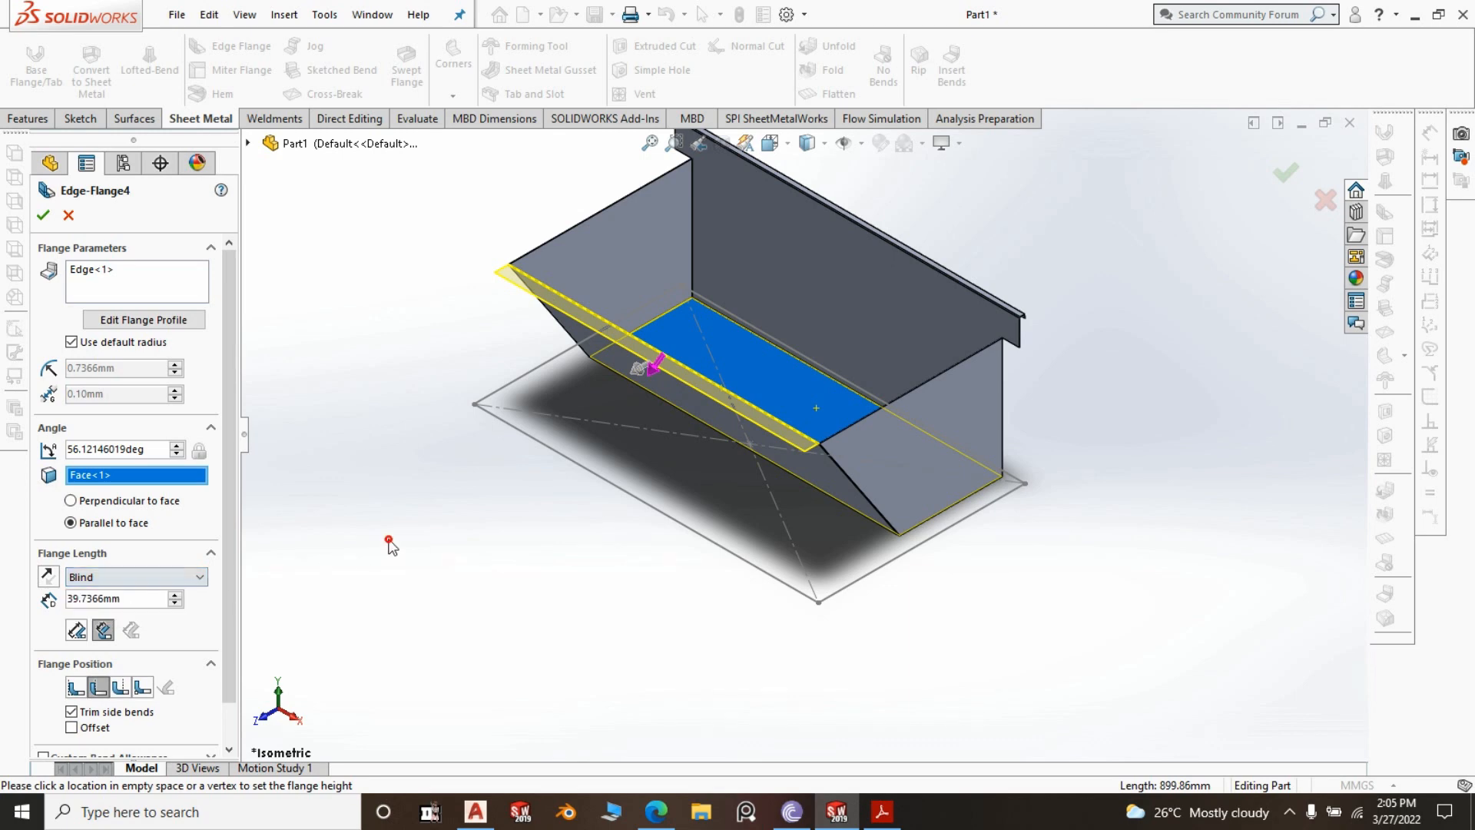
click(43, 218)
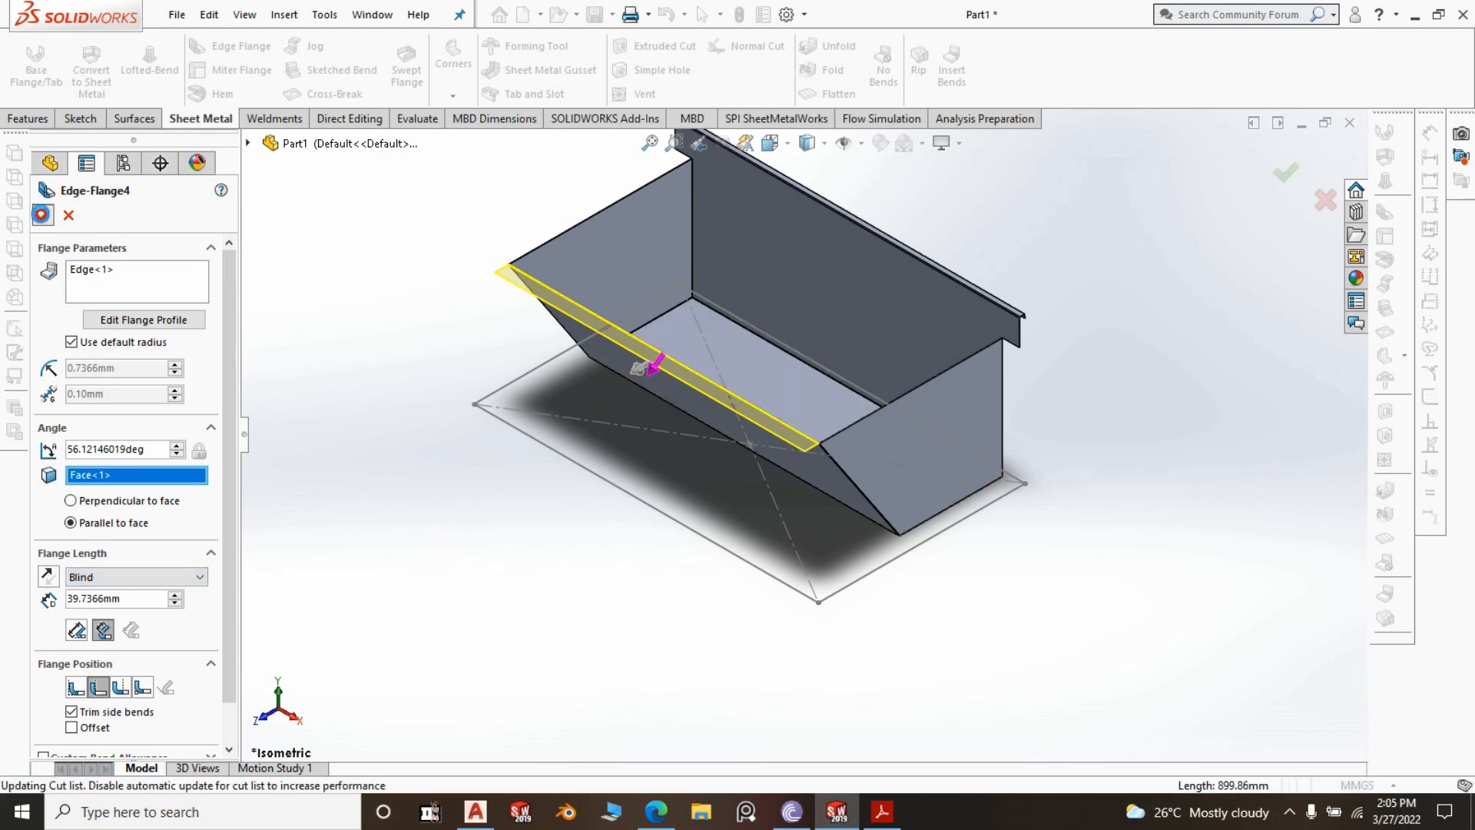
Edit the front flange's profile sketch, making its outer line collinear with the front line of the Outer Boundary sketch
scroll(814, 470, down, 3)
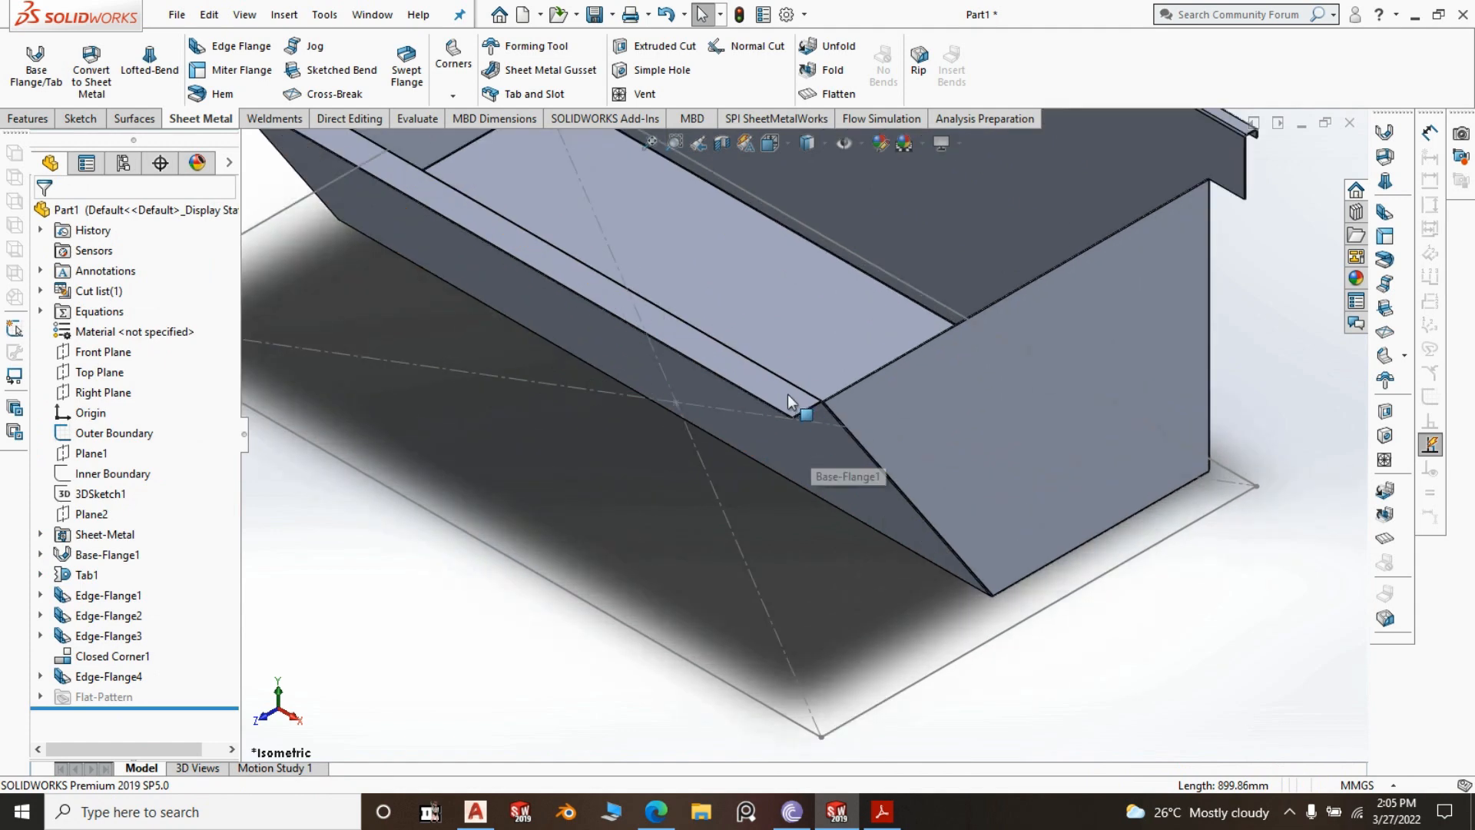
click(772, 389)
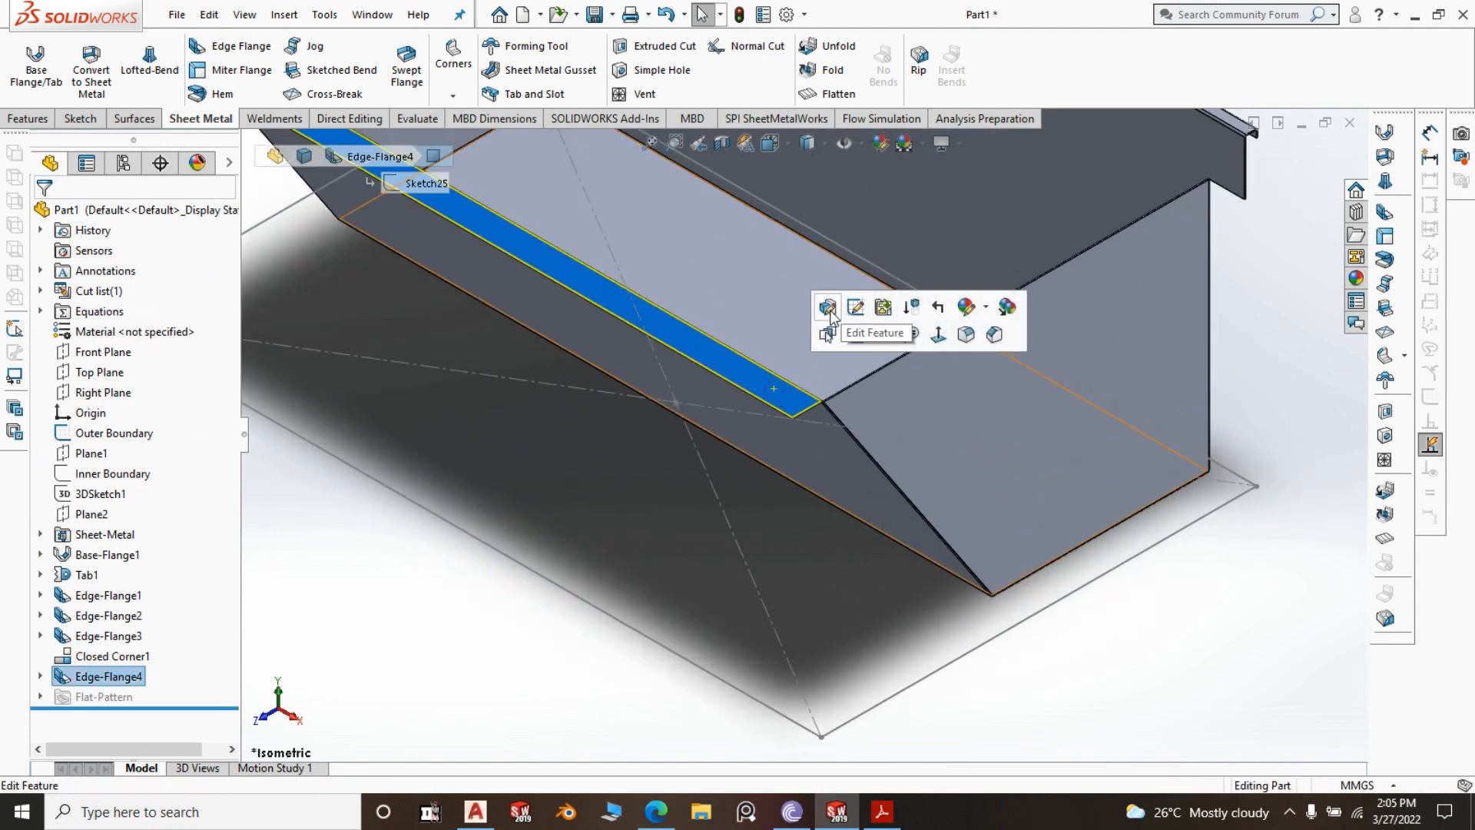
click(856, 309)
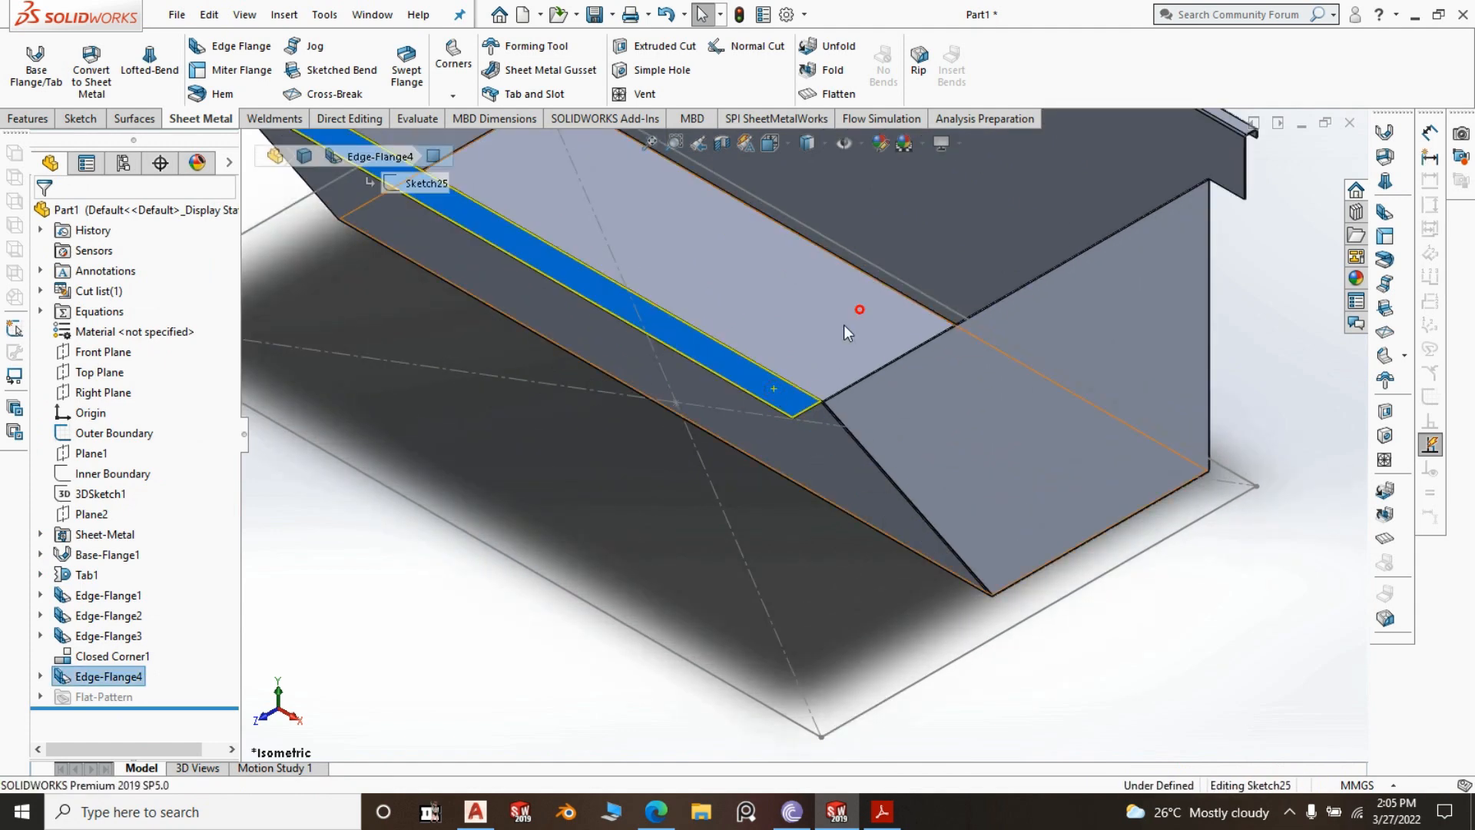
scroll(788, 402, down, 3)
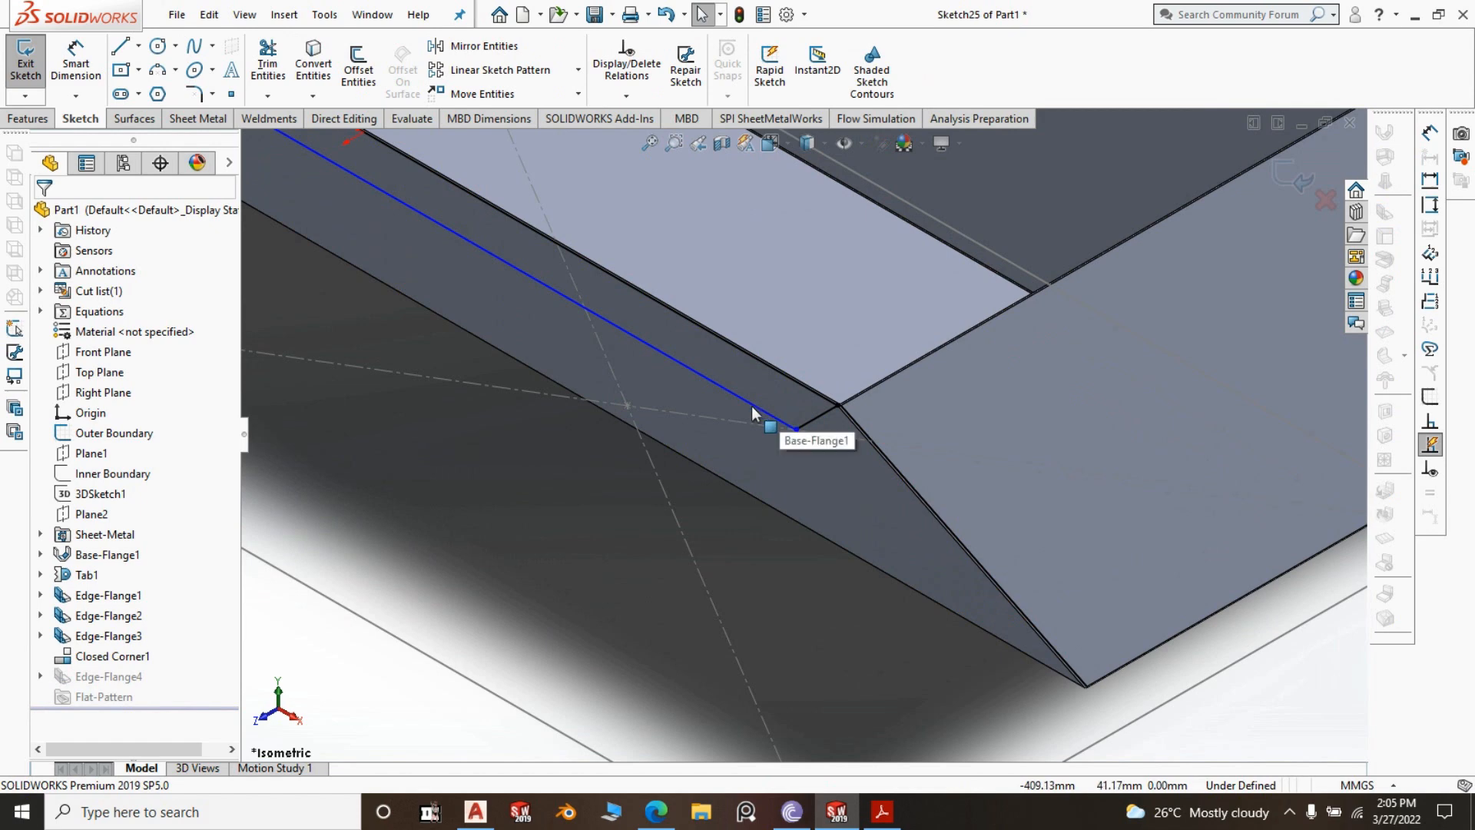
click(755, 414)
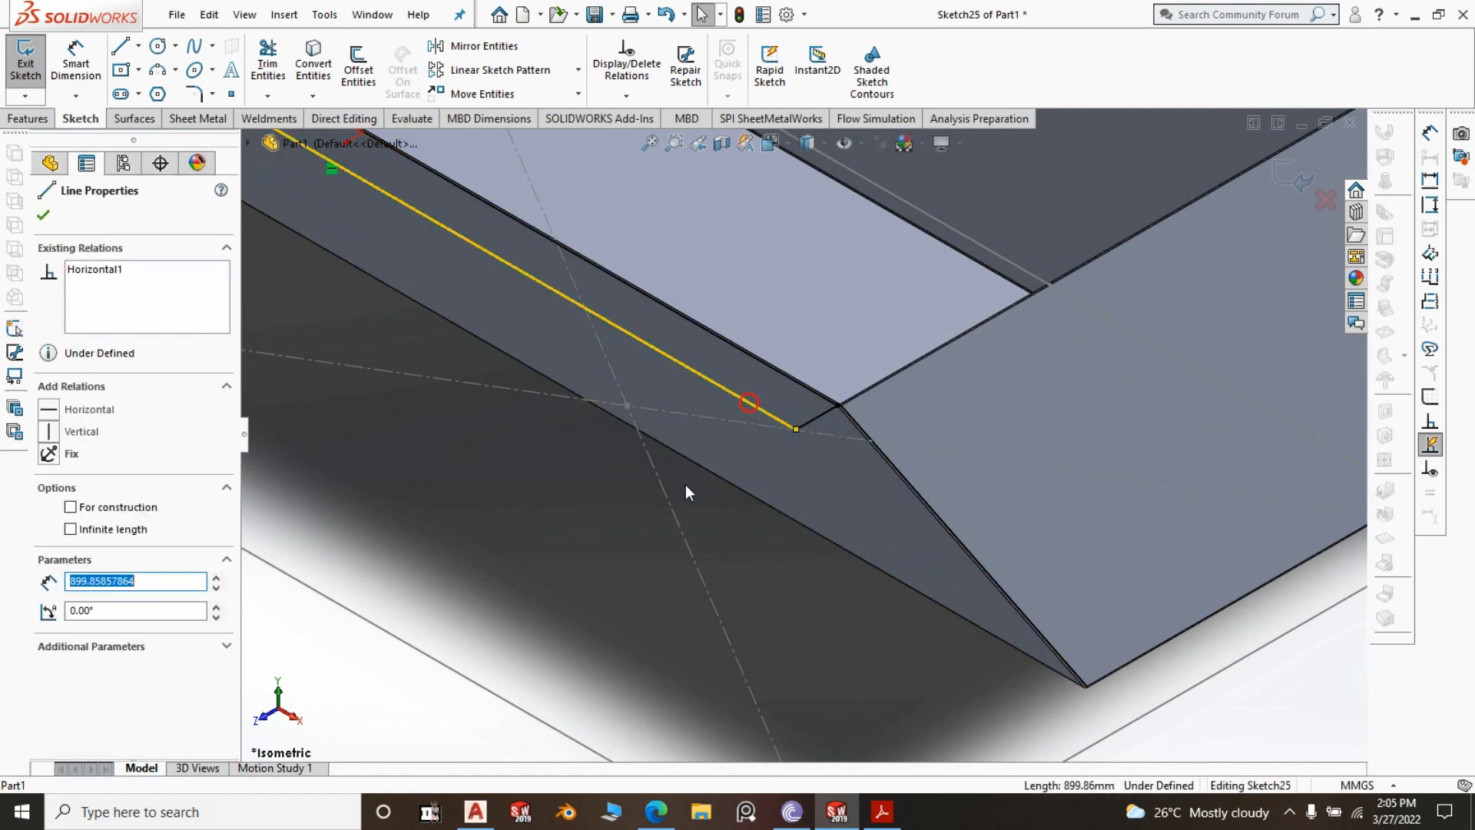
ctrl+click(517, 710)
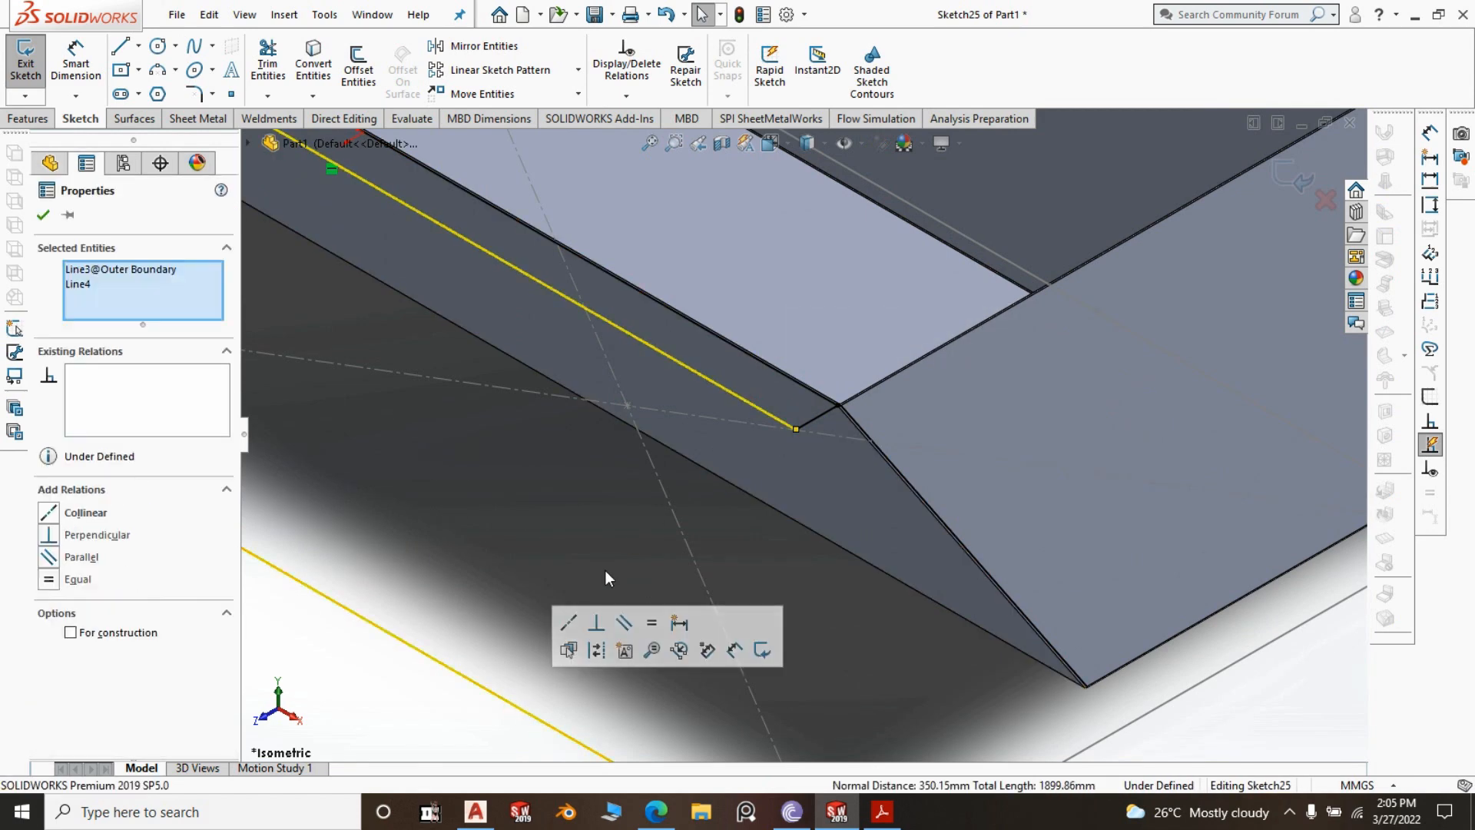
scroll(756, 499, up, 2)
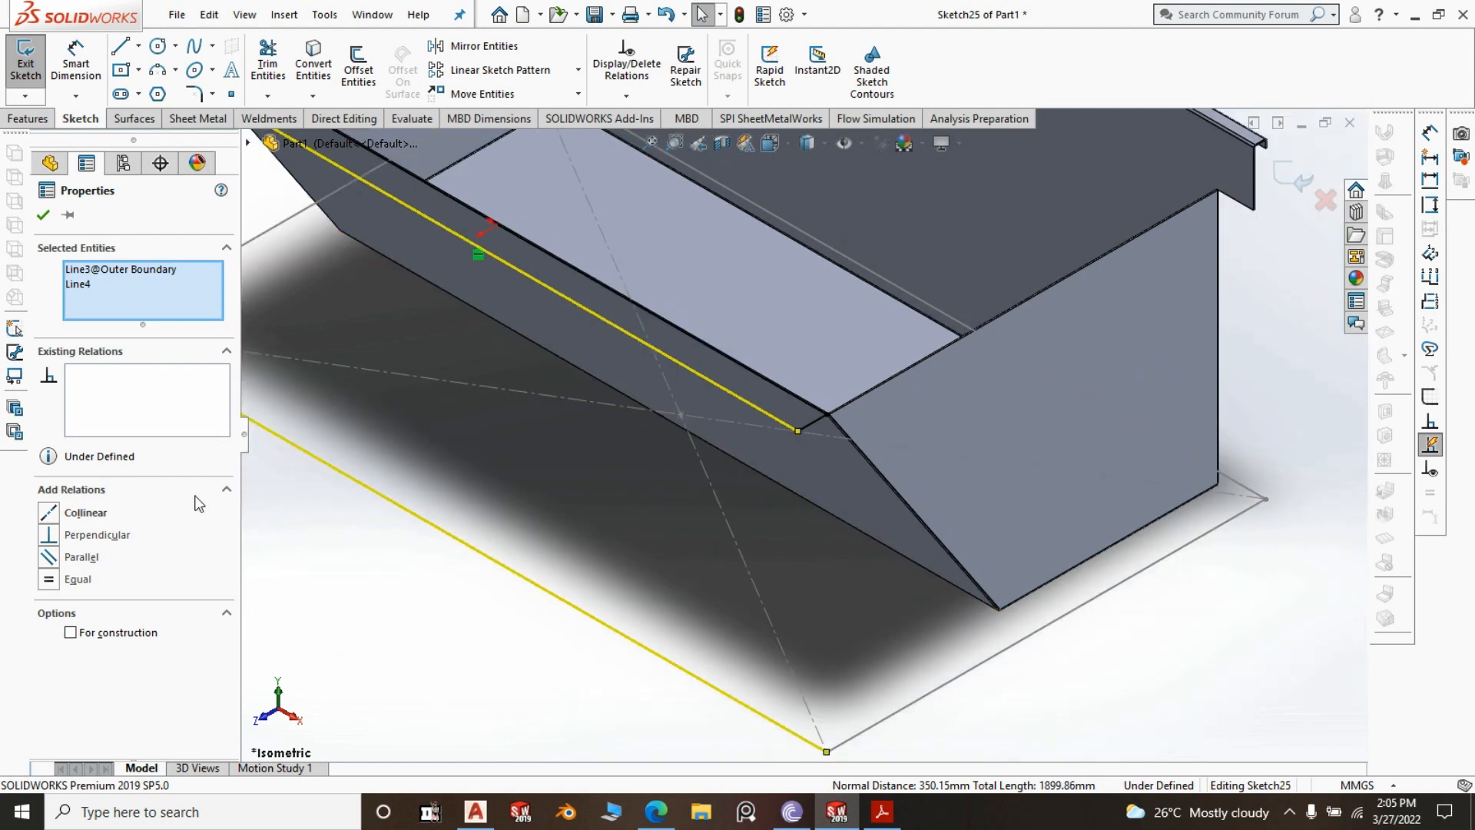
click(47, 515)
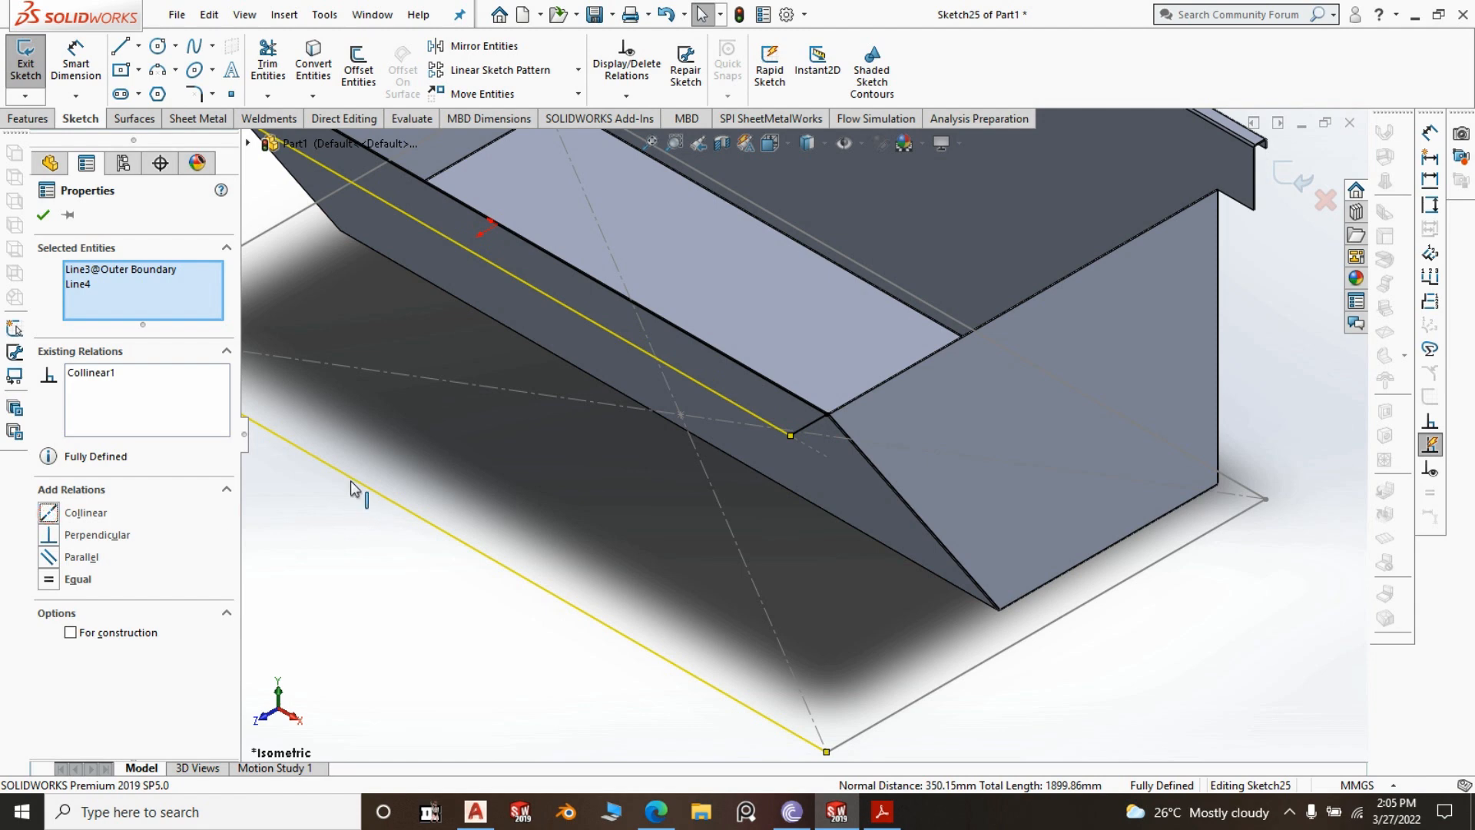
click(43, 215)
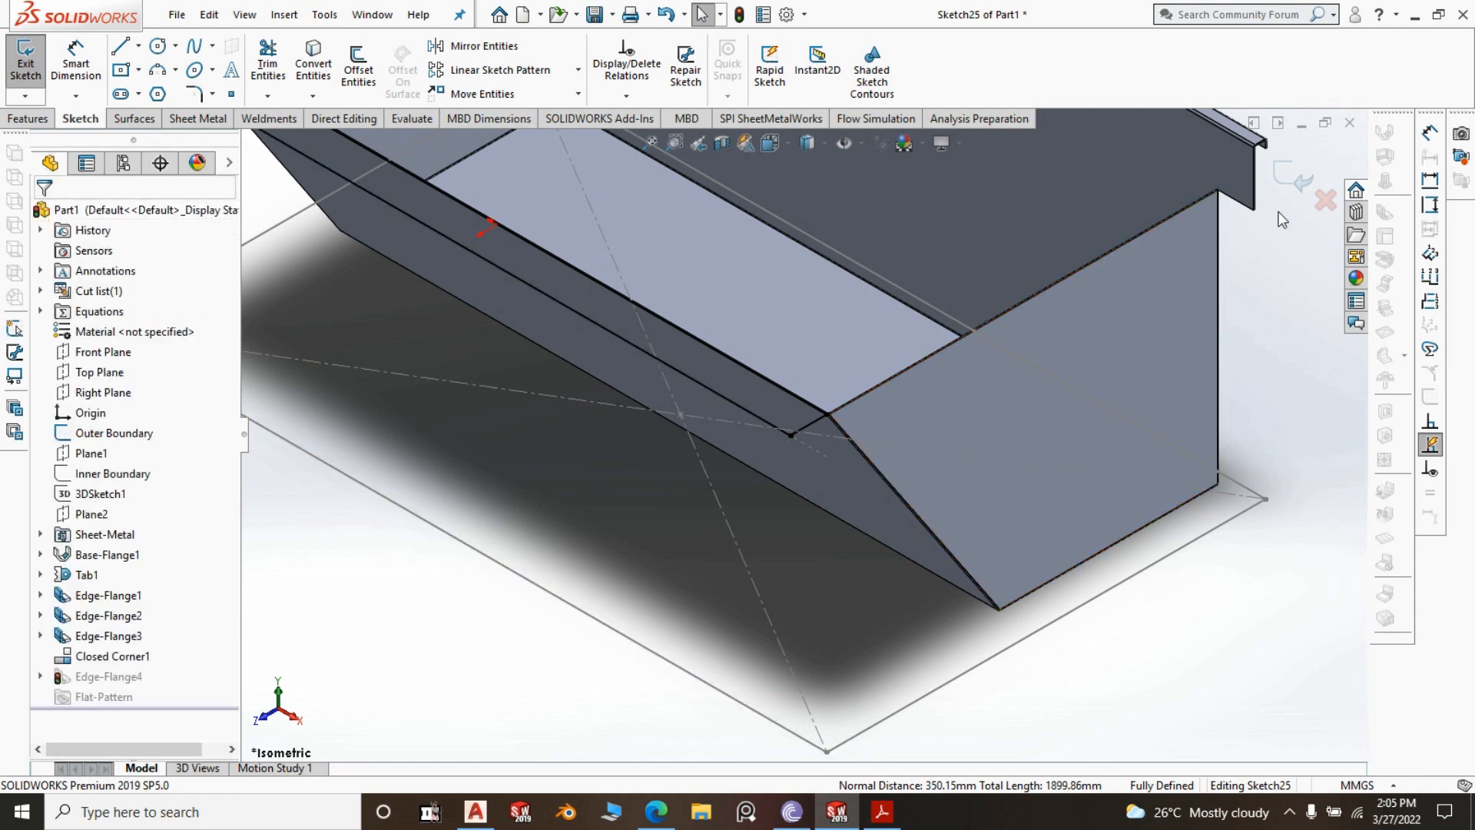
click(1289, 177)
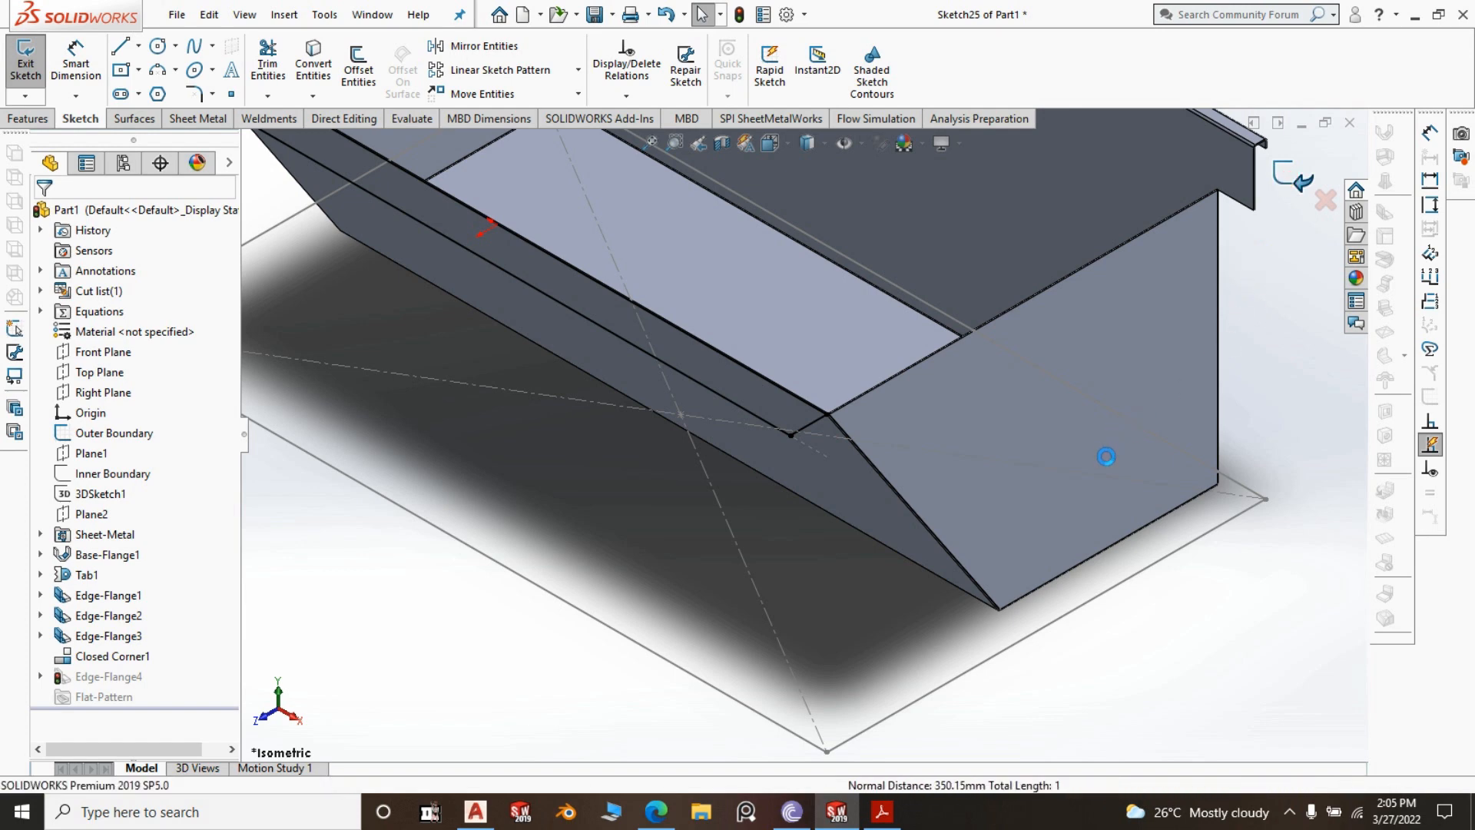
Start a 90-degree edge flange outward from the near end wall's top edge with a blind length of 120 mm
scroll(942, 390, down, 4)
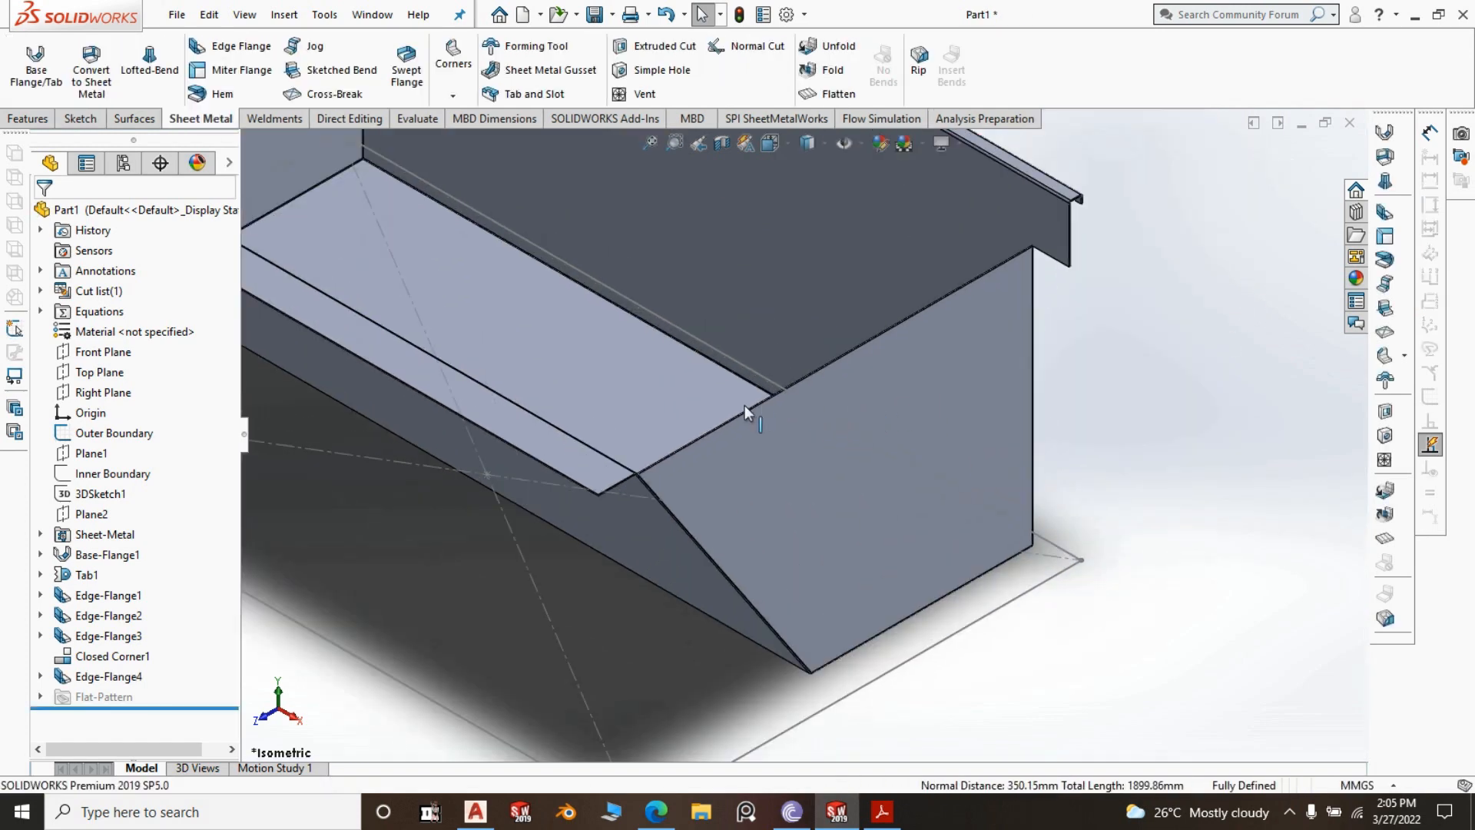
click(253, 50)
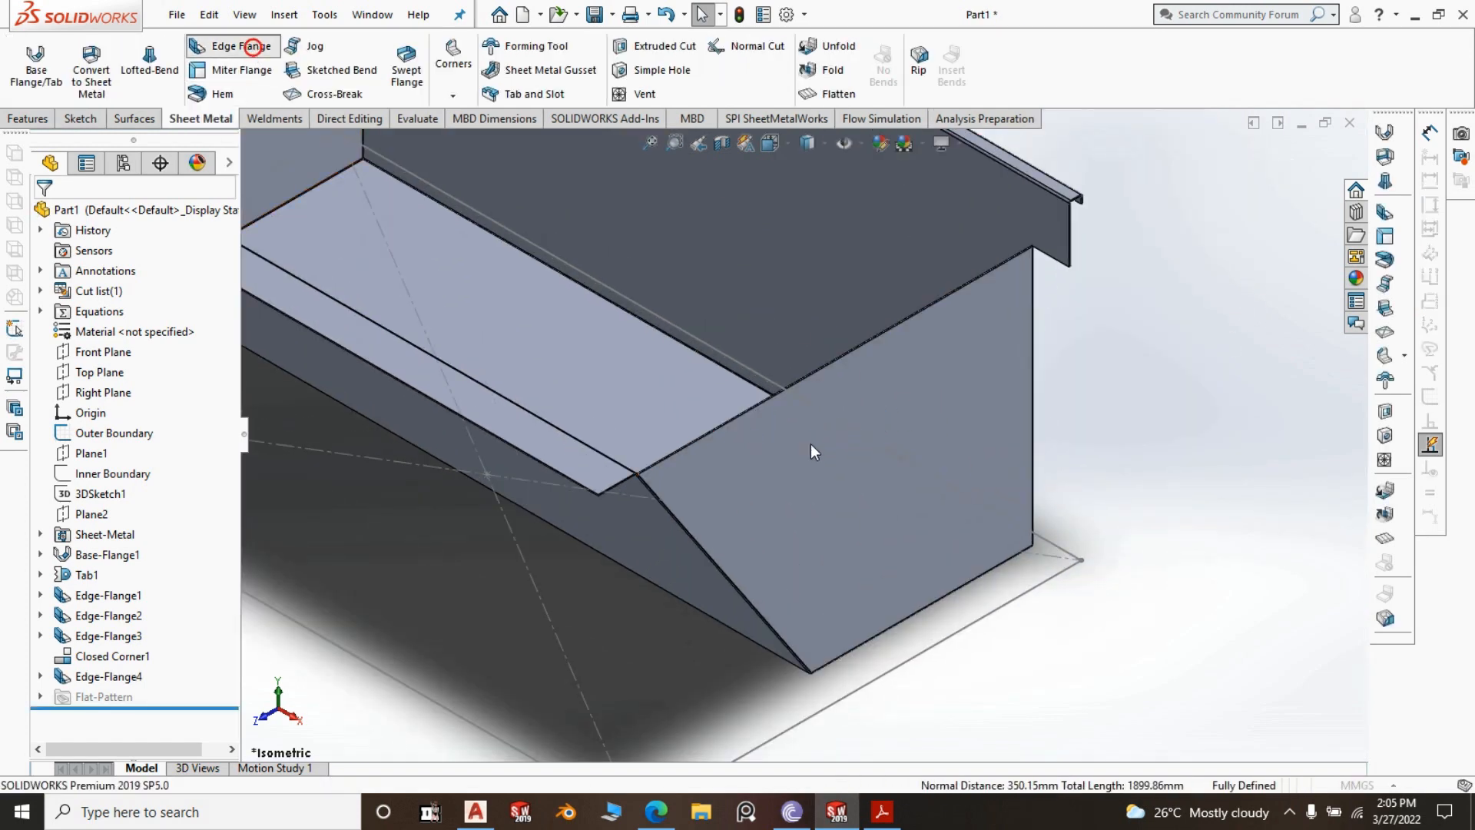
scroll(721, 445, down, 2)
click(726, 423)
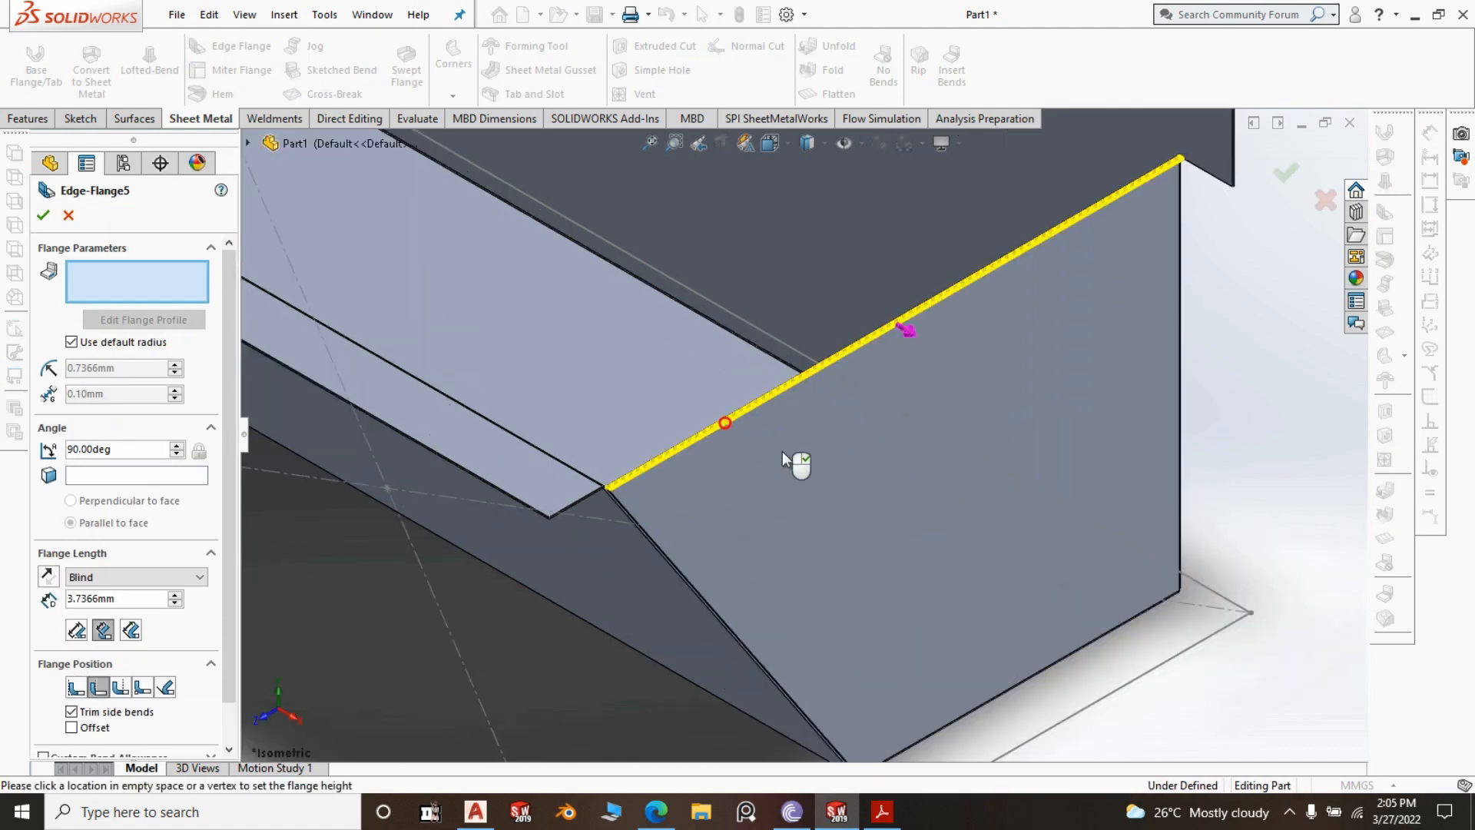
scroll(801, 436, up, 3)
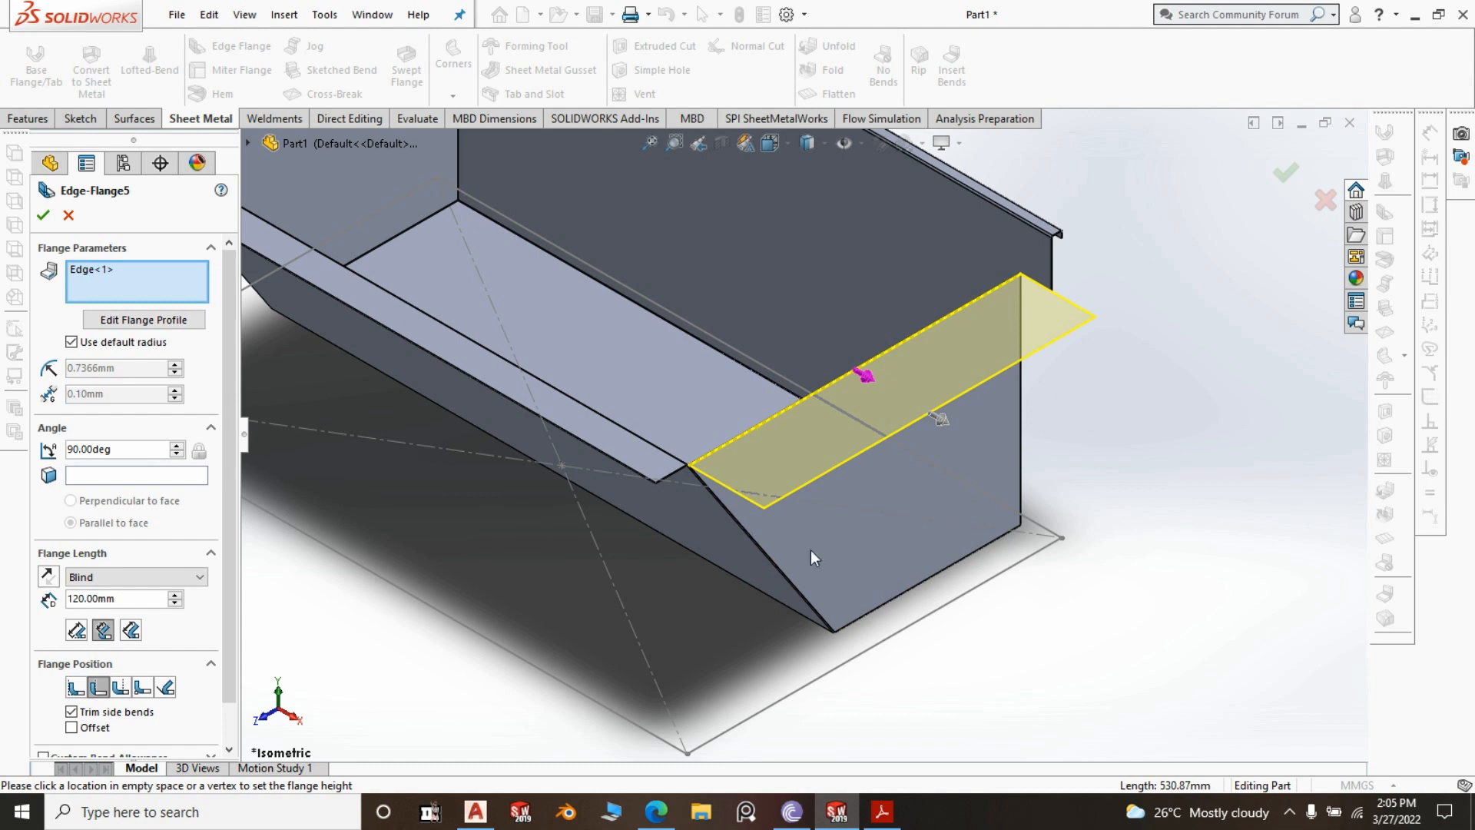
scroll(799, 530, up, 3)
scroll(473, 192, down, 3)
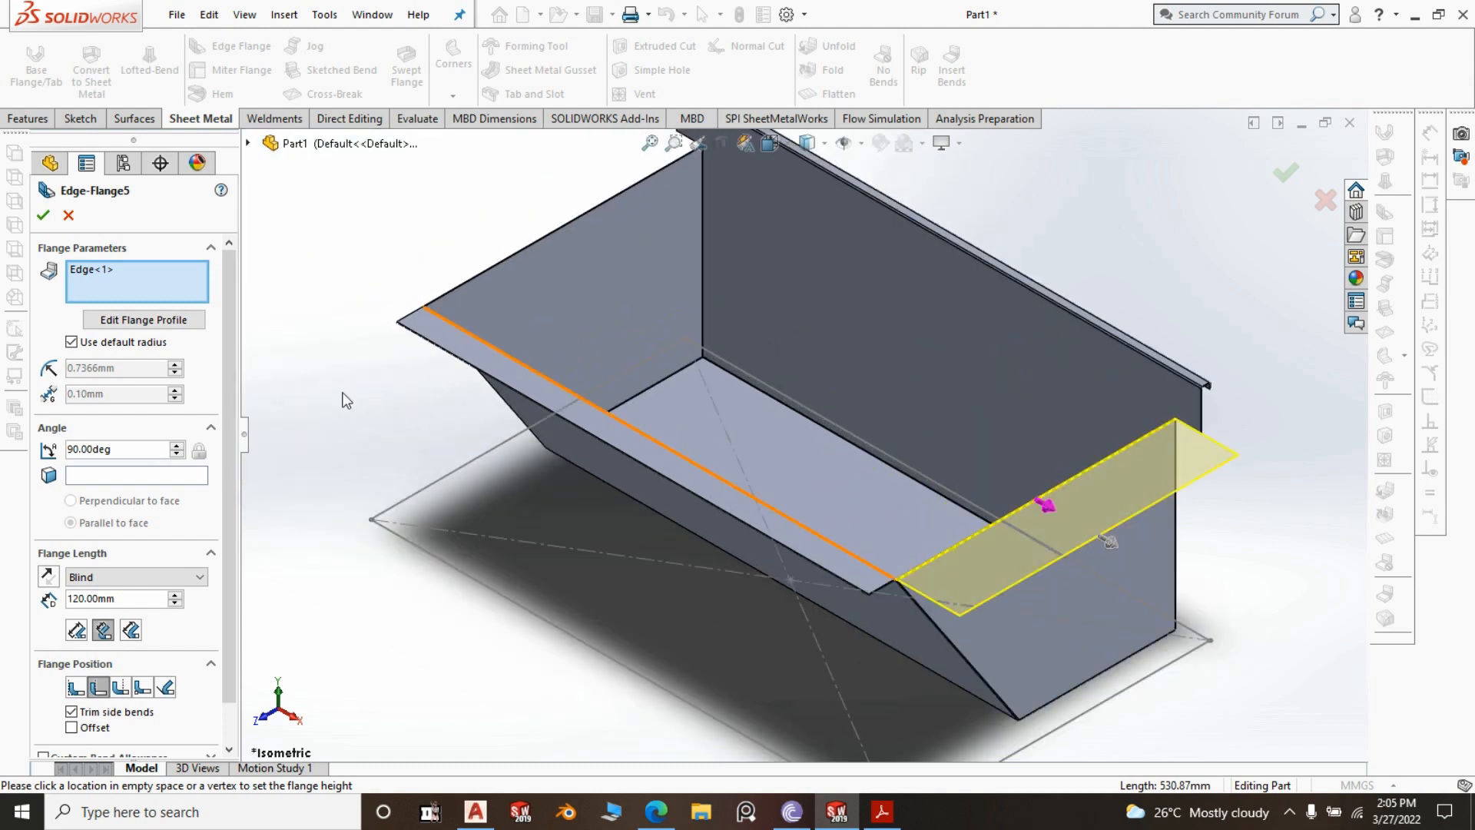
scroll(521, 270, down, 3)
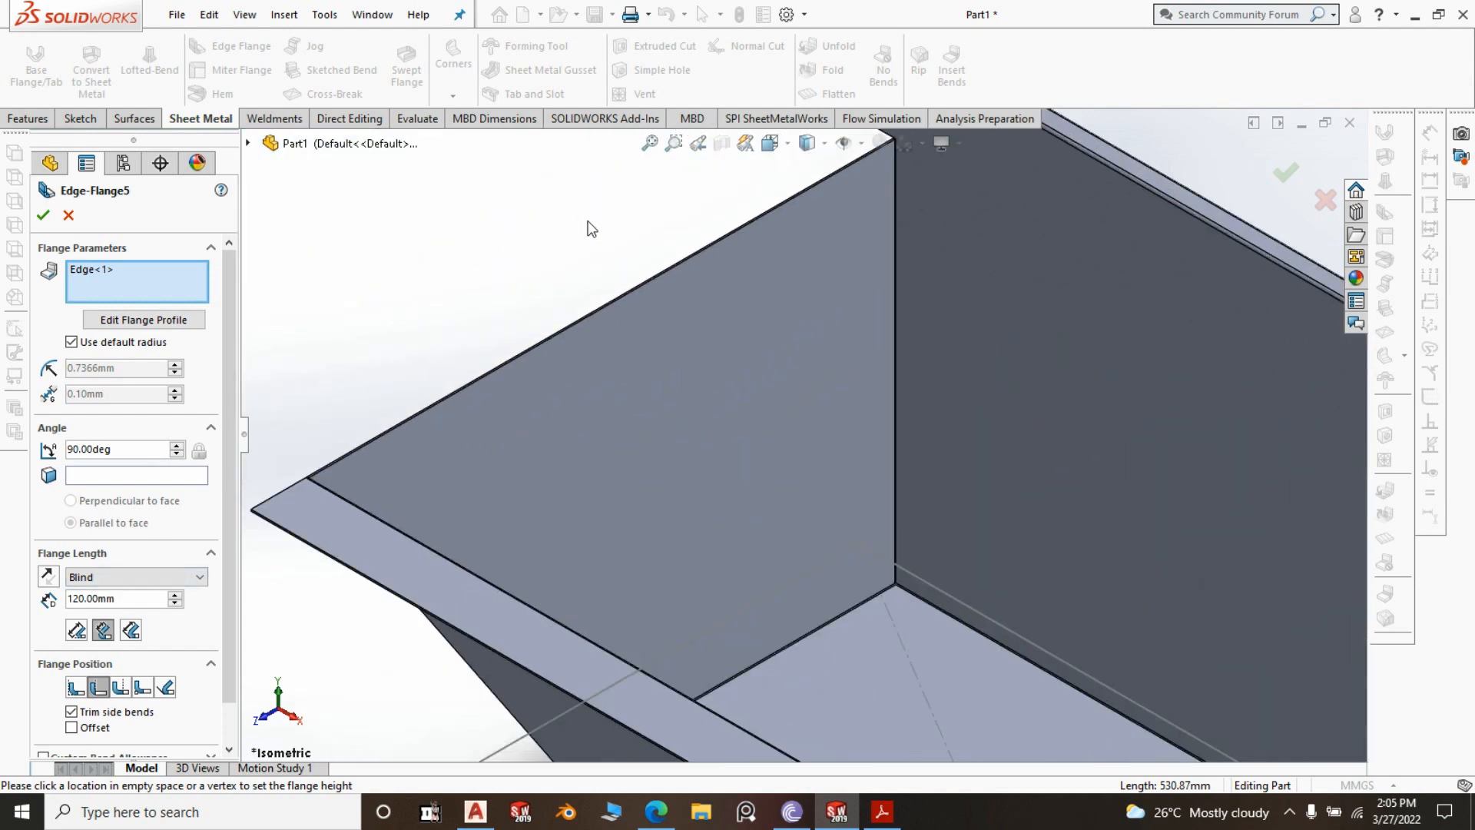
Add the opposite end wall's top edge to the edge flange selection and finish the flange feature
click(607, 305)
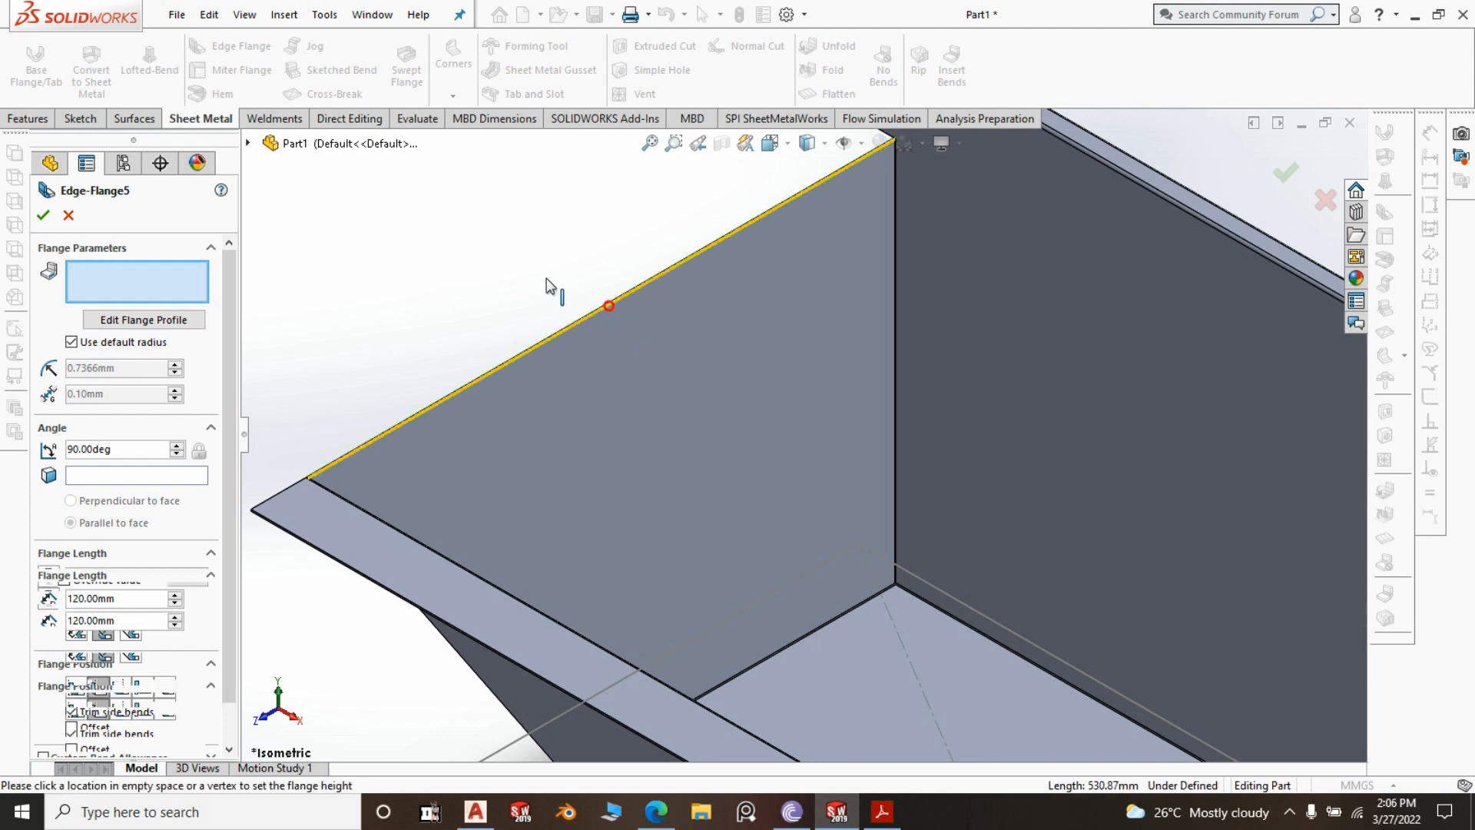
scroll(607, 214, up, 6)
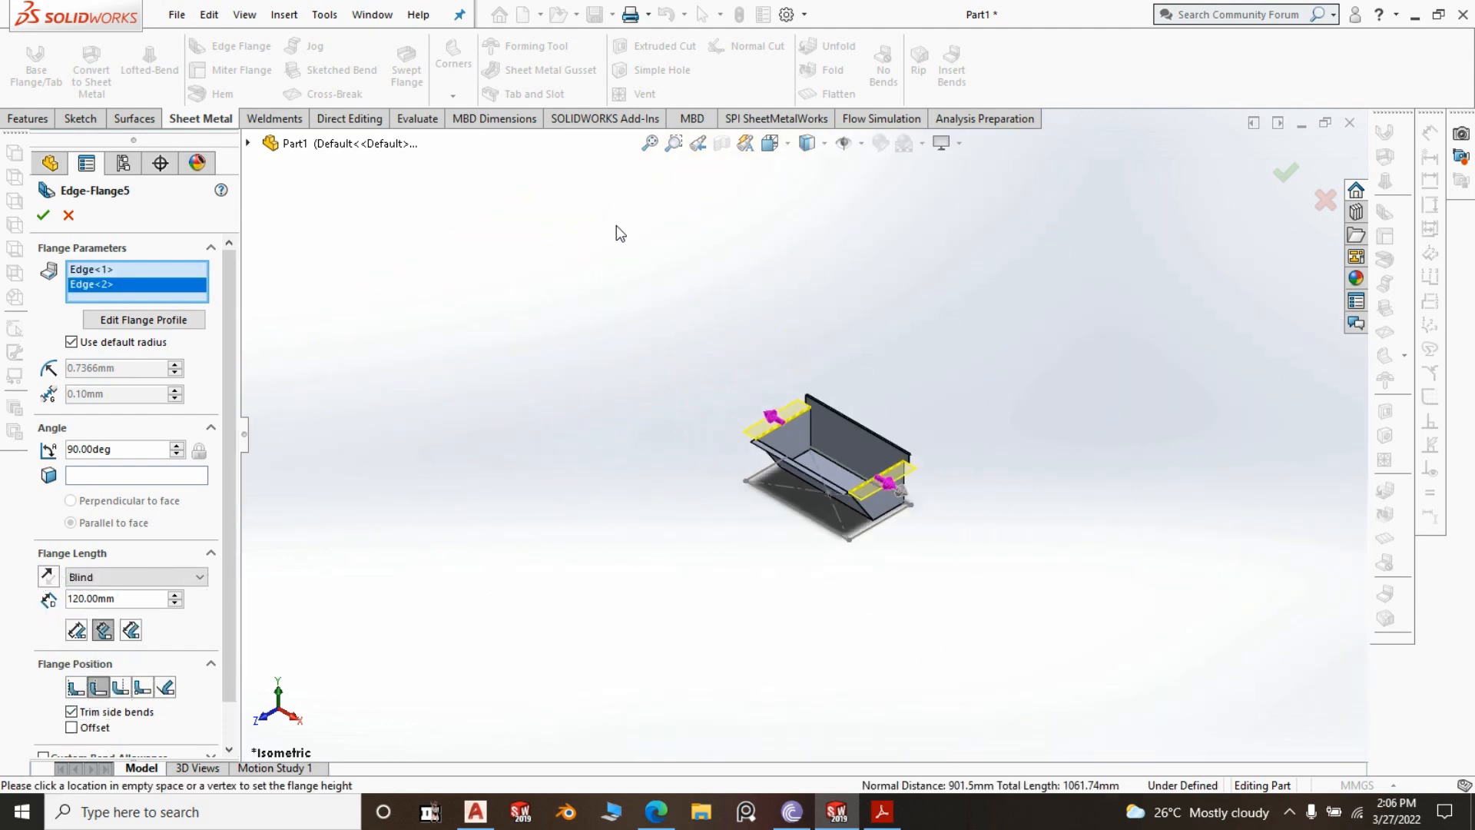
click(1293, 179)
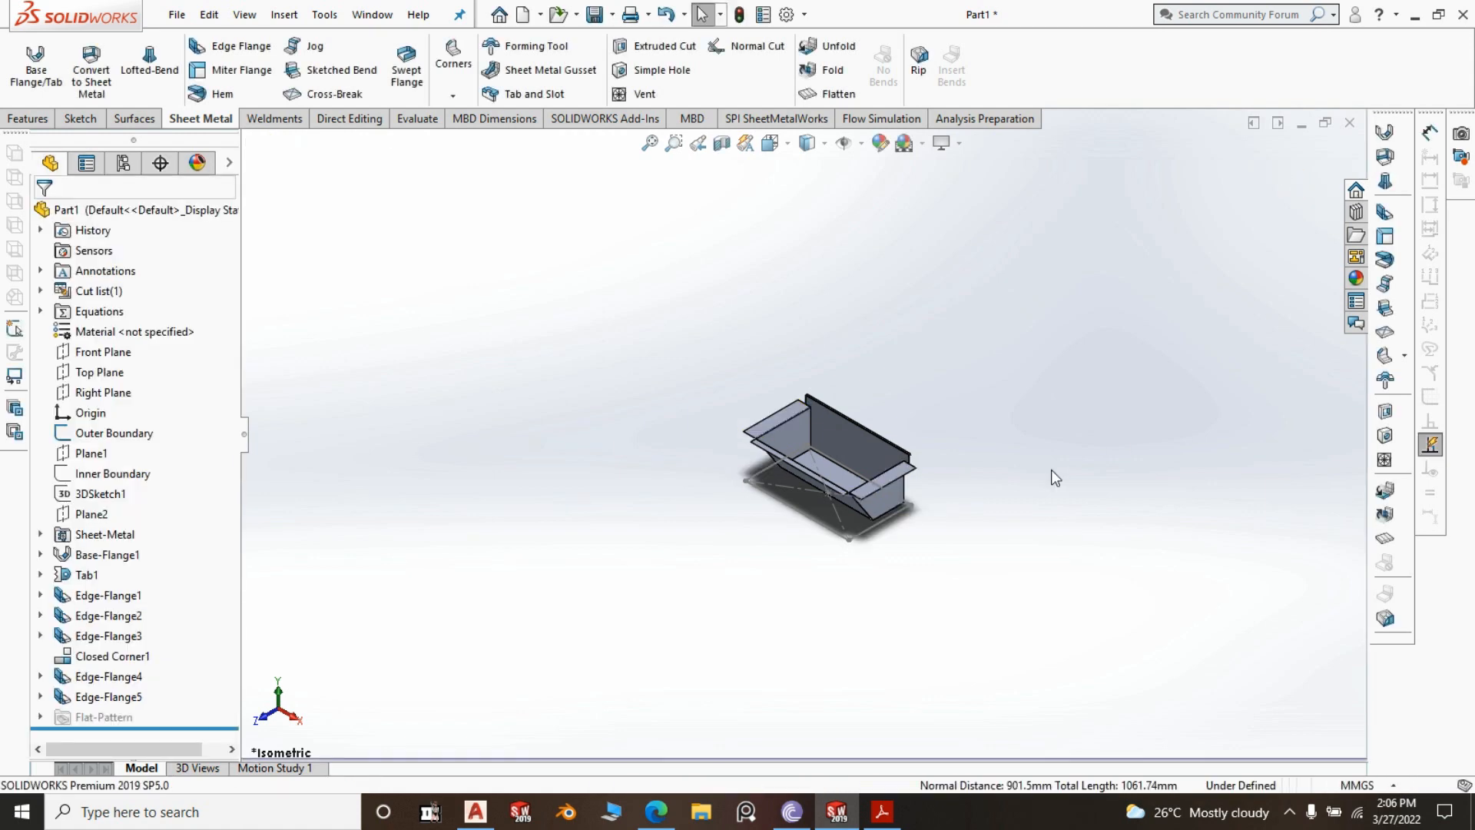
Edit the end flange's profile sketch, making its outer line collinear with the matching Outer Boundary line, and exit the sketch
scroll(739, 510, down, 8)
click(730, 431)
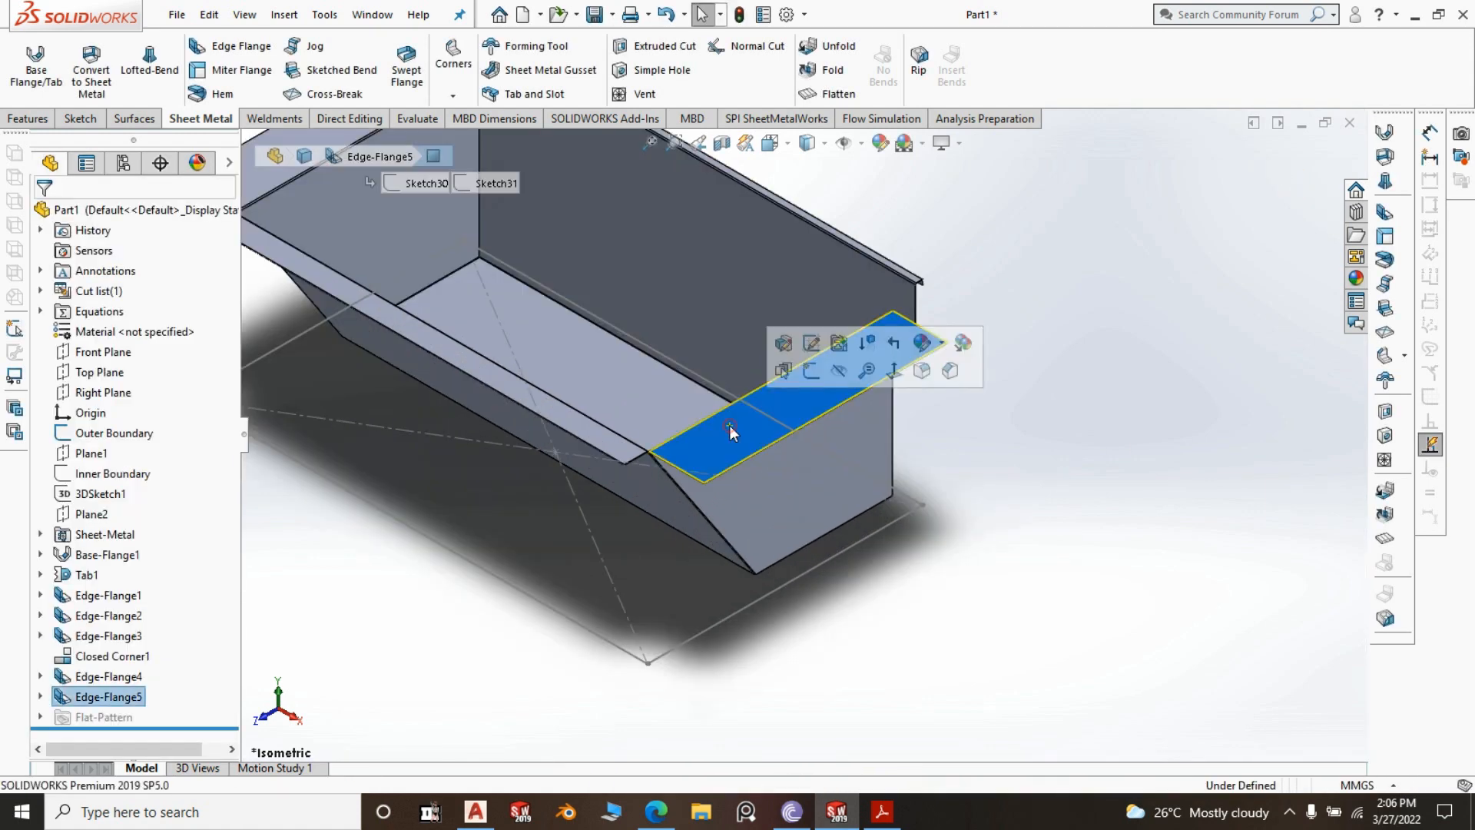
click(812, 343)
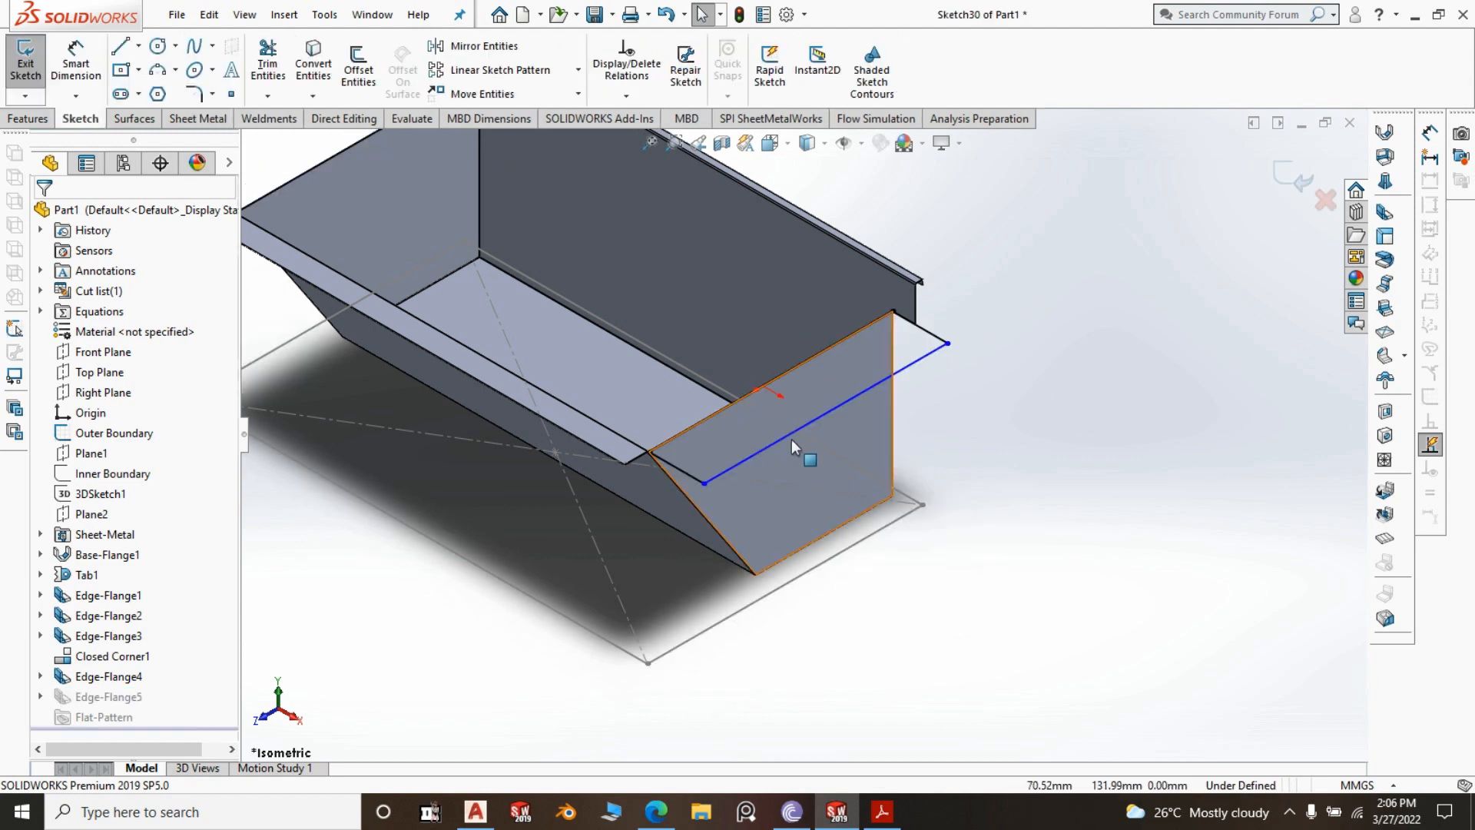
click(807, 430)
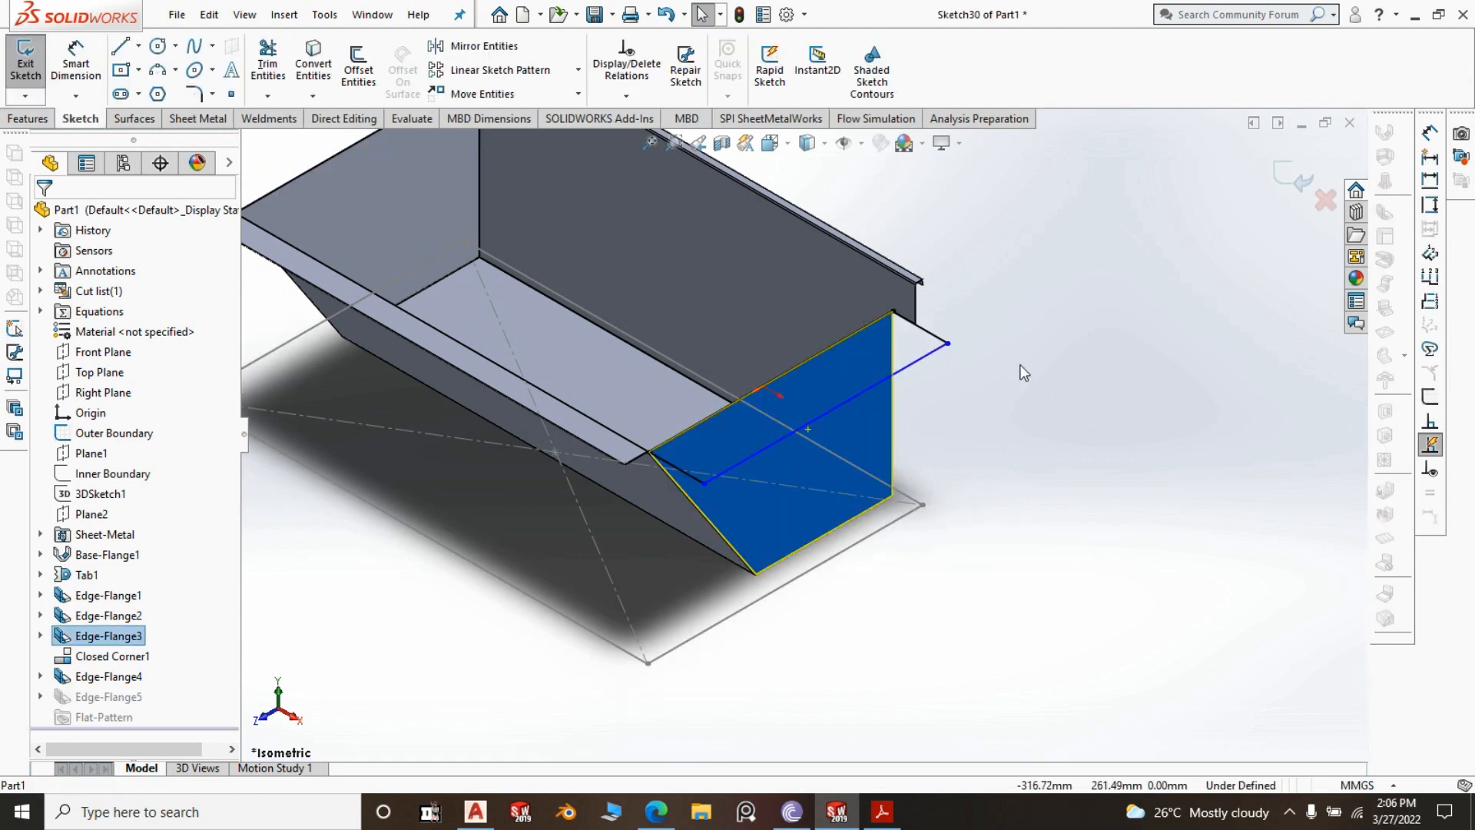
click(1001, 386)
click(928, 352)
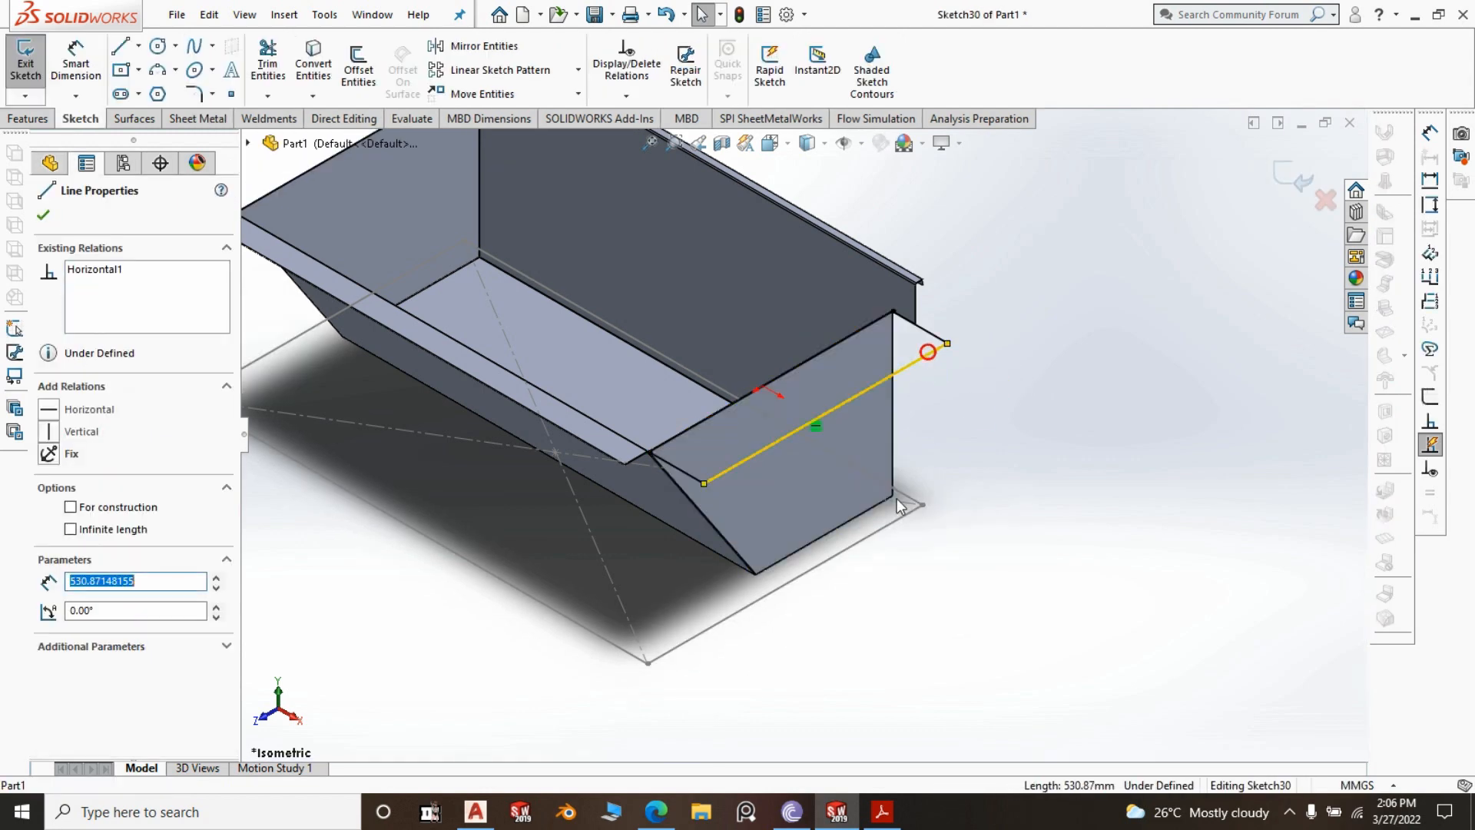
ctrl+click(865, 538)
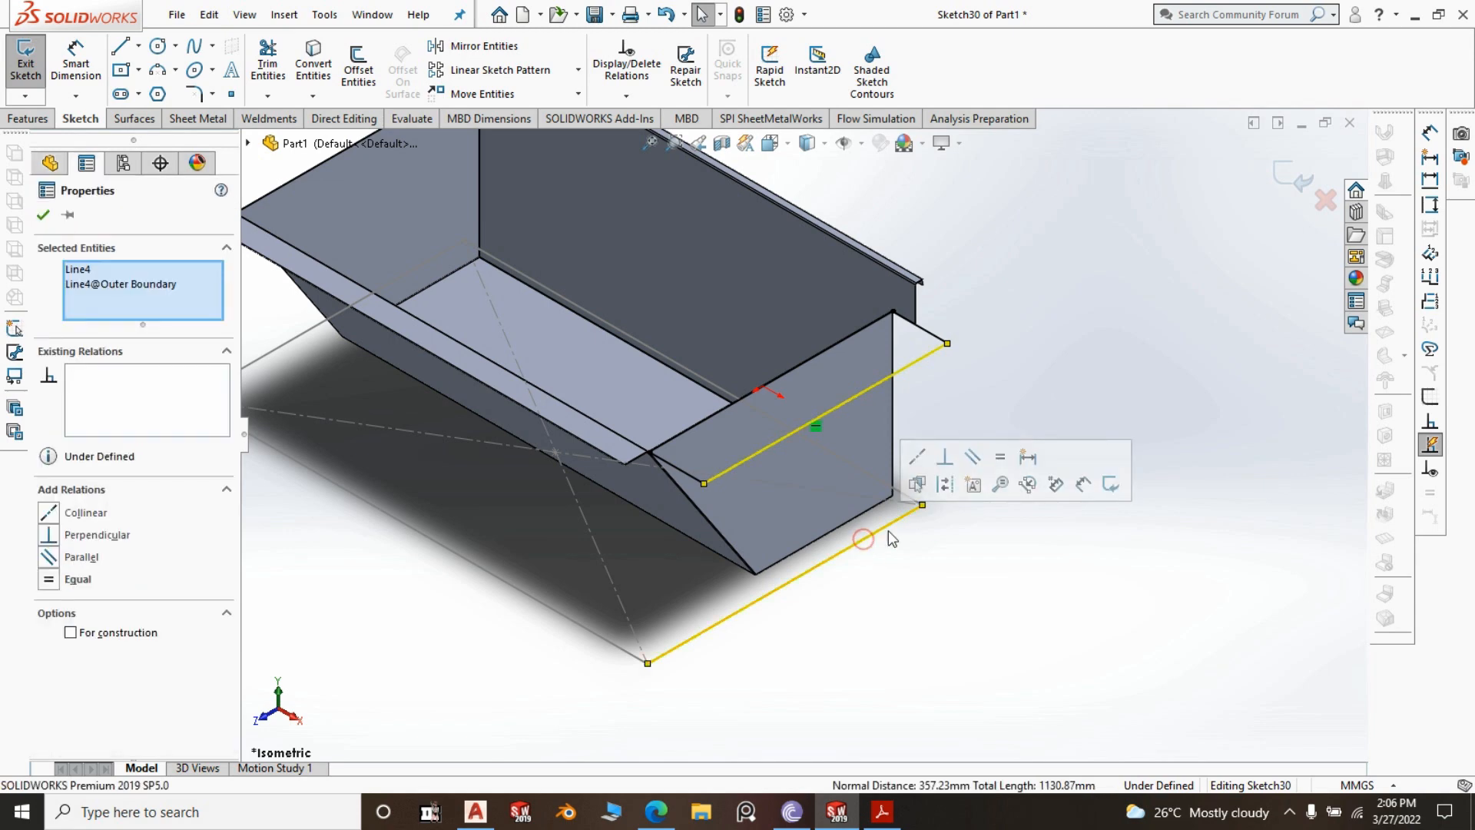
click(918, 459)
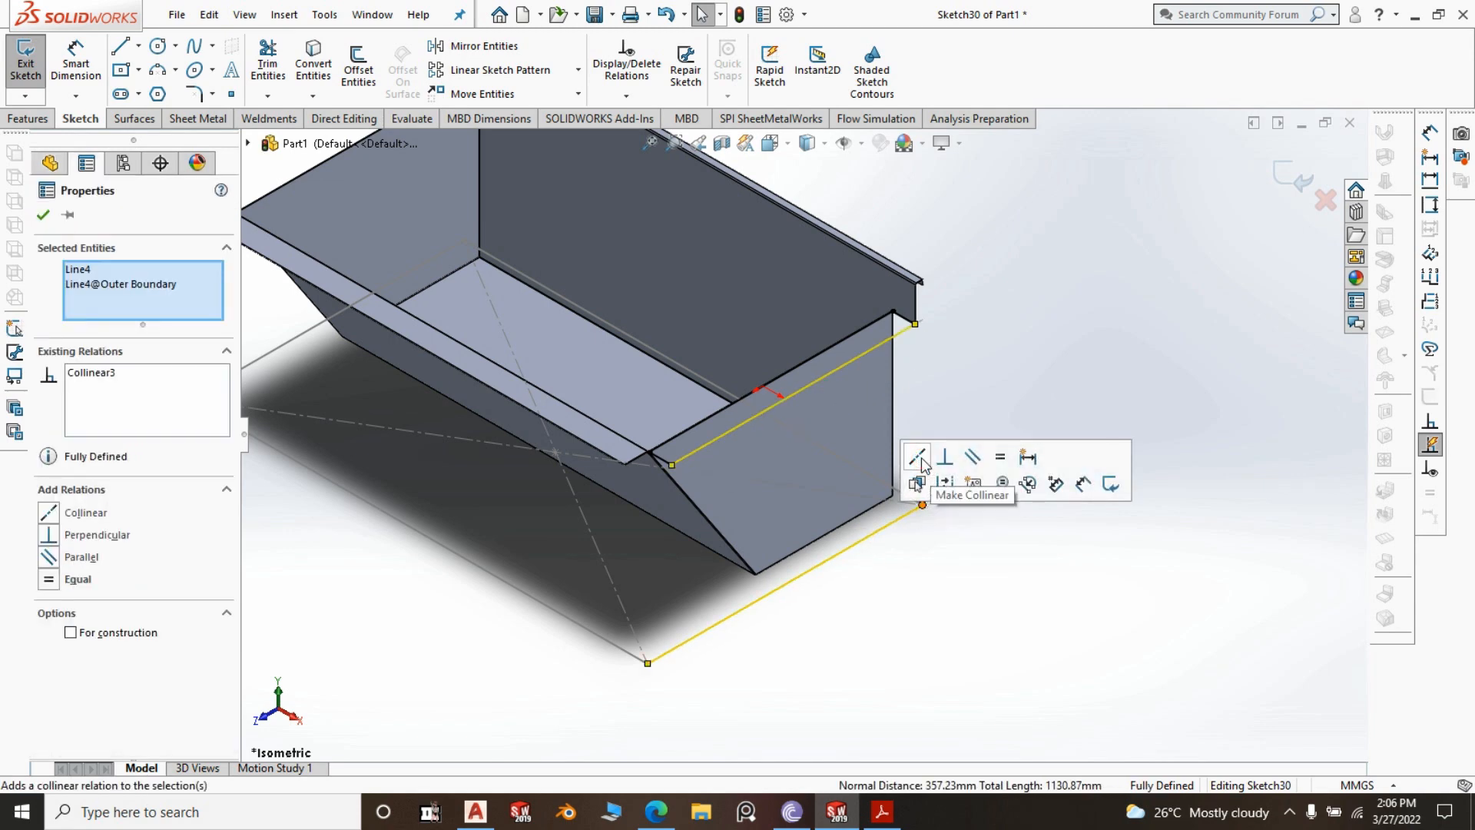
scroll(1098, 536, up, 3)
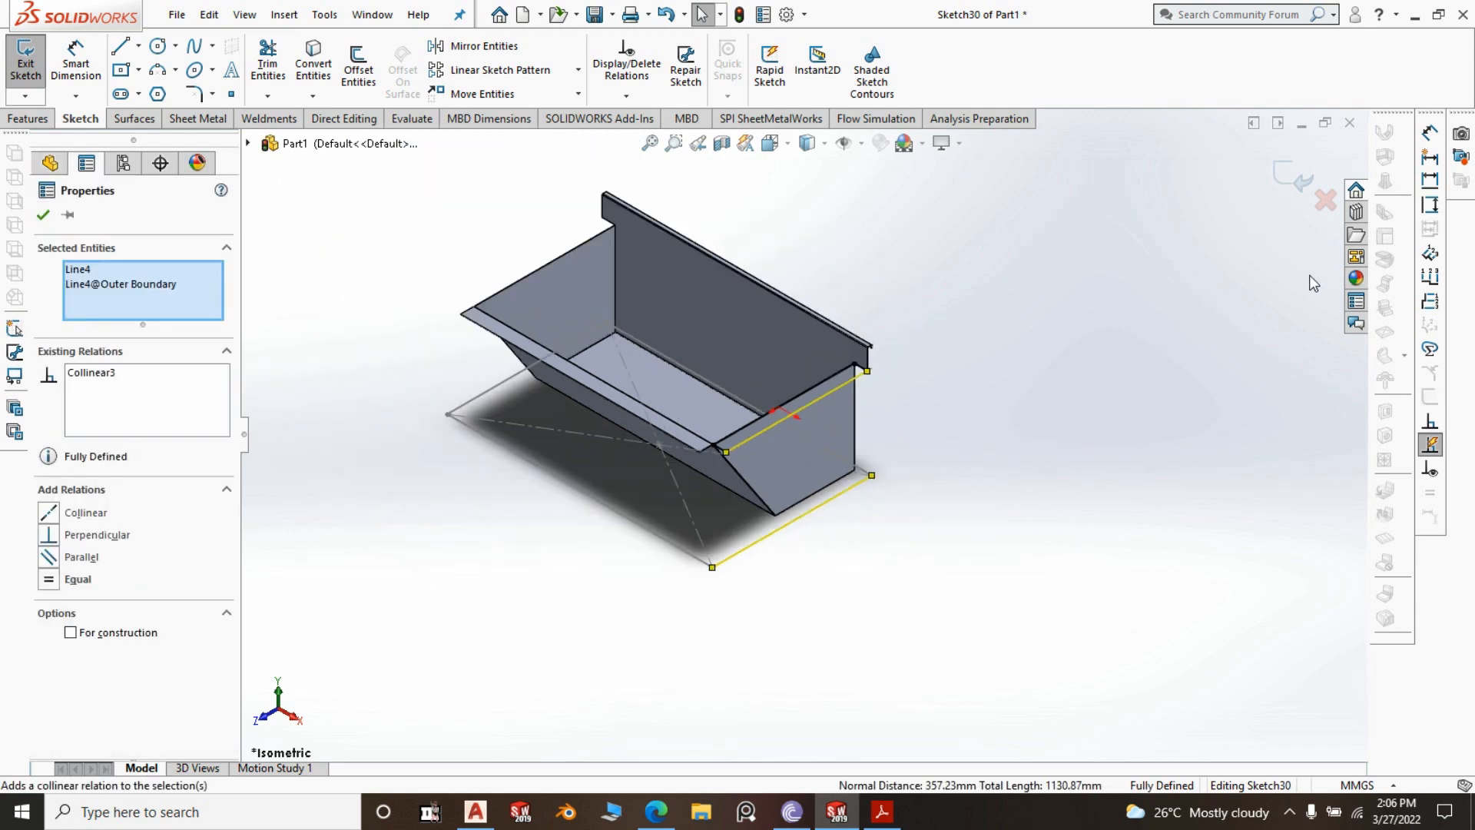
click(1290, 183)
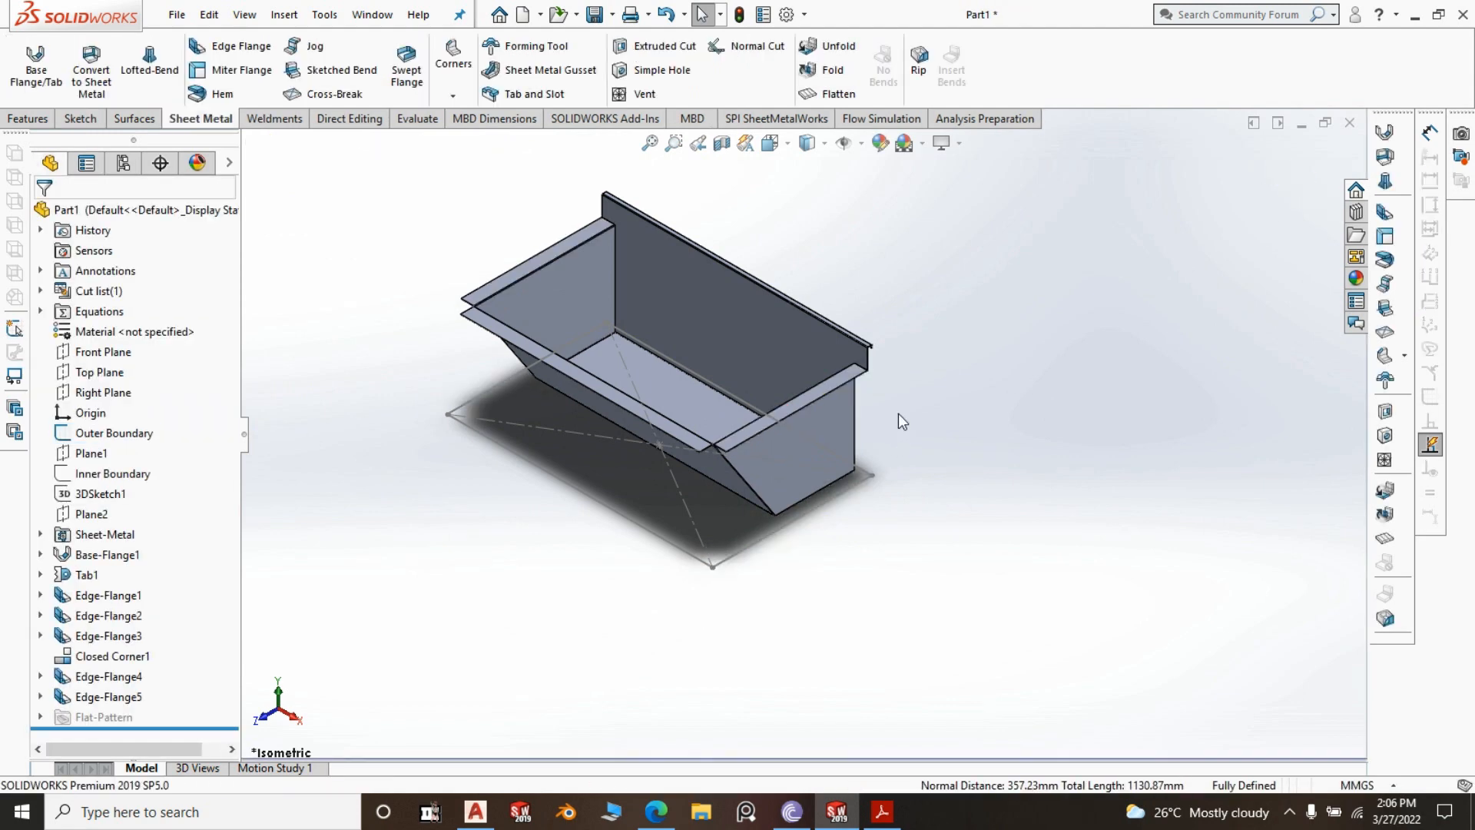
Examine the corner where the end flange meets the back wall for a gap
scroll(862, 360, down, 5)
scroll(862, 359, down, 6)
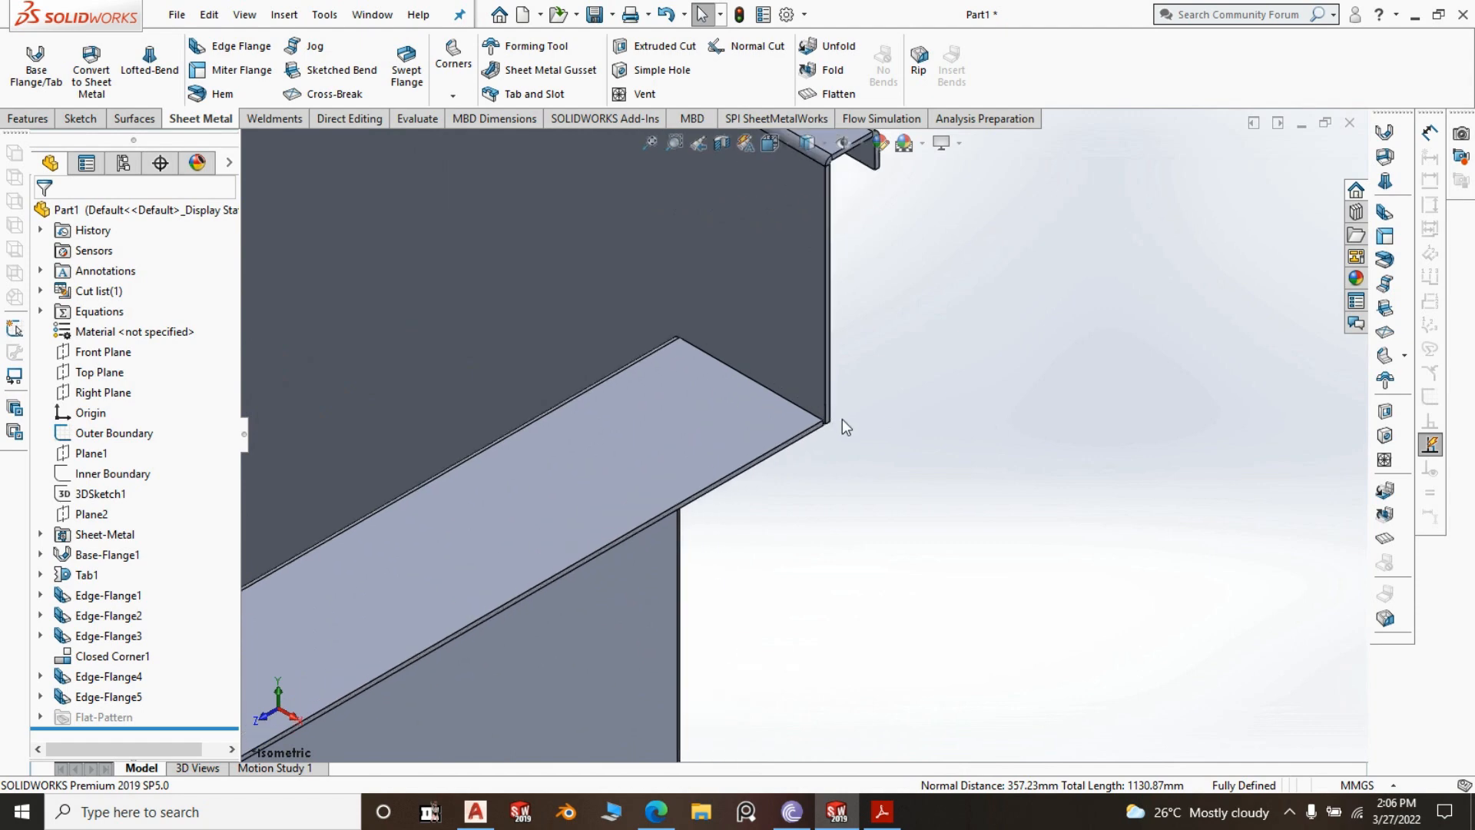
scroll(810, 430, down, 5)
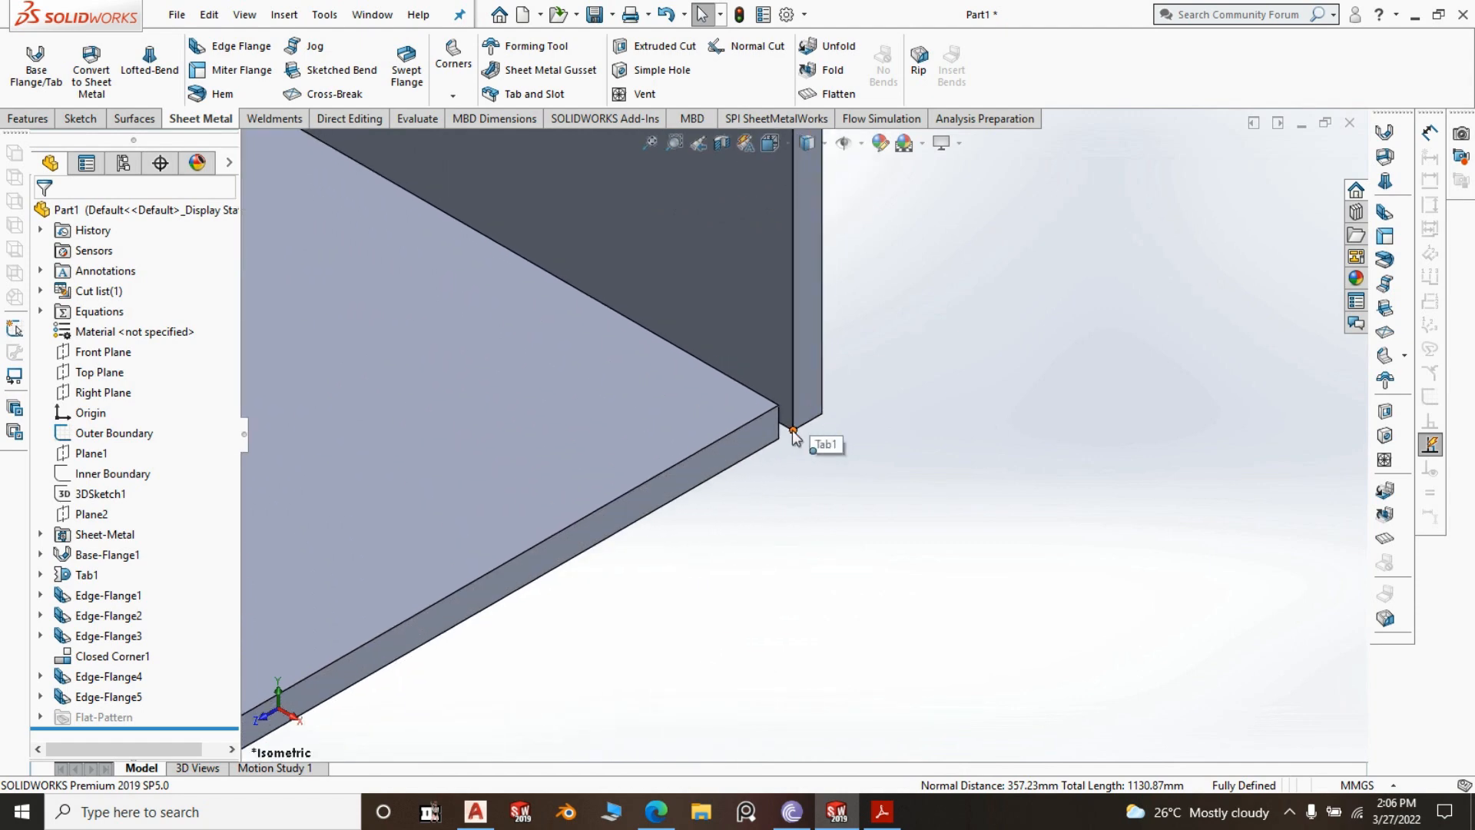
scroll(800, 431, up, 2)
scroll(792, 436, up, 4)
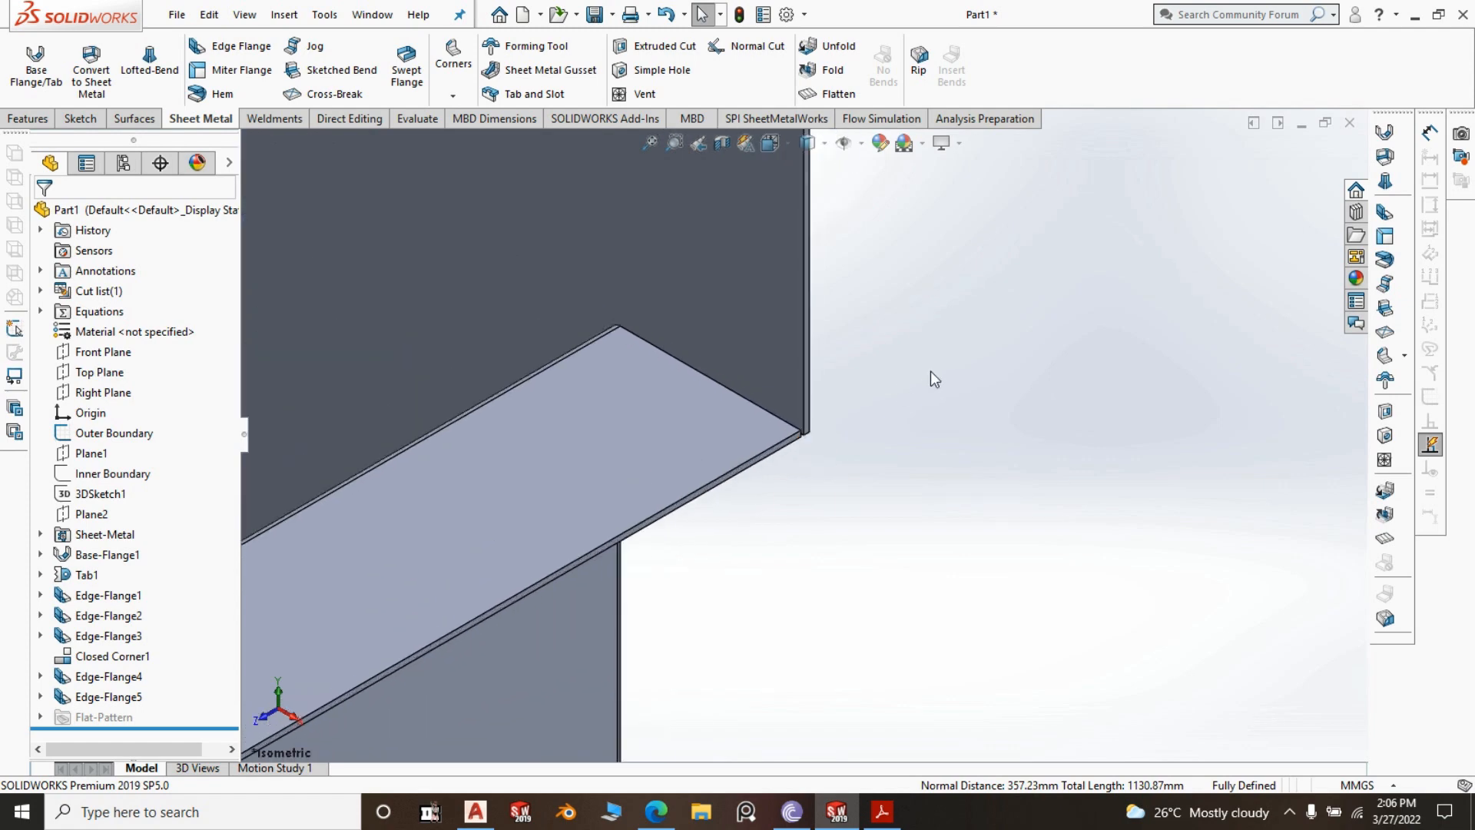
key(f)
scroll(799, 489, up, 2)
scroll(373, 484, down, 5)
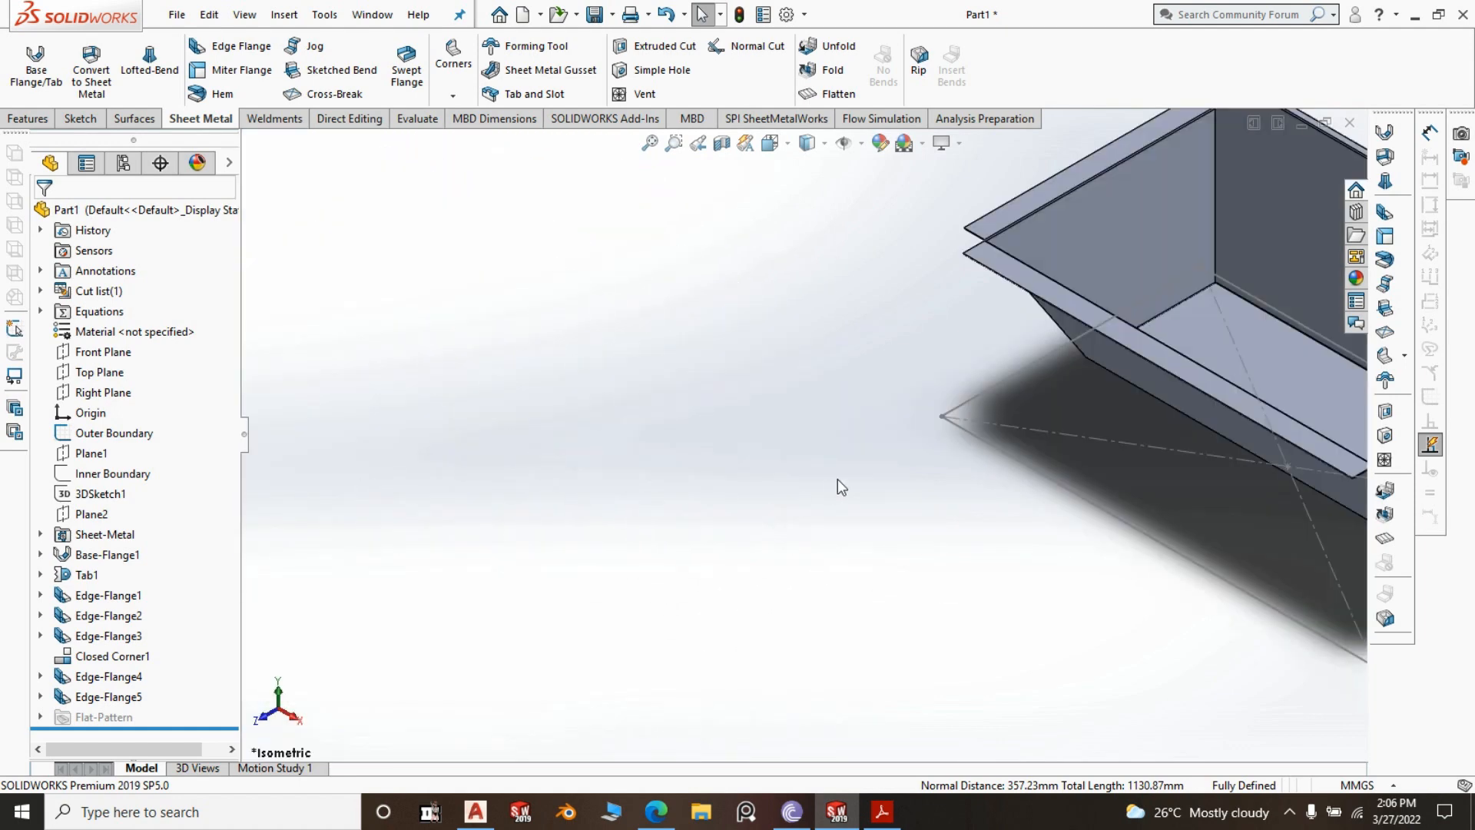
Hide the Outer Boundary sketch
scroll(537, 497, up, 3)
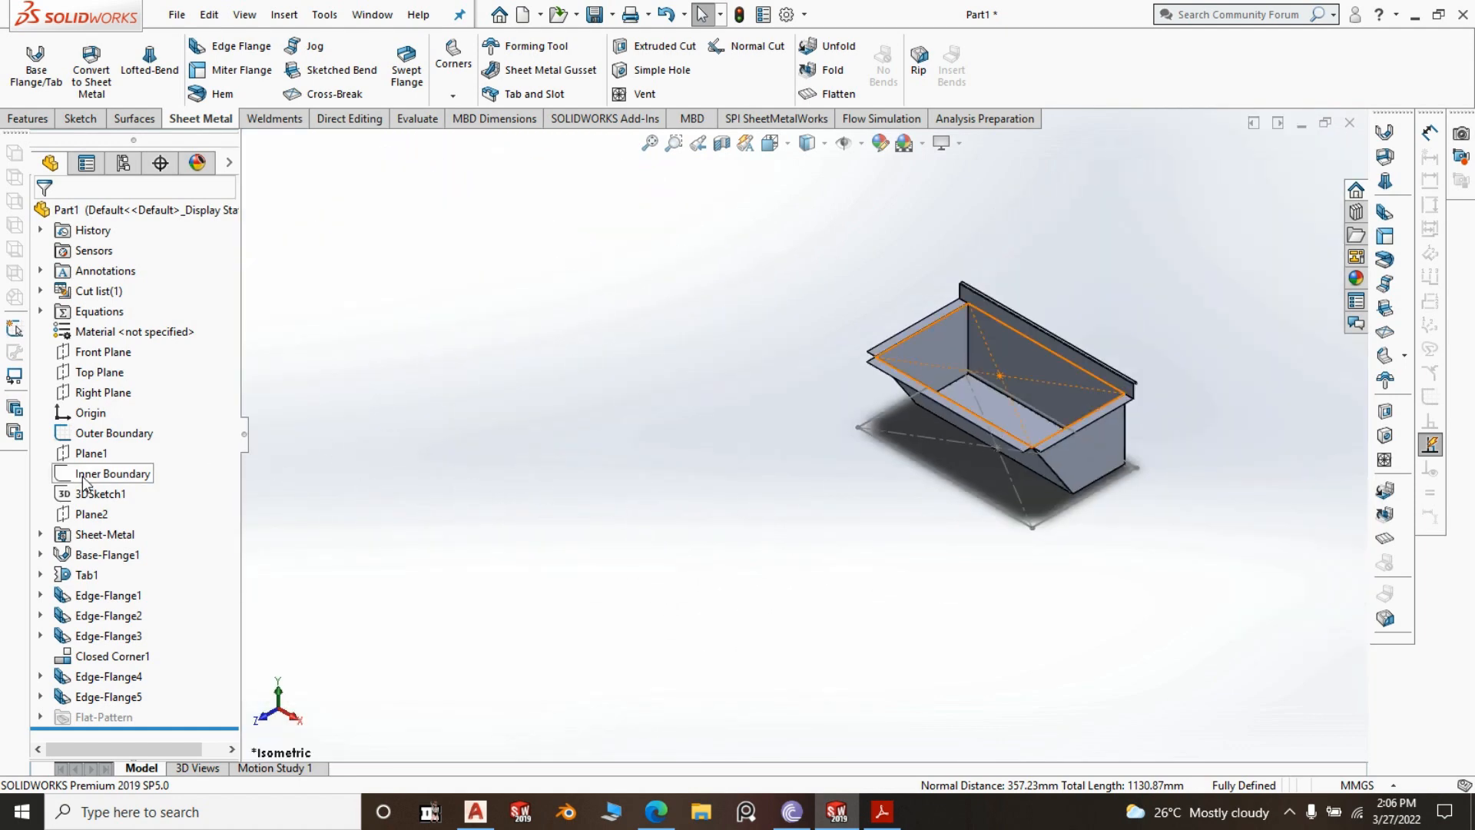
click(106, 432)
click(125, 414)
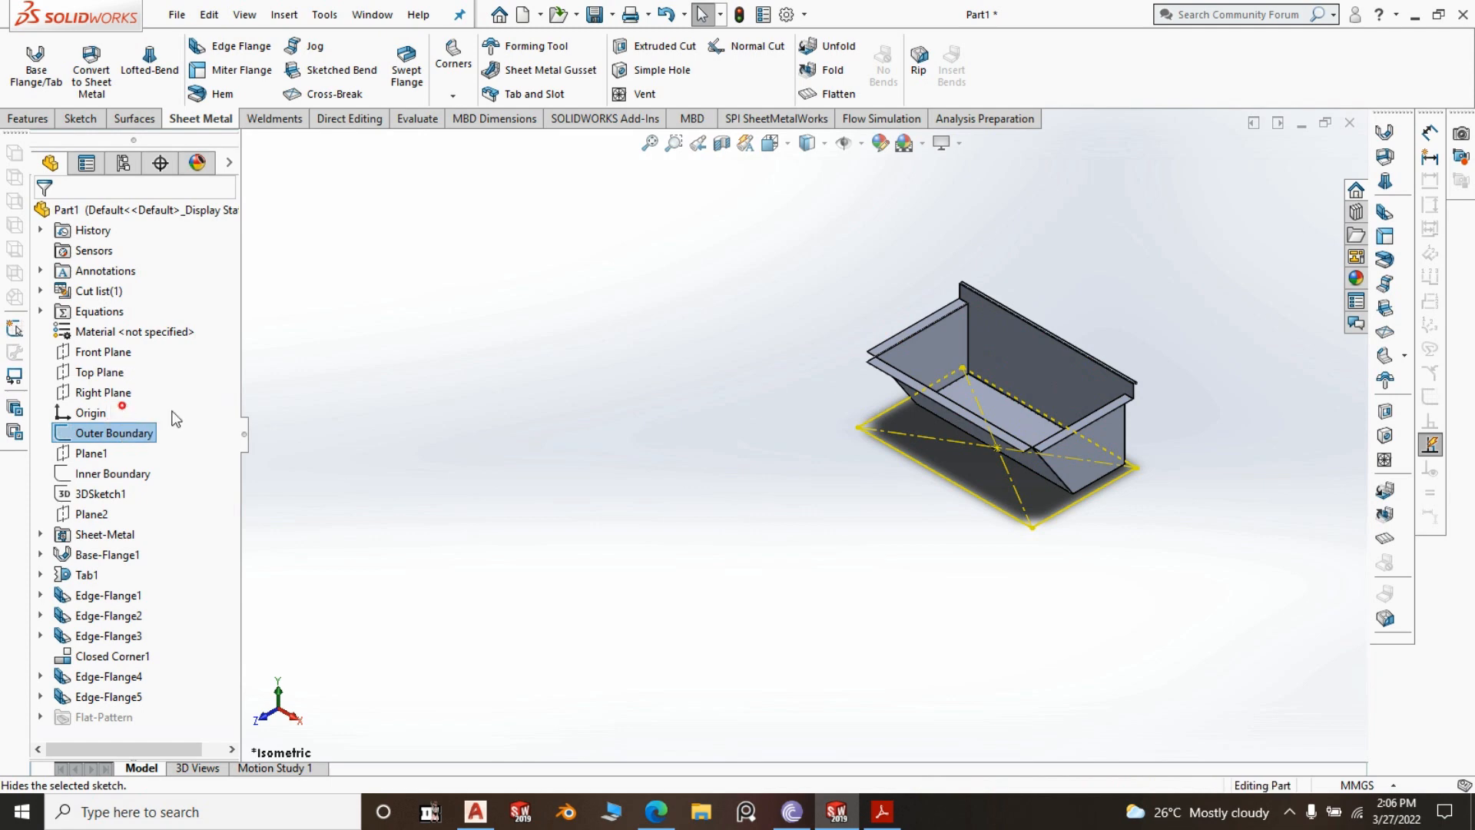
Start a closed corner at the junction of the front and end flanges, picking the end flange's side face to extend
scroll(1044, 404, down, 4)
scroll(726, 486, down, 3)
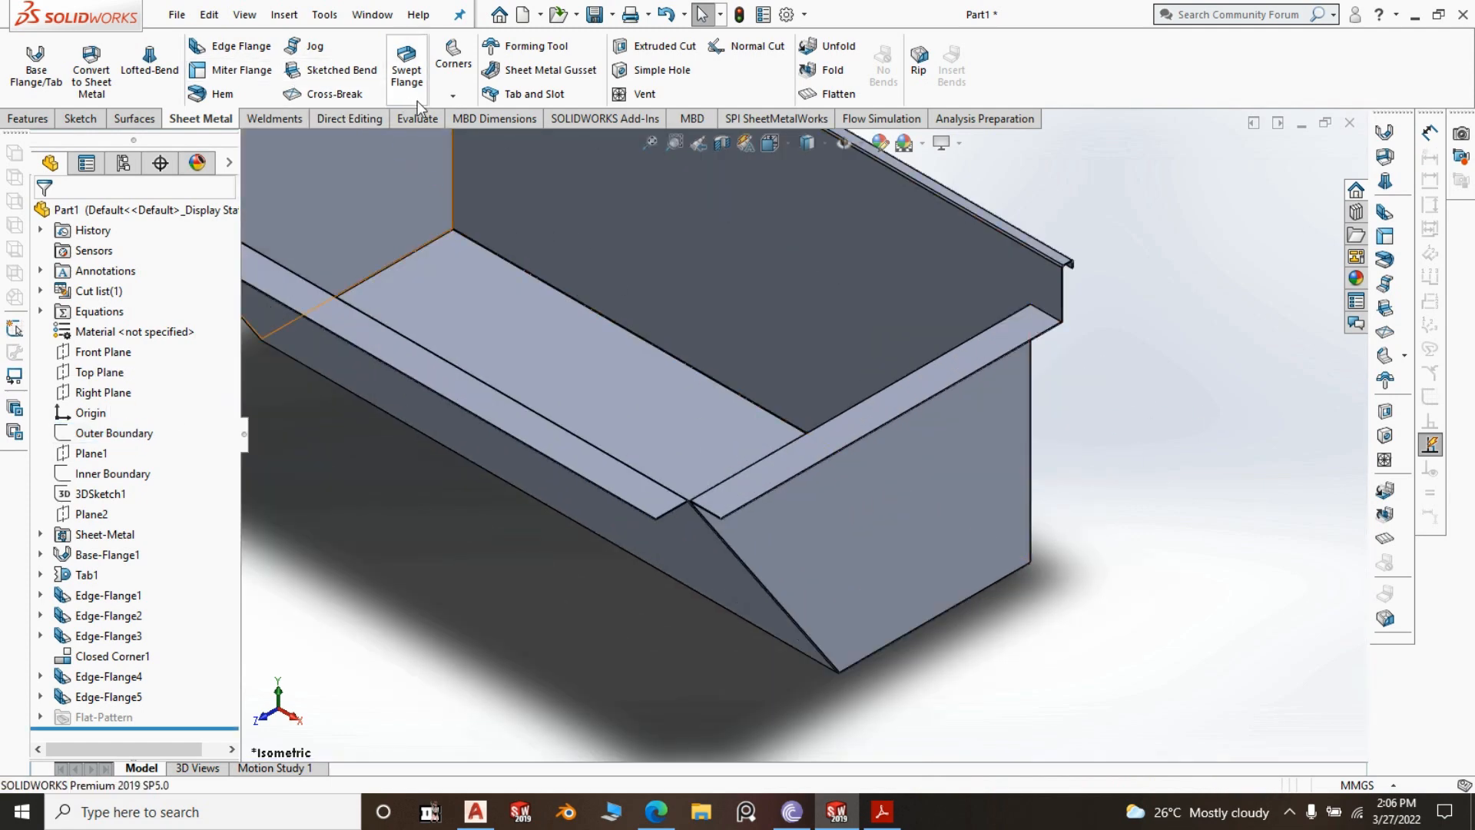
click(458, 100)
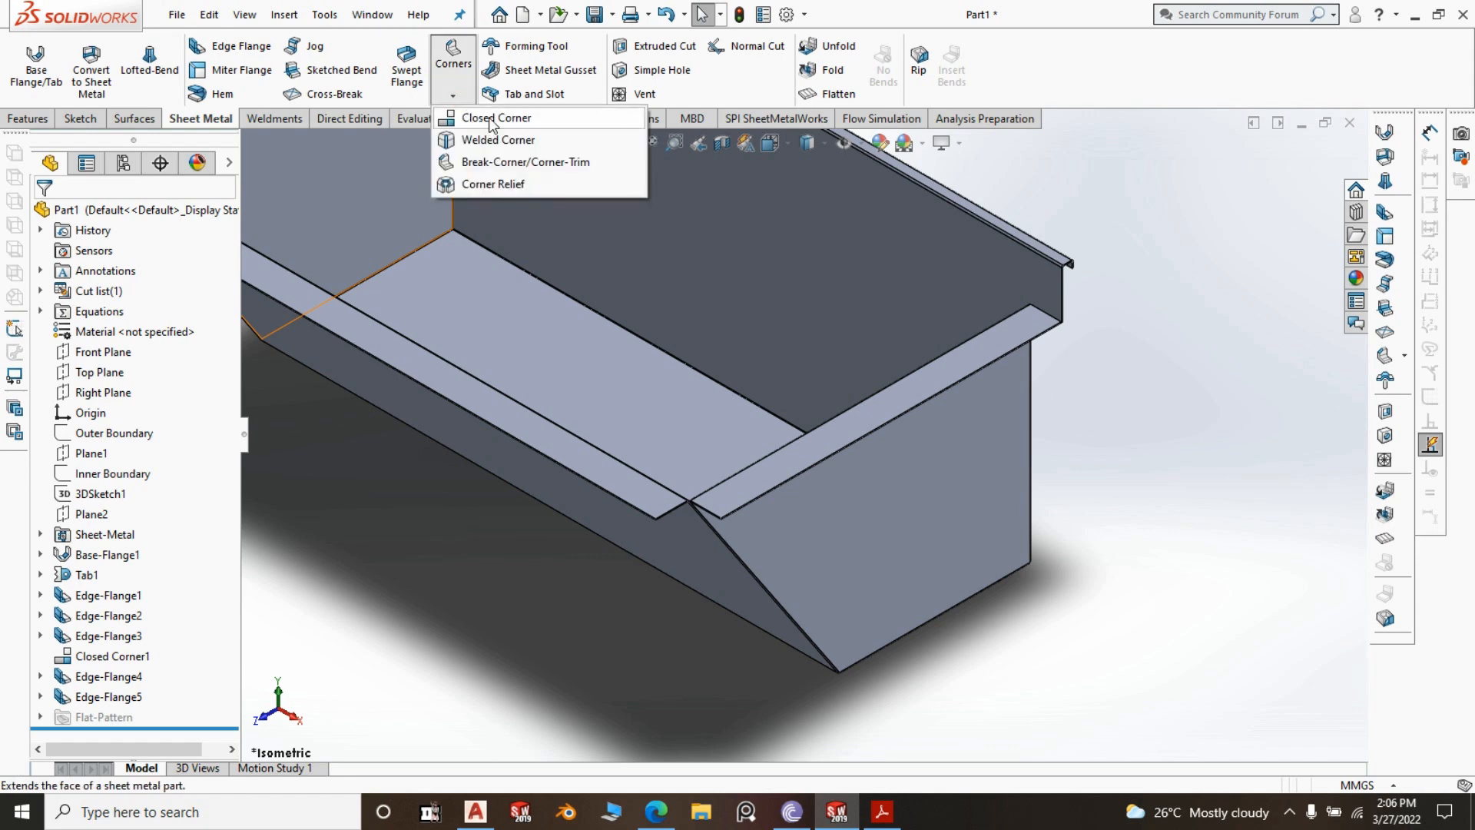
click(489, 121)
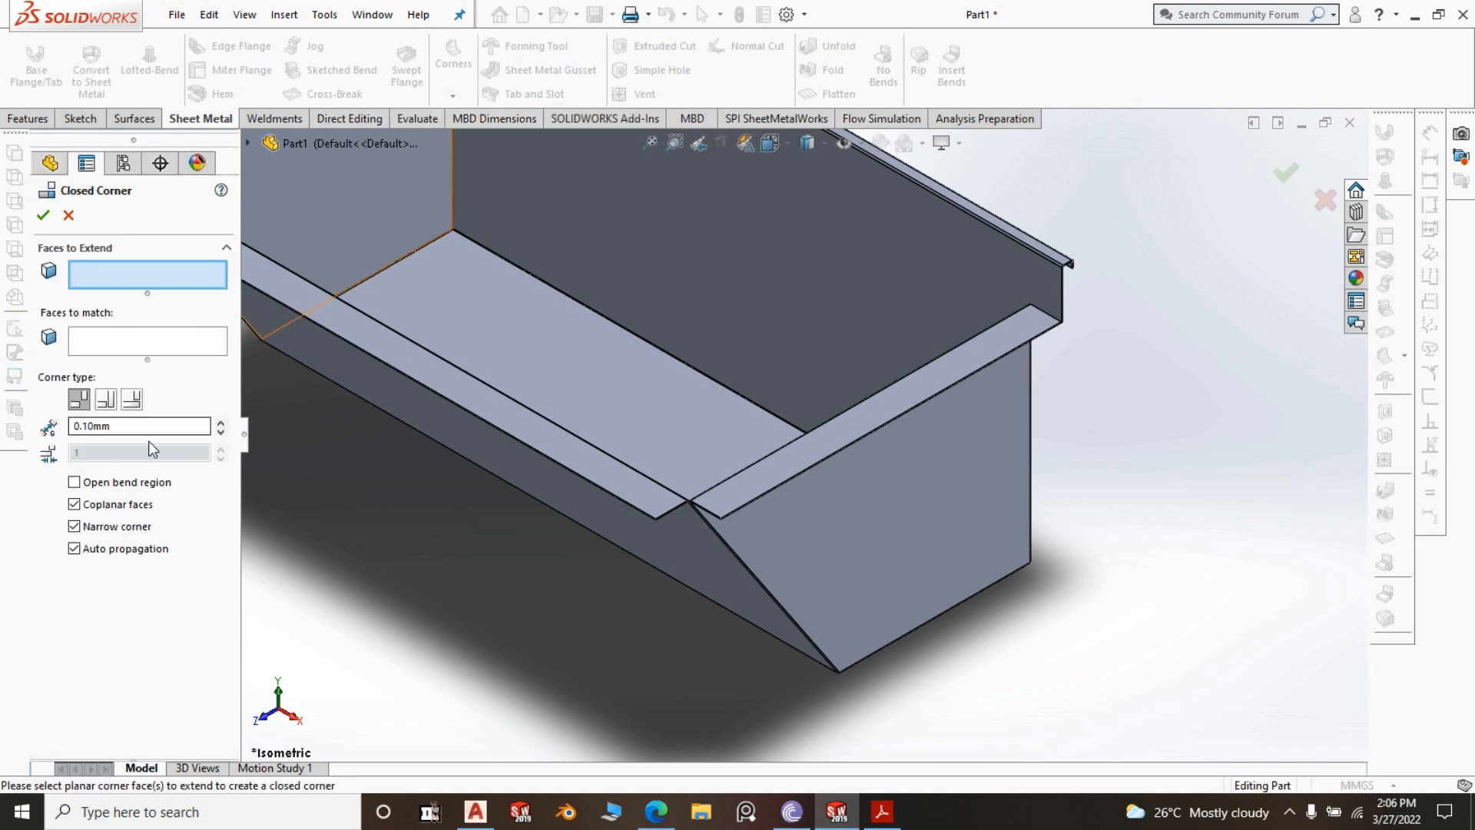
scroll(755, 534, down, 5)
scroll(605, 407, down, 7)
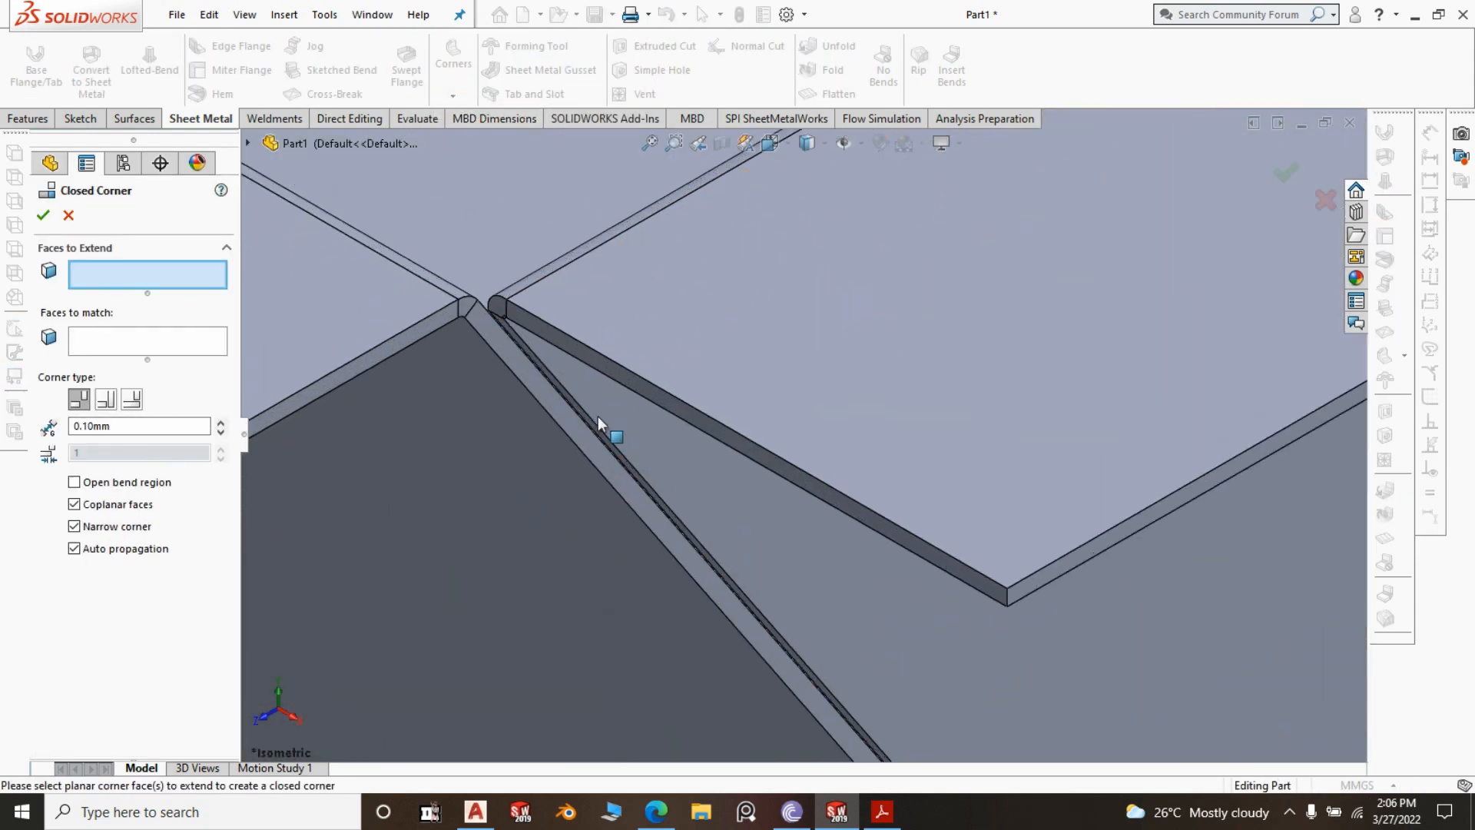
click(649, 358)
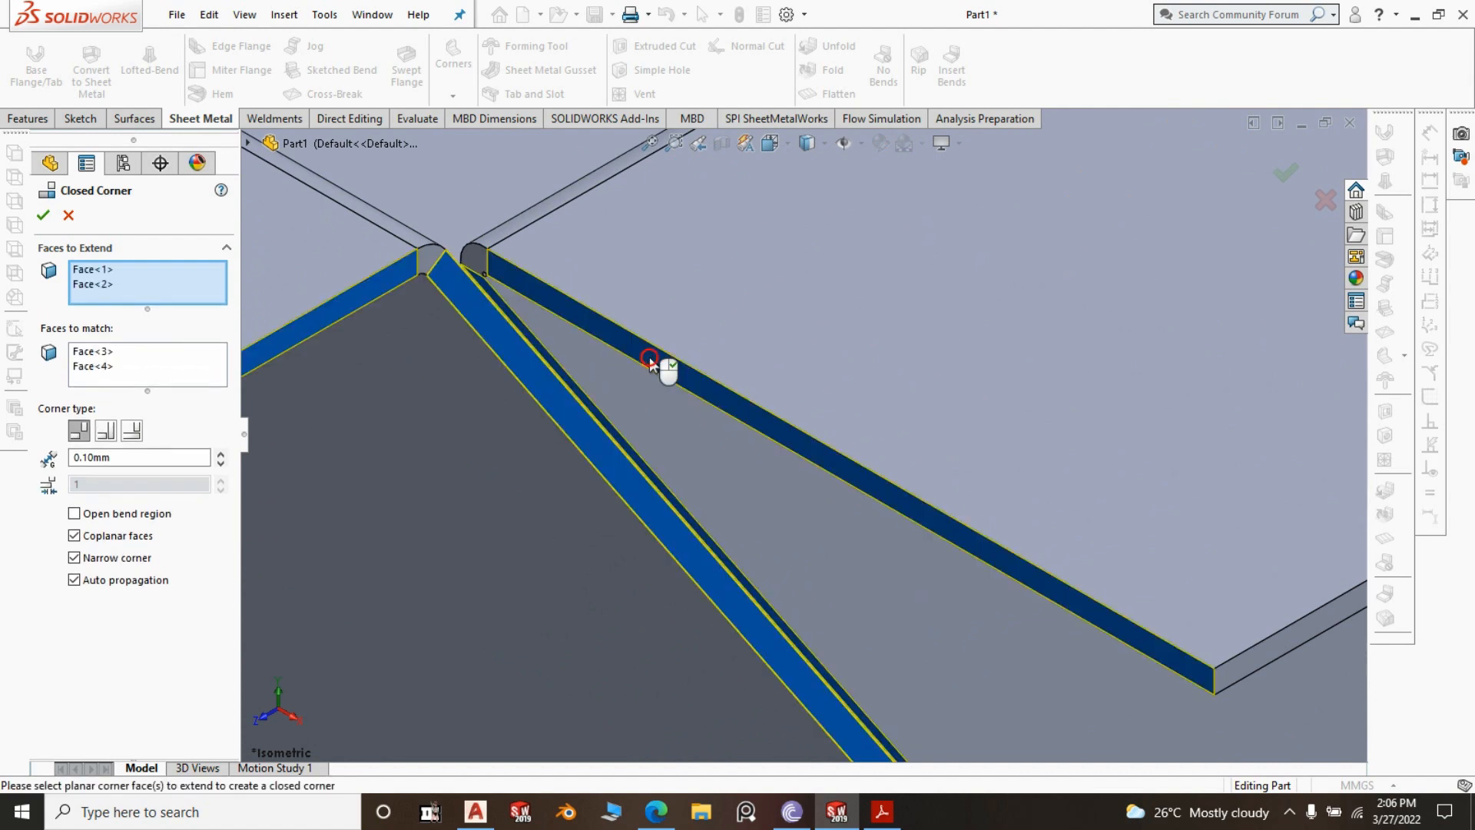
scroll(652, 357, up, 5)
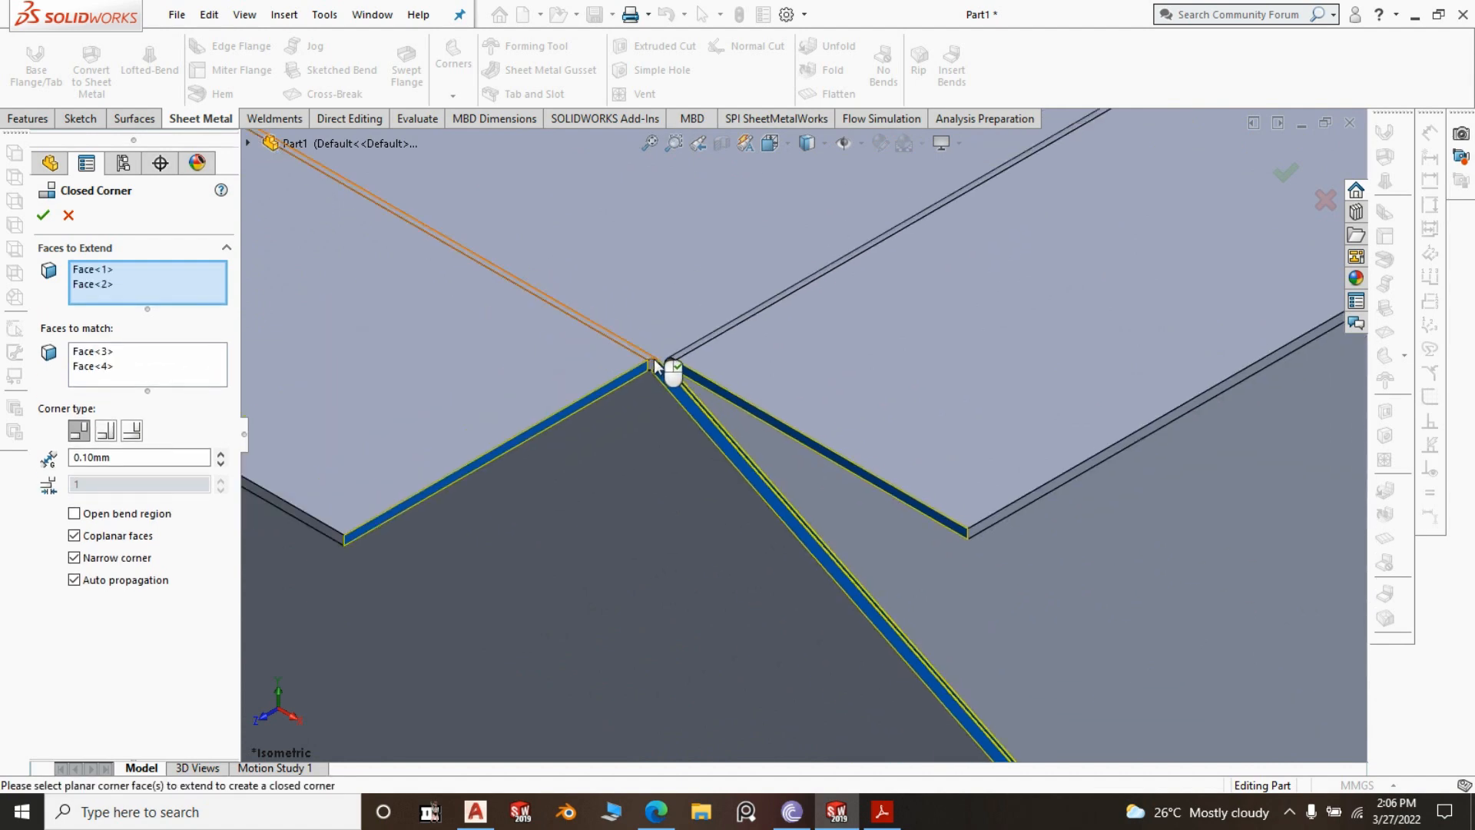
scroll(731, 463, down, 2)
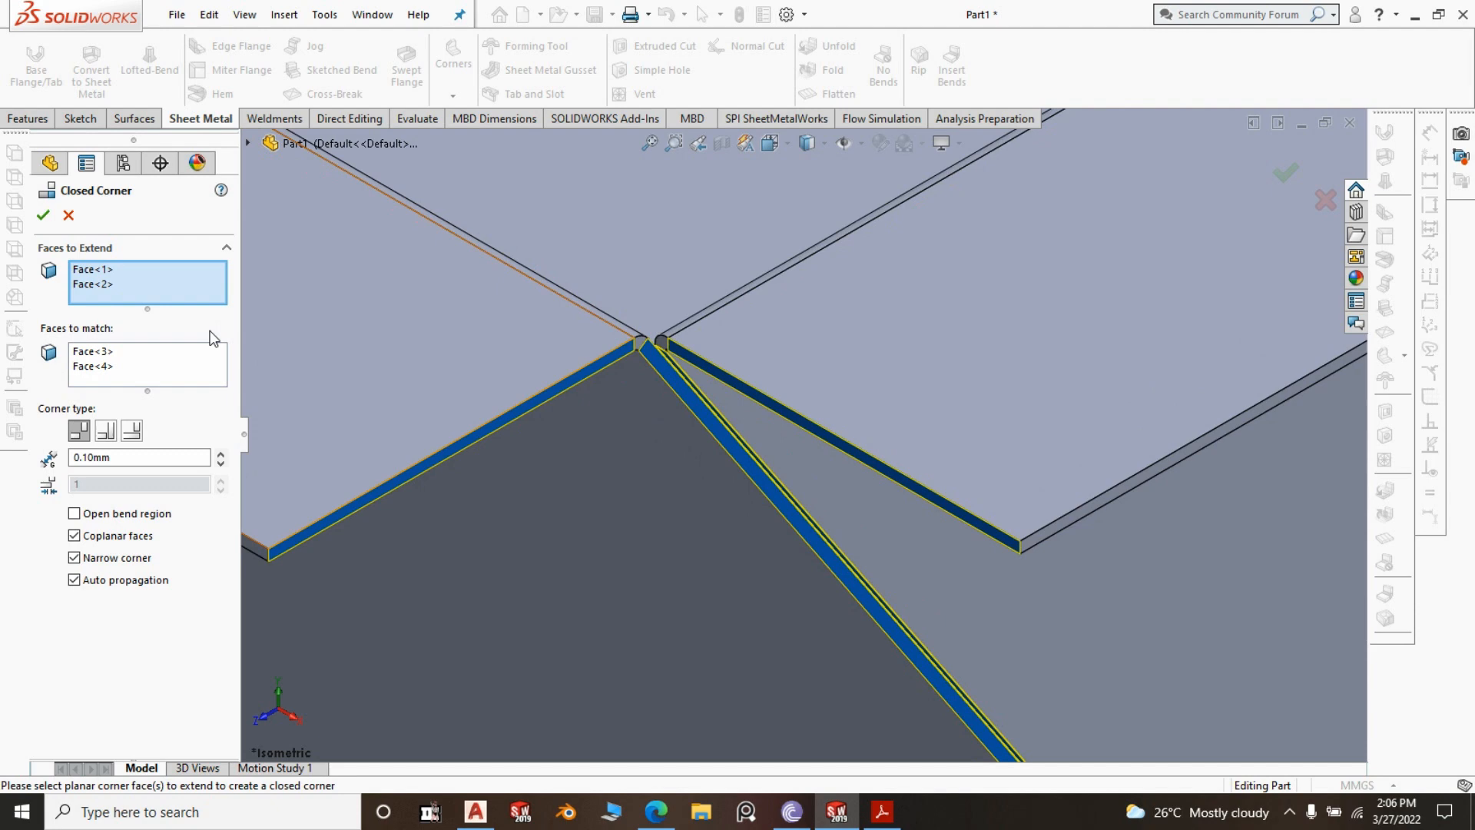
Remove the second face from the faces to extend and create the closed corner between the two top flanges
click(106, 284)
right_click(105, 285)
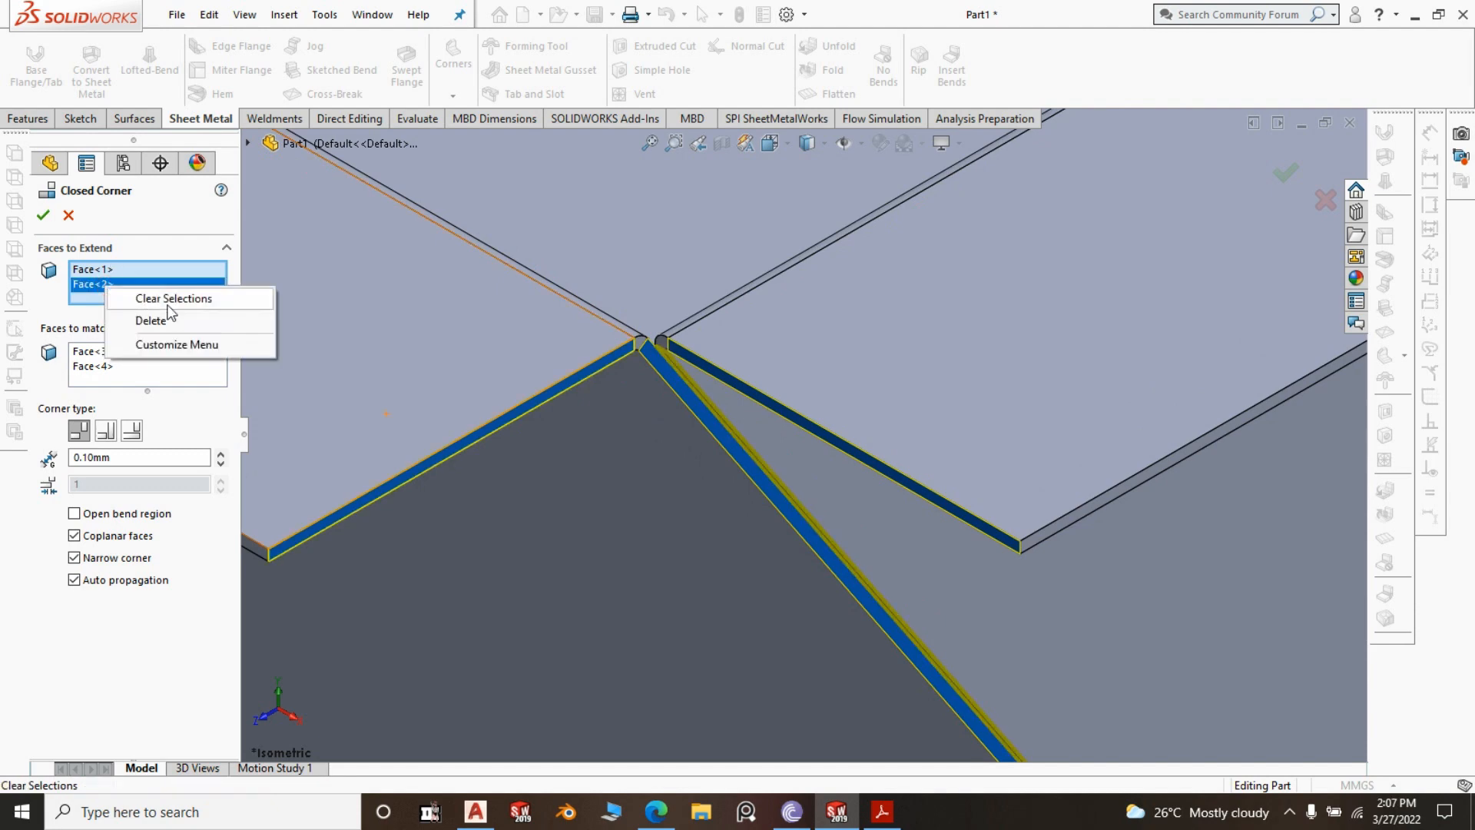
click(160, 326)
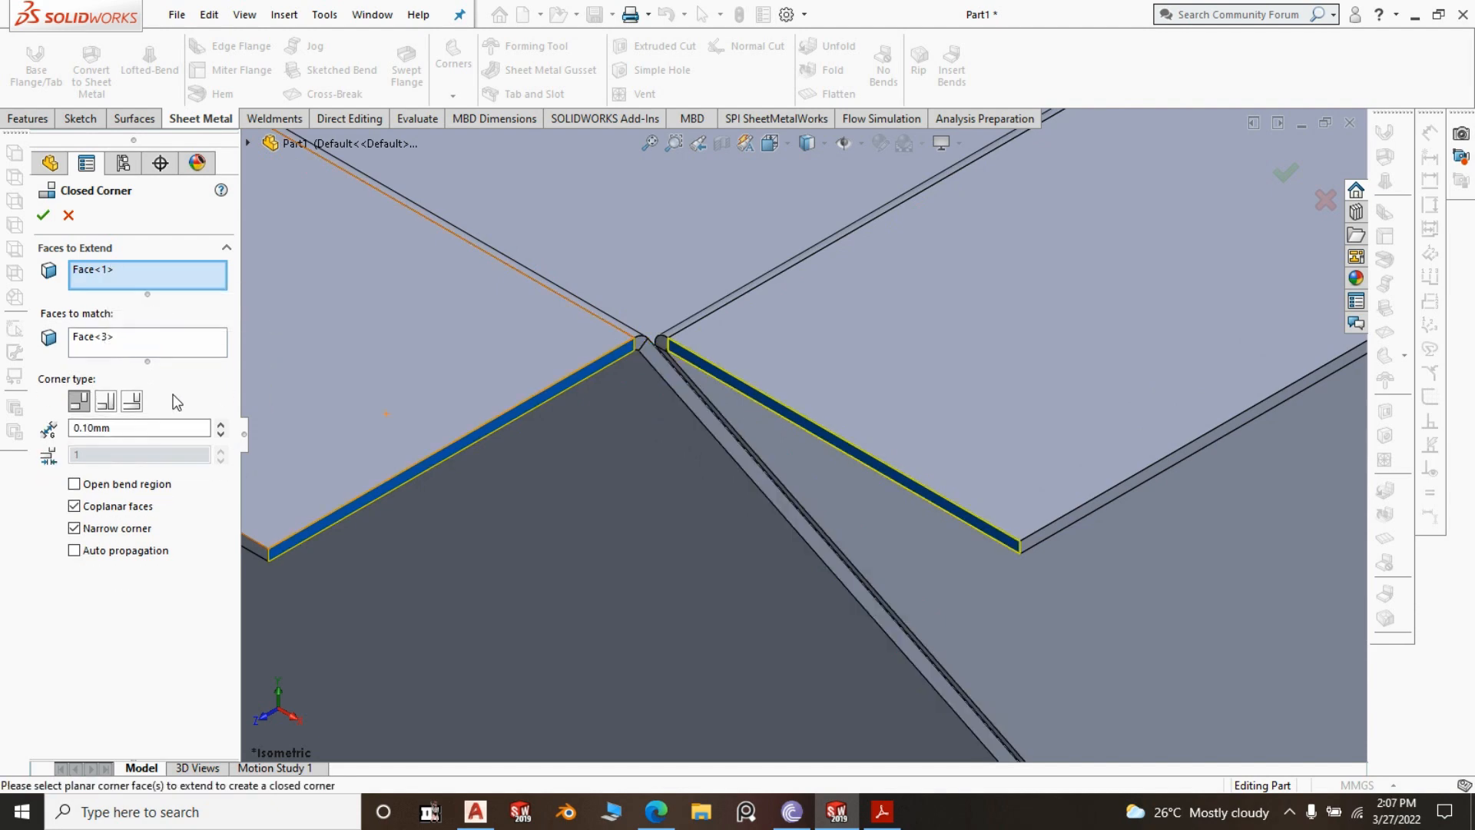
scroll(896, 459, down, 2)
scroll(928, 455, up, 10)
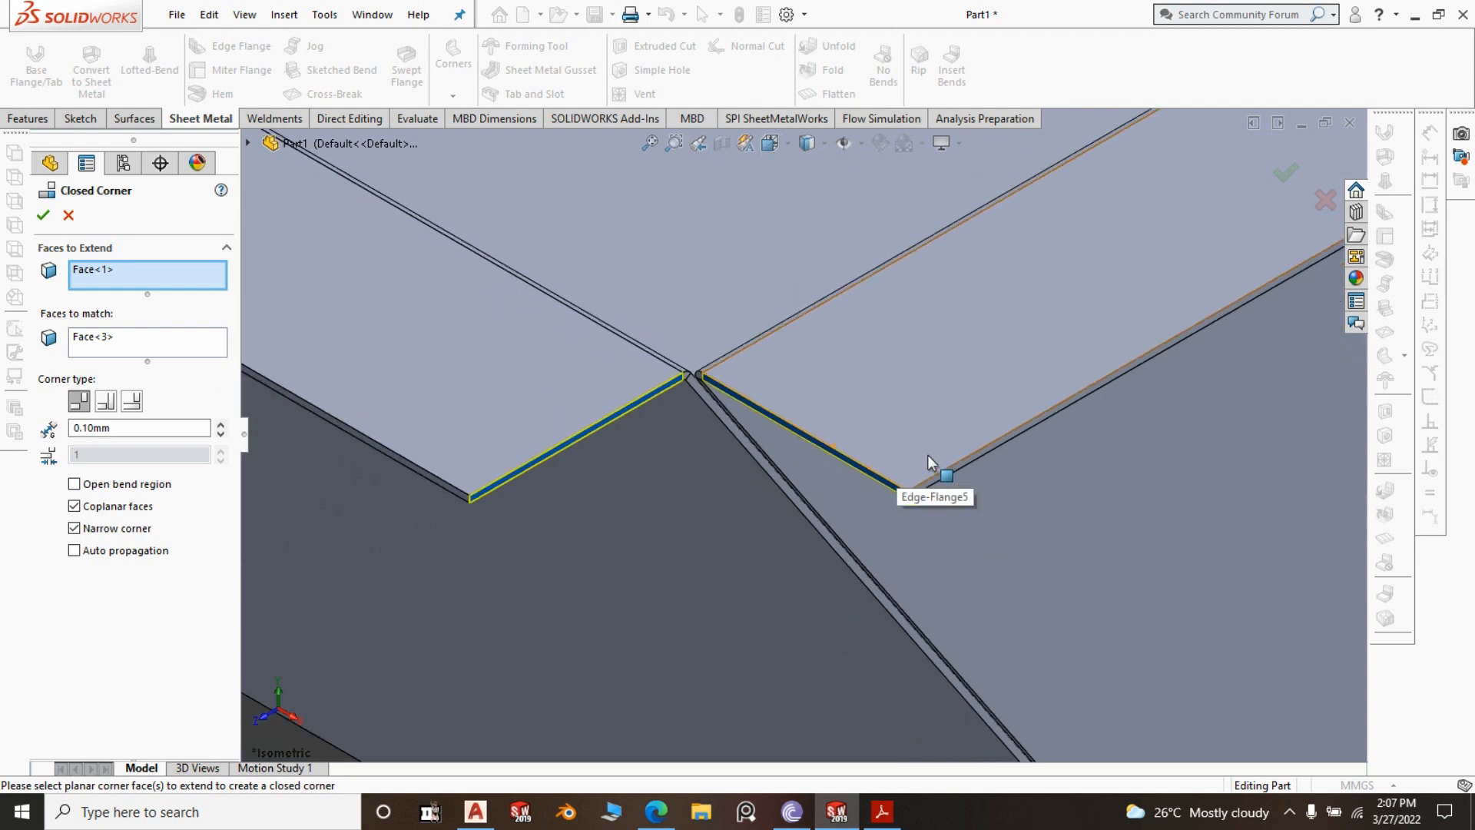
scroll(928, 455, up, 1)
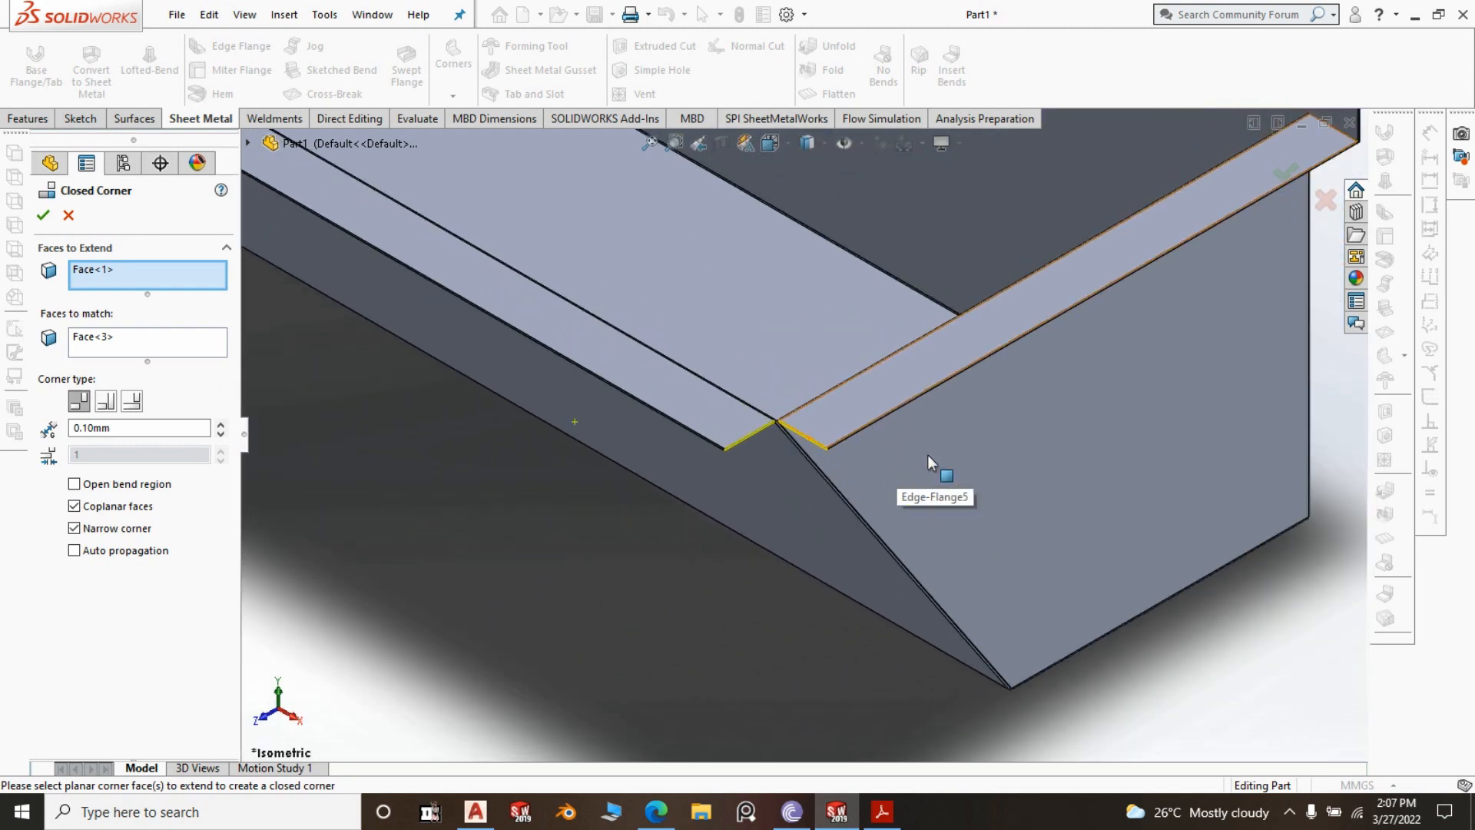
click(43, 216)
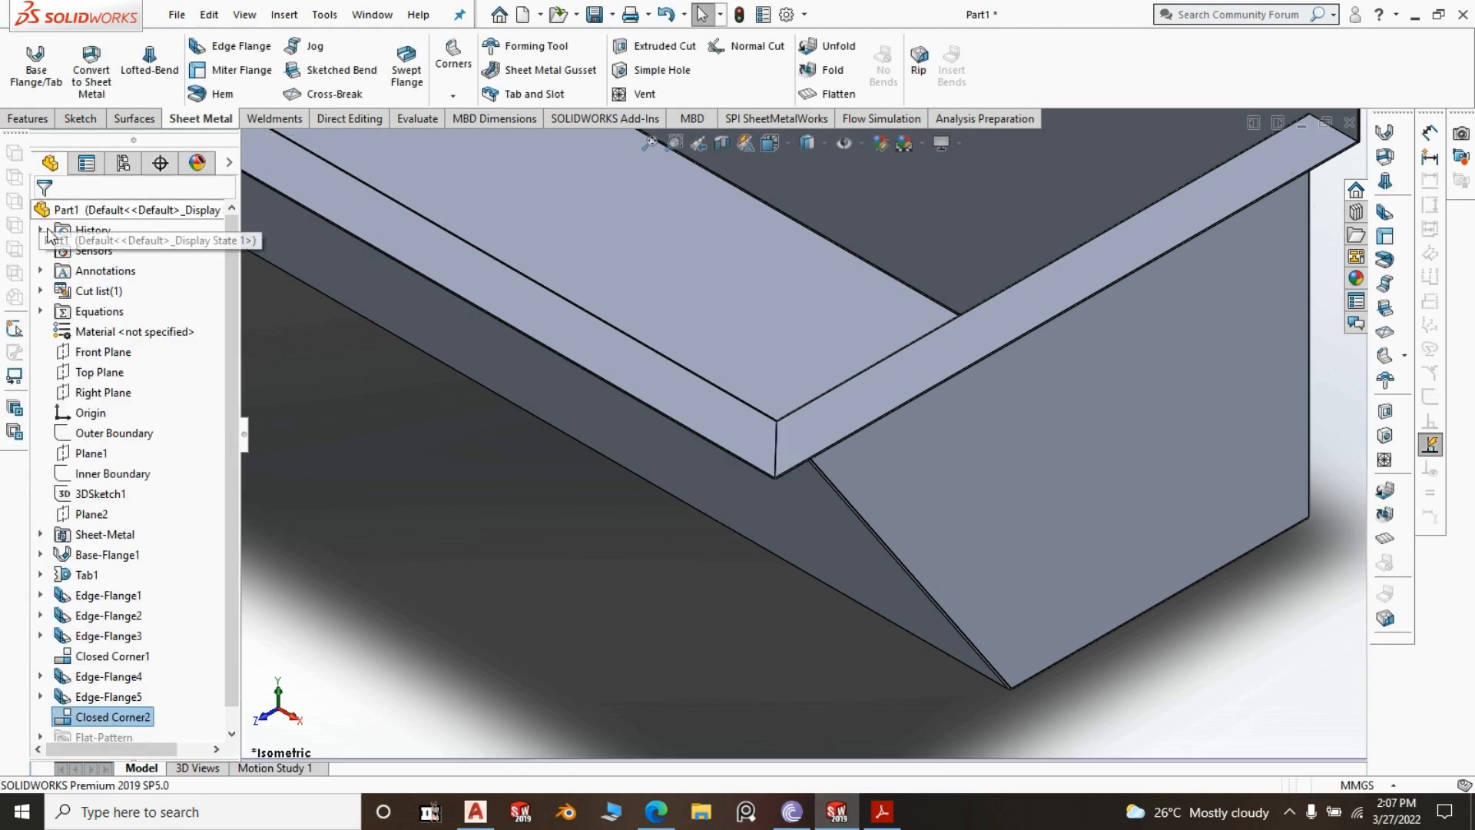
Mirror the Closed Corner2 feature about the Right Plane to close the opposite front corner
scroll(657, 447, up, 7)
scroll(868, 402, down, 3)
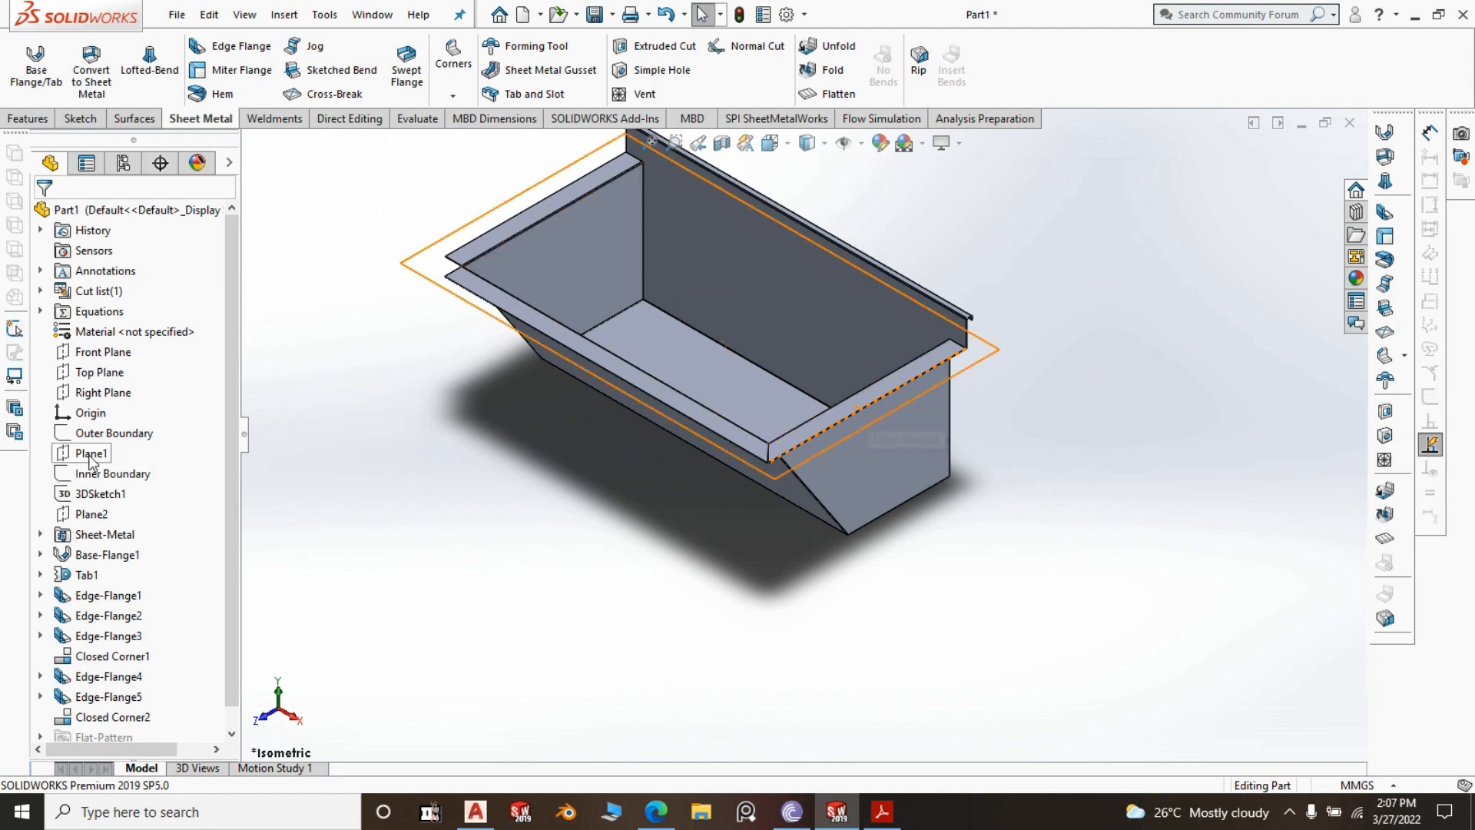
click(100, 393)
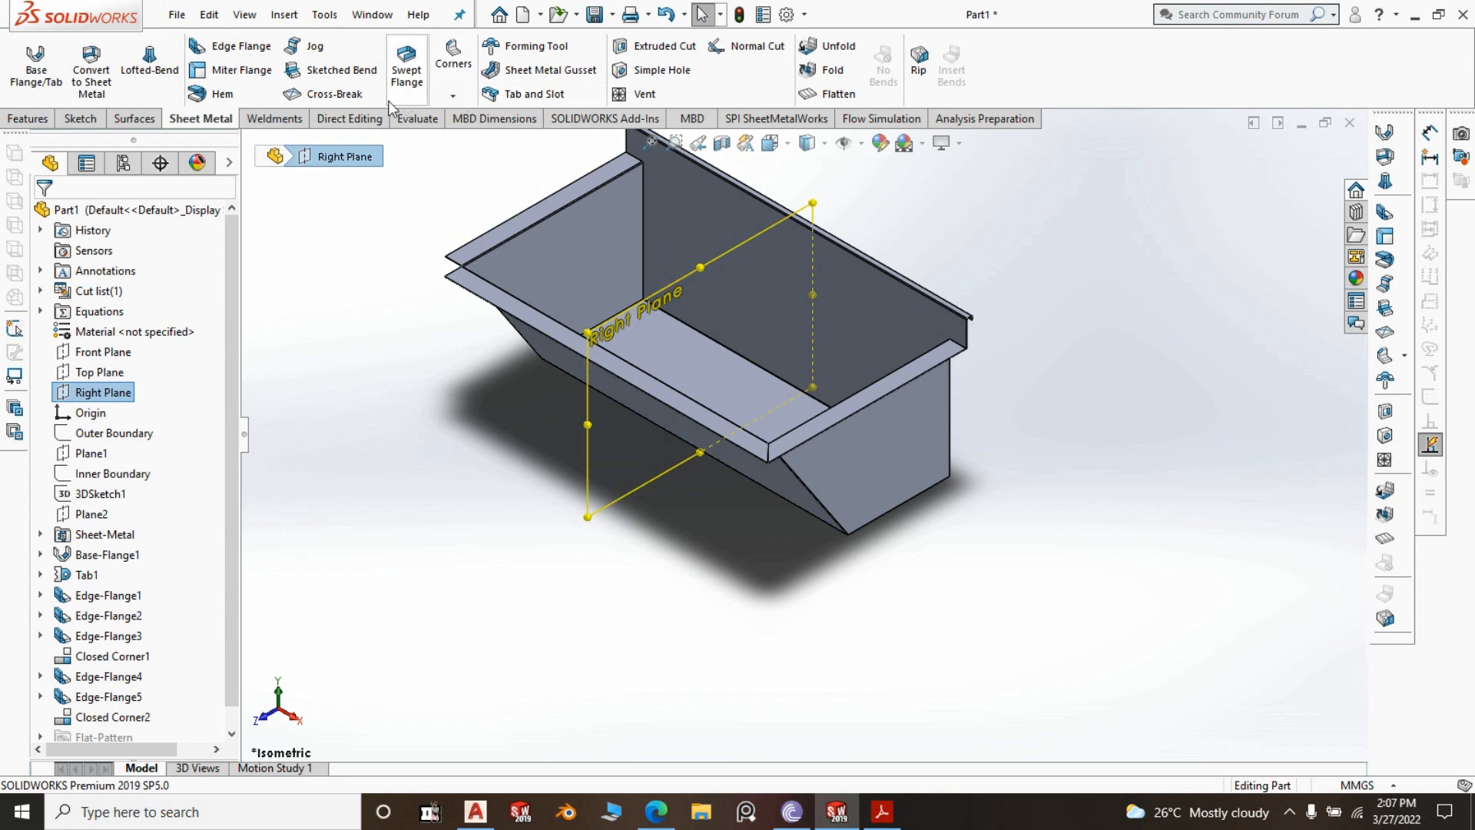
click(38, 121)
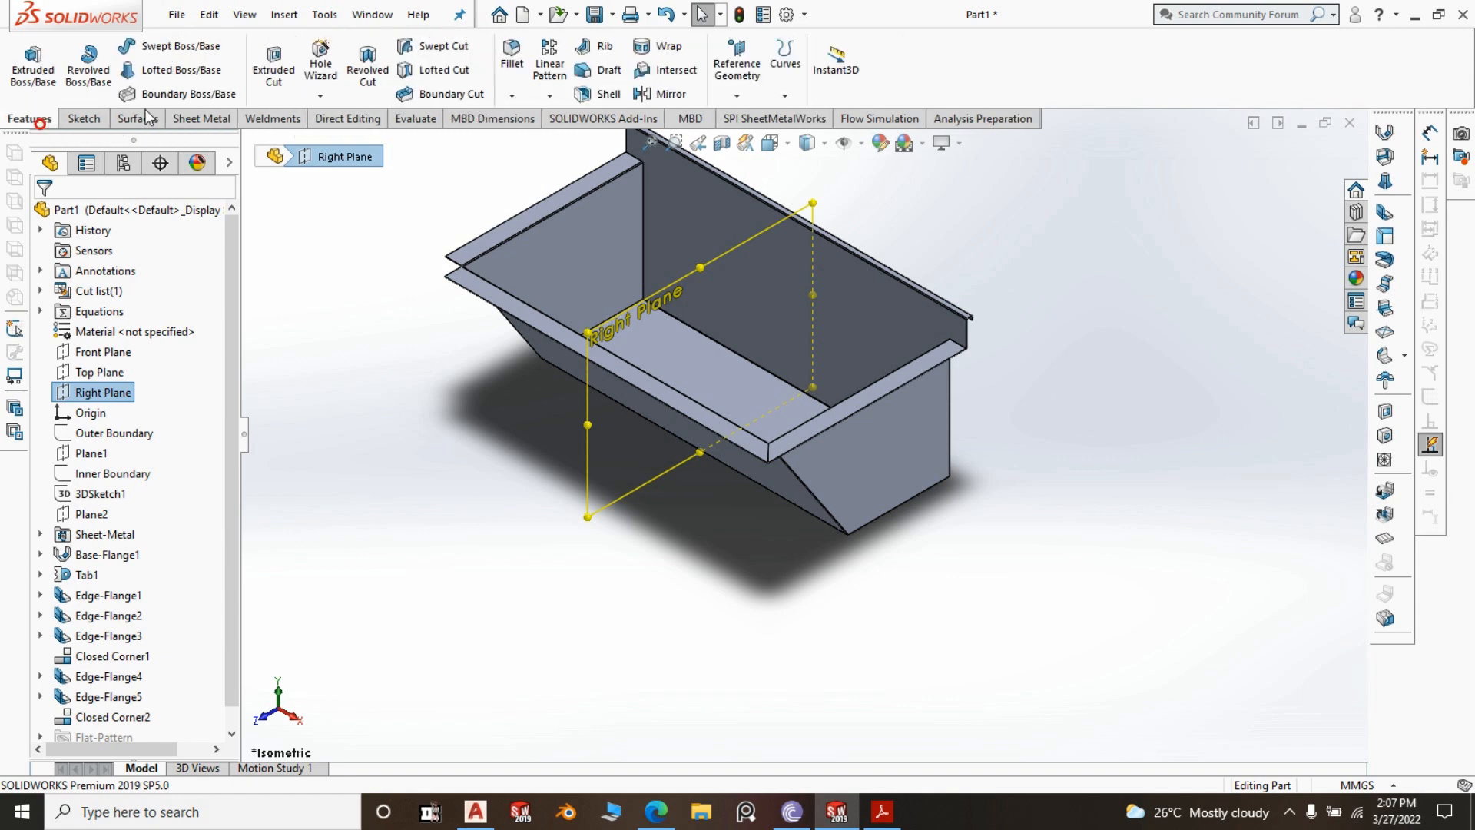
click(549, 96)
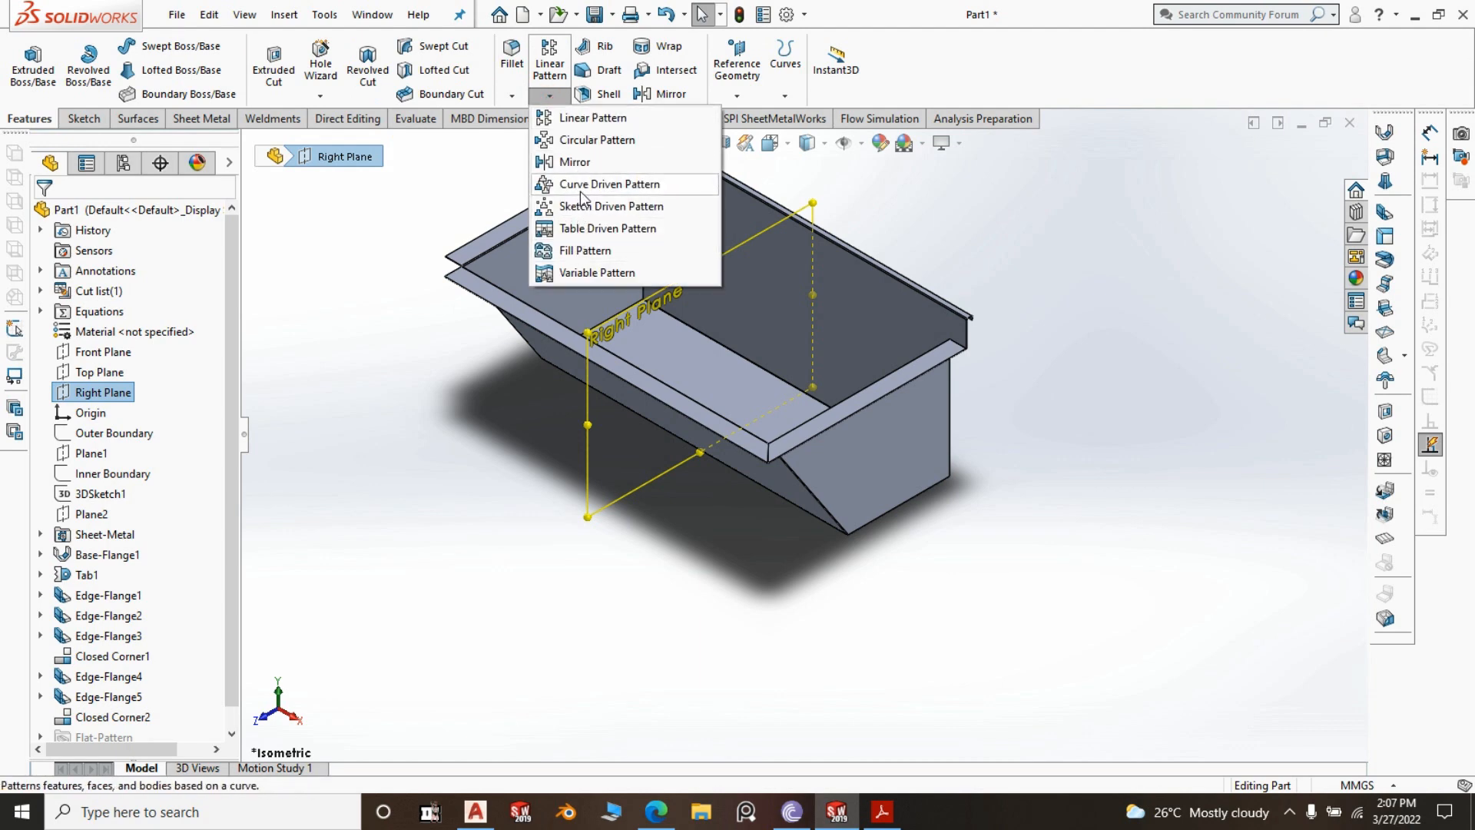
click(584, 163)
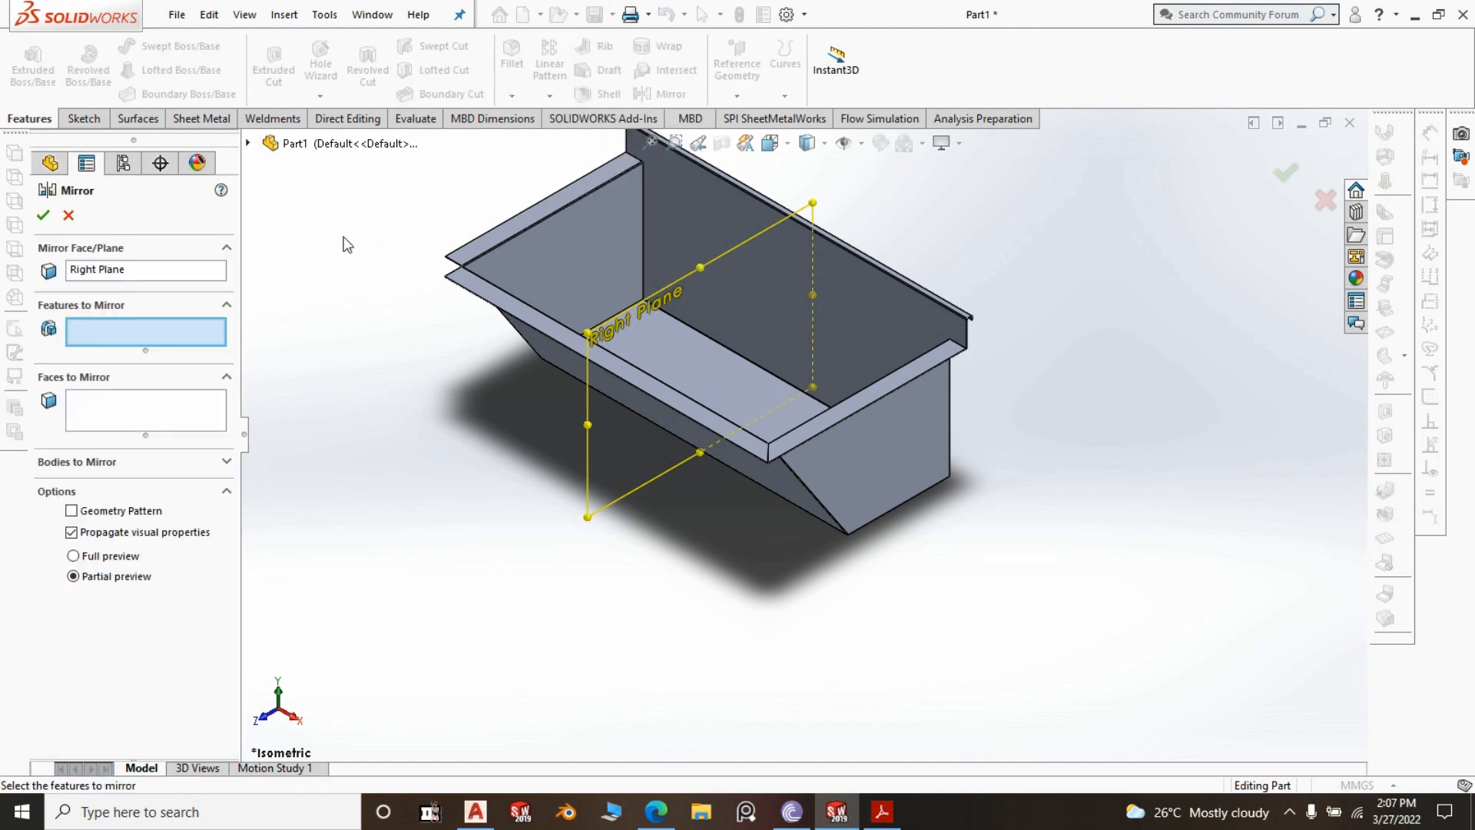
double_click(347, 147)
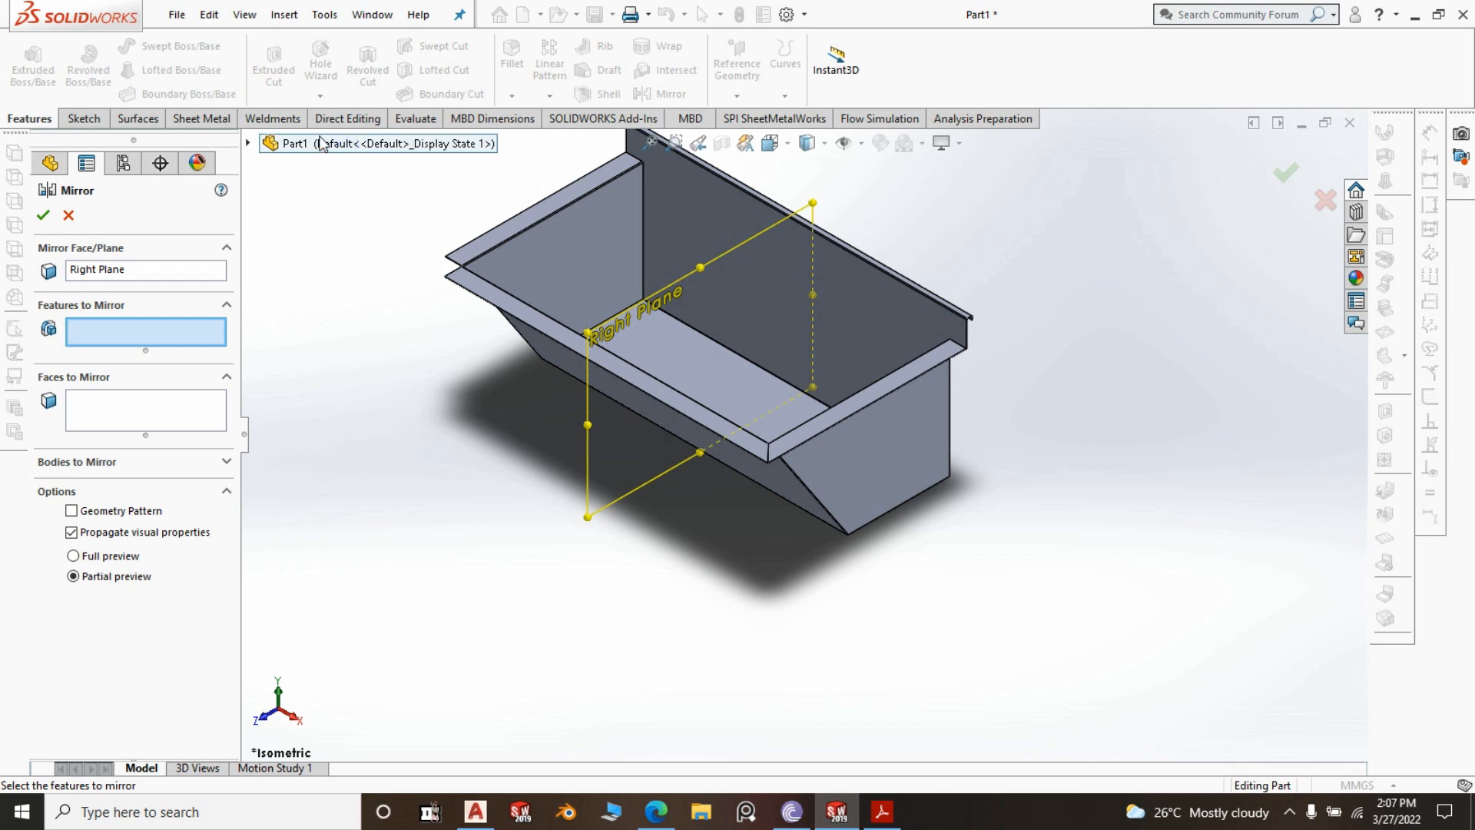
double_click(317, 146)
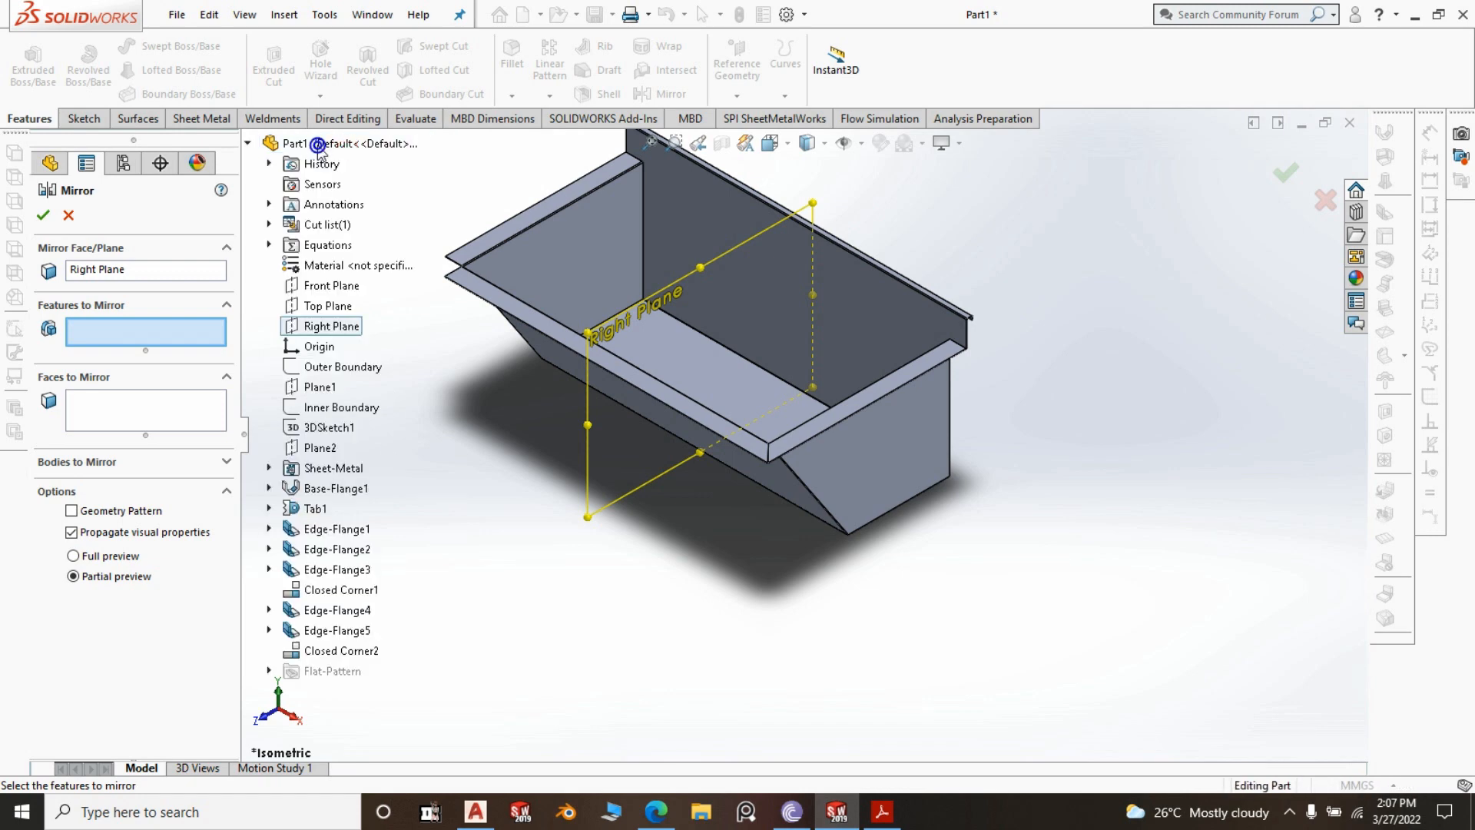
click(350, 653)
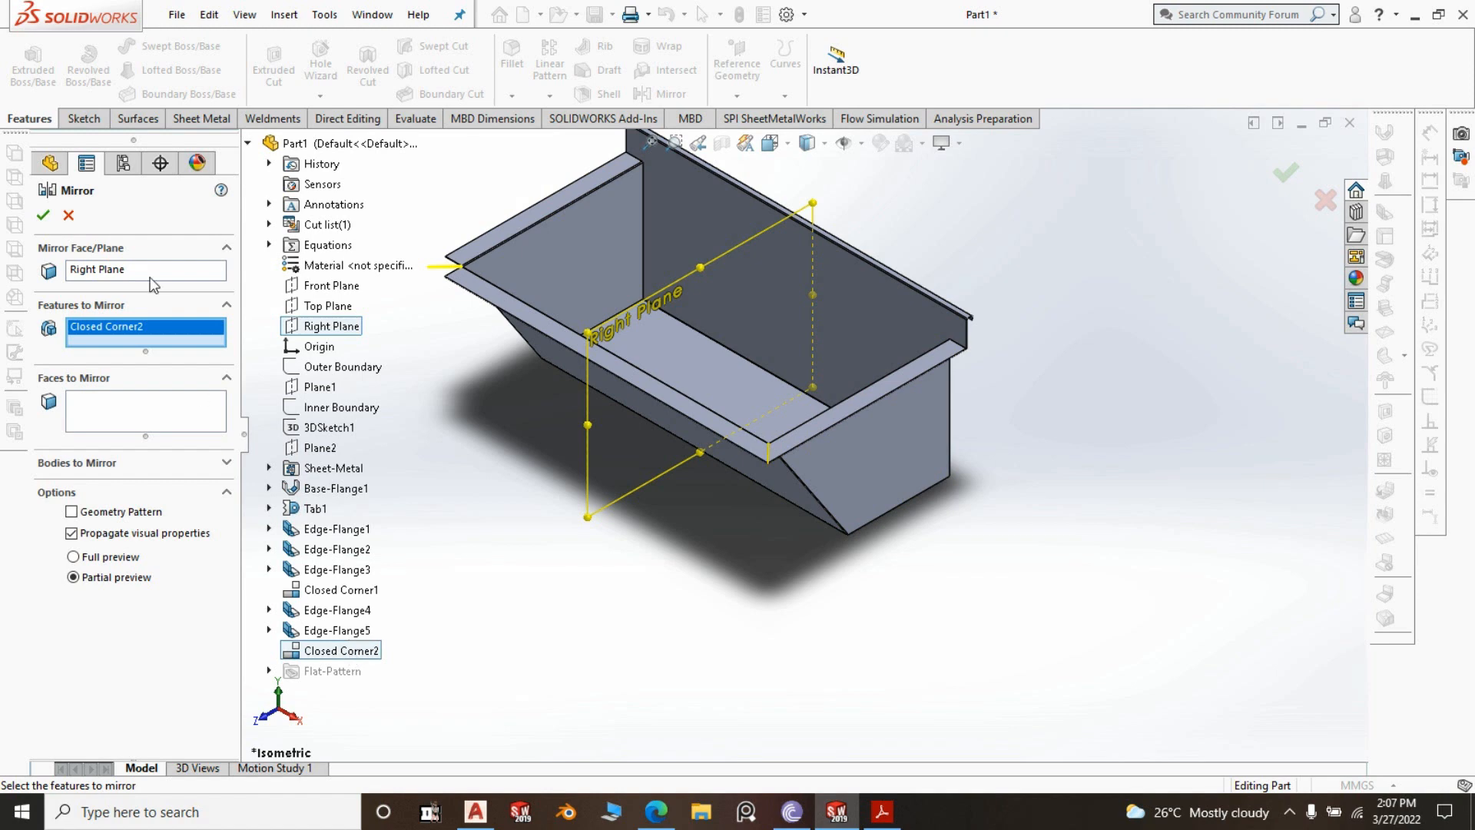
click(44, 215)
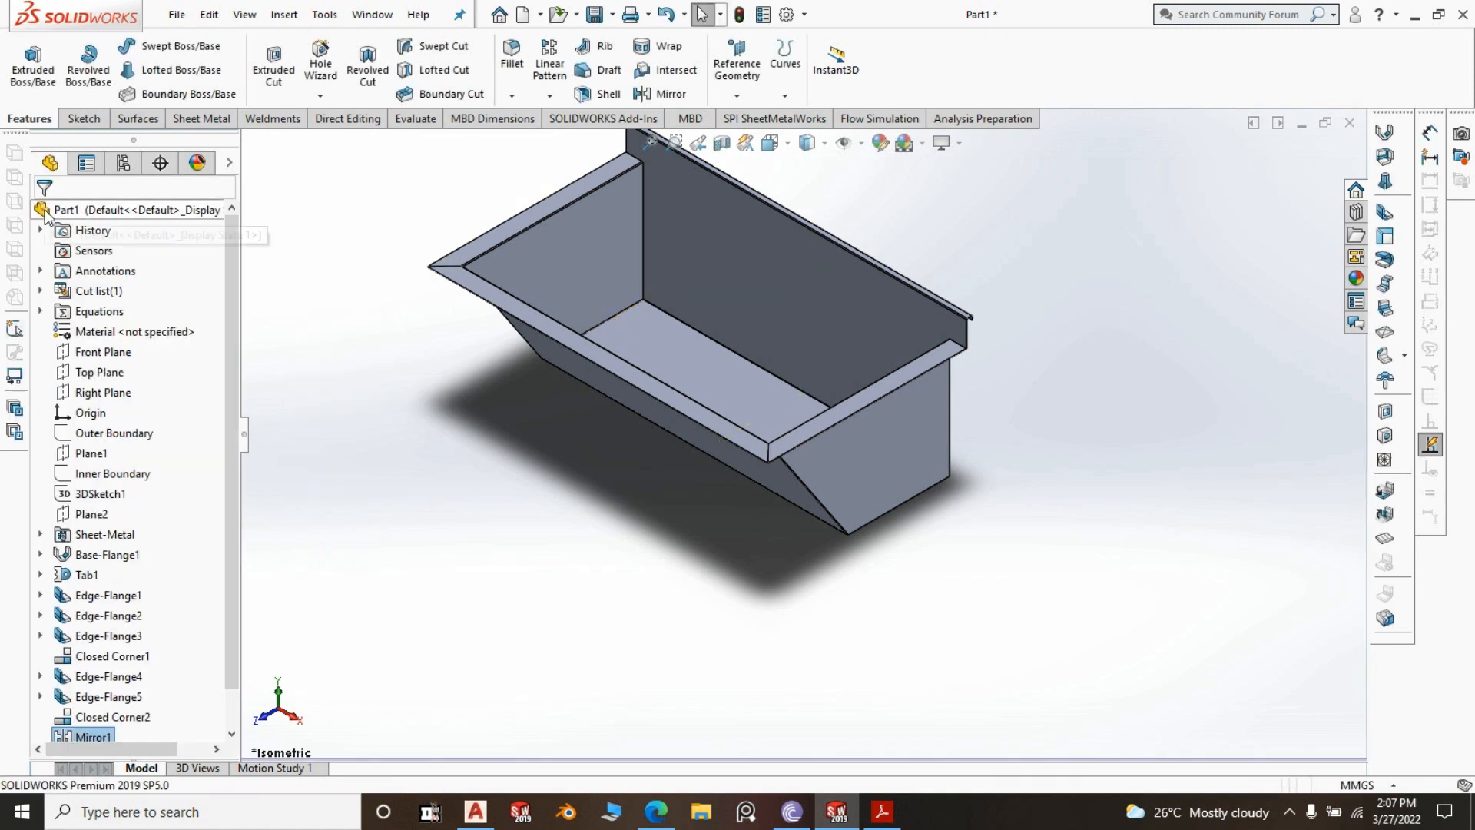
Start an edge flange on the outer edges of the front and both end top flanges, pointing downward
scroll(556, 332, down, 3)
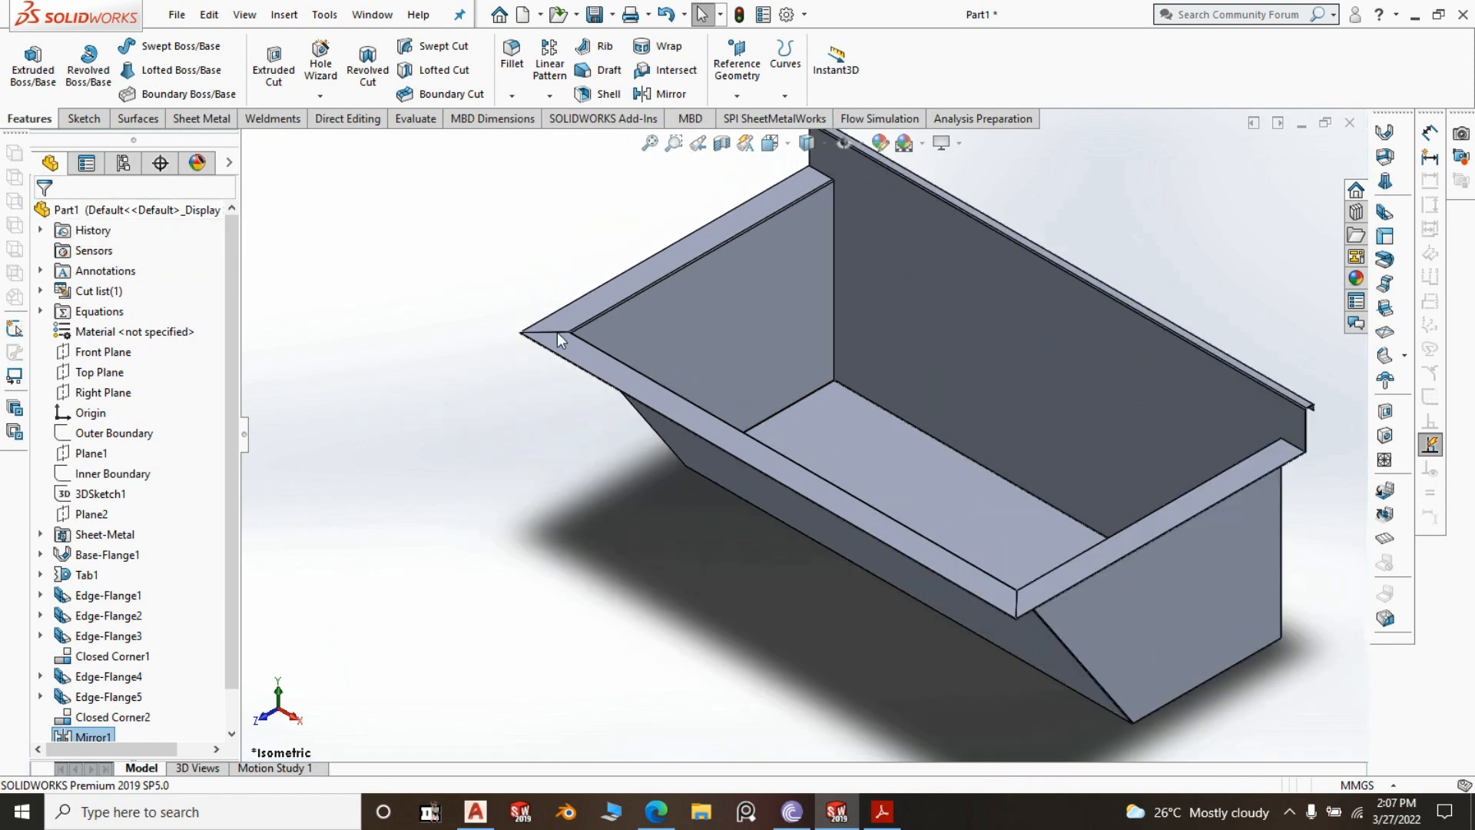
scroll(558, 333, down, 3)
scroll(553, 375, up, 6)
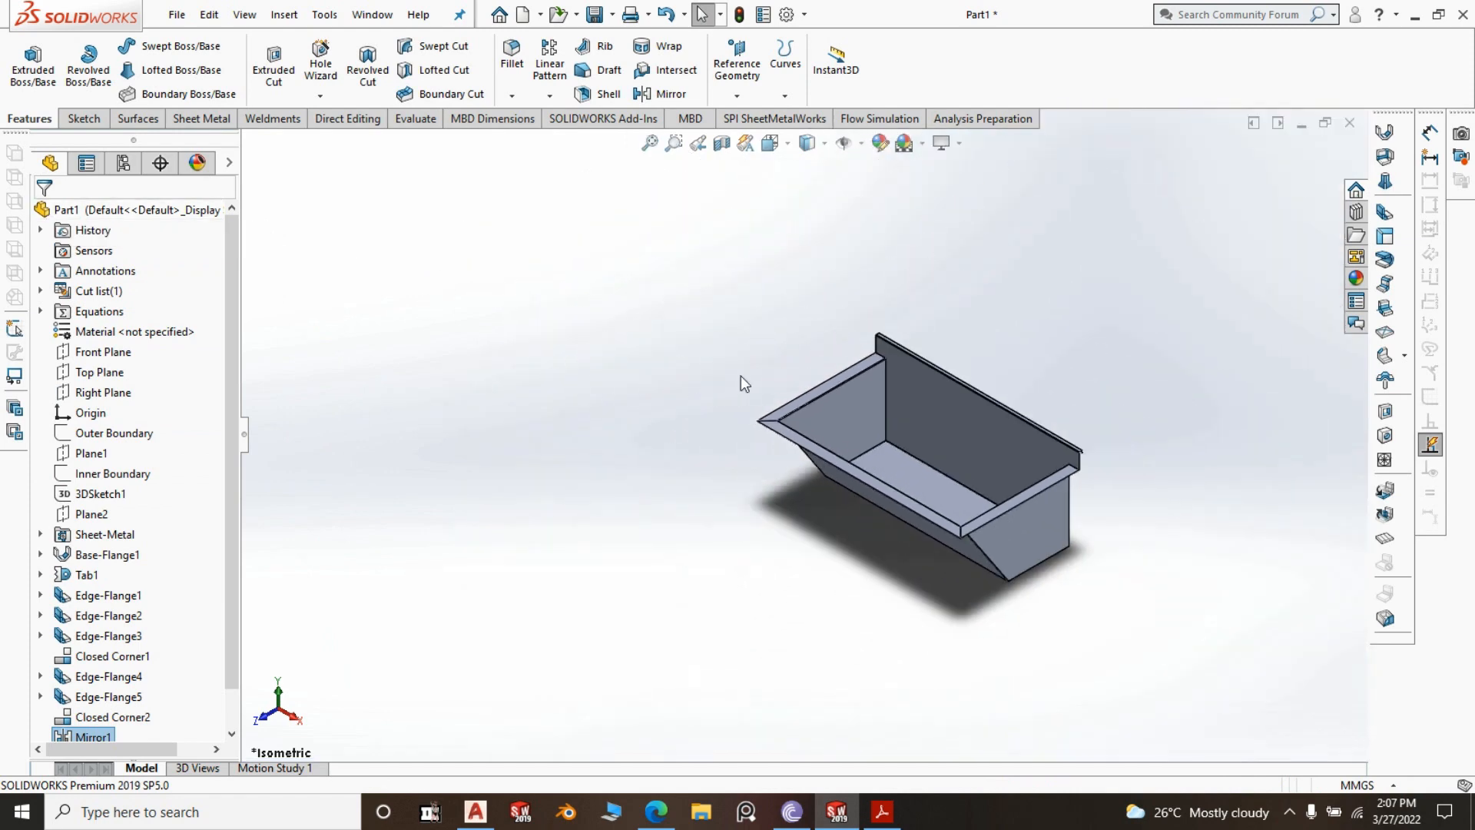
scroll(1232, 530, down, 5)
scroll(997, 461, up, 4)
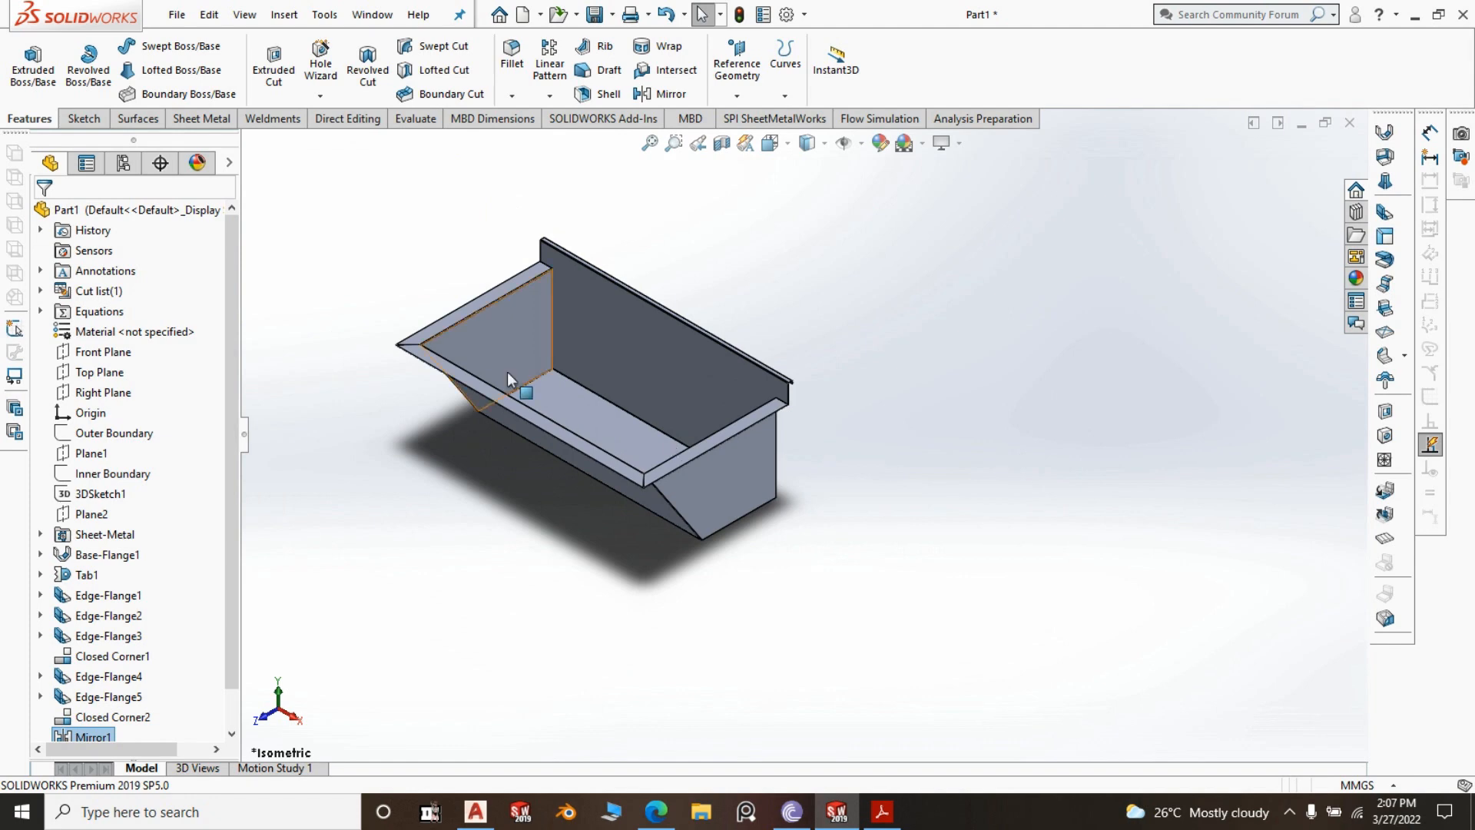
scroll(511, 375, down, 2)
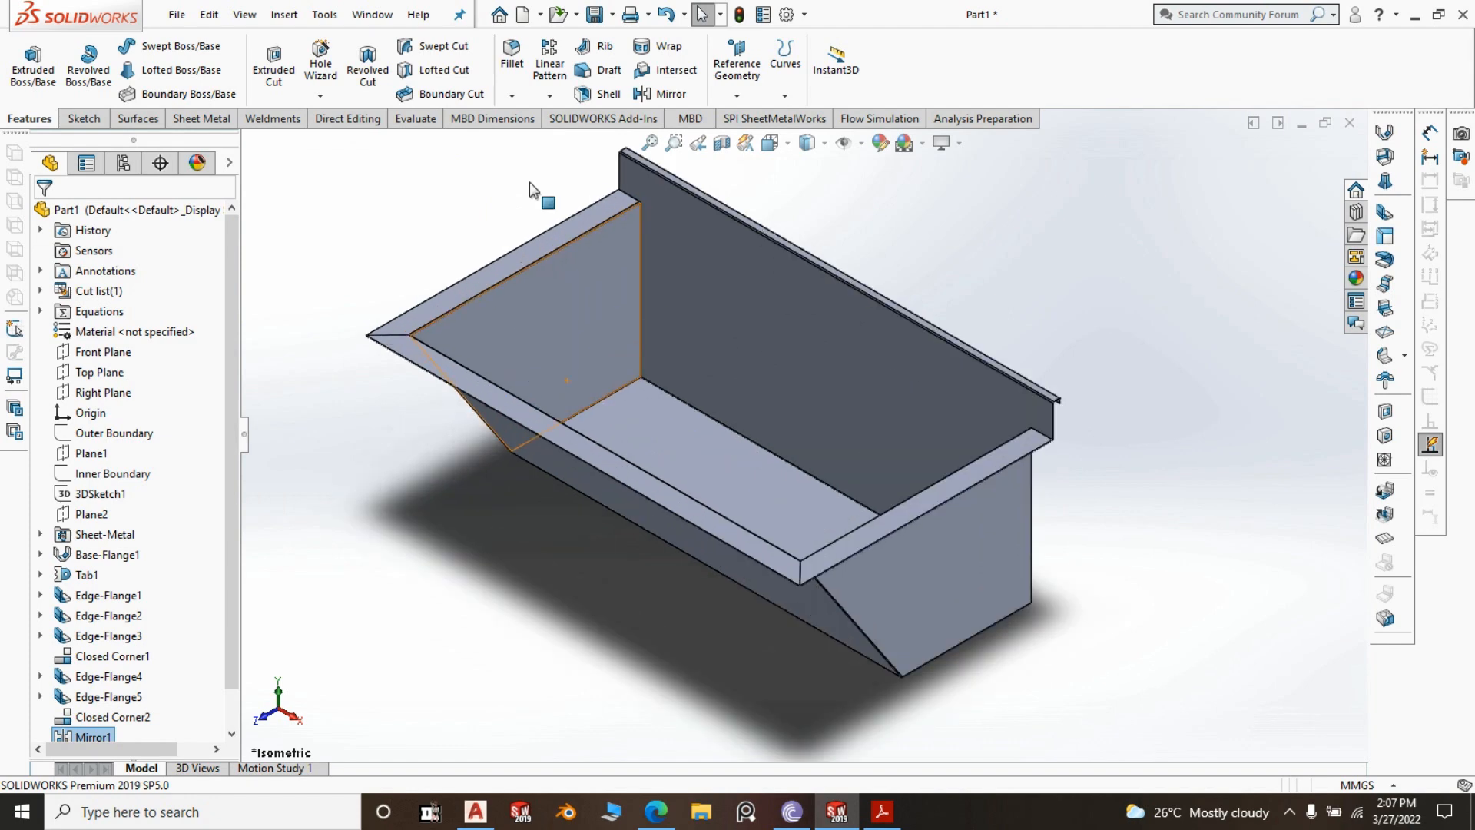
click(228, 122)
click(244, 48)
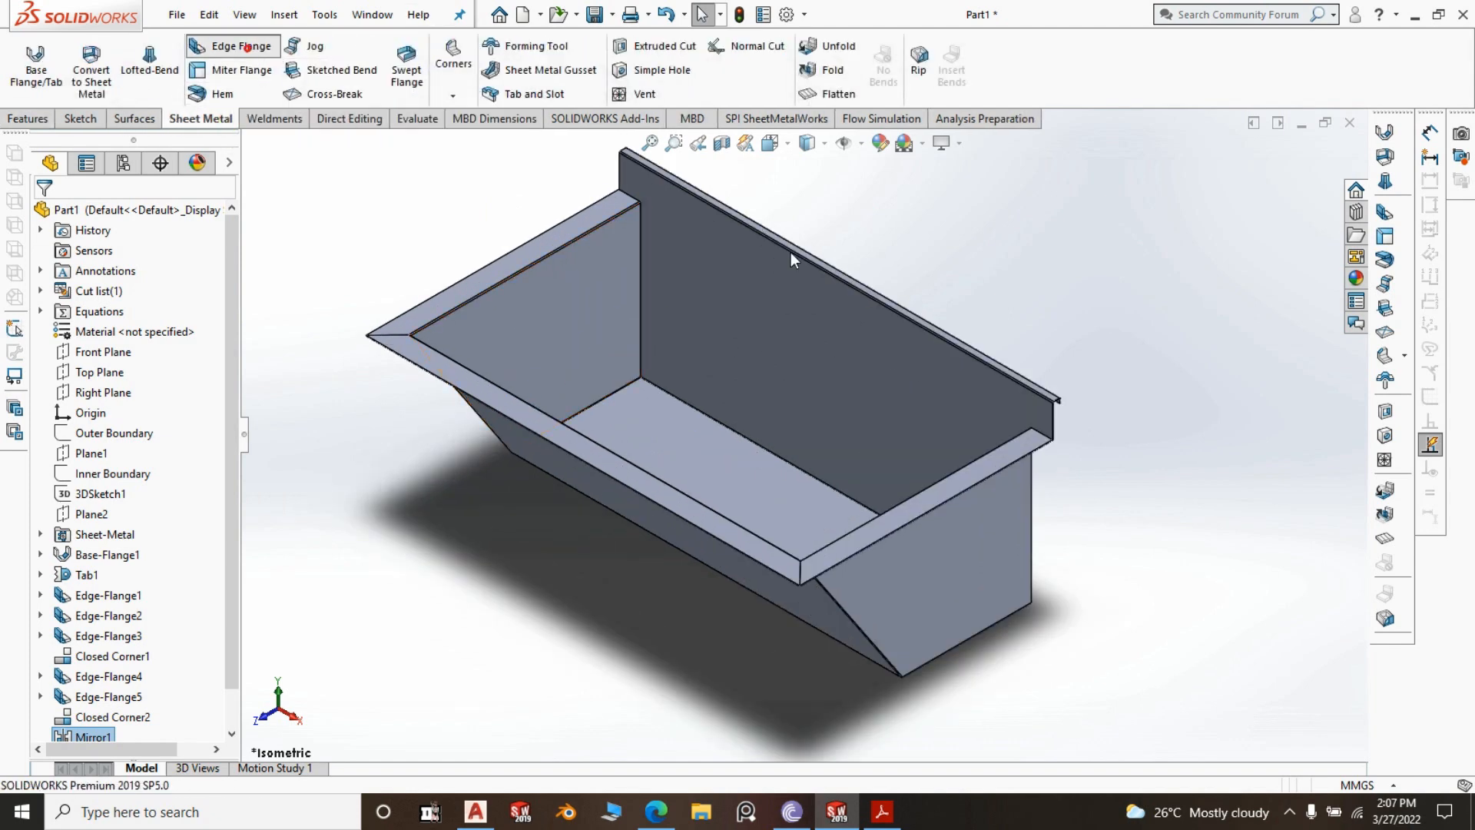
scroll(880, 551, down, 4)
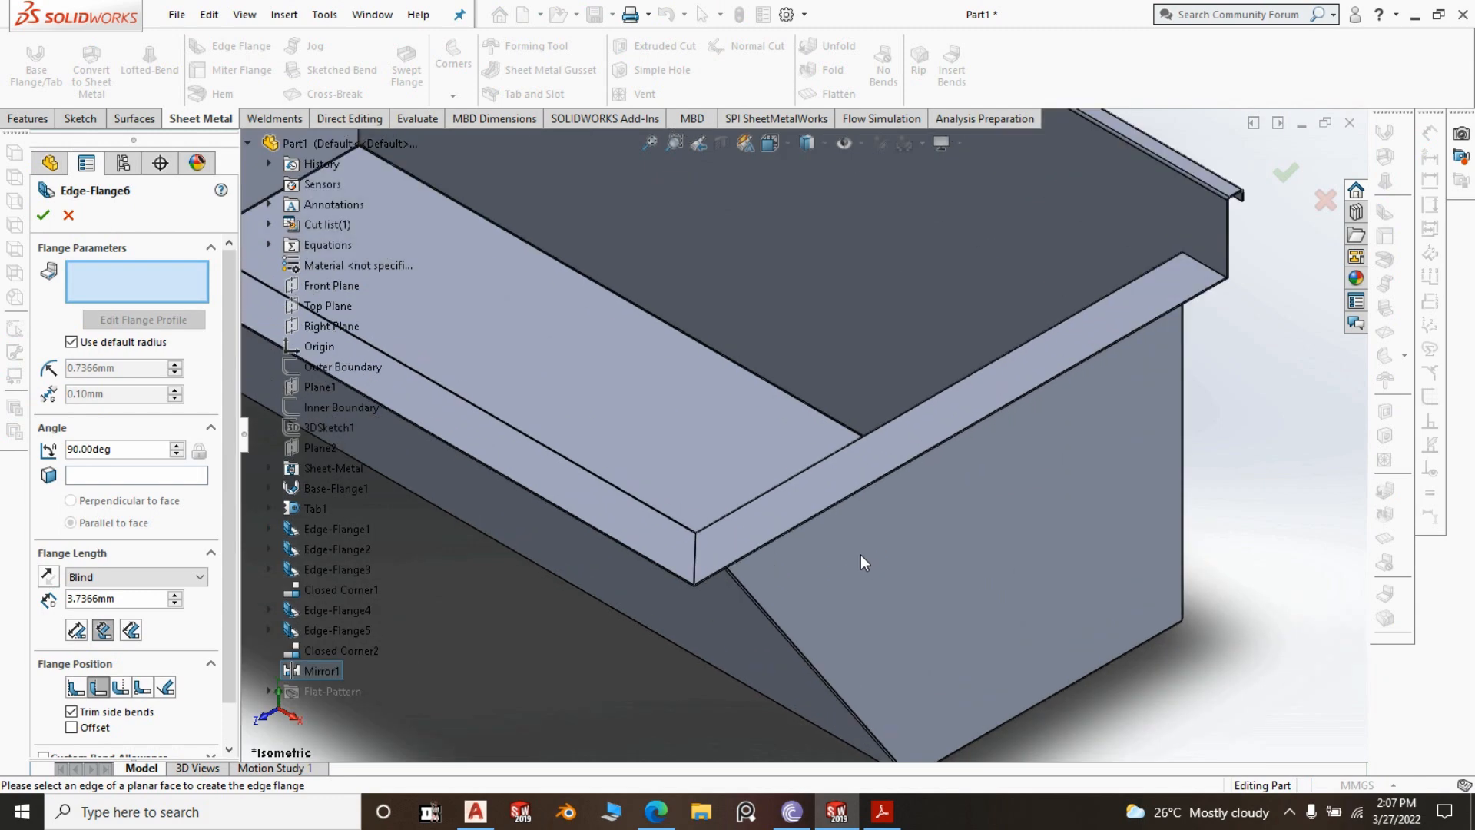
click(808, 522)
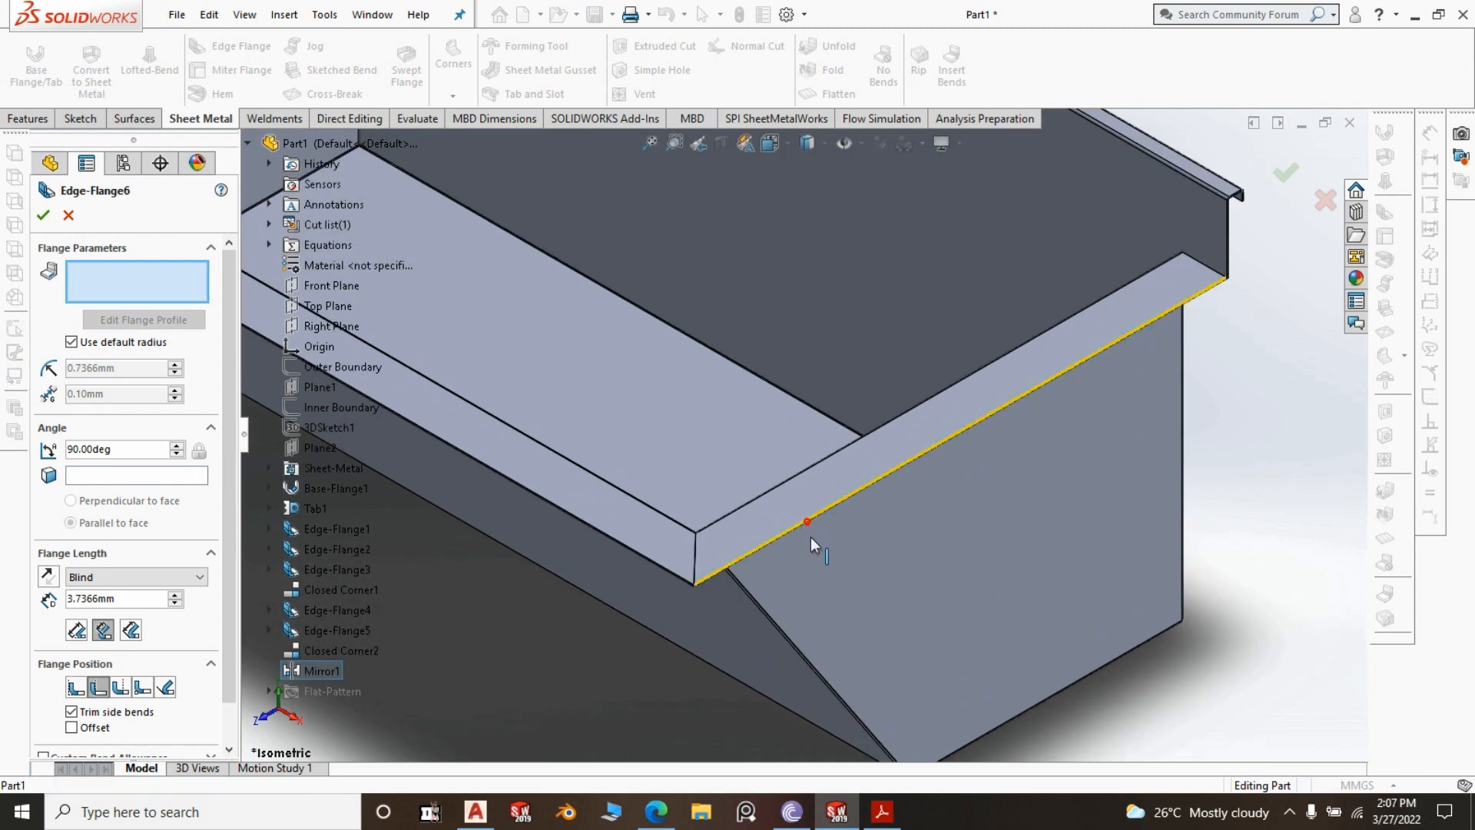
click(676, 574)
scroll(1075, 565, up, 5)
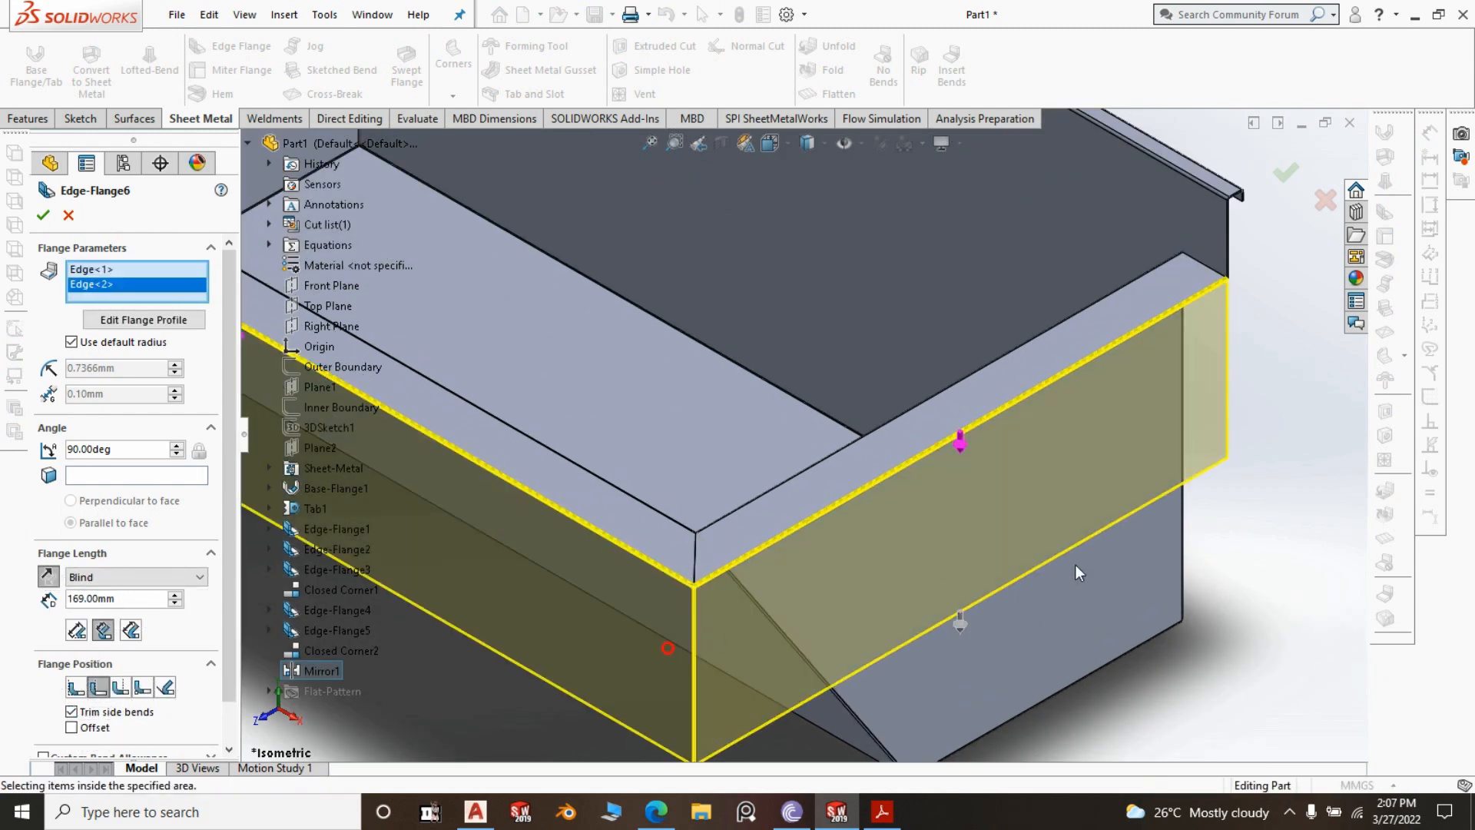
click(580, 325)
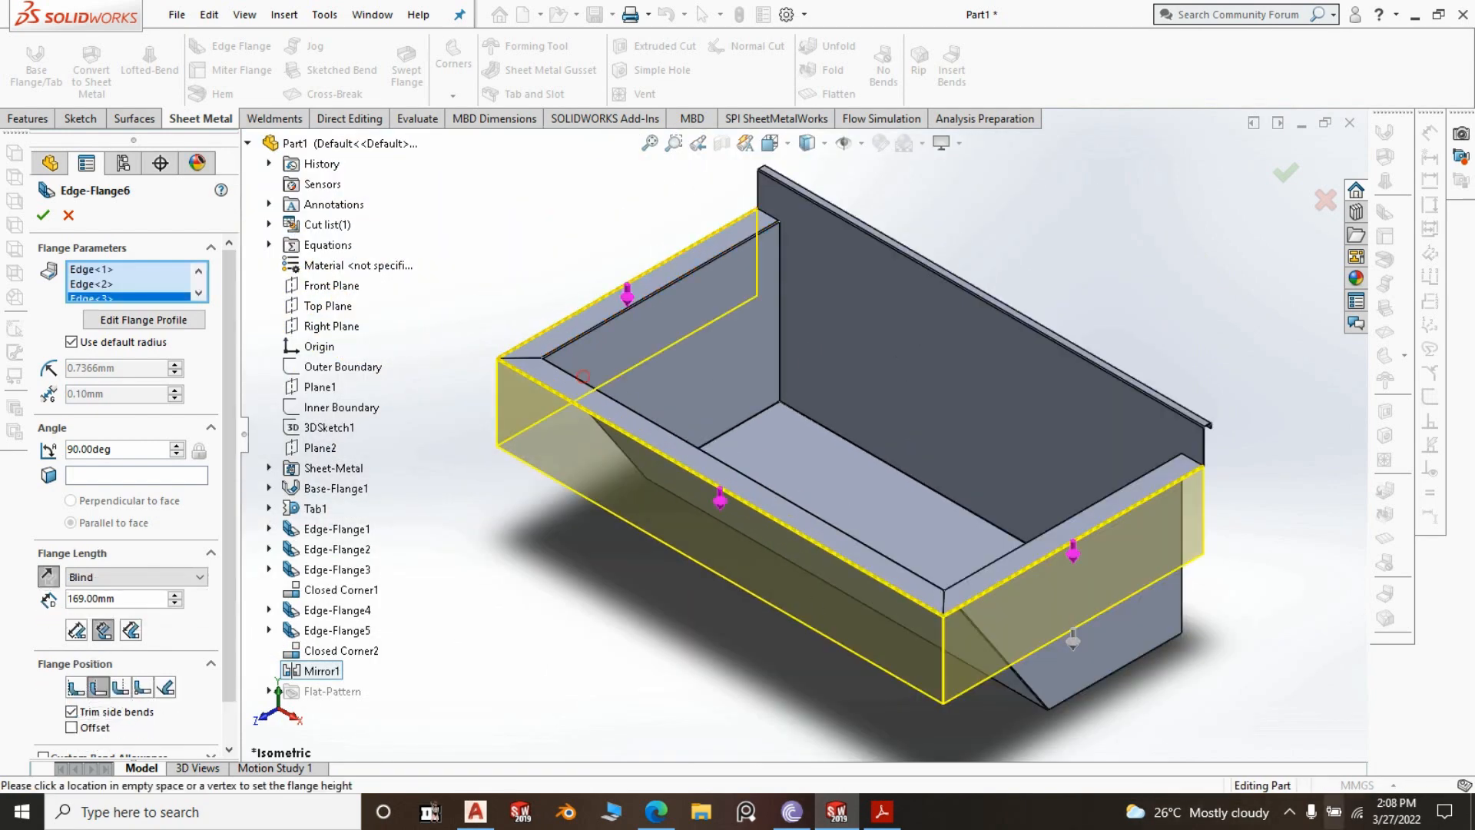
Check the lip height in the PDF drawing, then set the flange length to 35 mm and create the flange
click(890, 819)
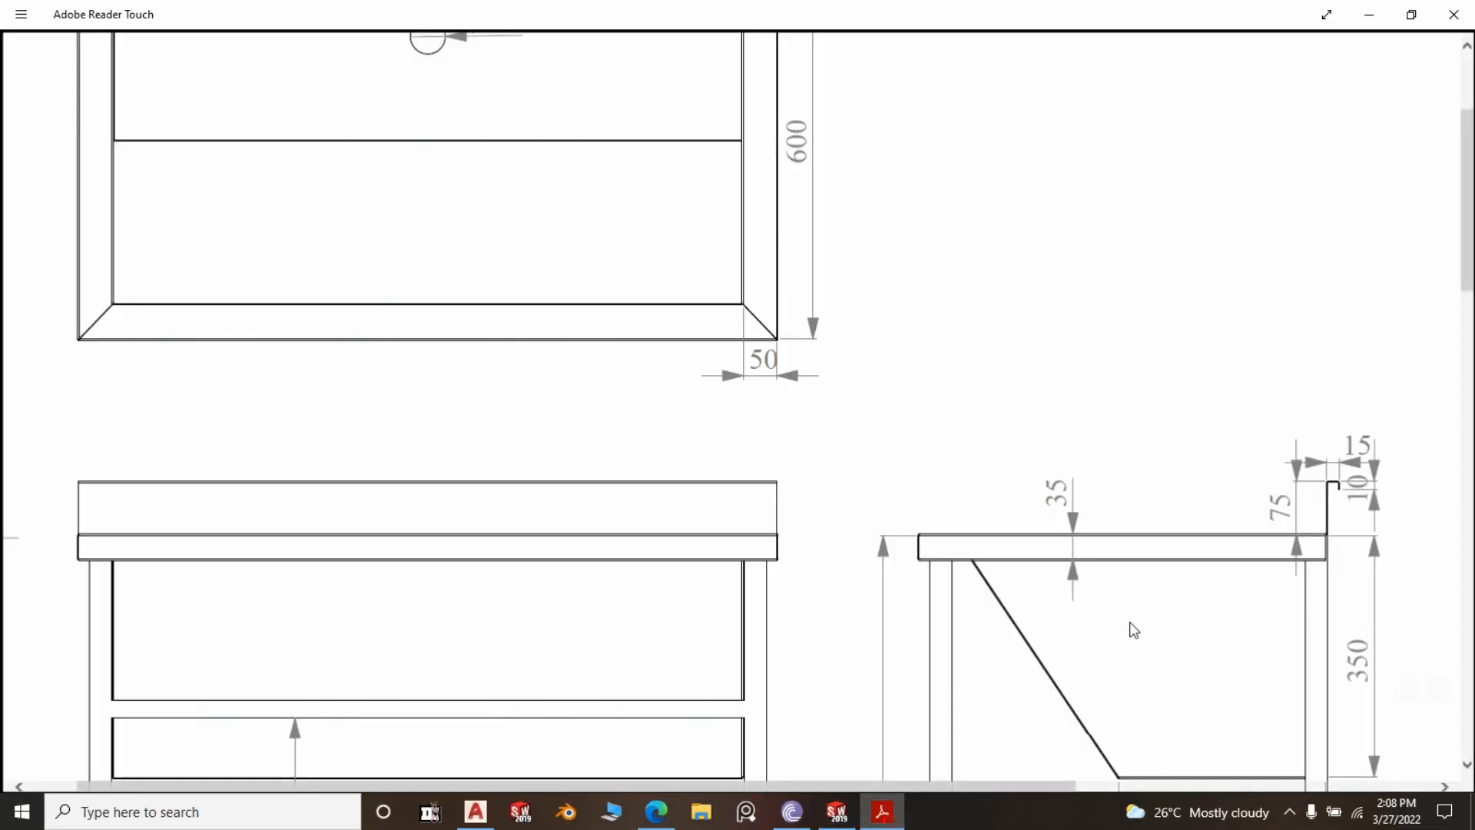
click(836, 812)
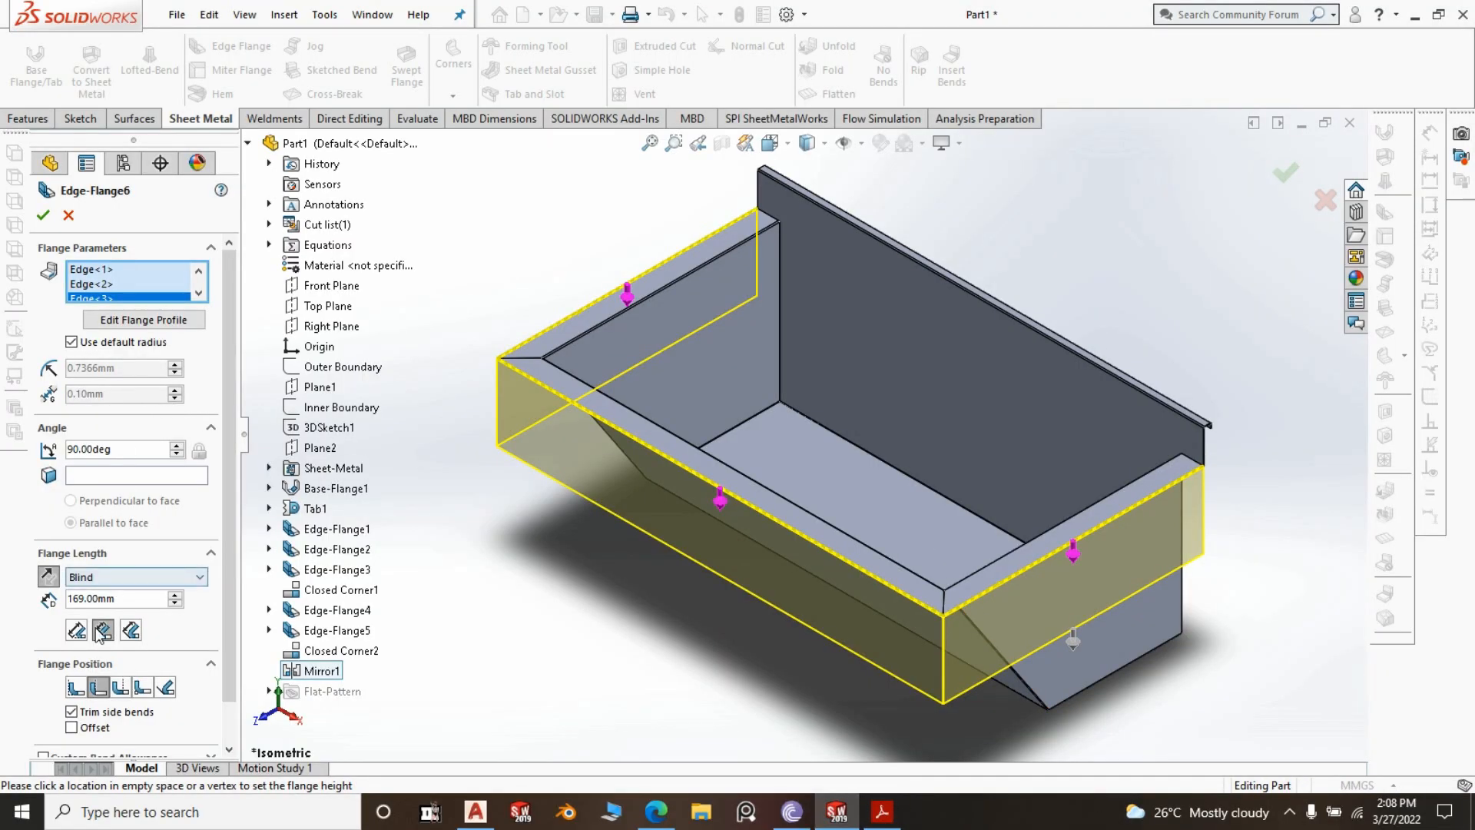
click(129, 600)
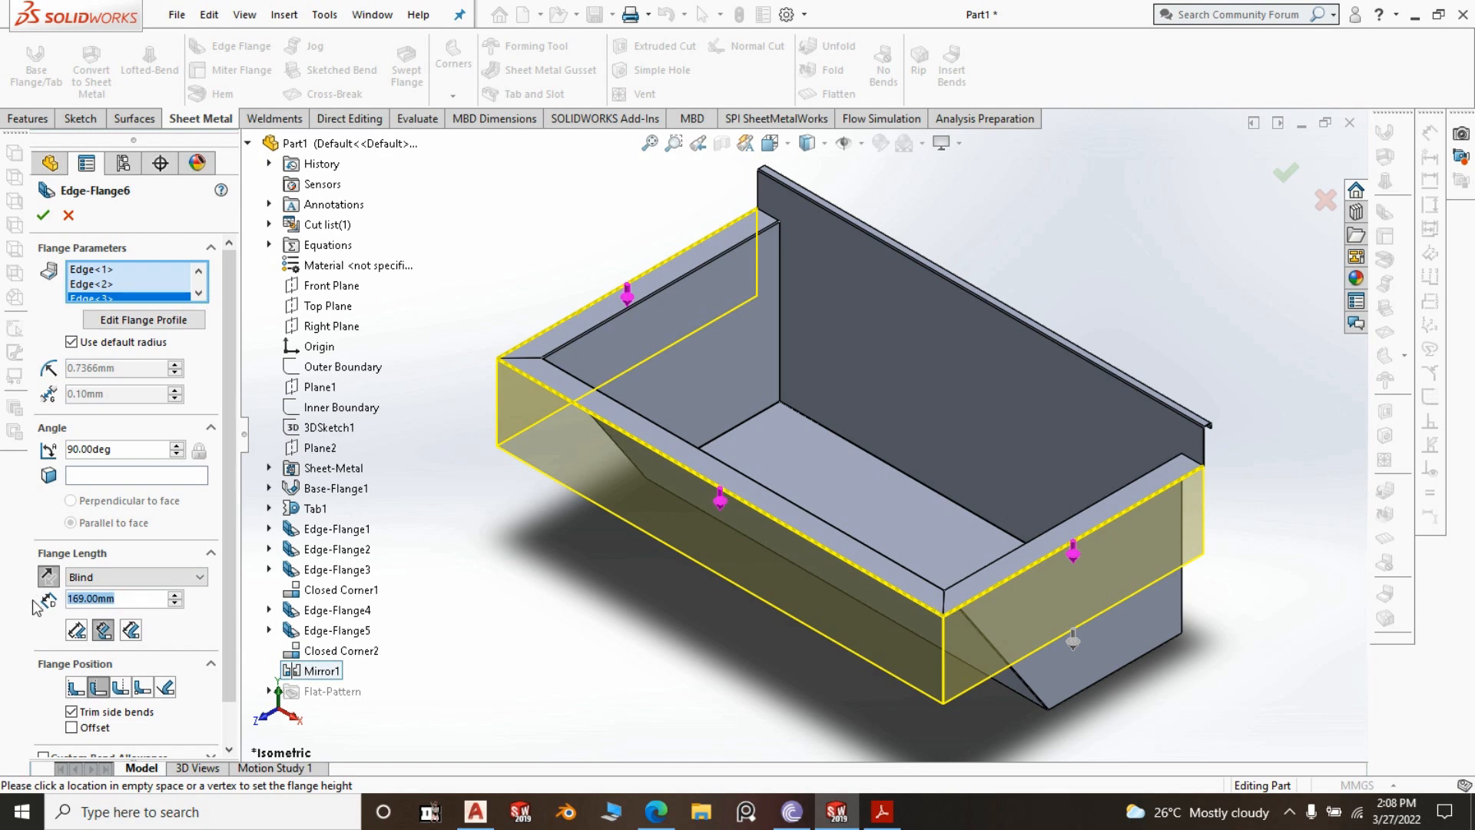
text(35)
click(475, 572)
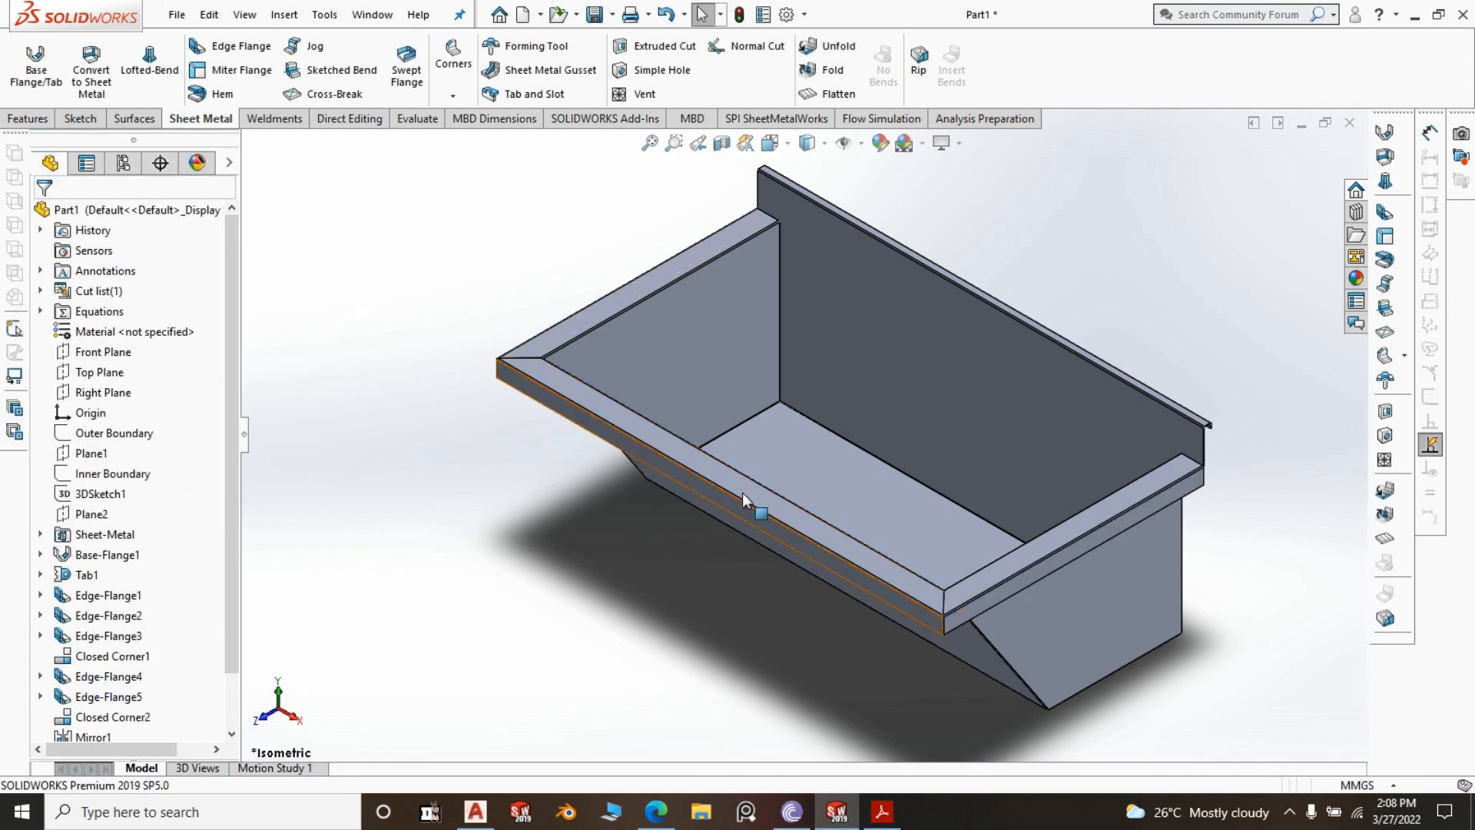
Start another edge flange on the bottom edges of one end lip and the front lip, pointing inward
click(250, 47)
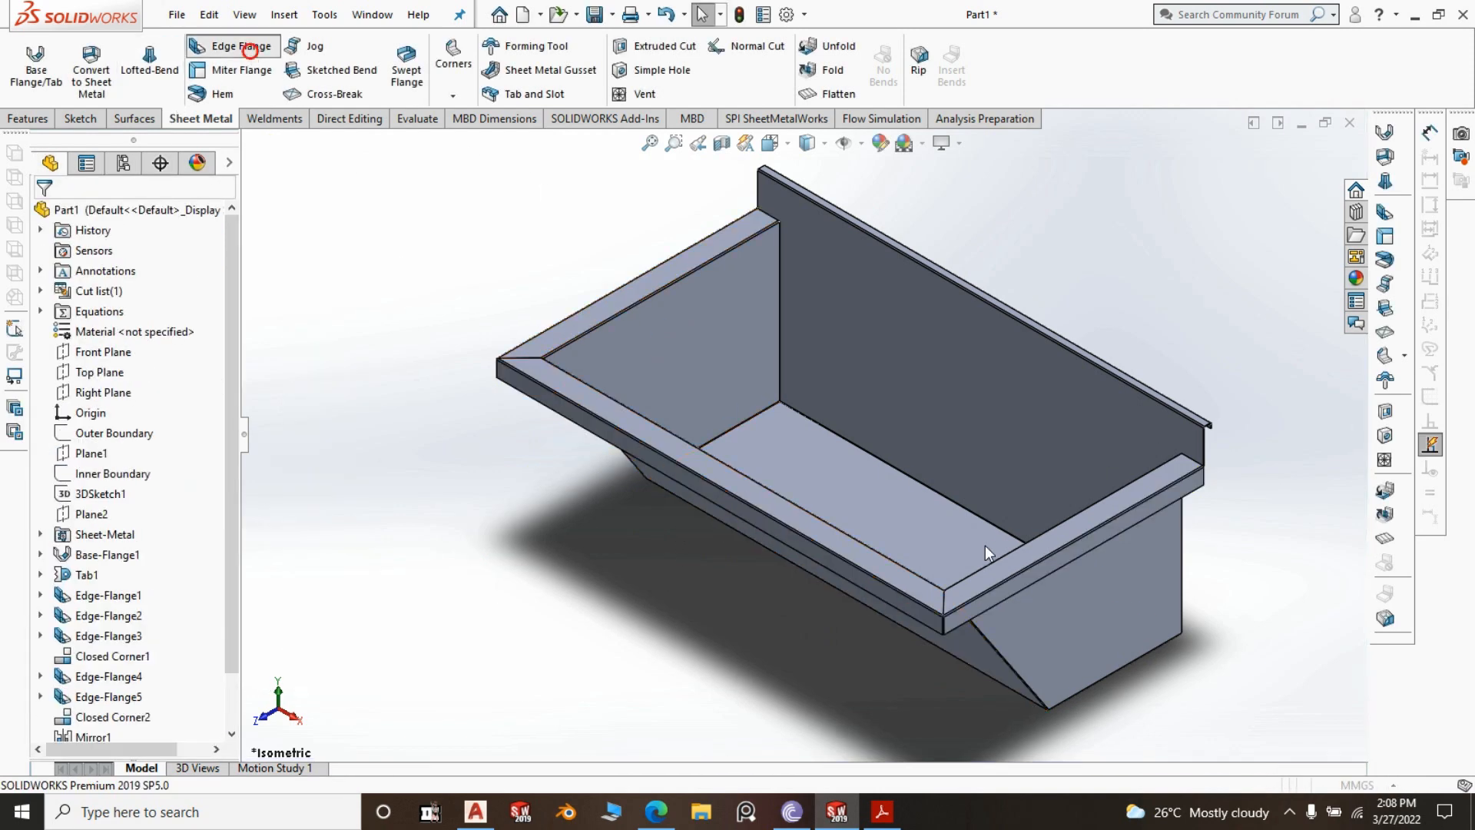
scroll(1040, 621, down, 6)
middle_drag(1034, 539, 708, 322)
click(705, 321)
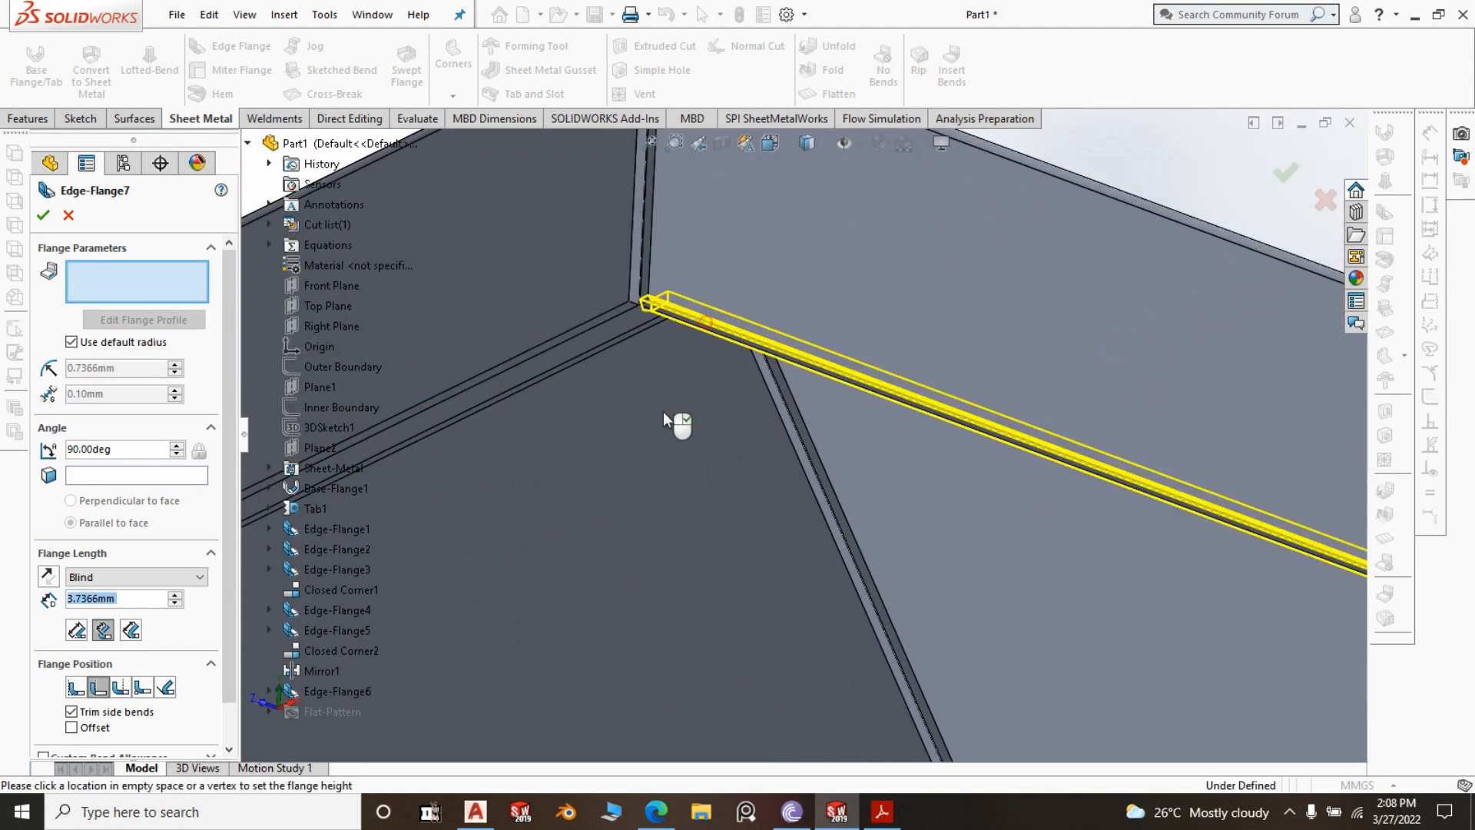
scroll(827, 283, up, 4)
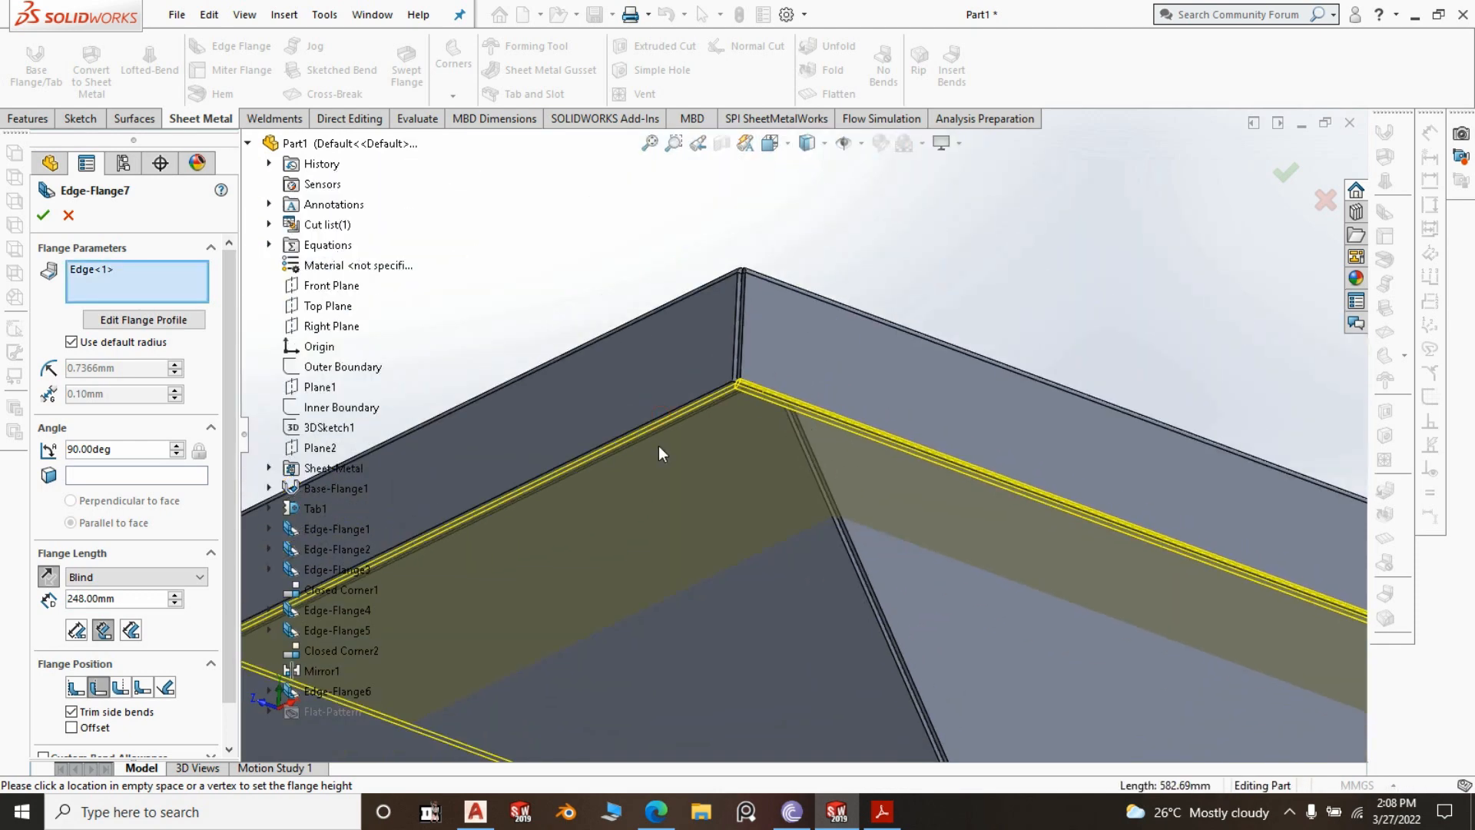
scroll(872, 368, up, 9)
scroll(526, 544, down, 5)
scroll(526, 491, down, 3)
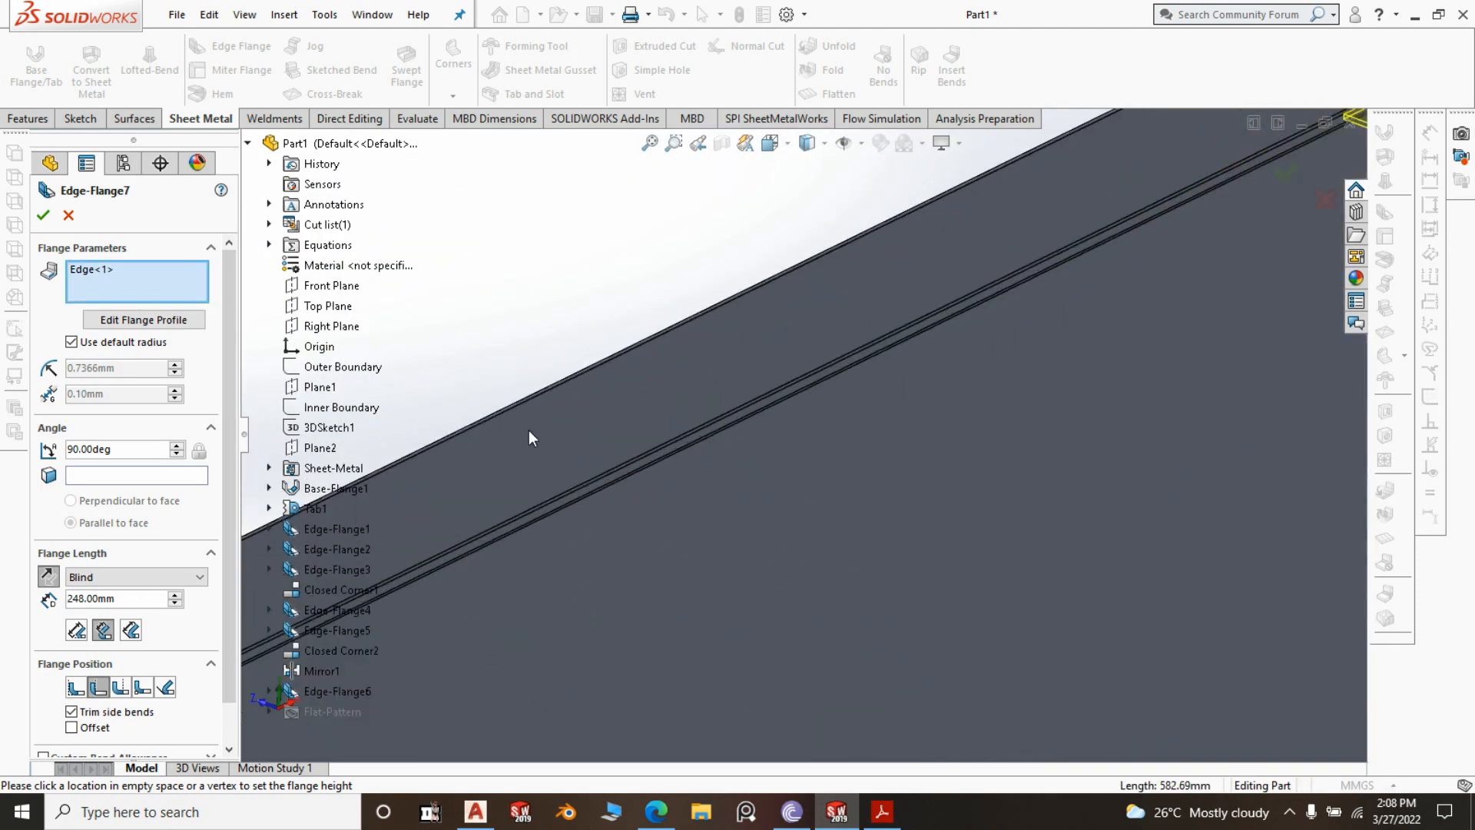
click(556, 497)
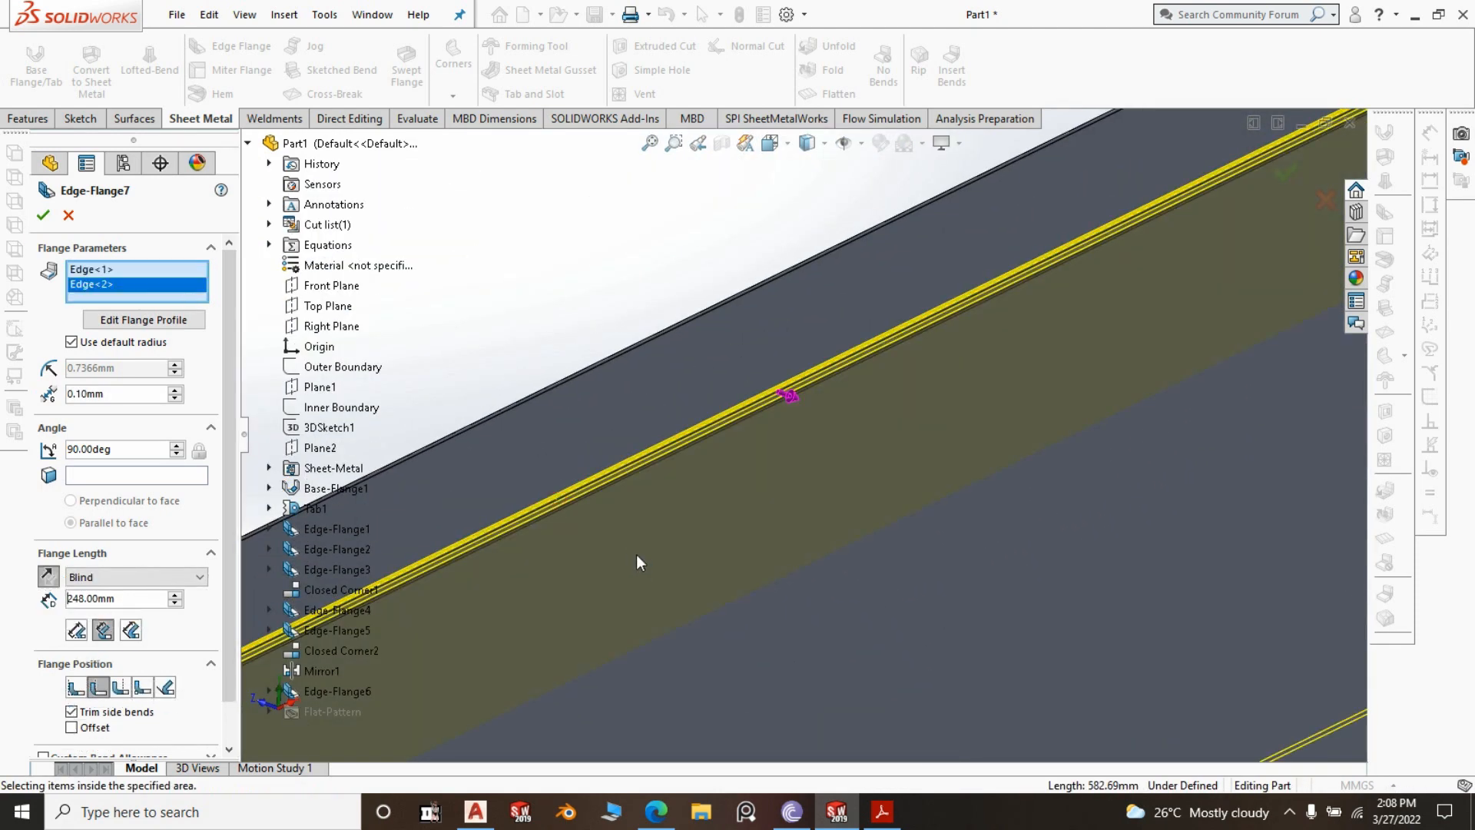
click(636, 554)
Add the bottom edge of the opposite end lip to the edge flange selection
scroll(978, 405, up, 4)
scroll(639, 570, down, 8)
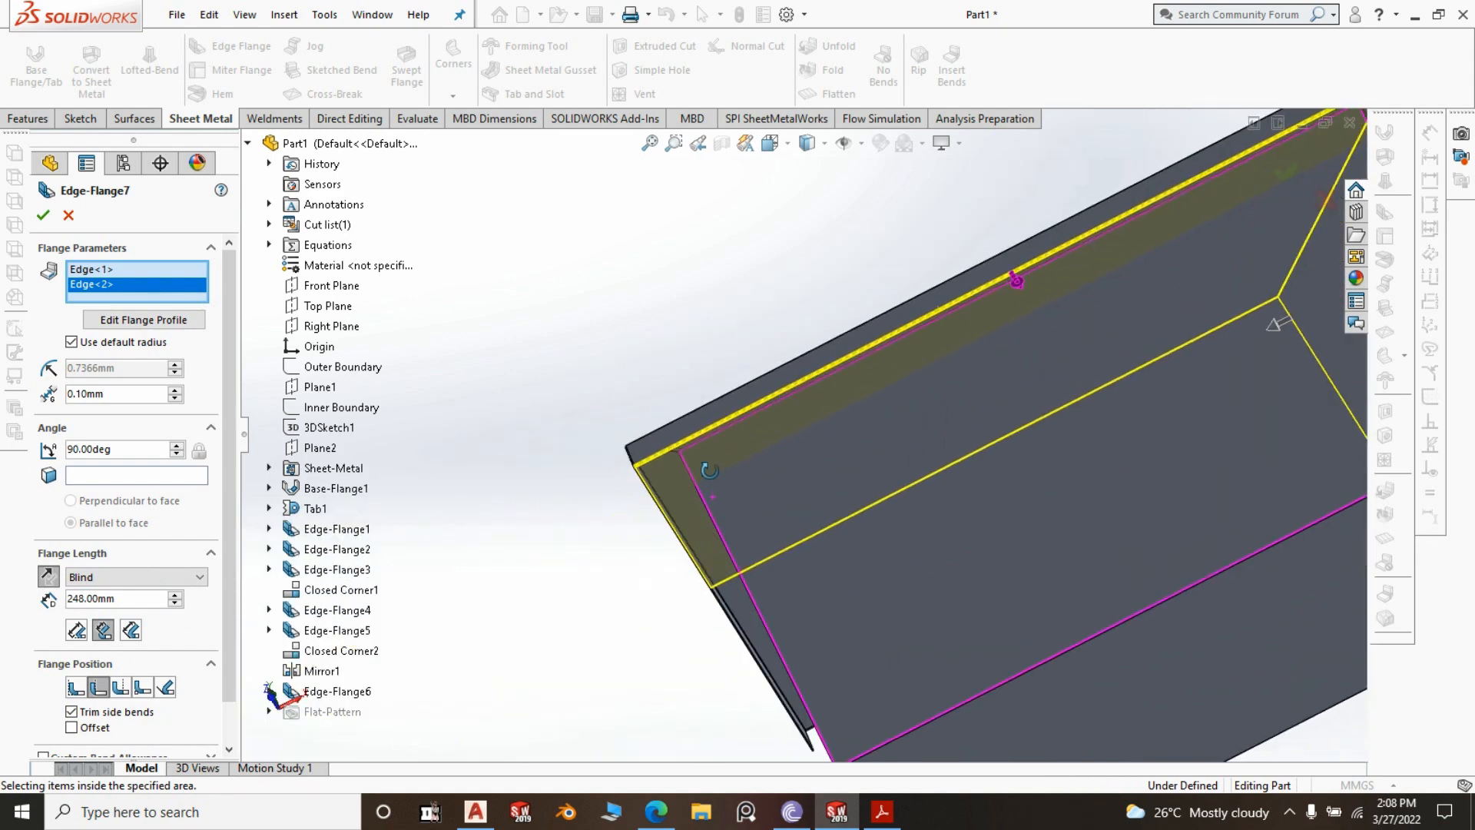
scroll(683, 602, down, 5)
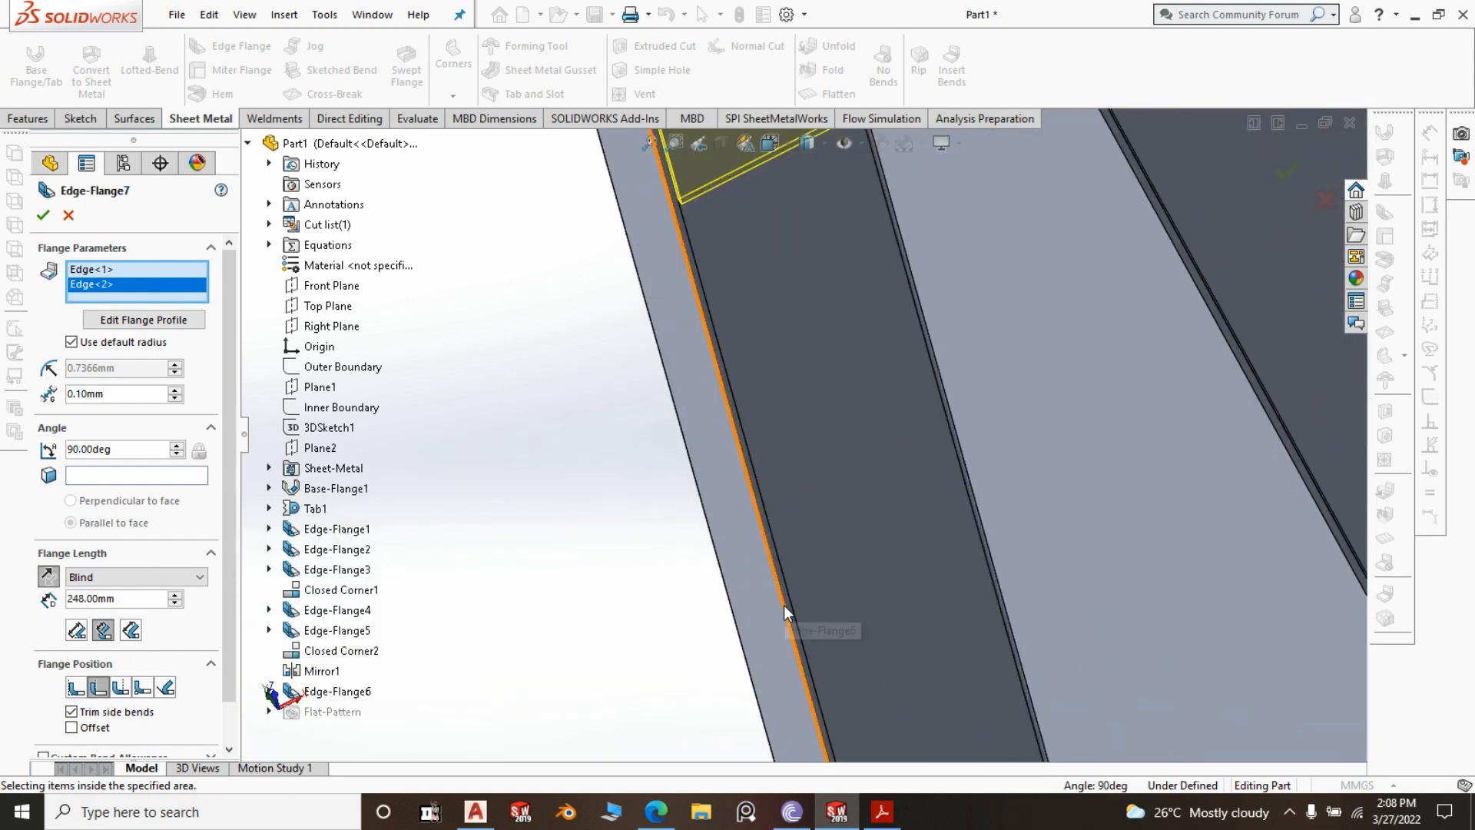
click(784, 606)
click(852, 557)
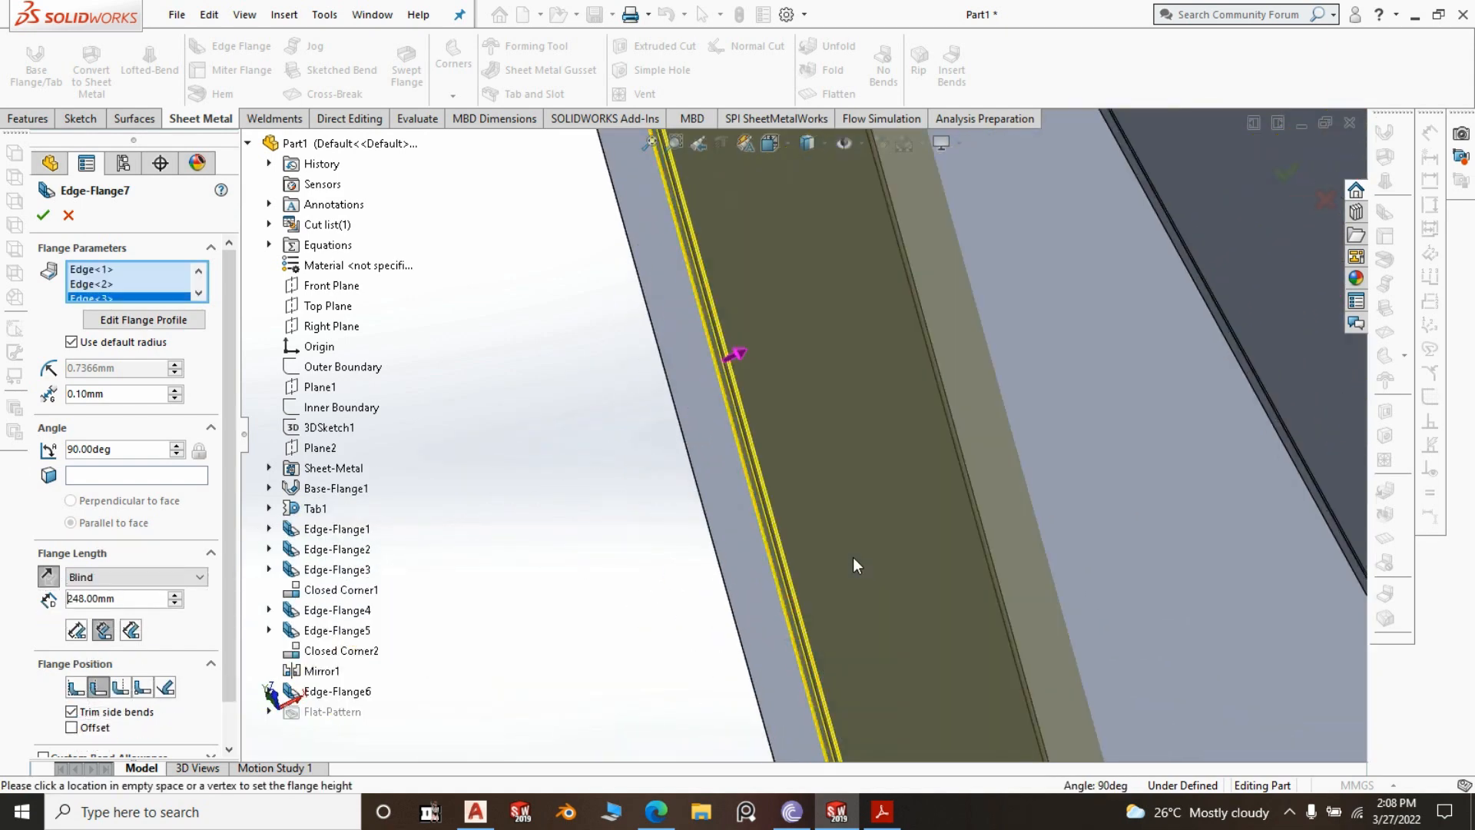
Set the inward flange length to 15 mm and create the flange on all three lips
double_click(120, 604)
text(15)
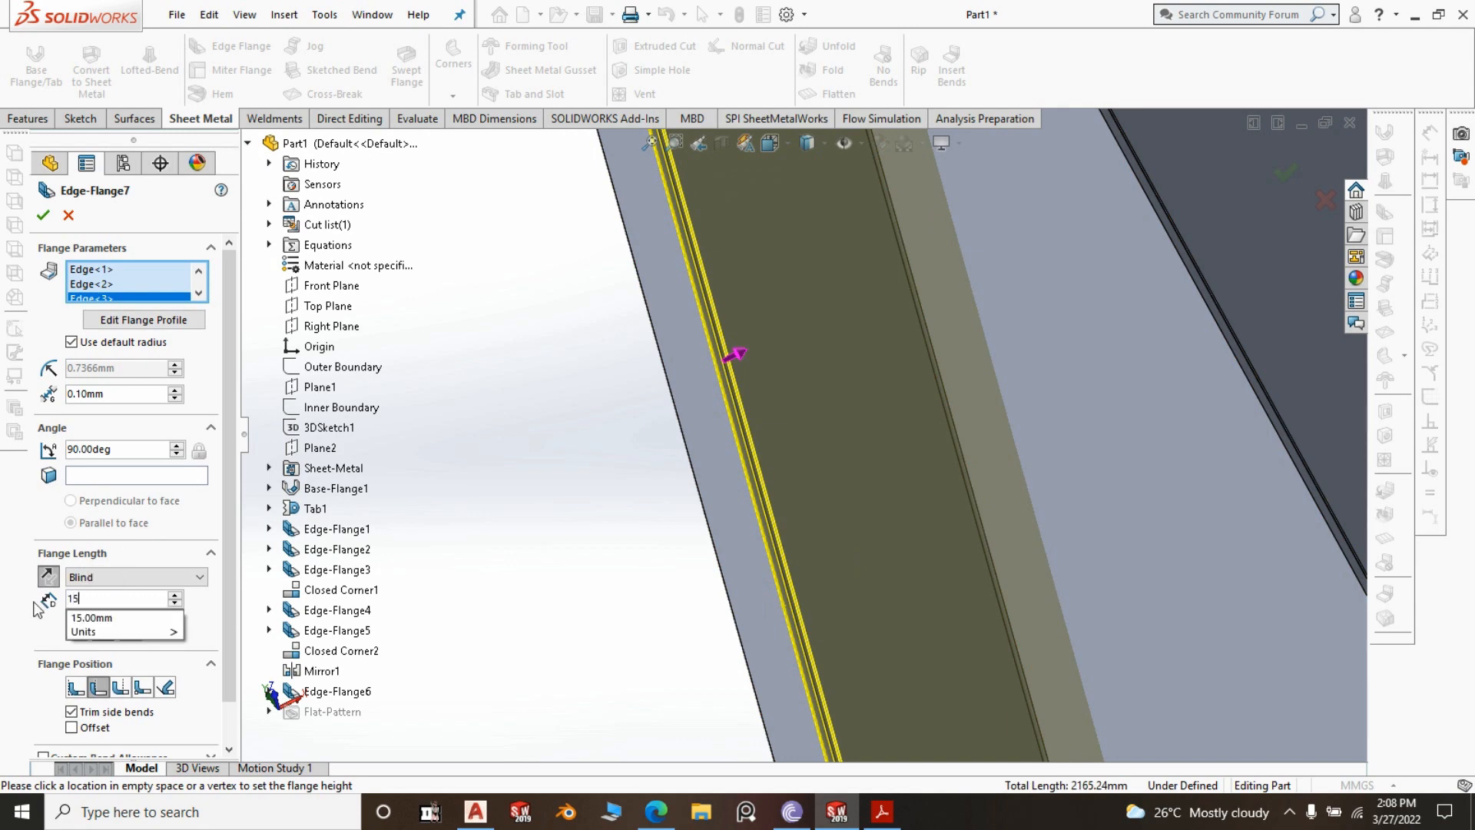
key(Return)
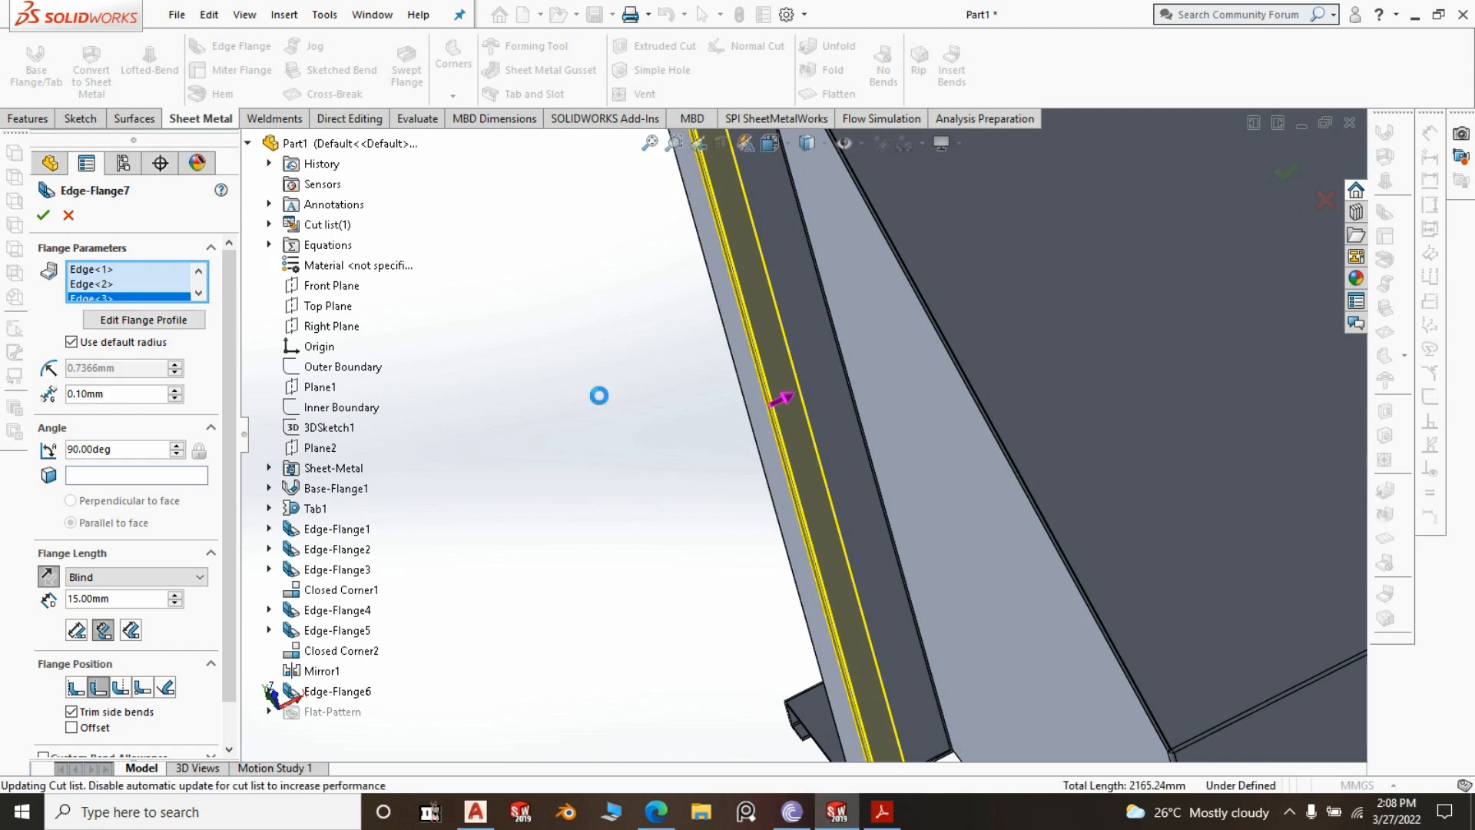
scroll(599, 395, up, 2)
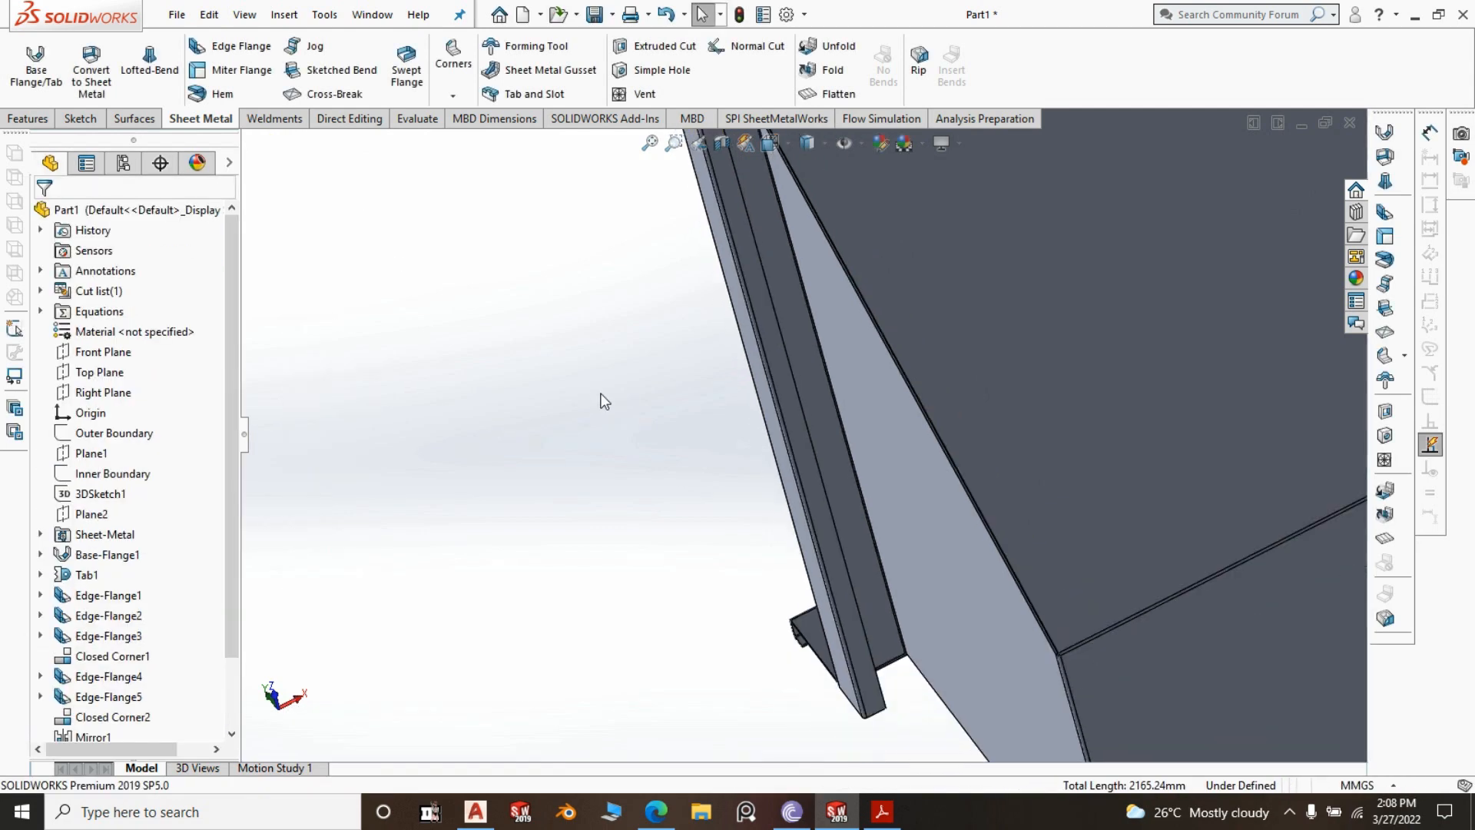
Start saving the part and choose the GR 2 folder inside Solid Works Tutorial as the destination
key(space)
click(759, 469)
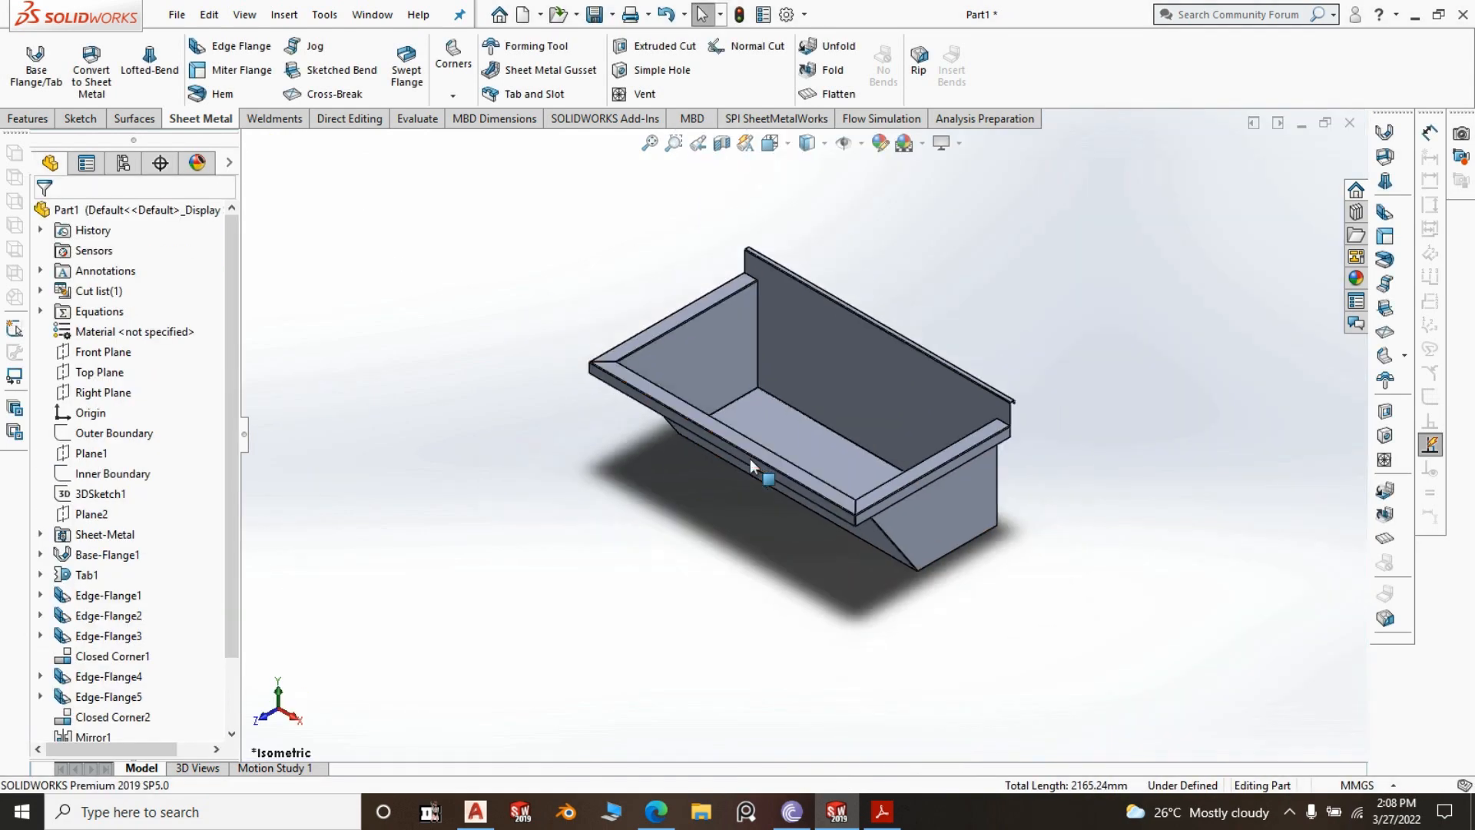
click(1169, 415)
click(595, 13)
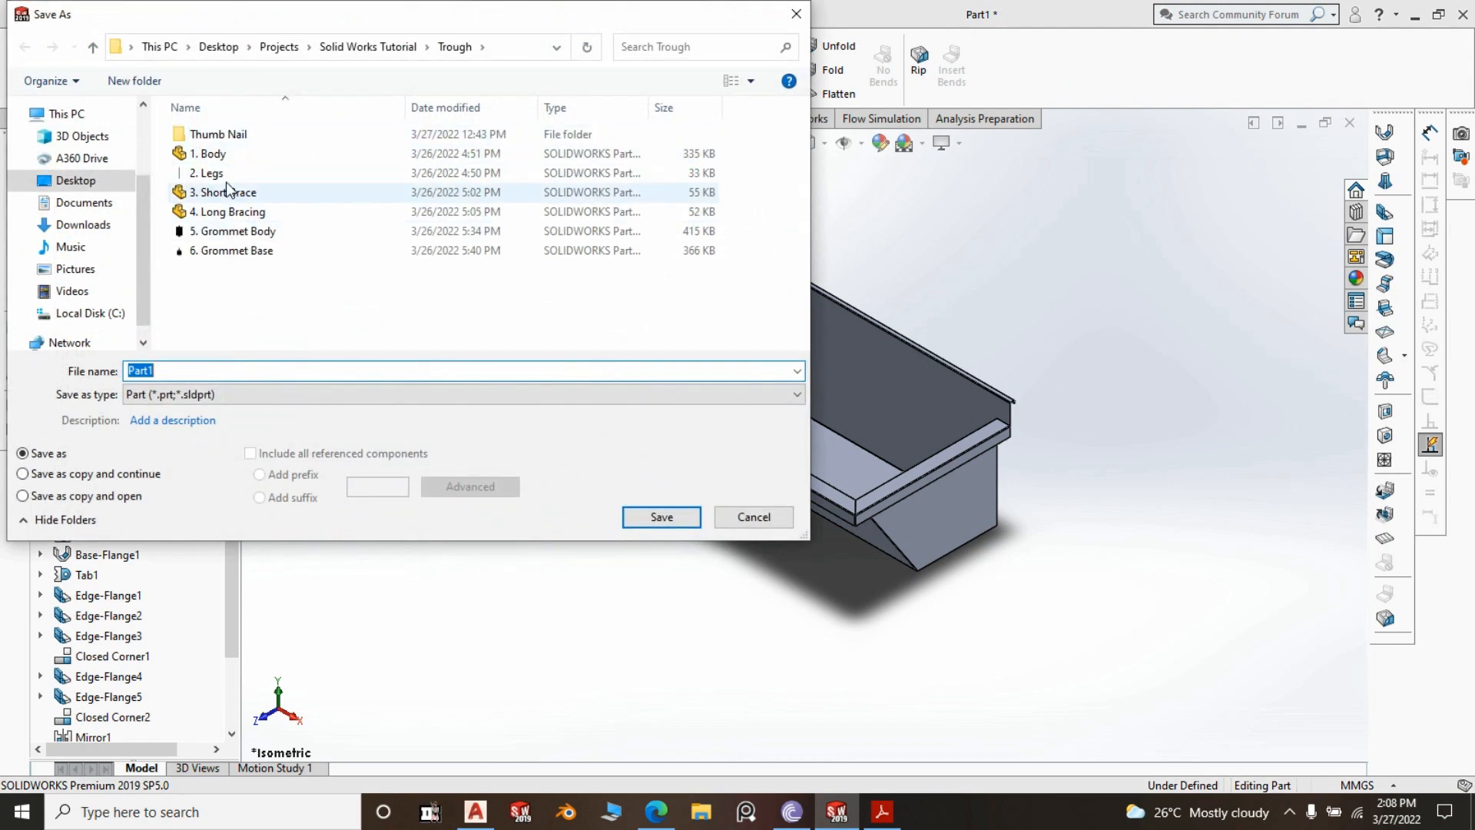
click(354, 46)
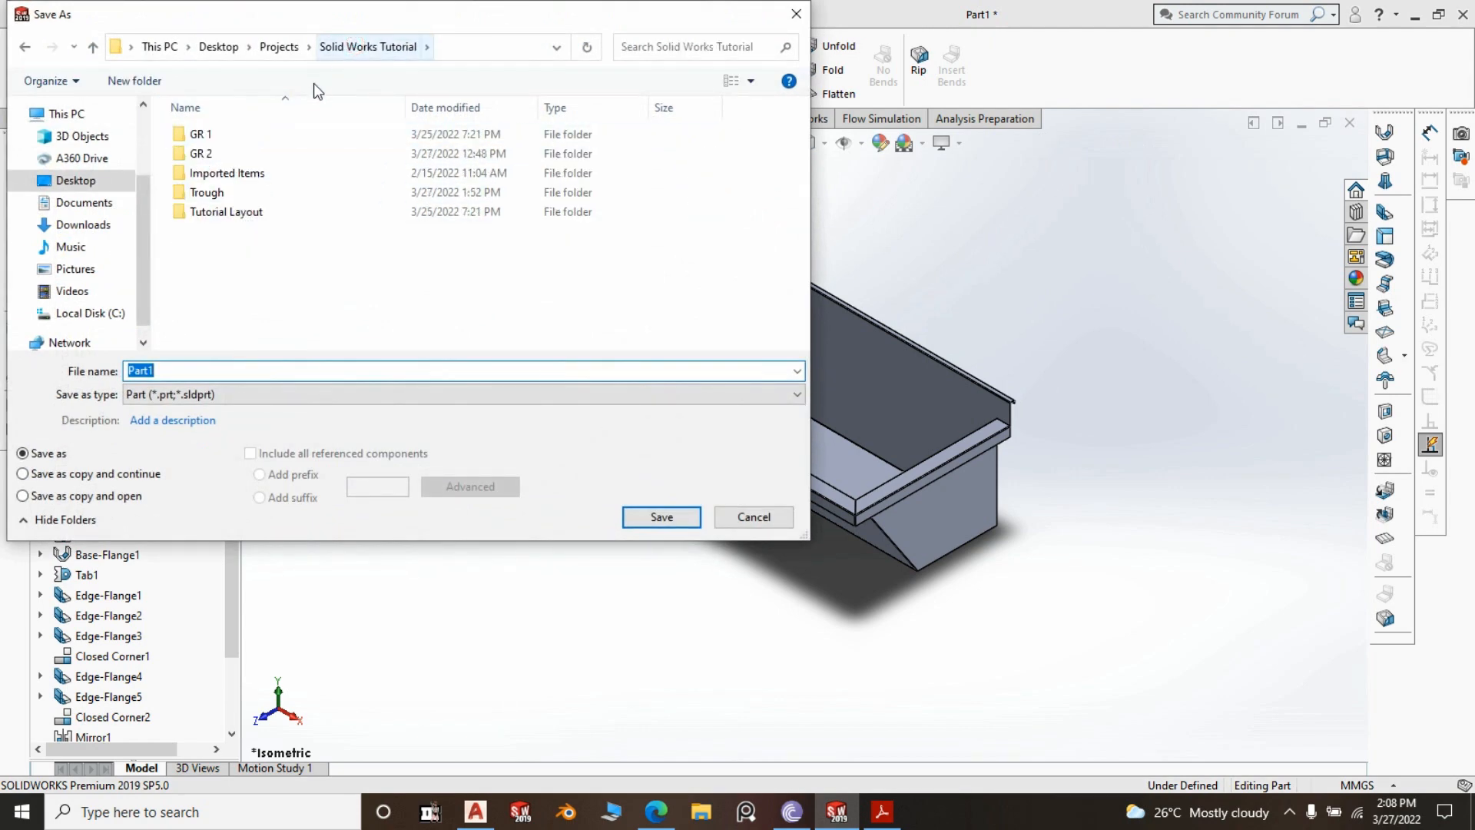
double_click(198, 153)
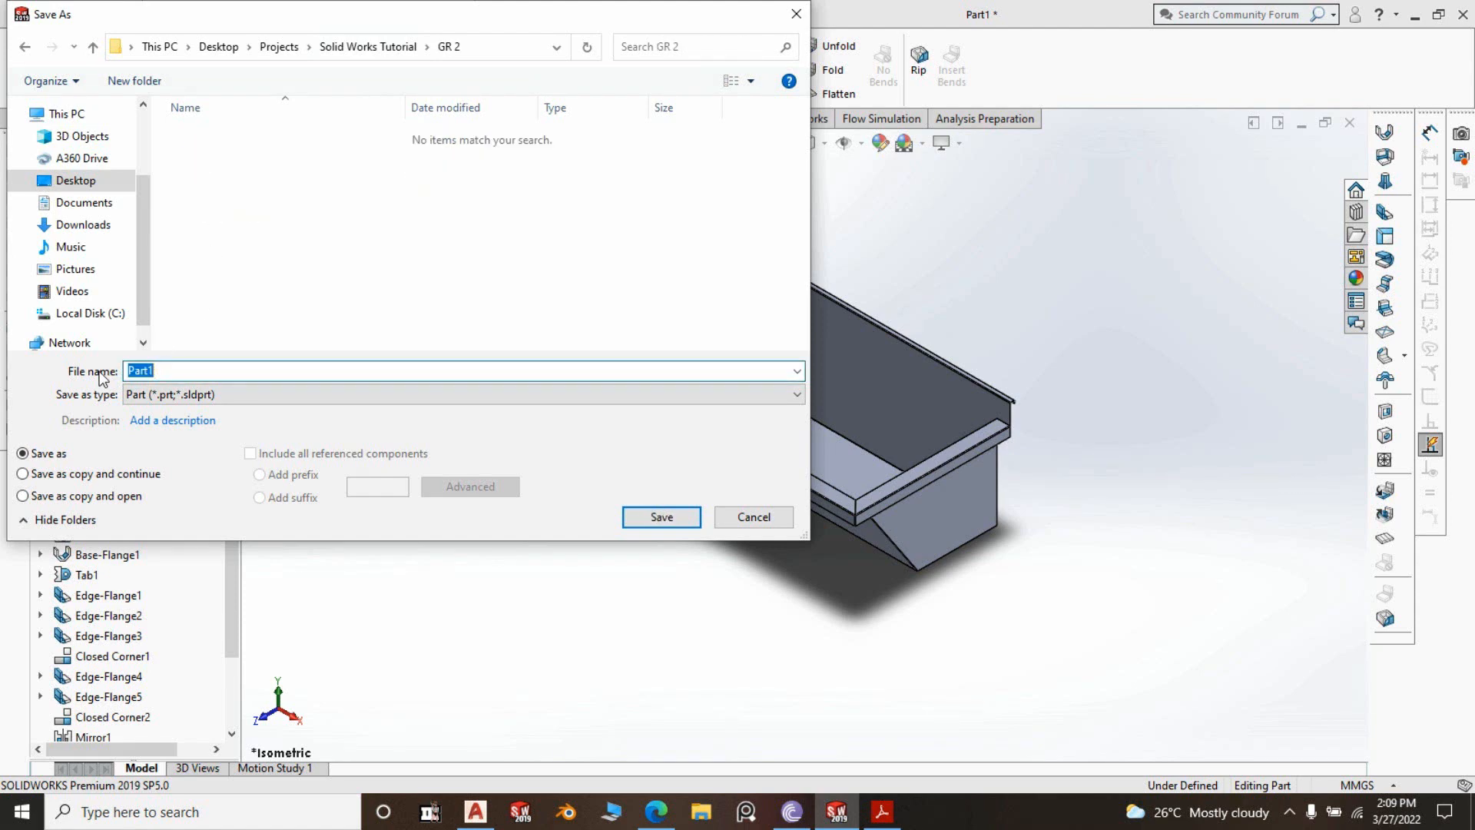
Name the part file "1. GR2 - Trough Body" and save it
text(G)
text(d)
key(BackSpace)
key(BackSpace)
text(Trough Body)
click(129, 370)
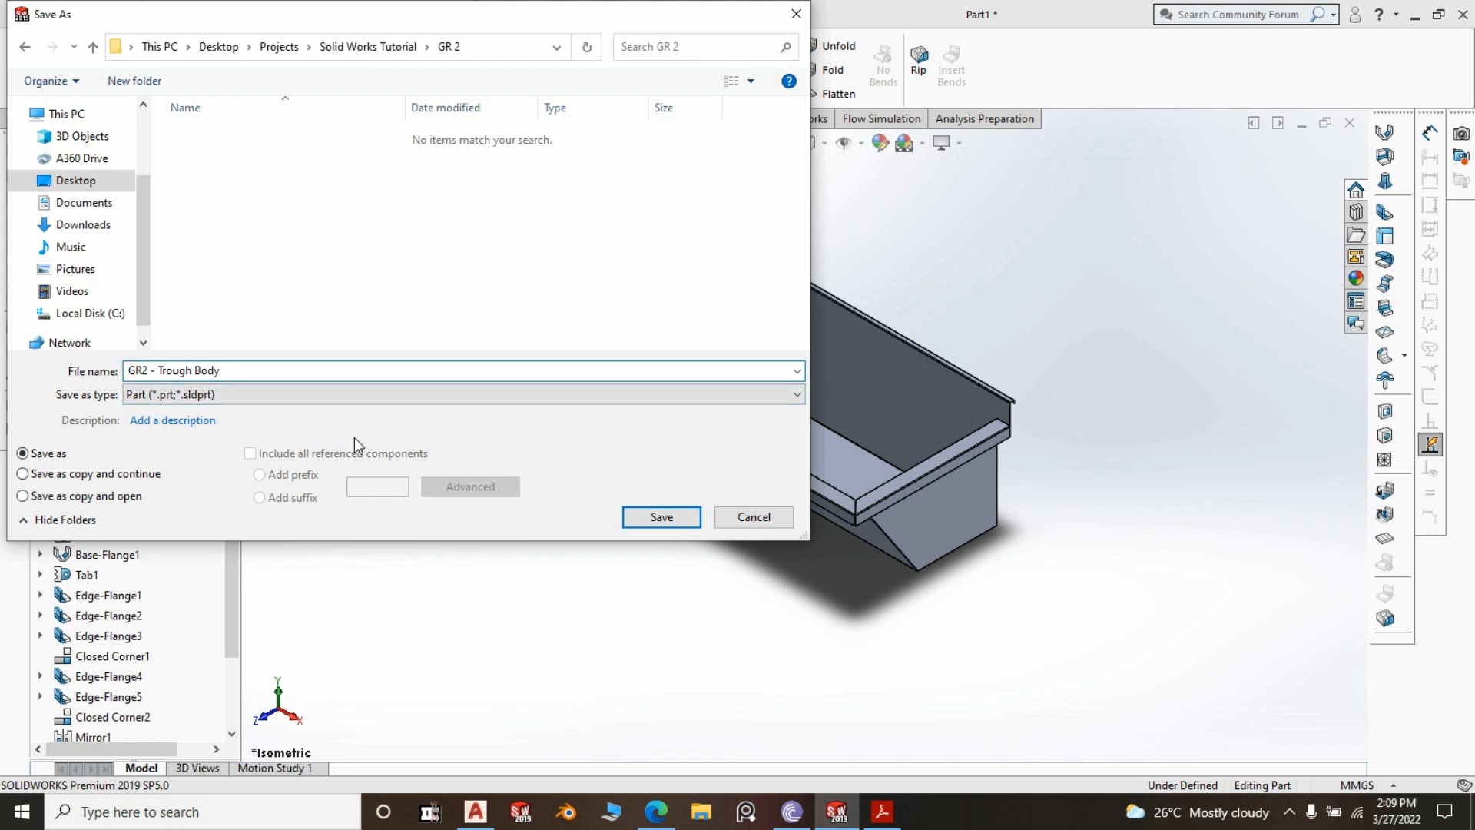
text(1.)
click(660, 517)
Open a new sketch on the trough's inner floor face and view it from the top
scroll(907, 500, down, 2)
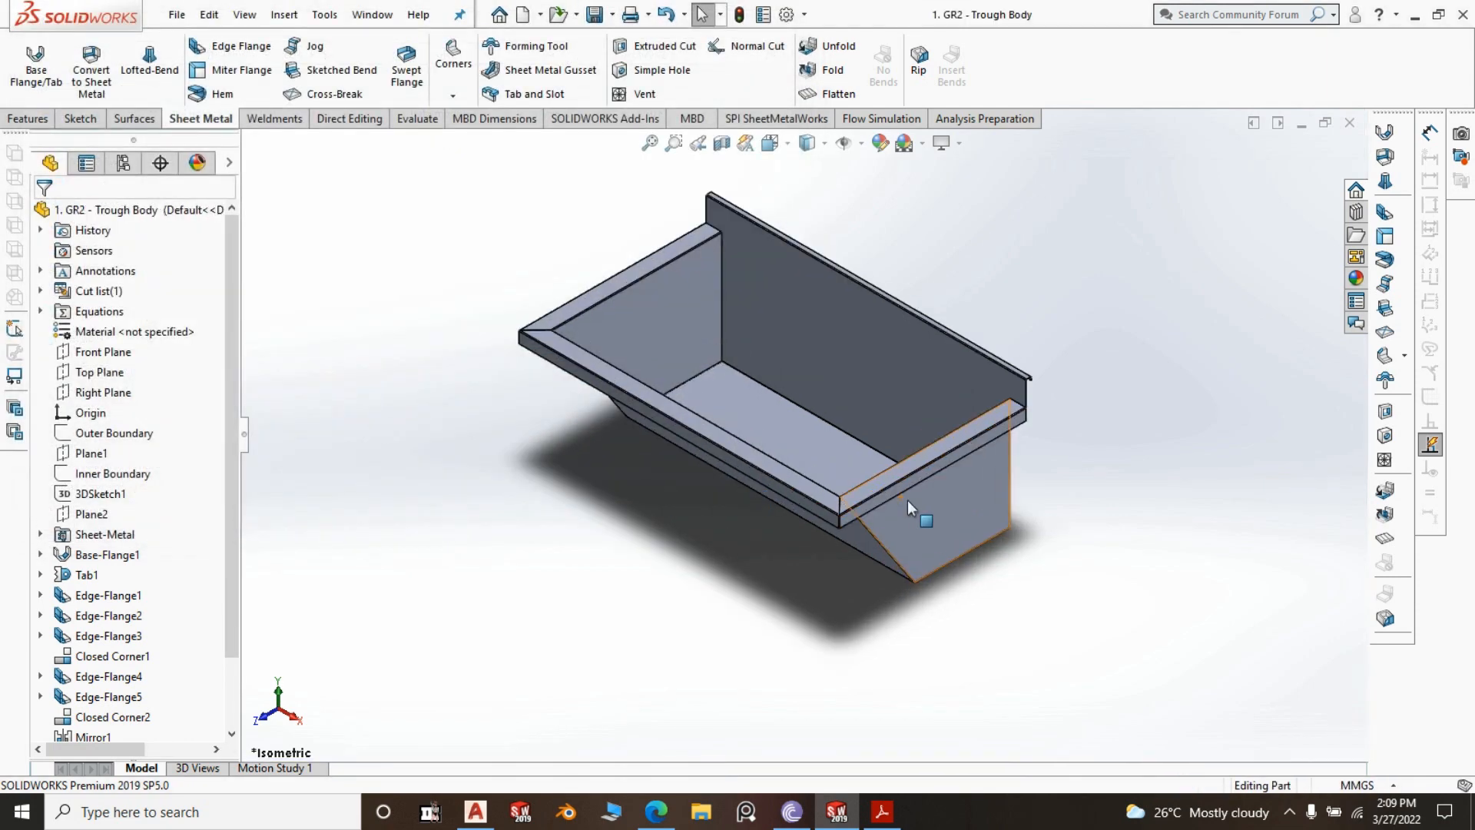
click(813, 434)
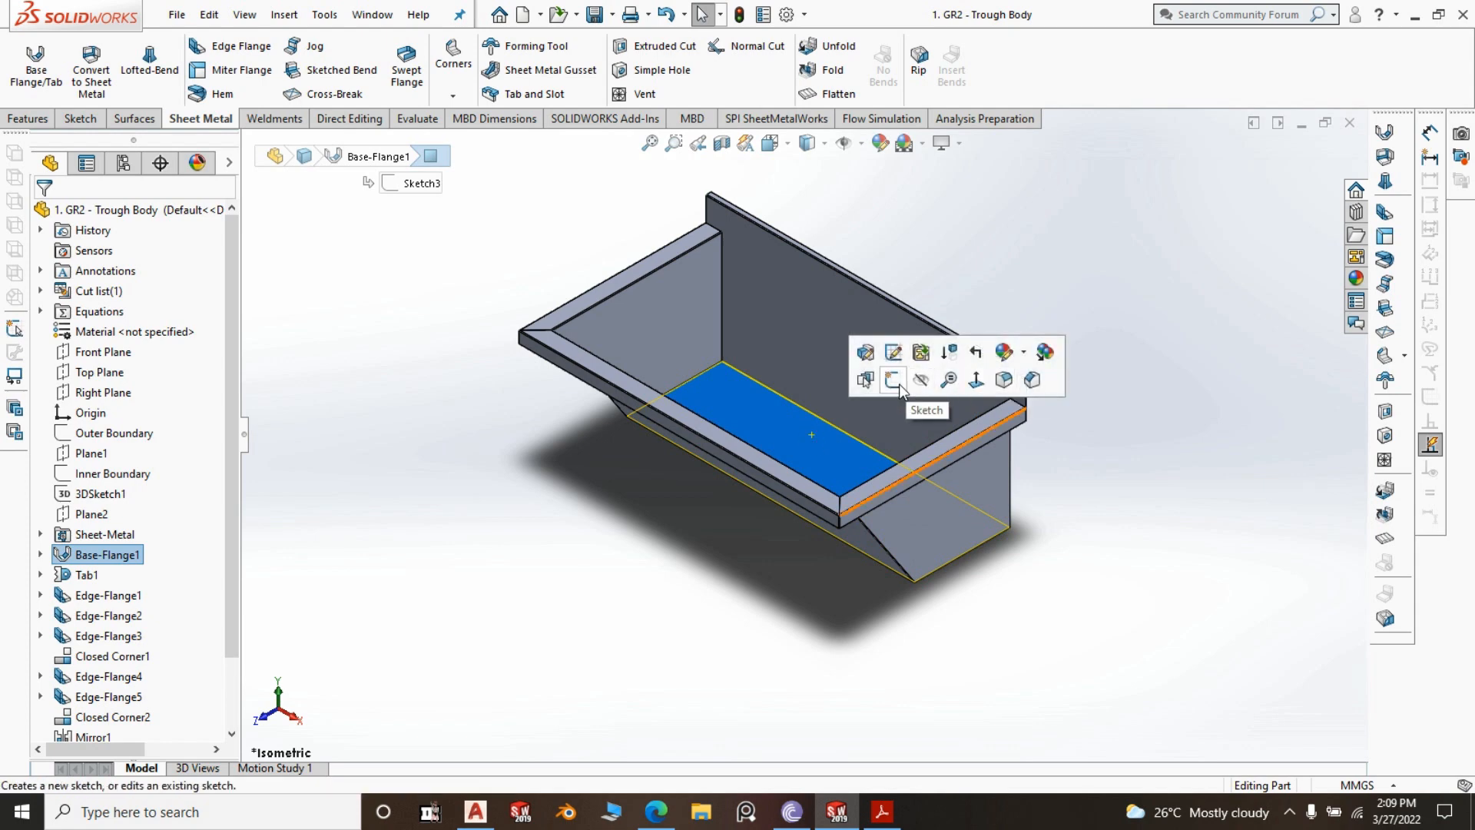
click(1157, 528)
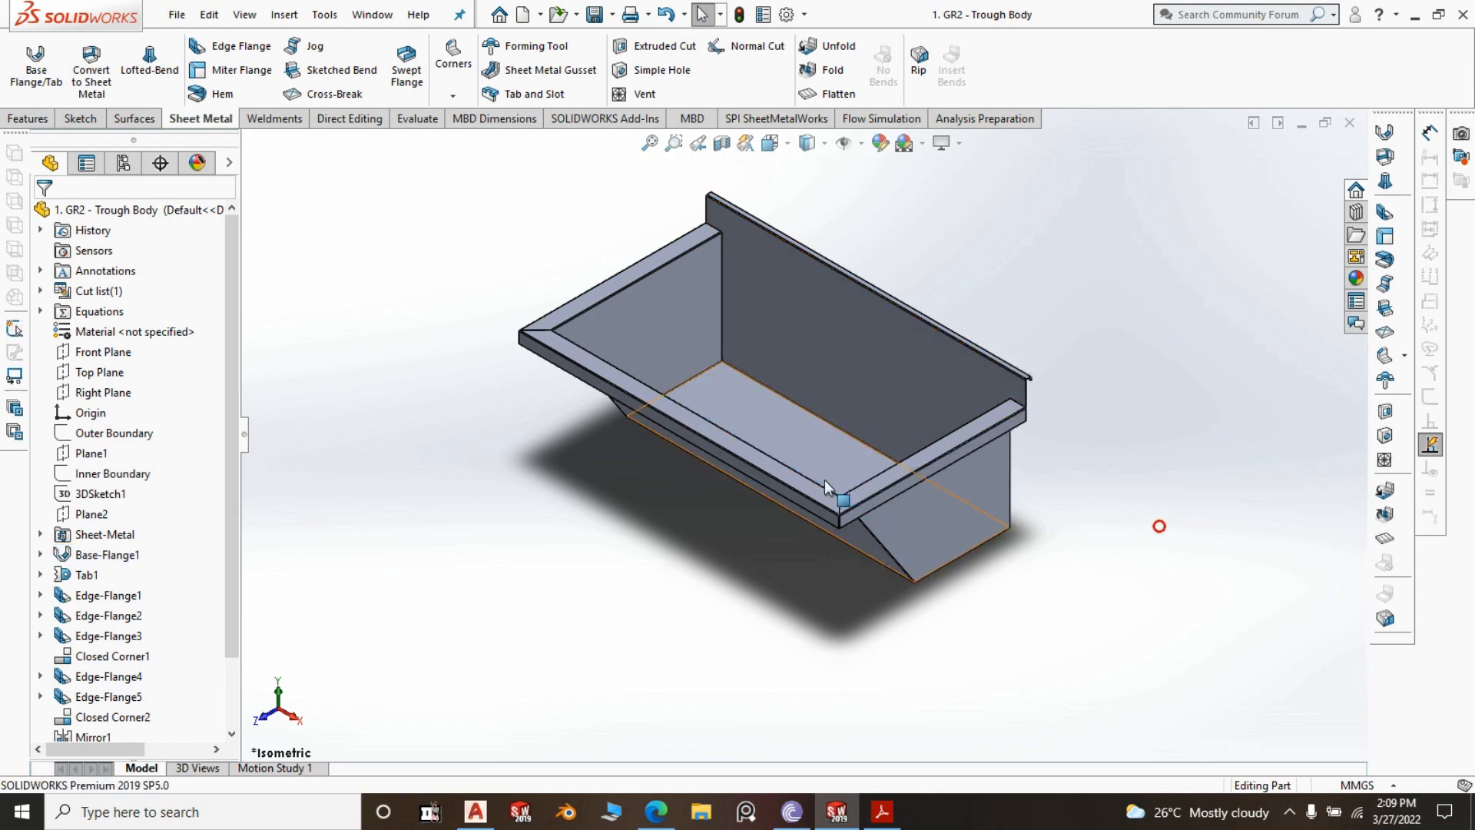
click(805, 451)
click(885, 396)
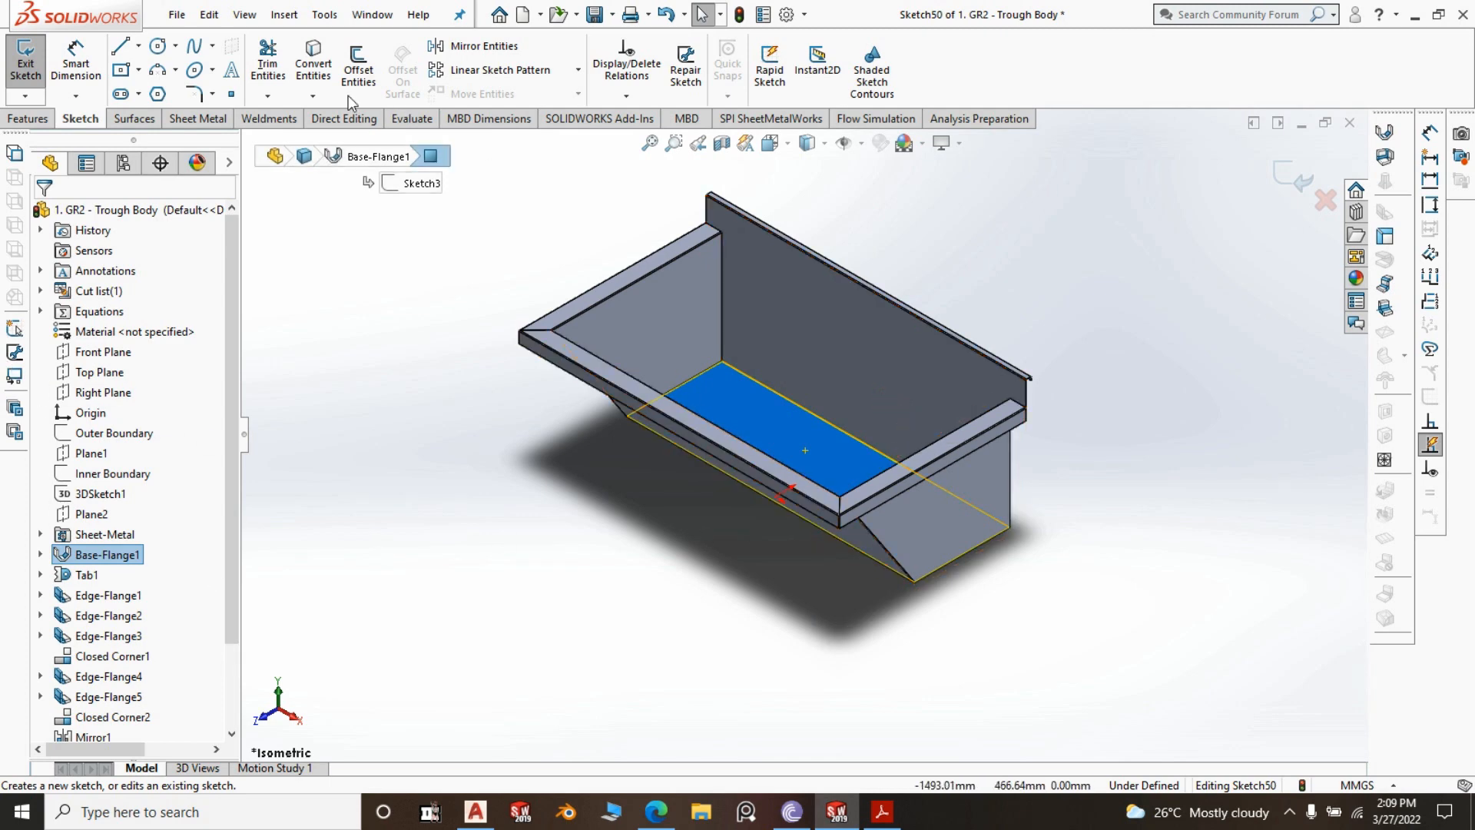
middle_drag(1067, 336, 985, 408)
scroll(941, 394, down, 3)
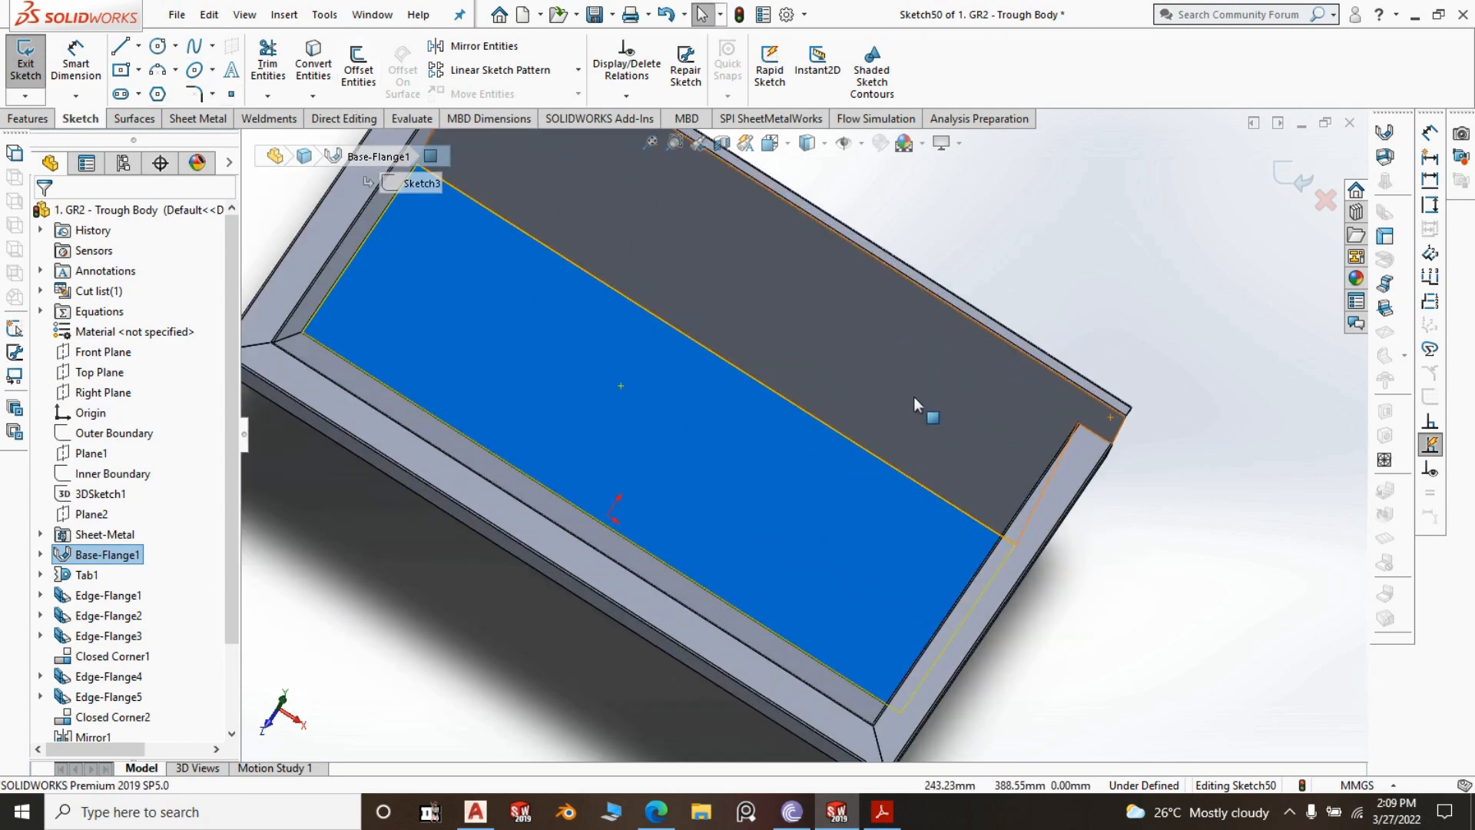
key(space)
click(1081, 508)
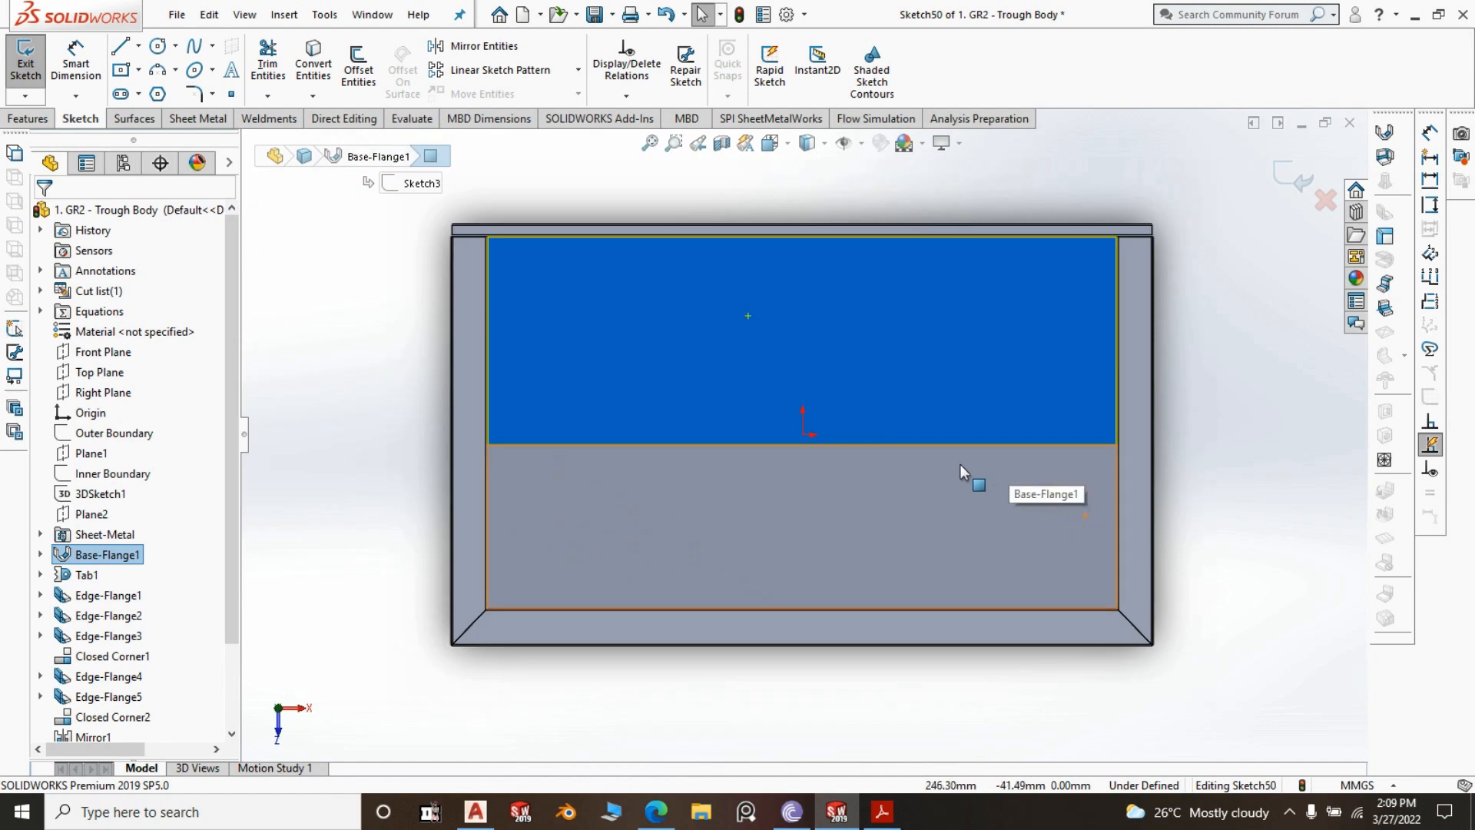
scroll(905, 412, up, 2)
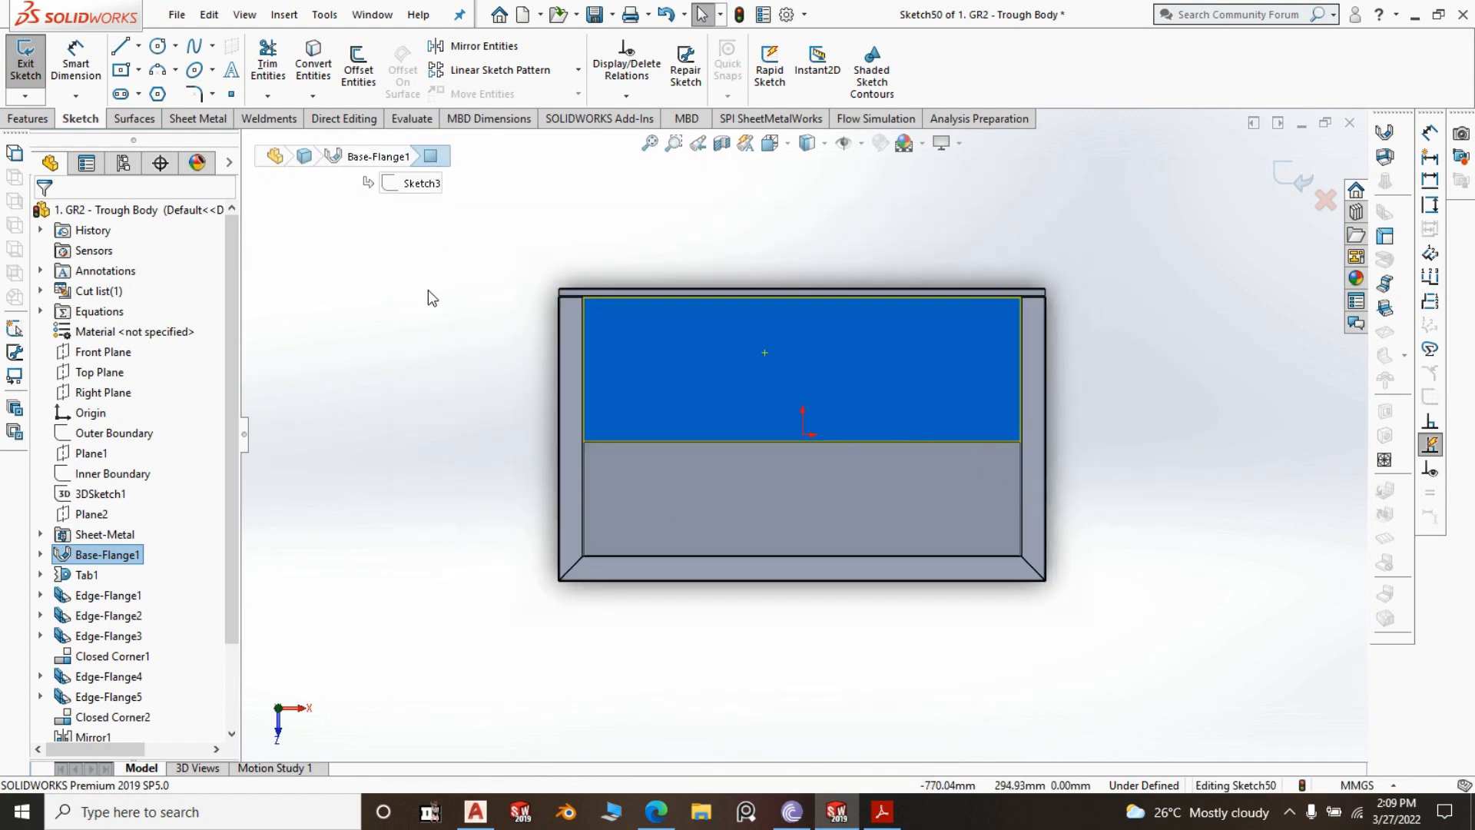
Draw a vertical line from the midpoint of the floor's front edge to its back edge and convert it to construction geometry
click(120, 46)
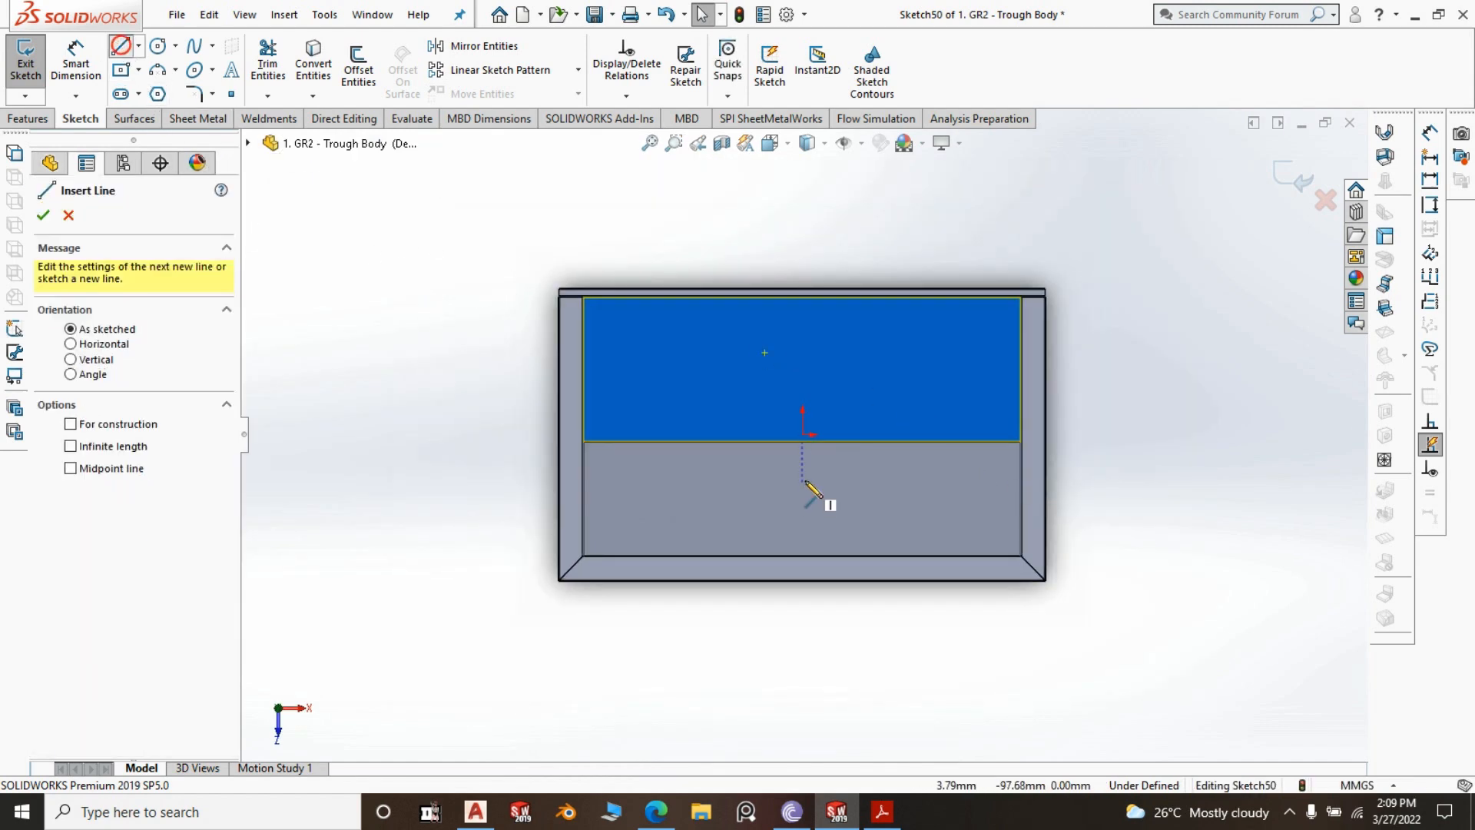
click(803, 441)
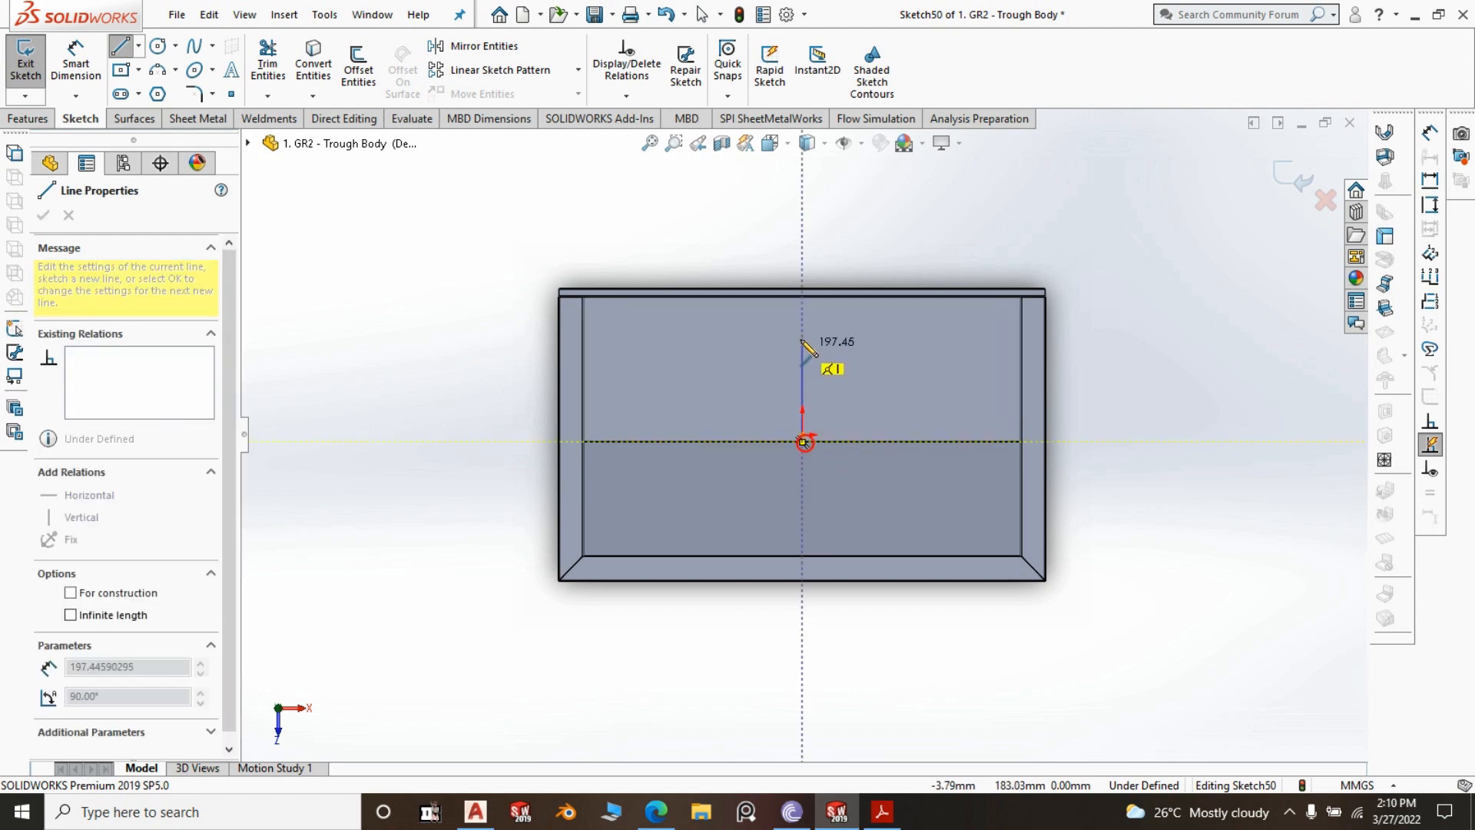
click(802, 297)
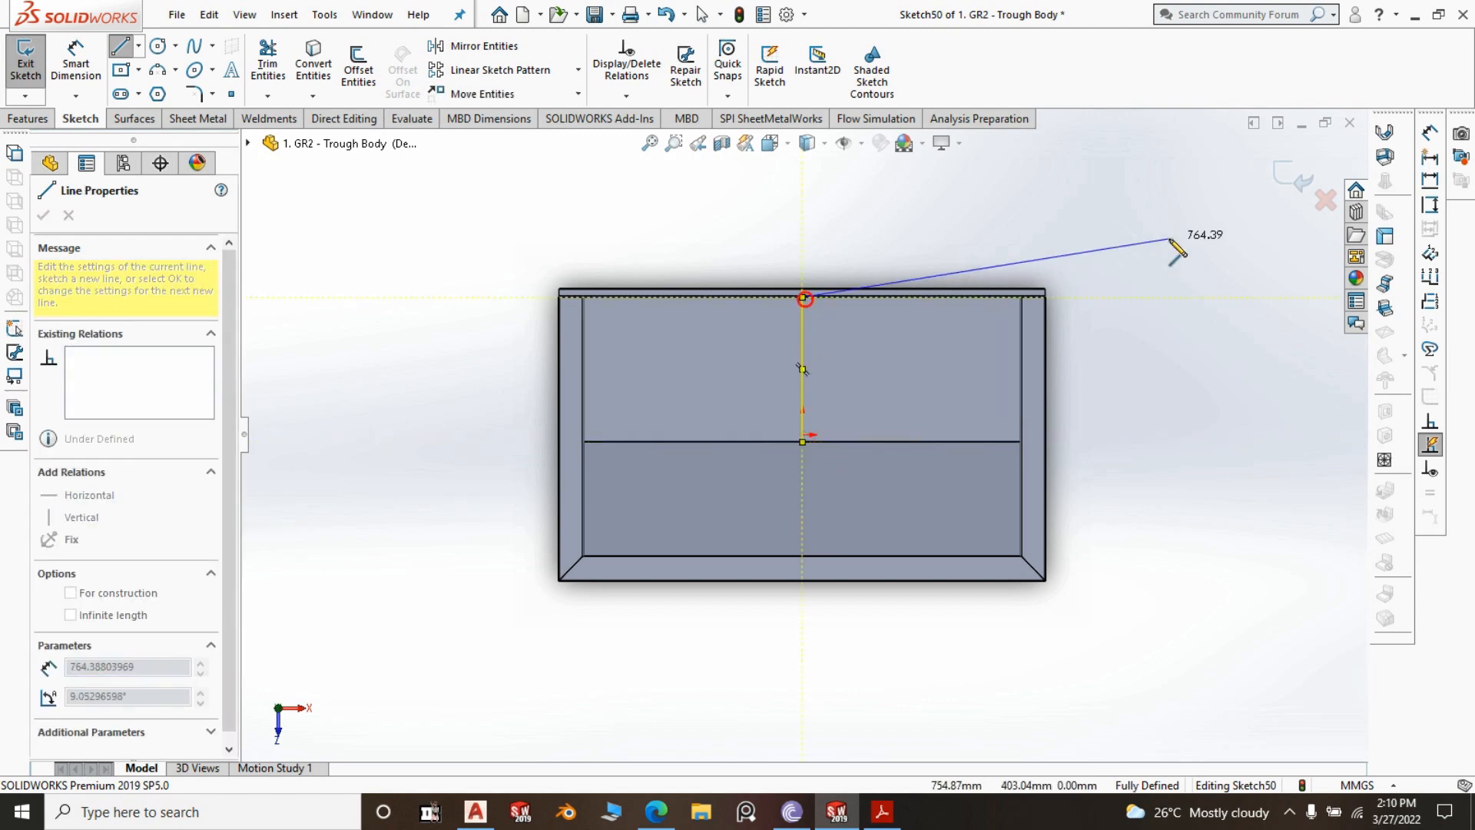
right_click(1182, 245)
click(1224, 255)
scroll(791, 473, down, 14)
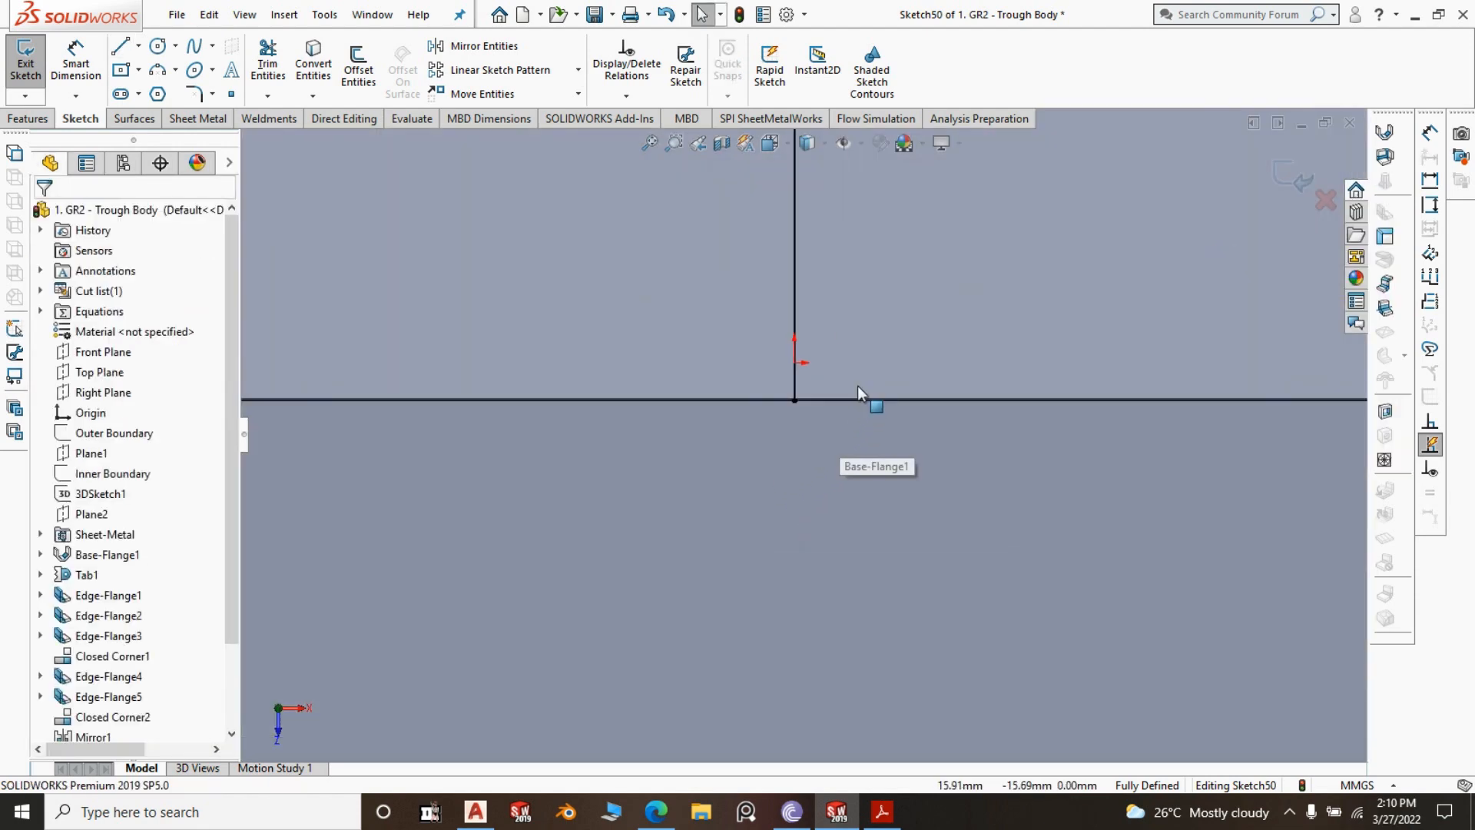
scroll(798, 461, up, 5)
key(f)
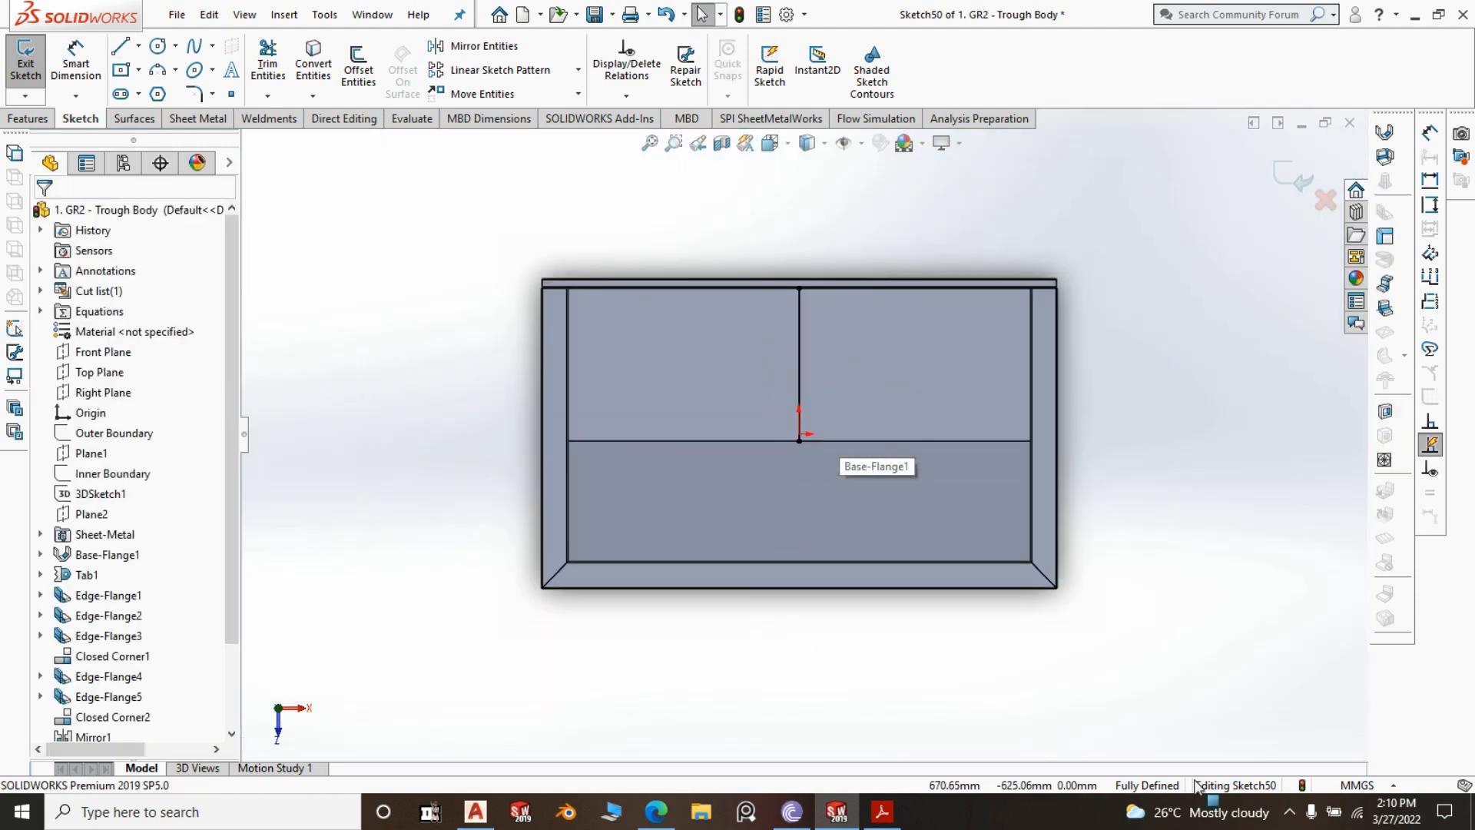
click(799, 350)
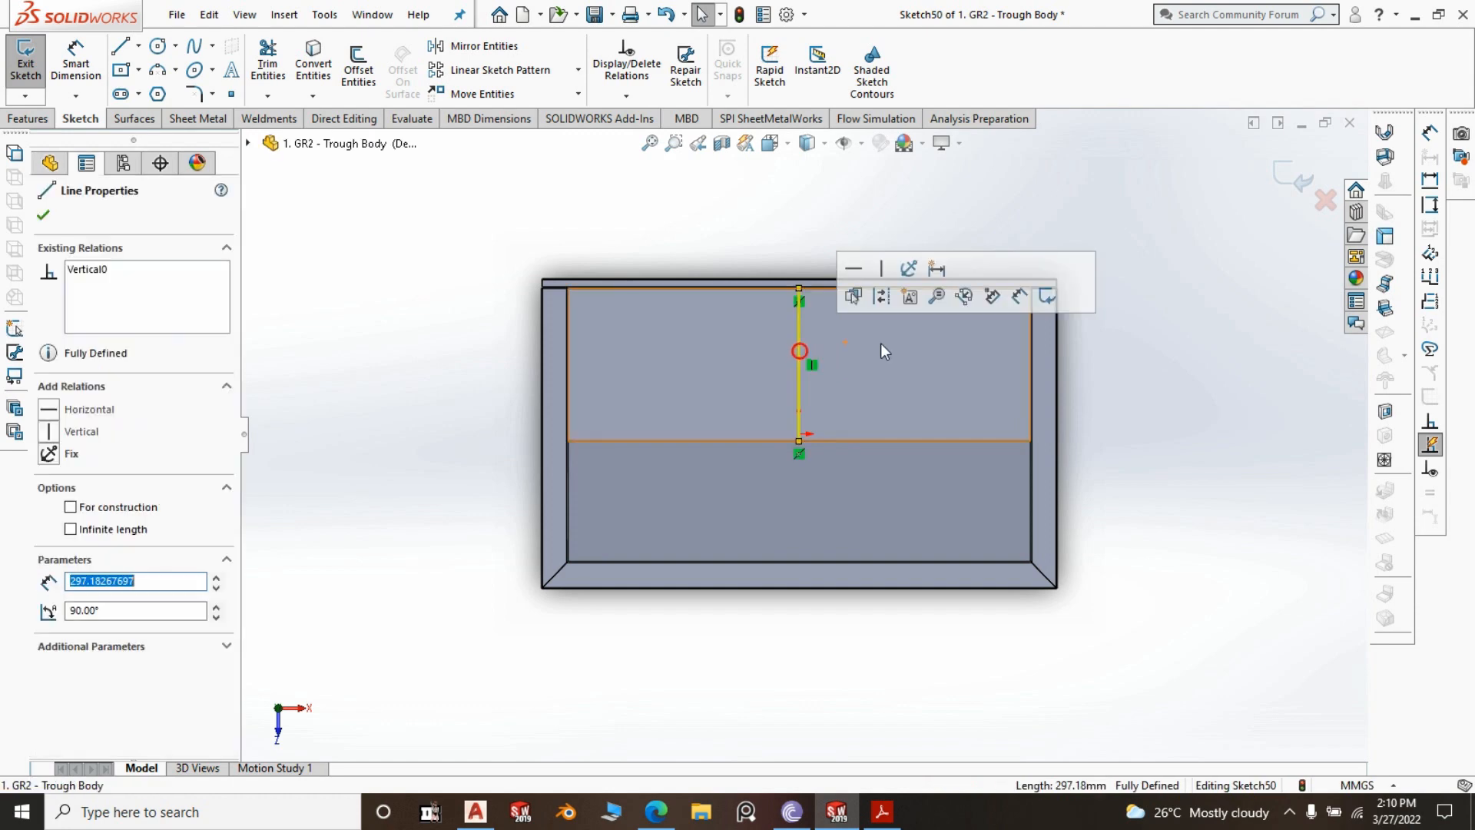
click(881, 300)
click(1200, 390)
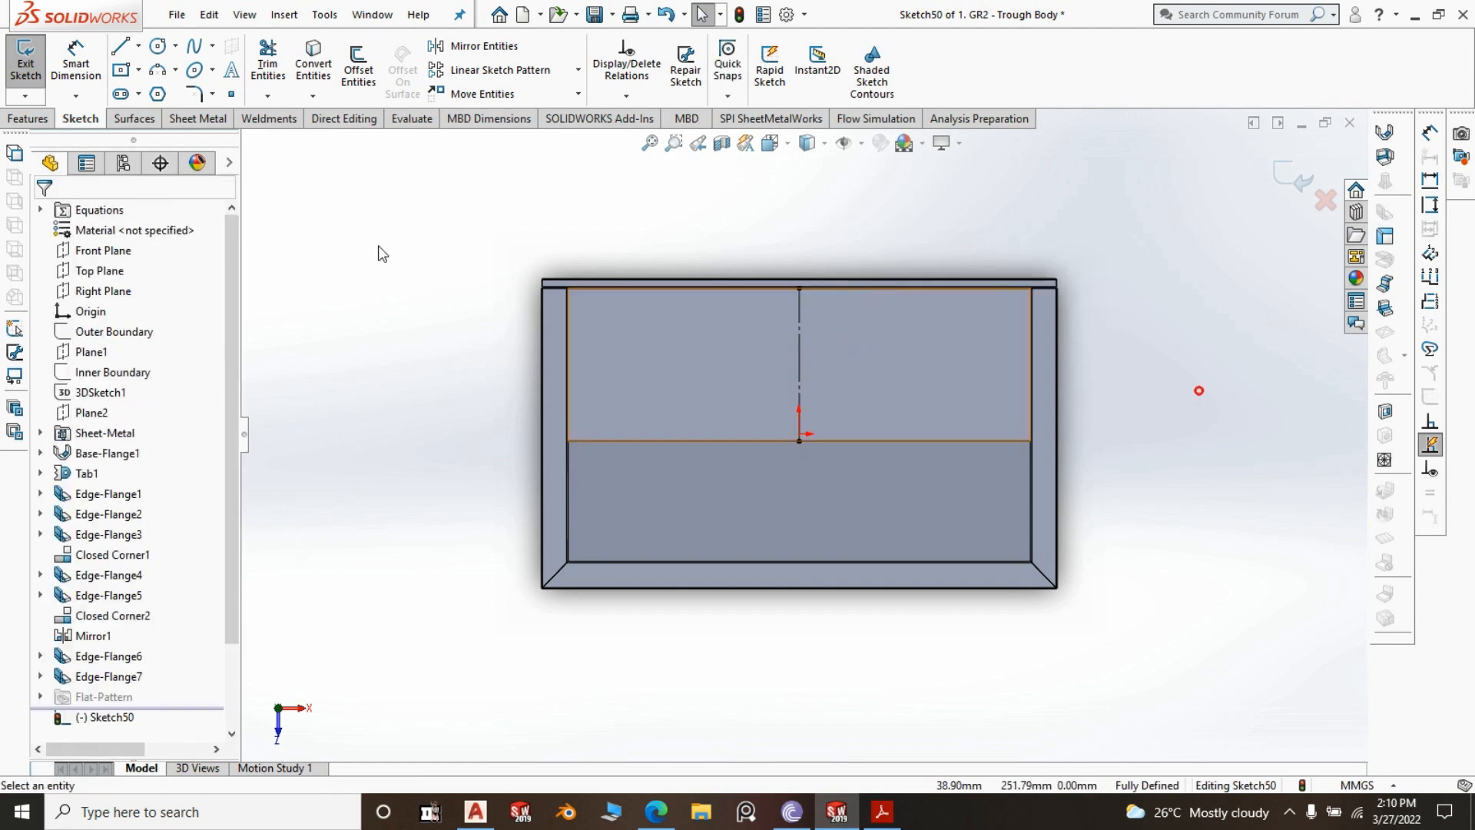
Sketch a circle with a radius of about 34 mm on the floor, just beside the vertical construction line
click(158, 47)
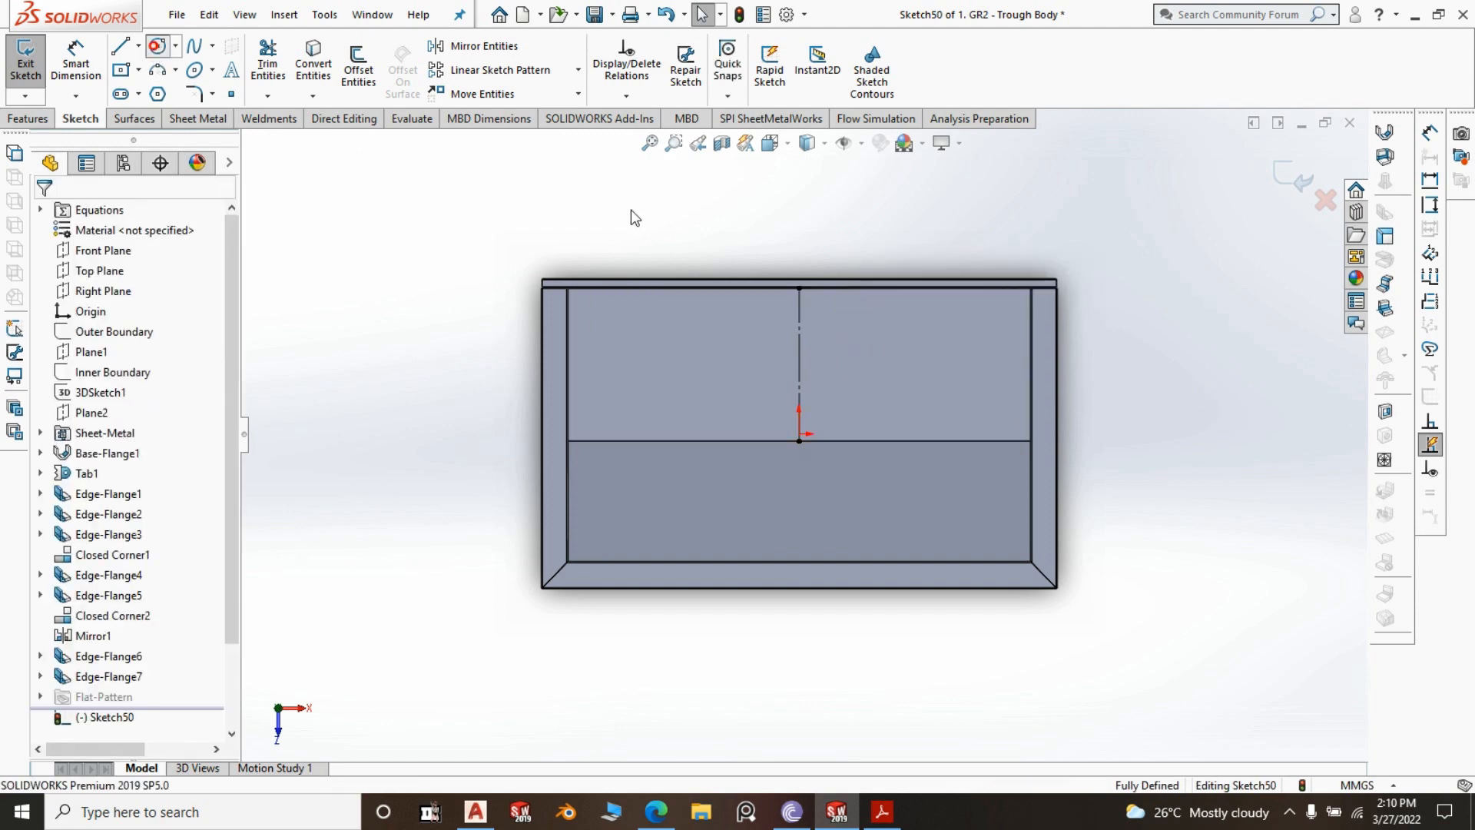
click(774, 354)
click(780, 372)
right_click(1005, 185)
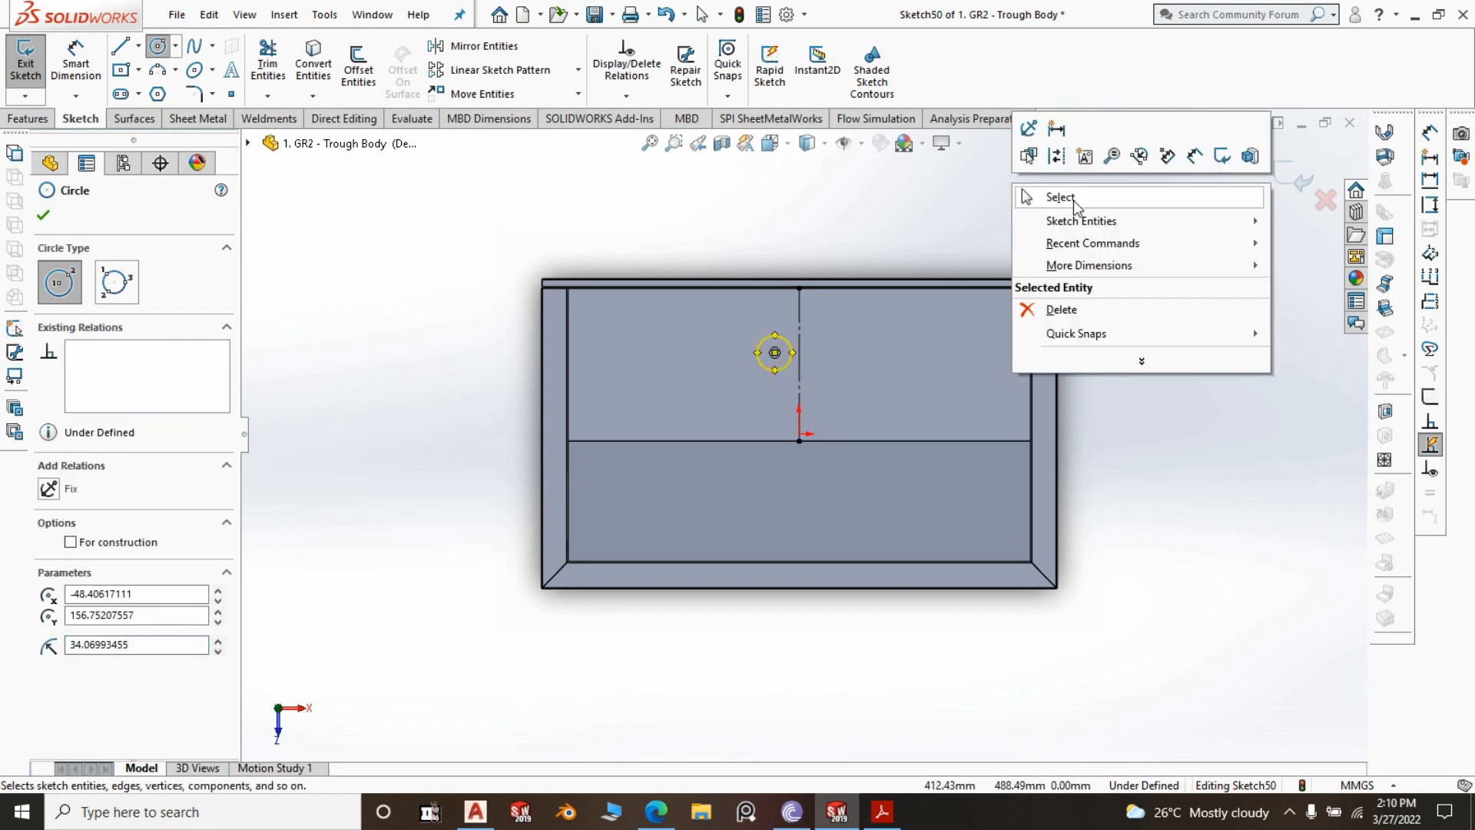
click(1020, 197)
Constrain the circle's centre to the midpoint of the vertical construction line
scroll(819, 350, down, 3)
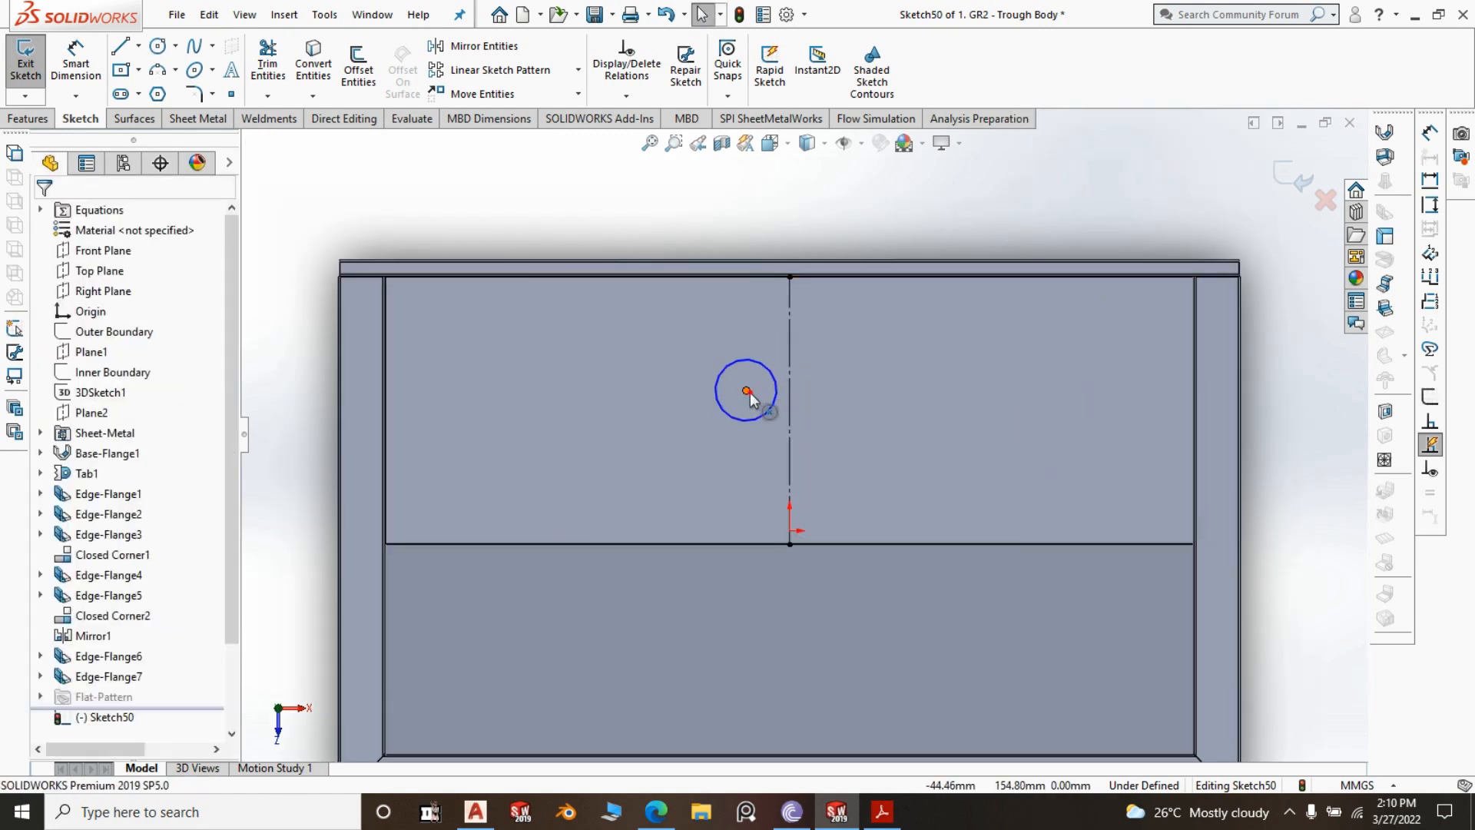
click(747, 391)
ctrl+click(790, 413)
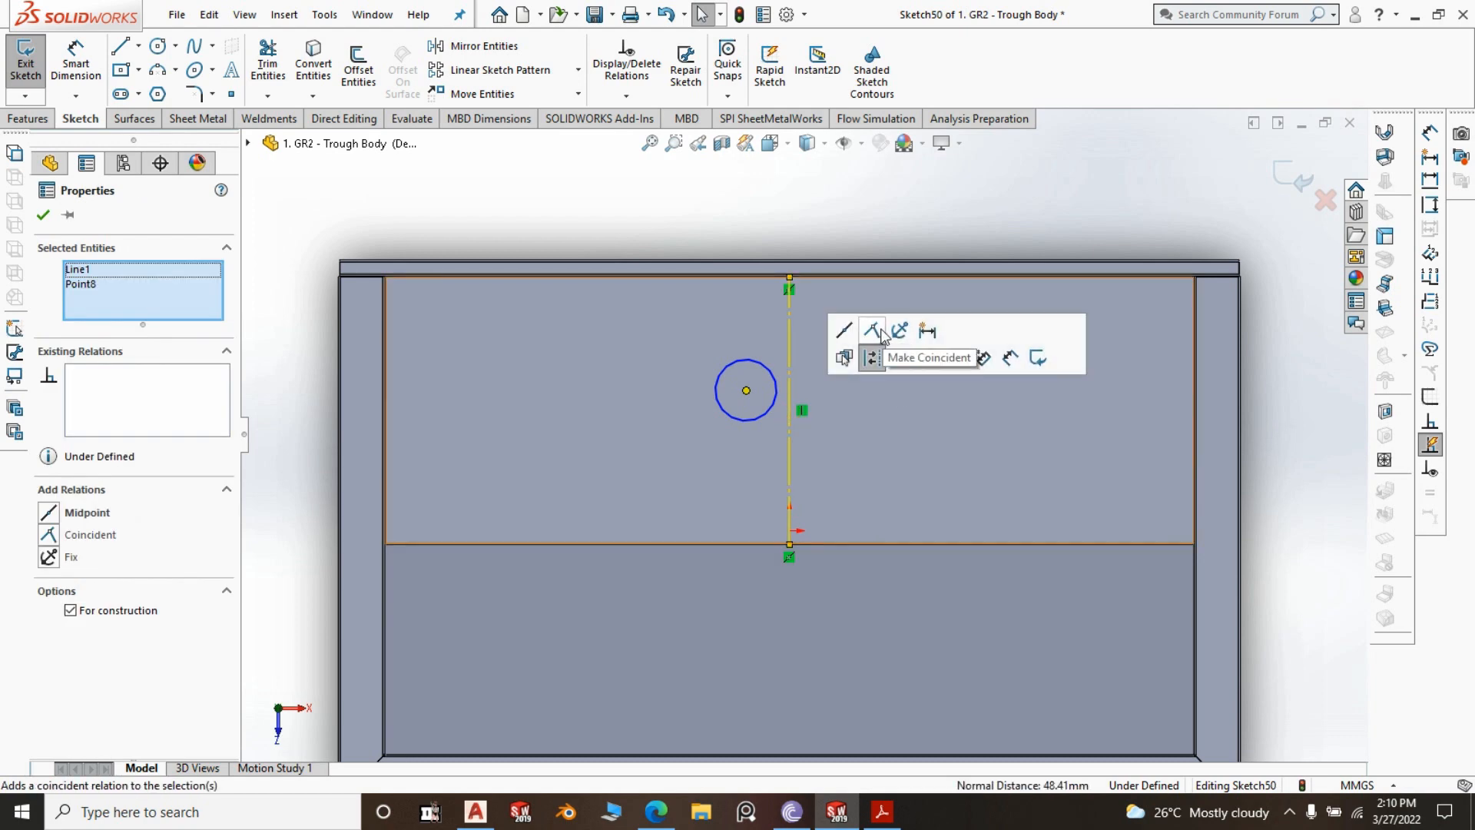
click(846, 331)
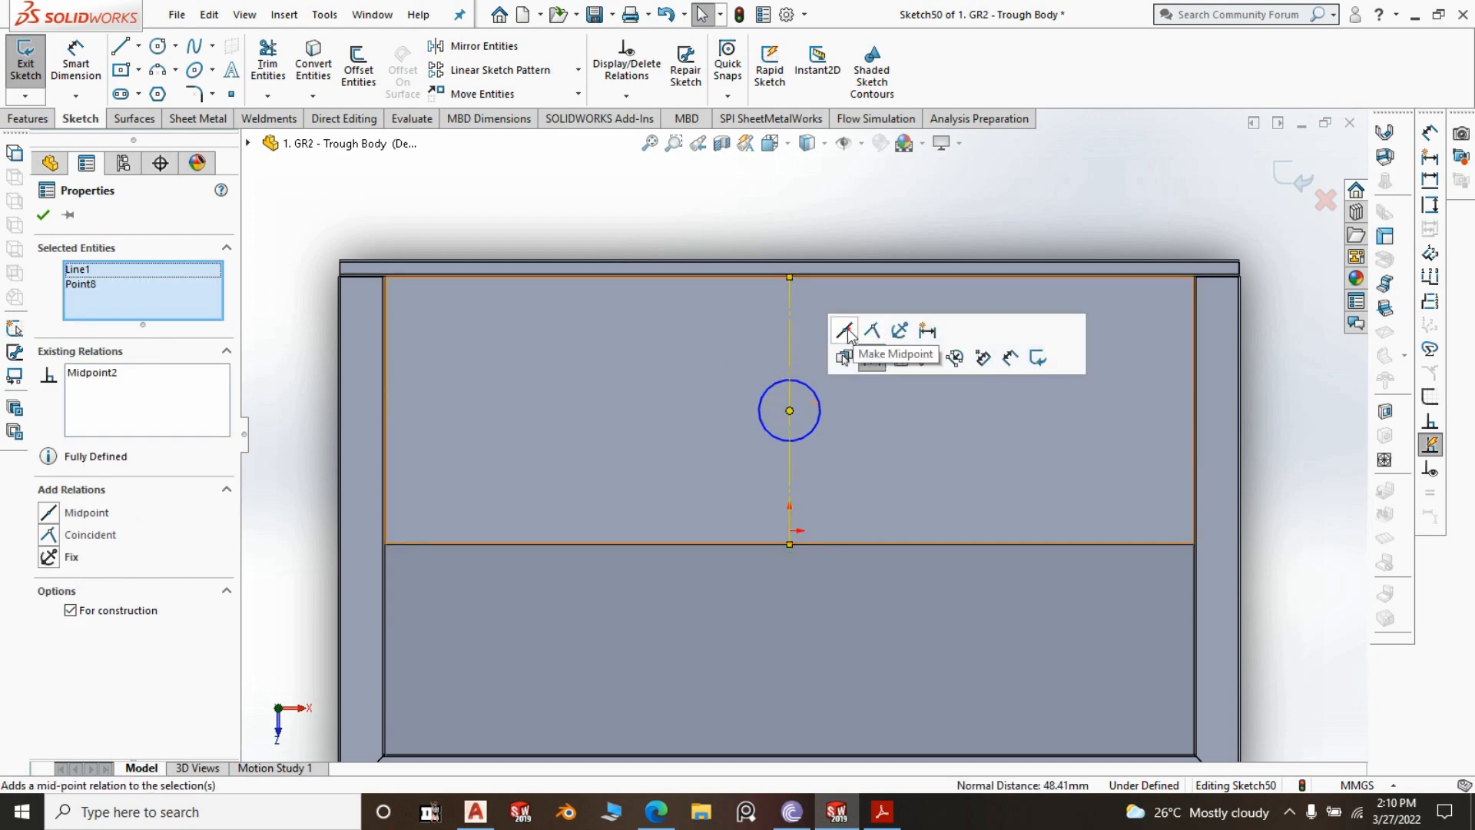
click(911, 222)
key(f)
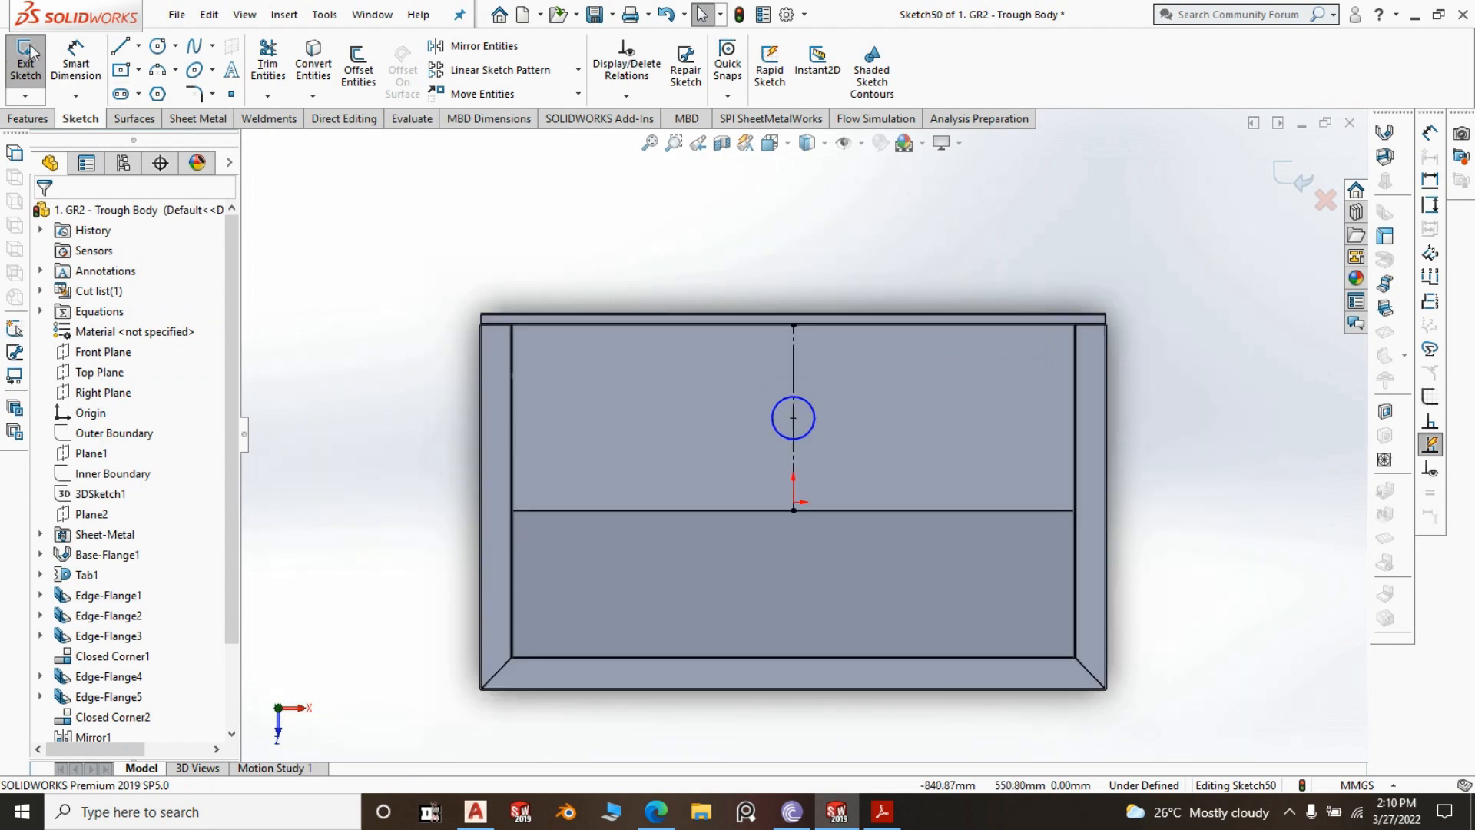
Dimension the circle's diameter as 50 mm
click(75, 66)
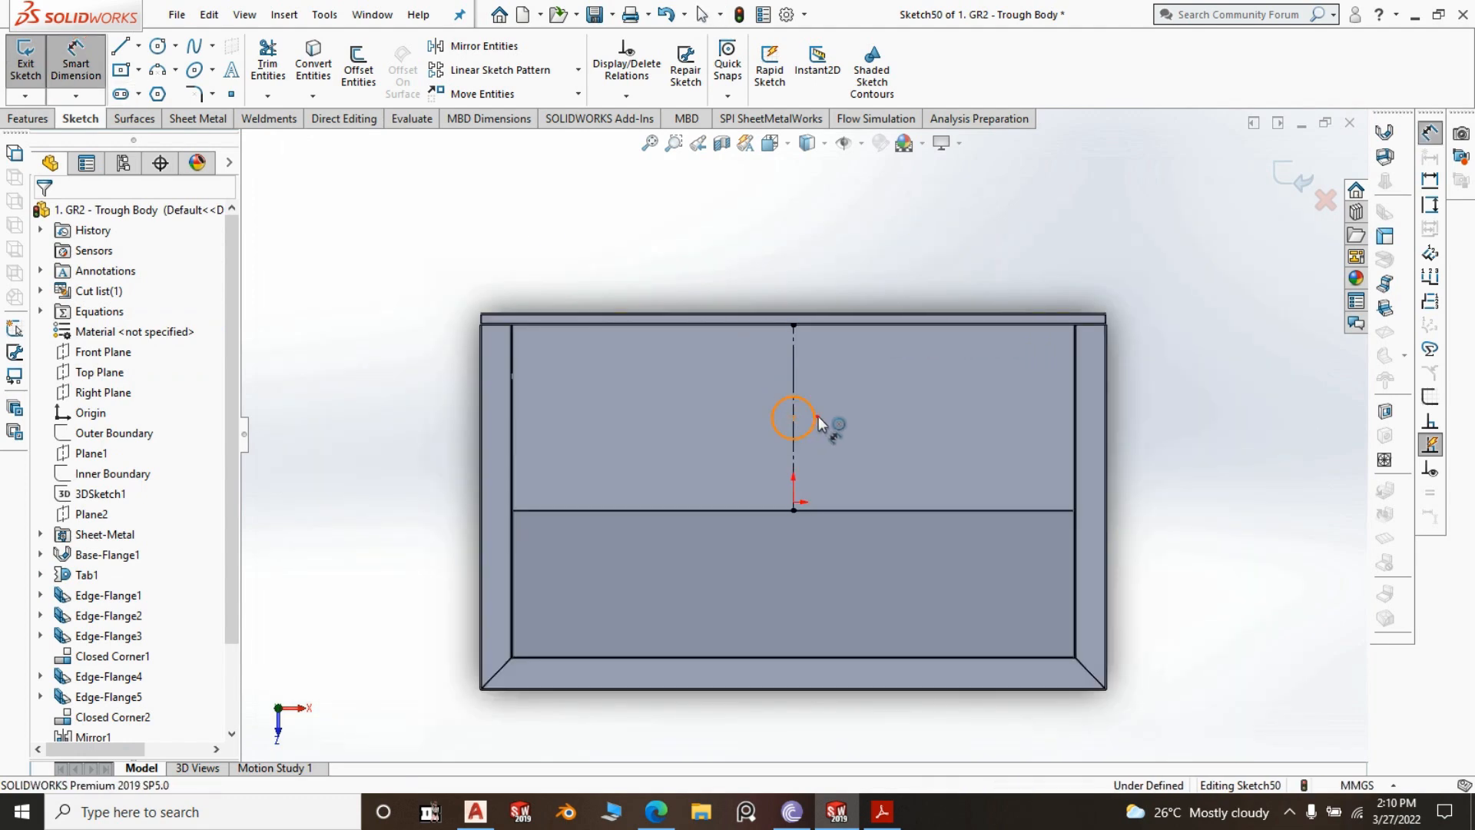
click(815, 422)
click(887, 284)
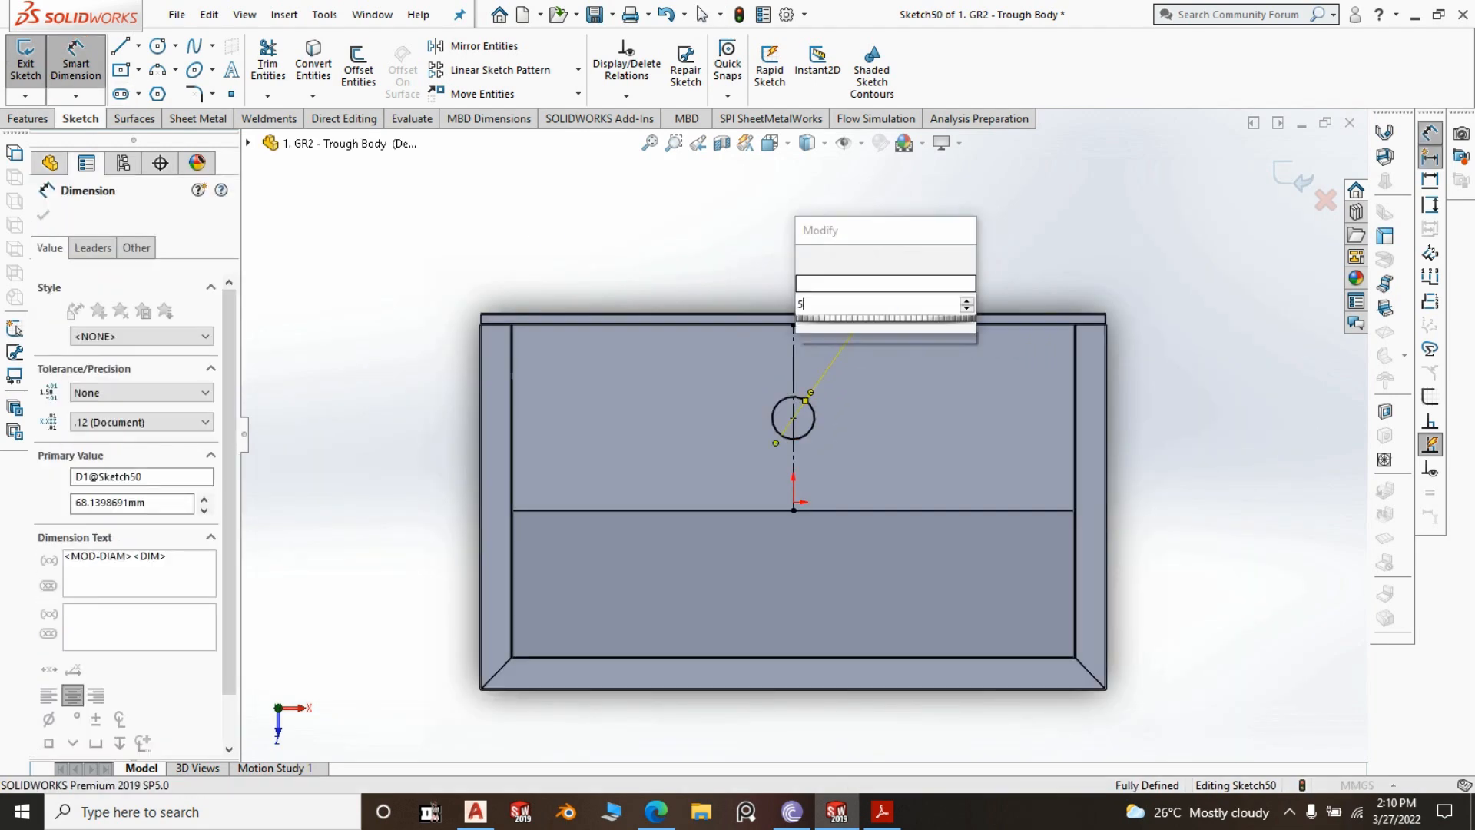
text(50)
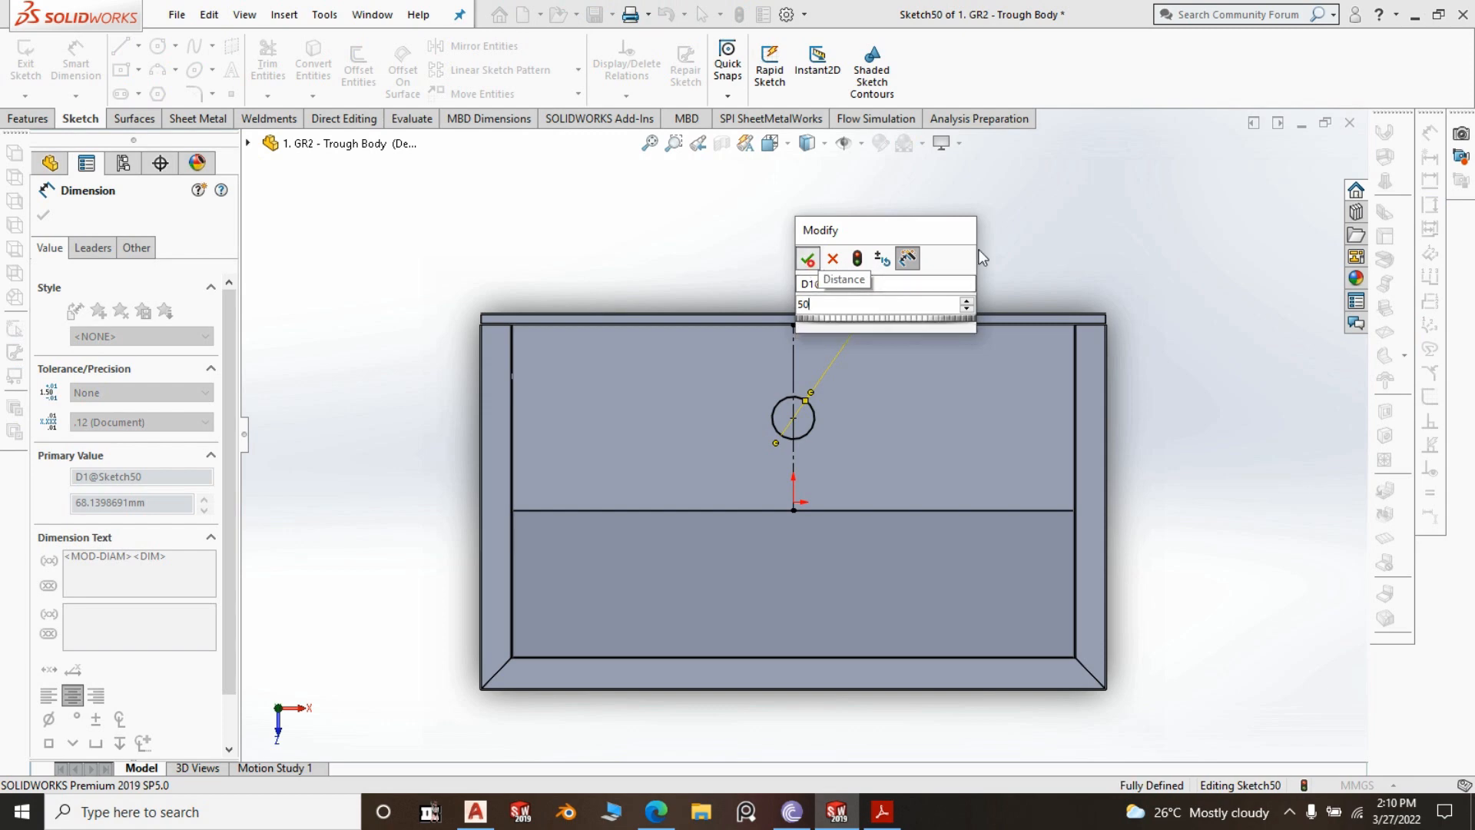
click(806, 259)
click(1111, 249)
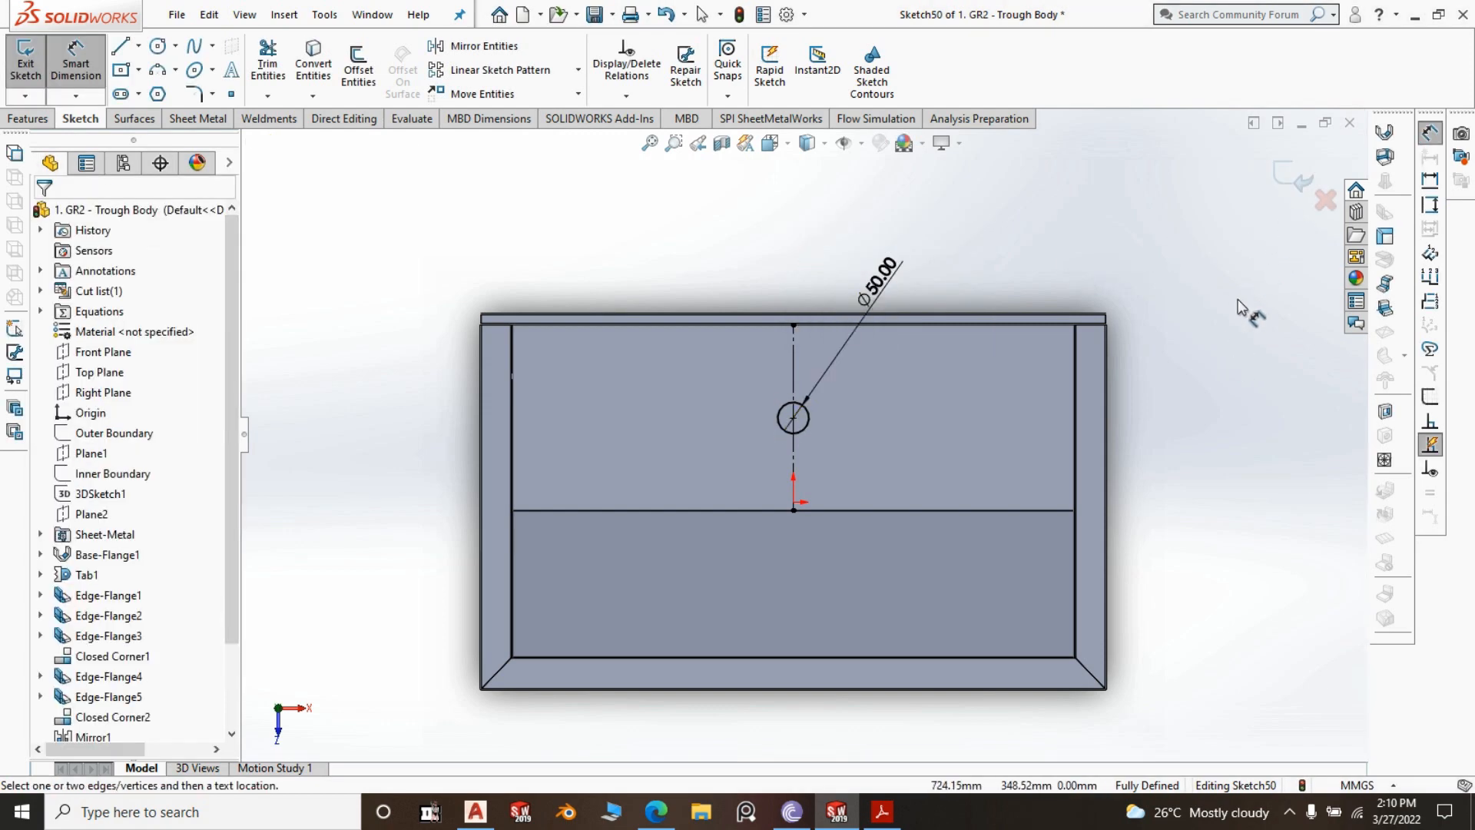
Cut the drain hole through the floor with a blind Extruded Cut of the circle, linked to the sheet thickness
middle_drag(1221, 446, 1168, 365)
scroll(1169, 366, up, 1)
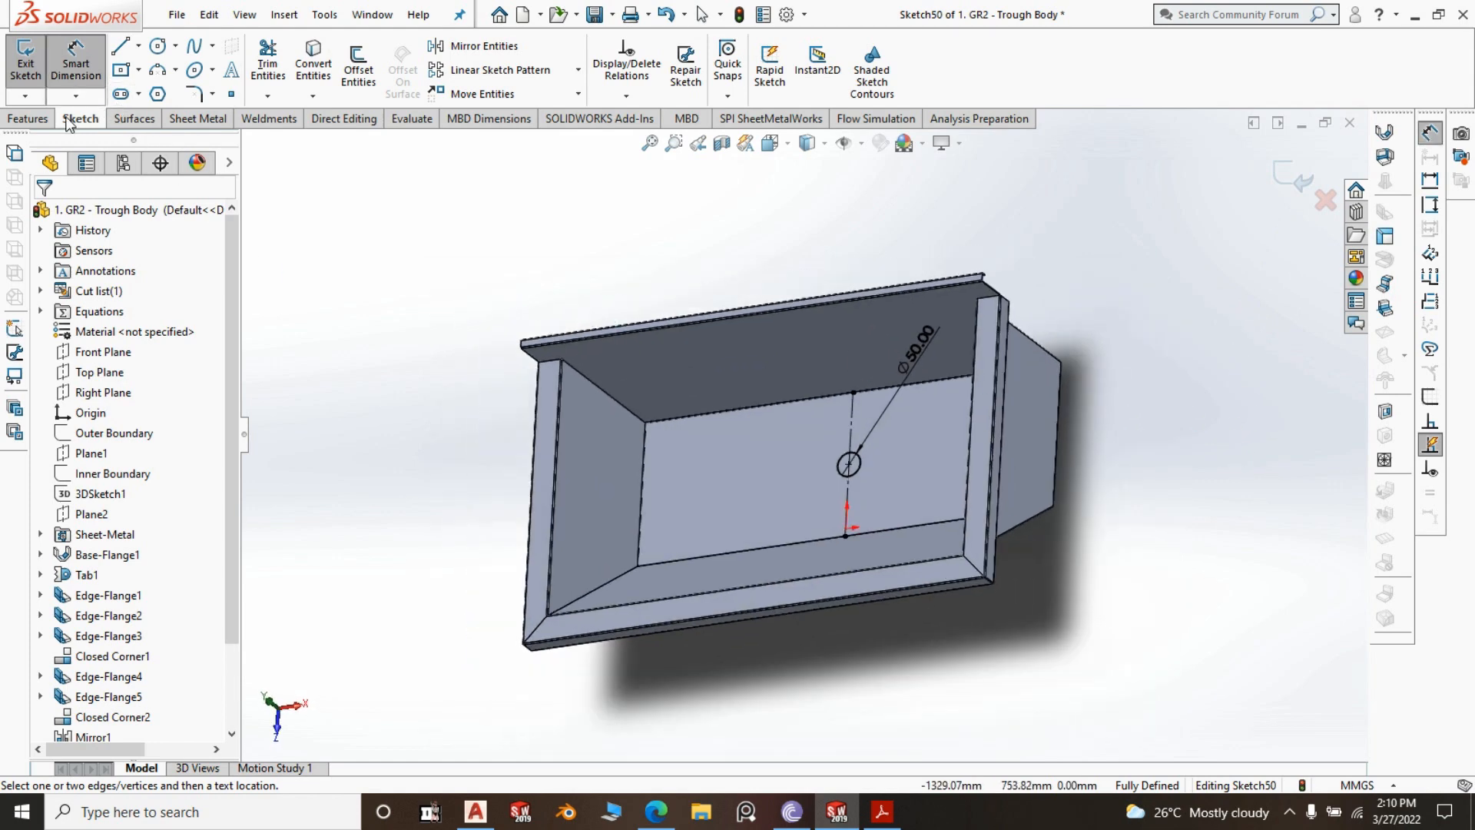
click(28, 118)
click(290, 79)
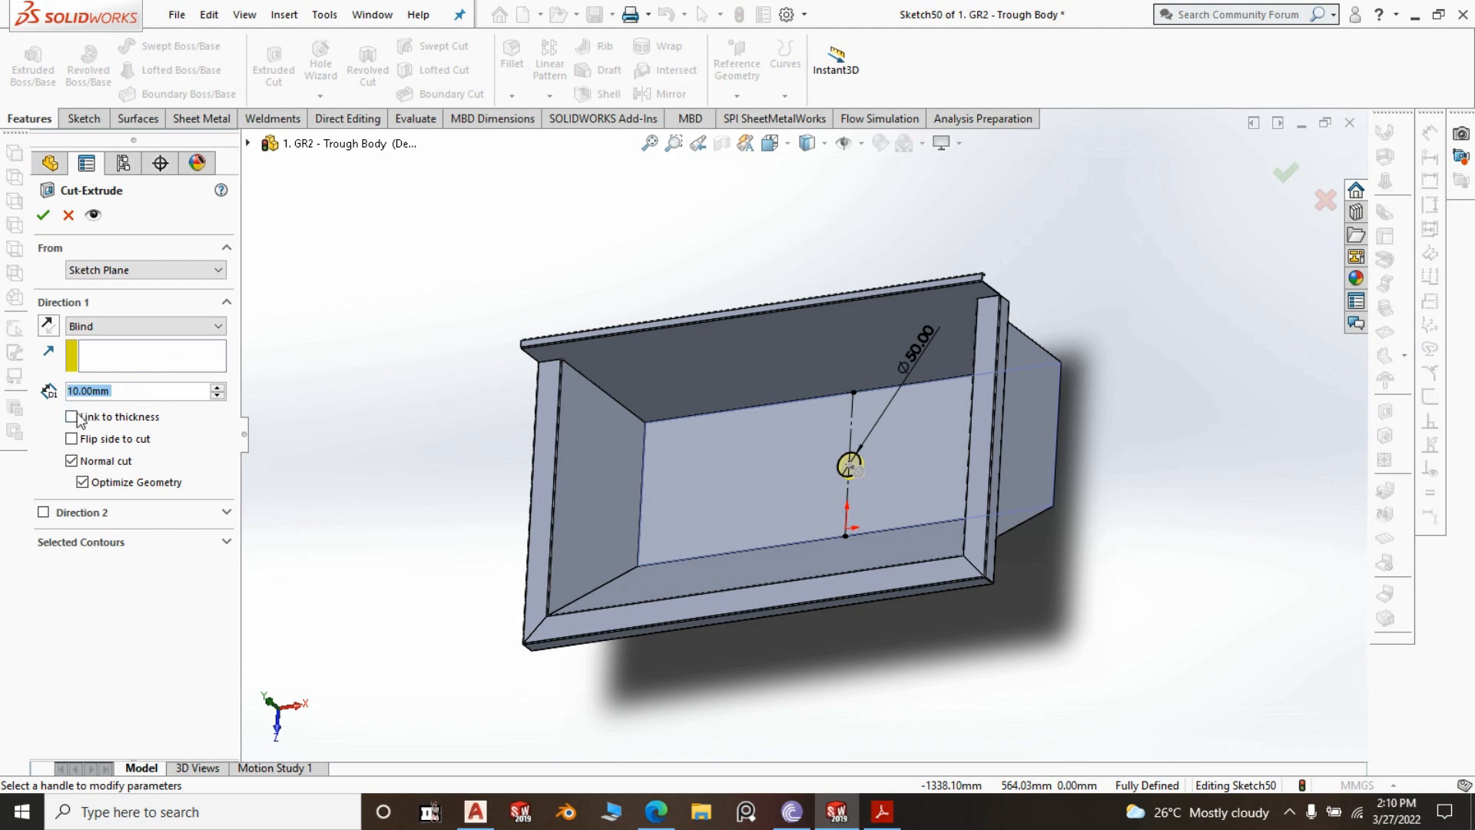
click(75, 417)
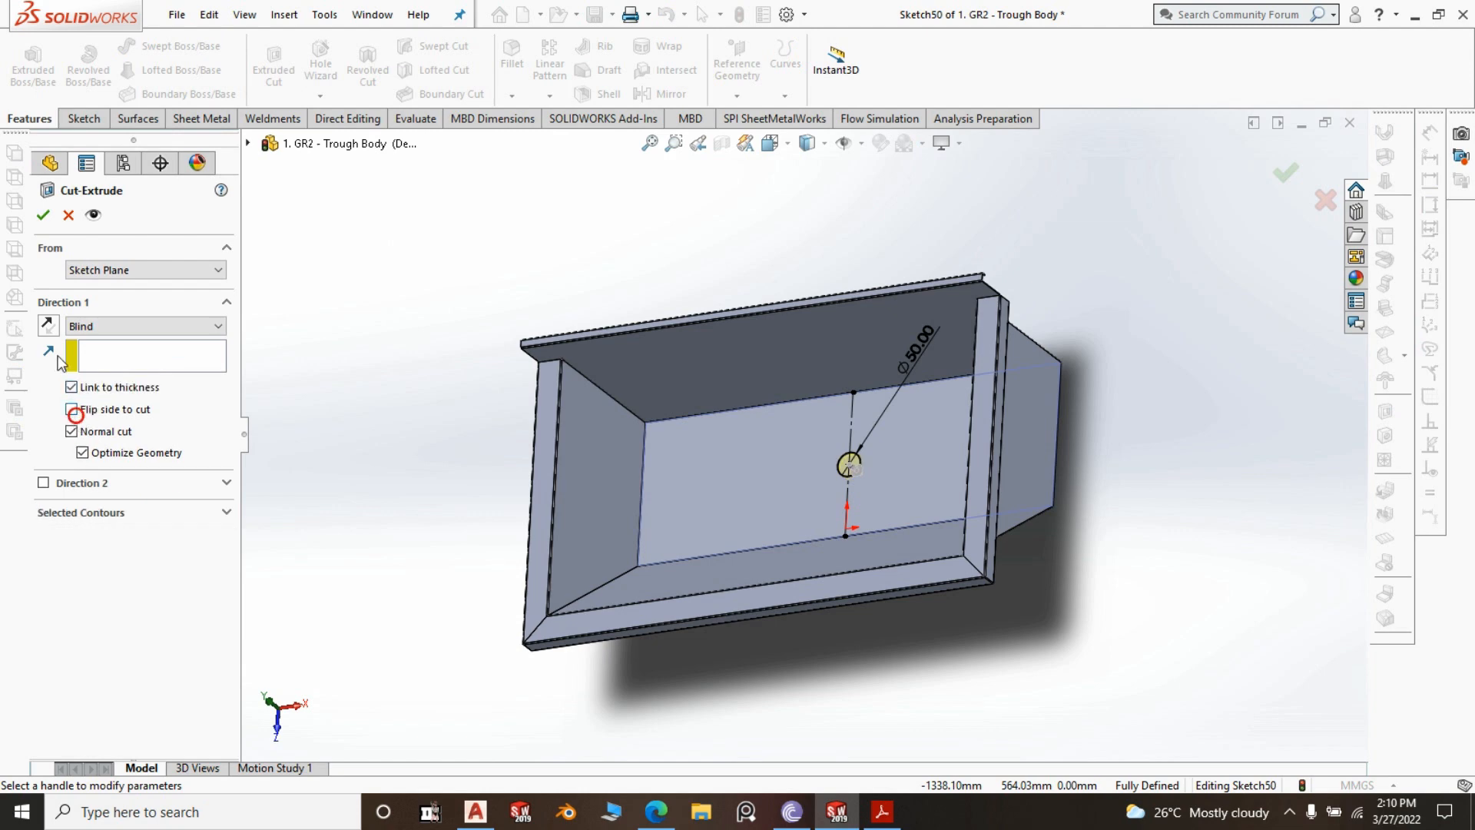
click(43, 214)
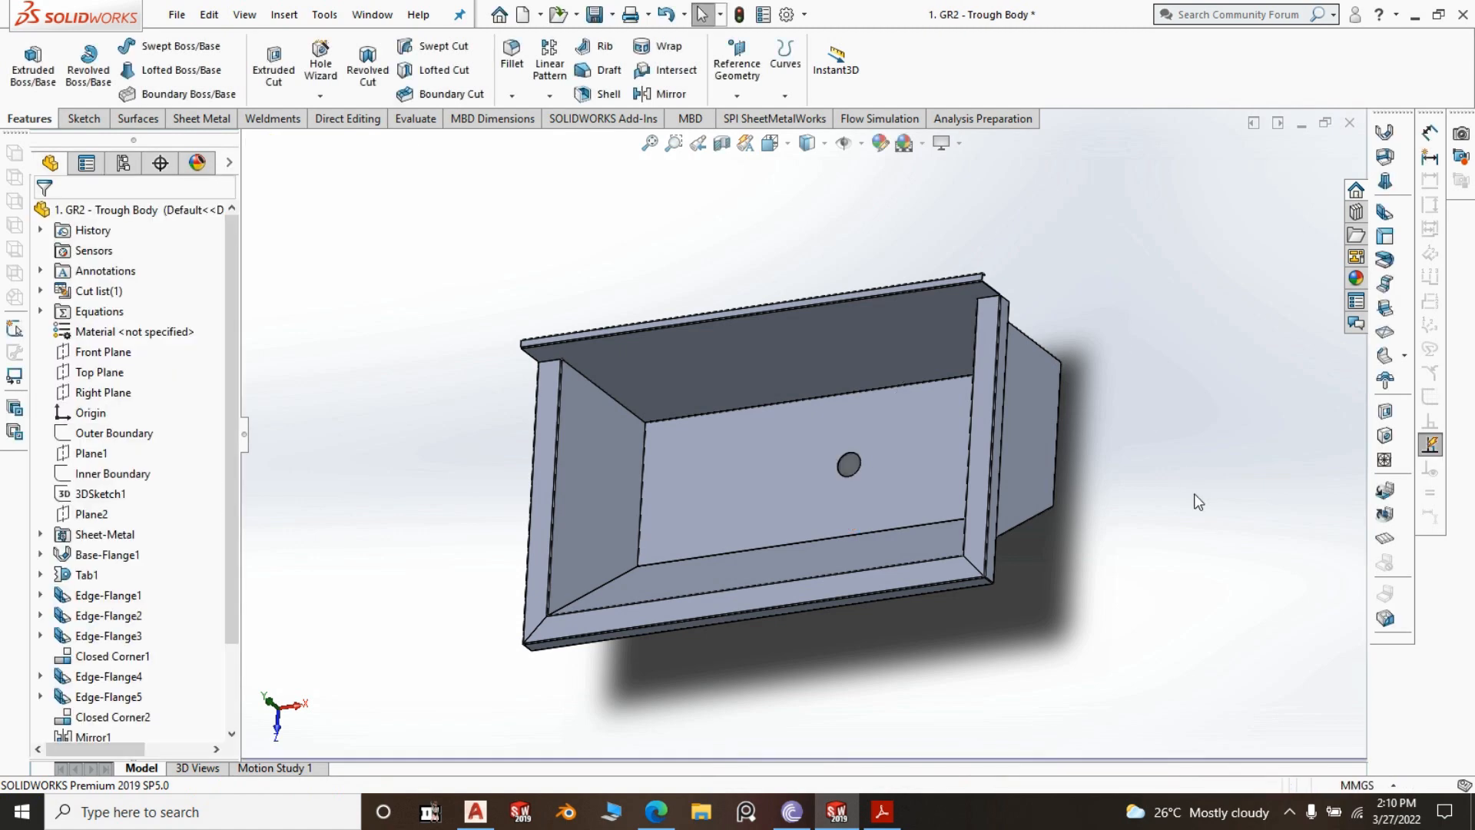
scroll(1003, 492, down, 2)
key(space)
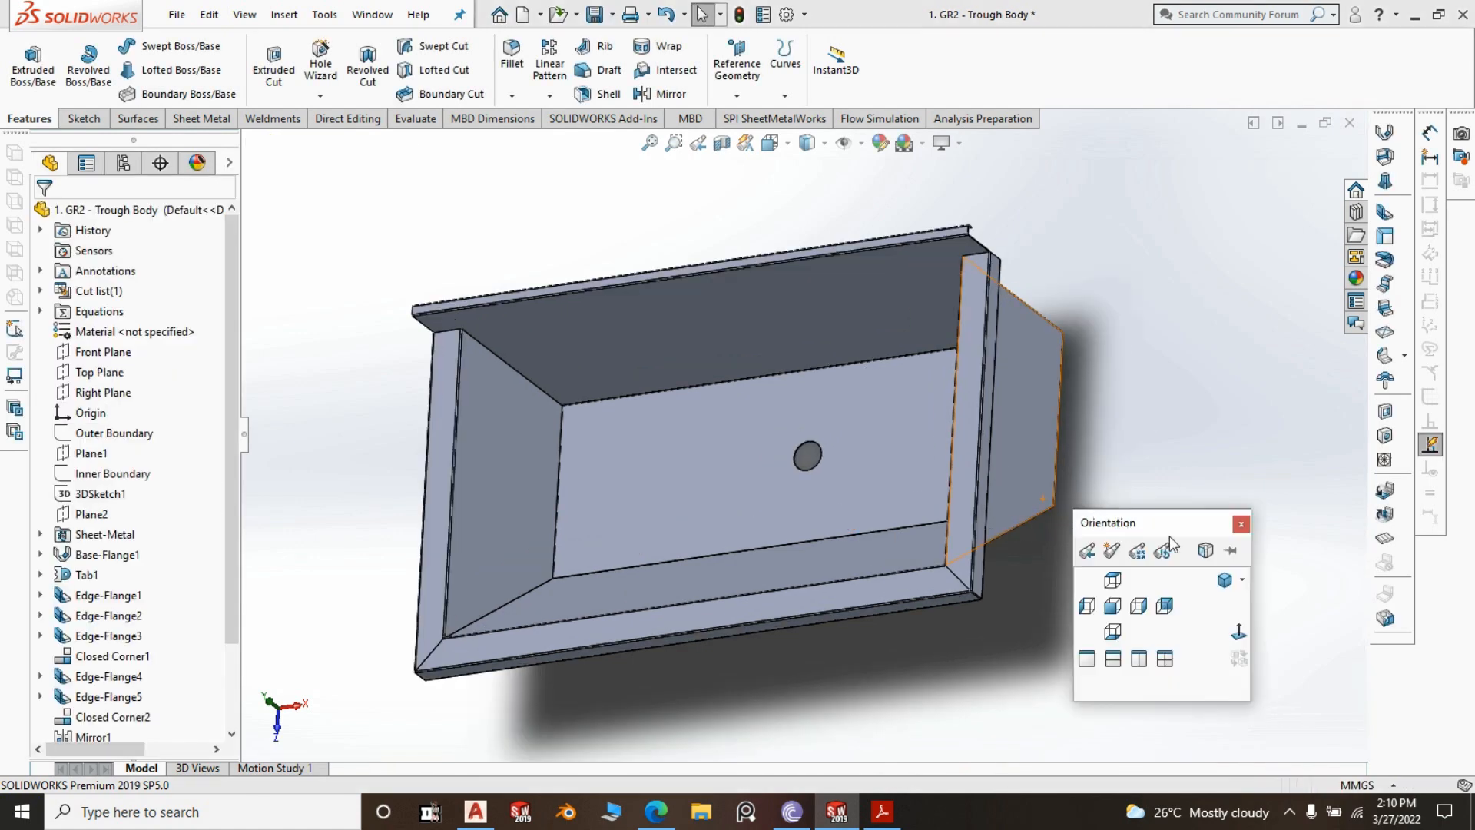
click(1221, 578)
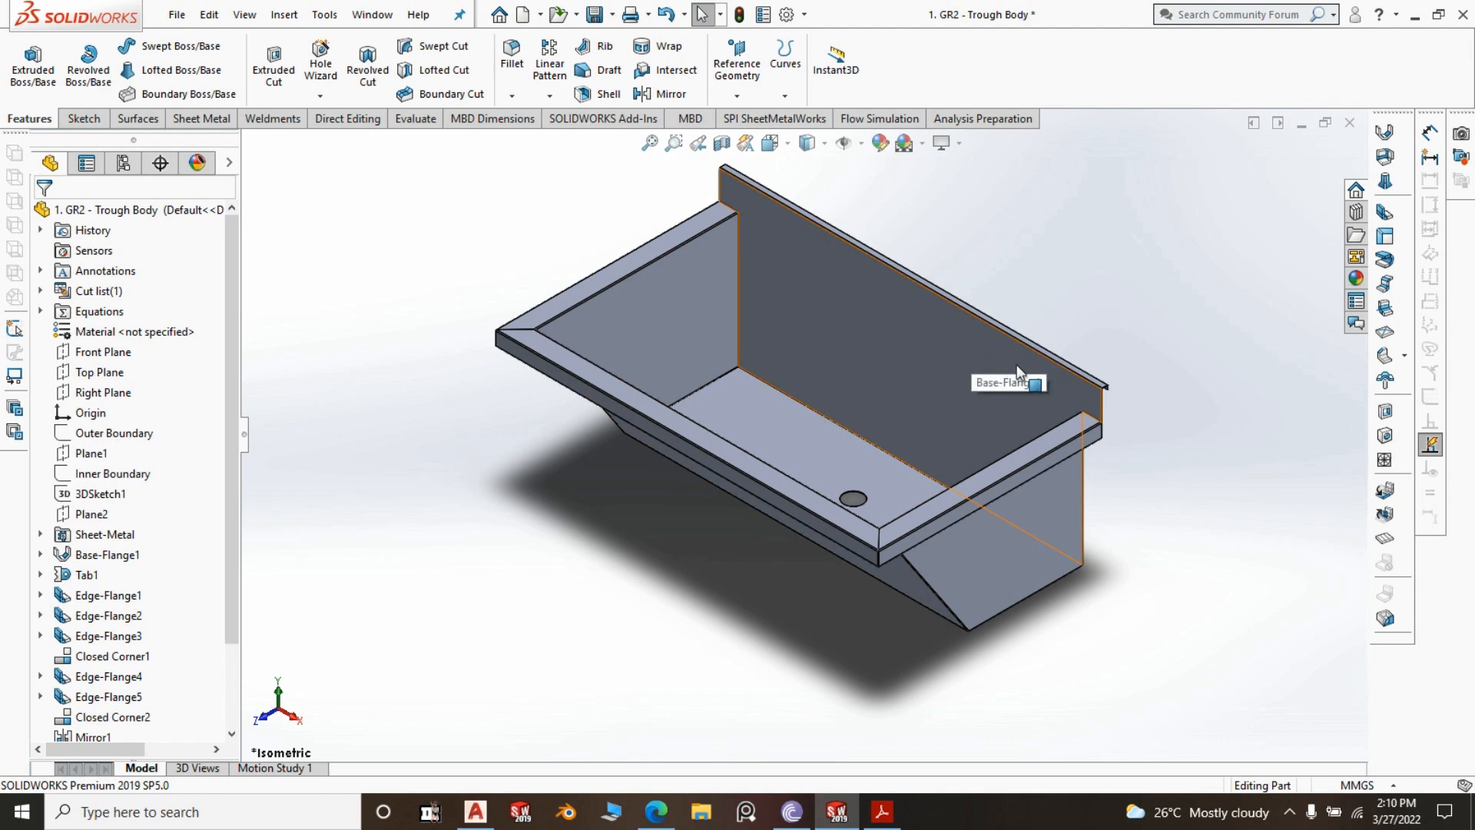
scroll(929, 234, down, 2)
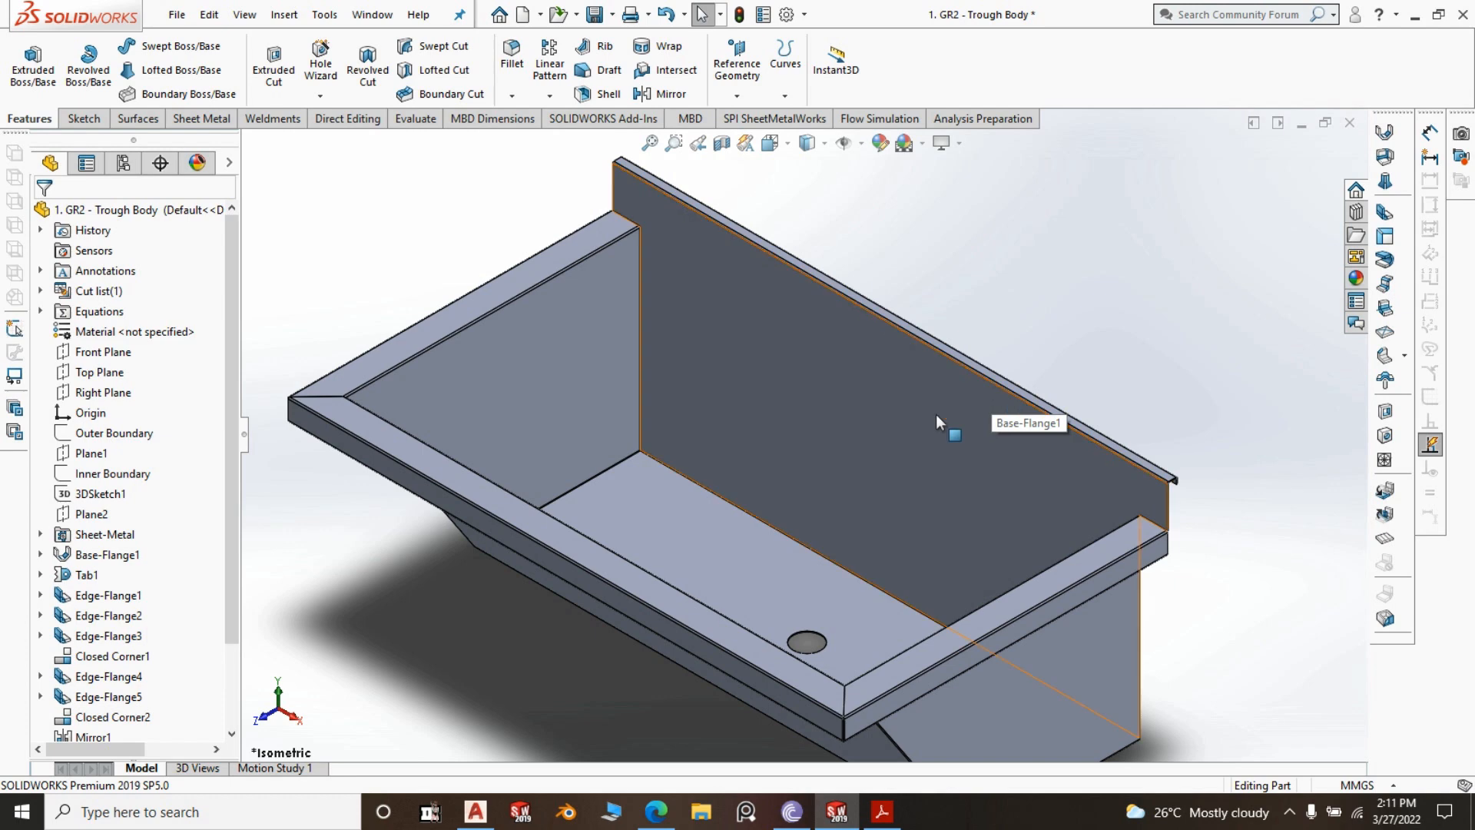
scroll(933, 420, up, 2)
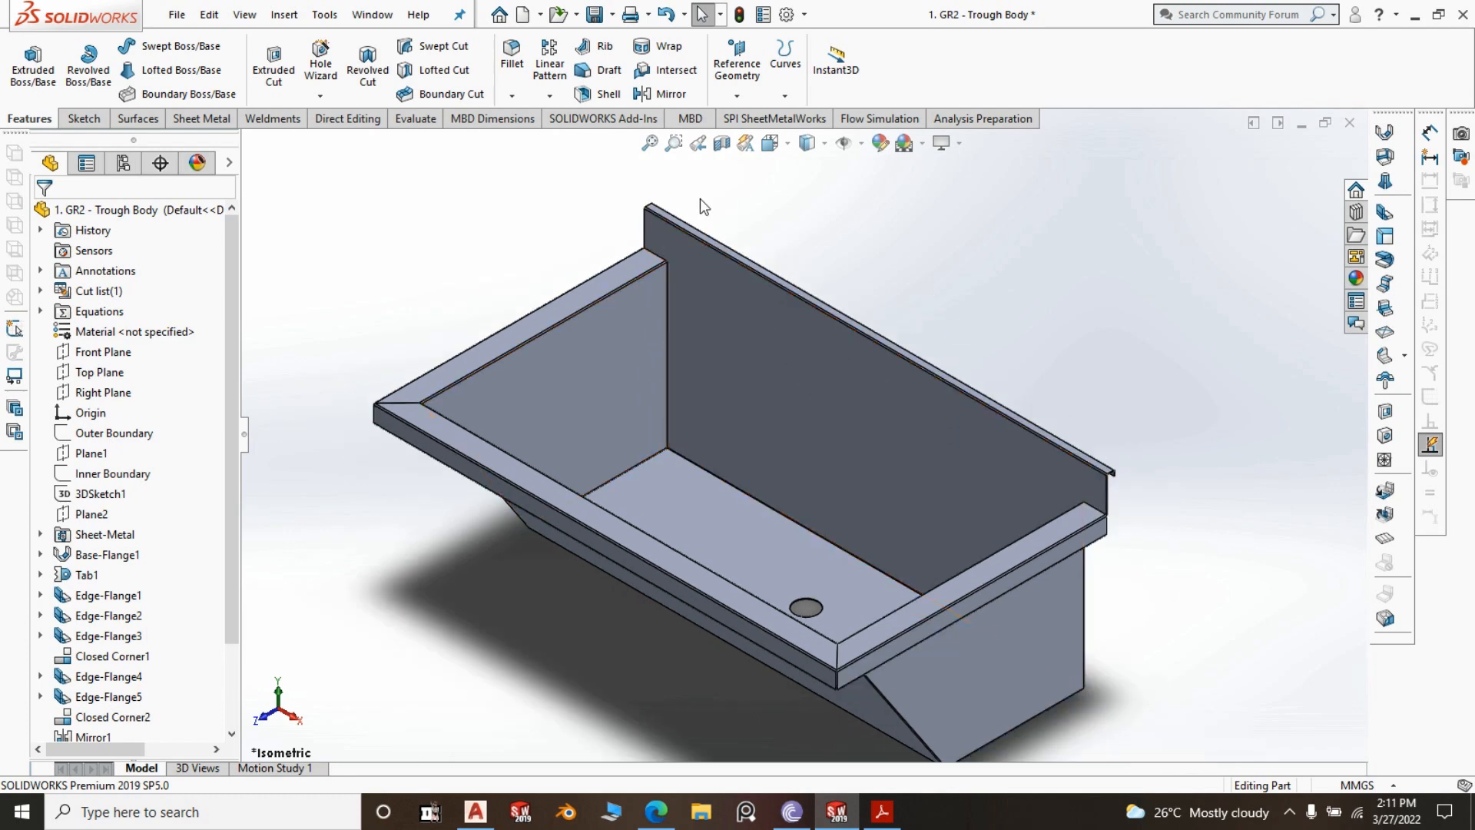
scroll(875, 338, down, 2)
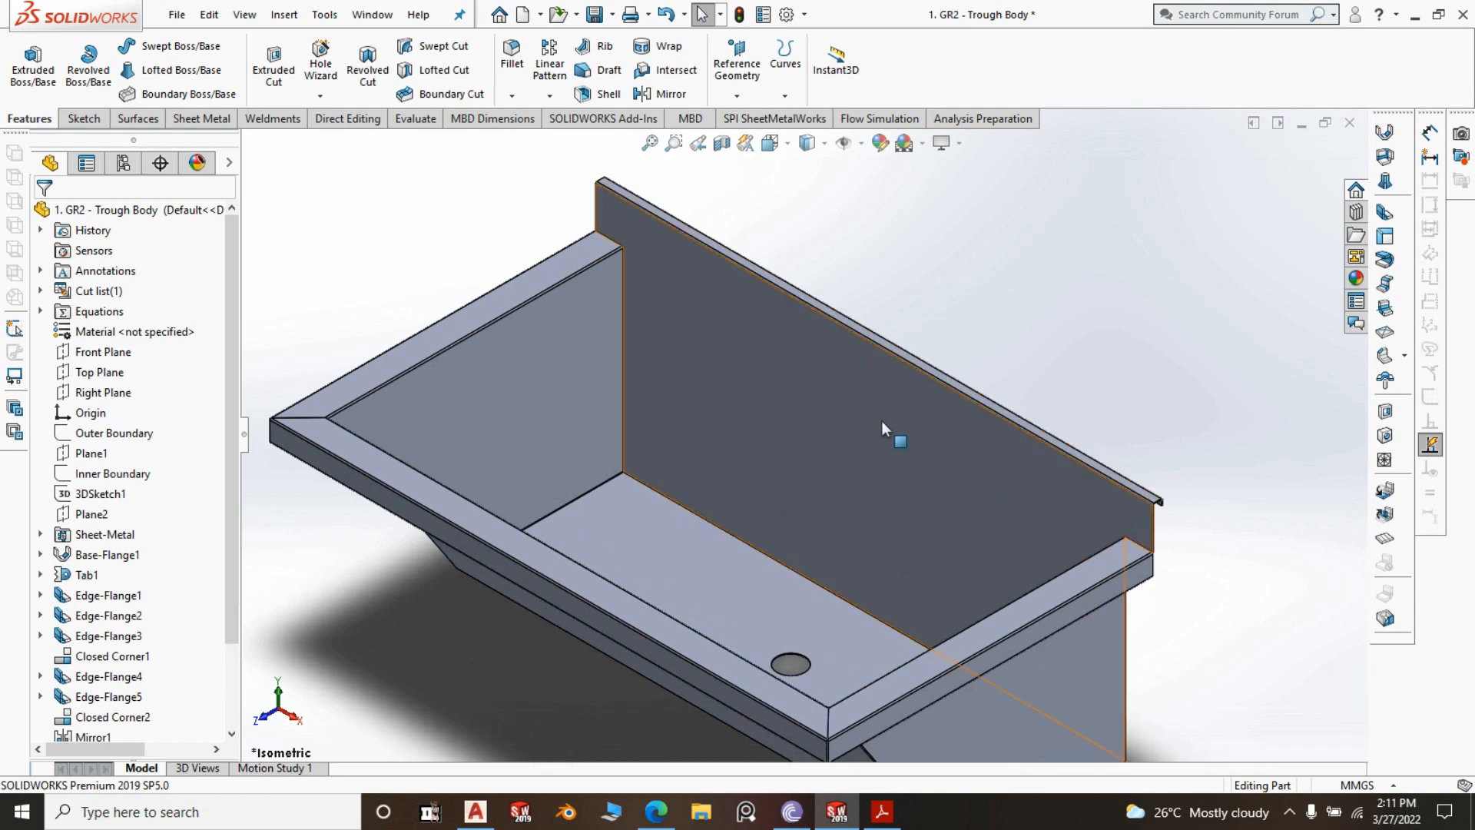
scroll(1169, 563, down, 3)
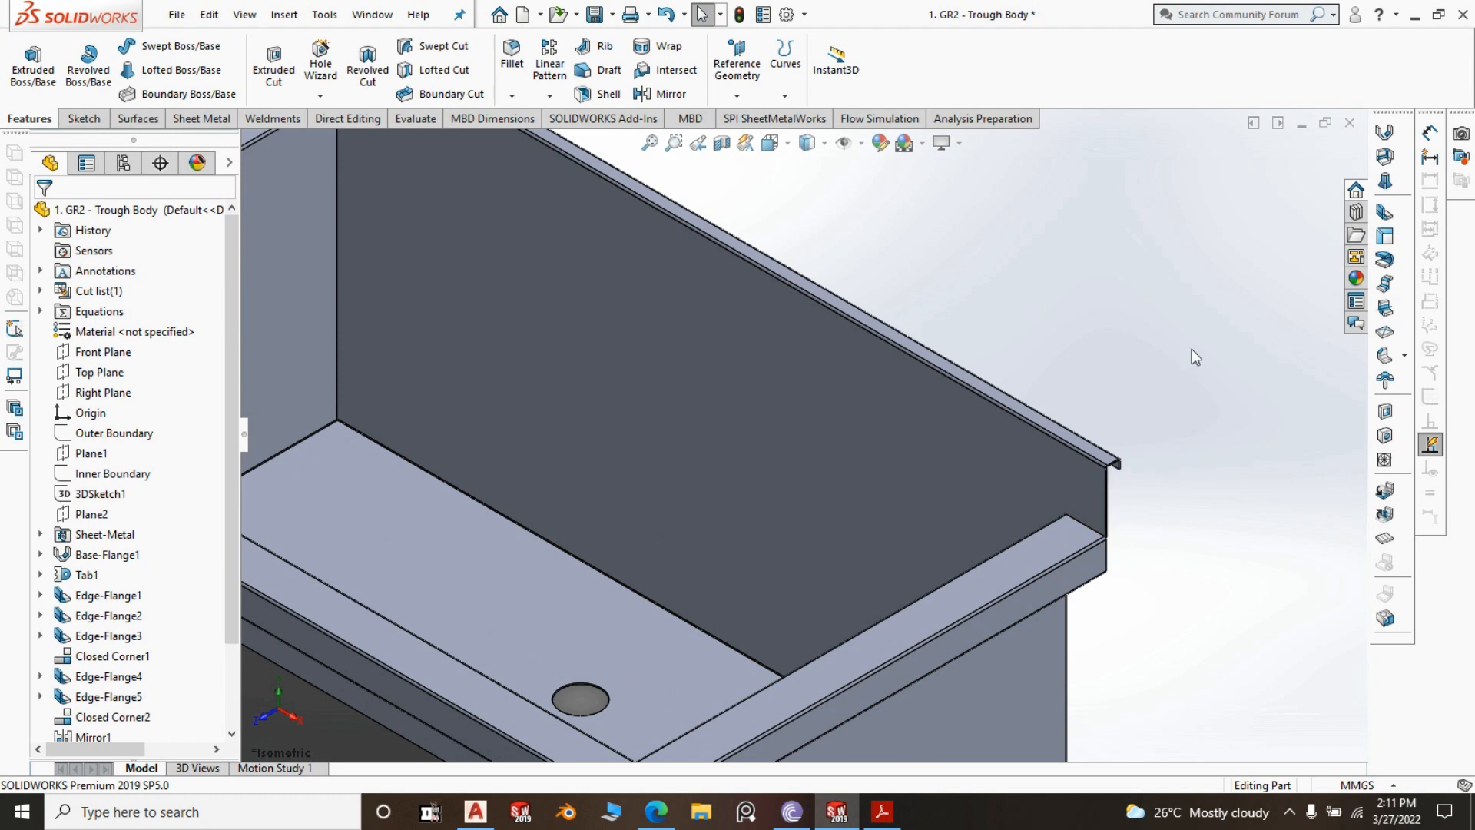
scroll(1192, 394, up, 3)
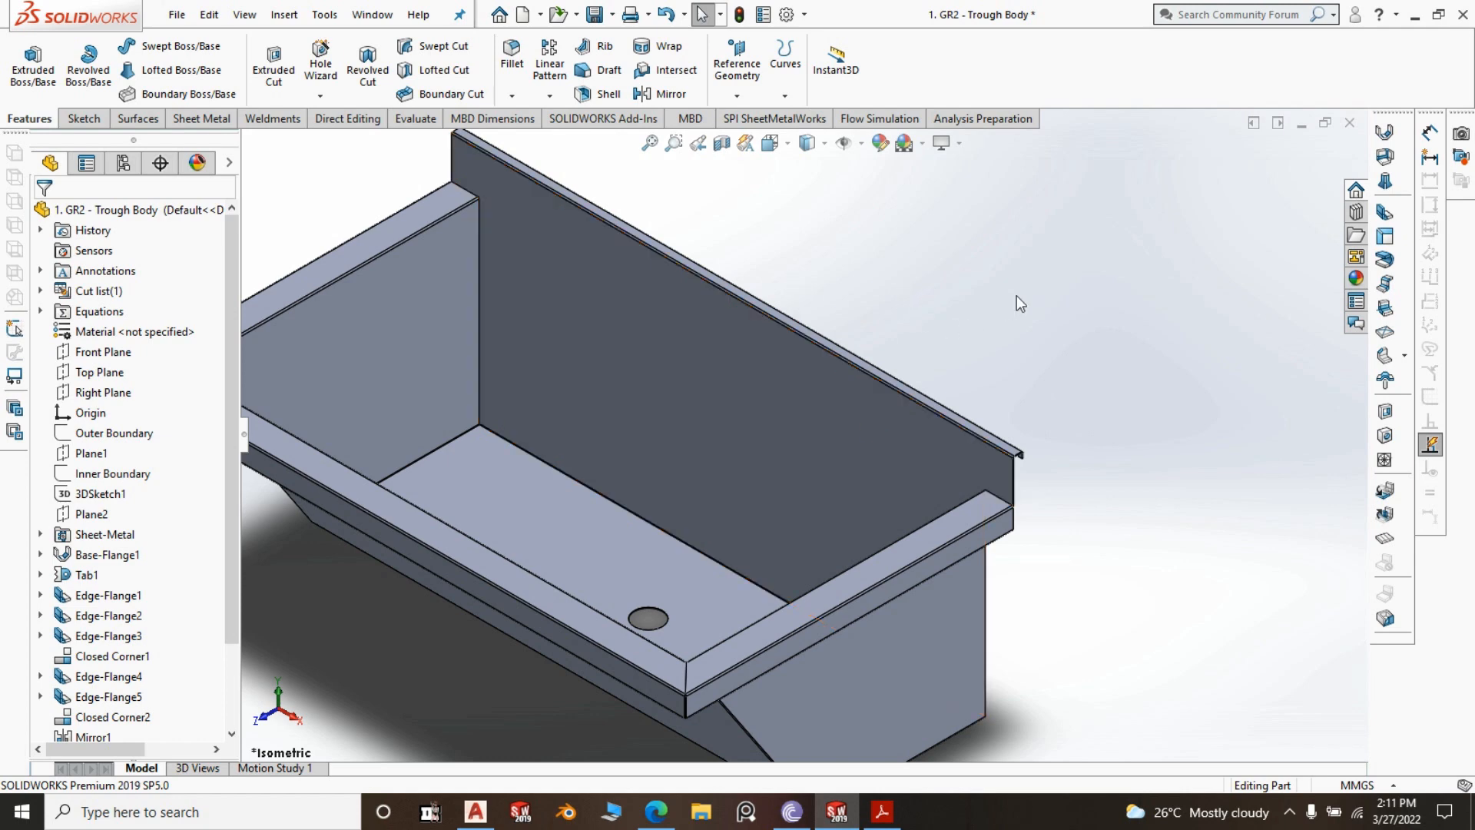
scroll(1016, 295, up, 3)
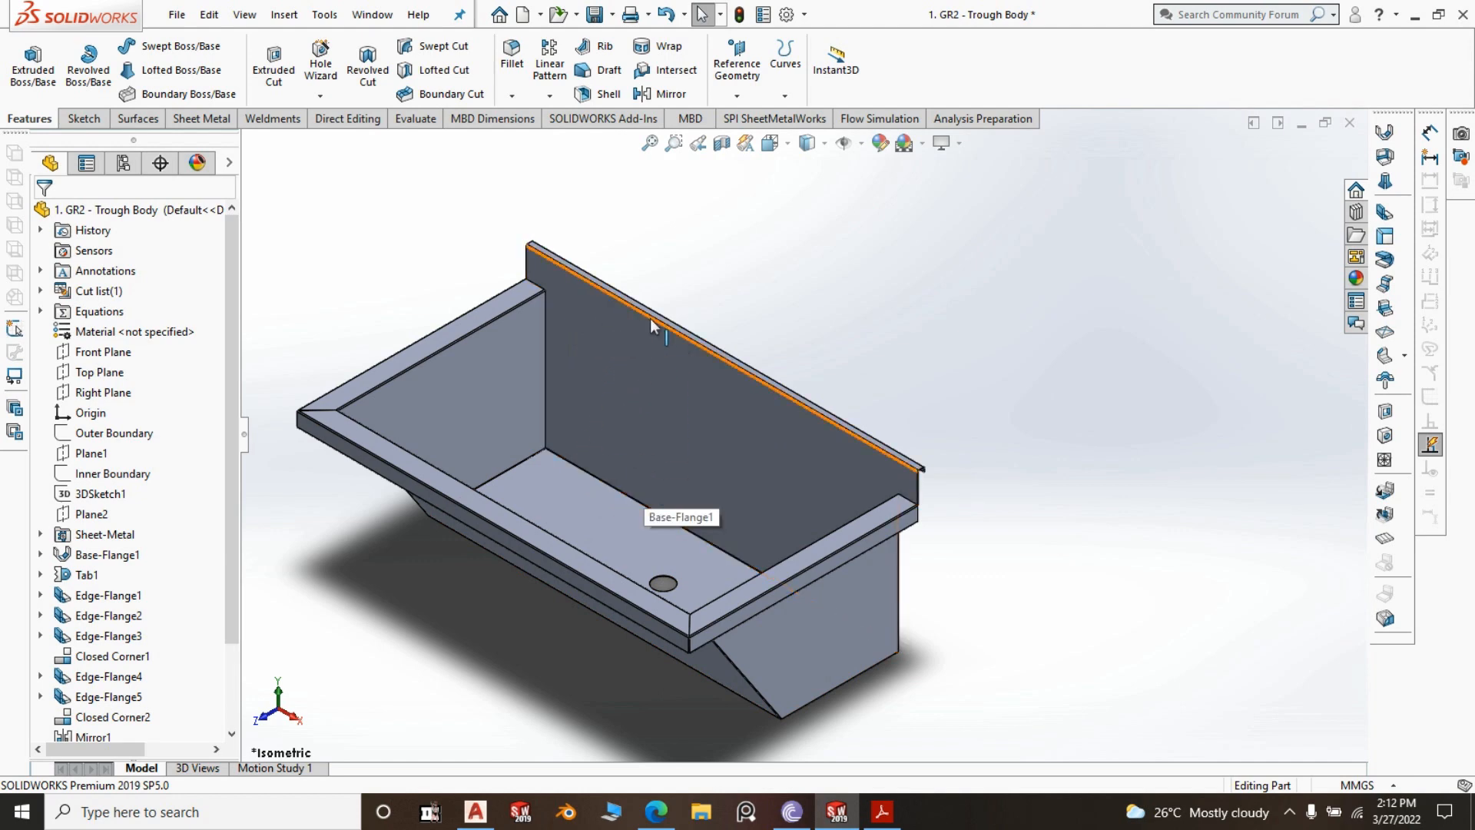
scroll(600, 292, down, 2)
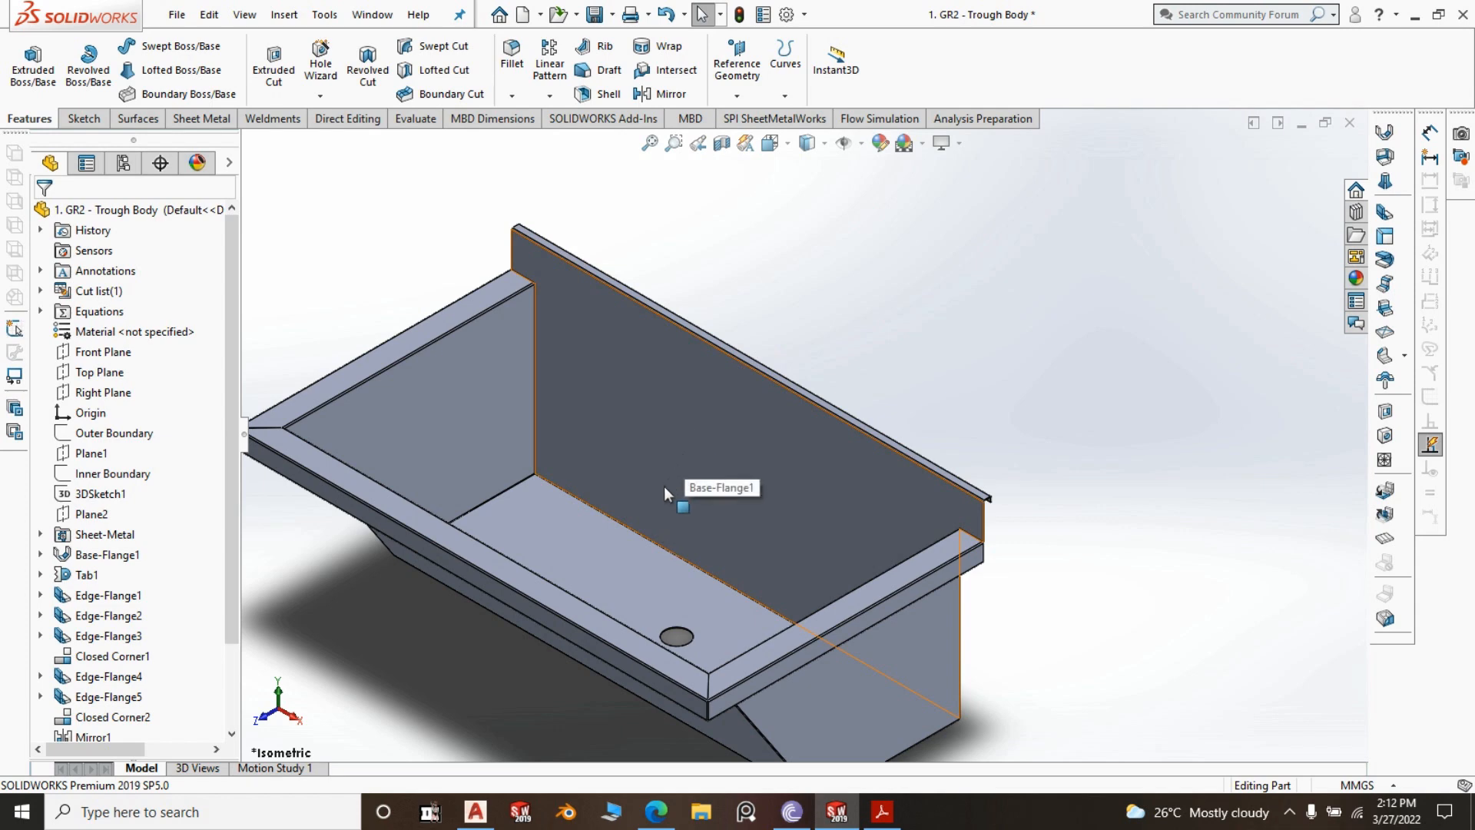
scroll(666, 483, up, 4)
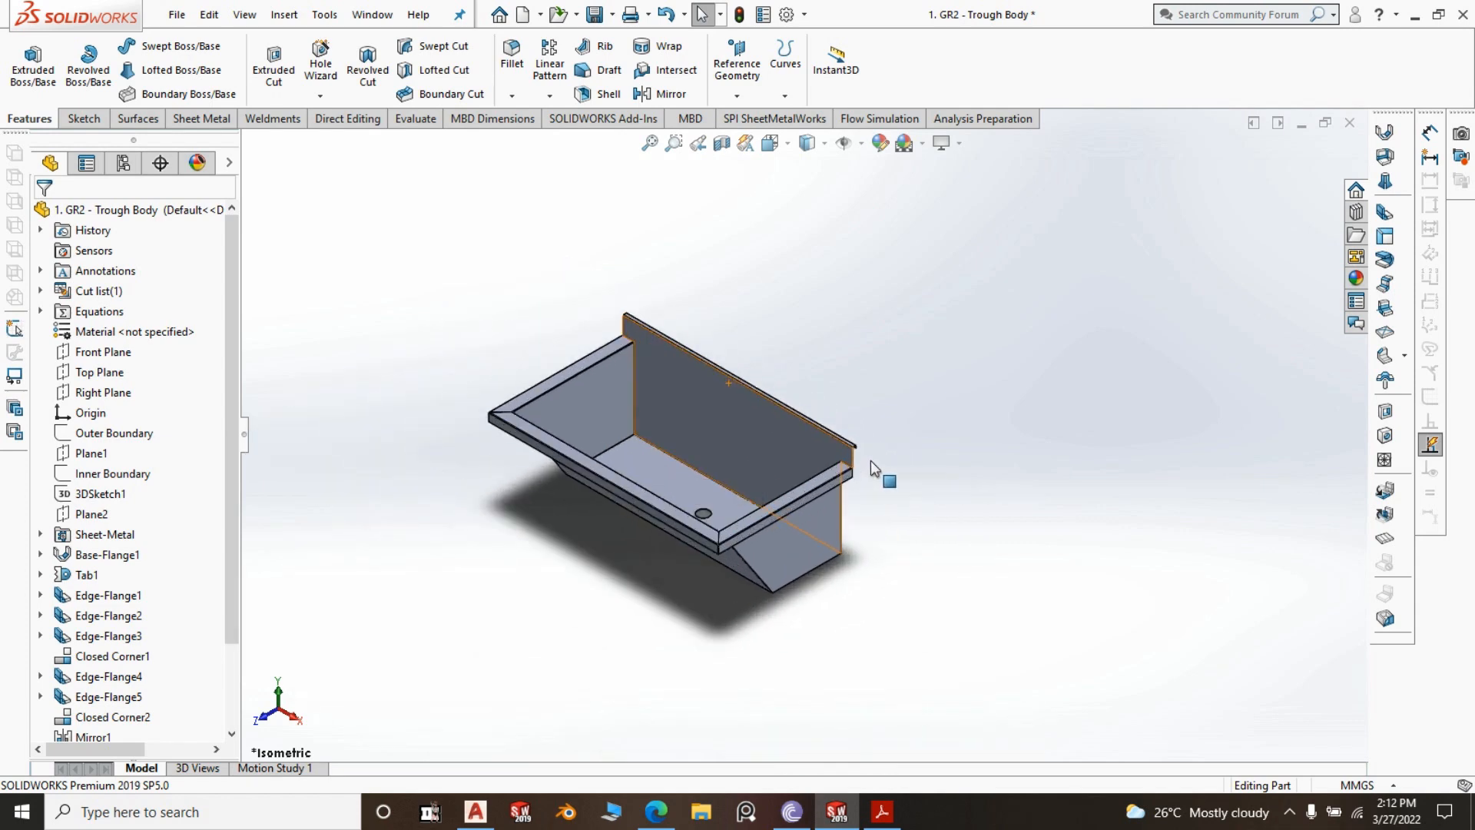
scroll(876, 473, down, 1)
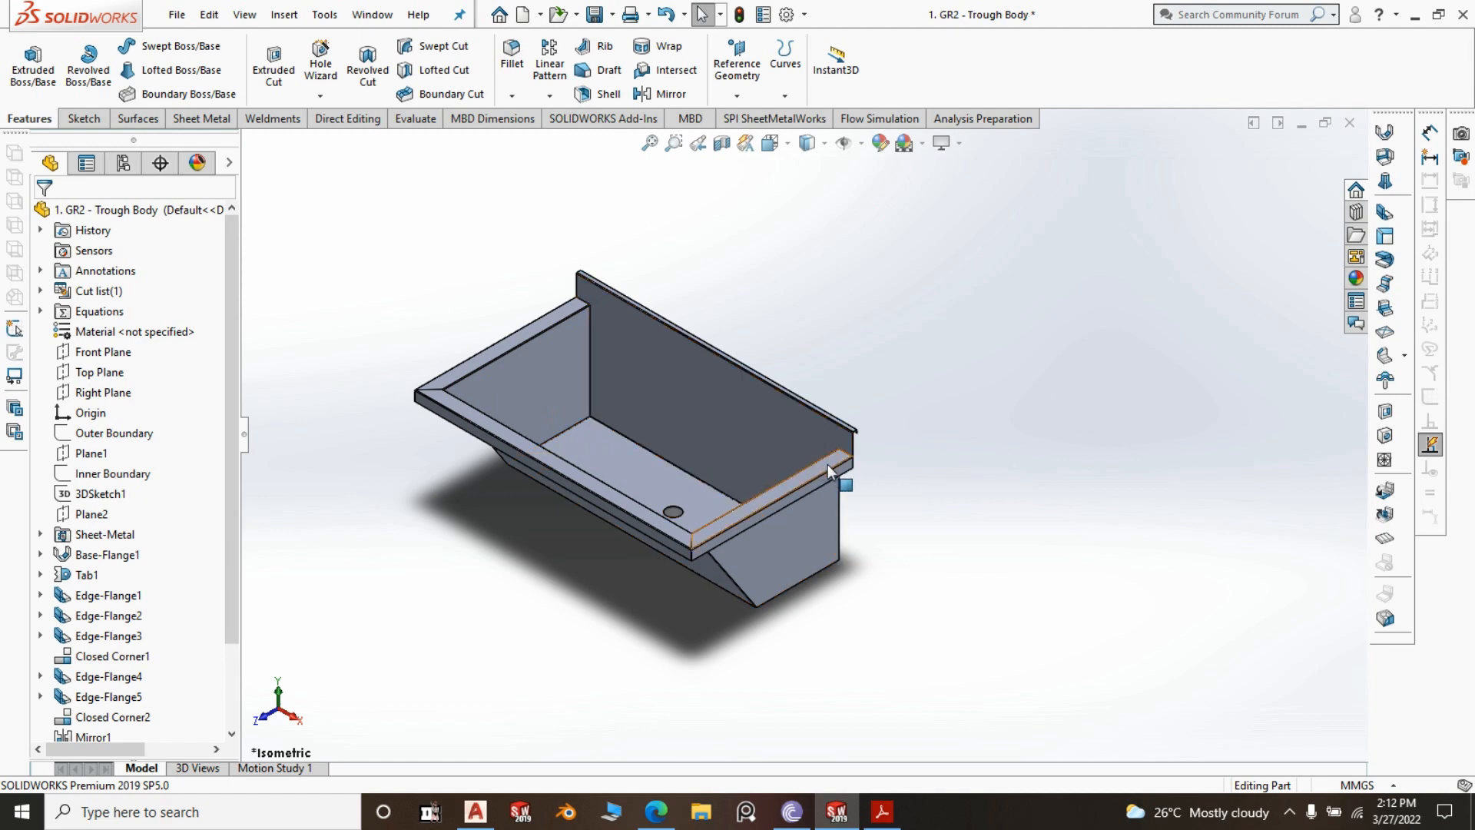
scroll(847, 494, down, 1)
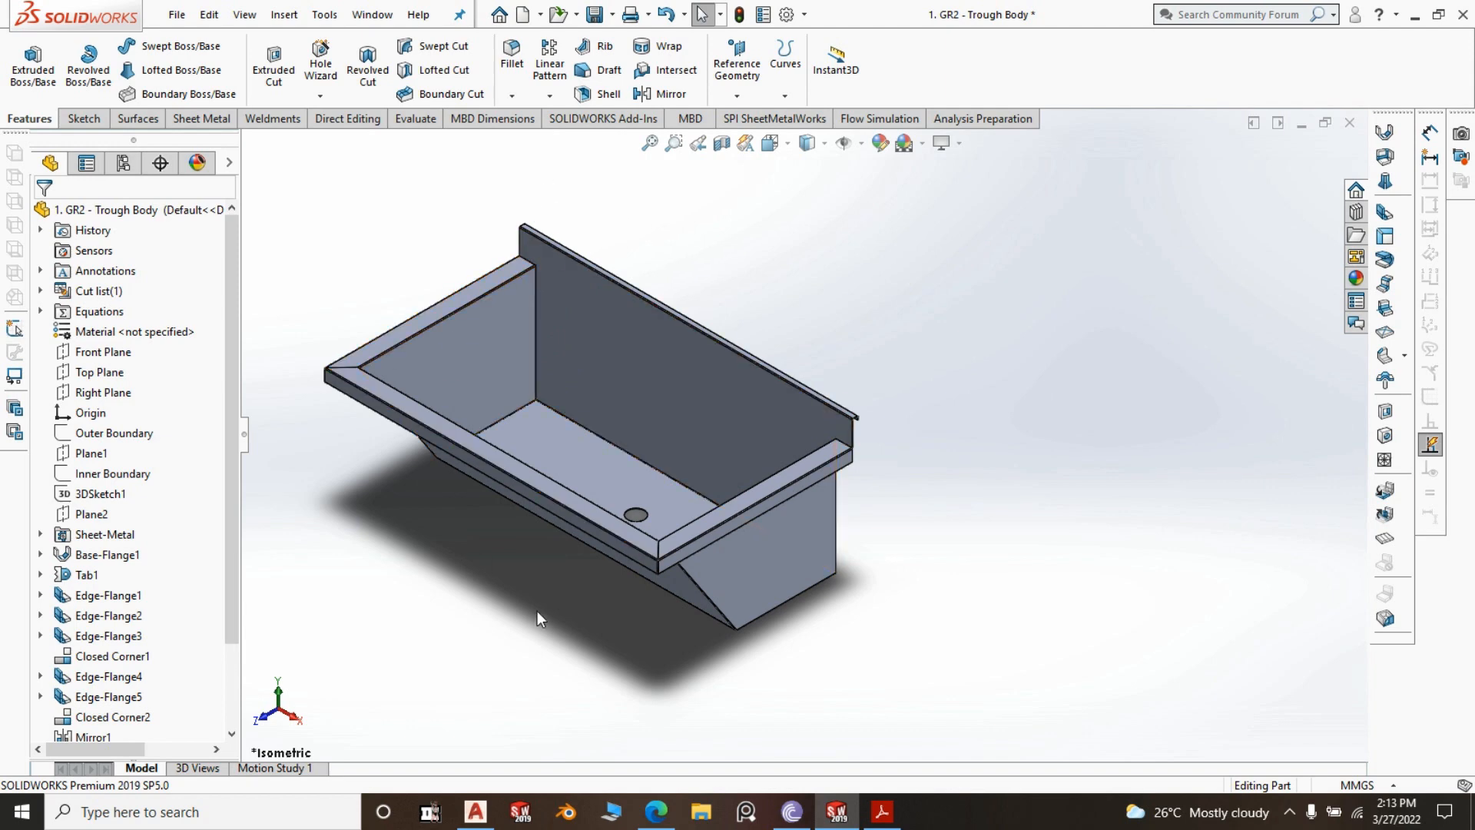
Review the front and side view dimensions of the trough table in the Adobe Reader drawing, and return to SOLIDWORKS
click(883, 812)
scroll(1053, 535, up, 3)
scroll(1045, 476, down, 10)
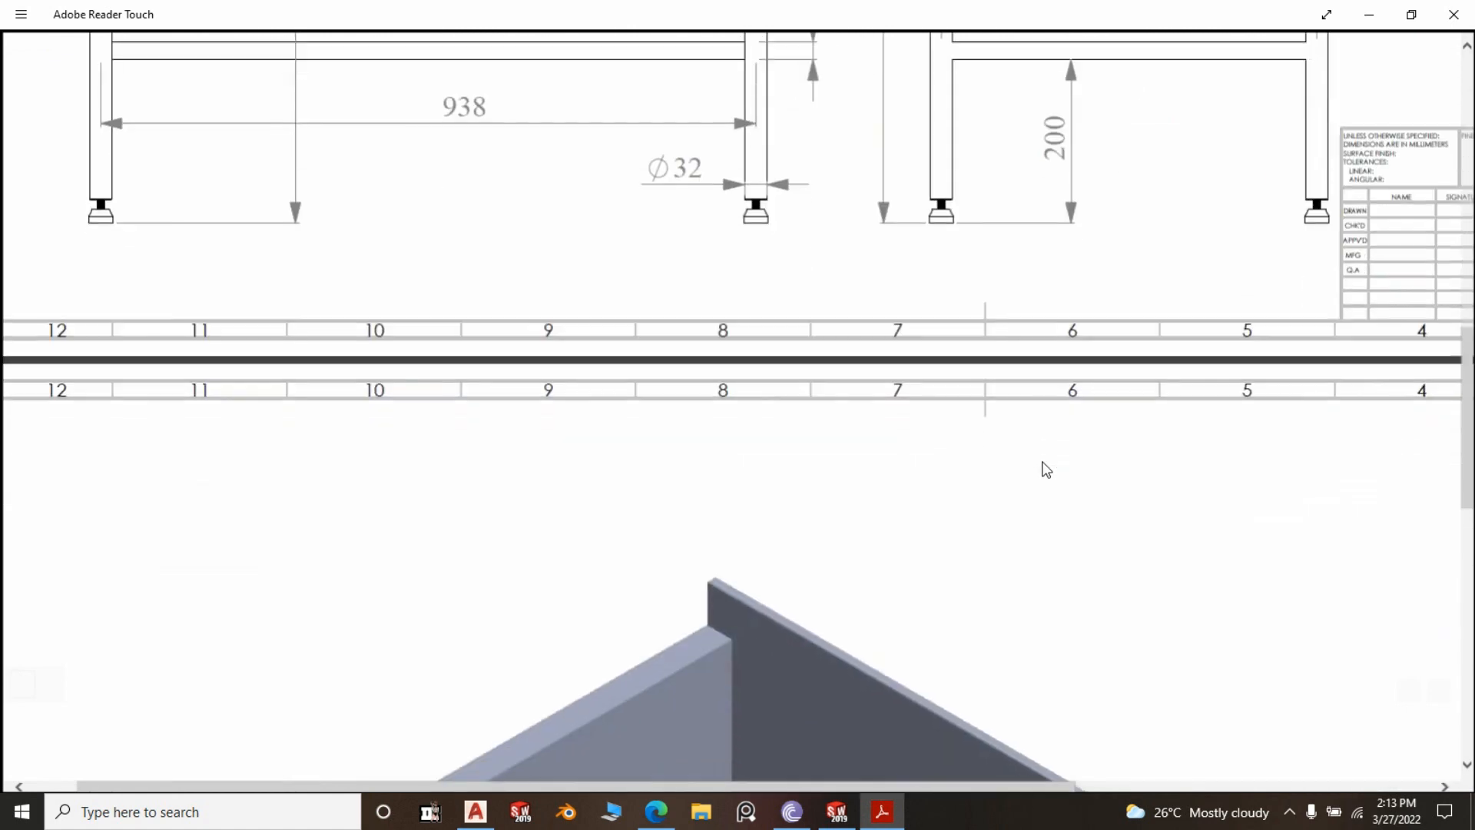
scroll(1043, 468, up, 3)
scroll(1075, 503, up, 3)
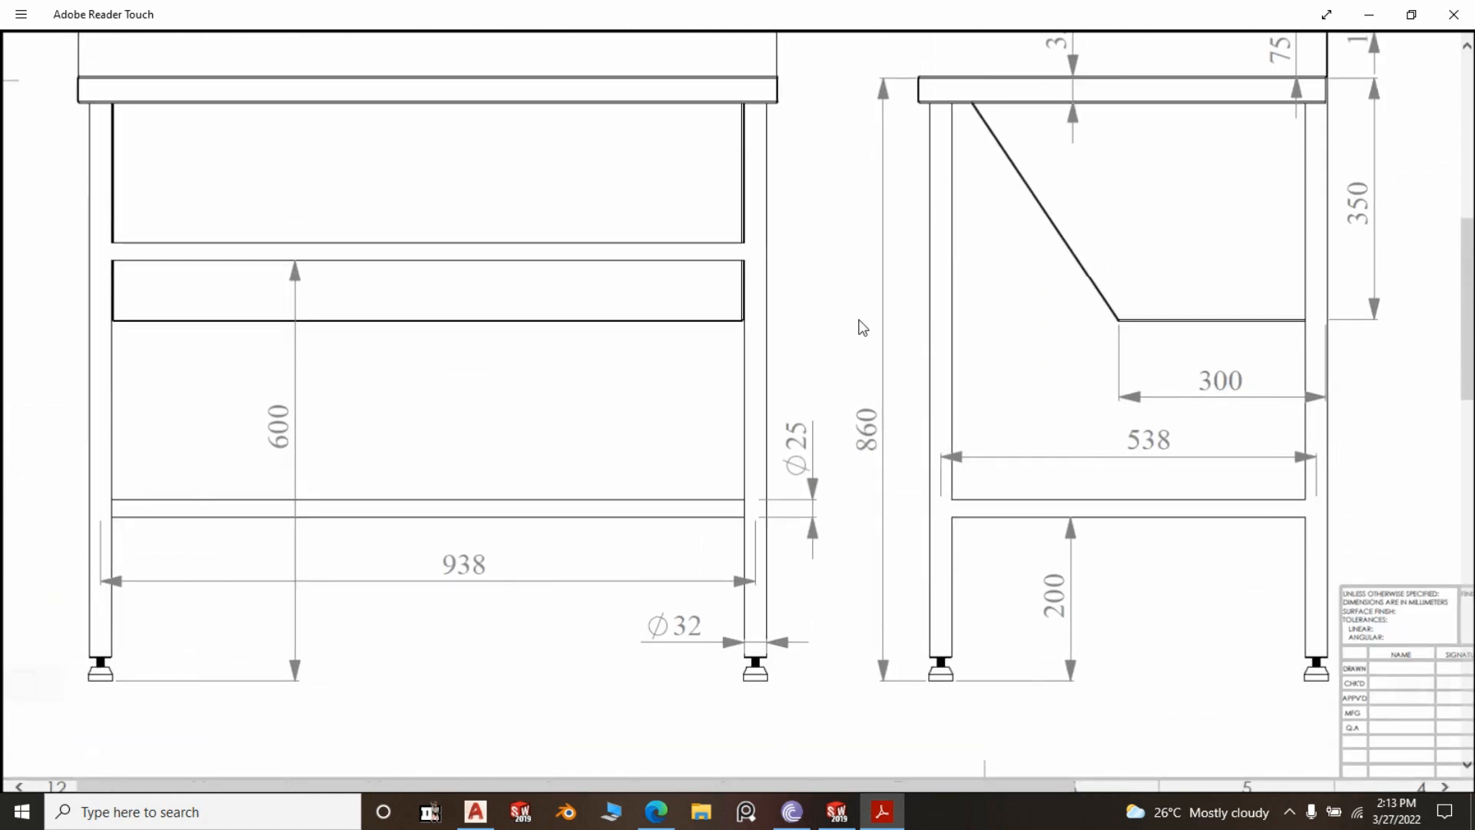
scroll(862, 327, up, 5)
scroll(833, 388, down, 4)
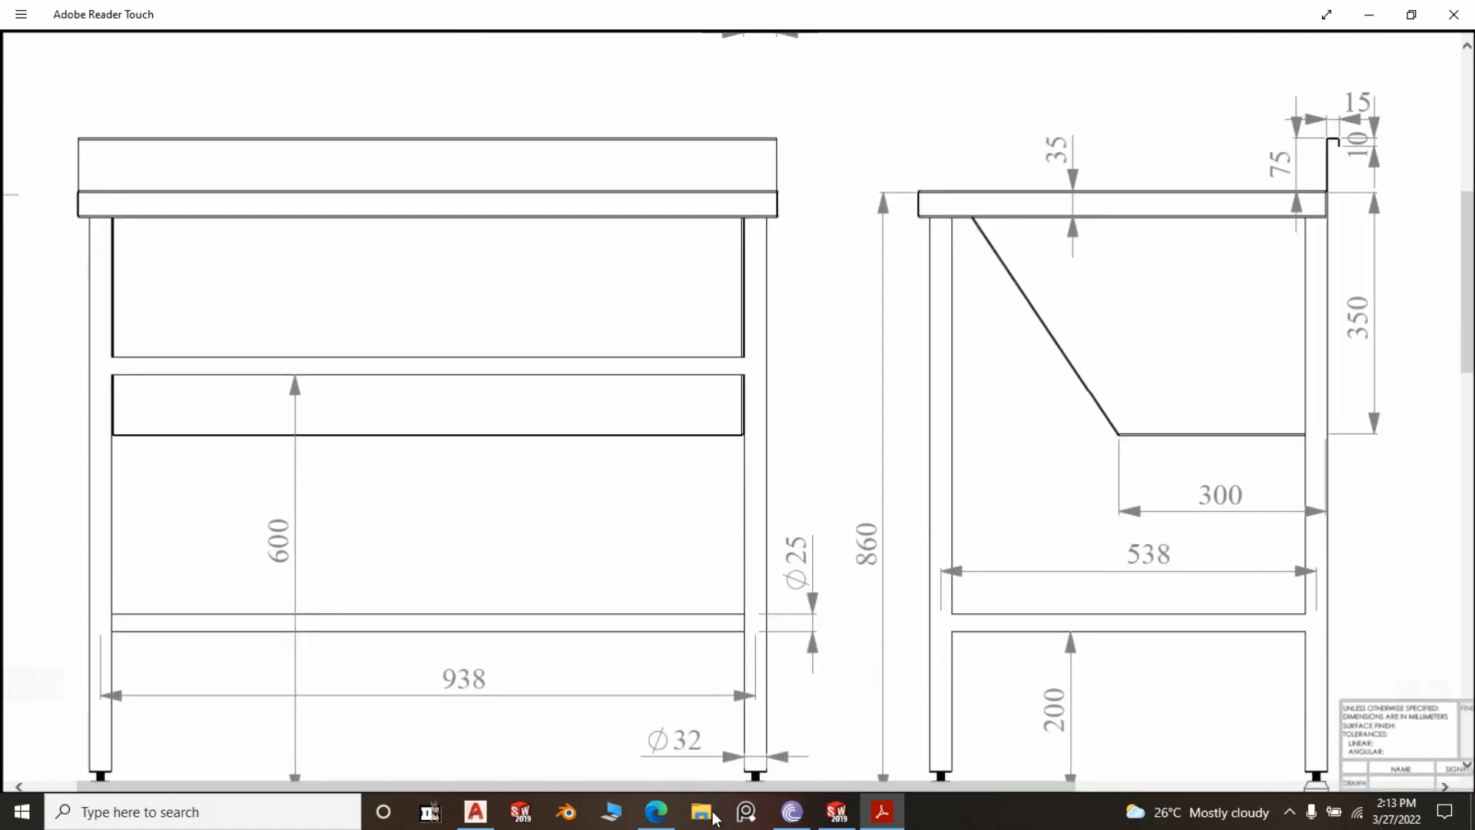
click(835, 814)
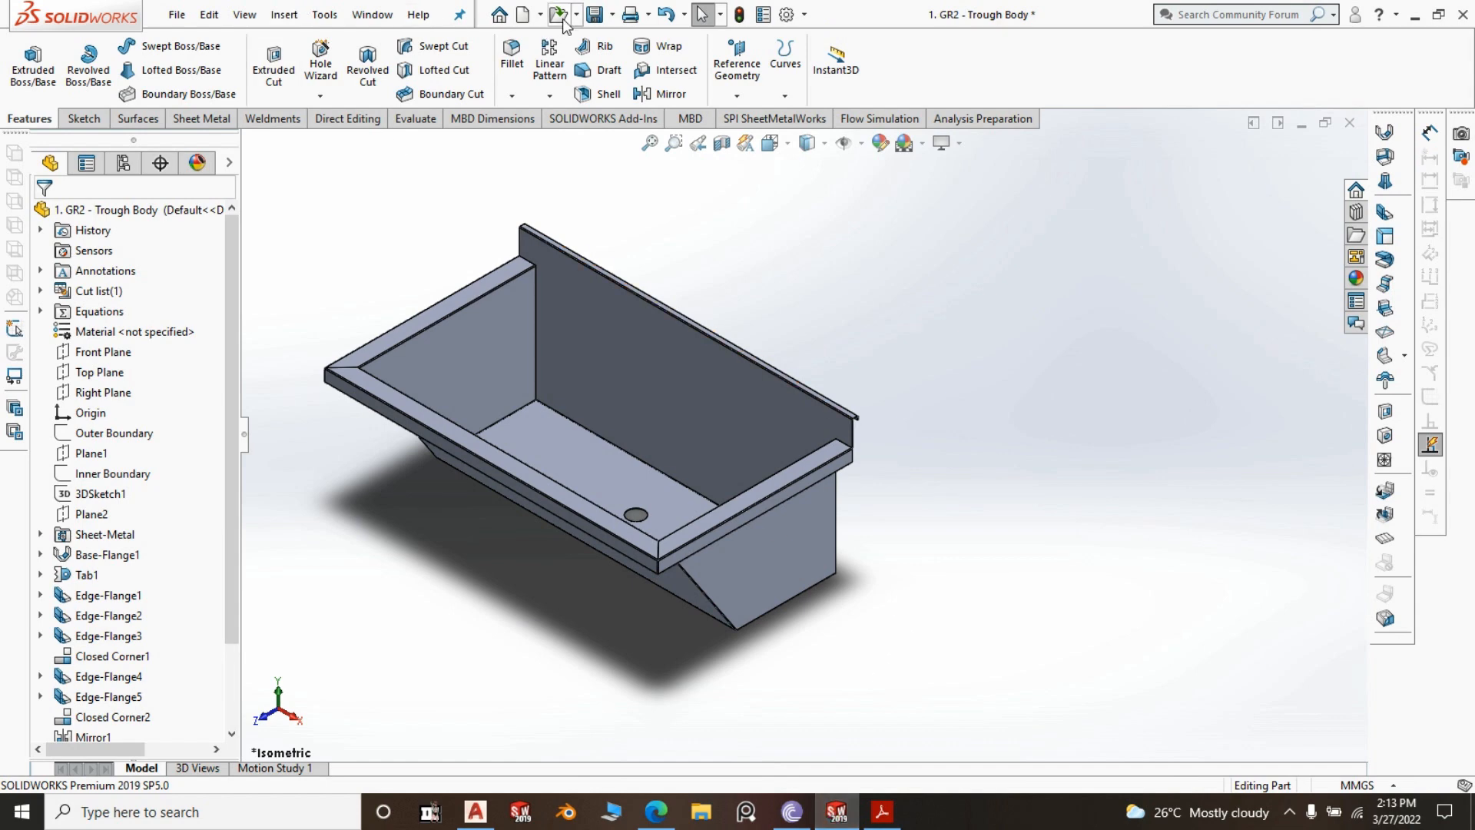
Browse the appearance library to the Steel category of the Metal appearances
click(1357, 283)
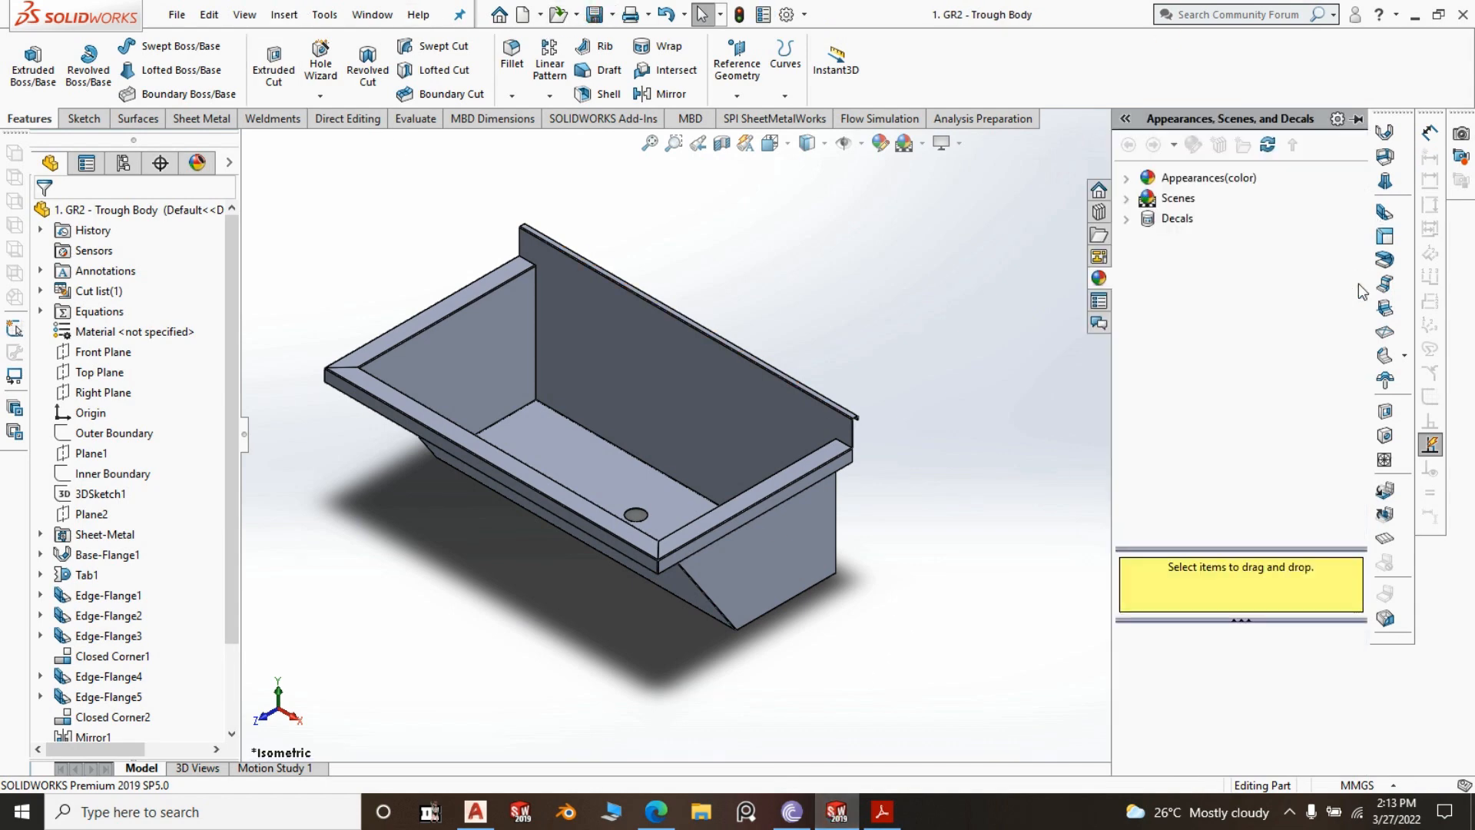
double_click(1147, 178)
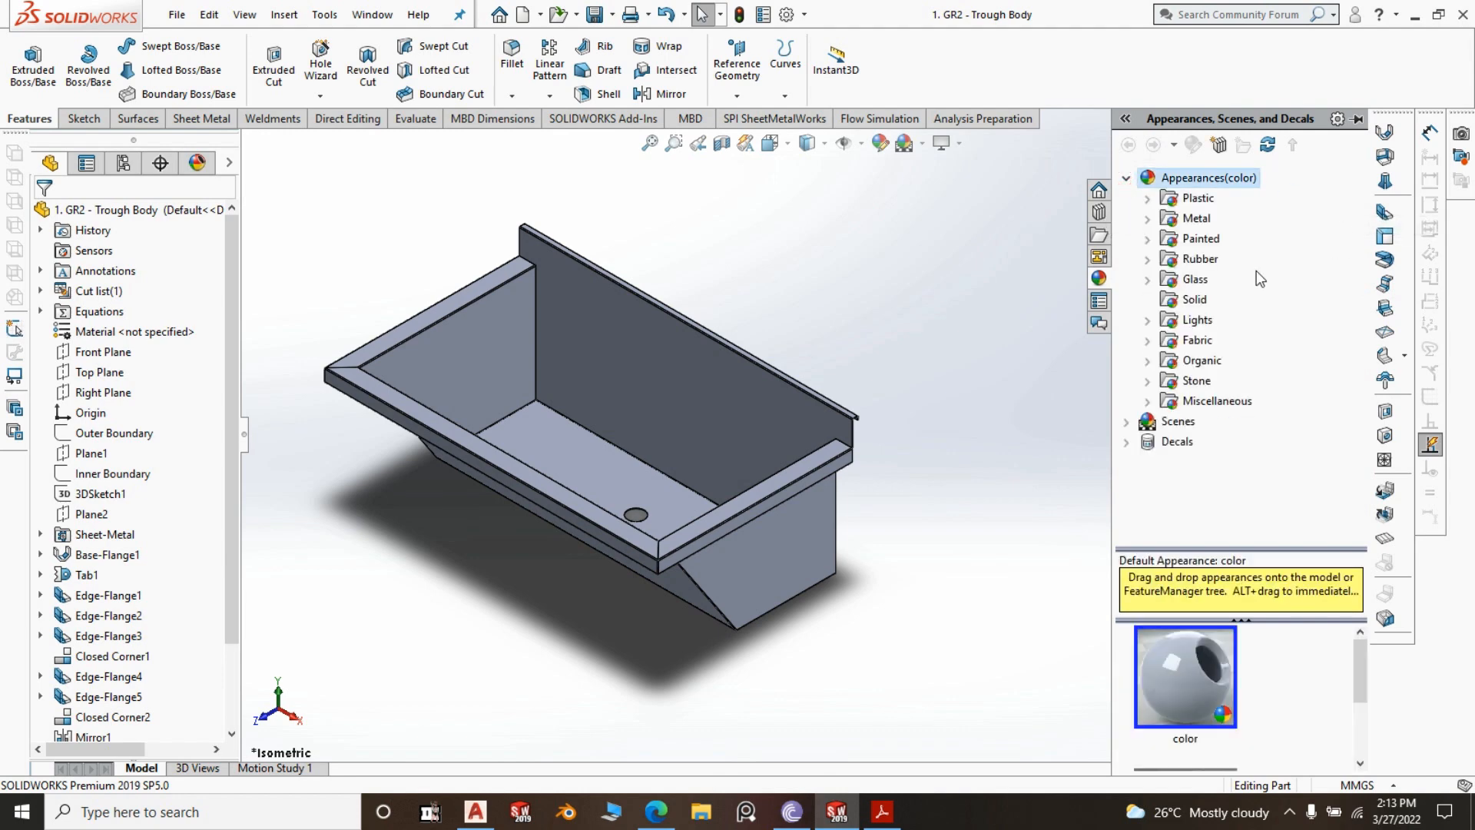
click(1146, 219)
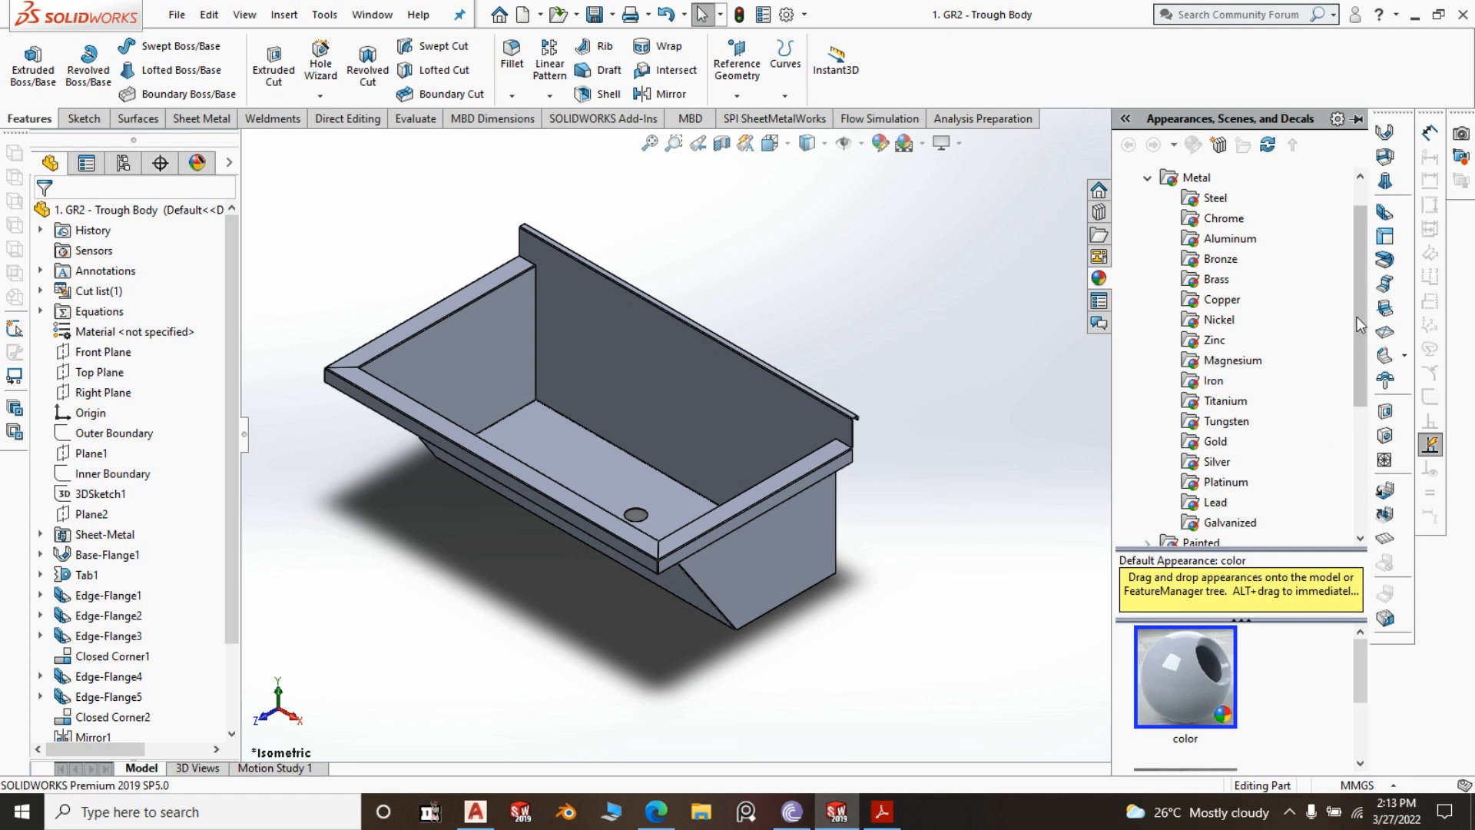
drag(1361, 302, 1371, 332)
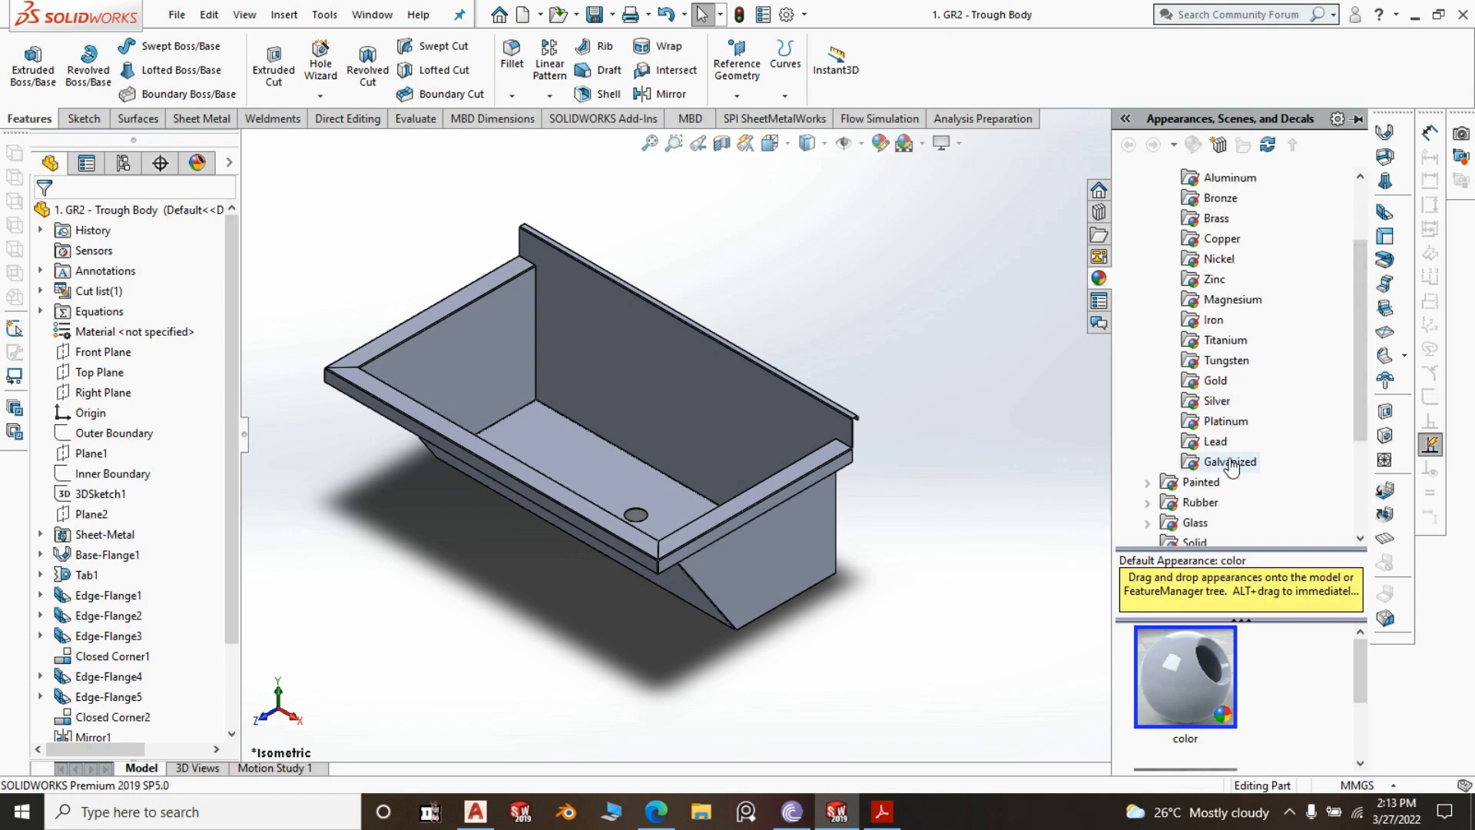
scroll(1230, 448, up, 1)
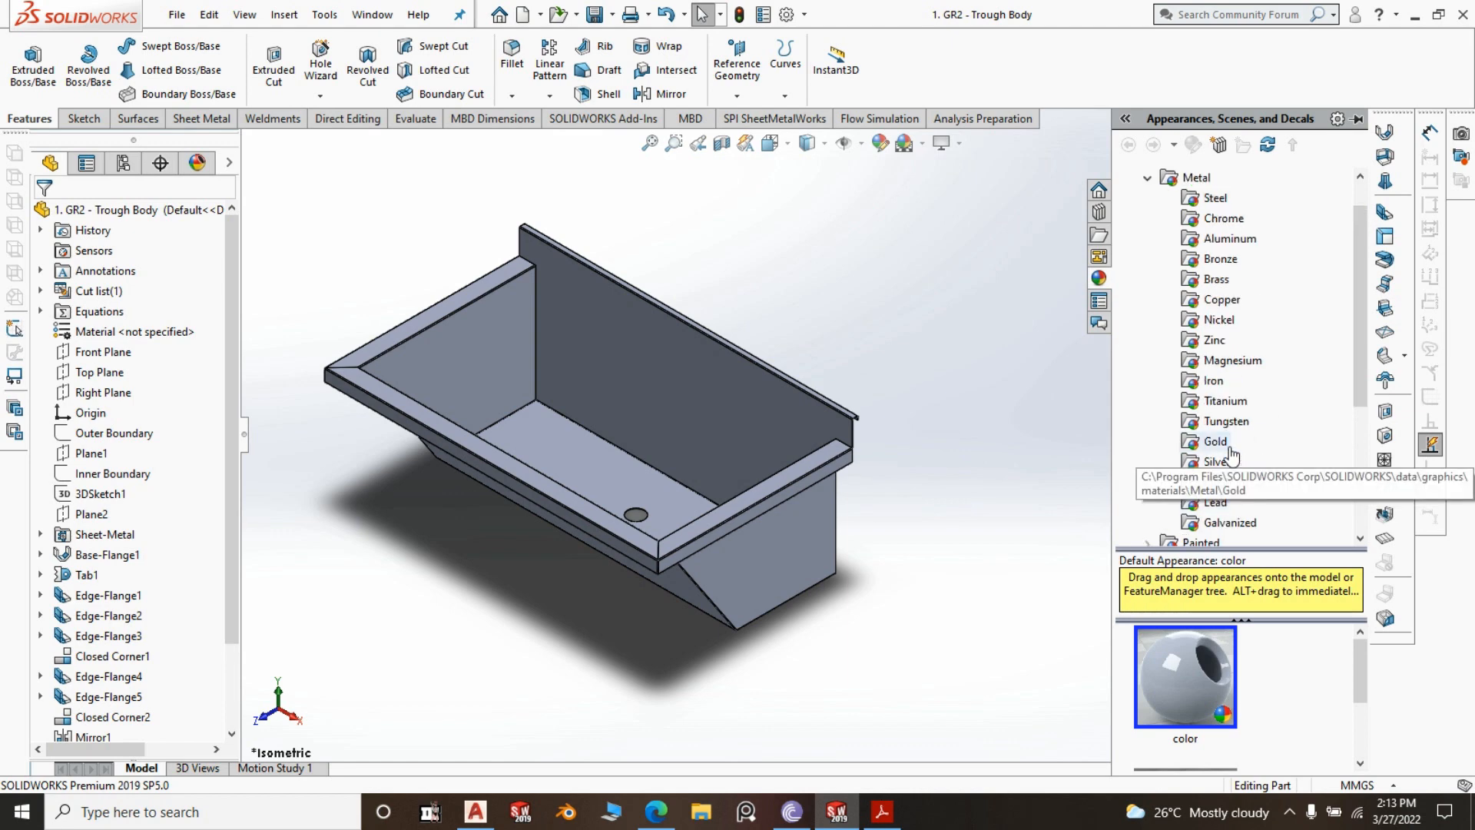
click(1208, 199)
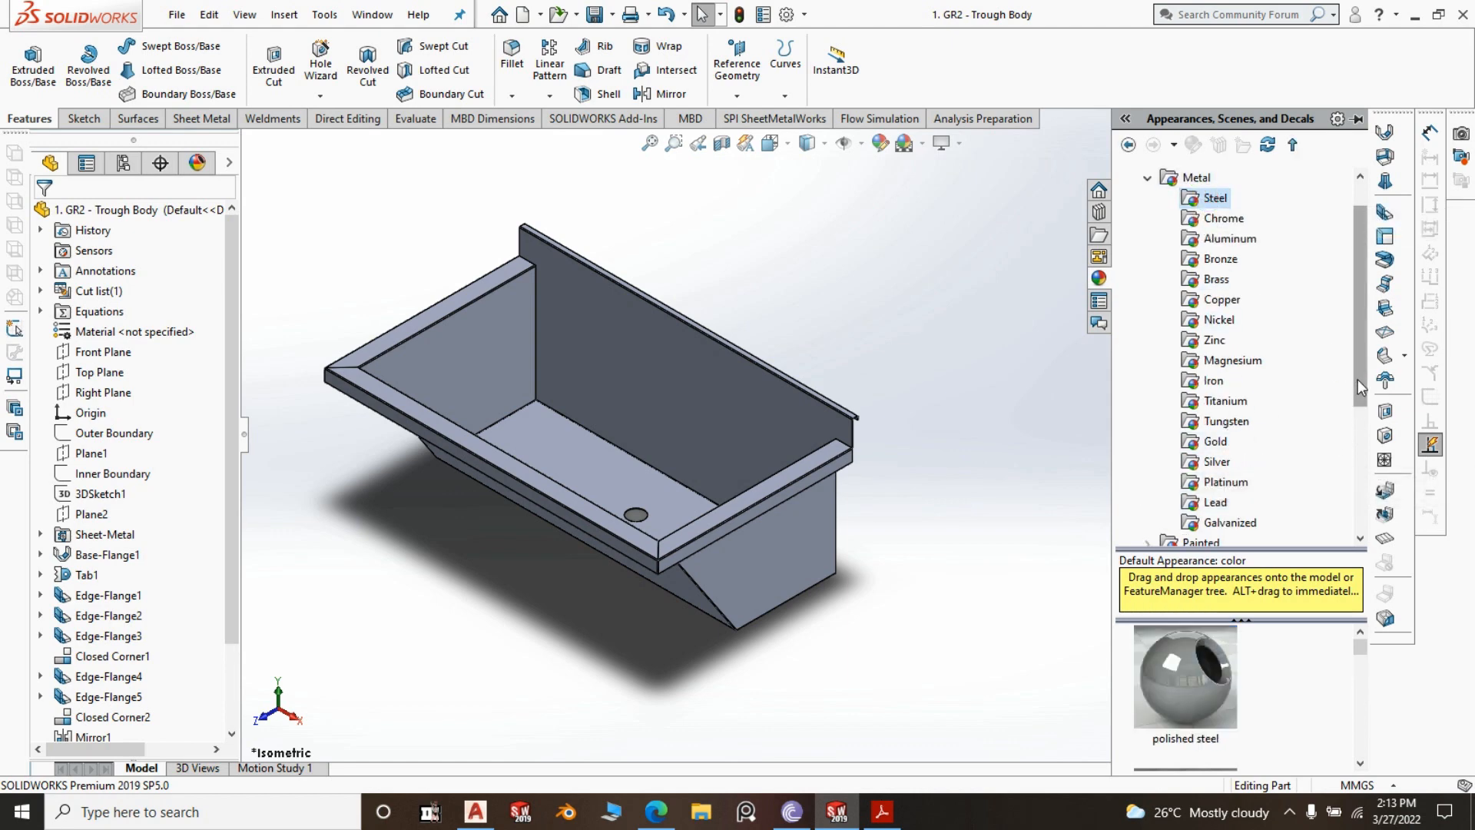
Apply the burnished steel appearance to the whole trough body part
drag(1357, 379, 1360, 447)
drag(1367, 644, 1376, 683)
click(1190, 680)
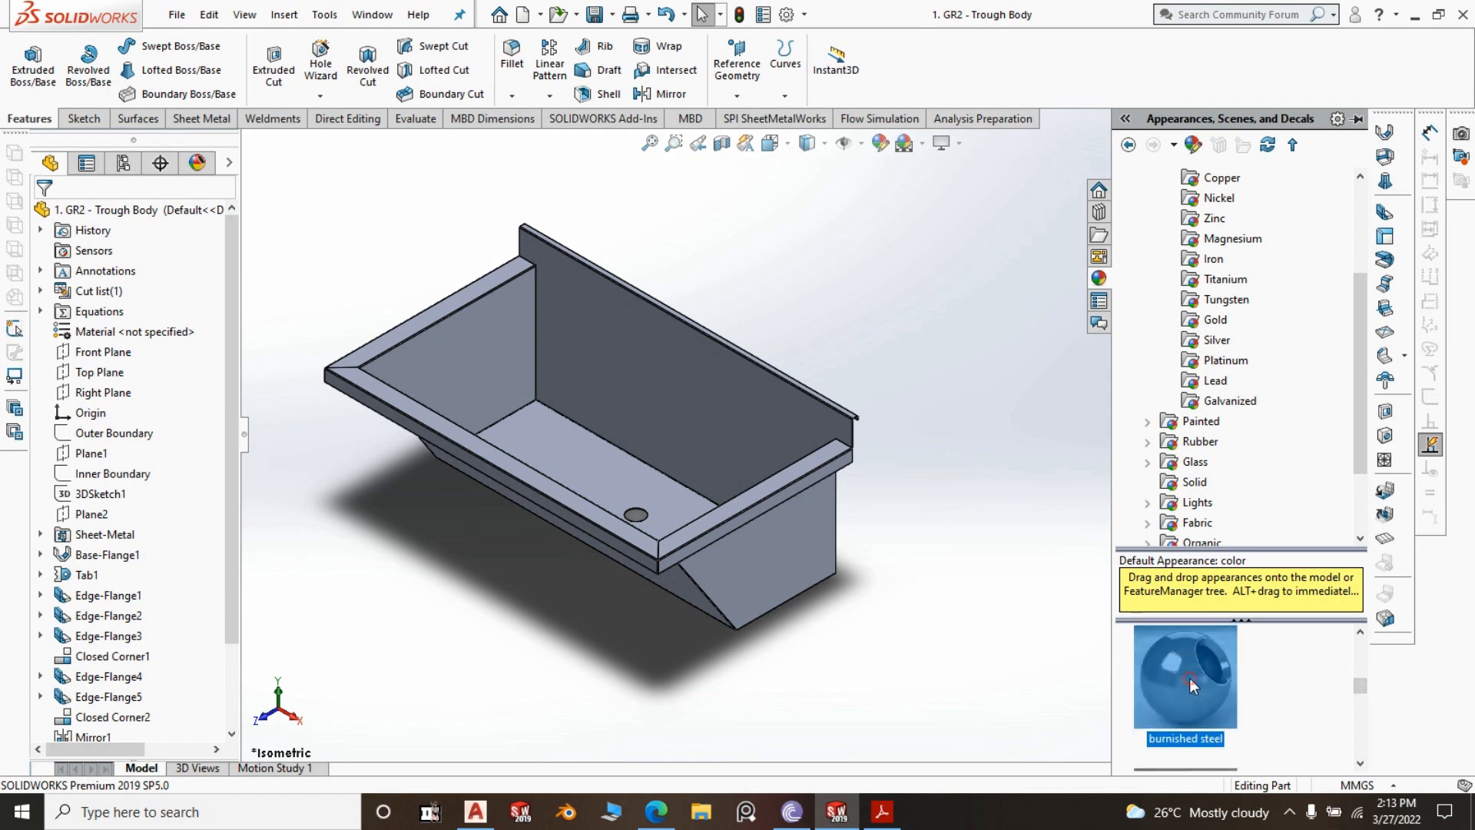
right_click(1190, 679)
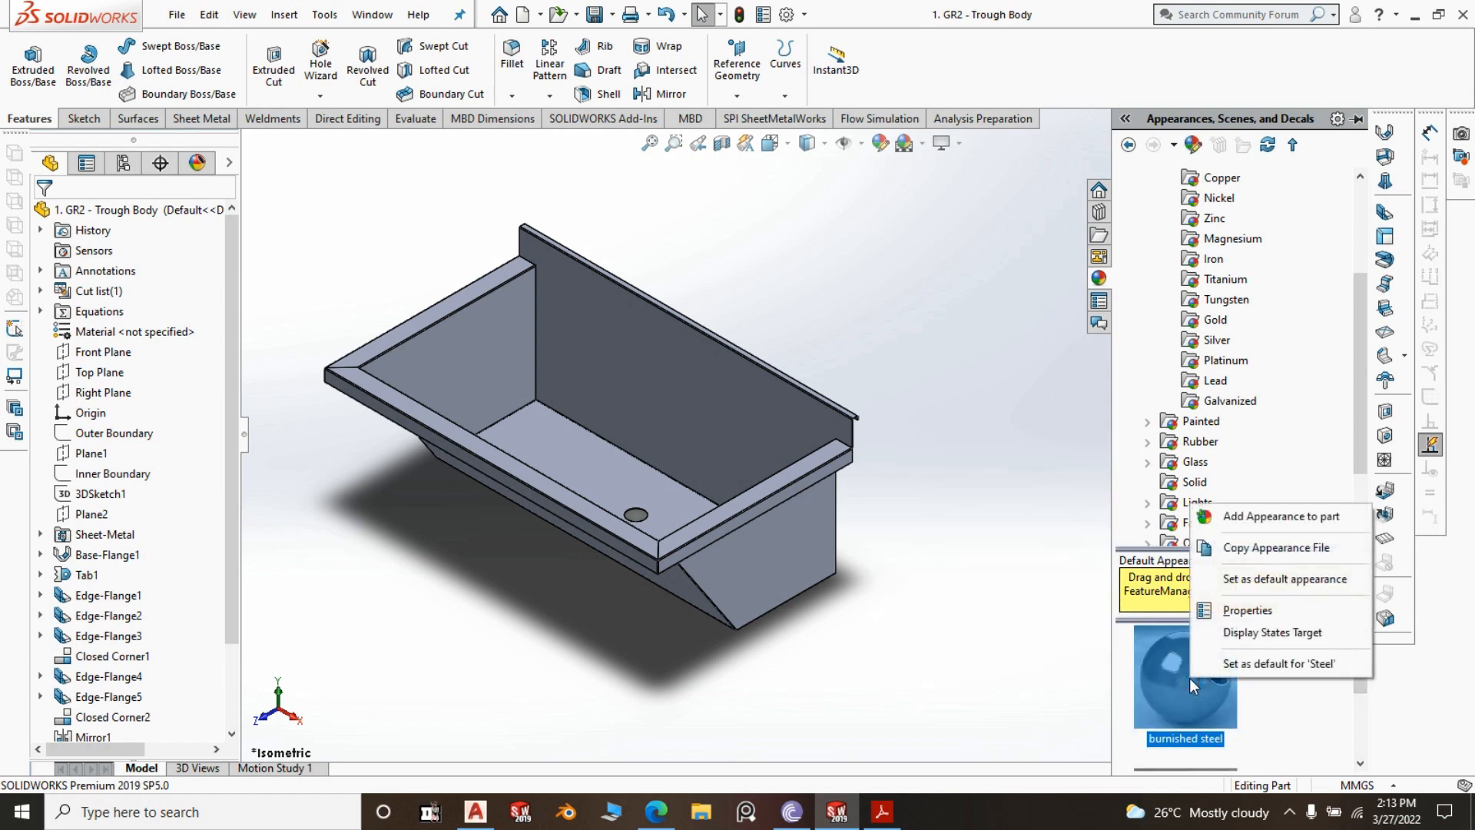
click(1264, 517)
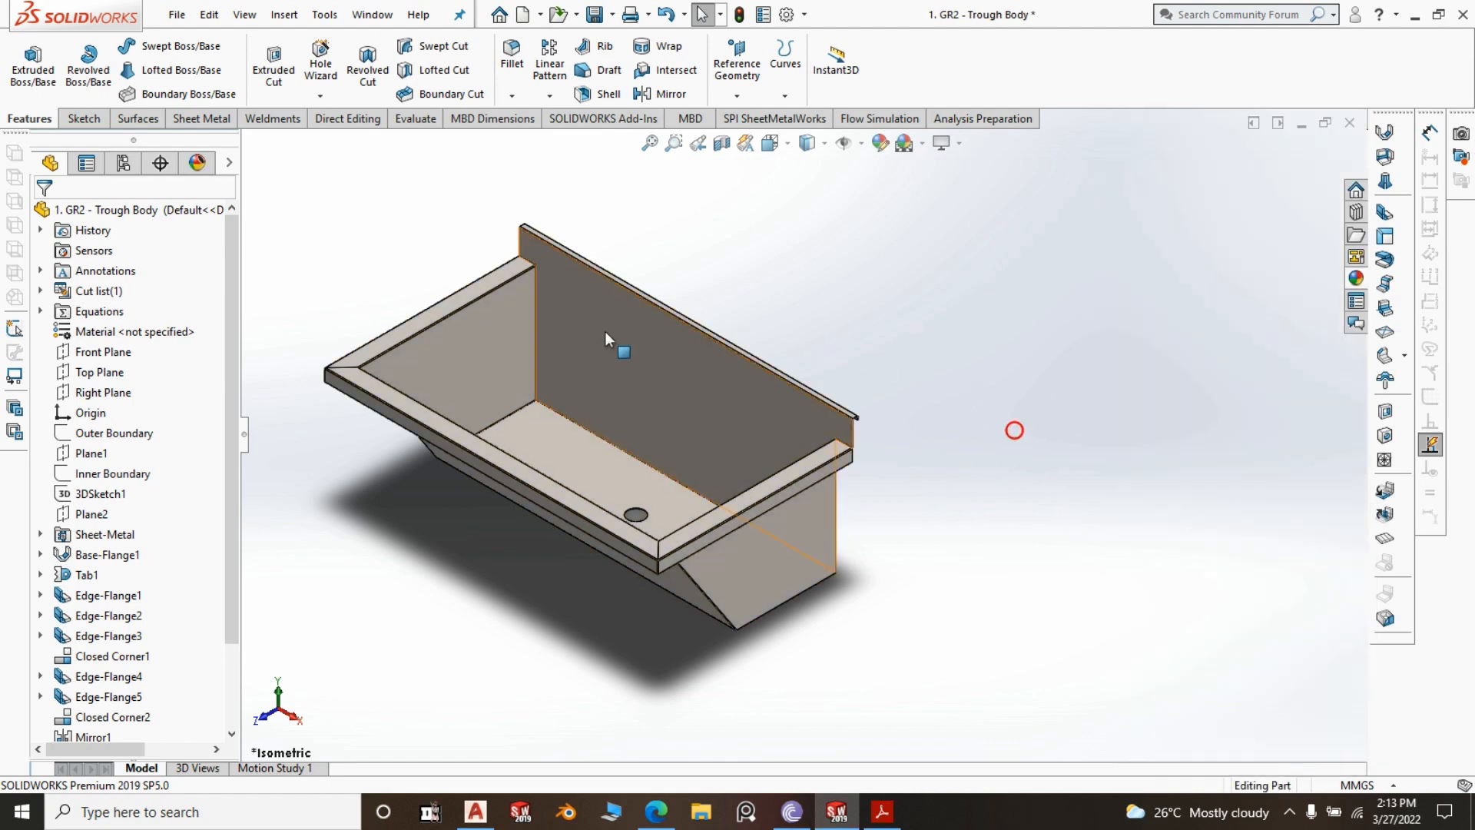
key(z)
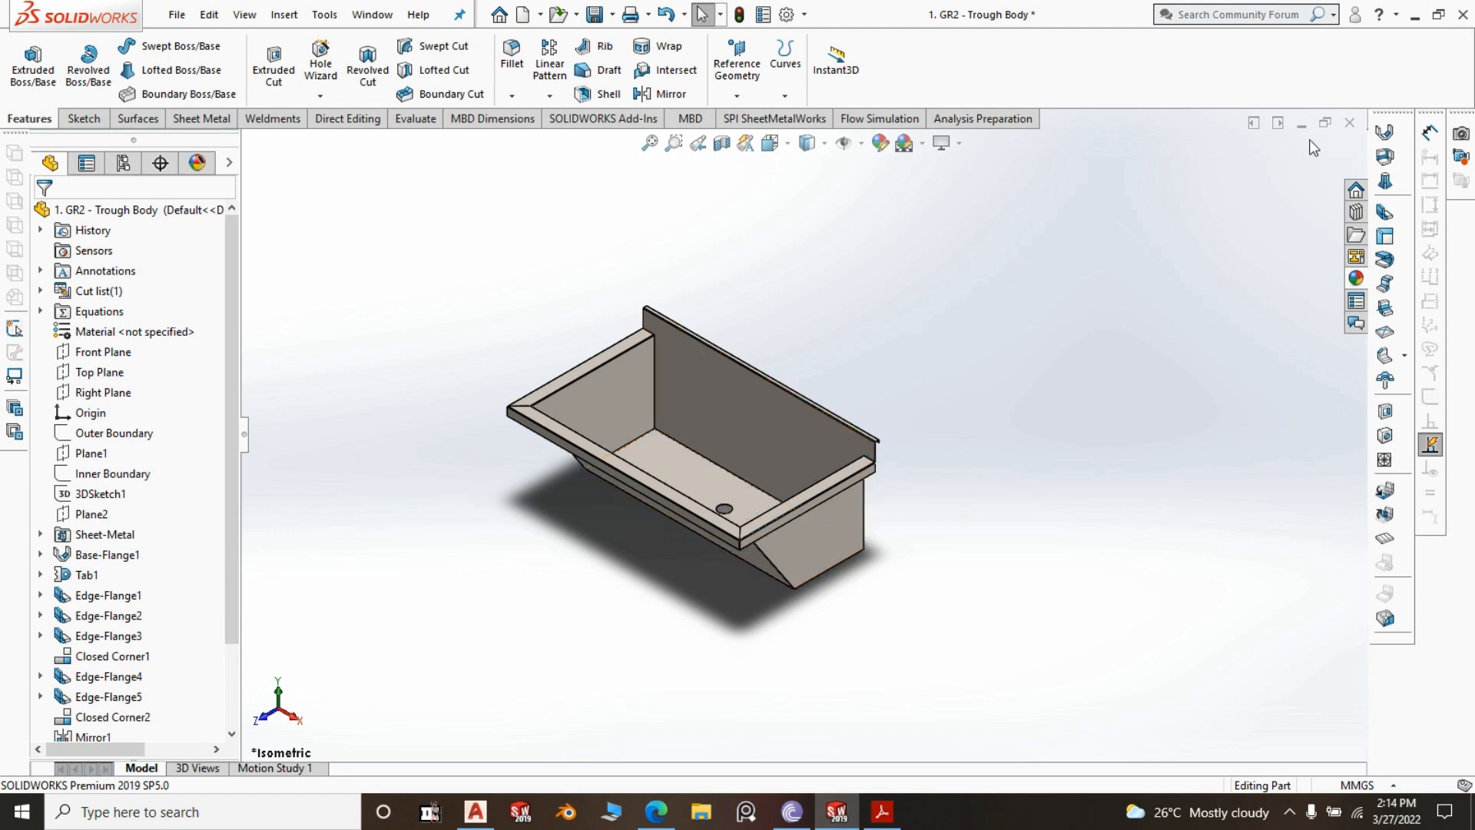
Minimize the open windows and open the Tutorial Layout folder inside Projects > Solid Works Tutorial in File Explorer
click(1414, 20)
click(1367, 19)
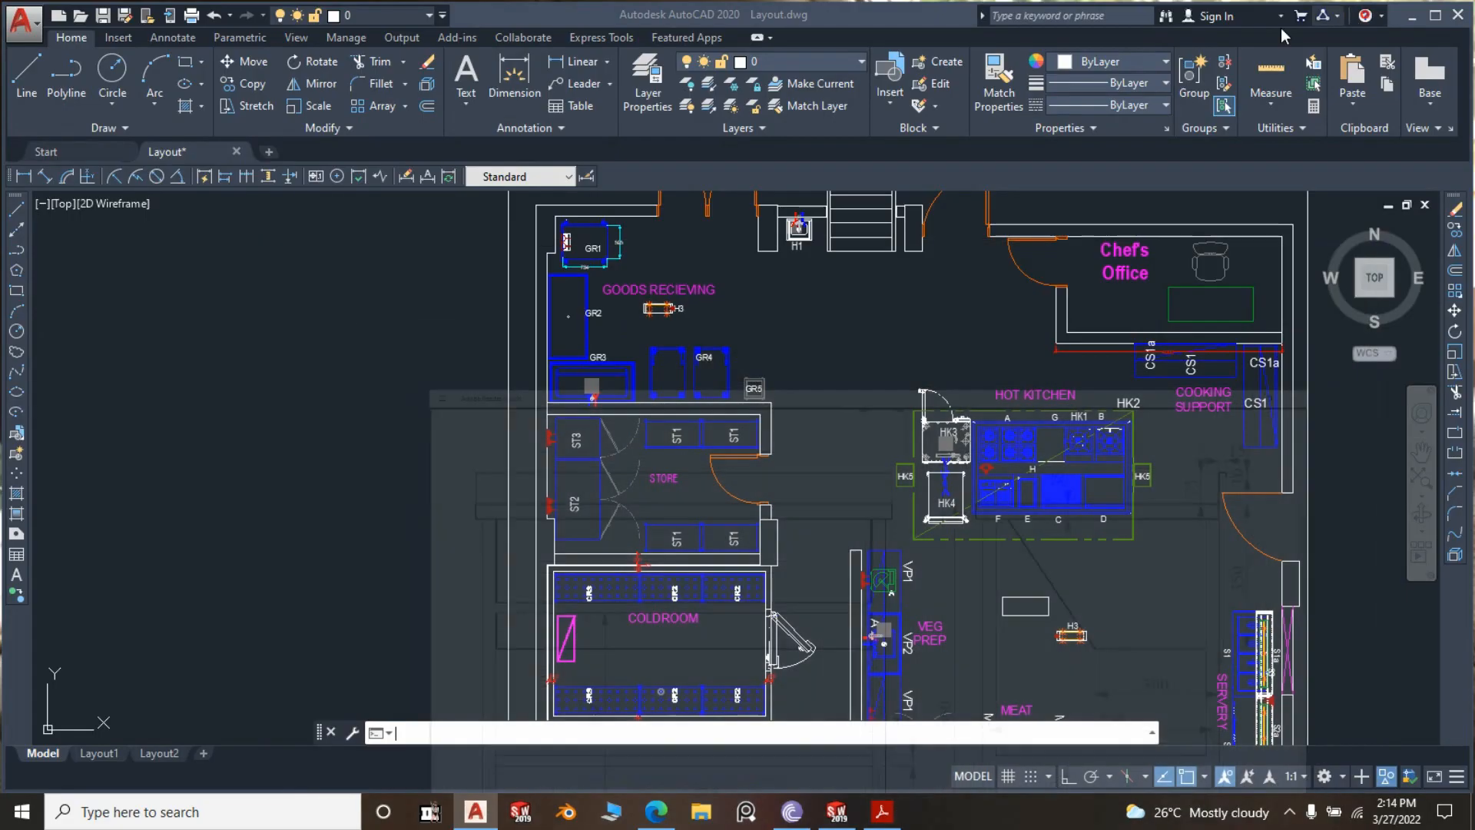
click(1413, 23)
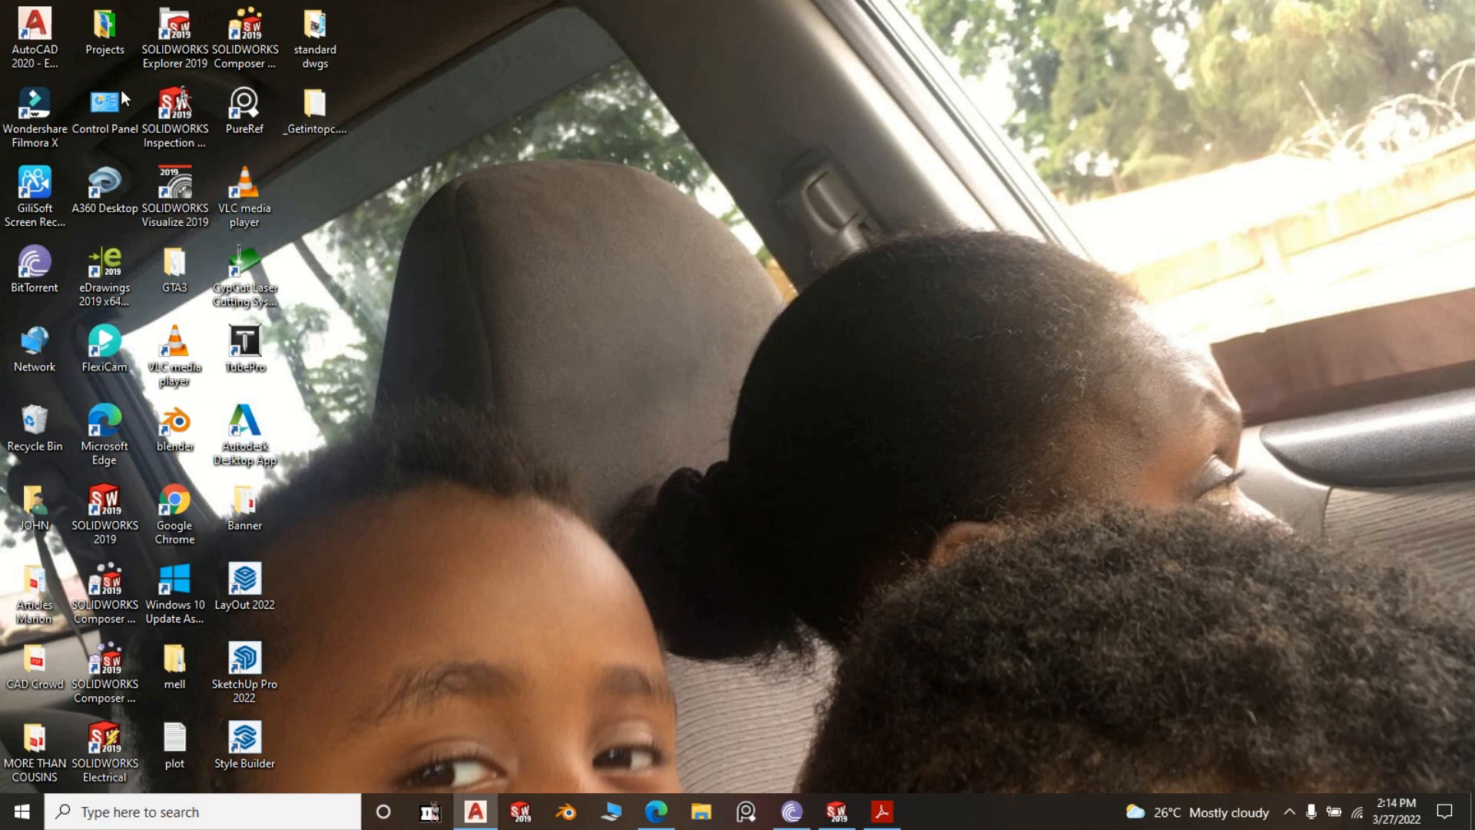
double_click(119, 48)
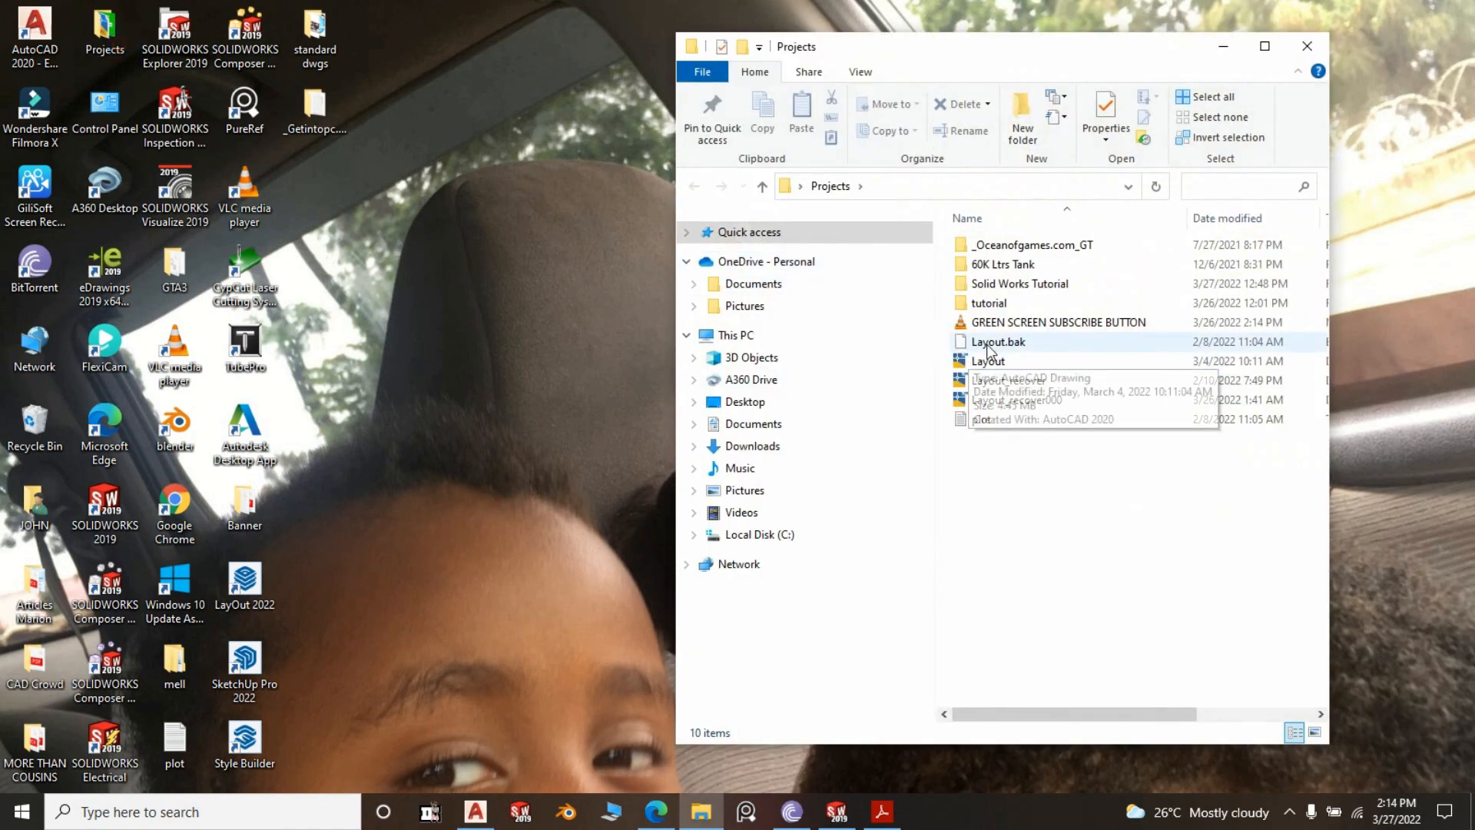
double_click(1022, 286)
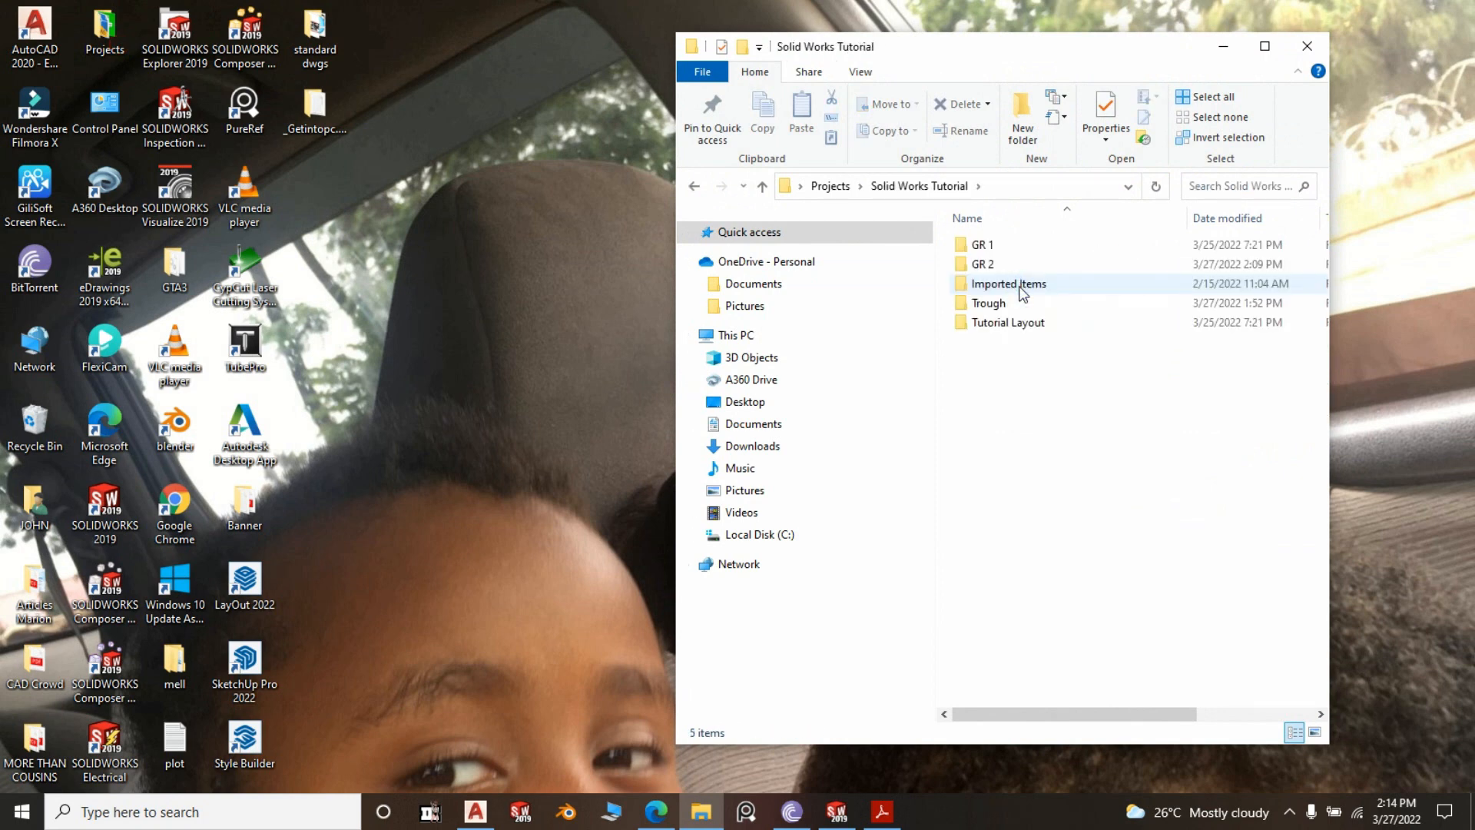
double_click(1013, 324)
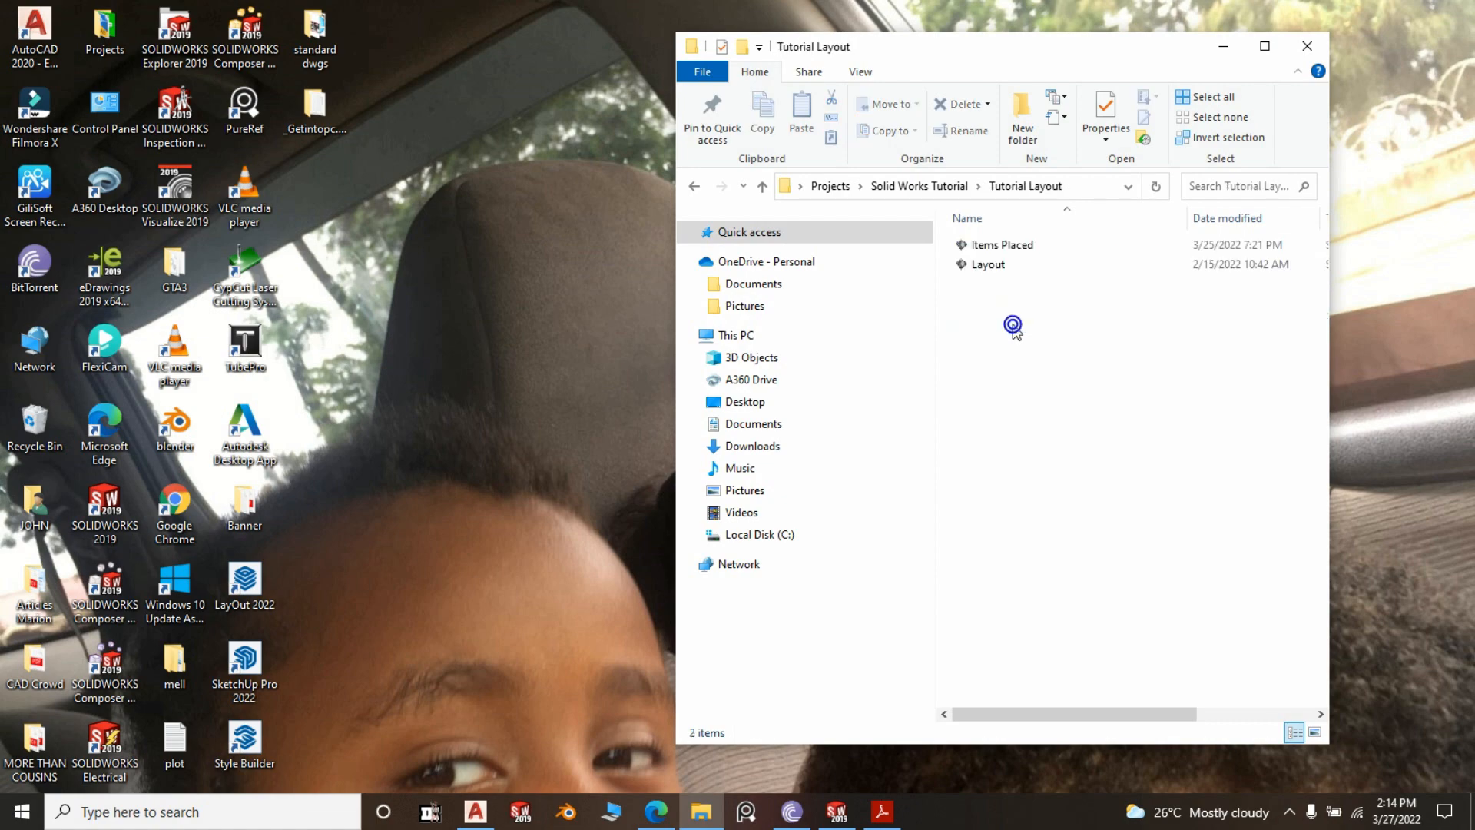
Open the Items Placed assembly in SOLIDWORKS, suppressing the missing Trough Assembly component, and dismiss the open summary
double_click(1002, 245)
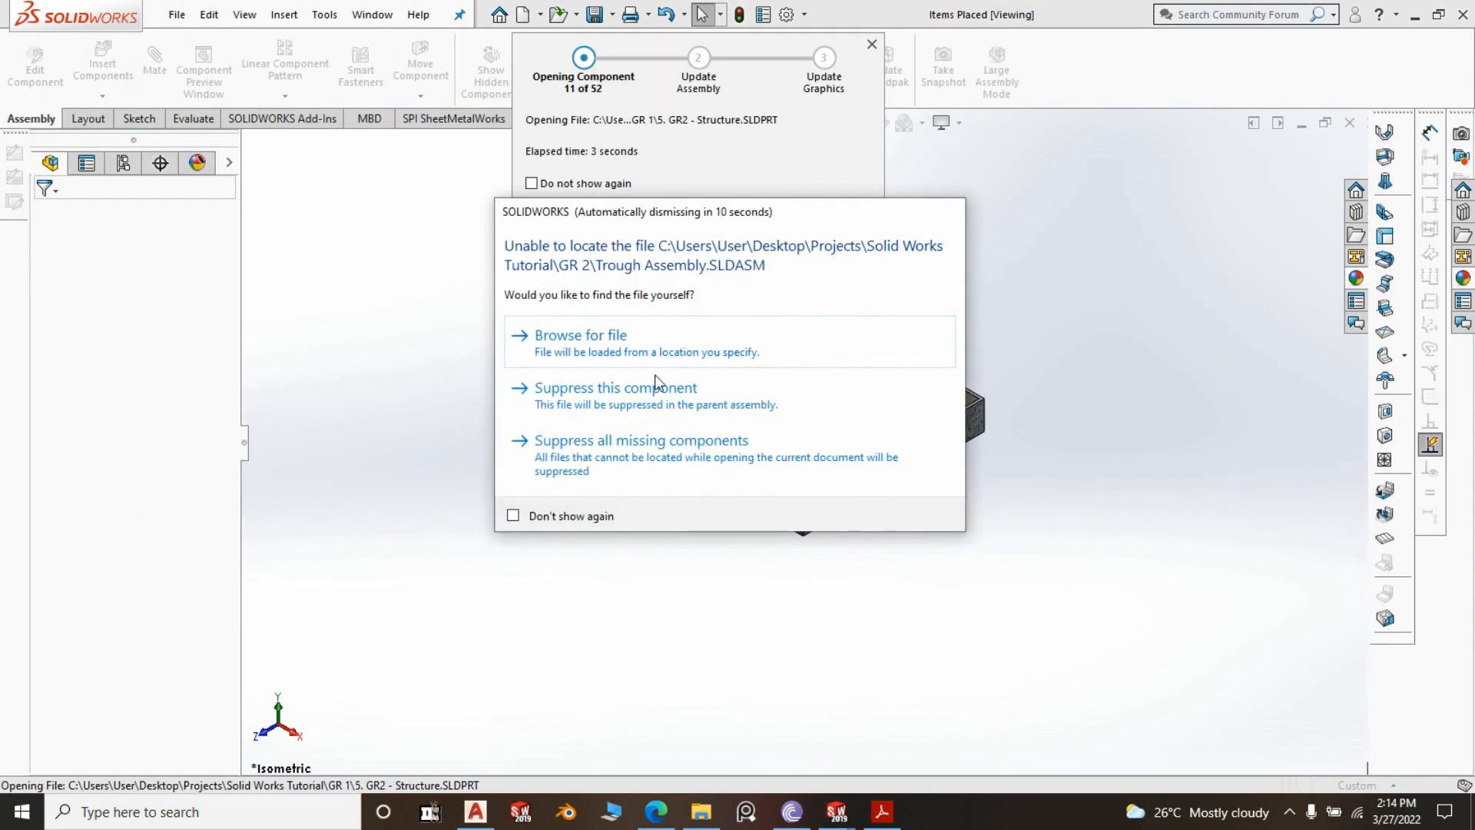
click(604, 398)
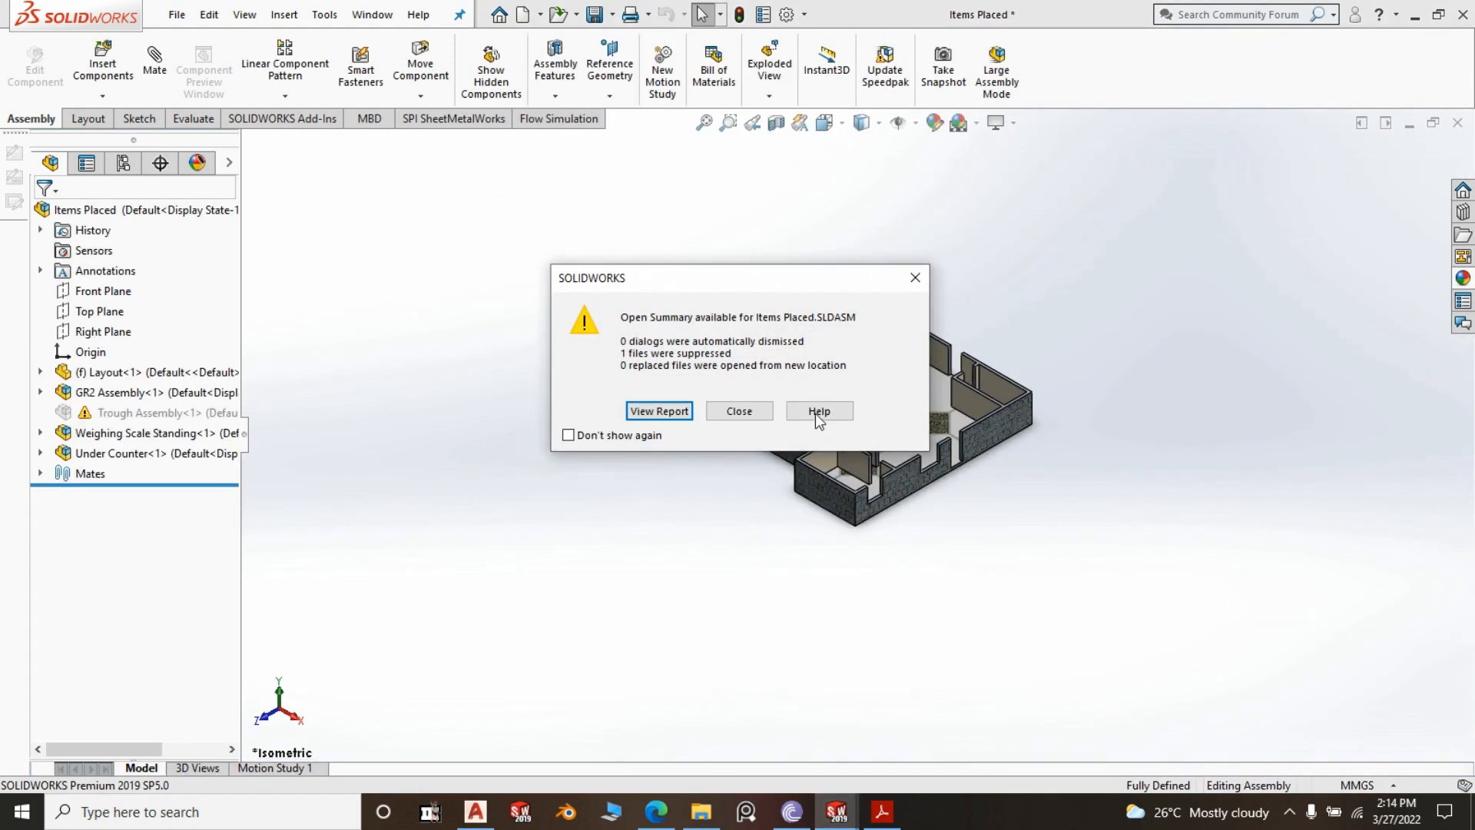
click(749, 412)
Examine the trough table, standing weighing scale and under counter placed in the building layout
scroll(907, 342, down, 2)
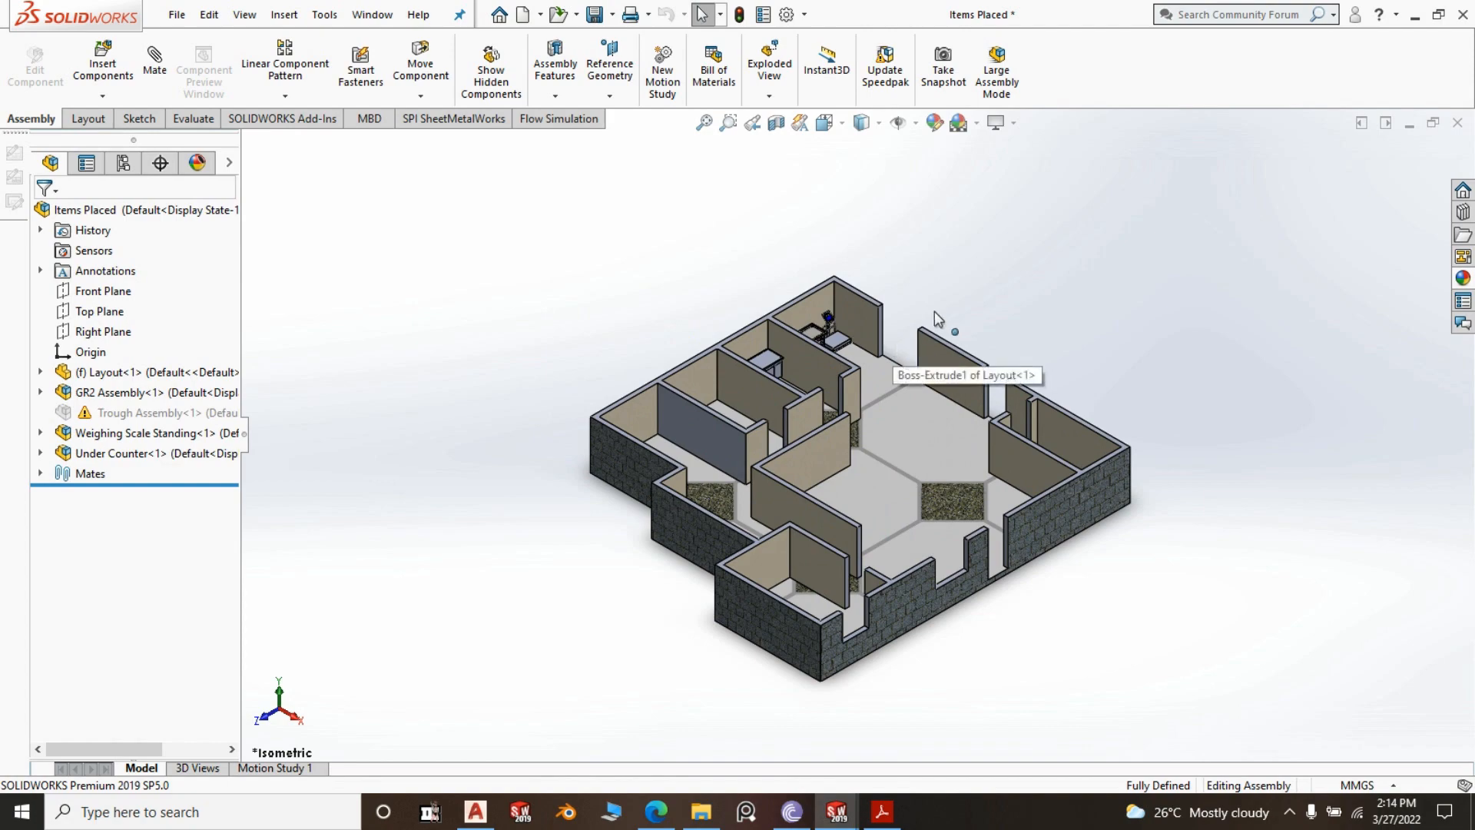
scroll(938, 319, down, 3)
middle_drag(938, 319, 881, 352)
scroll(642, 394, down, 3)
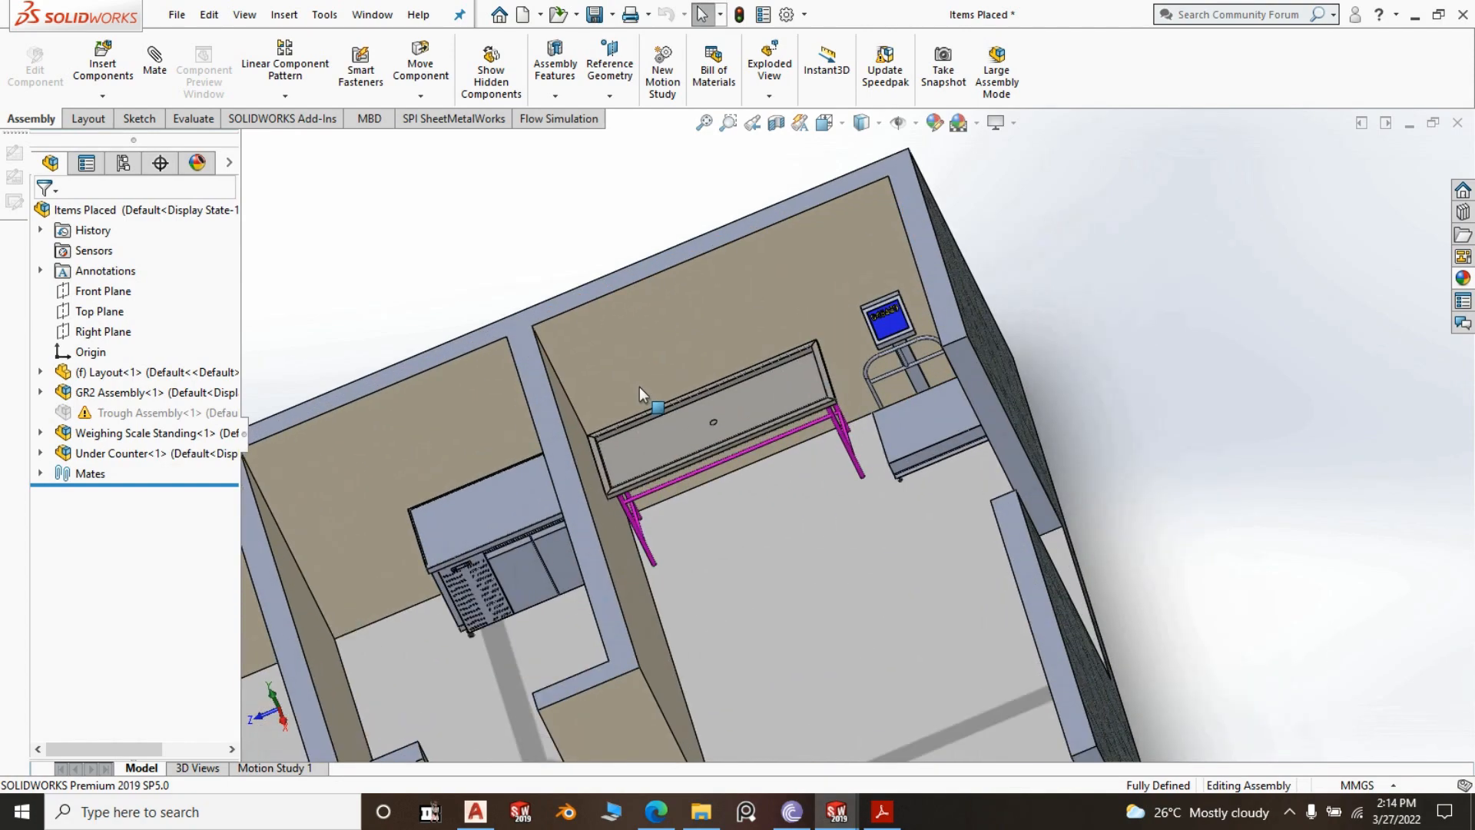
middle_drag(1046, 386, 1021, 365)
scroll(923, 321, down, 3)
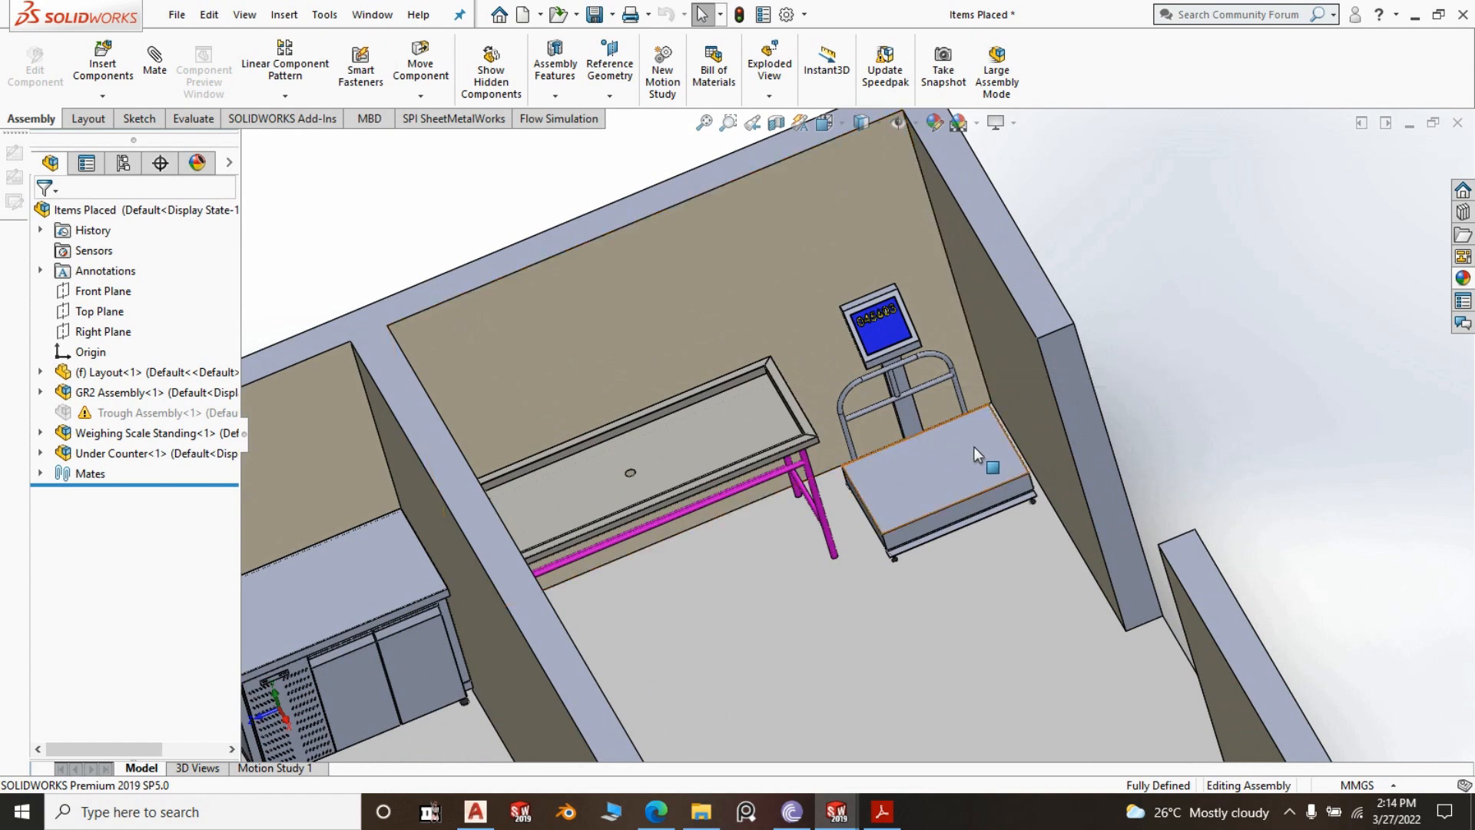
scroll(912, 415, up, 1)
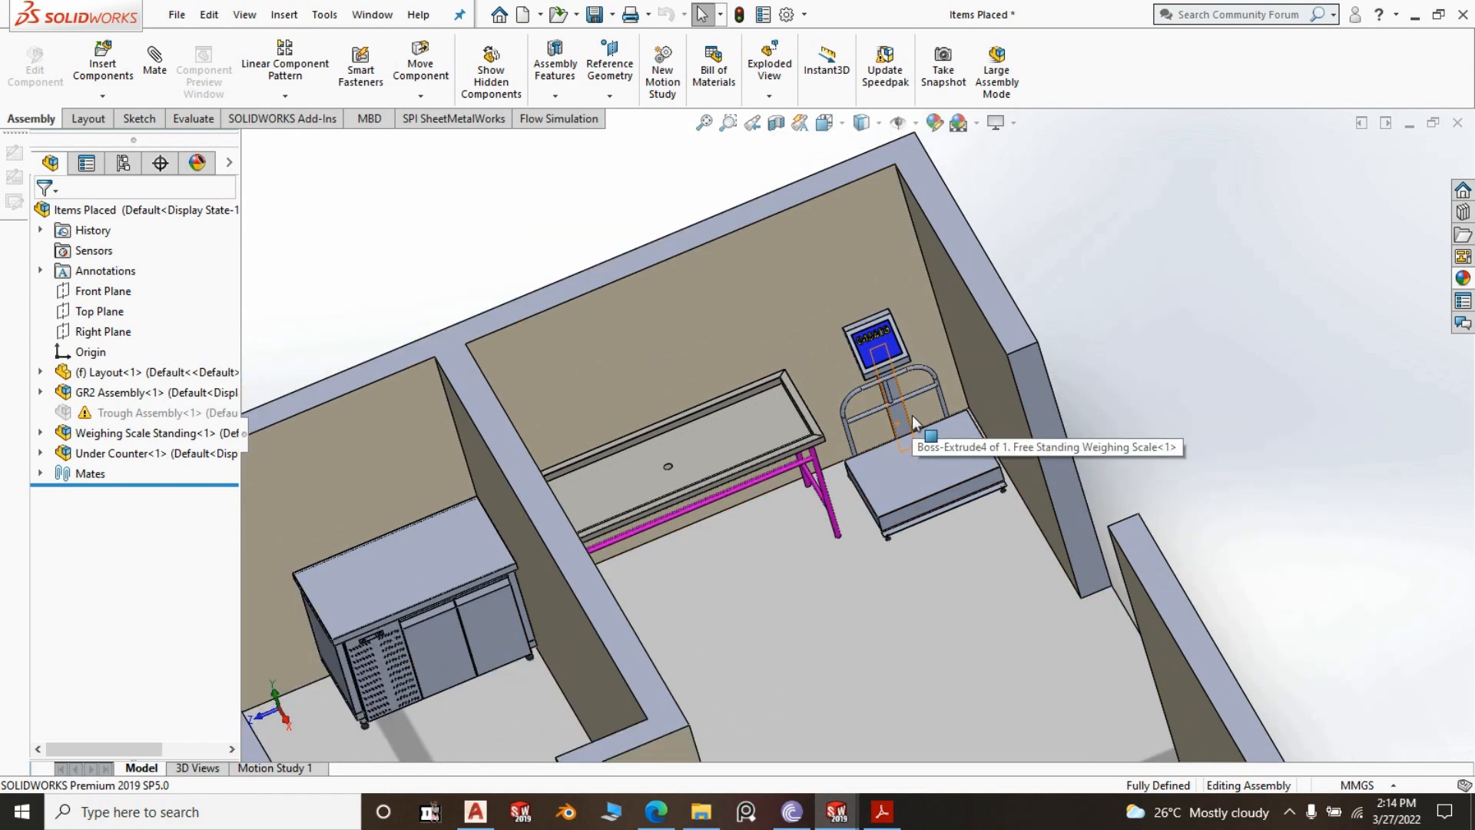
Examine the GR2 table with the magenta frame and its position relative to the walls and neighbouring rooms
middle_drag(911, 415, 1153, 372)
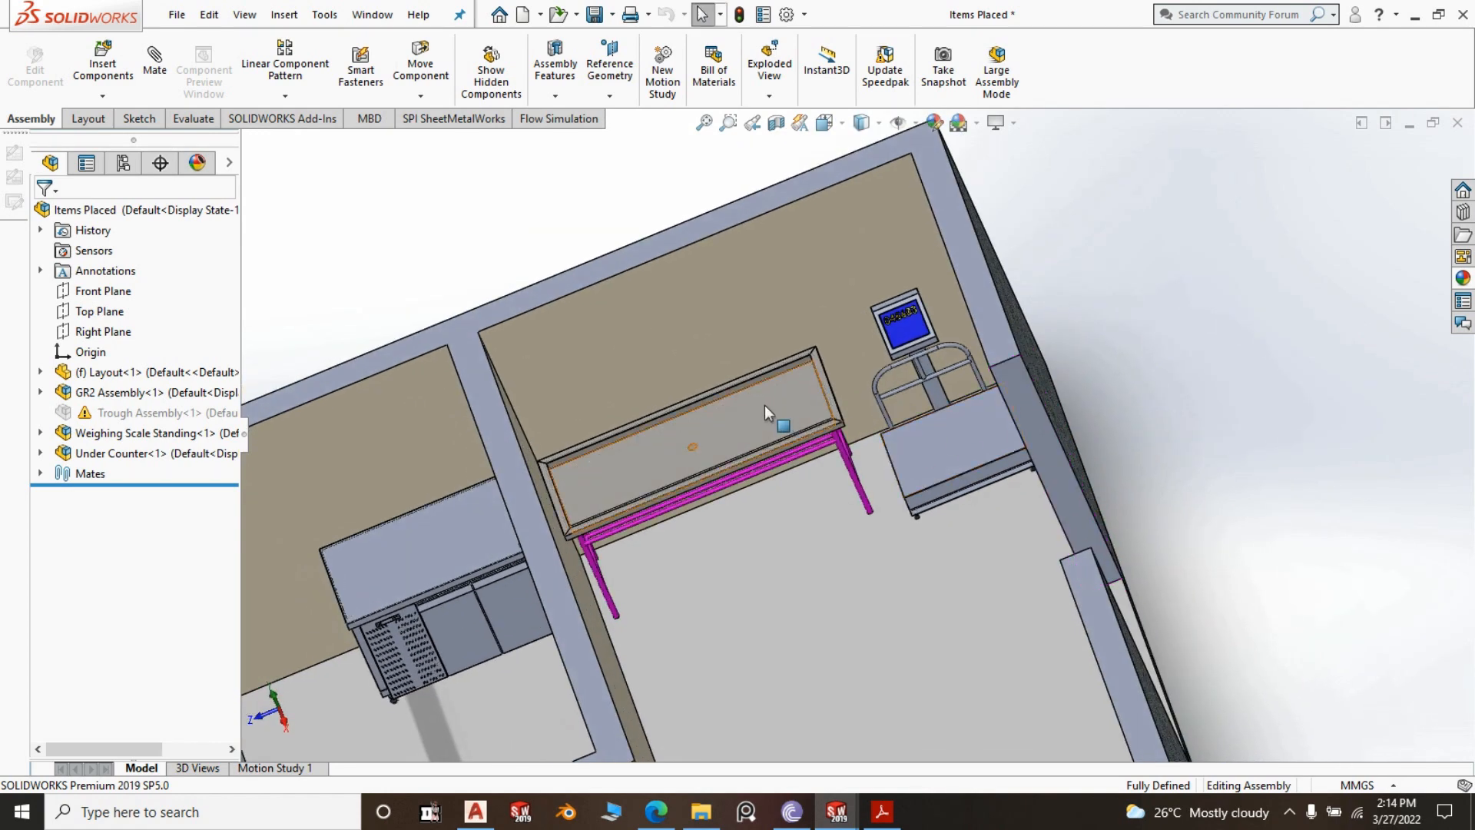
scroll(766, 412, down, 2)
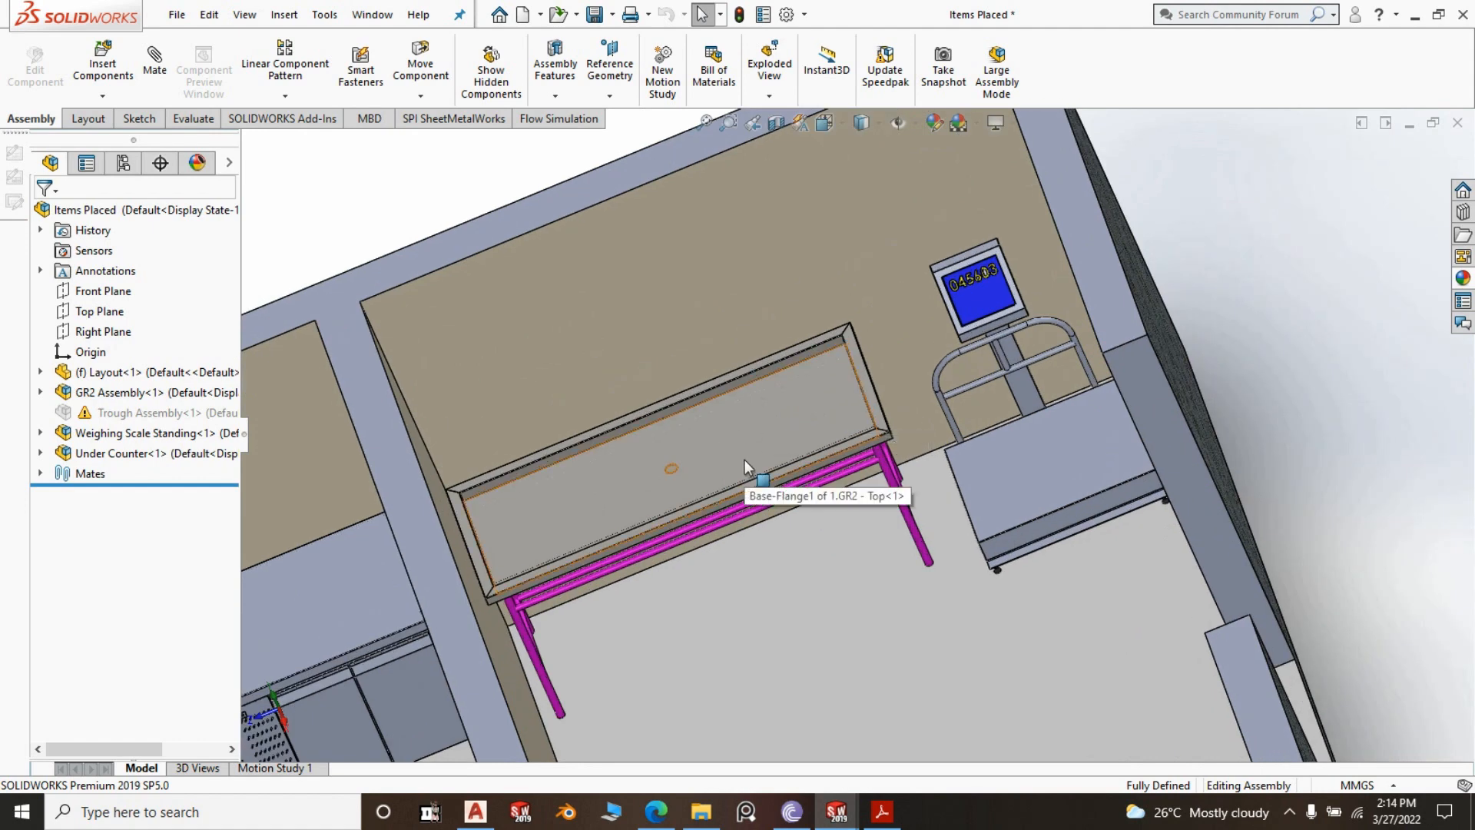
scroll(745, 456, down, 2)
scroll(745, 456, up, 2)
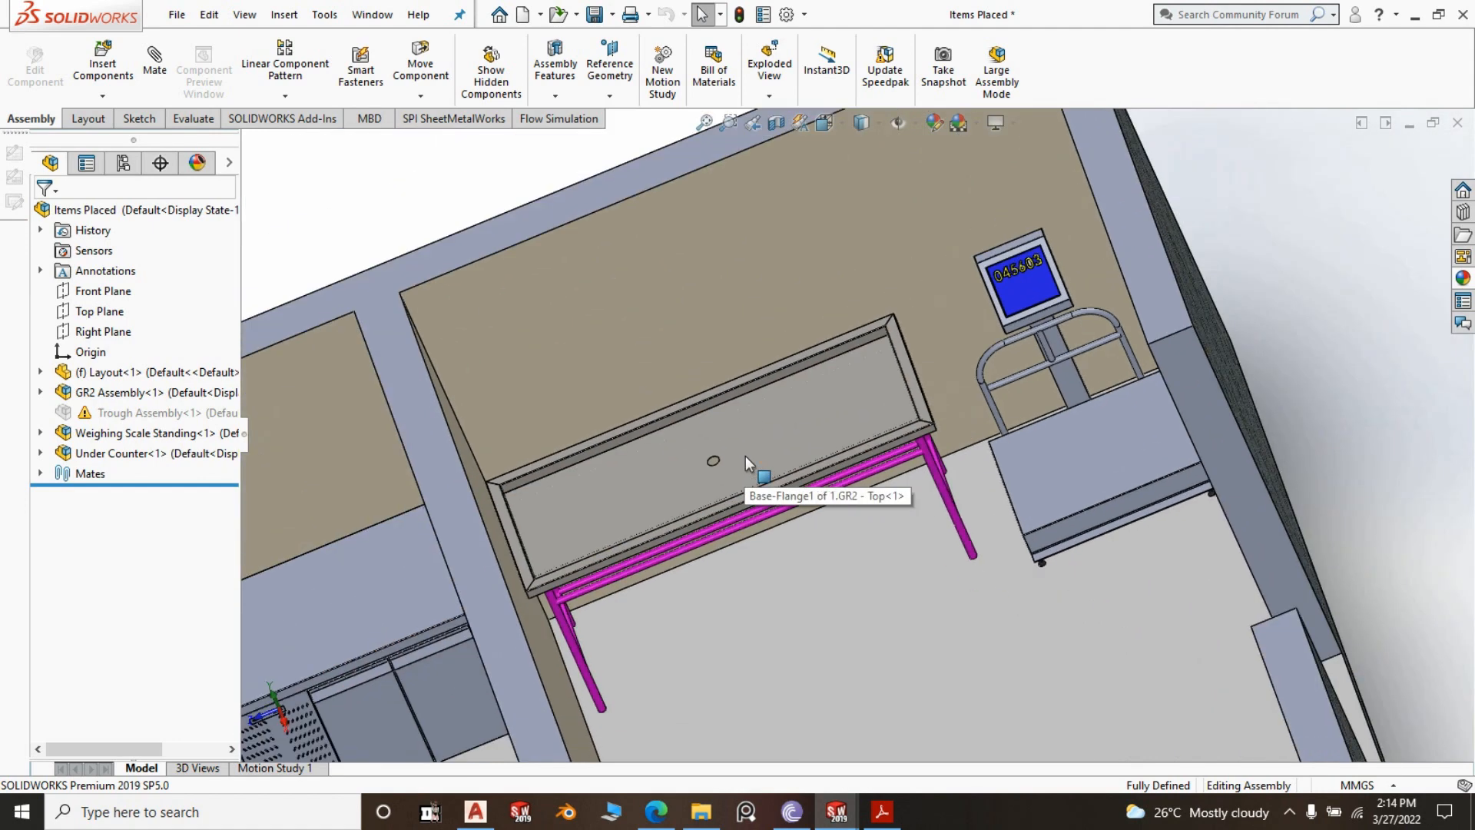
scroll(759, 461, up, 5)
middle_drag(1072, 453, 987, 462)
scroll(912, 456, down, 3)
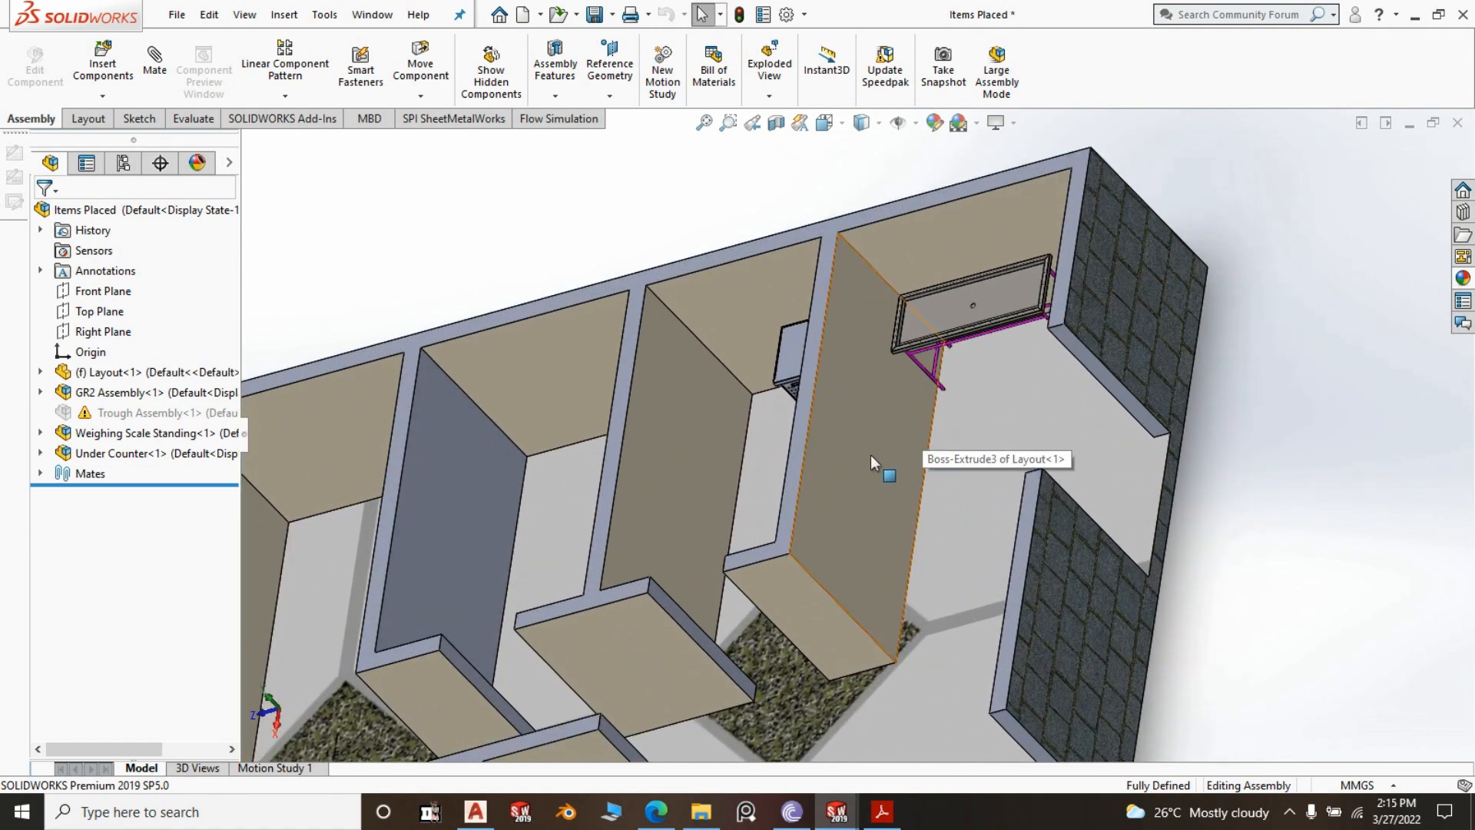
scroll(876, 459, up, 2)
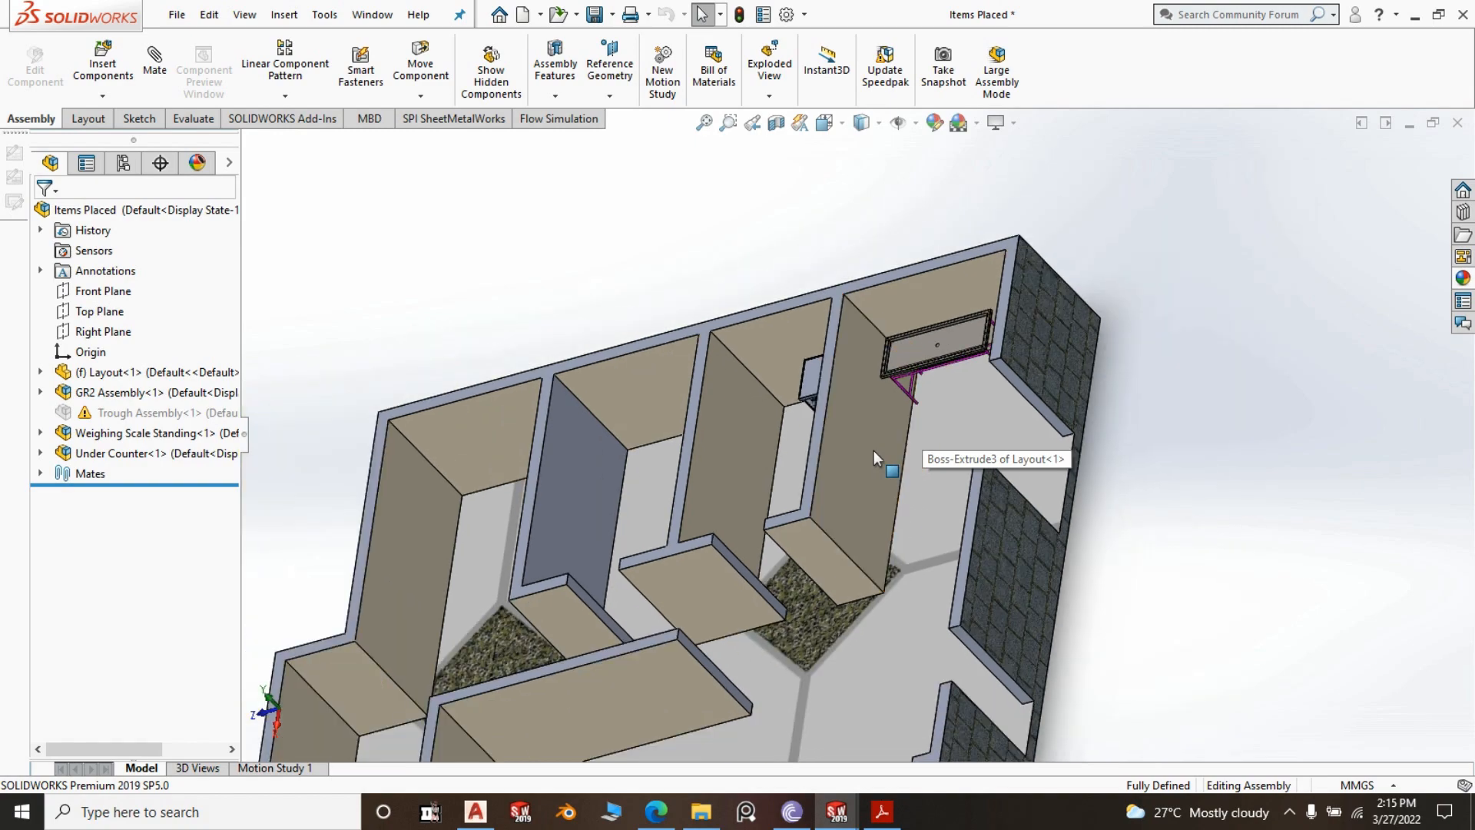
scroll(1064, 385, up, 4)
middle_drag(1097, 383, 1084, 383)
scroll(932, 386, down, 4)
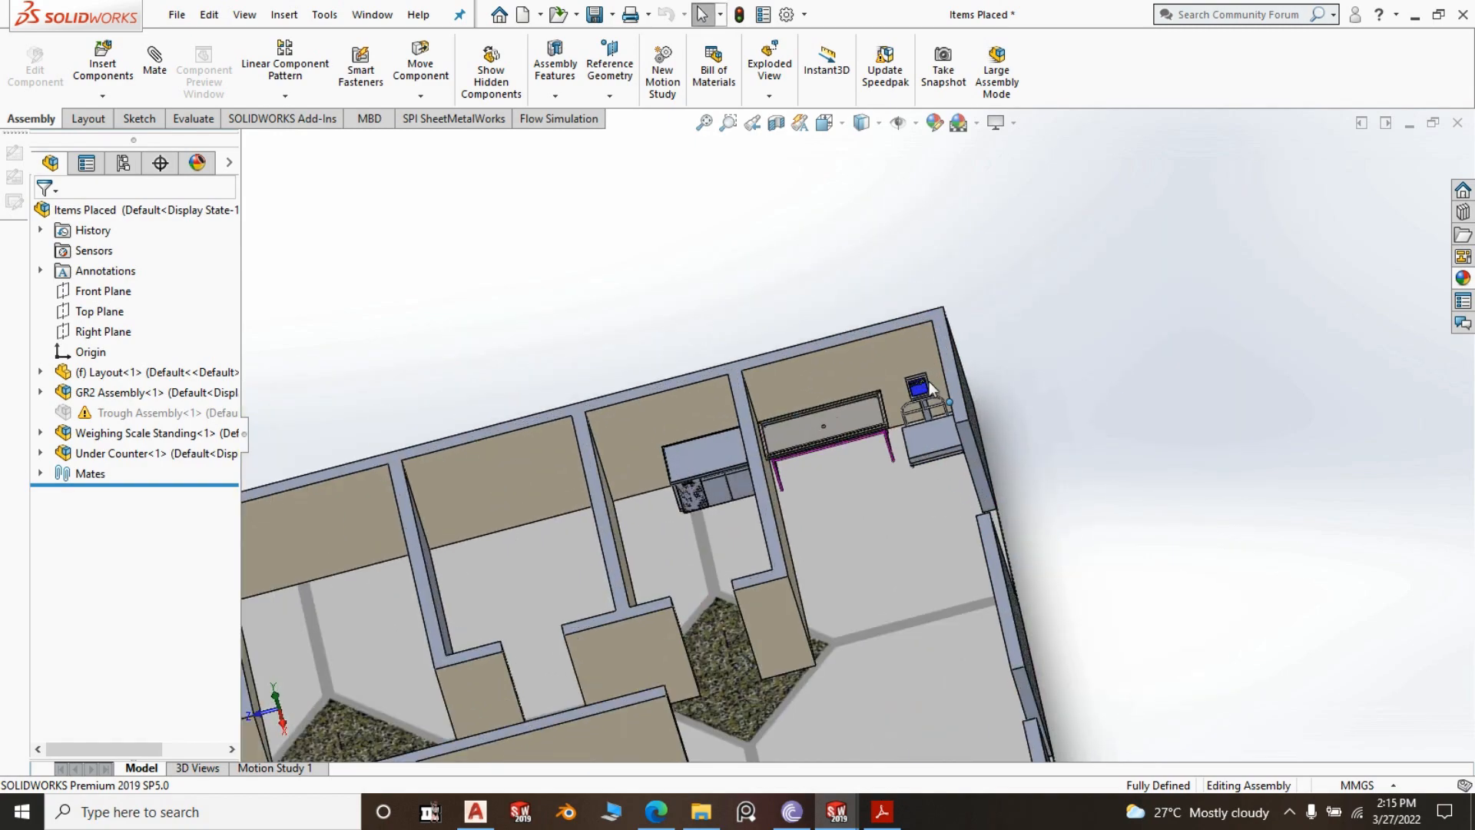
scroll(929, 415, down, 3)
scroll(914, 392, down, 3)
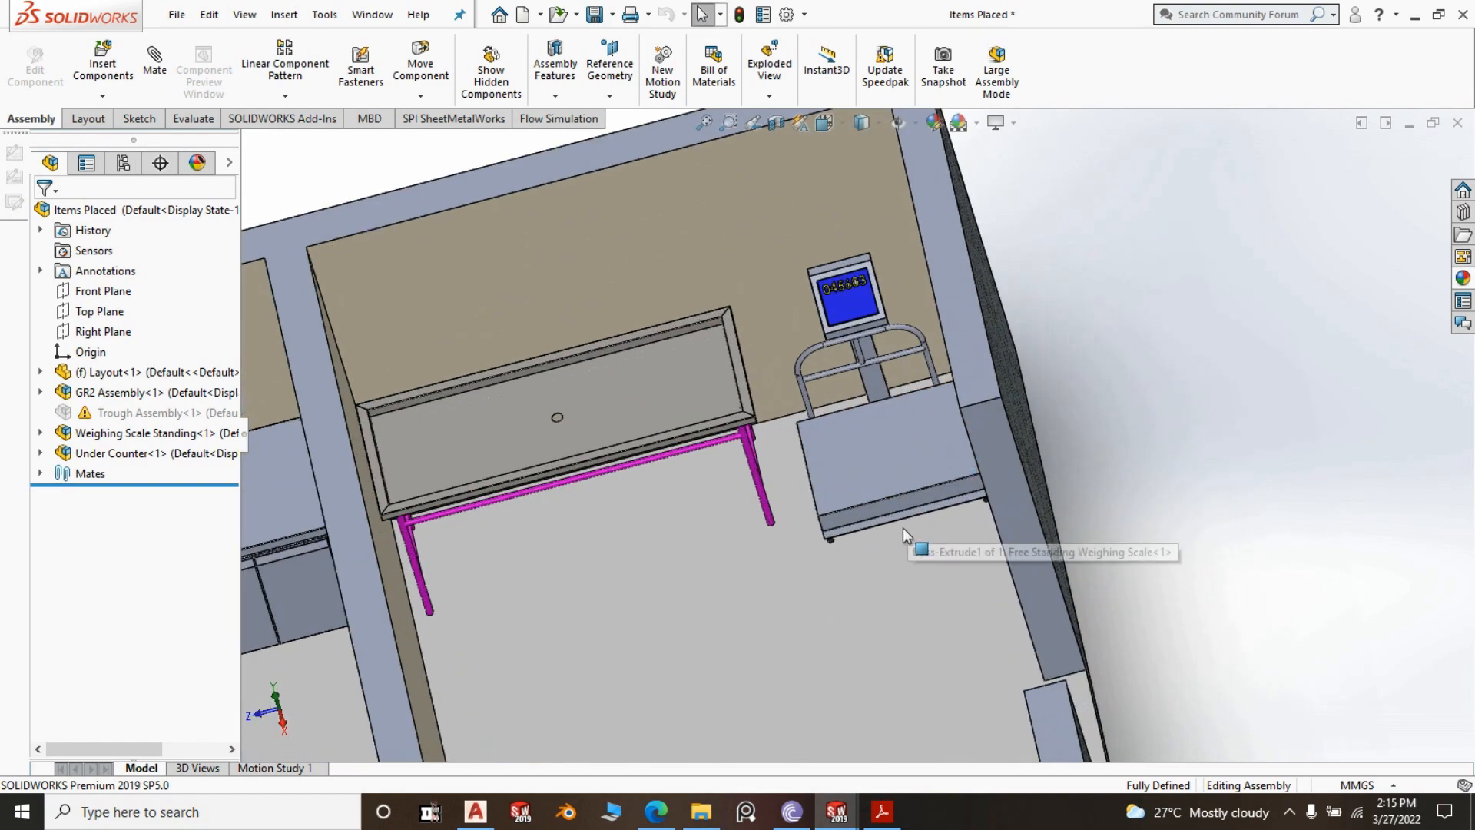
Examine the free standing weighing scale beside the table, including its platform, tubular guard rail and display head
middle_drag(904, 536, 884, 464)
scroll(879, 464, down, 3)
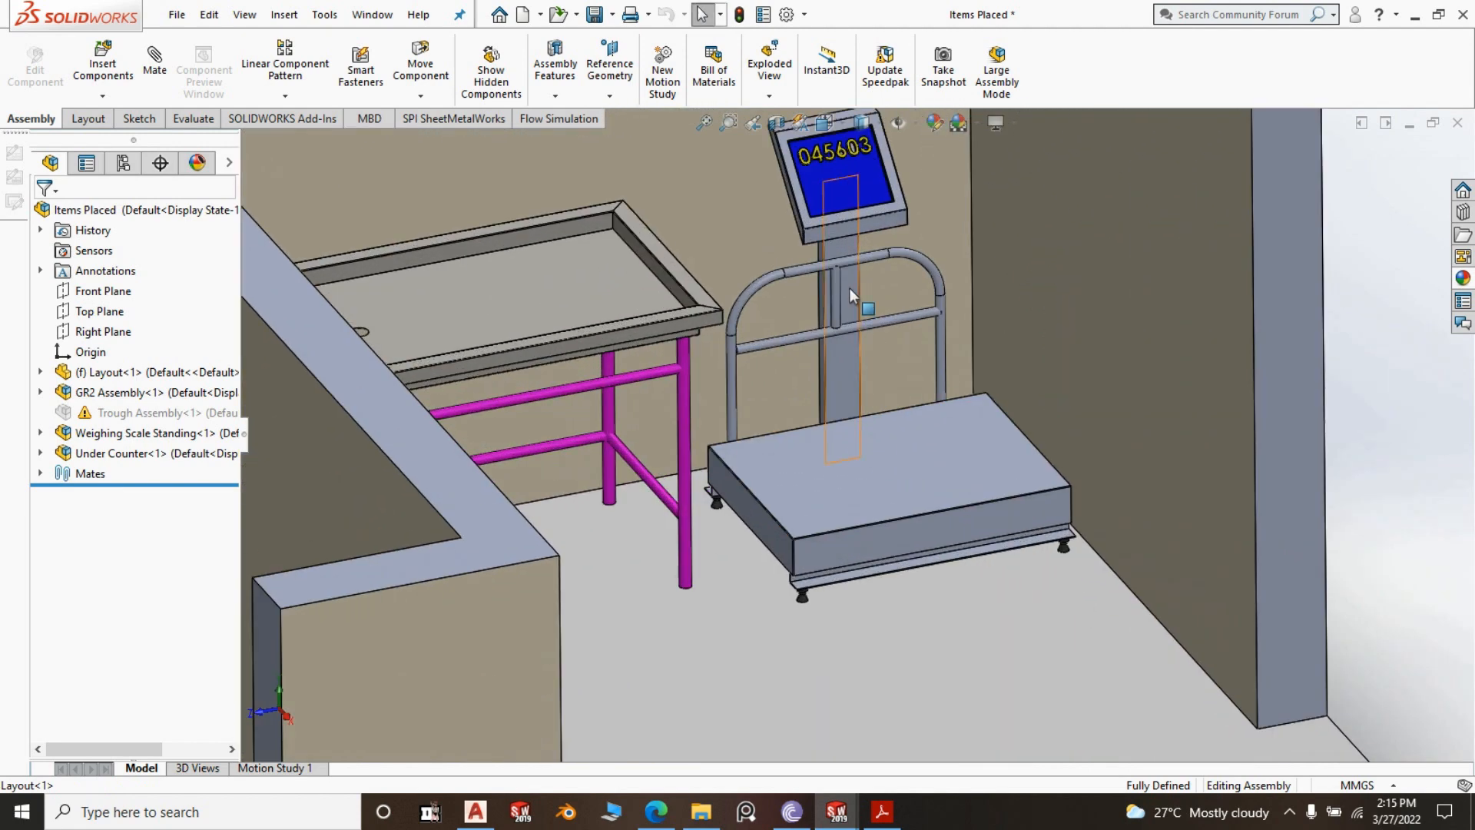
scroll(851, 296, up, 2)
scroll(836, 528, up, 3)
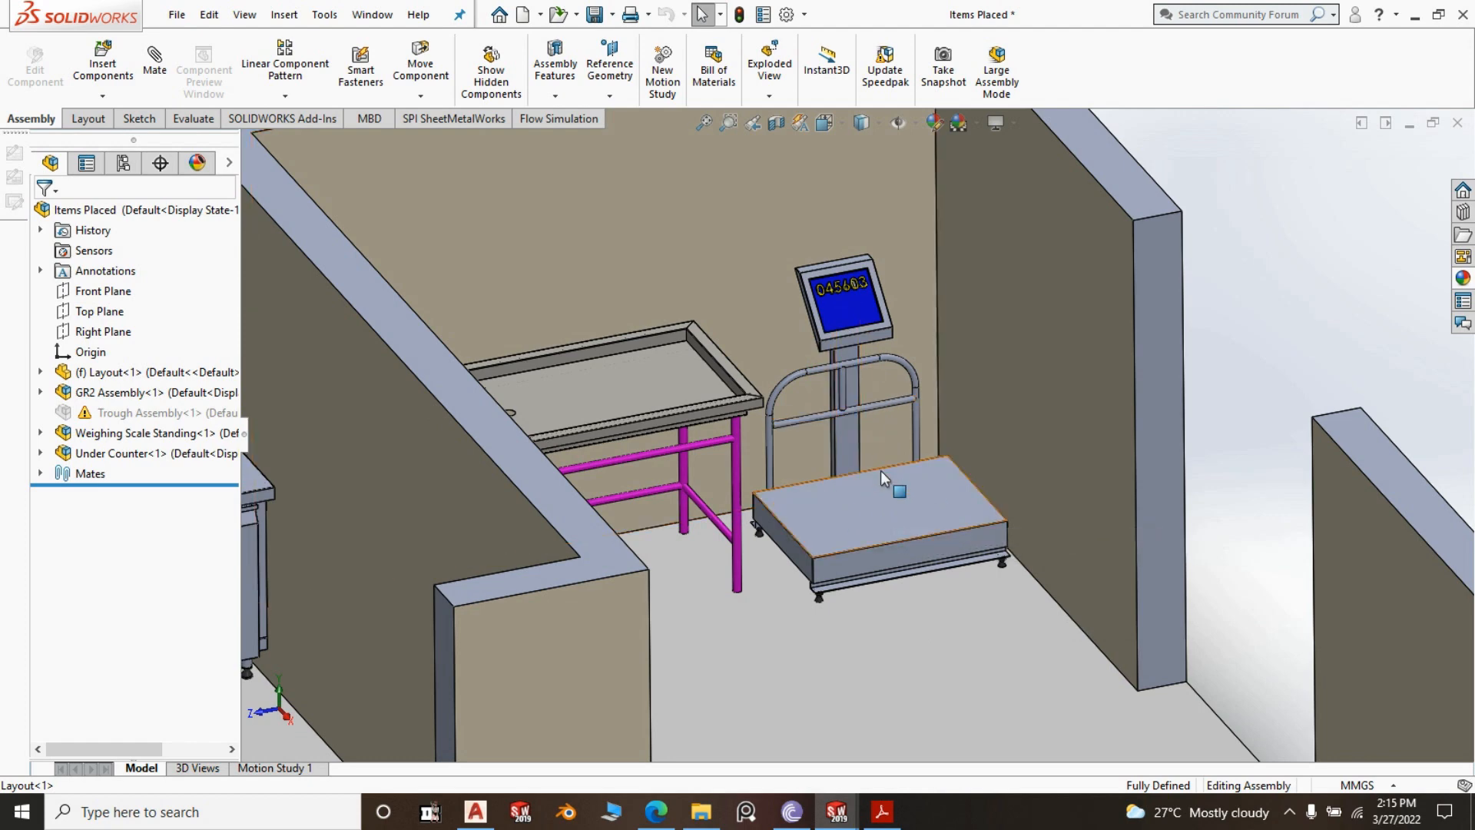
scroll(882, 478, up, 3)
scroll(875, 475, down, 5)
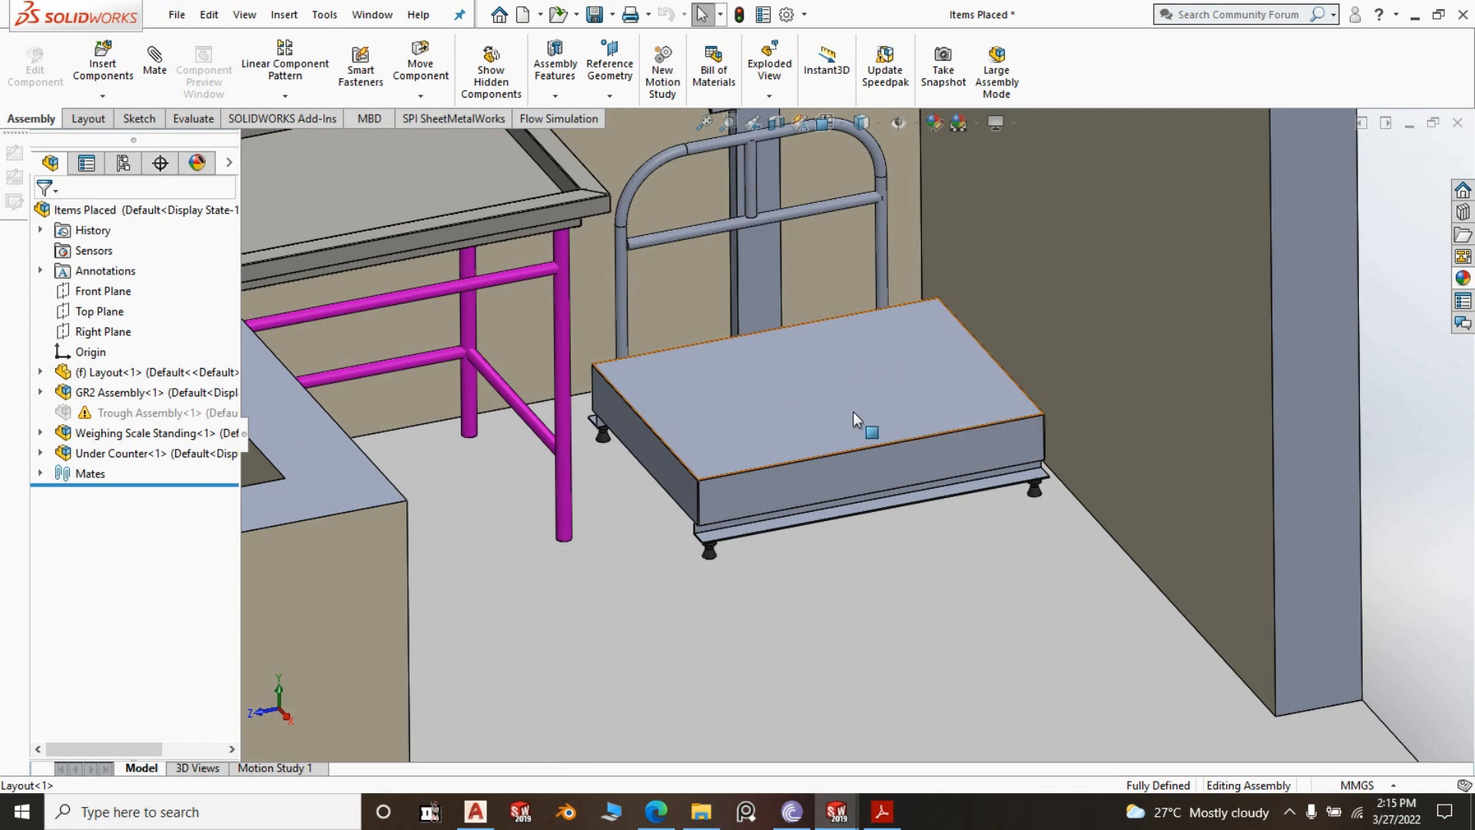
scroll(856, 418, up, 2)
scroll(801, 198, up, 3)
scroll(803, 269, down, 3)
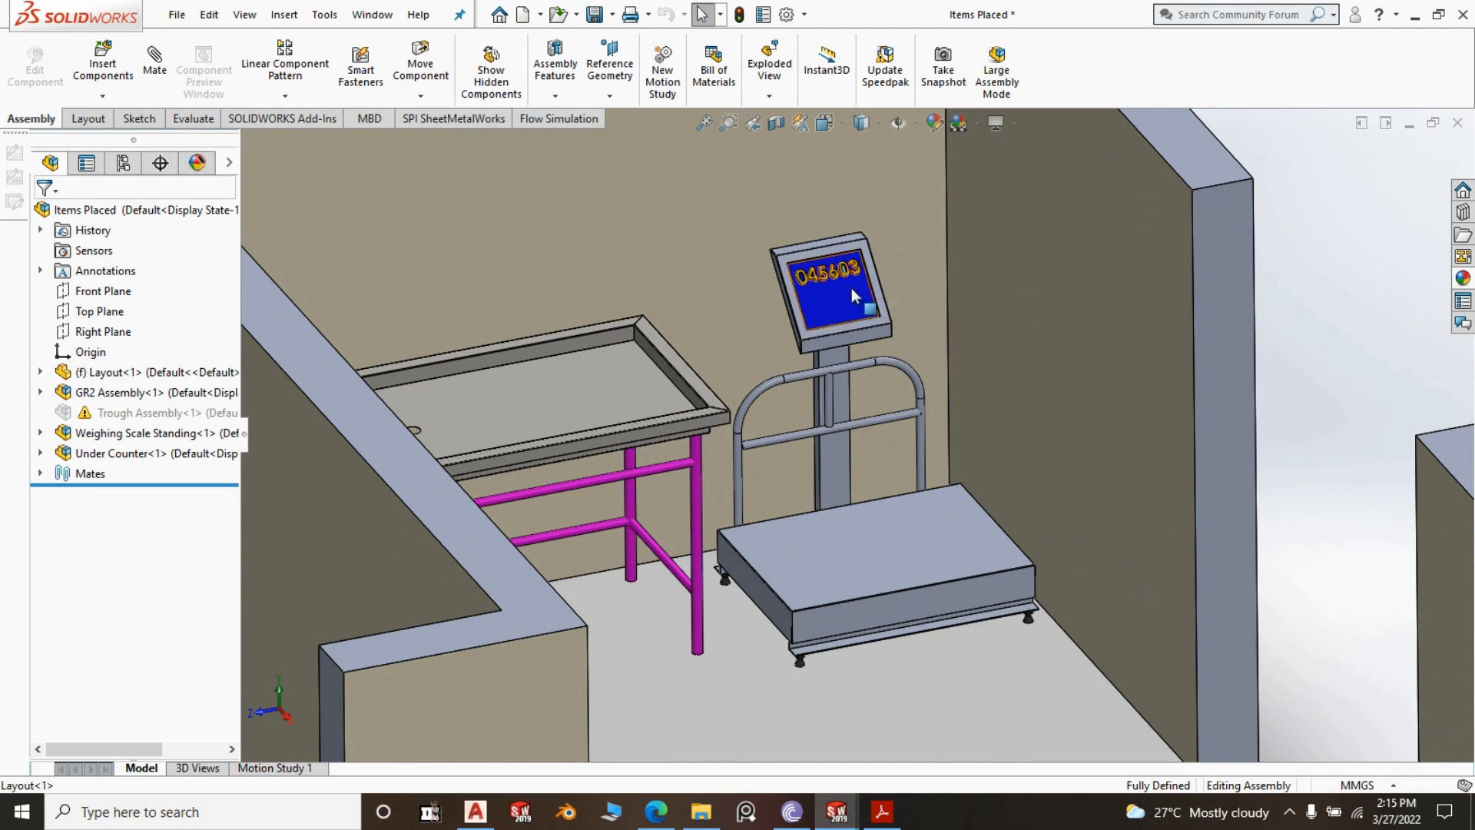
scroll(846, 319, down, 3)
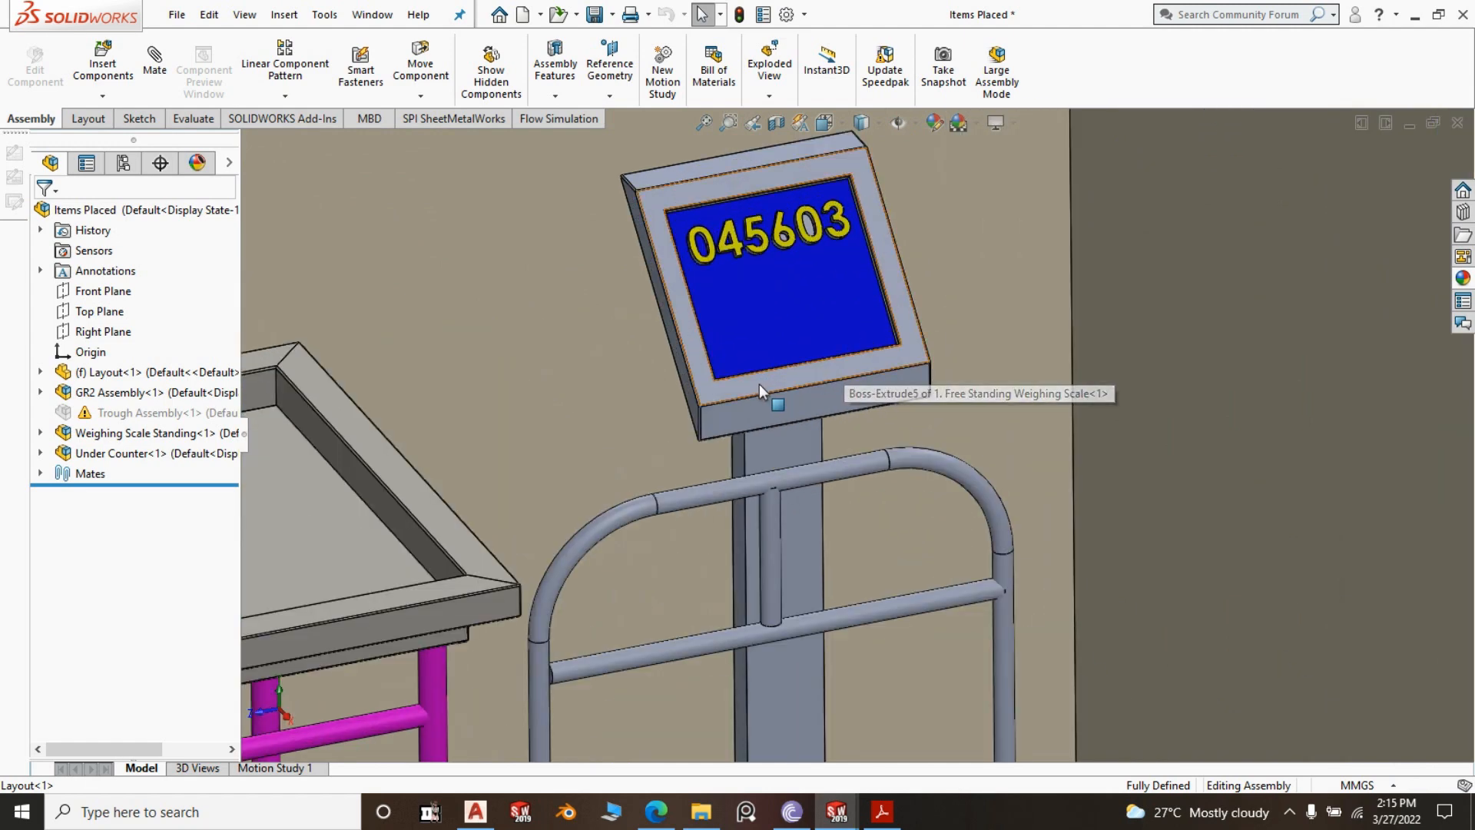
scroll(853, 322, up, 6)
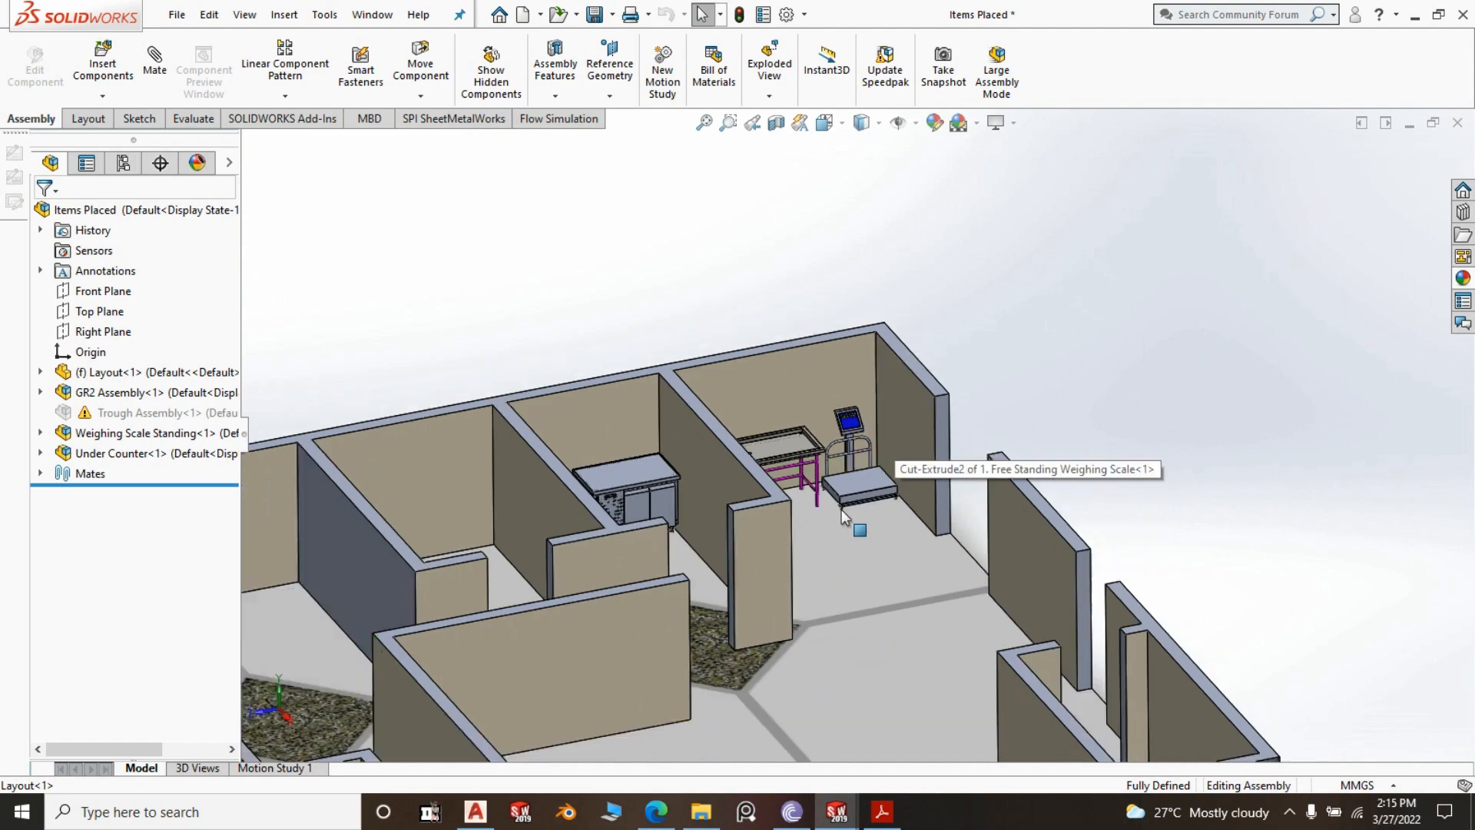
scroll(771, 528, down, 1)
scroll(1021, 374, down, 2)
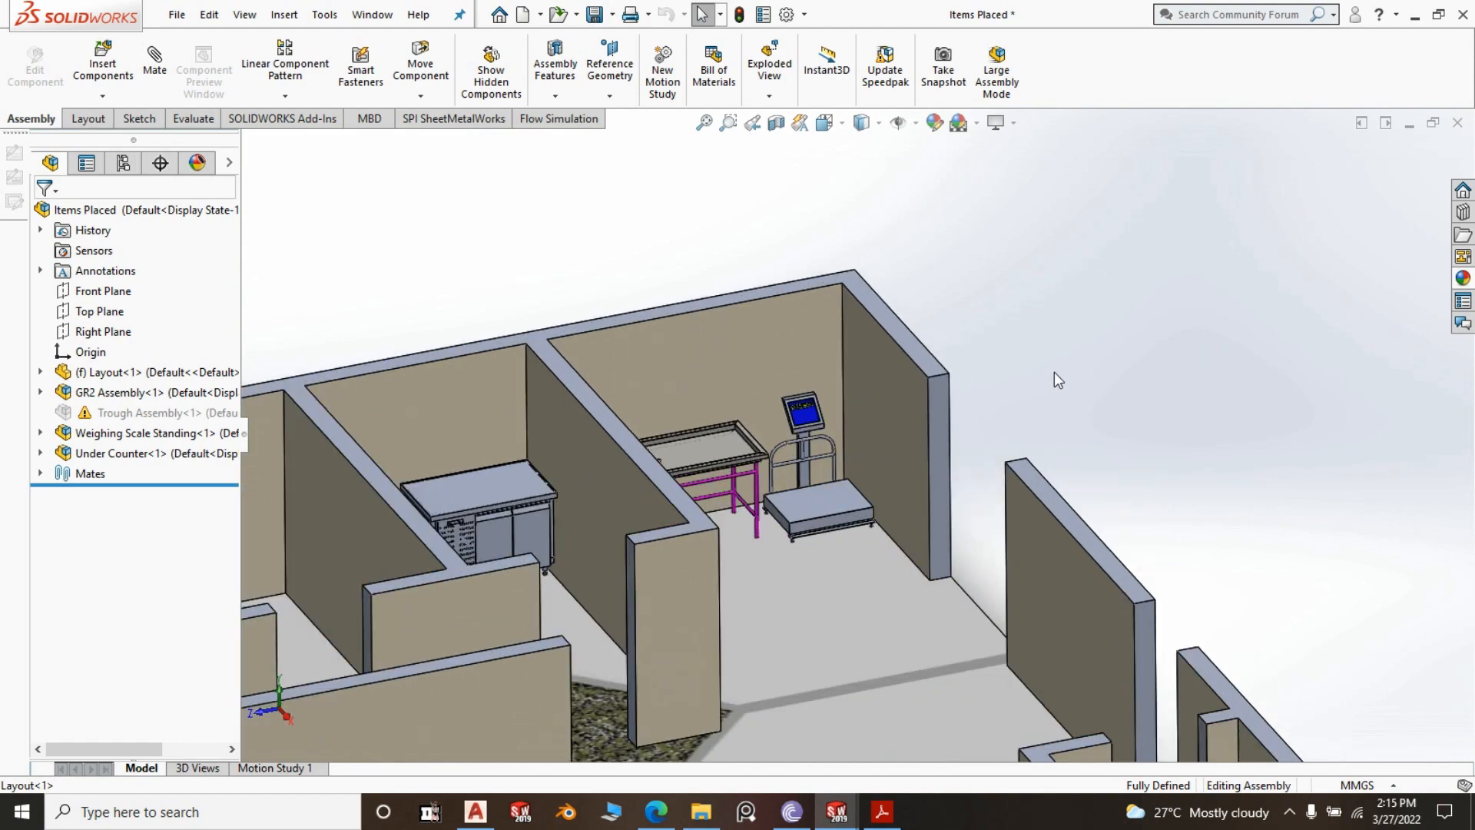
Examine the under counter unit in the adjoining room, including its doors, vent panel and worktop
middle_drag(1054, 371, 1017, 415)
scroll(523, 482, down, 4)
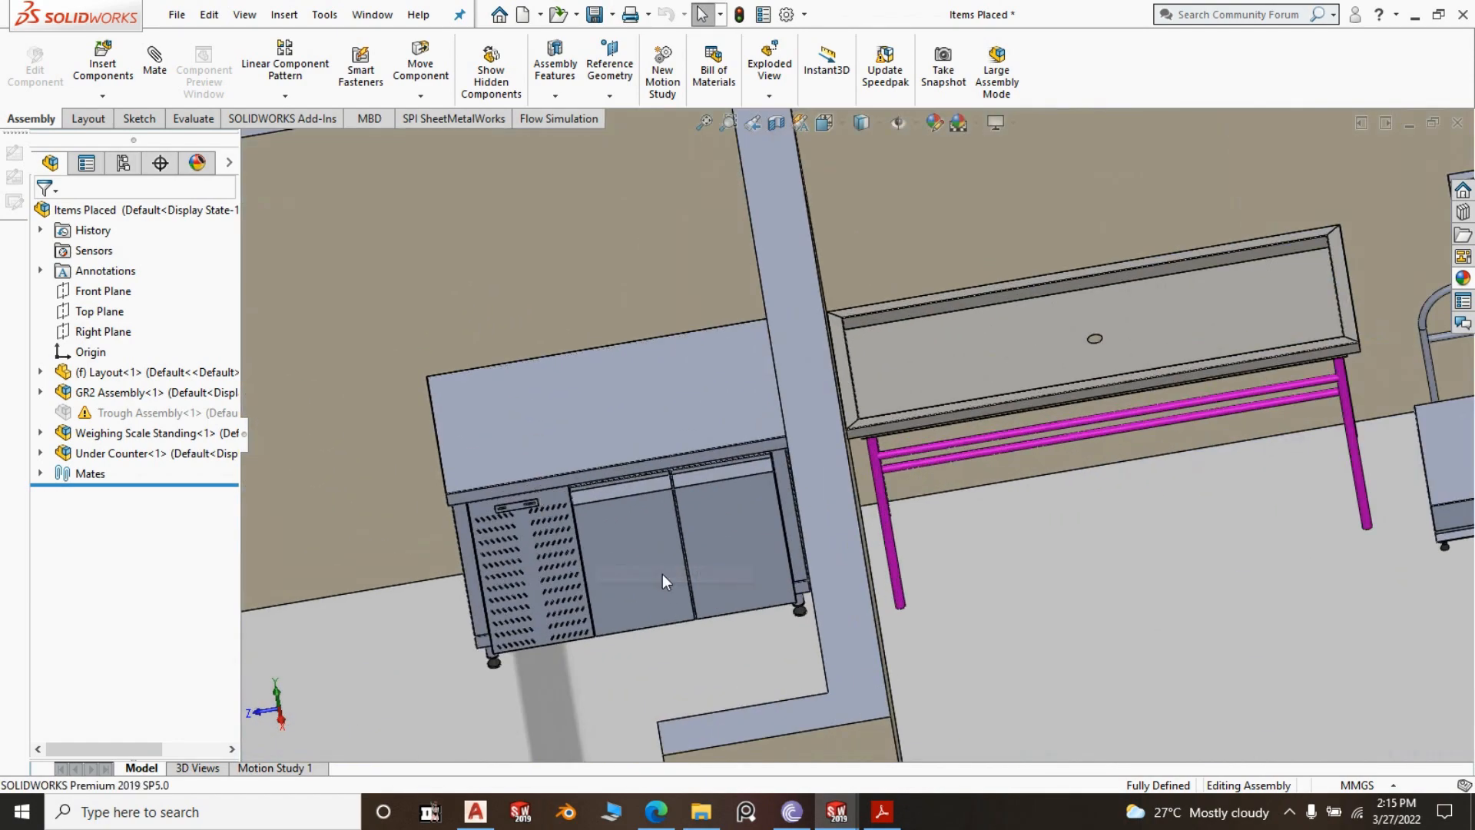
middle_drag(663, 576, 682, 519)
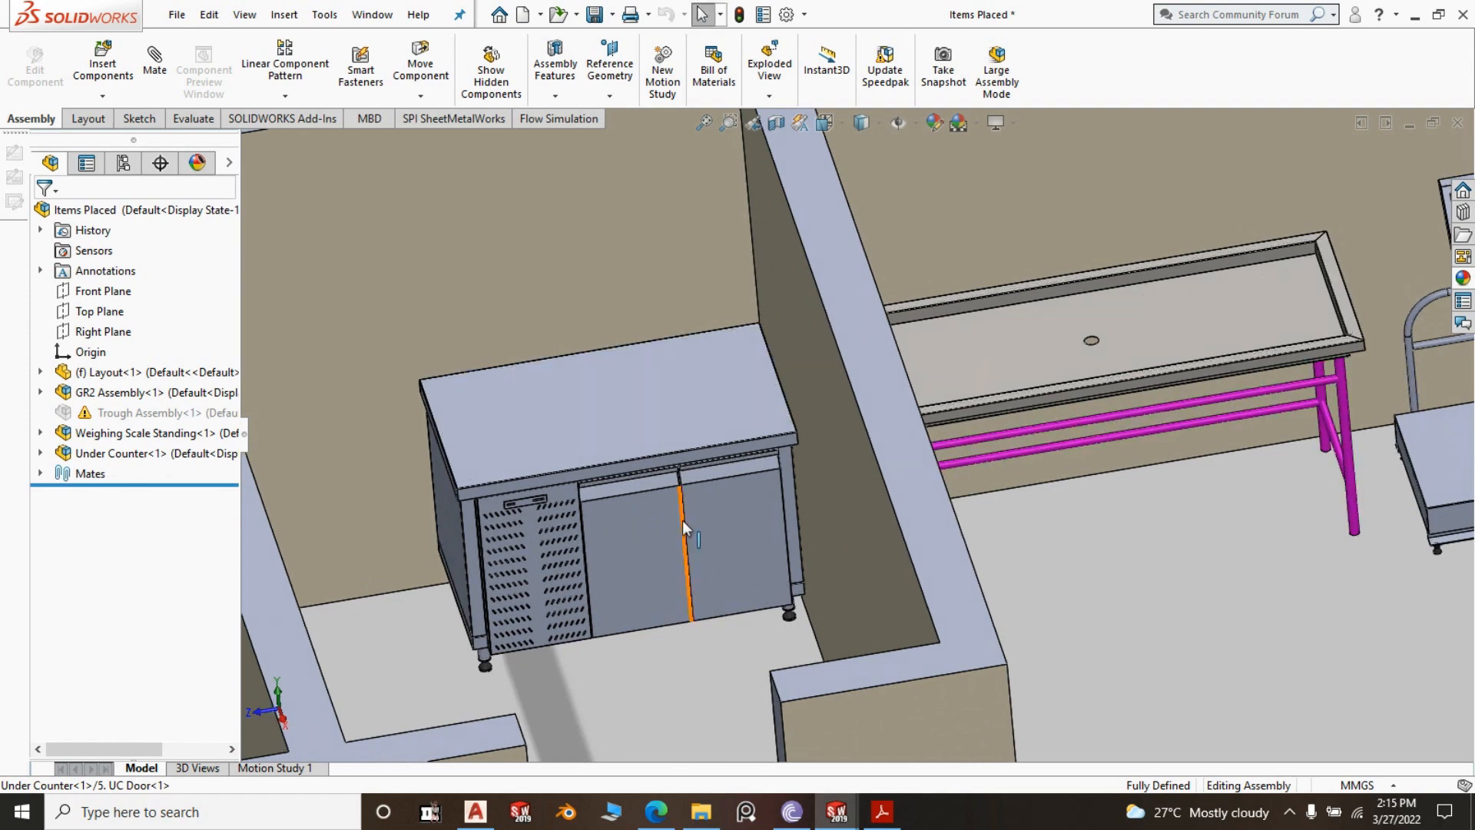
scroll(684, 521, down, 2)
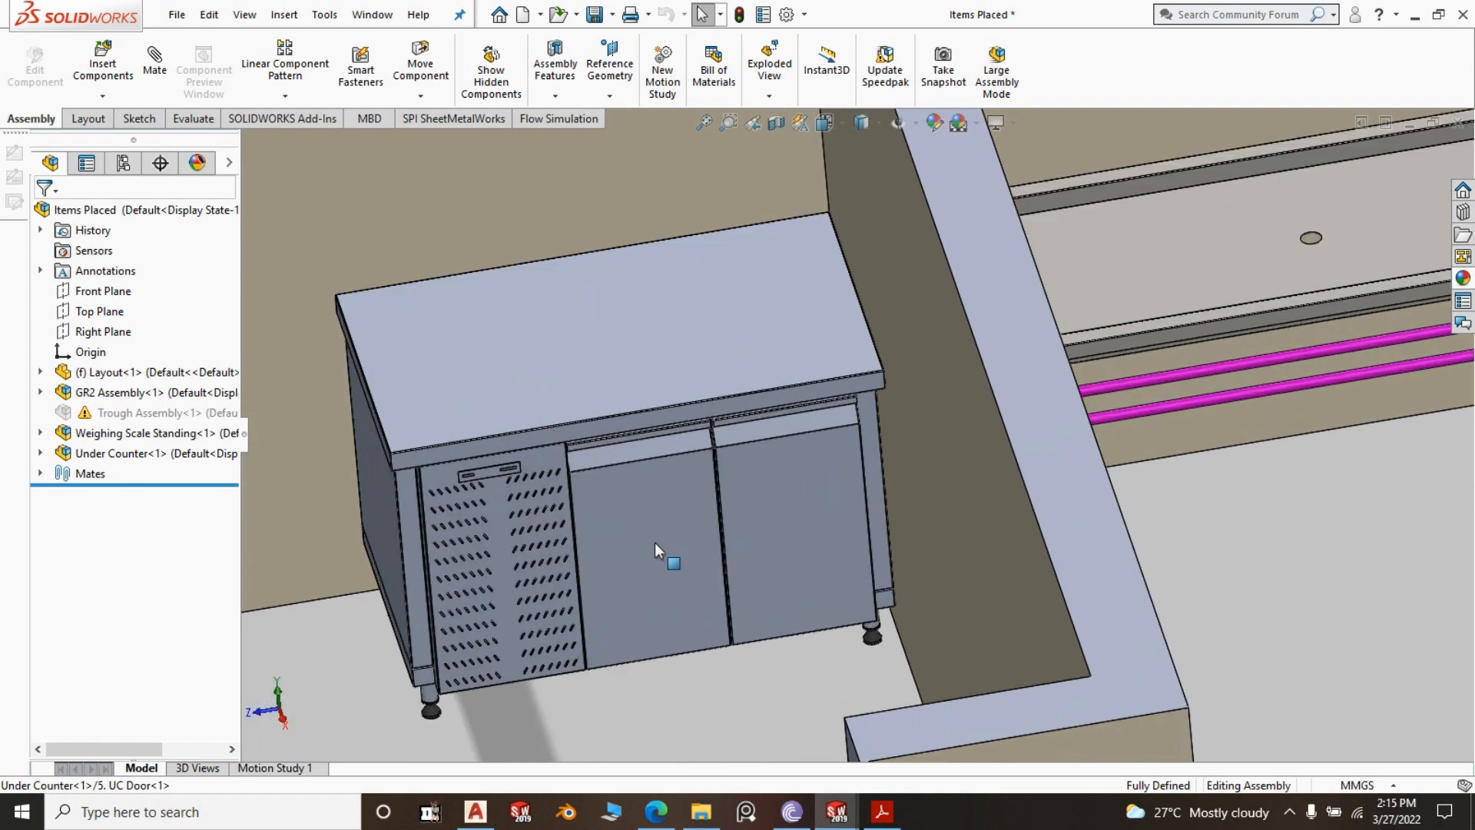
scroll(625, 500, up, 2)
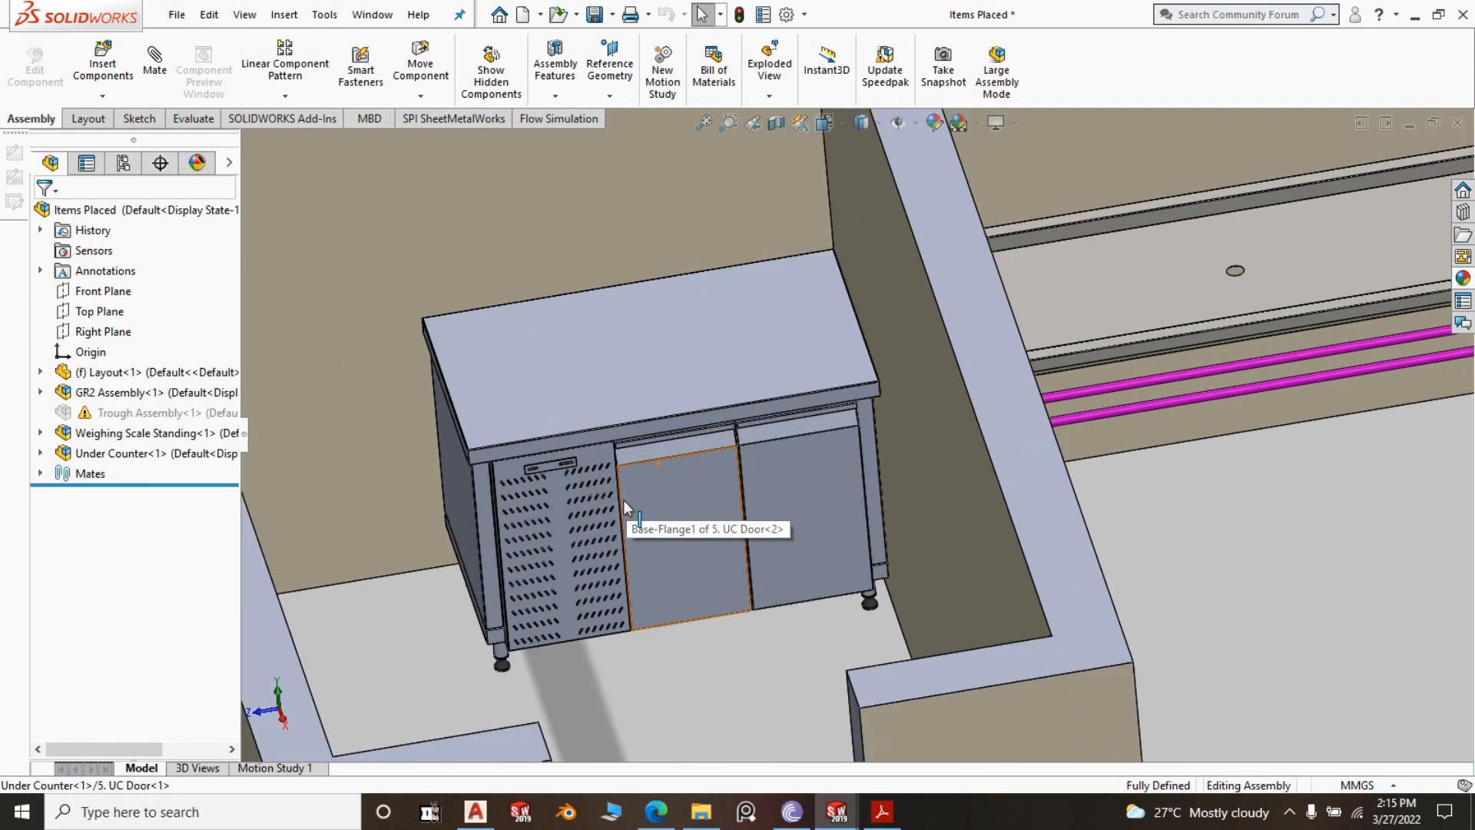
scroll(538, 604, down, 2)
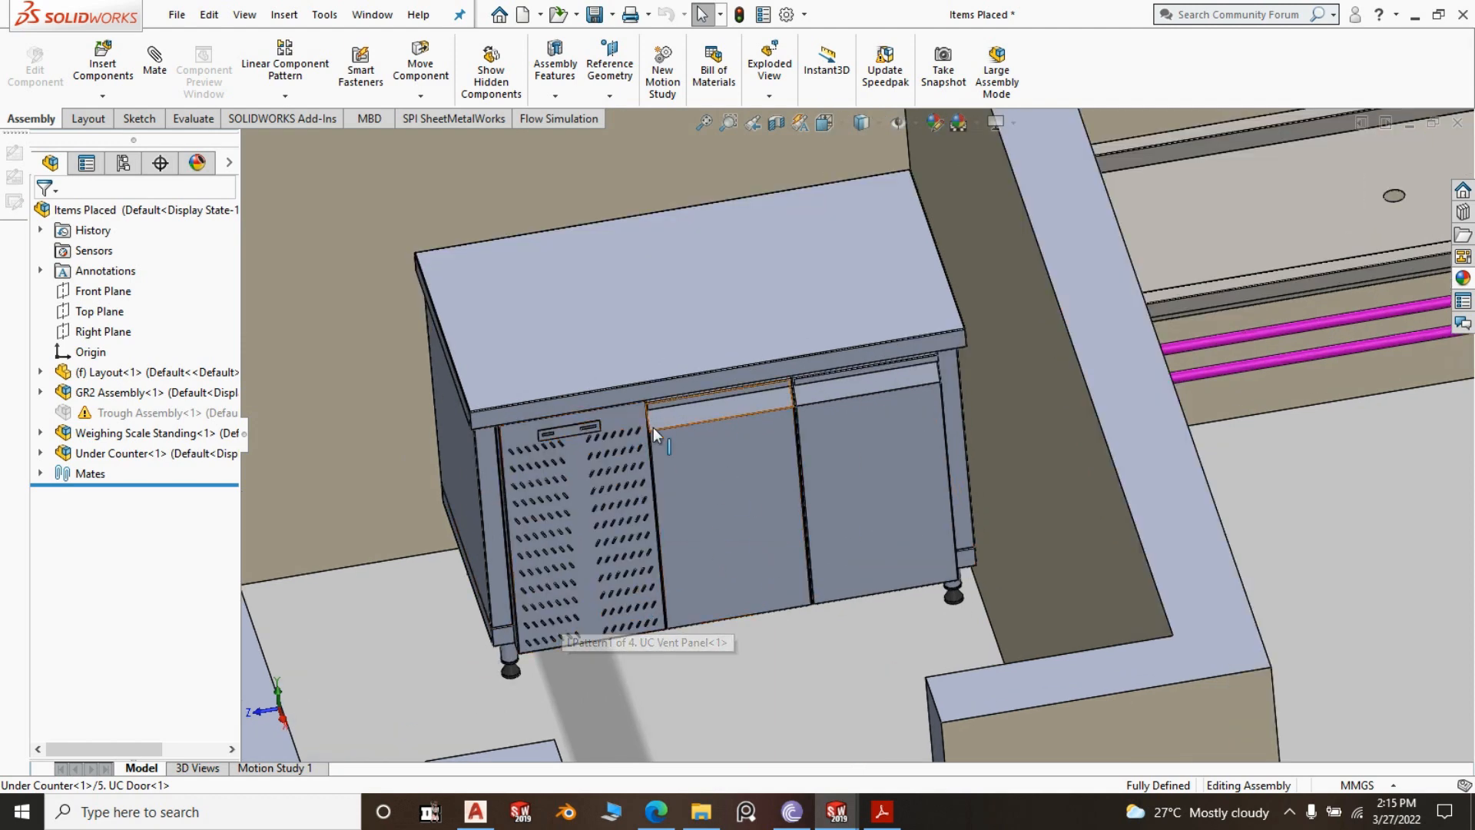
click(697, 497)
mouse_move(715, 499)
middle_down()
mouse_move(740, 464)
mouse_move(714, 480)
middle_up()
middle_drag(682, 474, 693, 519)
scroll(693, 519, up, 10)
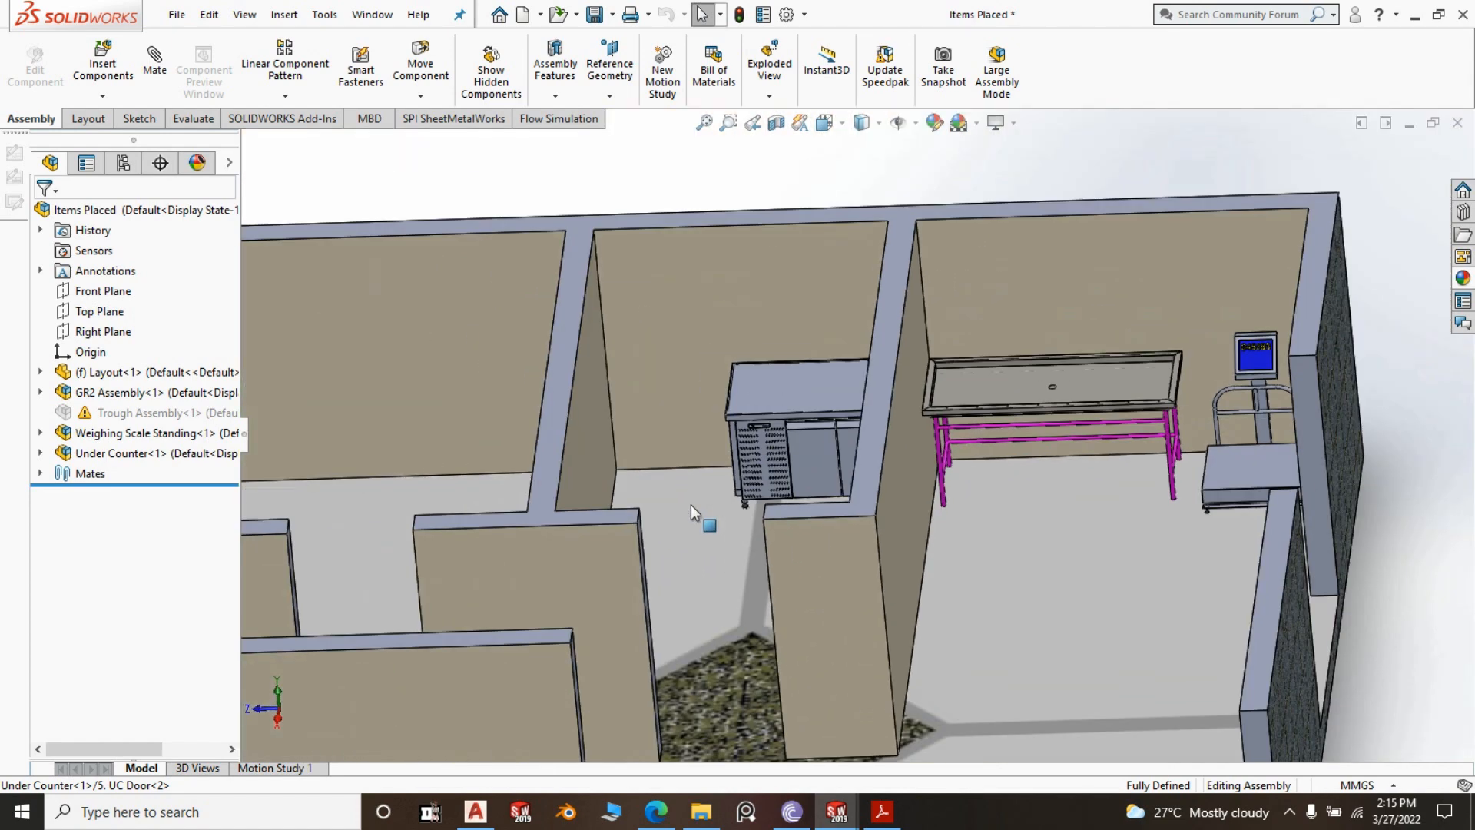
Examine the complete building layout from several angles, including the room partitions, floor areas and outer wall openings
key(space)
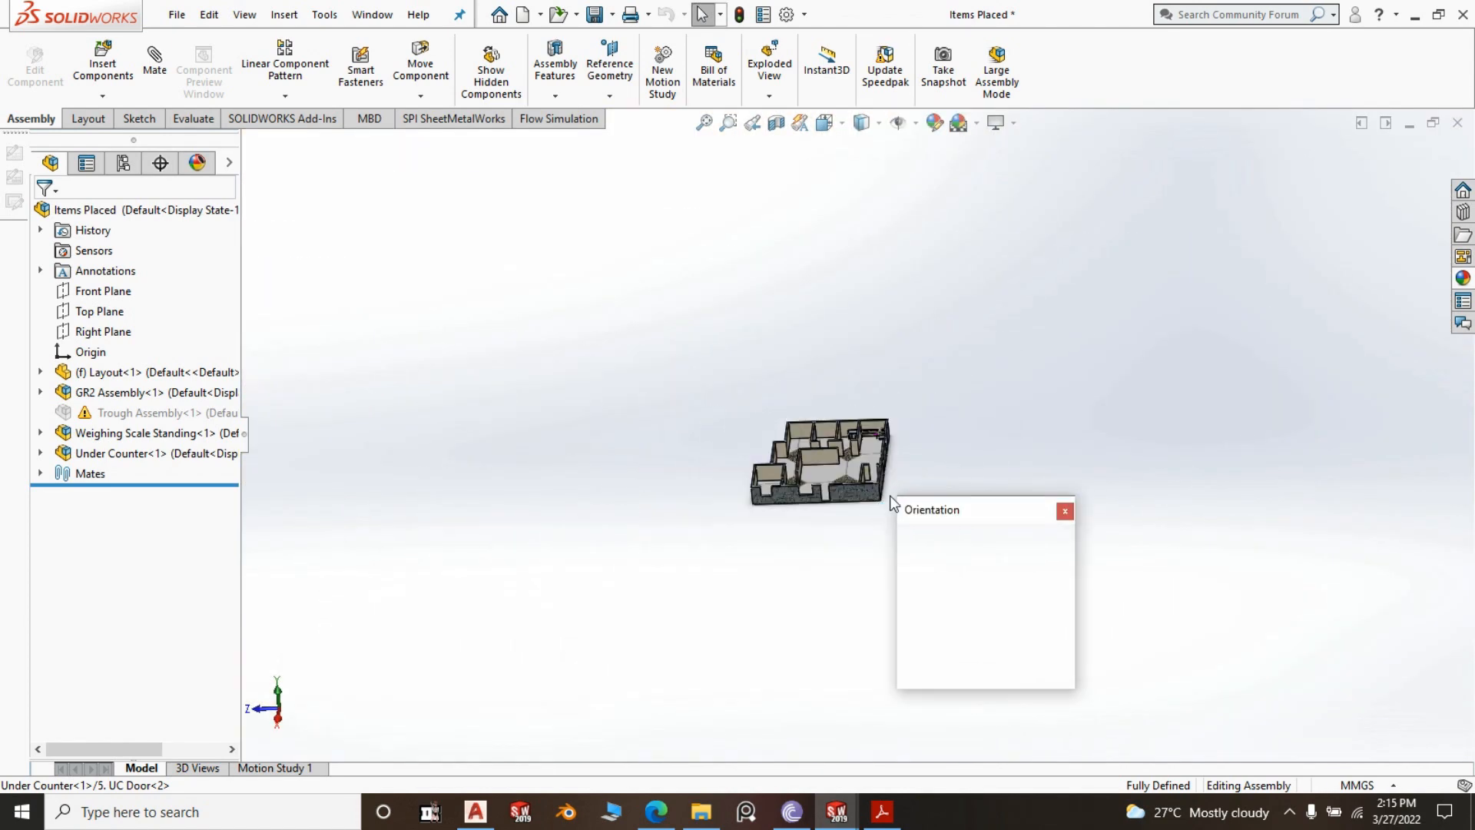
click(984, 440)
scroll(754, 524, down, 4)
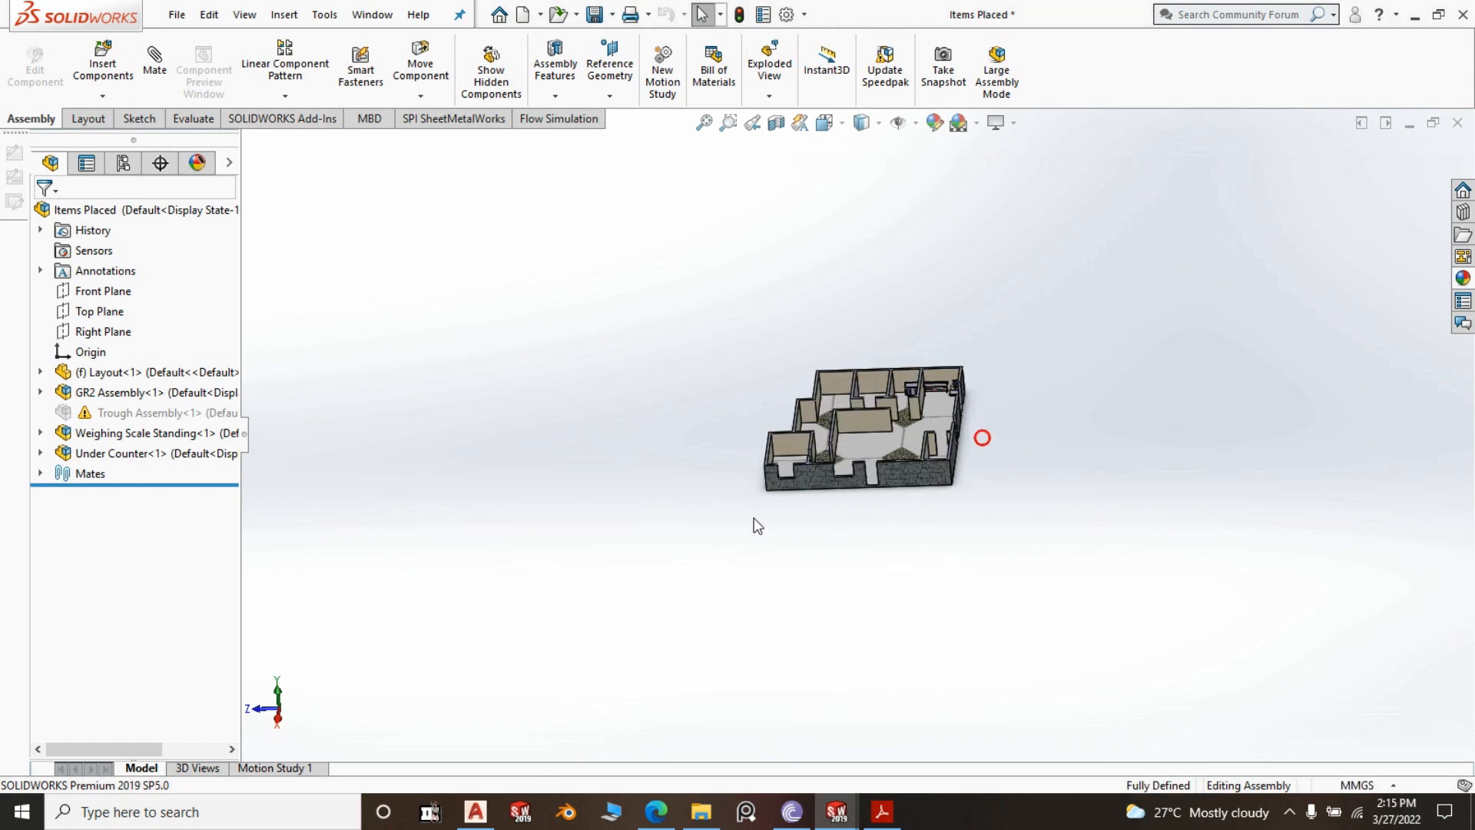
middle_drag(850, 513, 951, 459)
scroll(873, 536, down, 4)
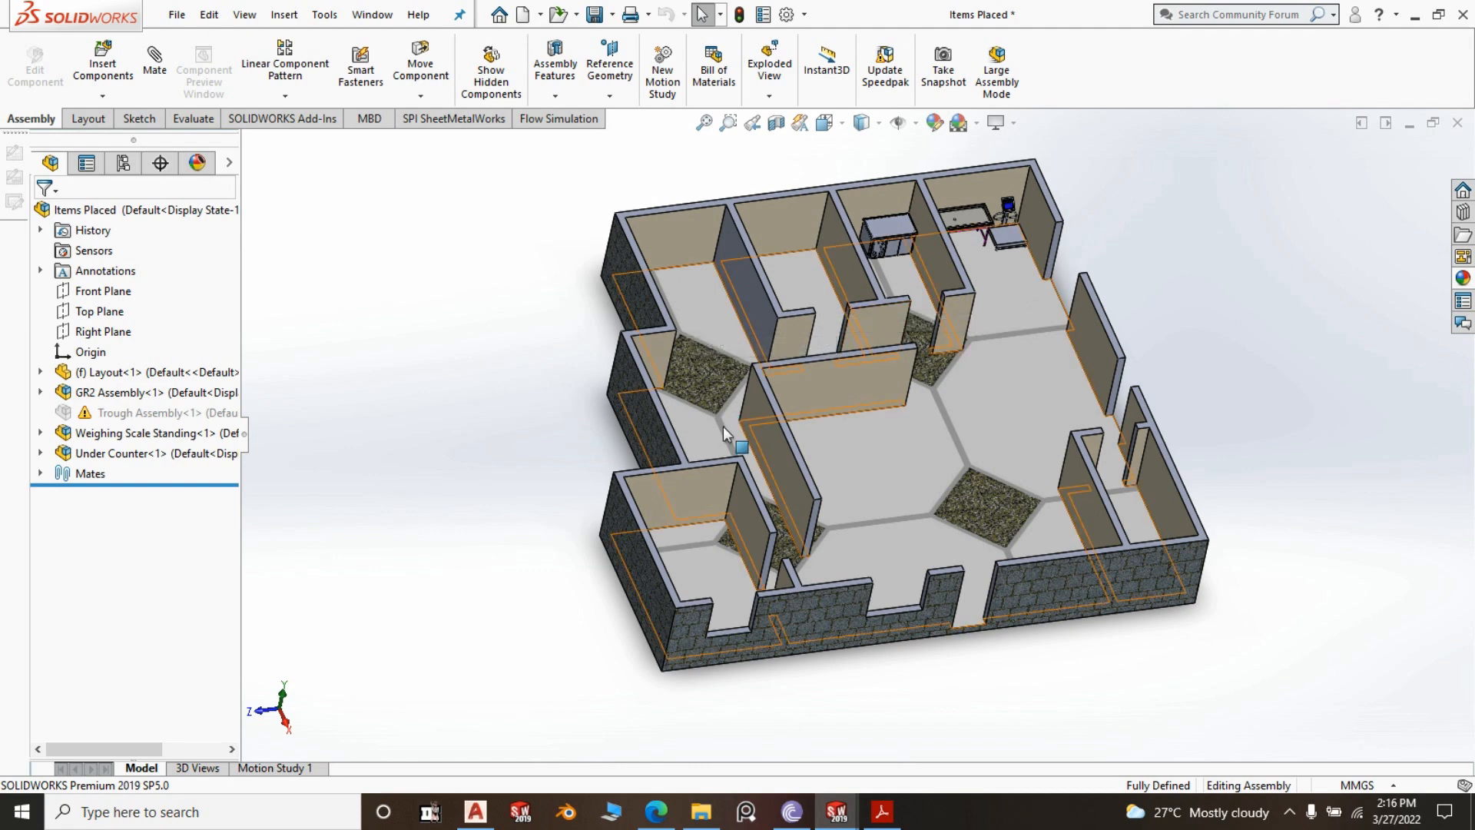
middle_drag(735, 438, 707, 444)
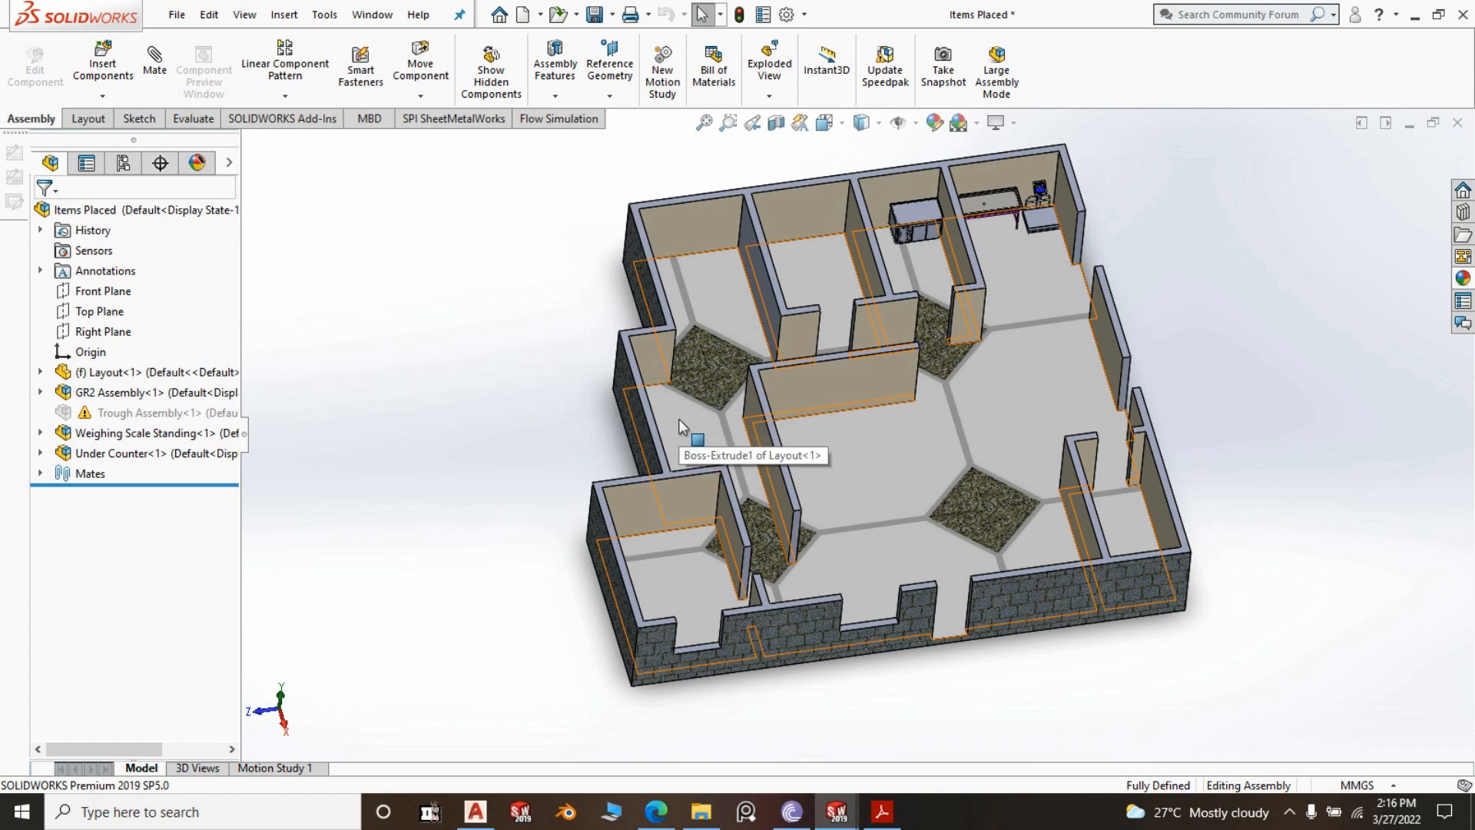
scroll(699, 606, down, 2)
scroll(695, 530, down, 3)
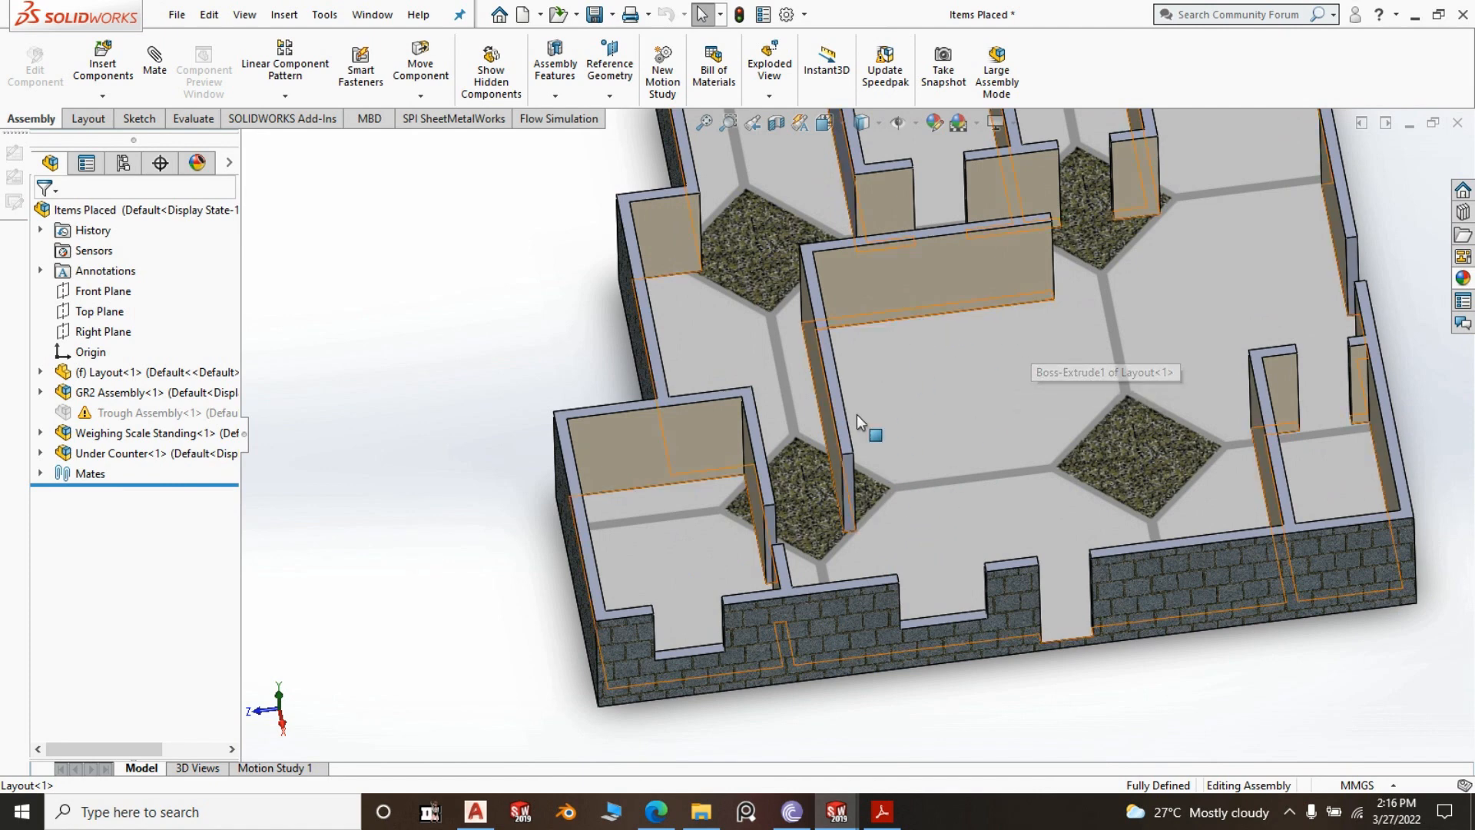
scroll(1263, 407, down, 2)
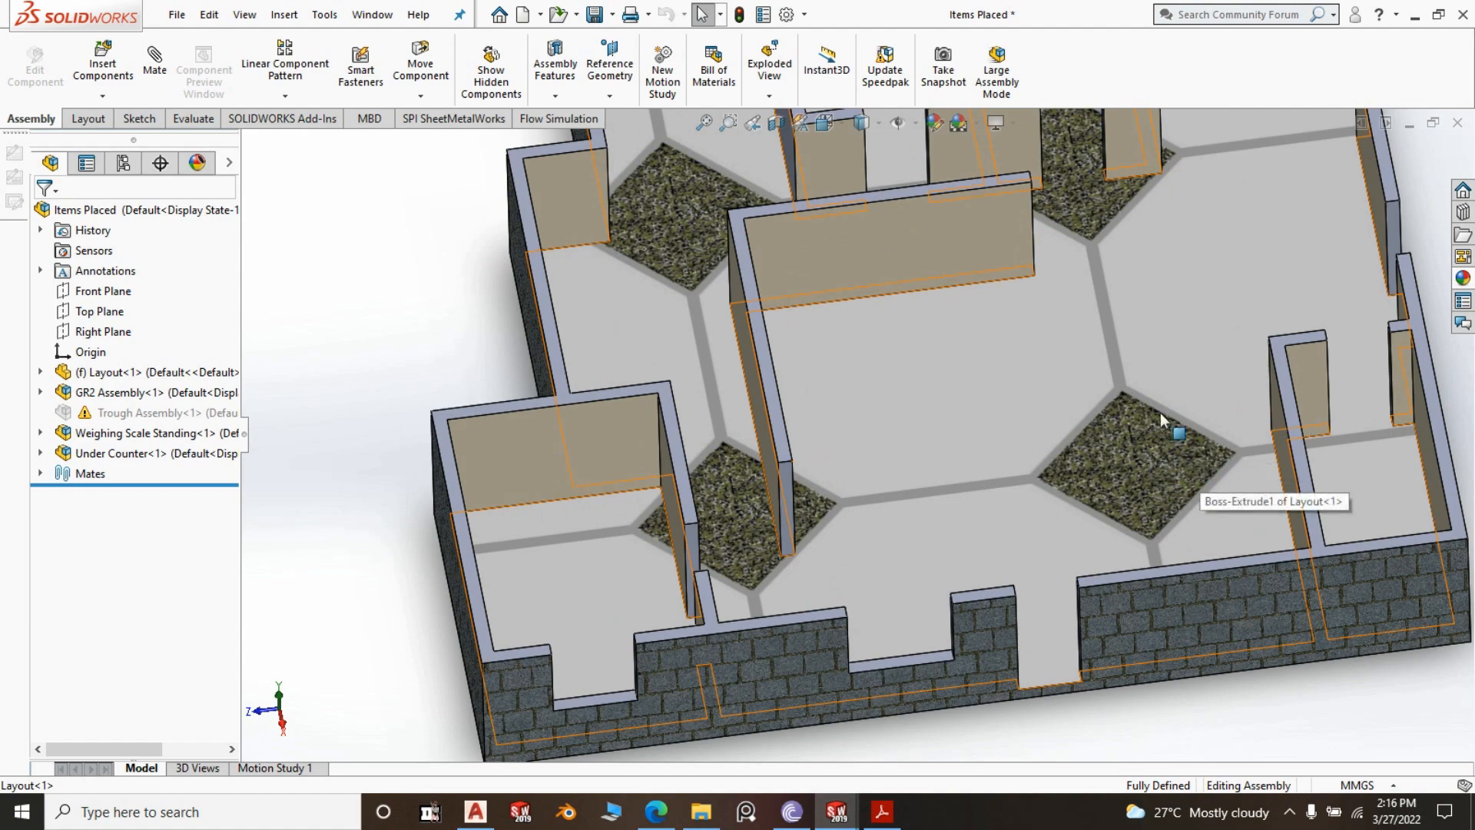
scroll(1154, 564, up, 3)
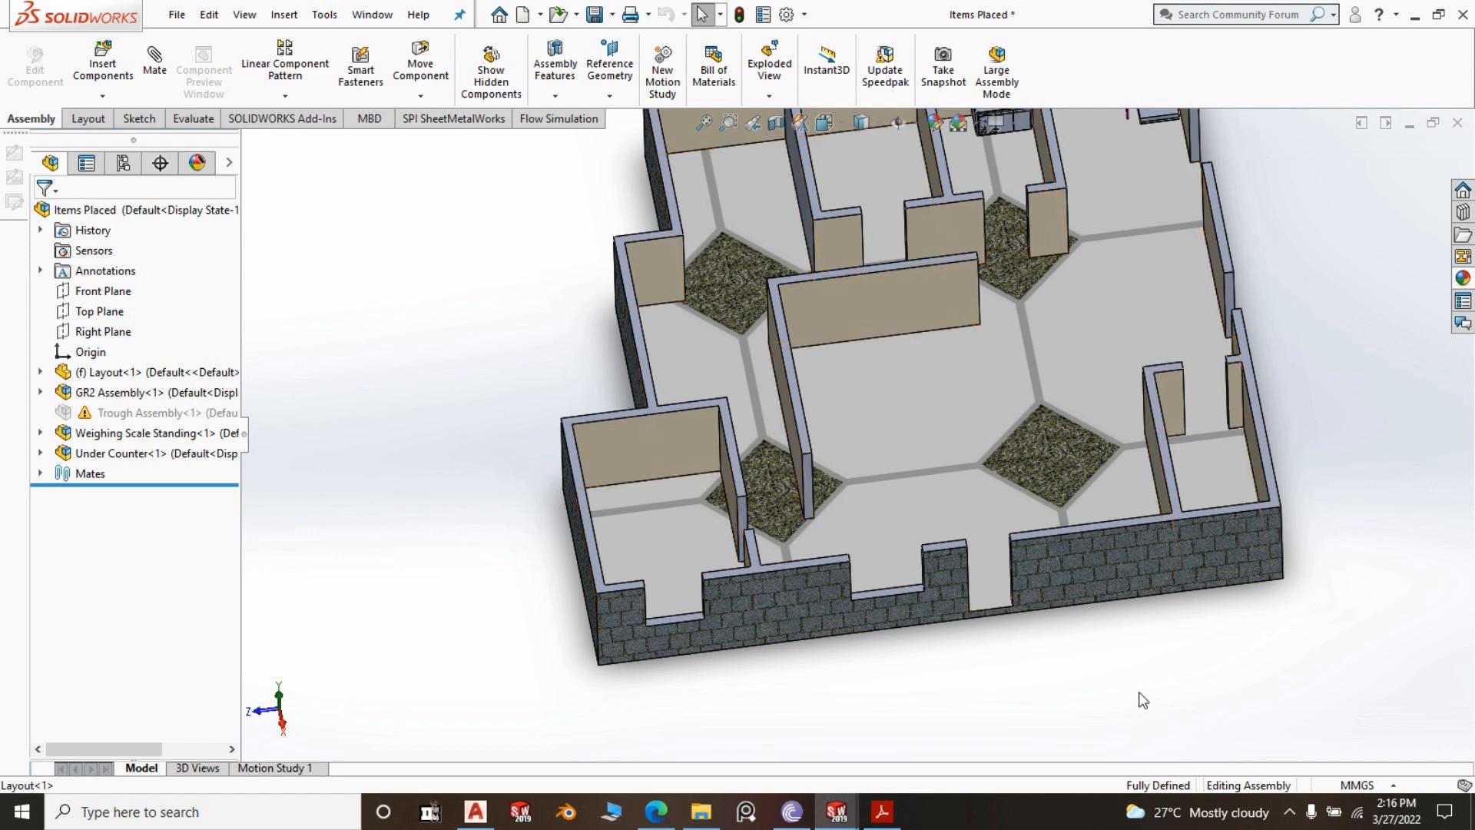
scroll(1135, 653, up, 2)
middle_drag(993, 628, 848, 496)
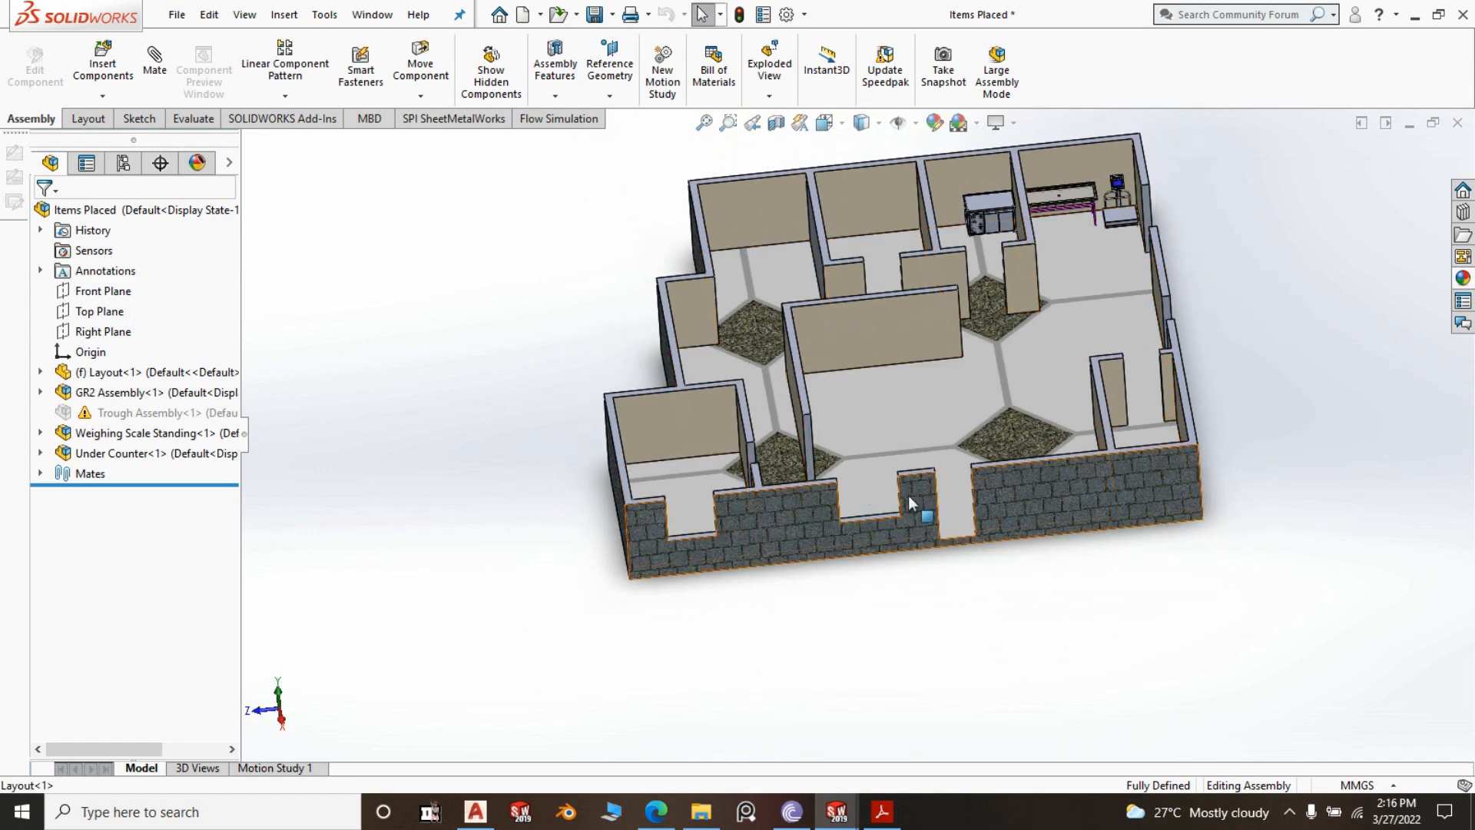
middle_drag(907, 561, 799, 634)
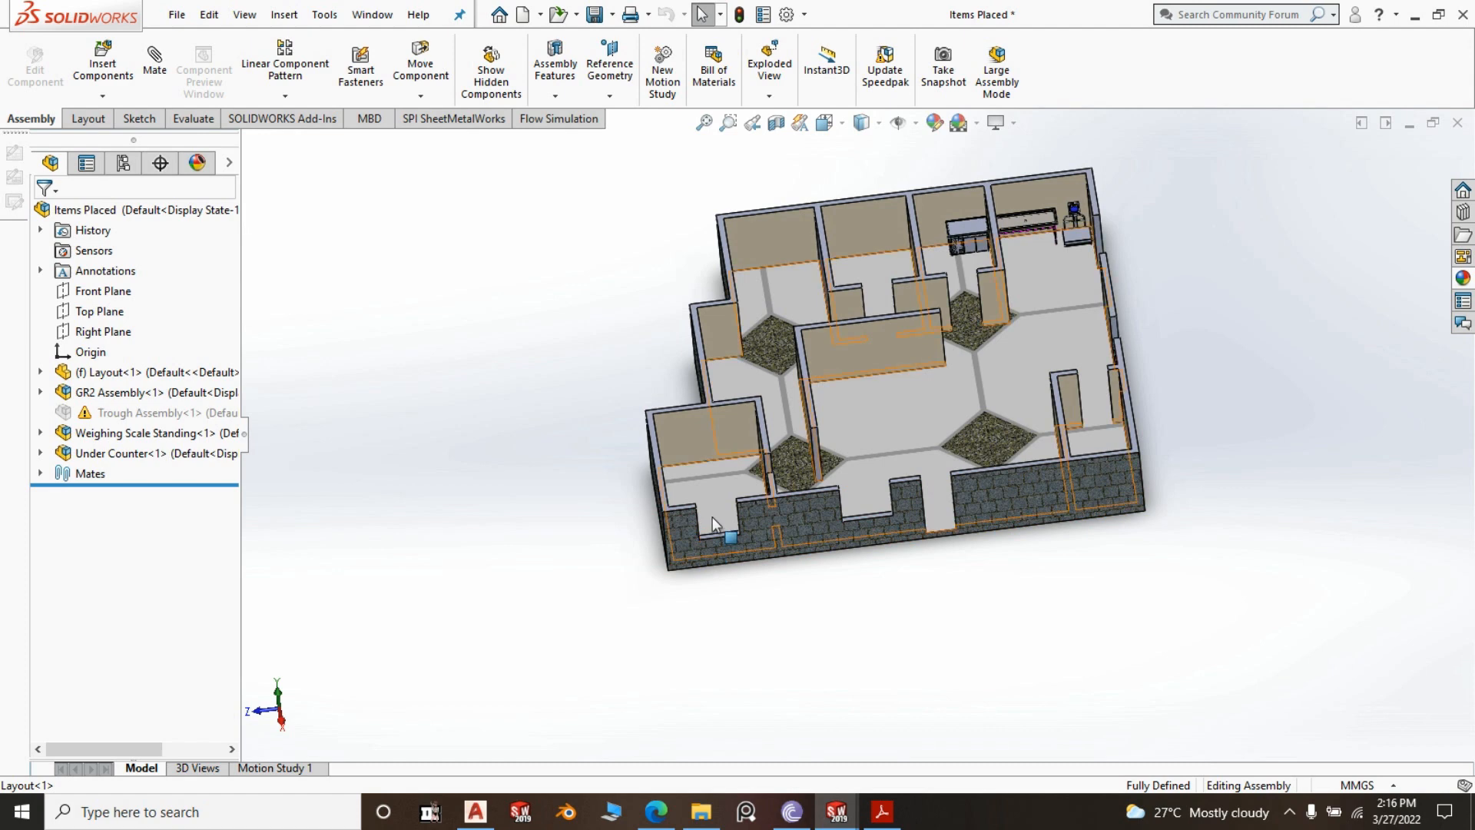
scroll(719, 530, down, 1)
middle_drag(716, 527, 726, 539)
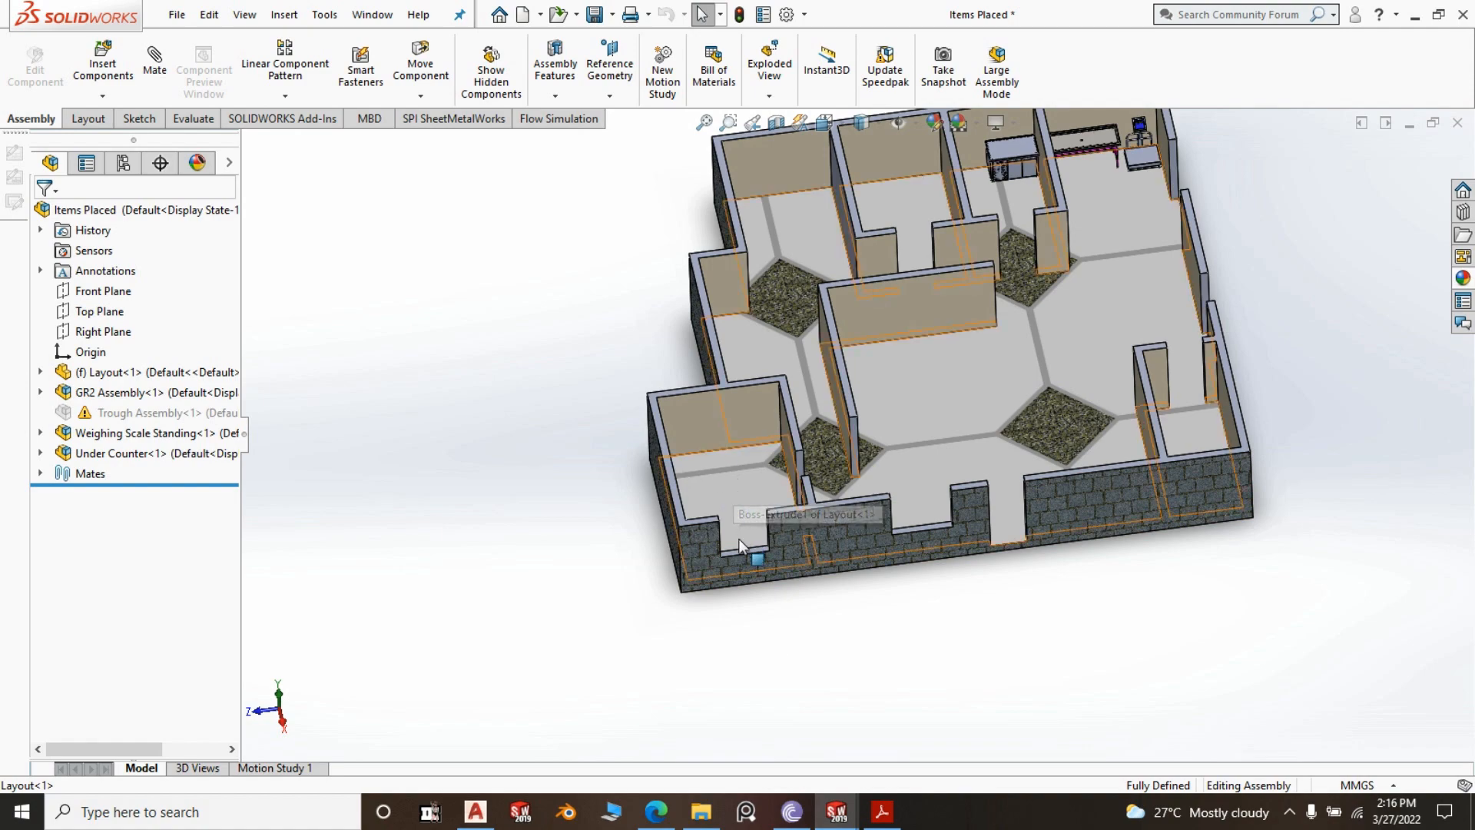
middle_drag(741, 546, 752, 489)
scroll(753, 489, up, 9)
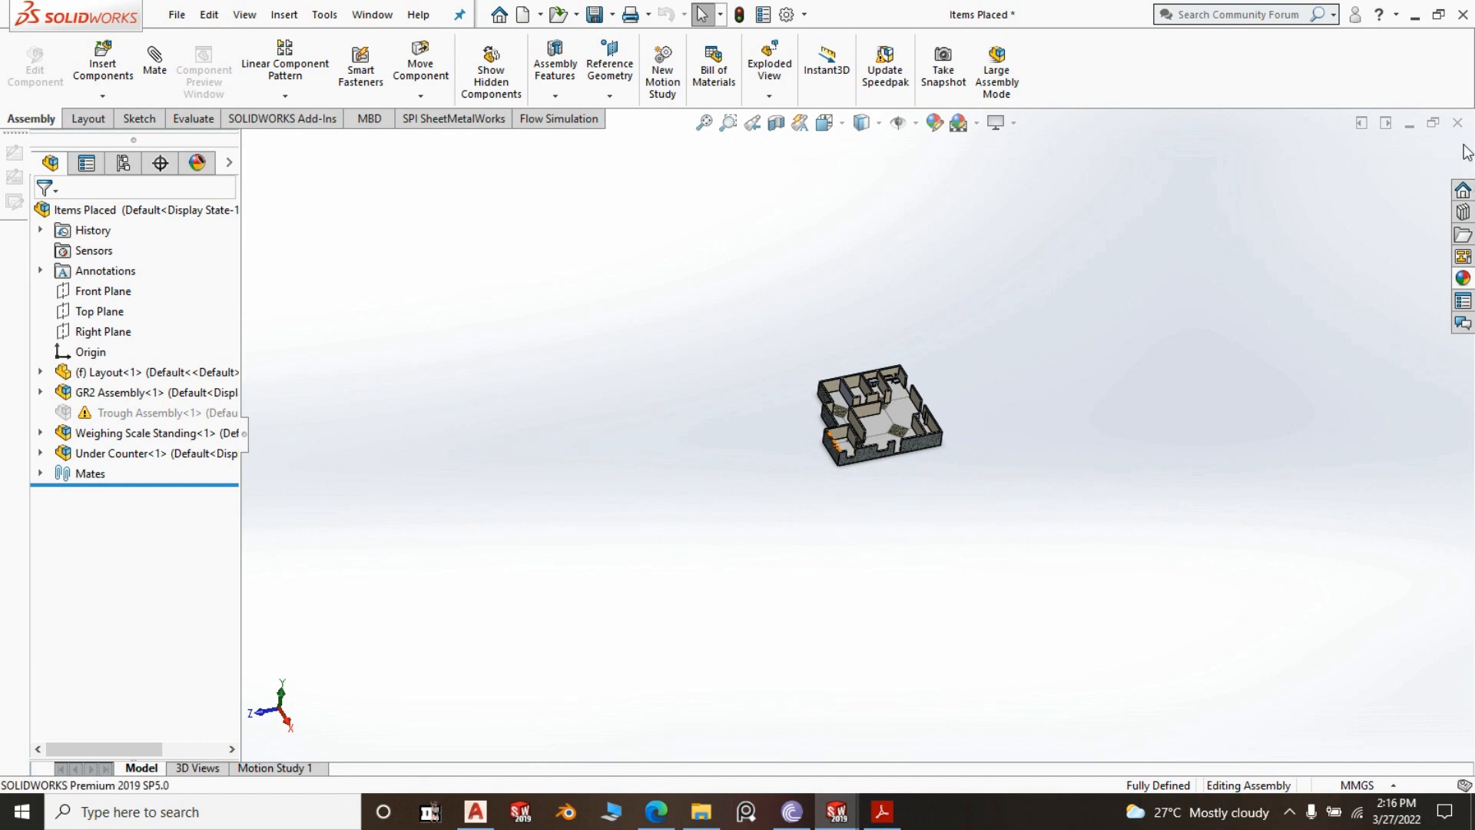
Close the Items Placed assembly without saving its changes
click(1457, 122)
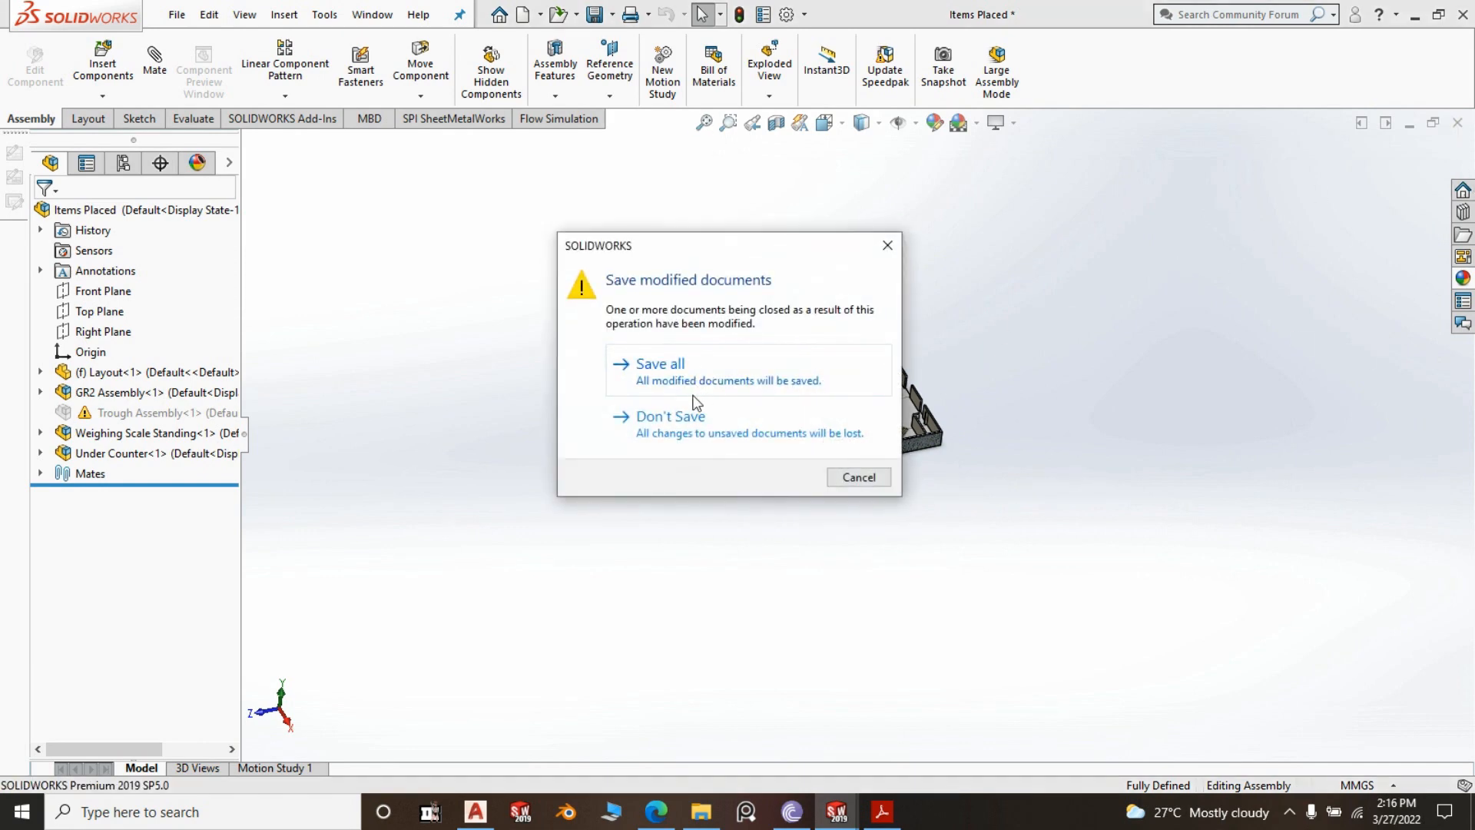
click(696, 403)
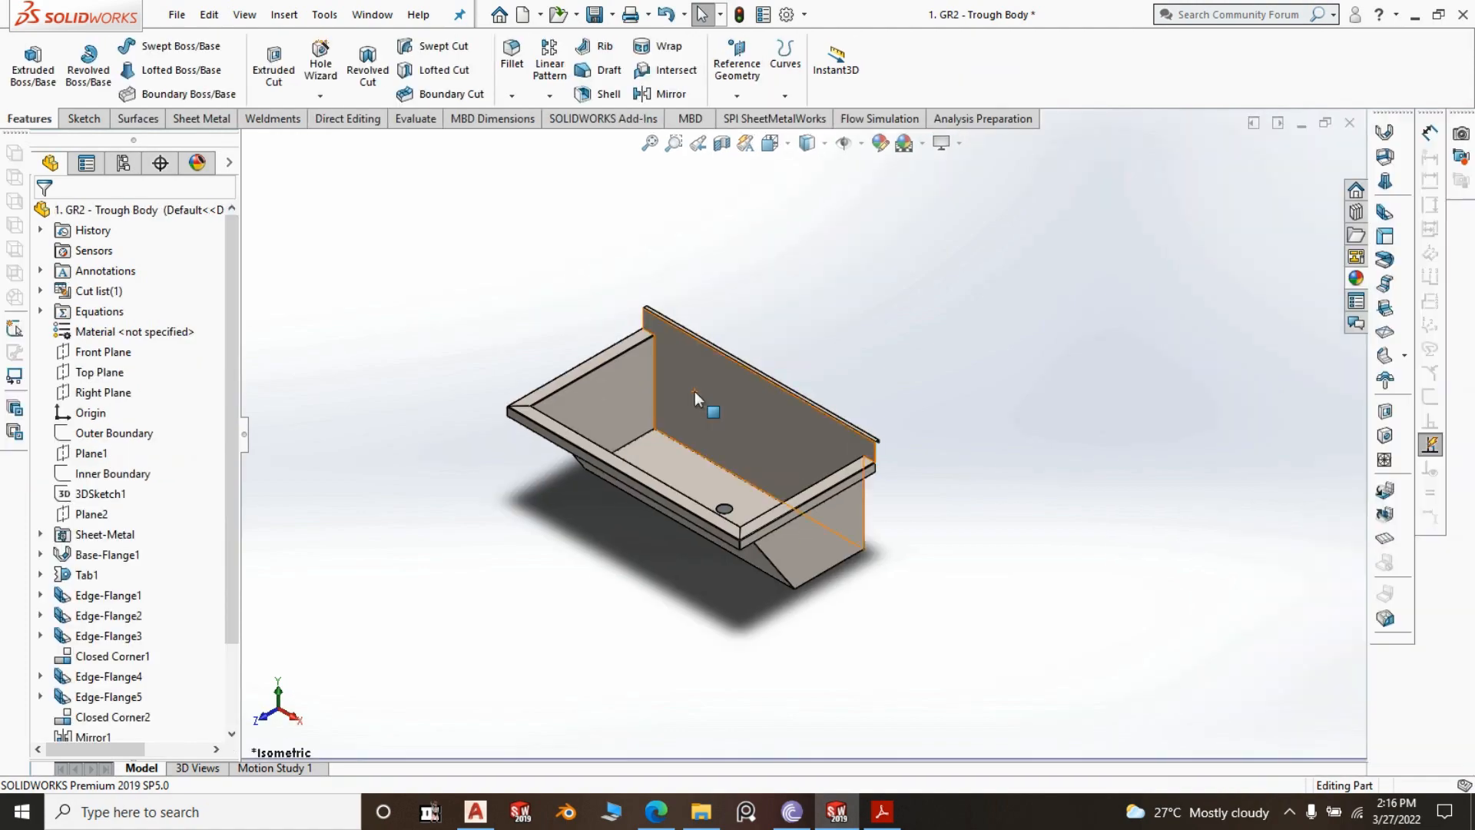
Switch to Layout.dwg in AutoCAD and examine the complete kitchen floor plan
click(475, 812)
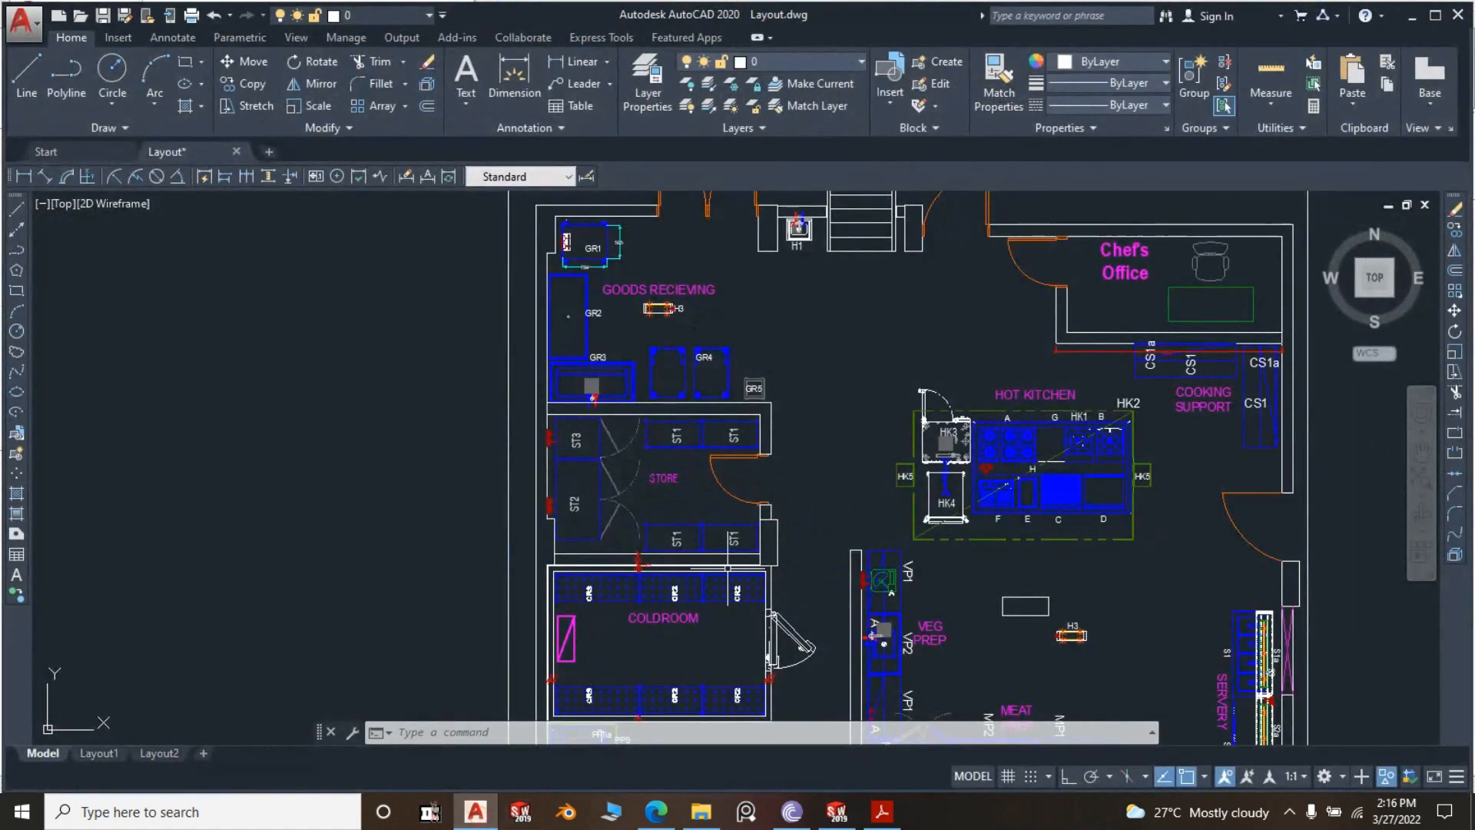
scroll(728, 551, up, 2)
scroll(726, 538, down, 6)
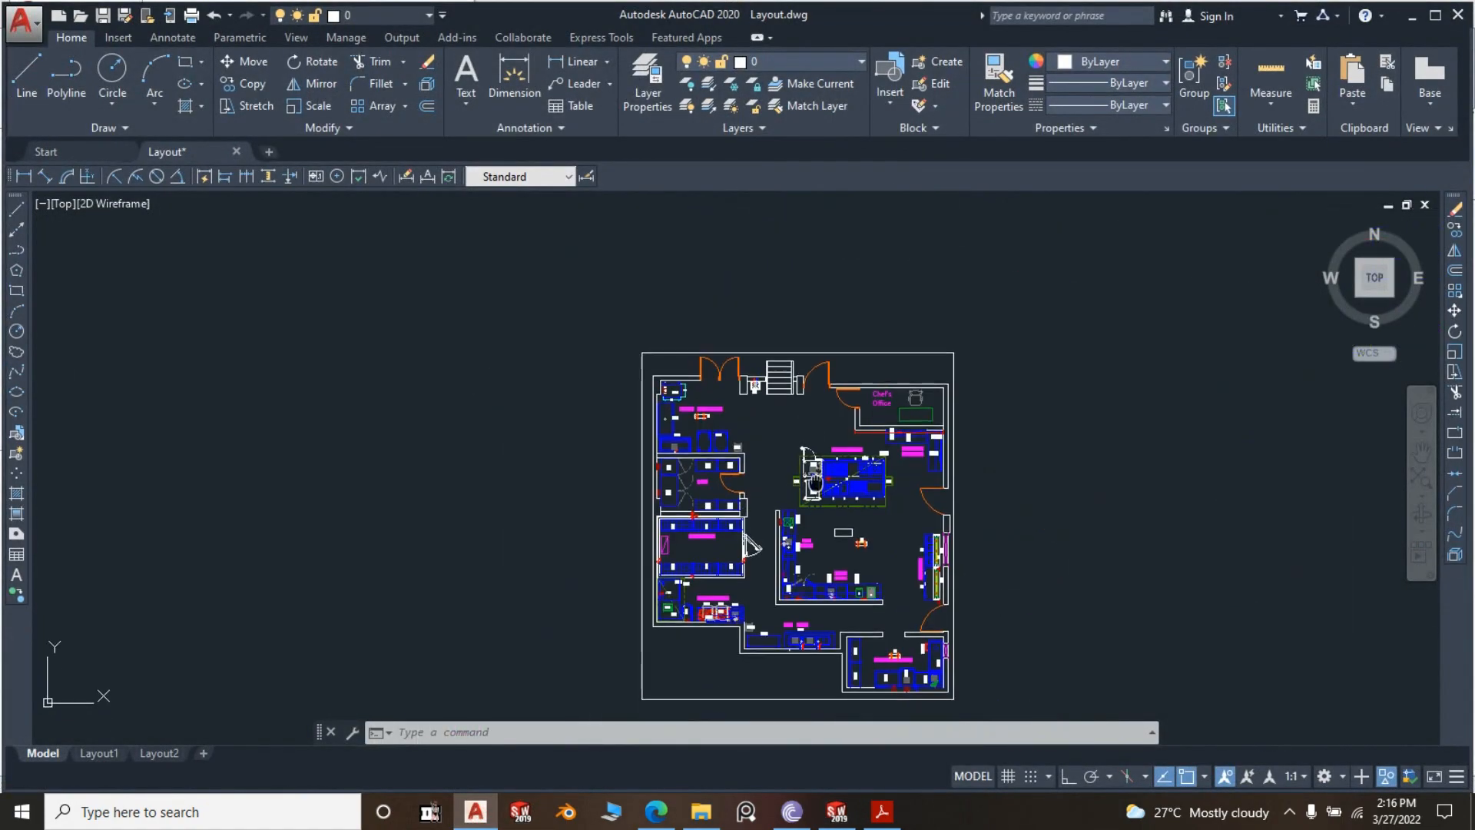
Examine the kitchen floor plan's equipment zones, including goods receiving, store, coldroom, hot kitchen, prep areas, pot wash and dishwash area
middle_drag(814, 483, 812, 442)
scroll(854, 580, up, 4)
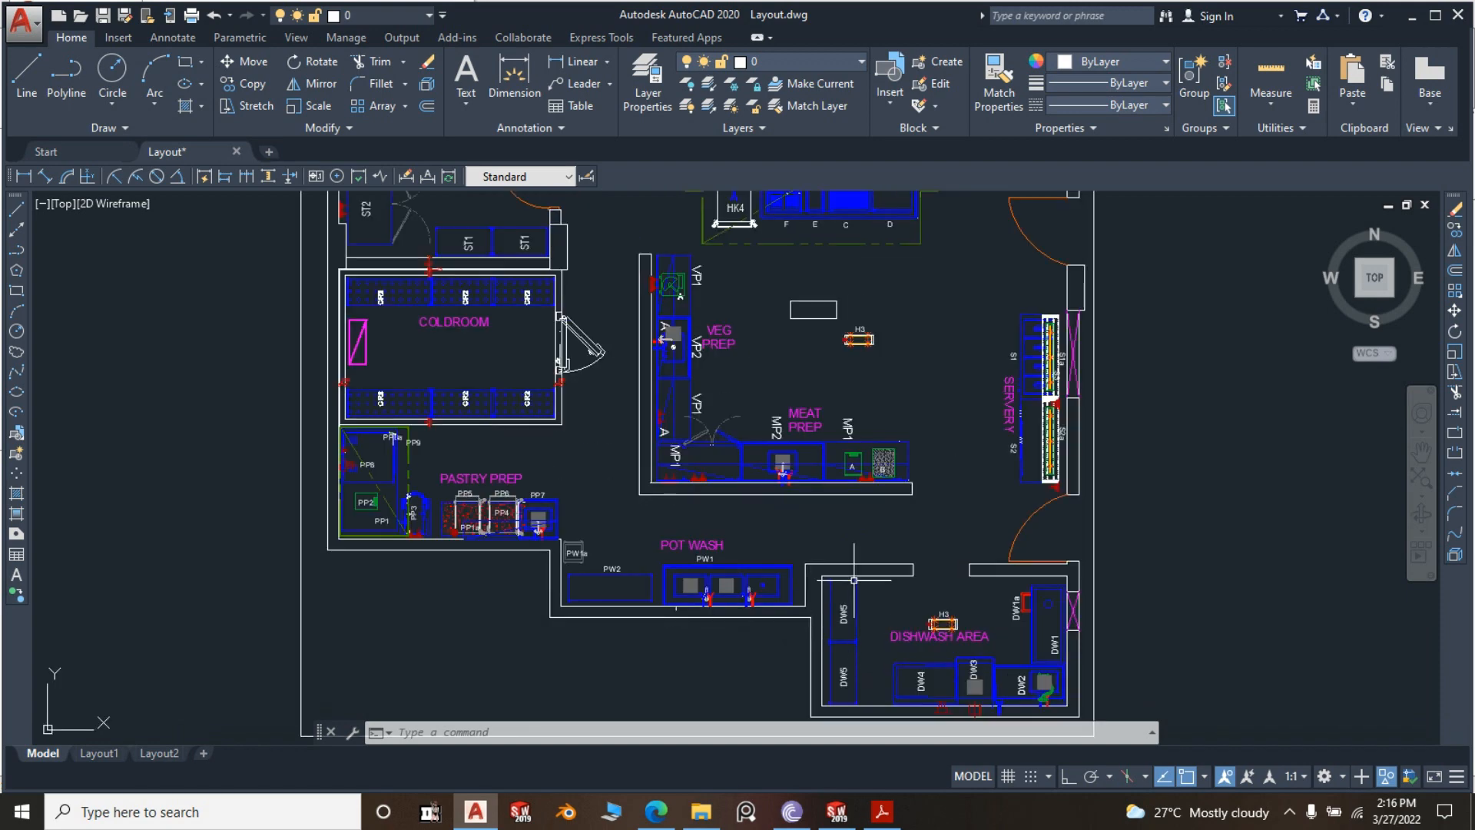
scroll(893, 523, down, 4)
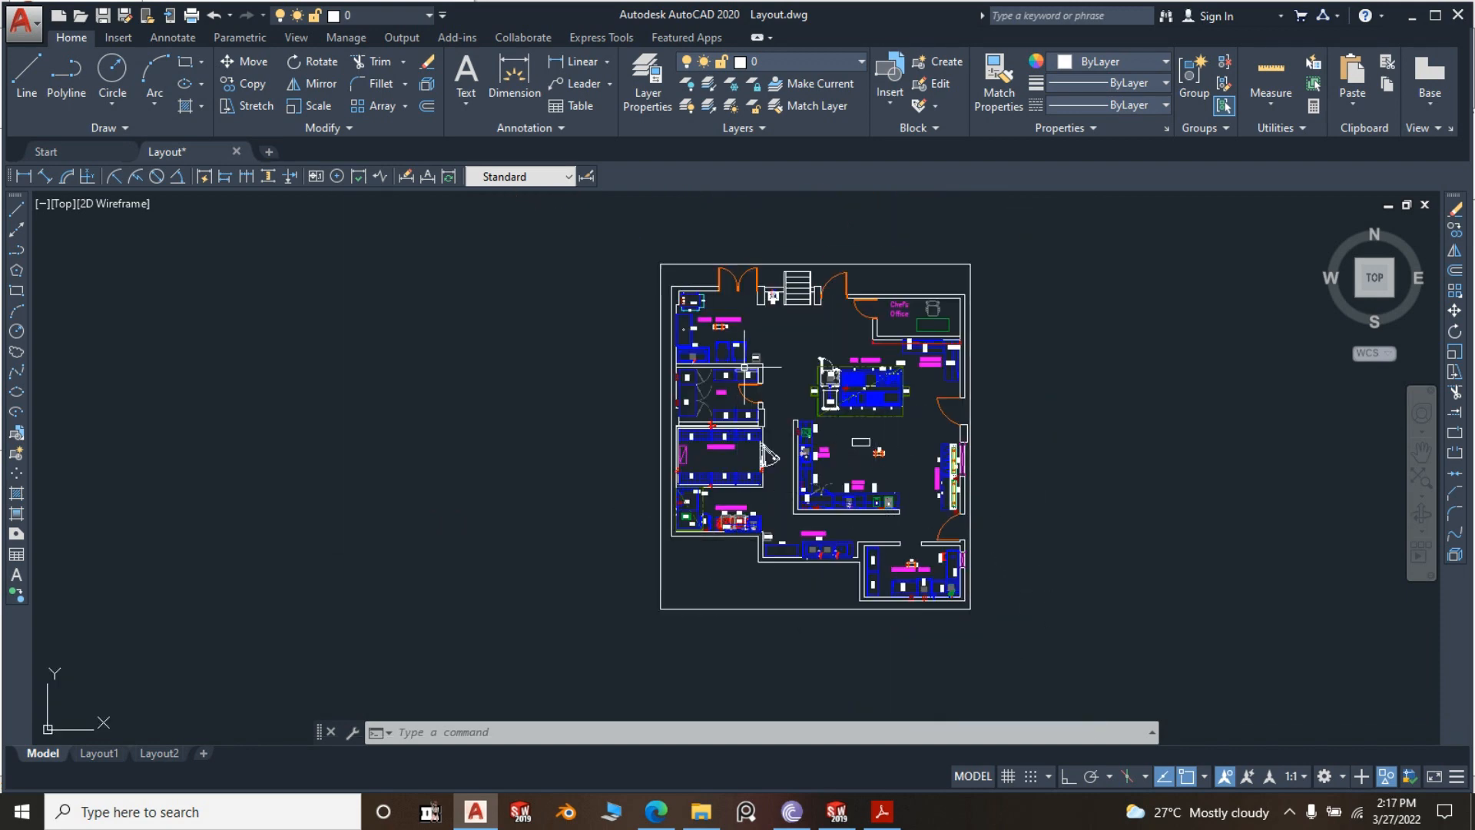
scroll(737, 372, up, 5)
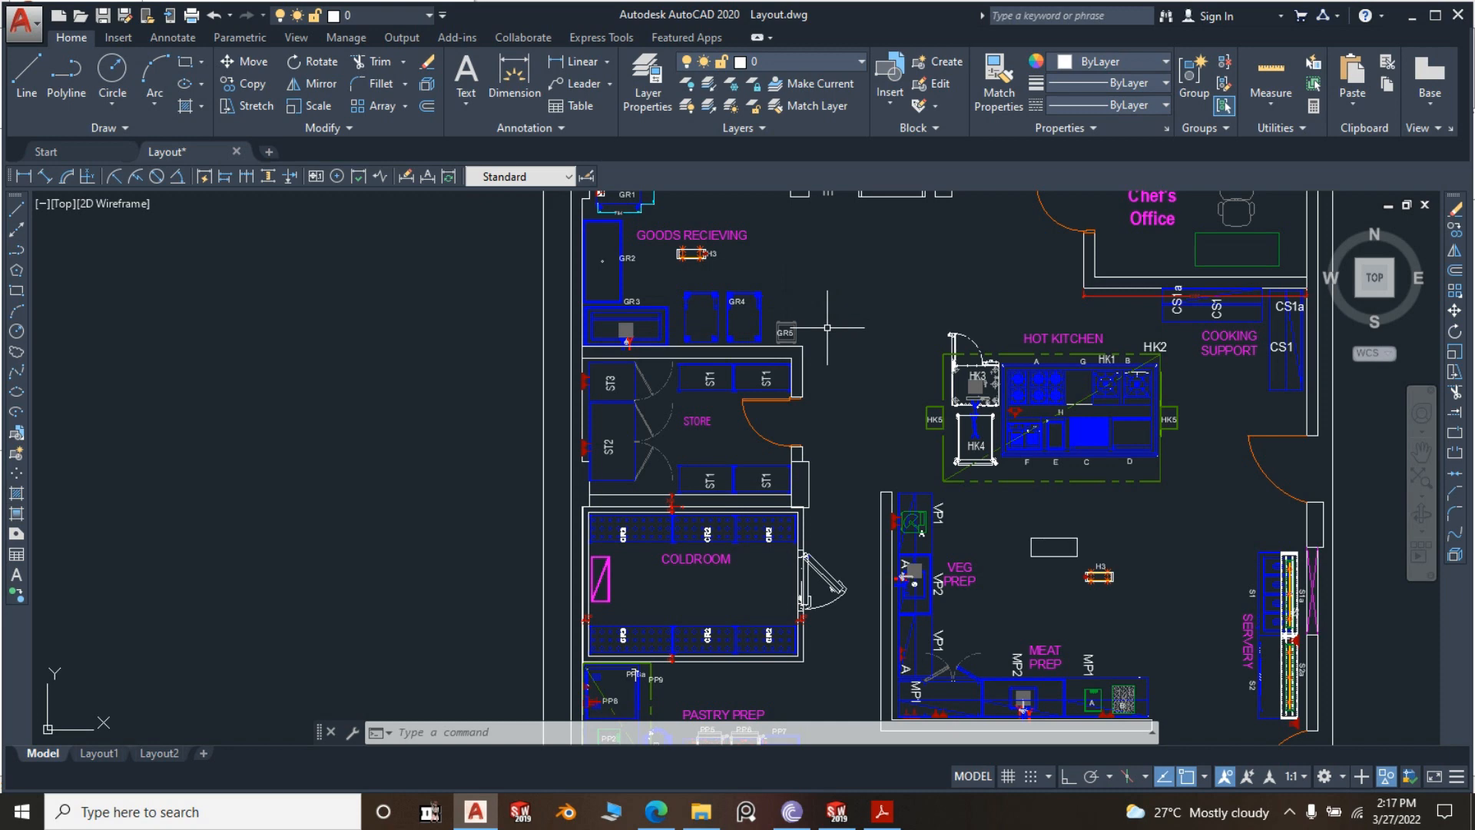
scroll(719, 372, down, 5)
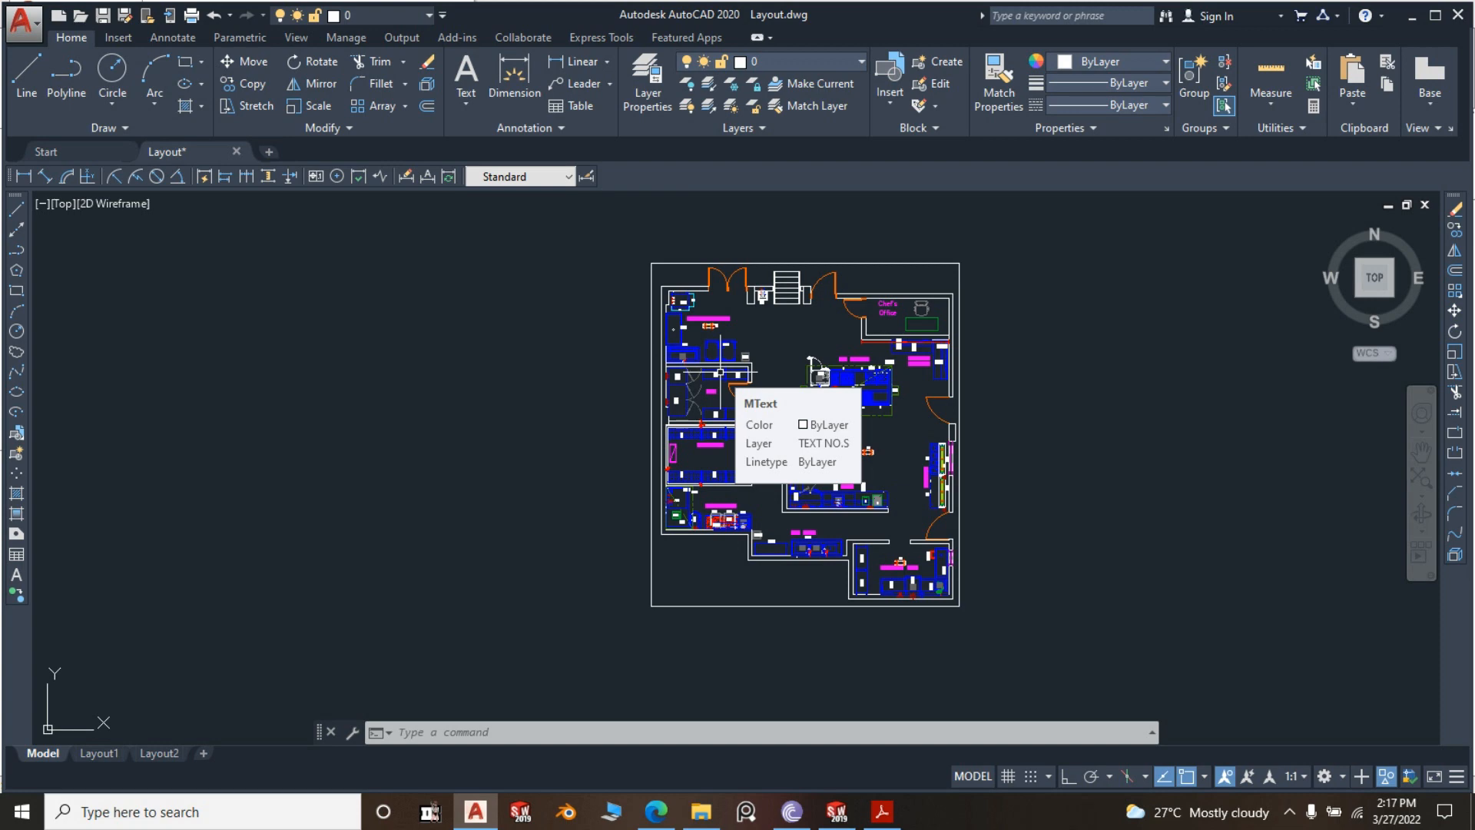
scroll(808, 401, up, 2)
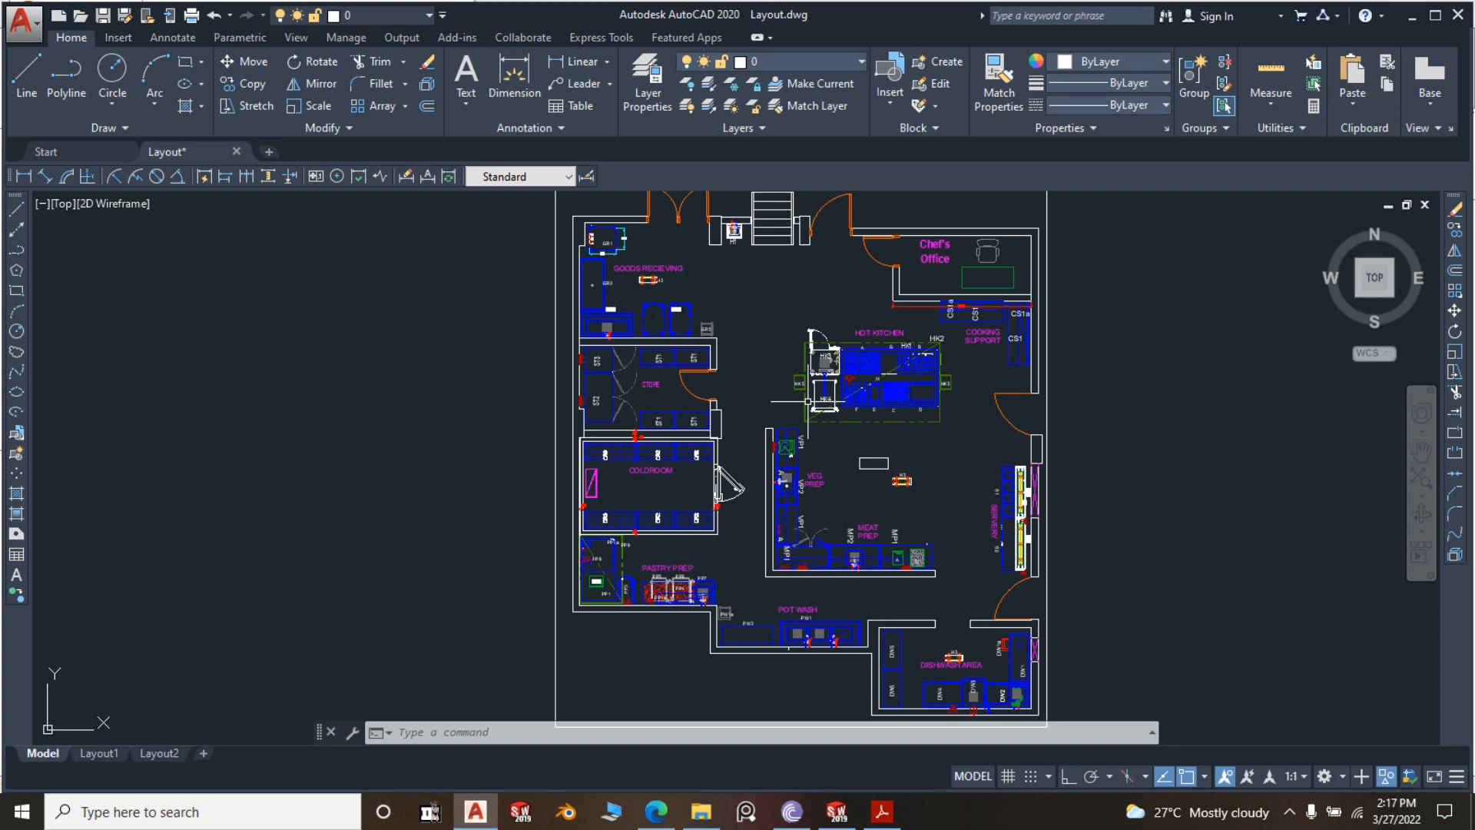
scroll(808, 400, down, 2)
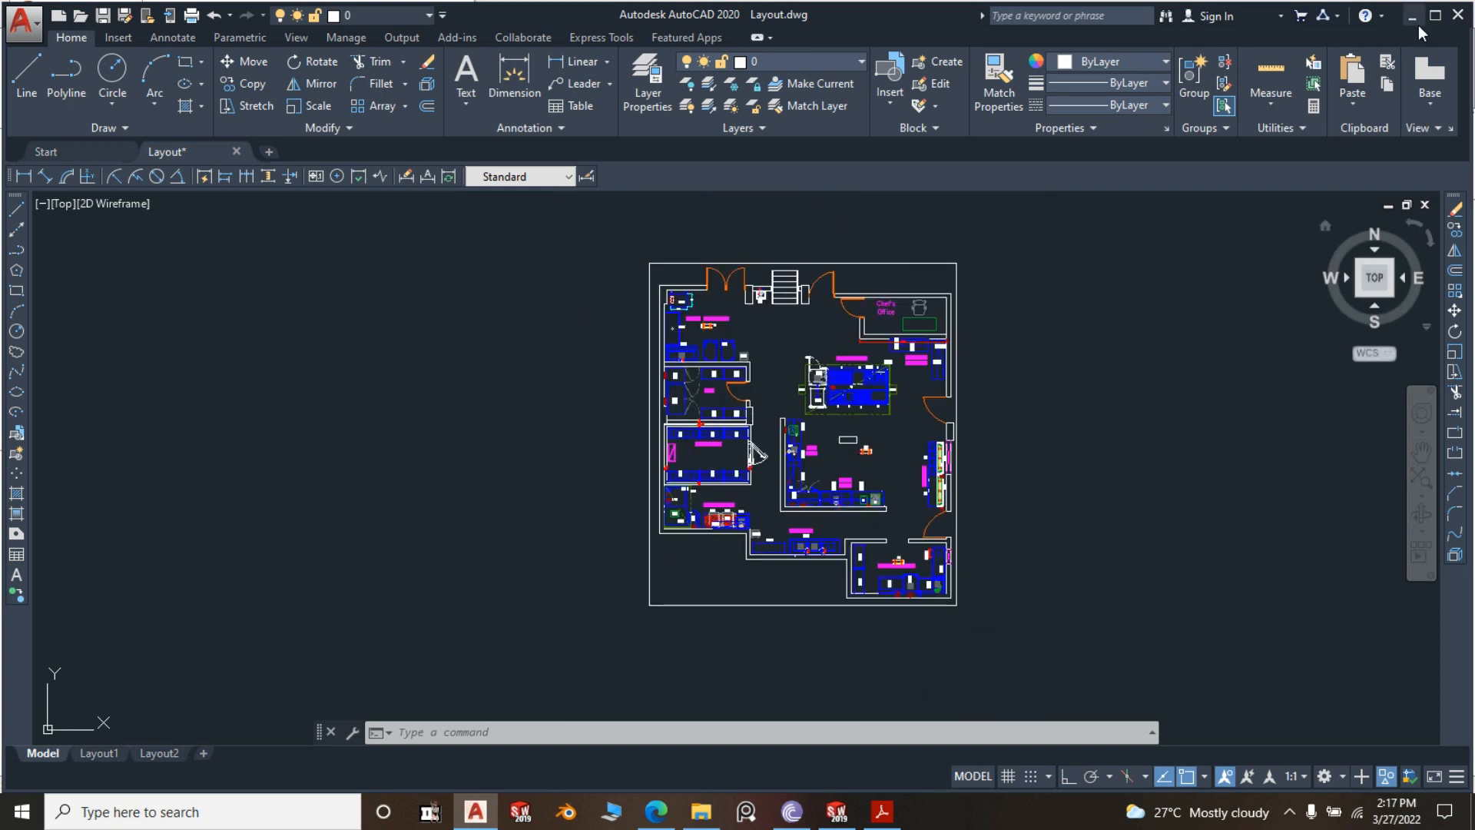
Switch to SOLIDWORKS and save the trough body part
click(836, 811)
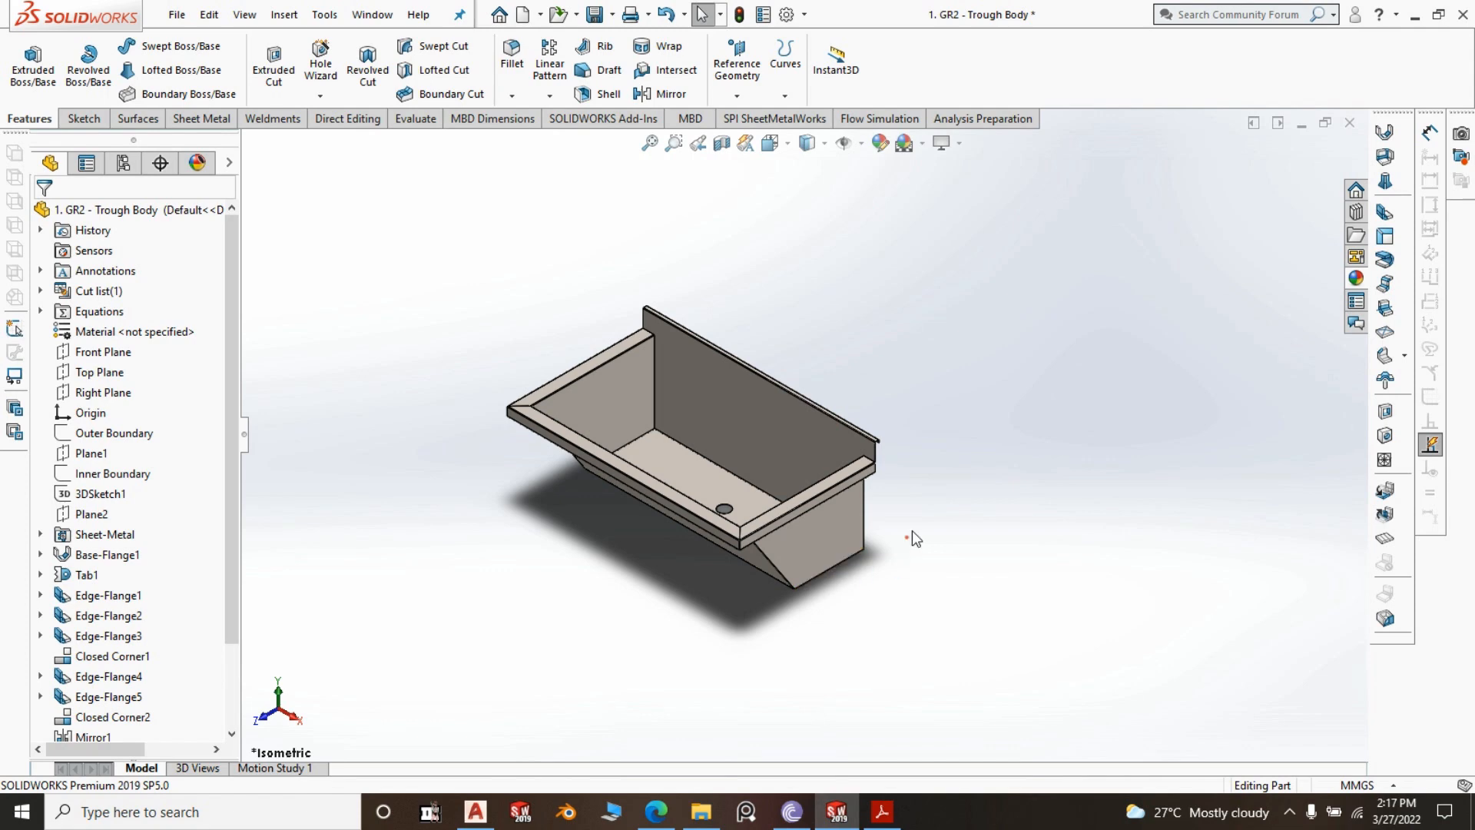
click(591, 13)
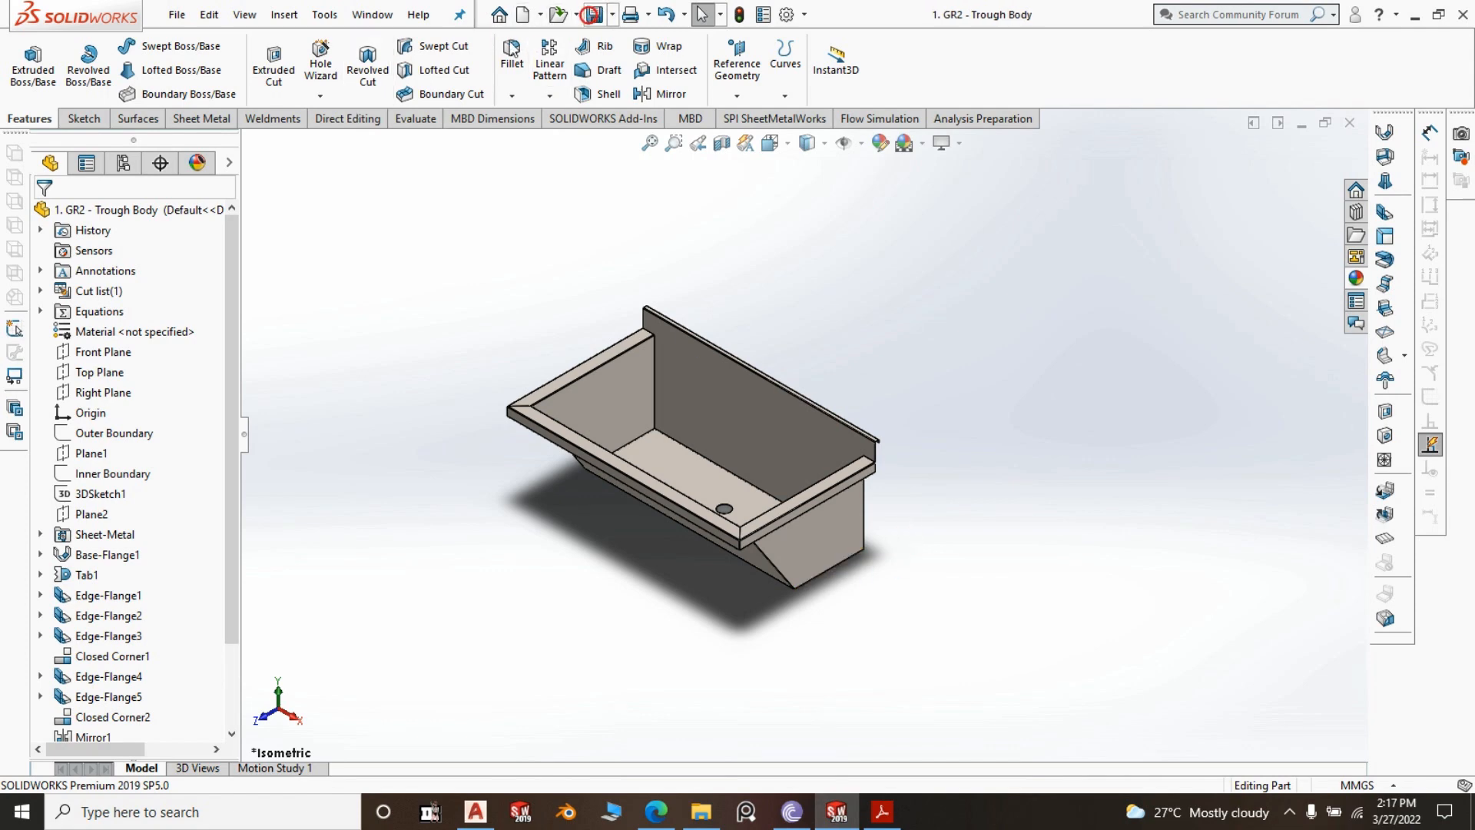
Create a new part document from the Part2 template
click(177, 15)
click(201, 43)
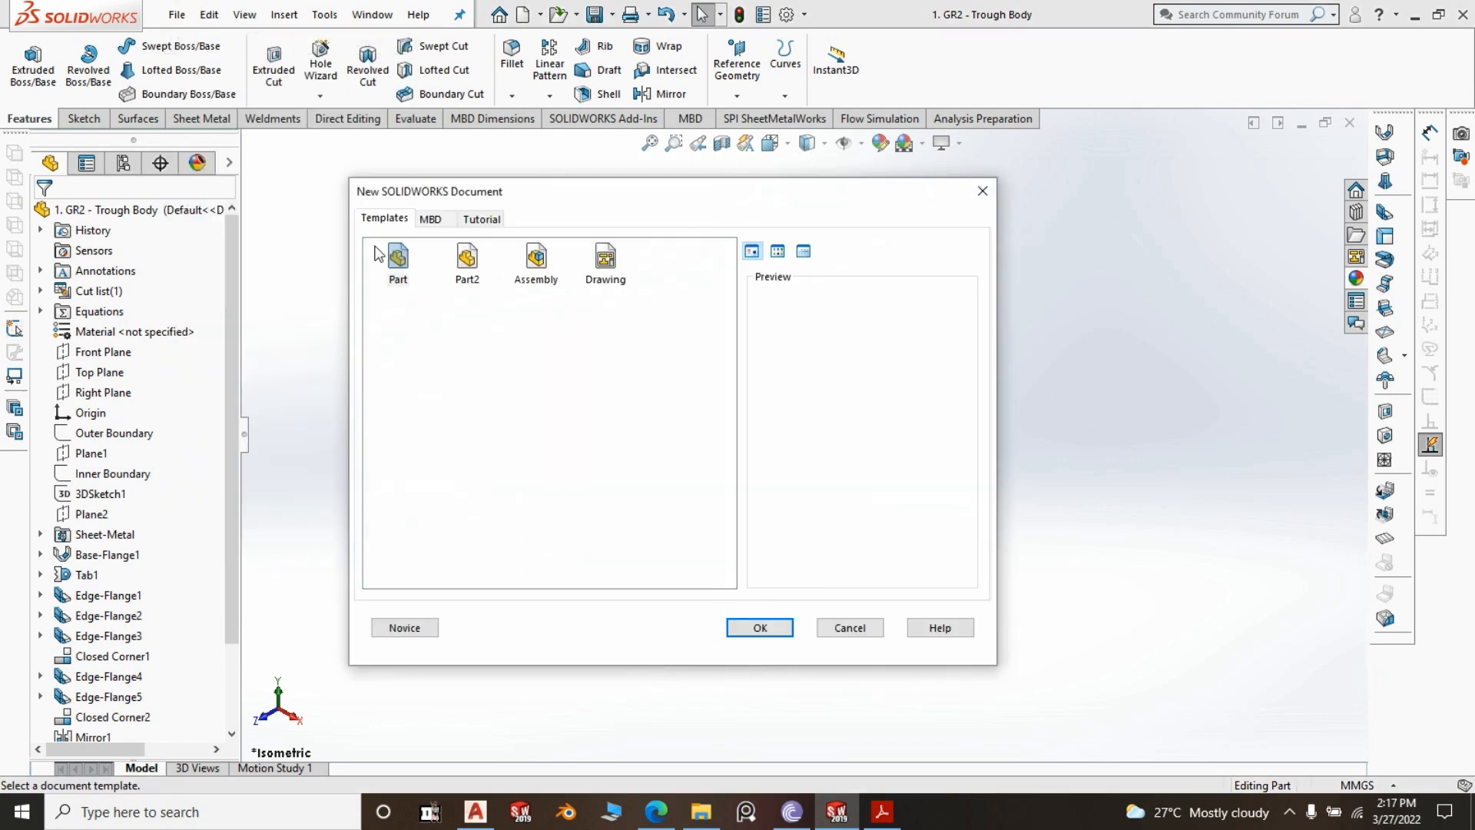
click(465, 262)
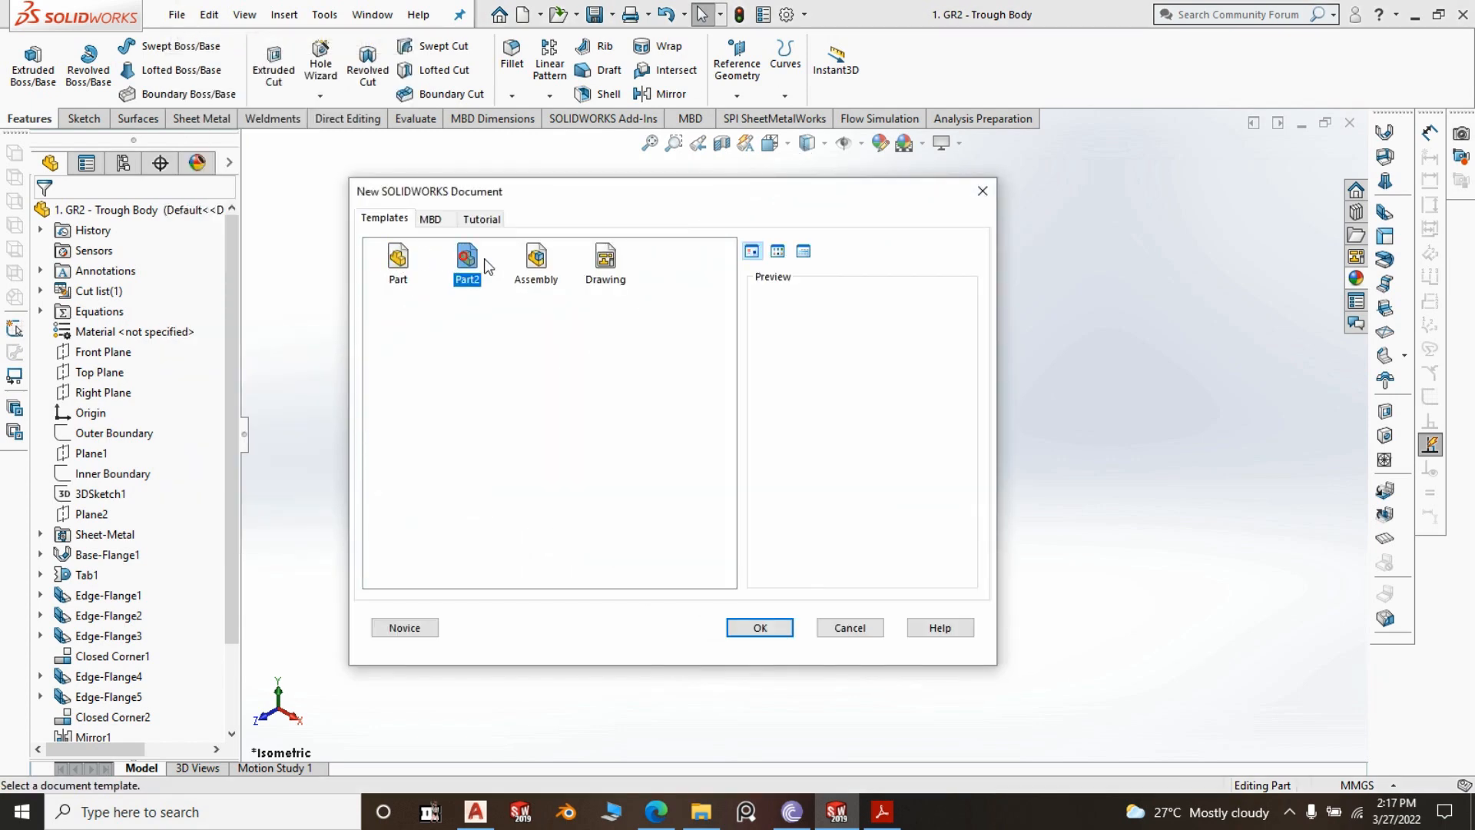
click(772, 628)
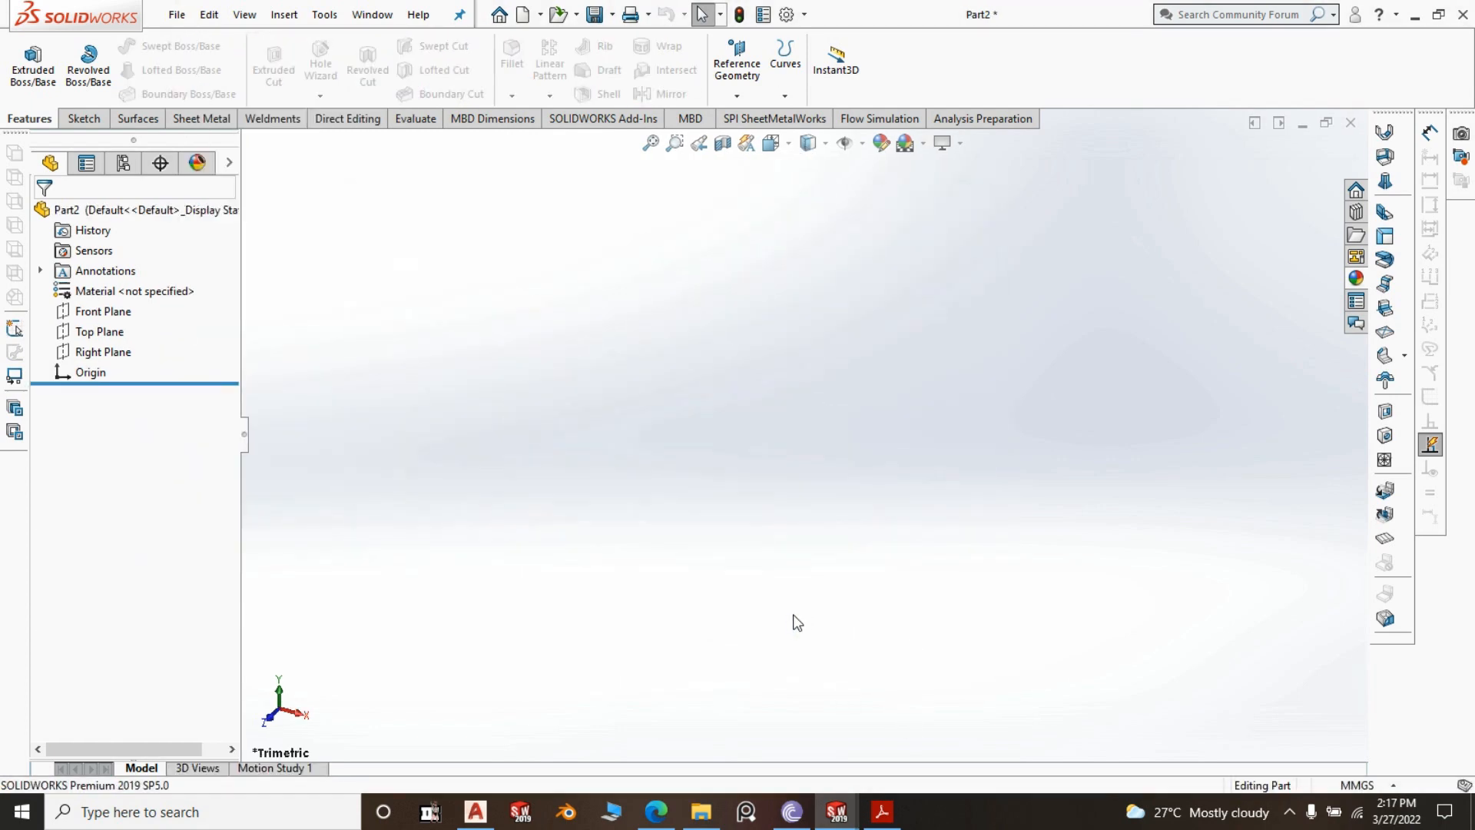
Start a sketch on the Top Plane and draw a circle of about 59 mm radius centred on the origin
click(123, 332)
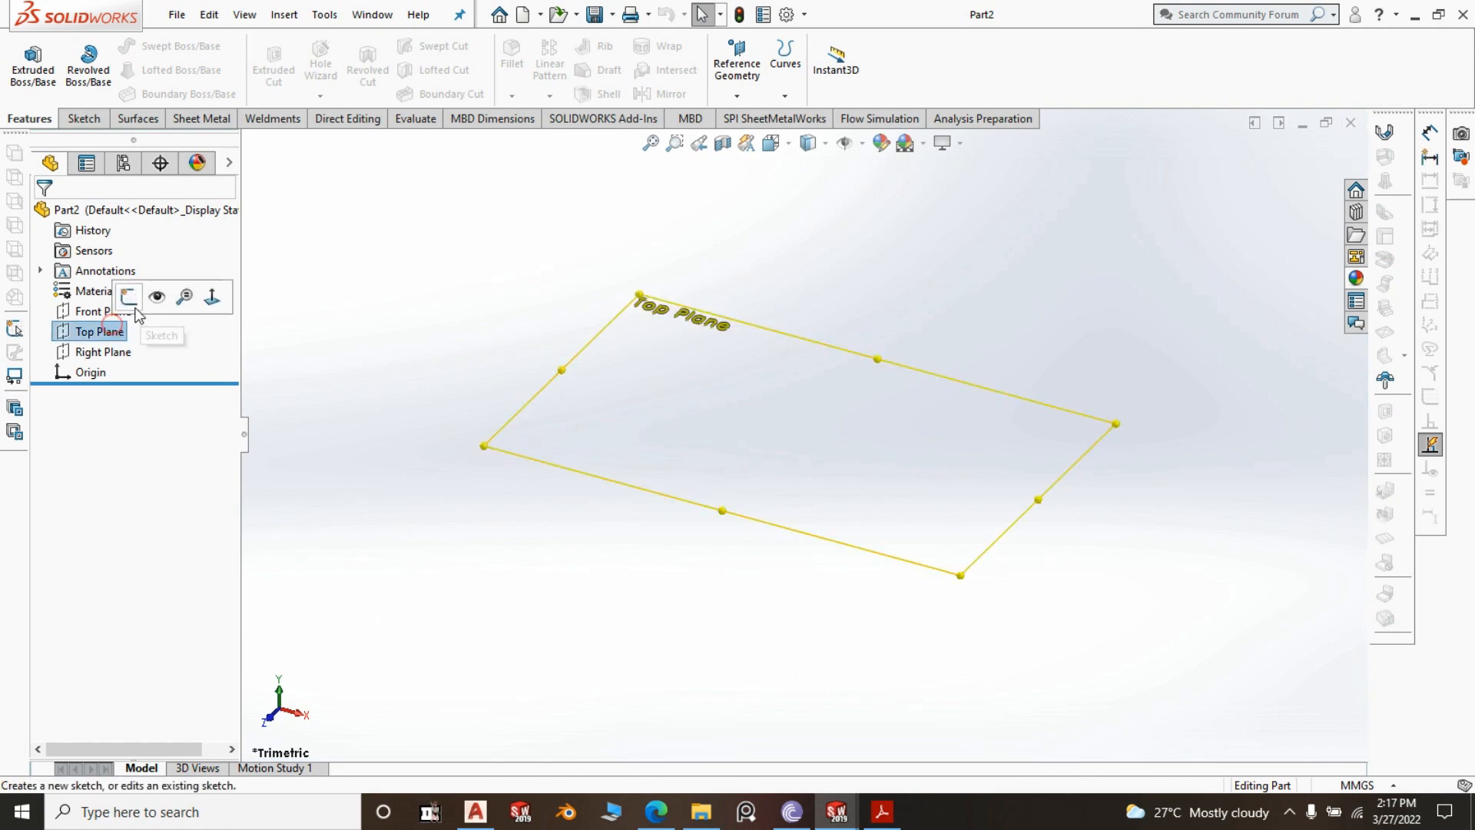
click(131, 299)
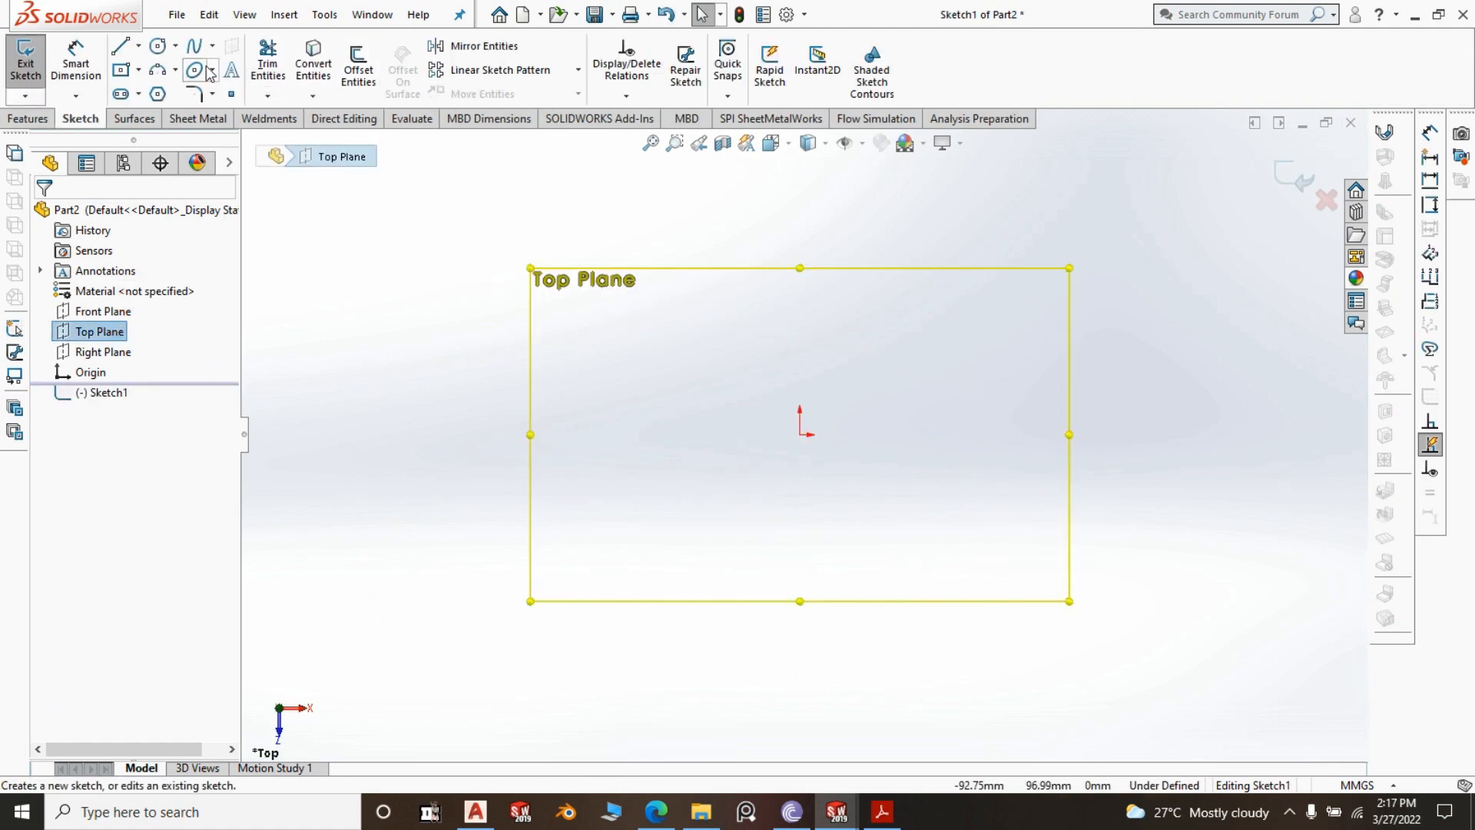
click(158, 45)
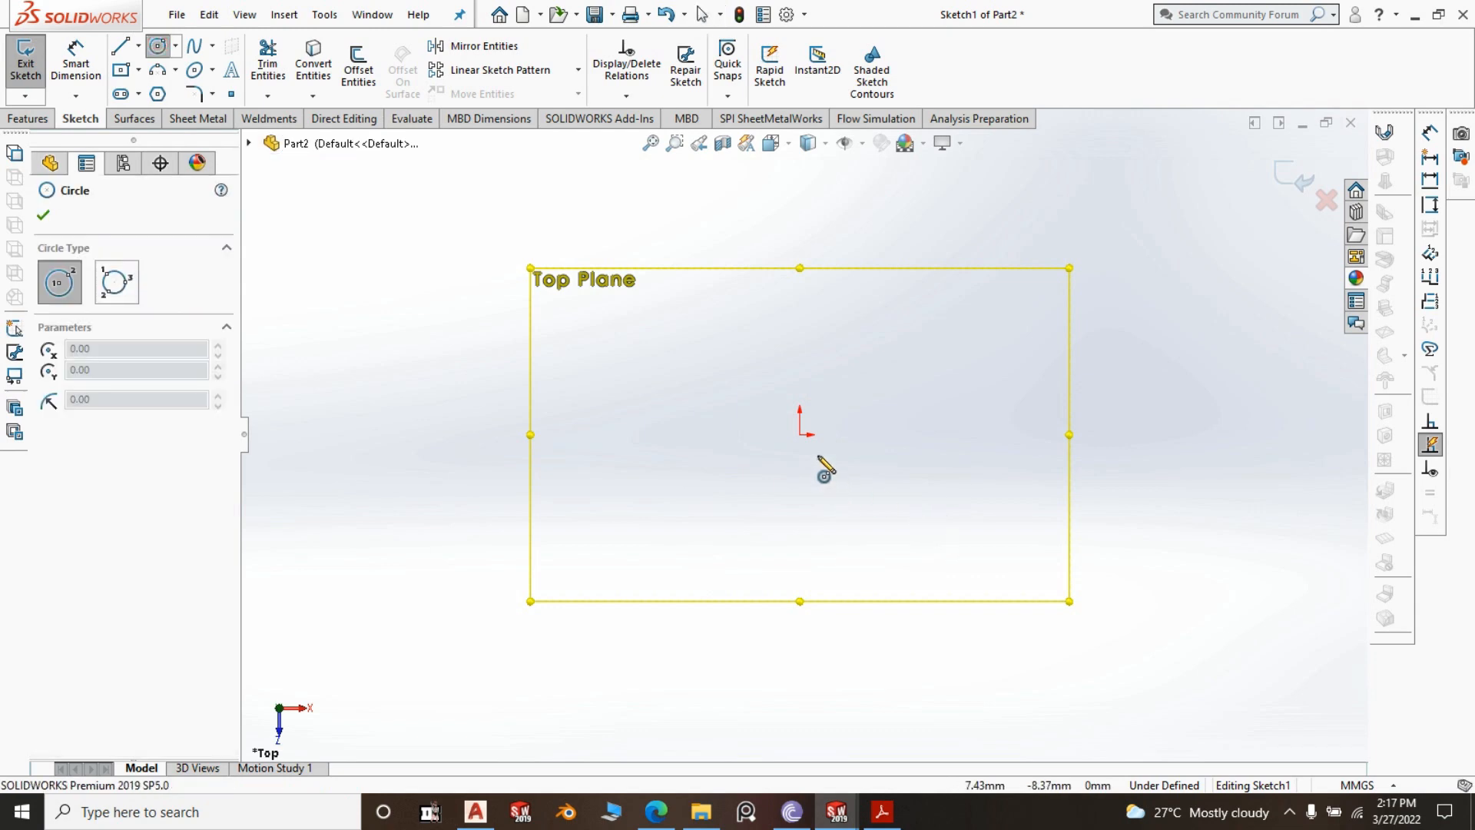
click(800, 434)
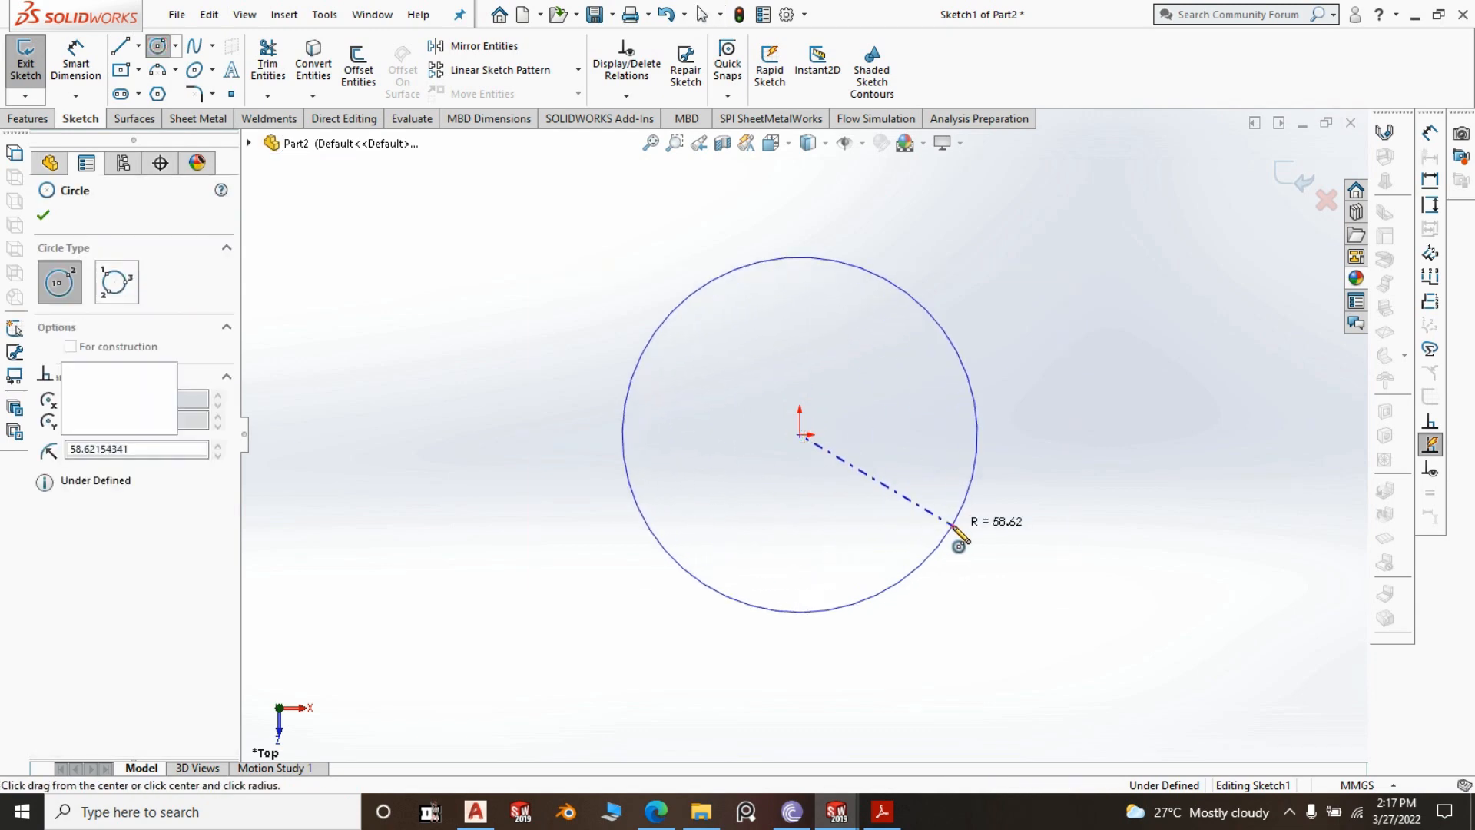
click(953, 525)
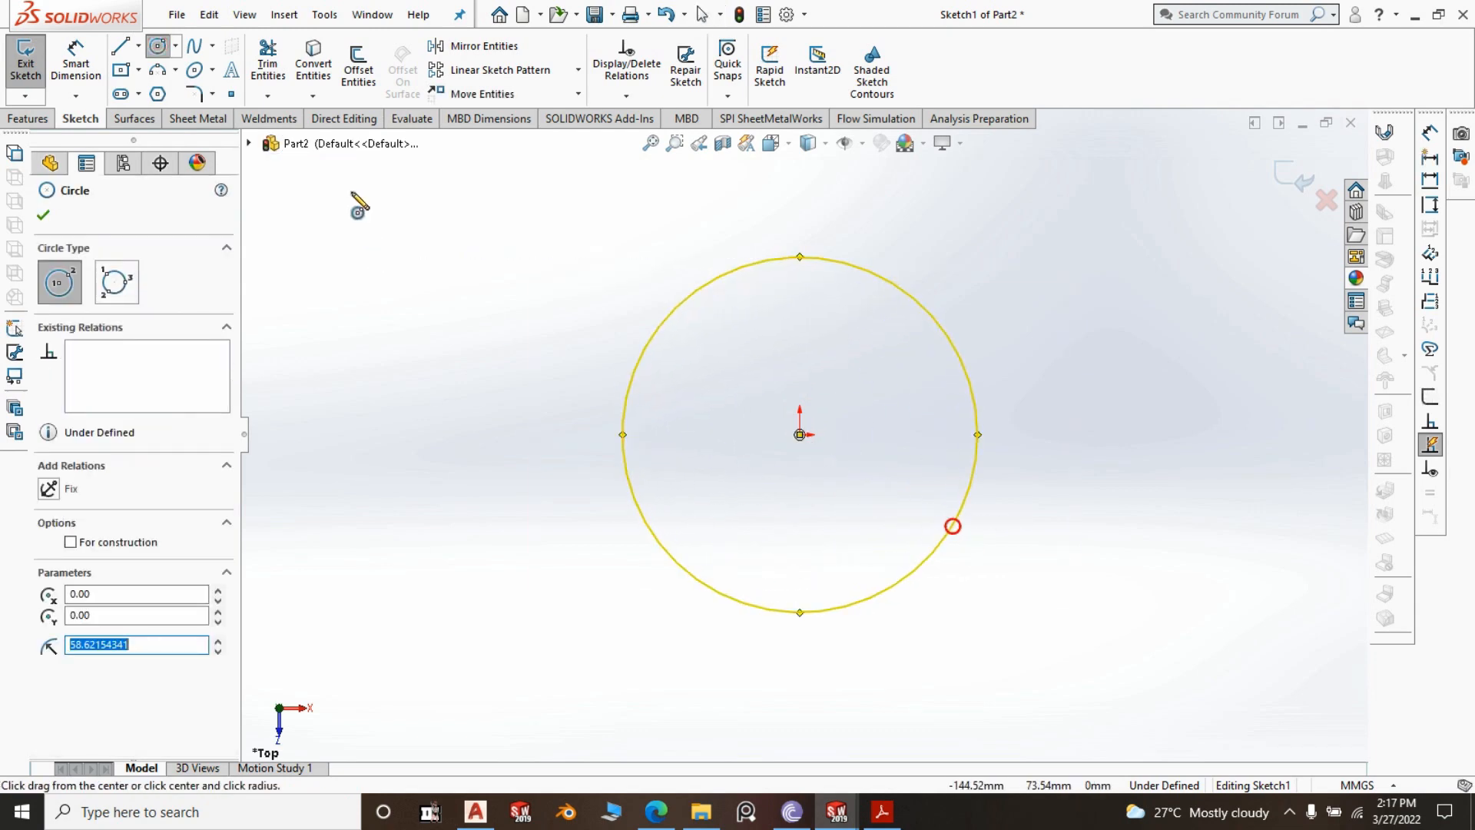
click(45, 217)
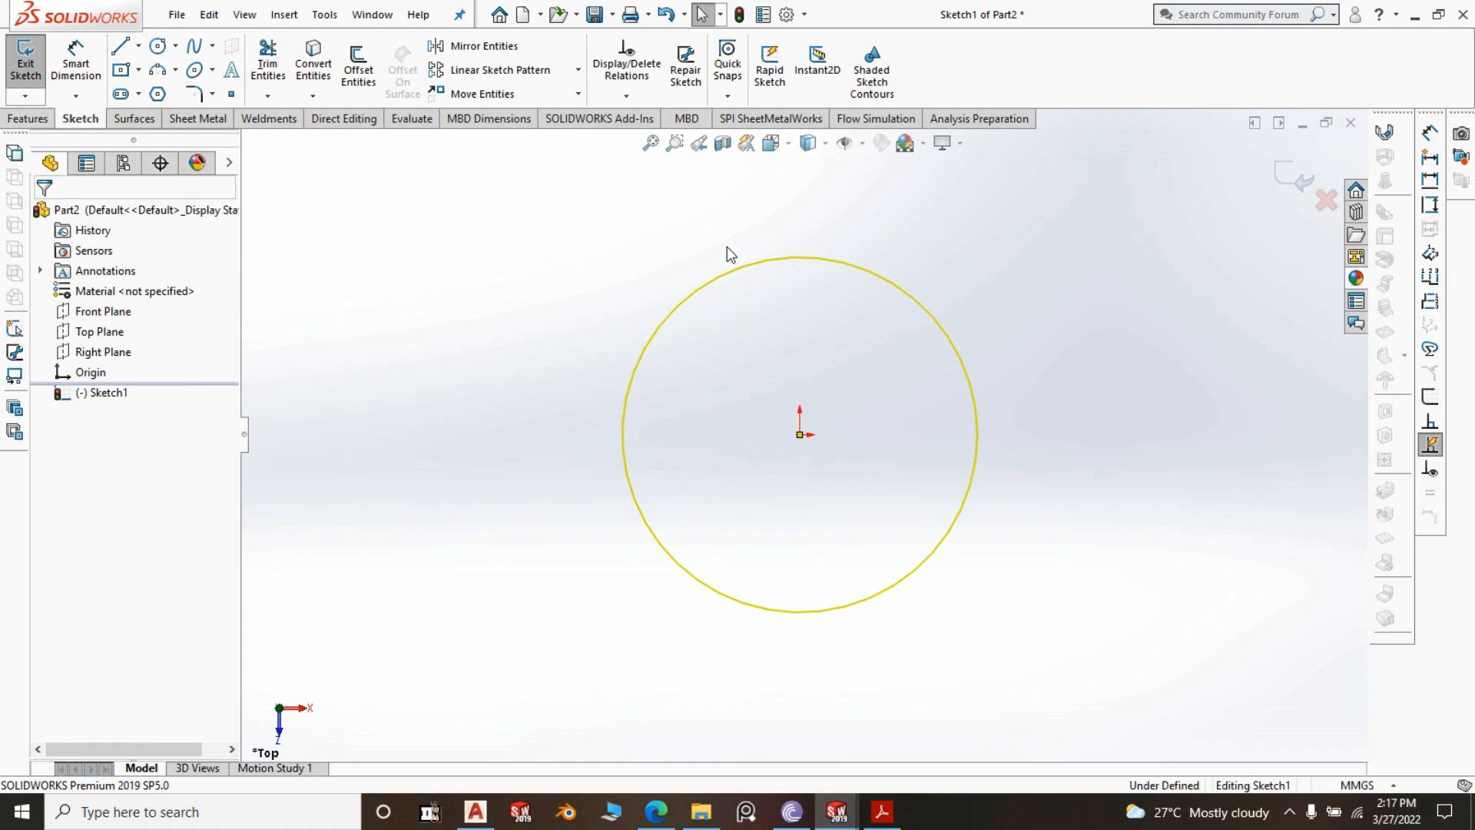
Dimension the circle's diameter as 32 mm
click(75, 63)
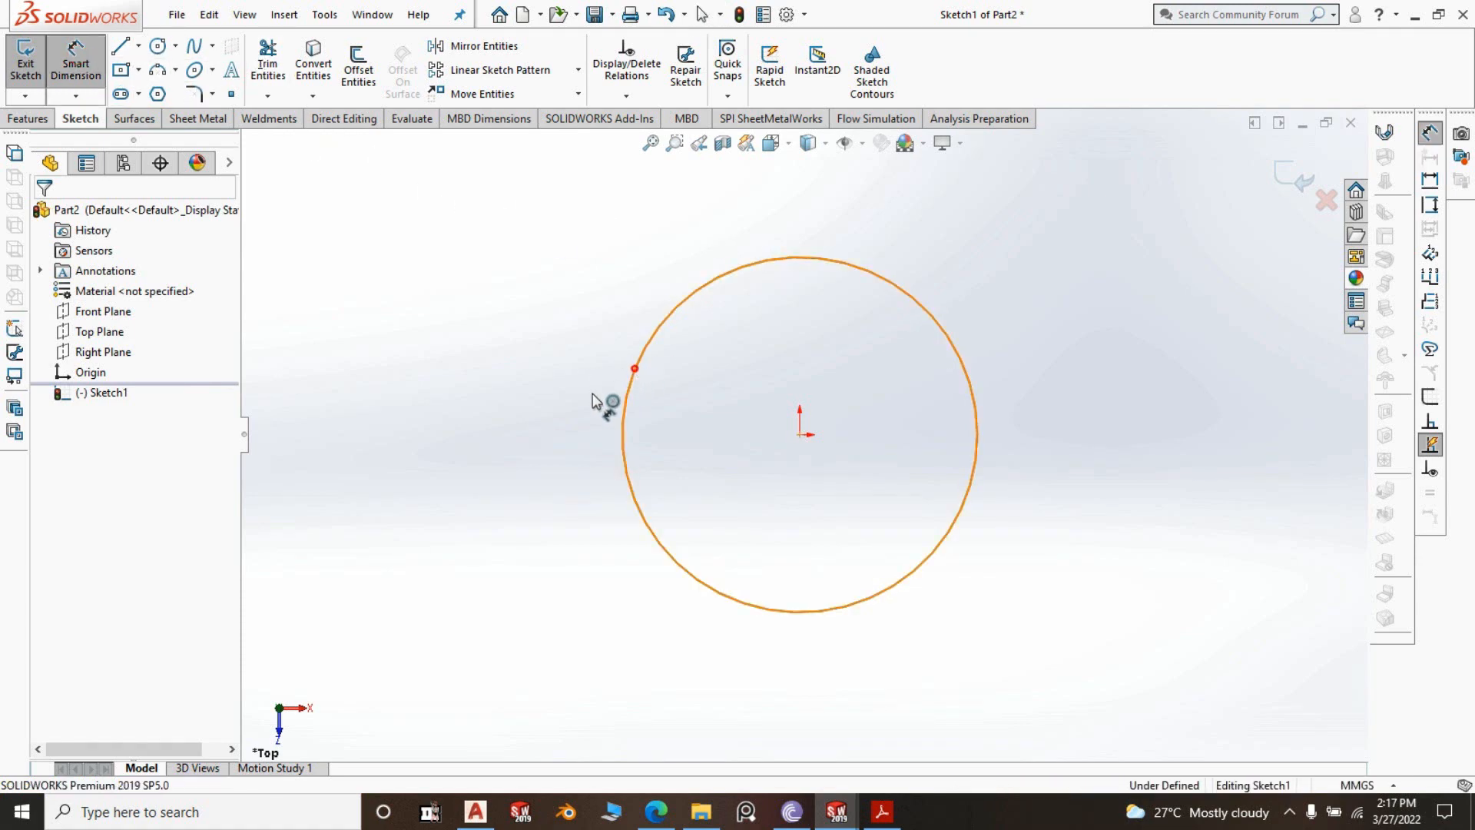
click(615, 405)
click(515, 419)
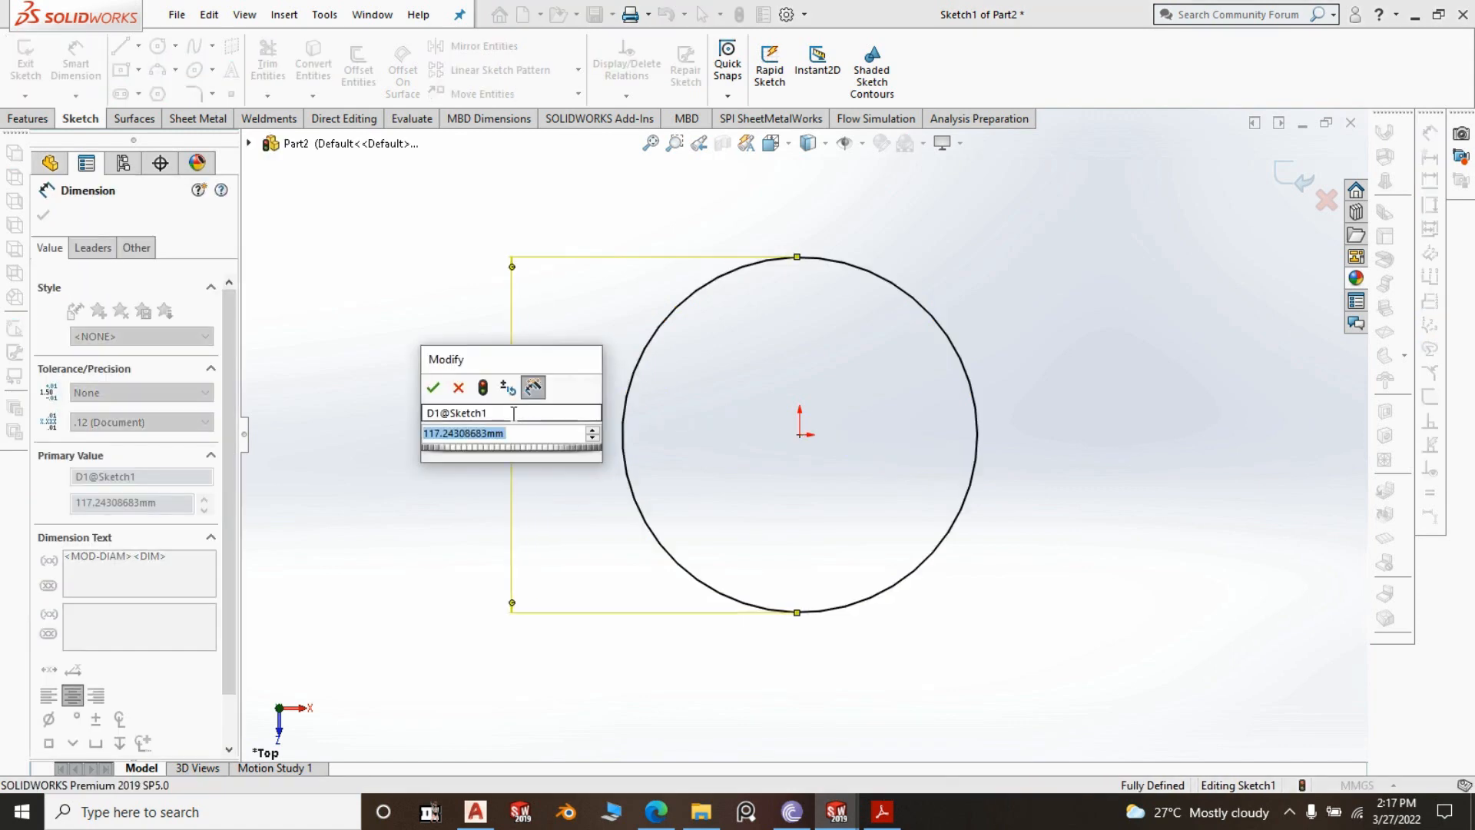
text(32)
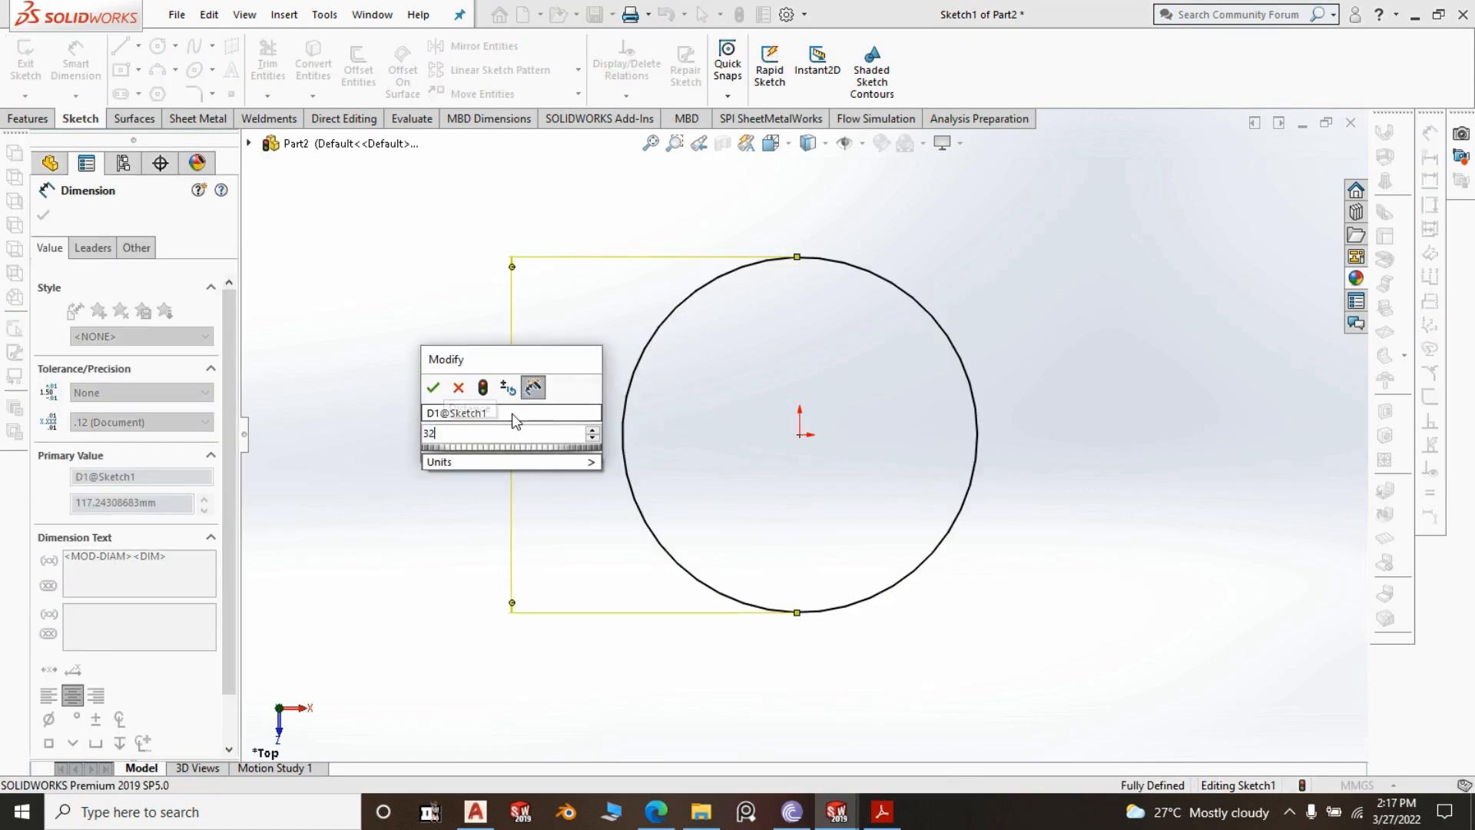
click(436, 388)
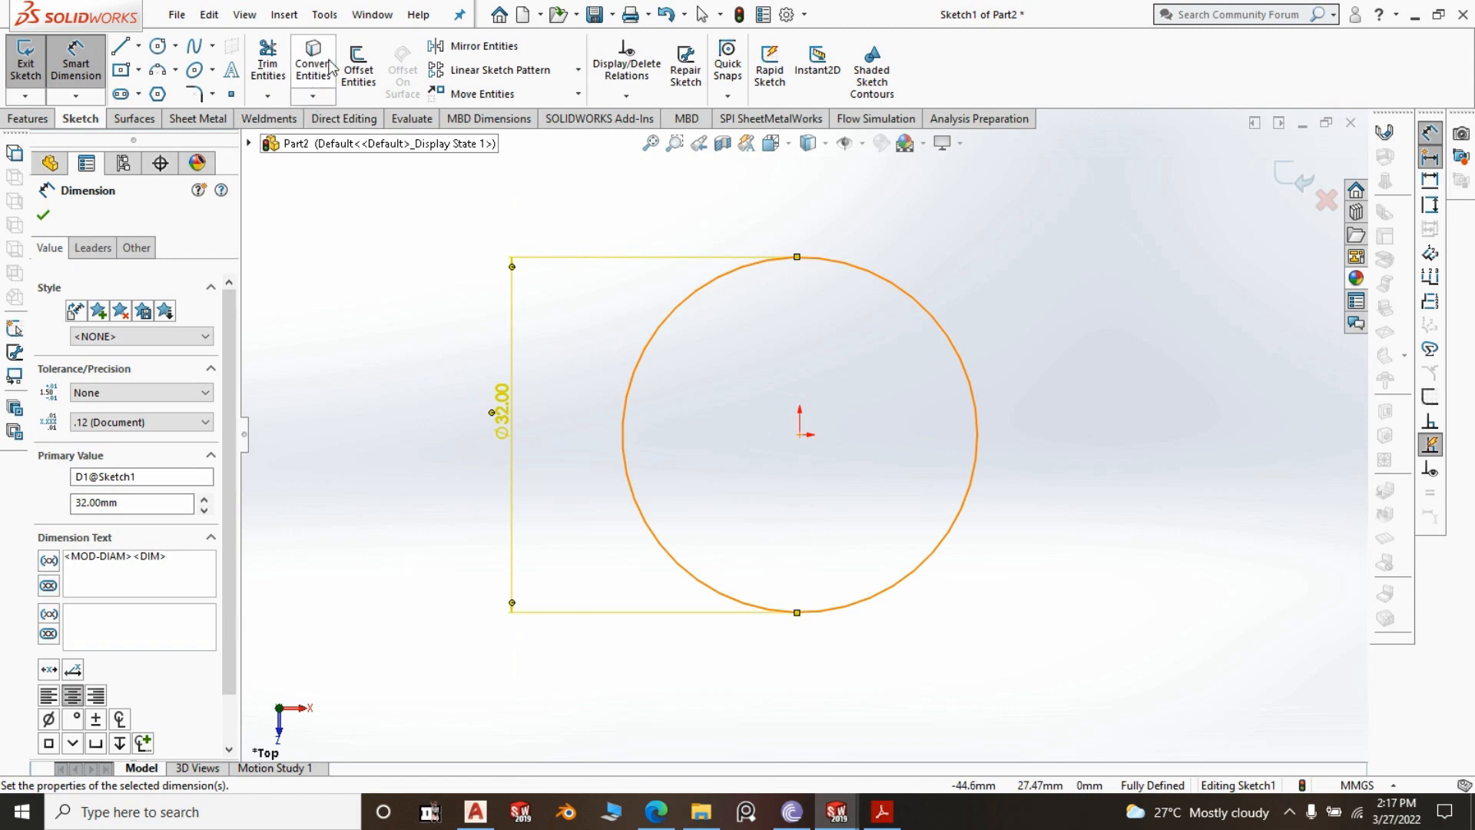
Try offsetting the 32 mm circle outward by 1.2 mm, and delete the outer offset circle
click(366, 71)
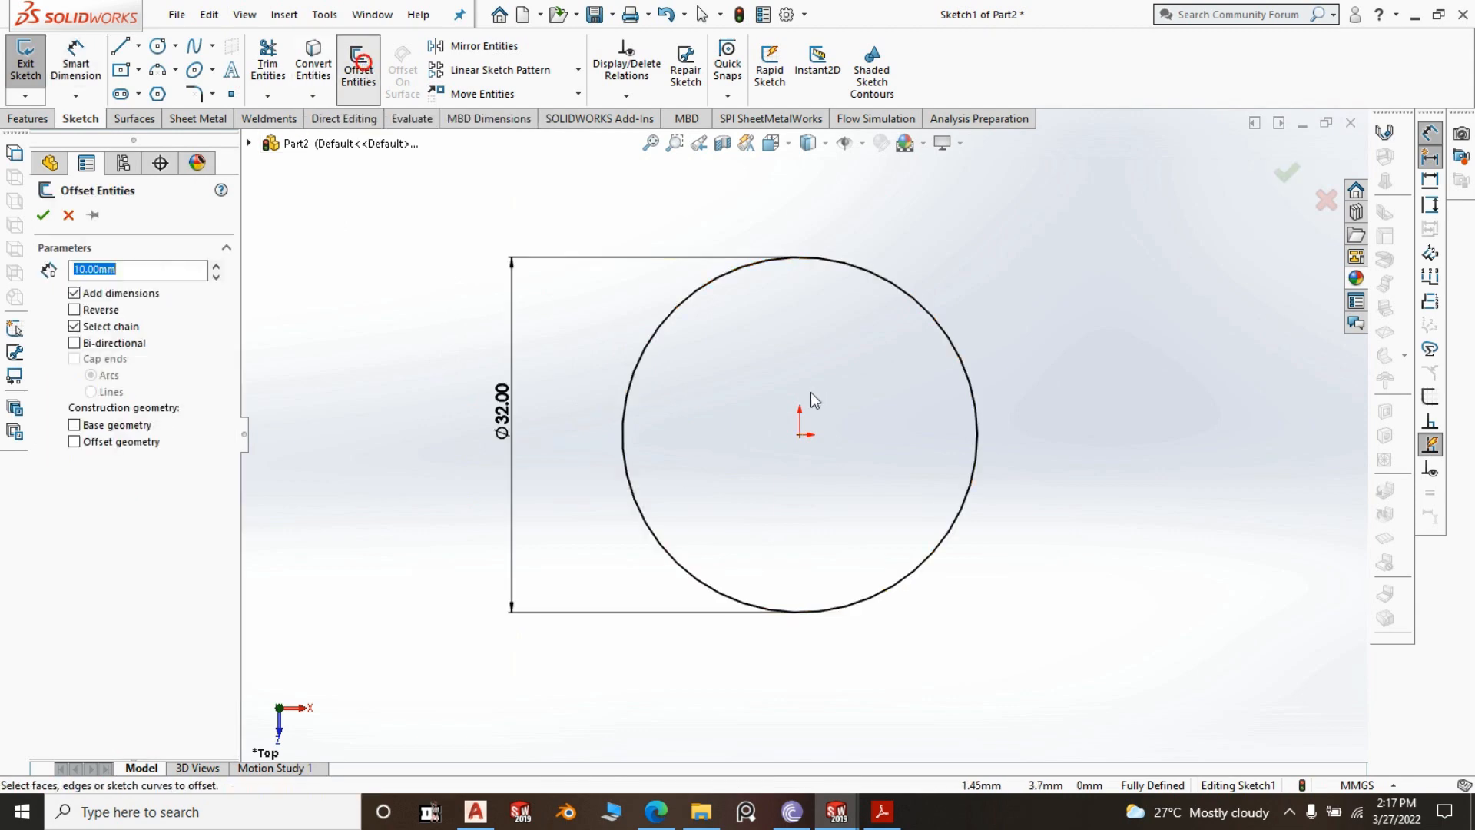
click(650, 348)
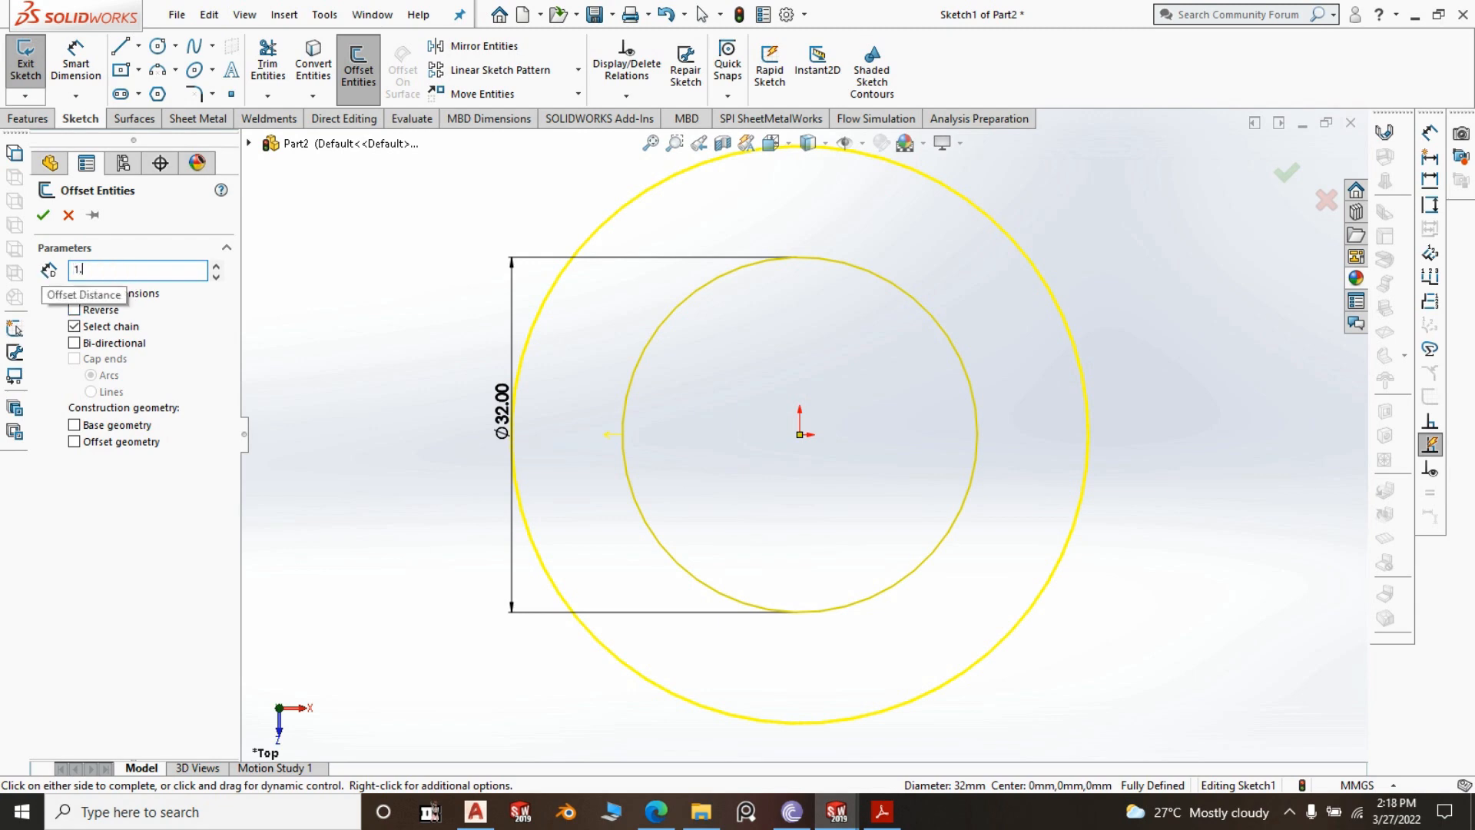
text(1.20mm)
click(297, 236)
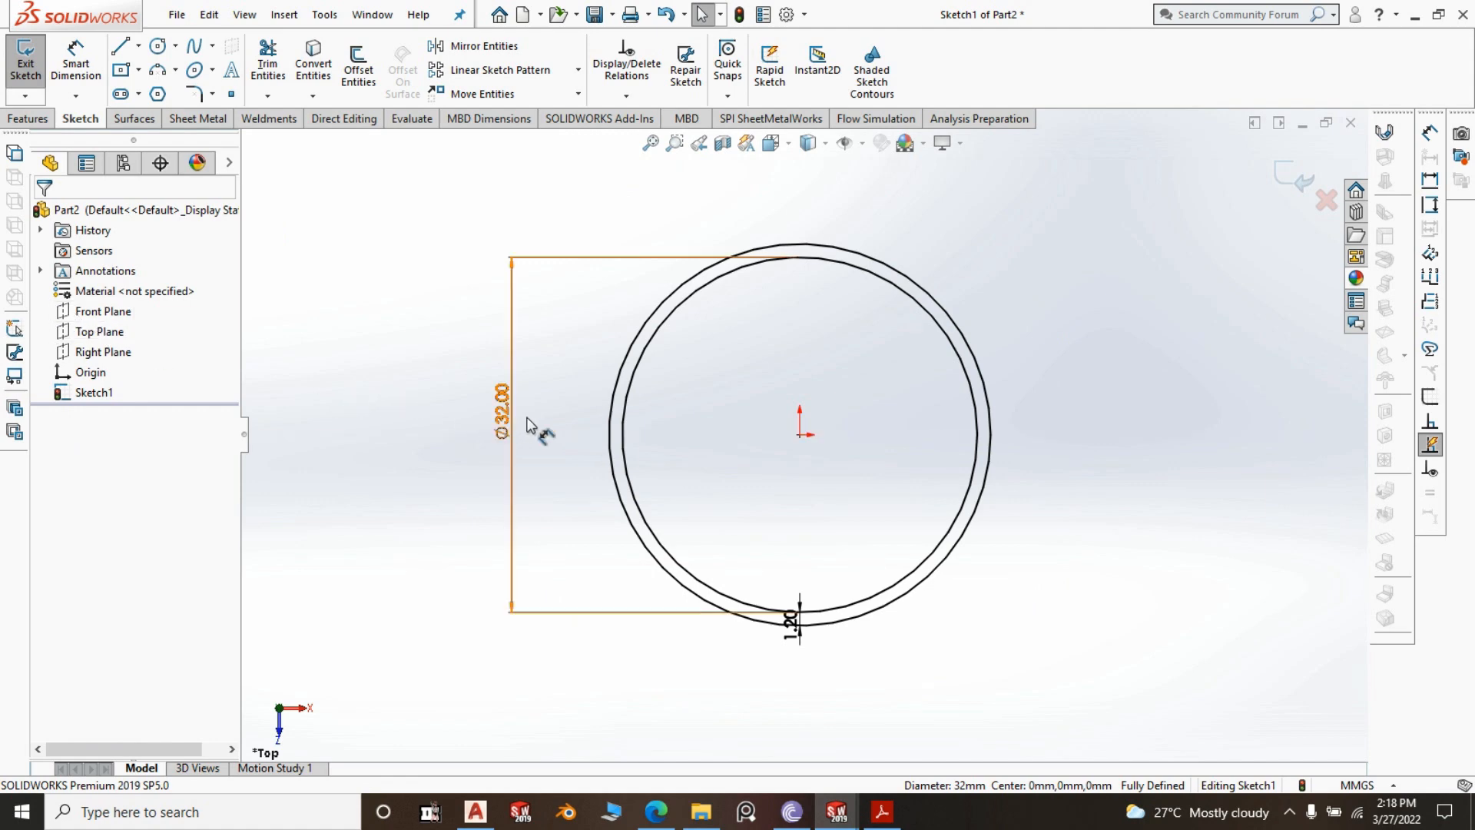
click(626, 355)
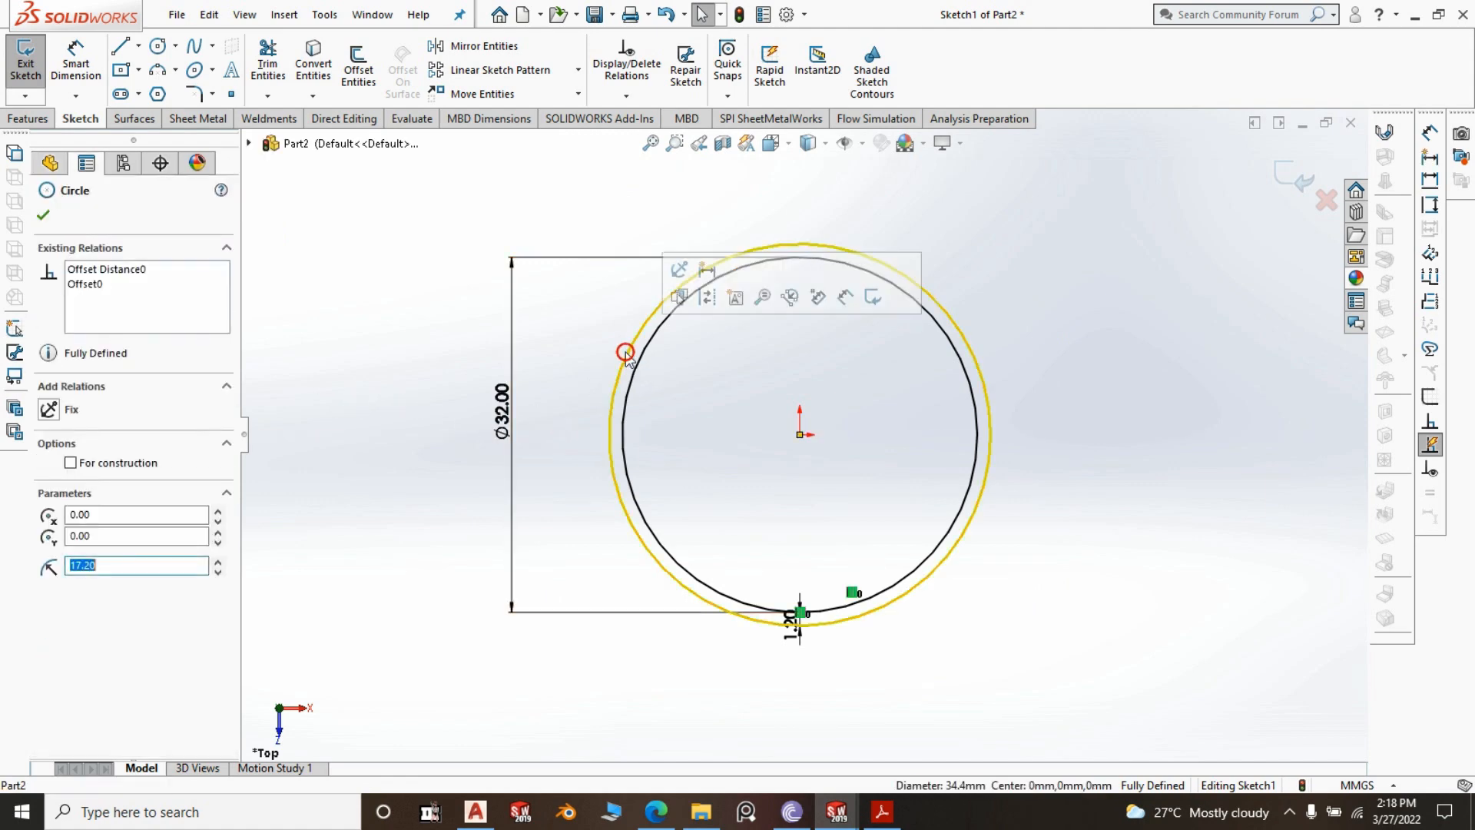
key(Delete)
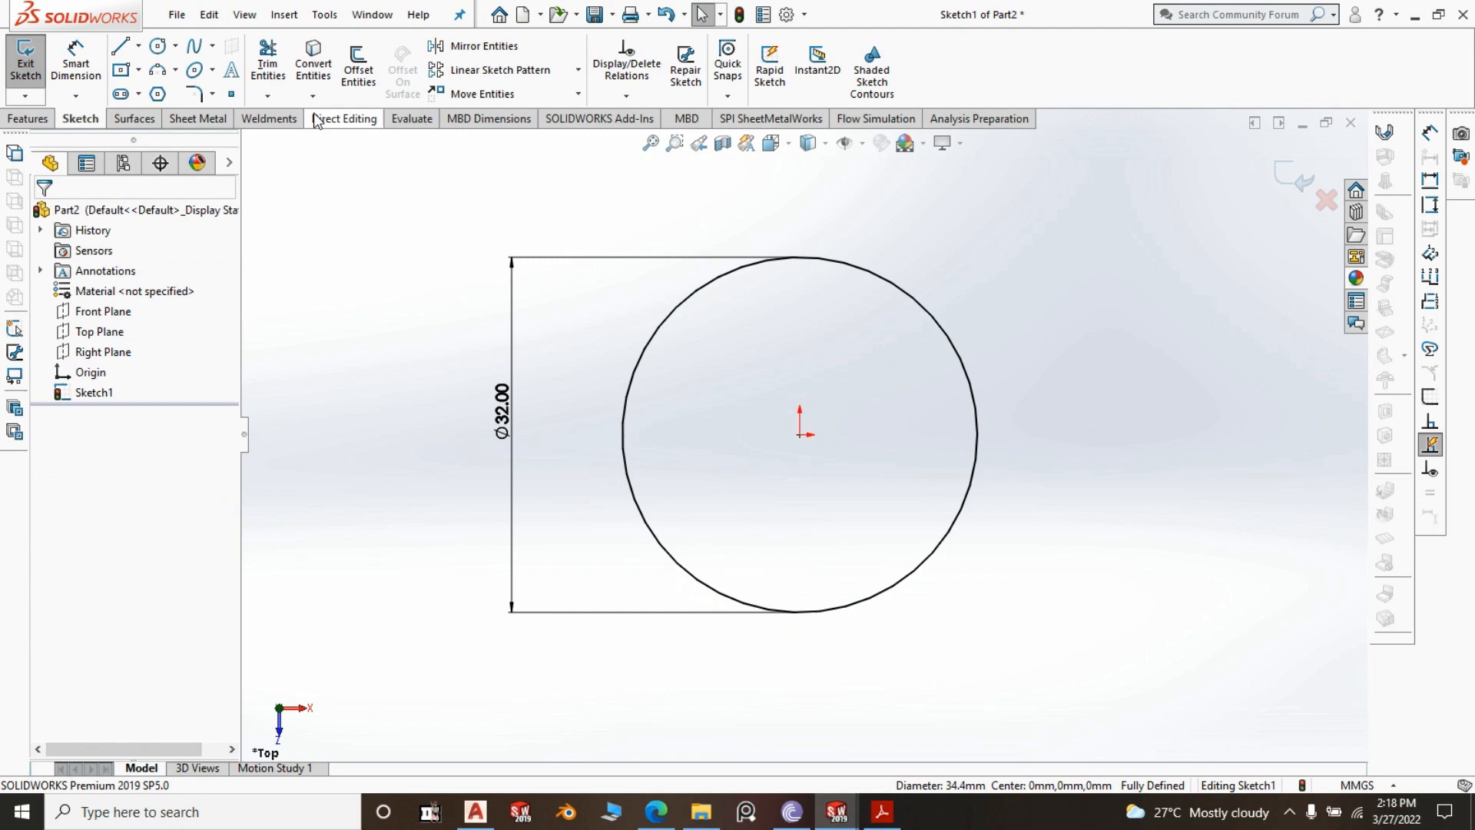
Offset the 32 mm circle inward by 1.2 mm using the reversed direction, with the offset dimension added
click(358, 69)
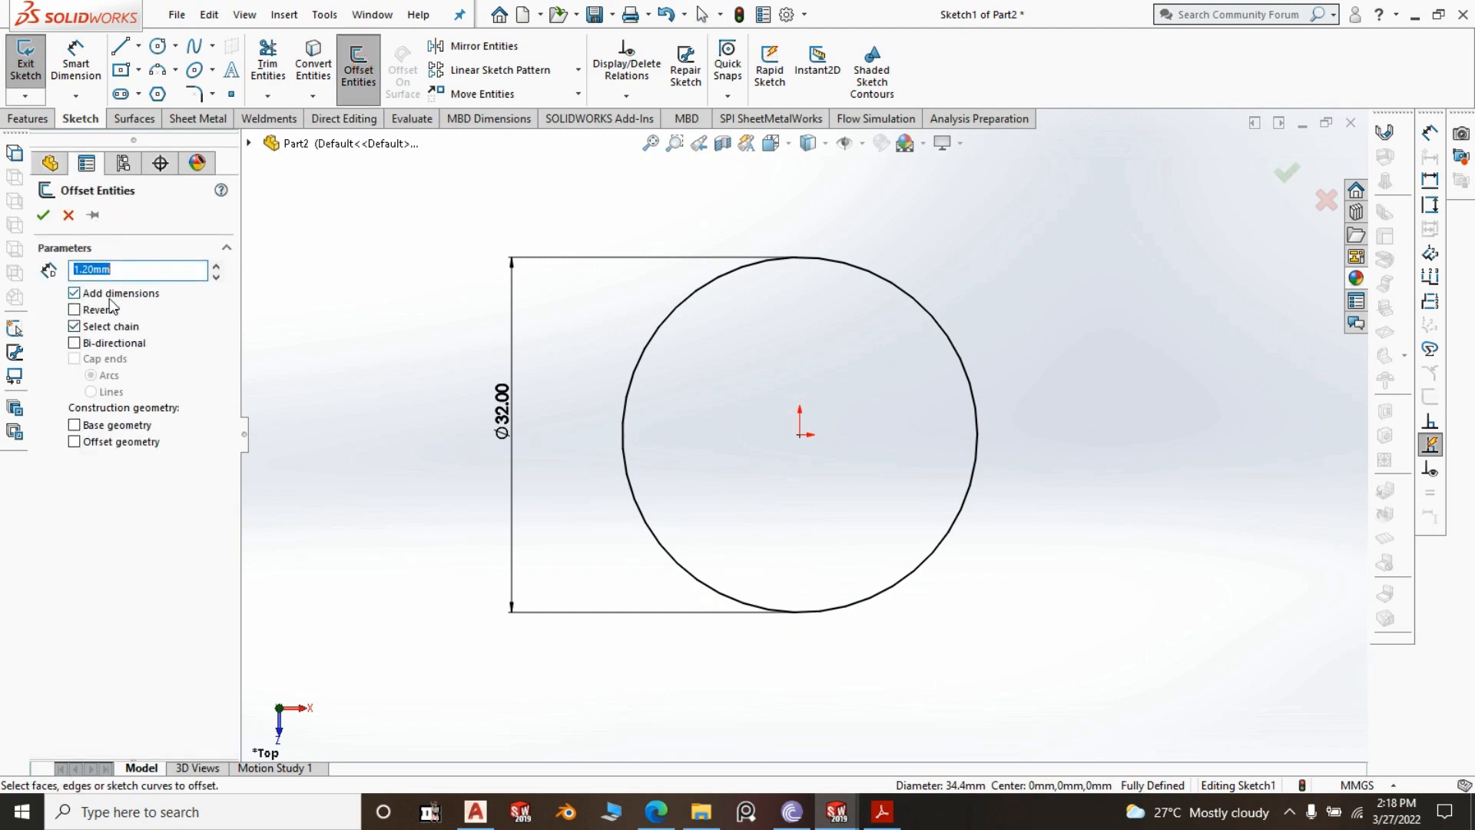
click(625, 415)
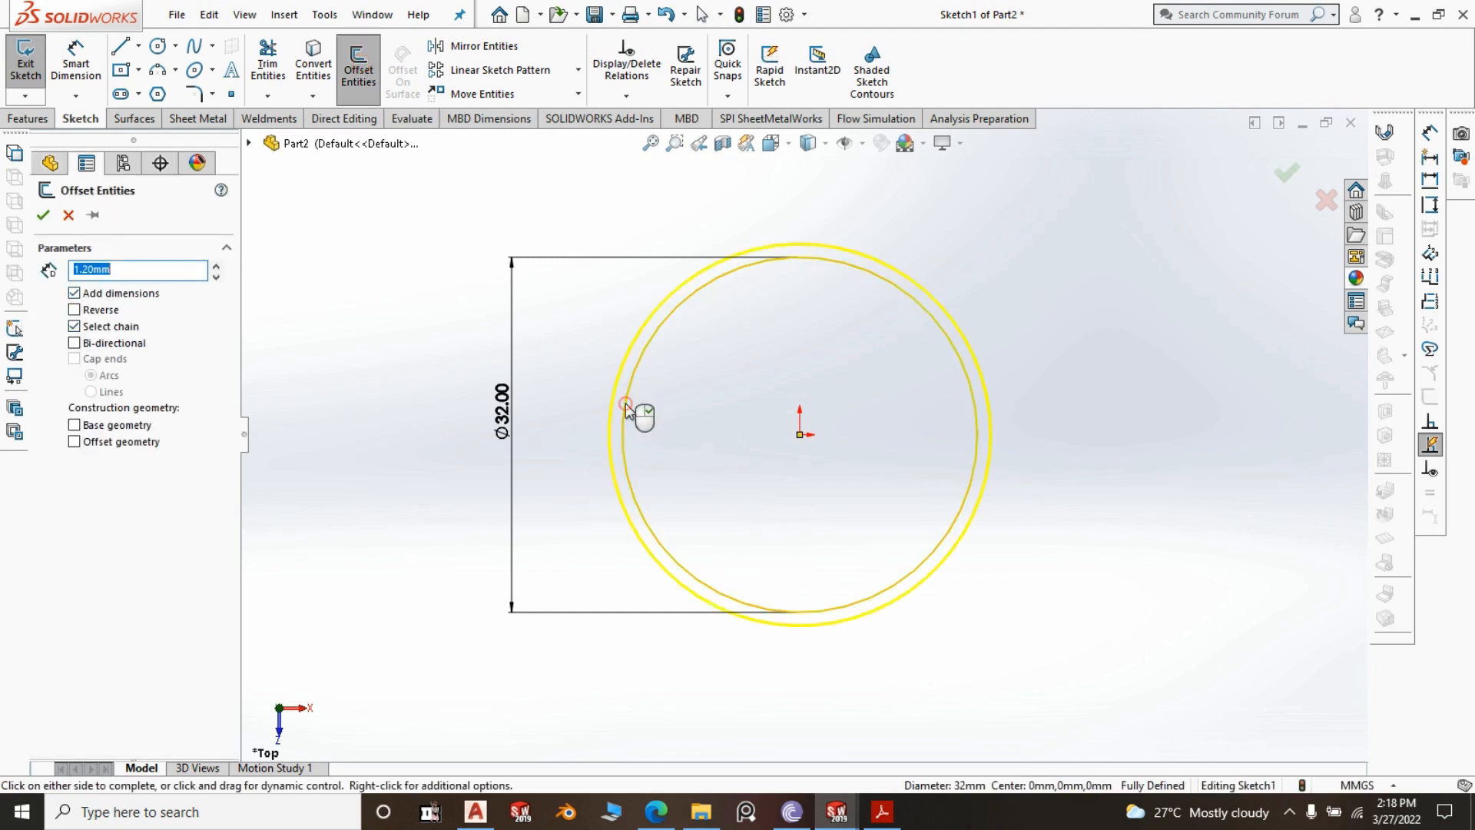
click(74, 310)
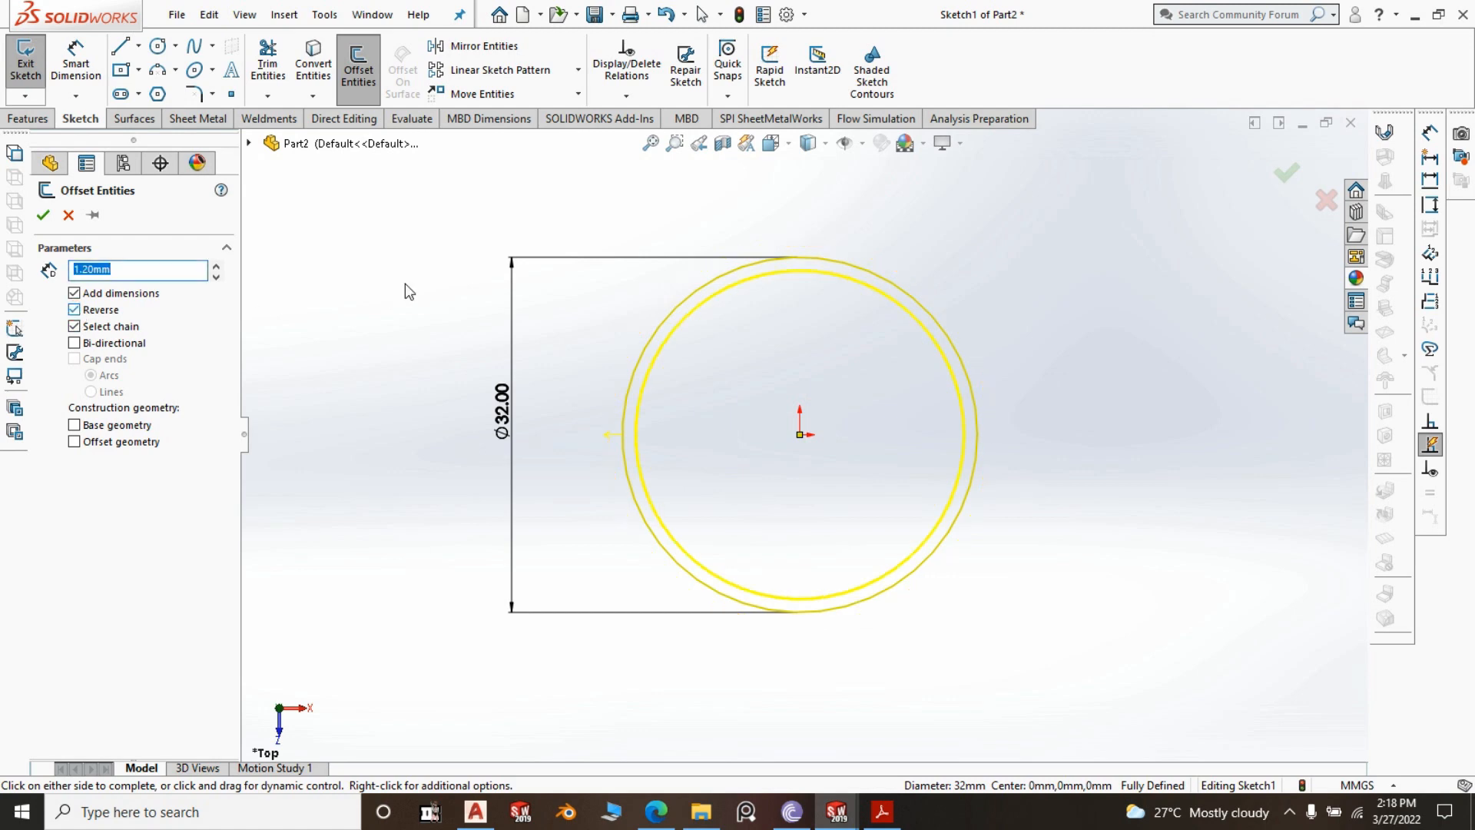
click(43, 215)
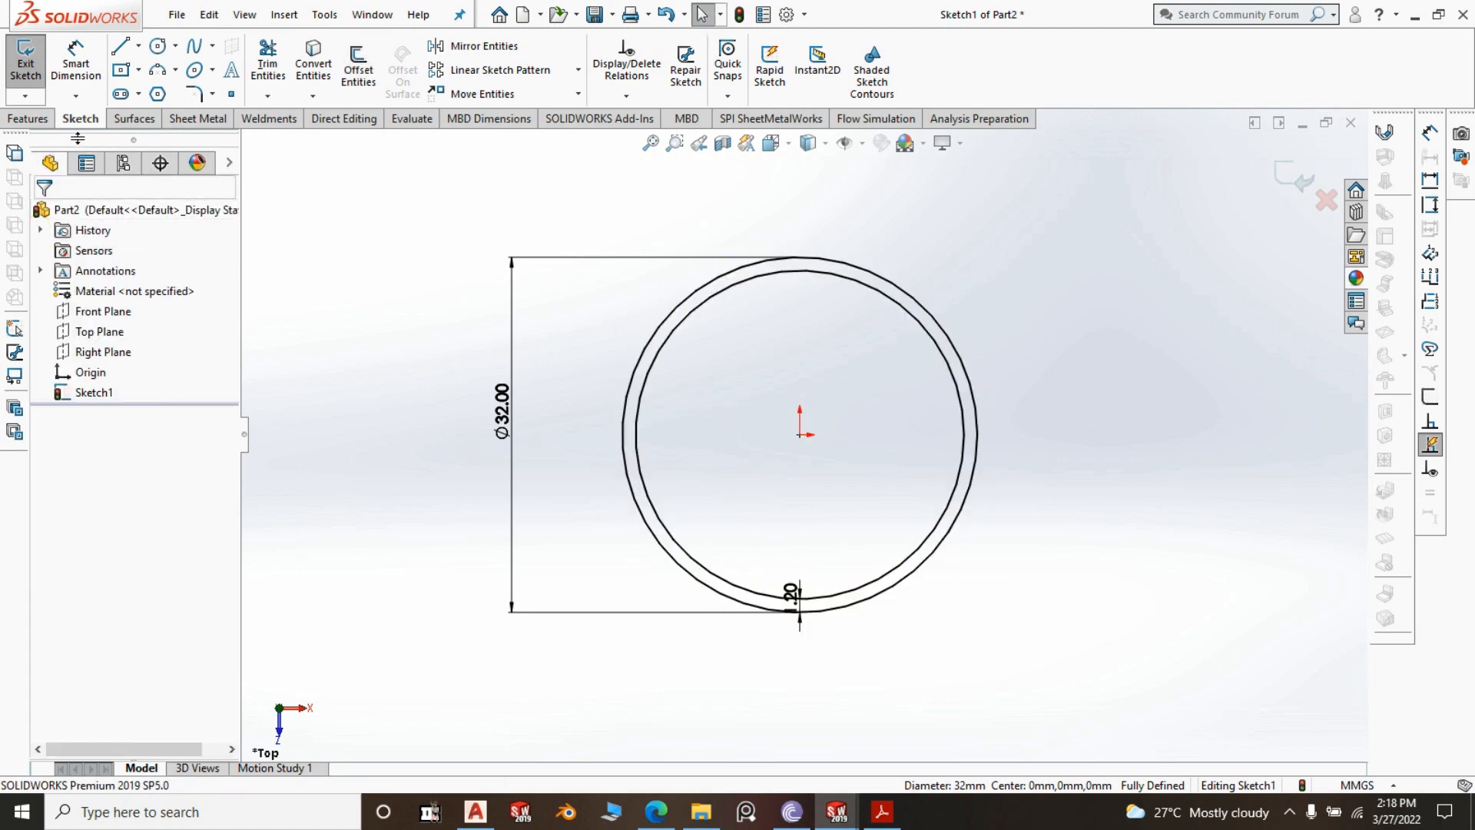
Extrude the ring sketch as a blind boss with a depth of 830 mm
click(34, 120)
click(33, 62)
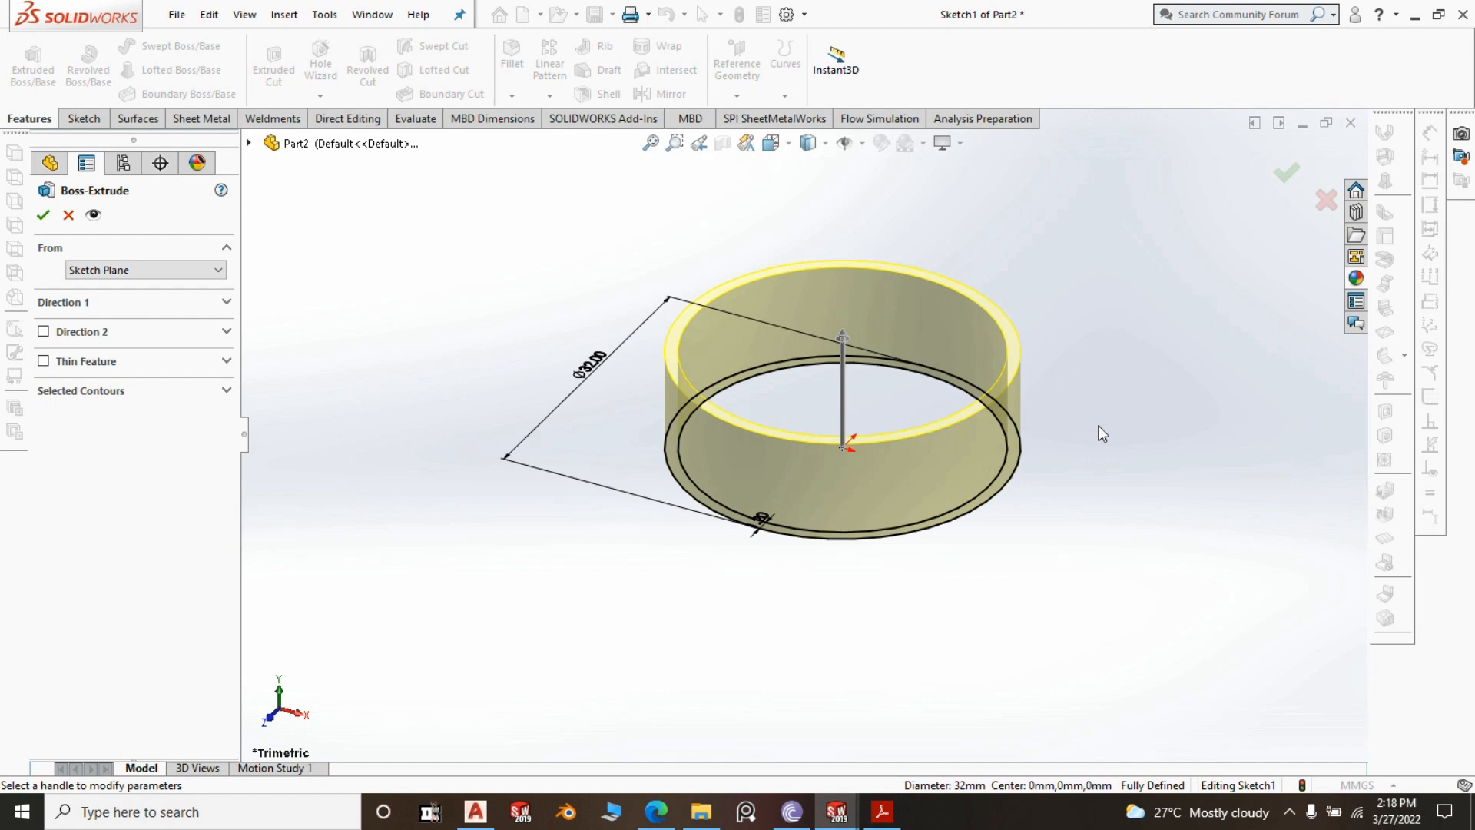
click(216, 306)
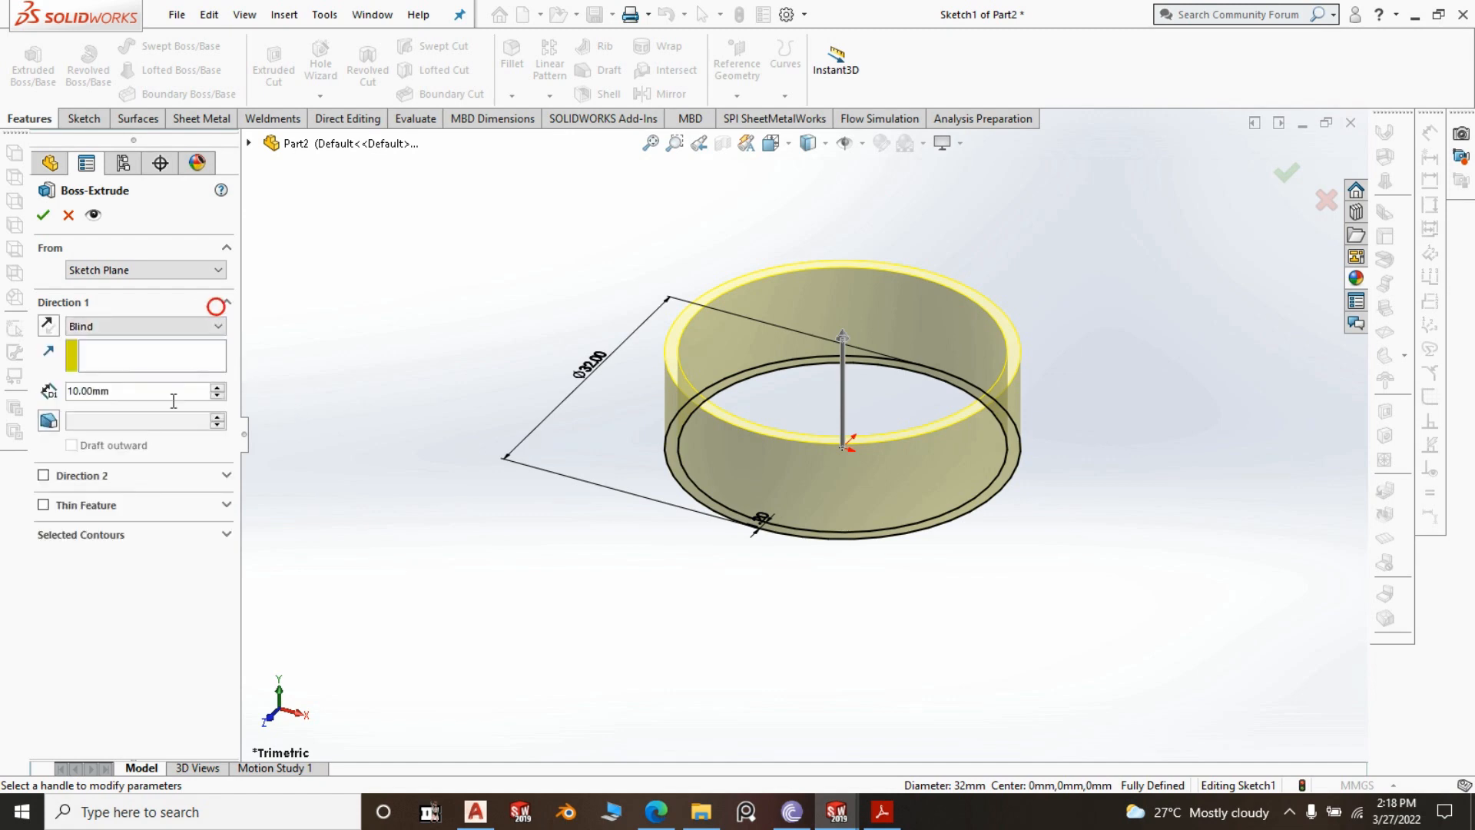
click(127, 398)
text(8)
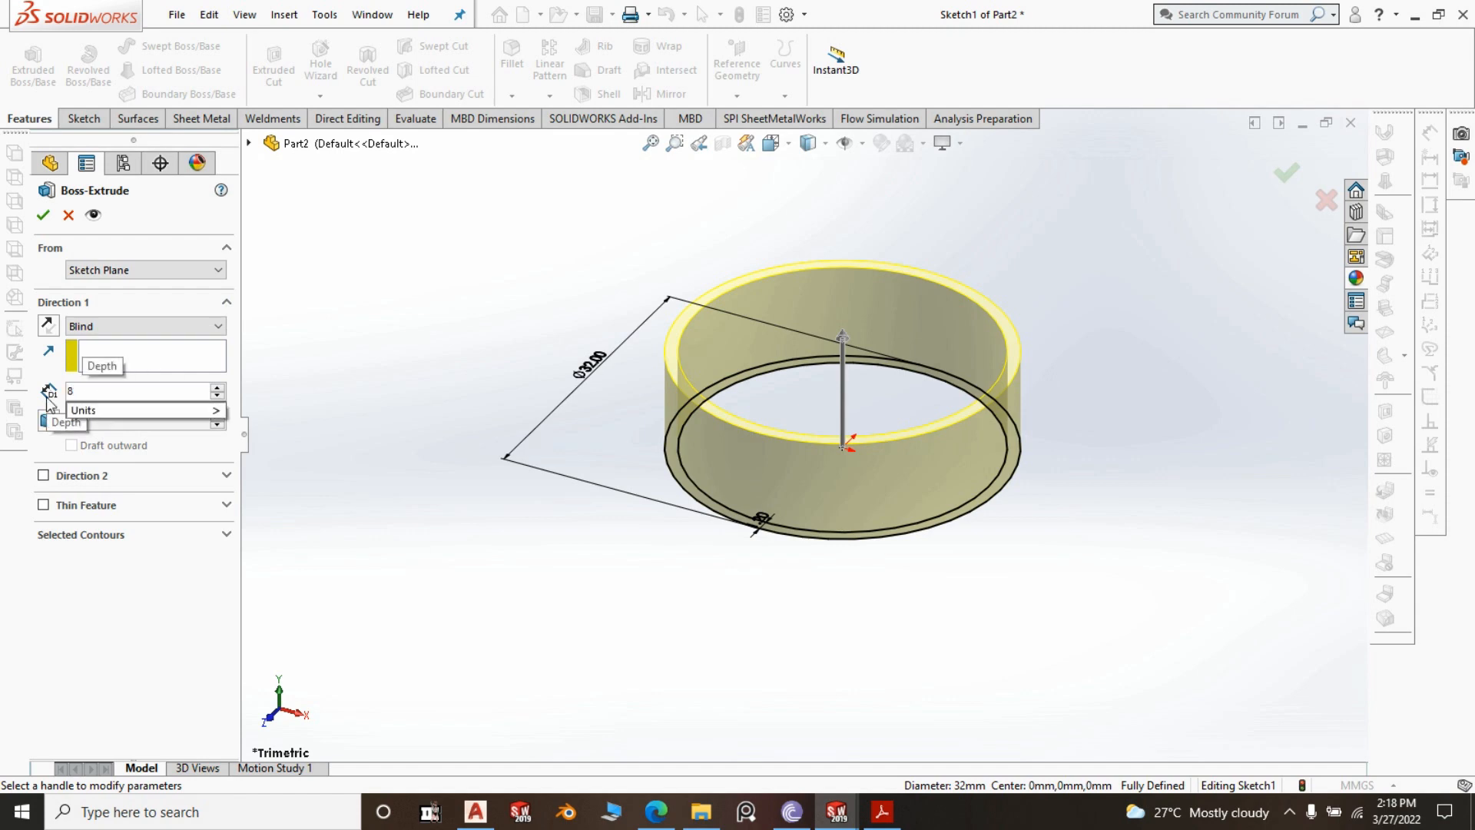
key(BackSpace)
text(30)
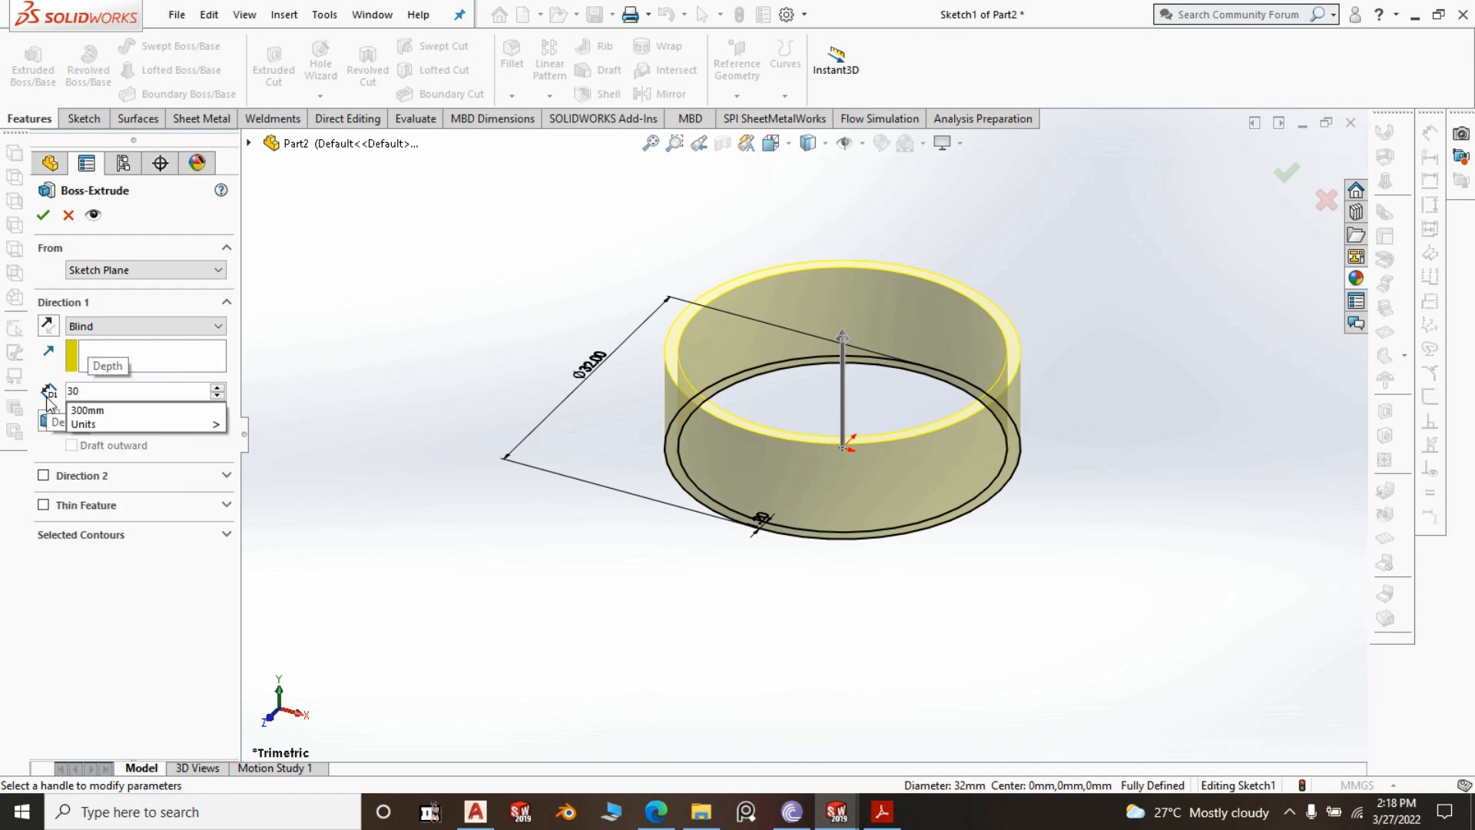
key(BackSpace)
key(BackSpace)
text(8)
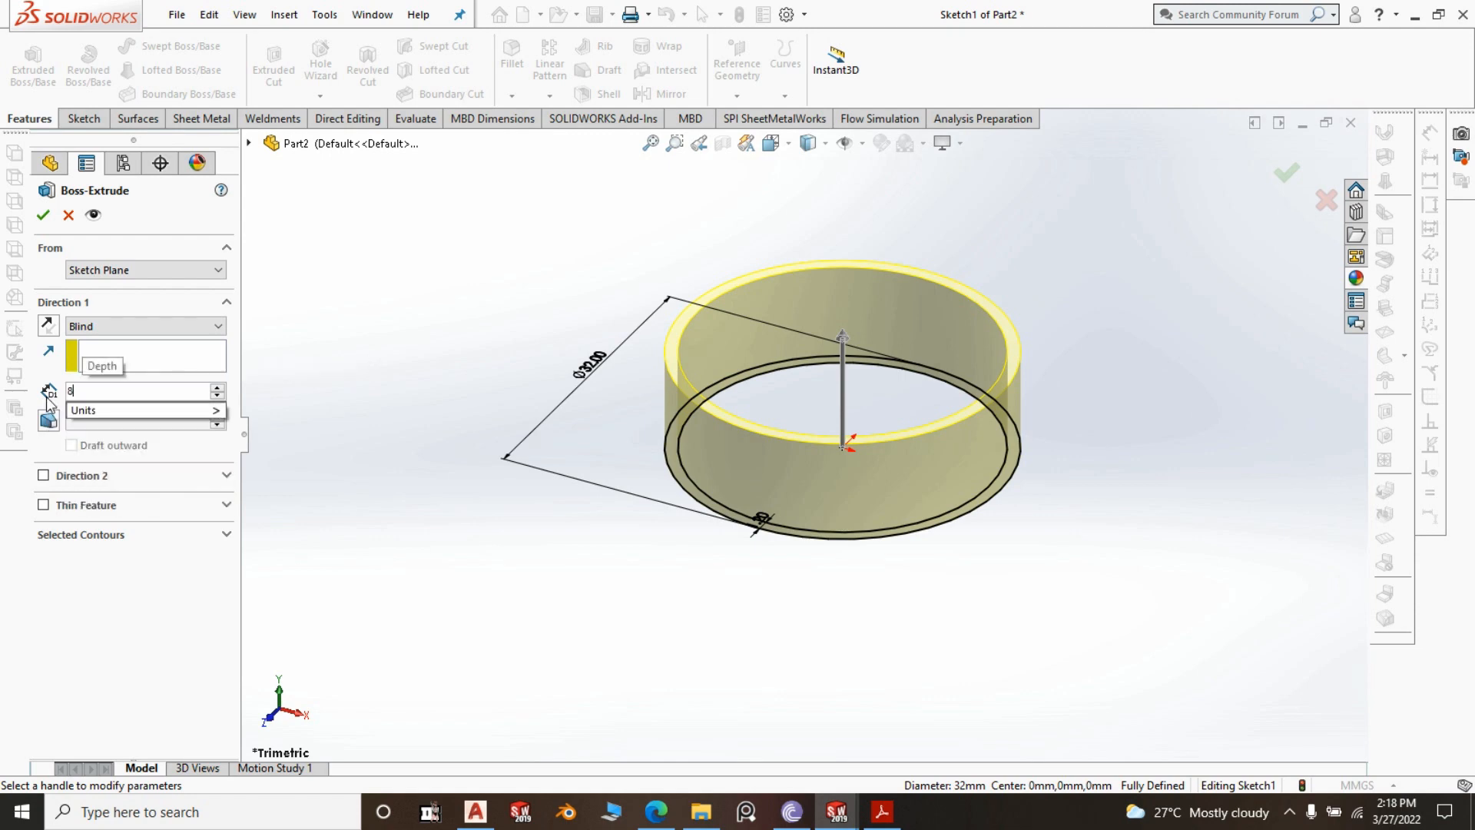
text(30)
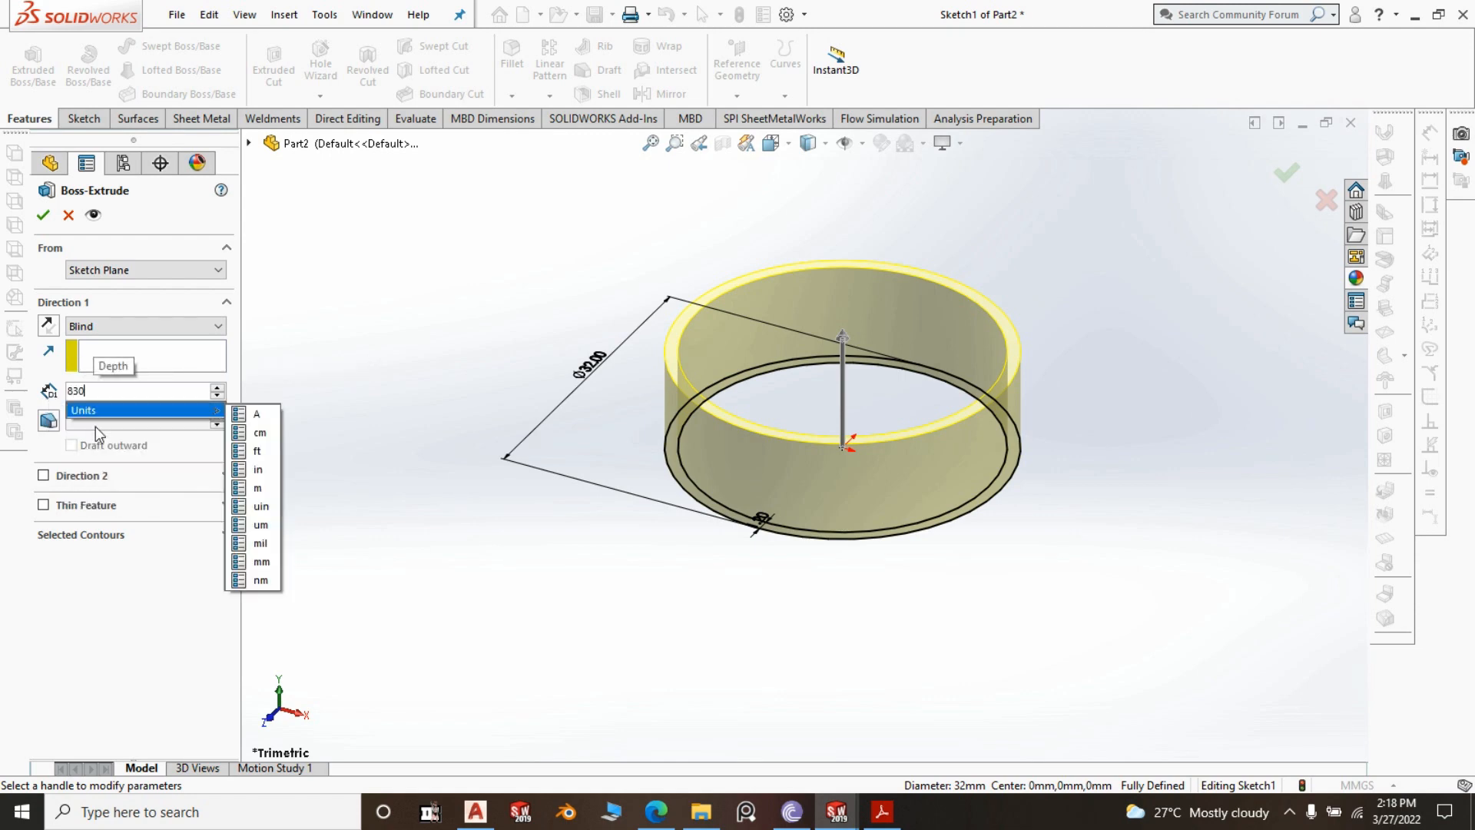
click(547, 603)
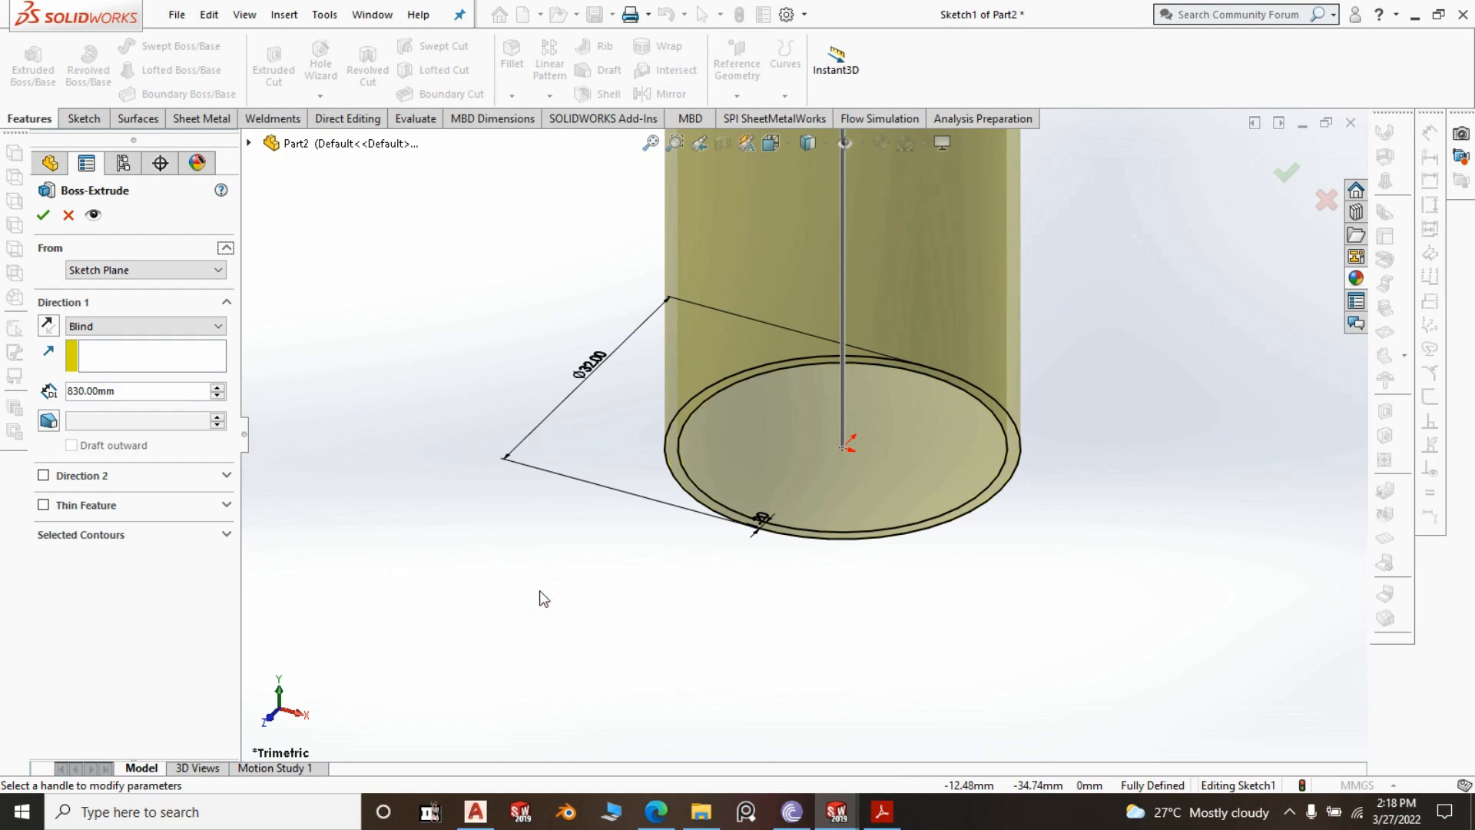
click(43, 215)
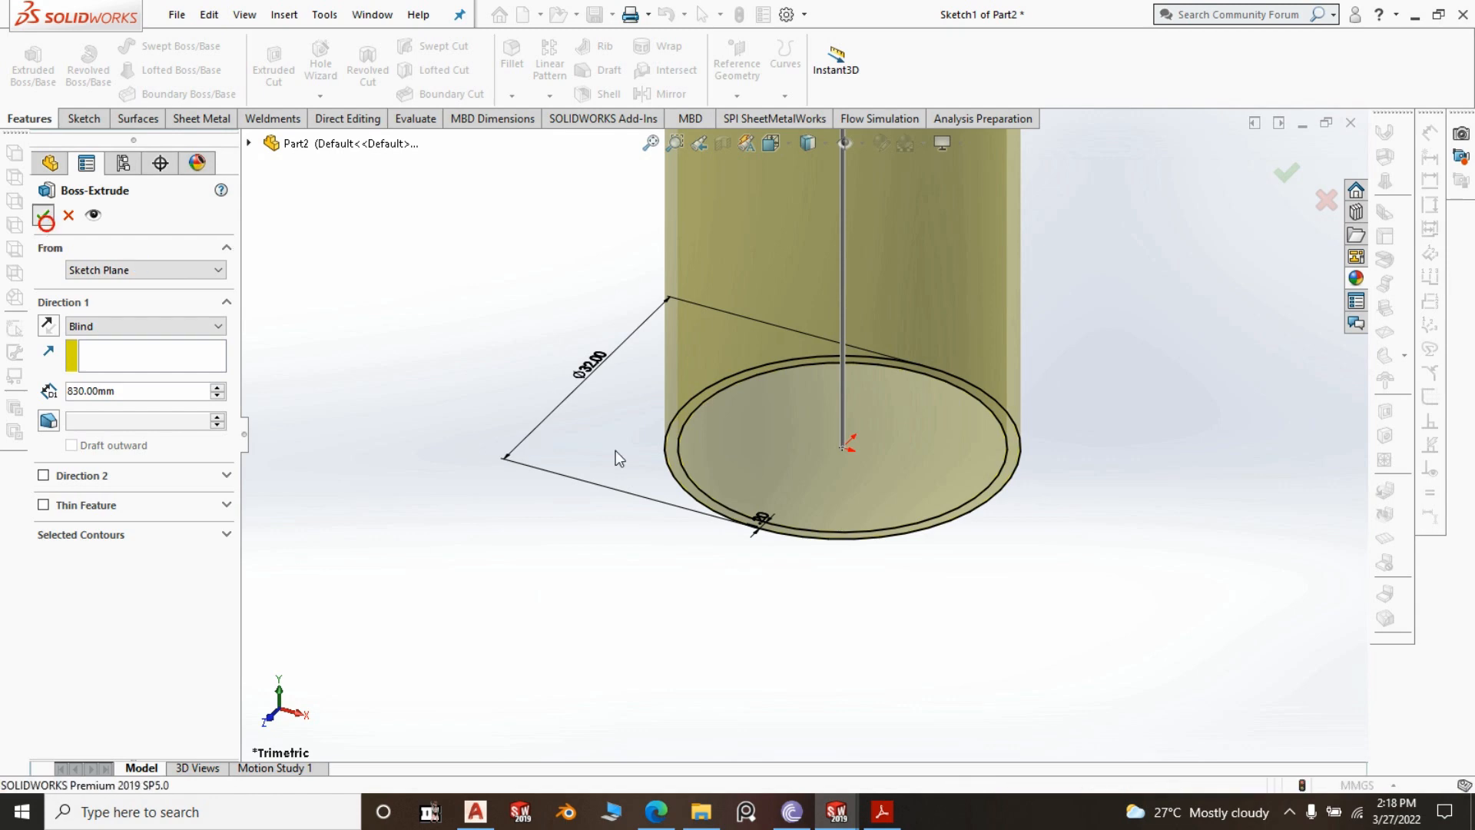
Save the tube part in the GR 2 folder as "2. GR2 - CHS Legs"
scroll(850, 626, down, 5)
scroll(781, 592, down, 6)
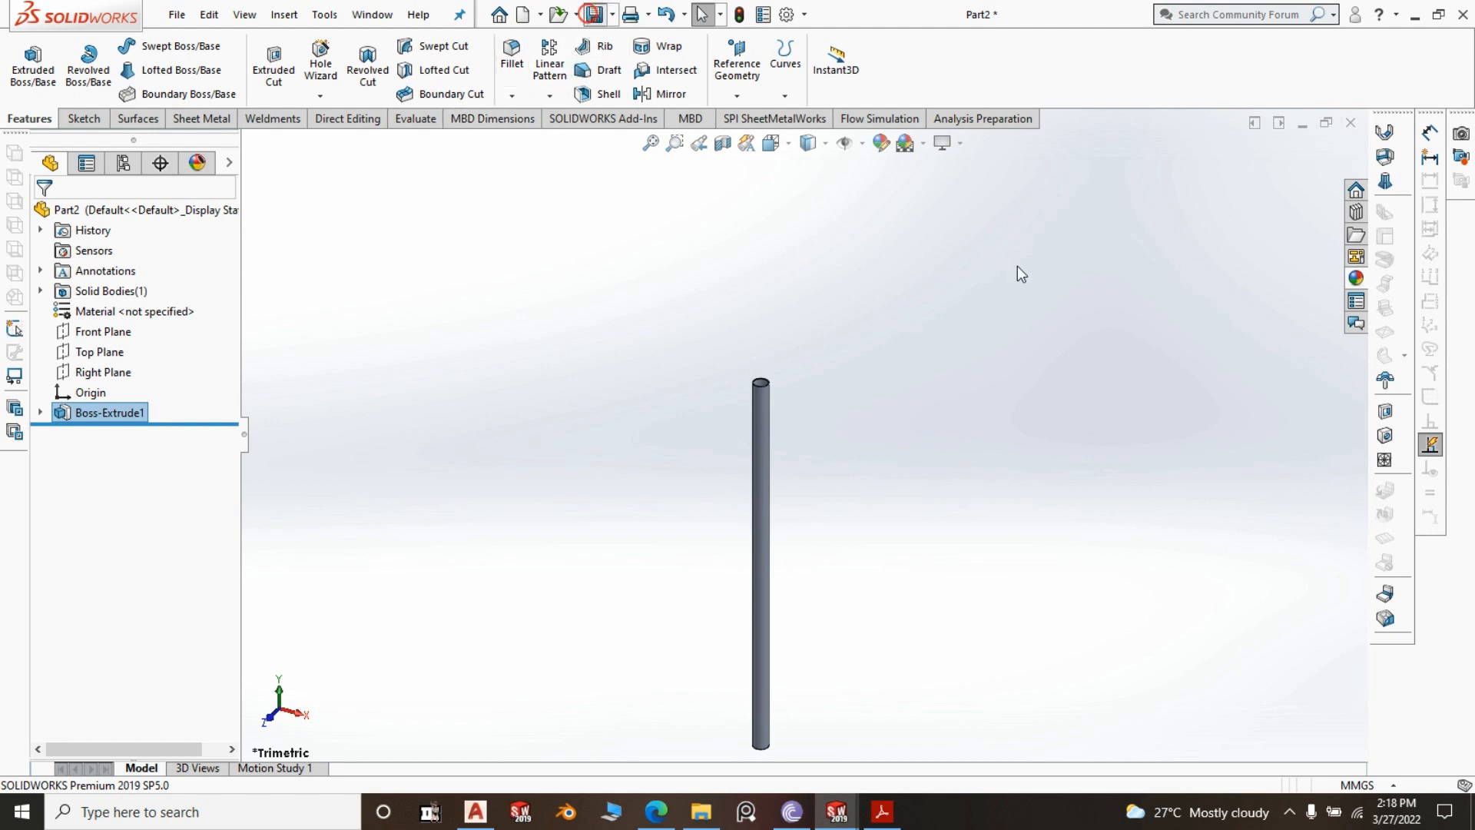
key(ctrl+s)
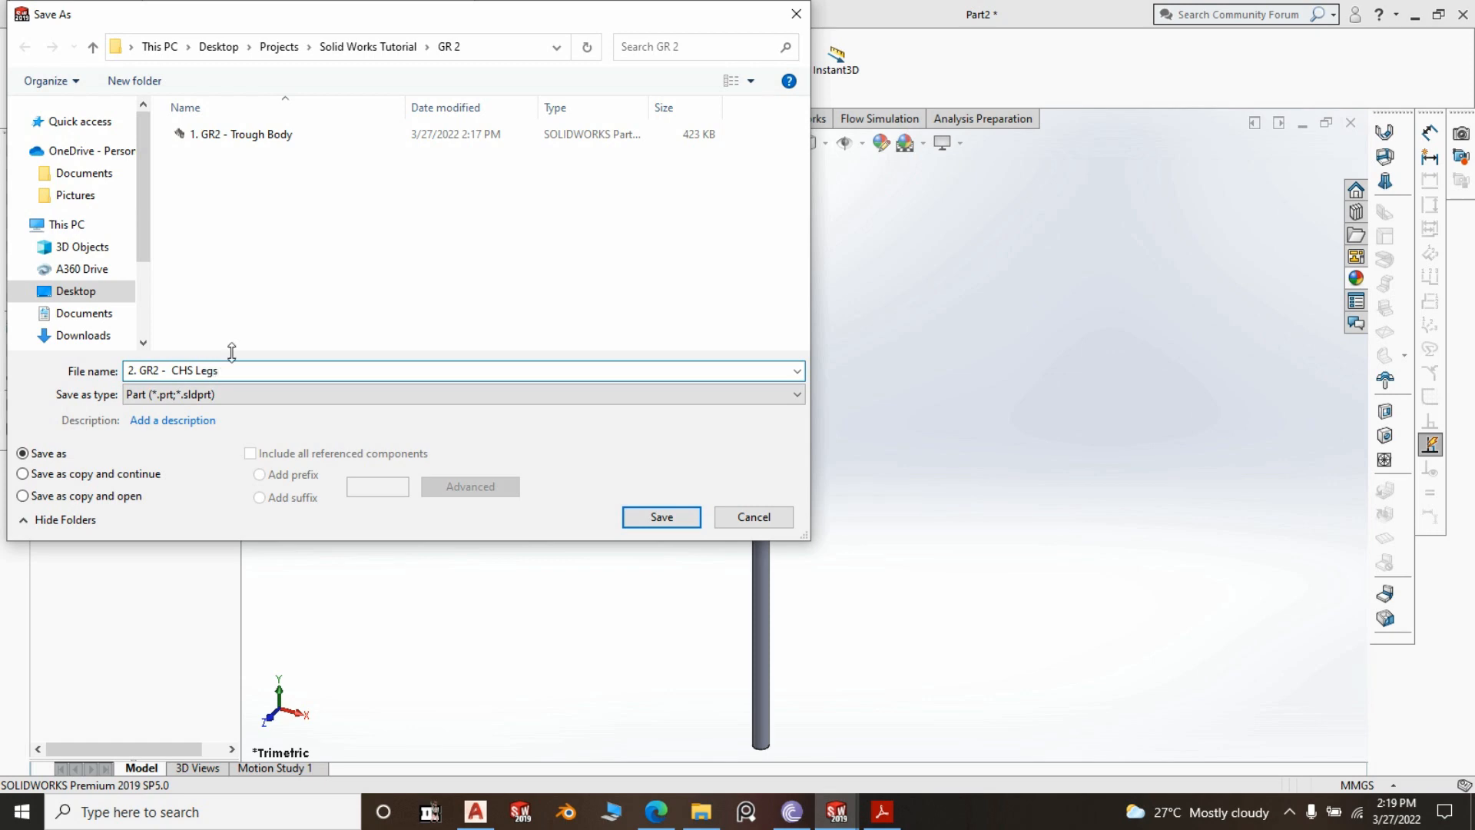
click(635, 520)
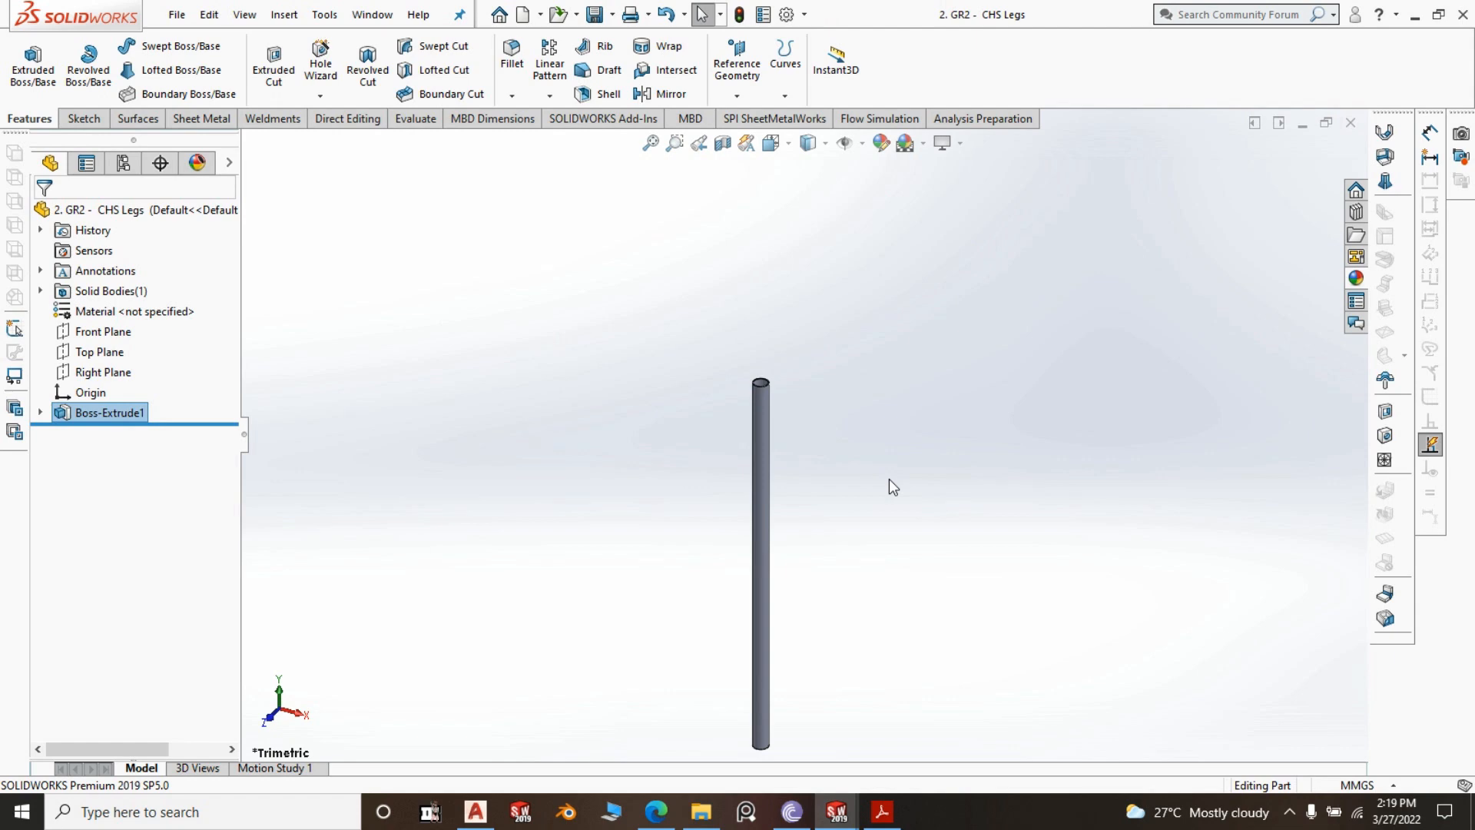
scroll(888, 478, up, 6)
scroll(911, 464, down, 2)
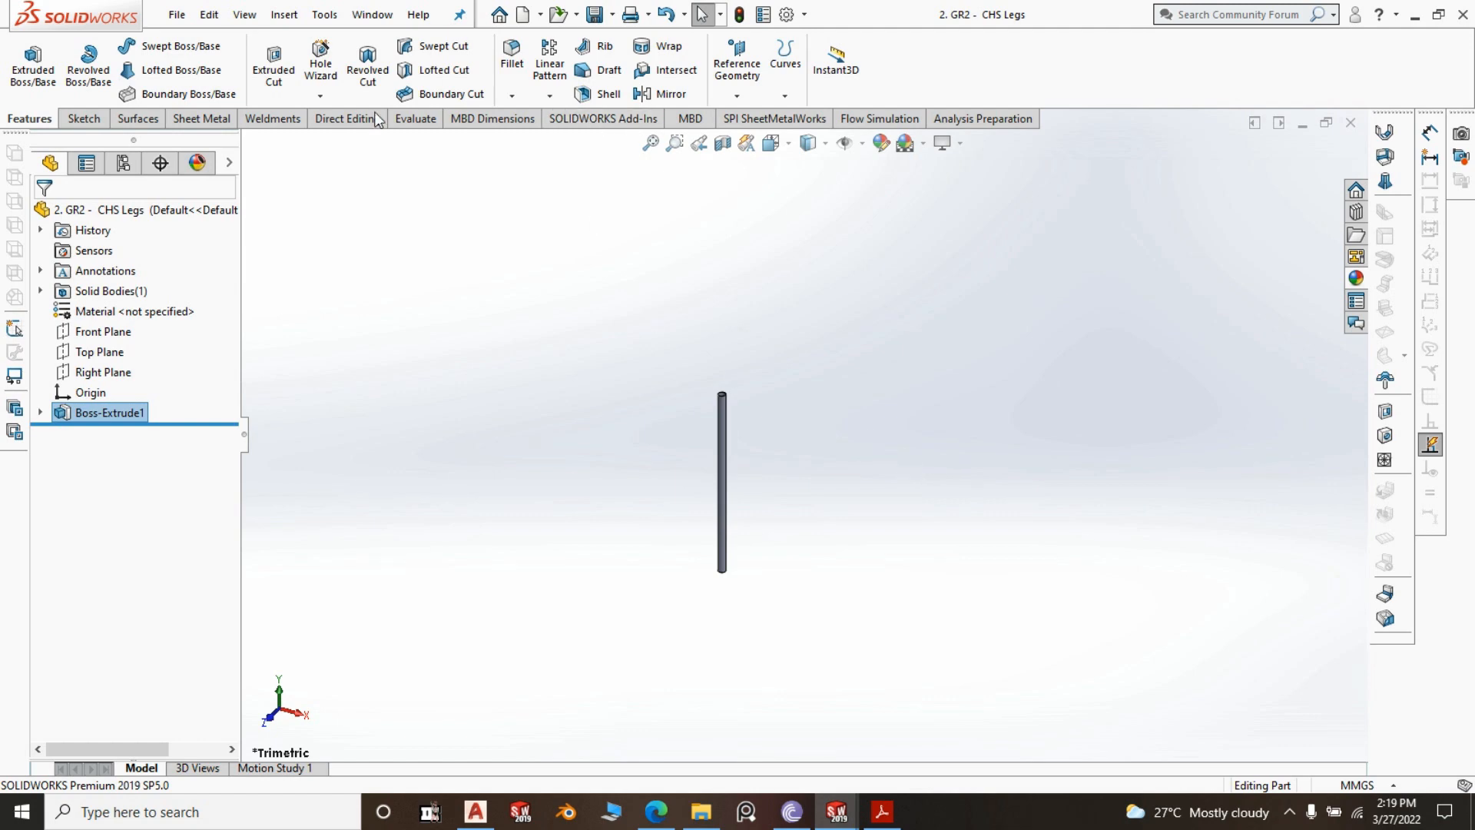
click(177, 14)
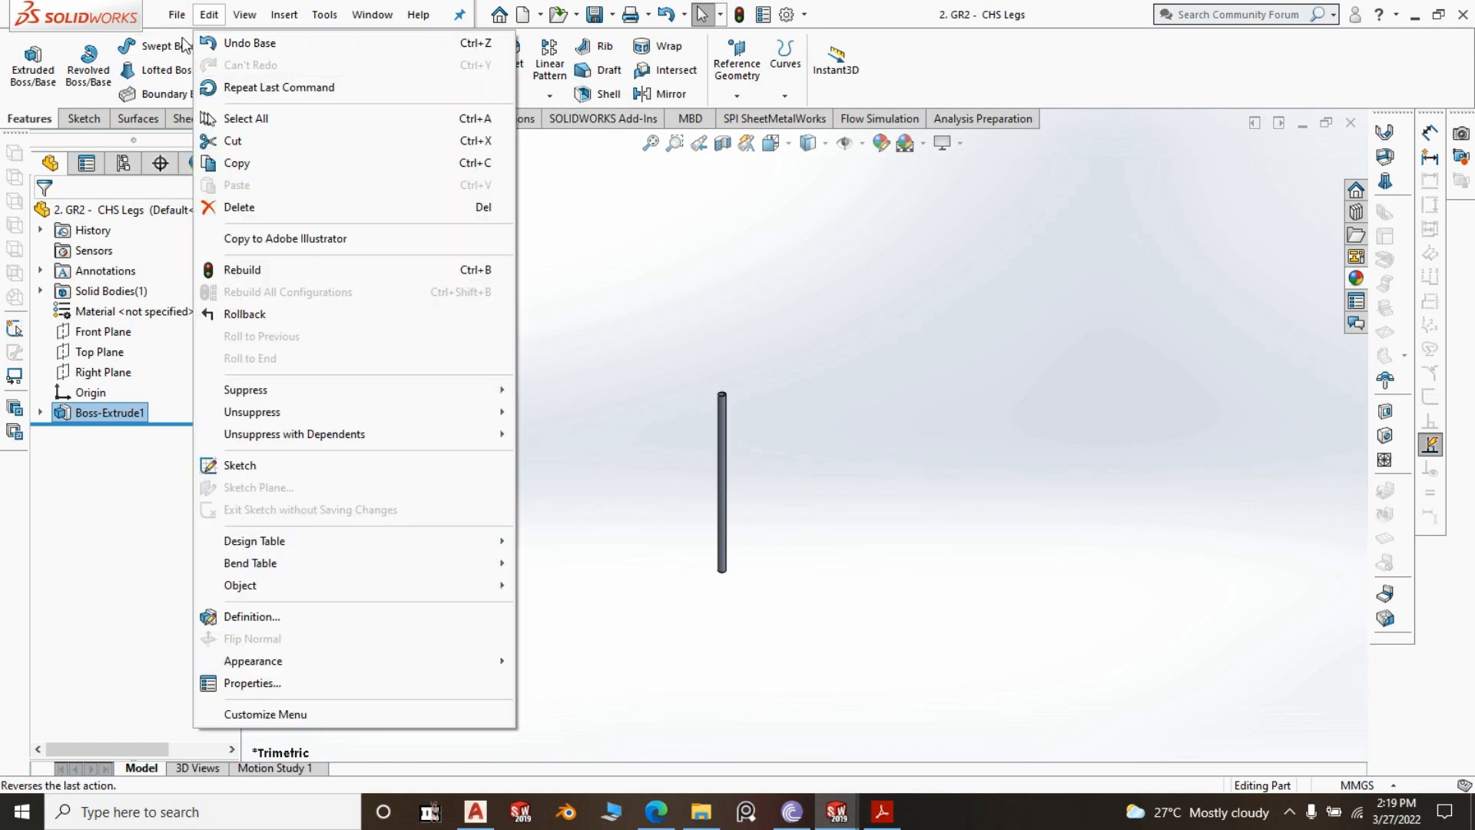
click(208, 43)
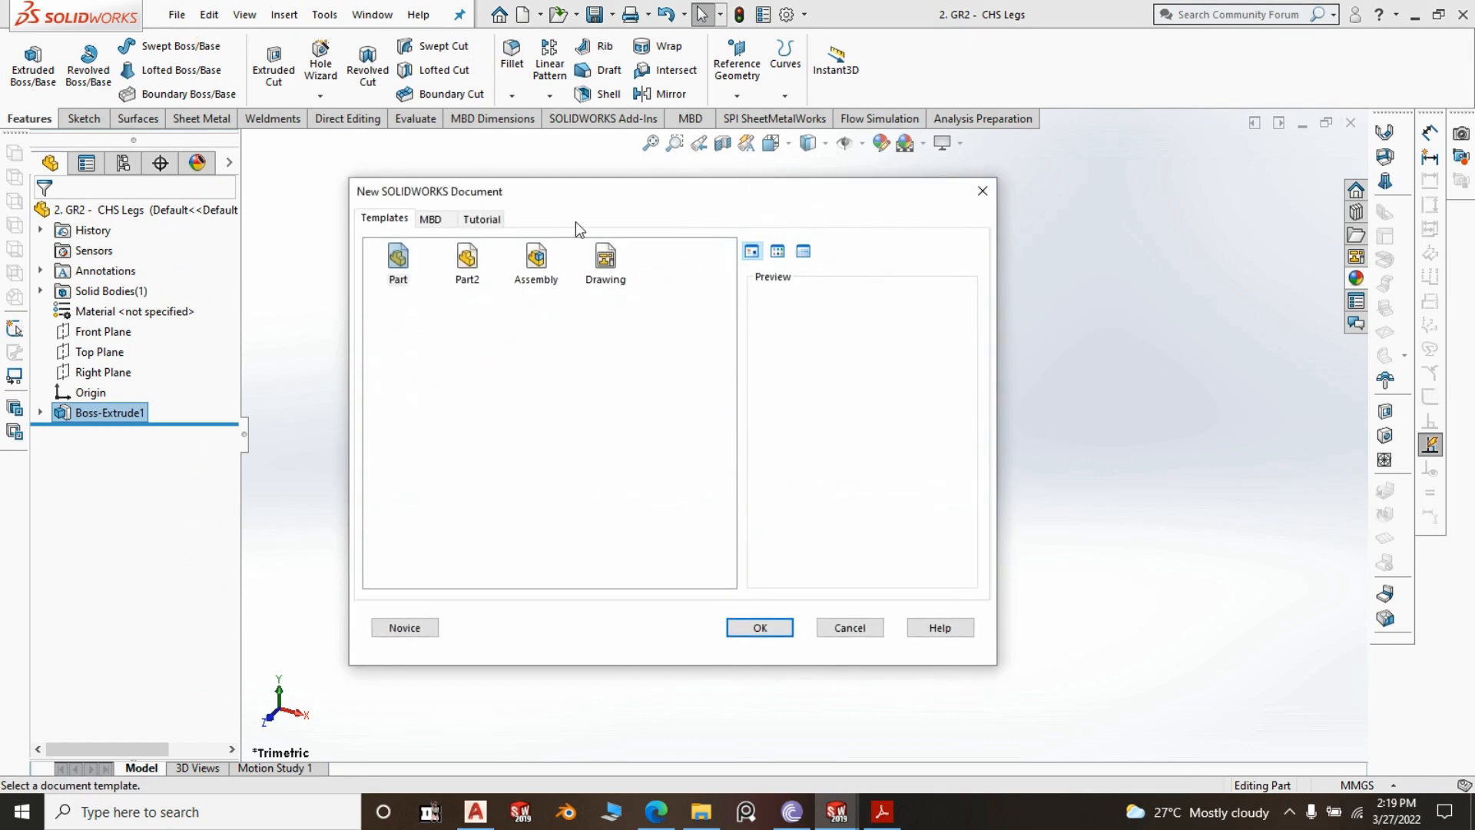
click(760, 627)
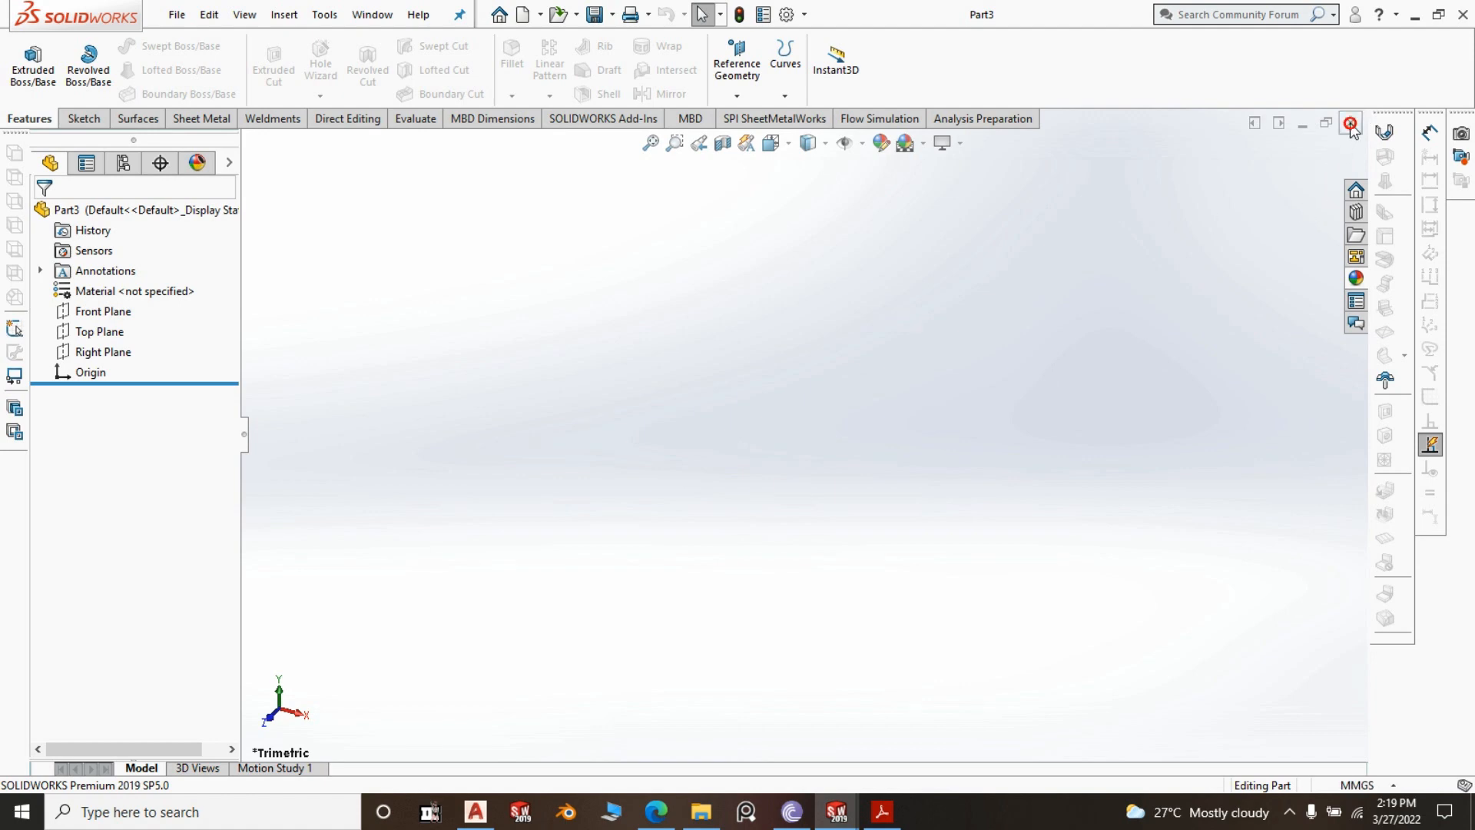
click(1350, 125)
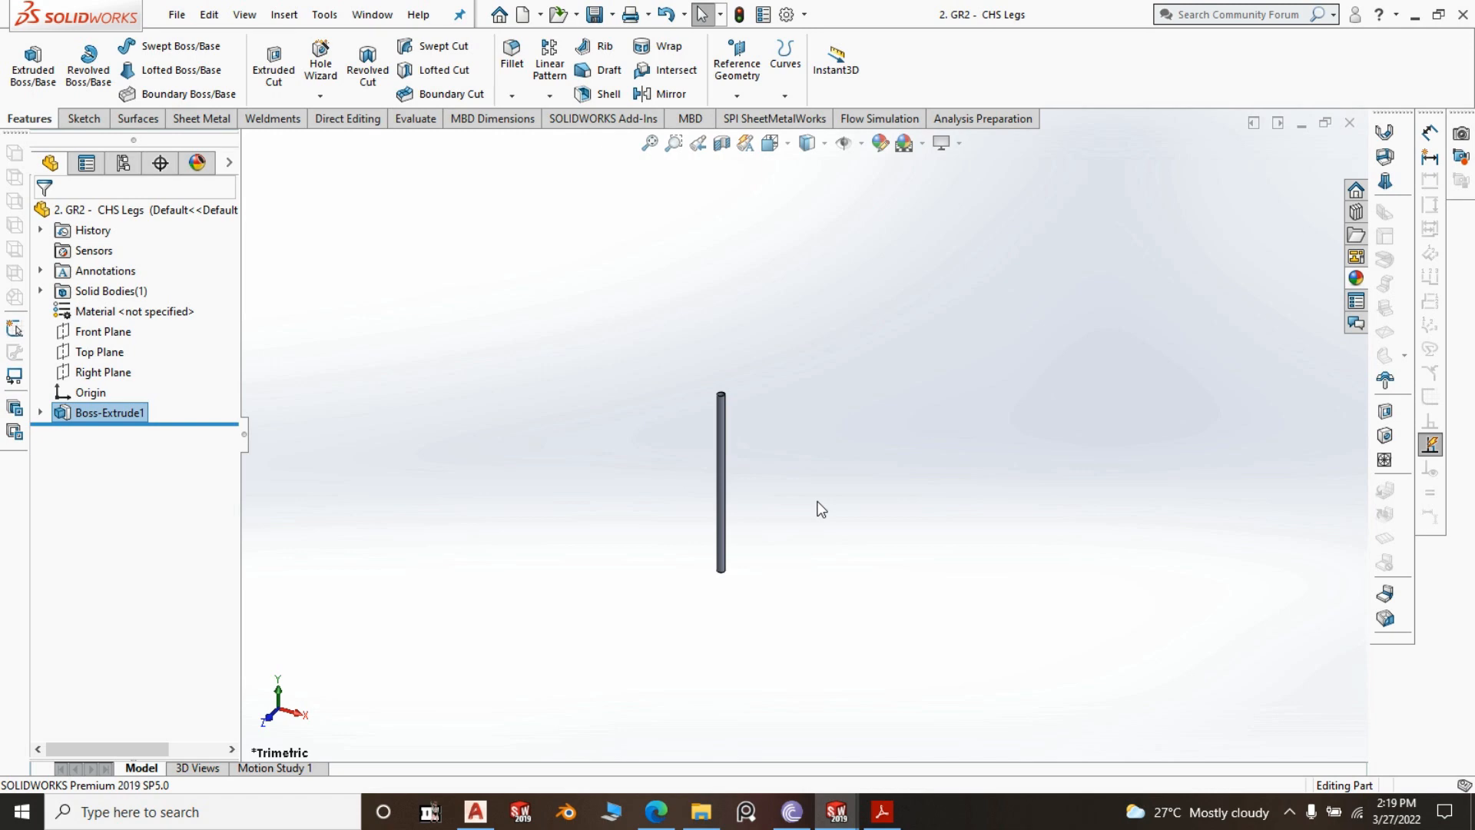
Create a new assembly and place the "1. GR2 - Trough Body" part in it as the first component
click(177, 15)
click(205, 43)
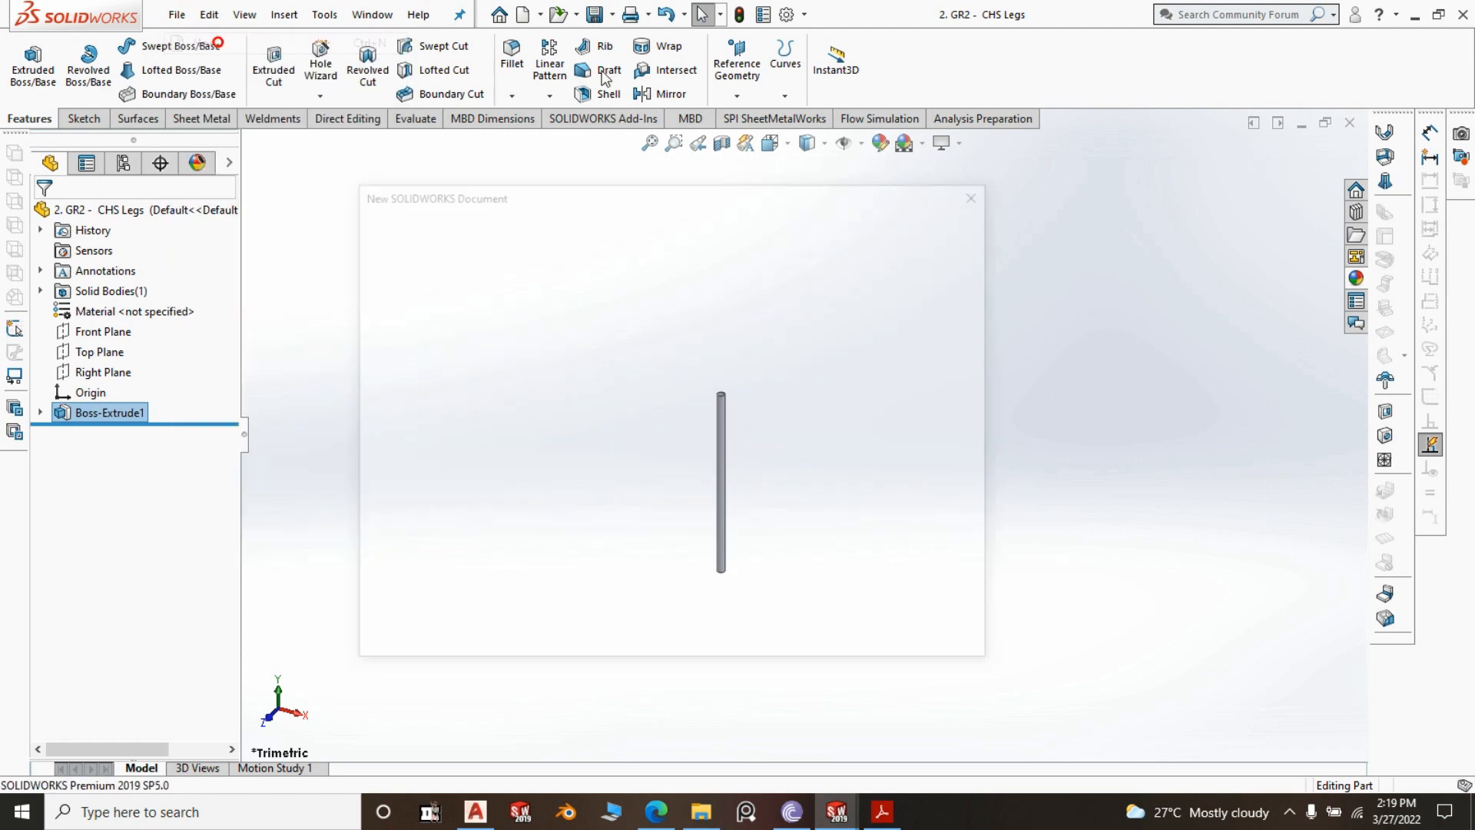
click(534, 260)
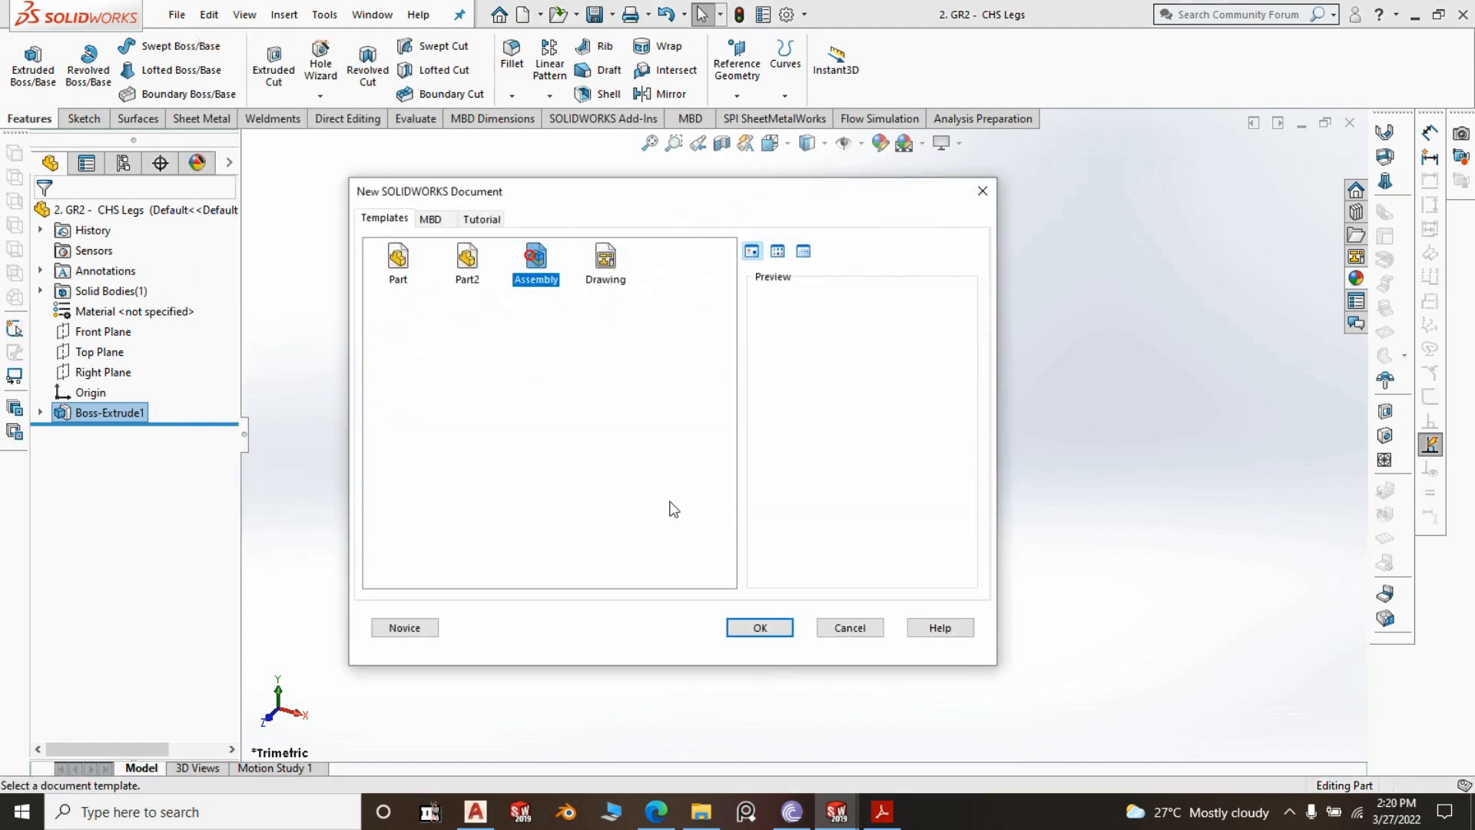
click(762, 628)
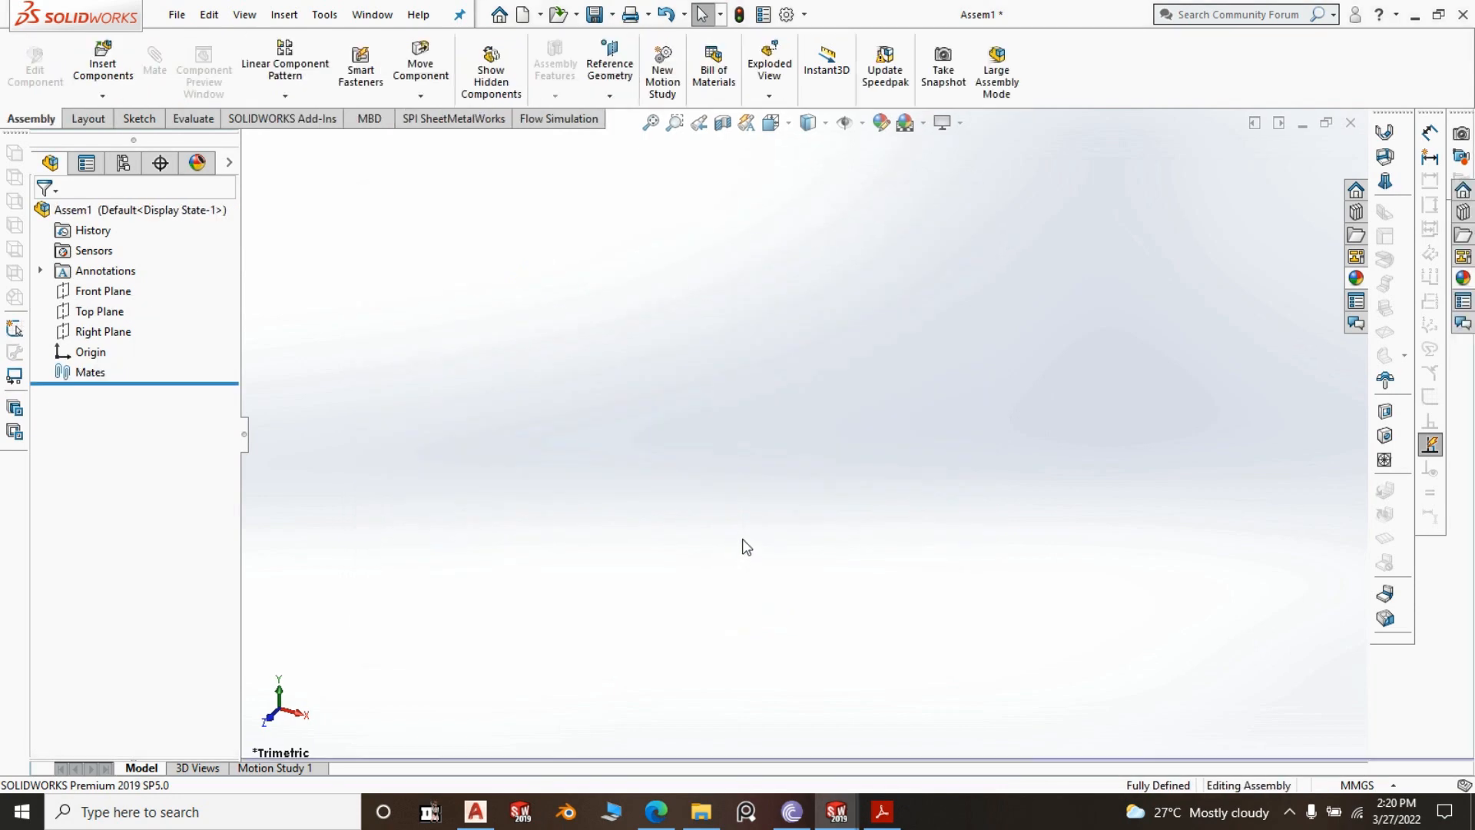
click(125, 439)
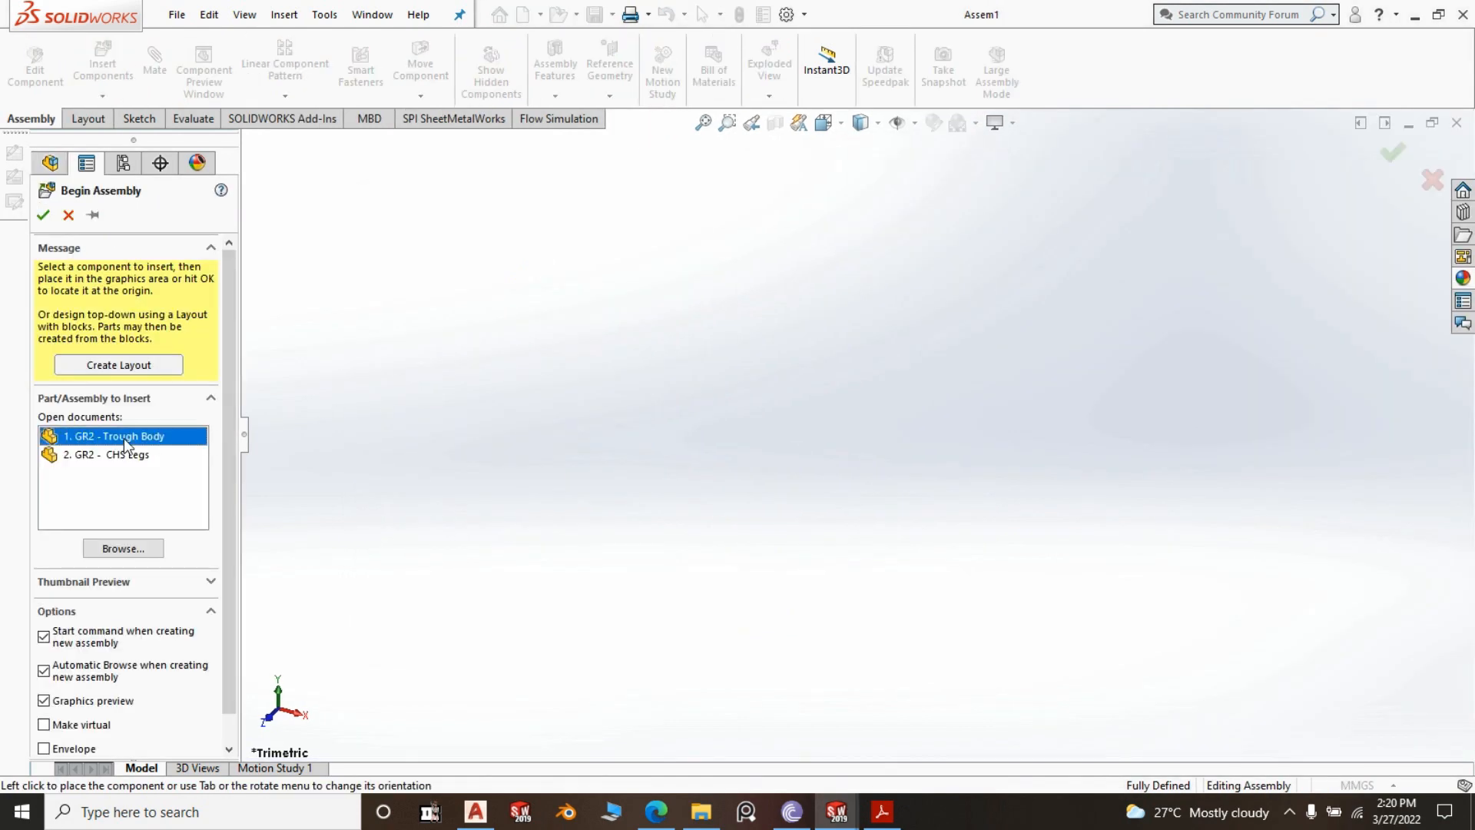
click(930, 443)
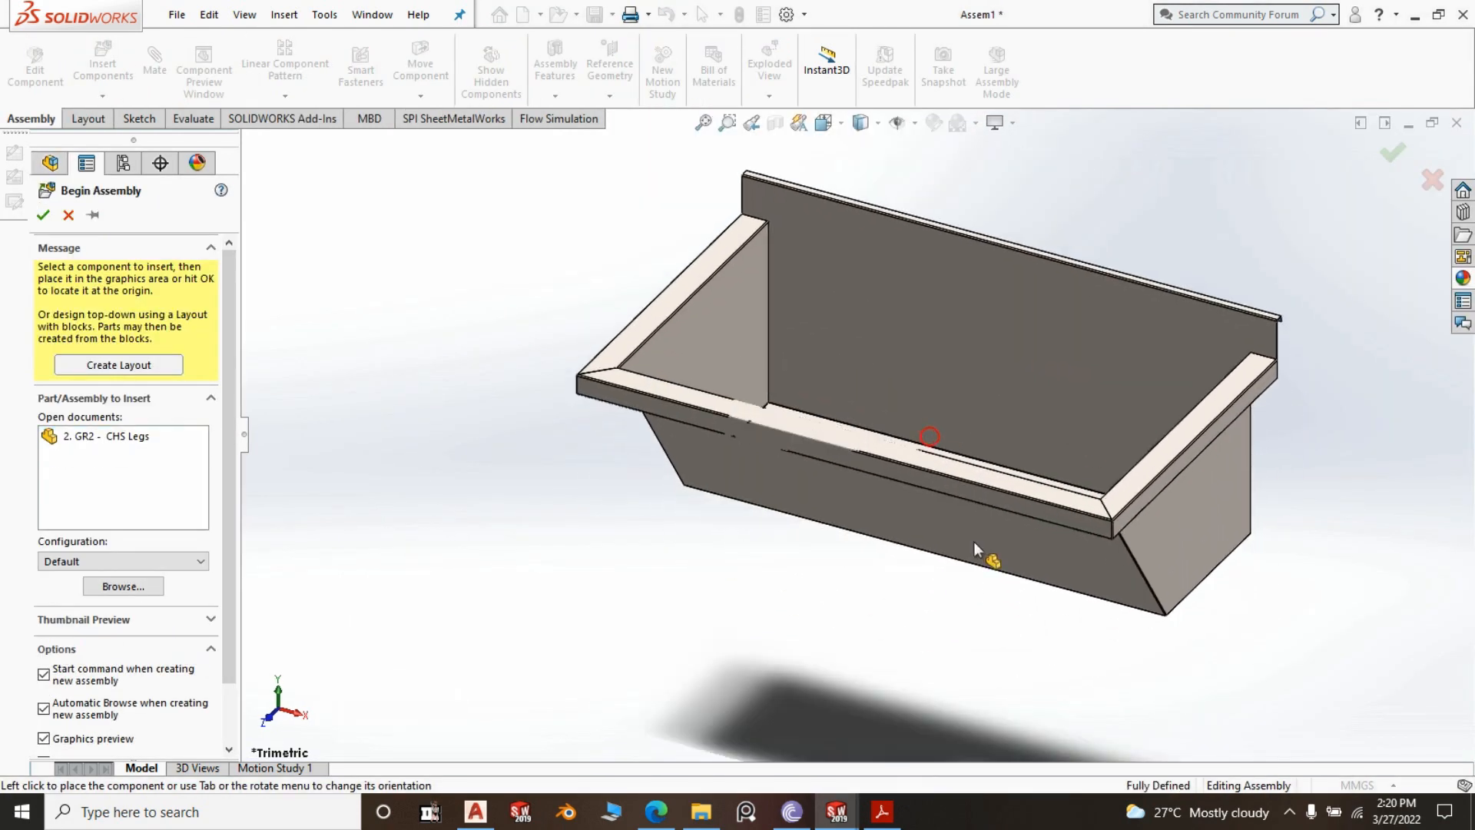
Insert one "2. GR2 - CHS Legs" component beside the trough's front corner
click(93, 67)
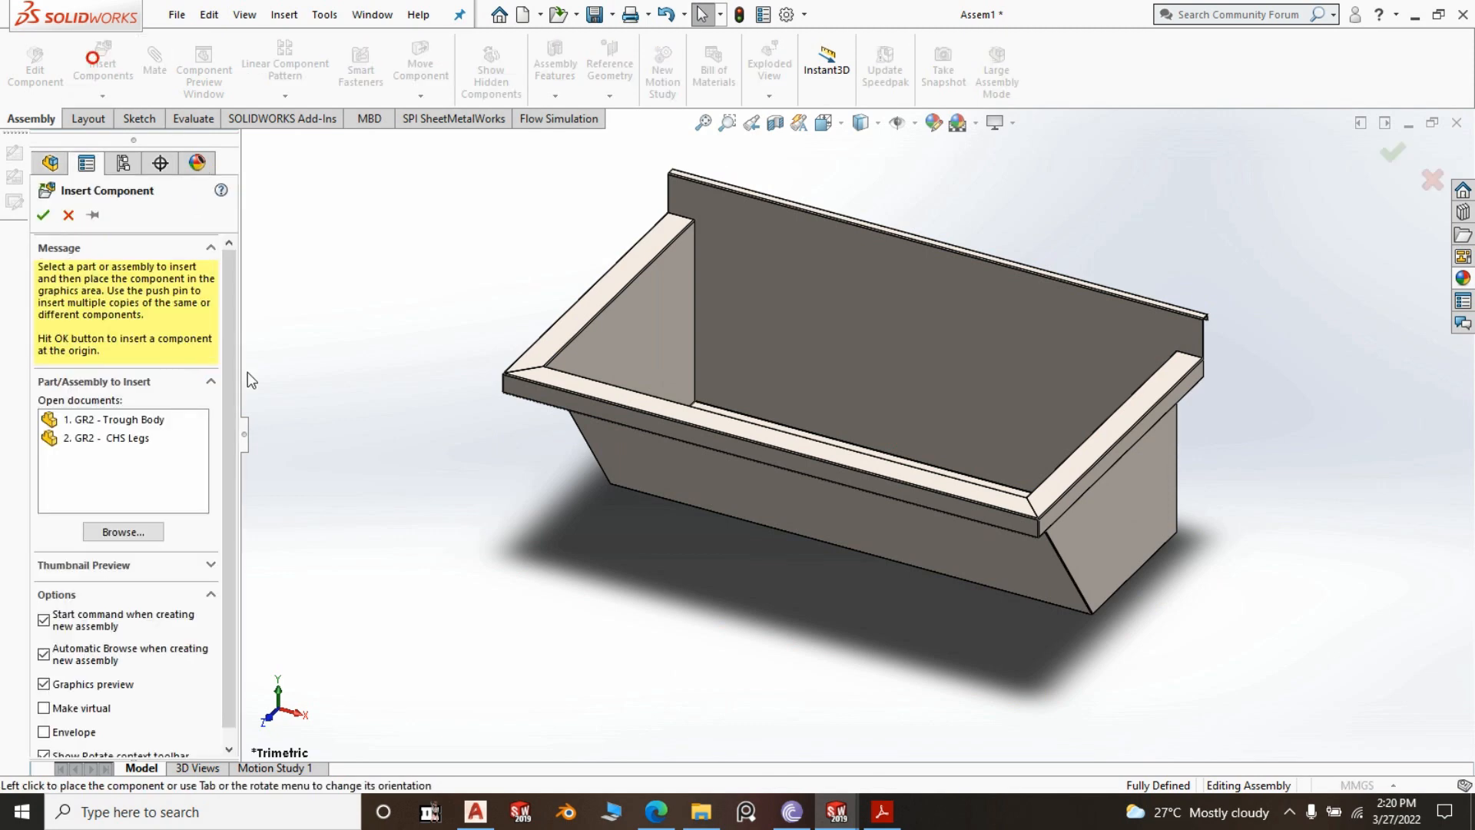
click(111, 441)
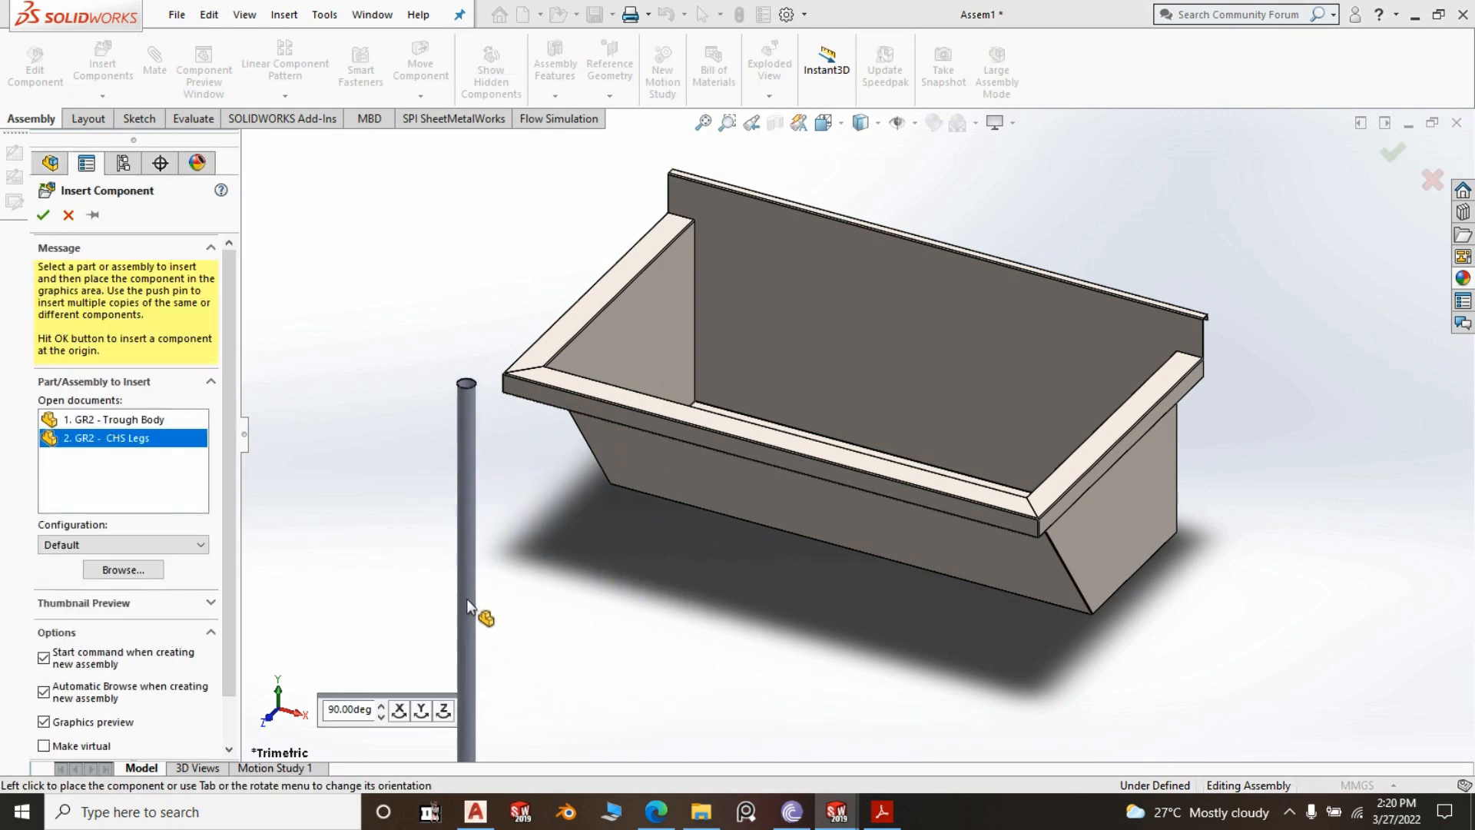
click(468, 603)
key(f)
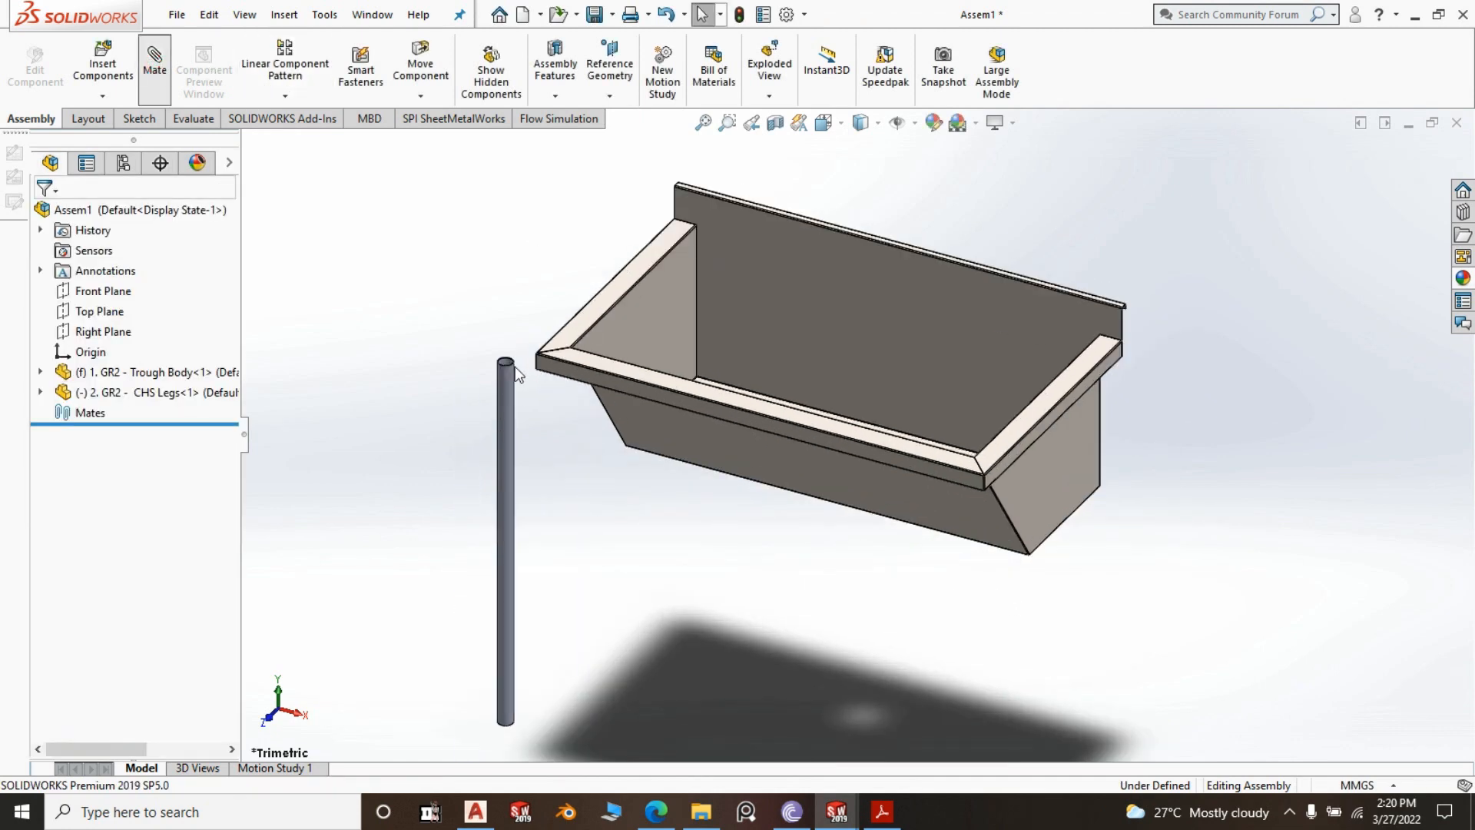
Add a coincident mate between the leg's top end face and the underside of the trough's front rim
scroll(515, 364, down, 10)
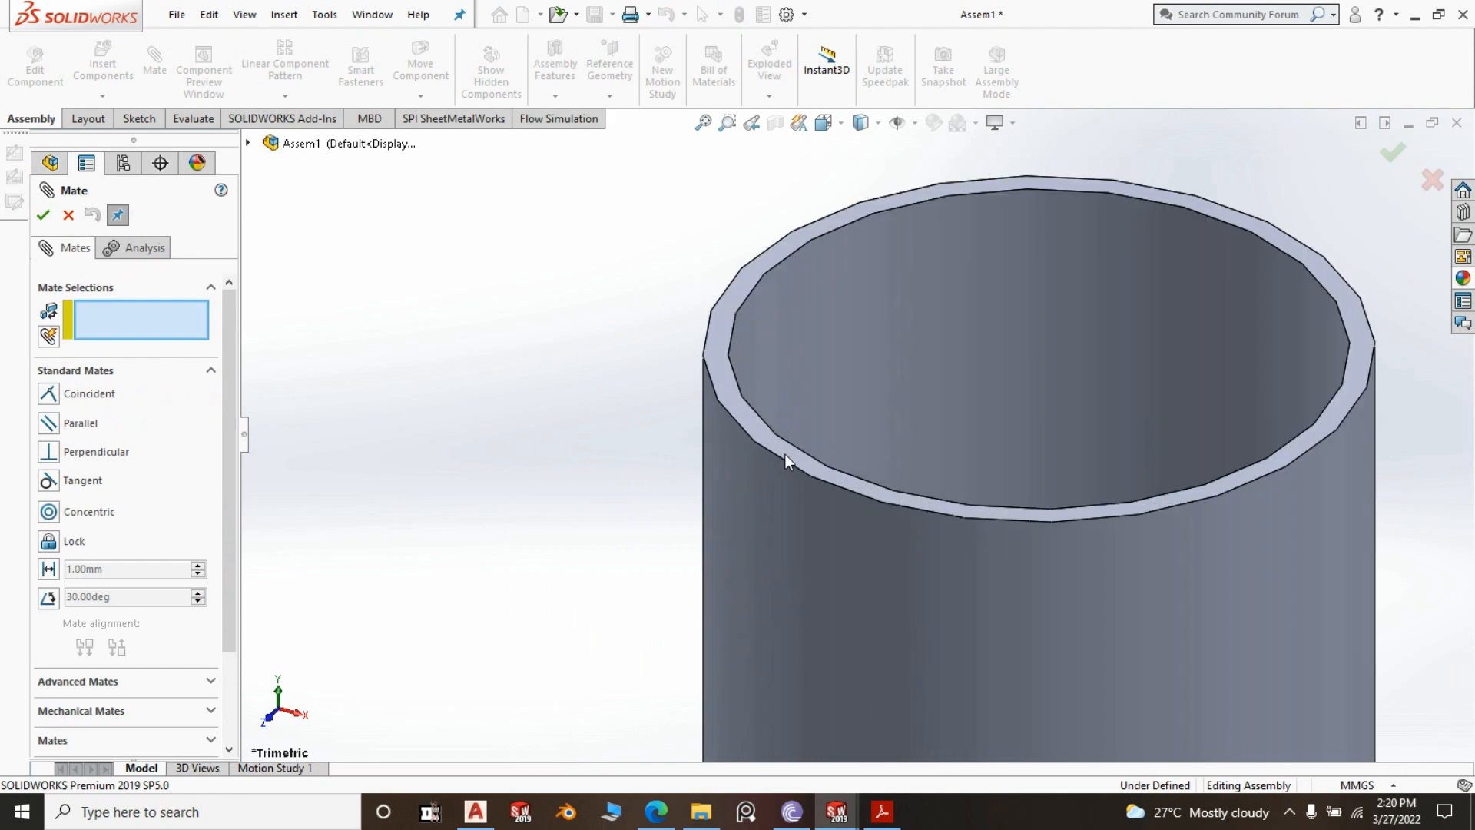
click(785, 454)
scroll(487, 316, up, 10)
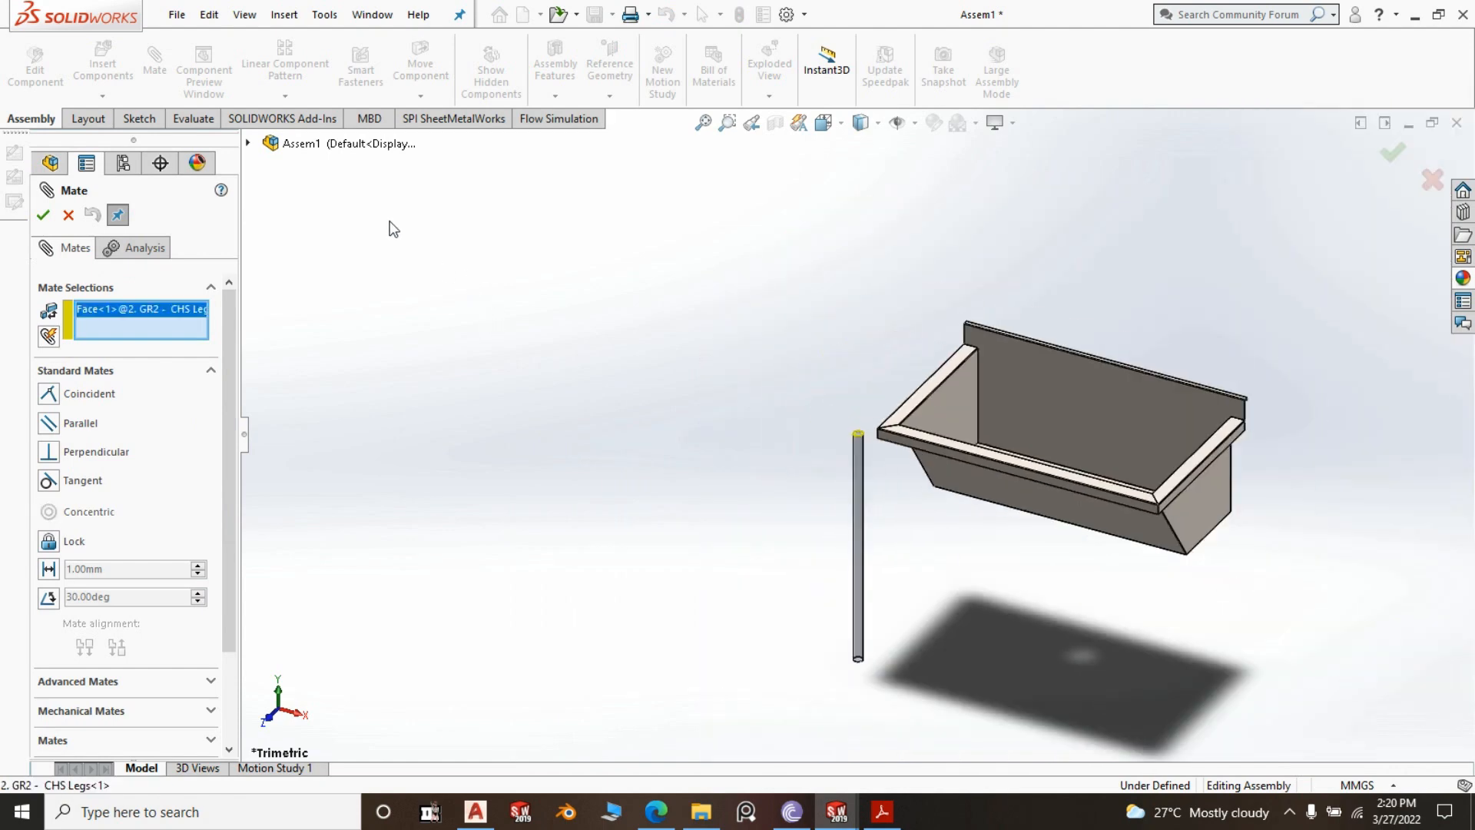
scroll(421, 238, up, 6)
middle_drag(1026, 622, 939, 285)
scroll(942, 410, down, 4)
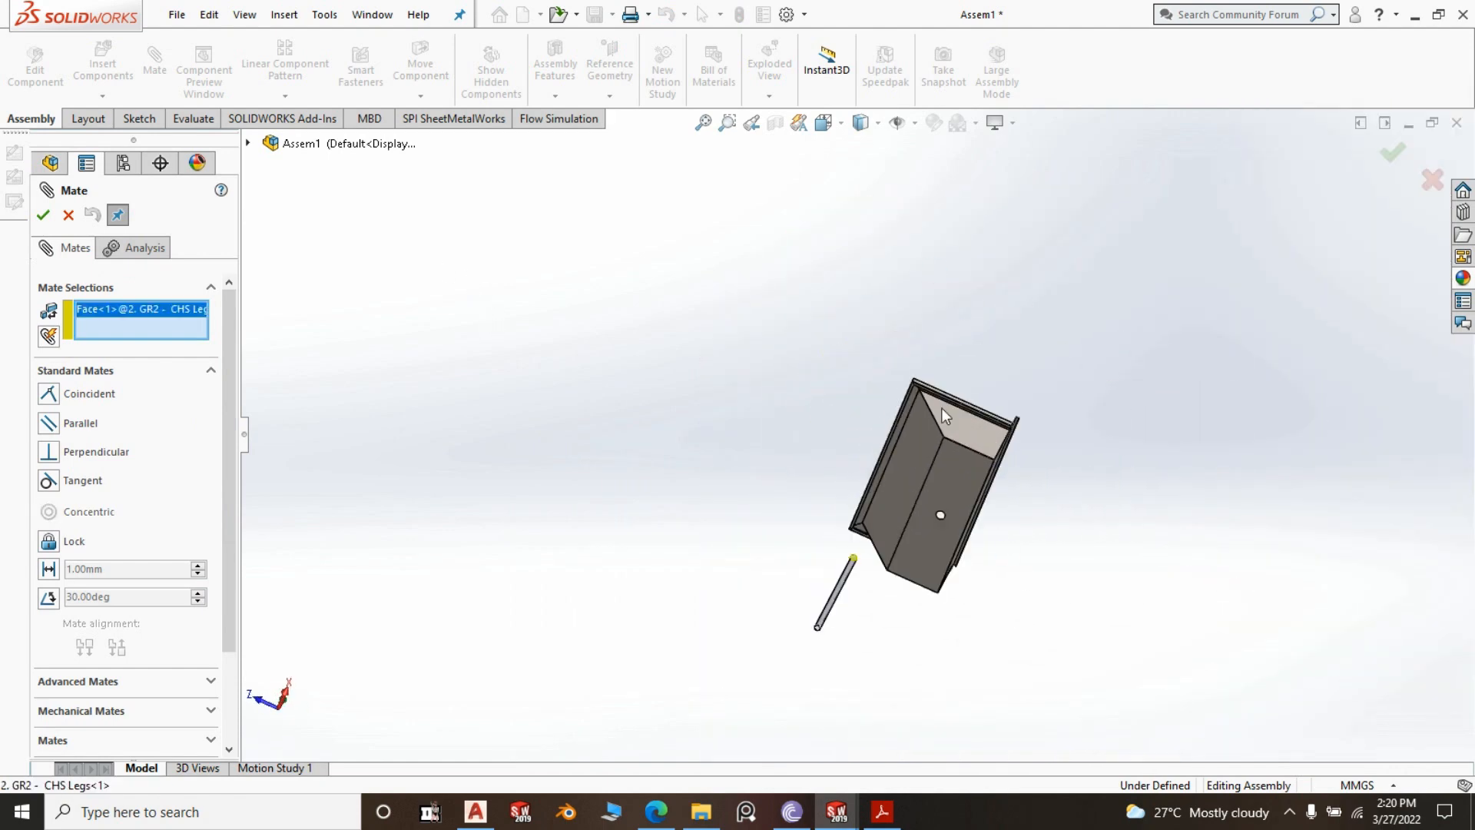
scroll(942, 408, down, 5)
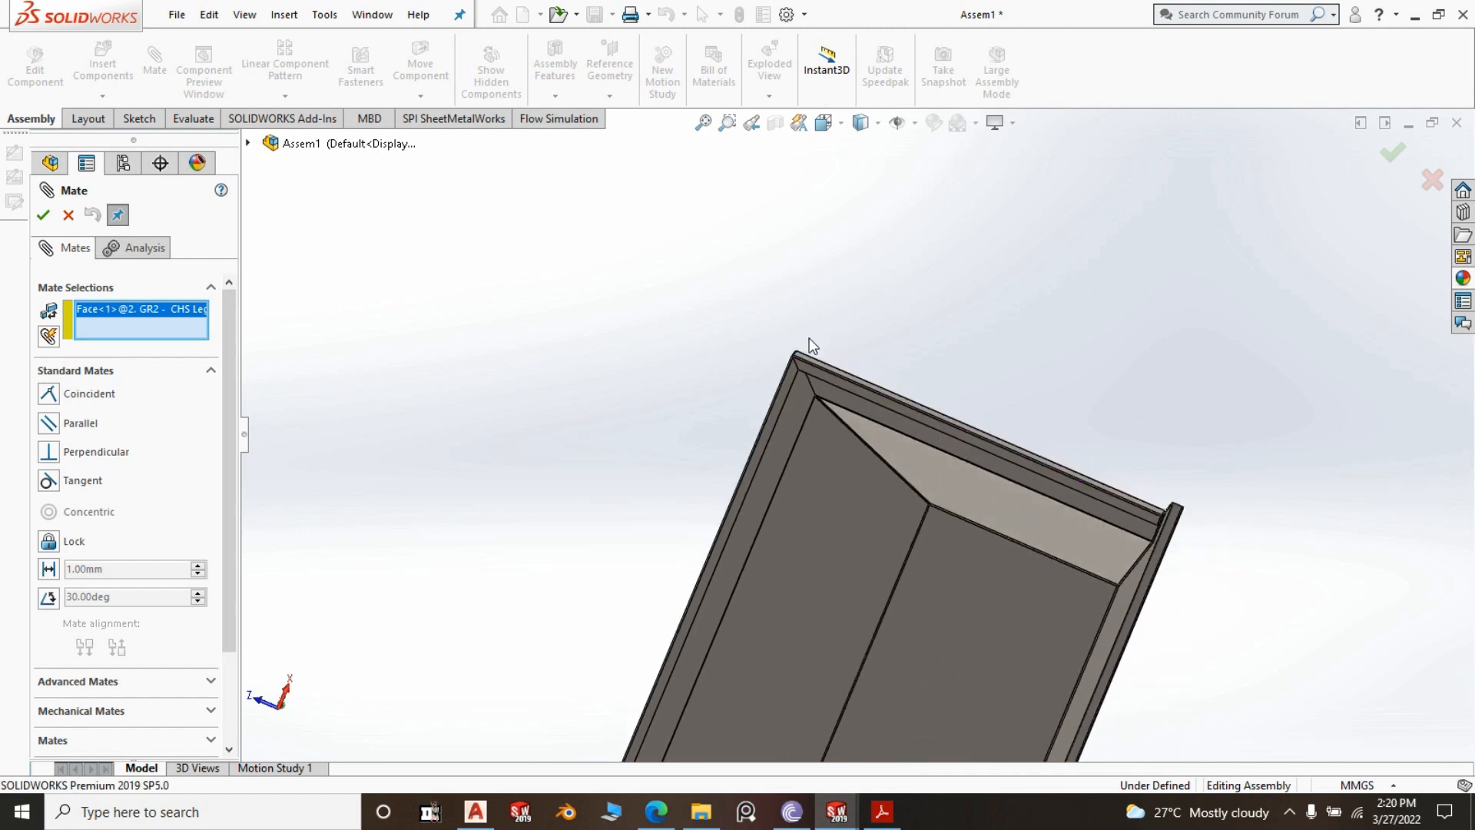
scroll(812, 348, down, 3)
click(803, 401)
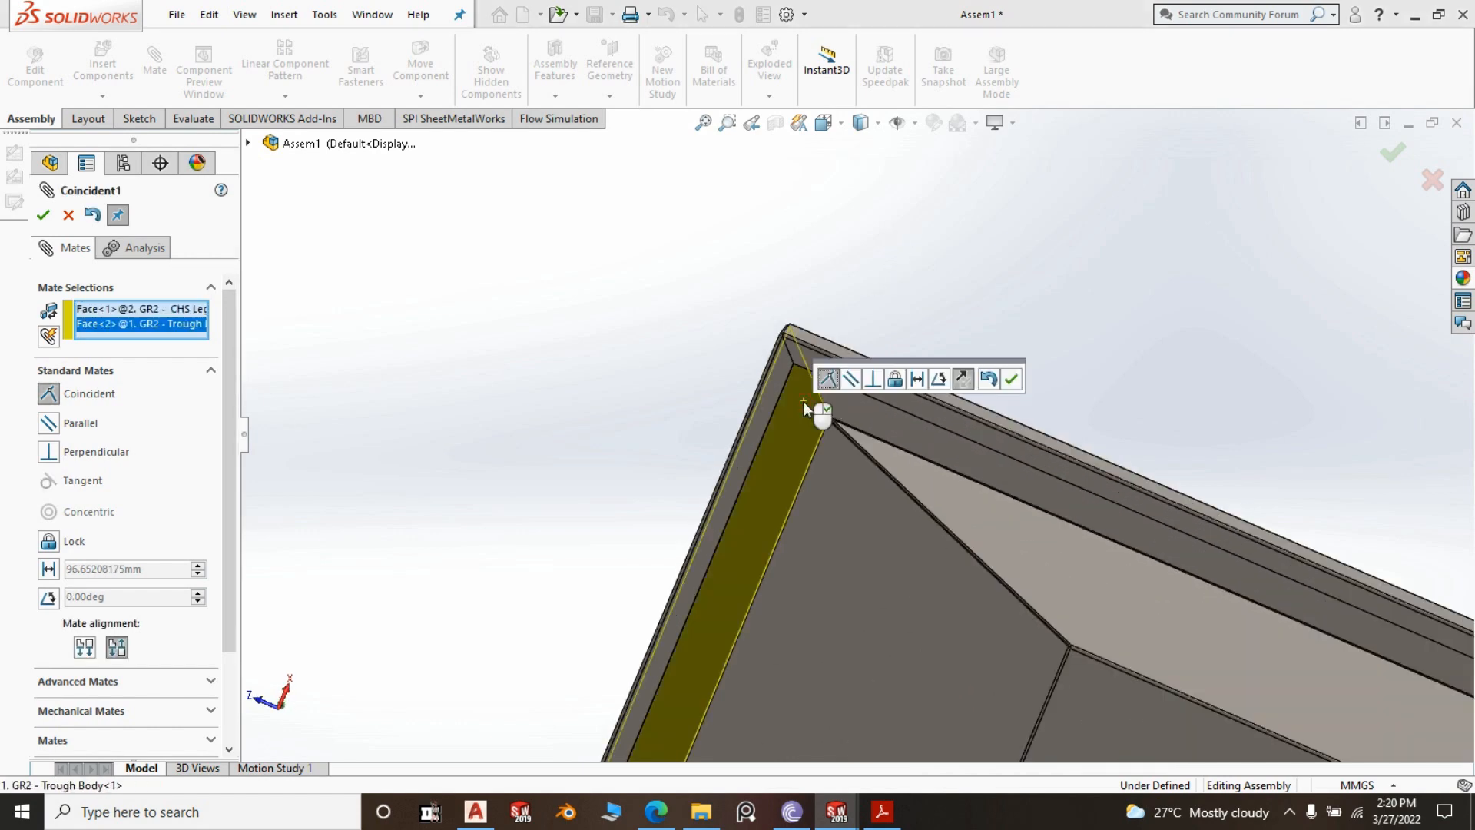
scroll(902, 304, up, 3)
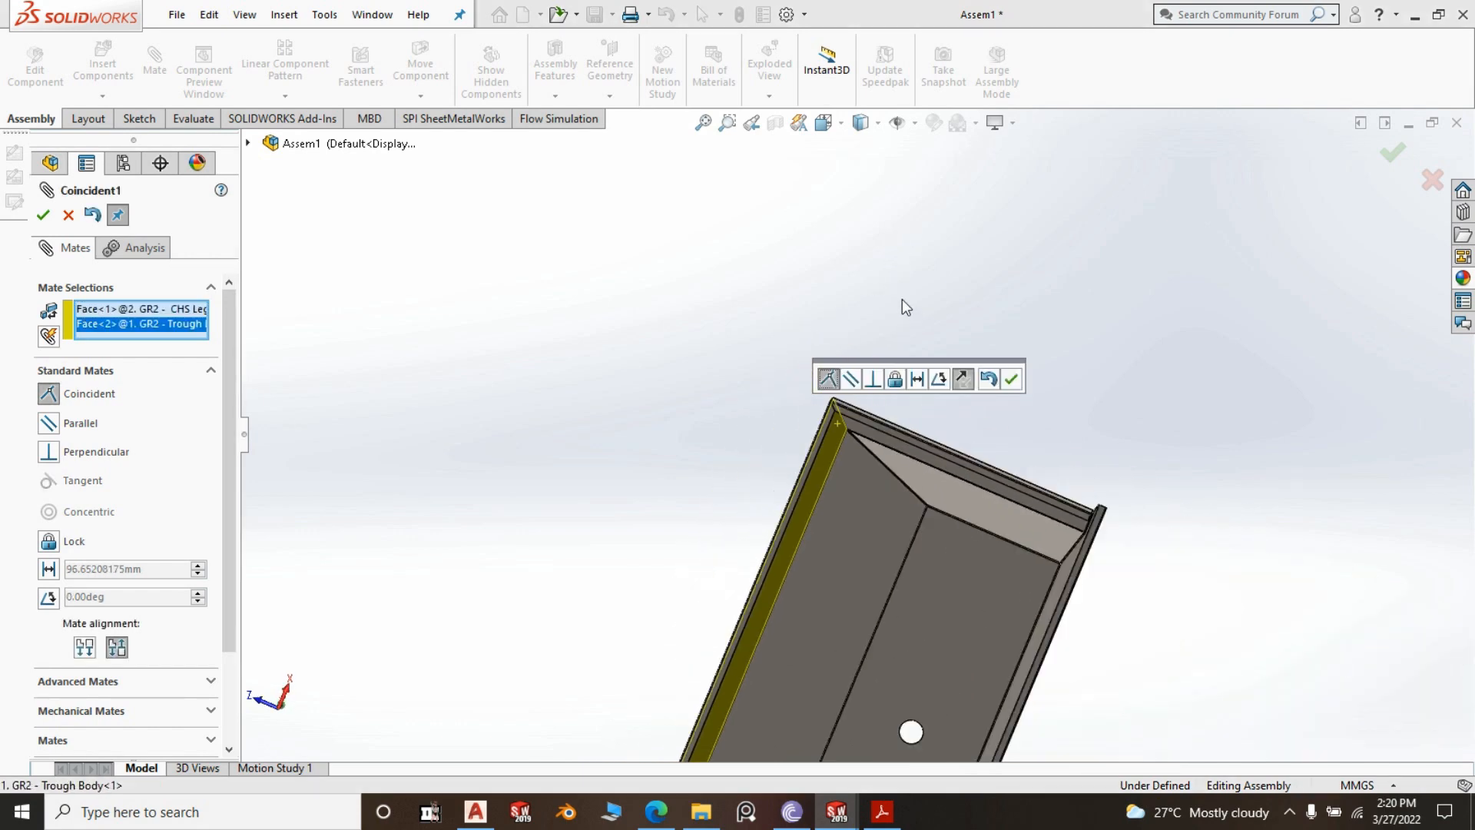
scroll(902, 298, up, 4)
scroll(1008, 401, down, 2)
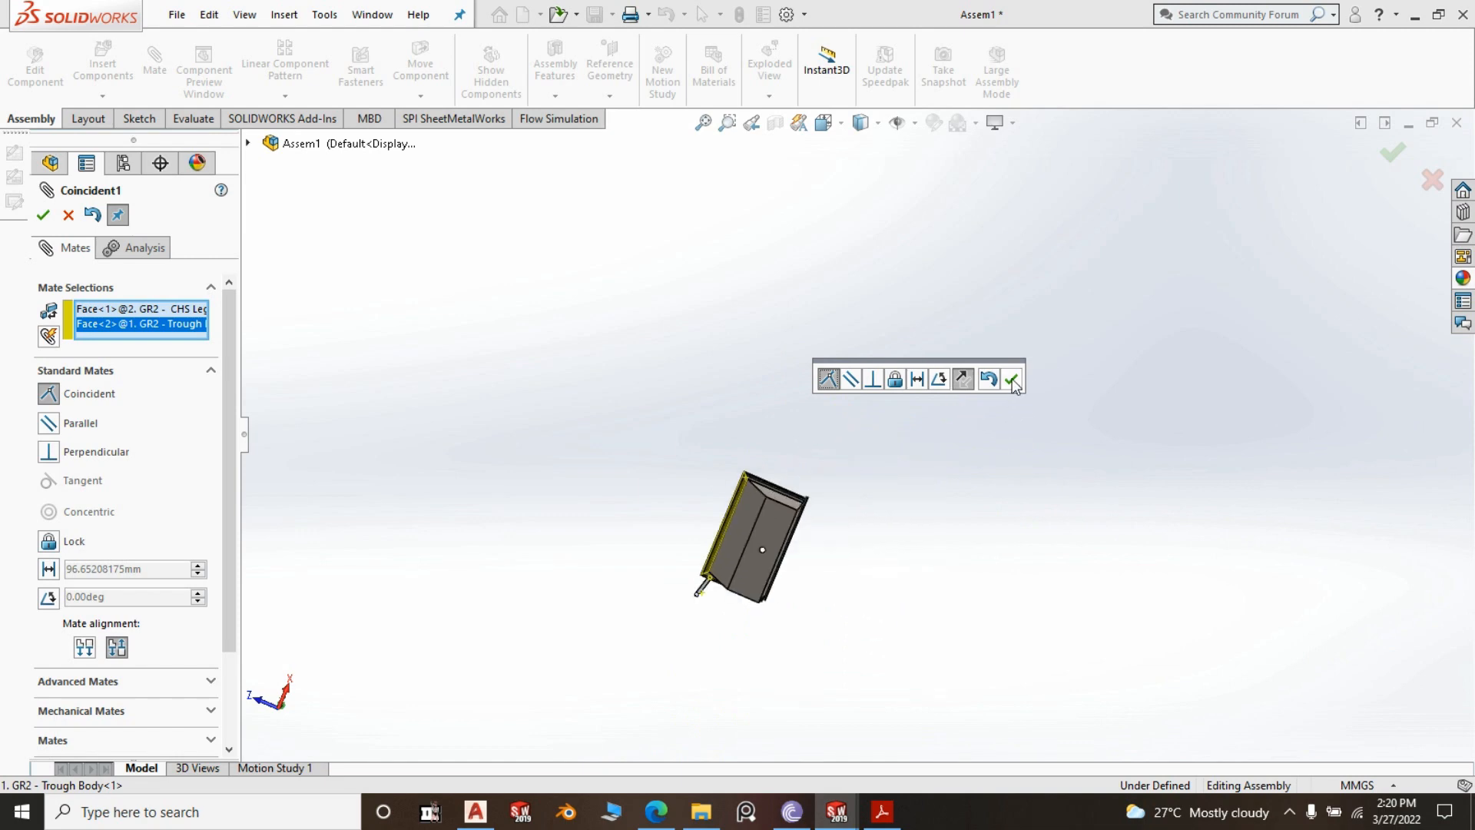
click(1012, 379)
Apply a tangent mate between the leg's outer cylindrical face and the thin edge face of the trough's front rim flange
scroll(737, 611, down, 4)
middle_drag(712, 509, 716, 384)
scroll(680, 507, down, 5)
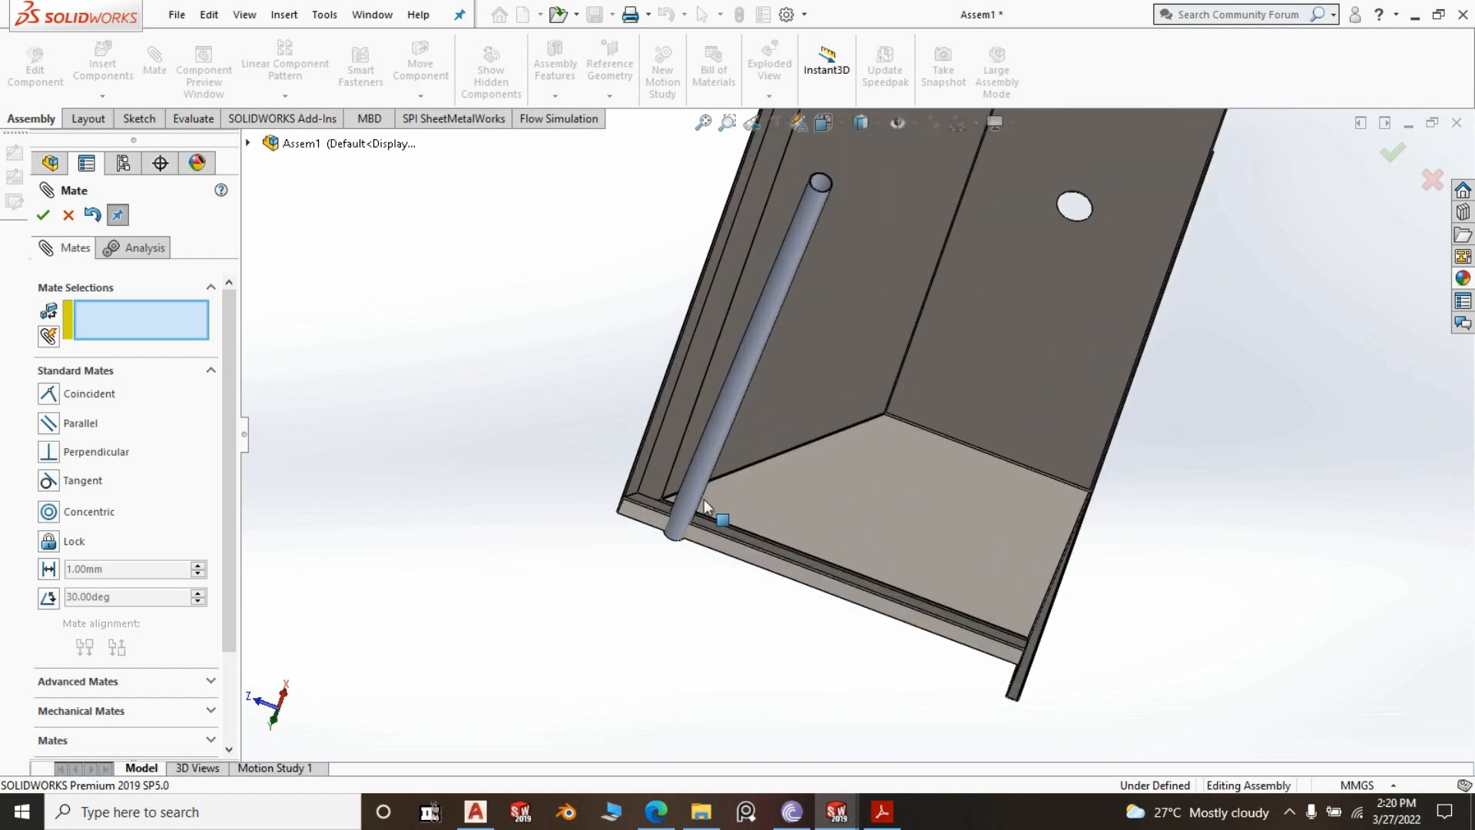
click(683, 516)
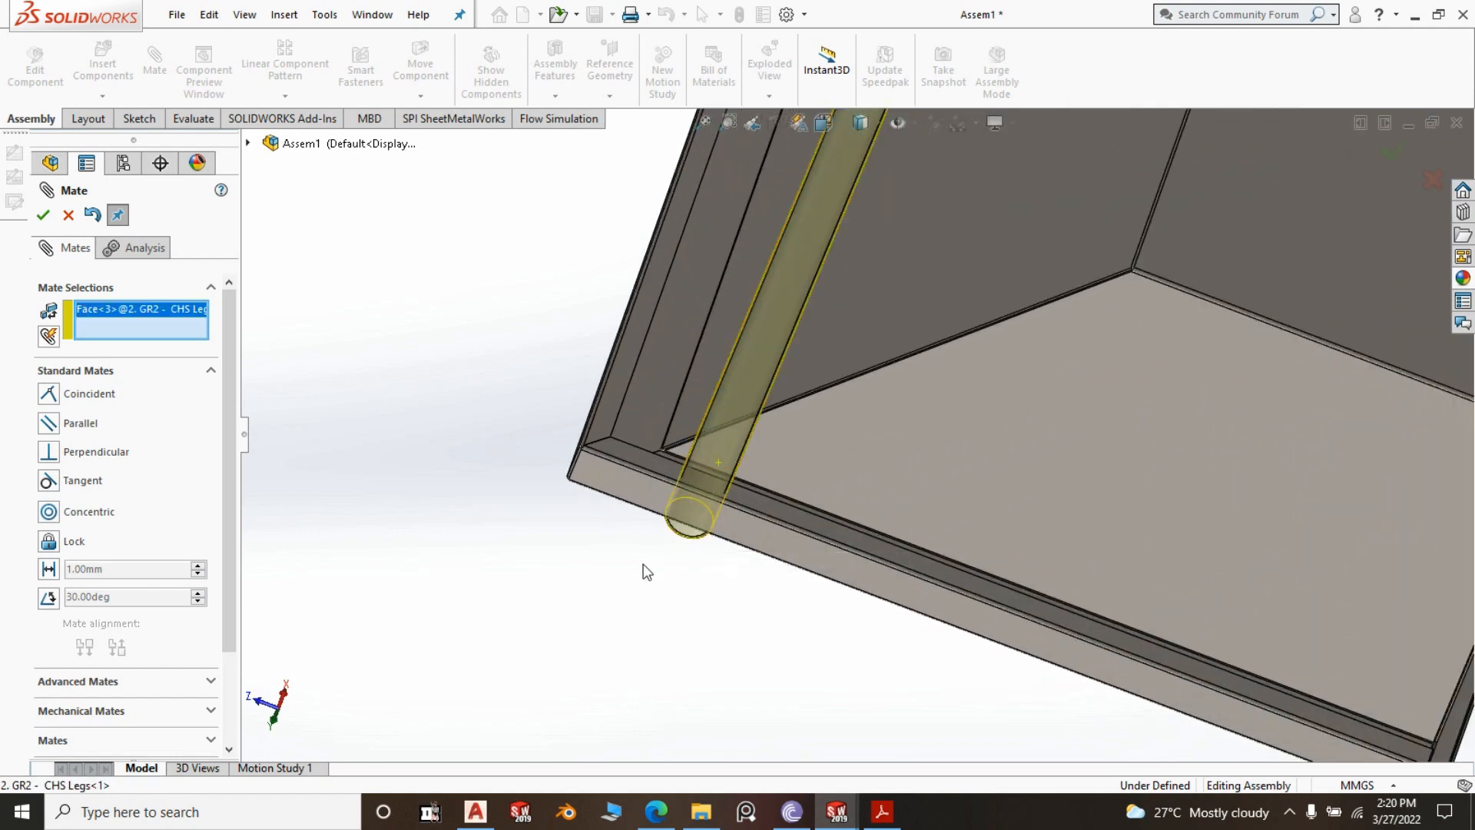
middle_drag(647, 572, 539, 665)
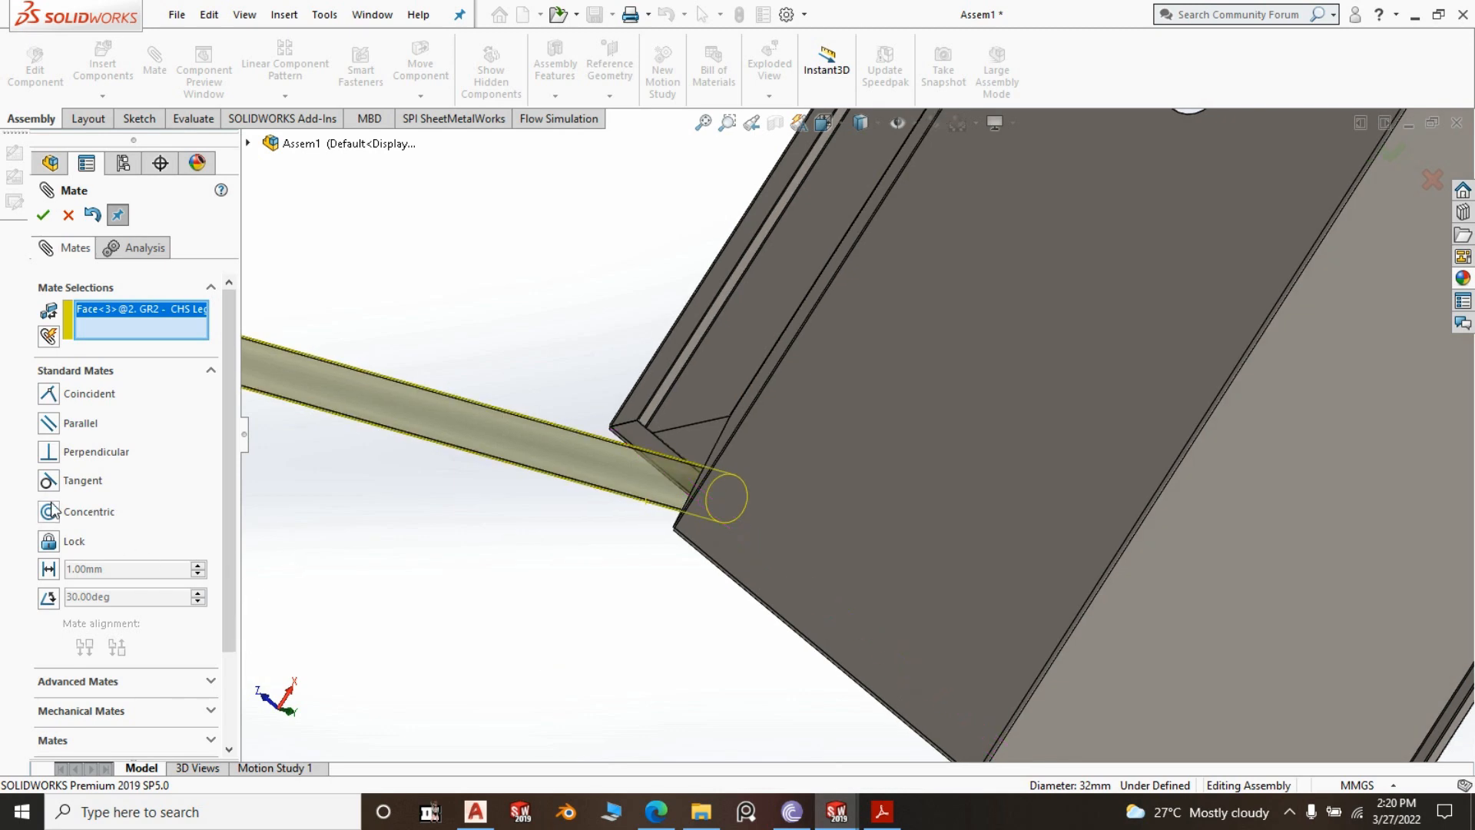
scroll(622, 484, down, 10)
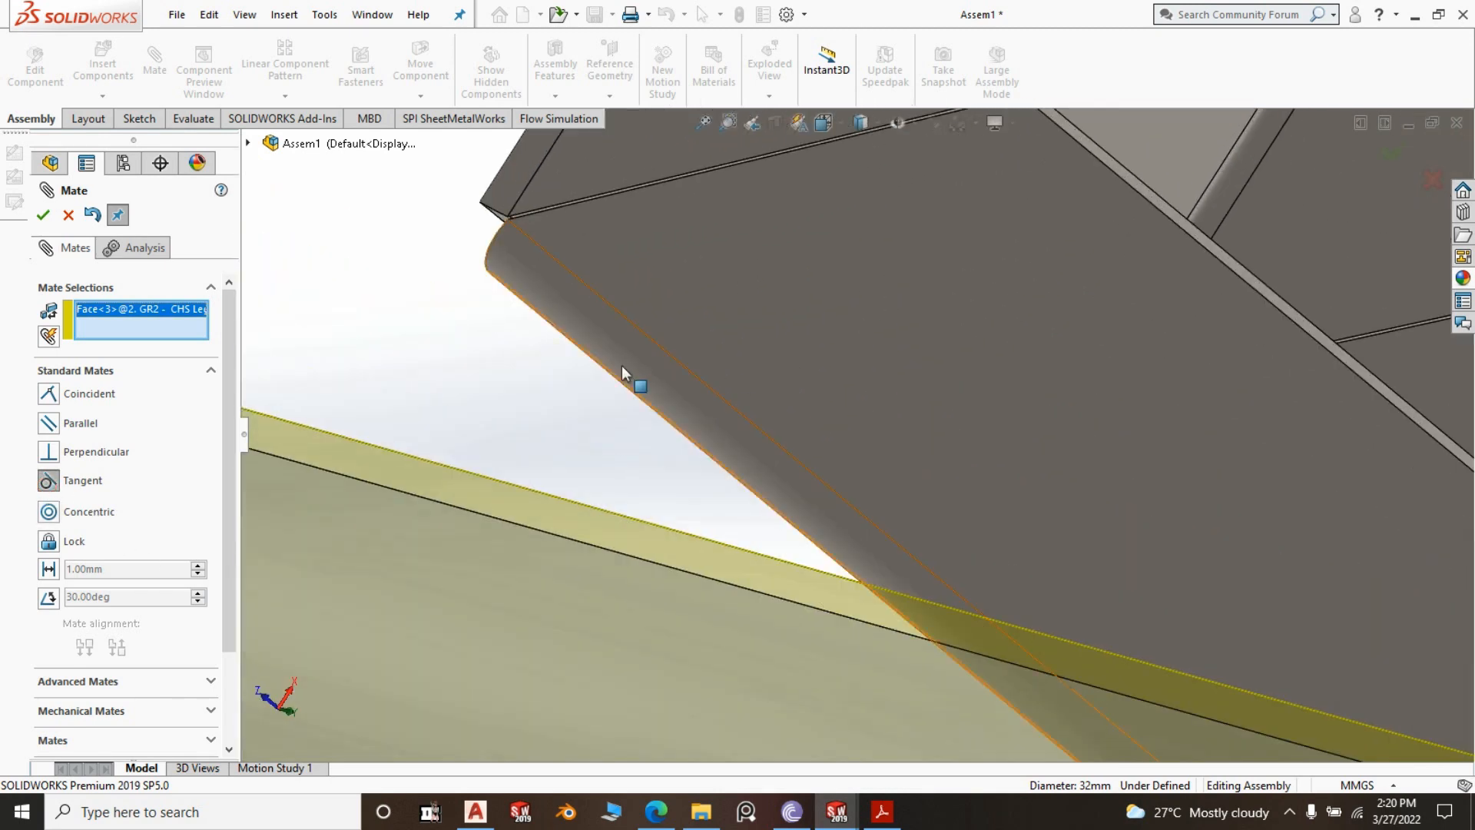
middle_drag(623, 367, 534, 378)
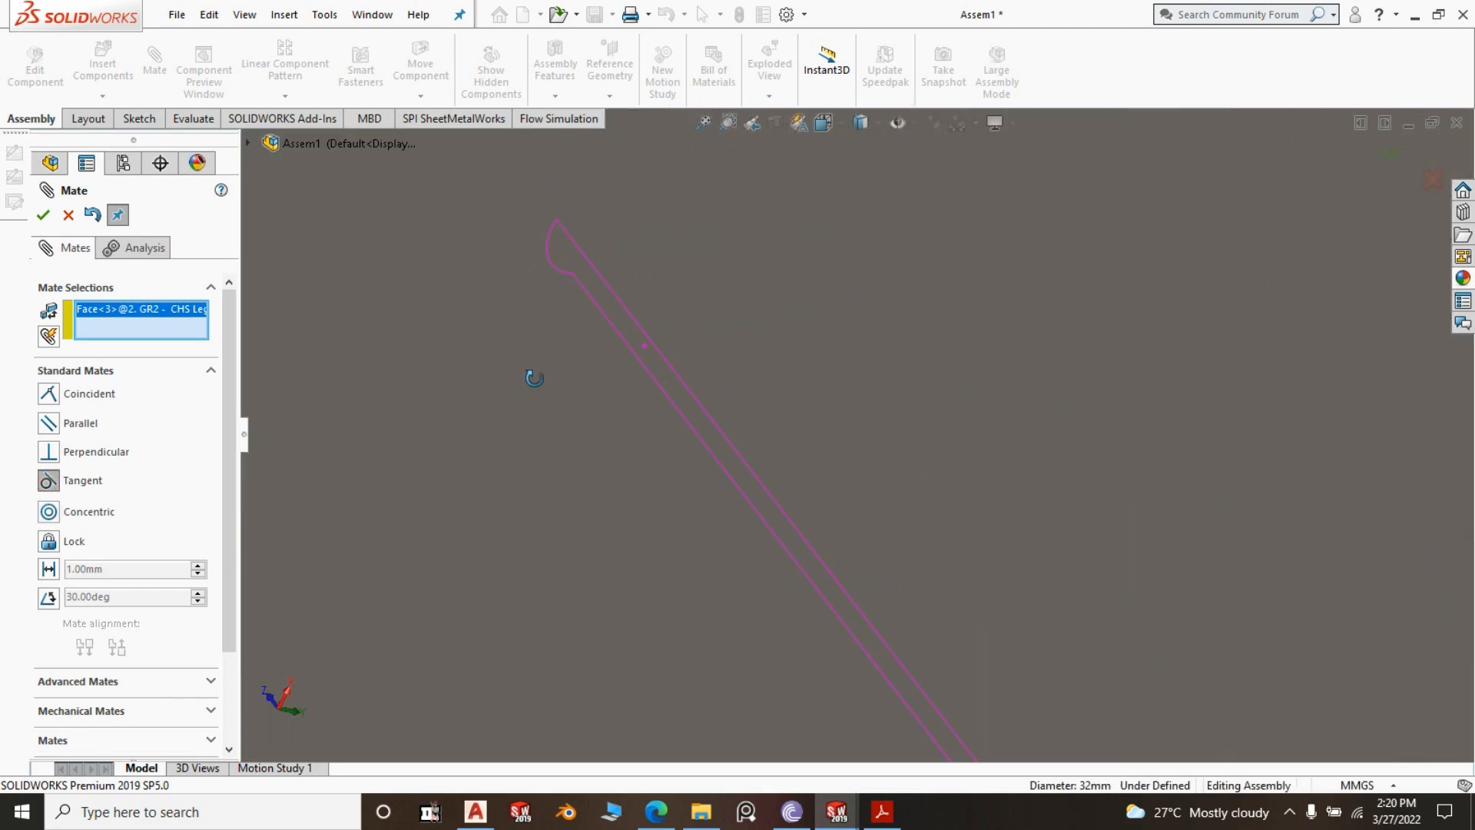
scroll(538, 386, up, 6)
scroll(547, 405, up, 5)
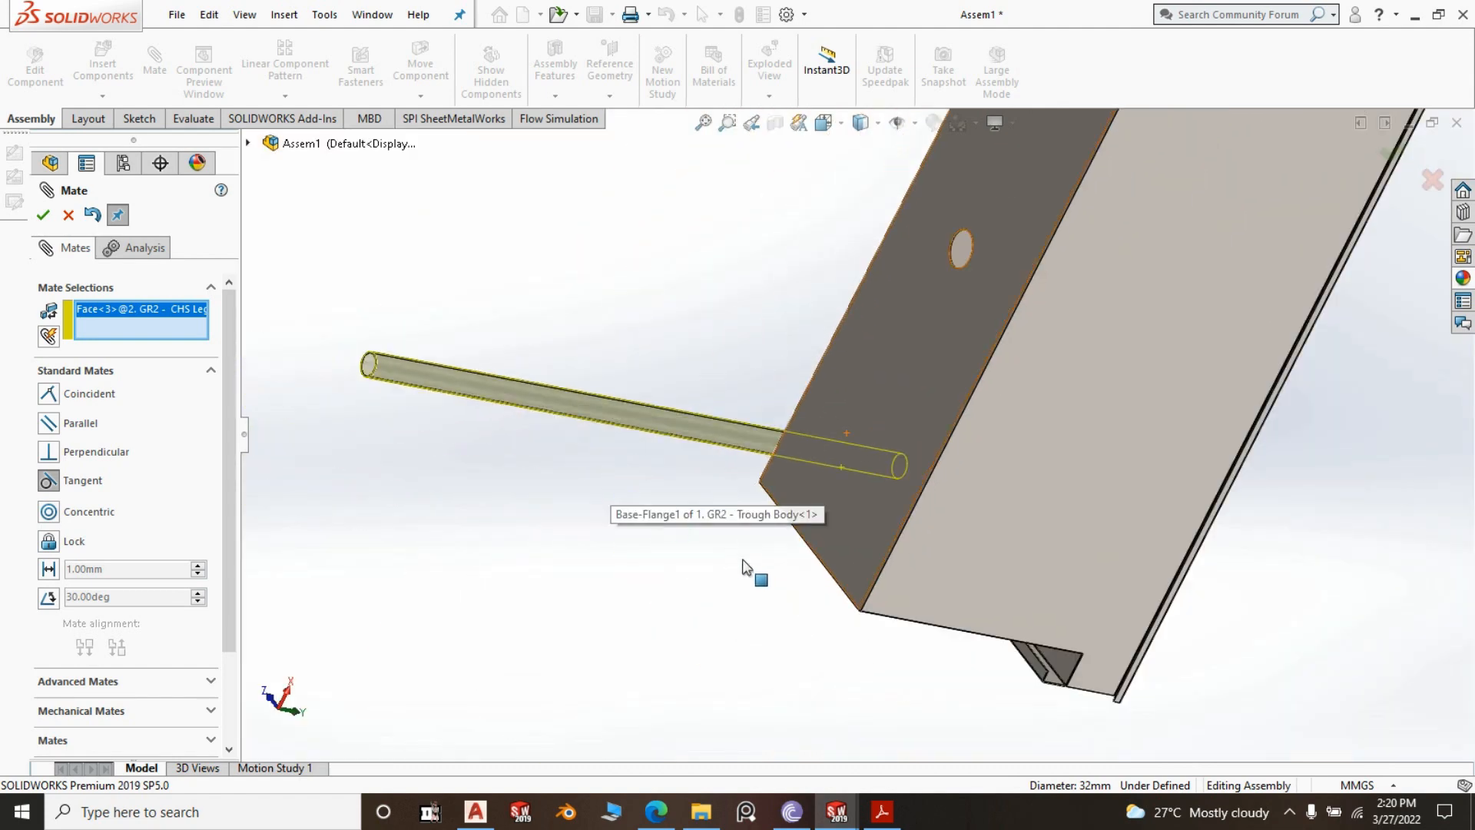
middle_drag(763, 602, 775, 501)
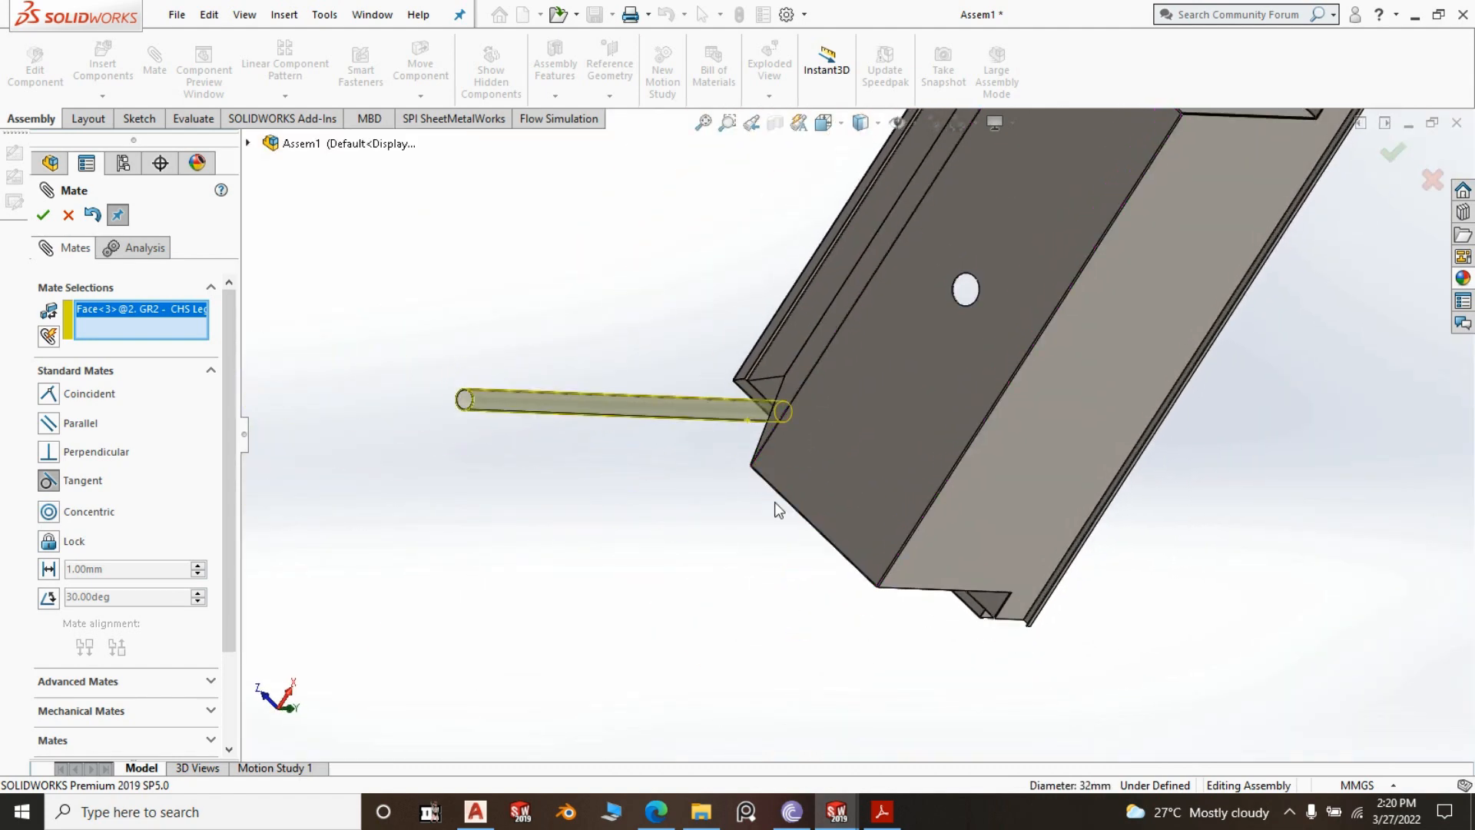
scroll(781, 371, down, 6)
scroll(784, 405, down, 5)
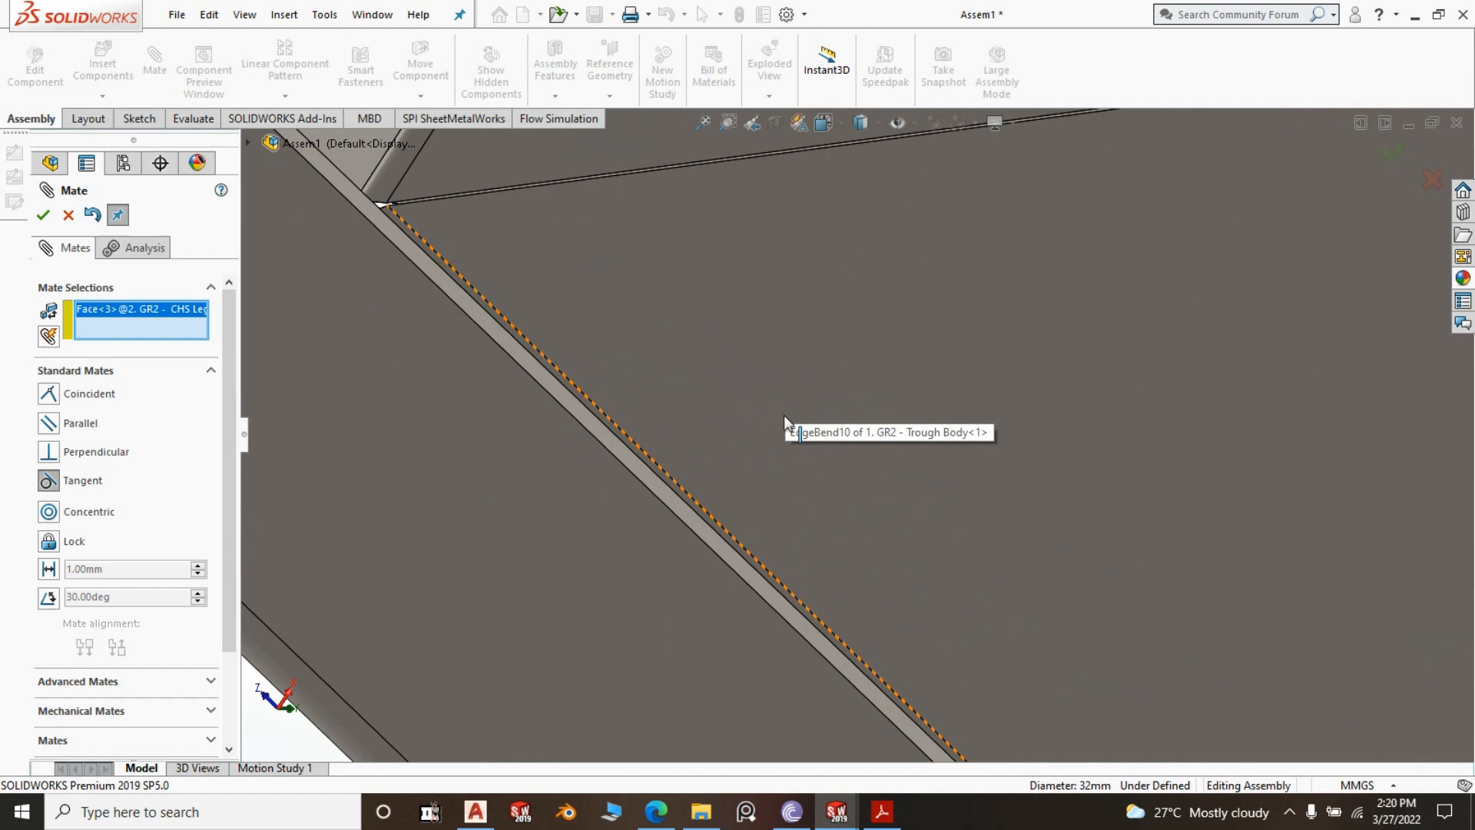
click(653, 485)
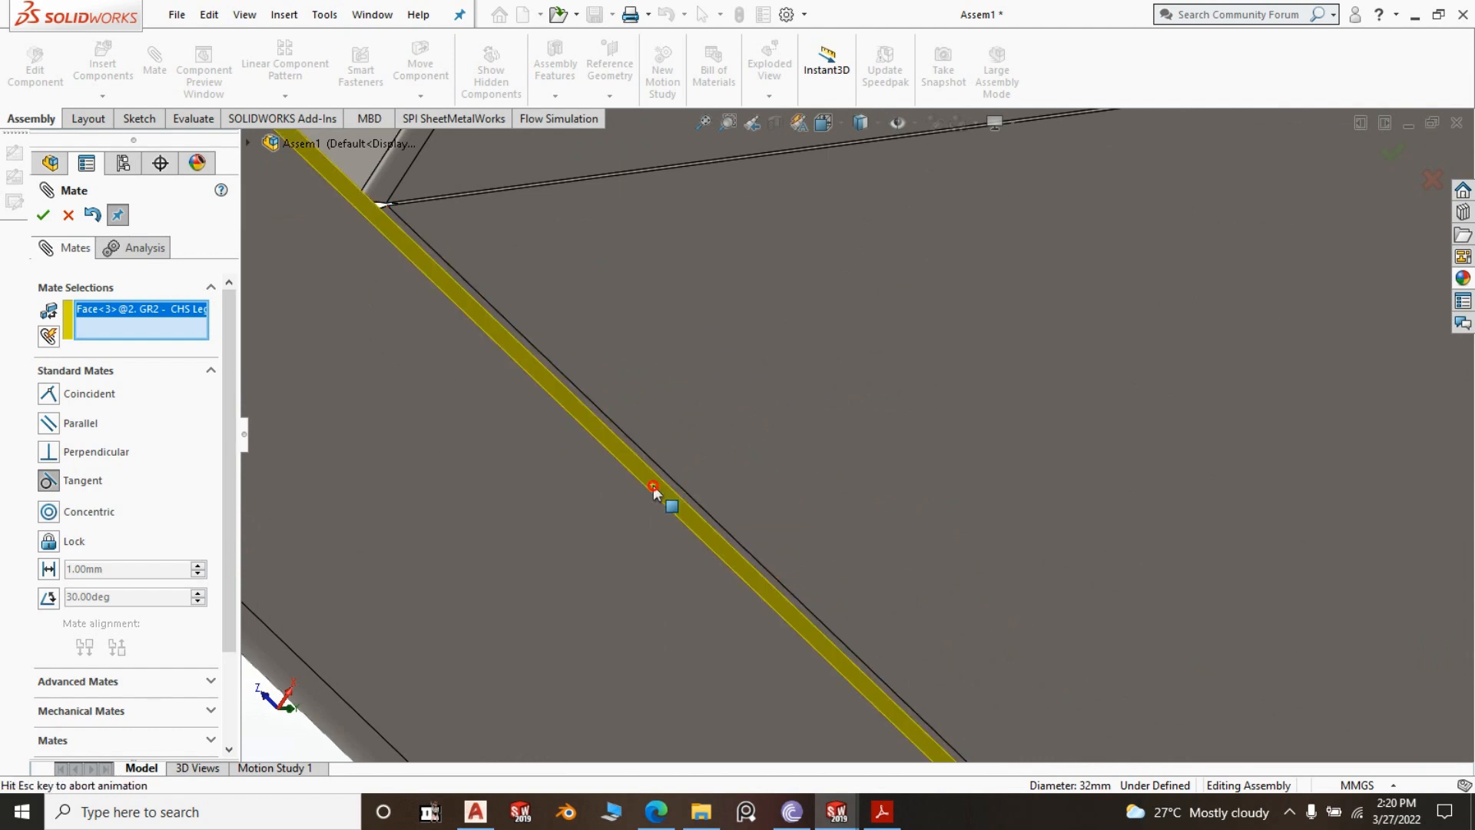
scroll(662, 429, up, 5)
scroll(672, 427, up, 3)
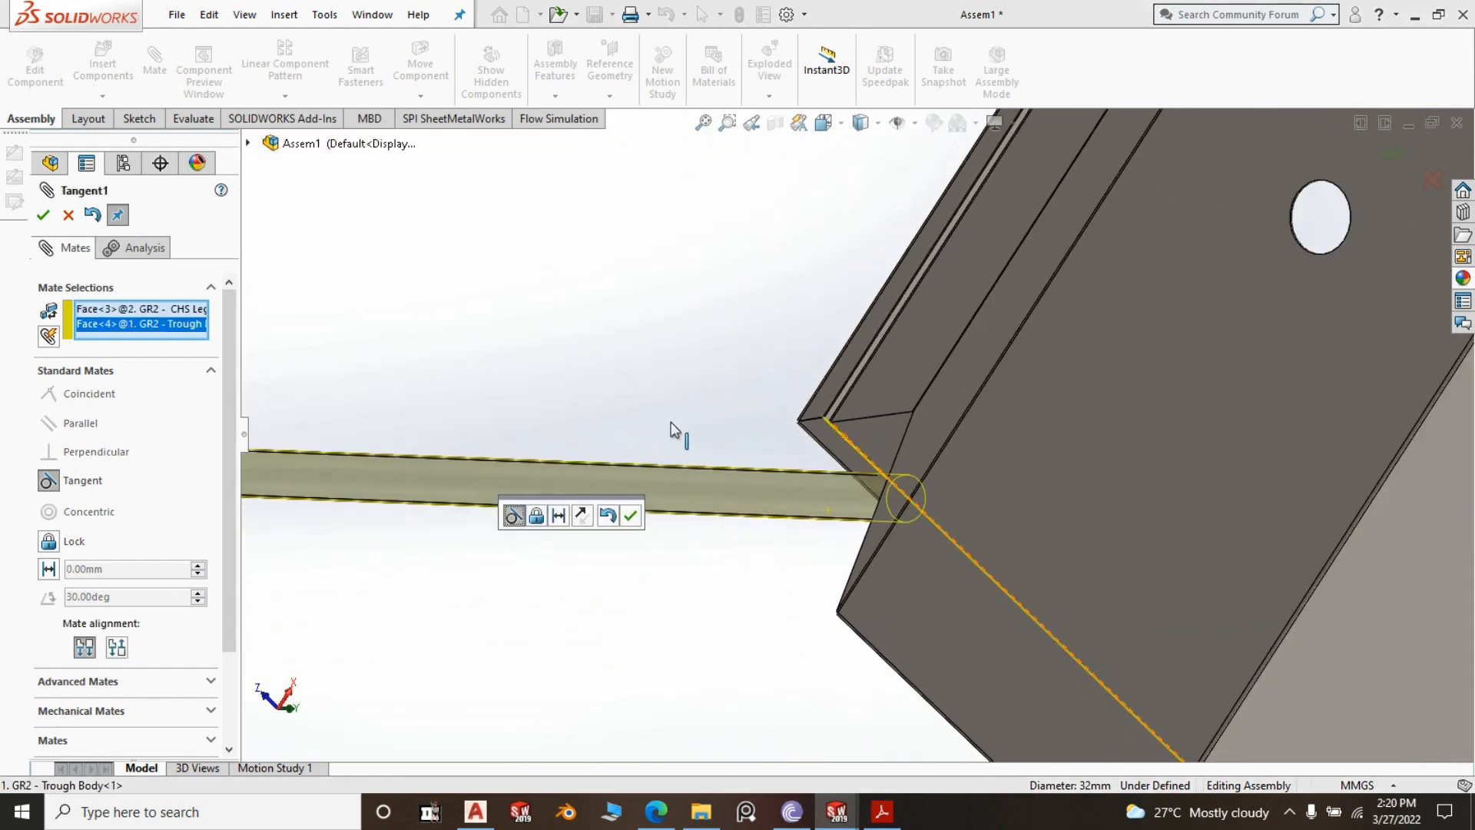
Flip the alignment of the tangent mate at the front rim flange and accept the mate
middle_drag(632, 592, 660, 524)
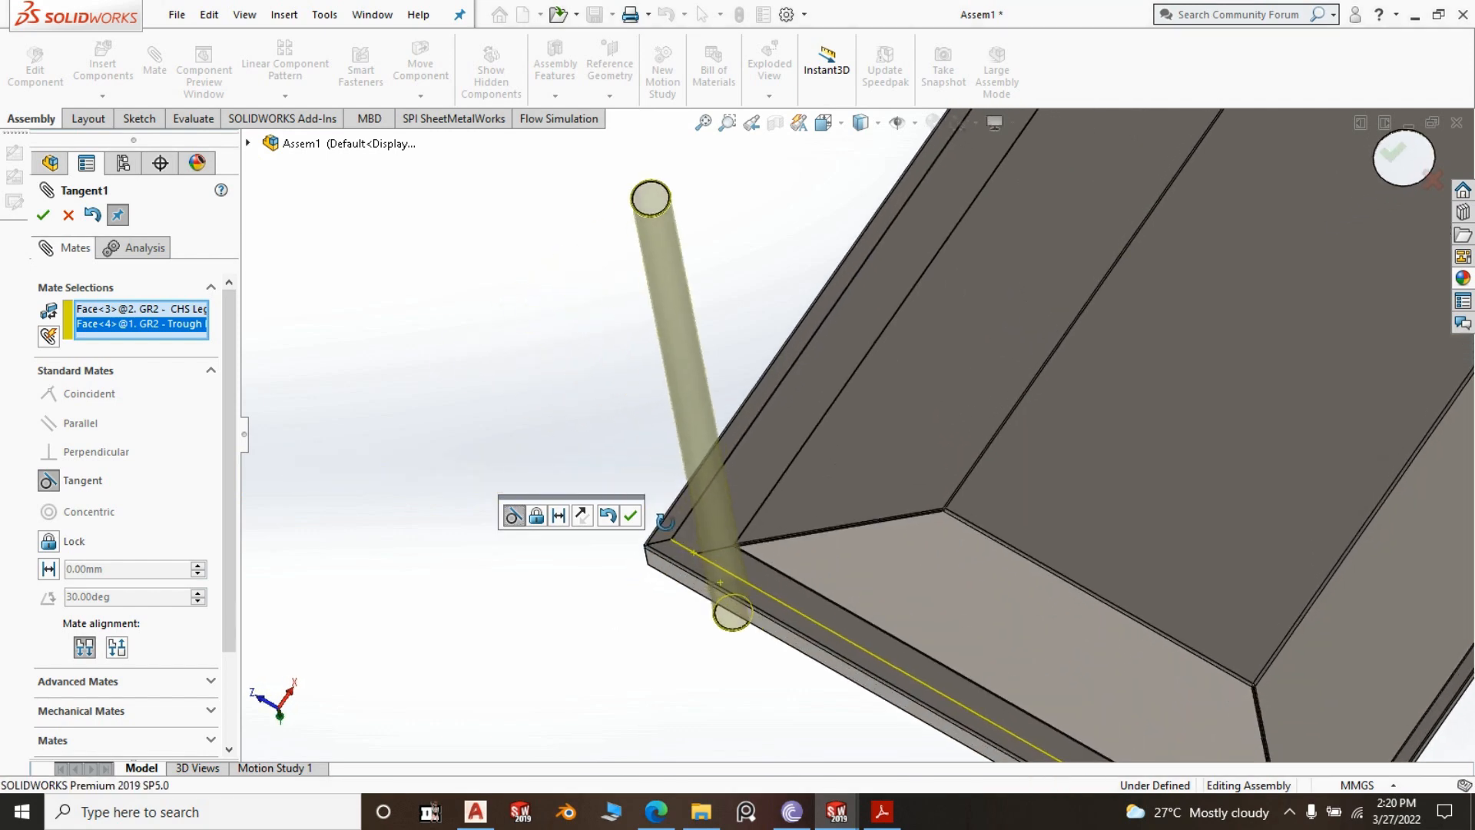
click(584, 518)
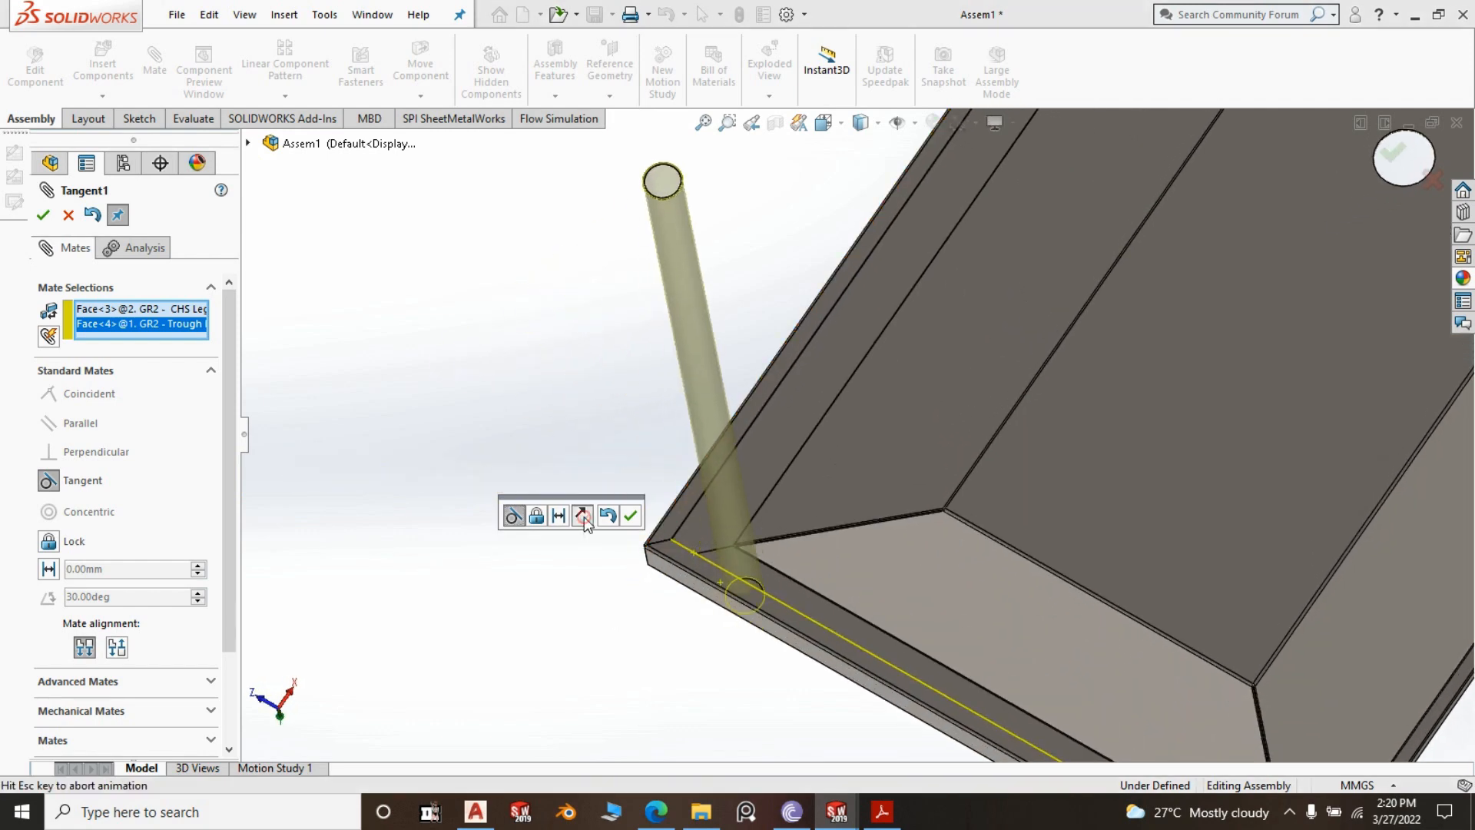
click(631, 516)
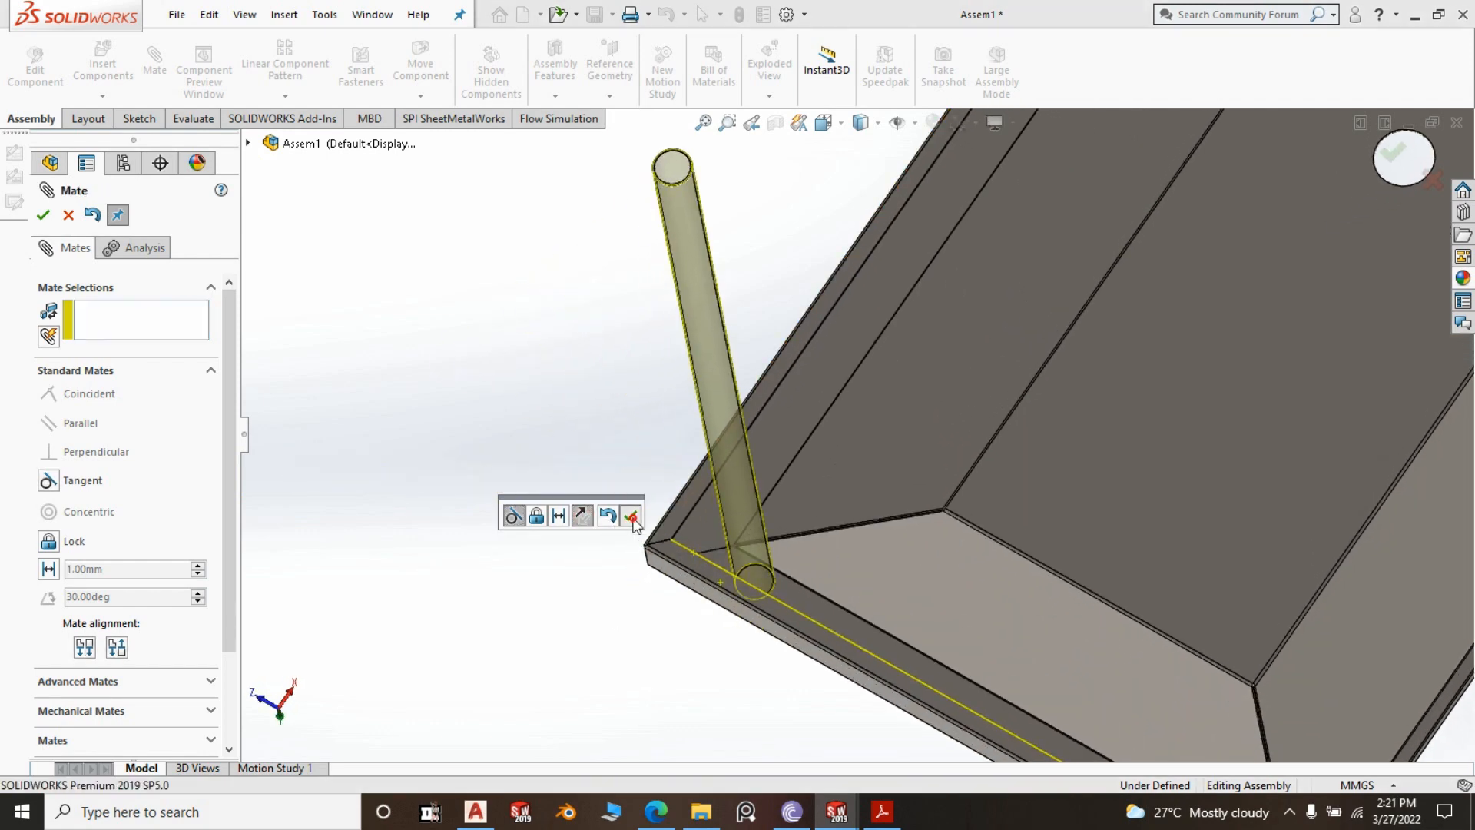
Add a second tangent mate between the leg's cylindrical face and the thin edge face of the adjacent side rim flange, and finish mating
middle_drag(668, 603, 680, 632)
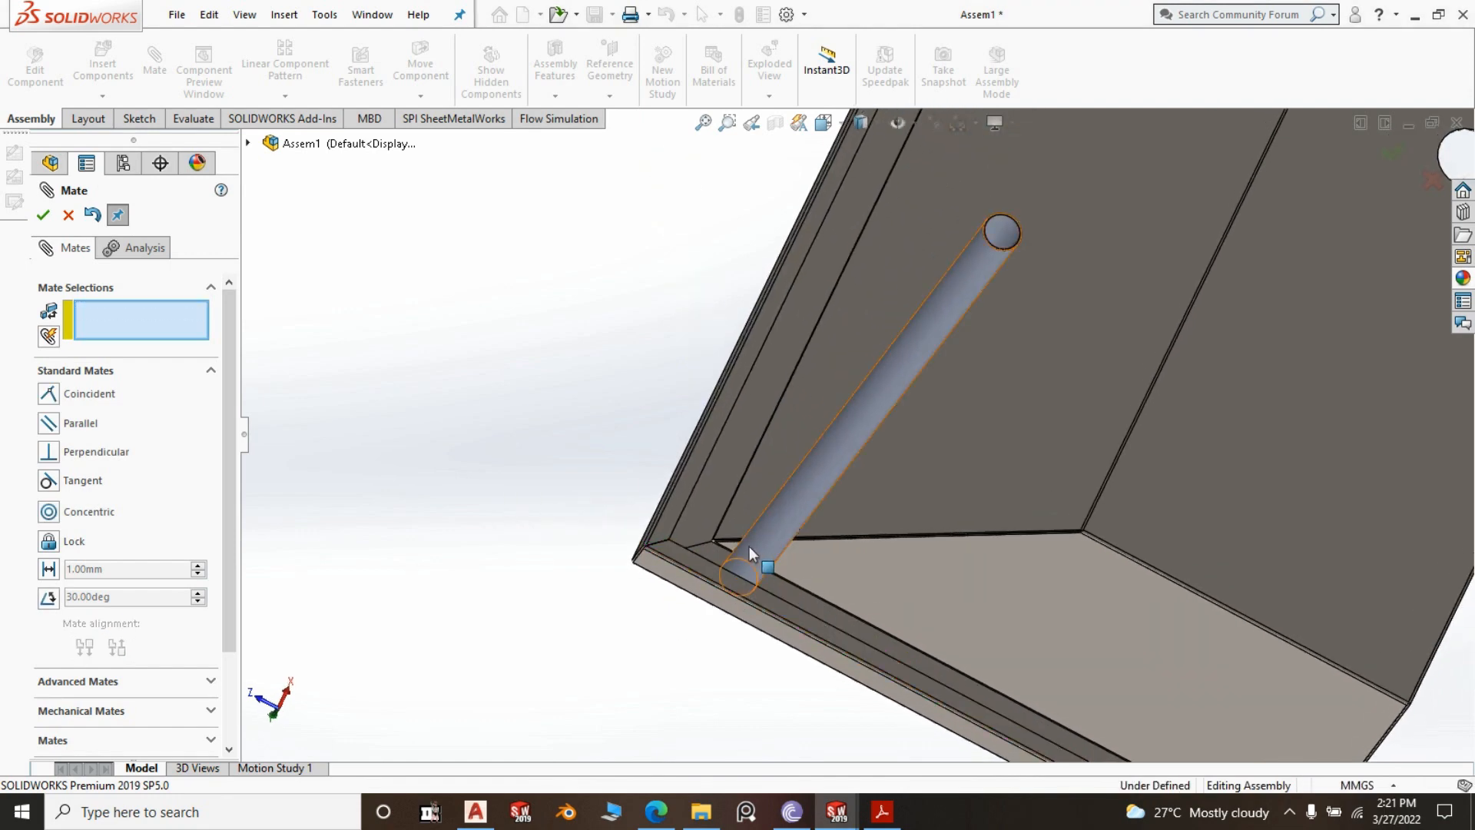
click(749, 547)
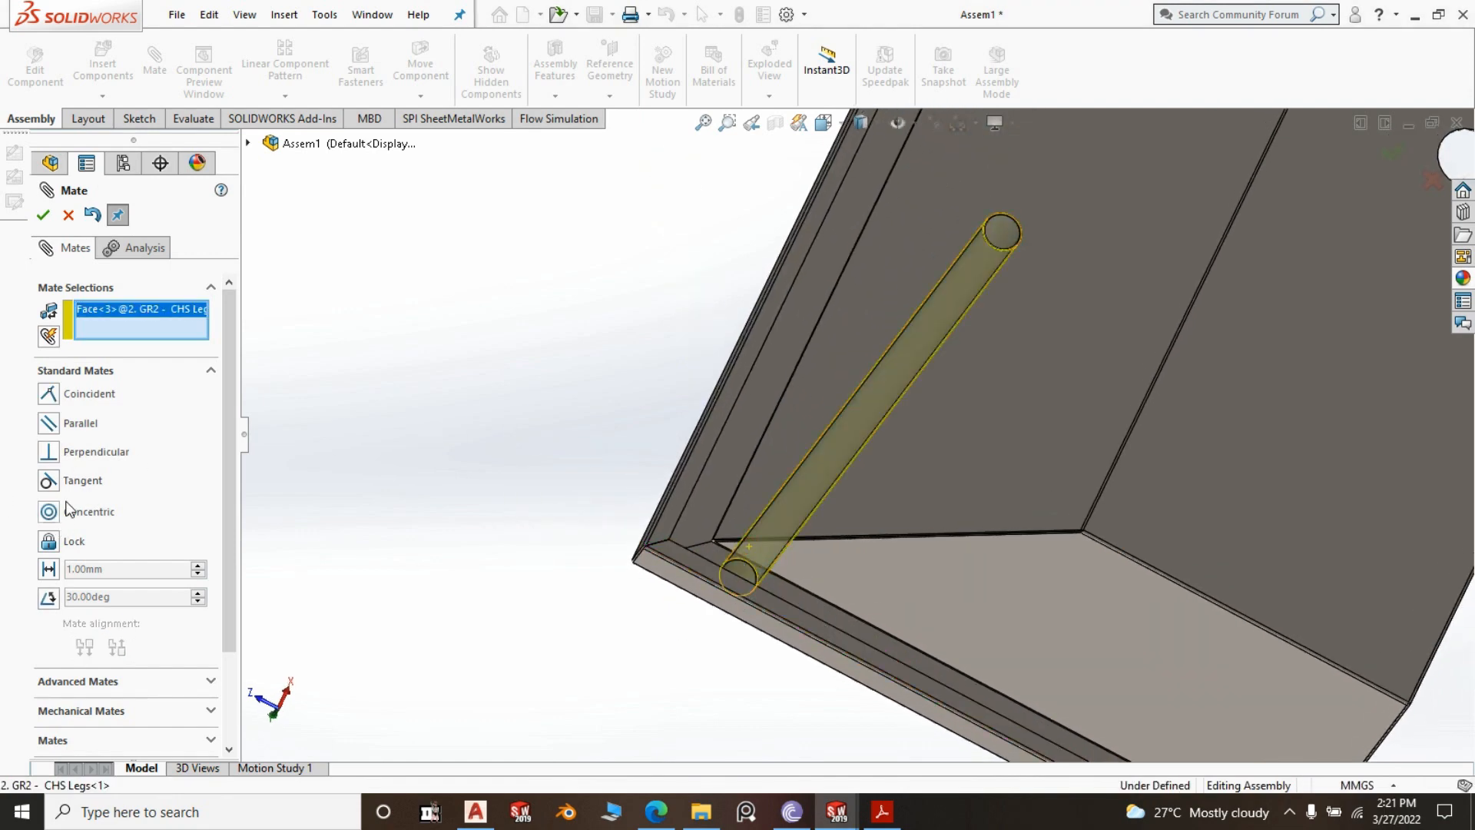
middle_drag(521, 530, 731, 513)
scroll(827, 436, down, 8)
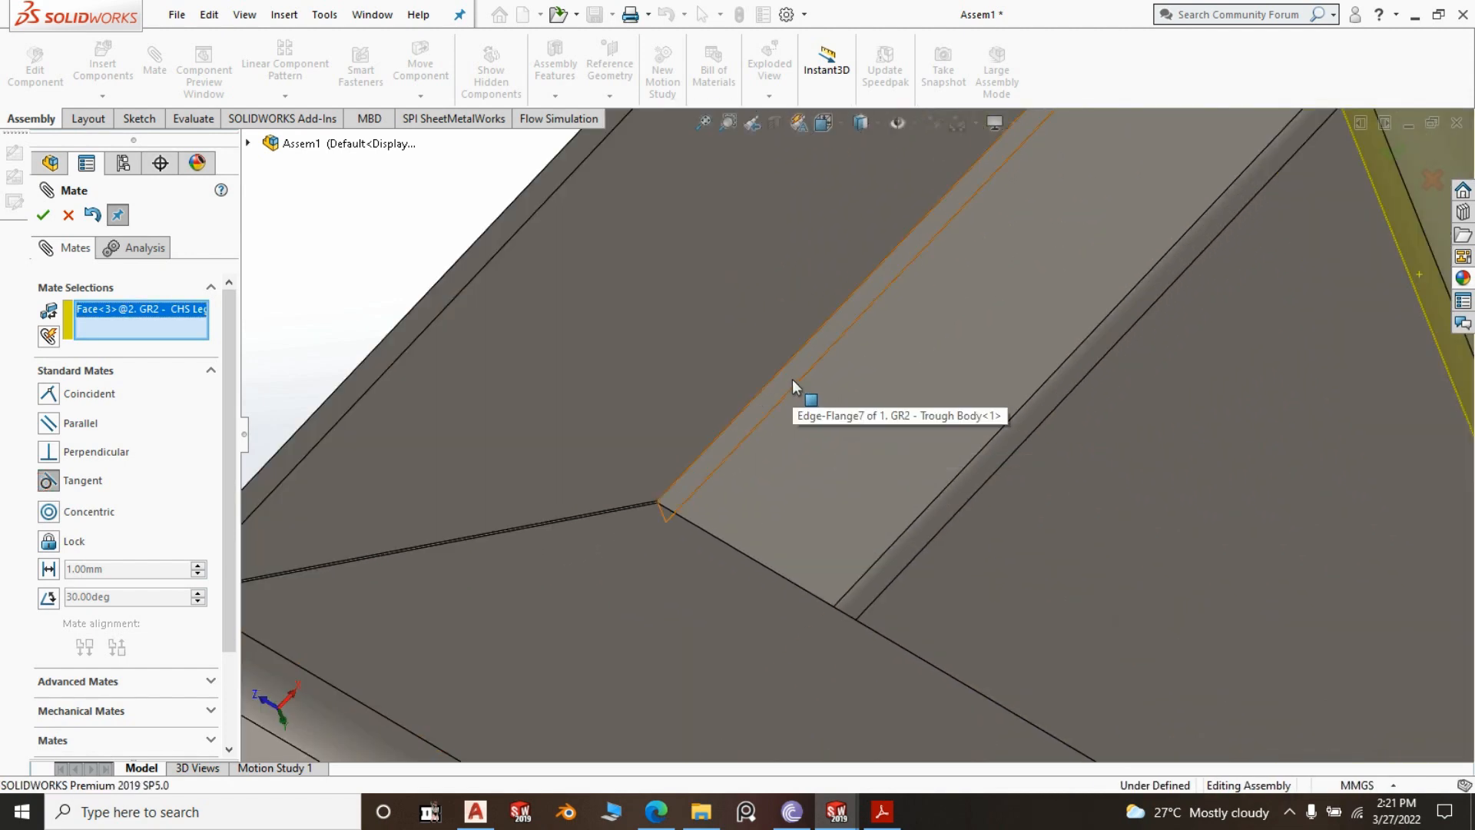
click(792, 381)
scroll(741, 556, up, 7)
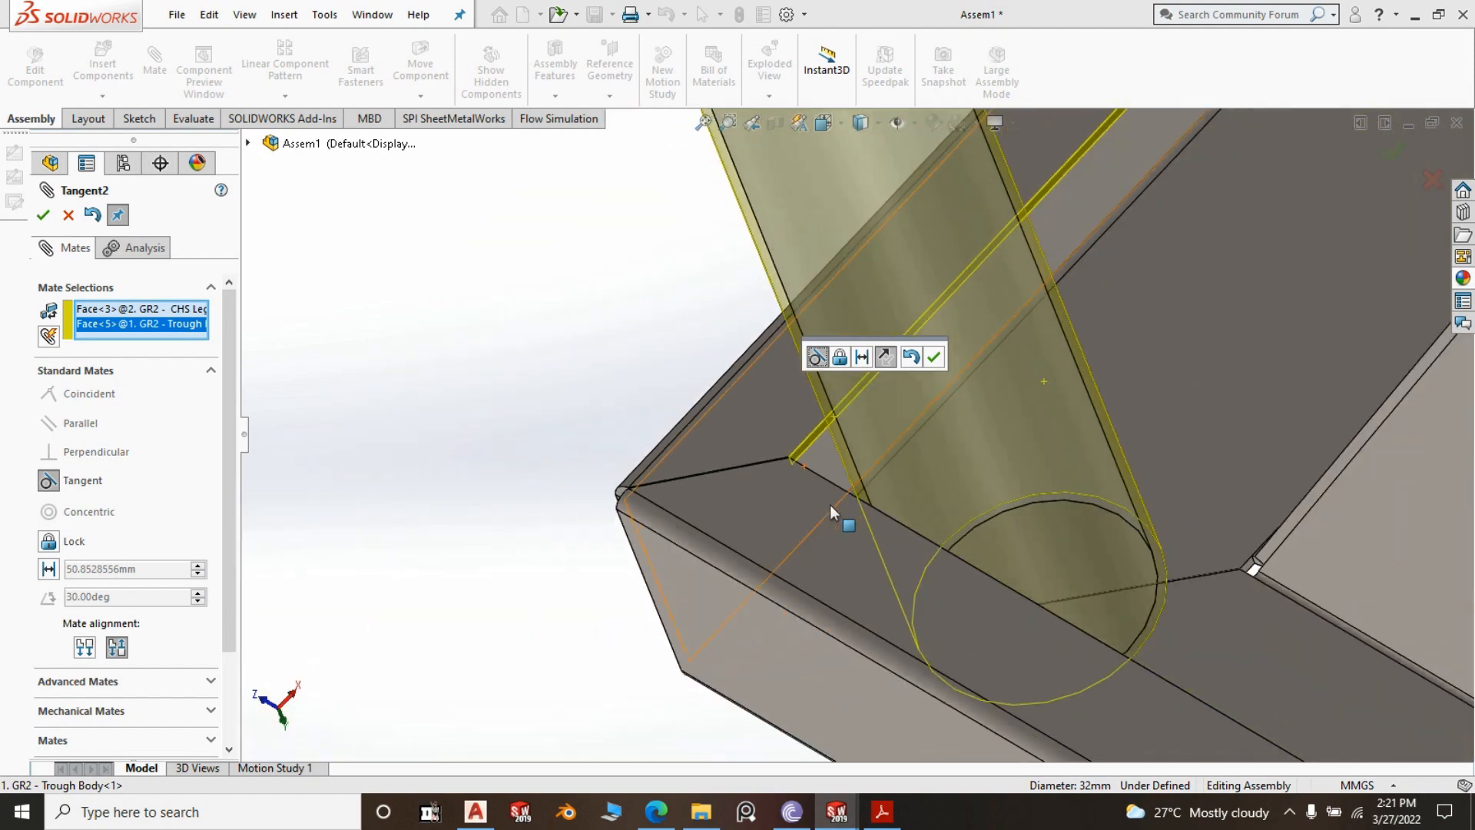
middle_drag(543, 599, 593, 590)
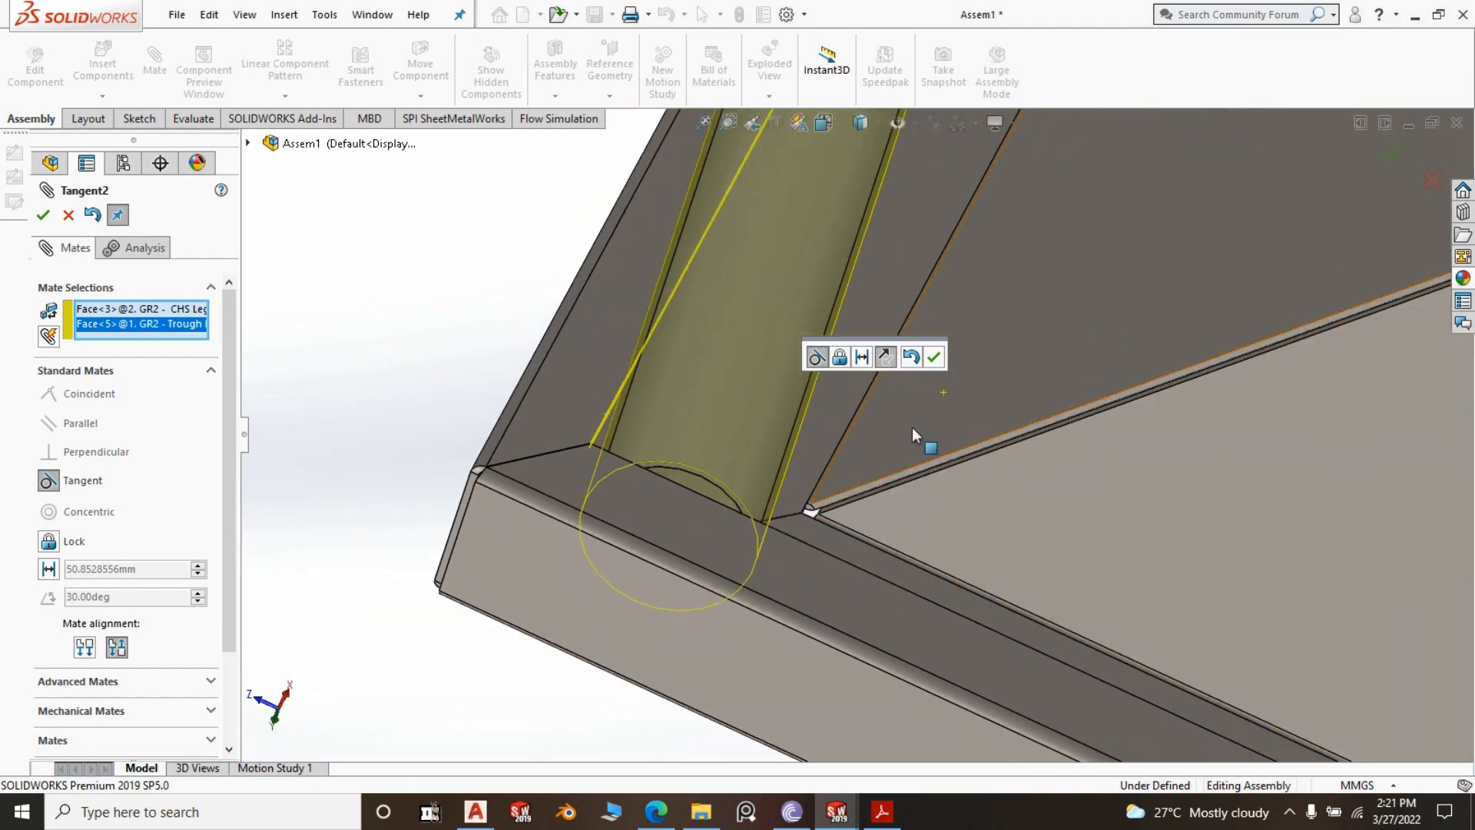
click(937, 358)
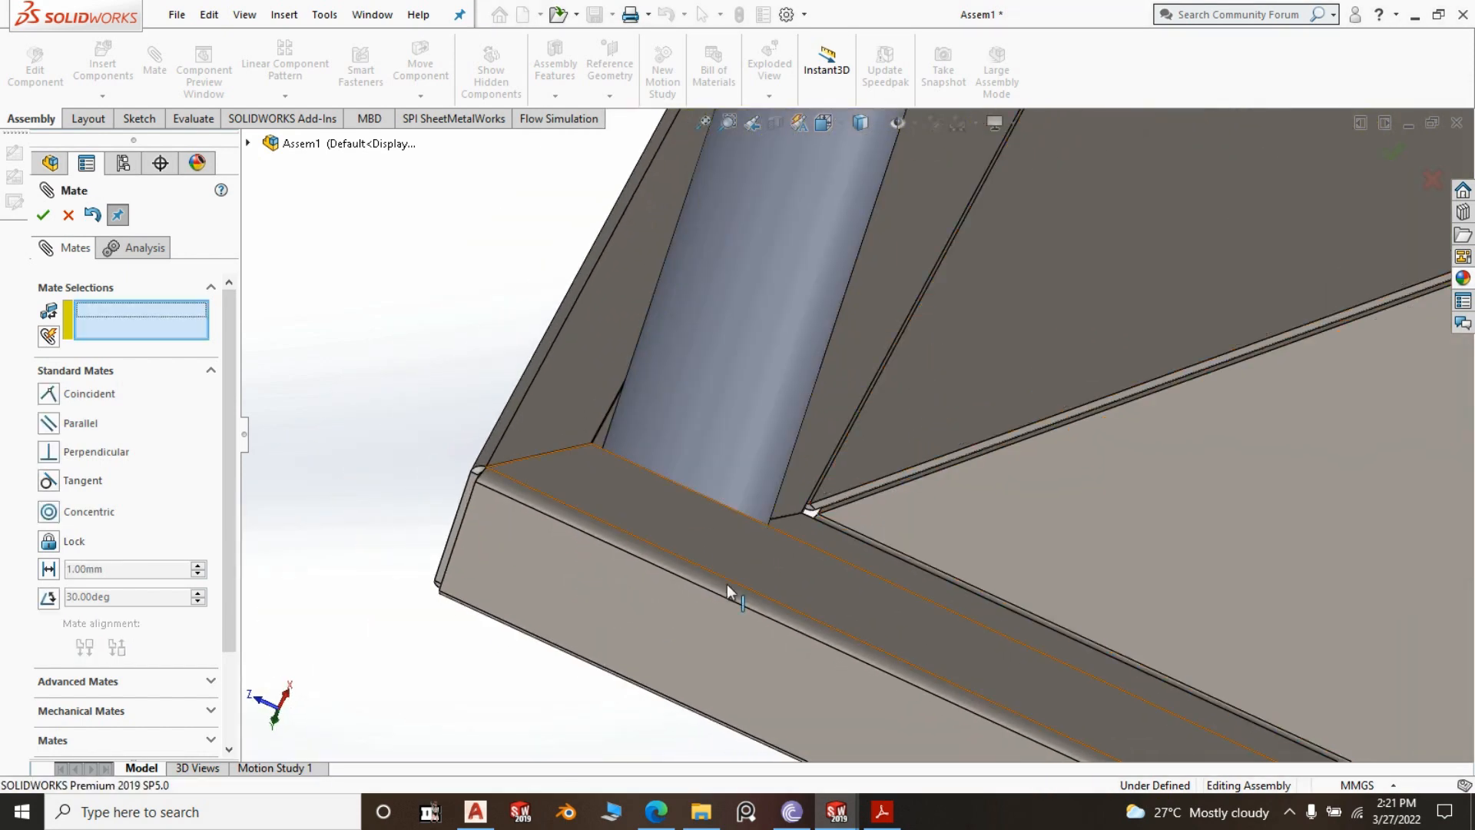
middle_drag(725, 587, 546, 558)
scroll(545, 553, up, 4)
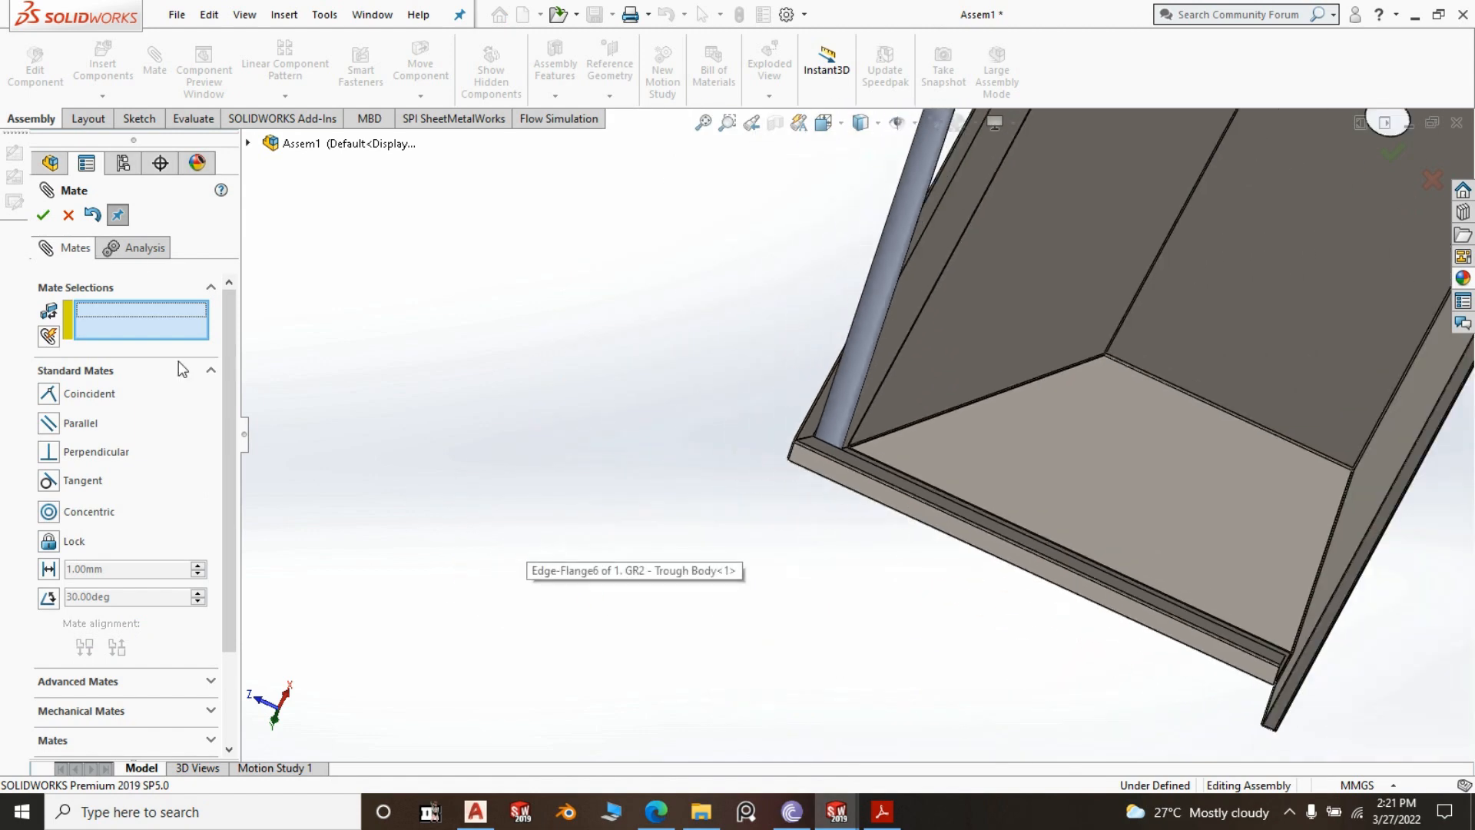
click(42, 216)
Examine how the leg's top end sits against the two rim flanges at the trough's corner
middle_drag(754, 509, 838, 424)
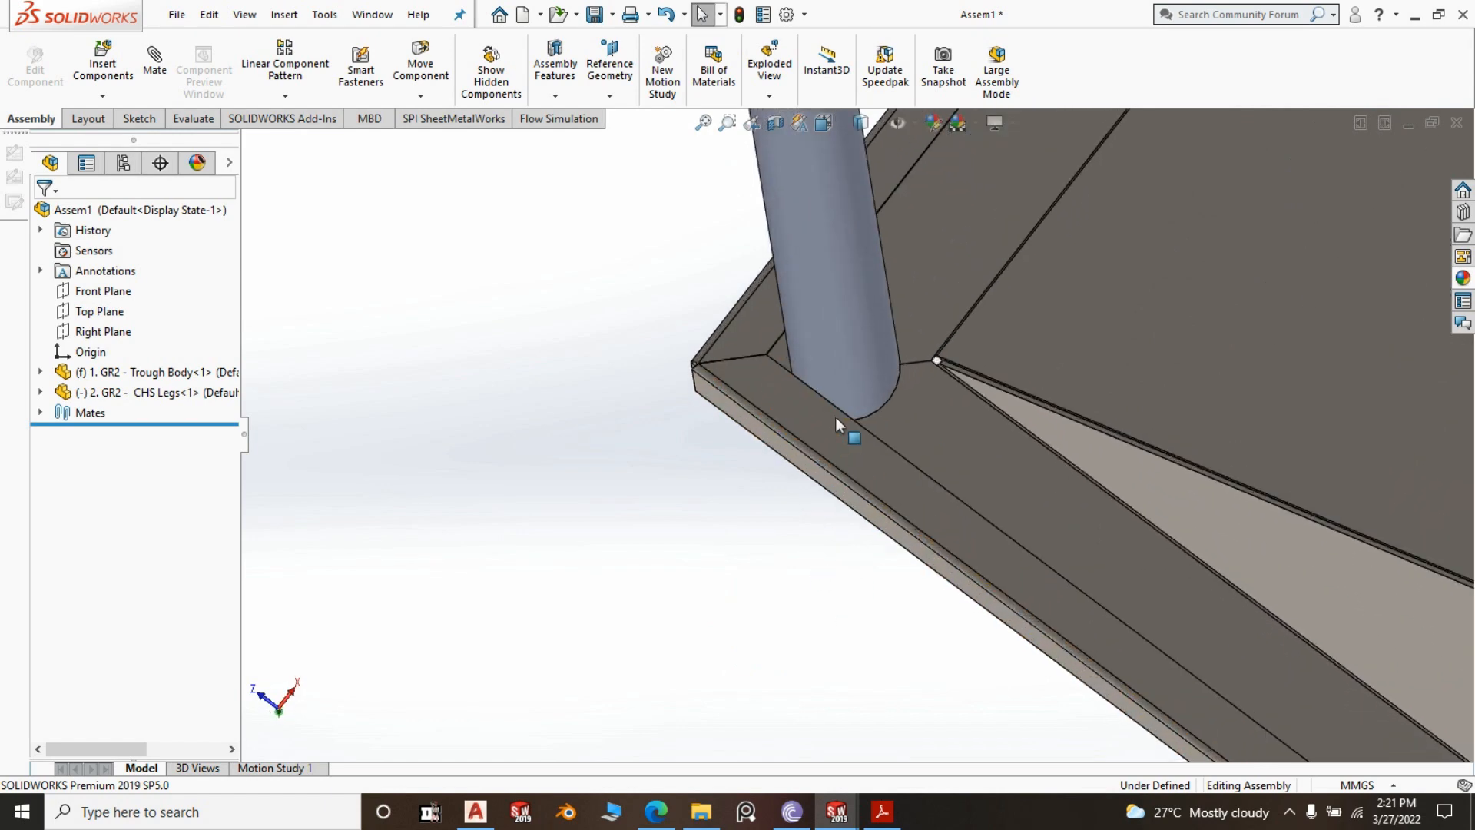
scroll(777, 338, down, 4)
middle_drag(407, 486, 441, 480)
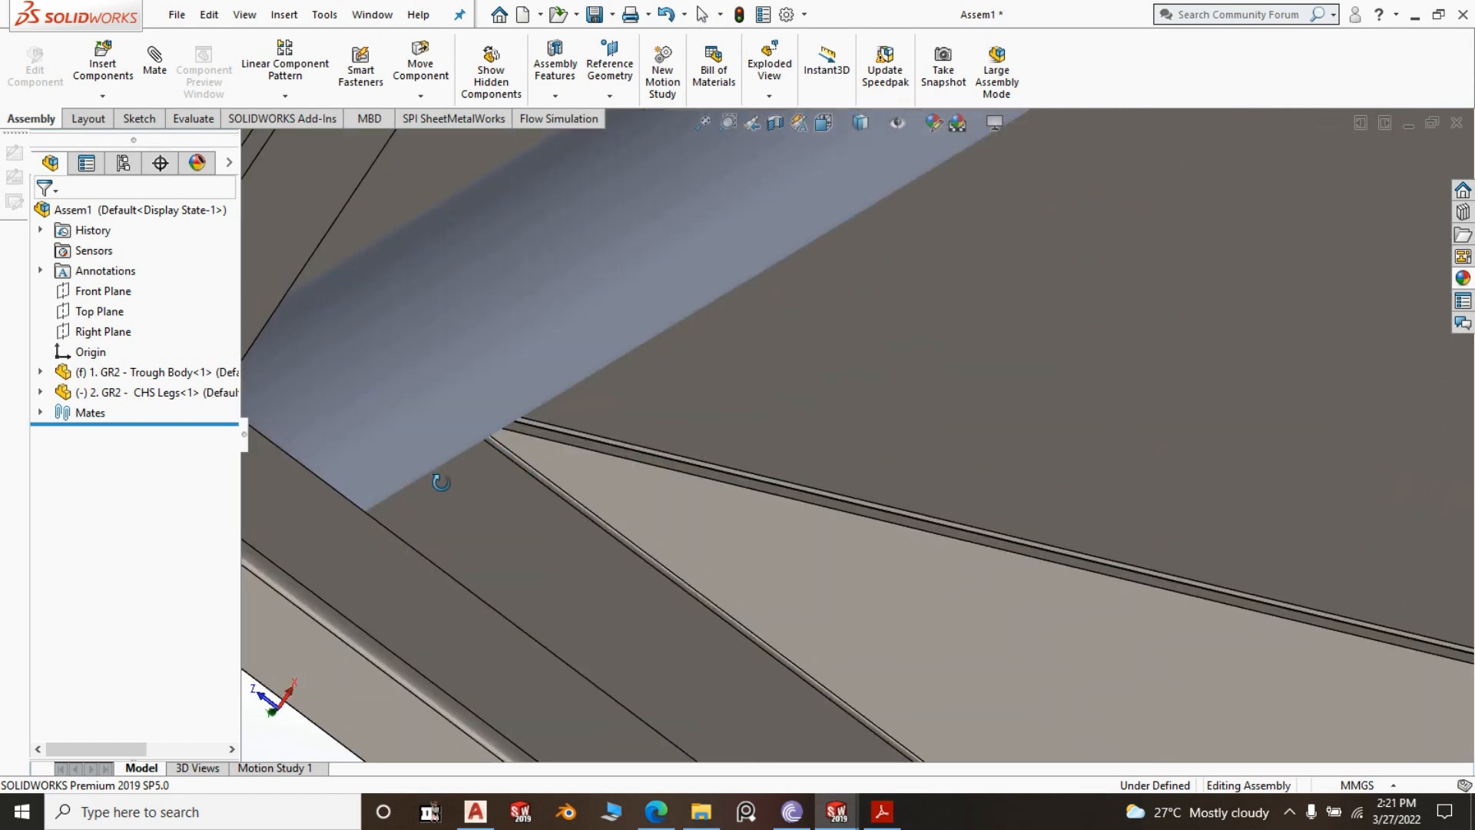
scroll(488, 483, up, 2)
scroll(493, 311, down, 2)
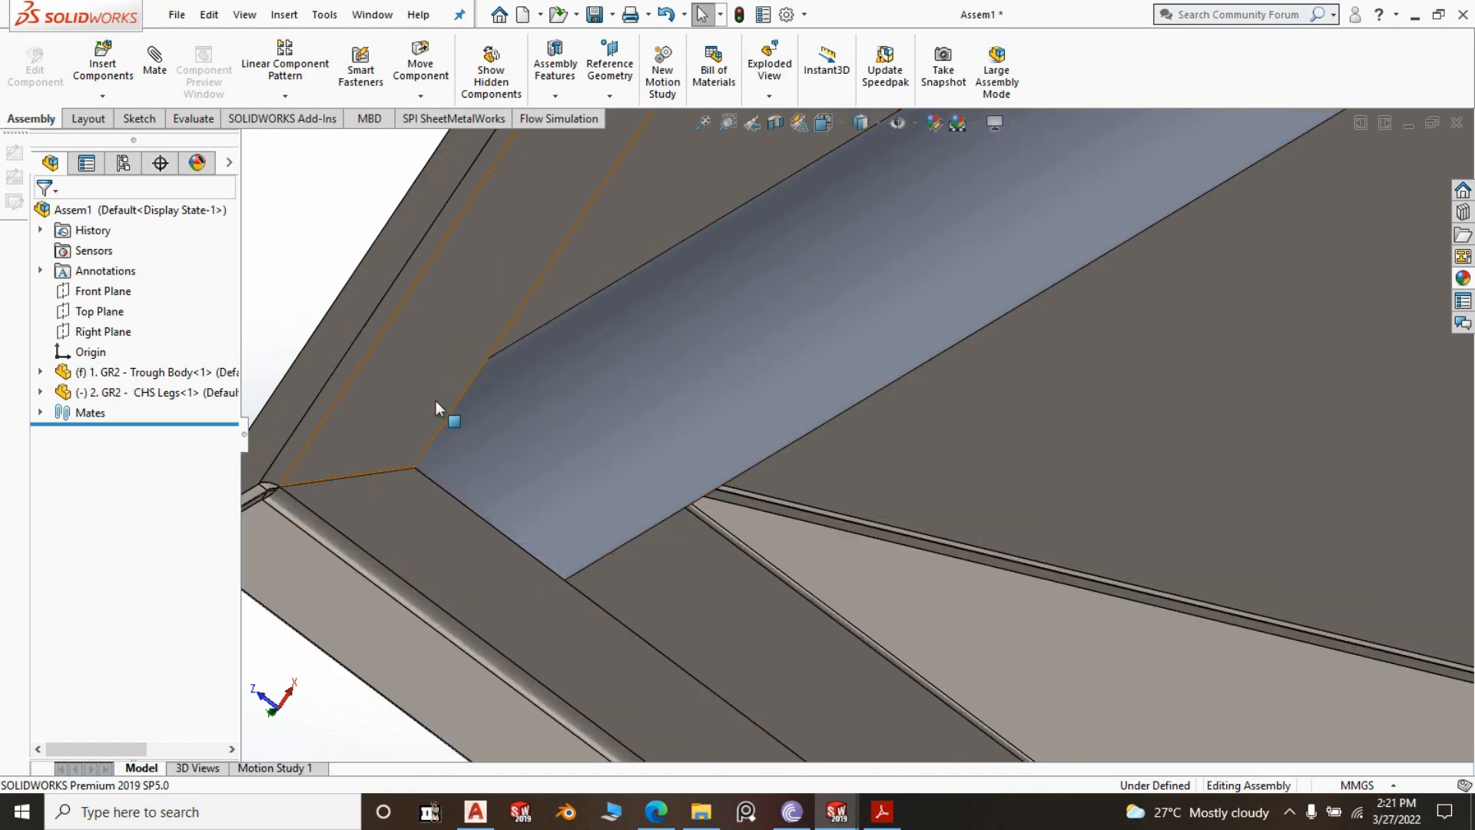
scroll(439, 411, up, 2)
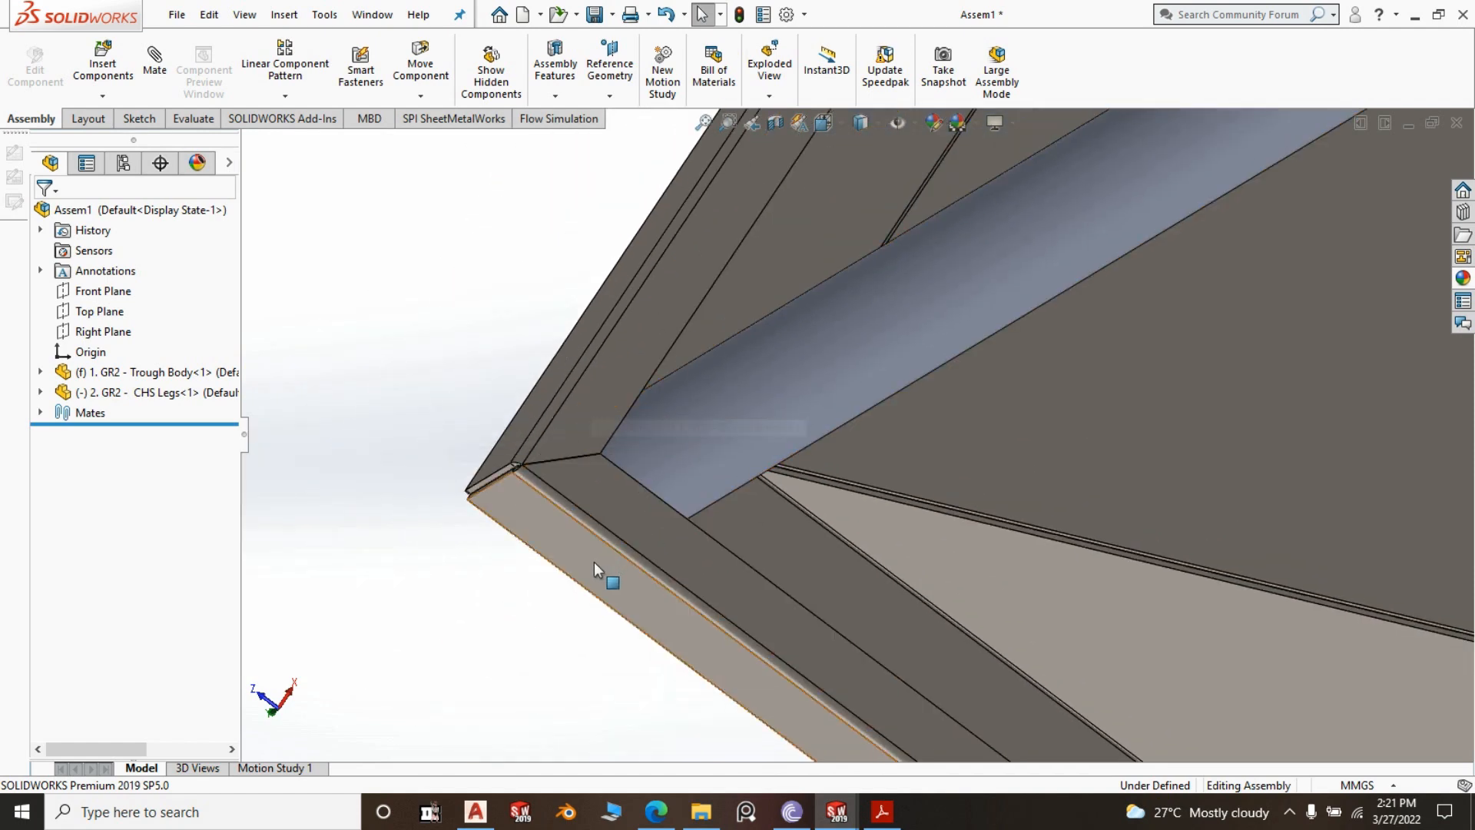
middle_drag(601, 567, 577, 527)
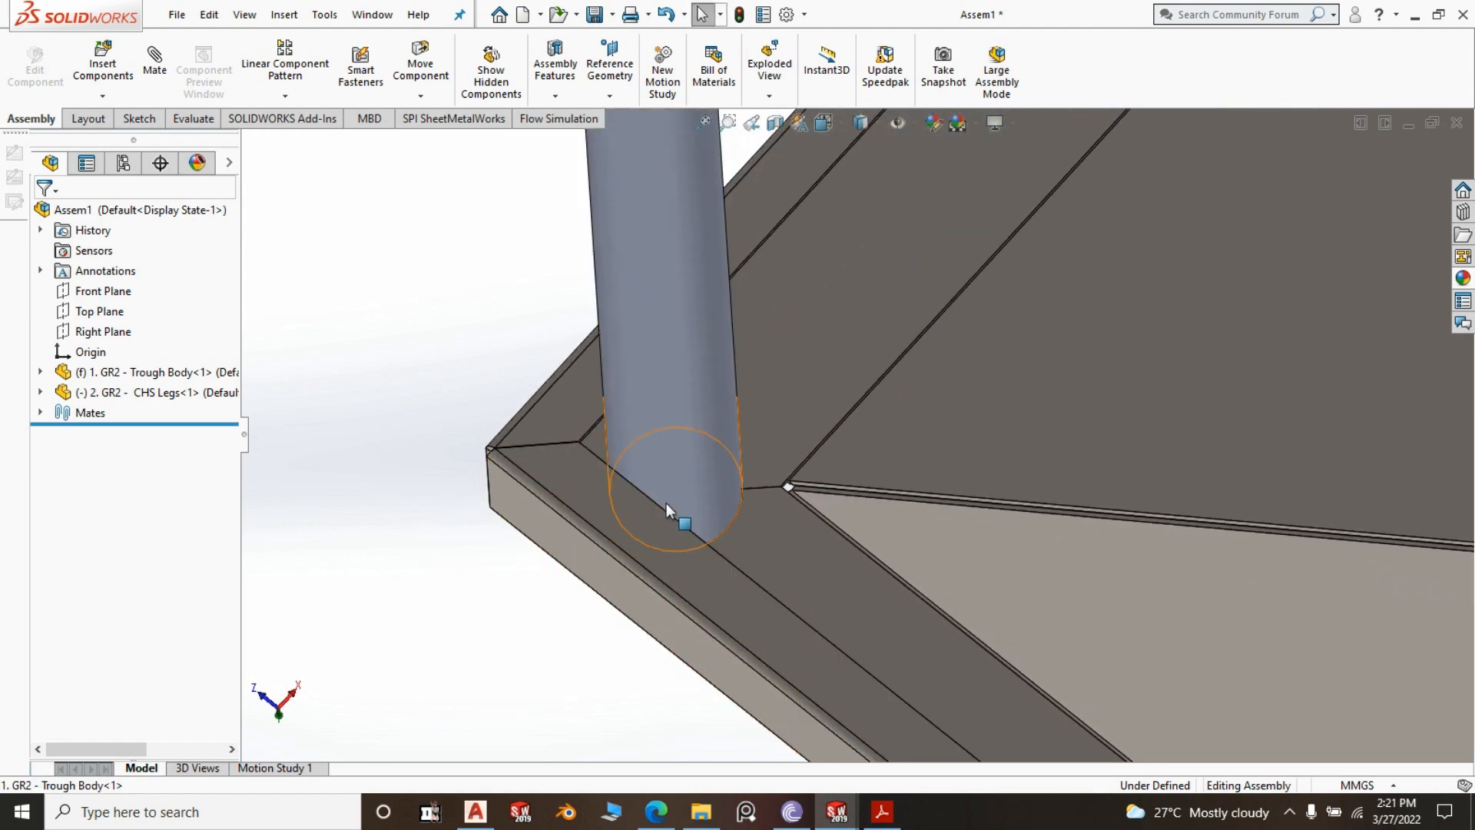
mouse_move(533, 602)
middle_down()
mouse_move(514, 592)
mouse_move(512, 618)
middle_up()
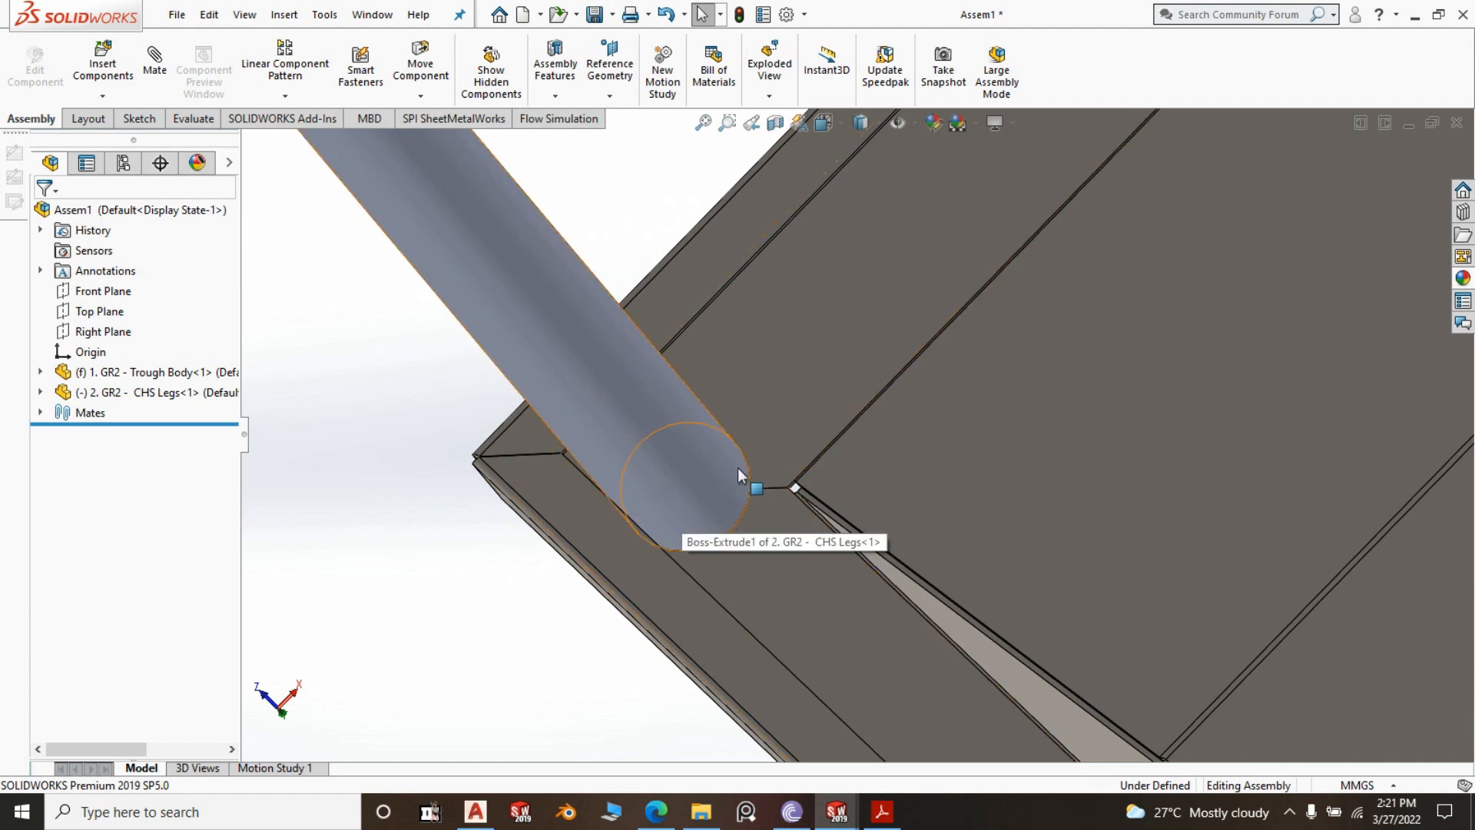
Examine the trough body, its rim corners and the mated leg from above, below and several sides
scroll(569, 415, up, 4)
middle_drag(546, 411, 854, 416)
scroll(855, 415, up, 6)
middle_drag(694, 484, 819, 336)
scroll(753, 376, down, 5)
scroll(708, 376, down, 5)
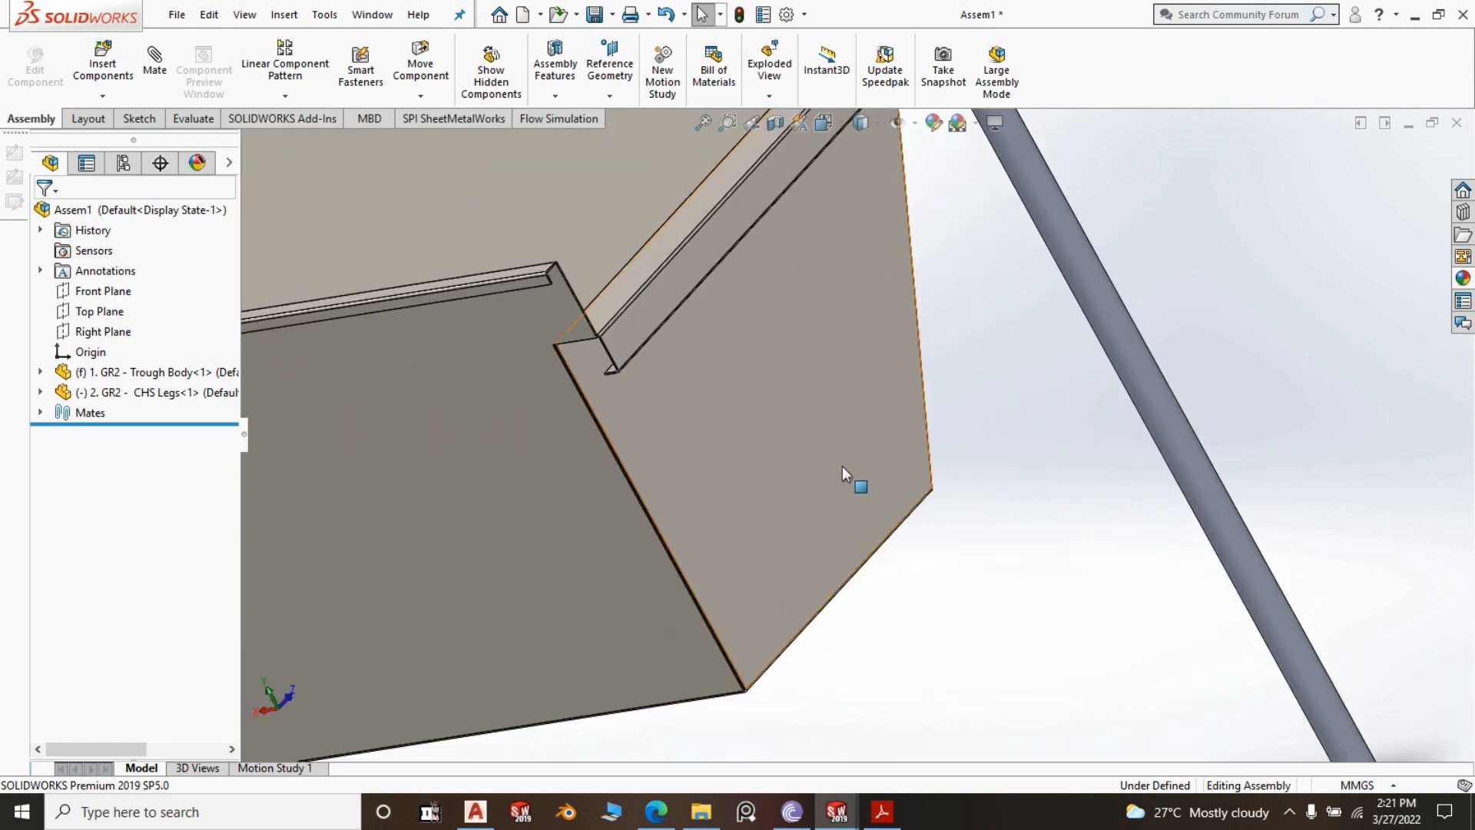
middle_drag(866, 500, 990, 538)
scroll(989, 538, up, 3)
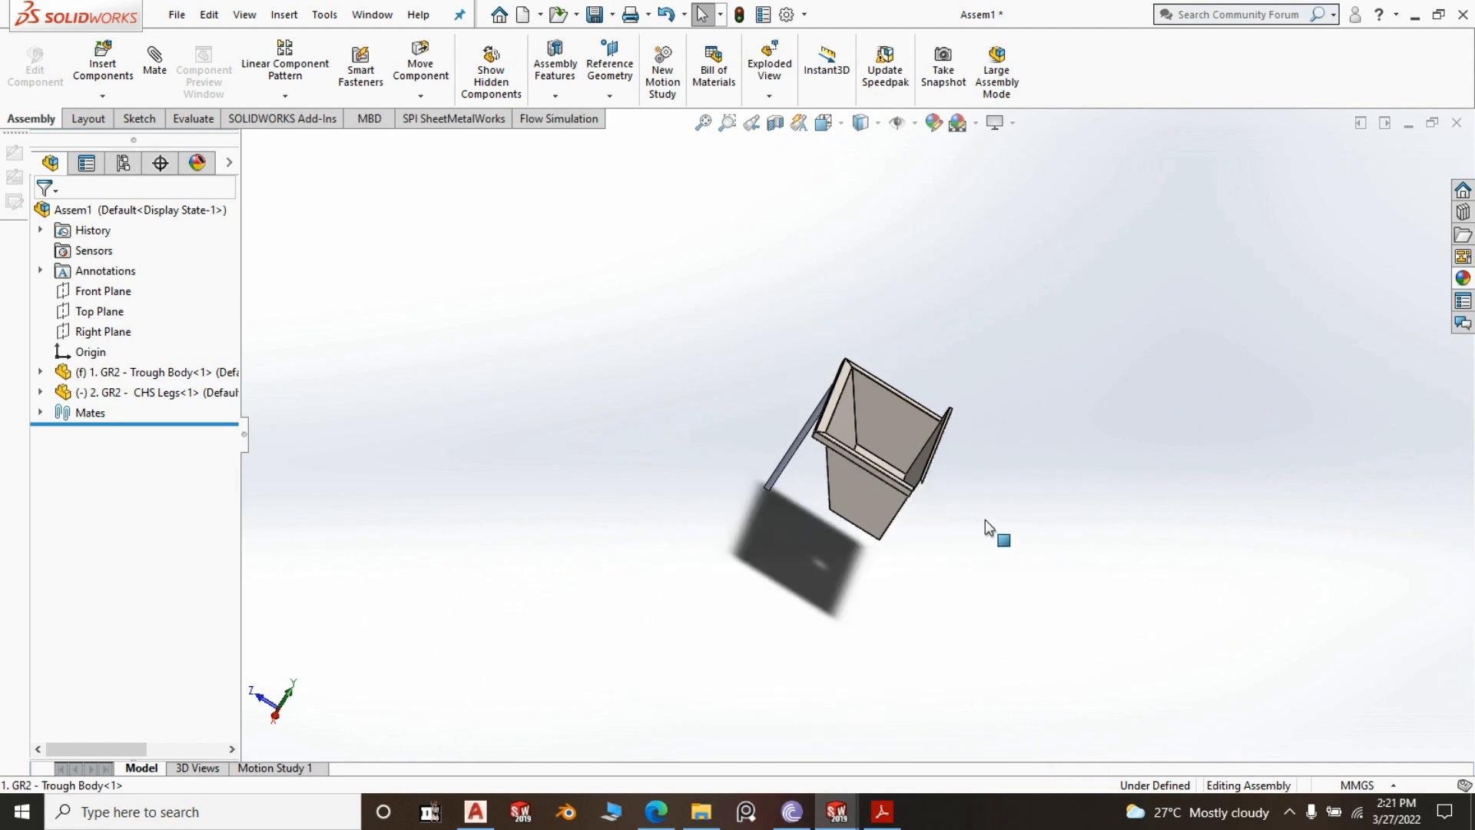
scroll(882, 494, down, 5)
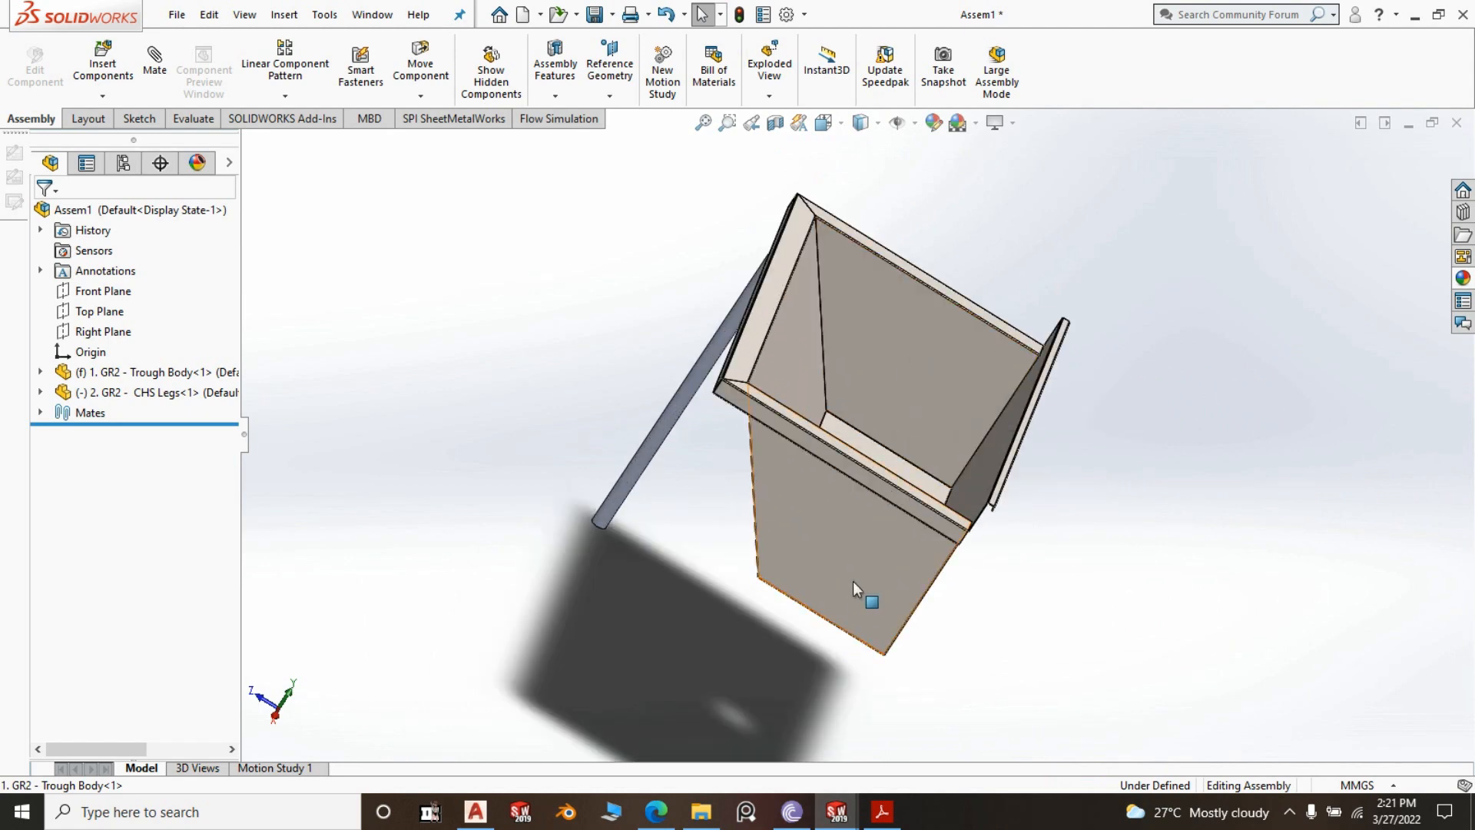
scroll(772, 445, down, 4)
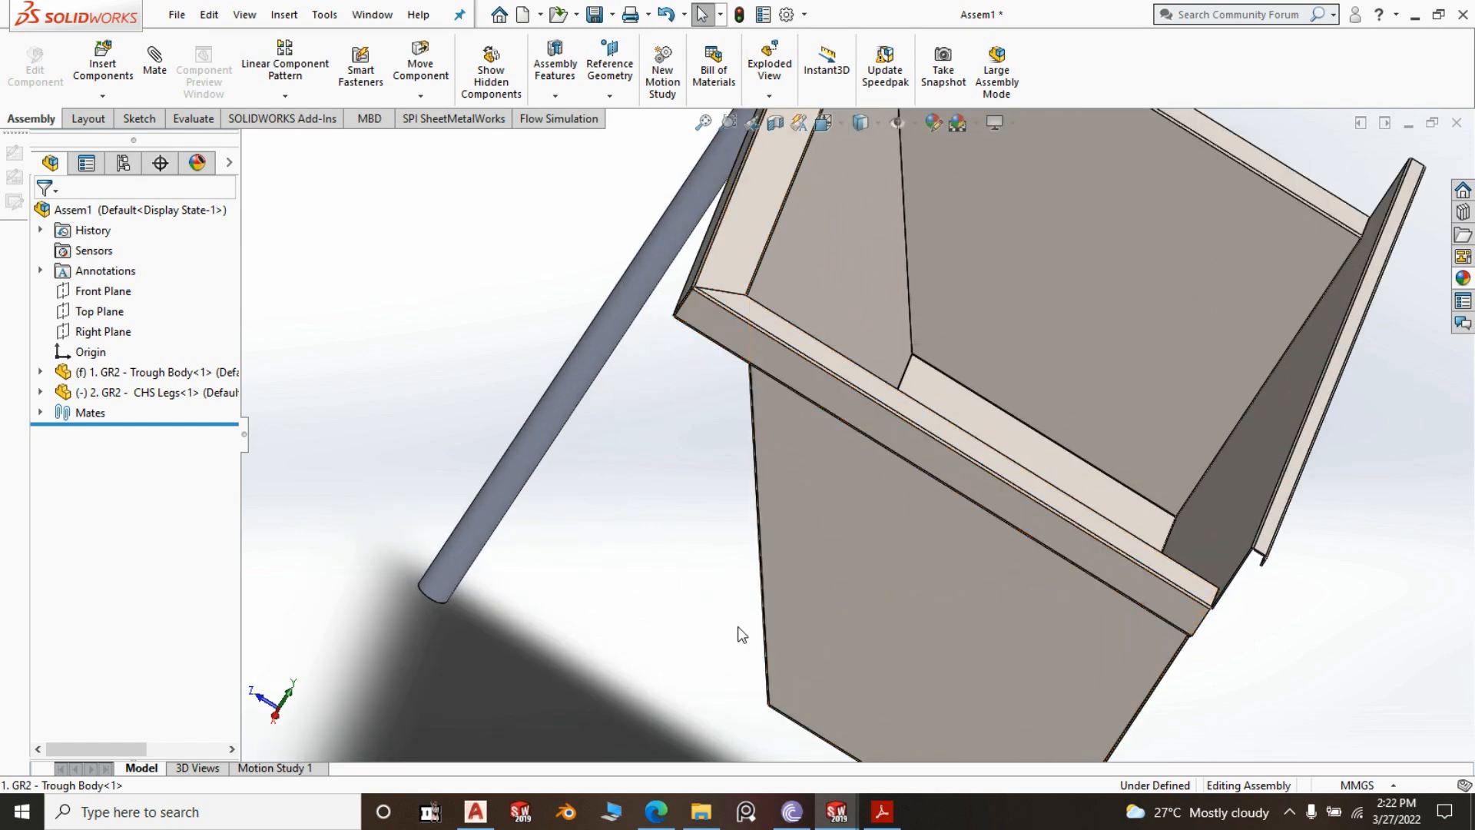
scroll(741, 630, up, 3)
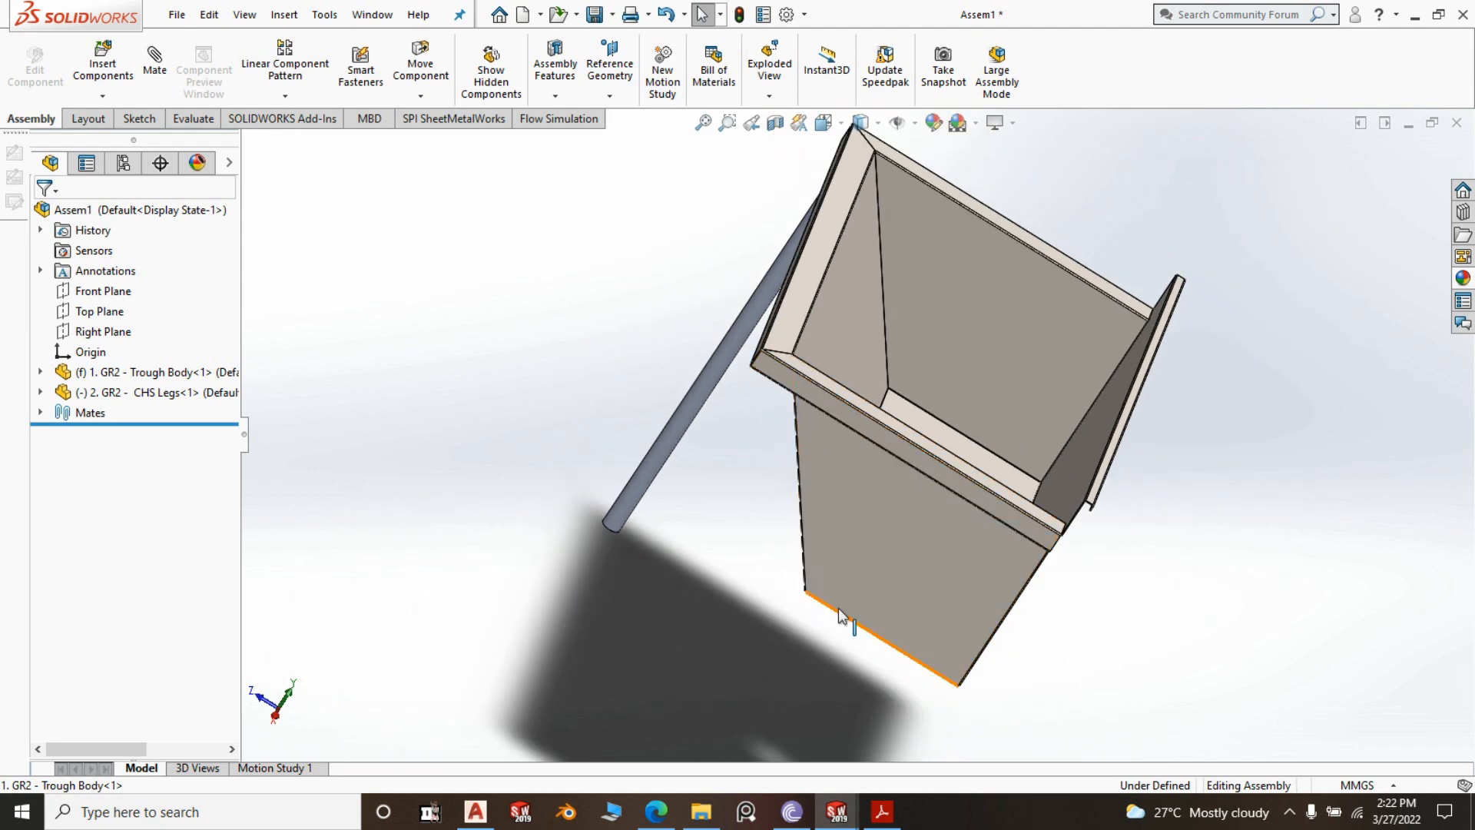
scroll(1070, 540, down, 4)
scroll(1021, 543, up, 2)
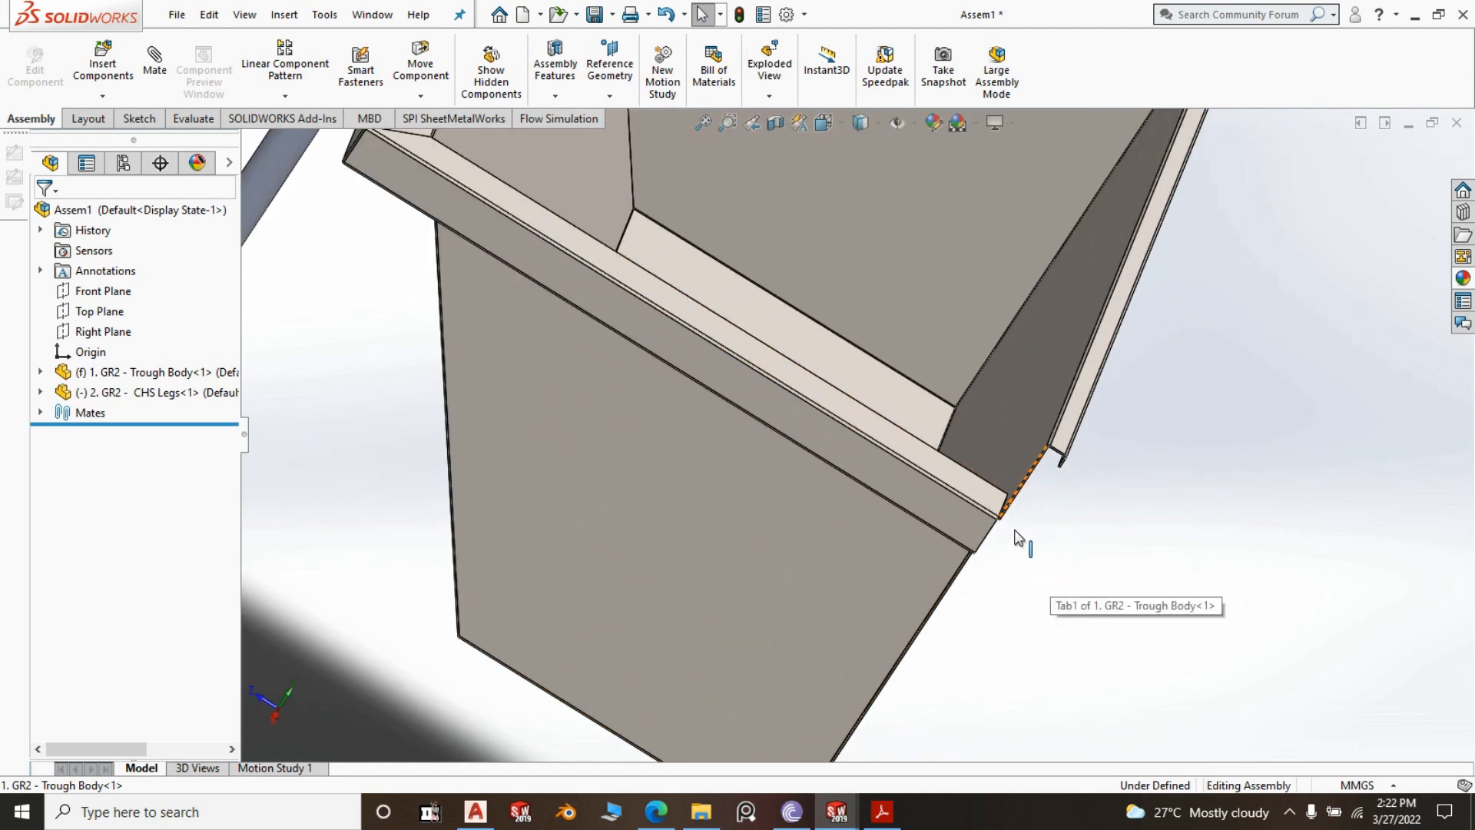
scroll(1040, 548, up, 4)
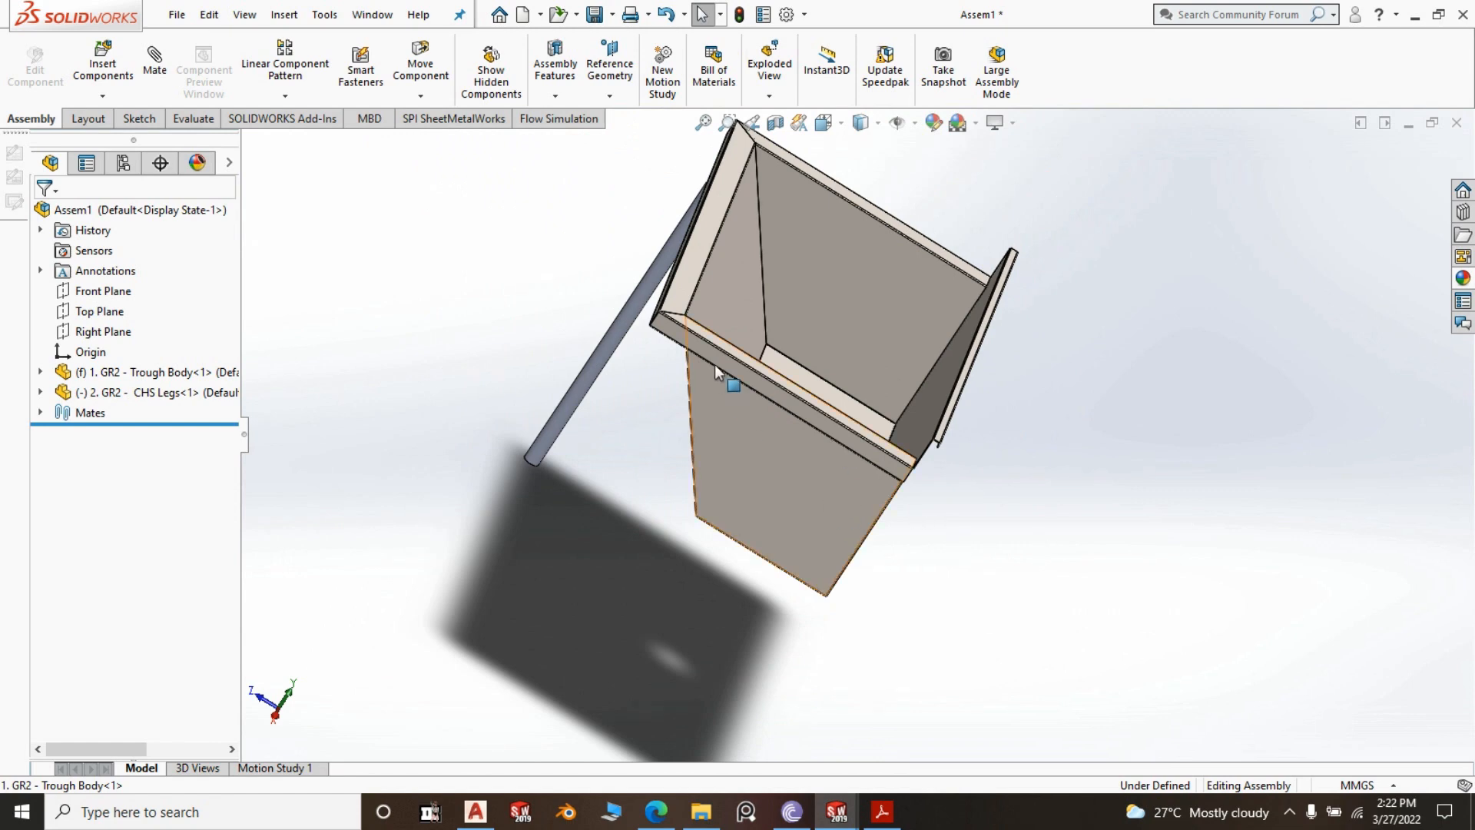
scroll(791, 418, down, 5)
middle_drag(763, 381, 831, 321)
scroll(805, 323, down, 5)
scroll(701, 282, down, 1)
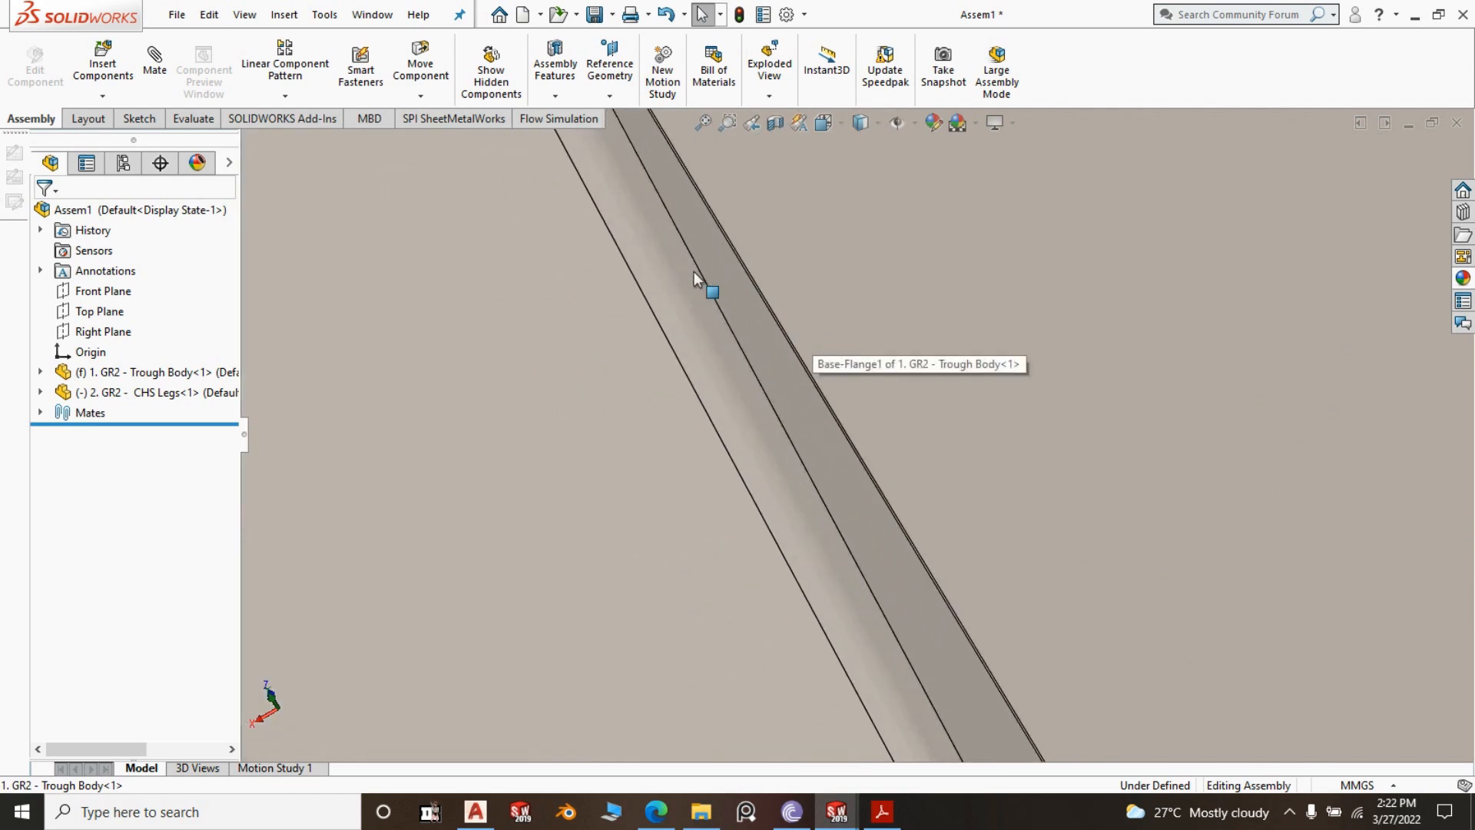
scroll(768, 300, down, 3)
scroll(761, 330, up, 8)
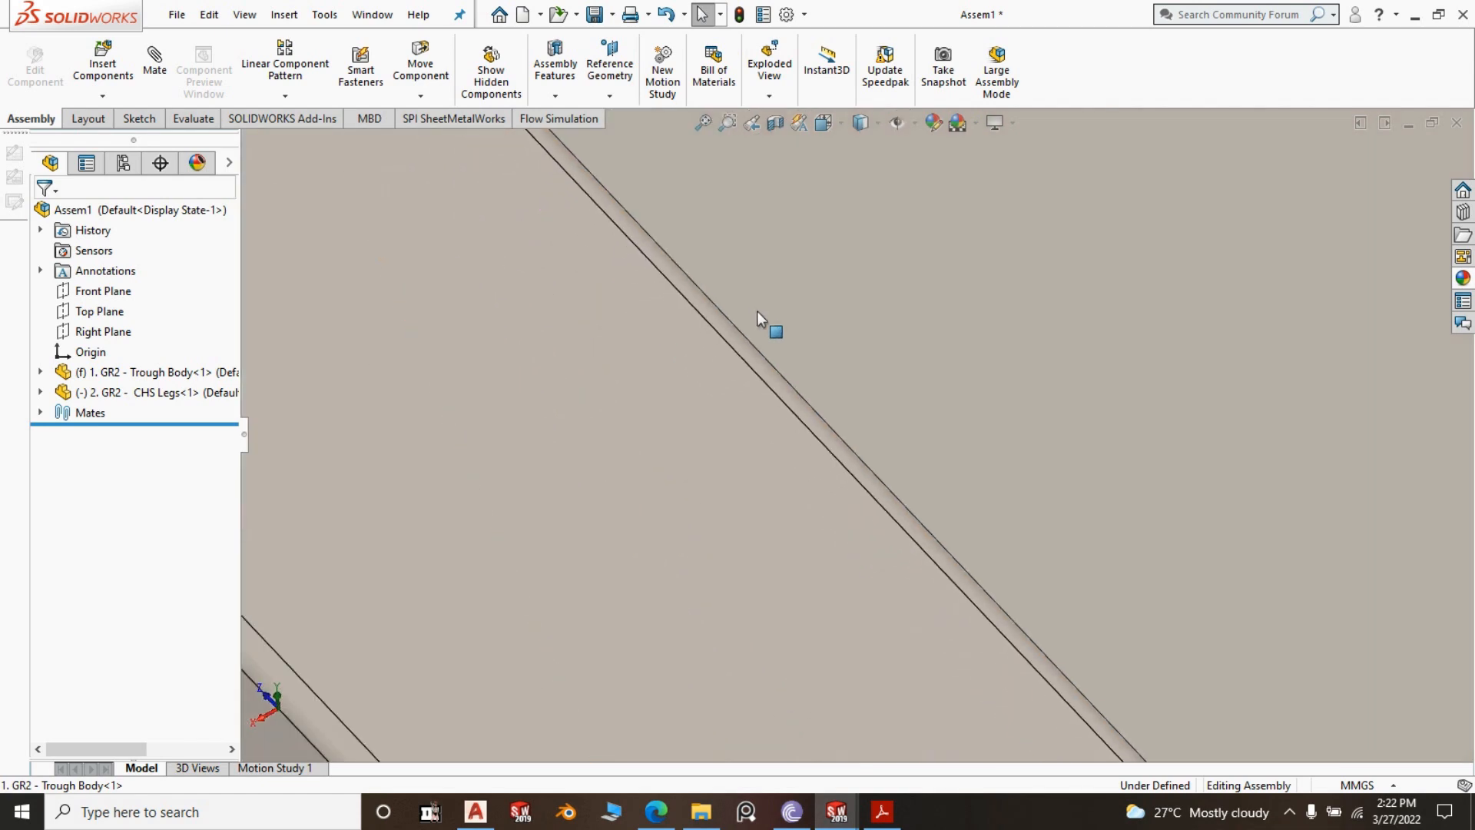
middle_drag(550, 530, 599, 448)
scroll(592, 446, up, 7)
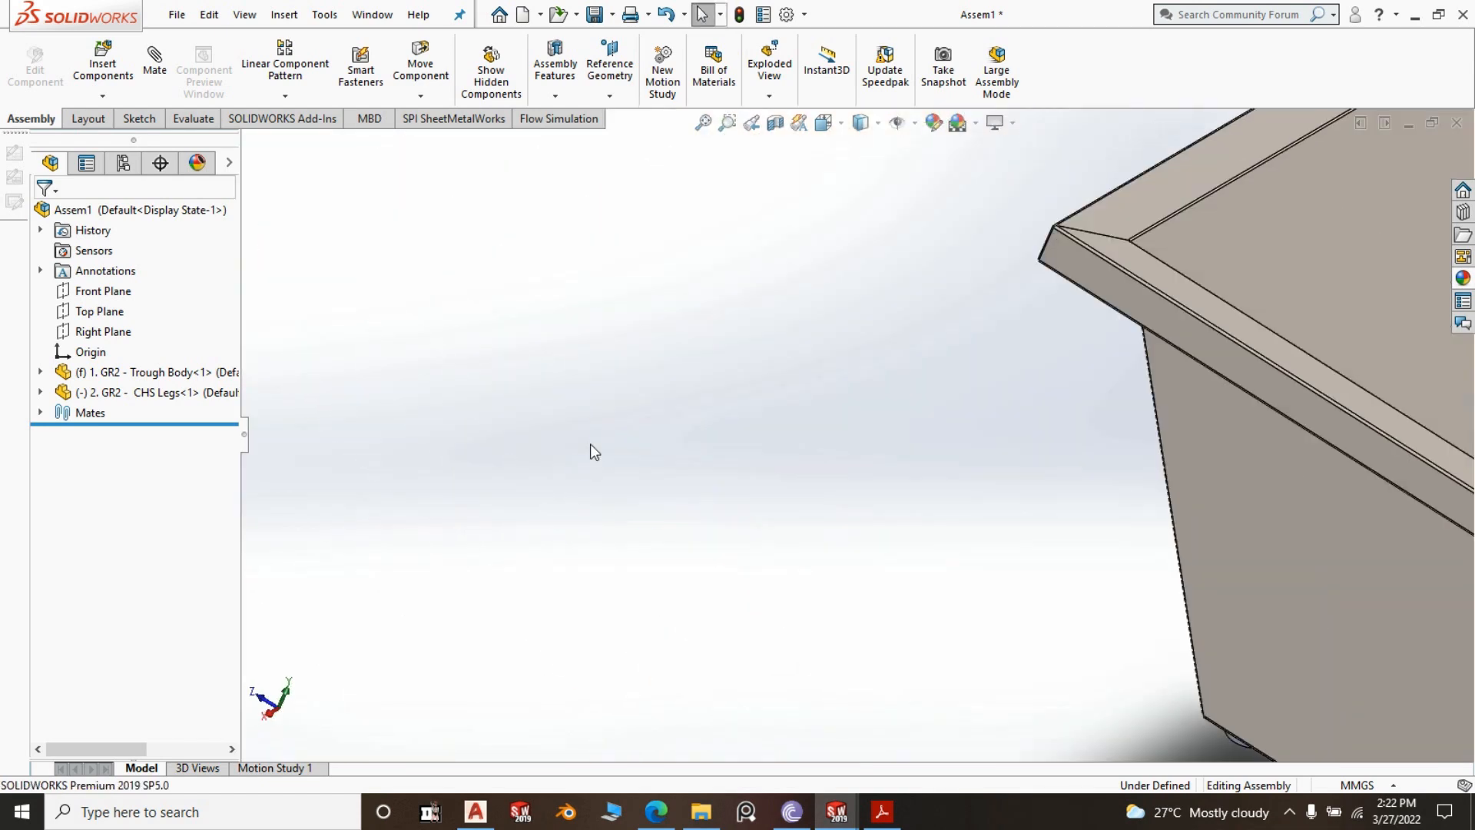
middle_drag(817, 593, 885, 555)
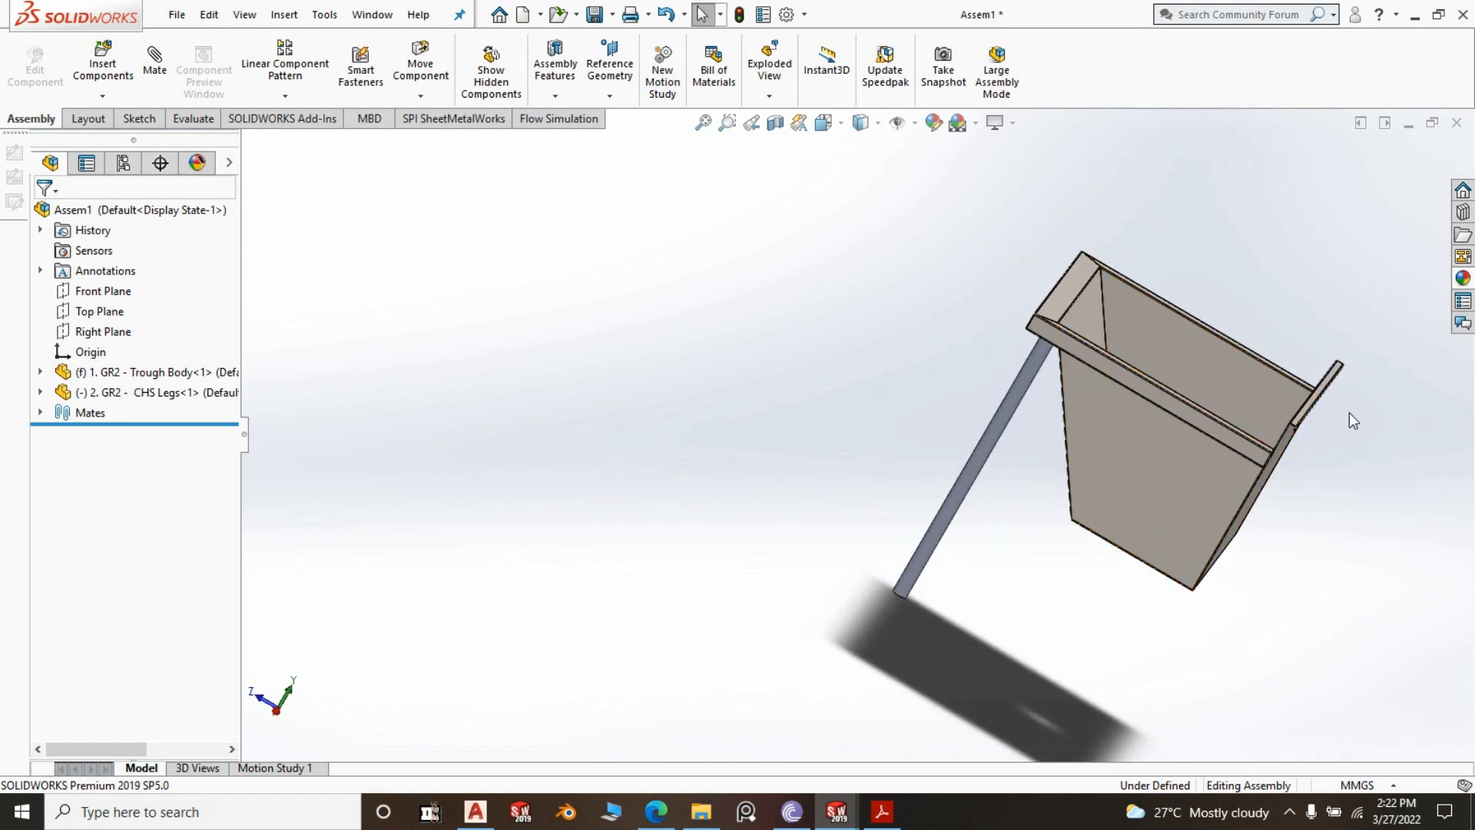
middle_drag(1354, 421, 1274, 548)
middle_drag(1228, 623, 1040, 632)
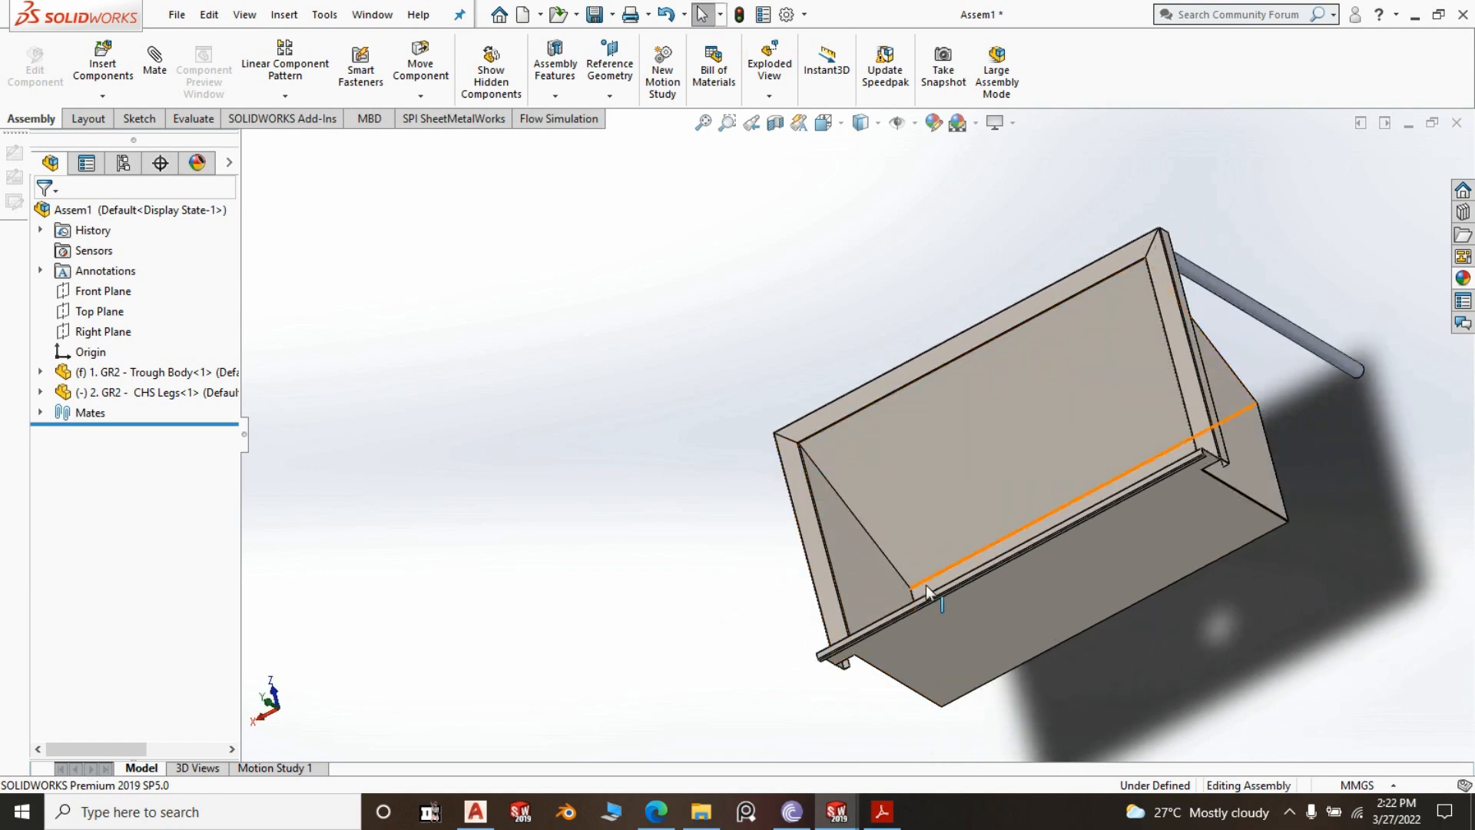
mouse_move(951, 553)
middle_down()
mouse_move(928, 598)
mouse_move(955, 570)
middle_up()
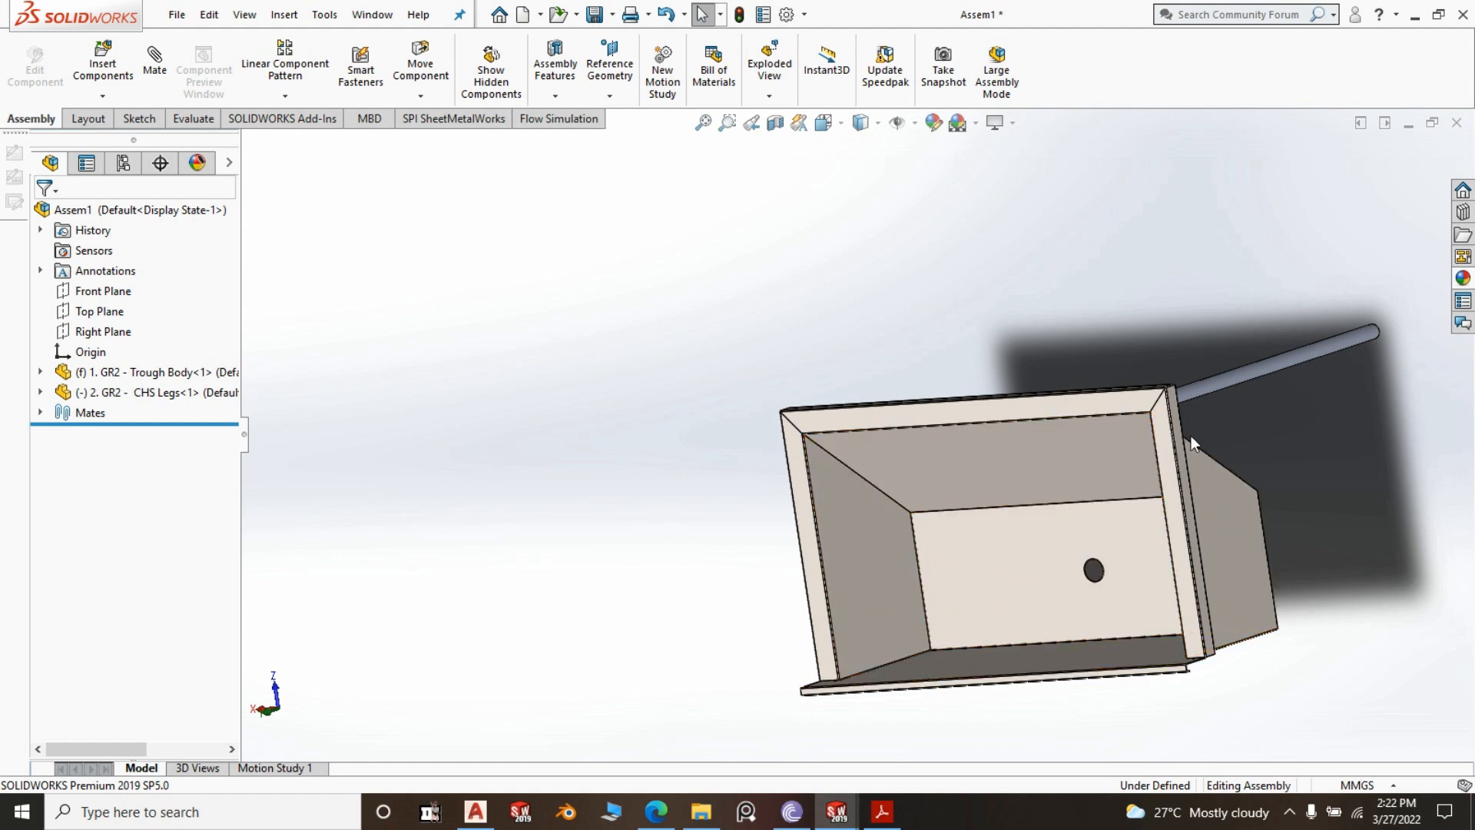
middle_drag(1192, 443, 1374, 453)
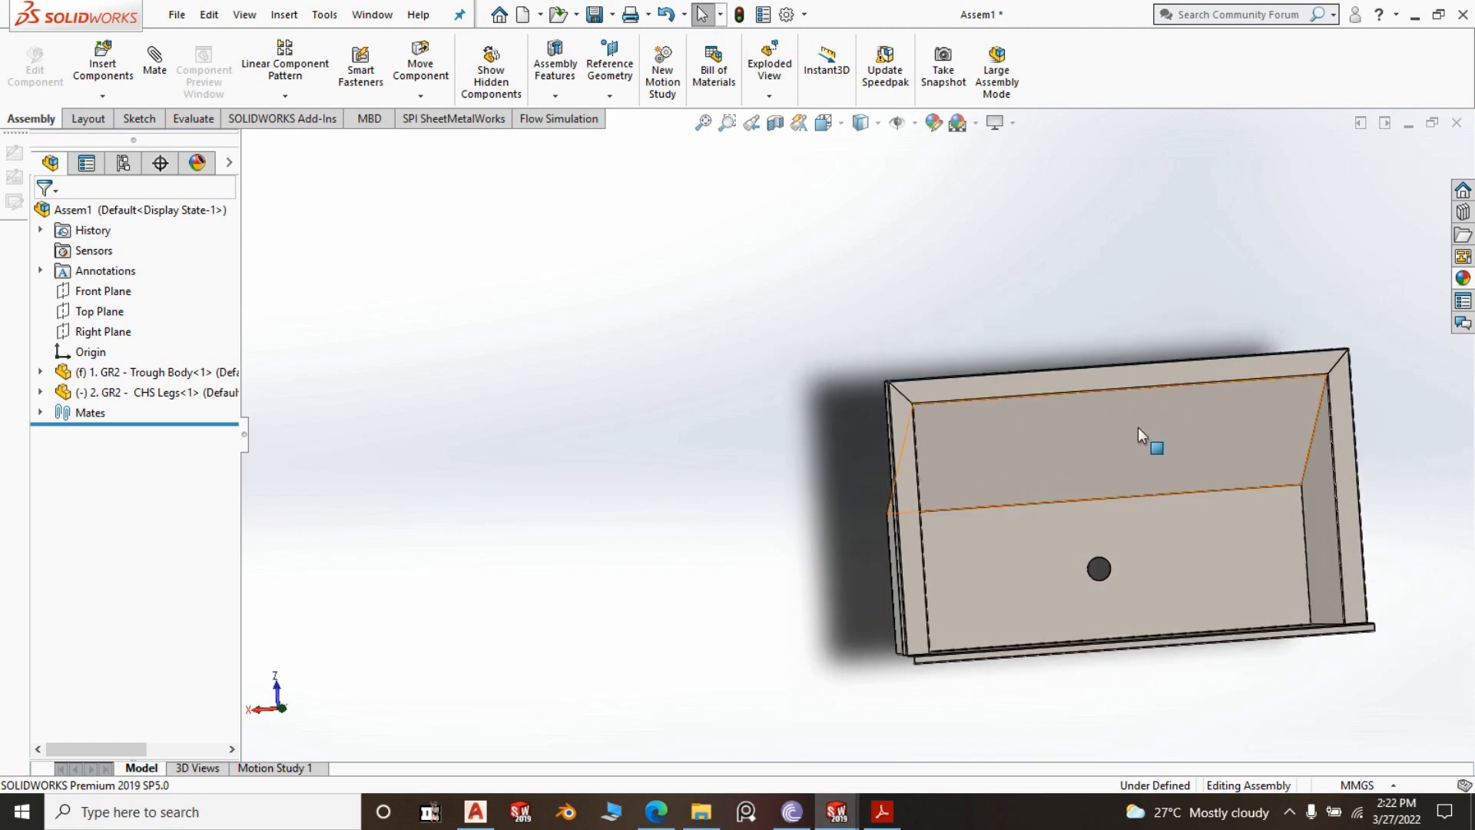
Examine the trough body's rim, corners and single leg from several angles, ending in the isometric view
scroll(1114, 426, up, 3)
middle_drag(1152, 435, 1109, 441)
scroll(907, 422, down, 3)
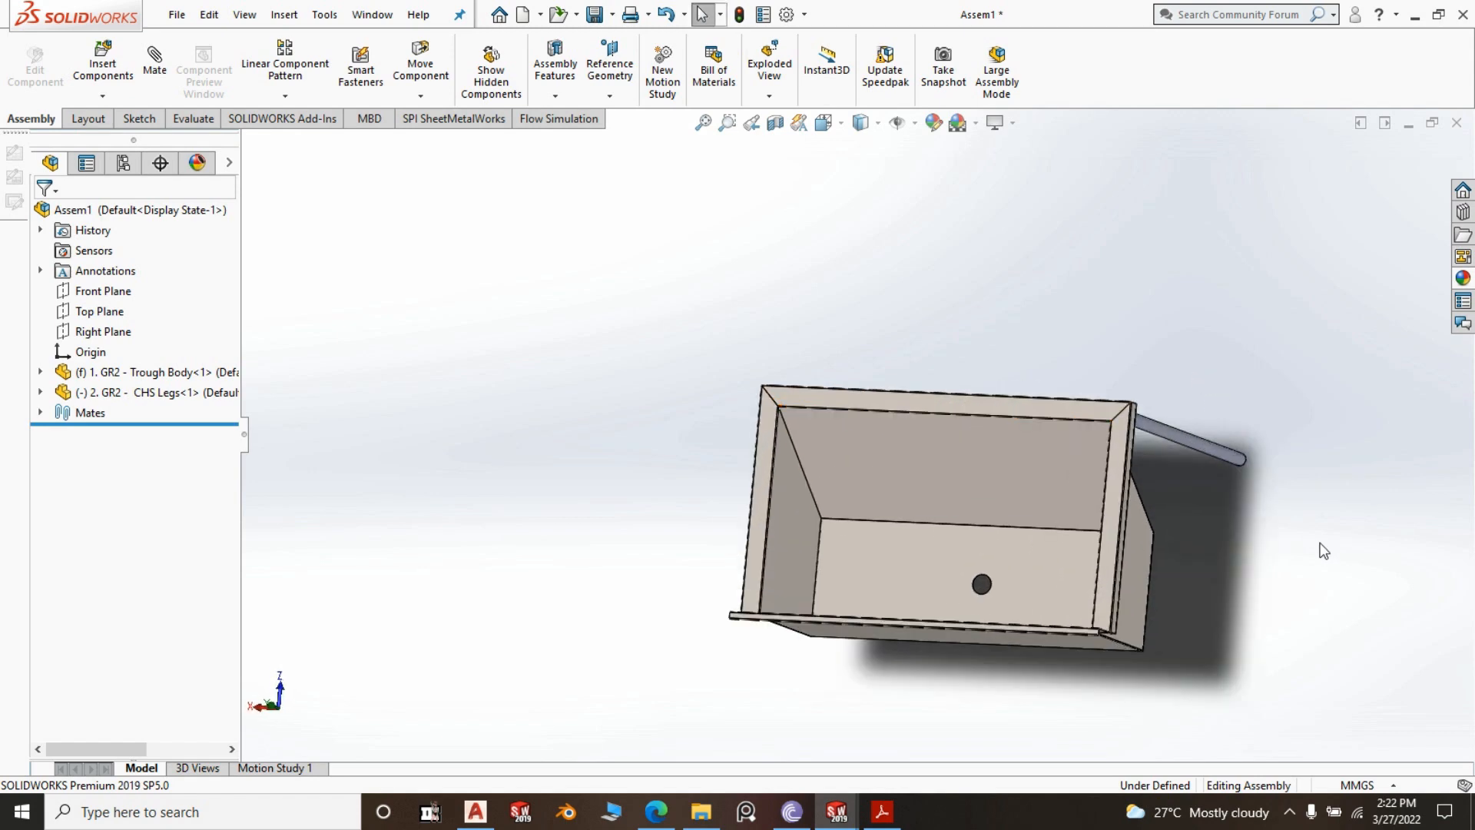
scroll(941, 563, down, 2)
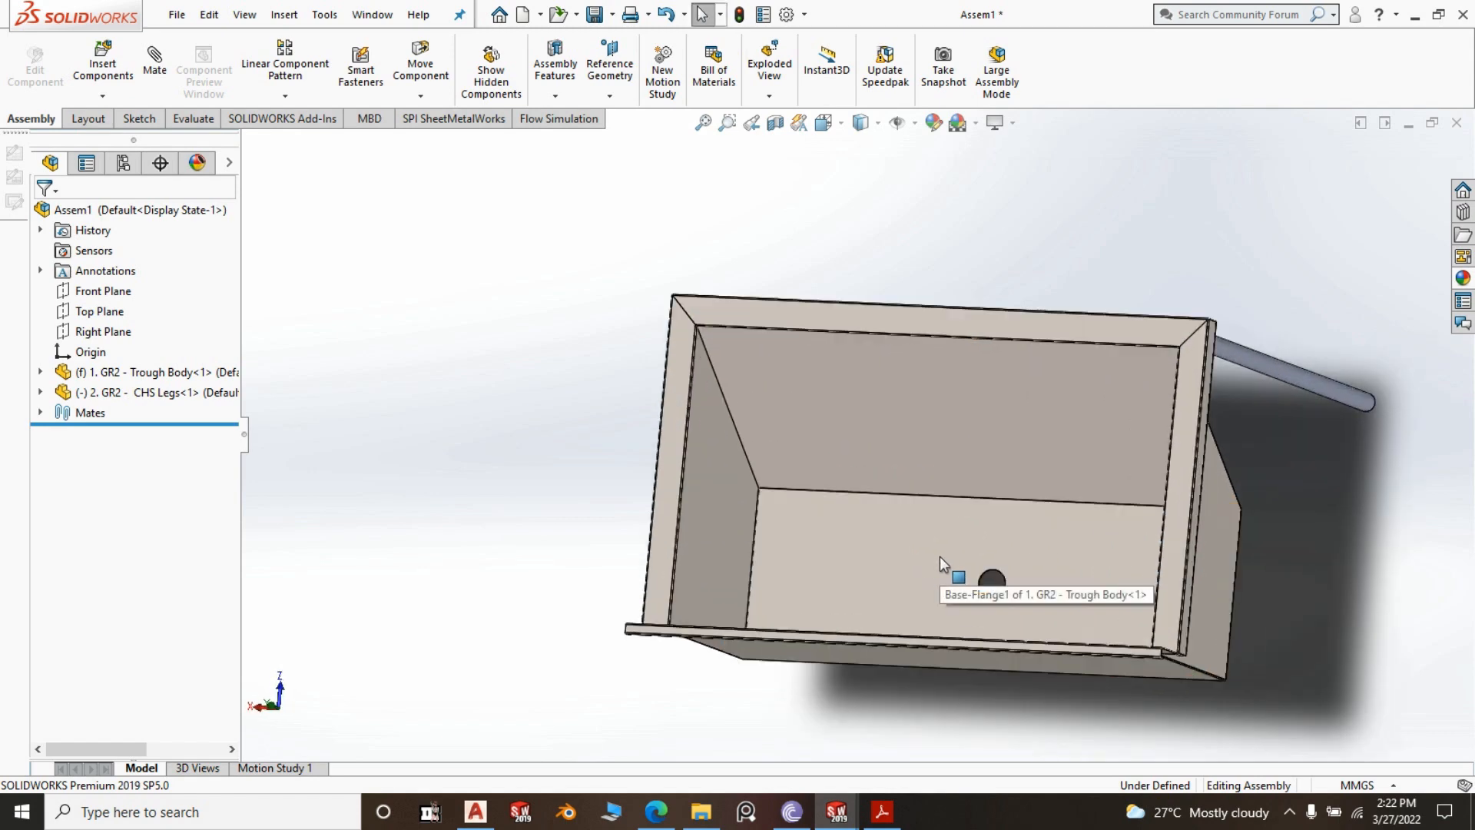
scroll(723, 369, down, 3)
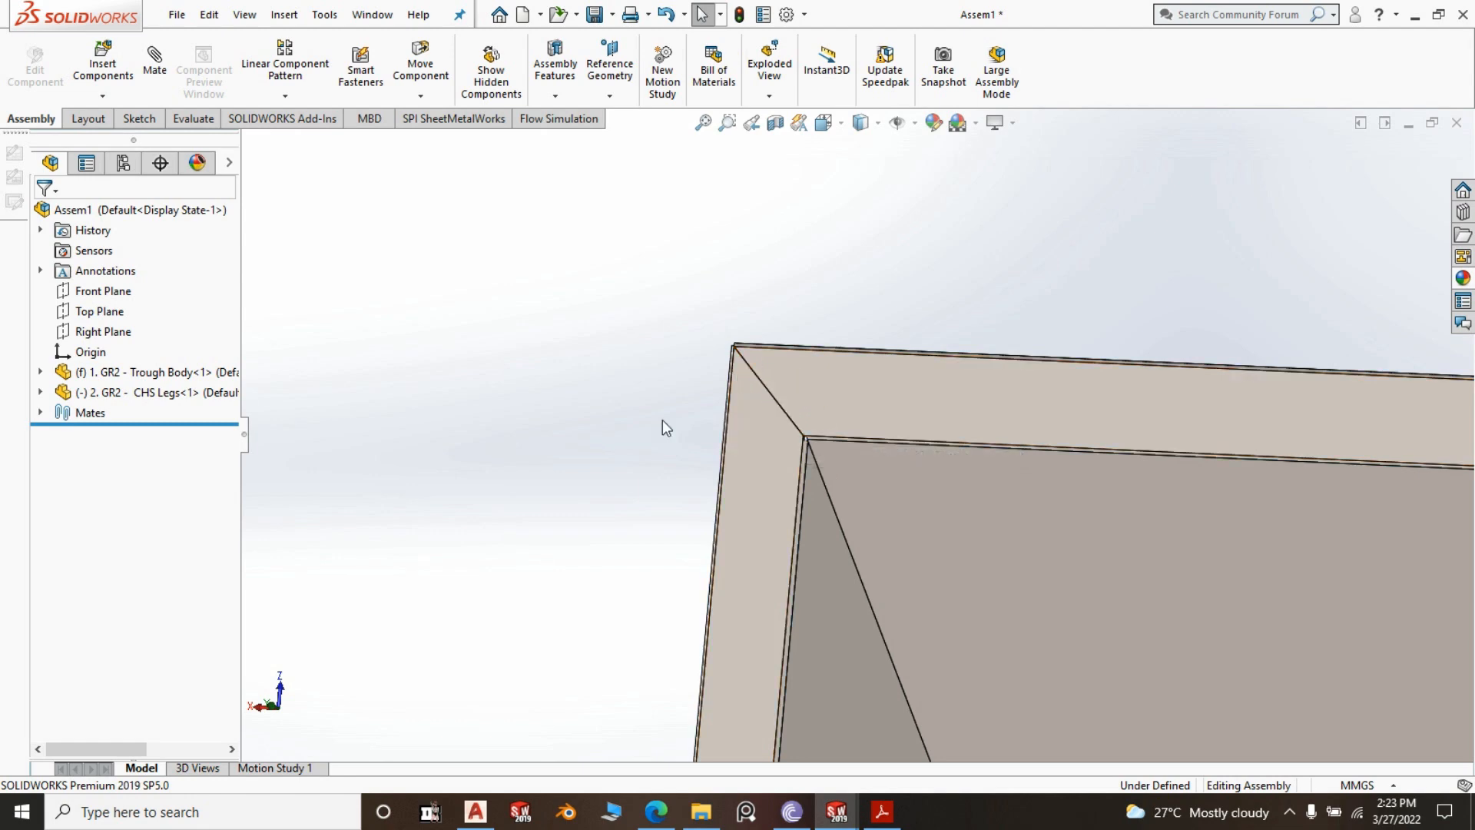
middle_drag(662, 425, 758, 374)
key(f)
key(space)
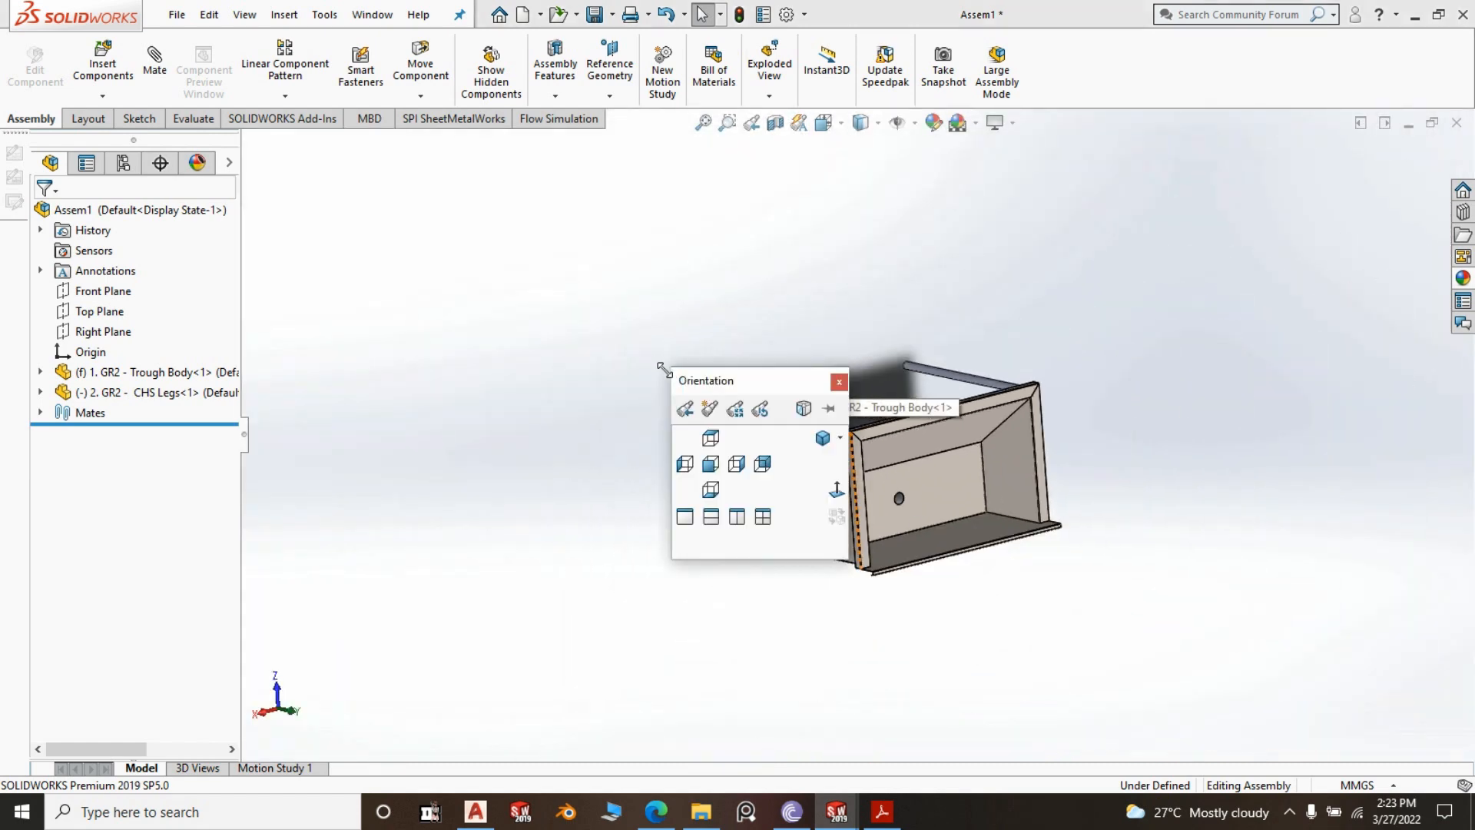
click(822, 438)
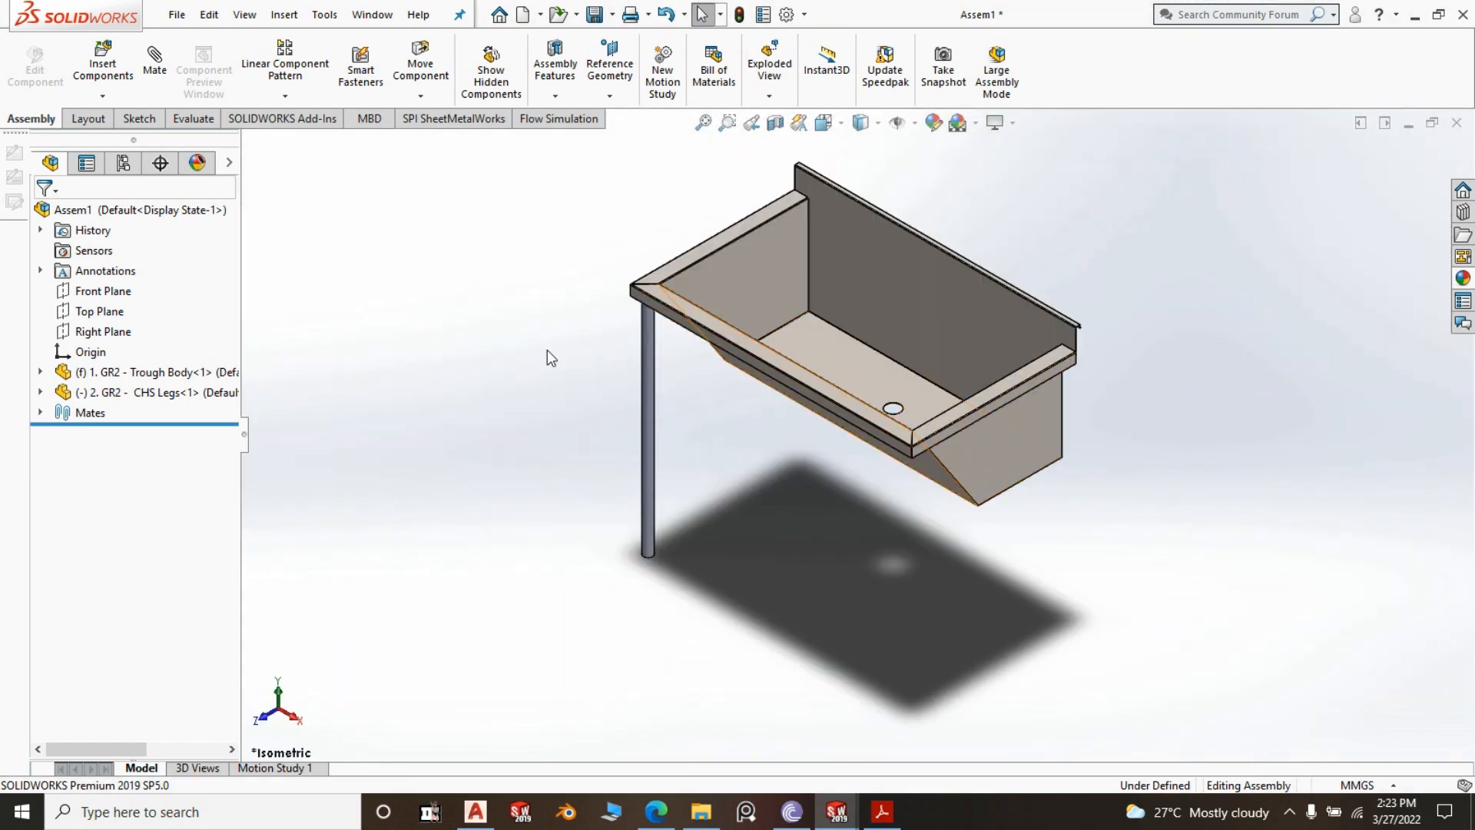
Mirror the CHS leg component about the trough body's Front Plane
click(148, 372)
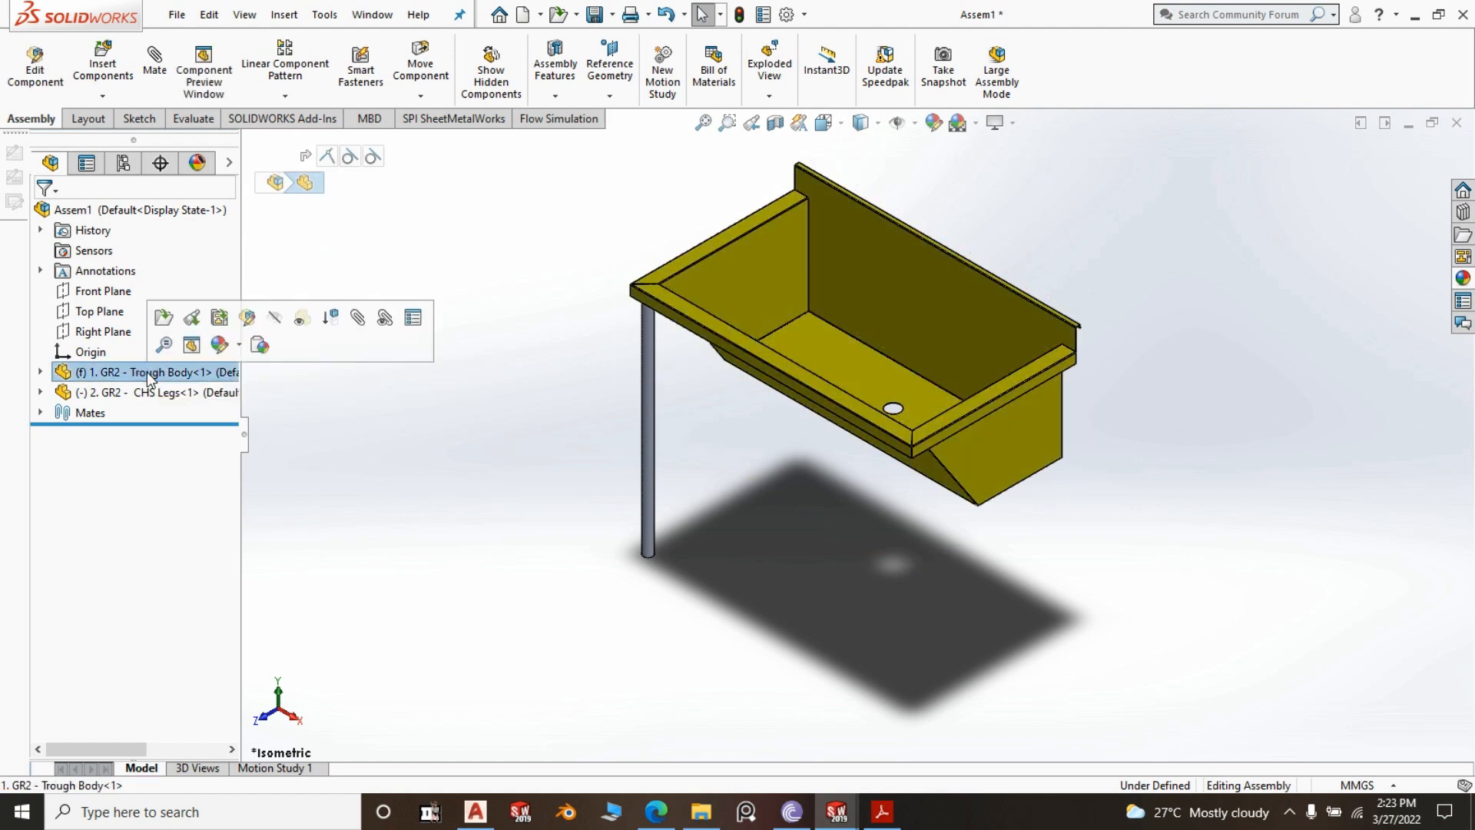
click(435, 449)
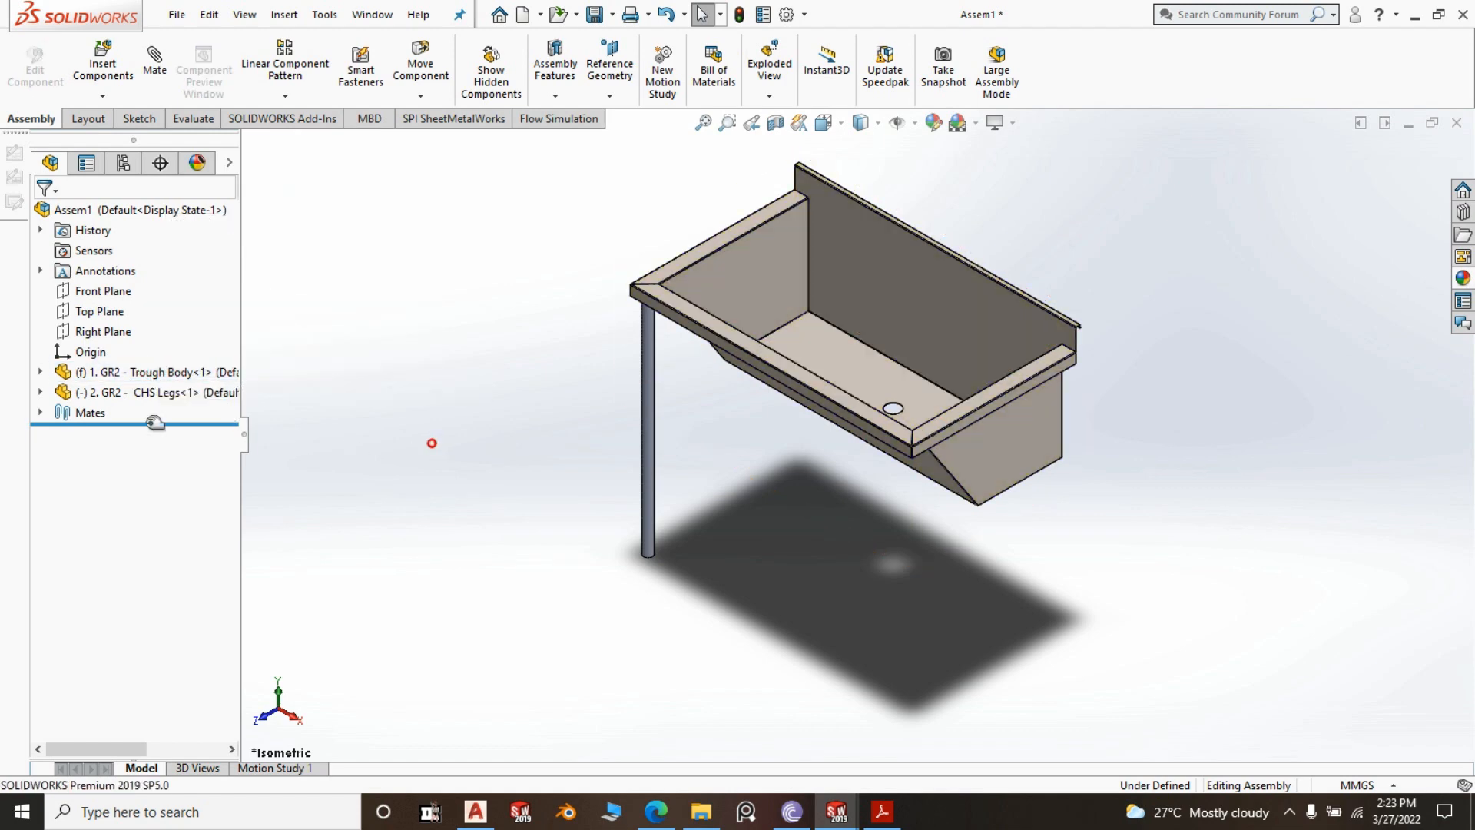
click(40, 372)
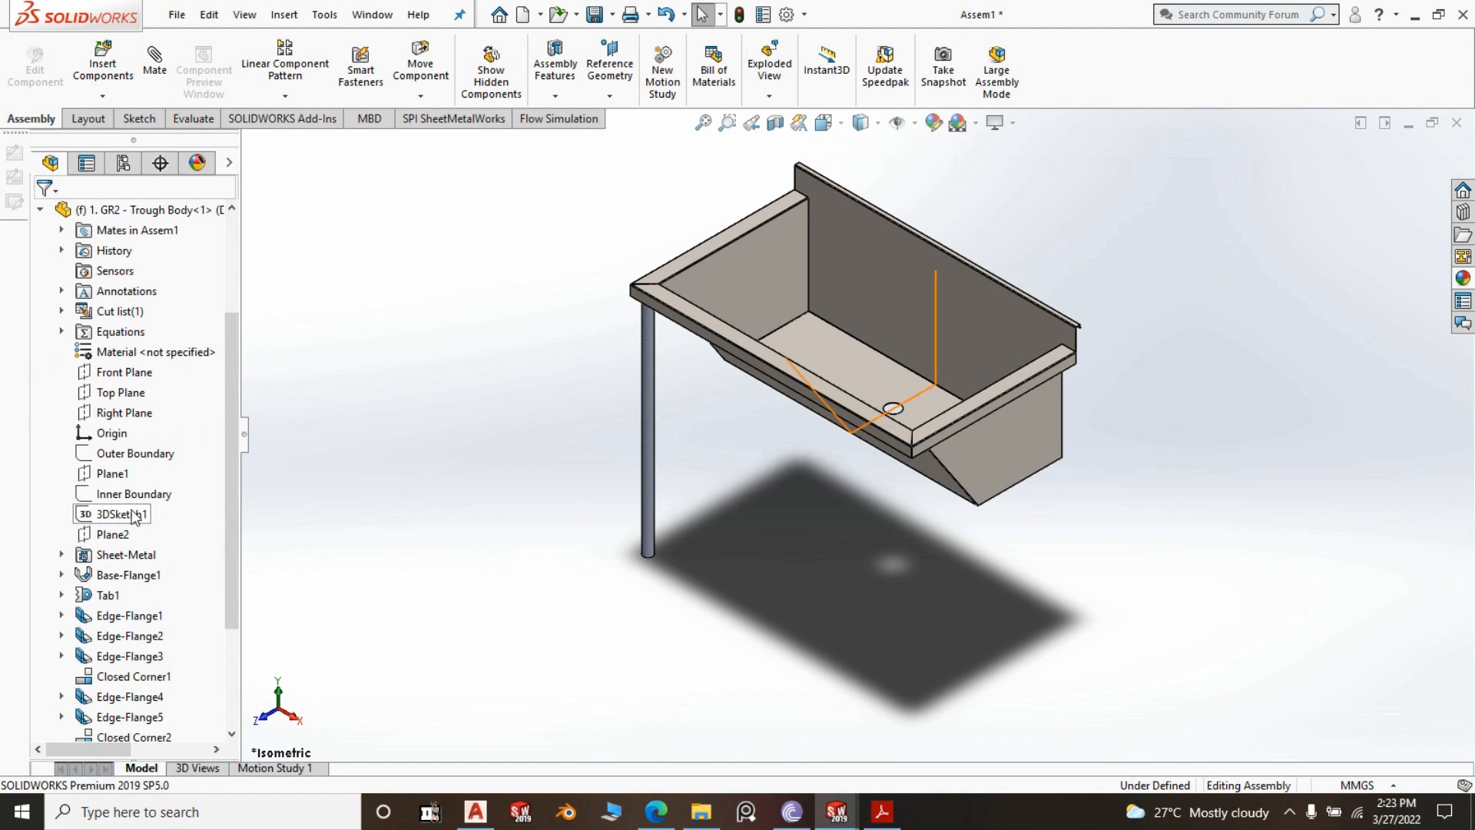
click(131, 372)
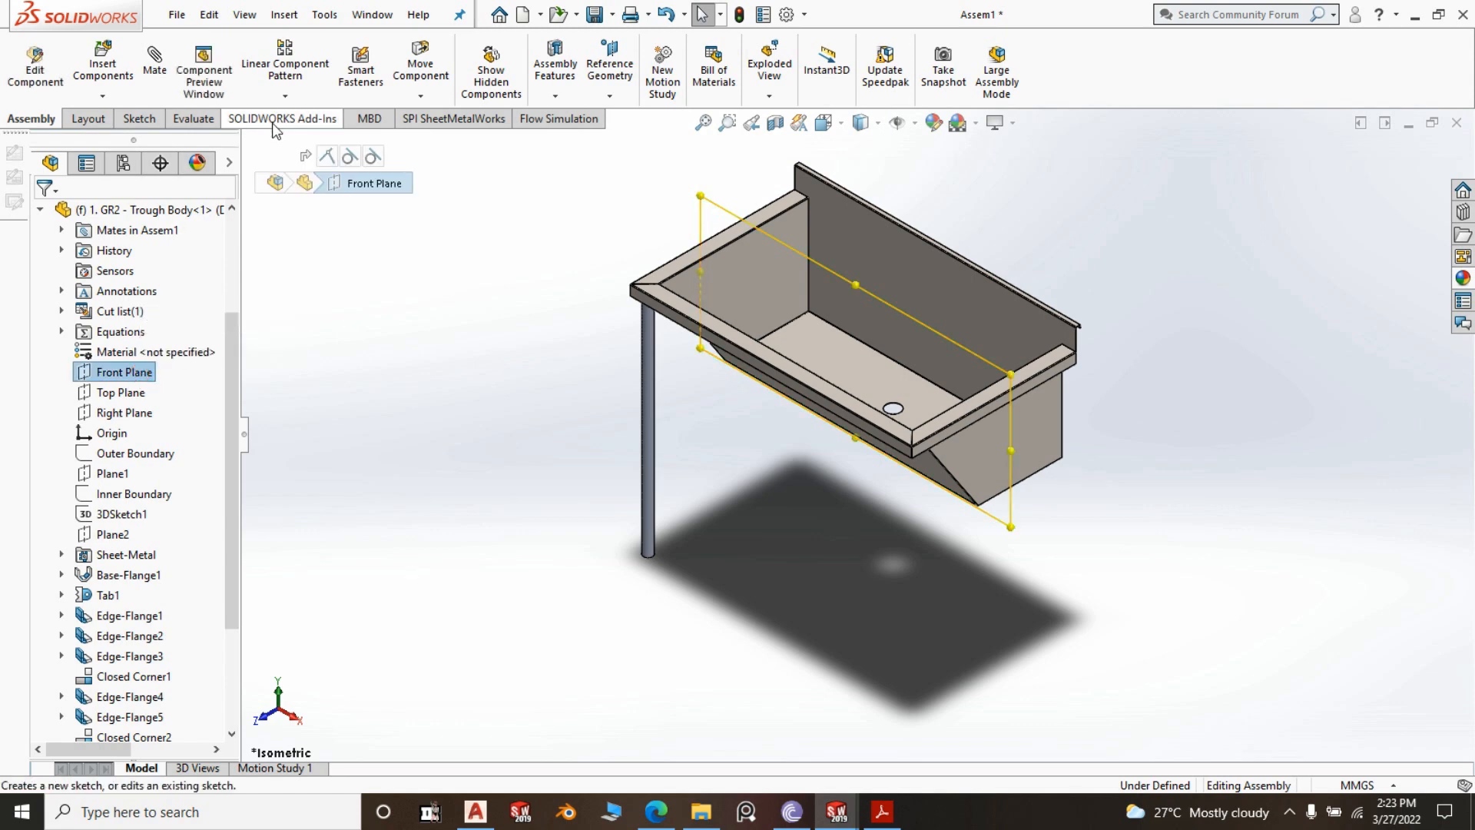
click(285, 98)
click(317, 253)
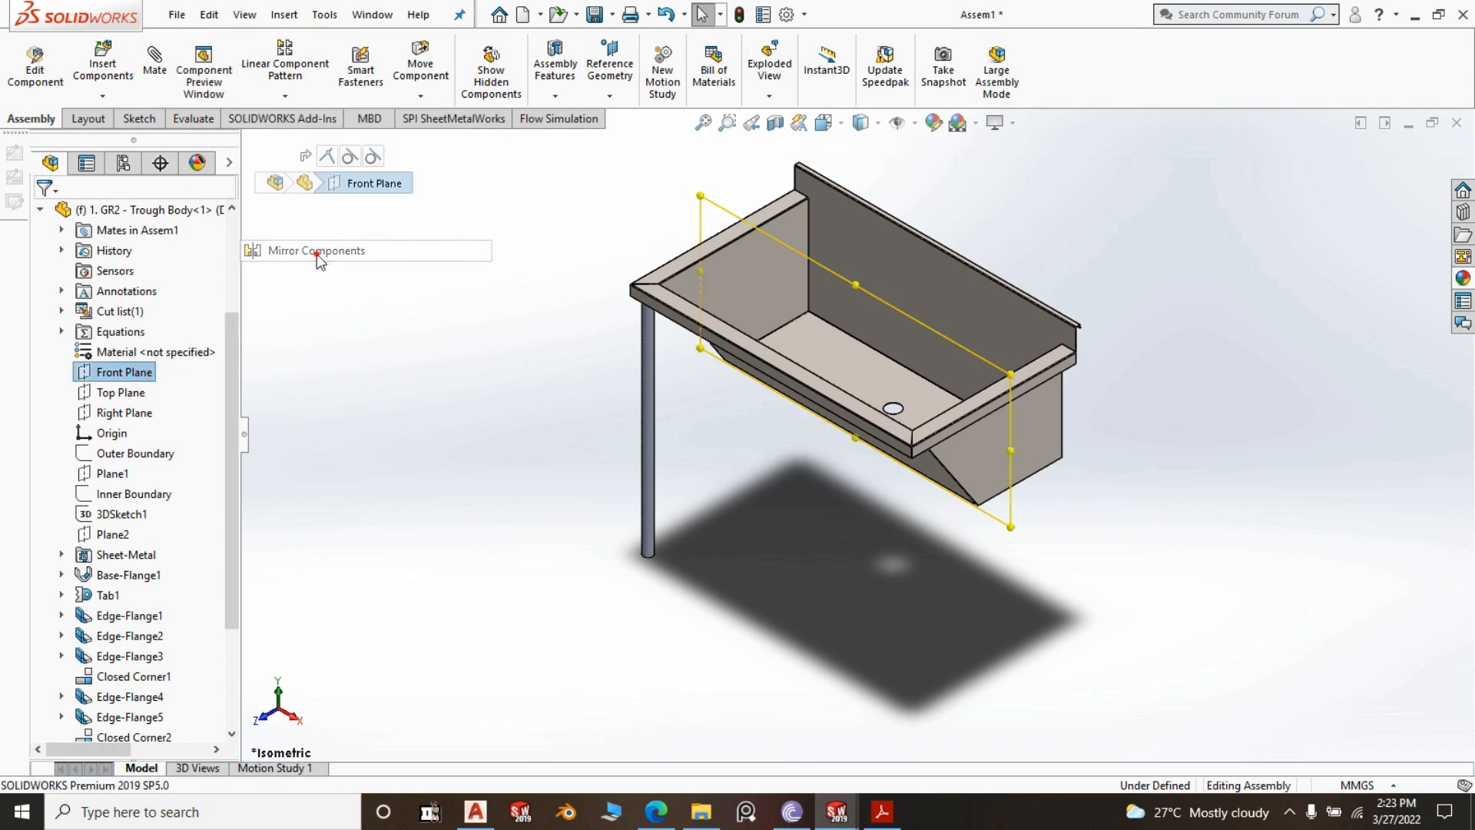
click(650, 423)
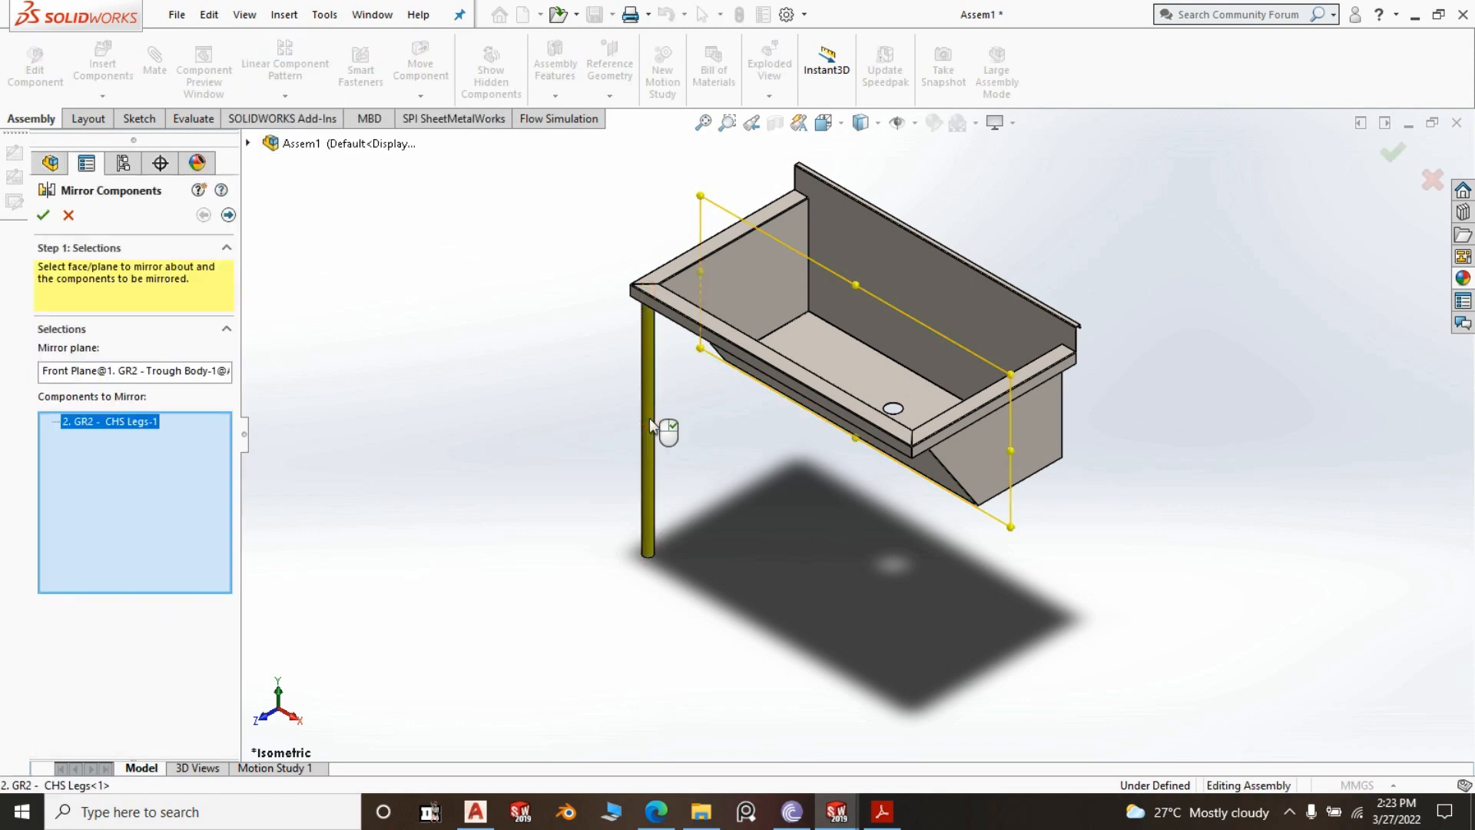
middle_drag(575, 449, 741, 491)
scroll(690, 383, down, 3)
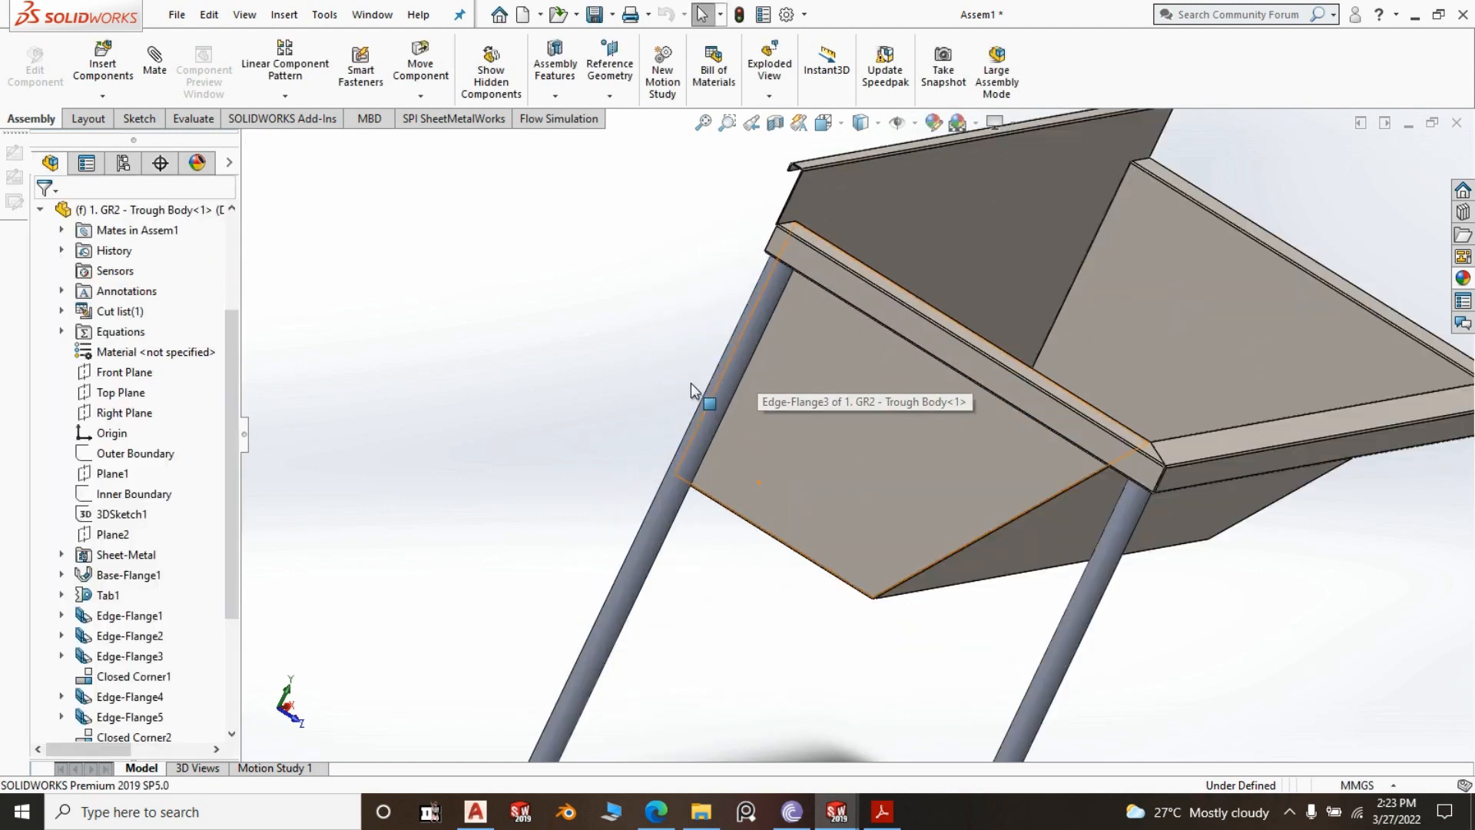
Mirror both CHS legs about the trough body's Right Plane to the drain-hole end of the trough
middle_drag(690, 383, 505, 307)
scroll(505, 307, up, 7)
key(space)
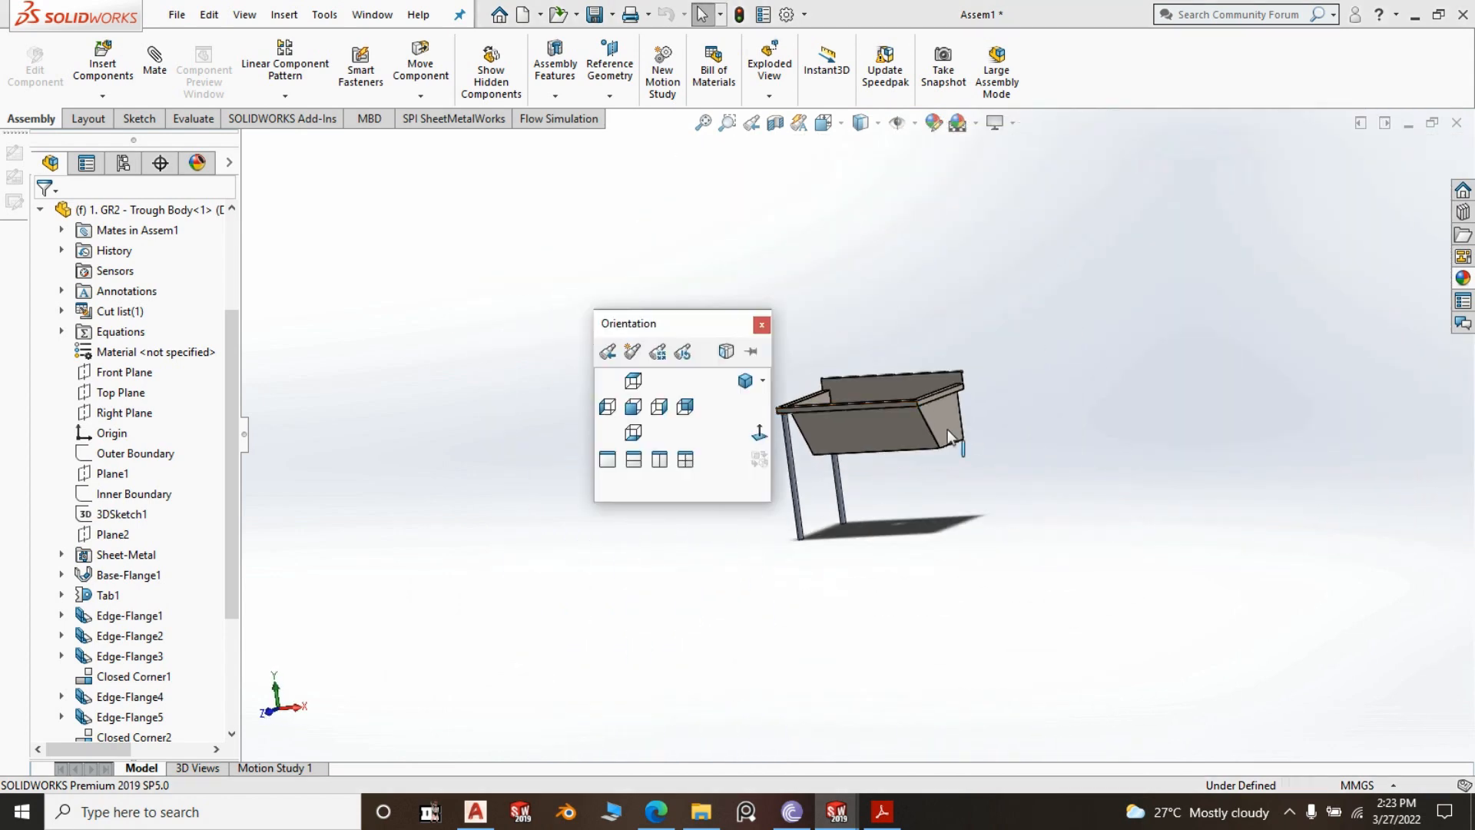
click(744, 381)
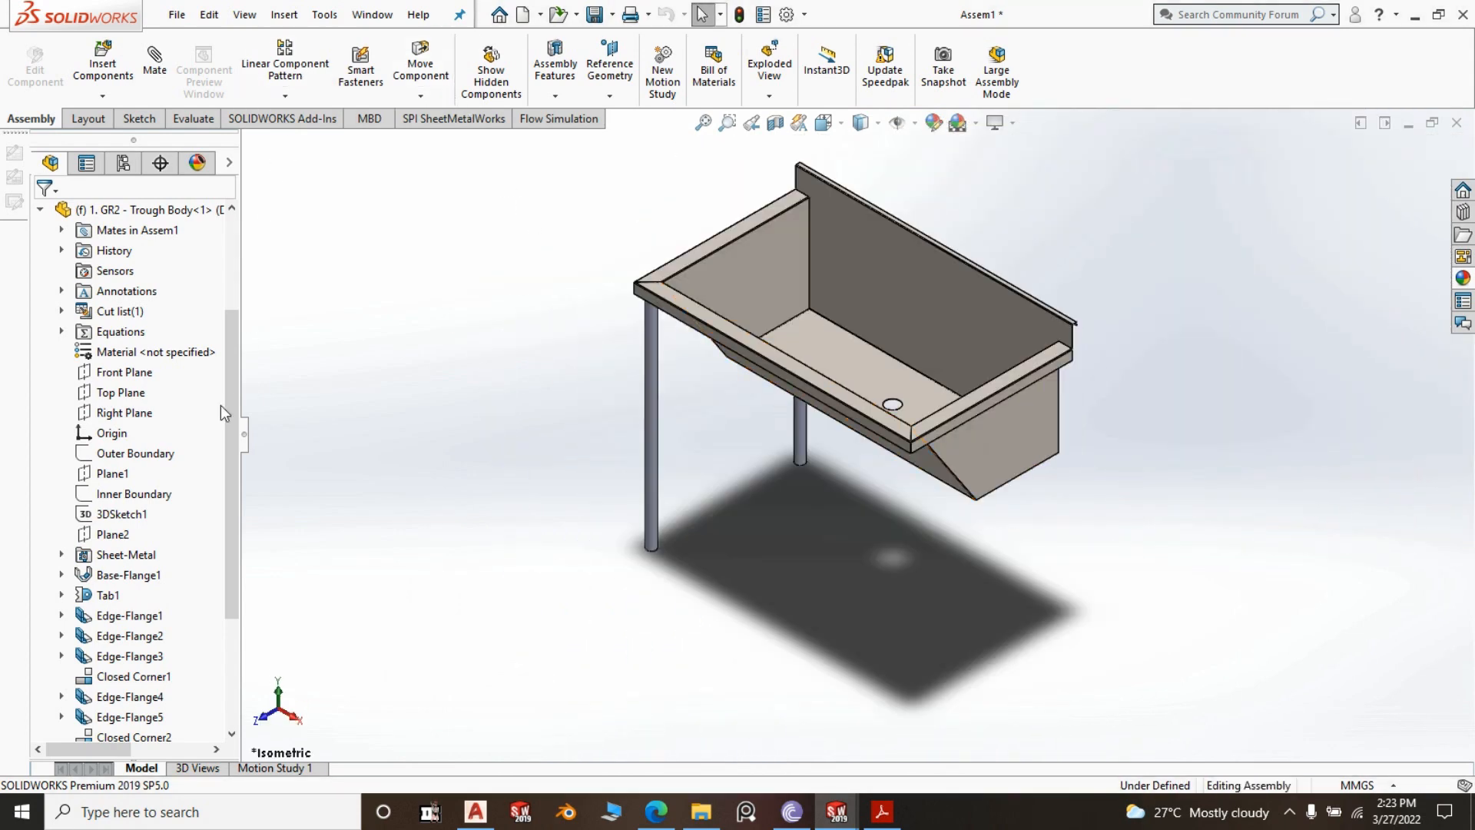
click(123, 415)
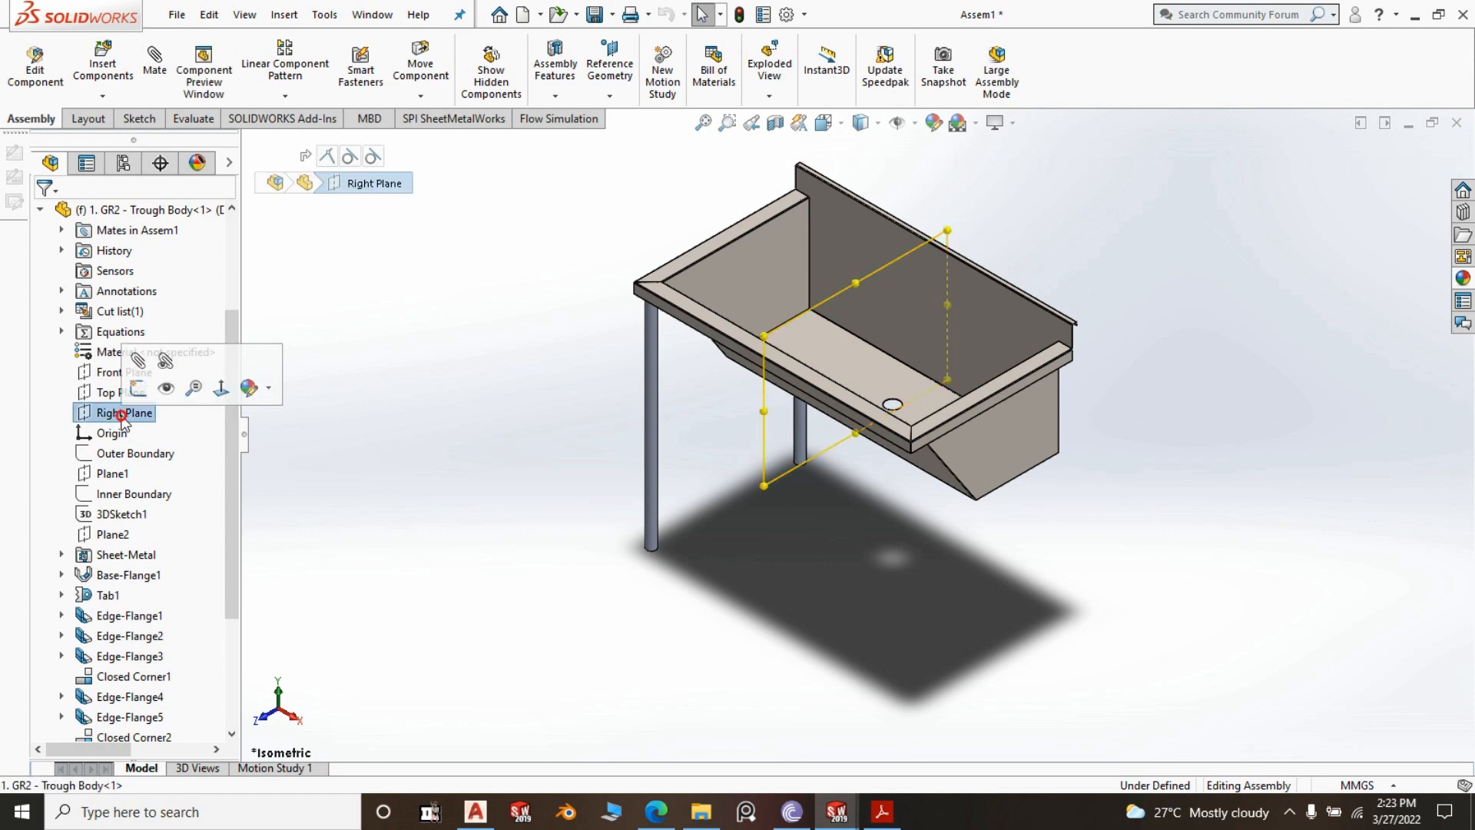
click(283, 95)
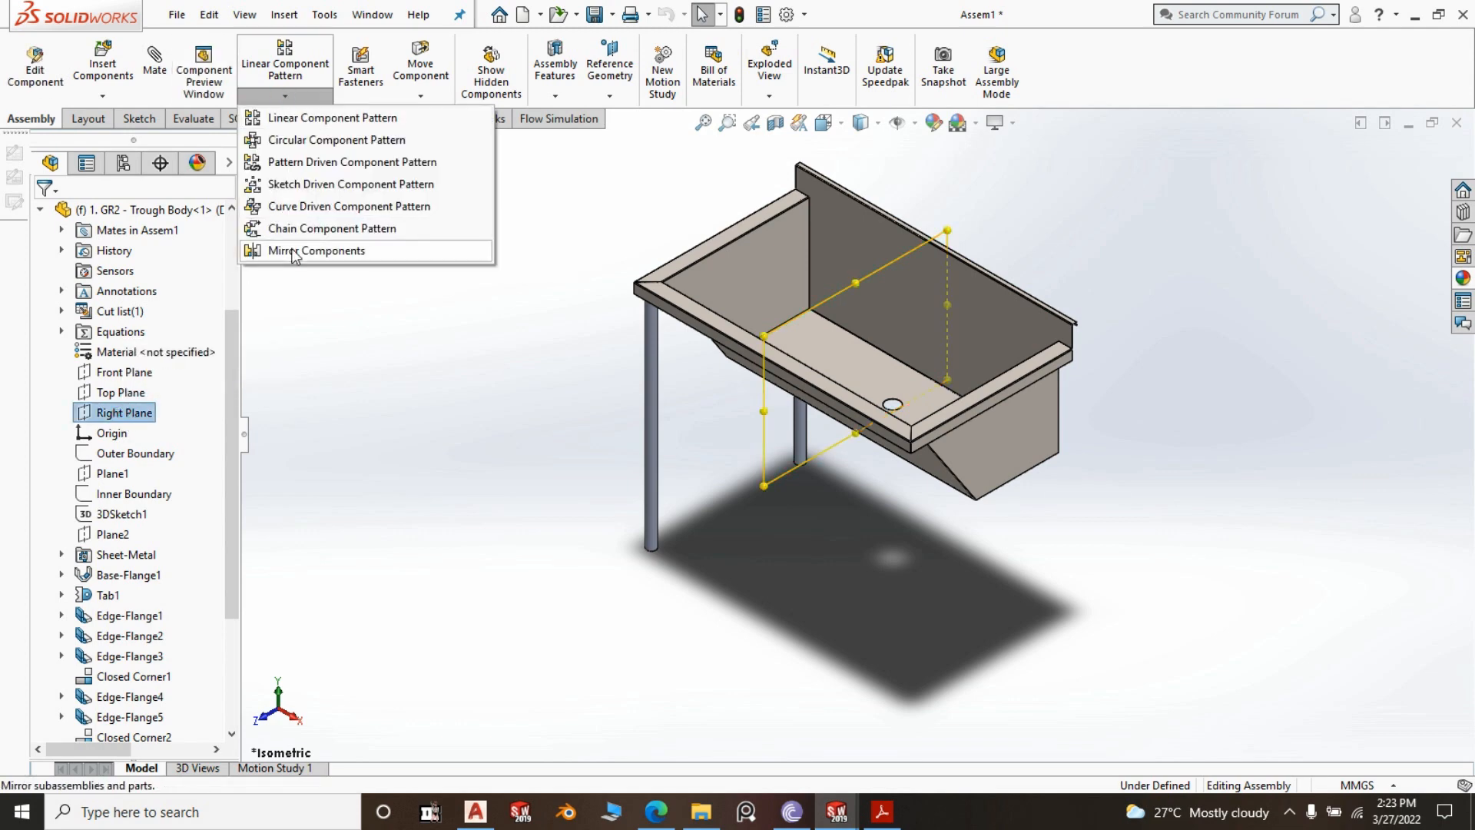
click(316, 250)
click(650, 468)
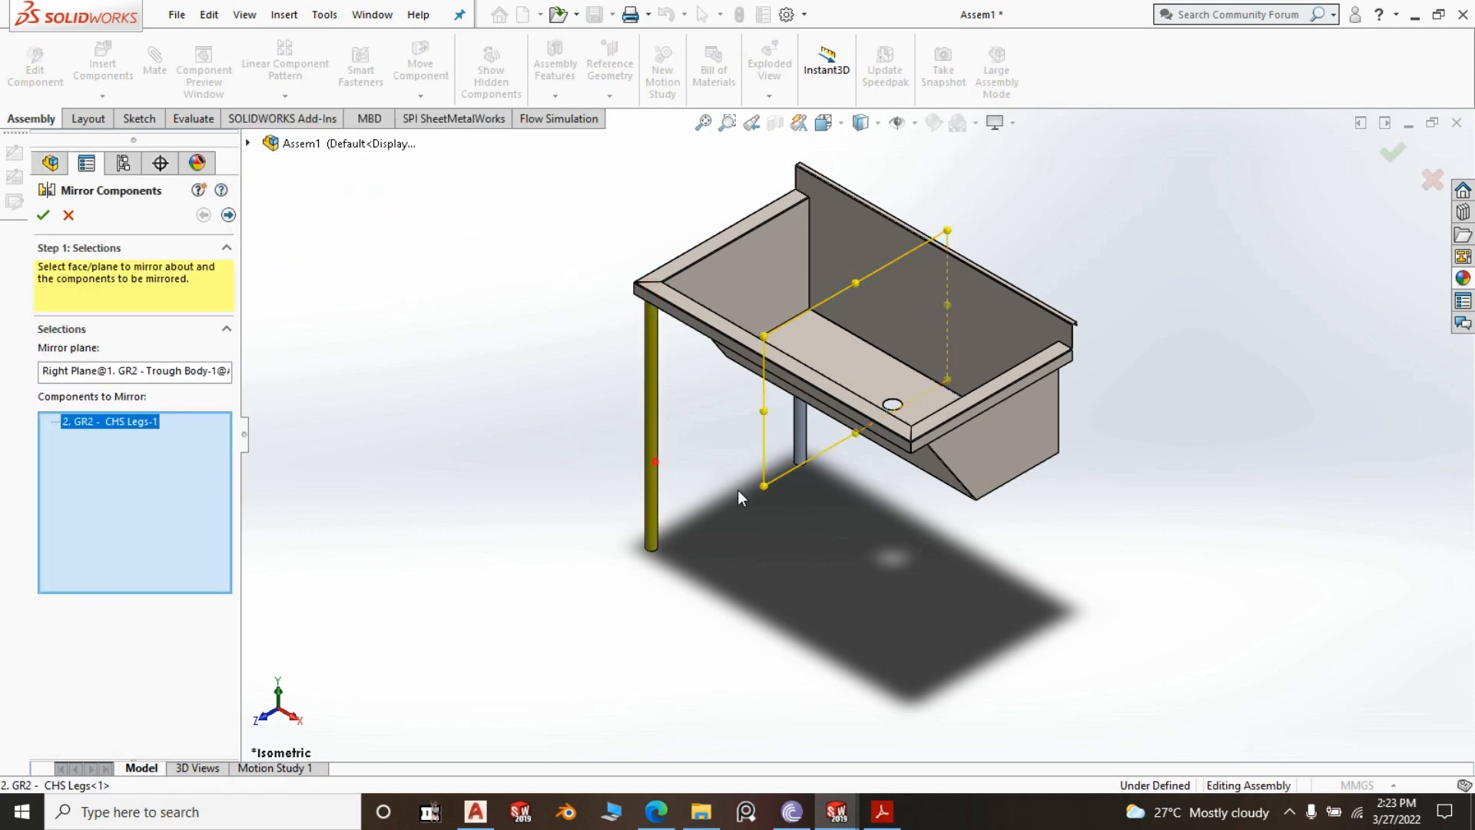
click(797, 447)
key(Return)
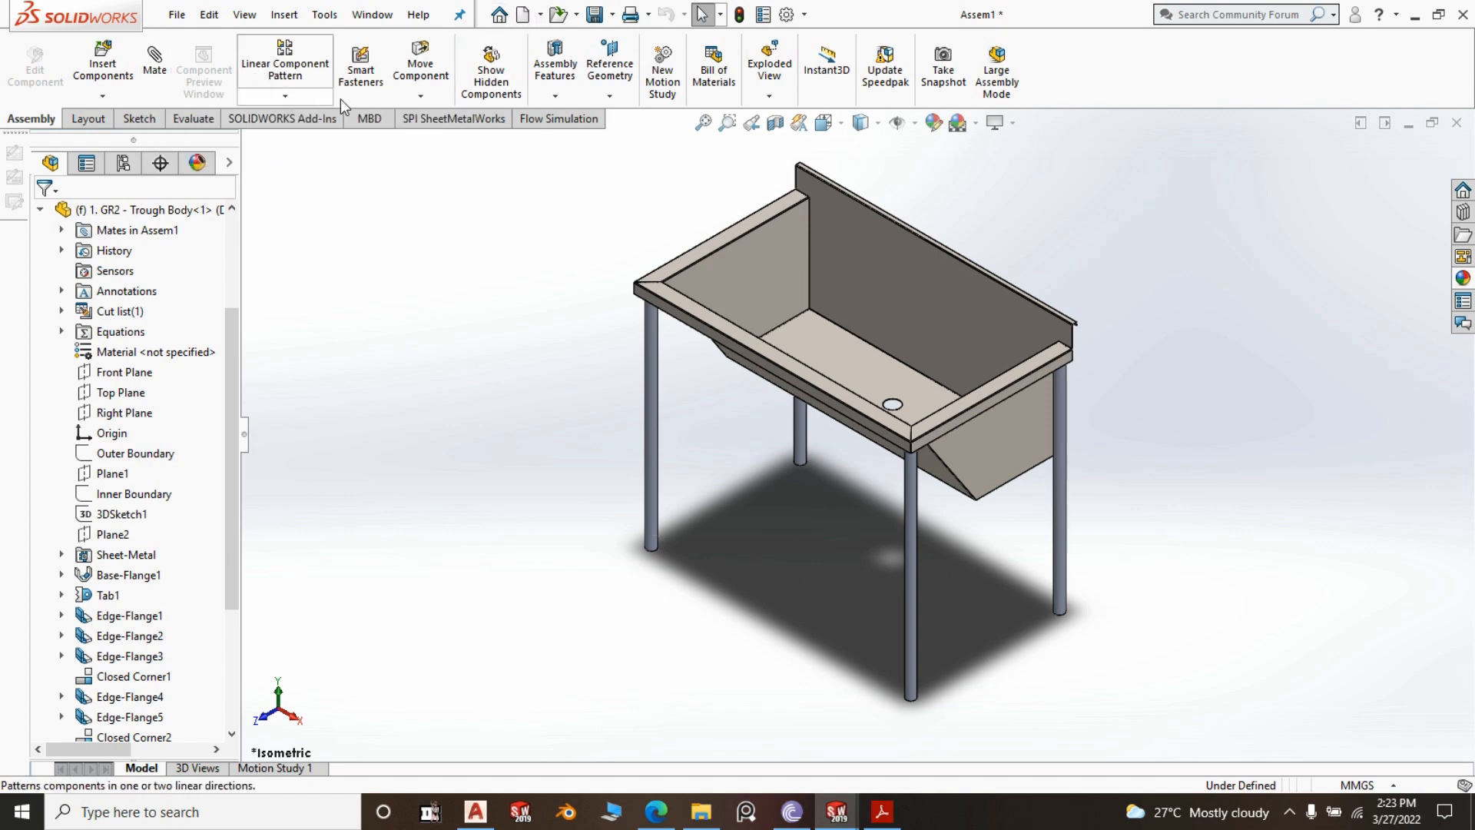
Measure the distance between the two legs at the trough's drain-hole end
click(193, 119)
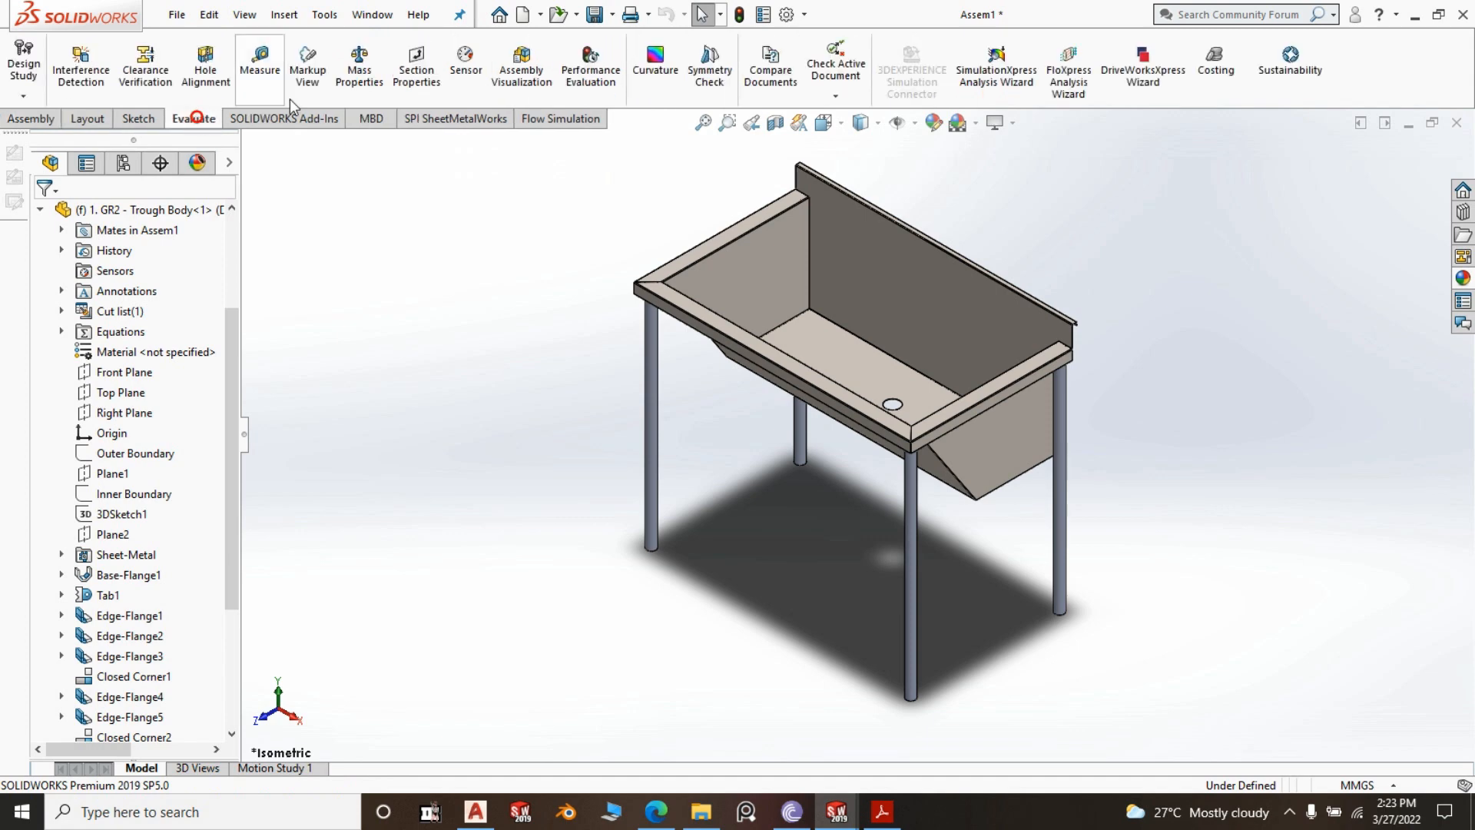
click(261, 66)
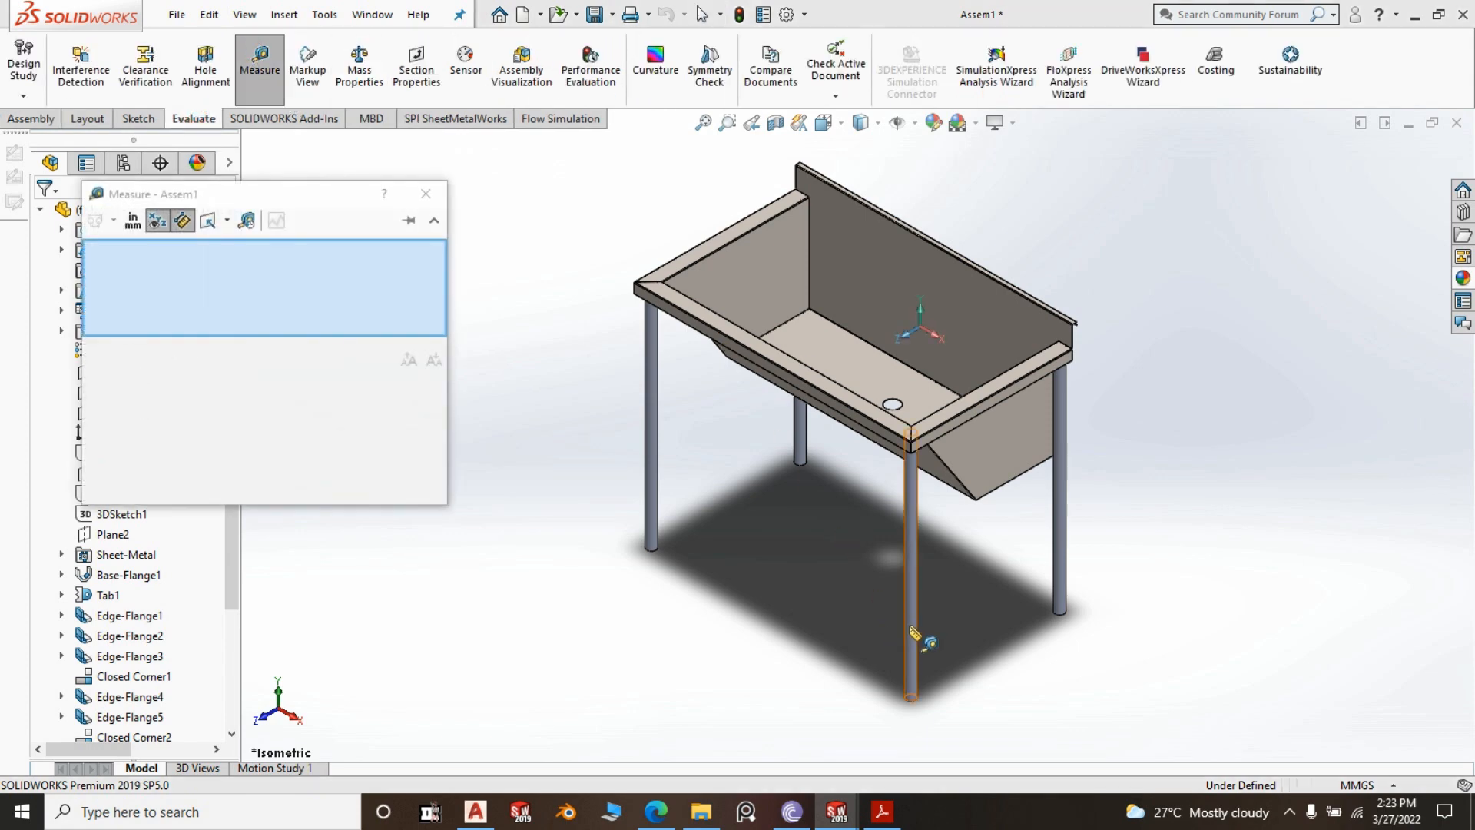
click(910, 626)
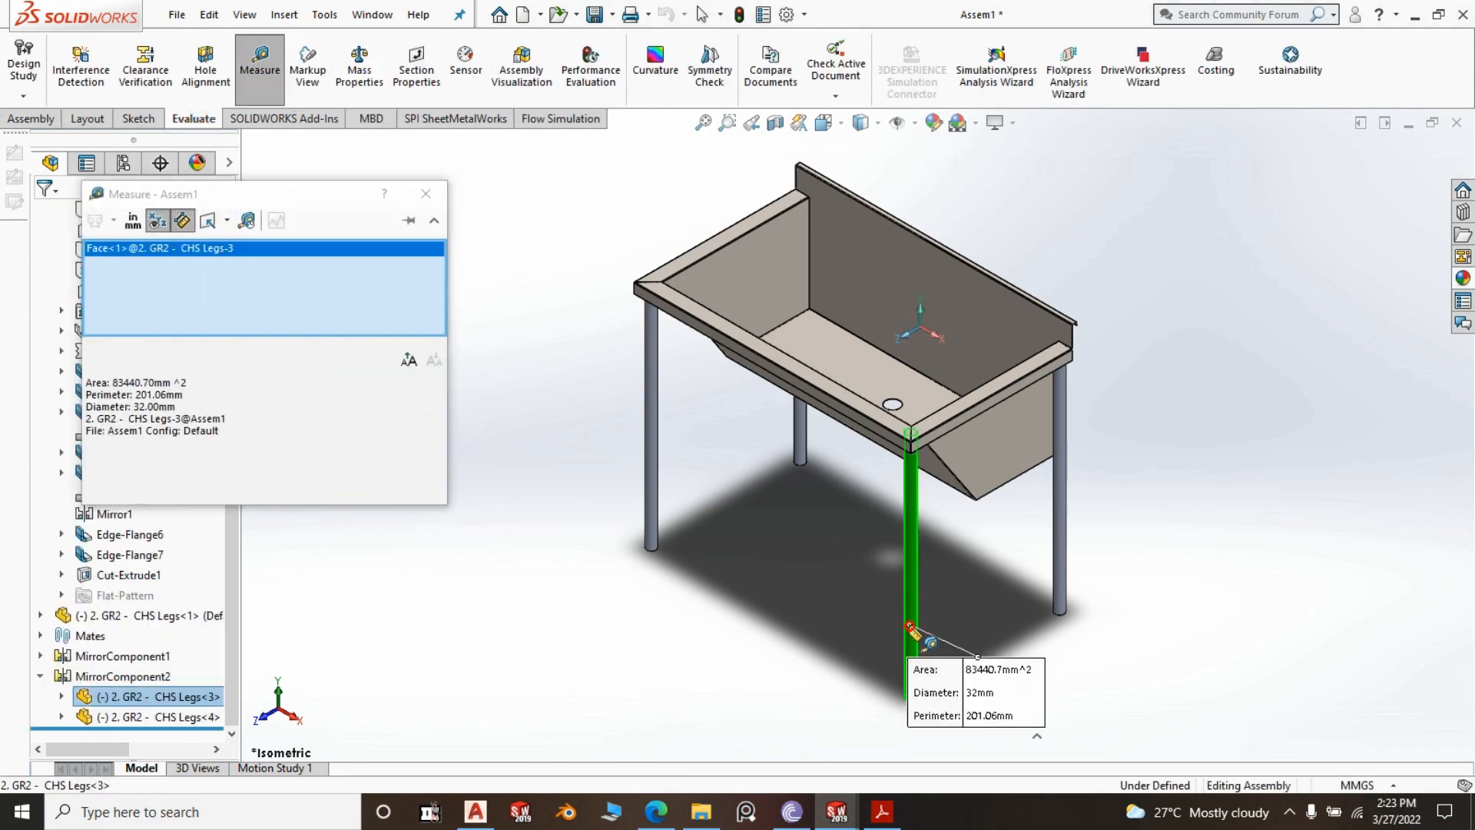
click(1060, 571)
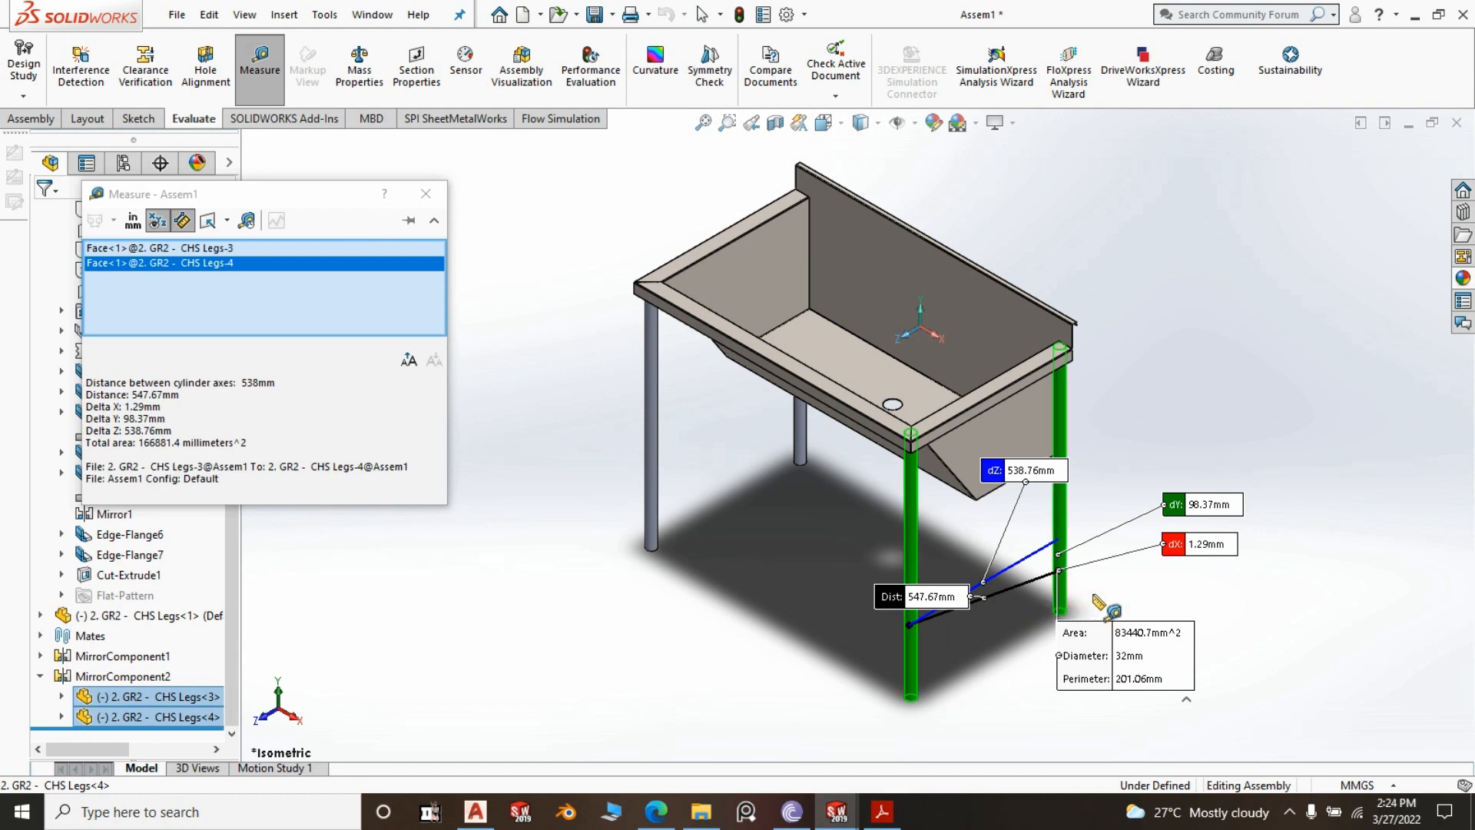
click(188, 440)
click(1200, 380)
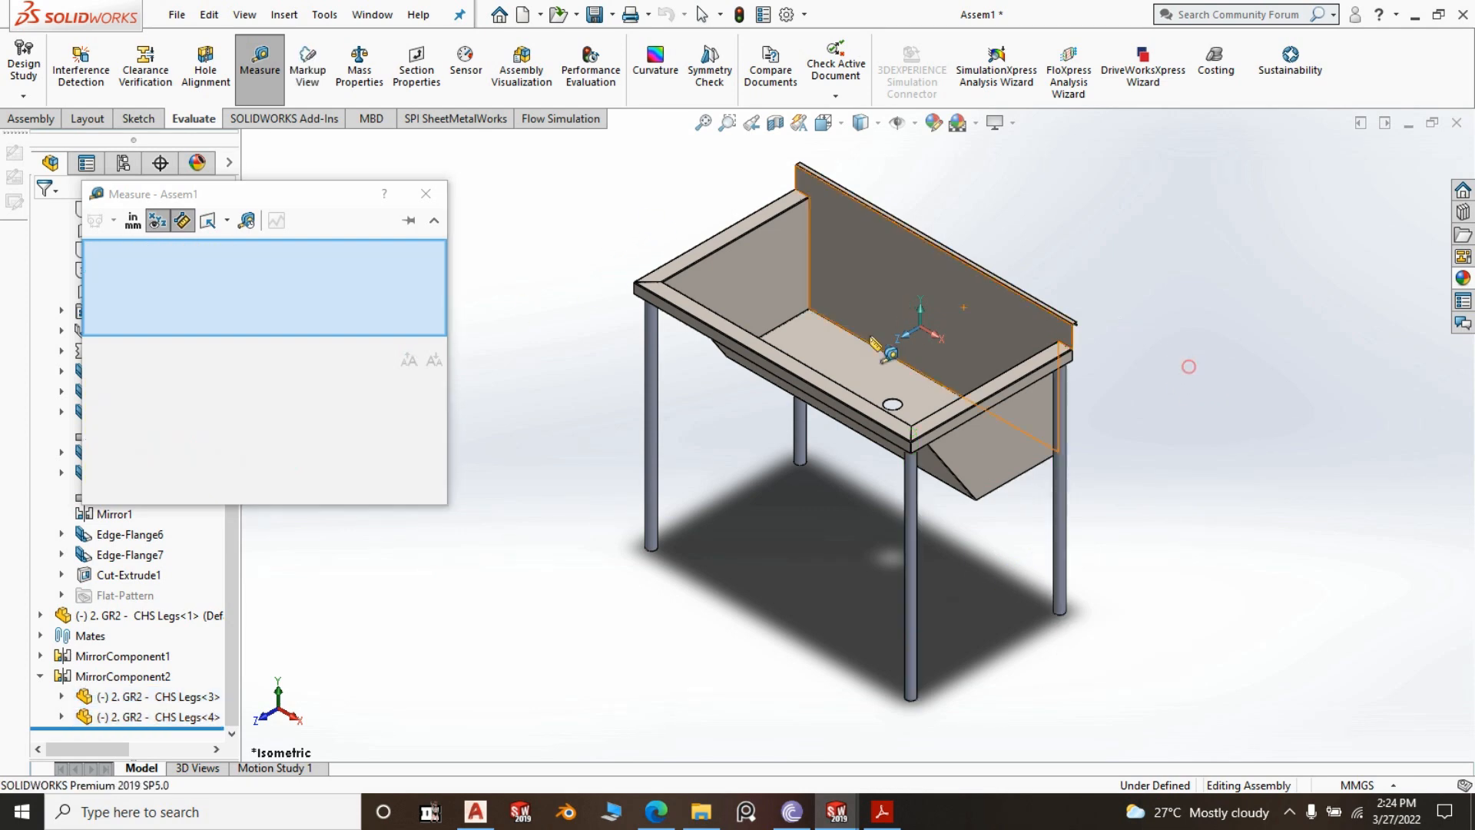
click(426, 193)
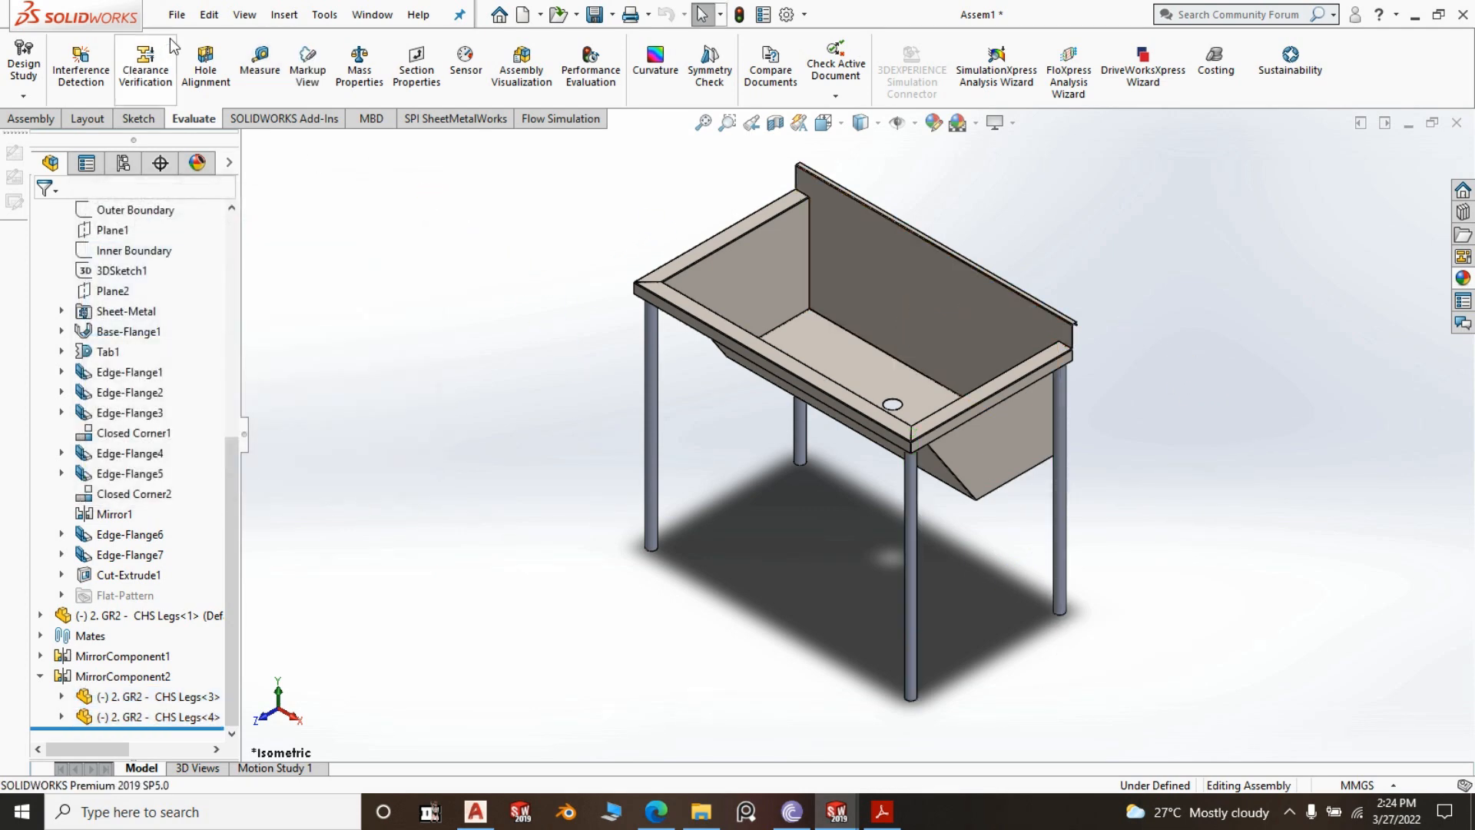
Create a new part document from the Part2 template
click(183, 15)
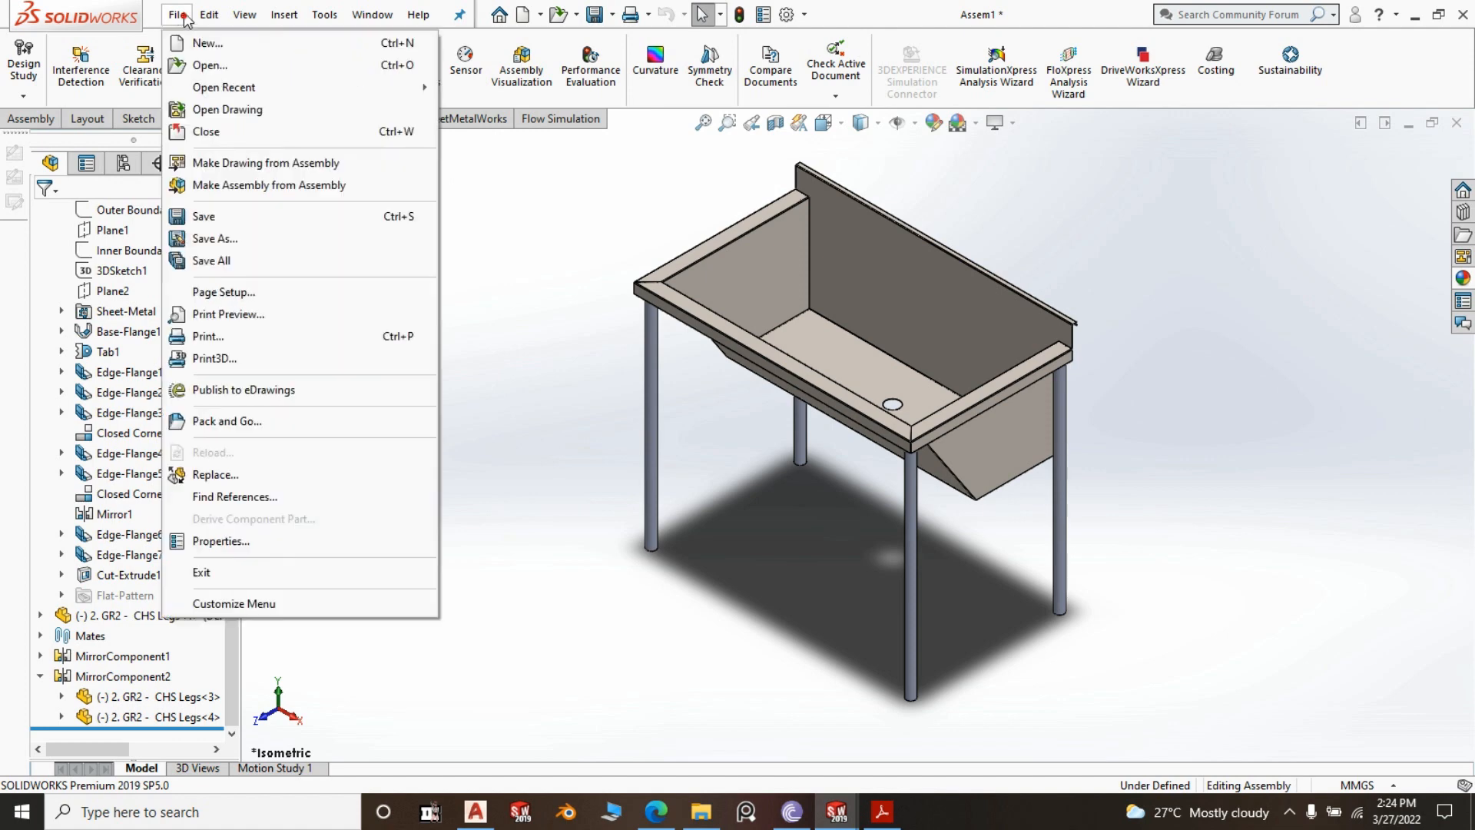
click(233, 48)
click(475, 271)
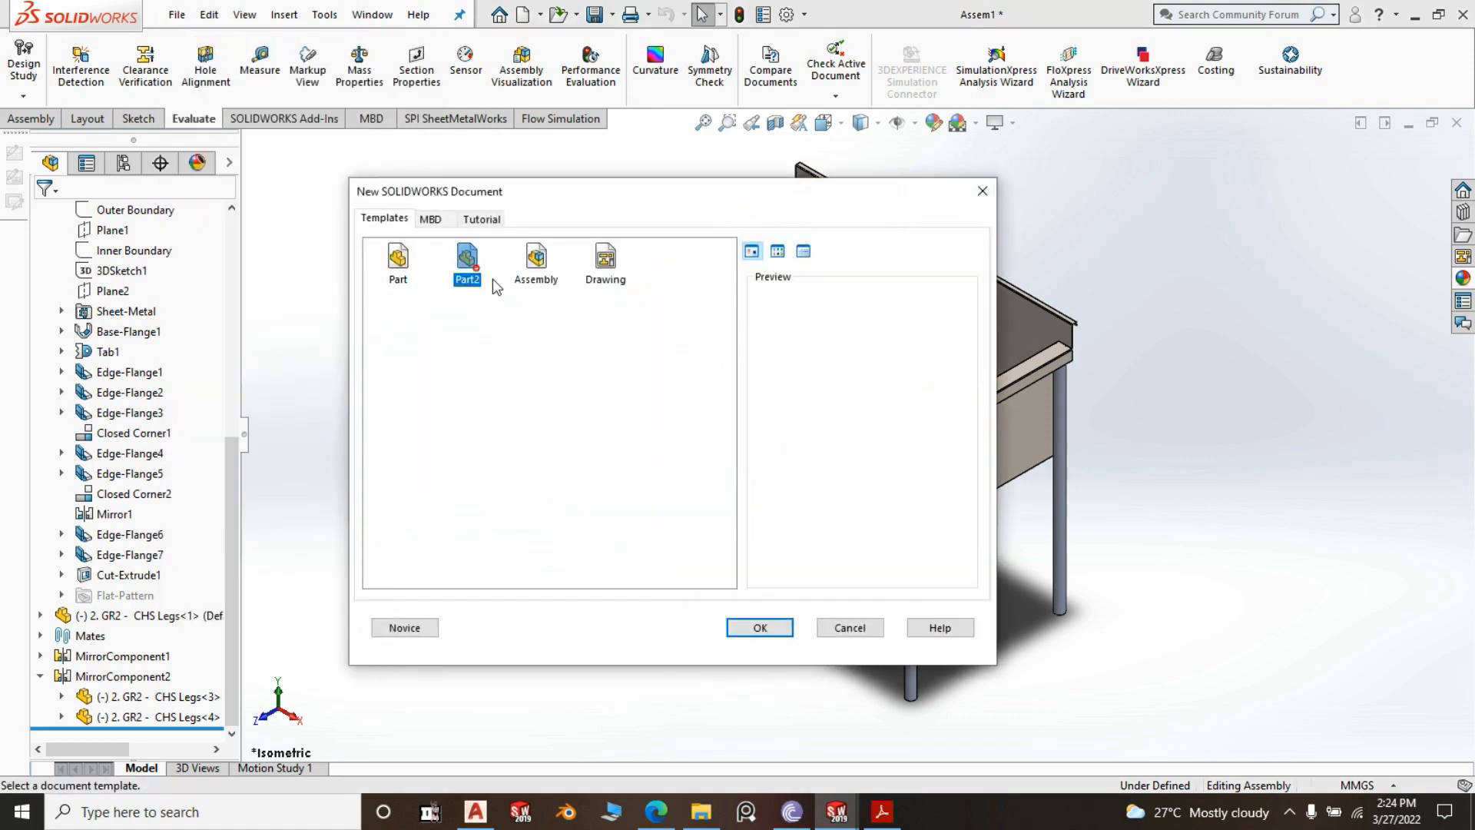
click(757, 628)
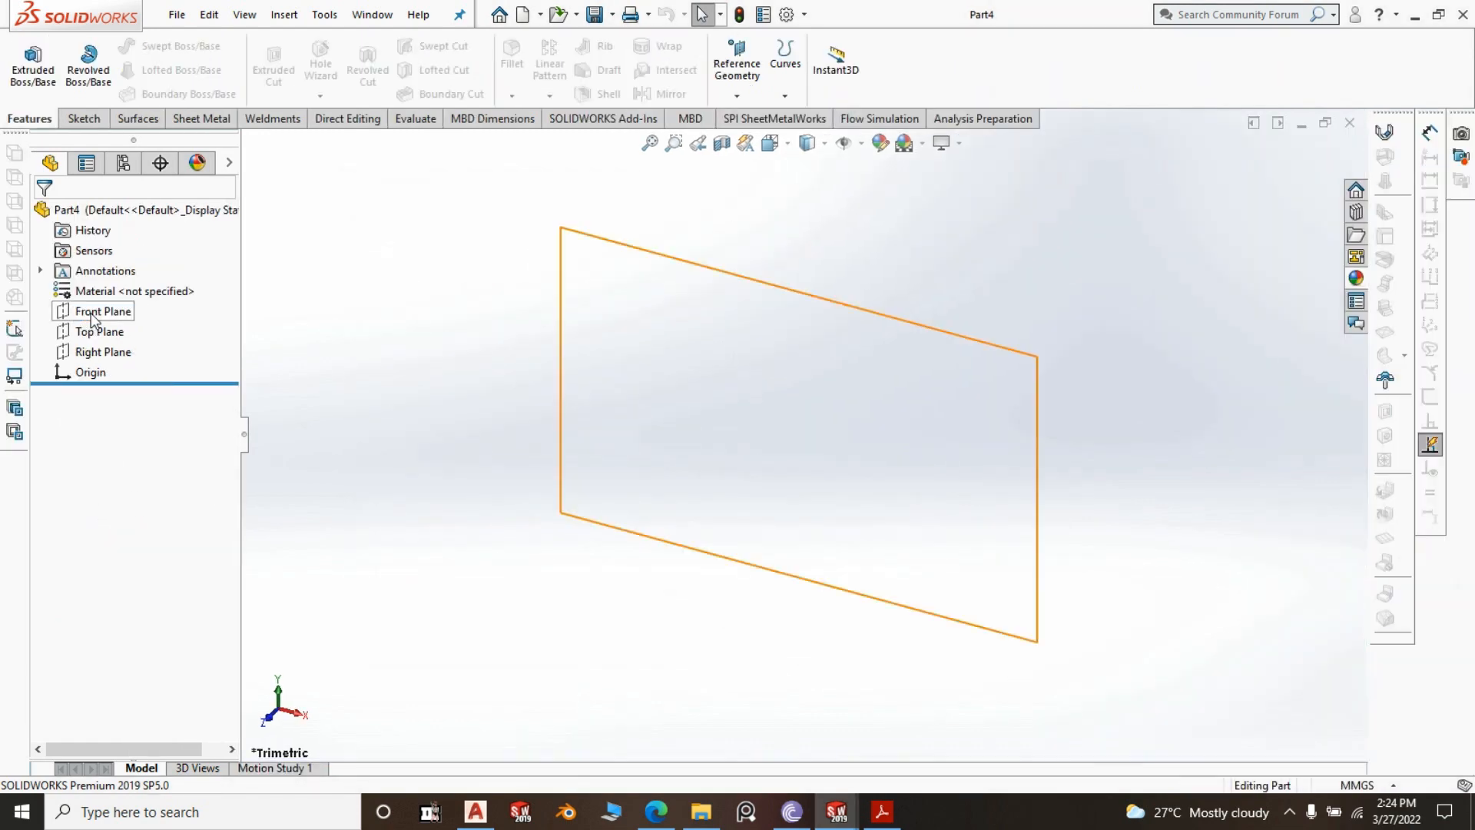
Sketch a circle of about 50.6 mm radius centred on the origin on the Front Plane
click(92, 313)
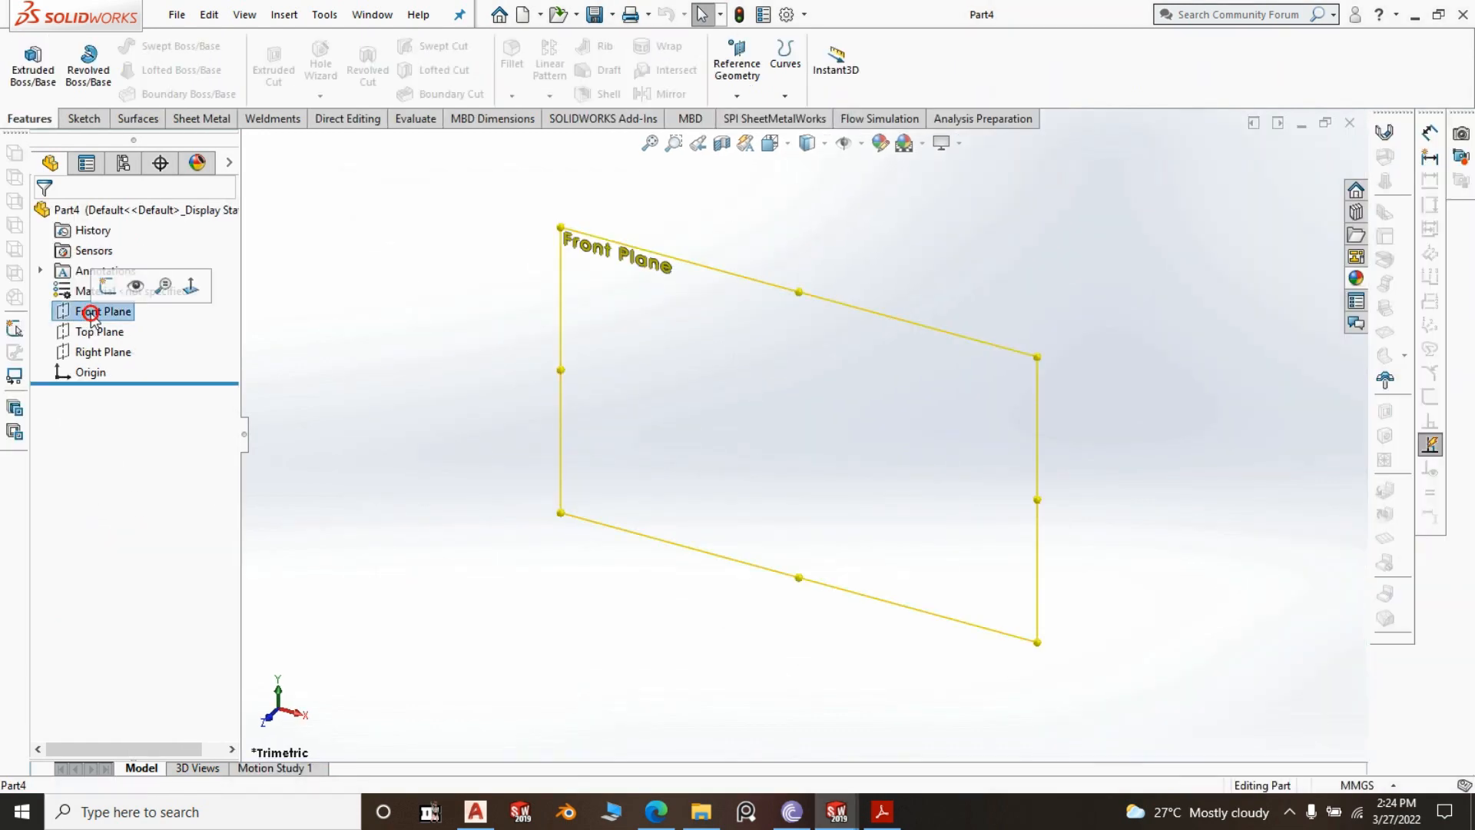
click(107, 287)
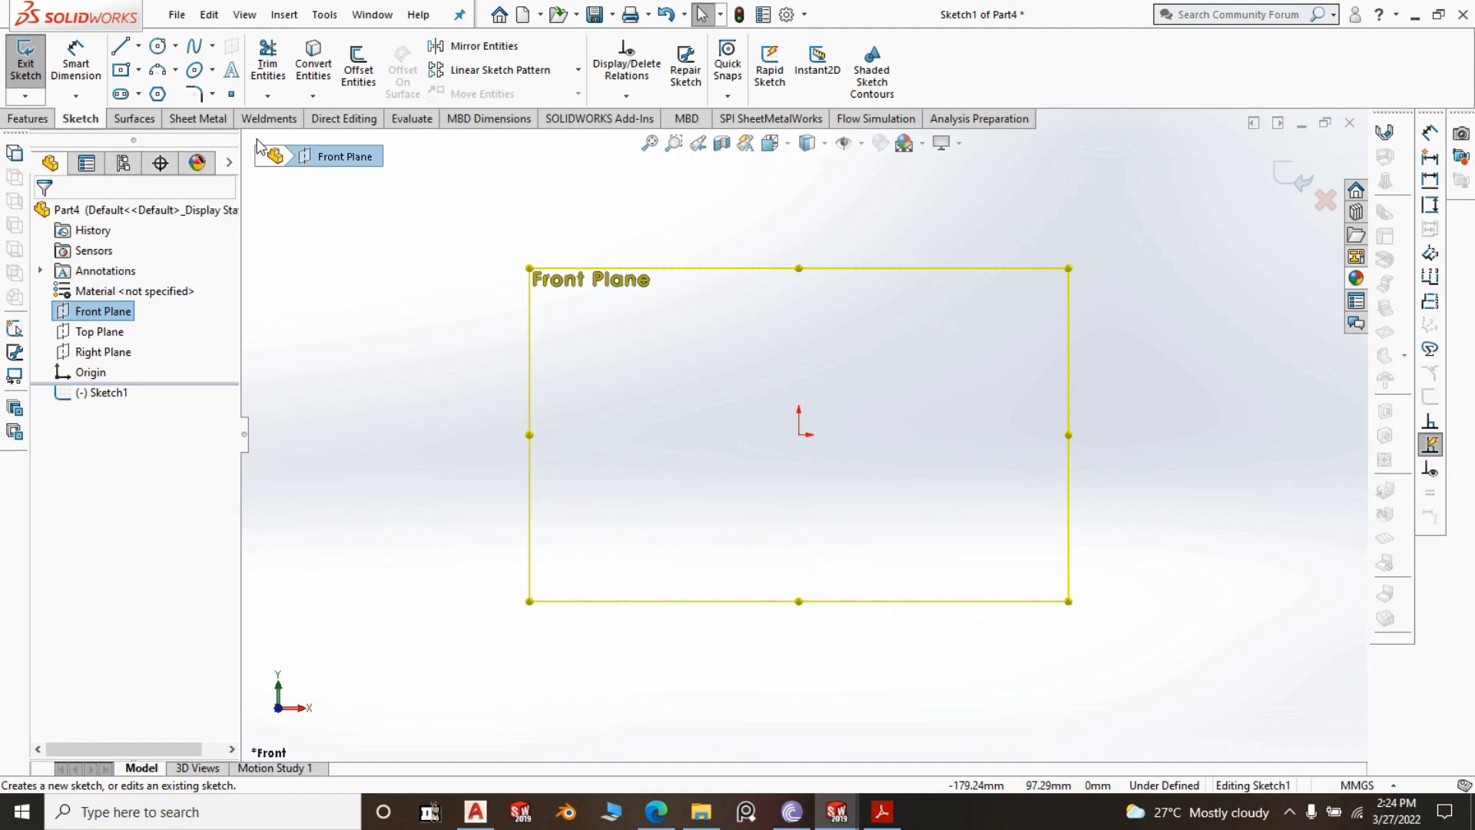
click(159, 49)
click(800, 435)
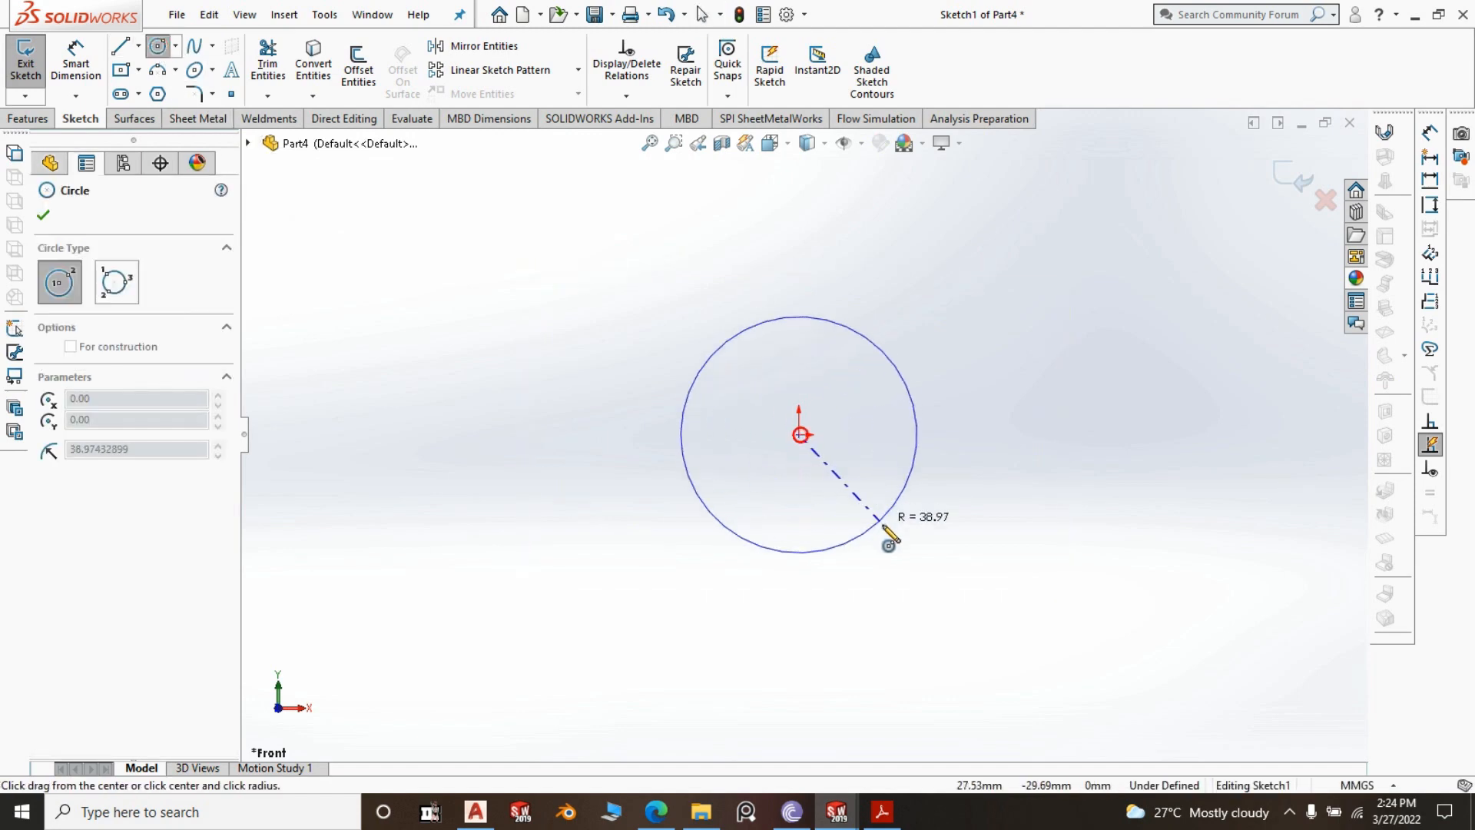
click(909, 539)
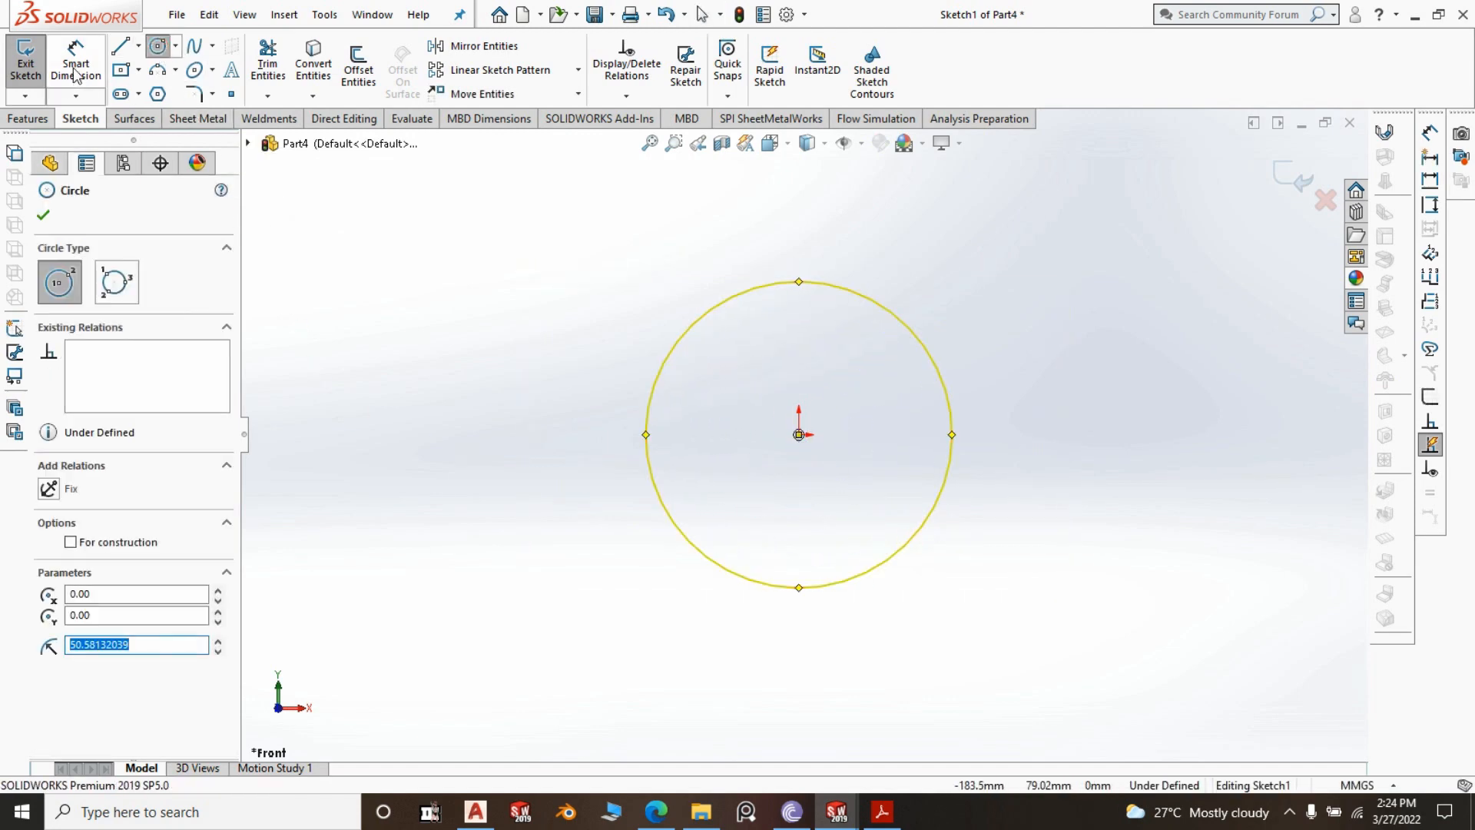
Dimension the circle and set its diameter to 25 mm
click(75, 74)
click(653, 475)
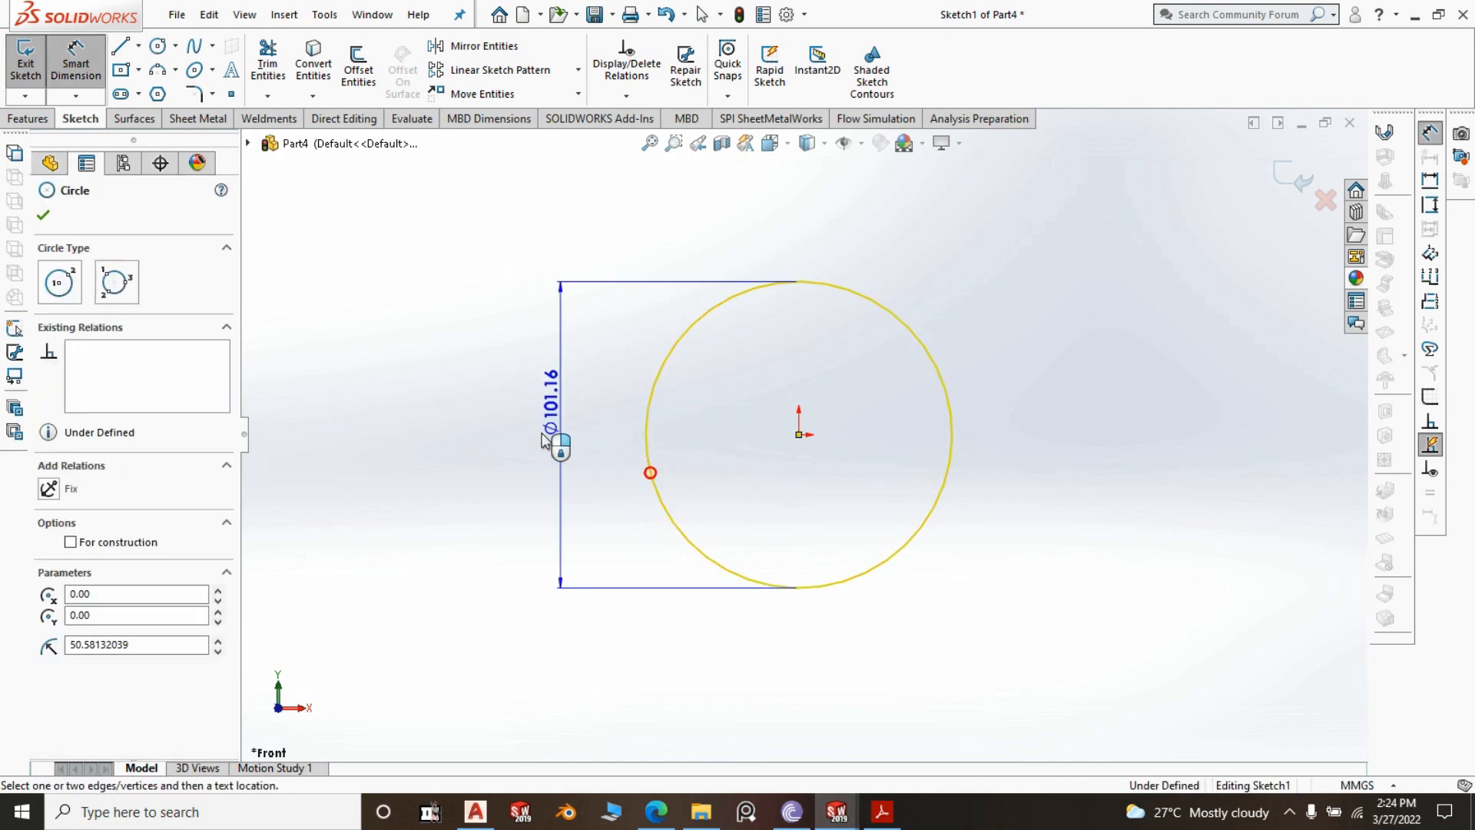
click(536, 445)
text(25)
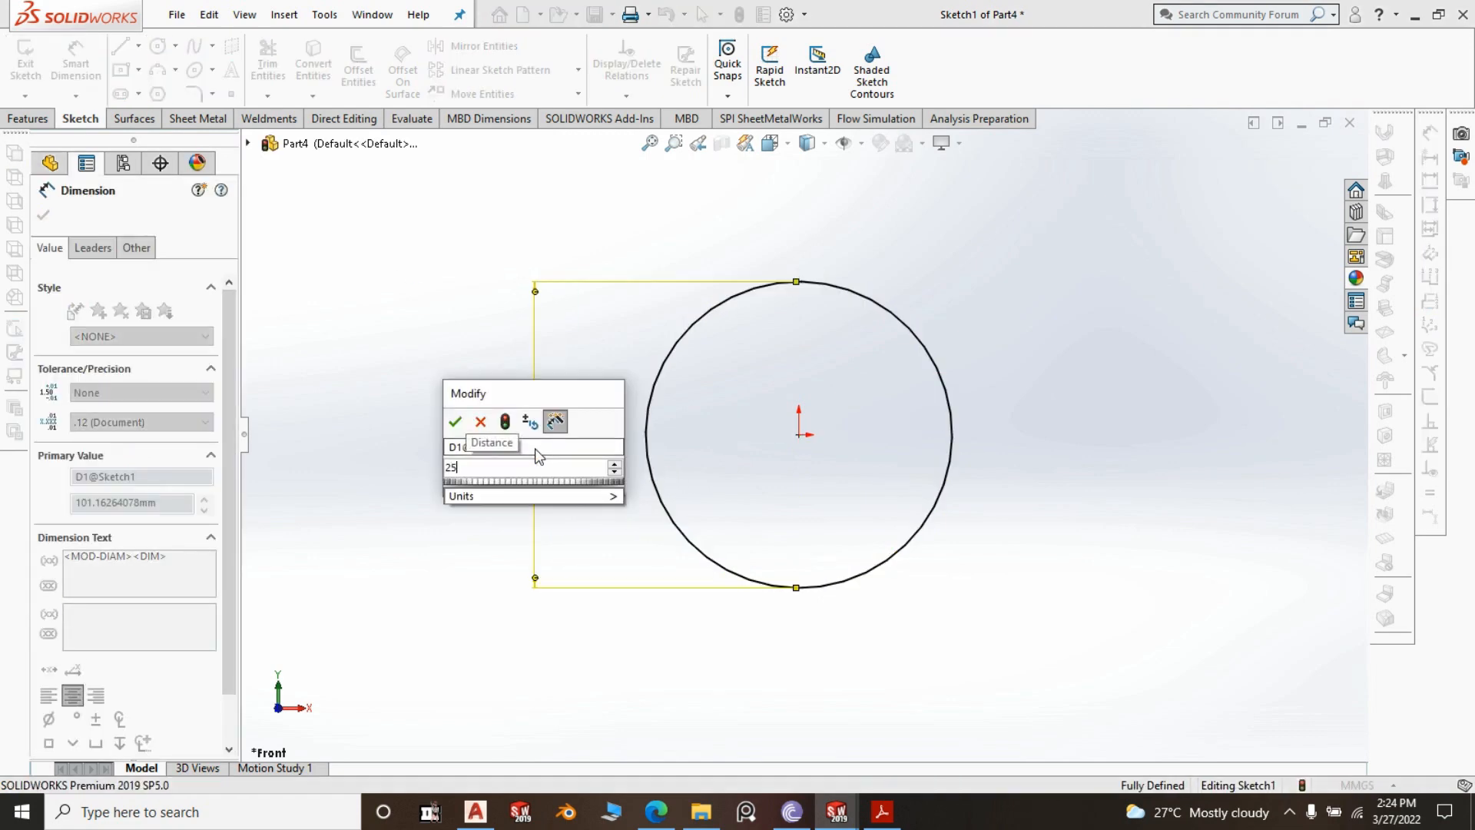
click(455, 421)
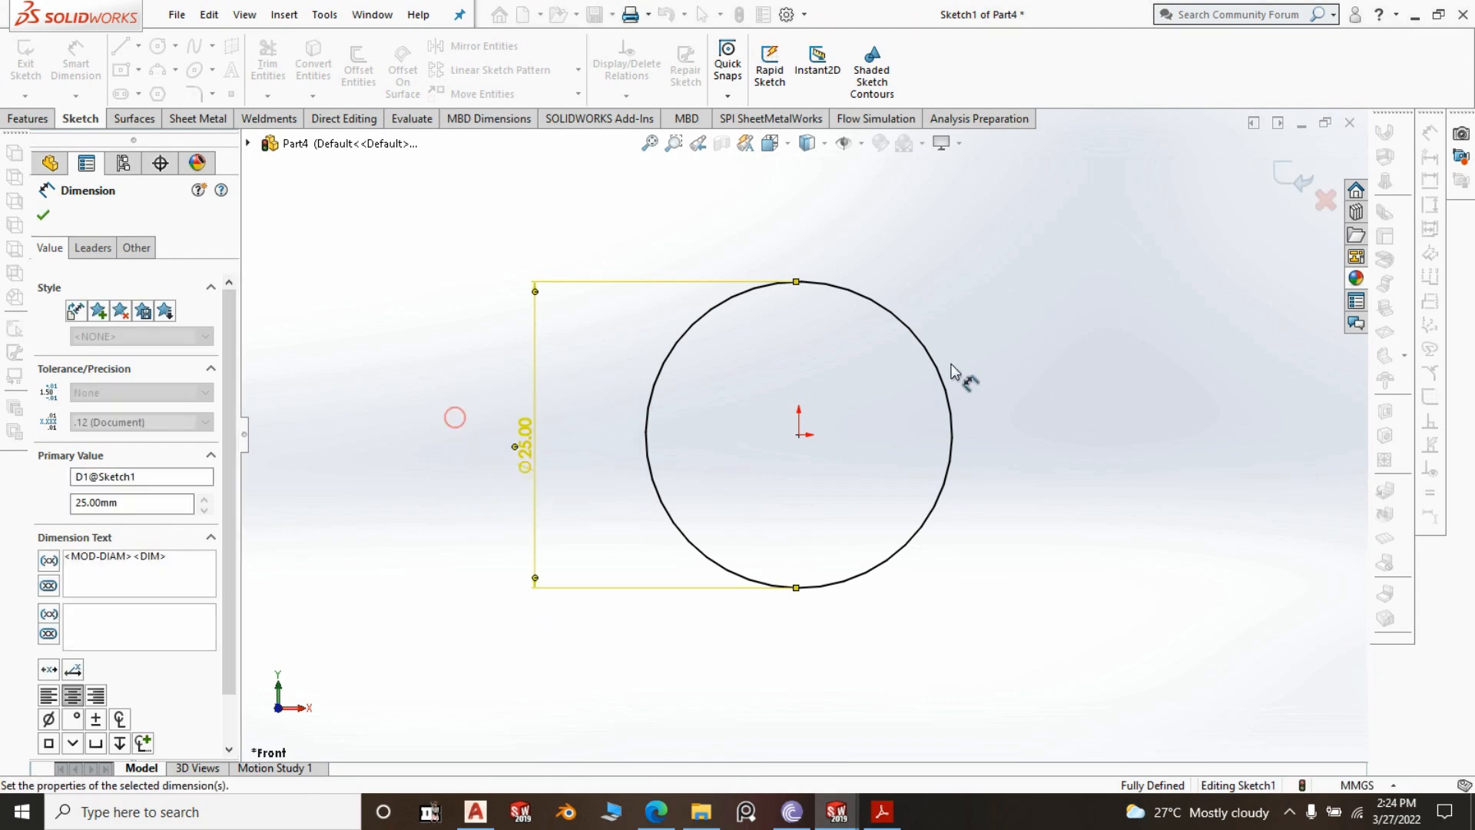
right_click(369, 213)
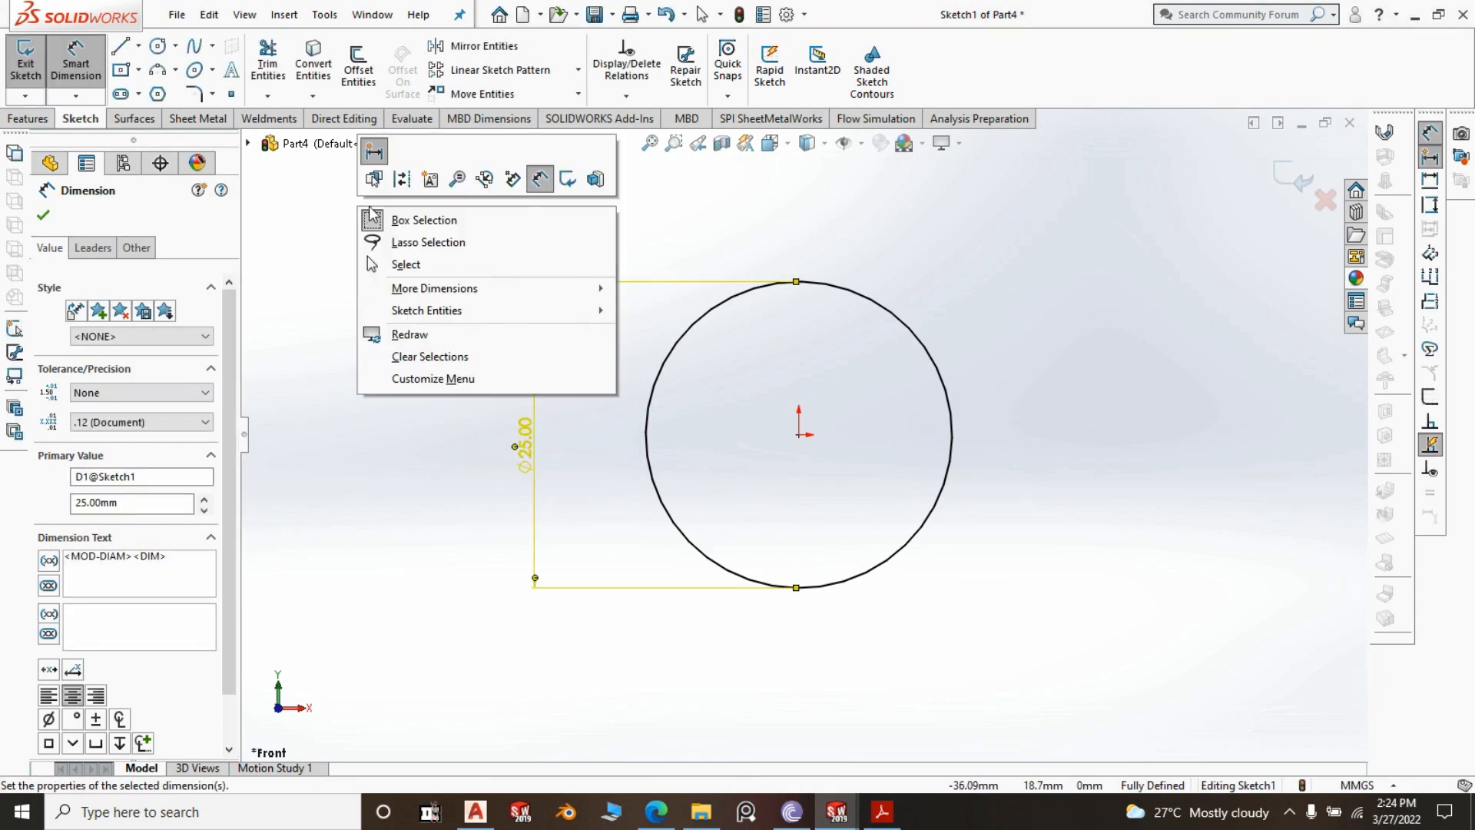
Offset the 25 mm circle inward by 1.2 mm to form the tube's wall profile
click(403, 264)
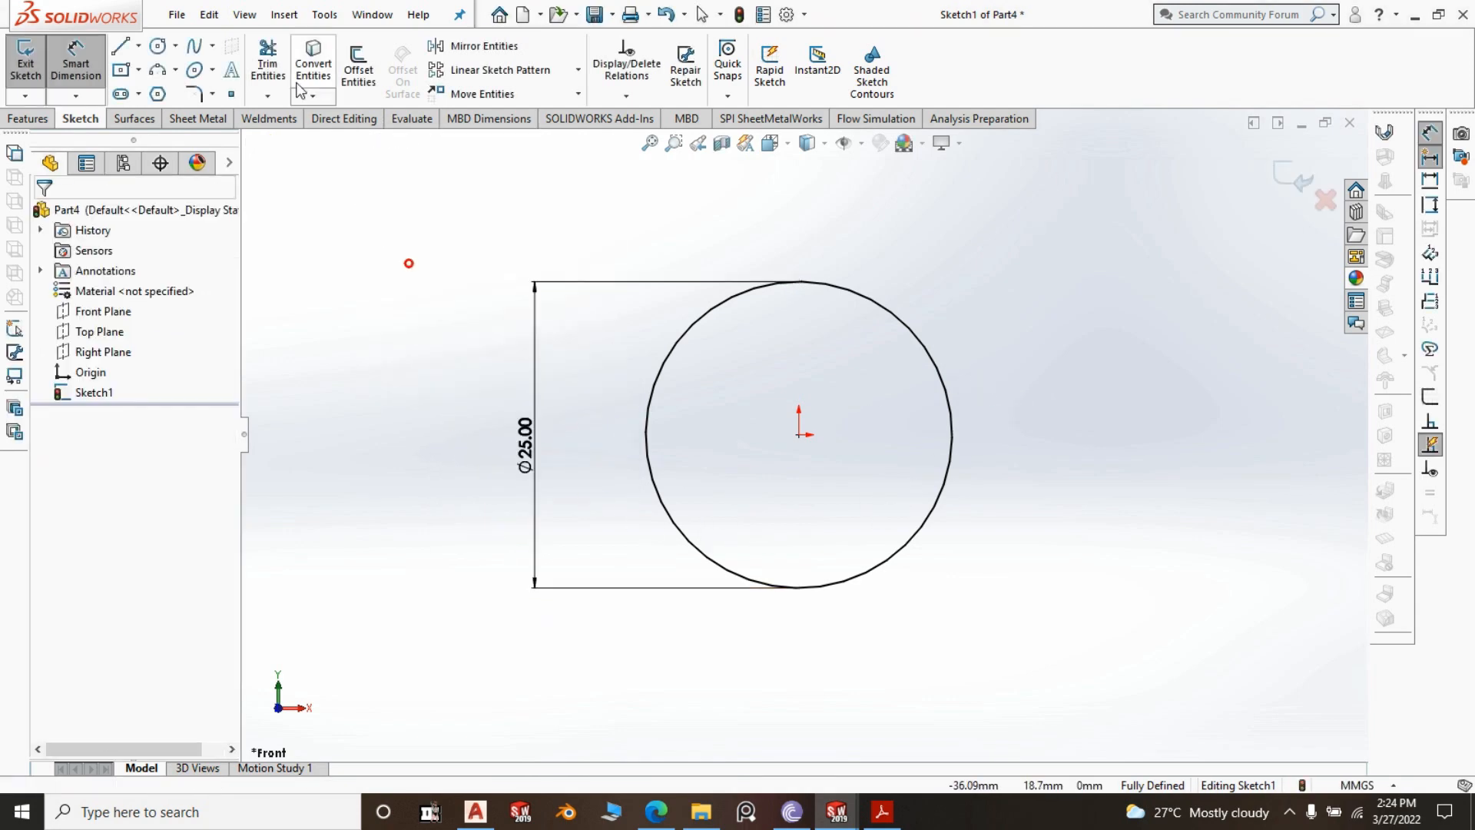
click(366, 73)
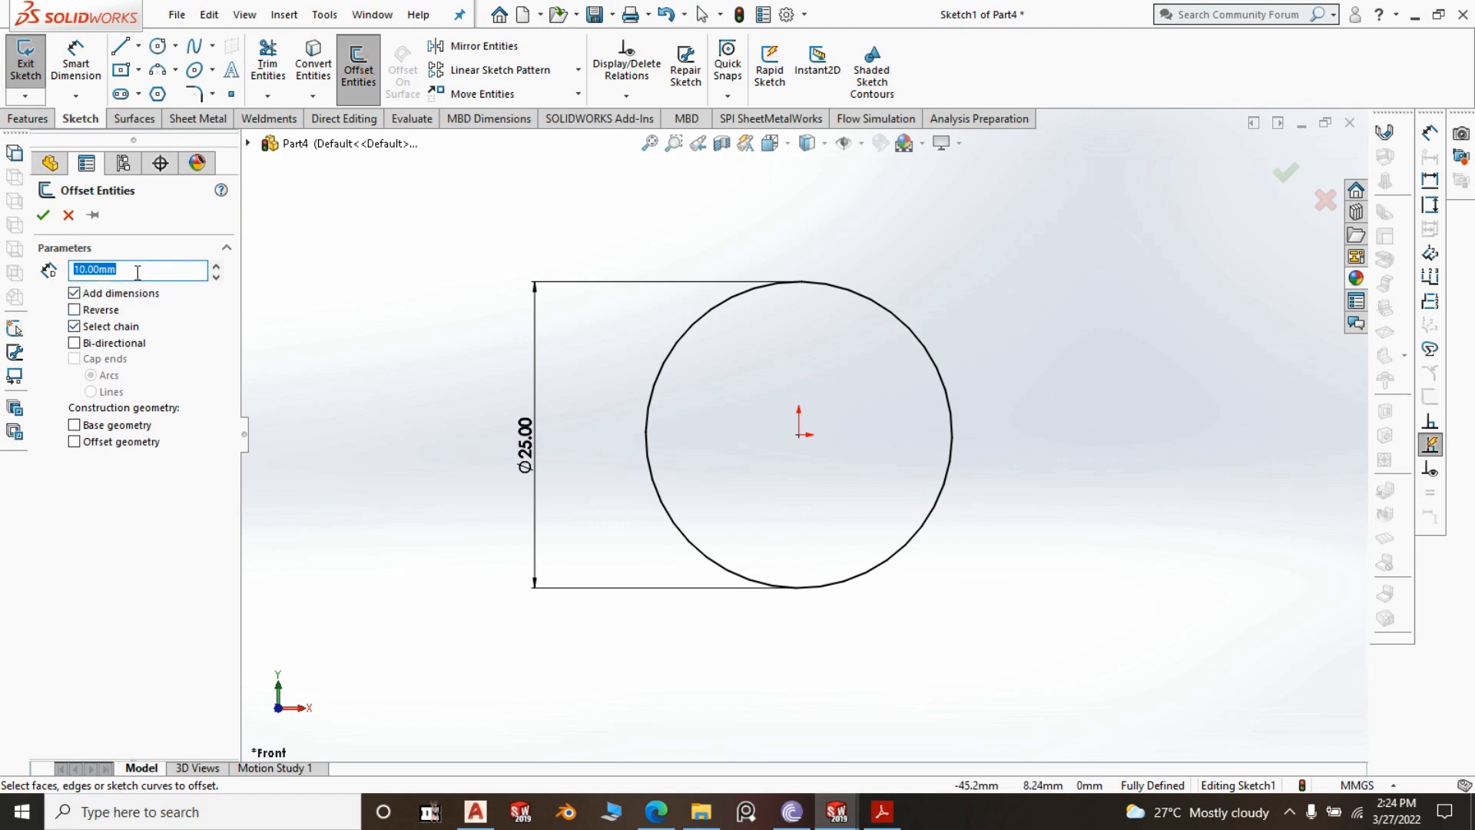
text(1.)
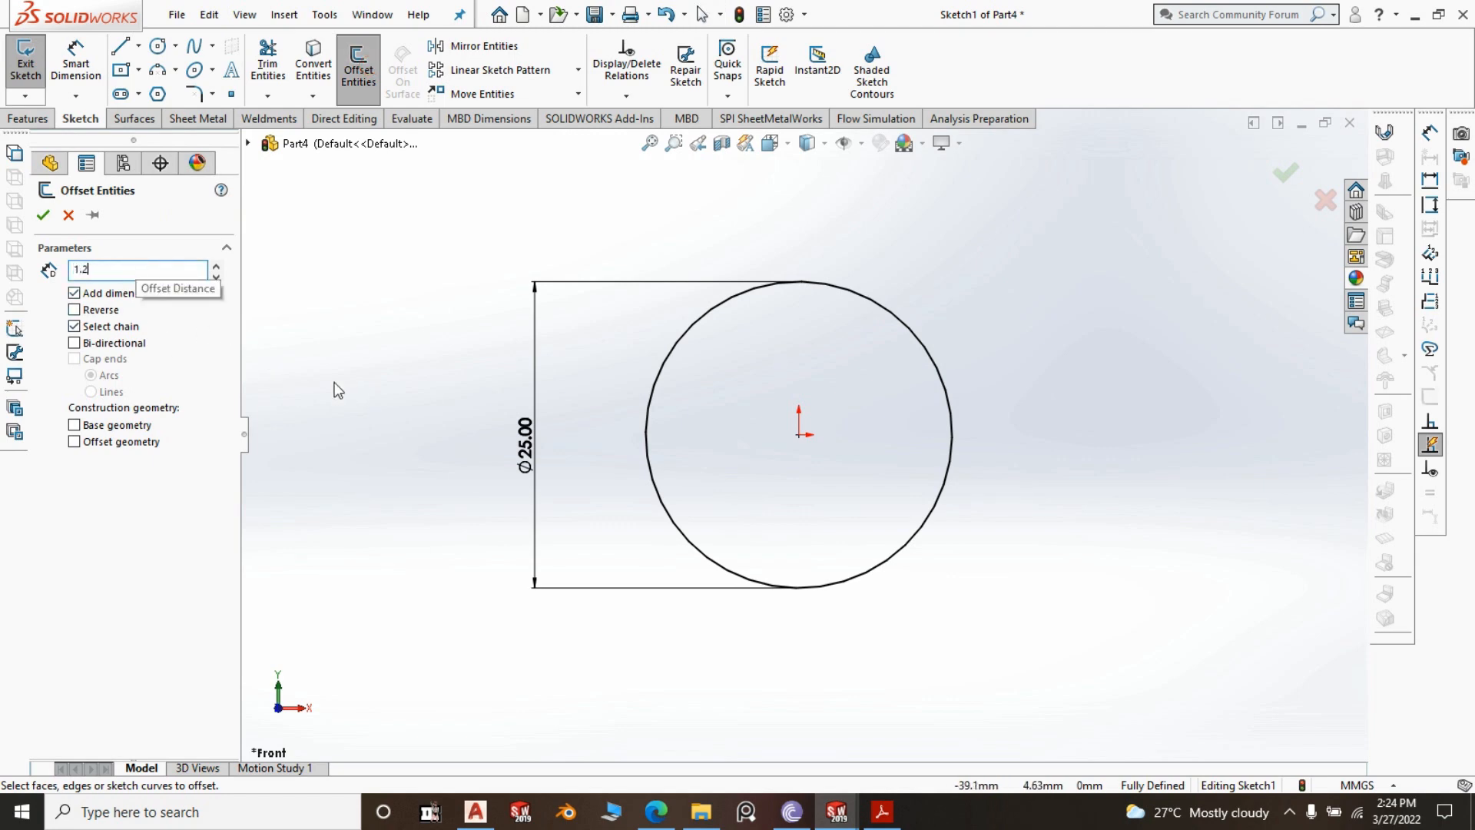
text(2)
click(684, 342)
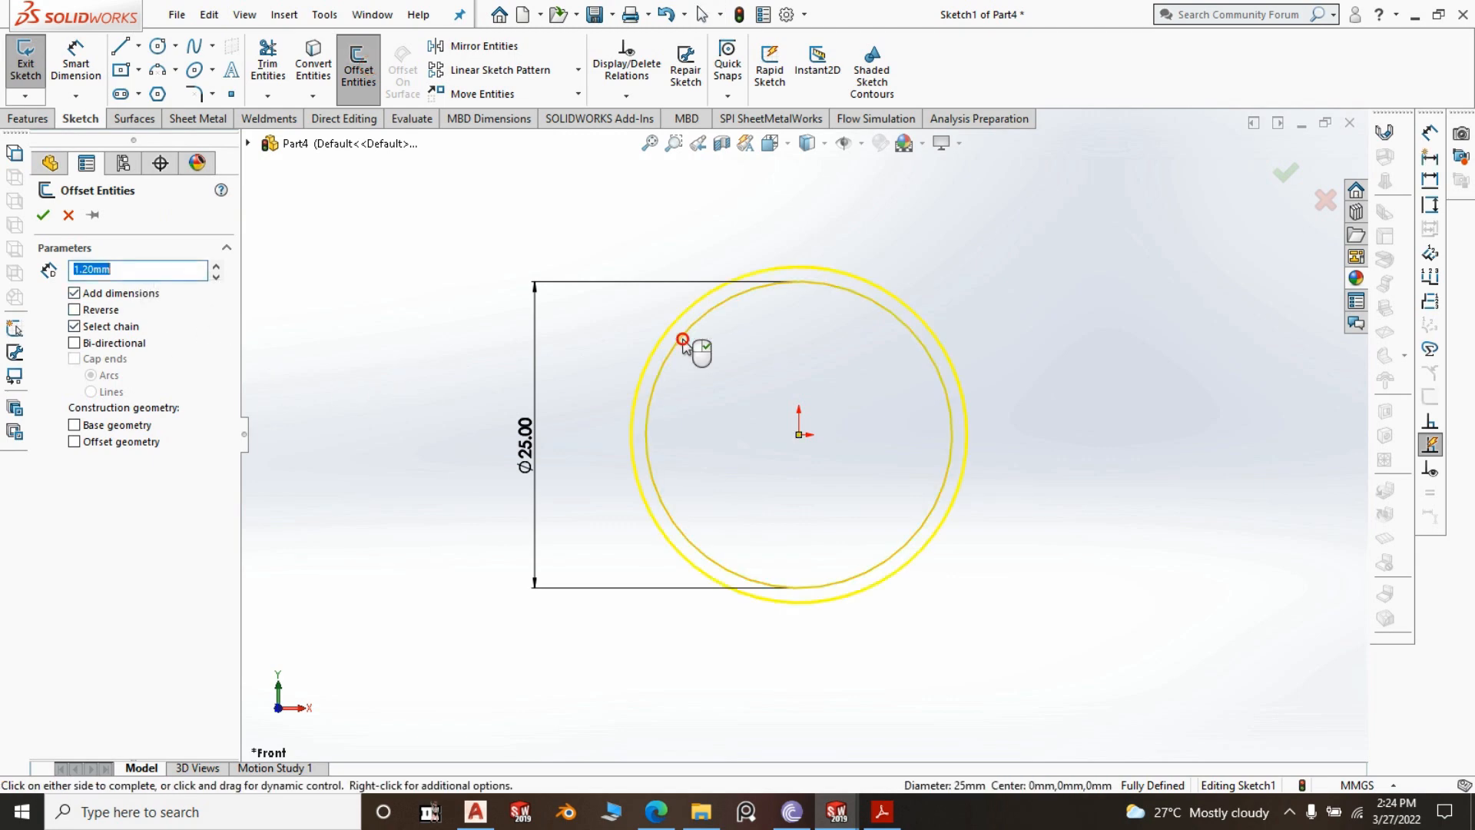
click(75, 309)
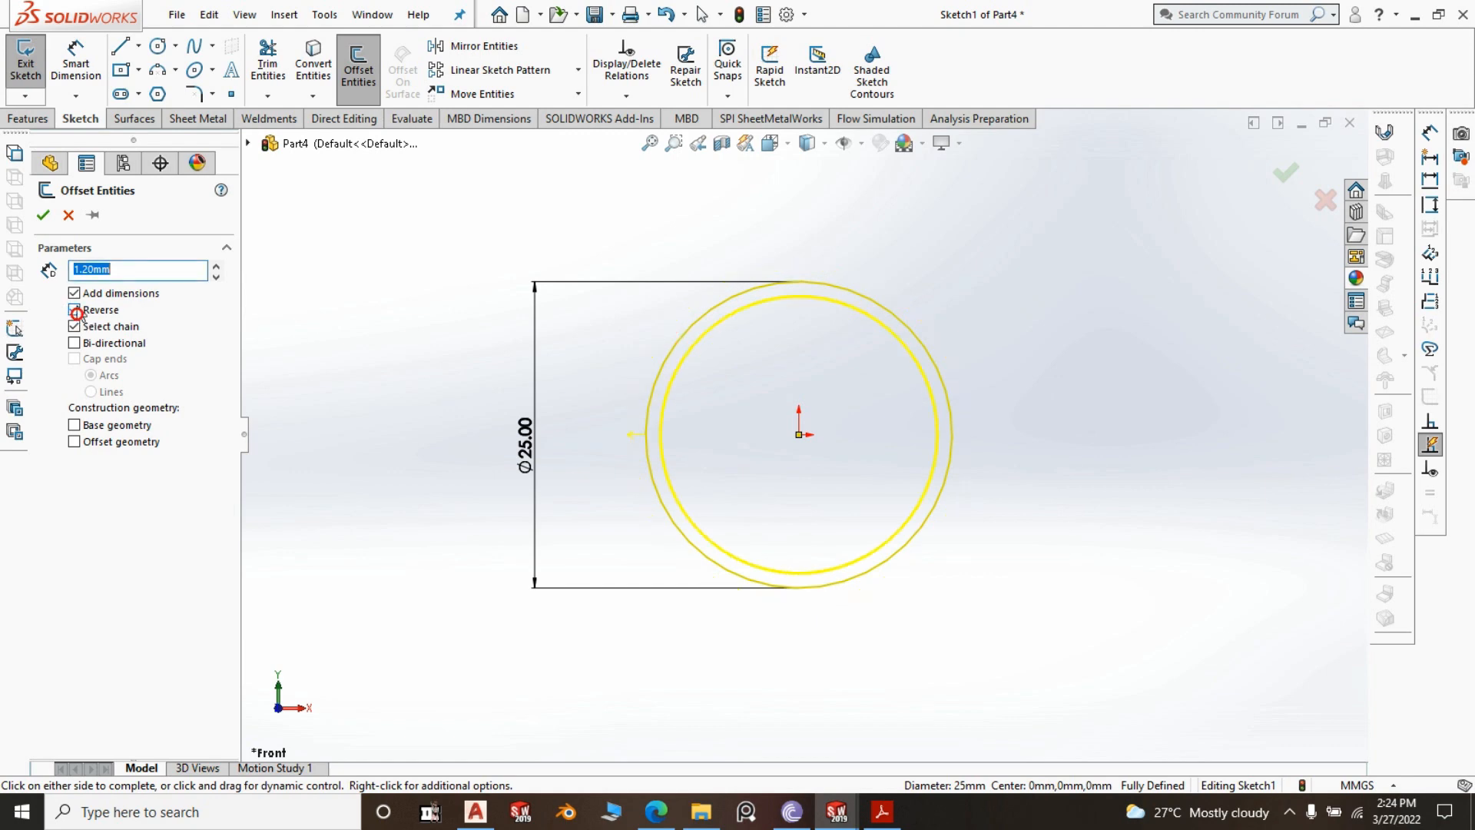
click(43, 216)
Extrude the ring profile 538 mm with the Mid Plane end condition to form a hollow tube
click(29, 119)
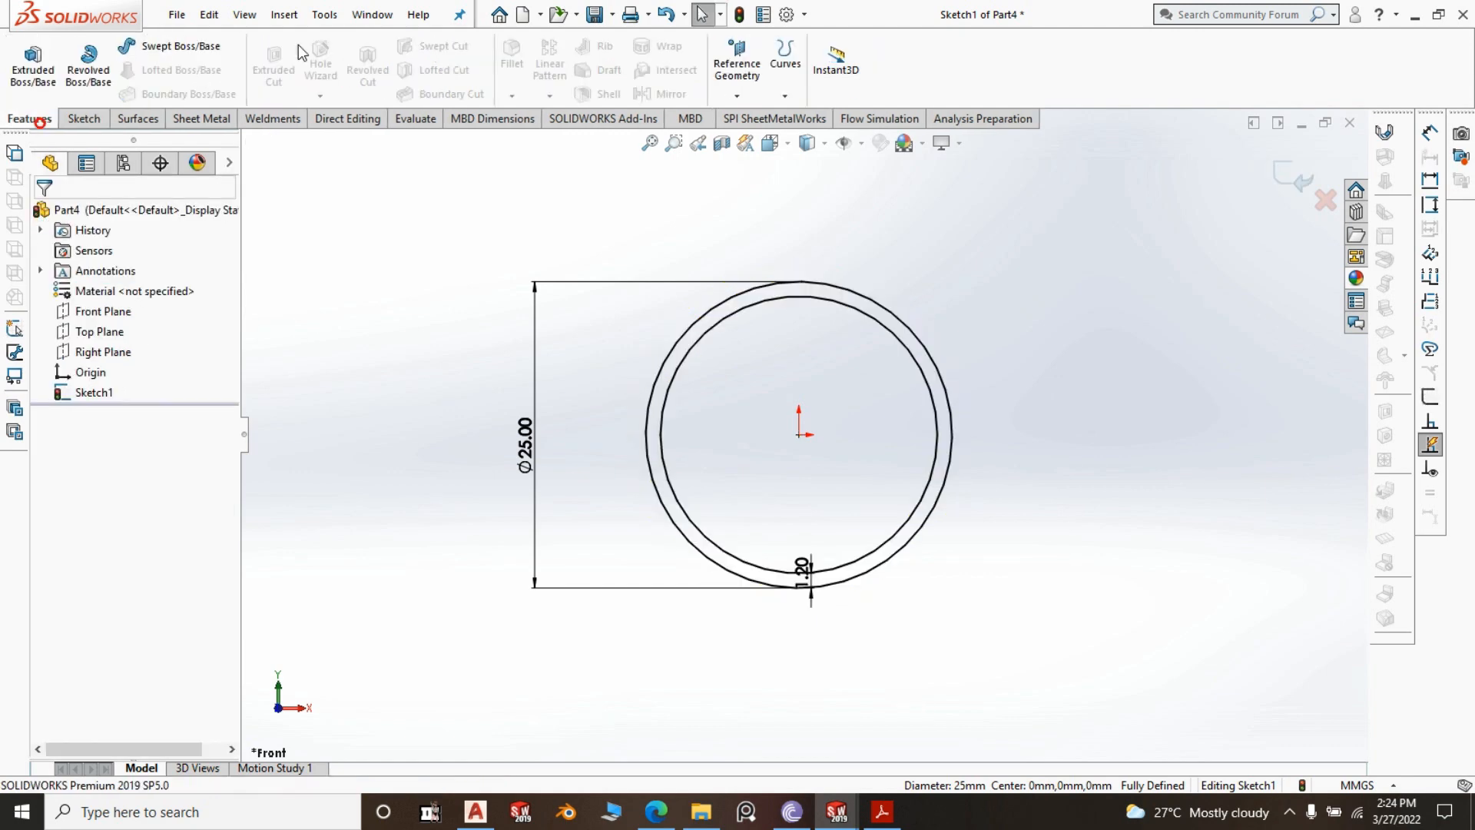
click(33, 68)
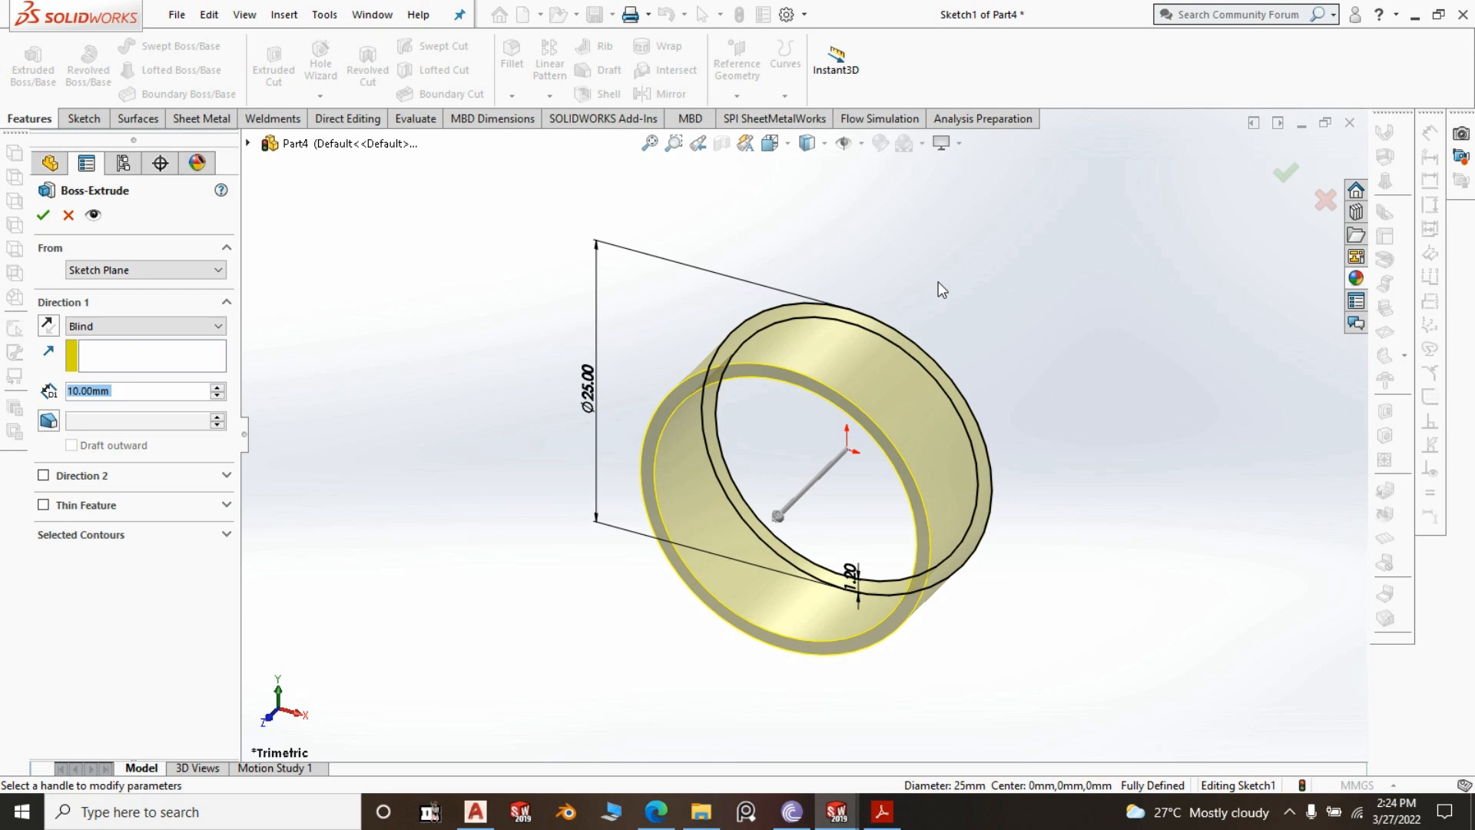
click(173, 325)
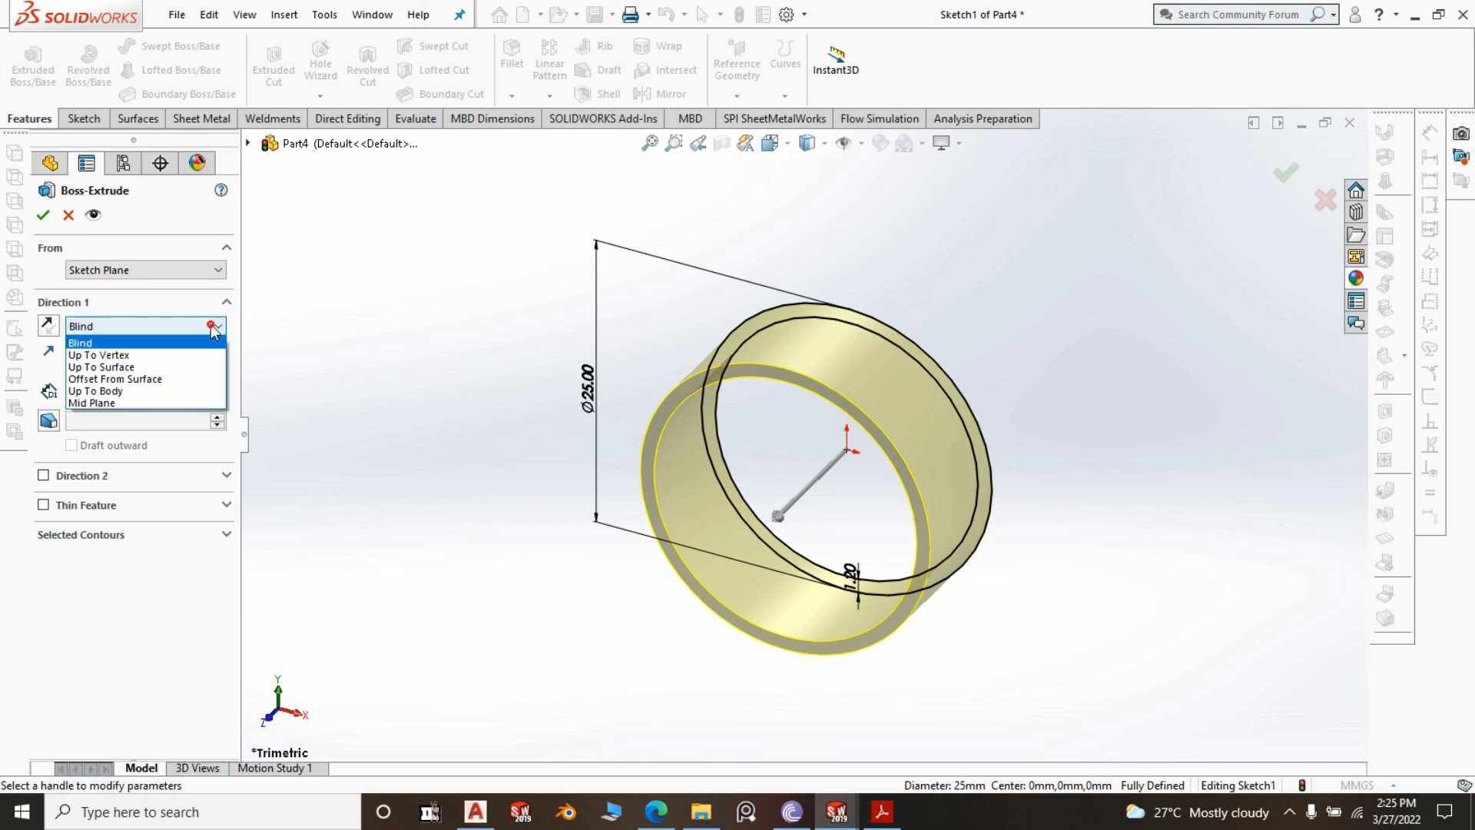
click(85, 404)
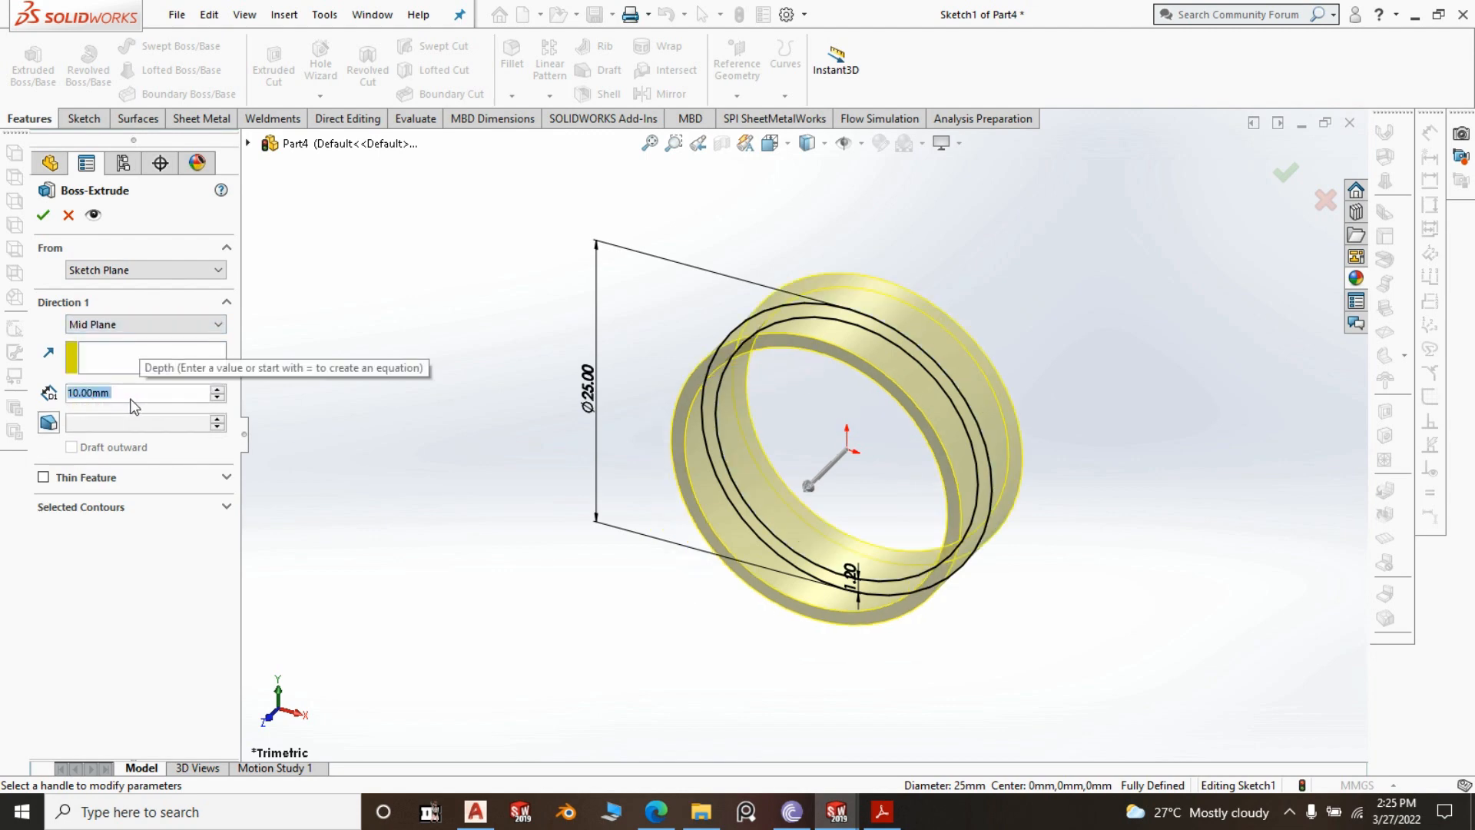
text(5)
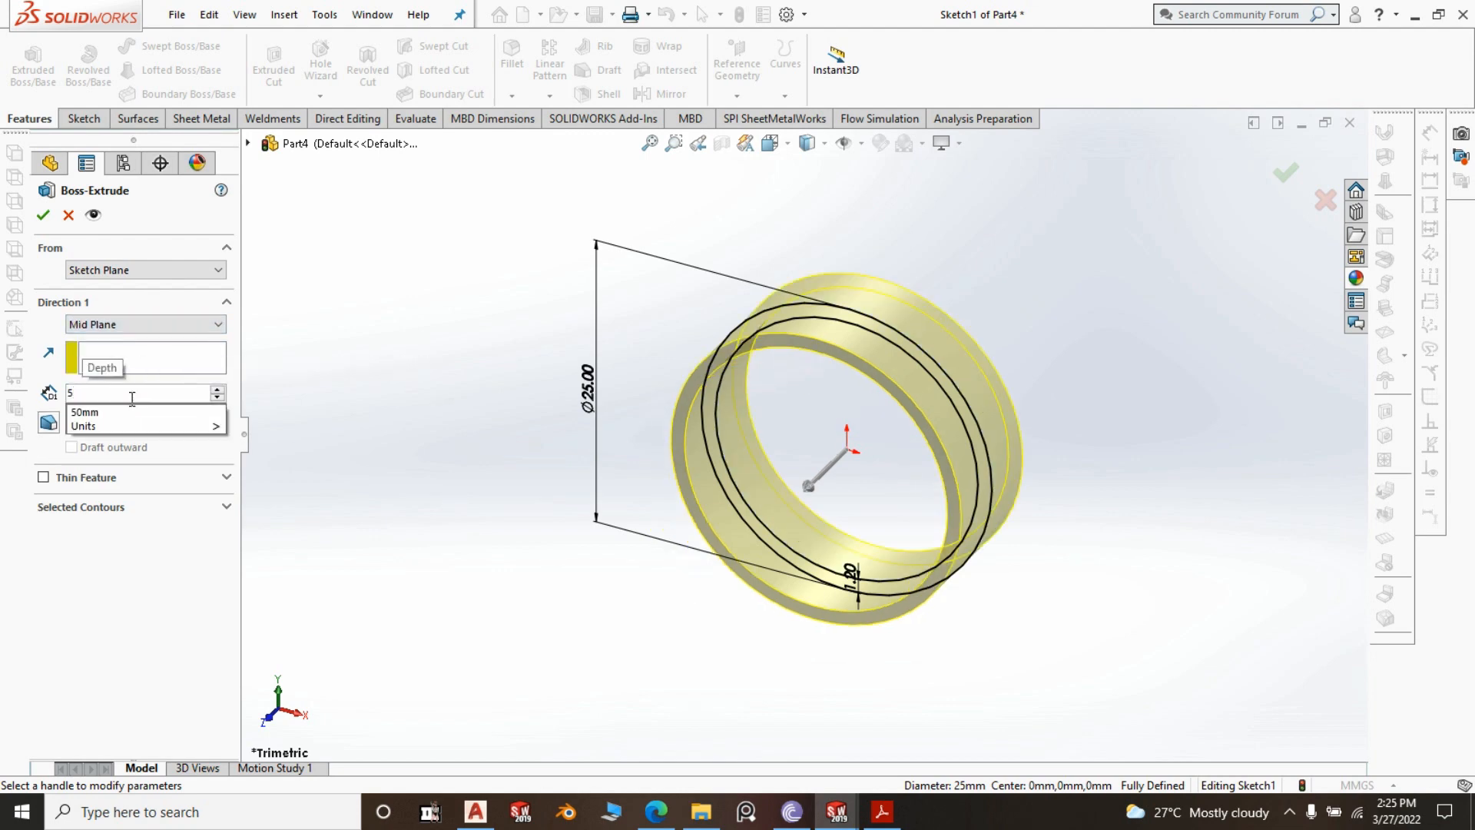
text(38)
key(Return)
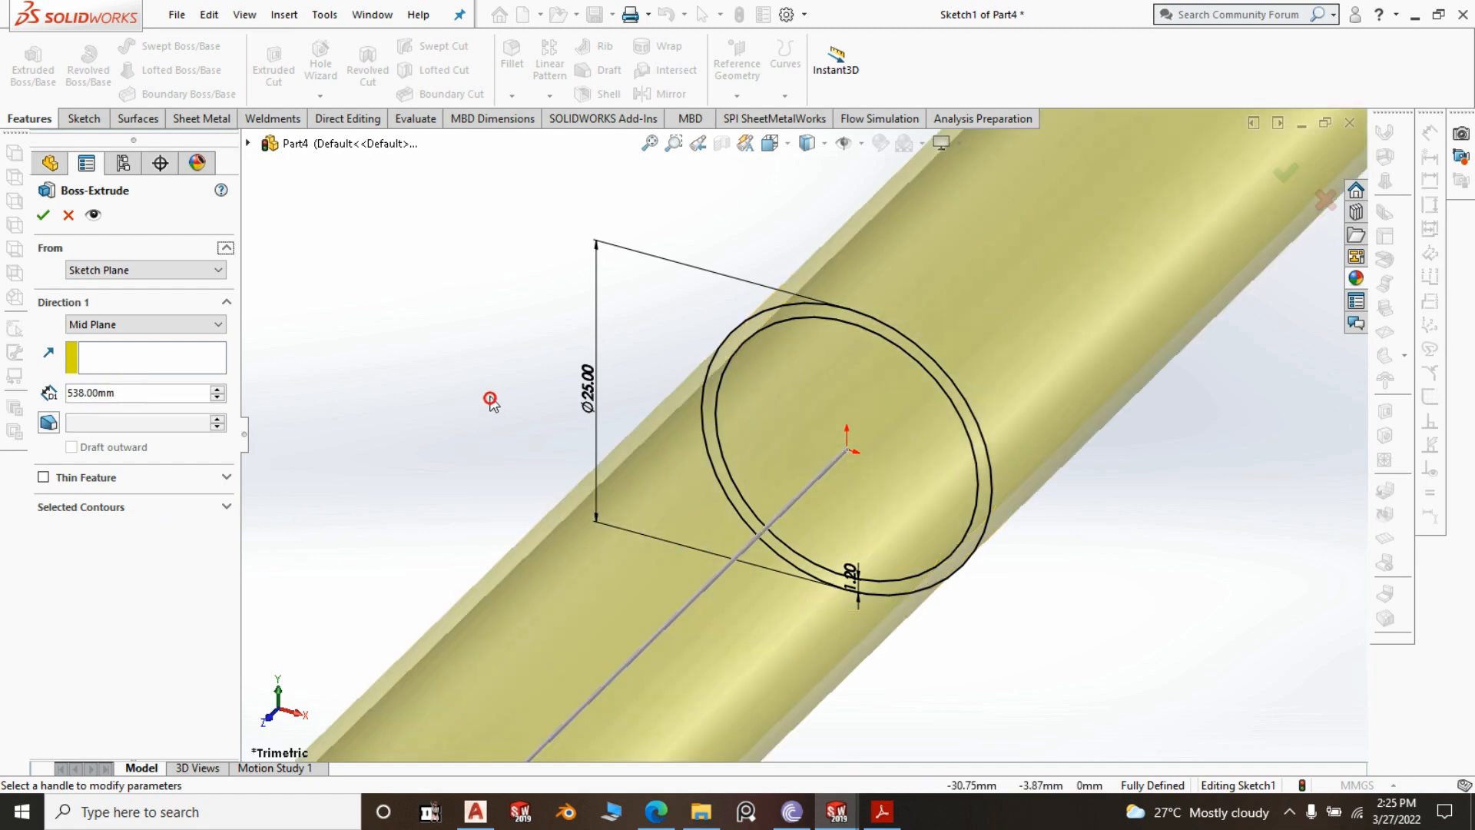
click(42, 216)
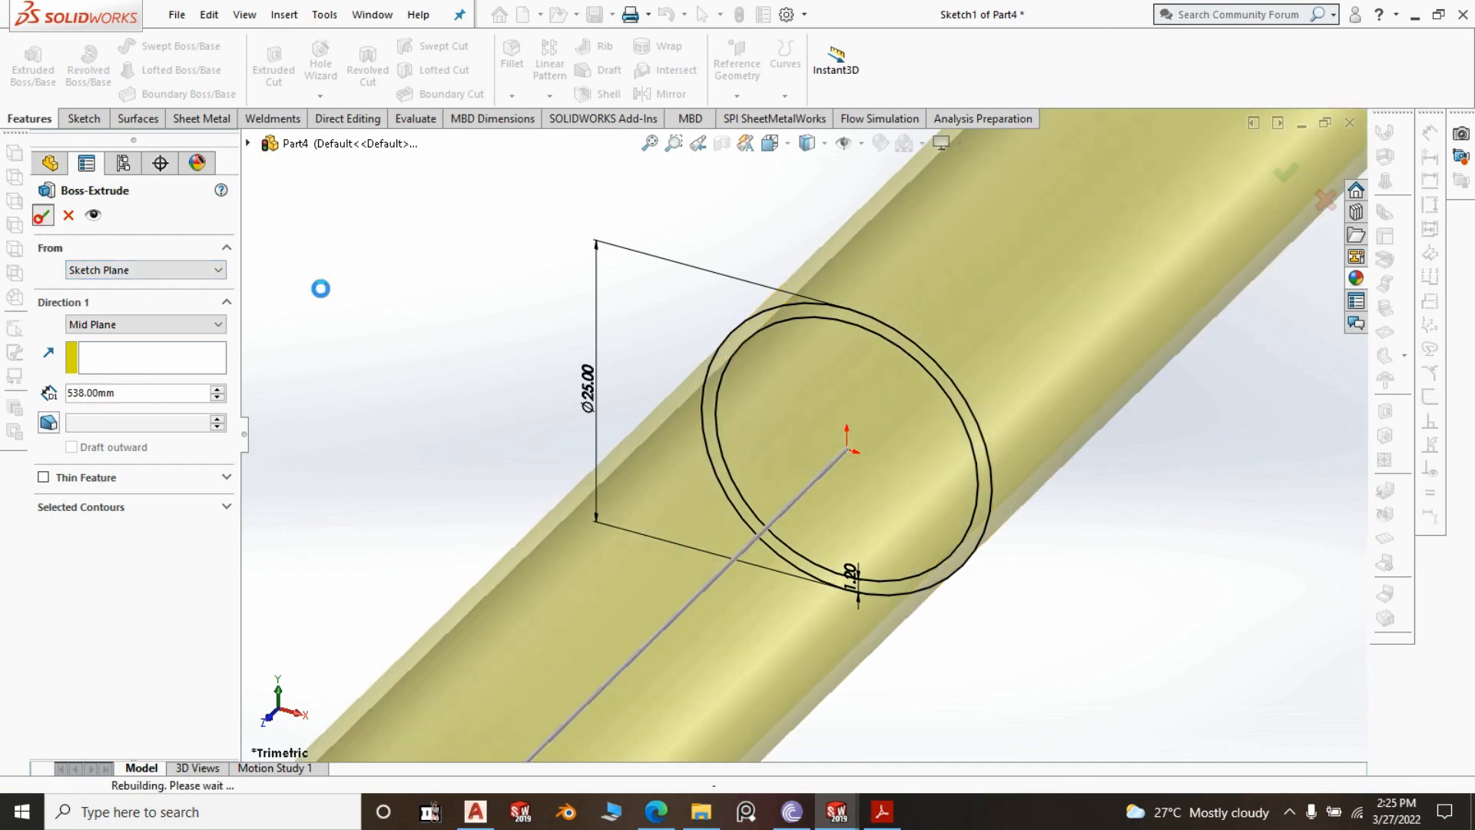
scroll(773, 478, up, 3)
key(f)
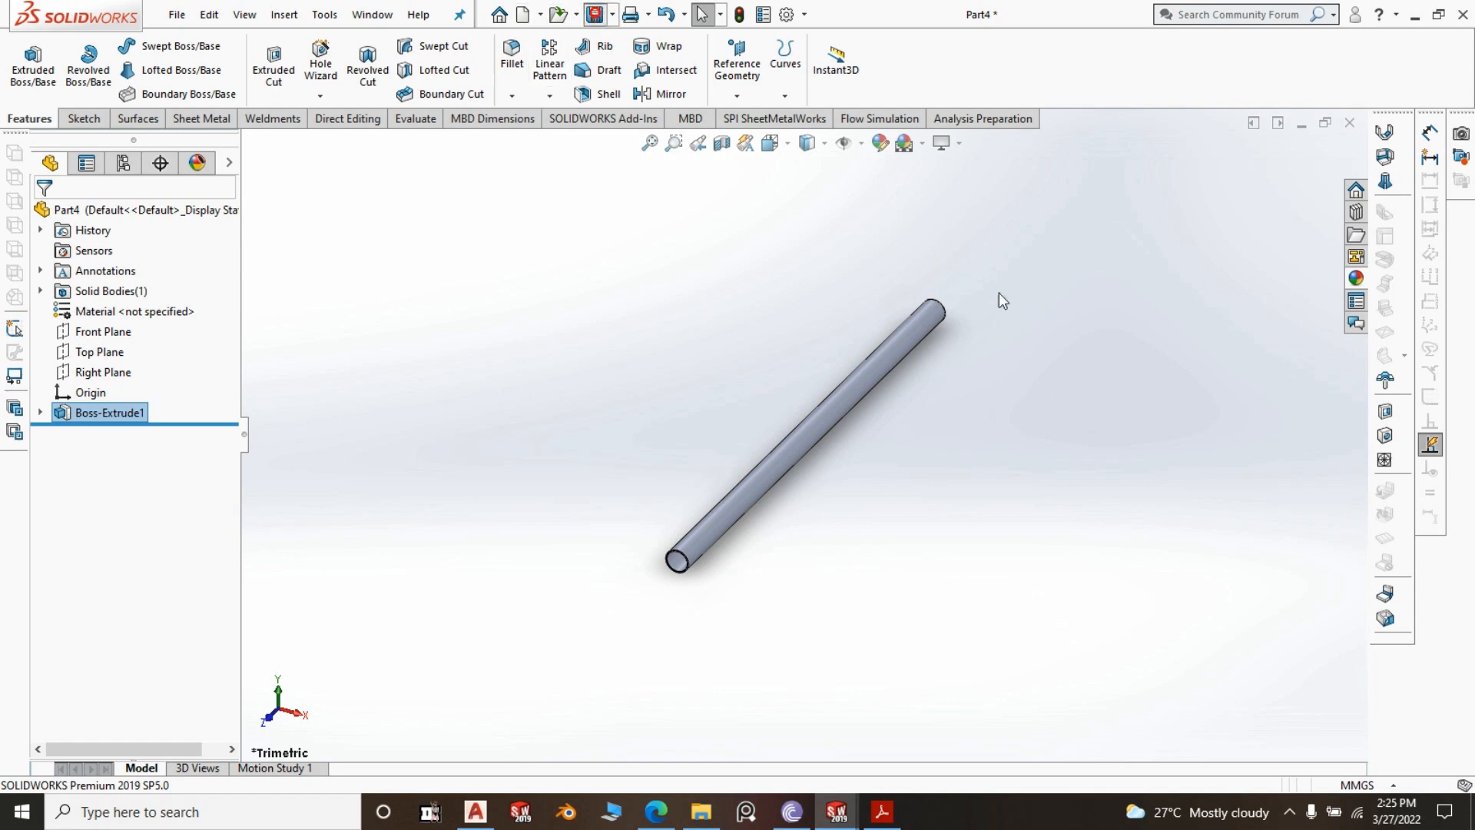
Save the tube part as "3. GR2 - CHS Short Bracing" in the GR 2 folder
key(ctrl+s)
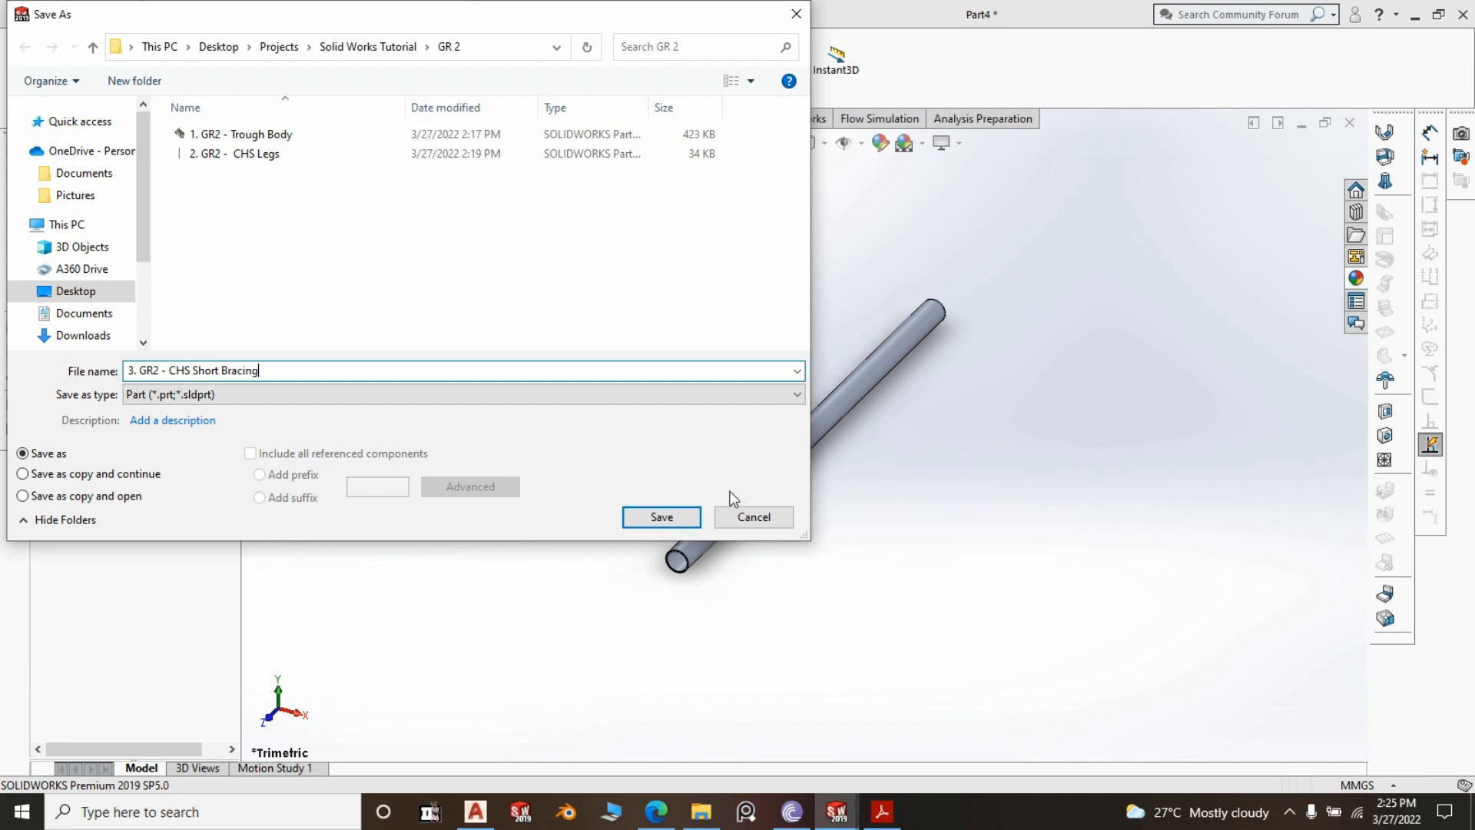
click(694, 516)
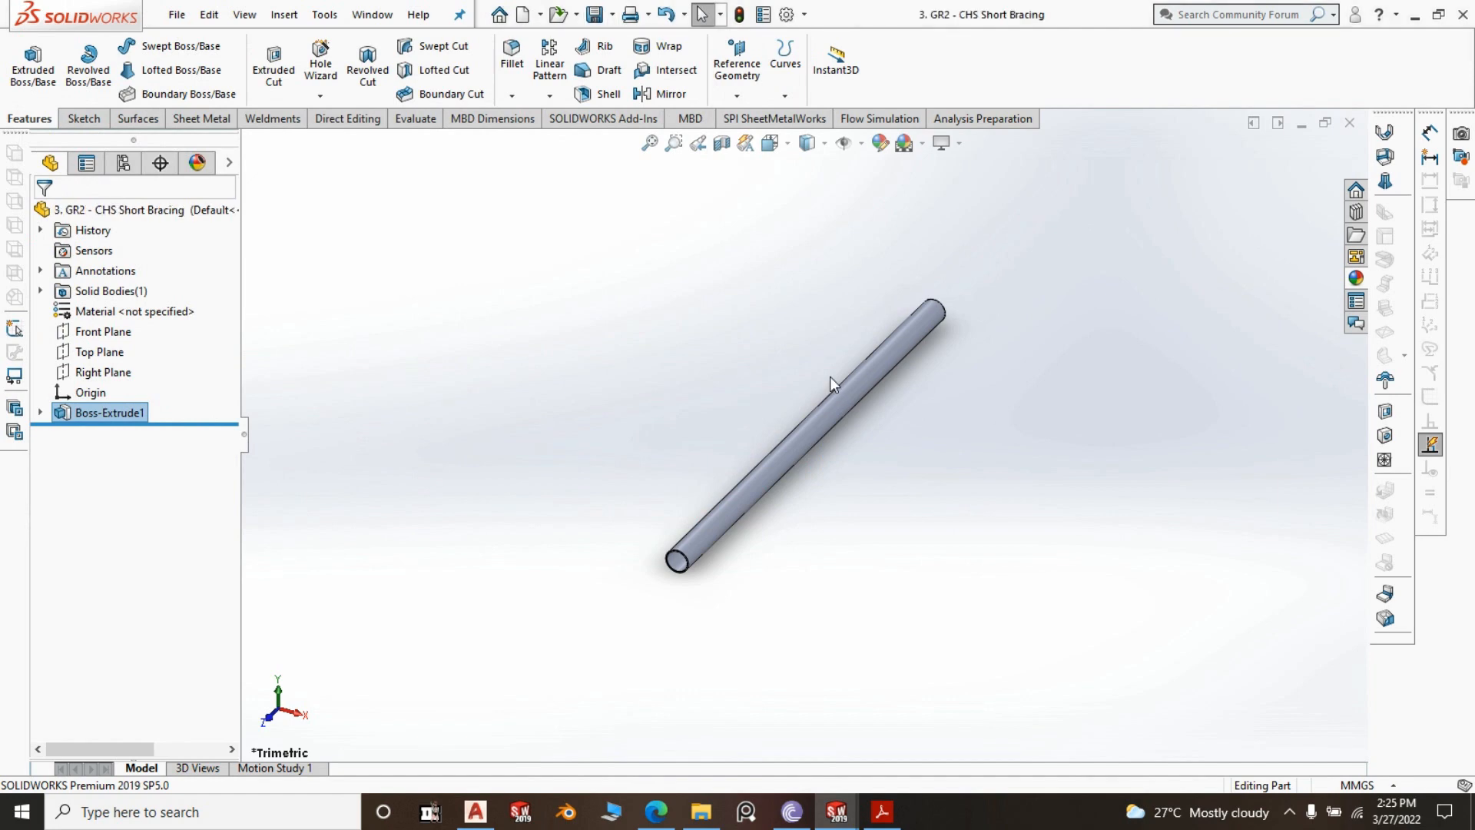
click(821, 315)
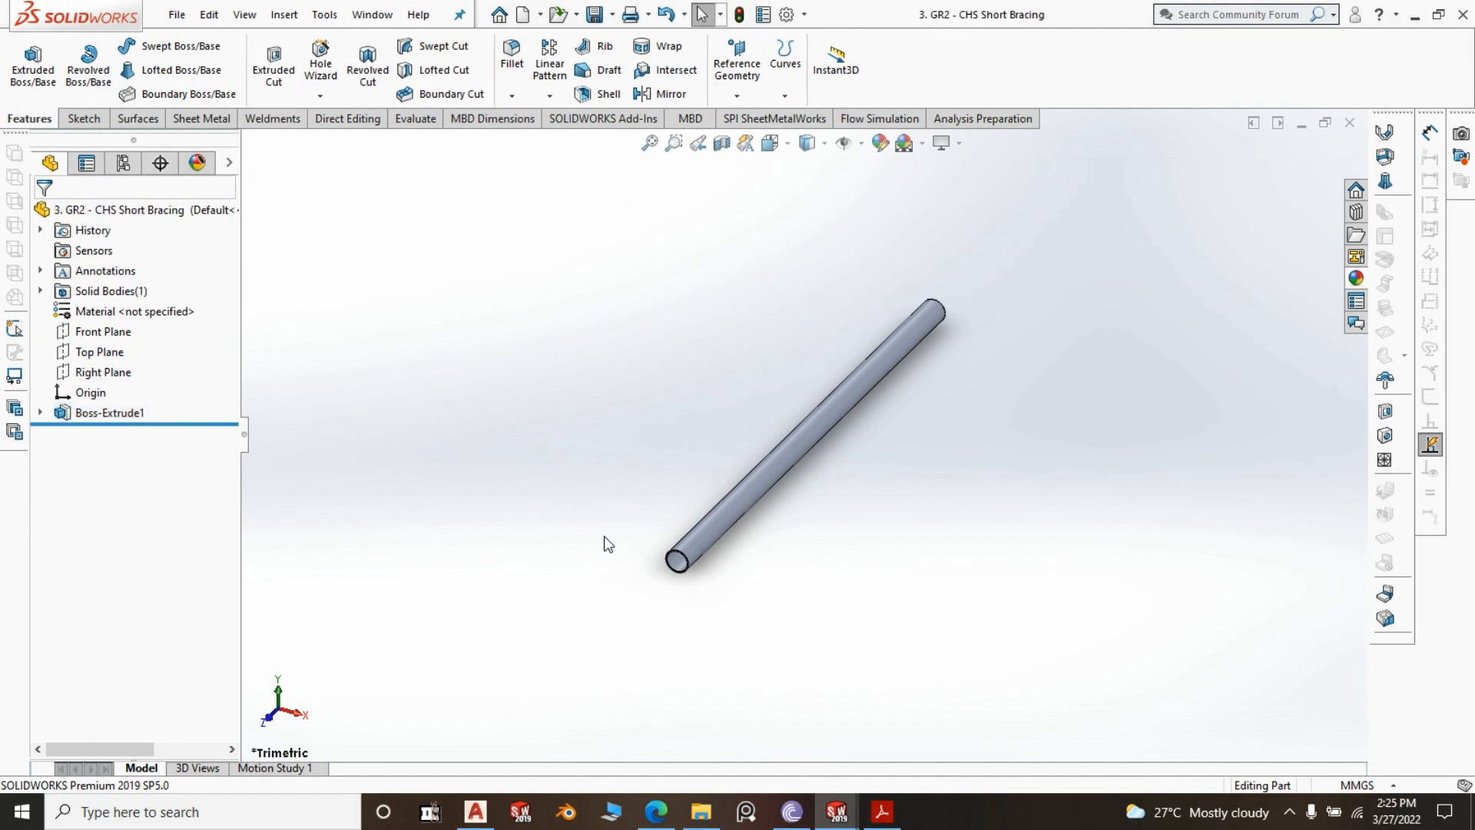
Switch to the trough assembly Assem1 and save it as "GR2 Trough Sink" in the GR 2 folder
mouse_move(837, 811)
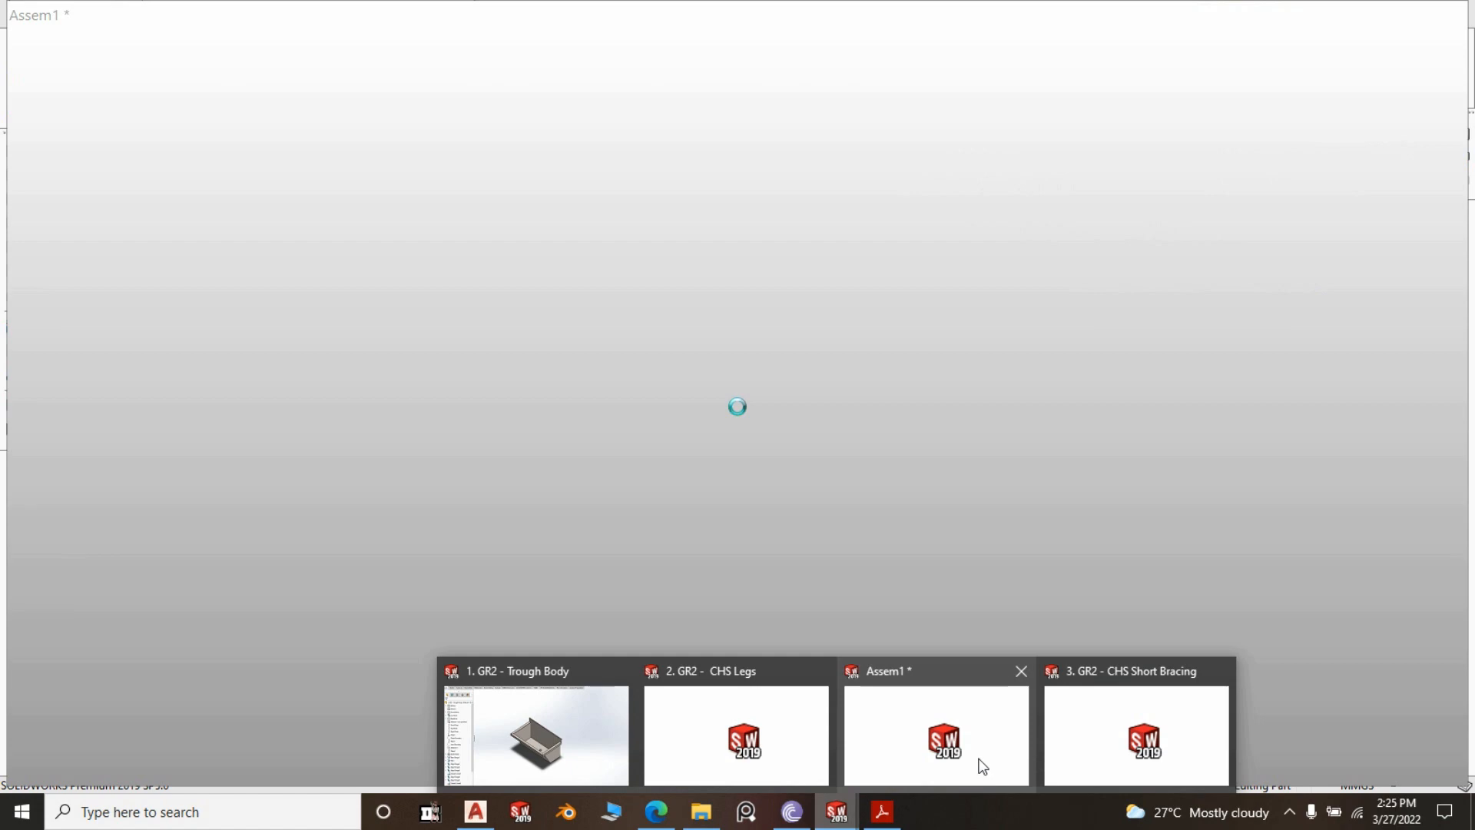
click(976, 768)
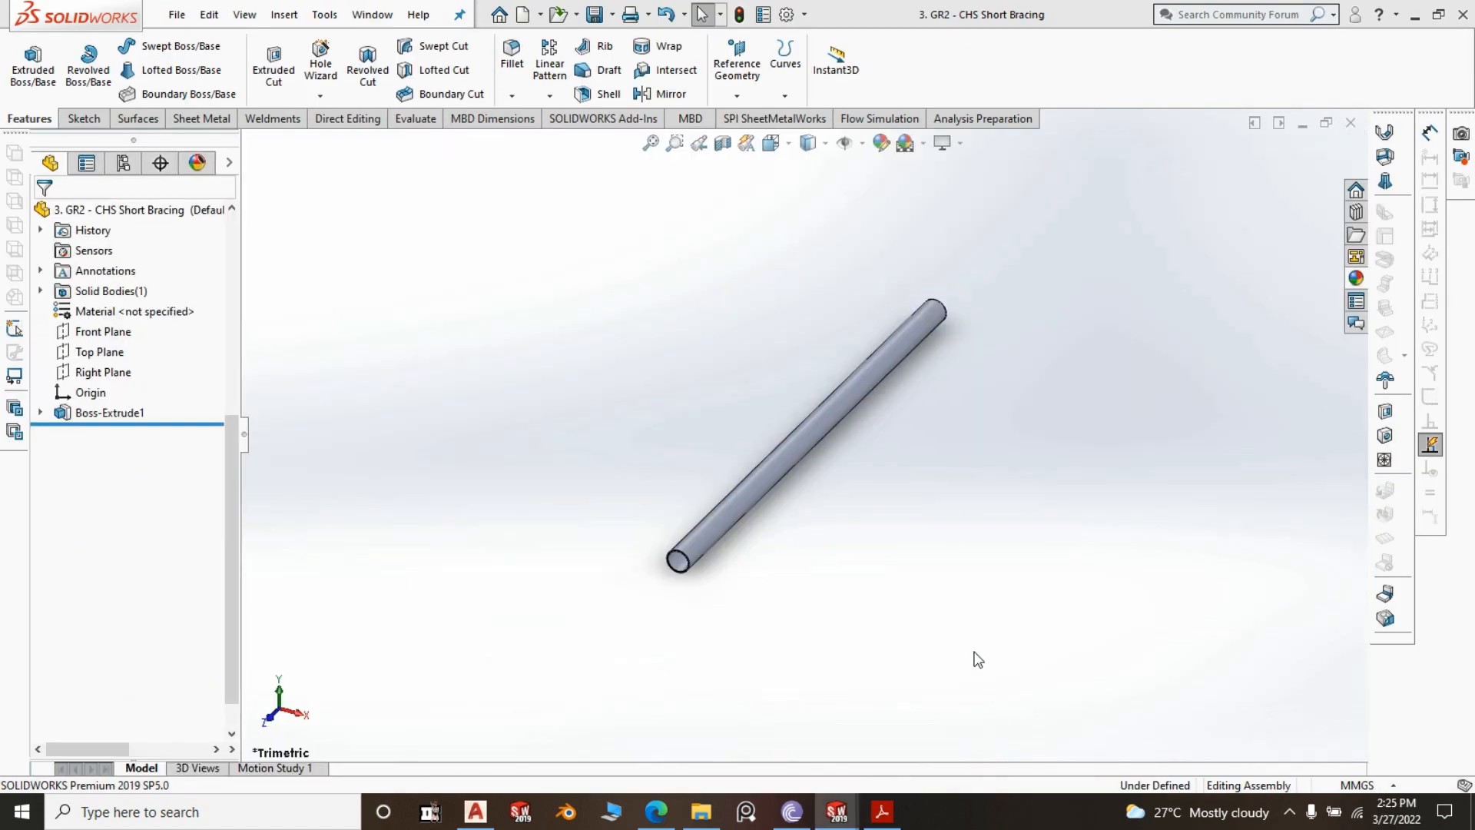
click(595, 14)
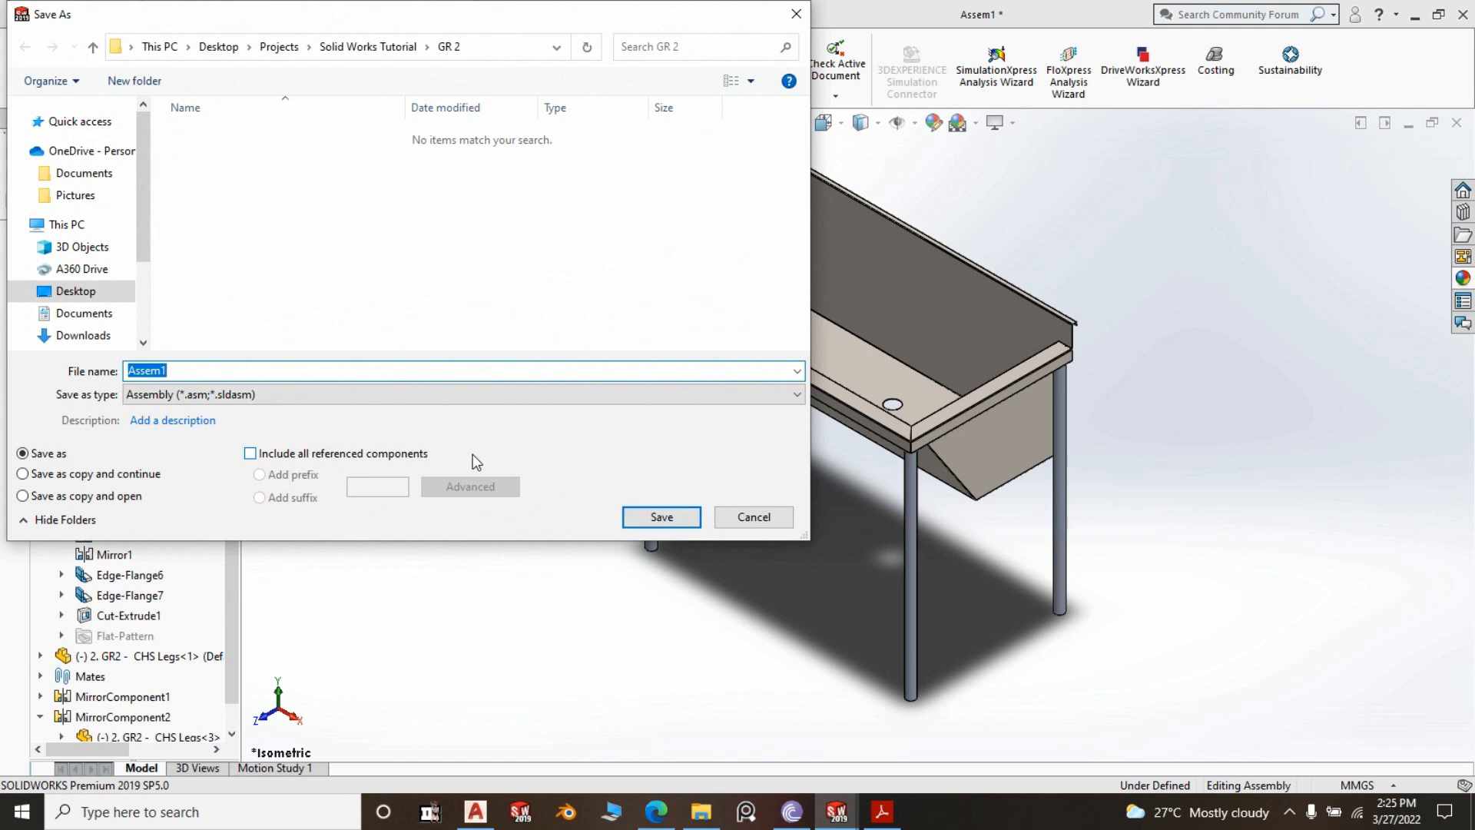
text(GR2 Trough Sink)
click(661, 517)
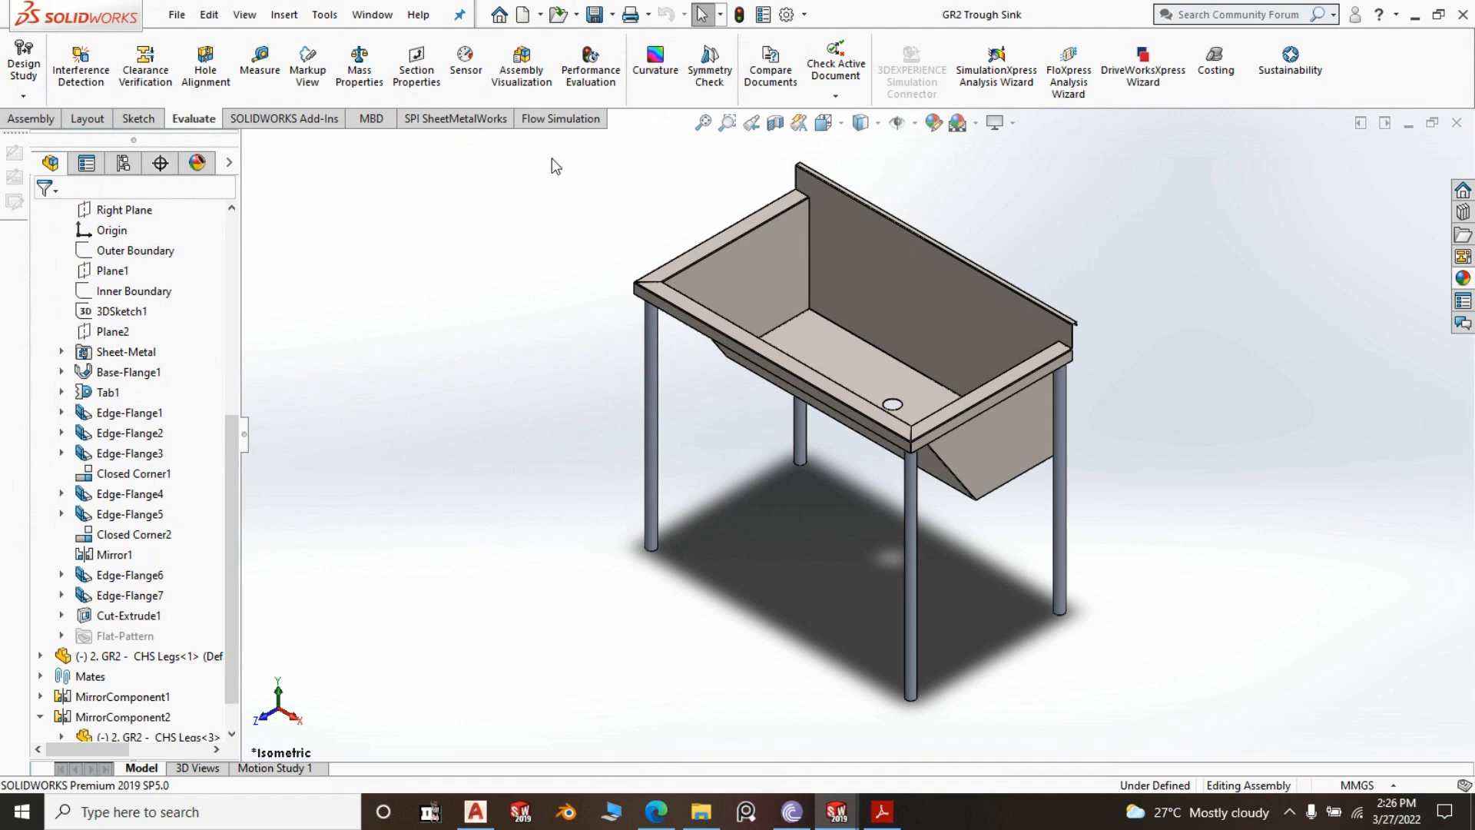
Measure the distance between the two front legs along the trough's long side
click(249, 84)
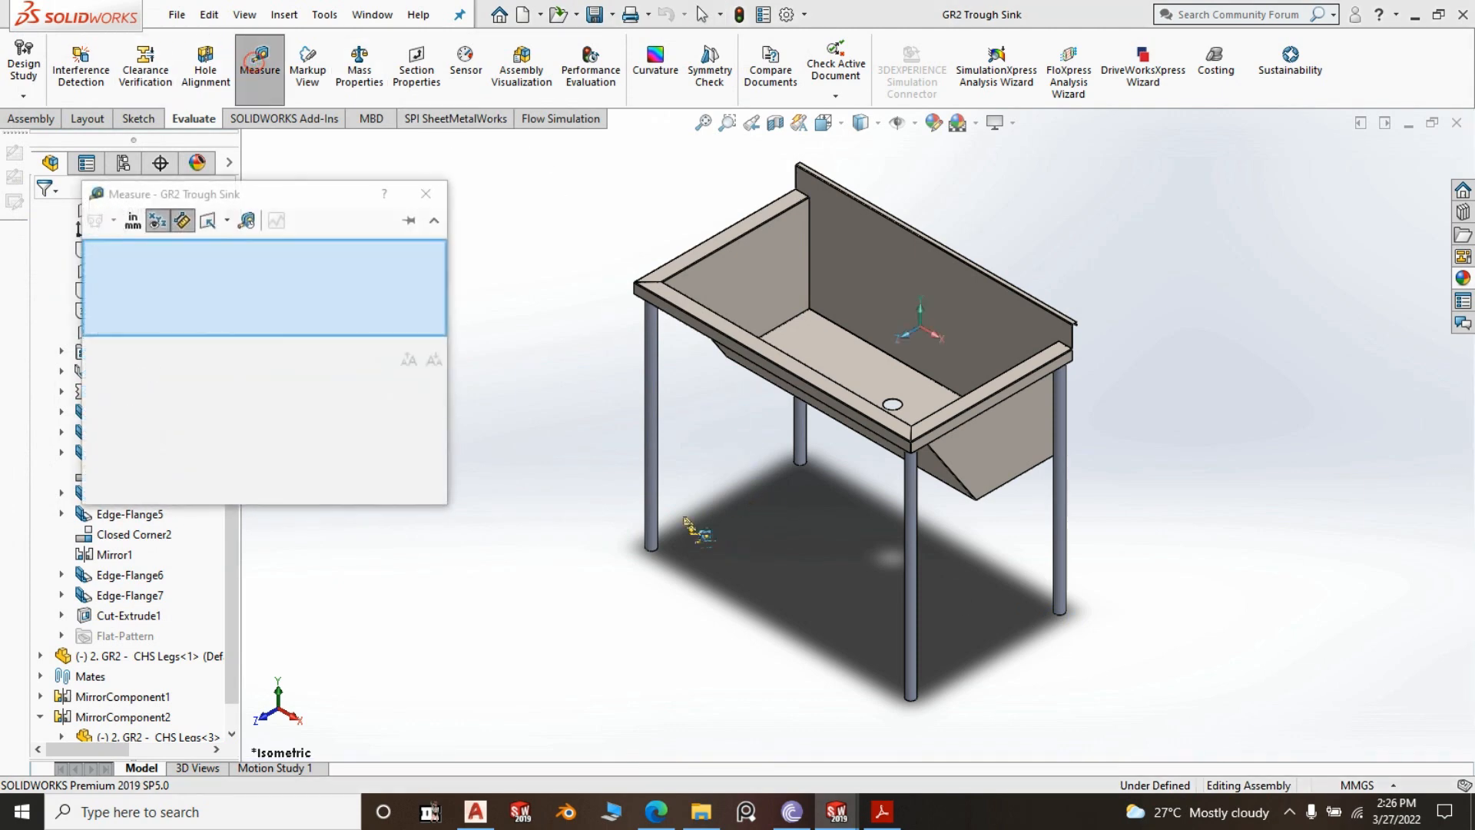
click(658, 485)
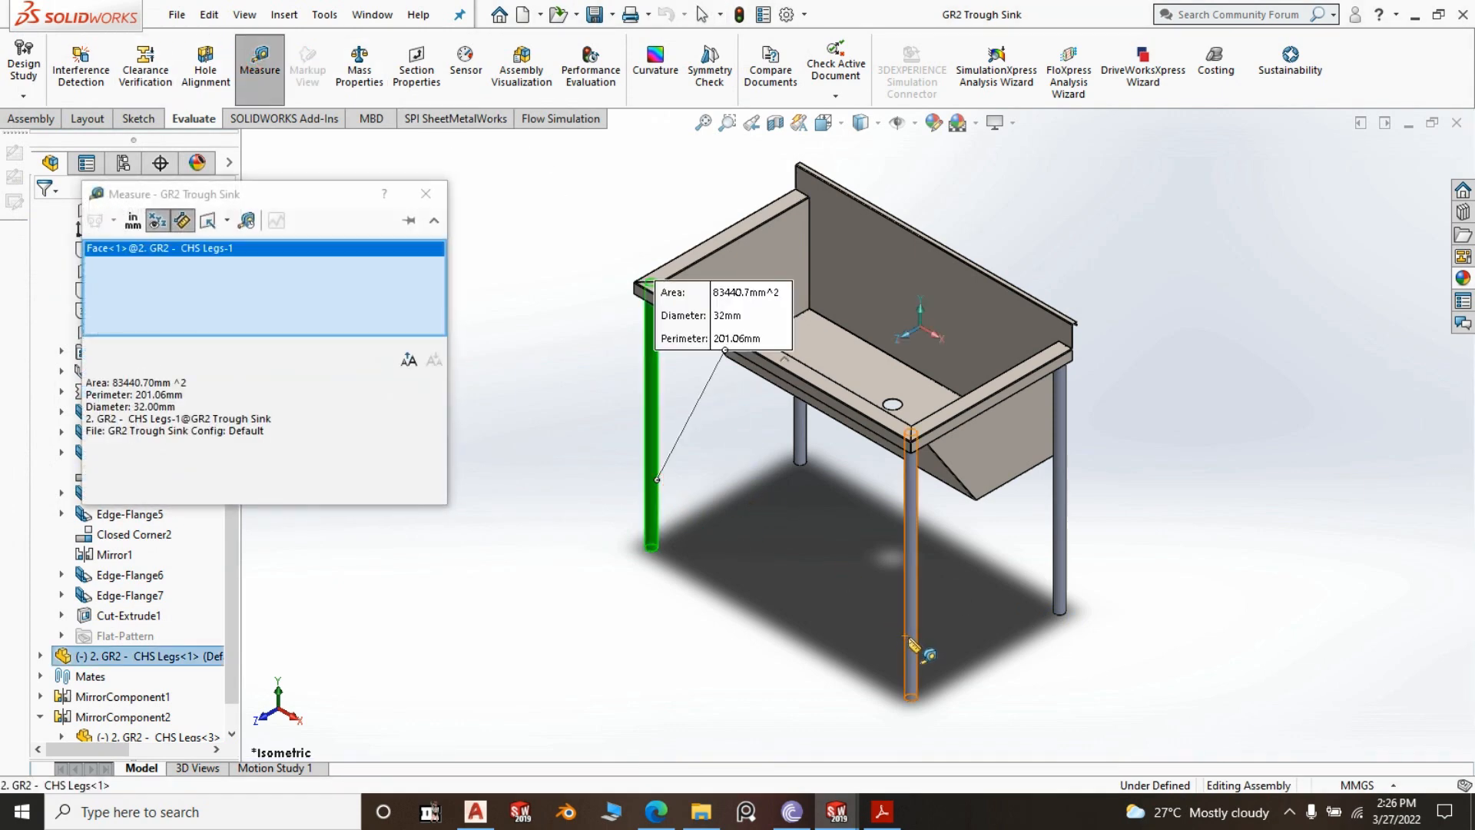
click(912, 637)
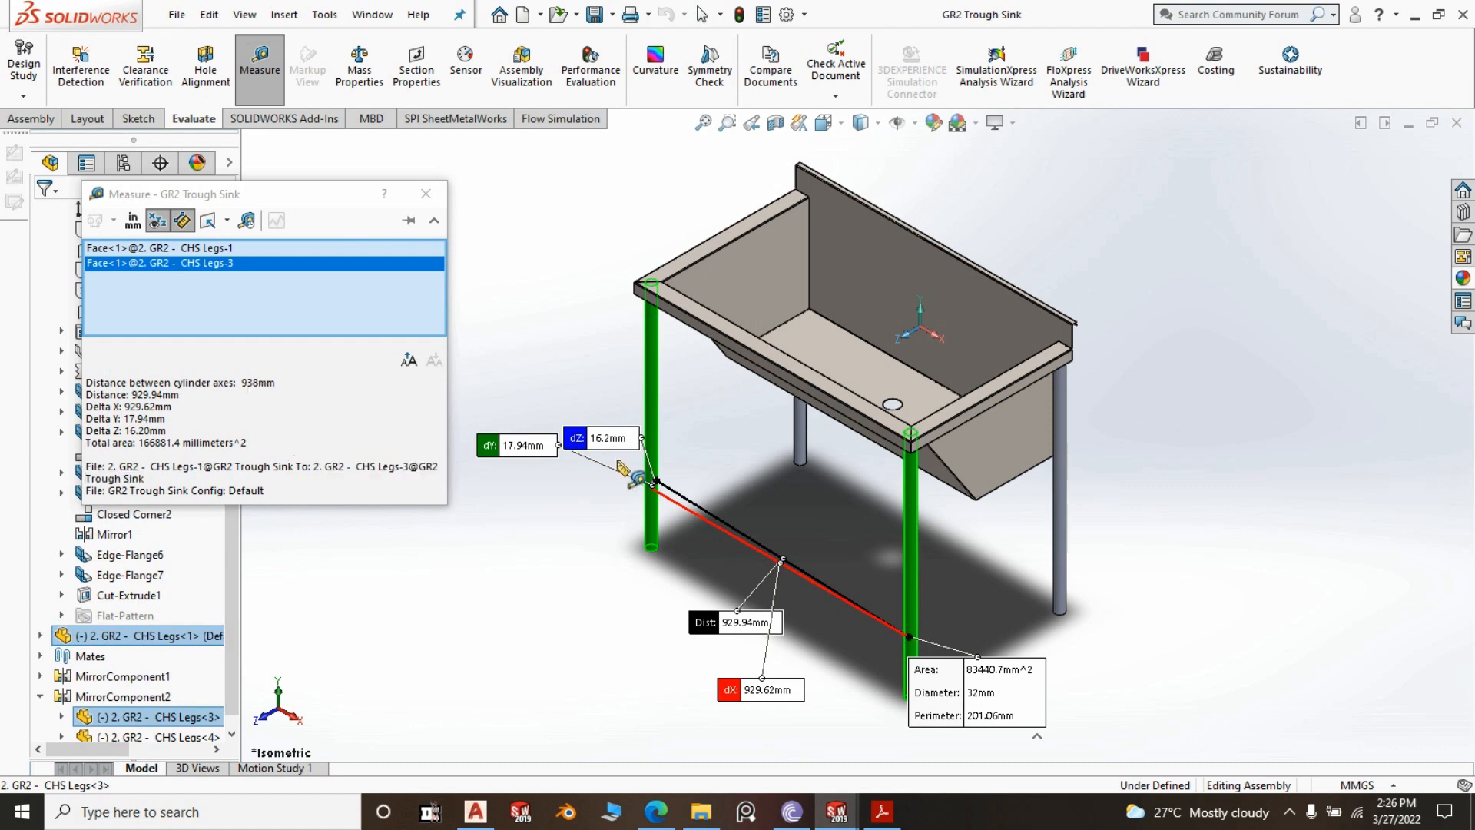
click(600, 649)
key(Escape)
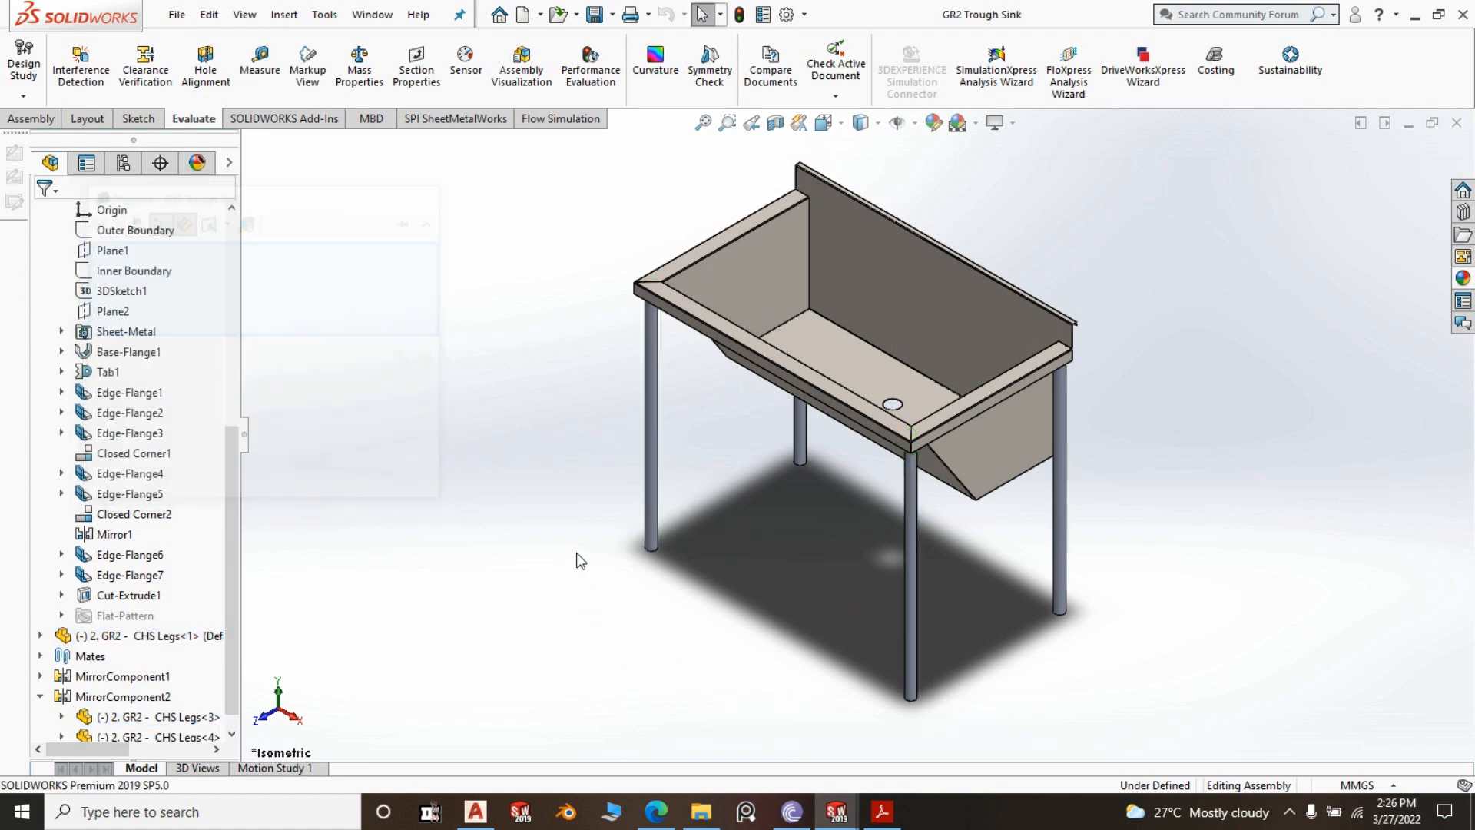
Create another new part document from the Part2 template
click(176, 14)
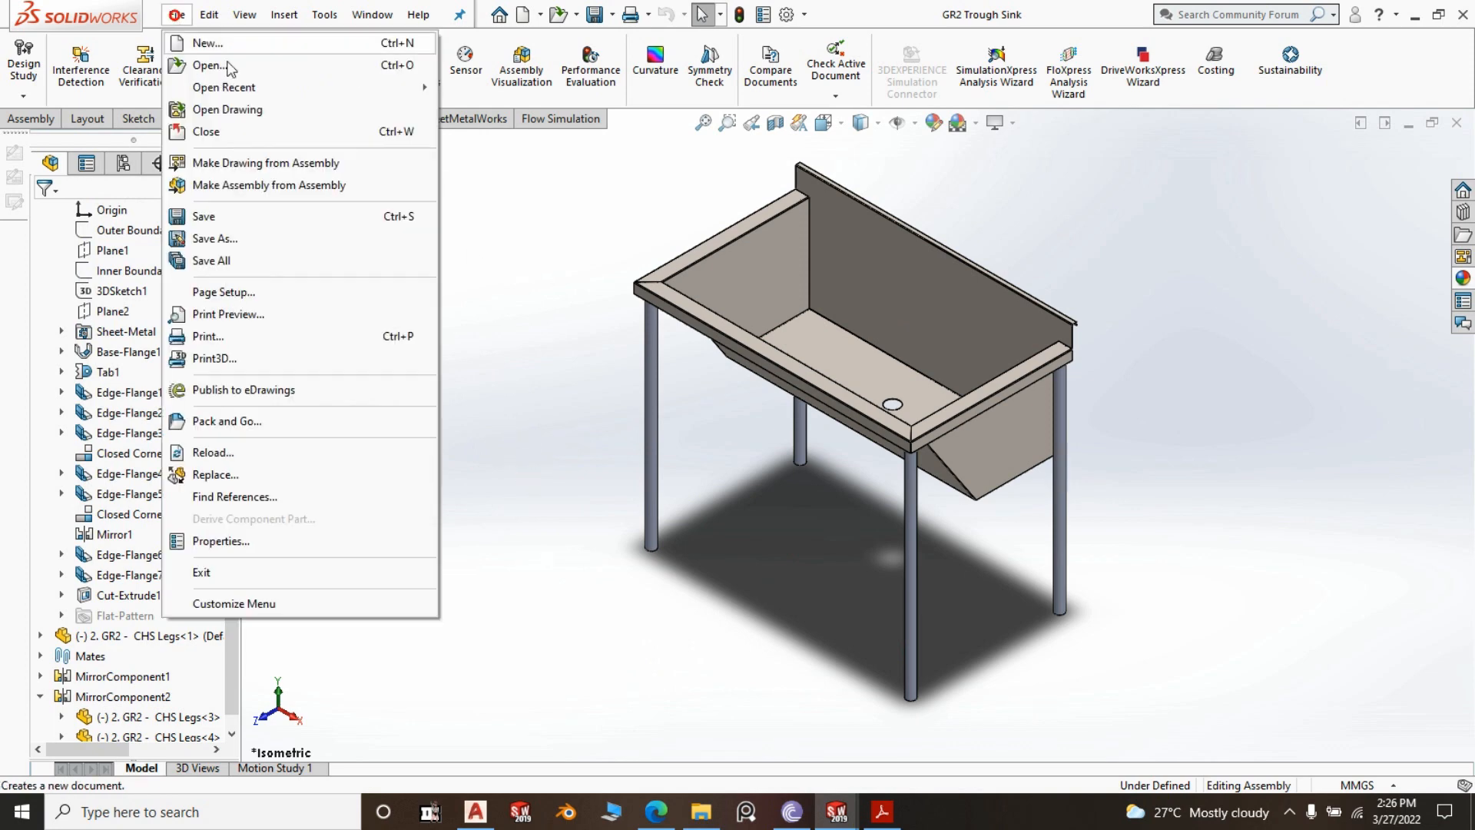
click(206, 41)
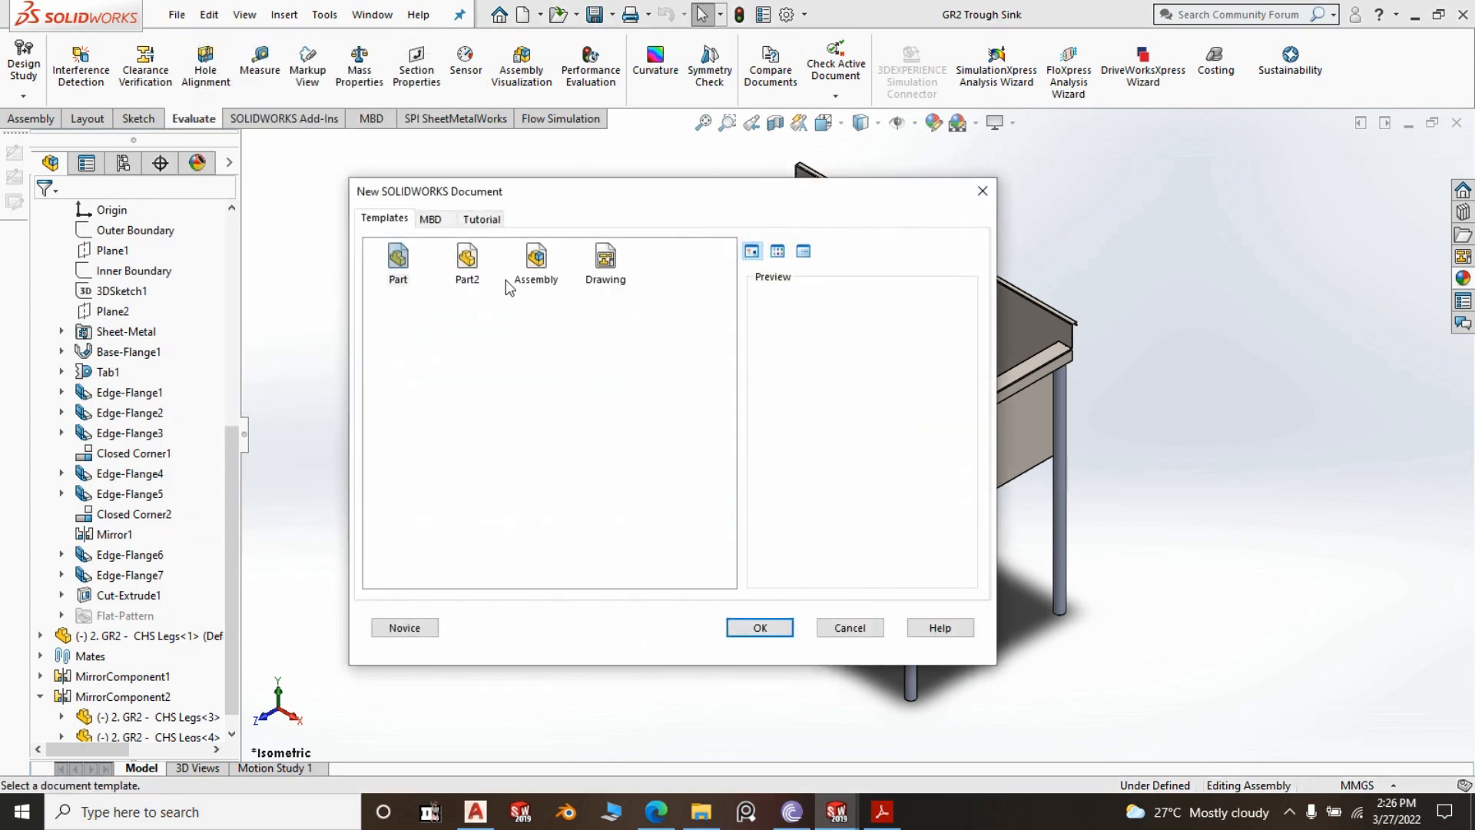
click(397, 260)
click(467, 260)
click(782, 629)
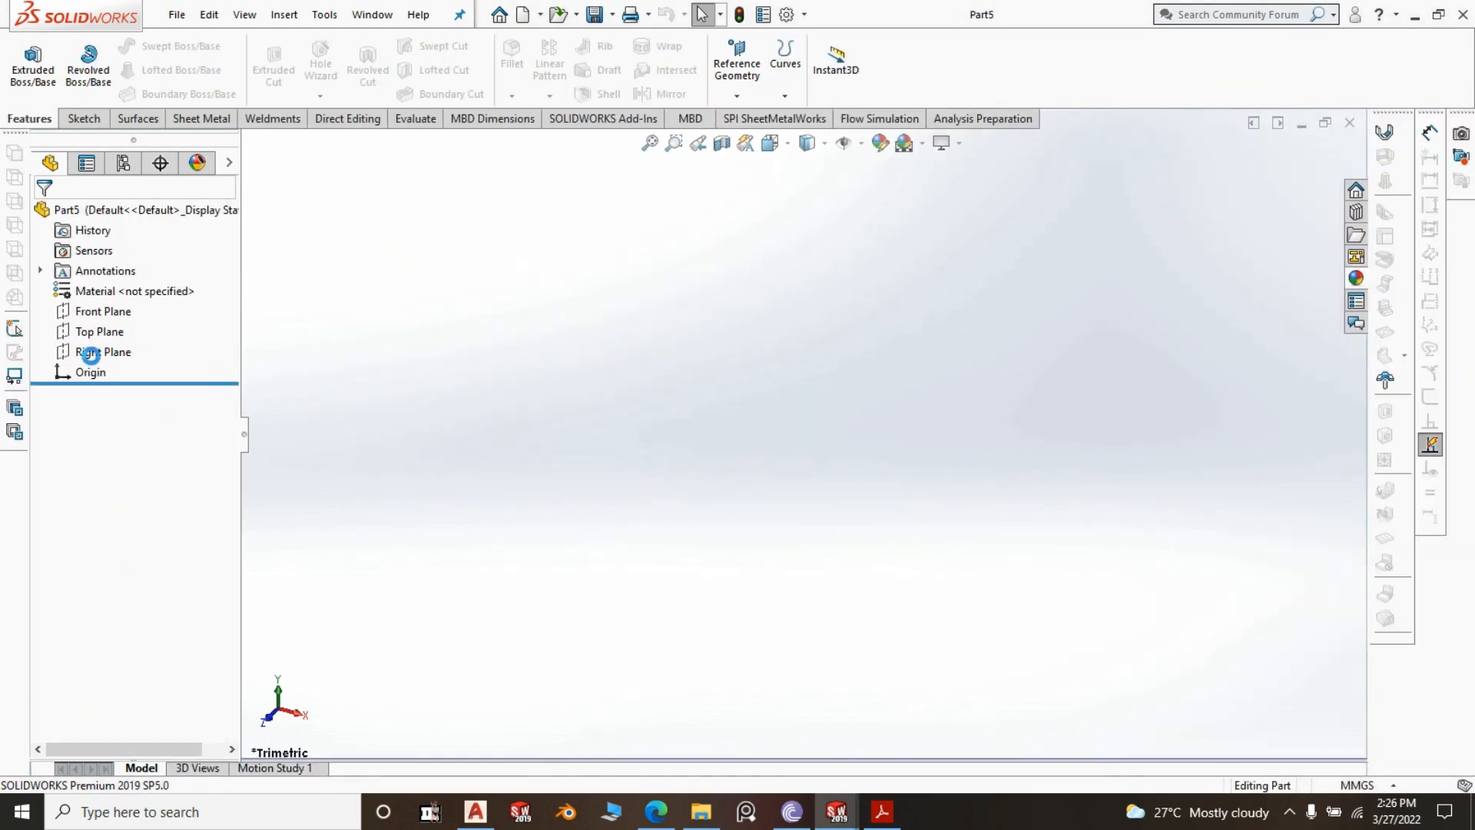
Sketch a circle of about 75.6 mm radius centred on the origin on the Right Plane
click(90, 353)
click(93, 353)
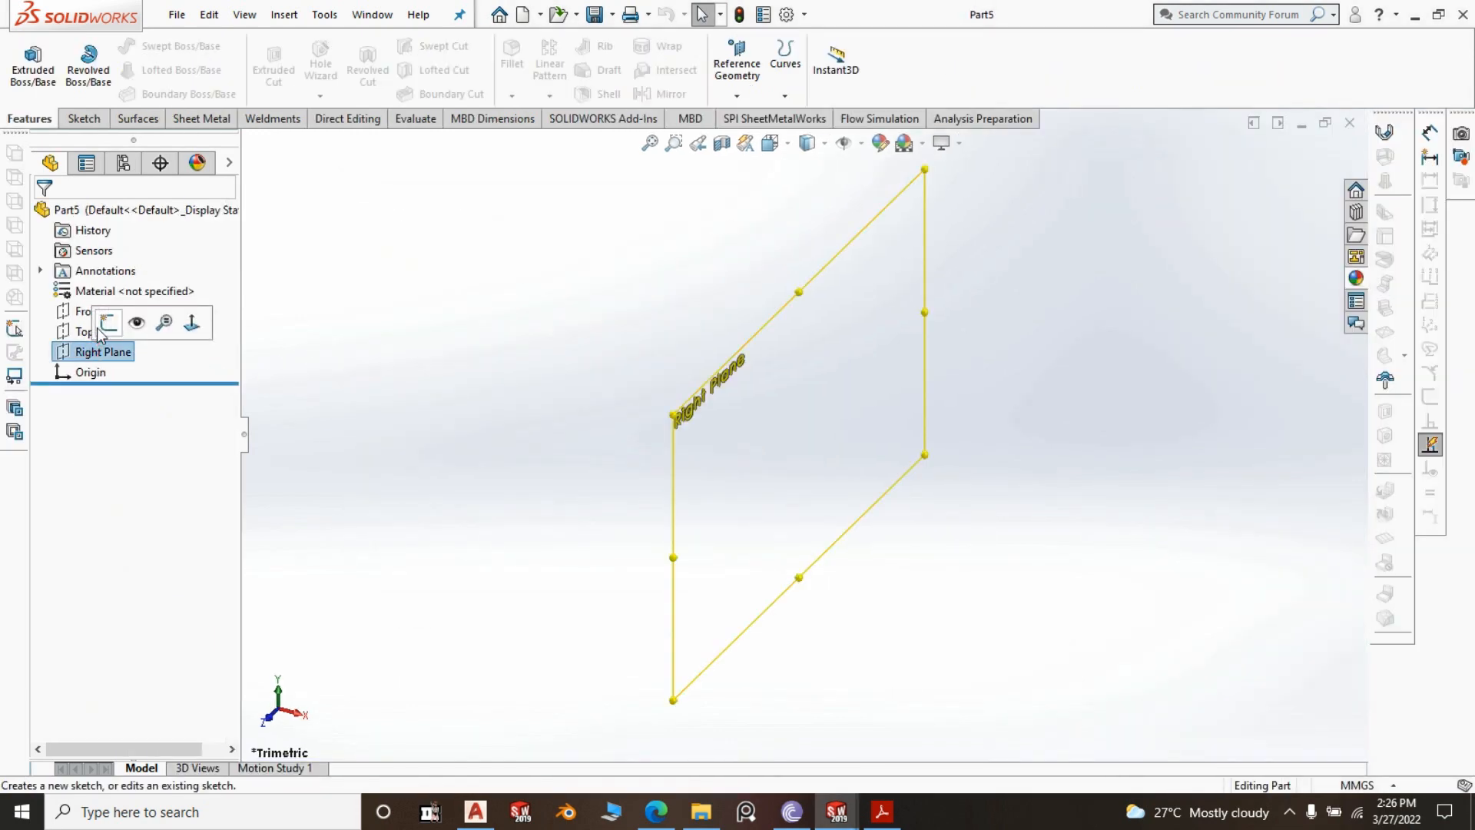
click(101, 325)
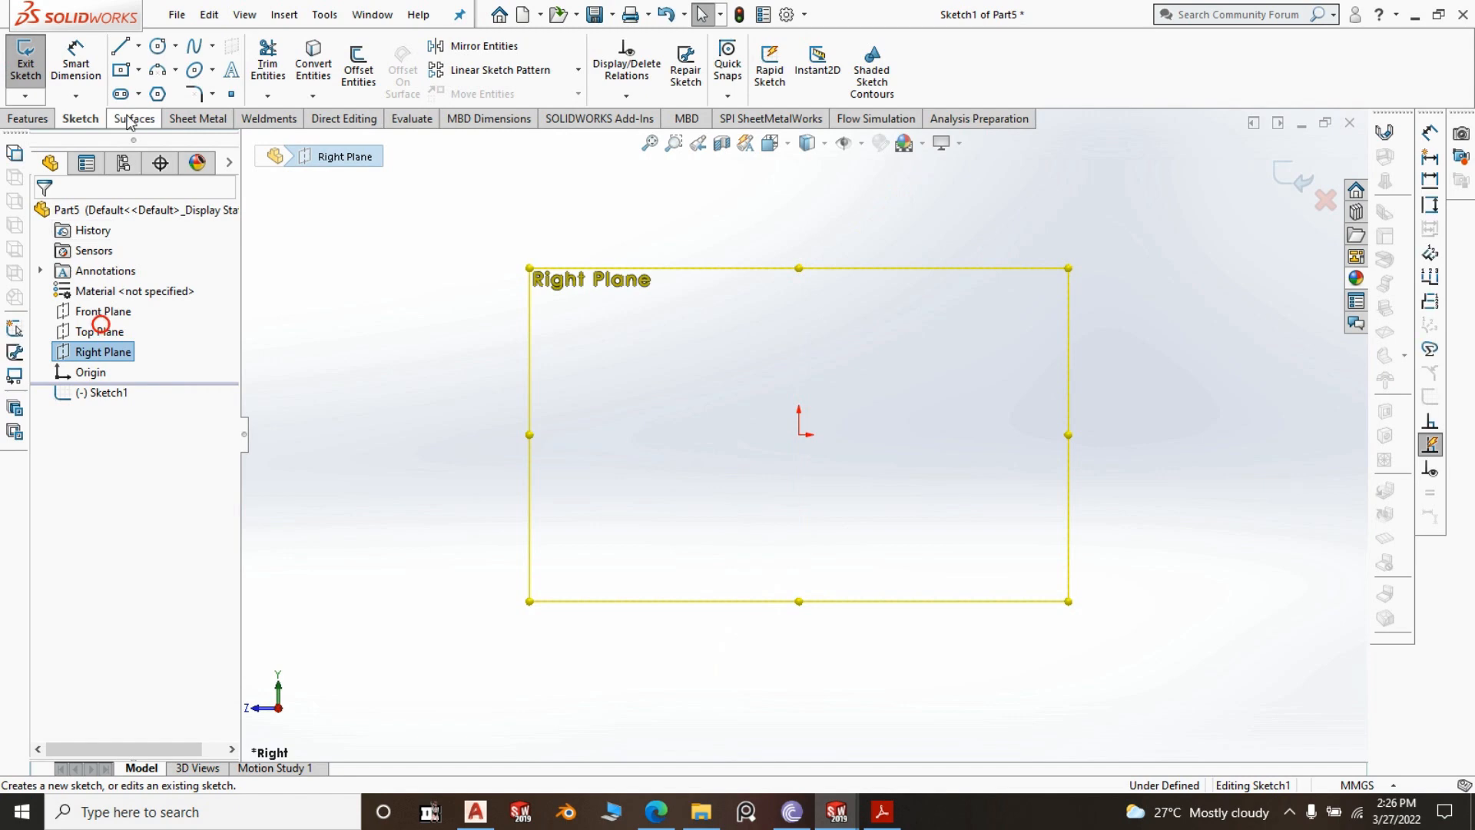
click(158, 45)
click(799, 435)
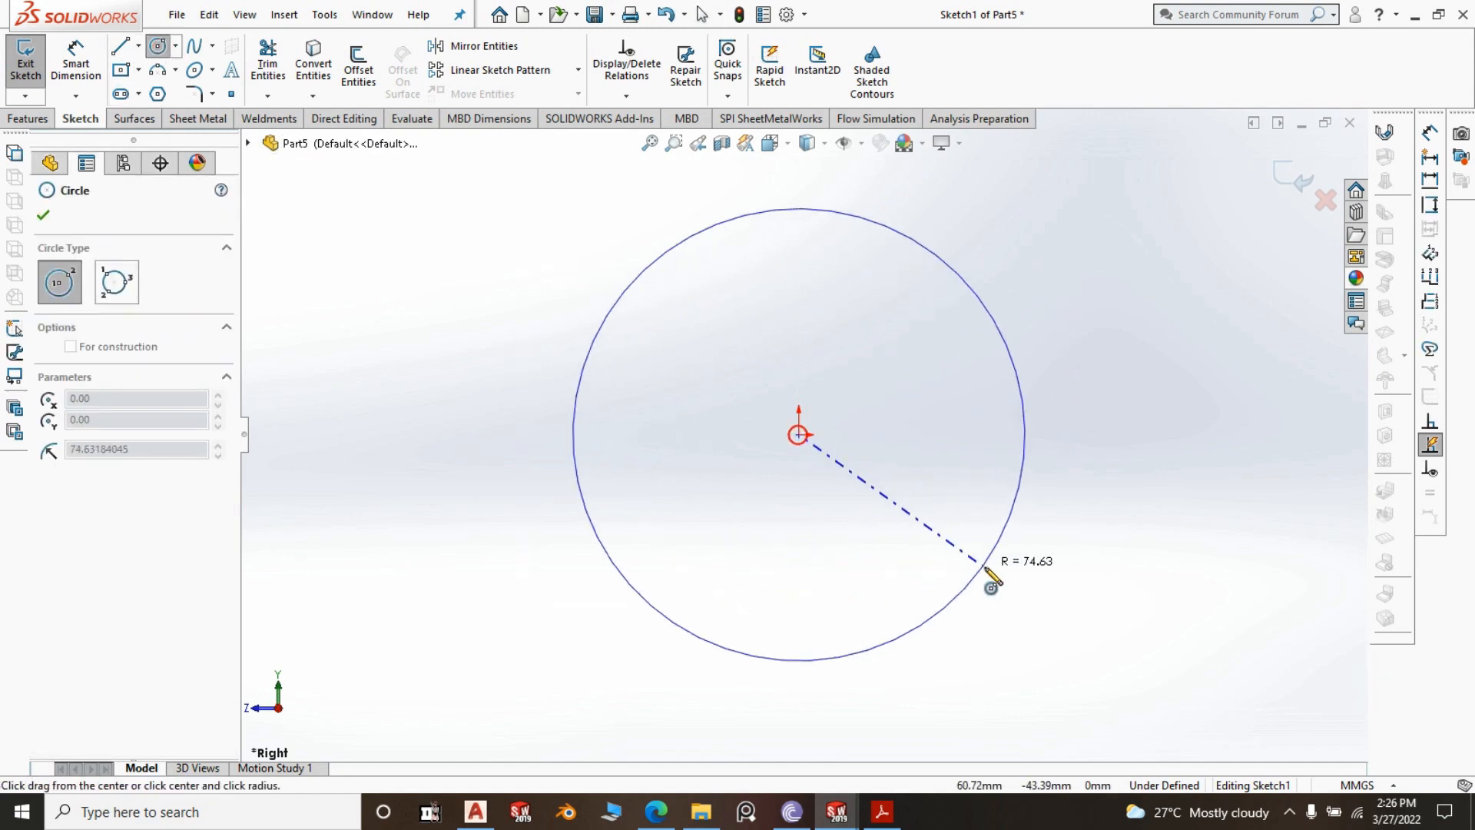
click(997, 549)
Dimension the Right Plane circle and set its diameter to 25 mm
click(76, 62)
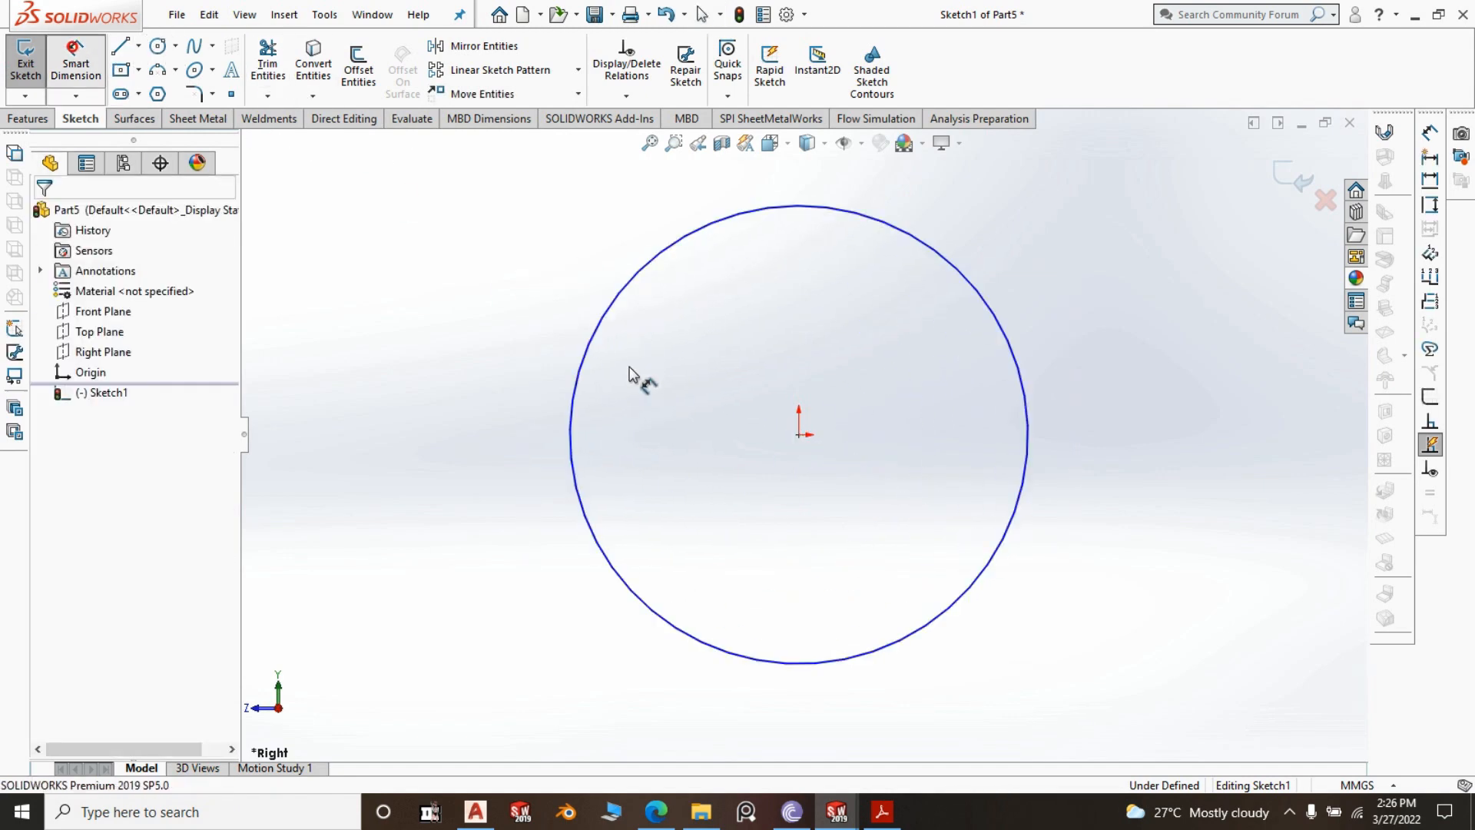
click(596, 339)
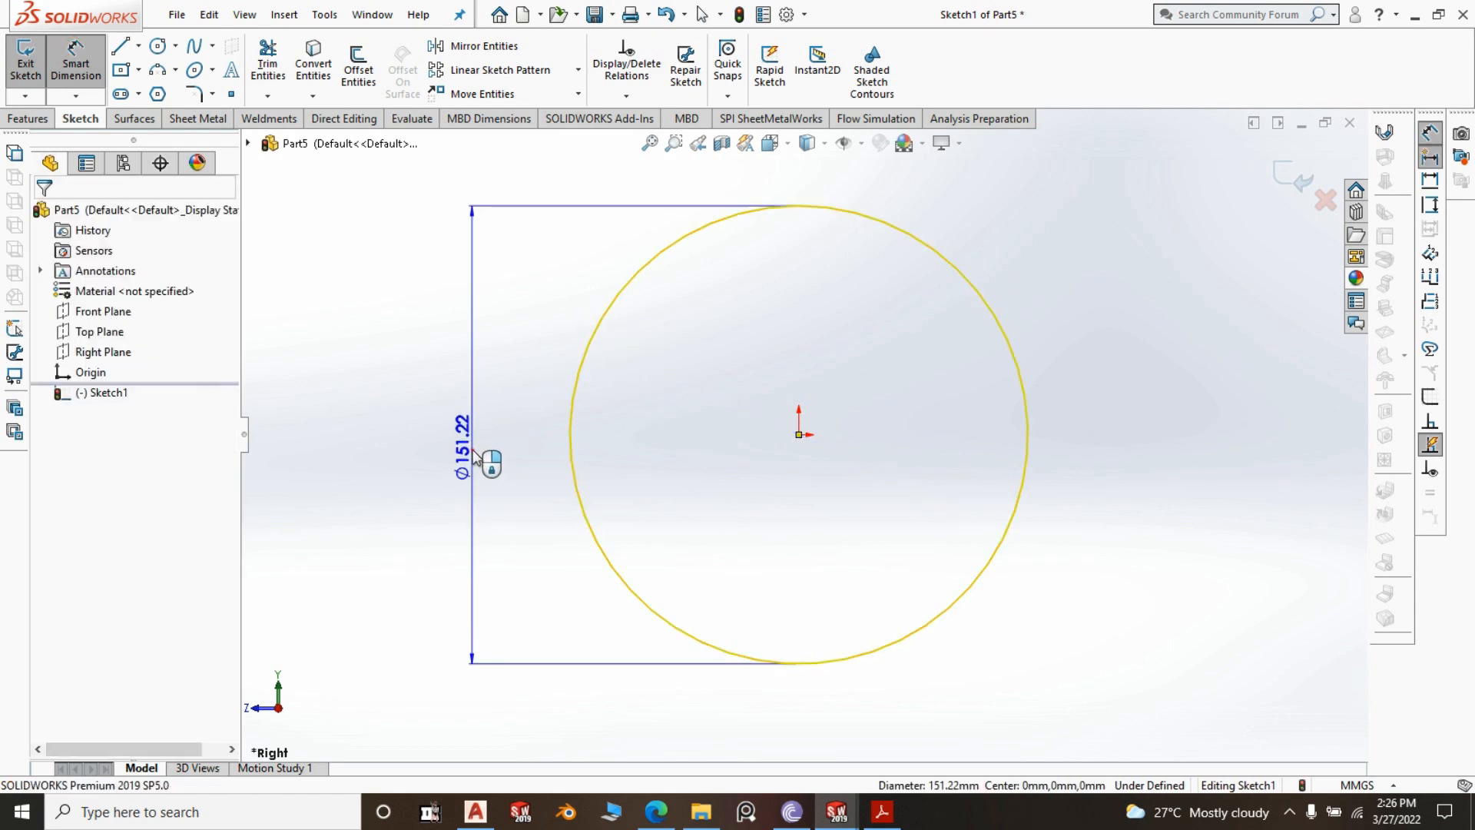
click(473, 454)
text(25)
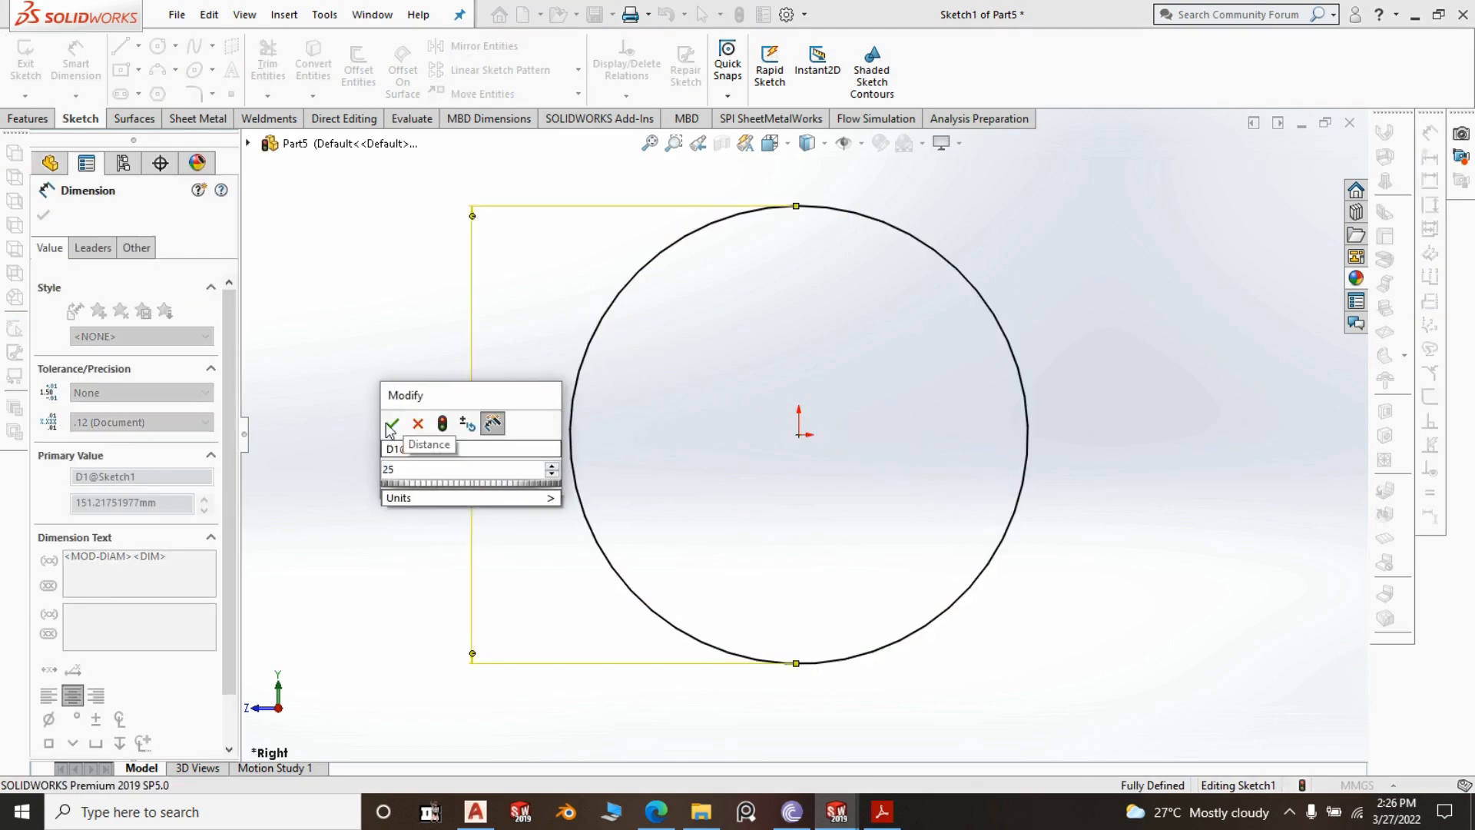
click(391, 422)
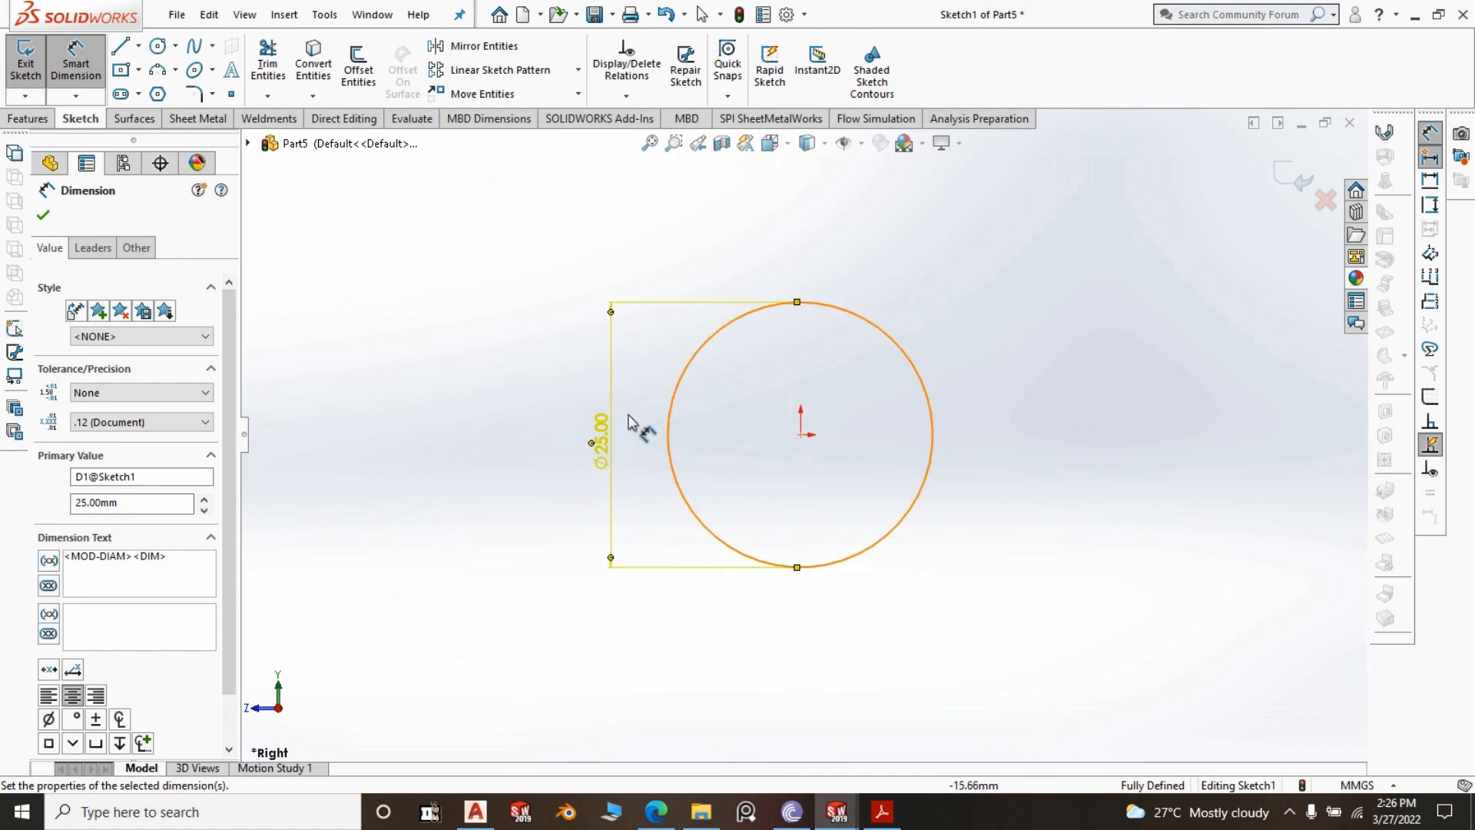
click(43, 215)
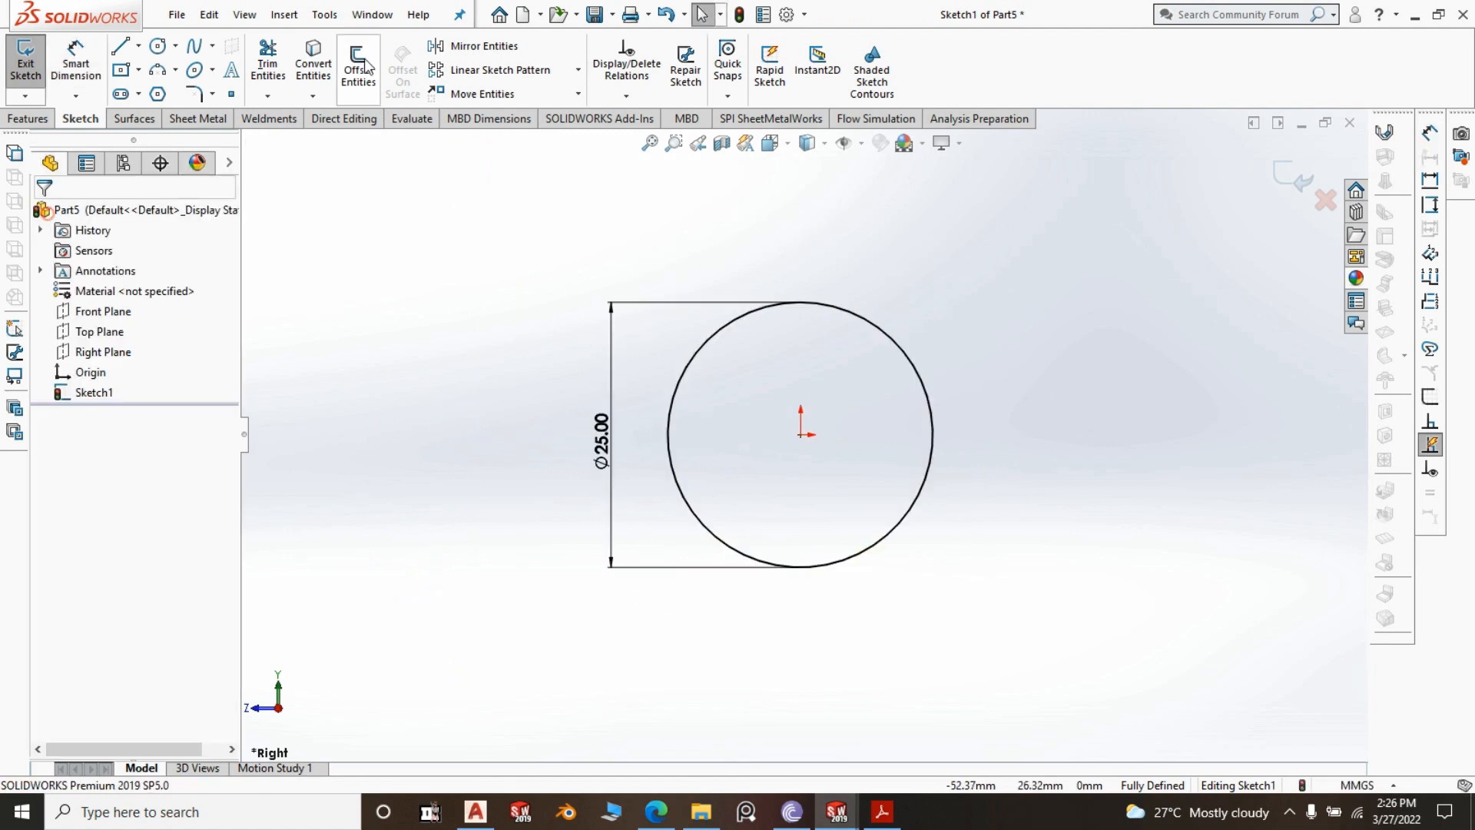
Offset the 25 mm circle inward by 1.2 mm to form the tube's wall
click(358, 69)
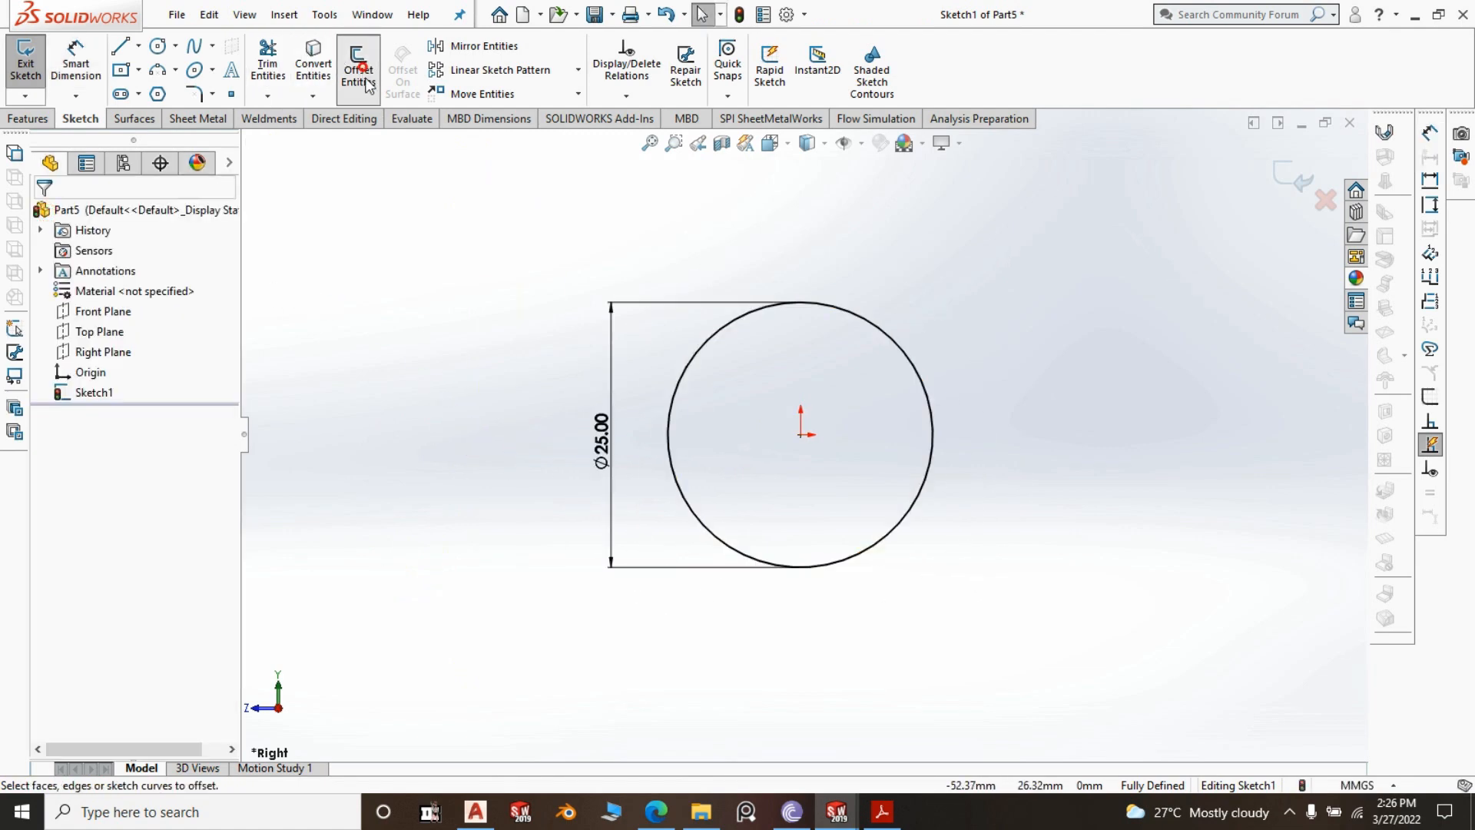
text(1.2)
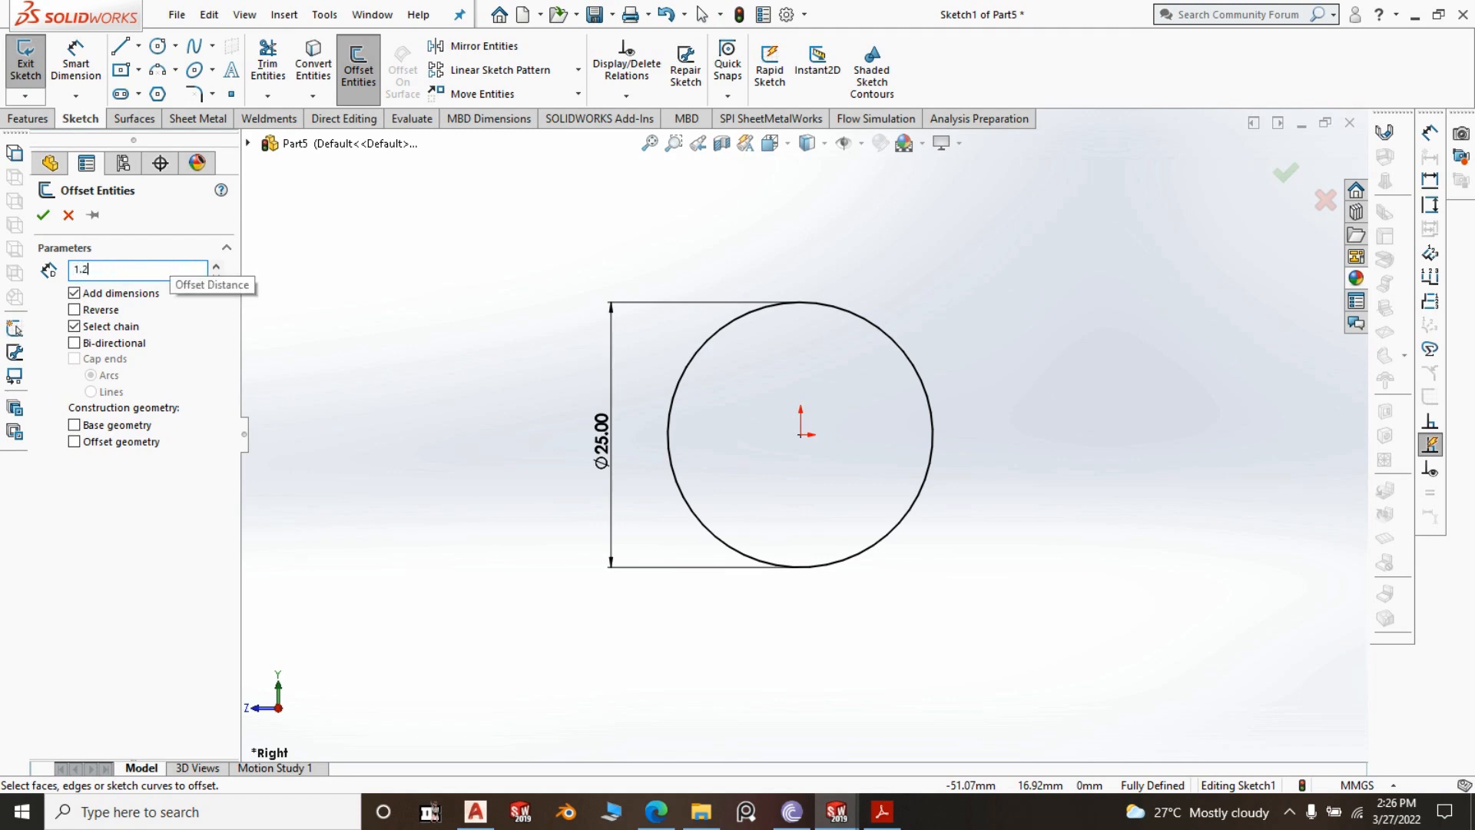
click(685, 376)
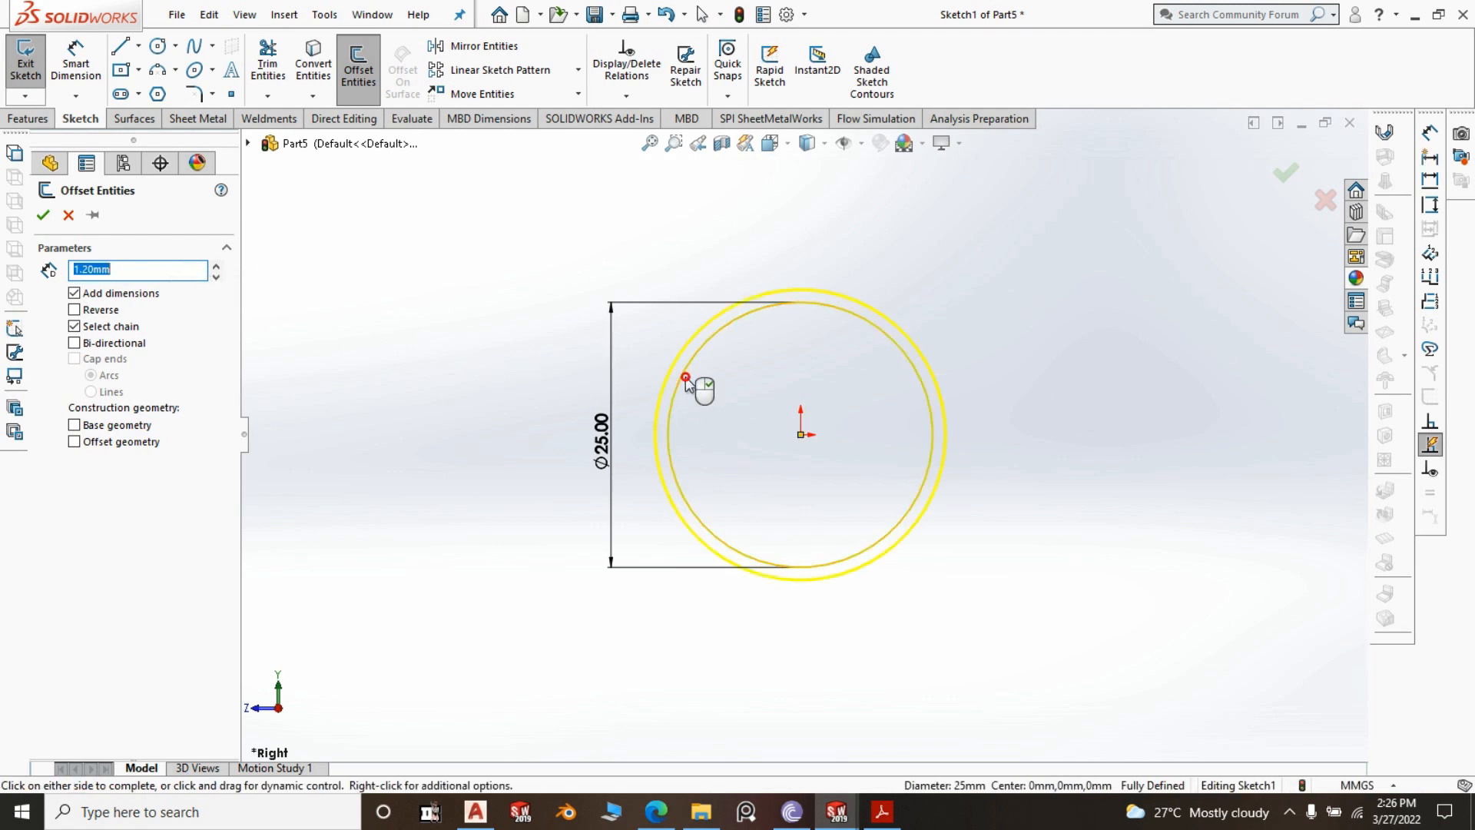
click(73, 310)
click(43, 215)
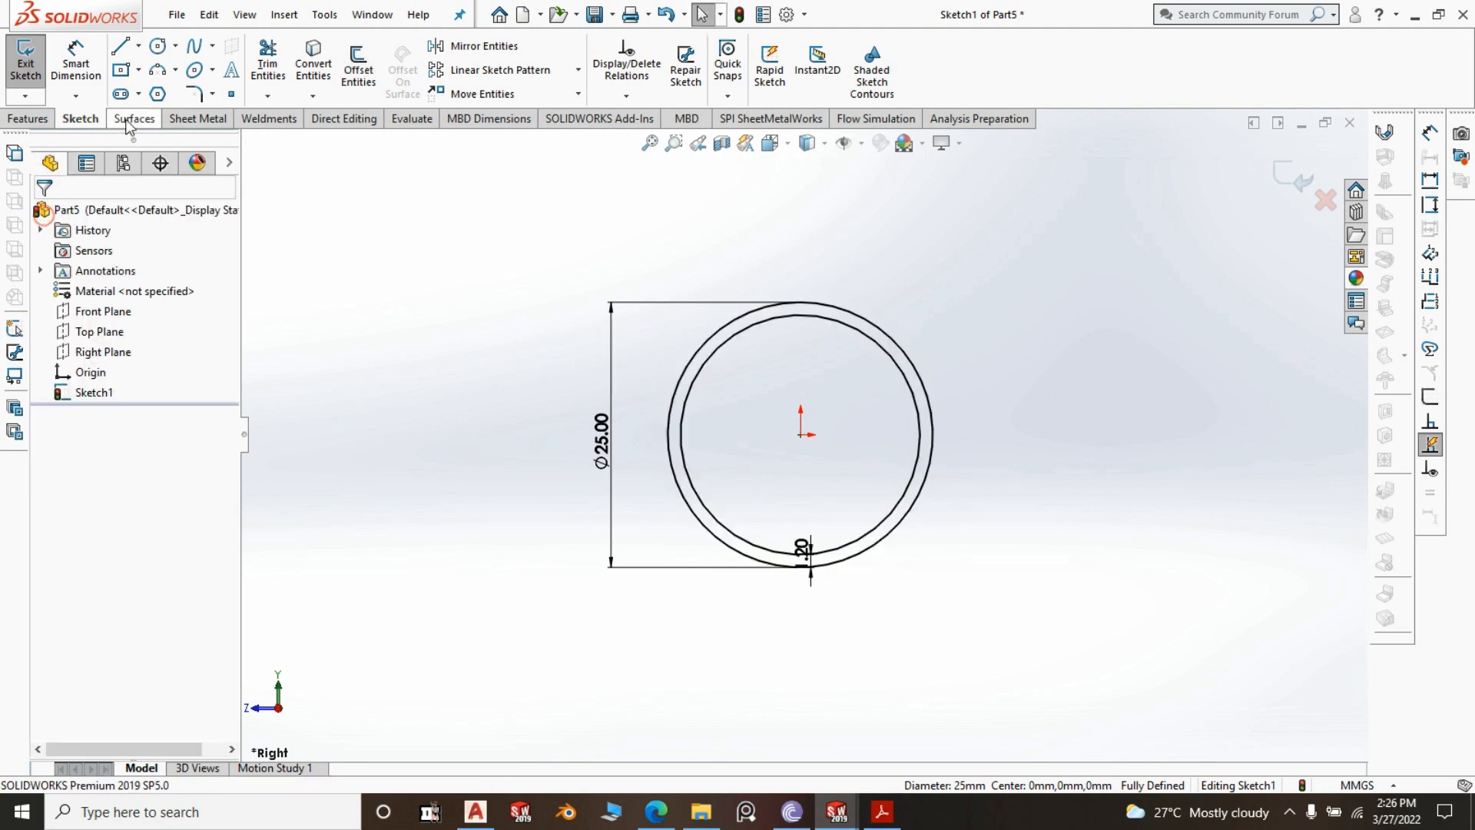
Extrude the ring profile 938 mm with the Mid Plane end condition to form the long bracing tube
click(27, 119)
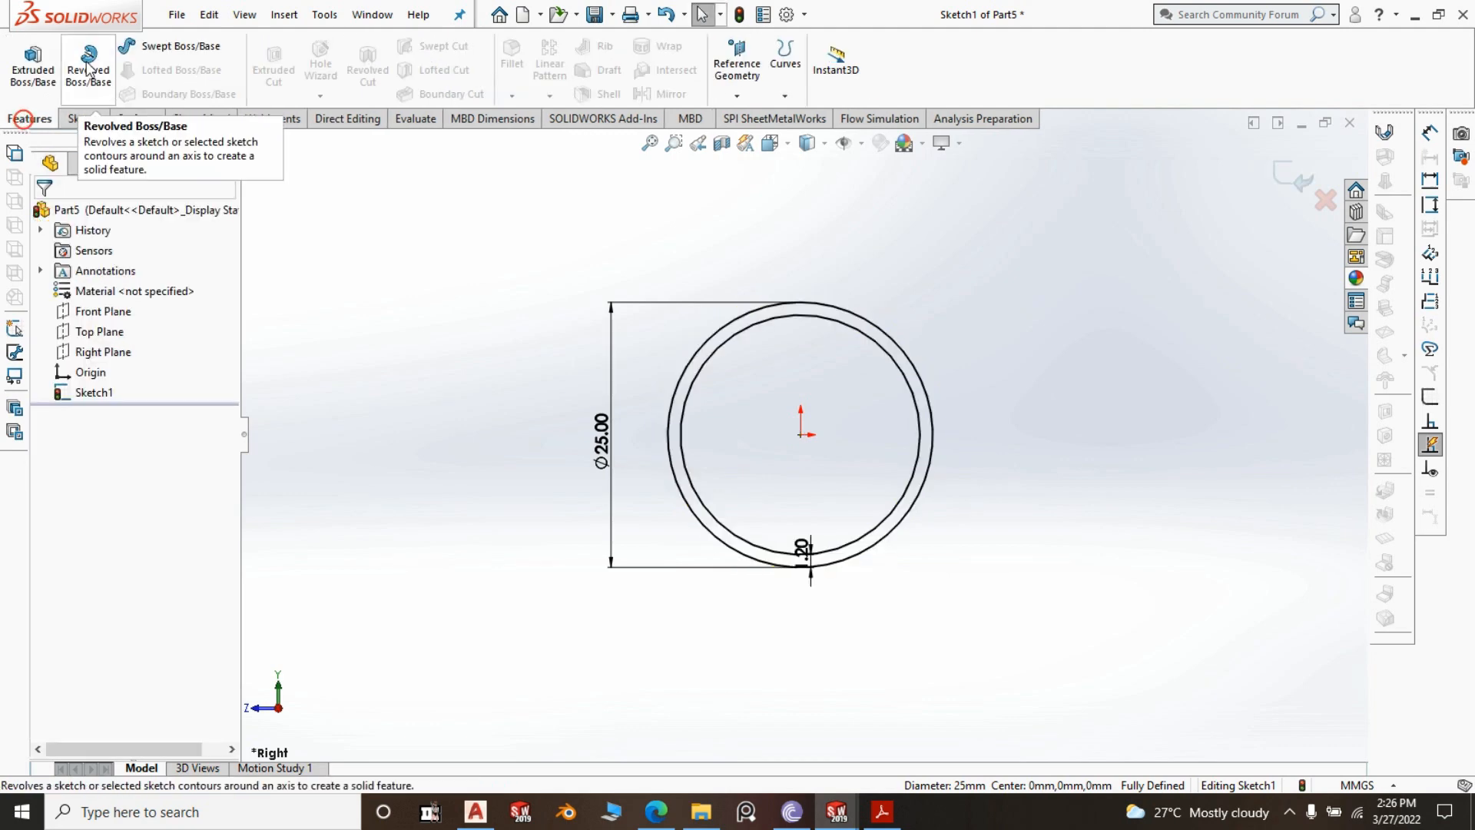
click(33, 66)
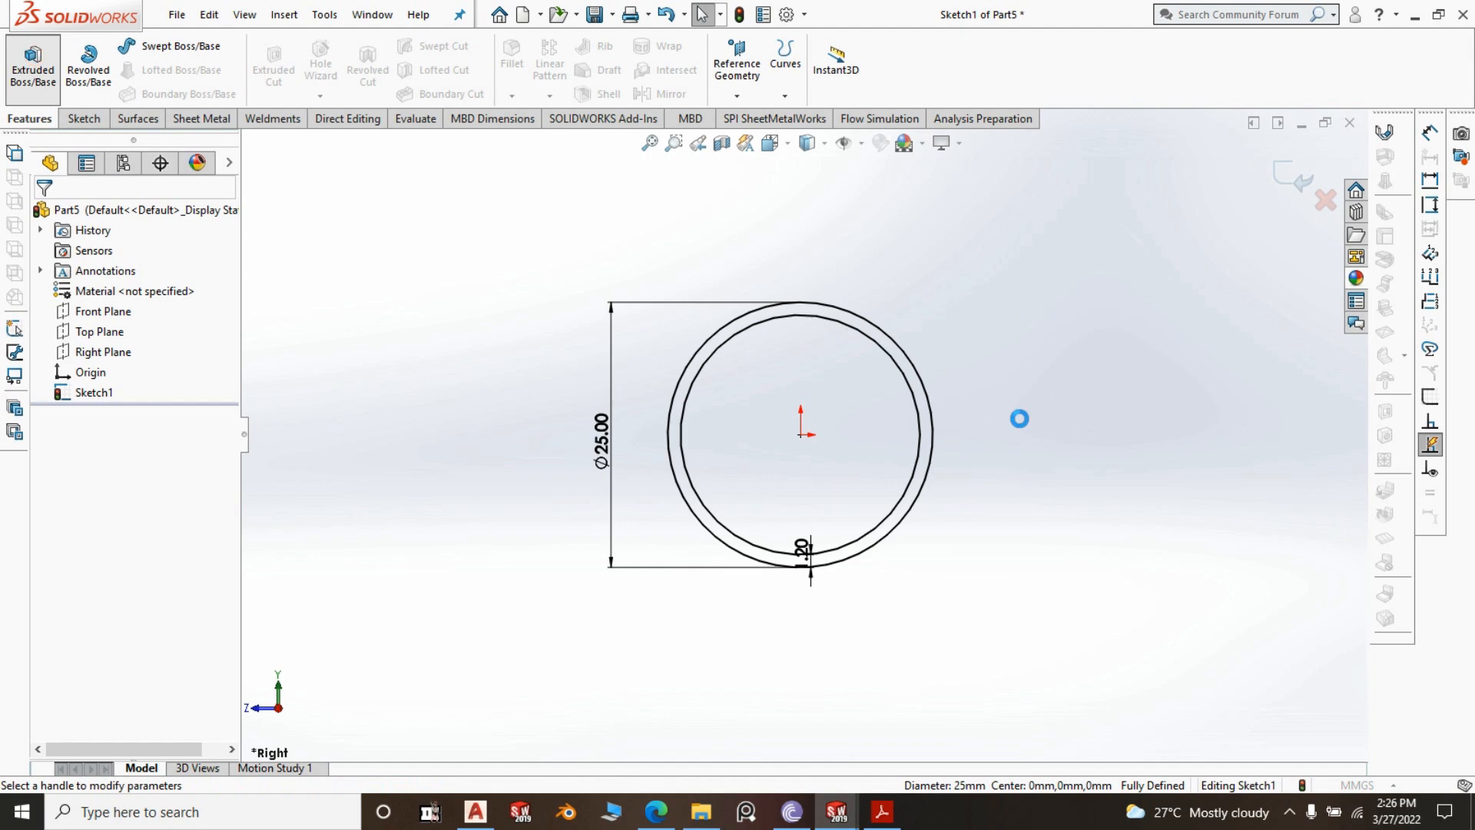
click(209, 327)
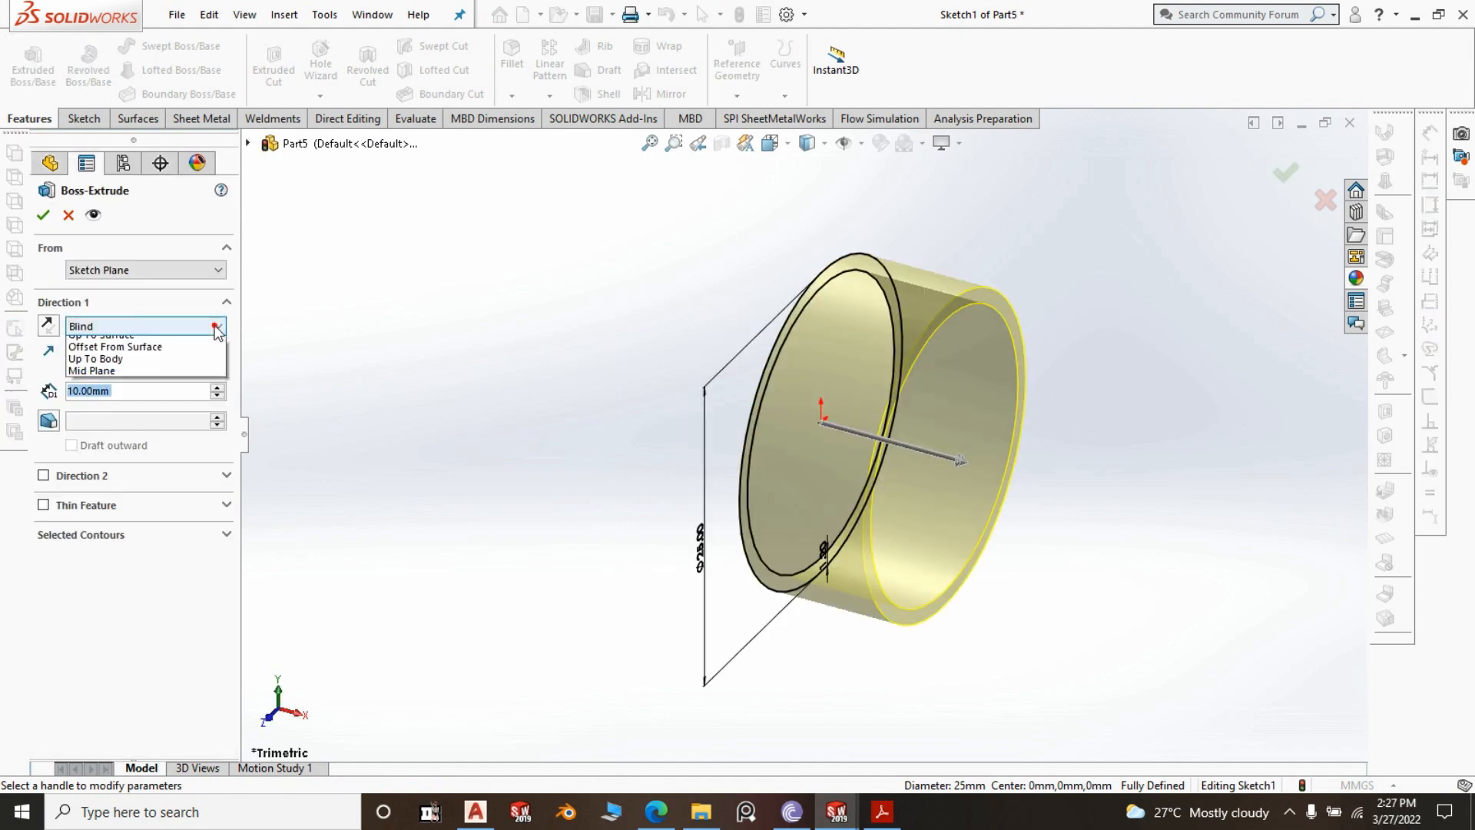
click(129, 405)
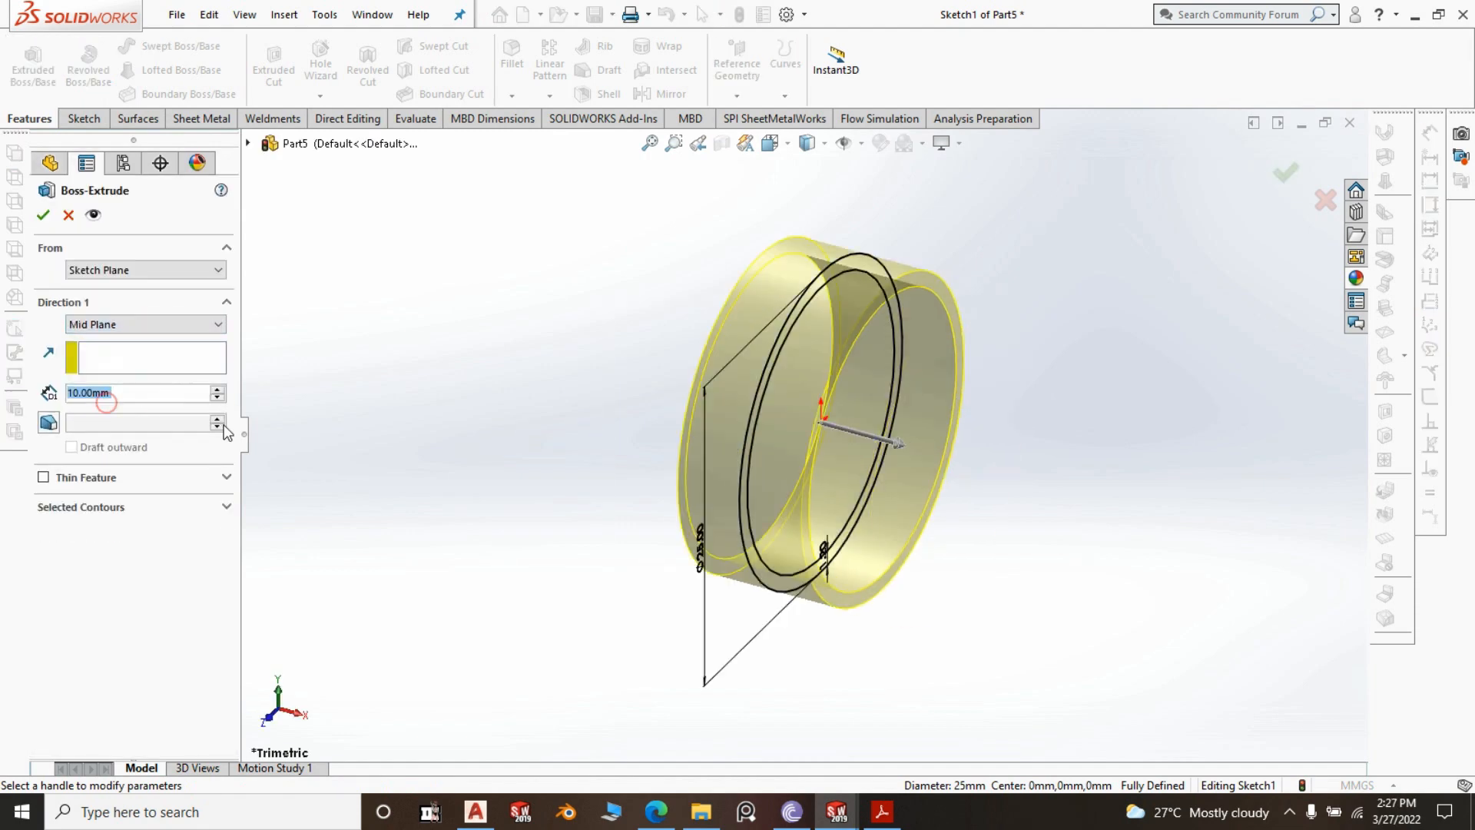
text(938)
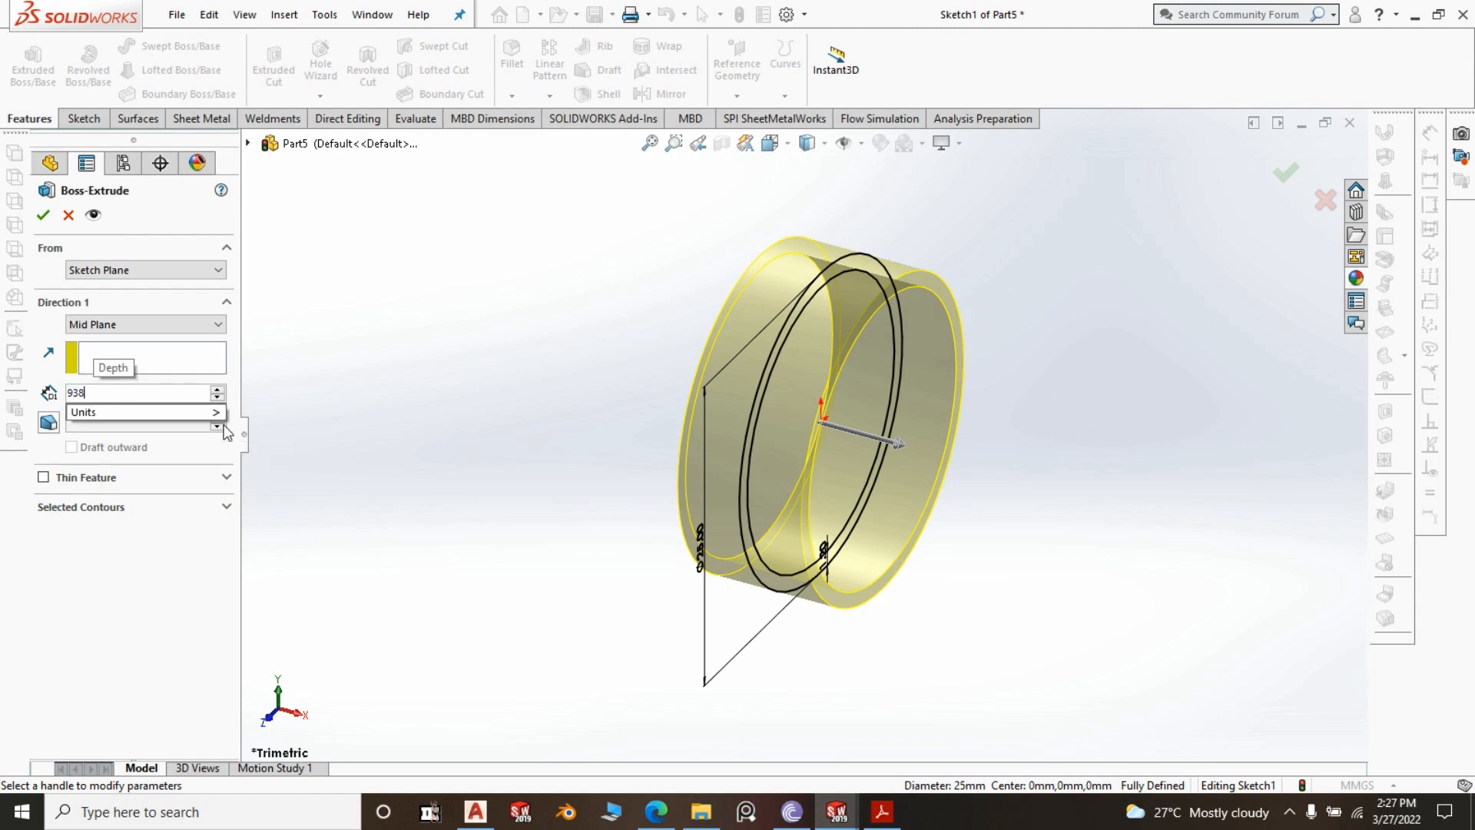
key(Return)
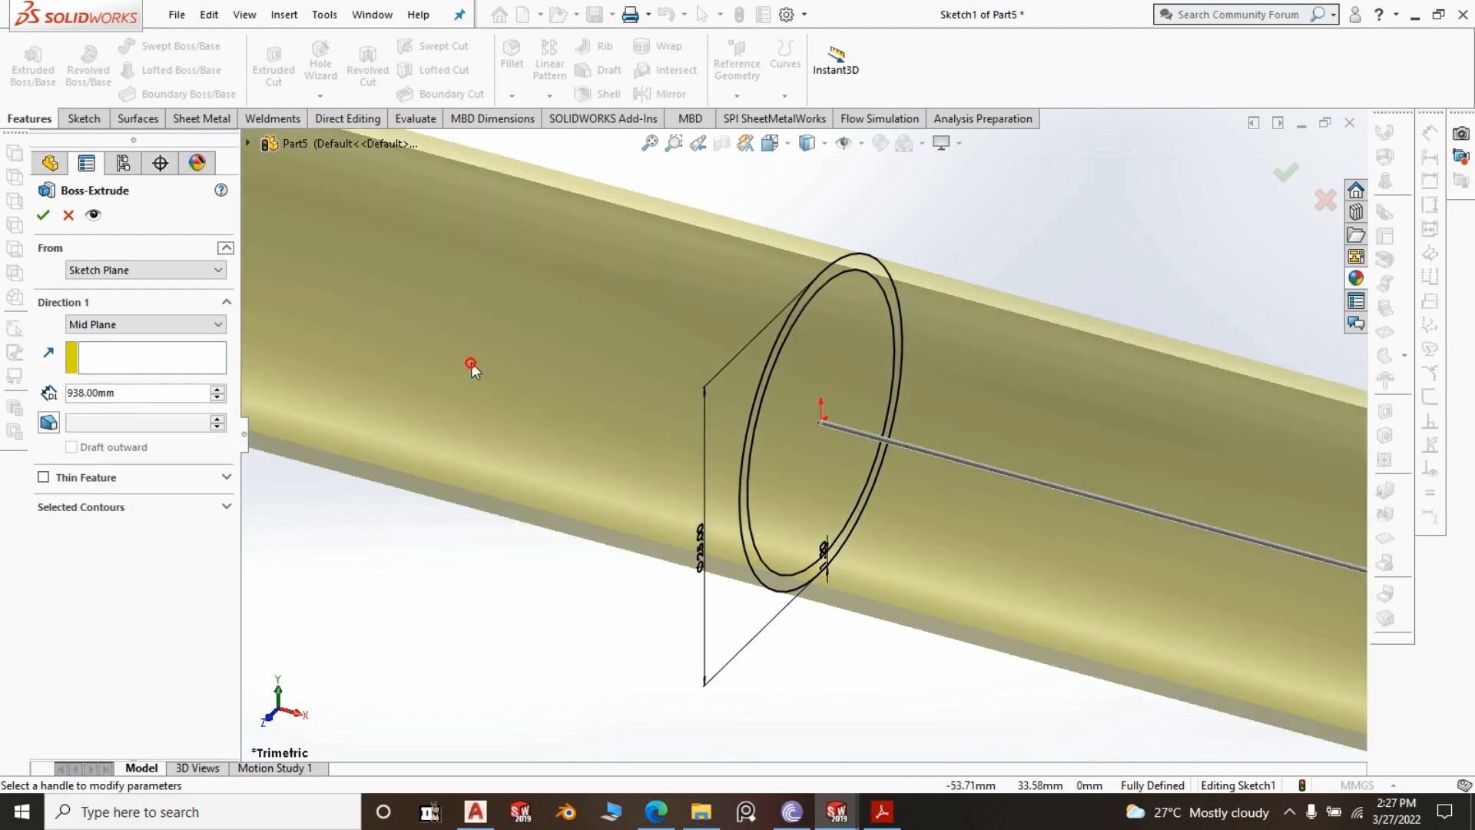
click(43, 215)
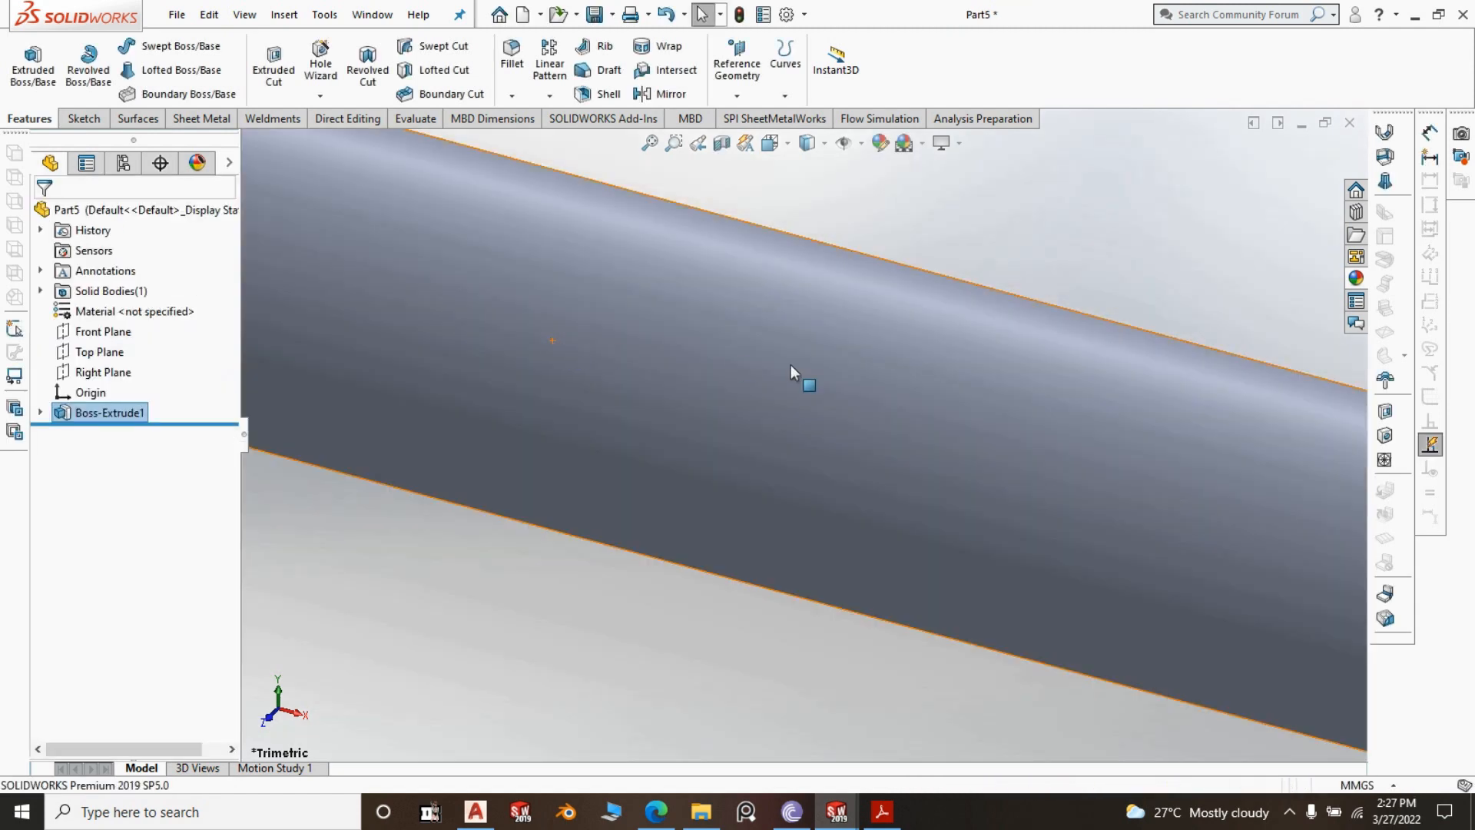
scroll(864, 375, down, 10)
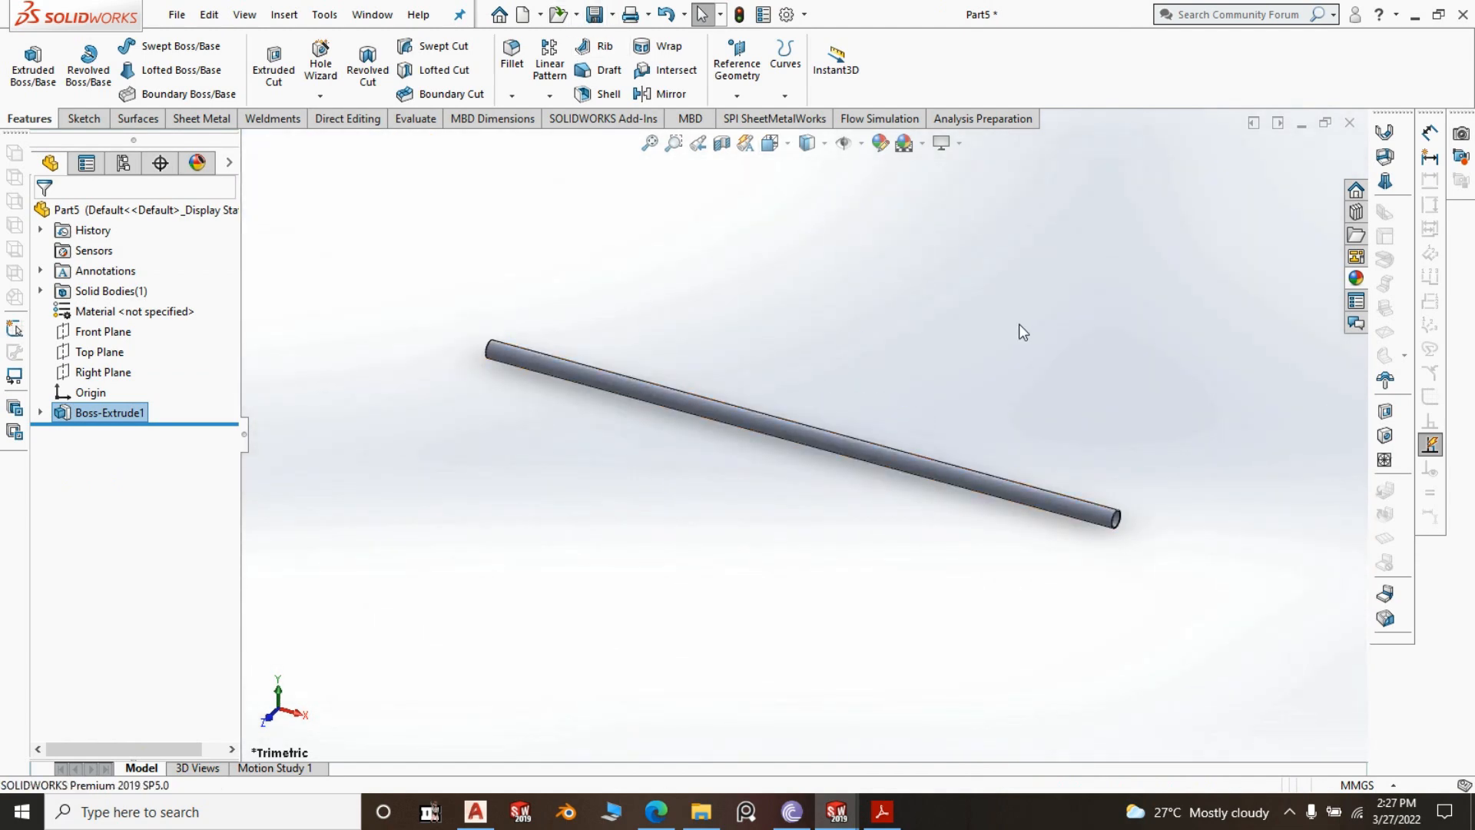
scroll(1063, 441, up, 5)
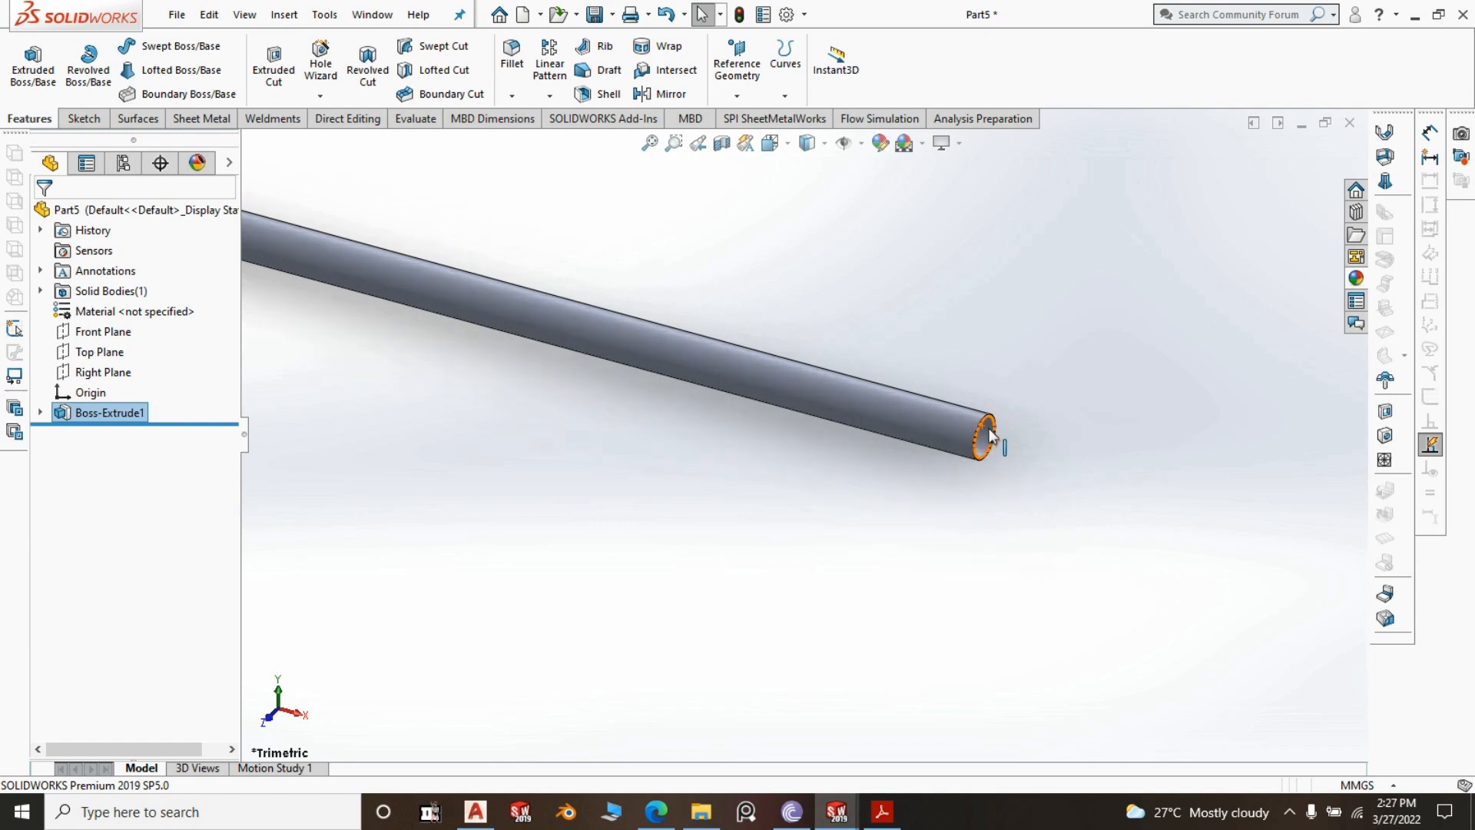
scroll(989, 434, up, 3)
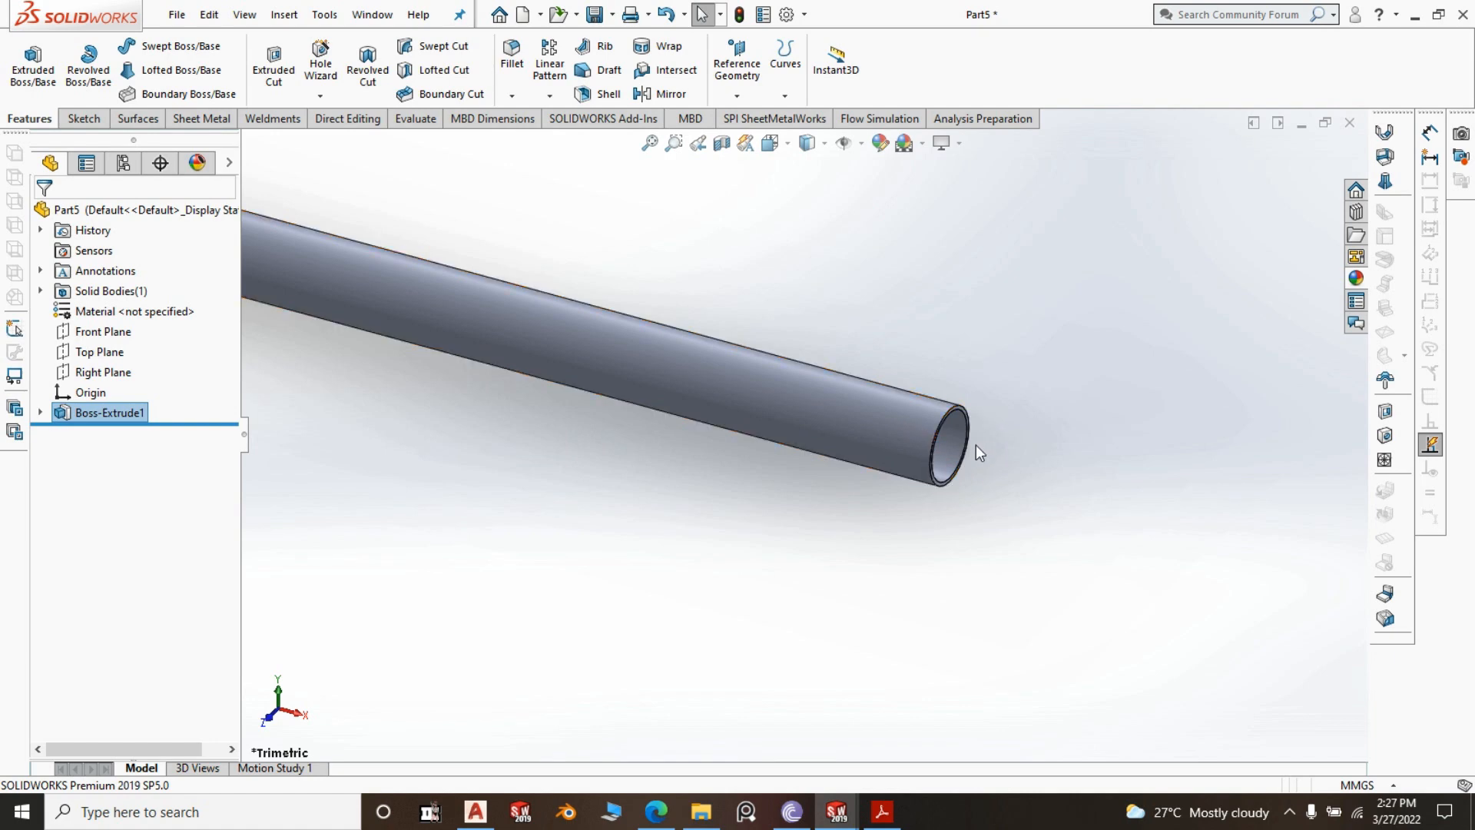
scroll(976, 448, up, 1)
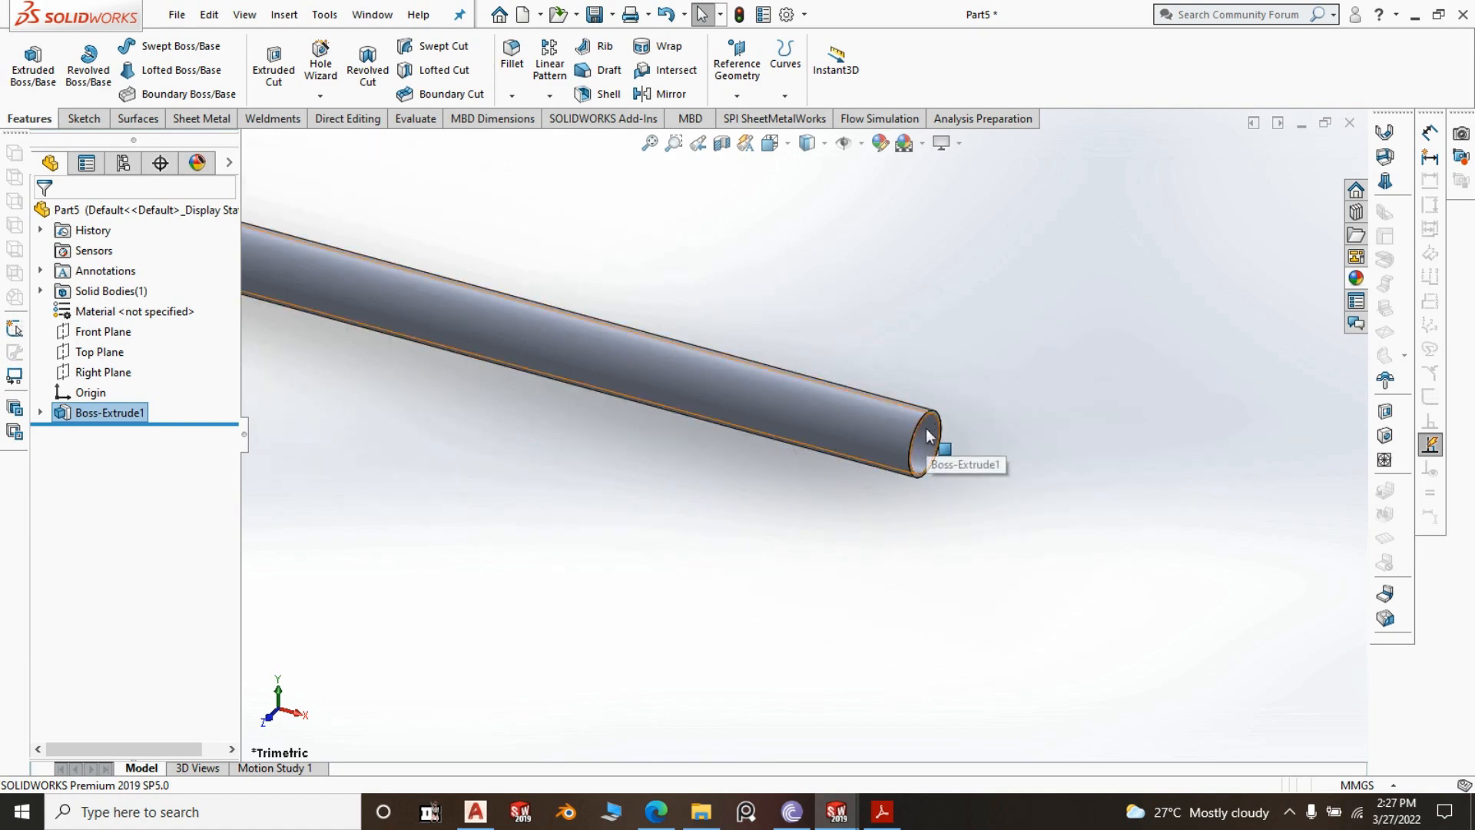
scroll(962, 443, up, 1)
scroll(1164, 467, up, 3)
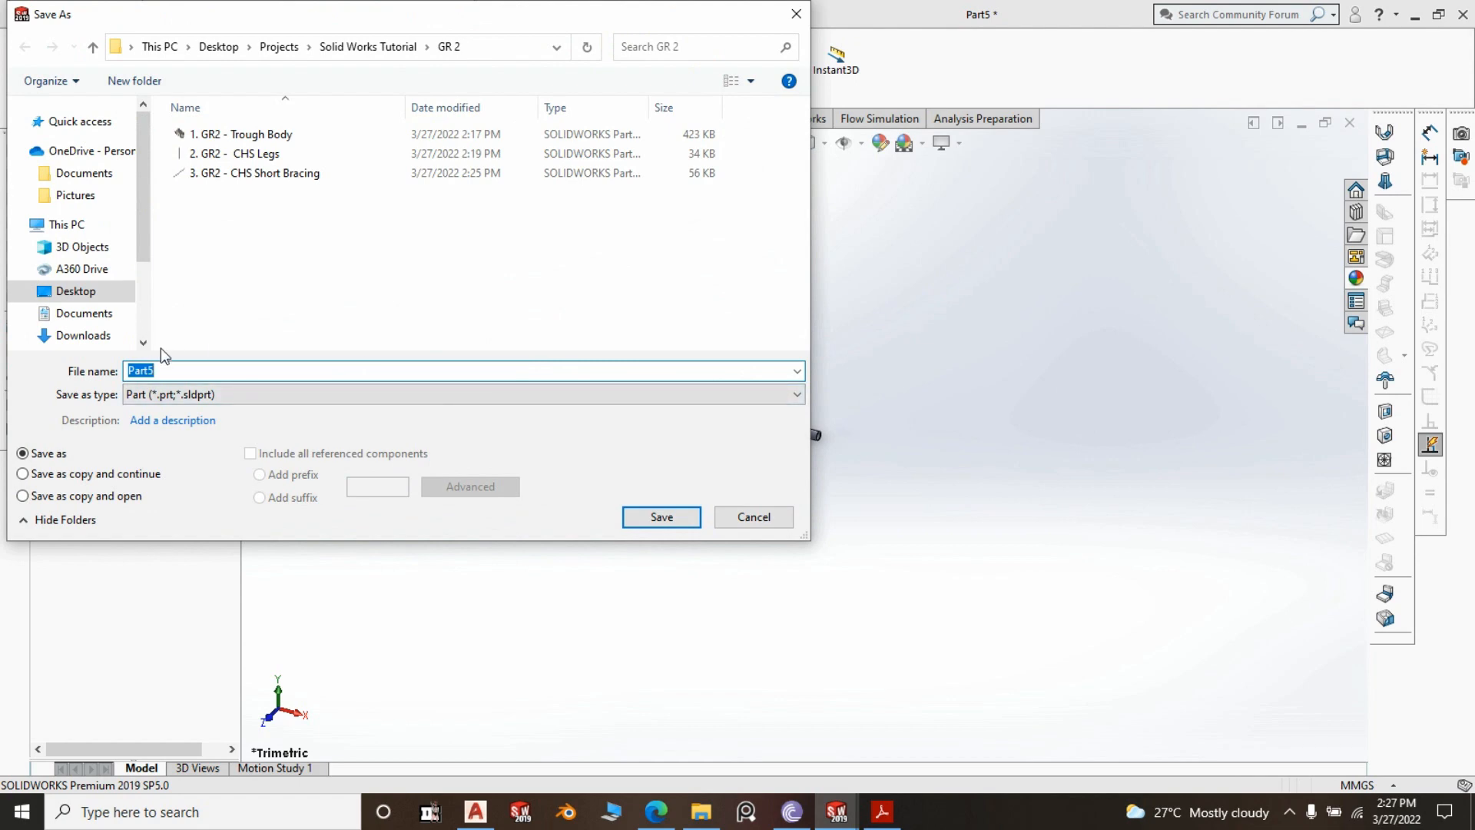
Save the part in the GR 2 folder as "4. GR2 - CHS Long Bracing", adapting the short bracing's file name
text(4.)
click(288, 173)
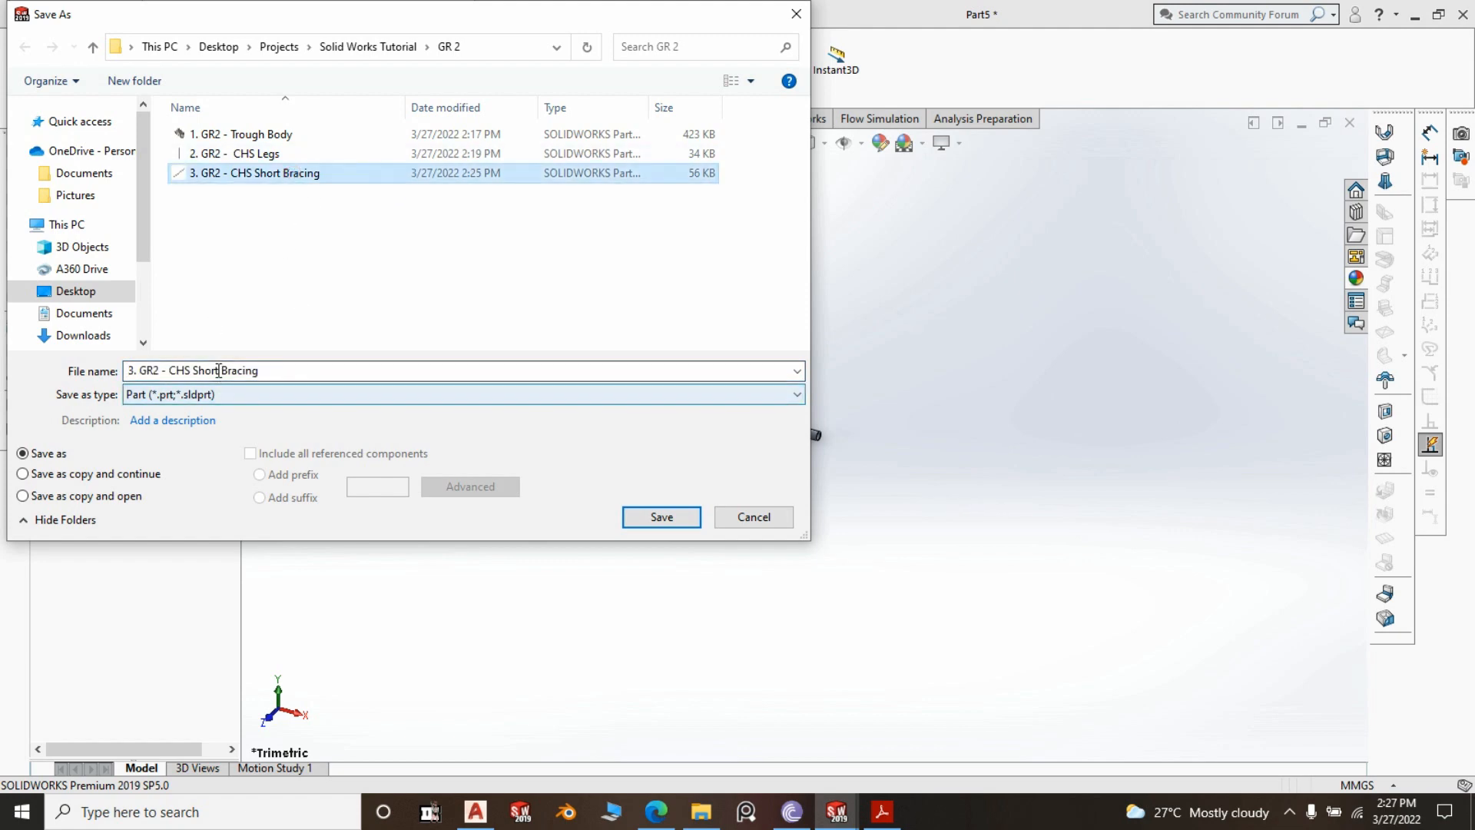
triple_click(219, 369)
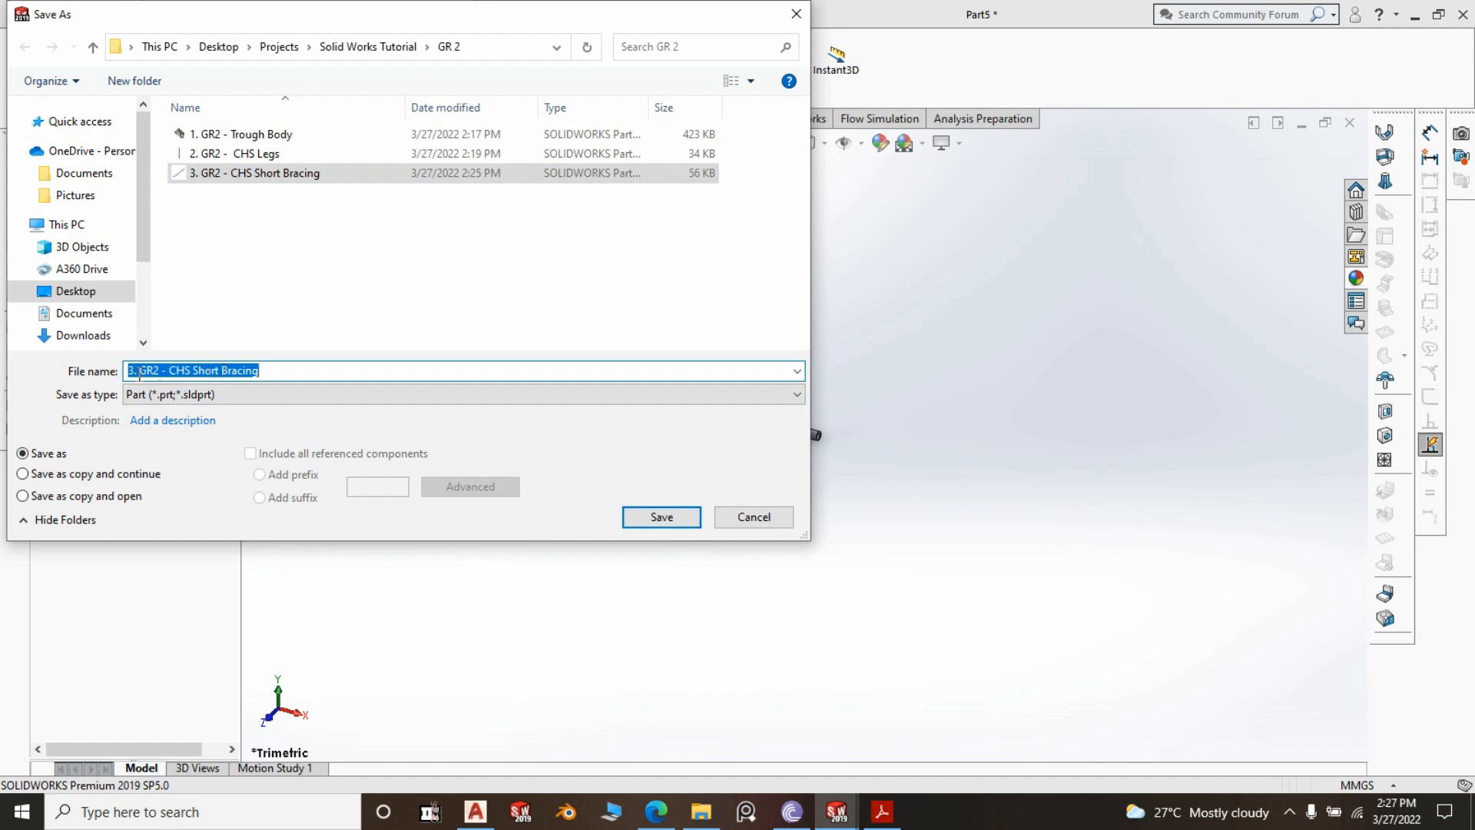
click(131, 370)
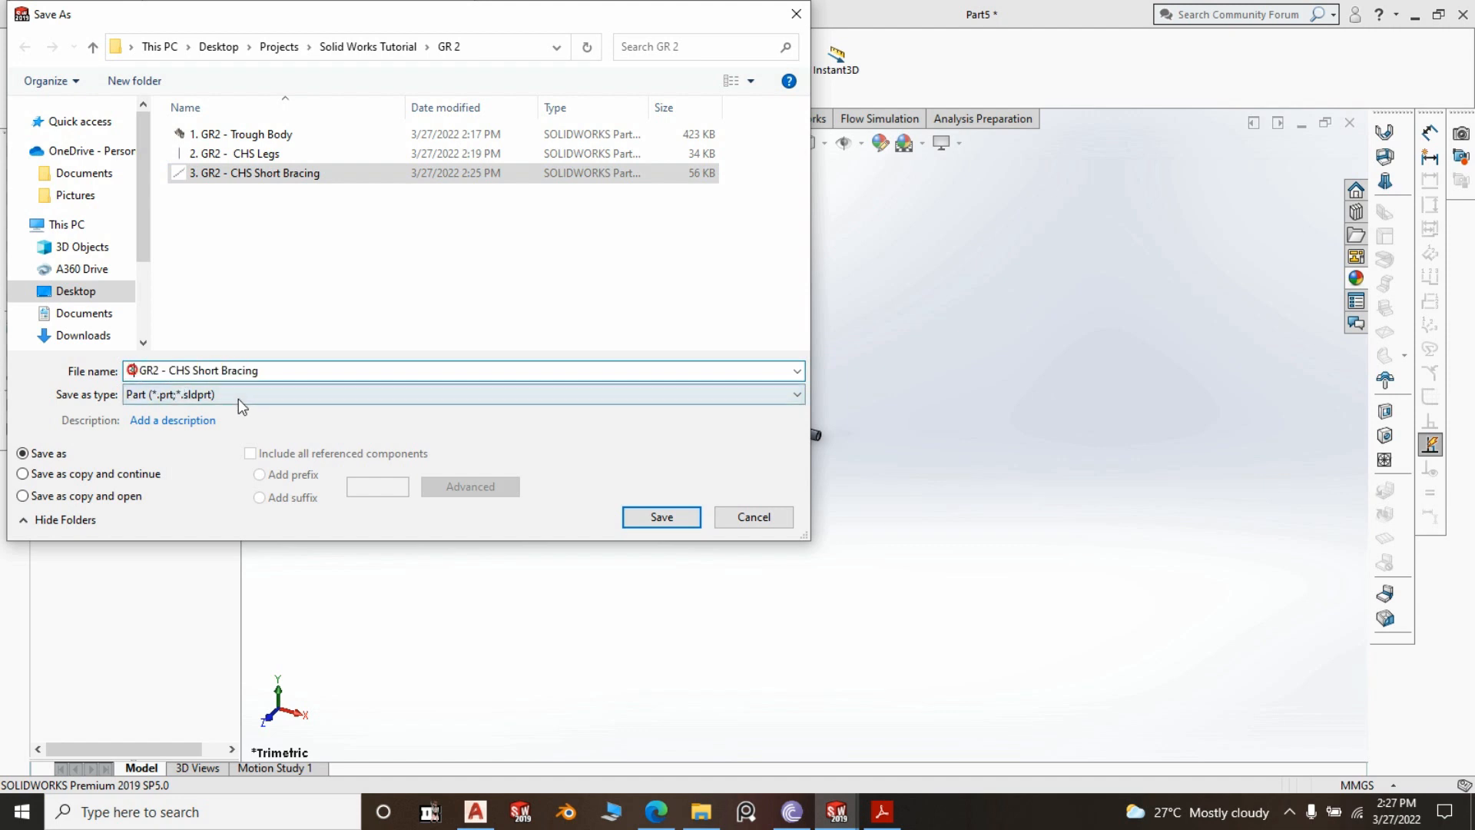
key(BackSpace)
text(4.)
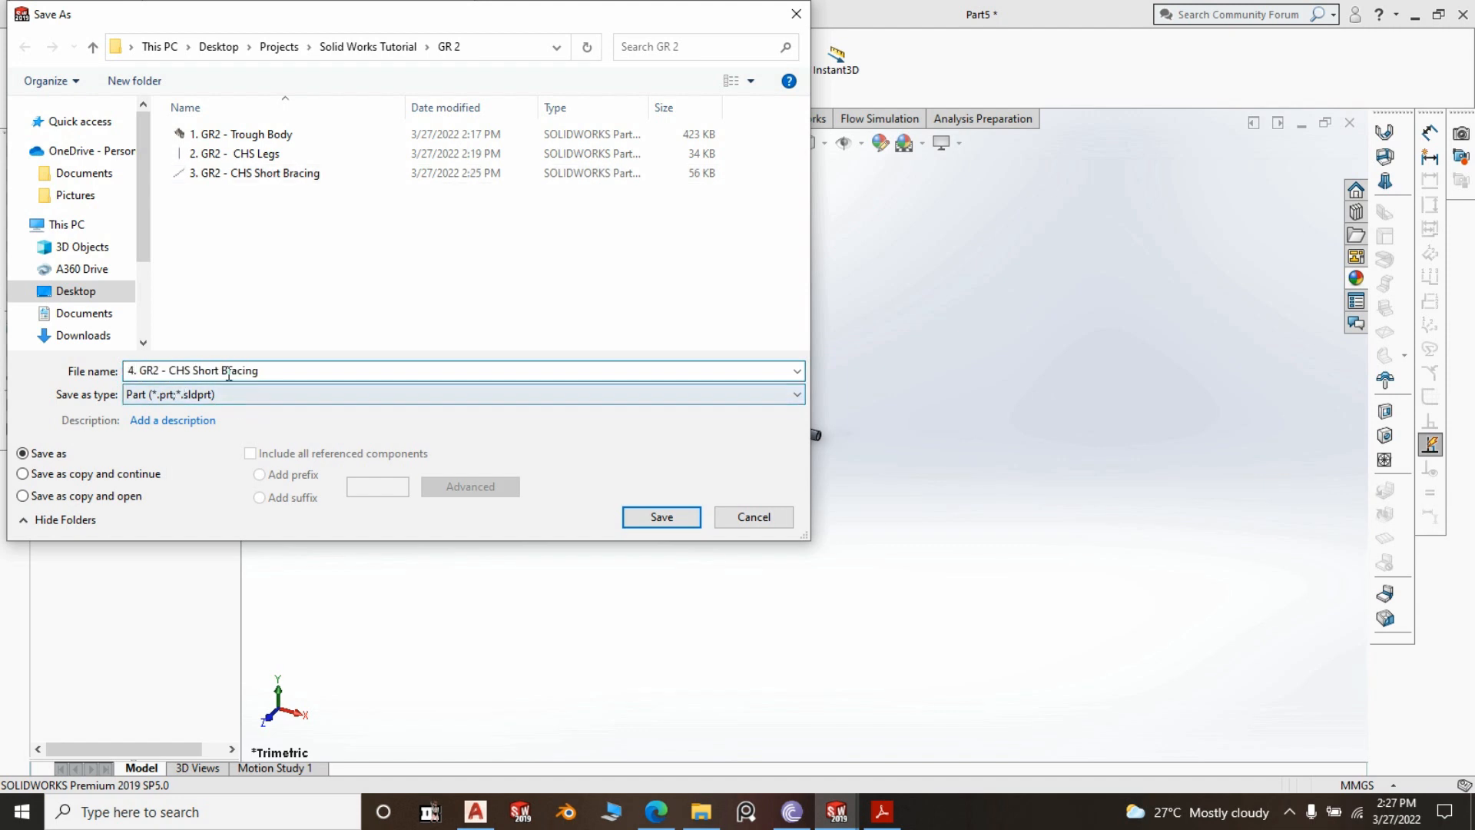
key(BackSpace)
key(BackSpace)
key(BackSpace)
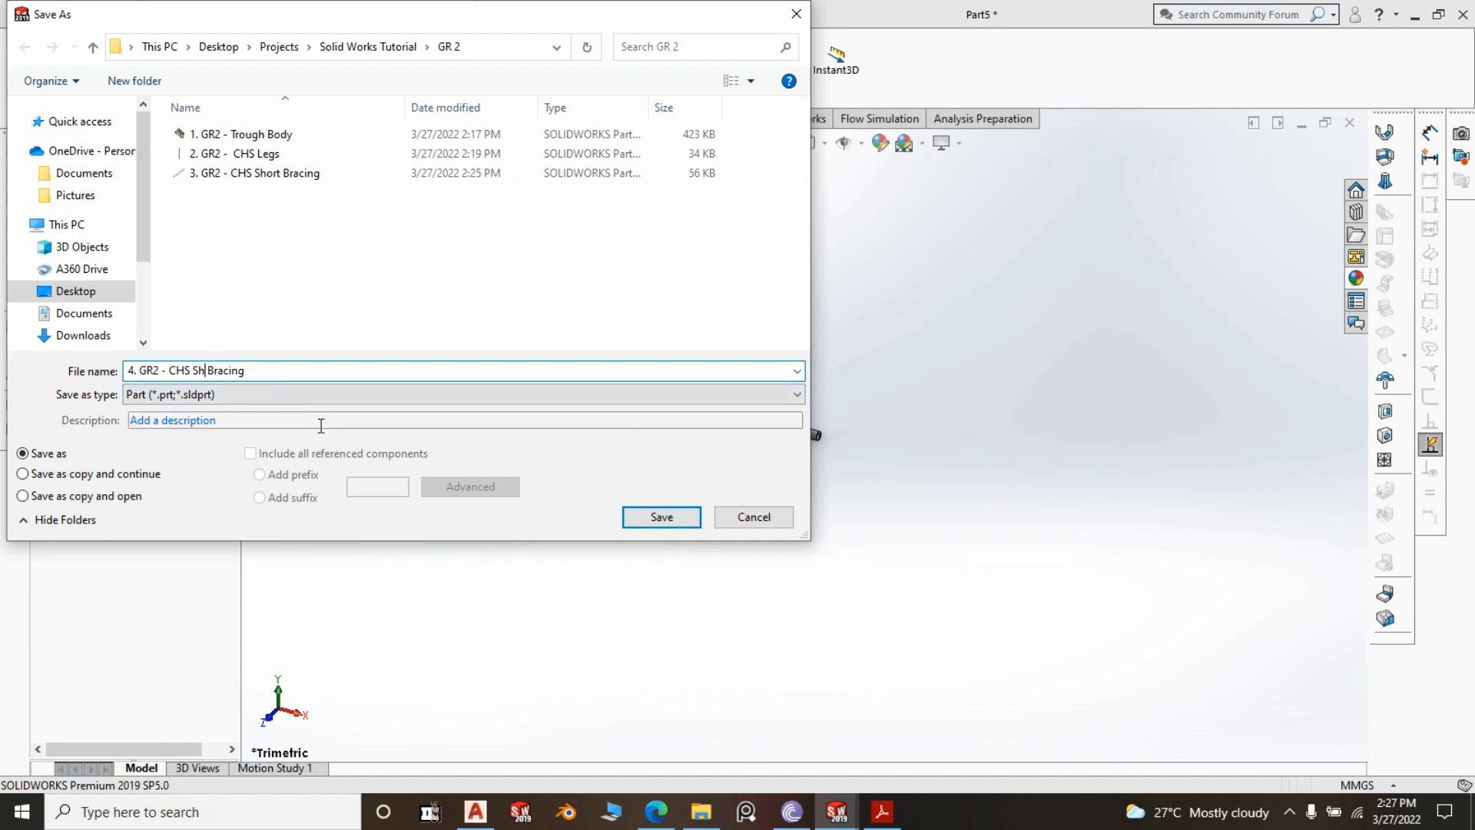
key(BackSpace)
text(Lo)
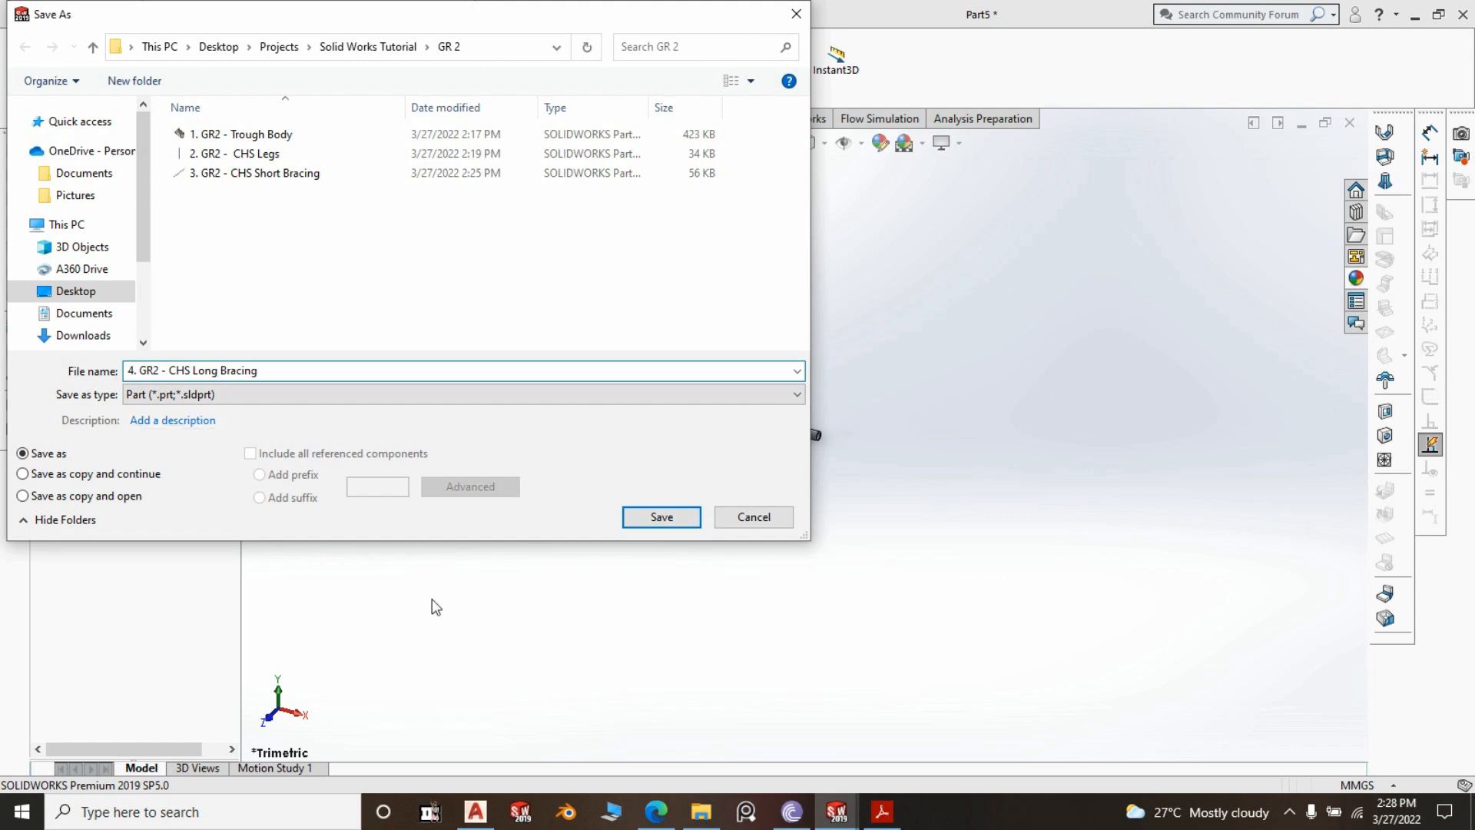
text(ng)
click(655, 518)
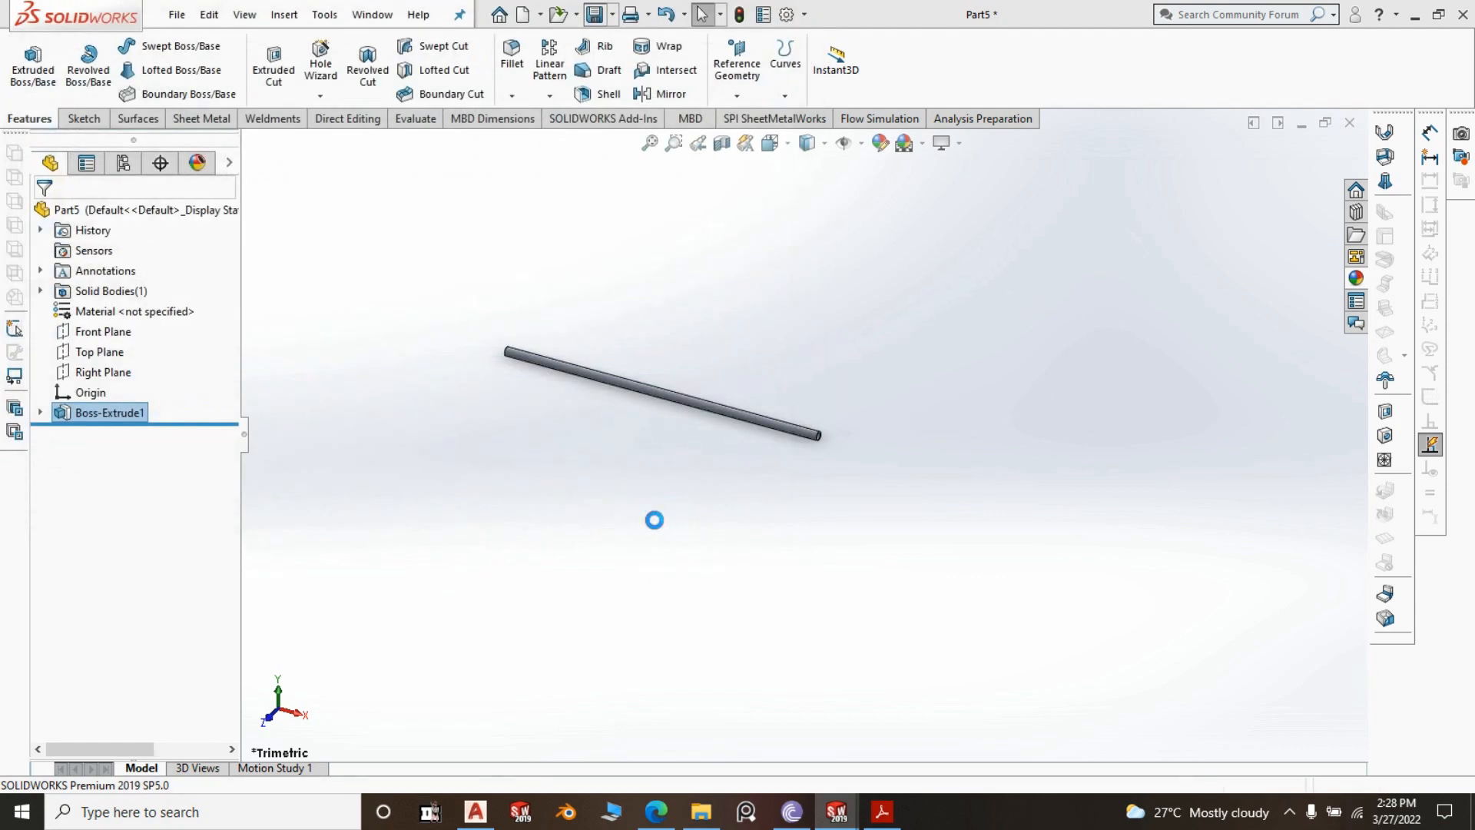
Switch to the GR2 Trough Sink assembly and insert one CHS Short Bracing and one CHS Long Bracing beside the legs
mouse_move(837, 812)
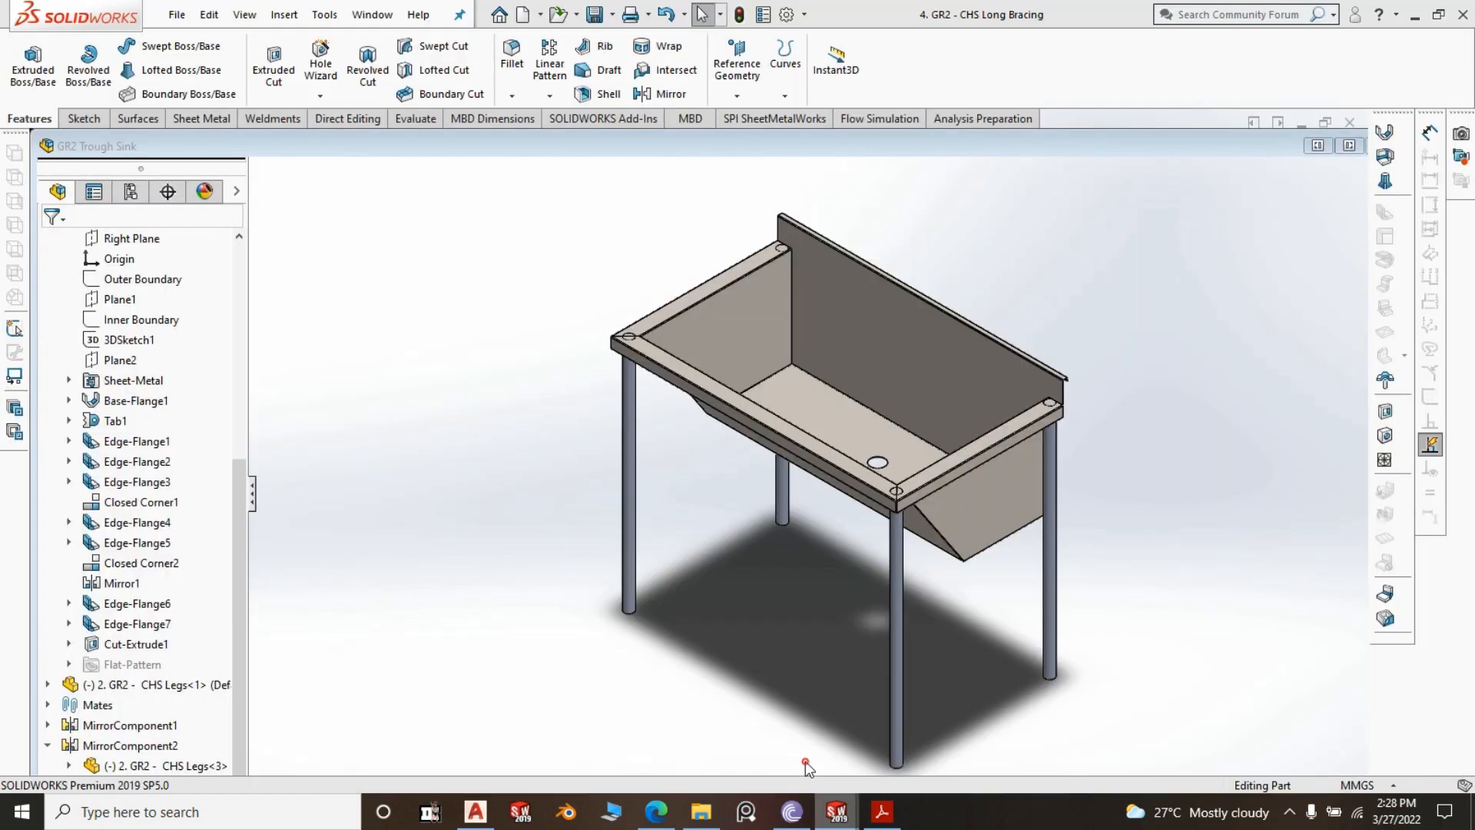
click(805, 761)
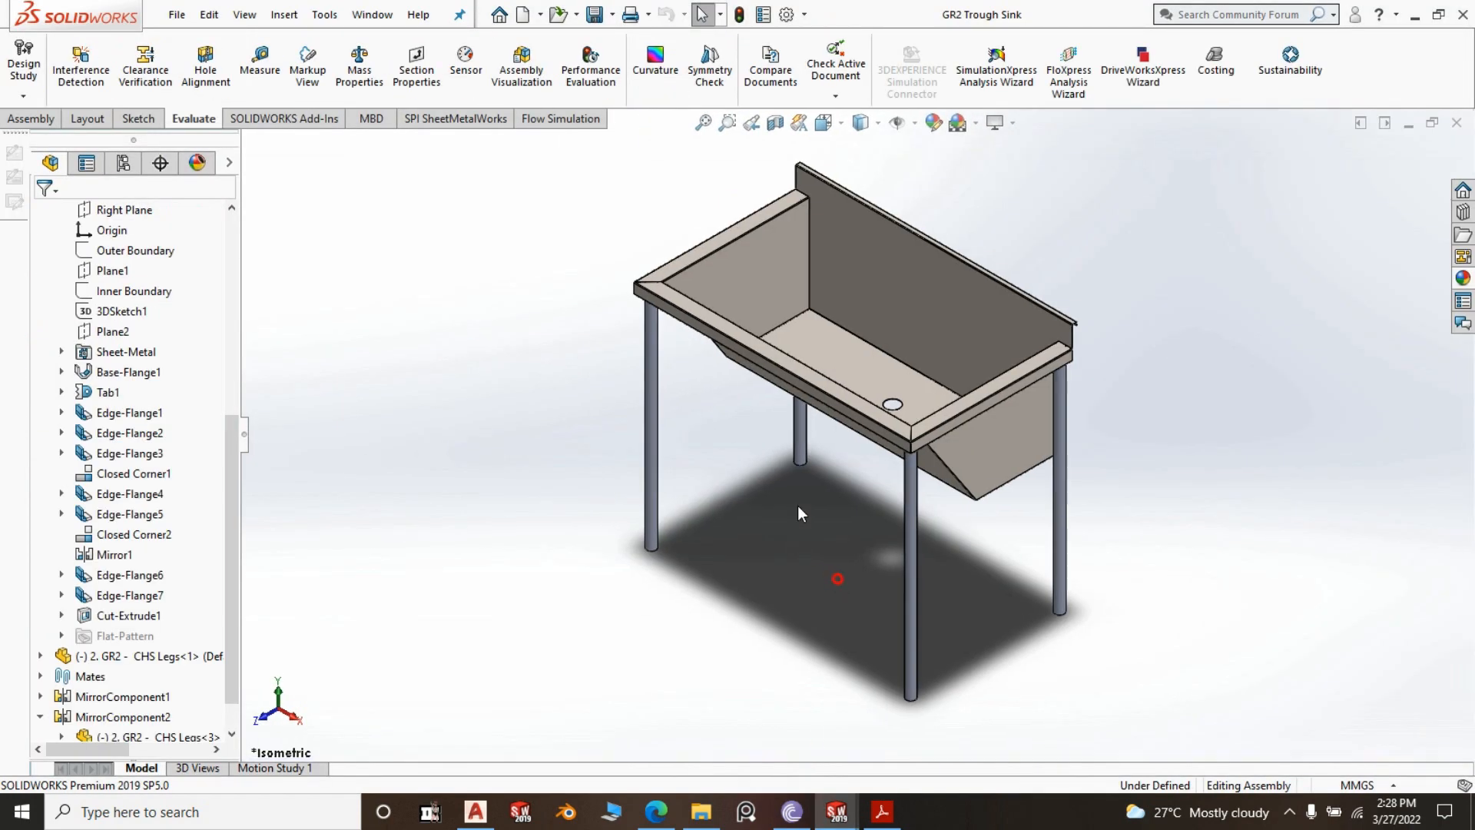
scroll(846, 446, up, 3)
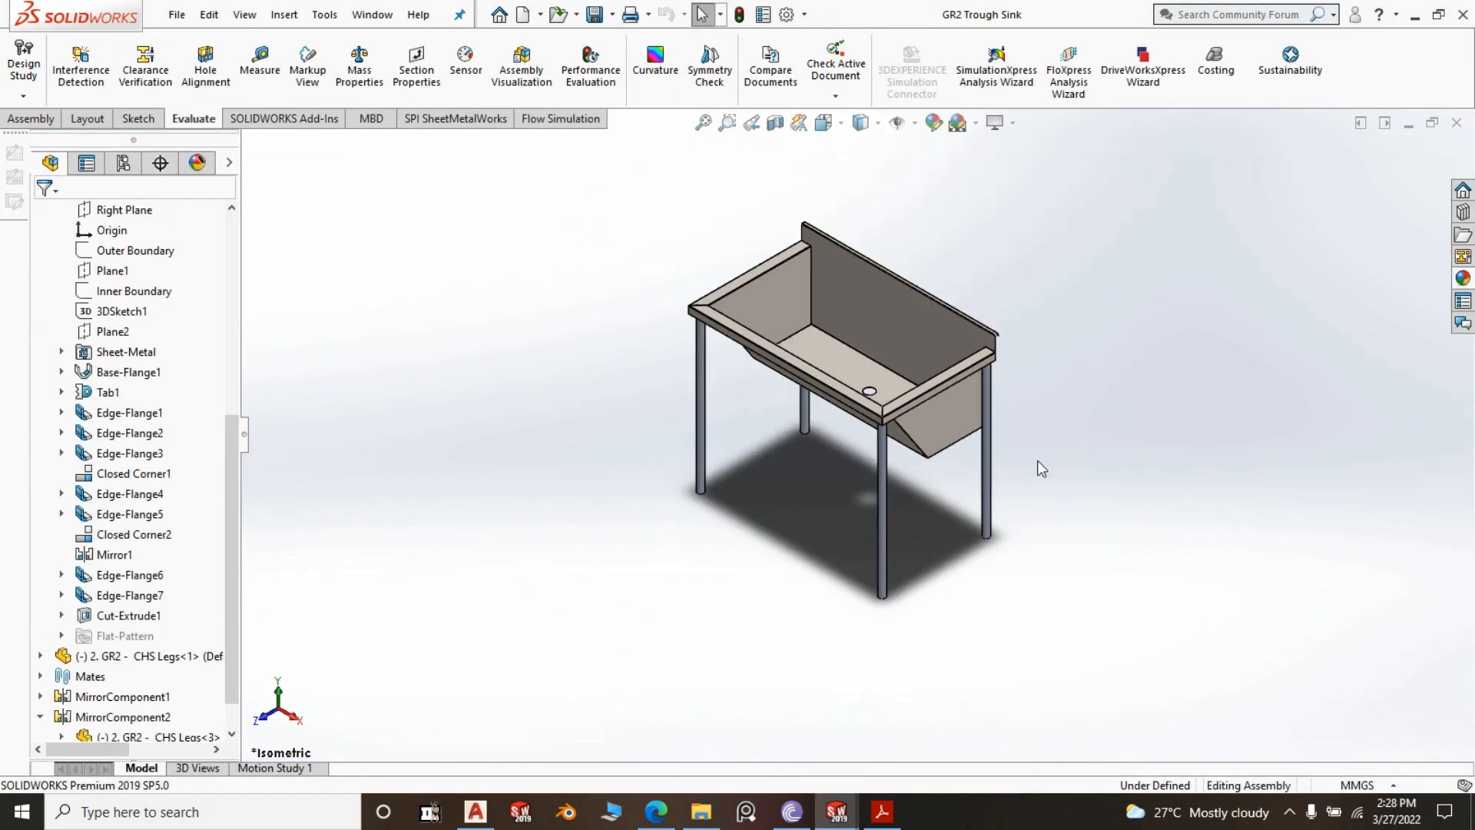
click(29, 119)
click(102, 63)
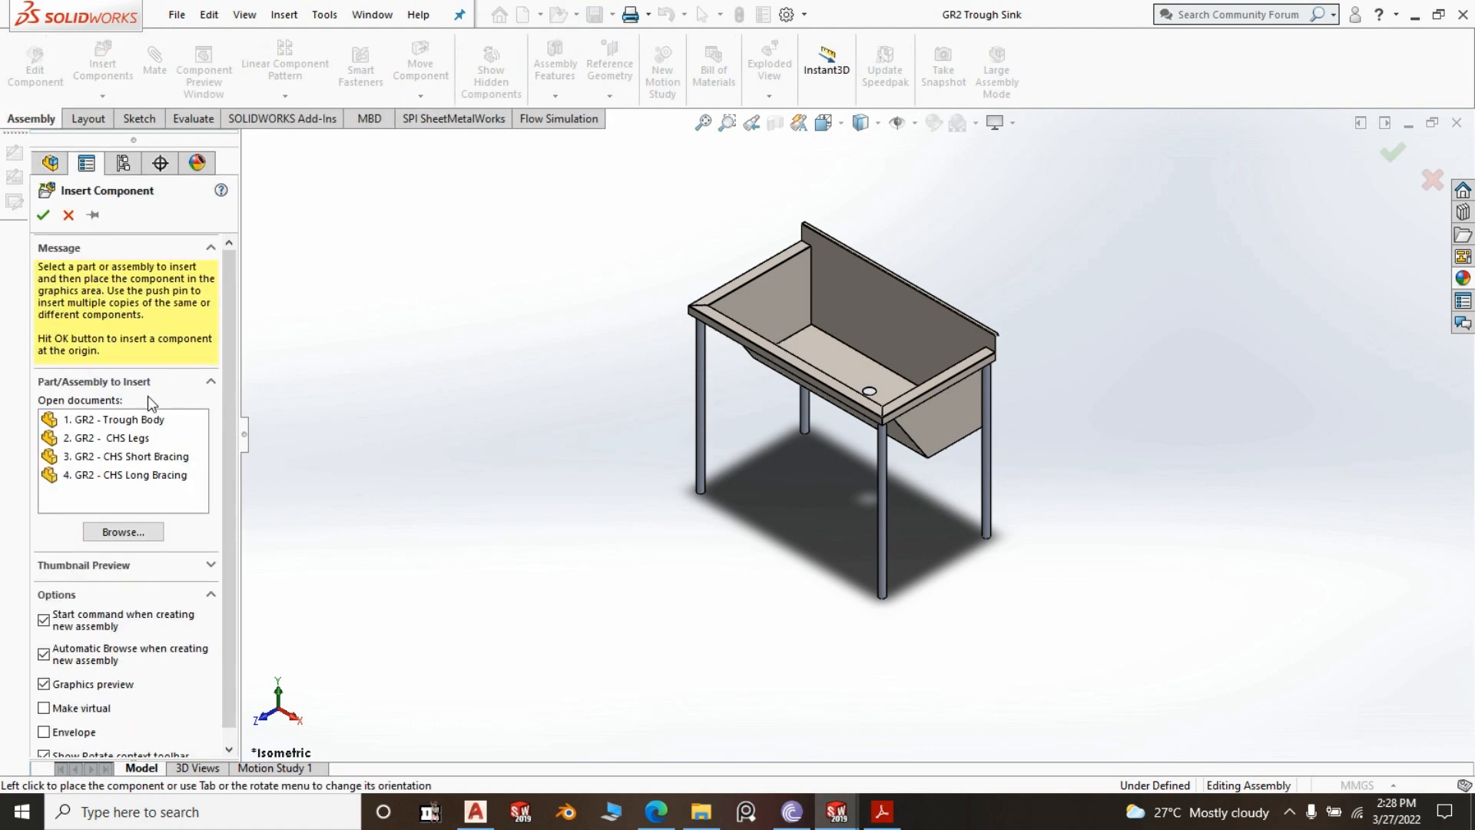
click(152, 458)
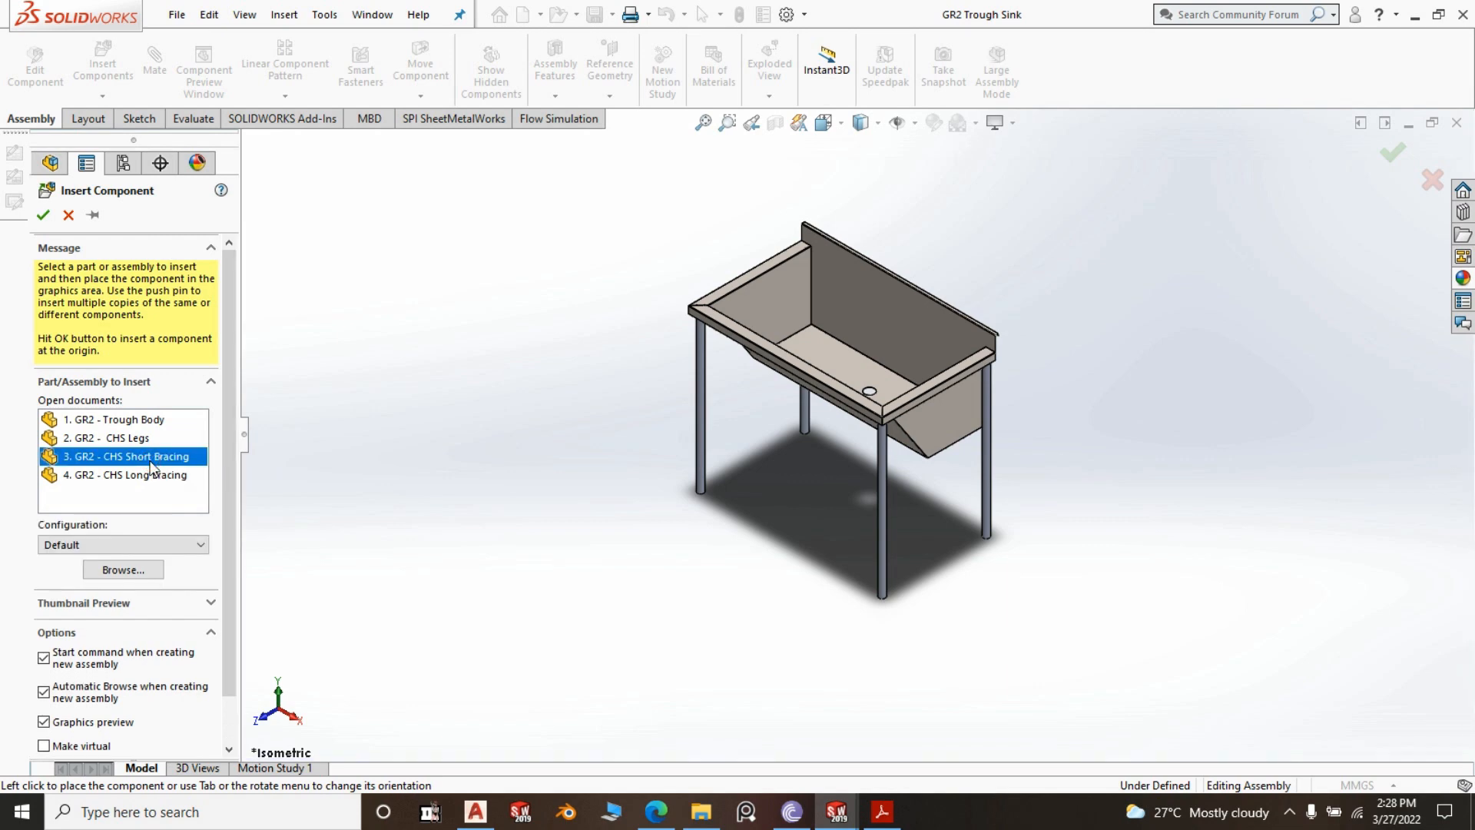
ctrl+click(154, 475)
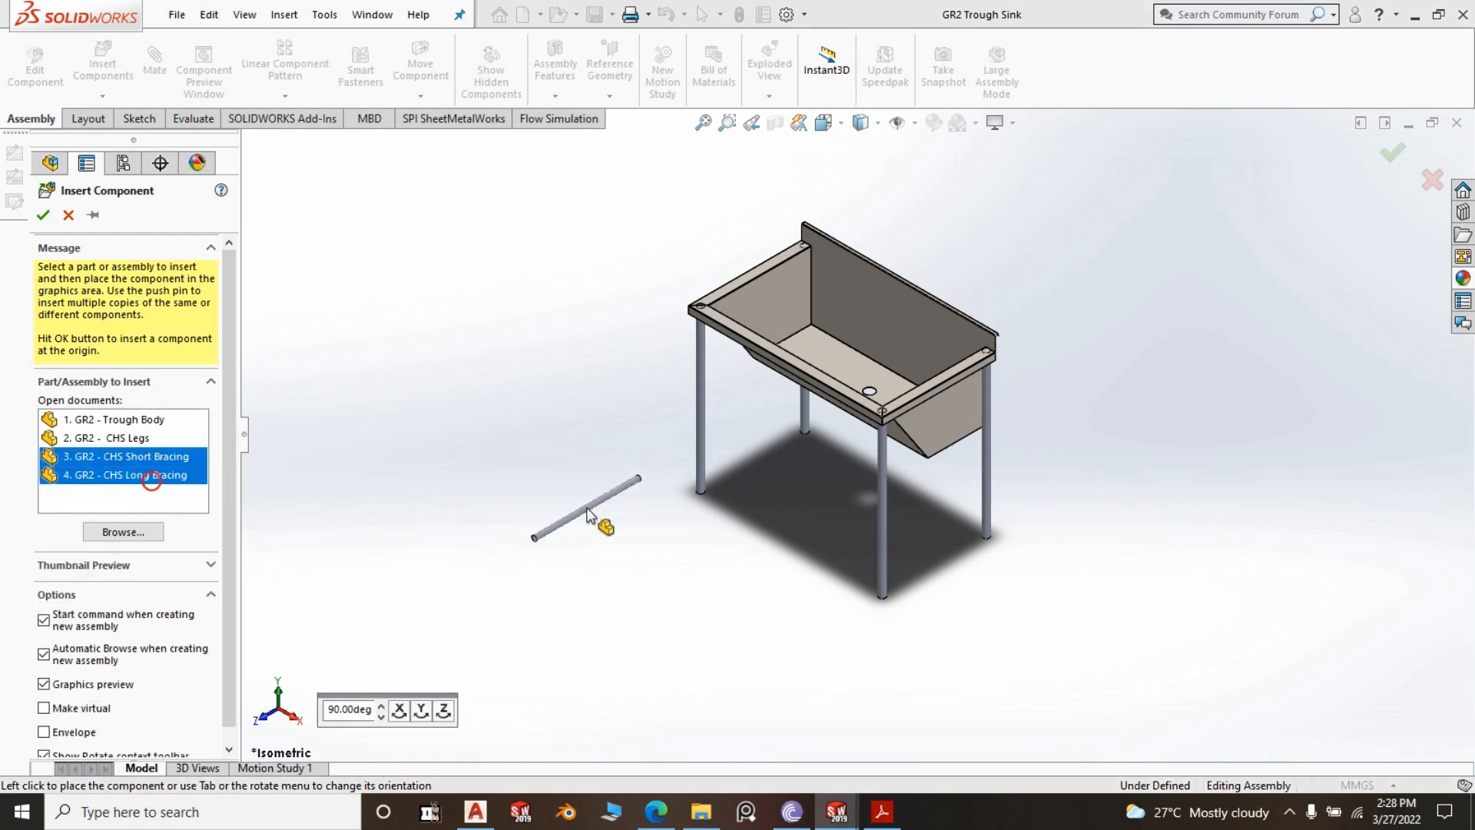
click(597, 492)
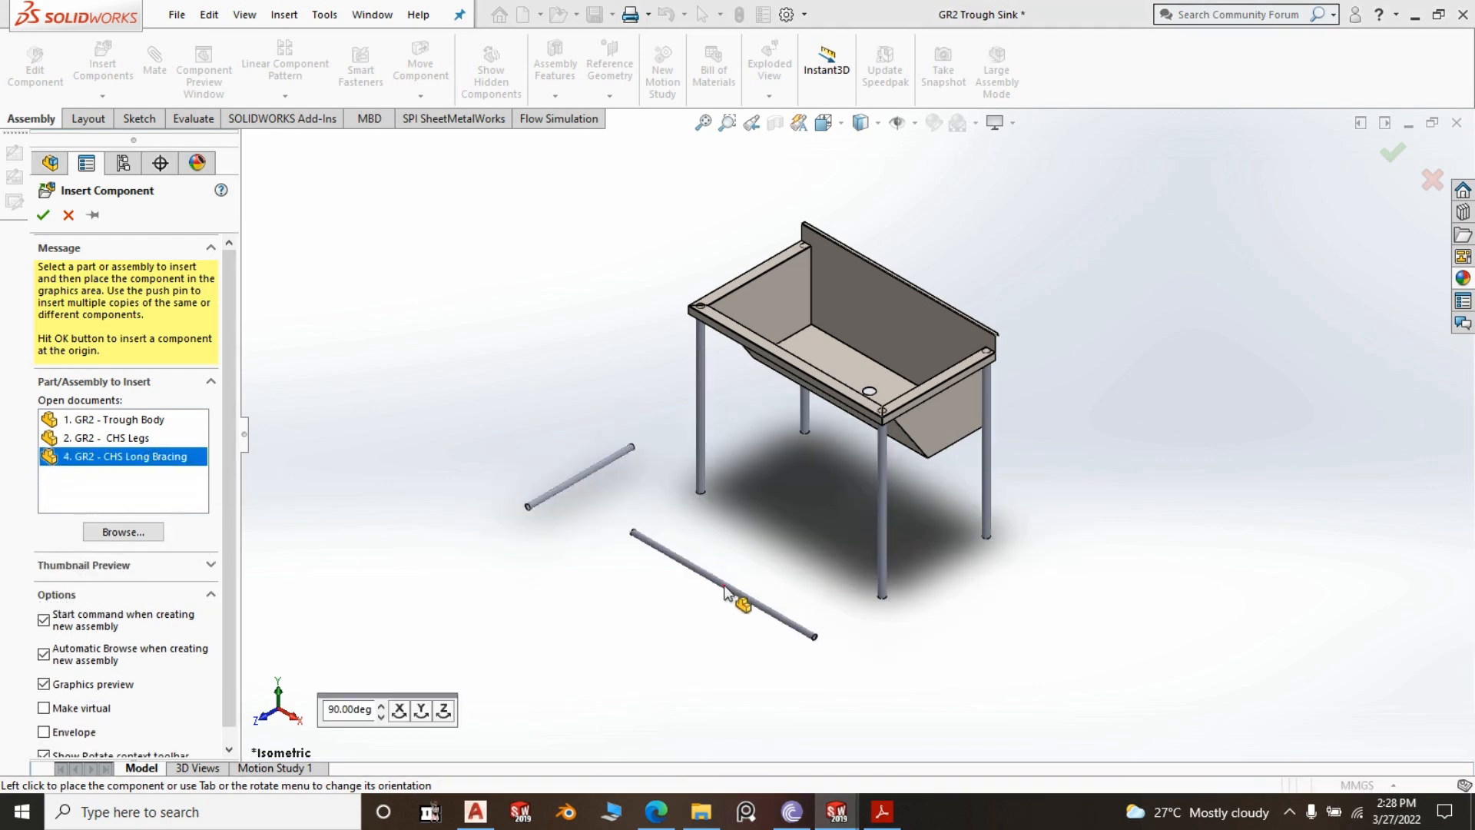
click(723, 588)
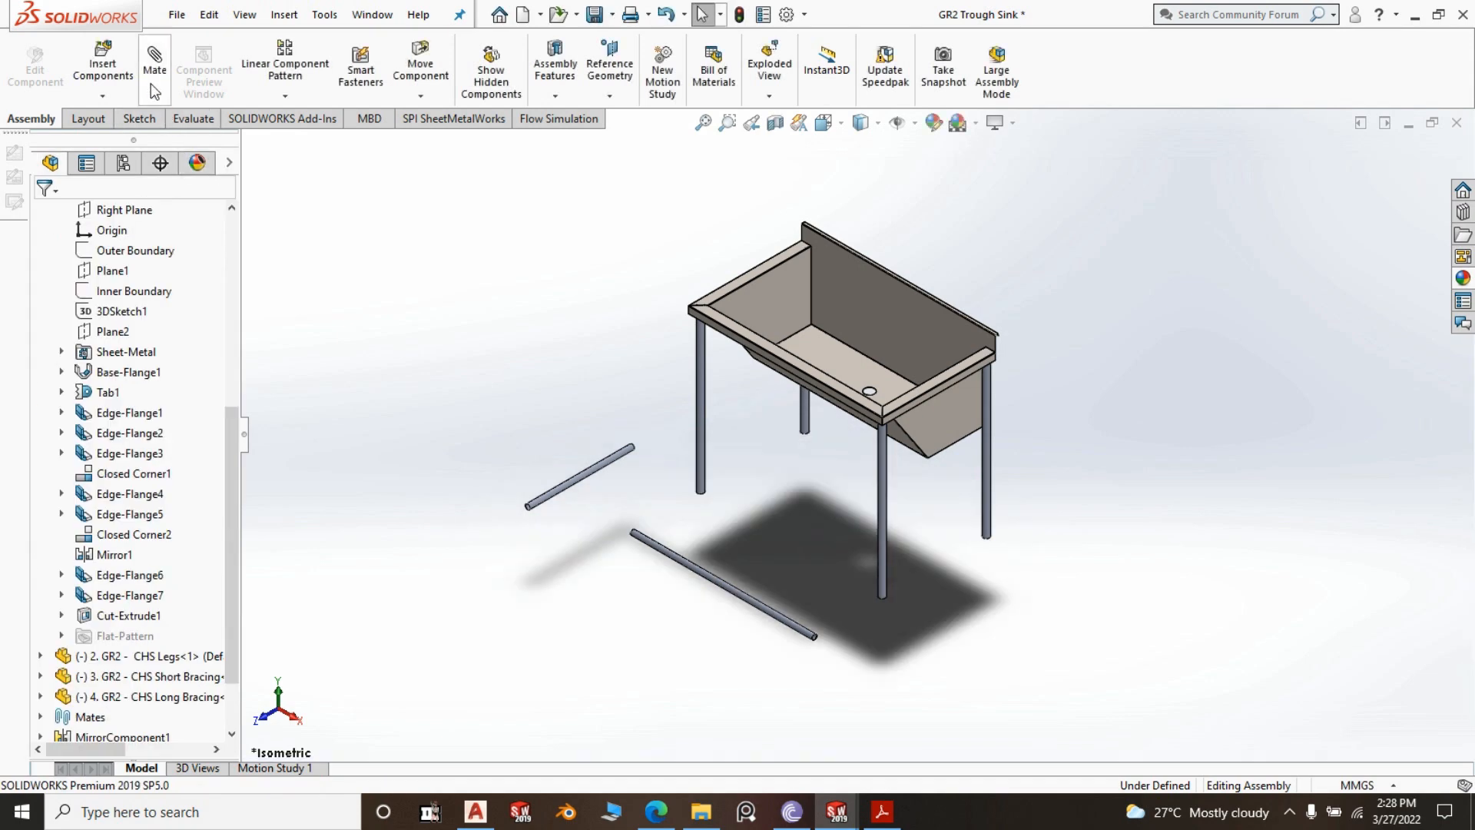
Mate the short bracing's Right Plane coincident with the Right Plane of the CHS leg
click(157, 61)
scroll(736, 594, down, 5)
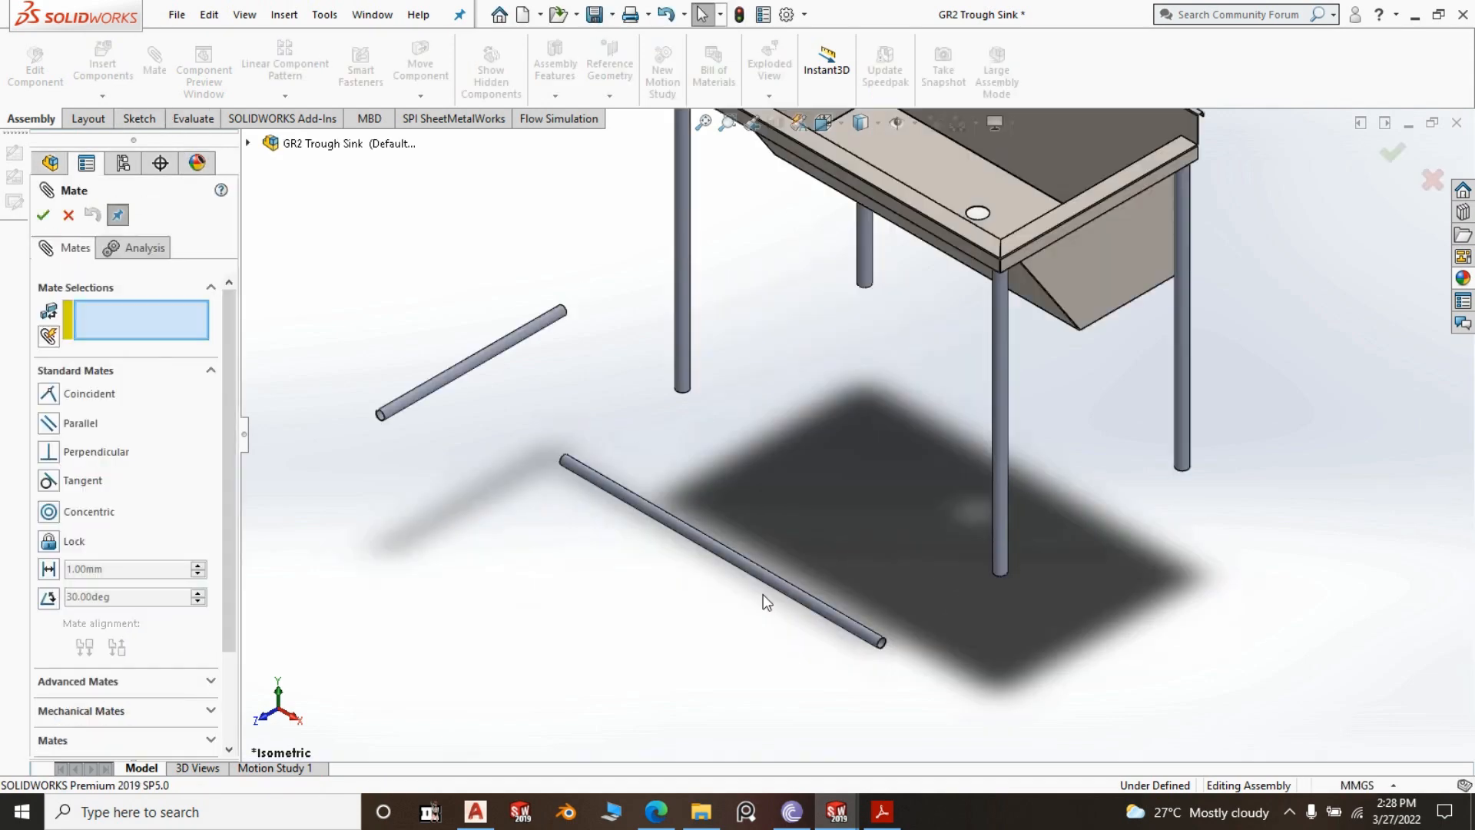
scroll(666, 540, up, 3)
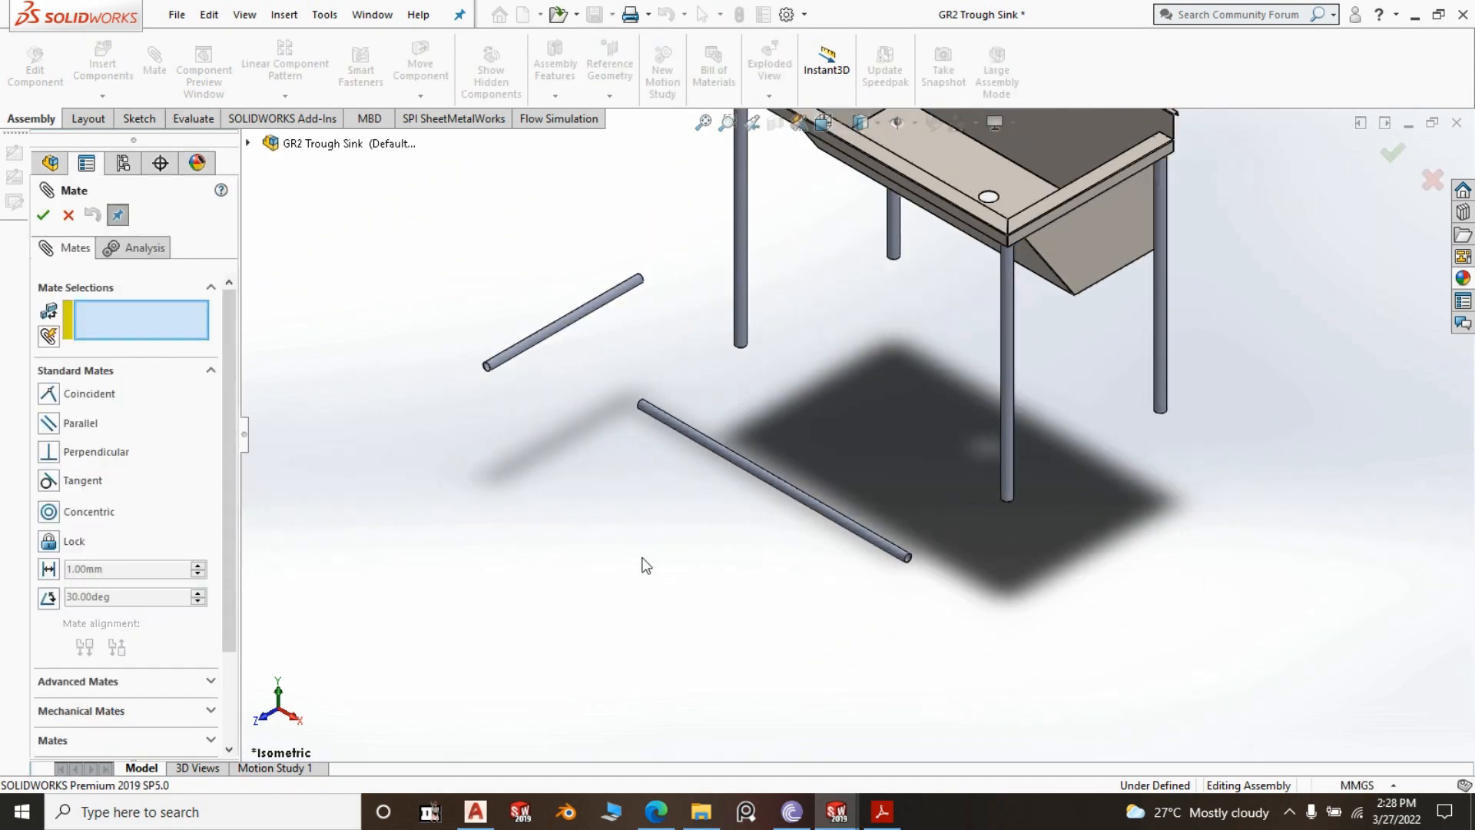
click(334, 146)
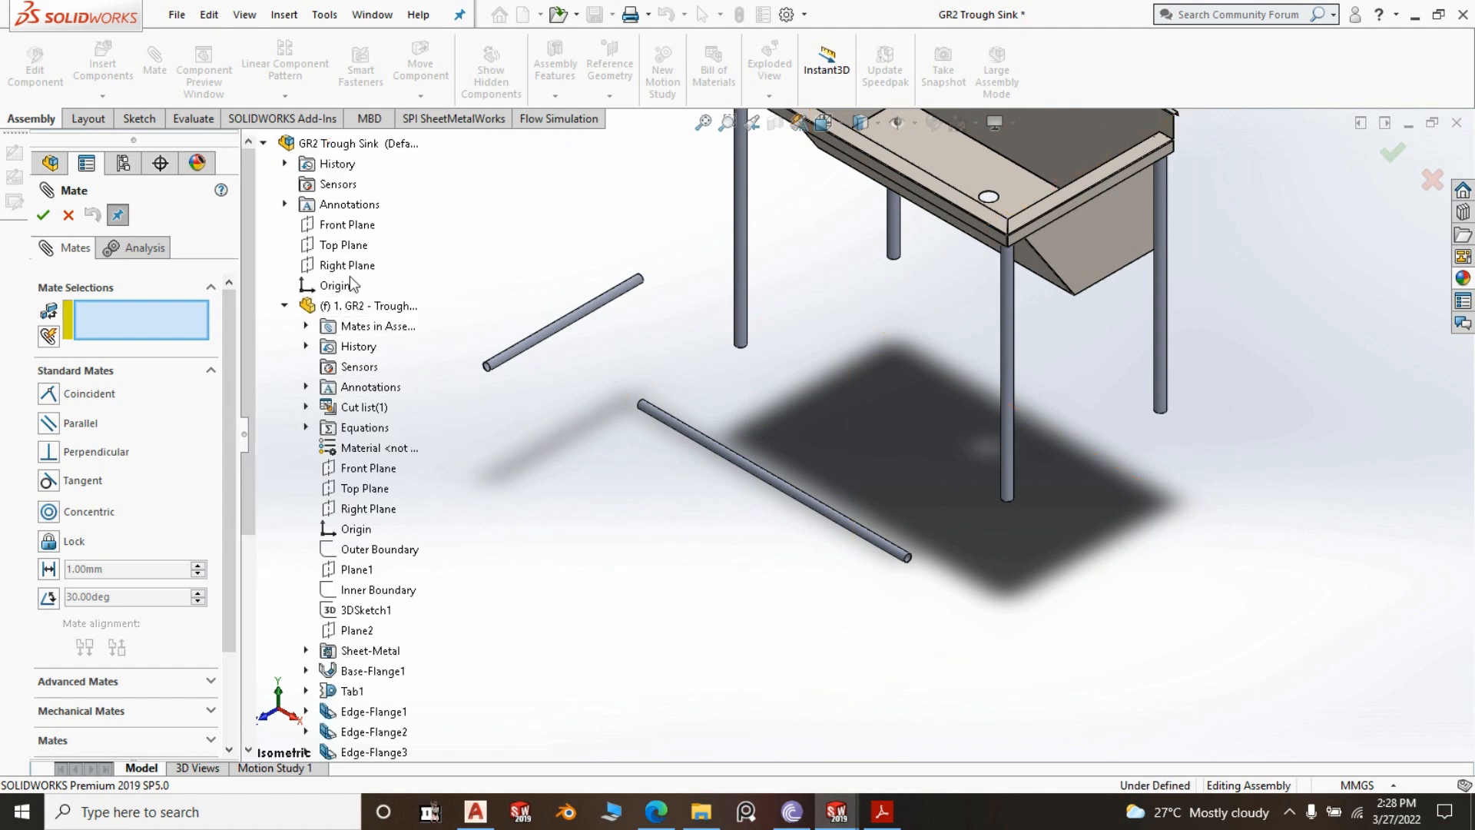
drag(252, 390, 256, 471)
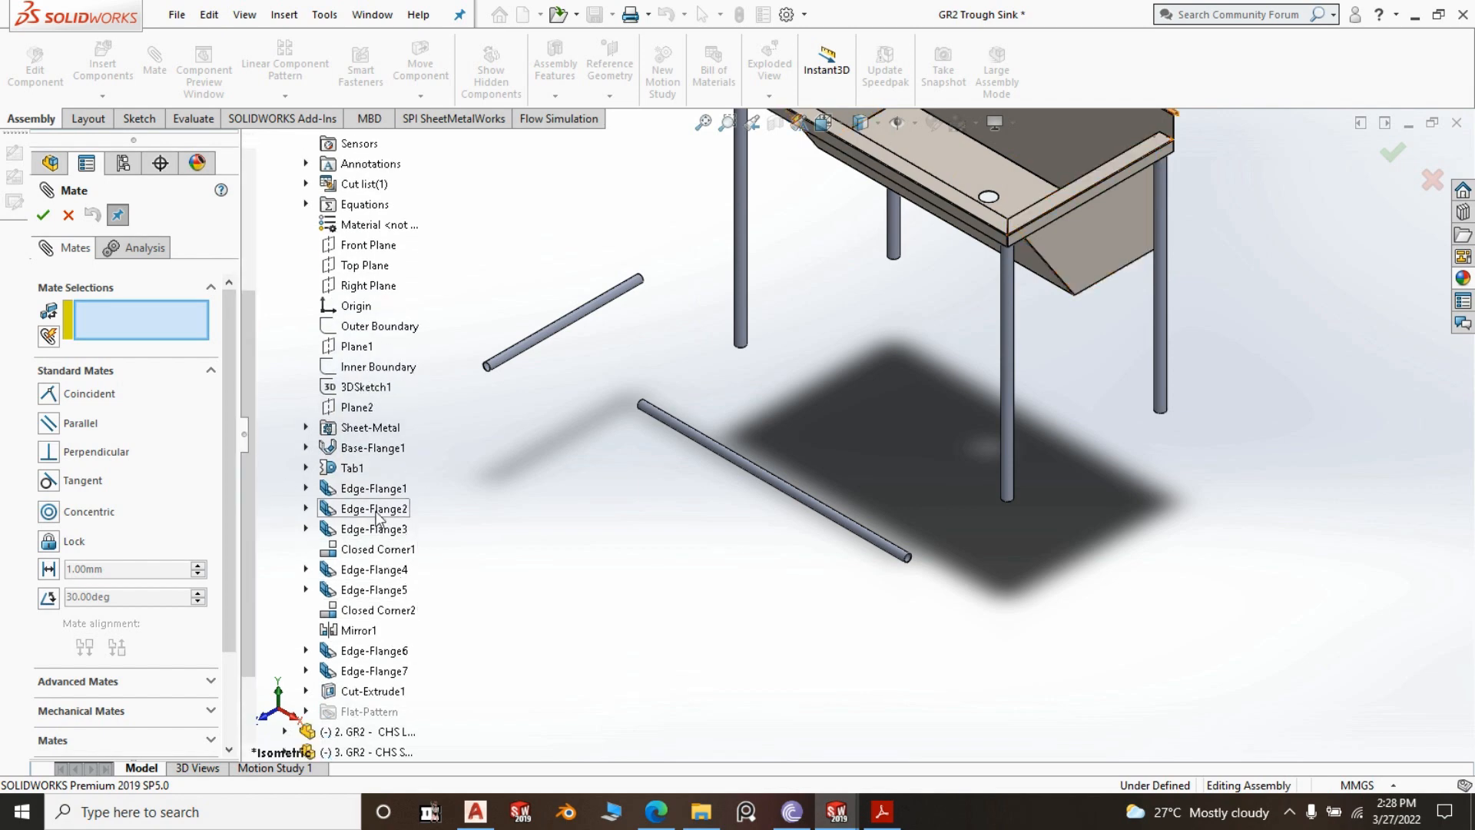
drag(250, 335, 256, 433)
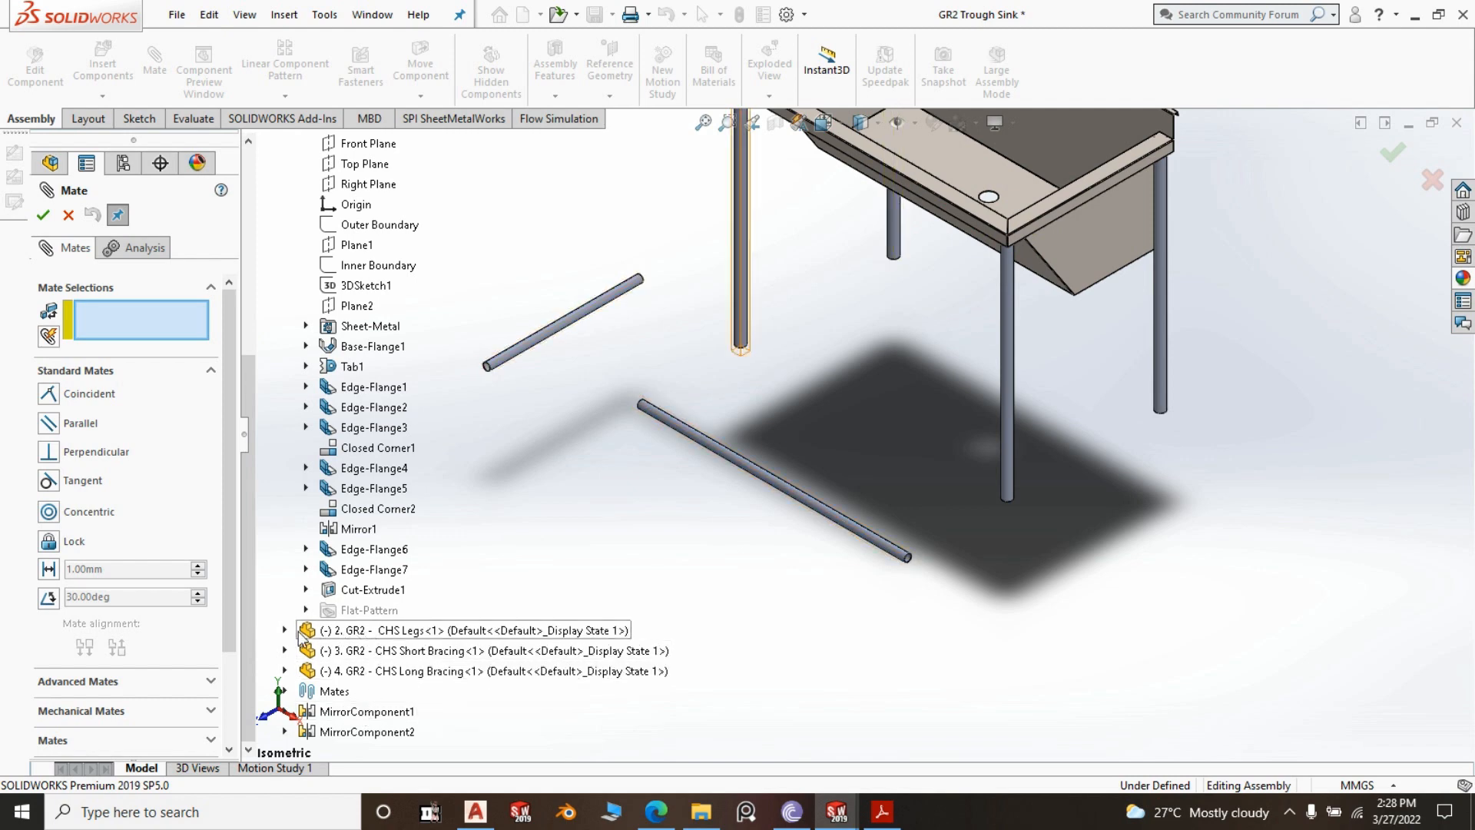
click(285, 631)
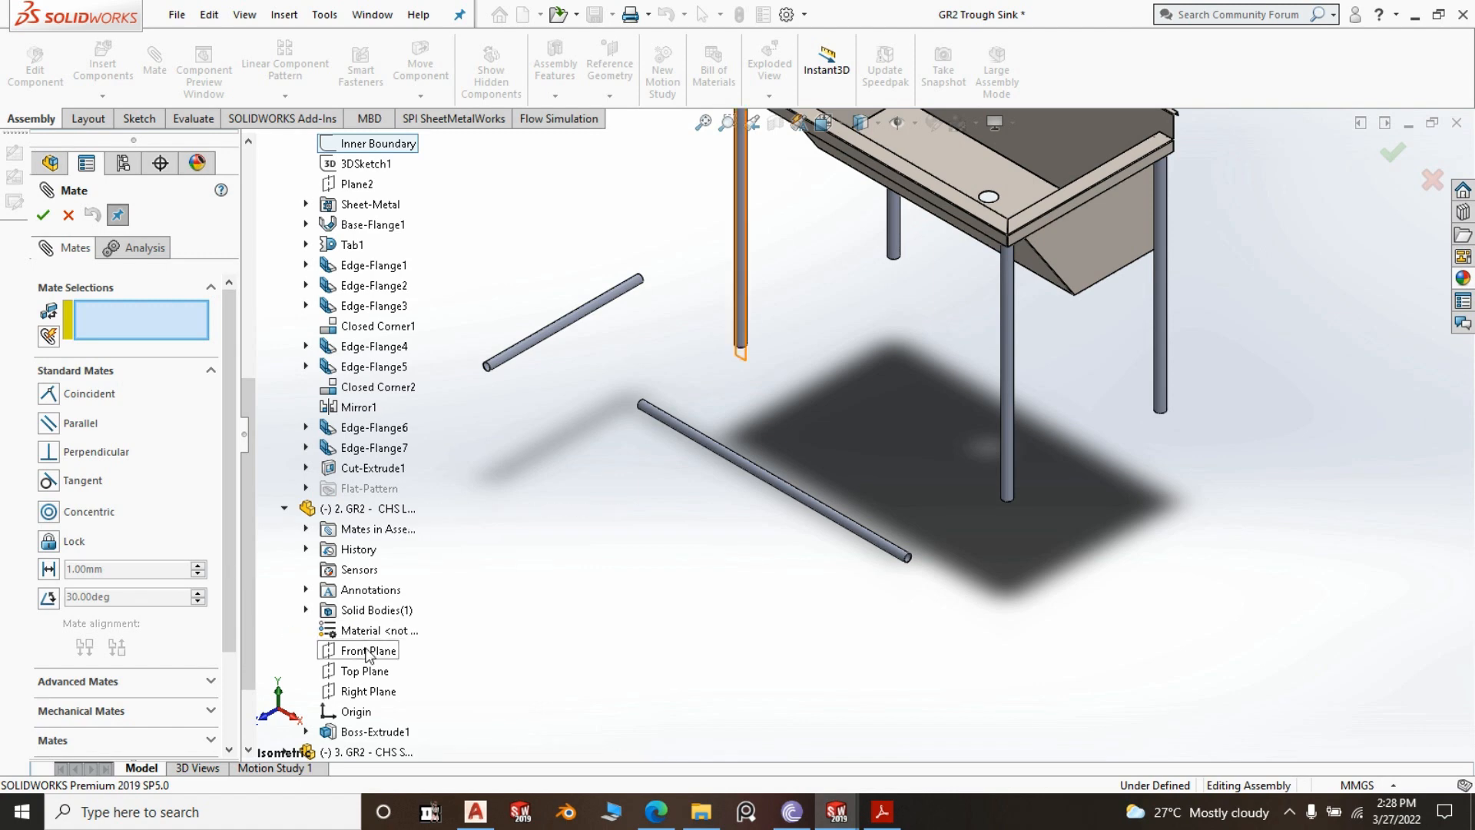
click(358, 694)
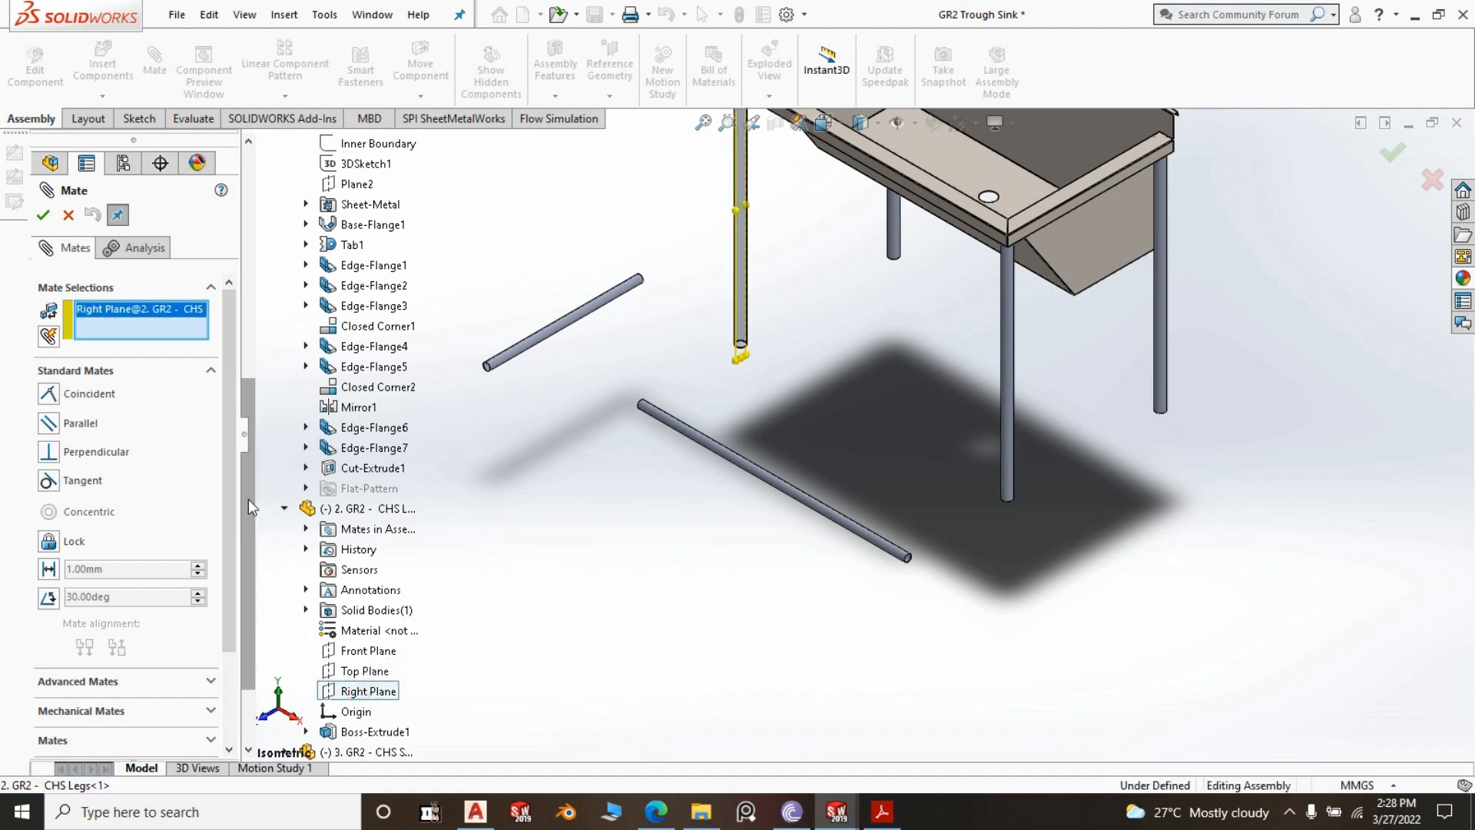
drag(249, 500, 249, 586)
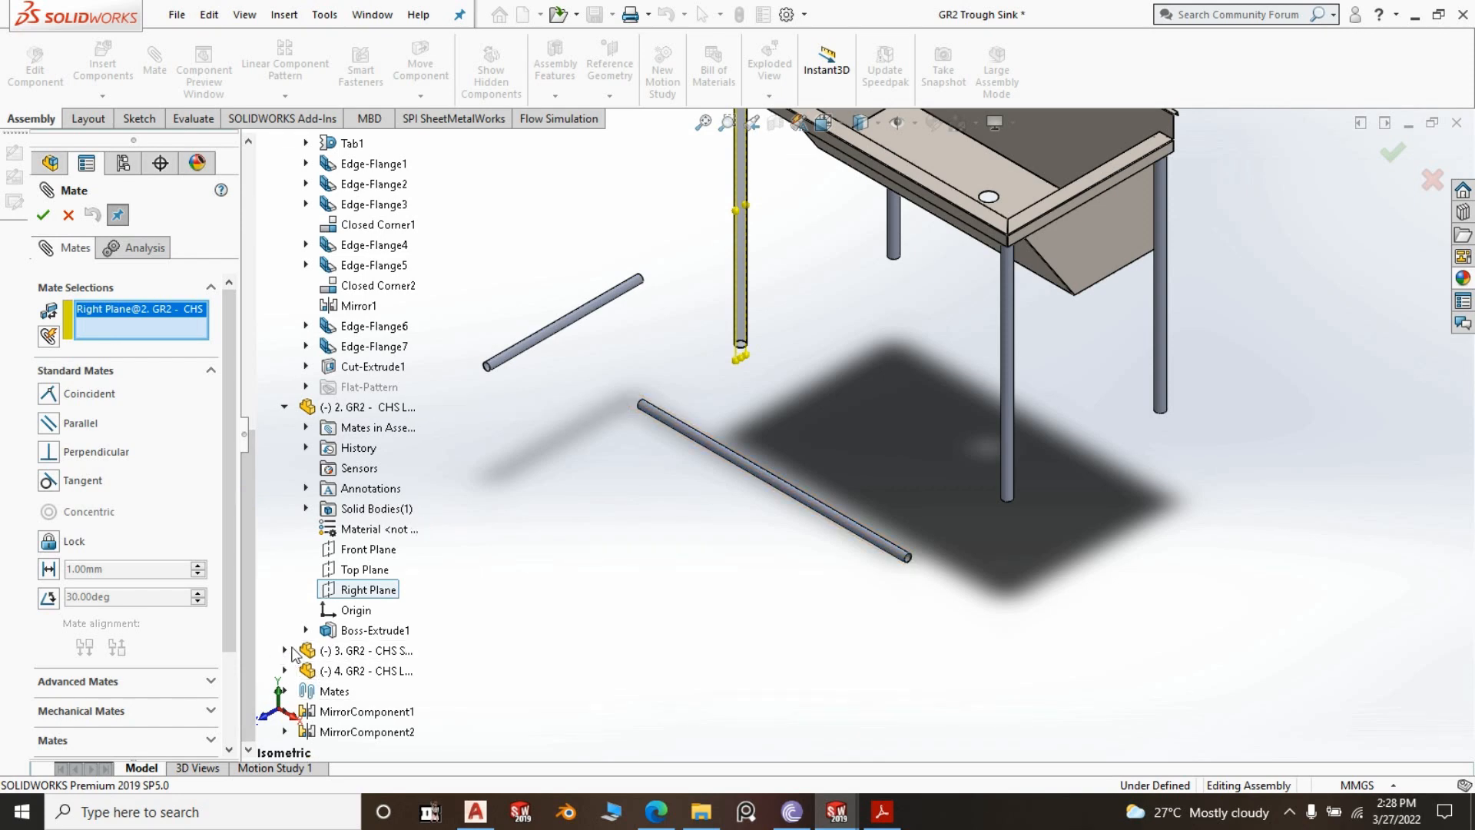
click(285, 650)
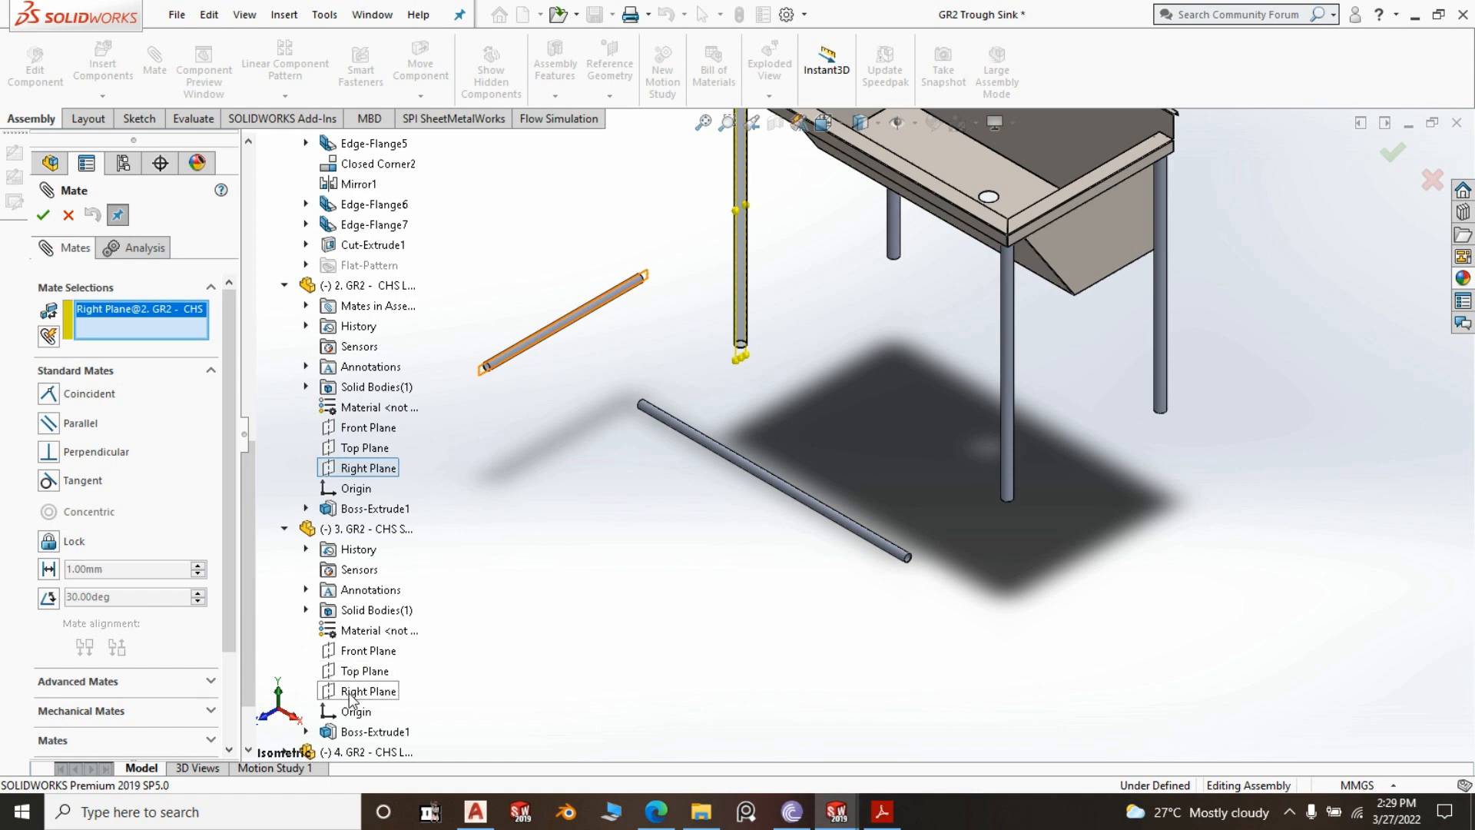
click(351, 691)
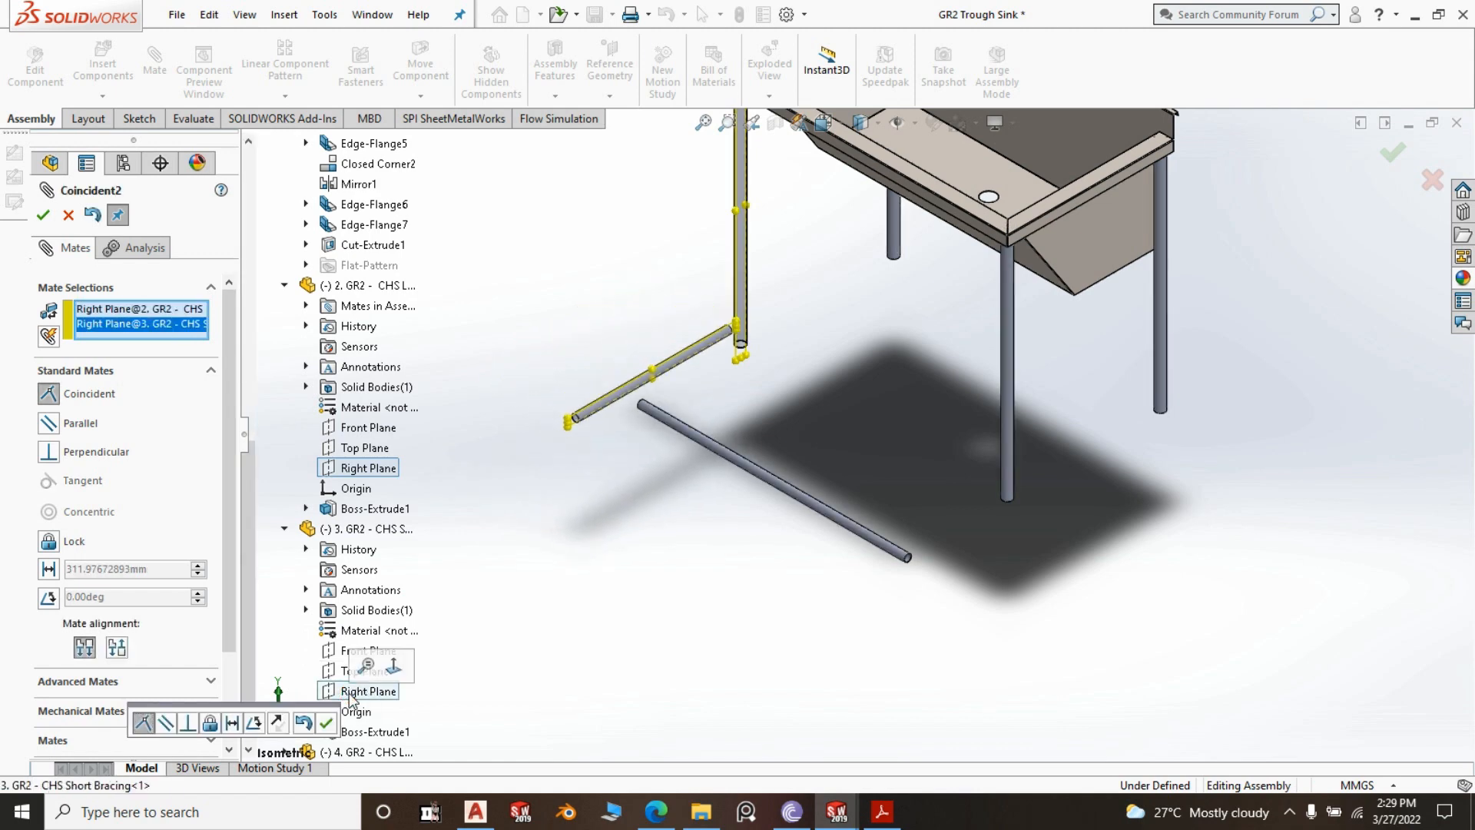
click(327, 724)
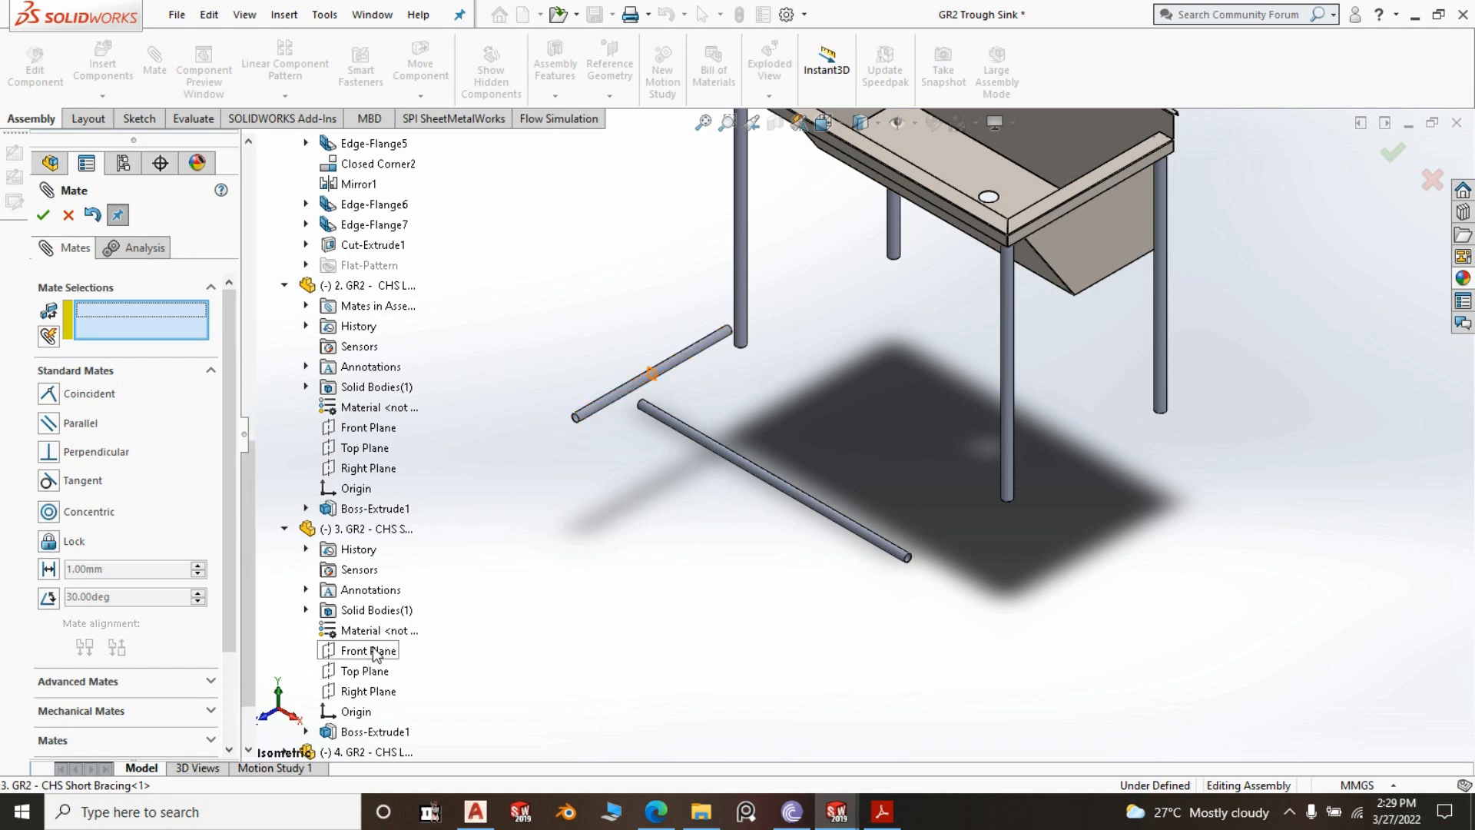
Mate the short bracing's Front Plane coincident with the trough body's Front Plane to centre it between the two legs
click(374, 652)
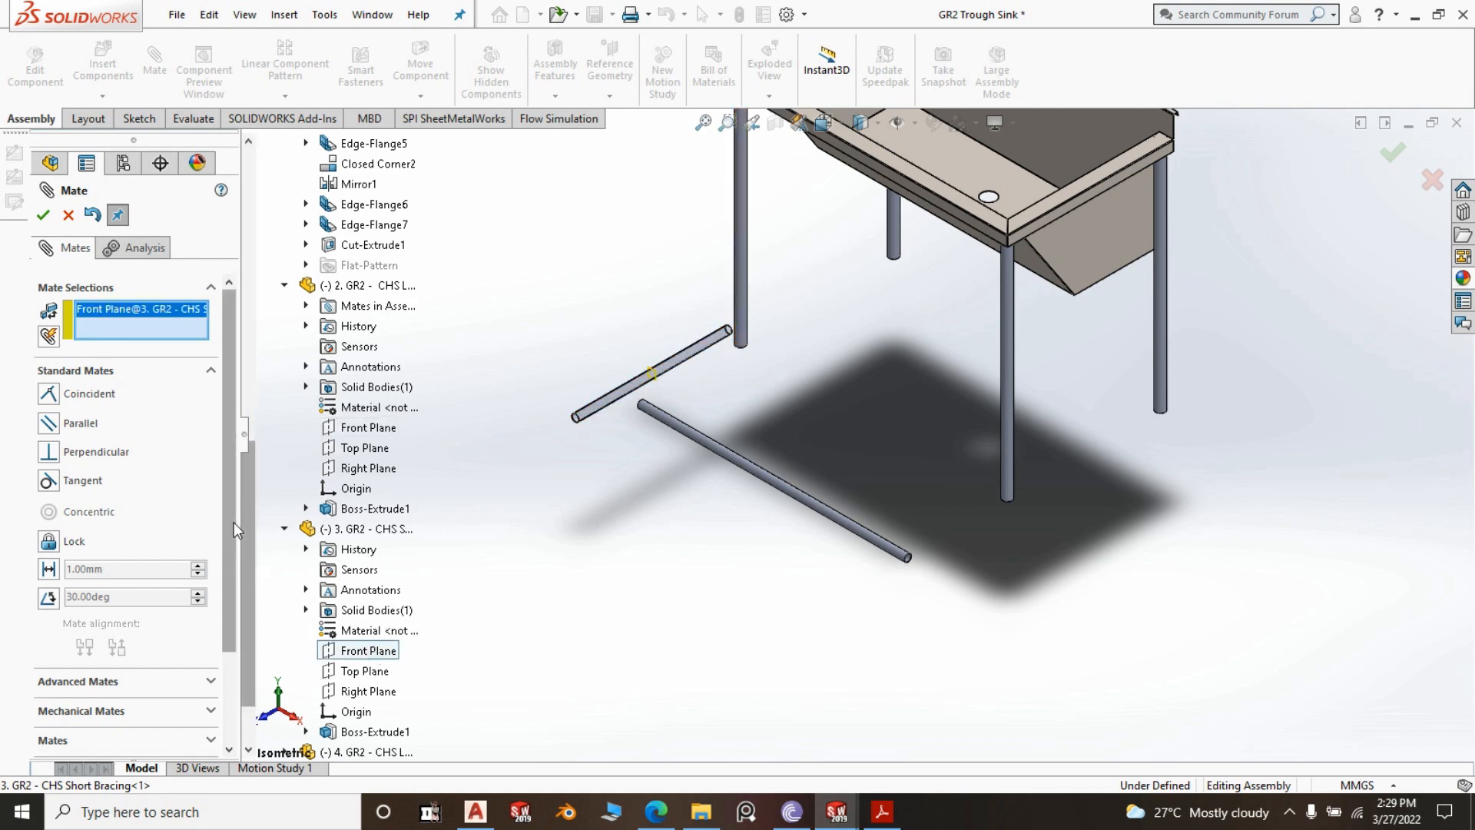
drag(244, 501, 411, 245)
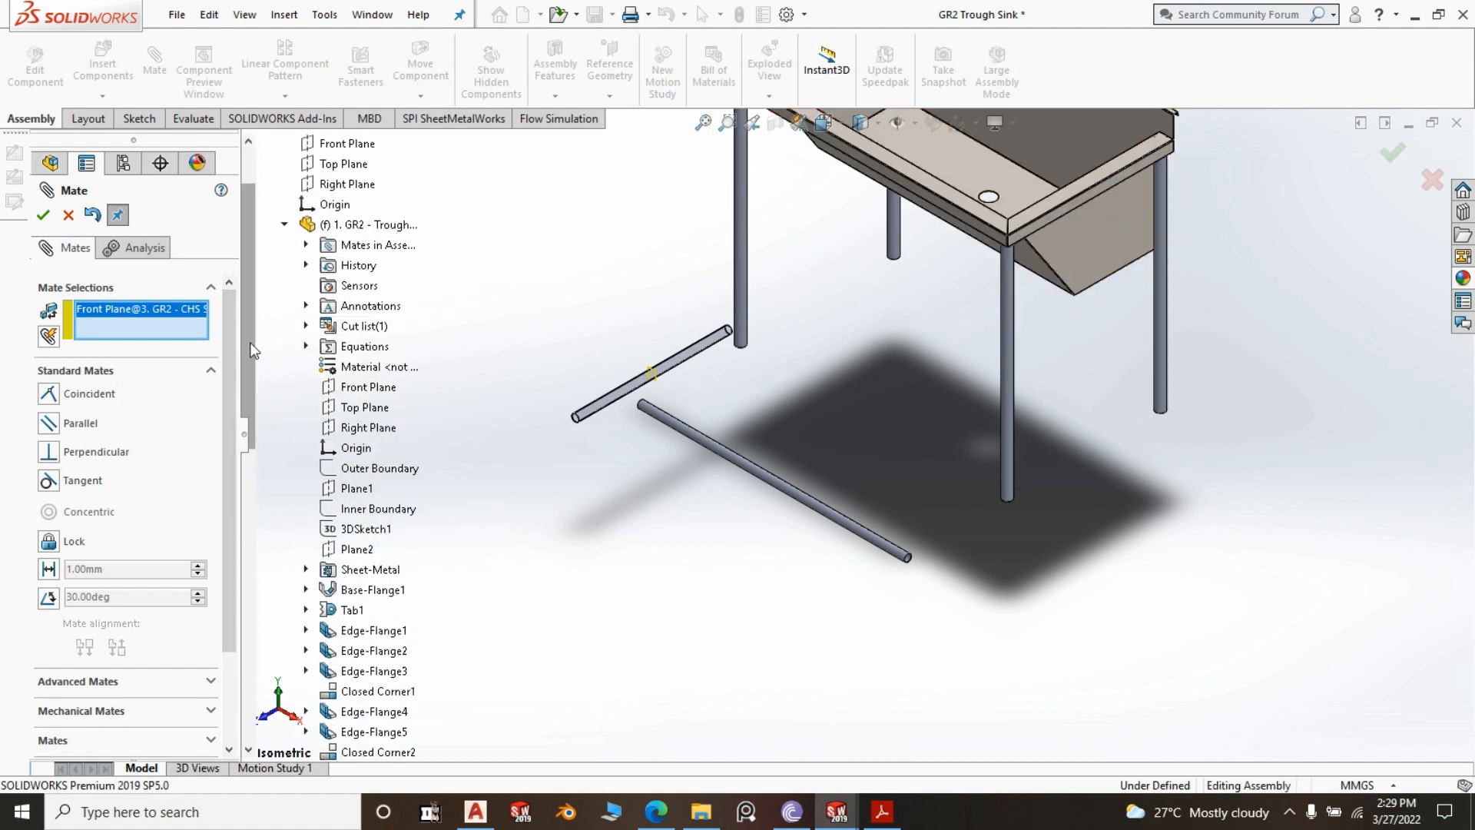
drag(251, 343, 259, 329)
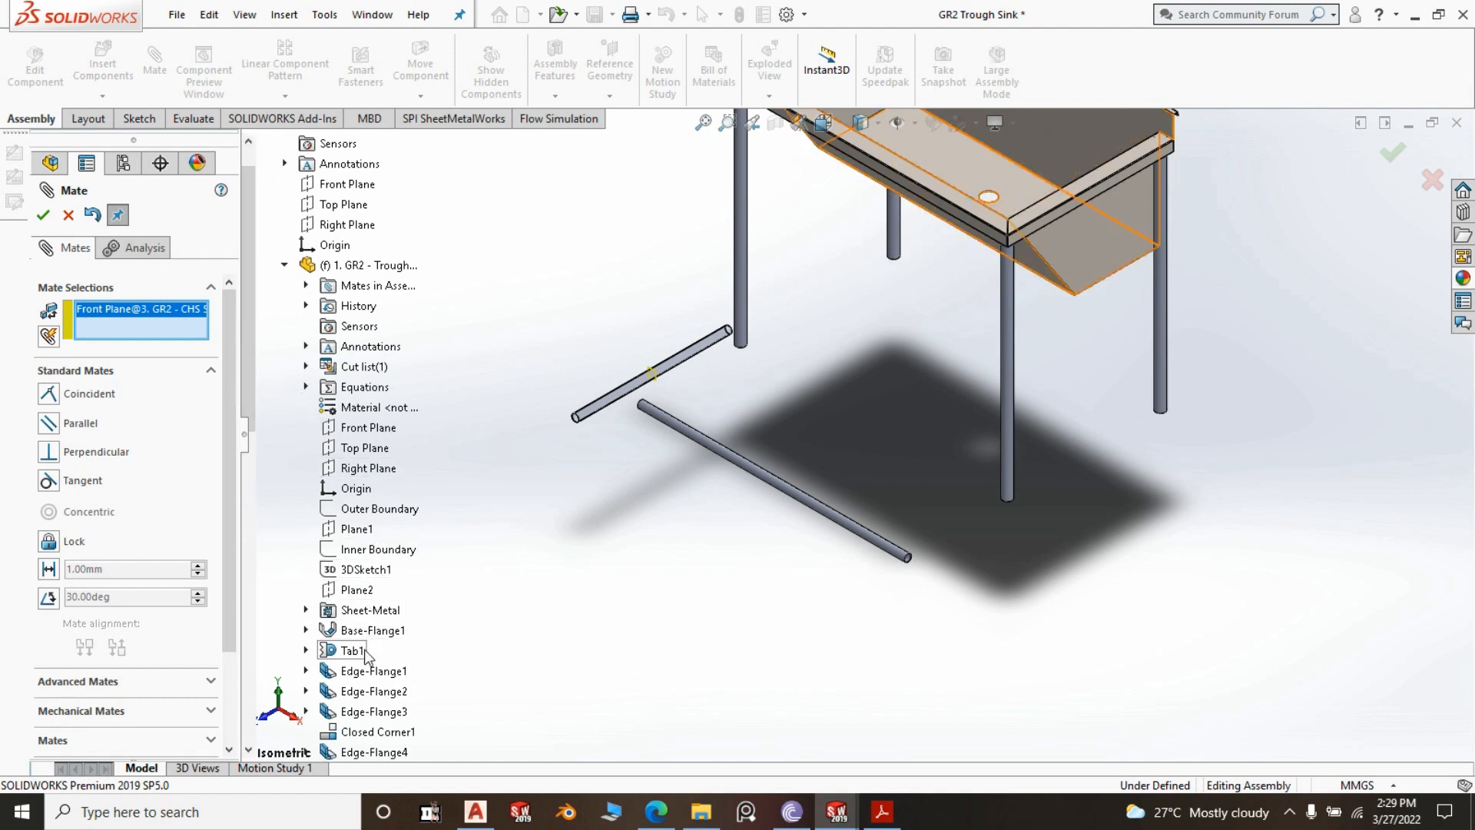
drag(249, 280, 249, 335)
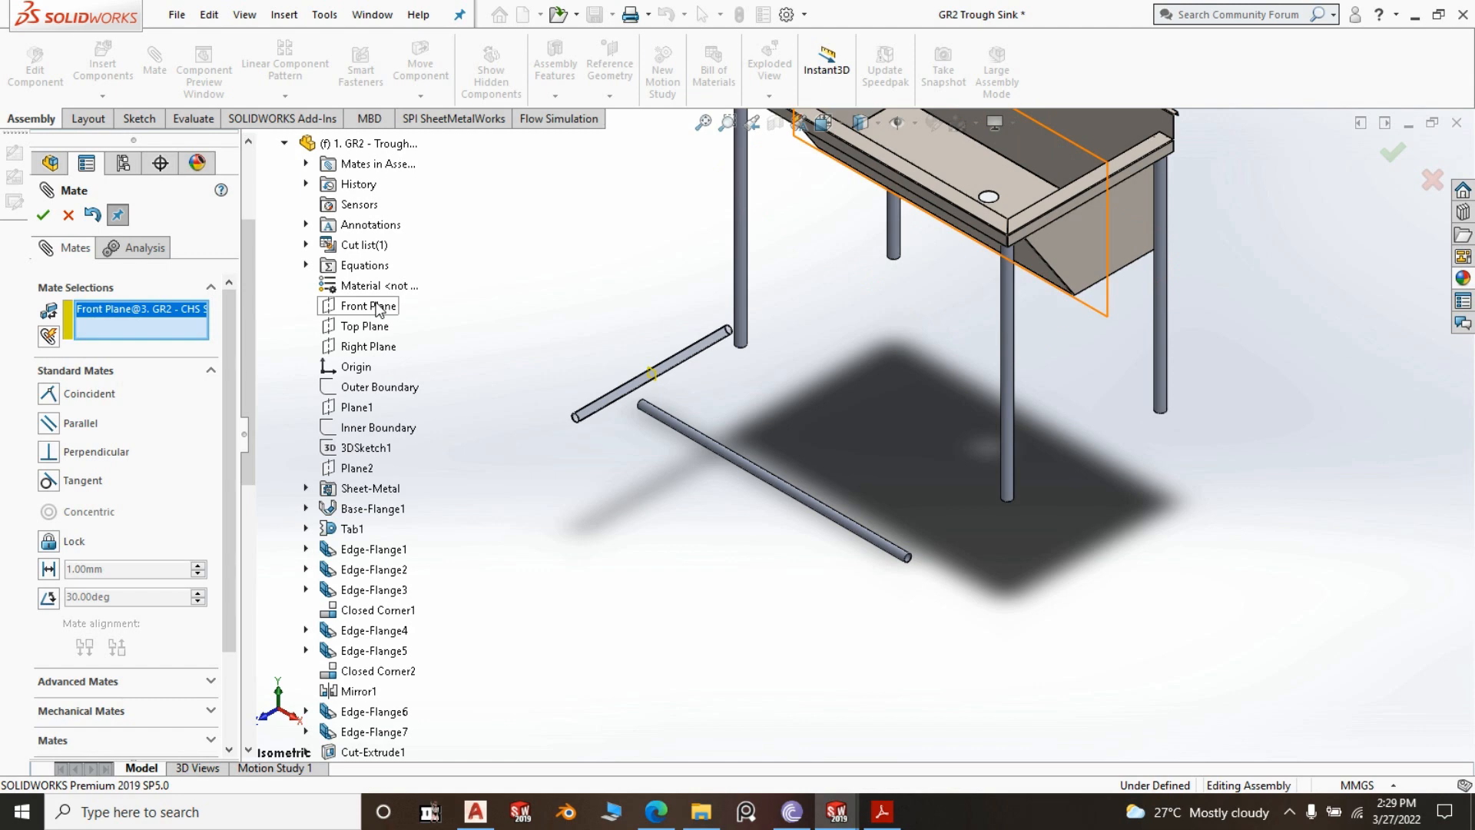
click(376, 307)
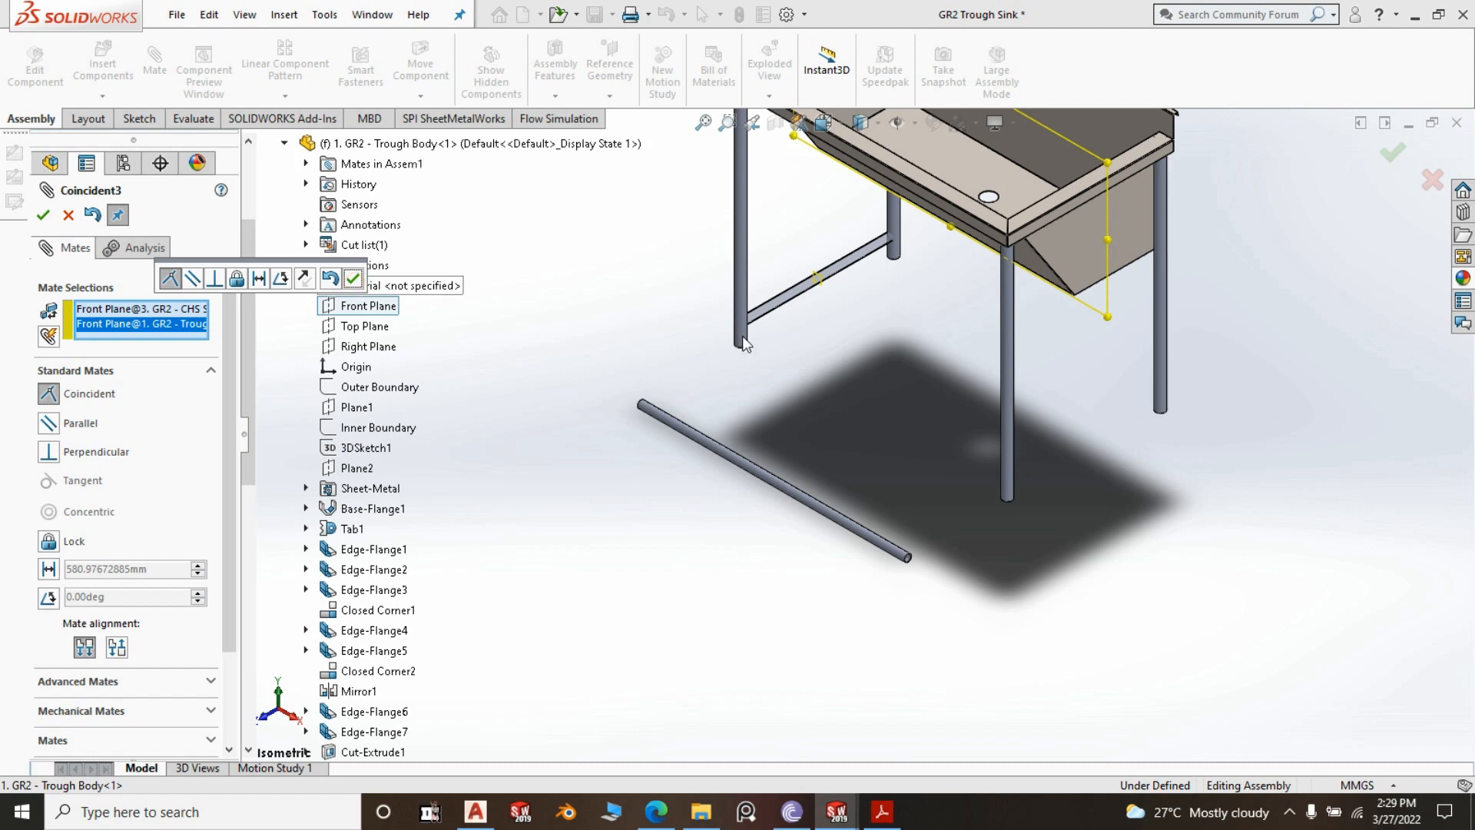
scroll(887, 273, down, 2)
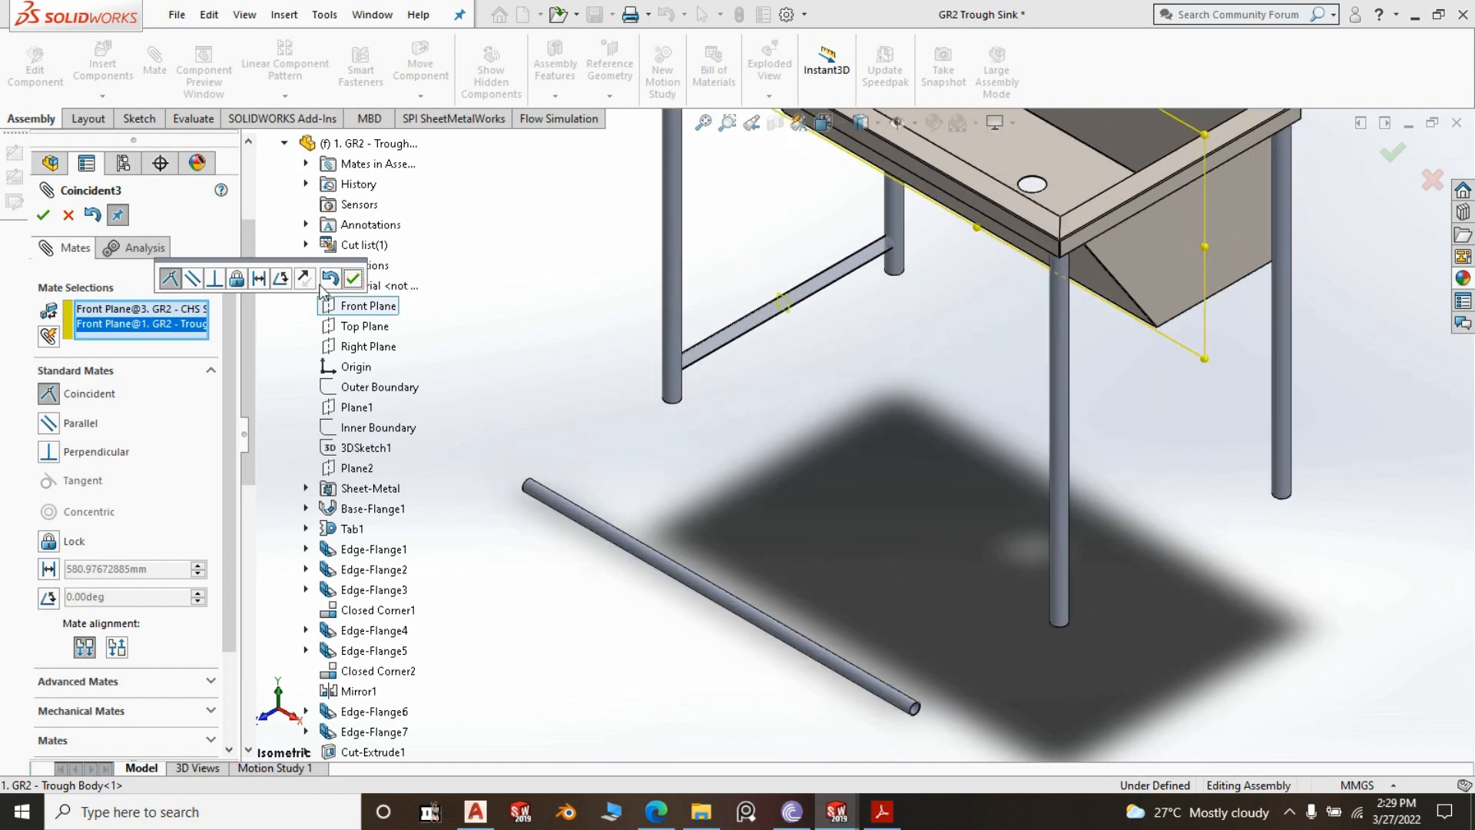
click(352, 278)
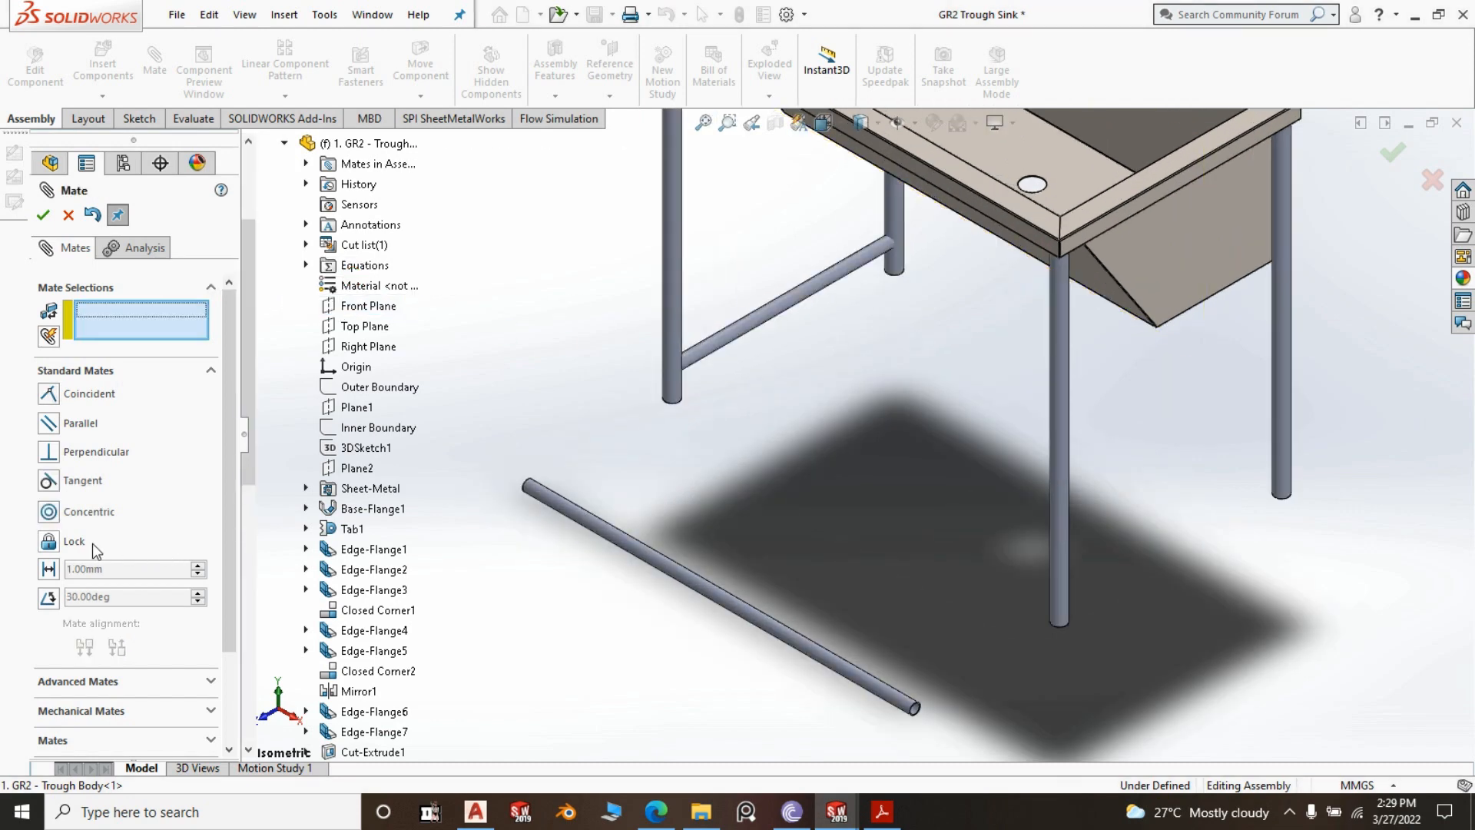
Add a 200 mm distance mate with flipped dimension between the short bracing's cylindrical face and the leg's bottom end face
click(48, 569)
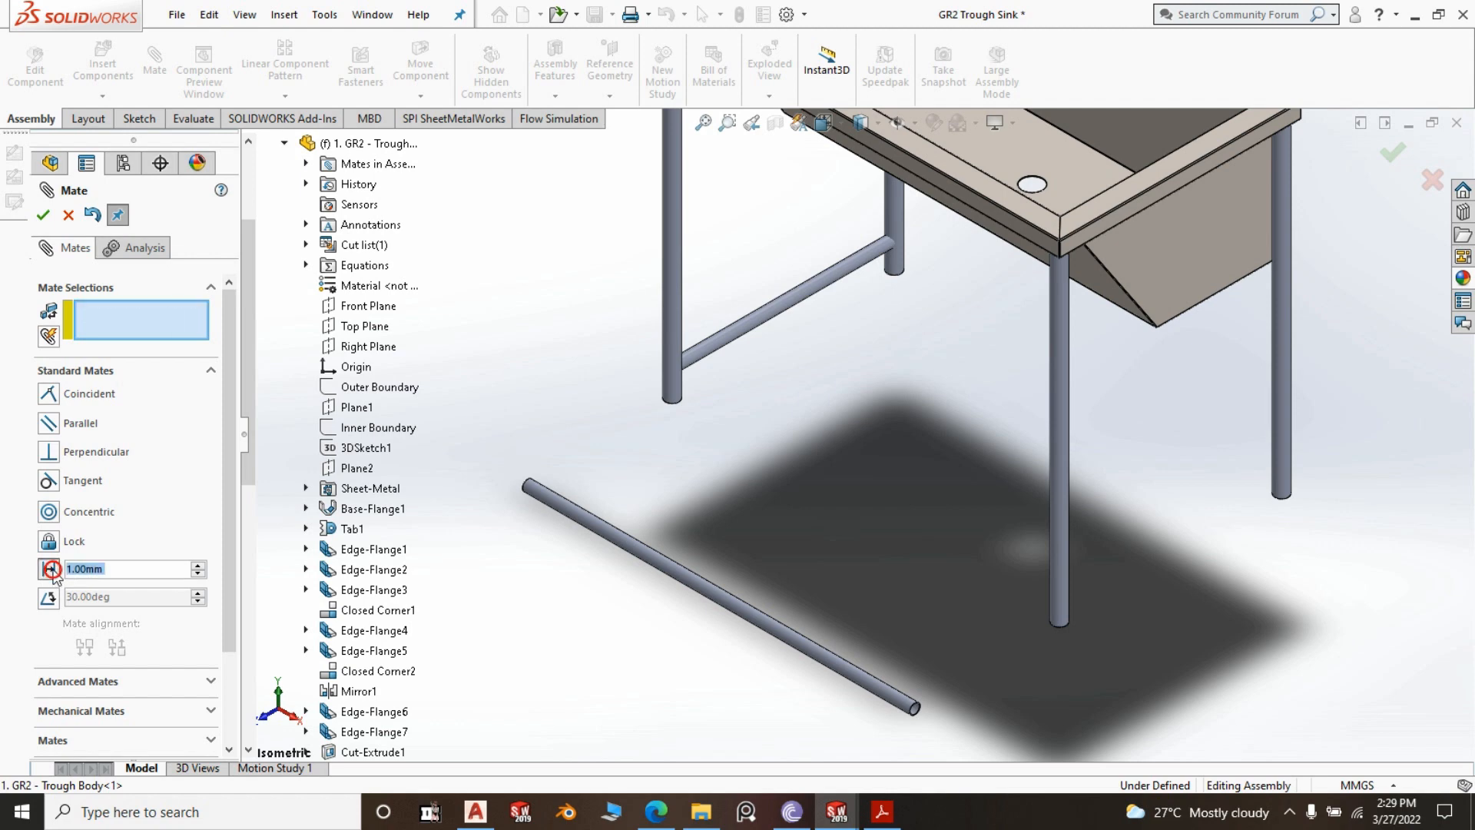
click(713, 347)
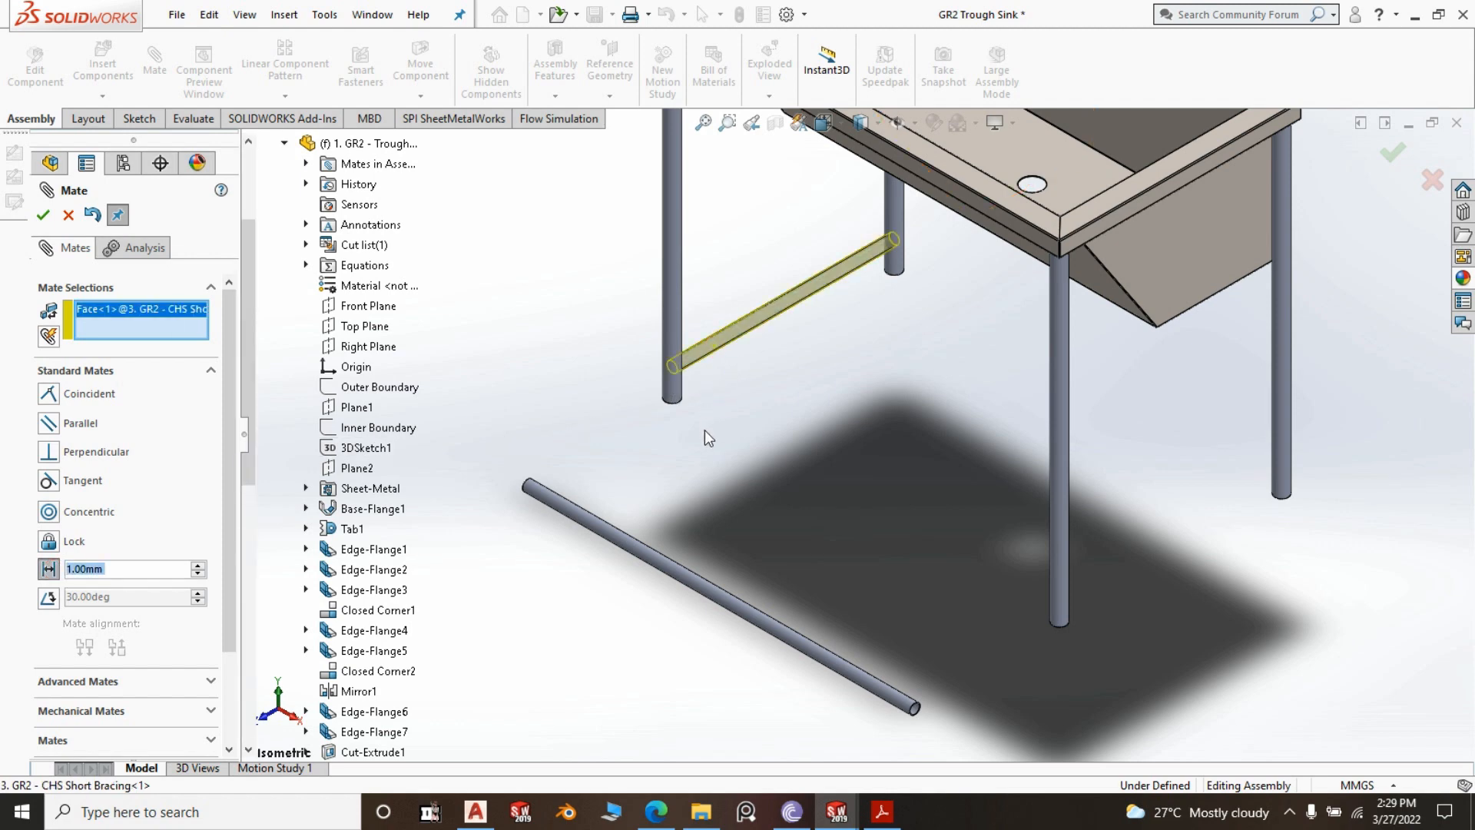
middle_drag(705, 430, 761, 180)
scroll(808, 264, down, 7)
middle_drag(981, 617, 925, 393)
scroll(841, 226, down, 3)
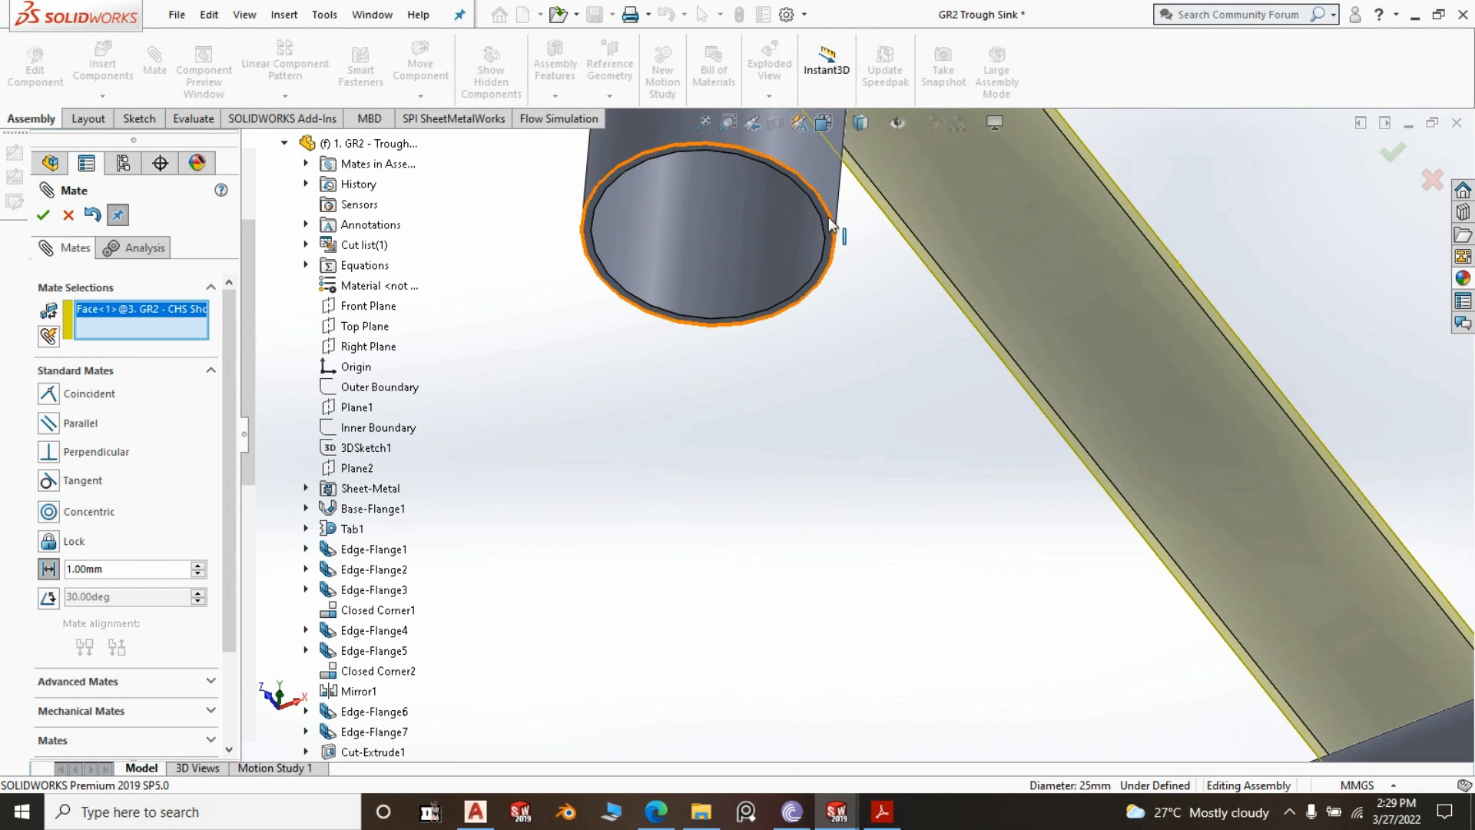
scroll(827, 218, down, 4)
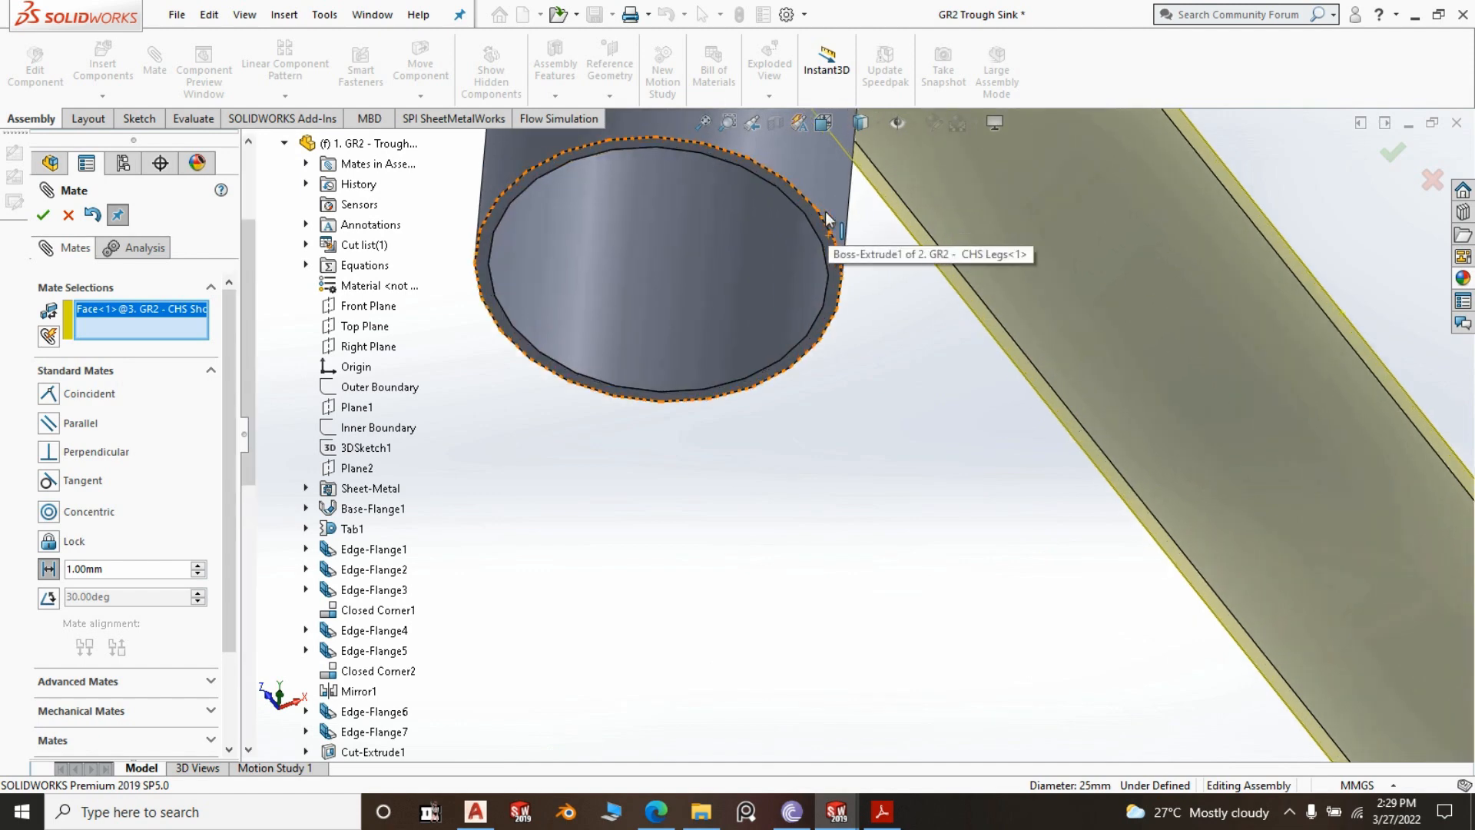
click(819, 264)
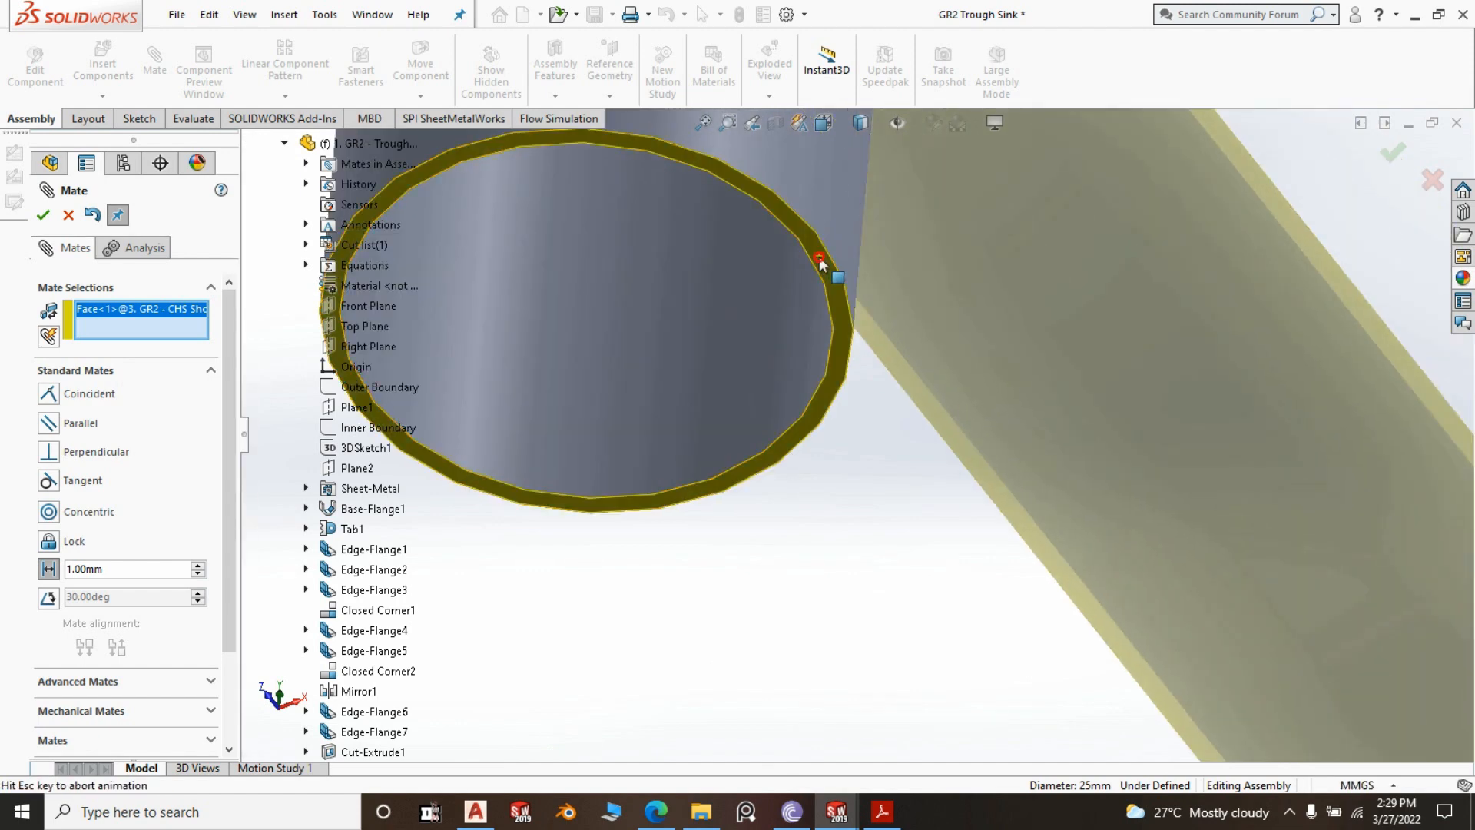
click(68, 596)
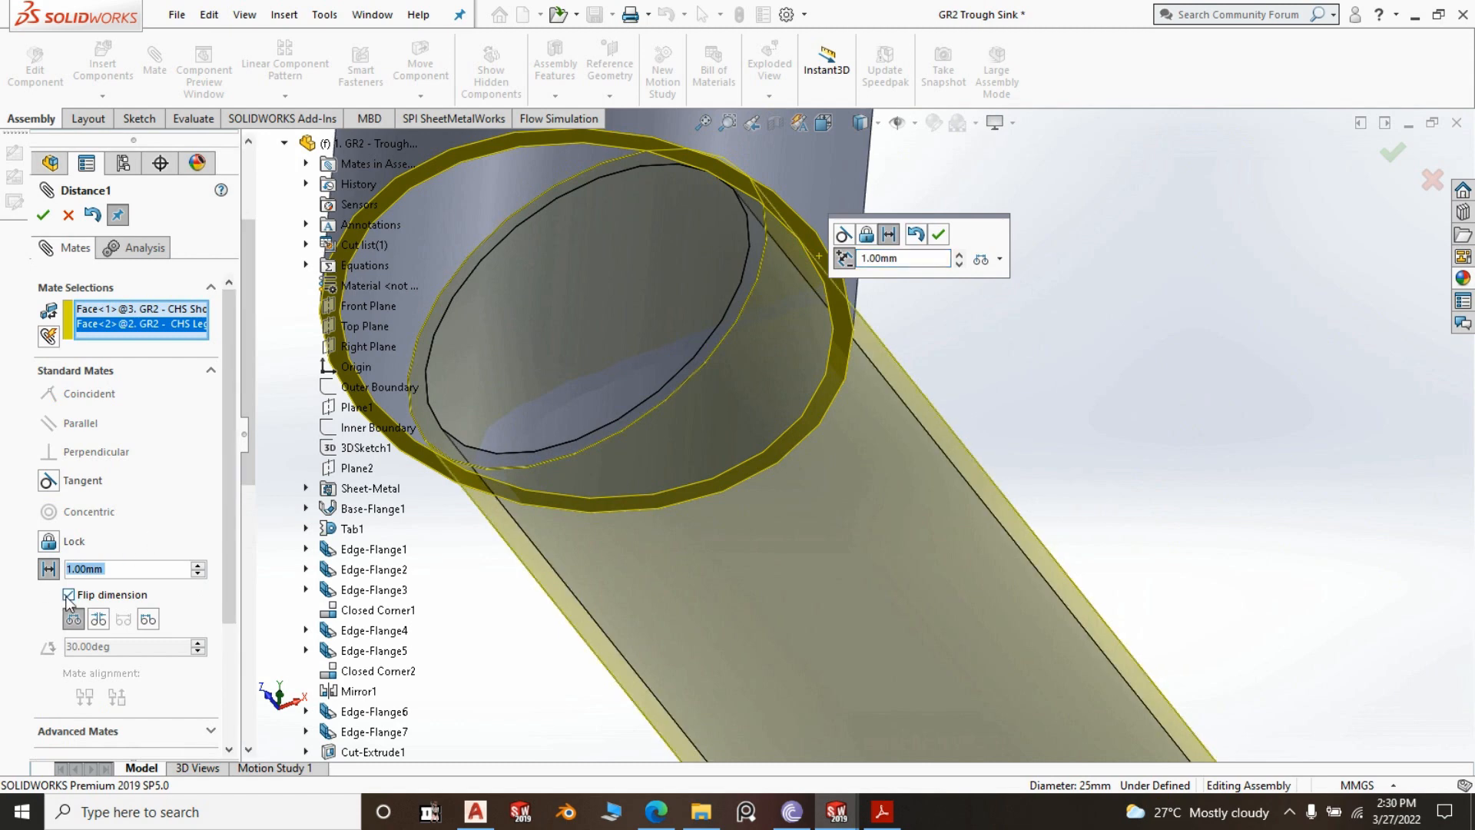
text(200)
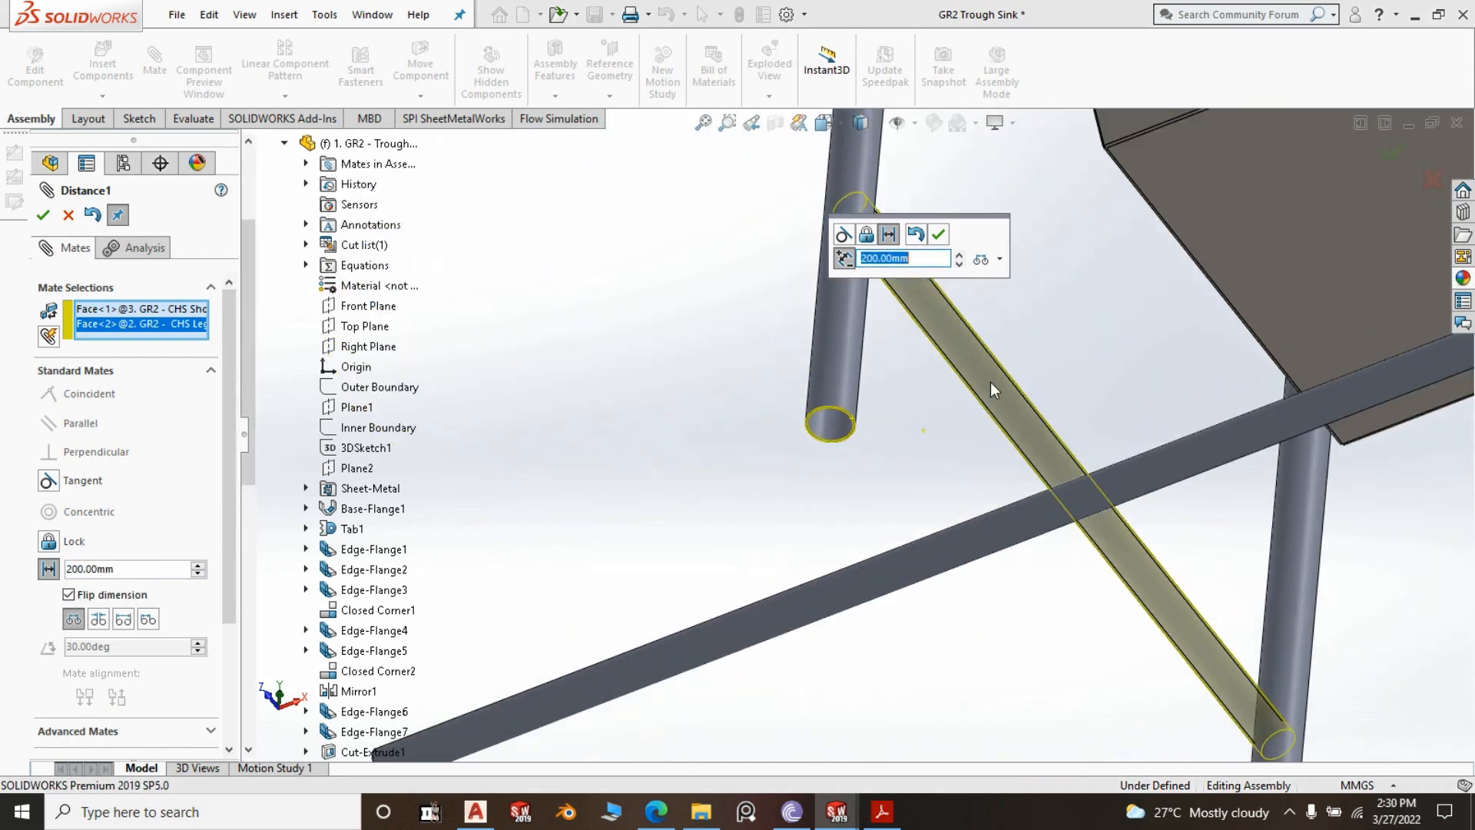
click(938, 233)
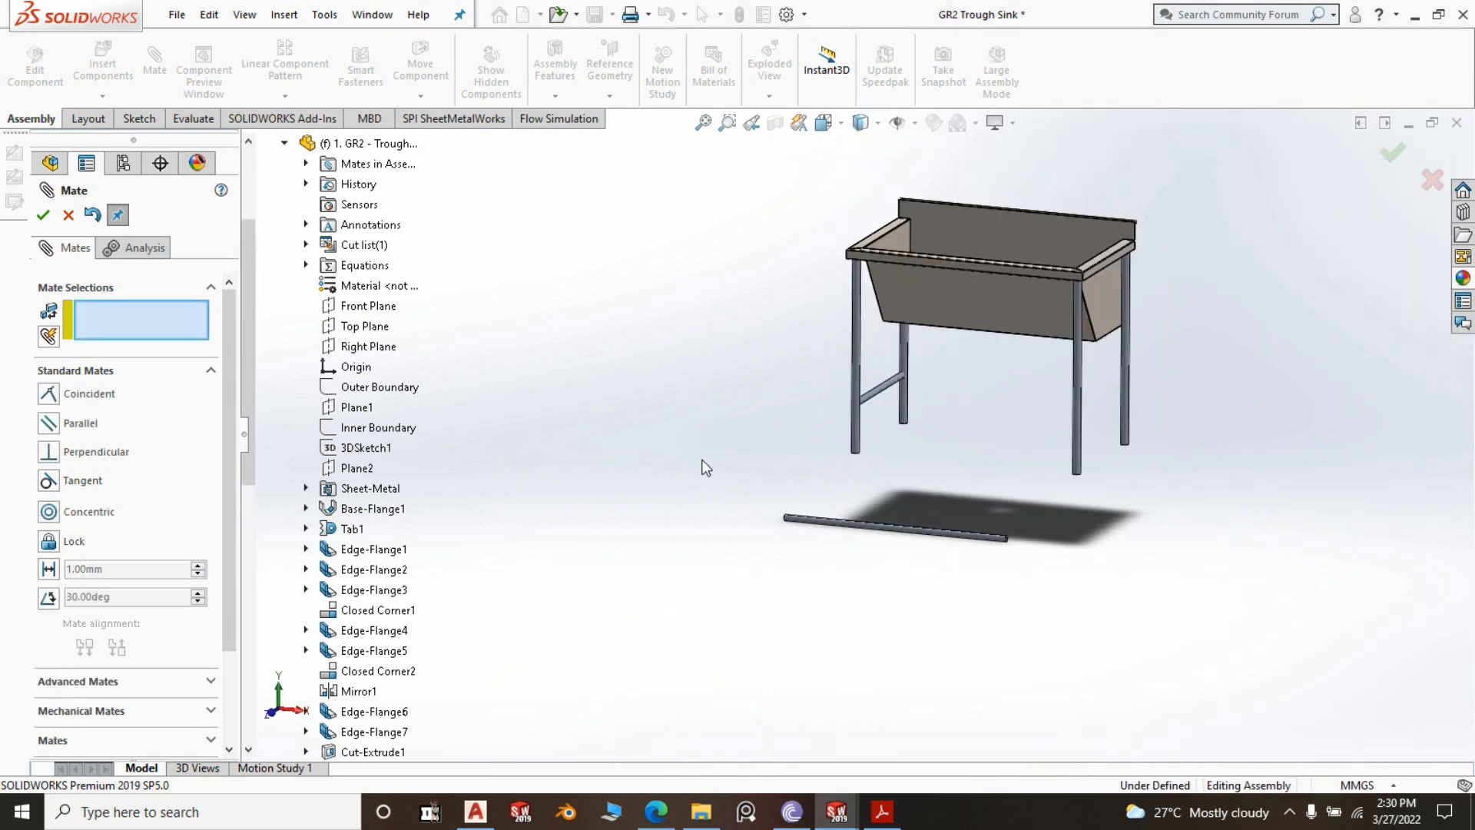
Mate the long bracing's Right Plane coincident with the trough body's Right Plane to centre it lengthwise
scroll(984, 520, up, 1)
middle_drag(983, 519, 958, 550)
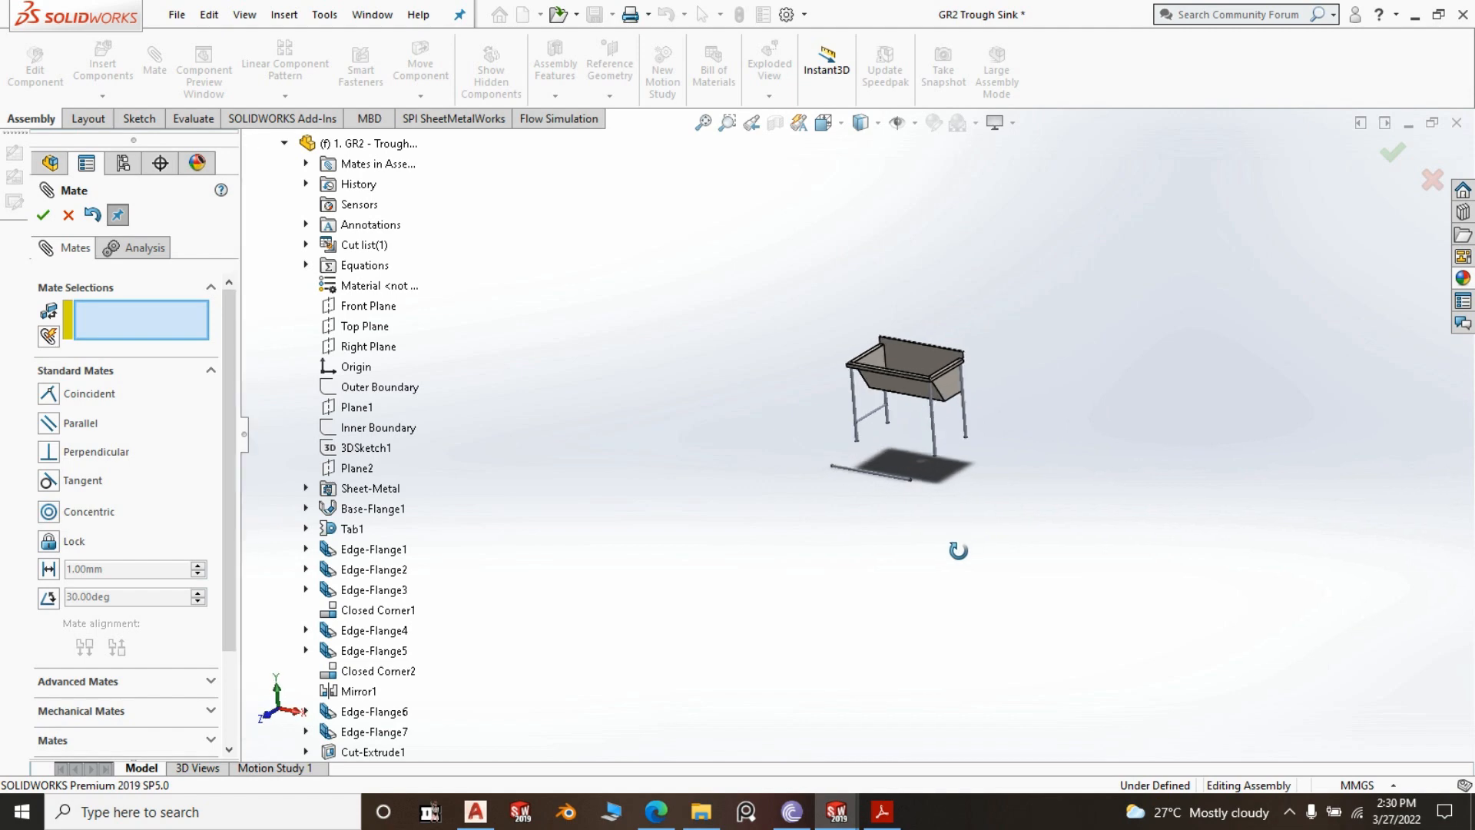
scroll(942, 444, down, 2)
scroll(943, 444, down, 2)
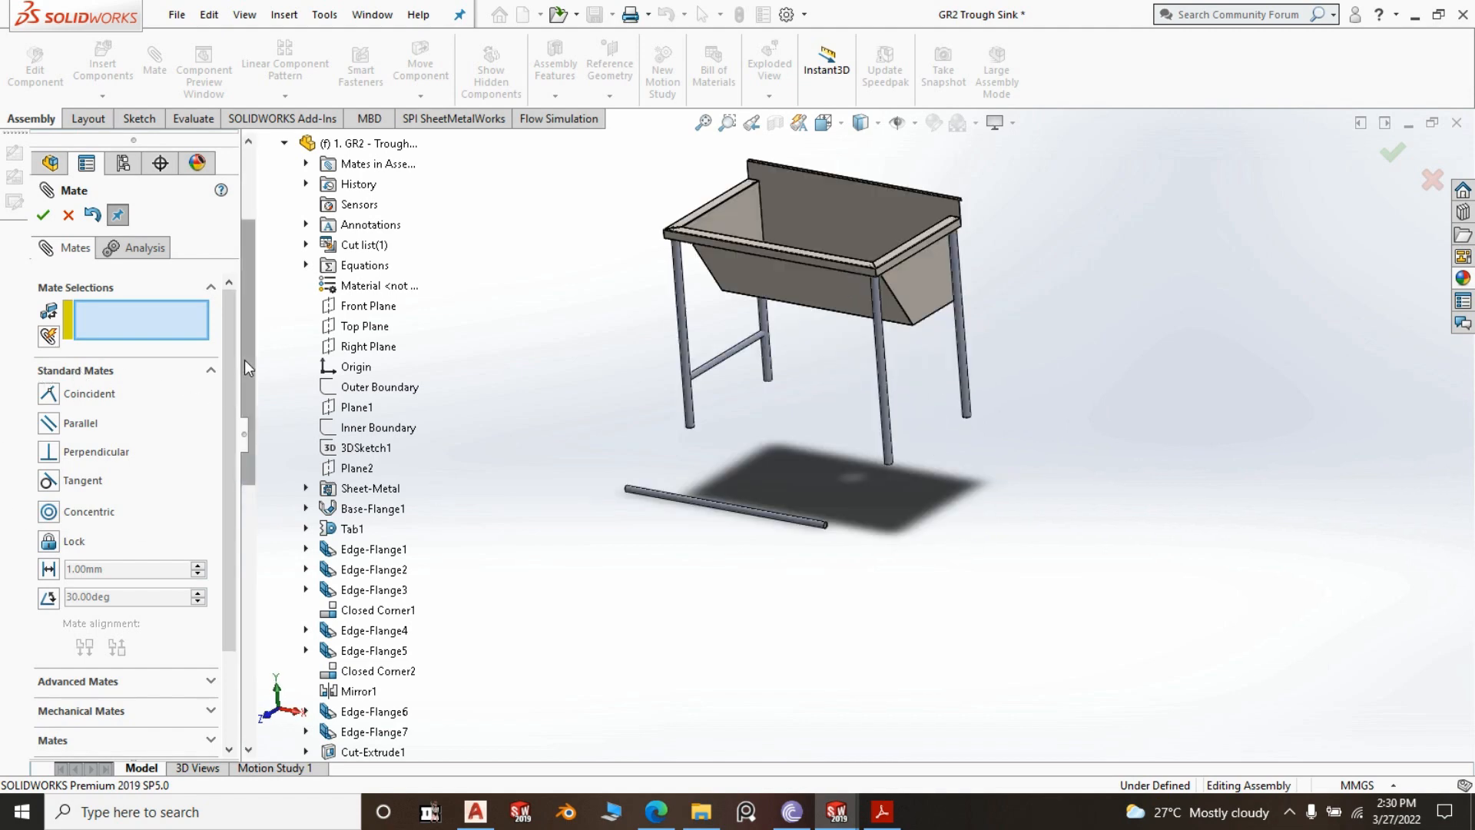
drag(244, 359, 265, 630)
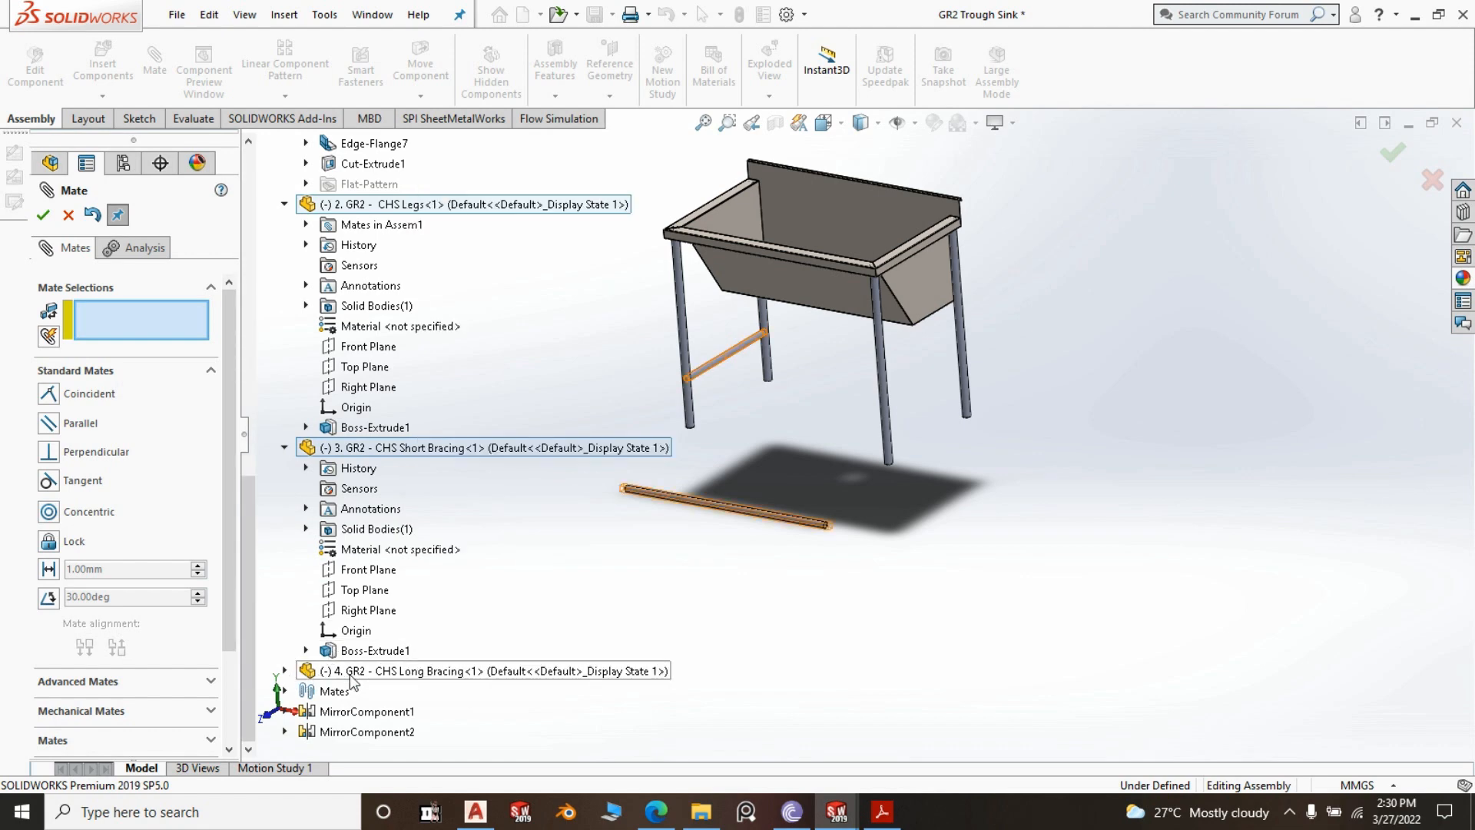
click(284, 672)
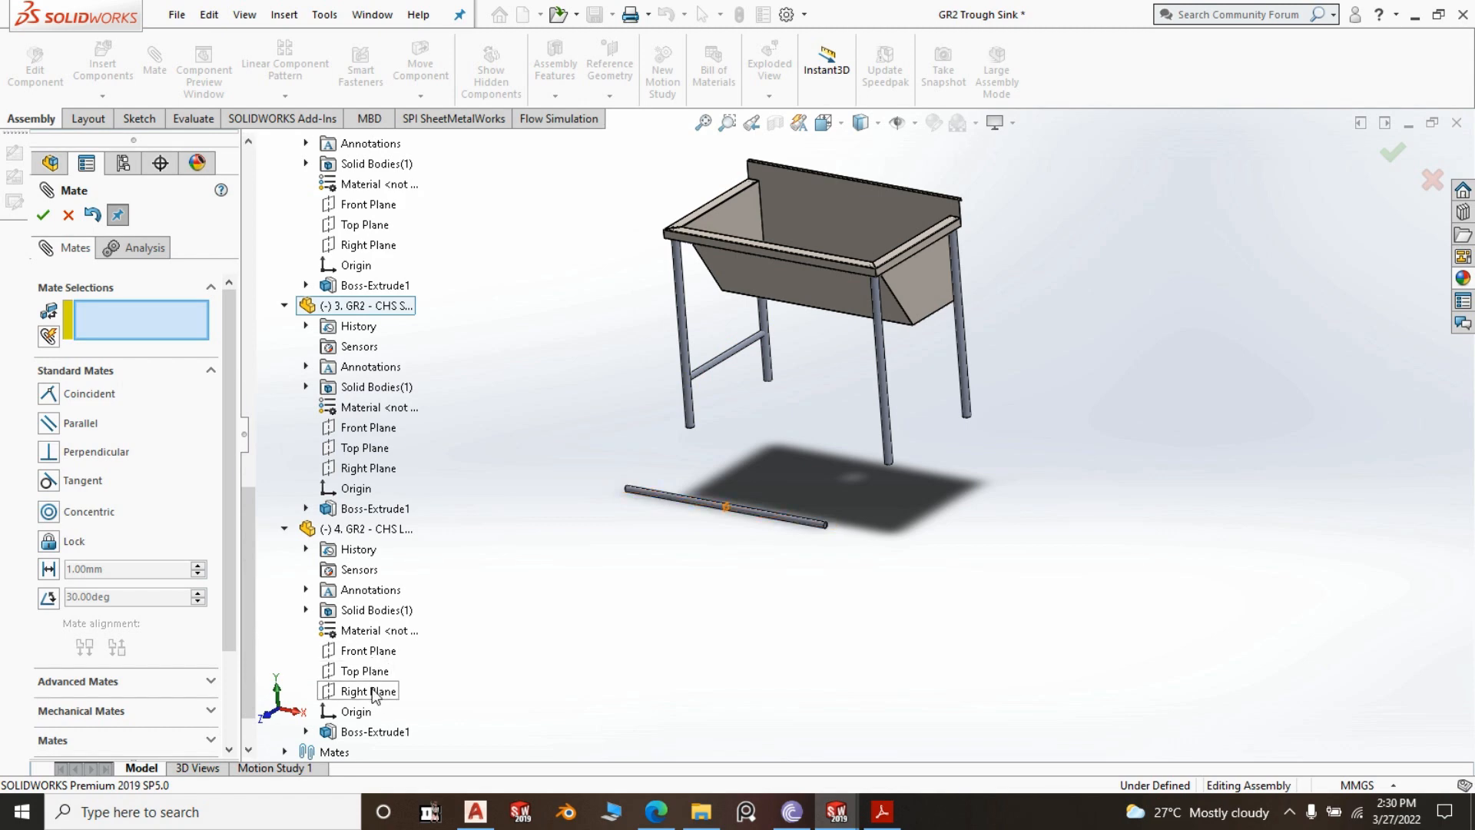
click(369, 691)
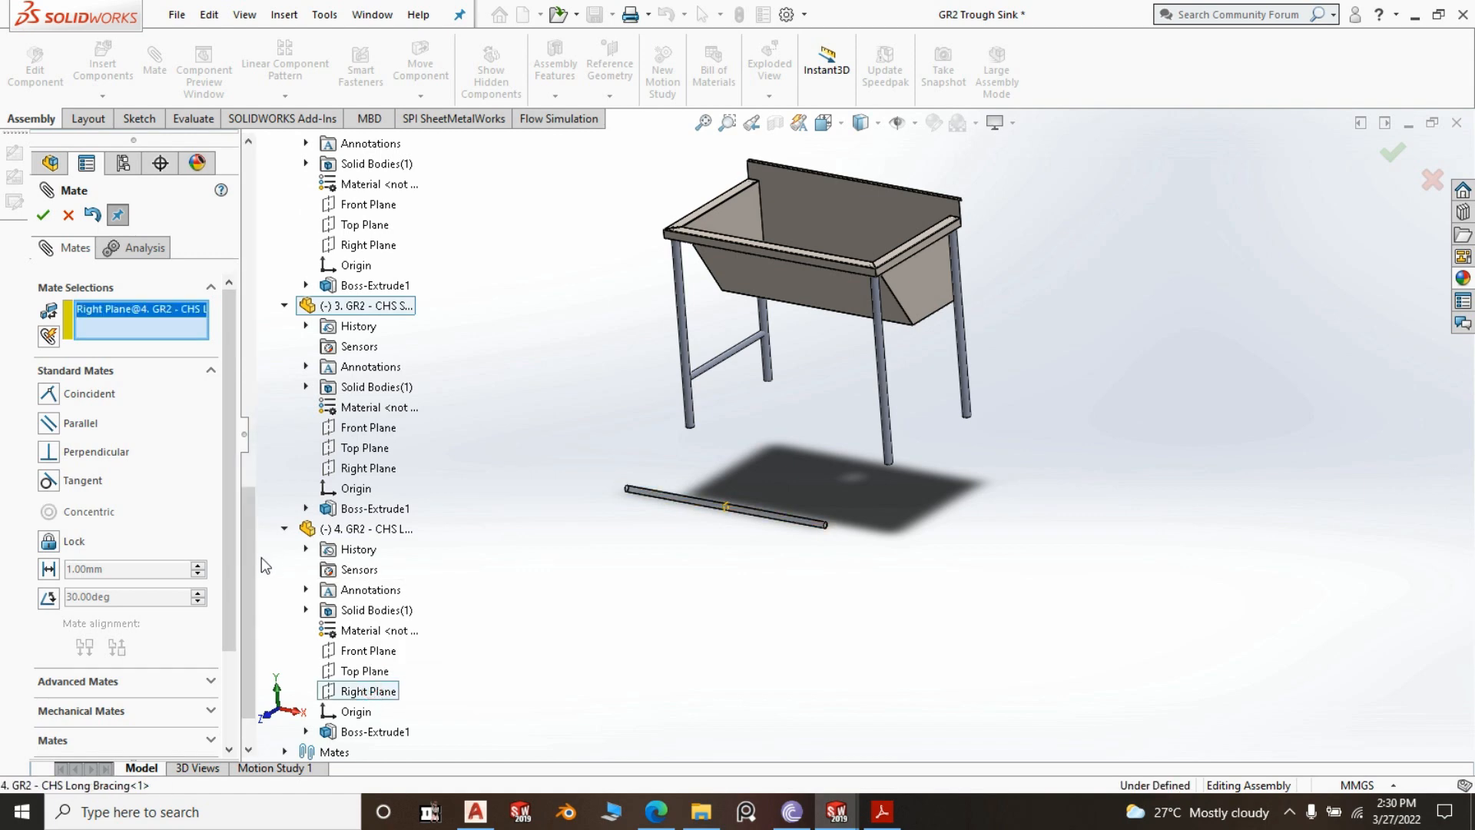
drag(249, 565, 273, 338)
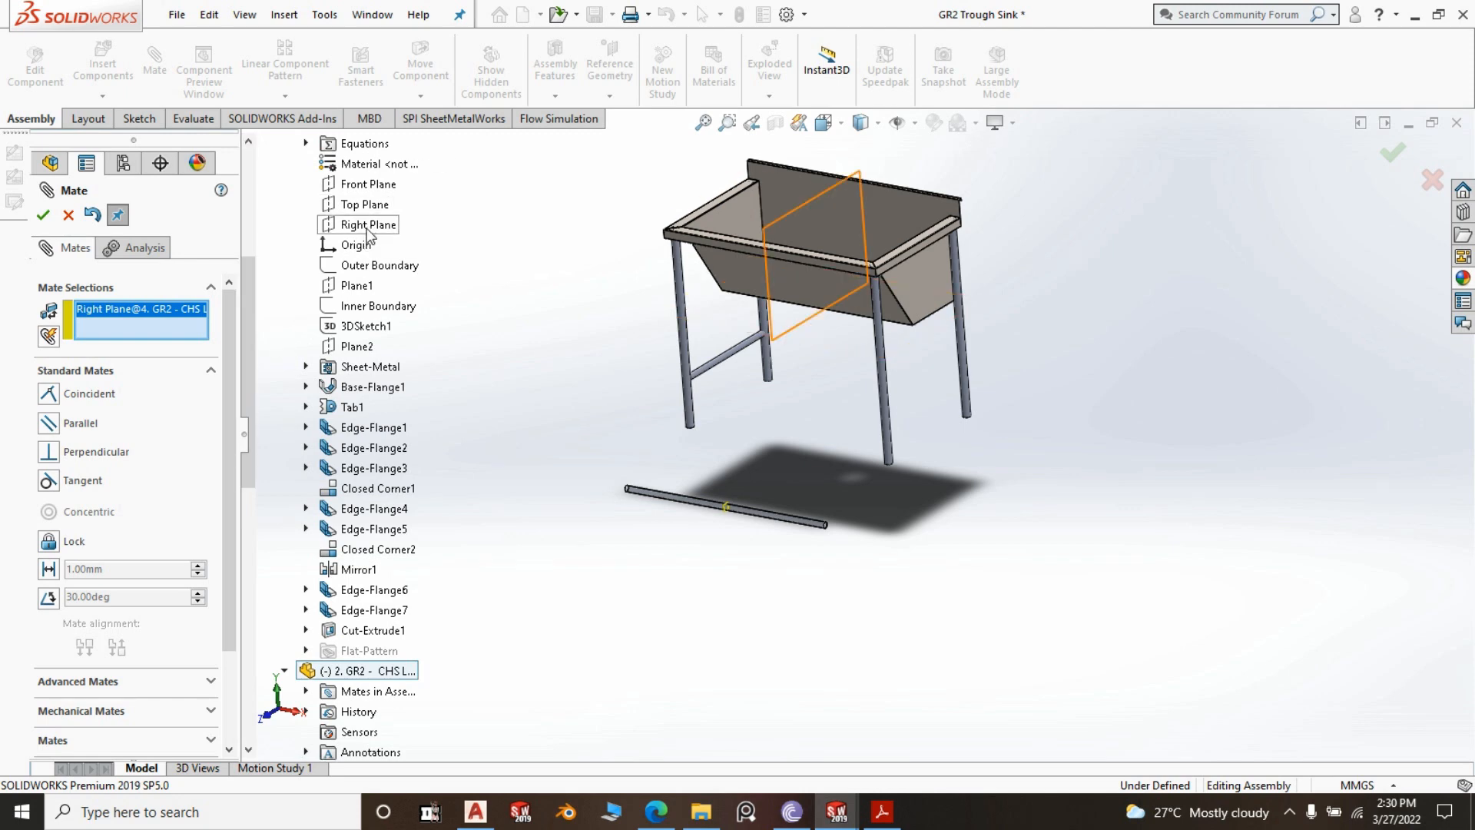
click(367, 225)
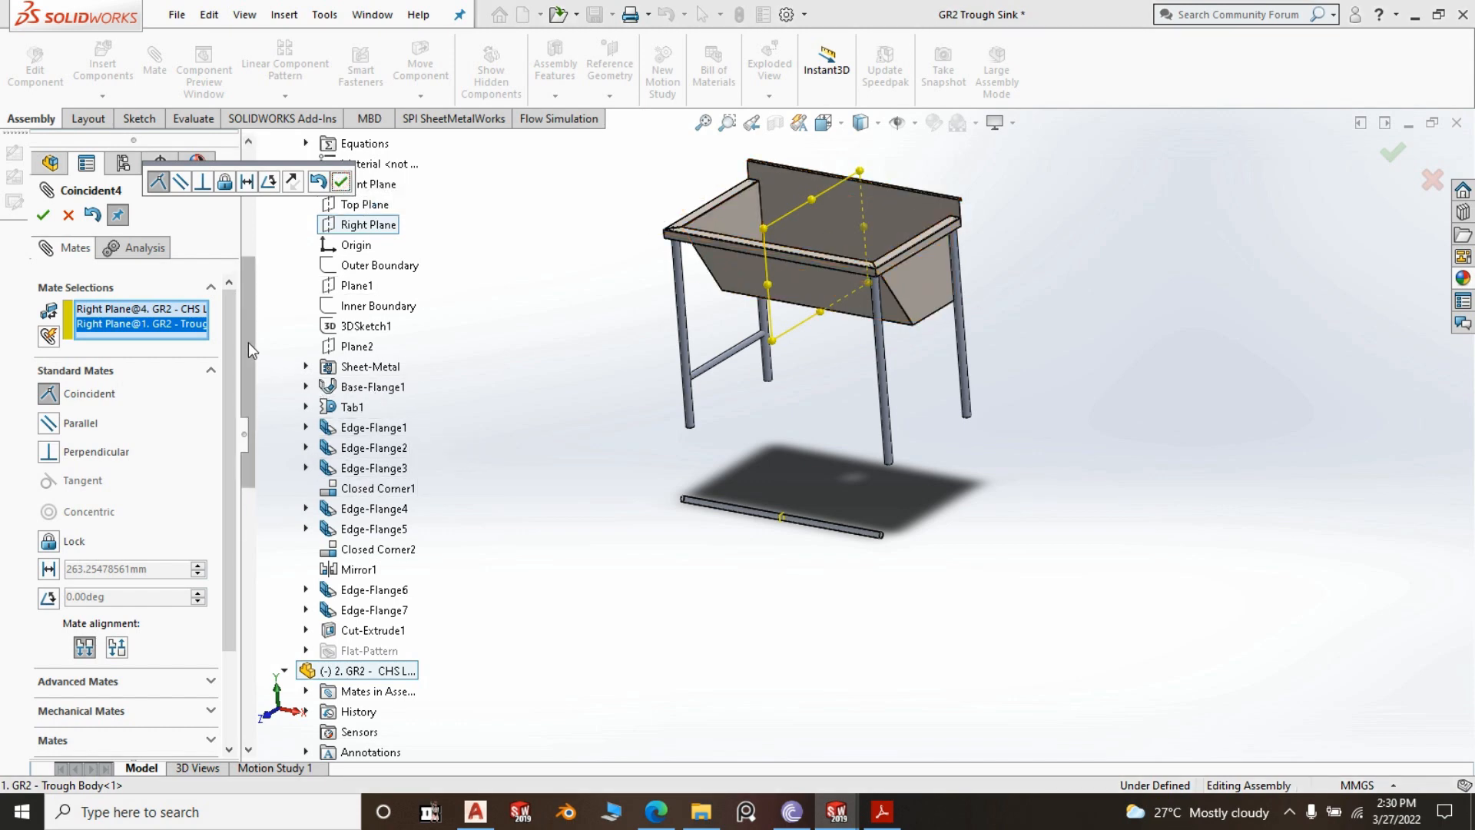
drag(247, 348, 247, 536)
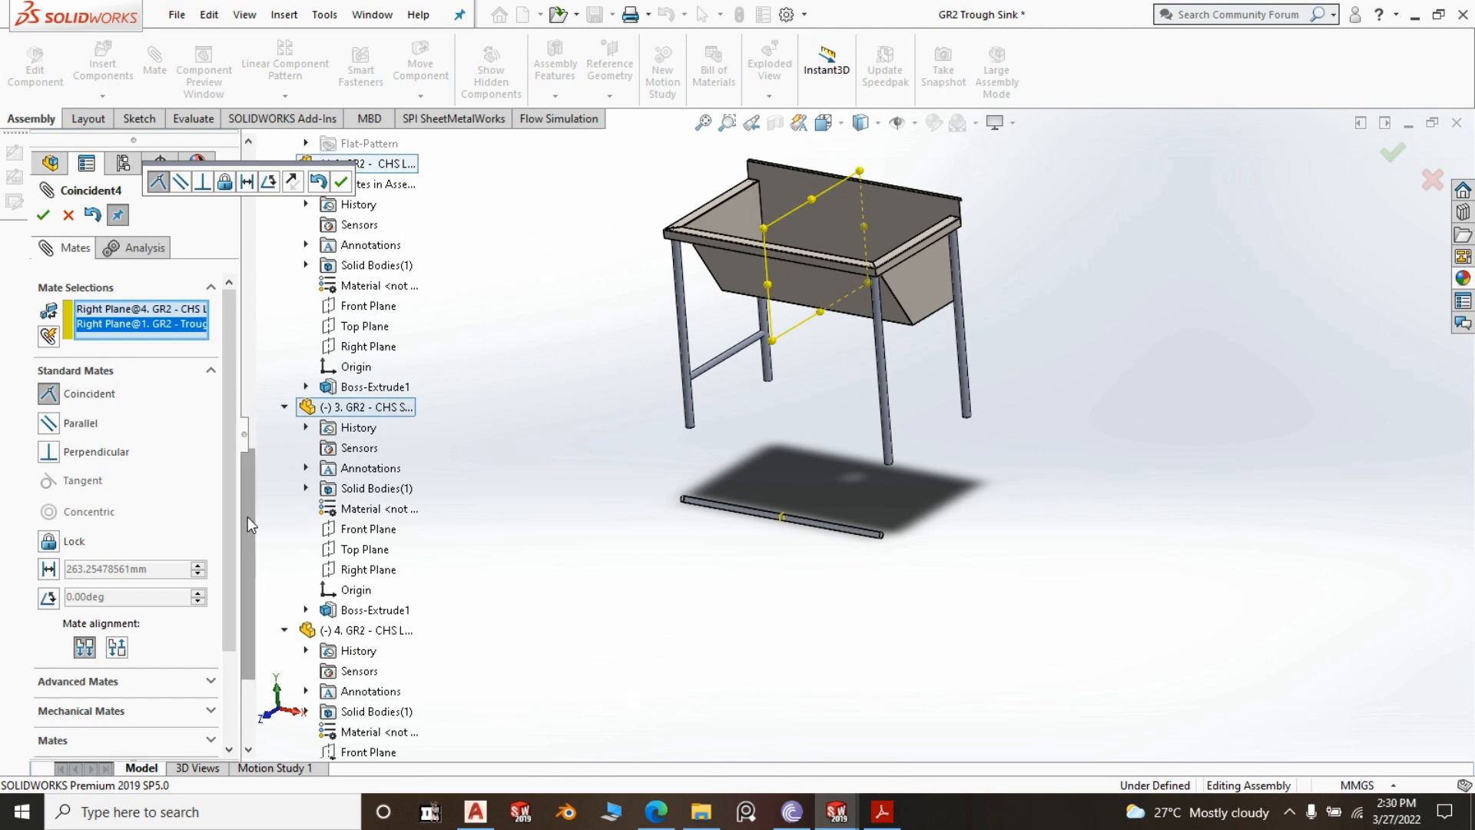
drag(247, 517, 254, 658)
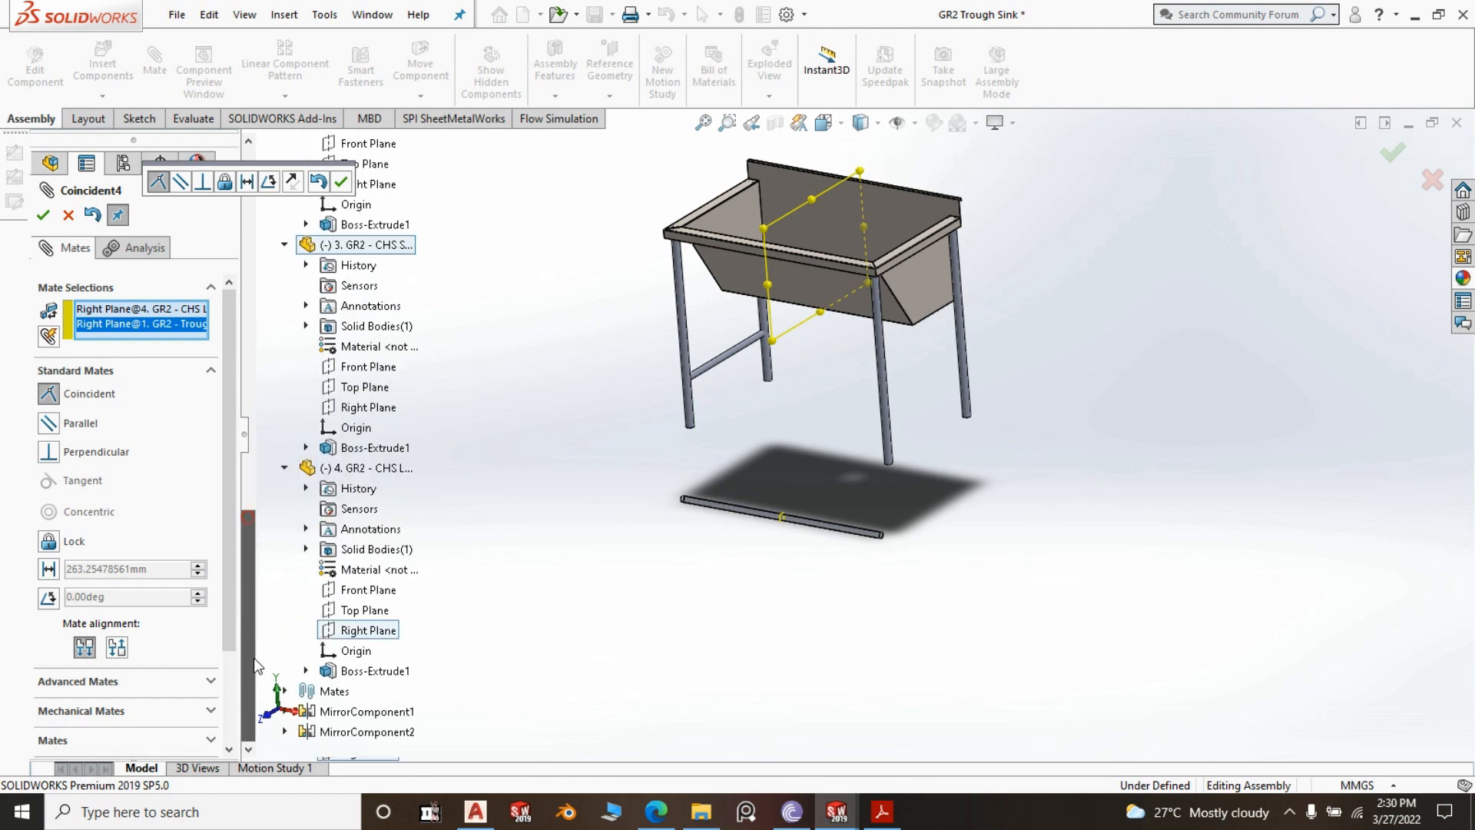
click(285, 712)
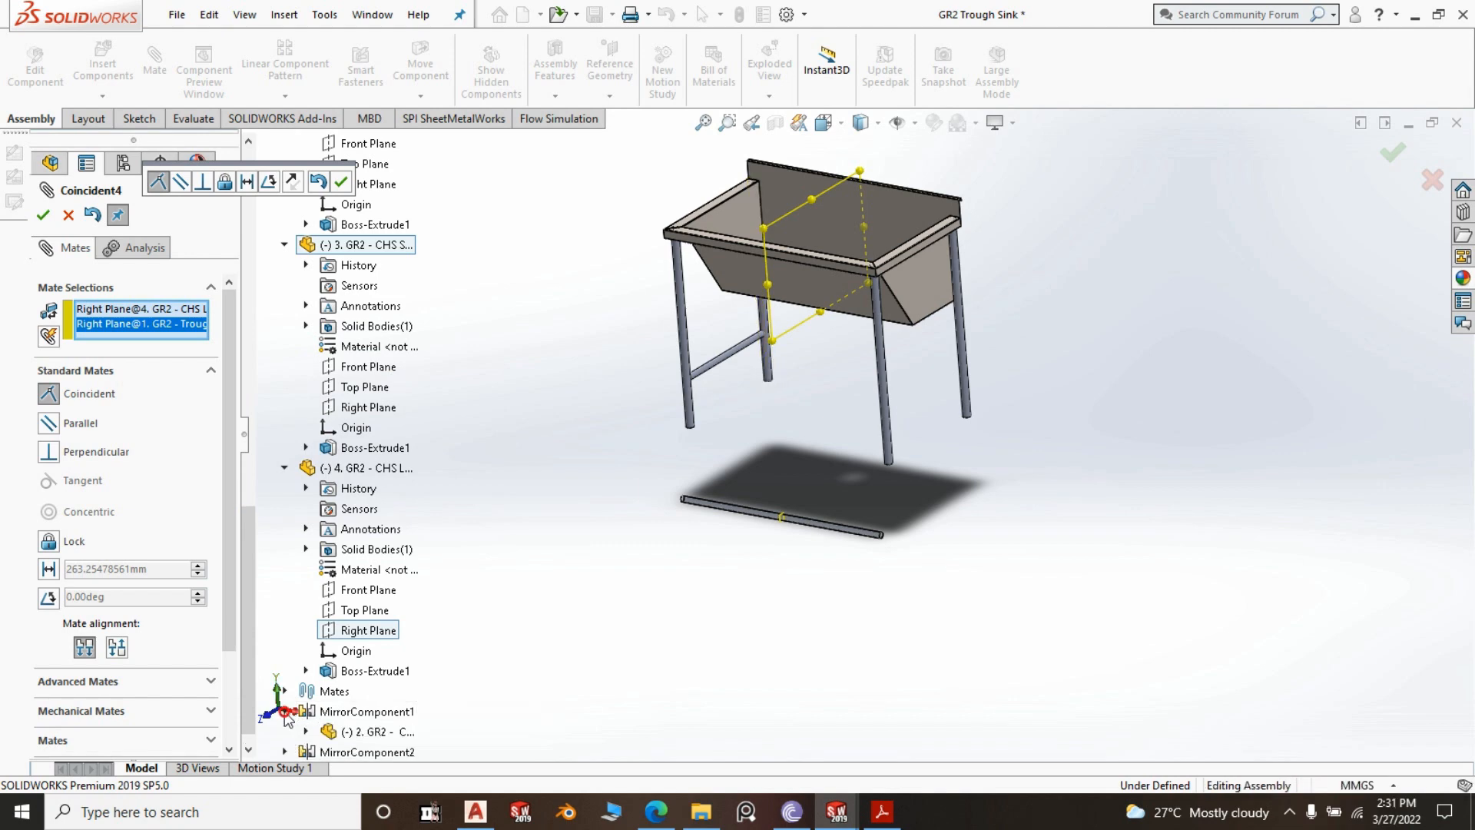
drag(250, 533, 240, 645)
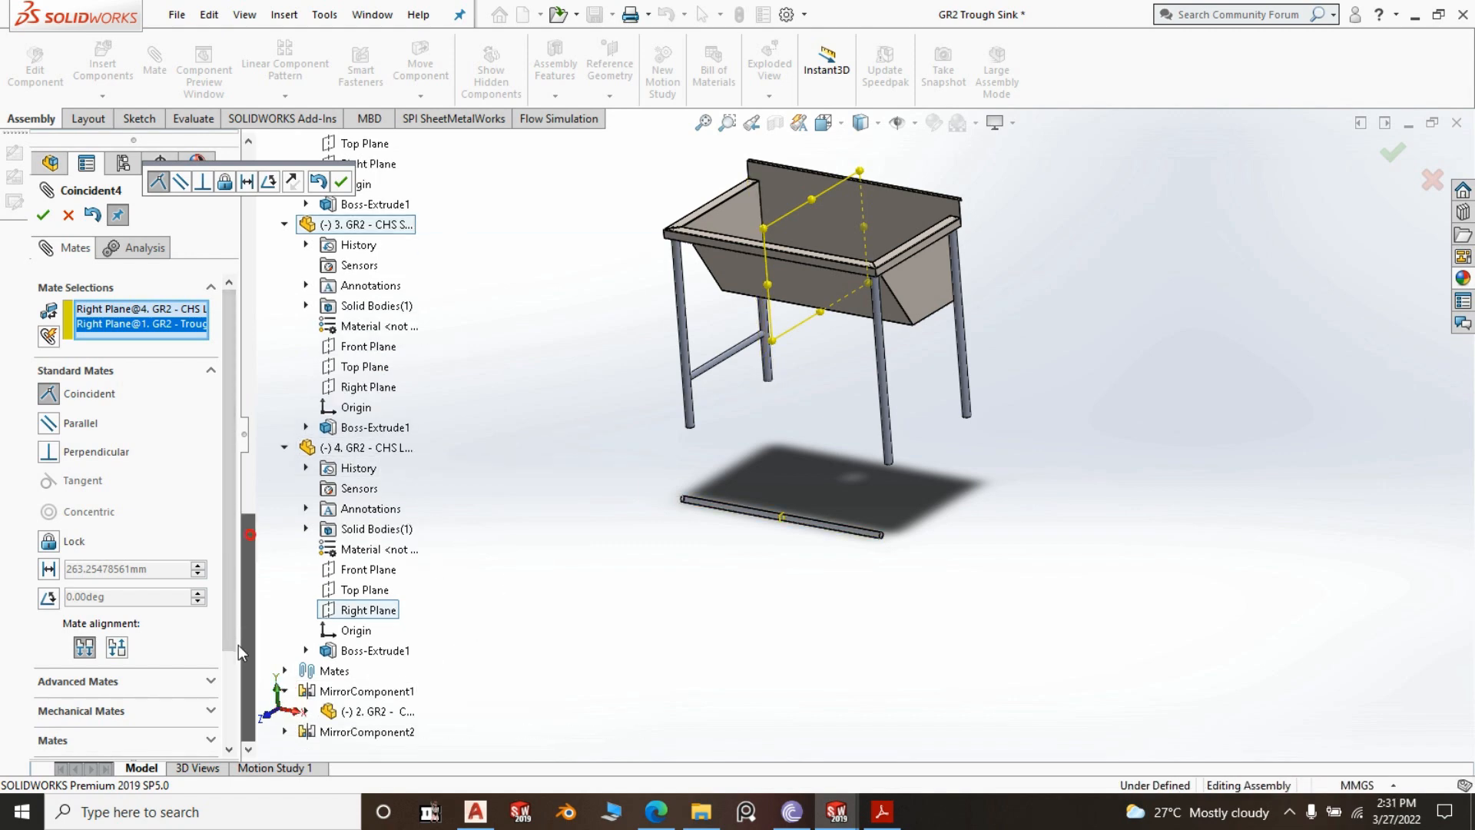
click(306, 711)
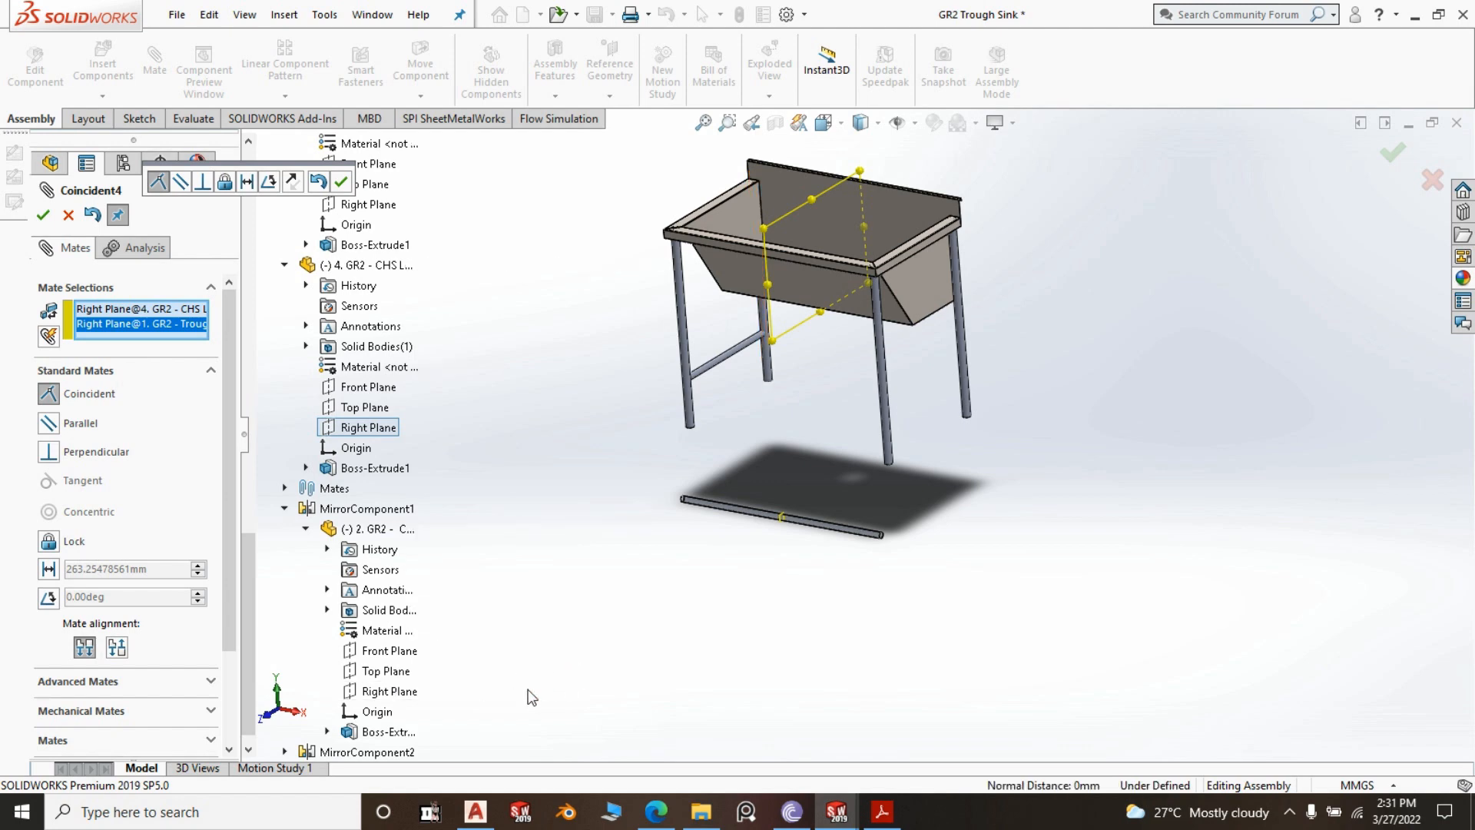
click(43, 214)
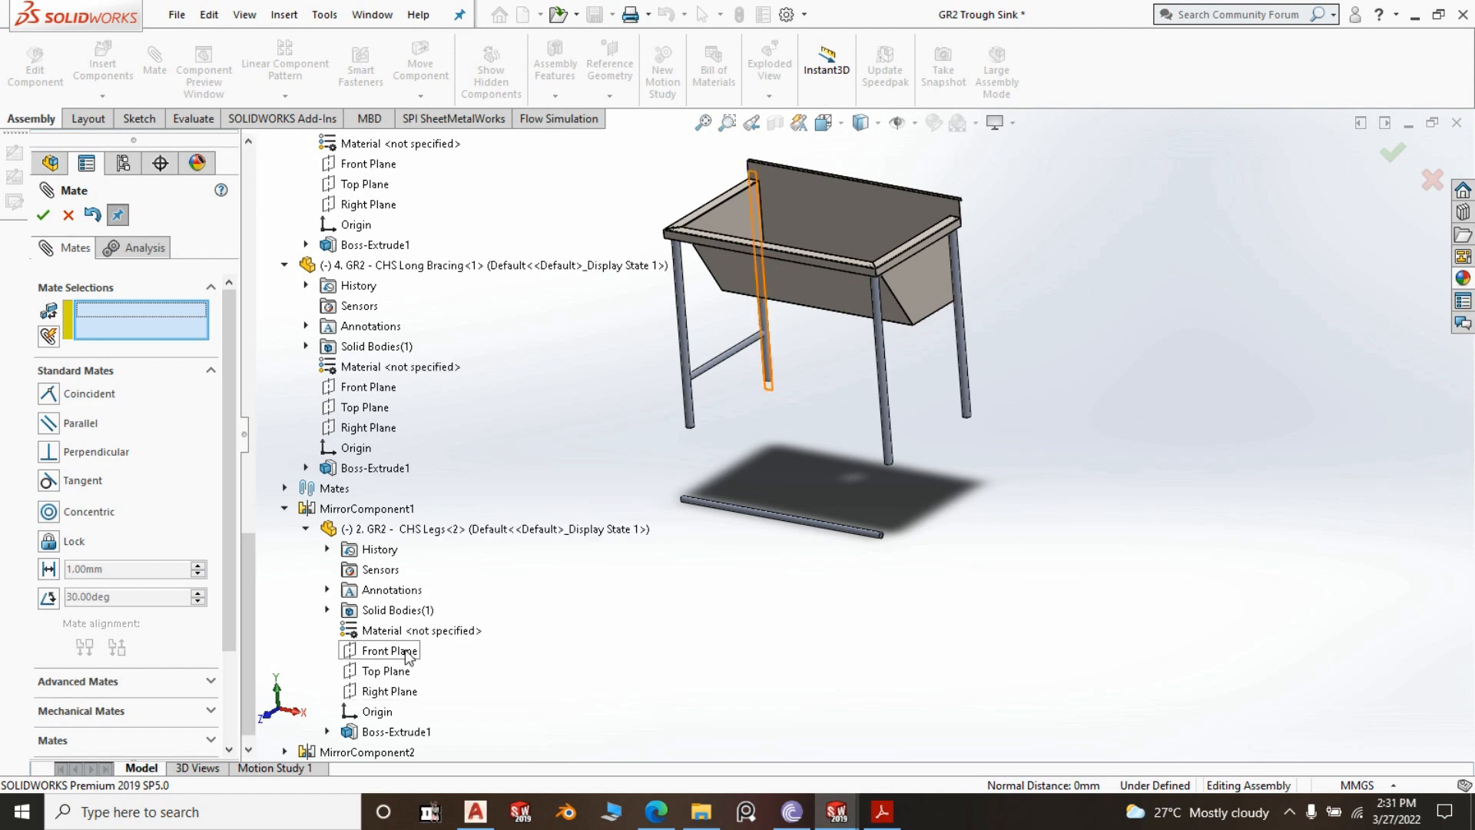
Mate the long bracing's Front Plane coincident with the Front Plane of the mirrored rear leg under MirrorComponent1
click(406, 653)
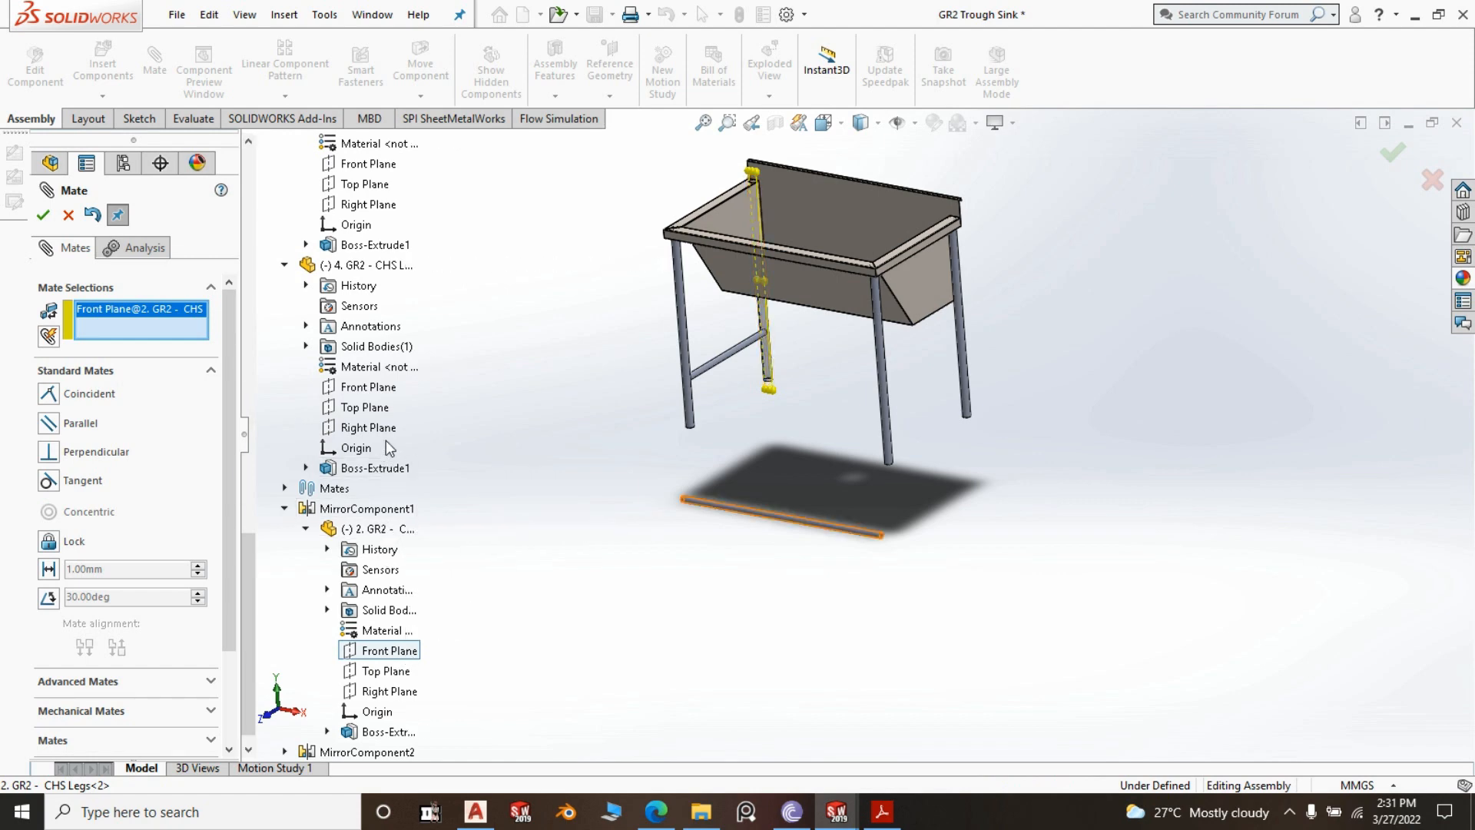
click(383, 390)
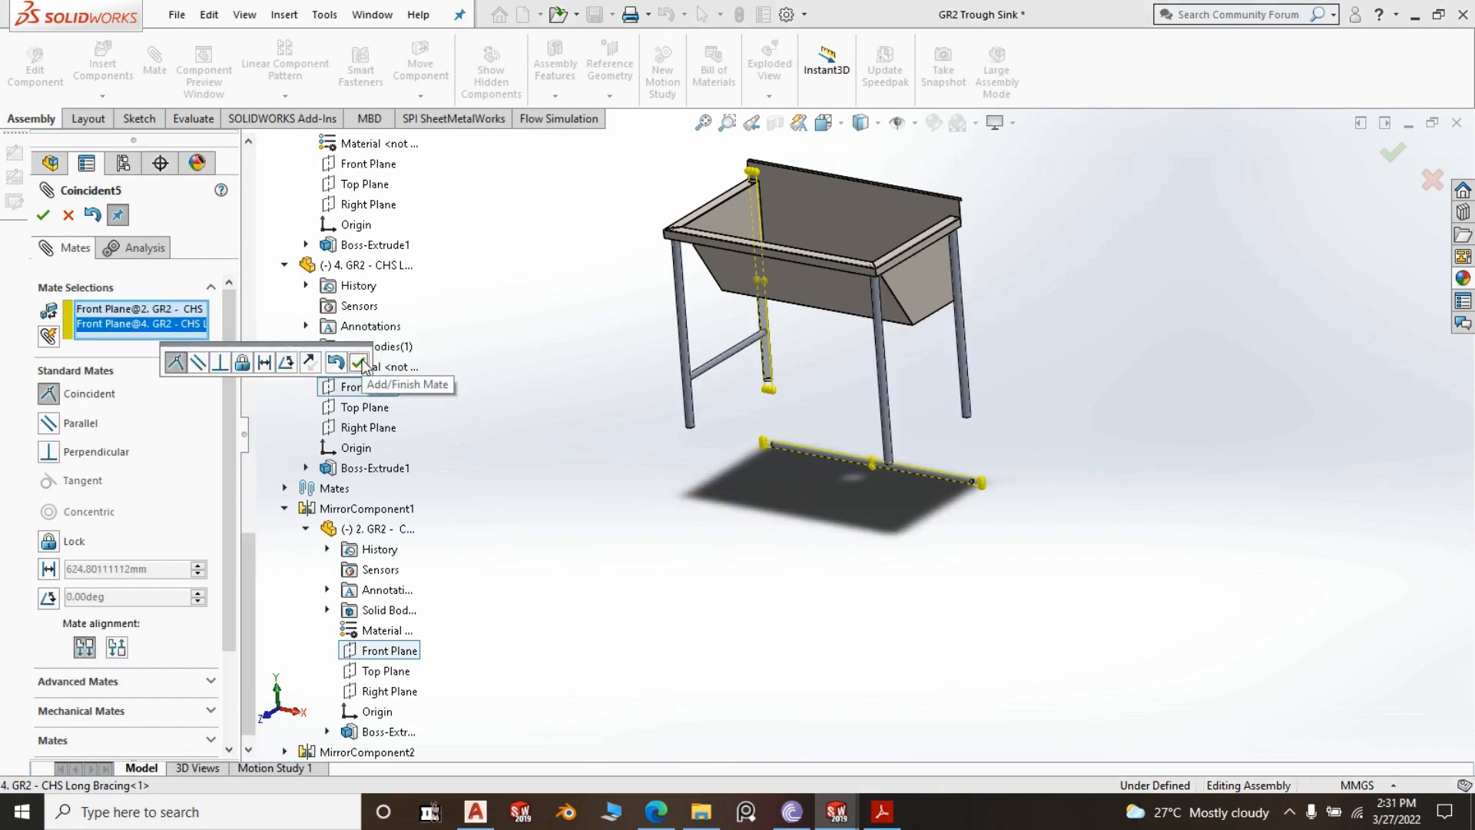
click(359, 364)
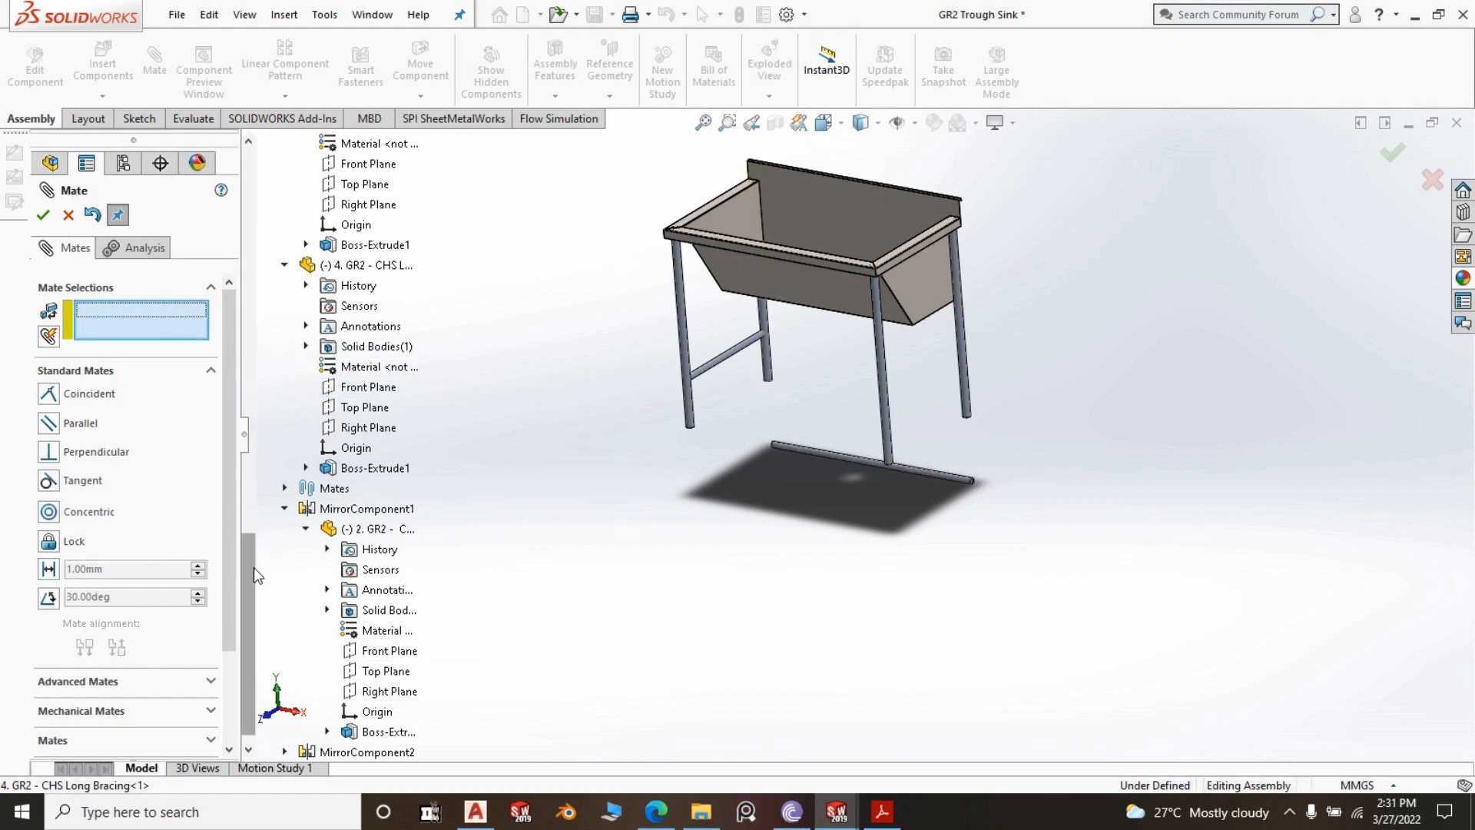
Mate the long bracing's Top Plane coincident with the short bracing's Top Plane and finish mating
drag(254, 568, 248, 639)
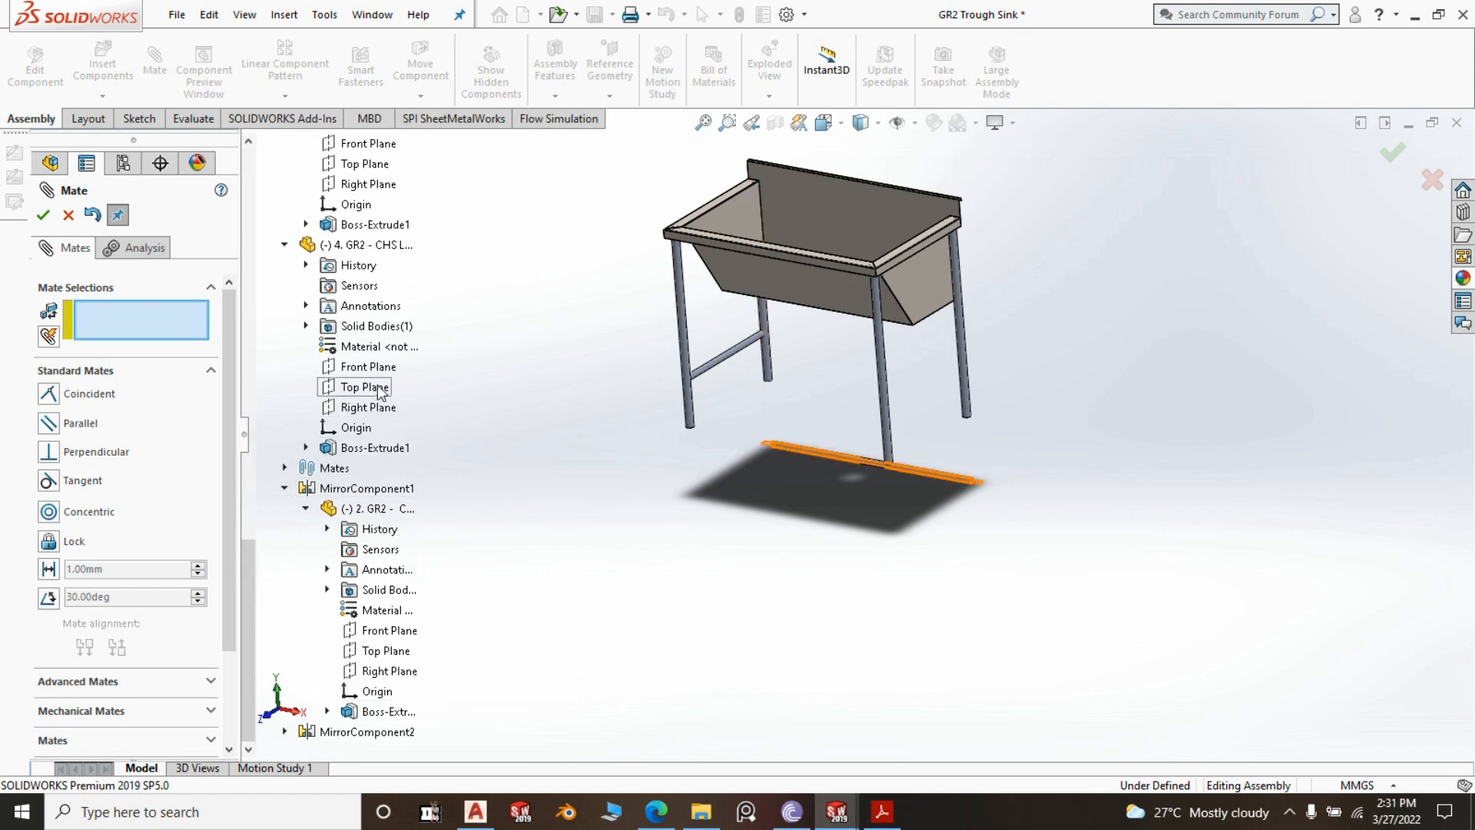
click(377, 388)
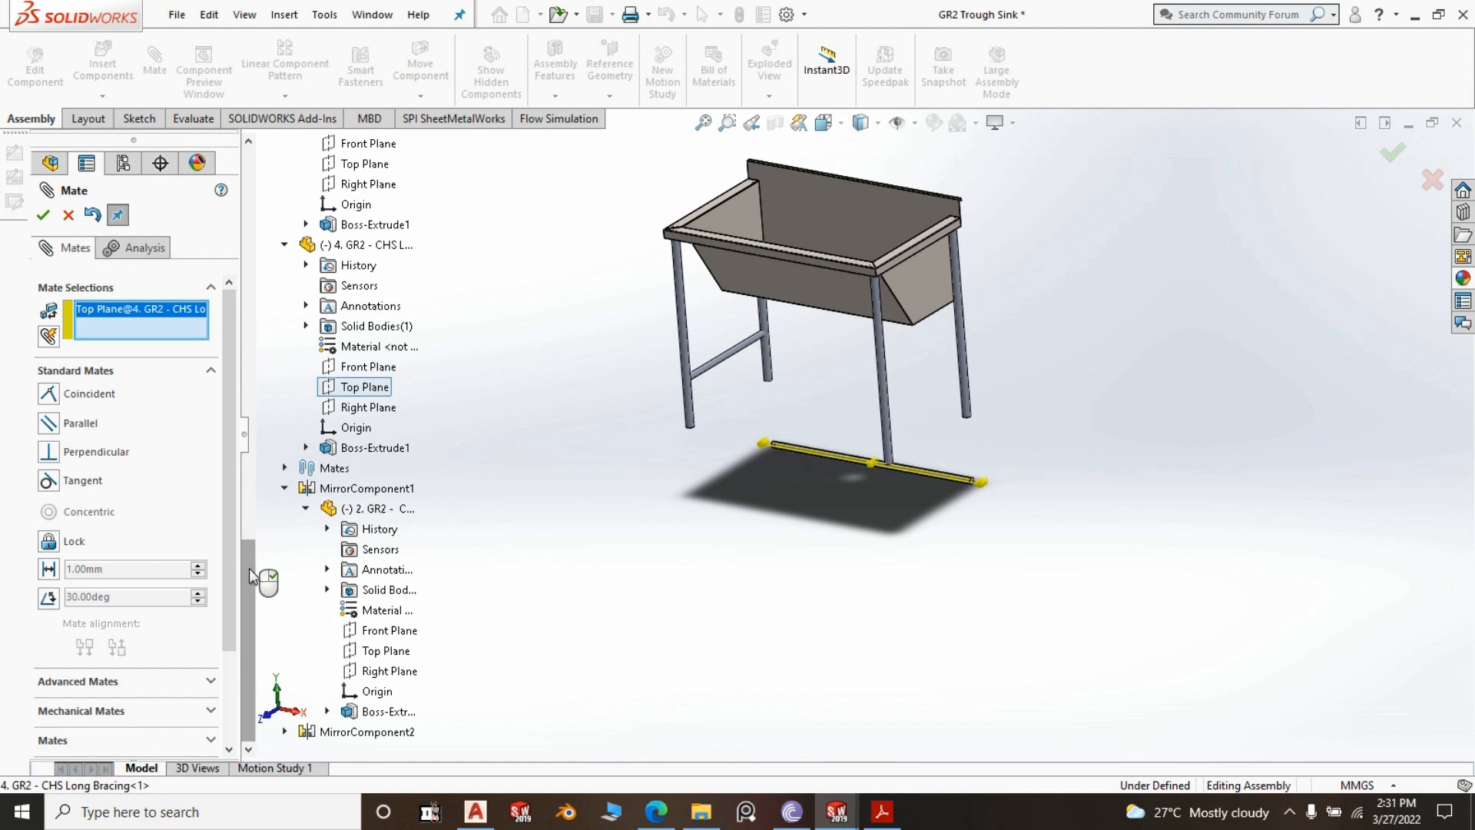
drag(249, 568, 263, 513)
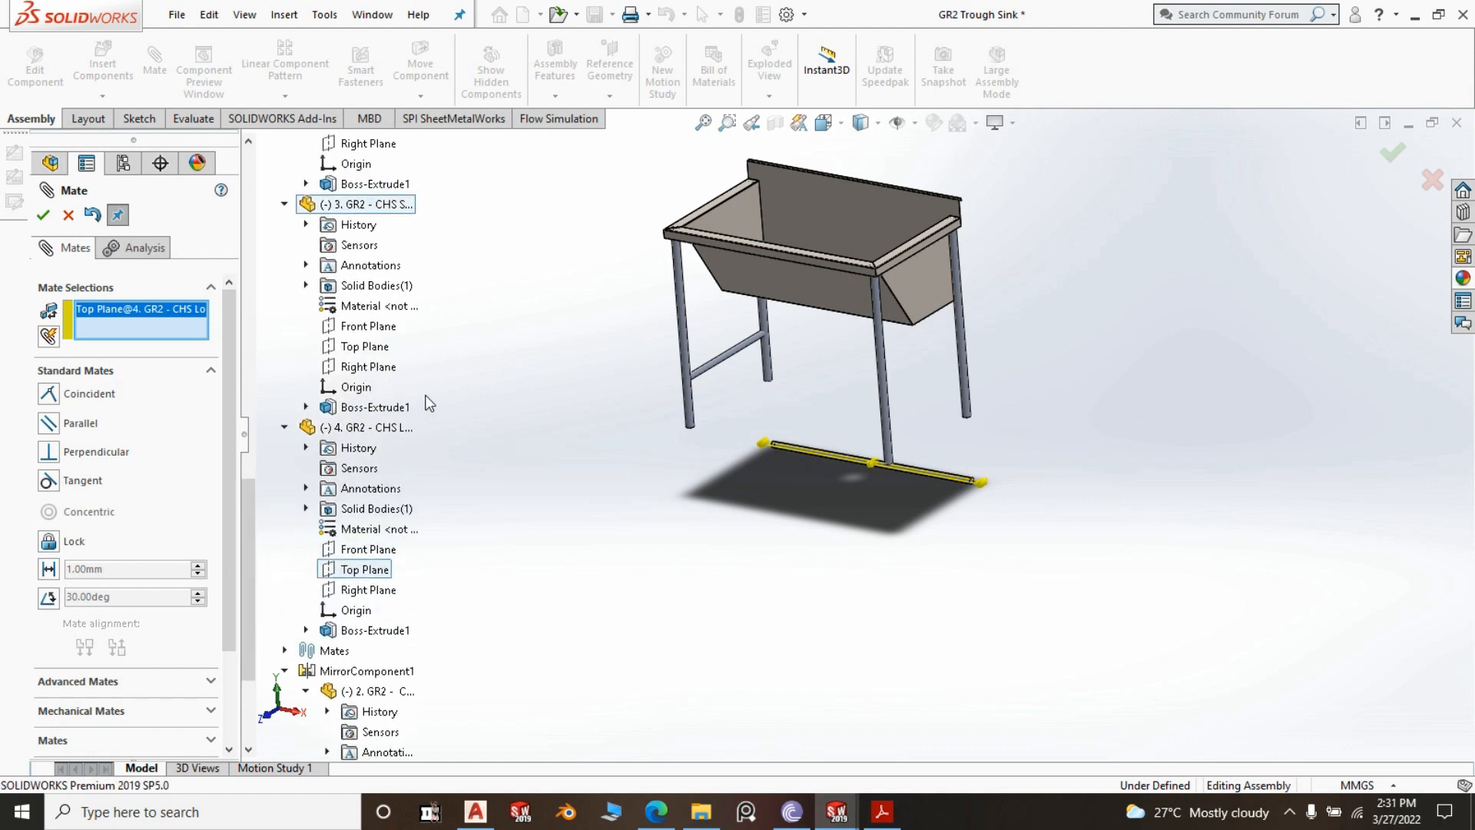
click(381, 349)
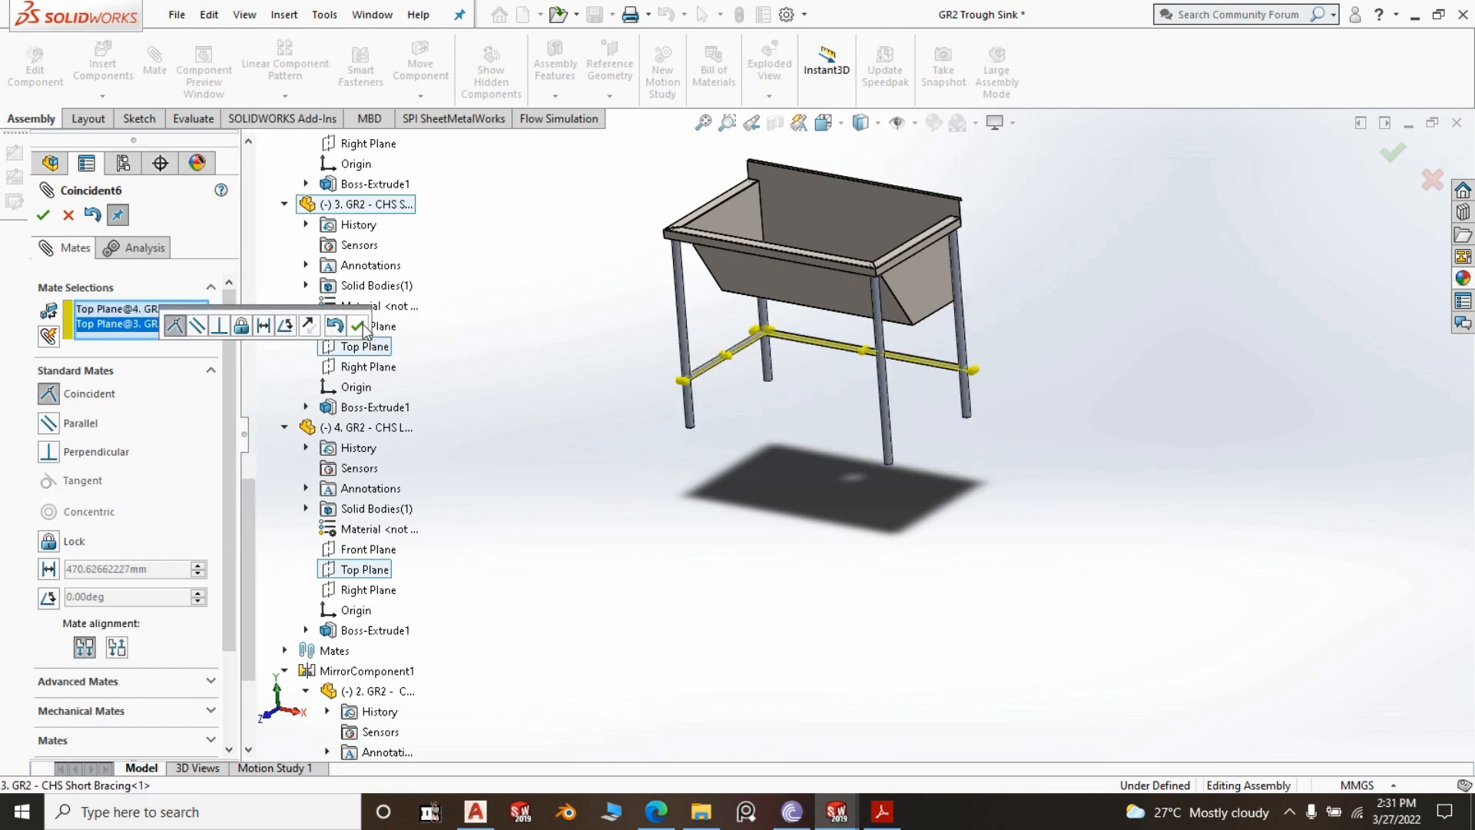
click(358, 325)
scroll(845, 369, down, 3)
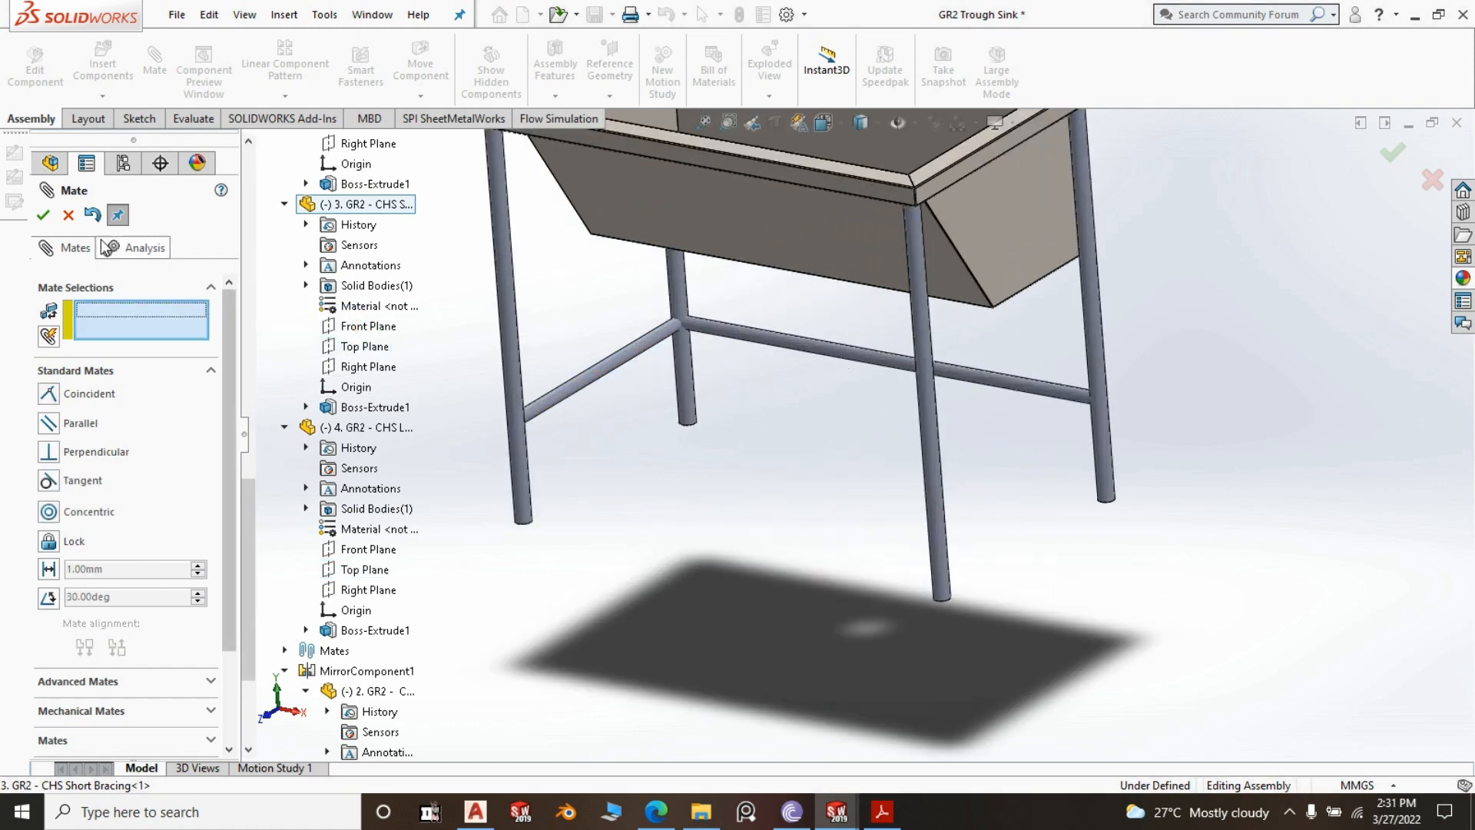
click(46, 215)
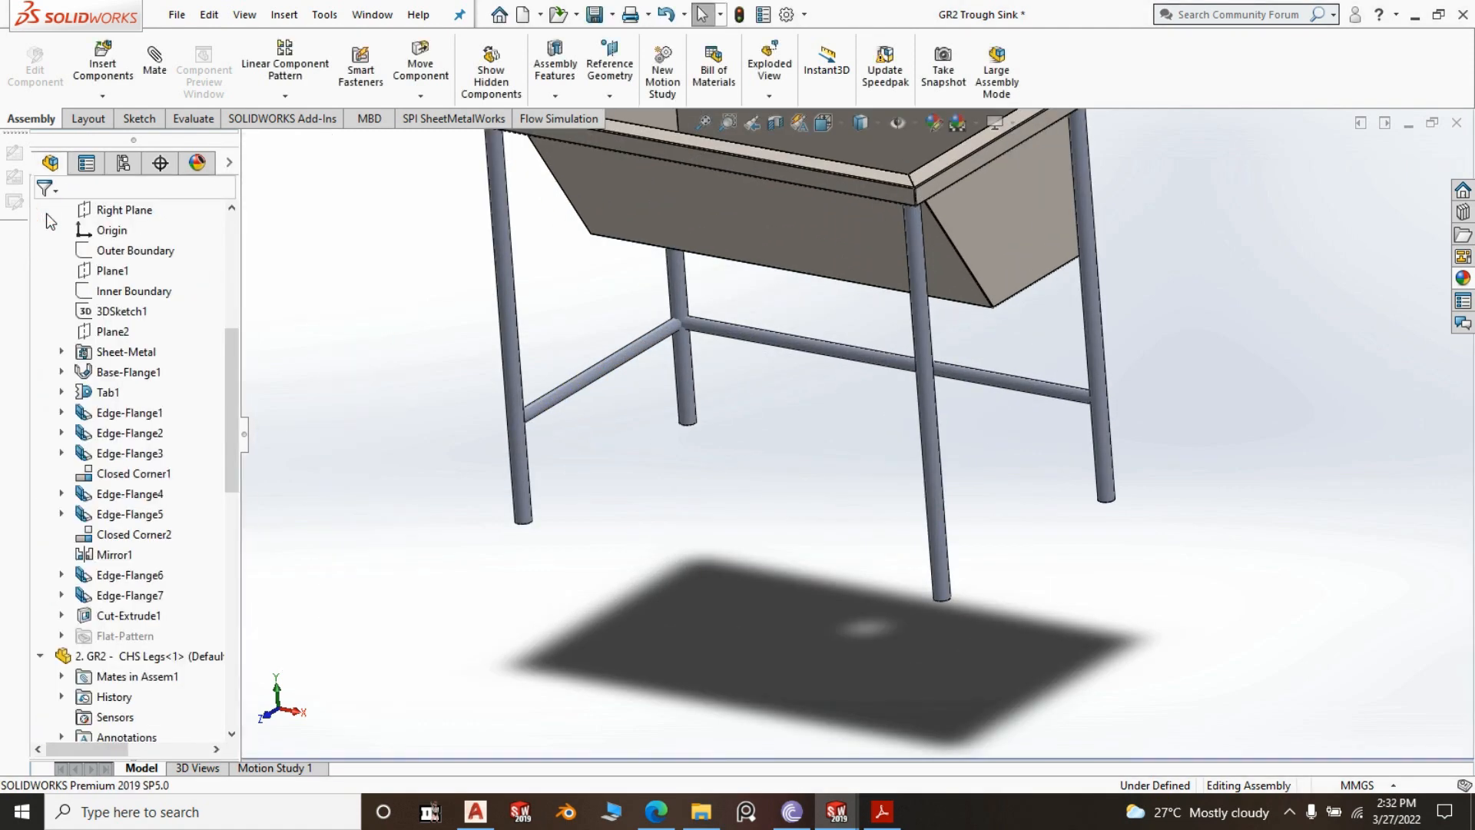
Mirror the CHS Short Bracing about the trough body's Right Plane to the opposite pair of legs
scroll(653, 519, up, 5)
scroll(887, 473, down, 3)
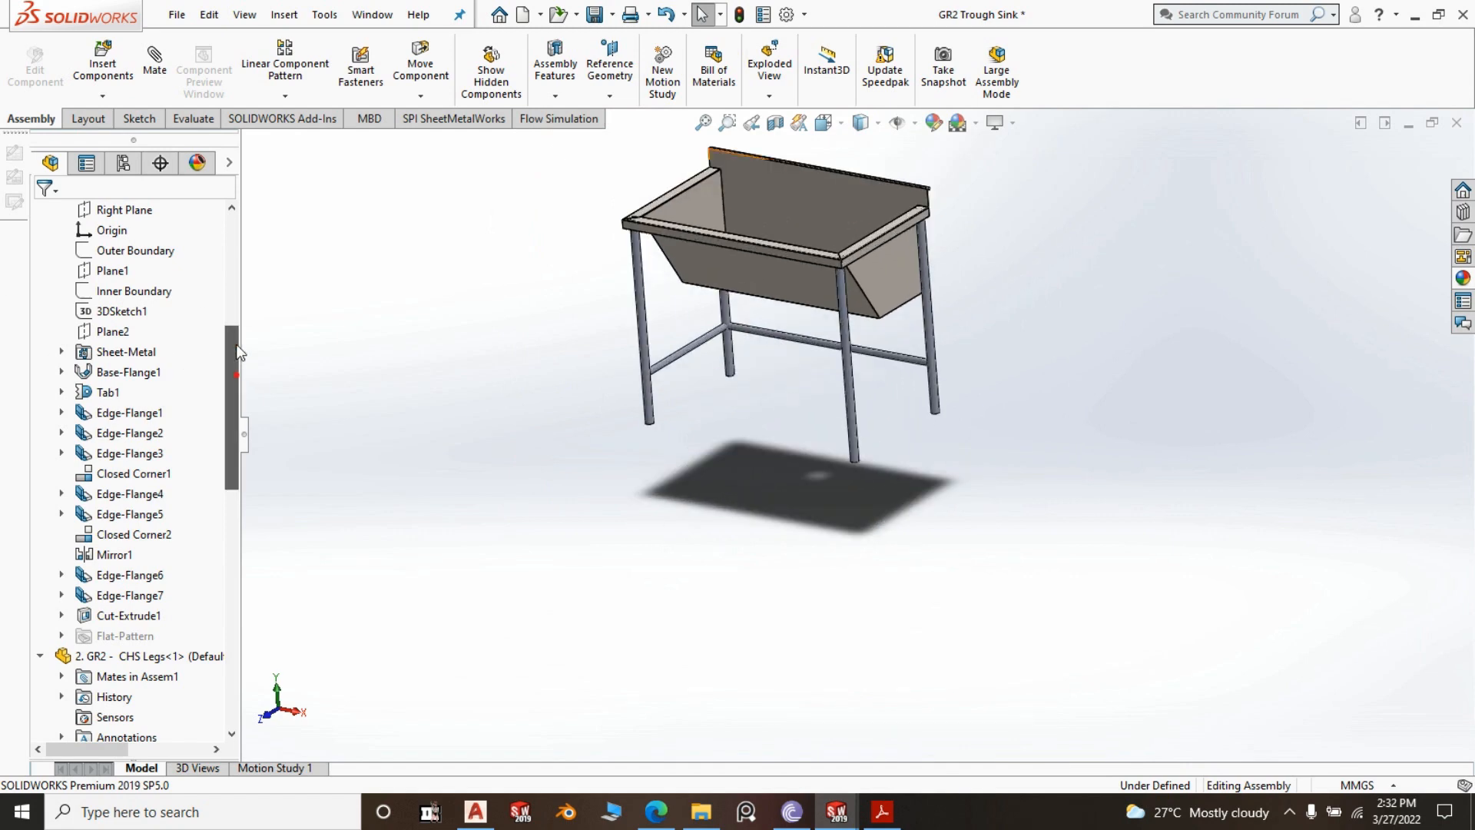
drag(235, 385, 233, 317)
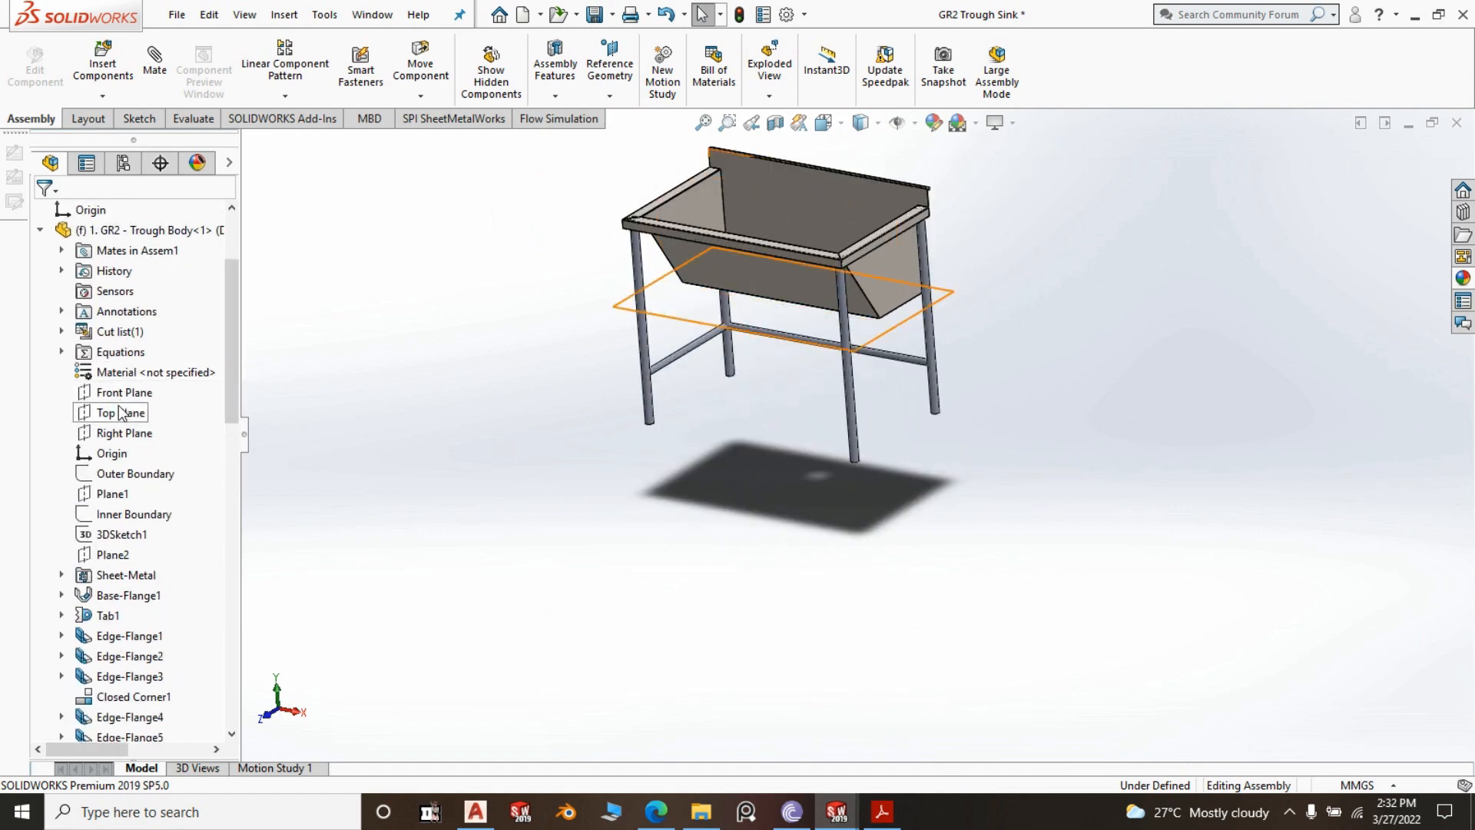
click(120, 434)
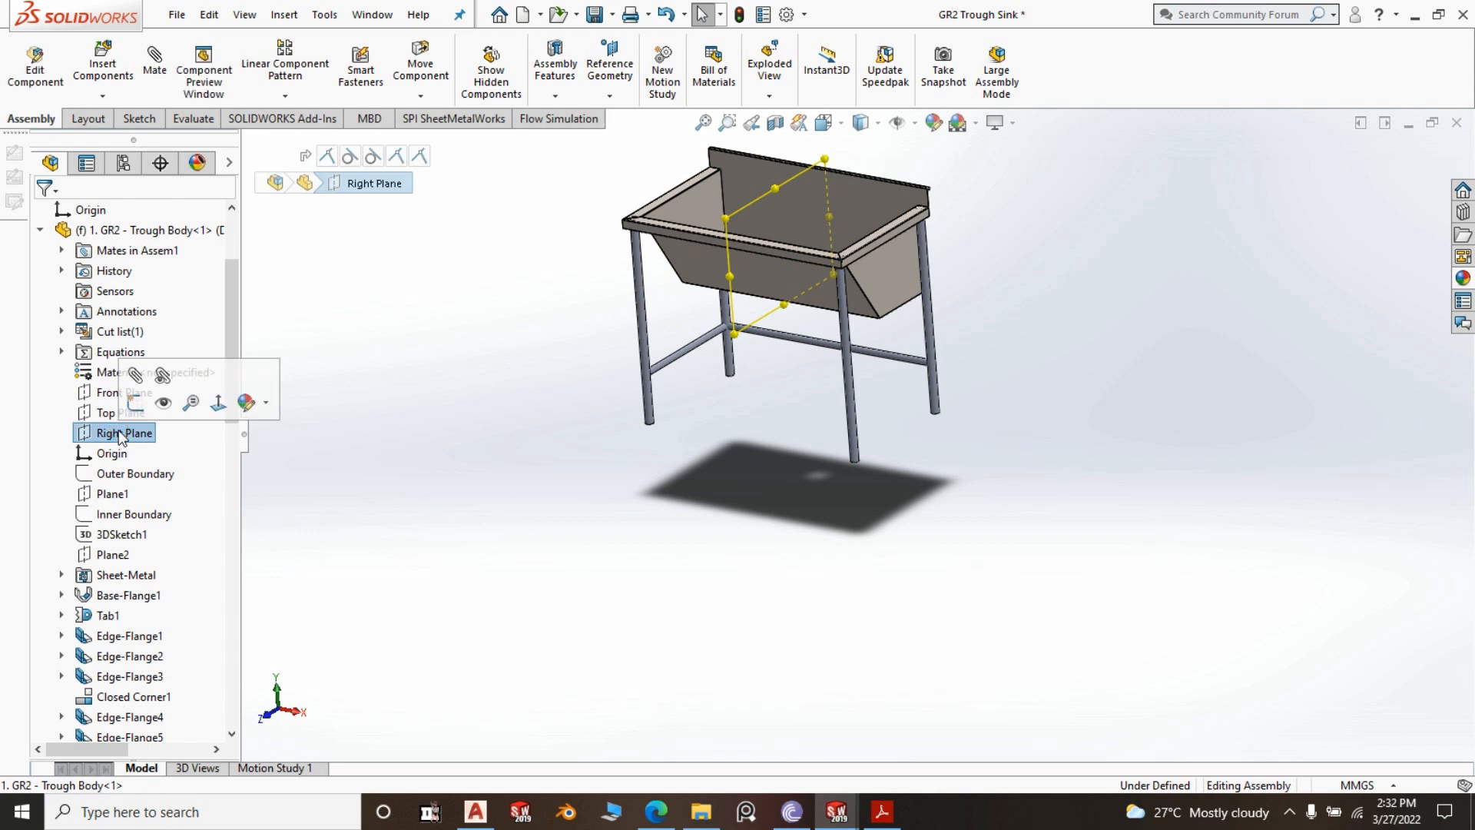
click(275, 96)
click(301, 251)
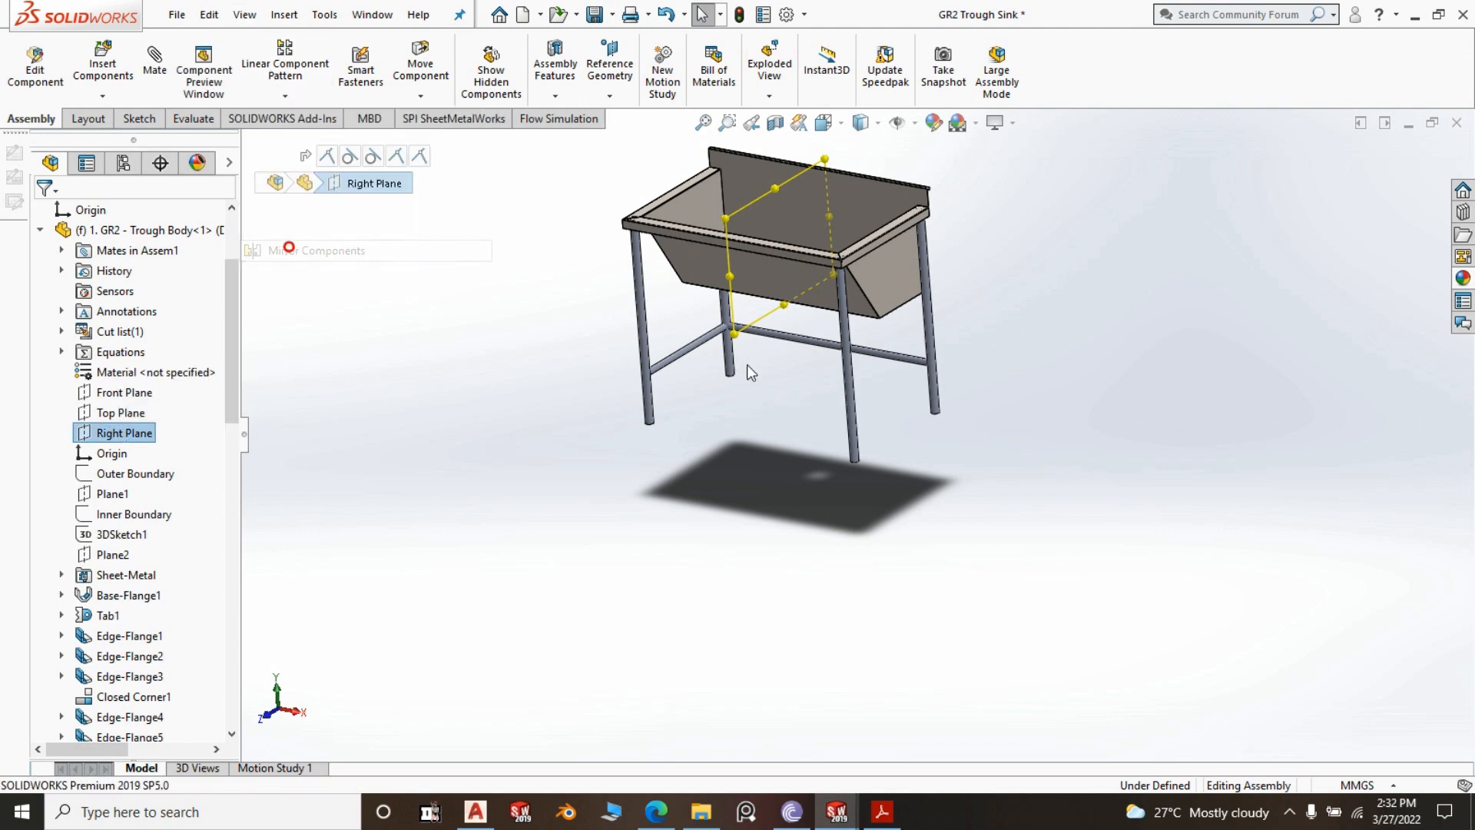
click(697, 346)
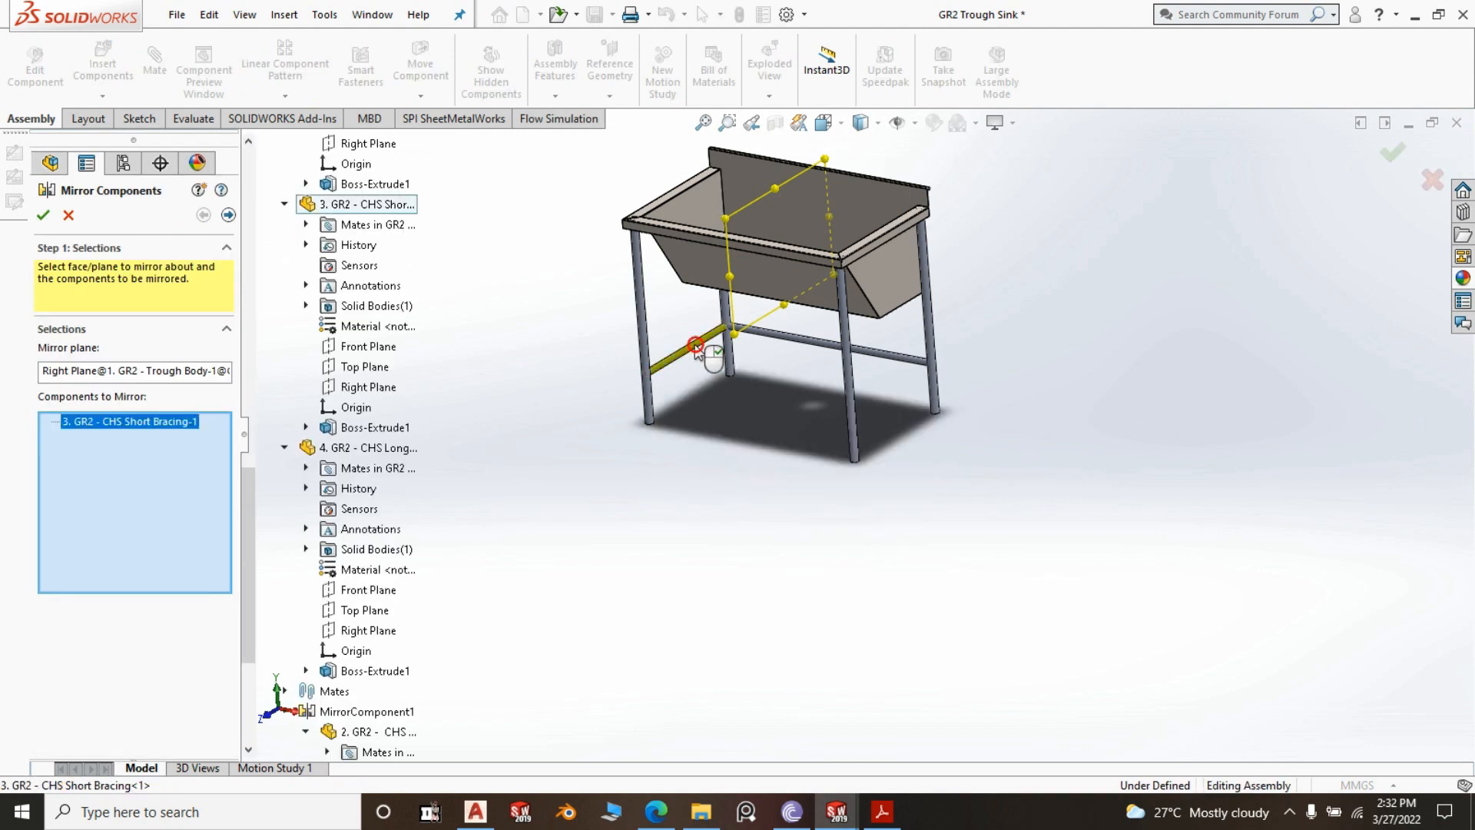
right_click(695, 344)
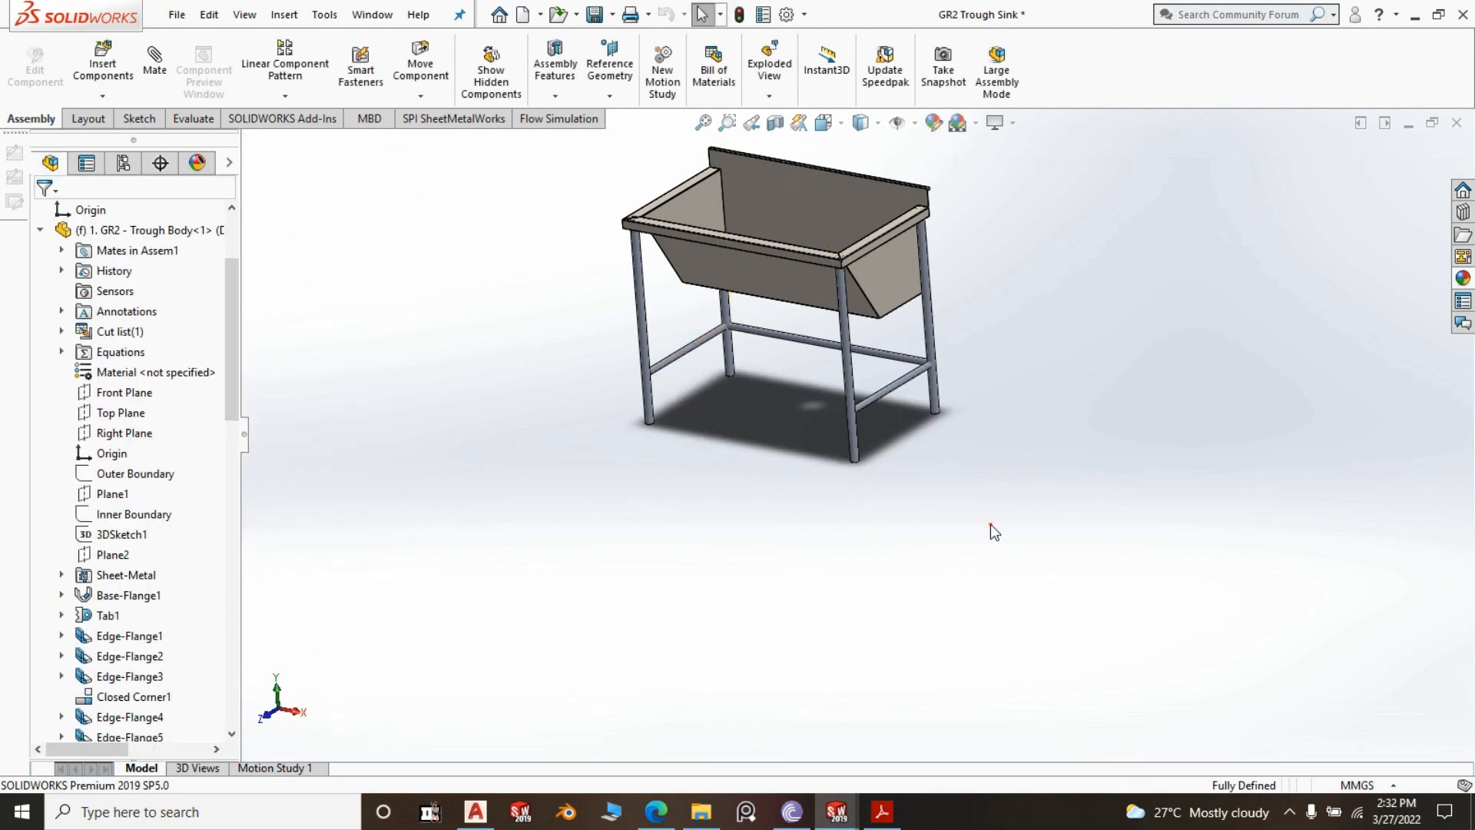
Show the assembly in isometric view and examine how both ends of the mirrored short bracing meet the legs
key(space)
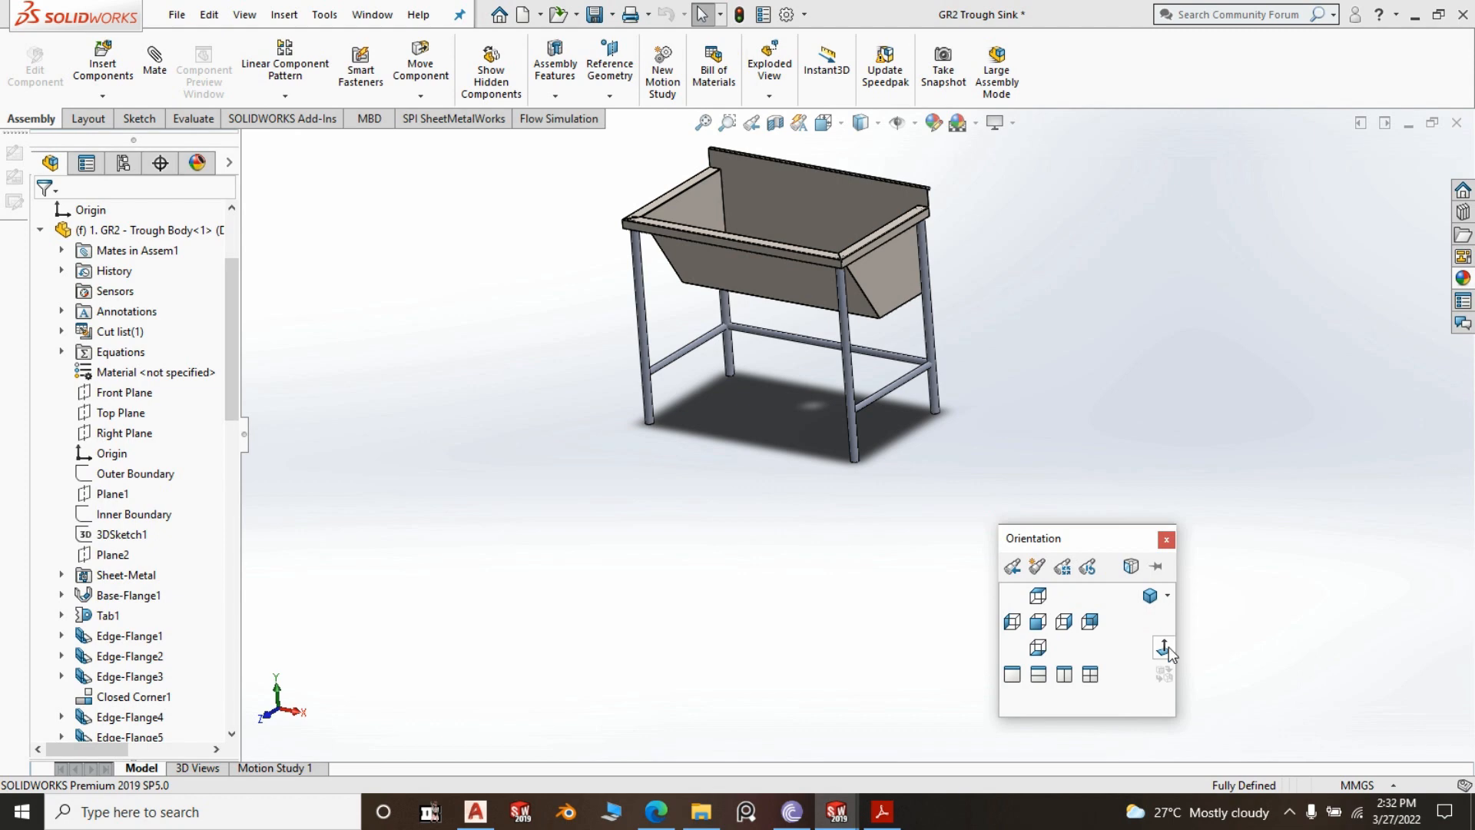
click(1150, 595)
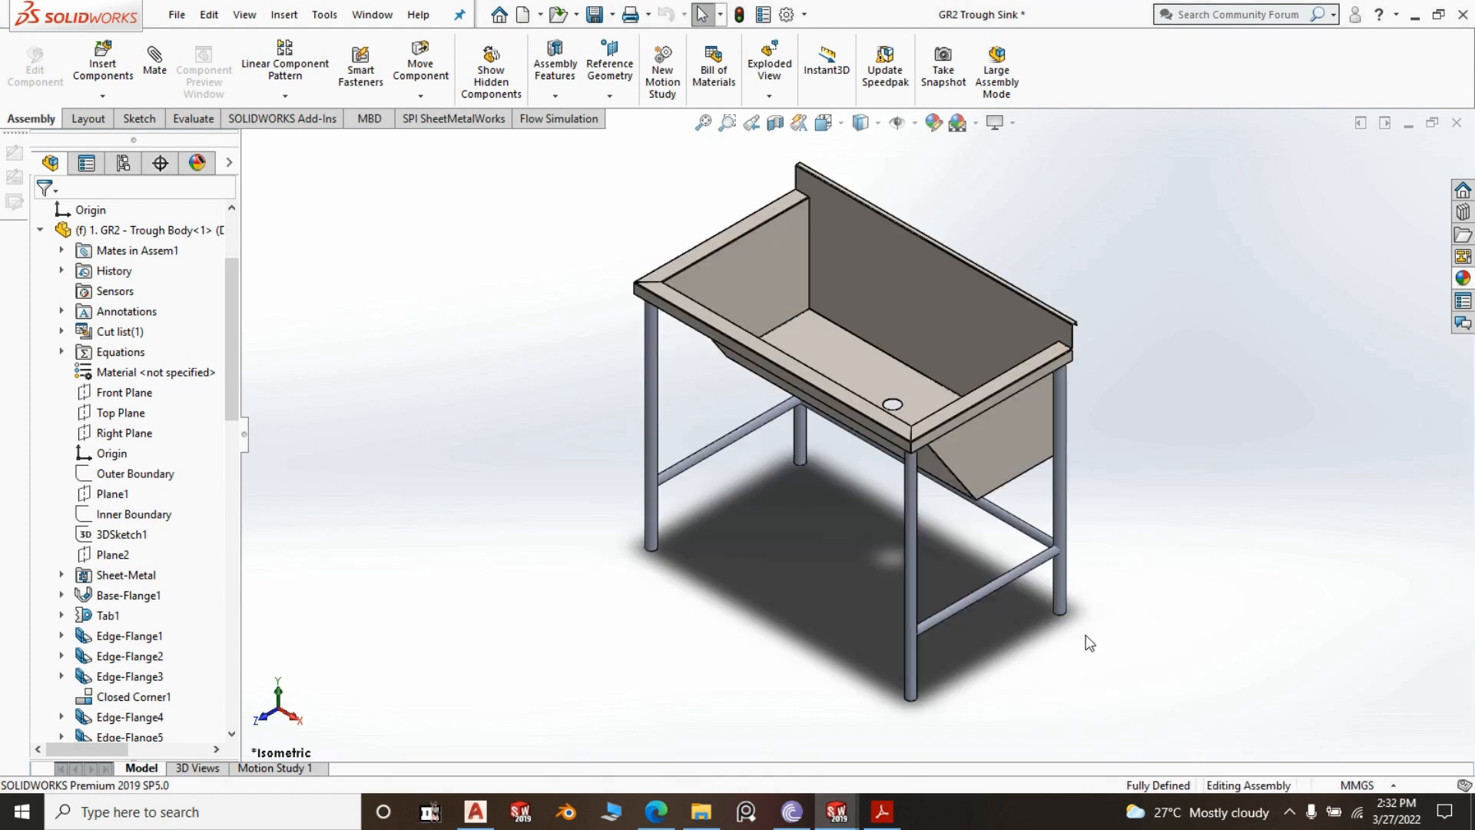
scroll(1054, 567, up, 10)
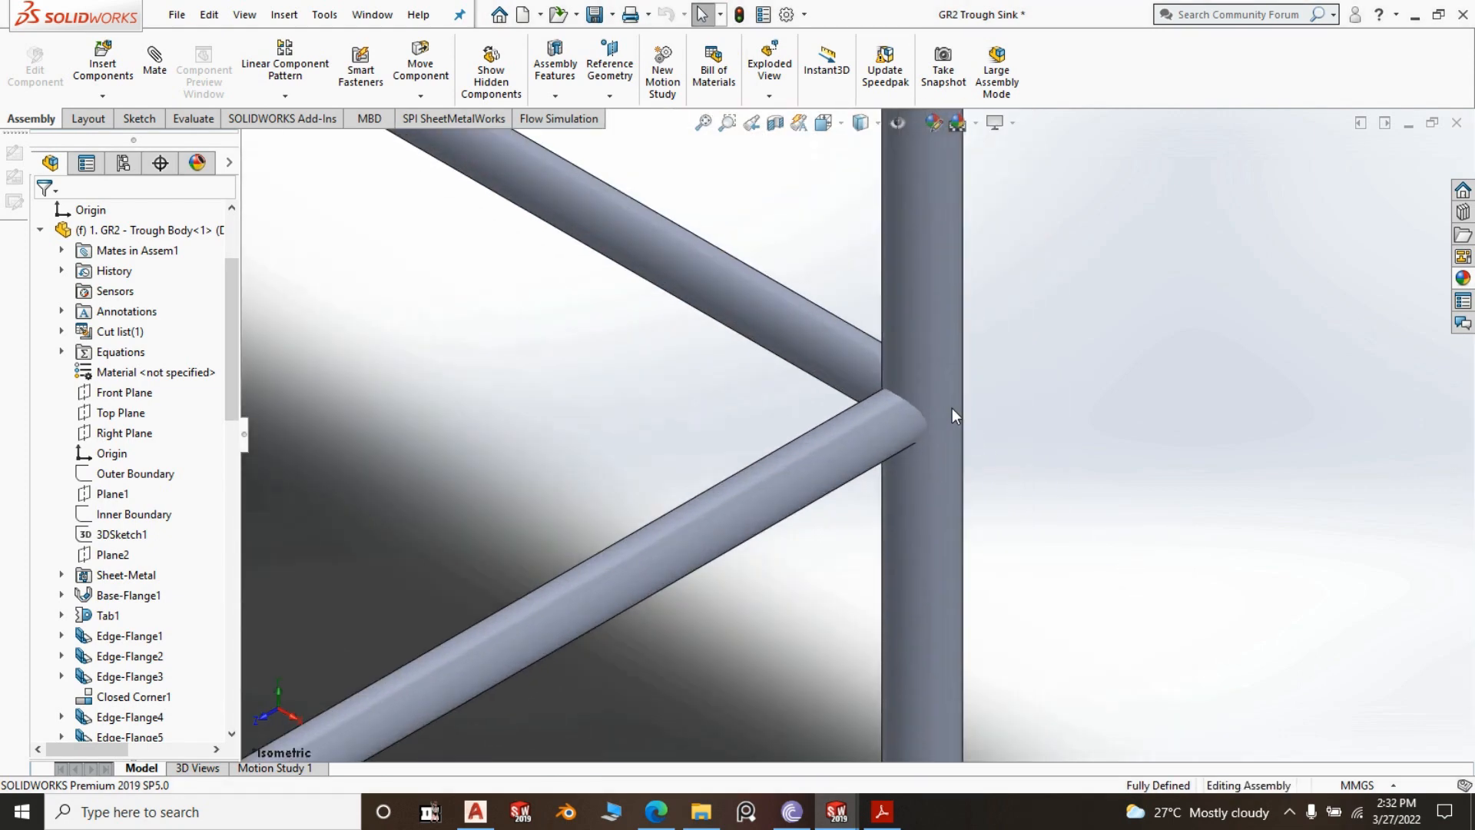
click(833, 472)
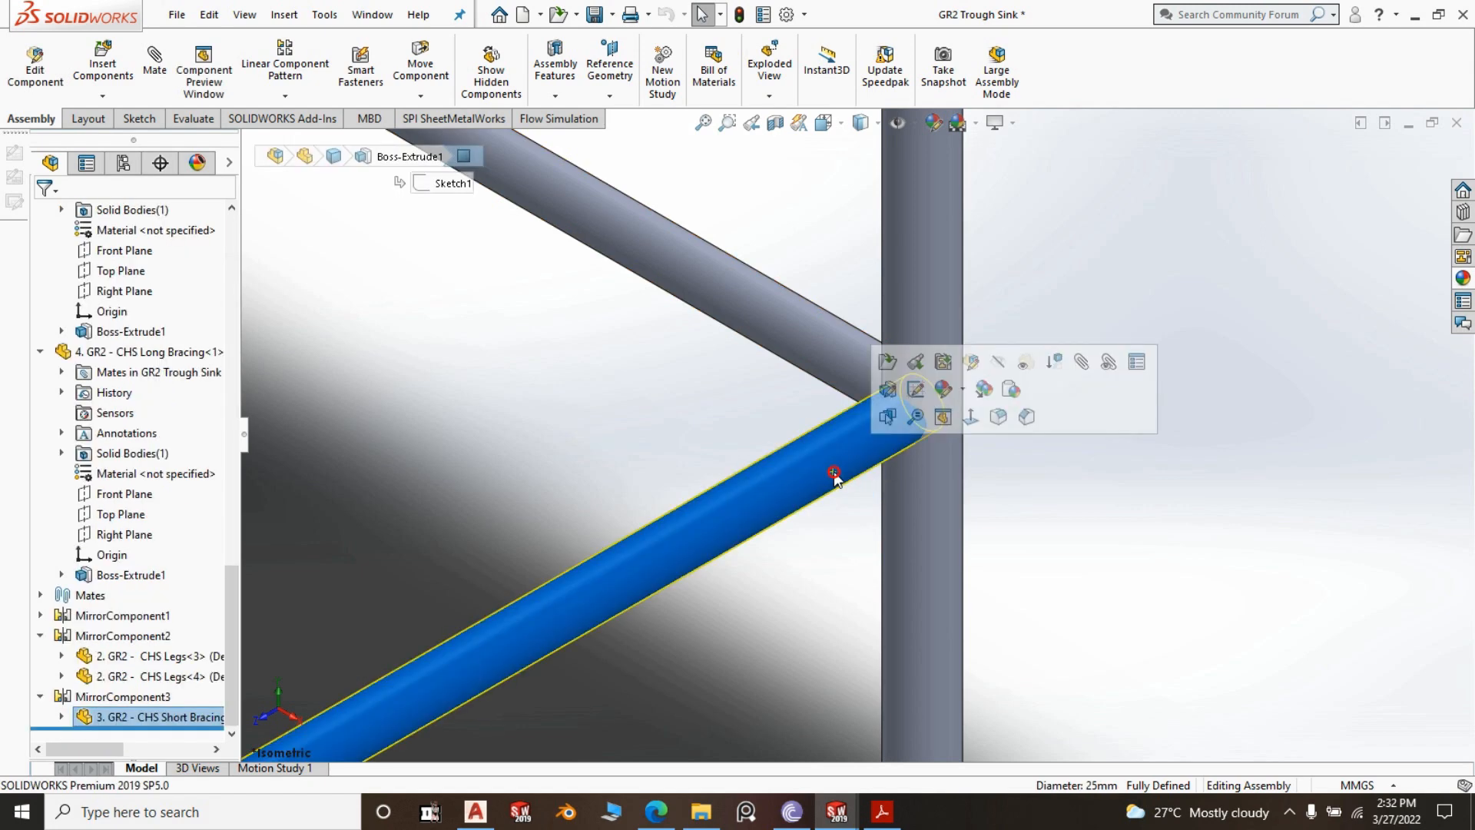
middle_drag(1170, 559, 1100, 492)
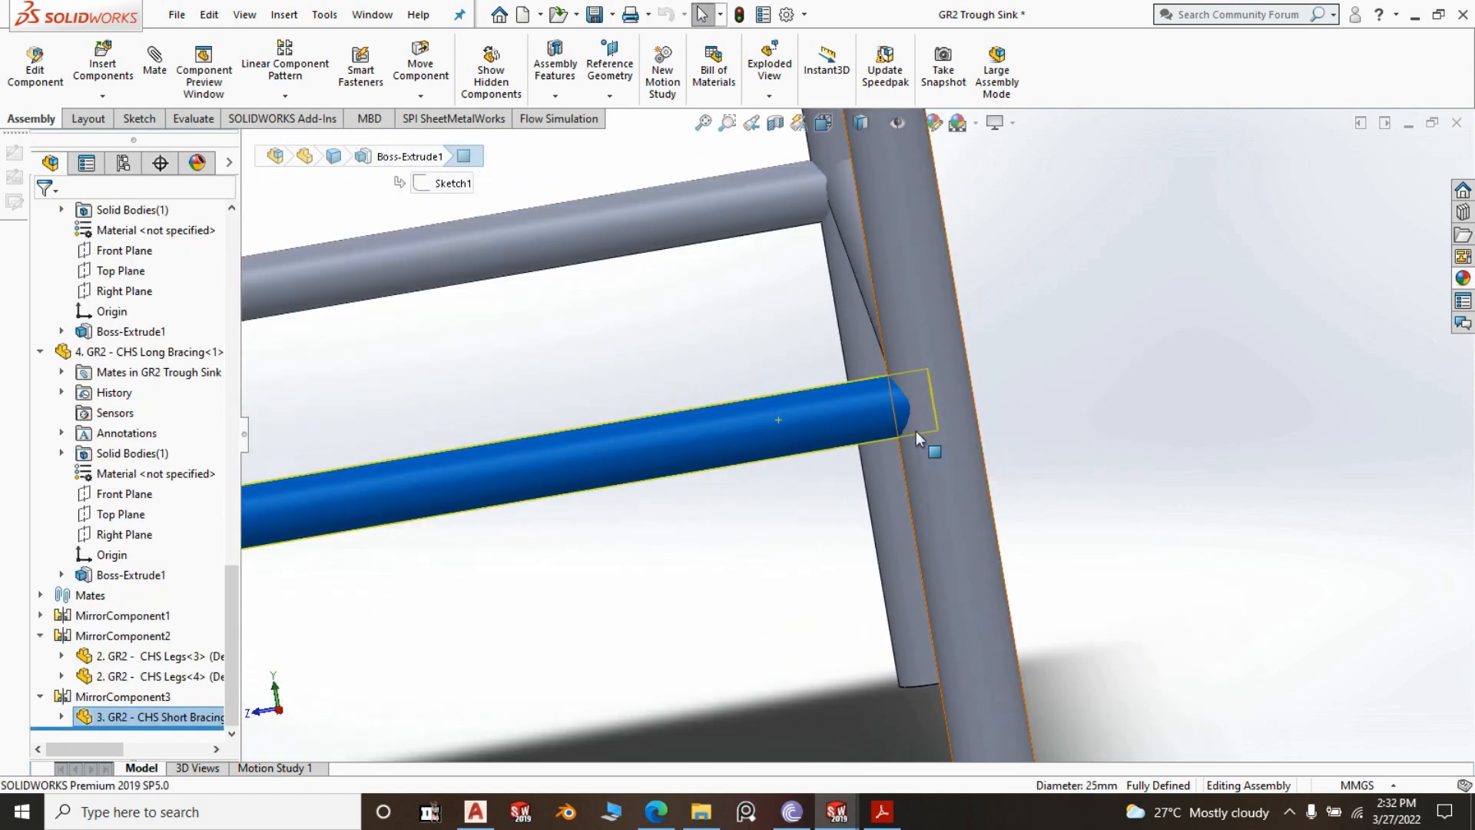
scroll(915, 431, up, 3)
scroll(768, 484, up, 2)
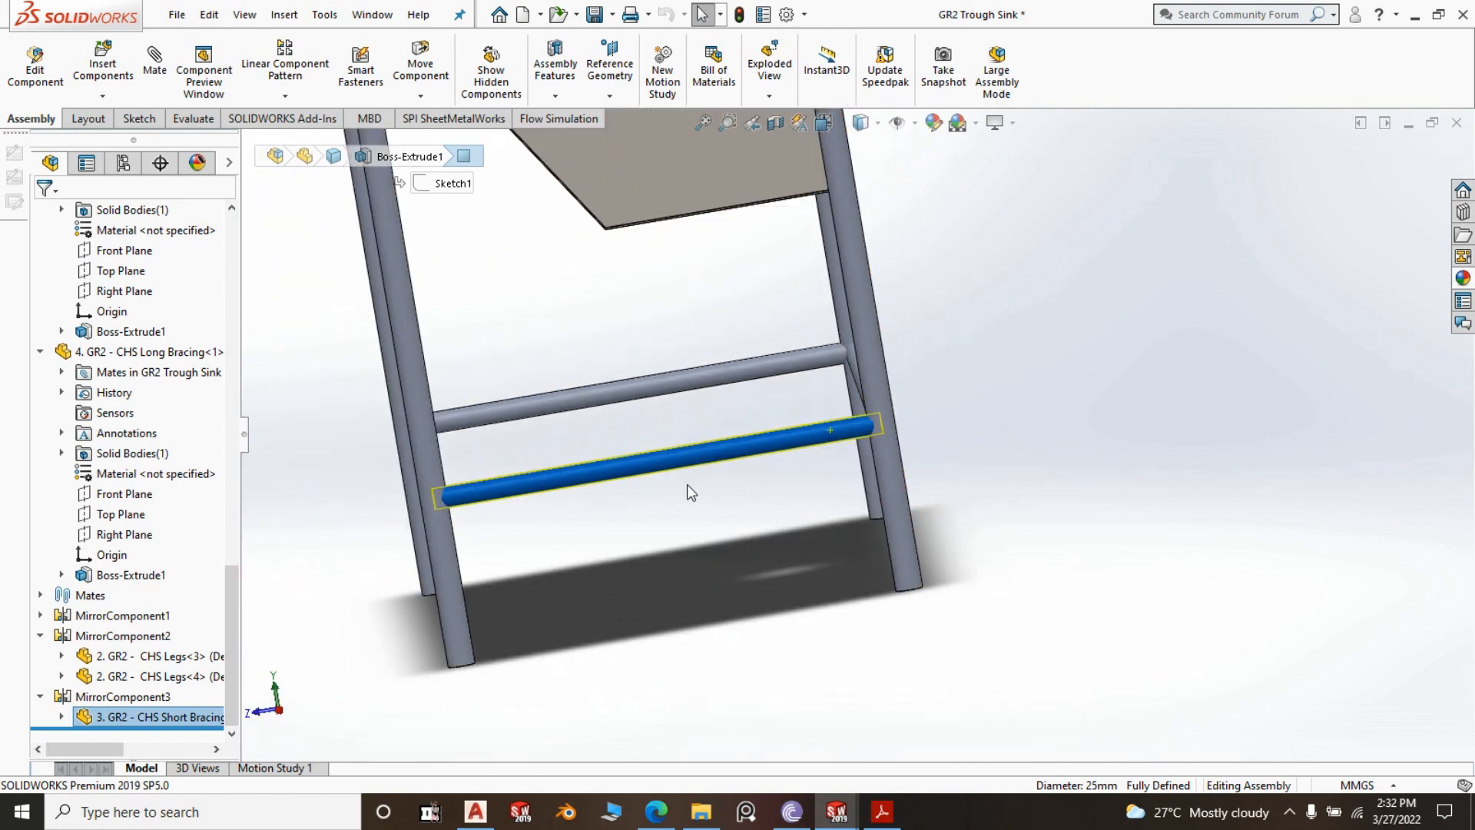
scroll(487, 483, down, 4)
scroll(478, 513, down, 2)
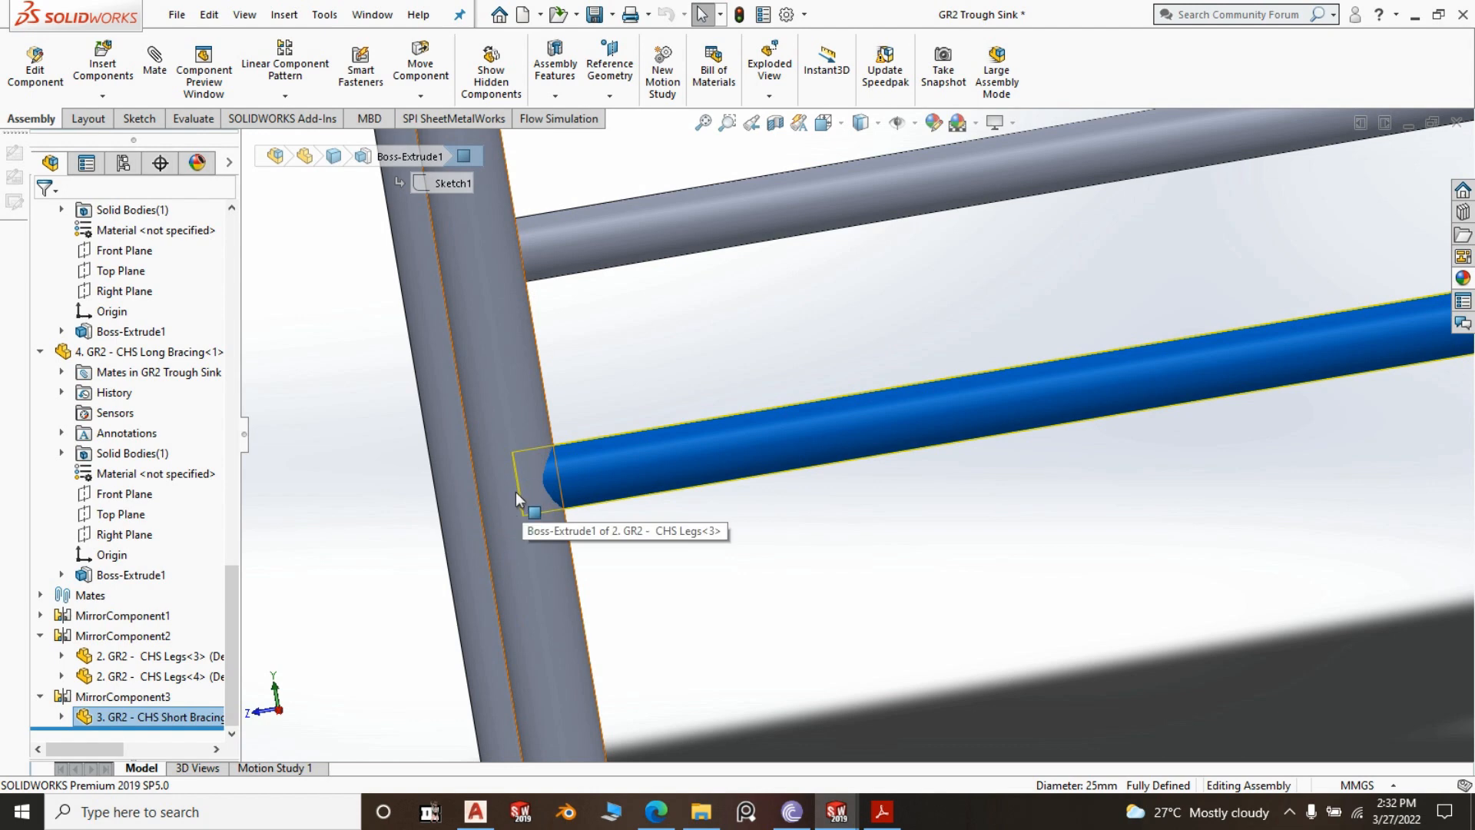
Compare how the mirrored short bracing's two ends meet the outer surfaces of CHS Legs<3> and CHS Legs<4> in close-up
scroll(517, 455, up, 4)
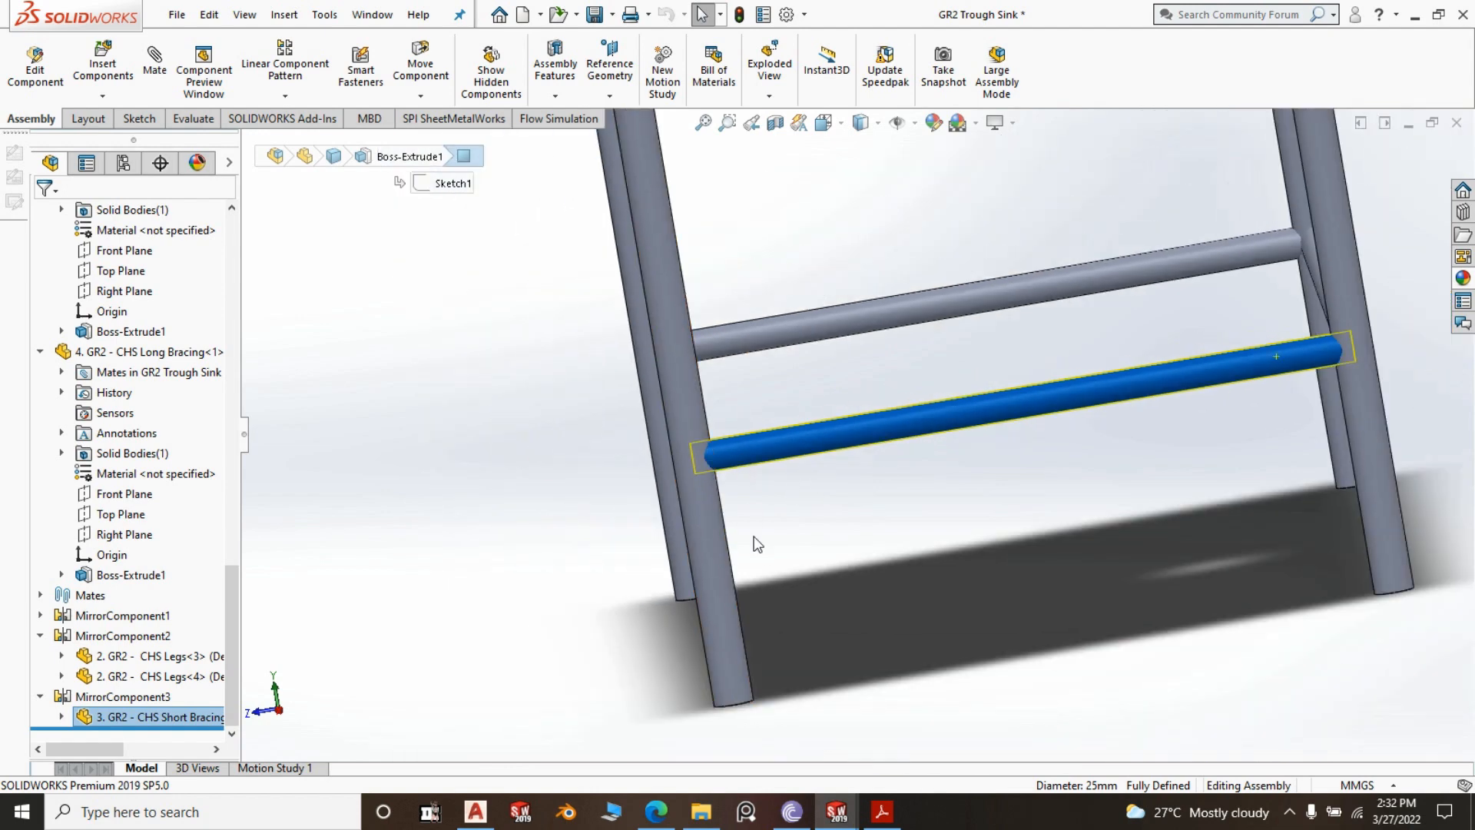
scroll(732, 465, down, 3)
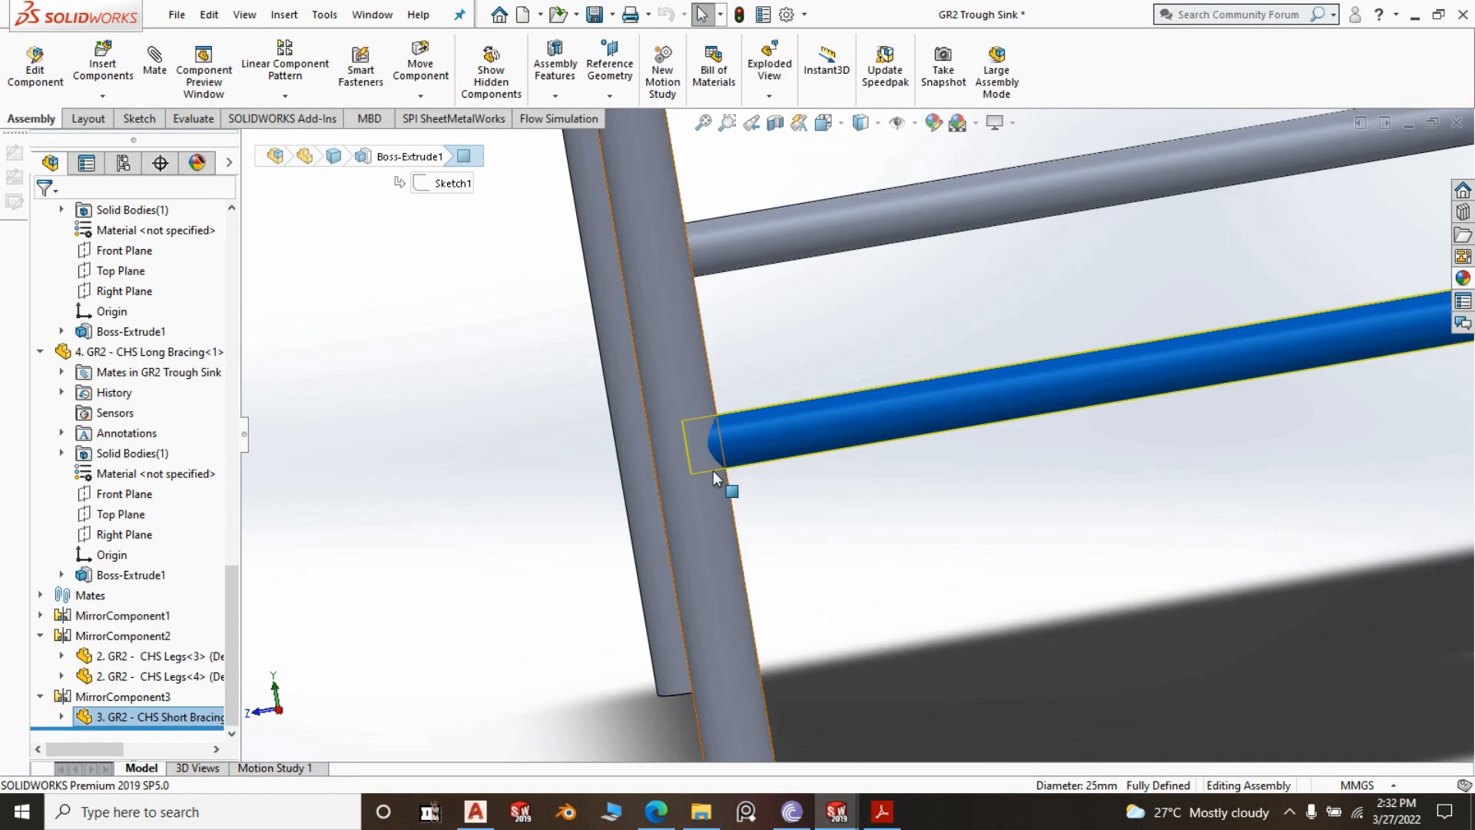
scroll(715, 473, up, 3)
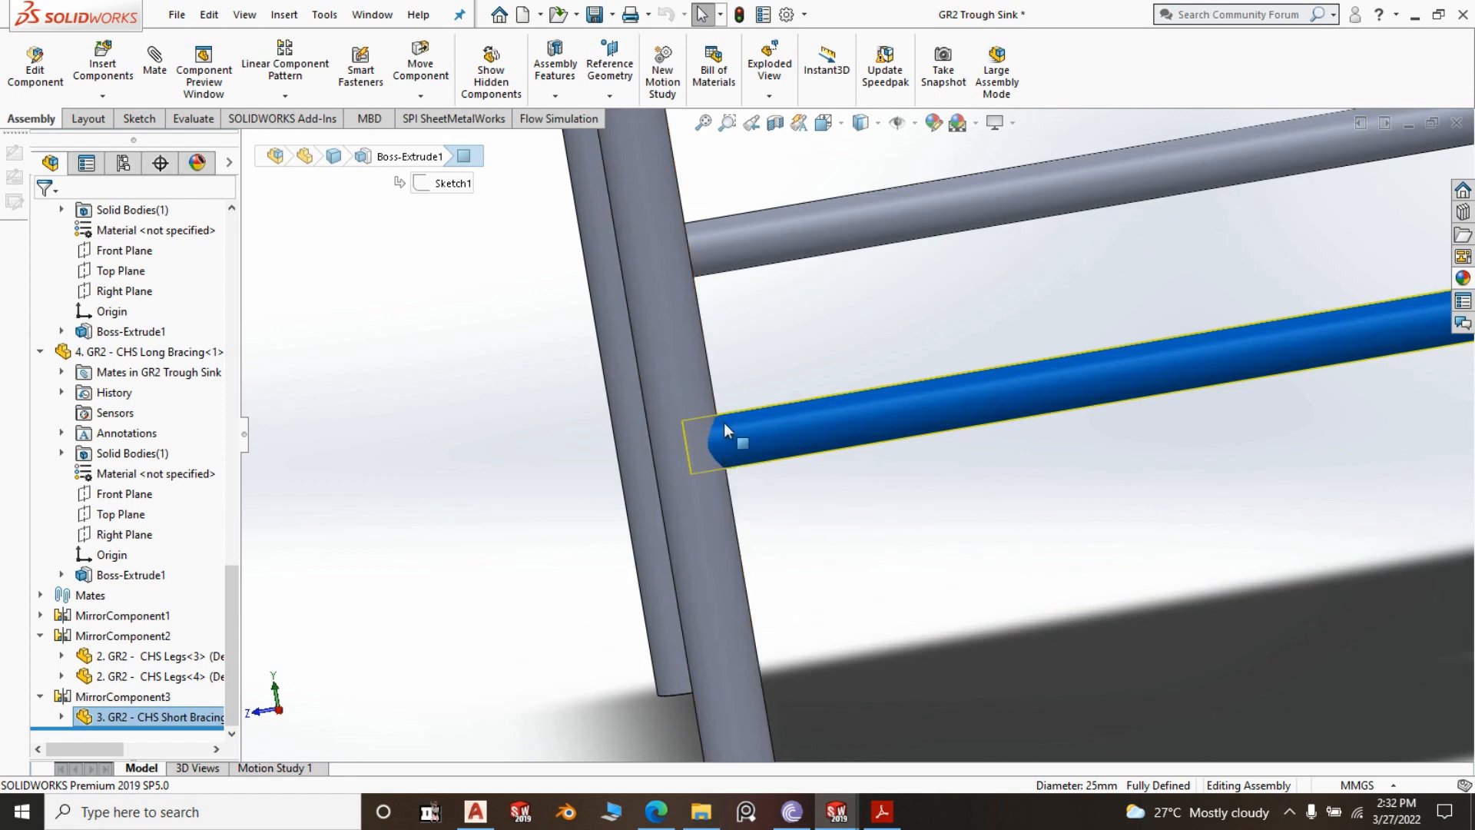
scroll(719, 431, down, 3)
scroll(880, 484, up, 4)
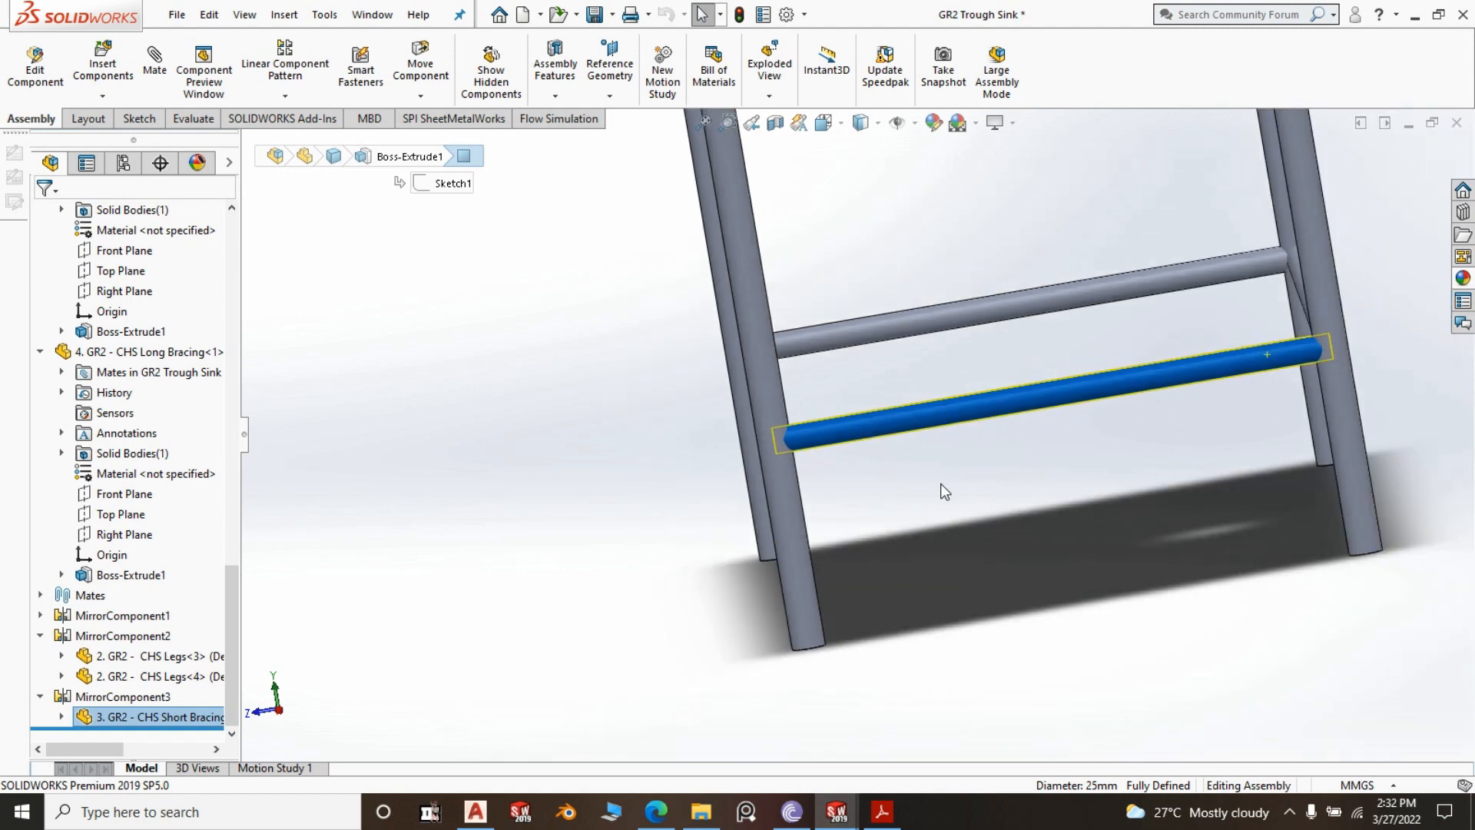
scroll(1377, 390, down, 3)
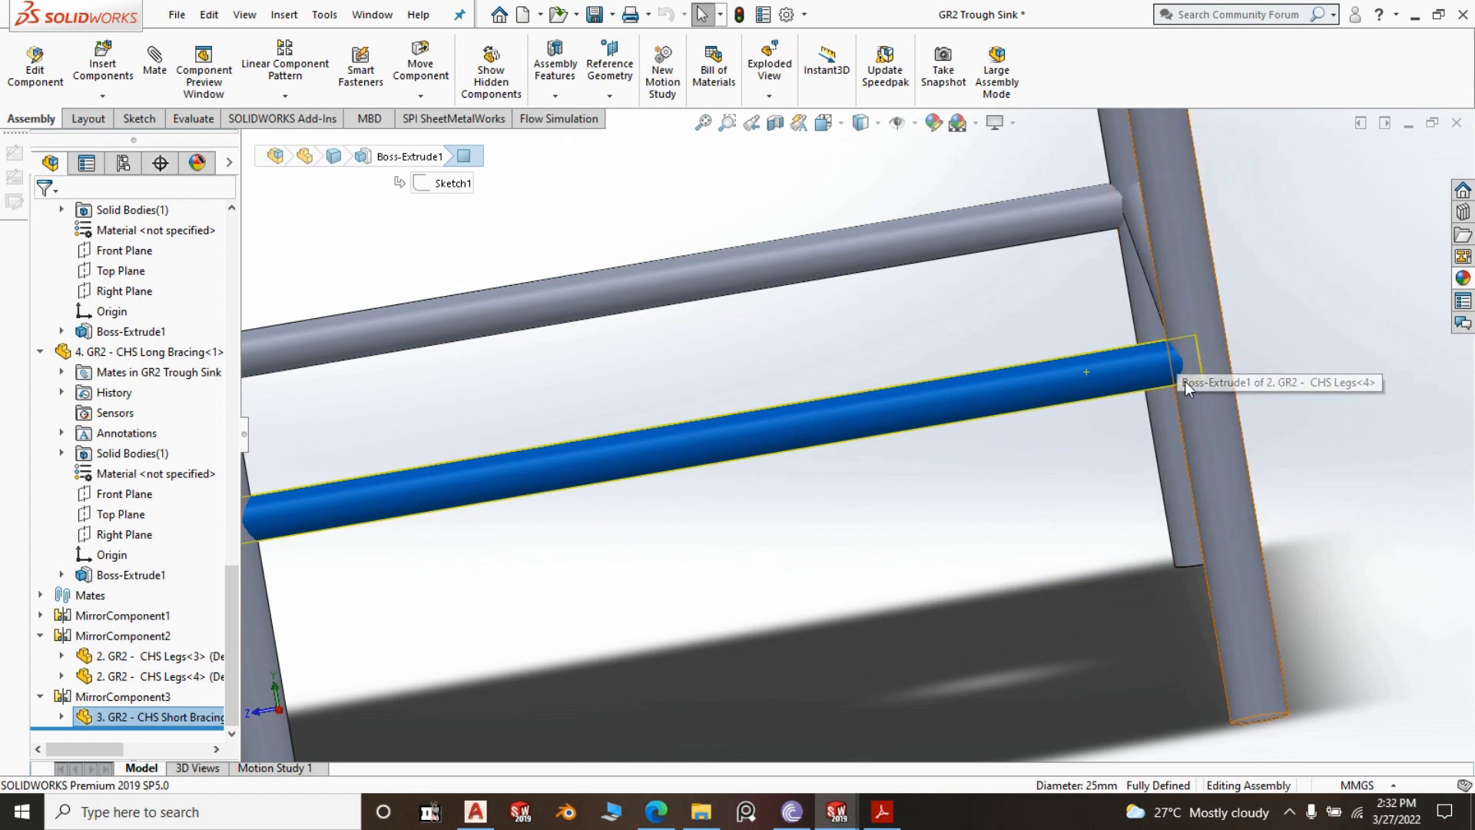
scroll(1200, 376, down, 2)
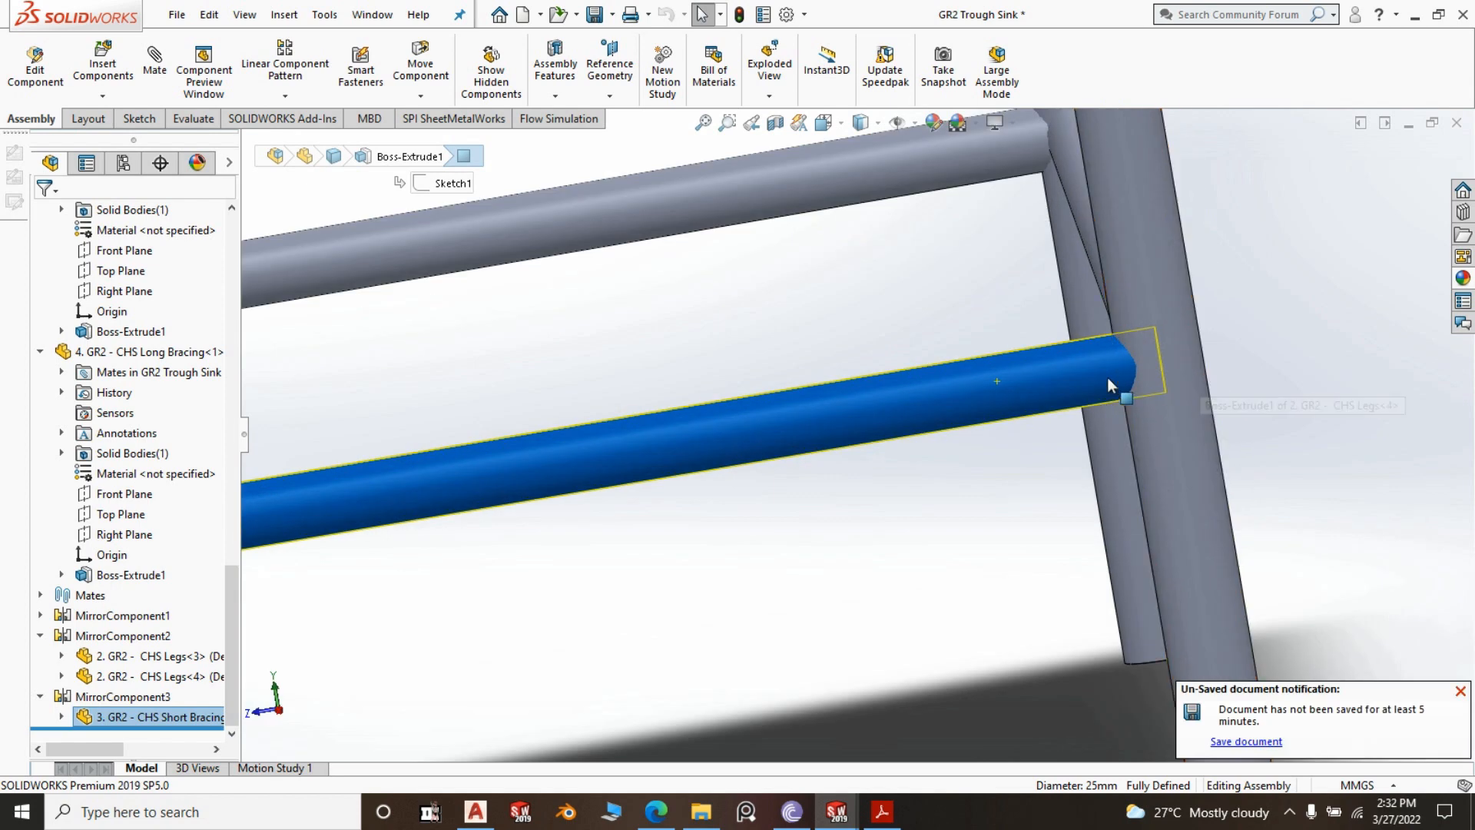
Make CHS Legs<4> transparent and examine the bracing ends inside it, comparing them with the joint at the neighbouring leg
click(1154, 285)
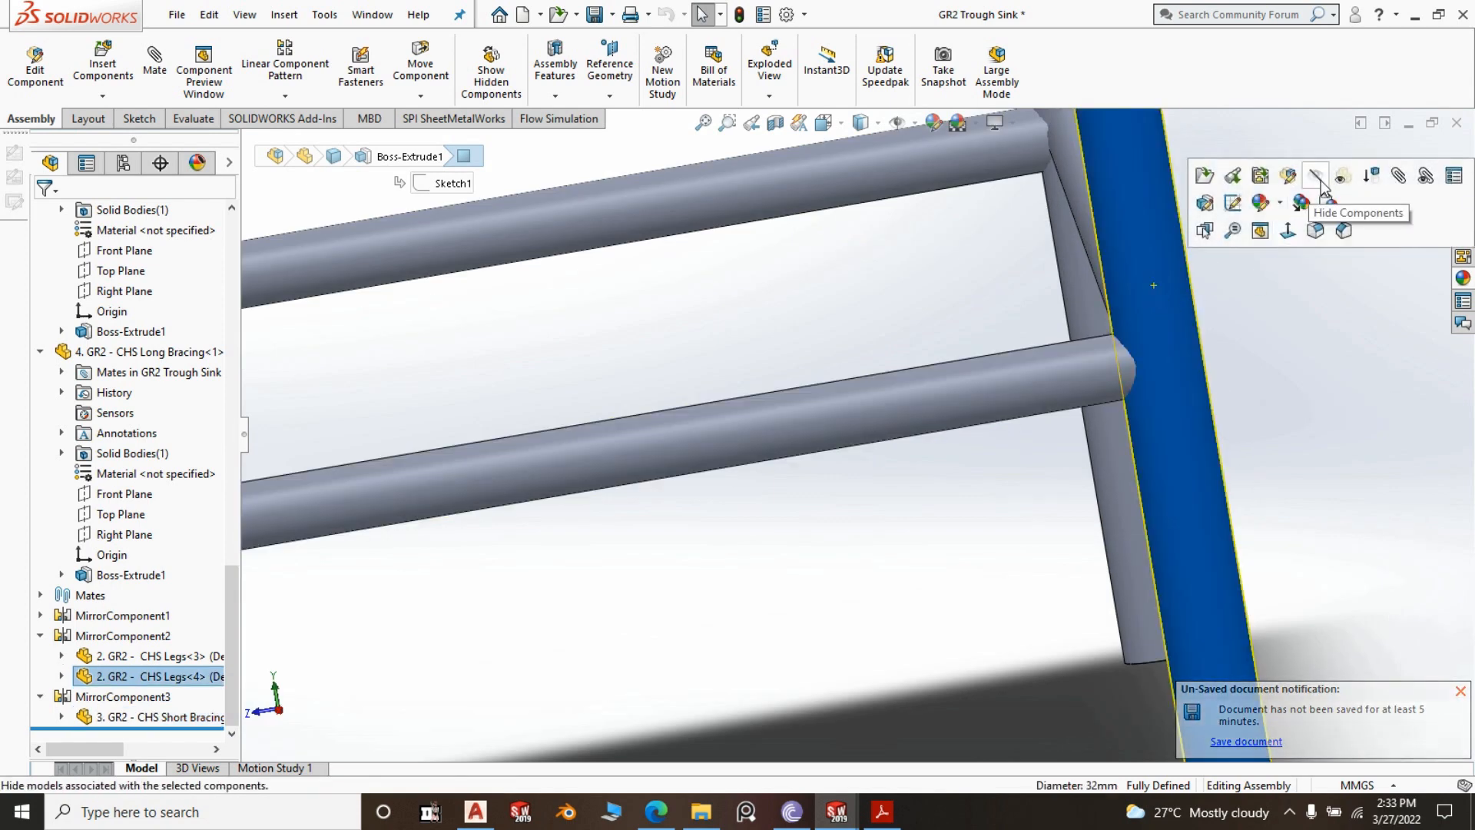
click(1343, 179)
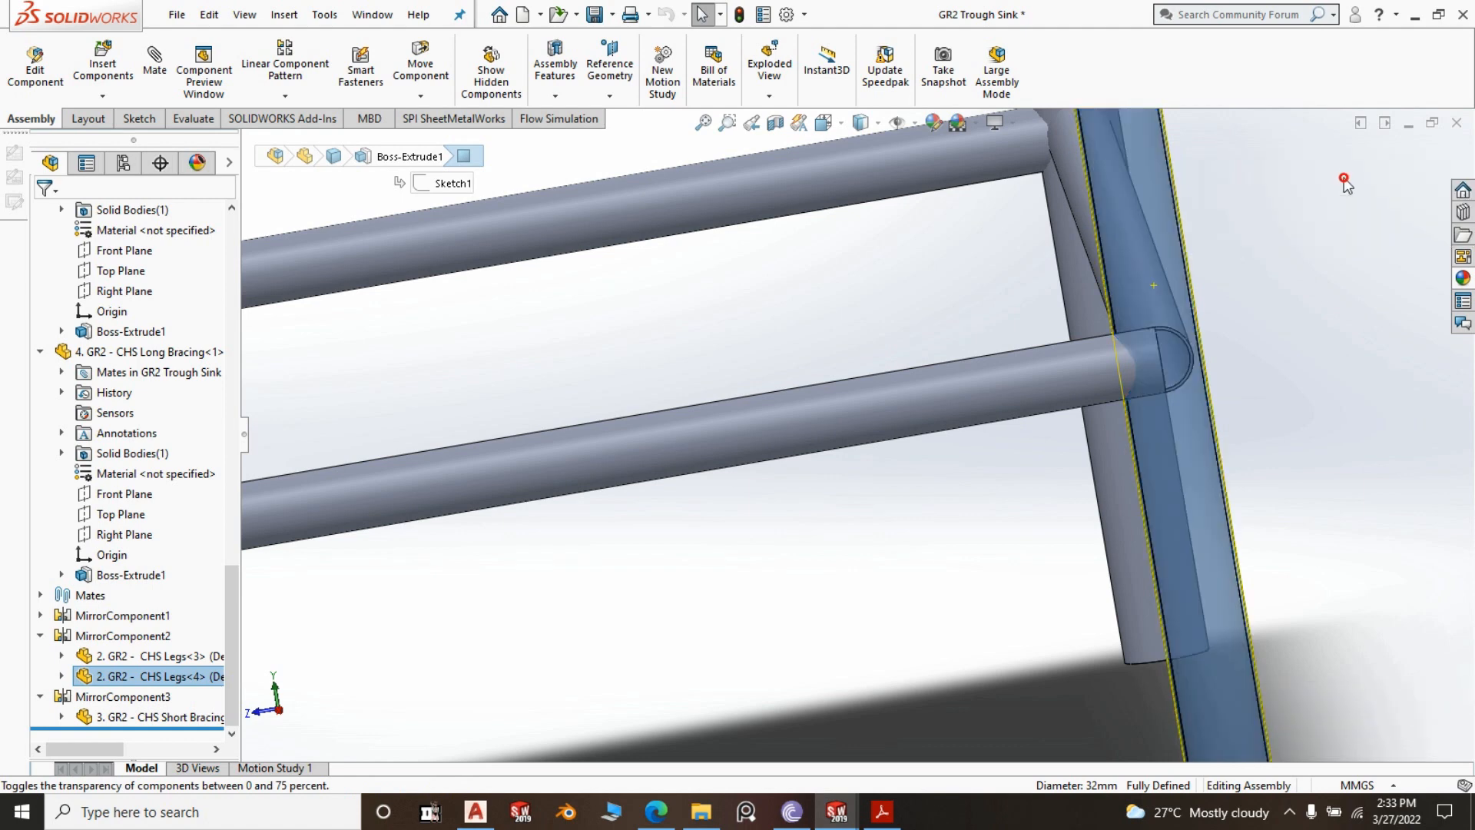
scroll(1300, 312, down, 3)
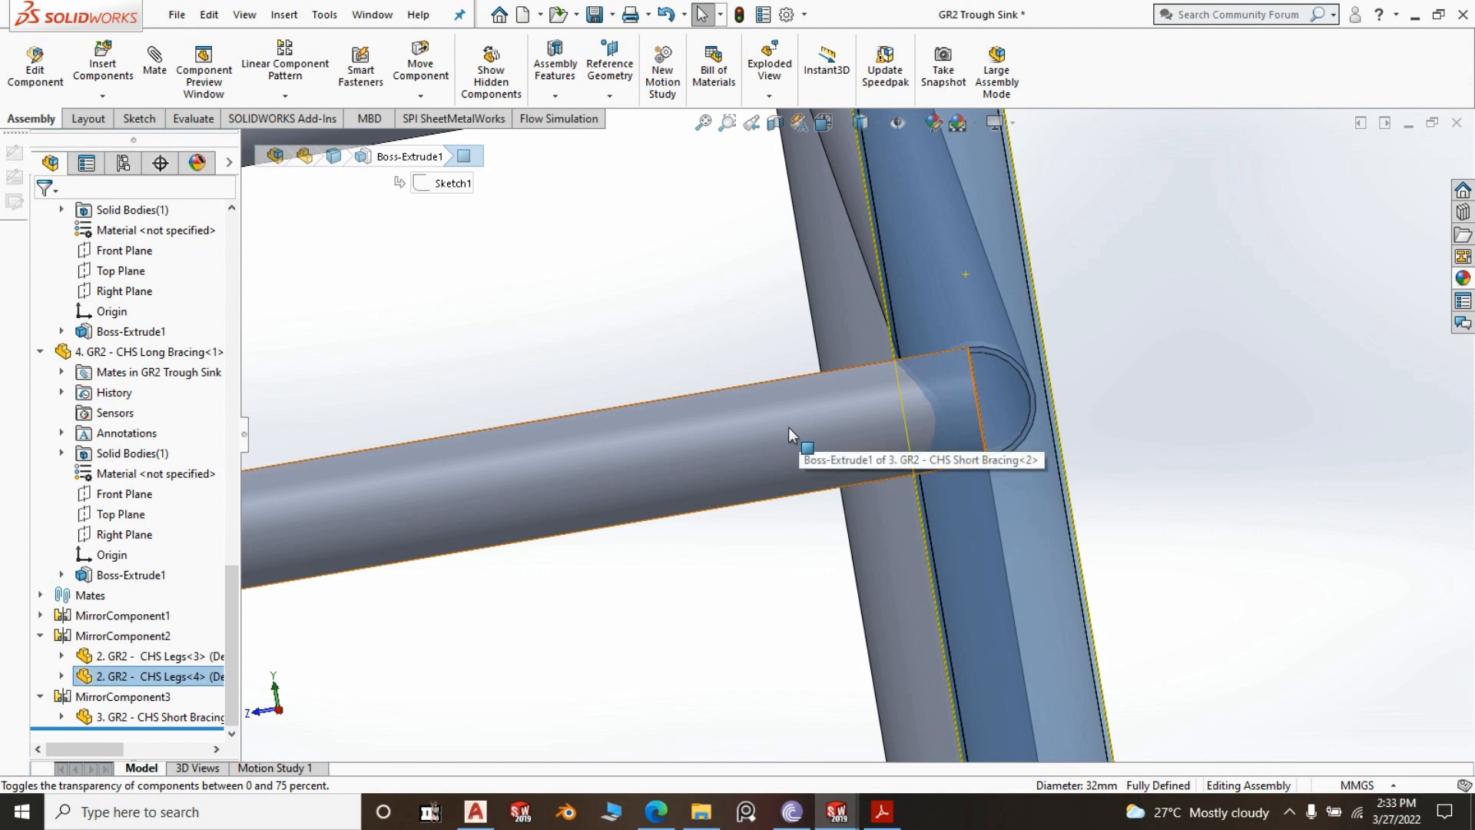
drag(789, 427, 821, 415)
click(934, 371)
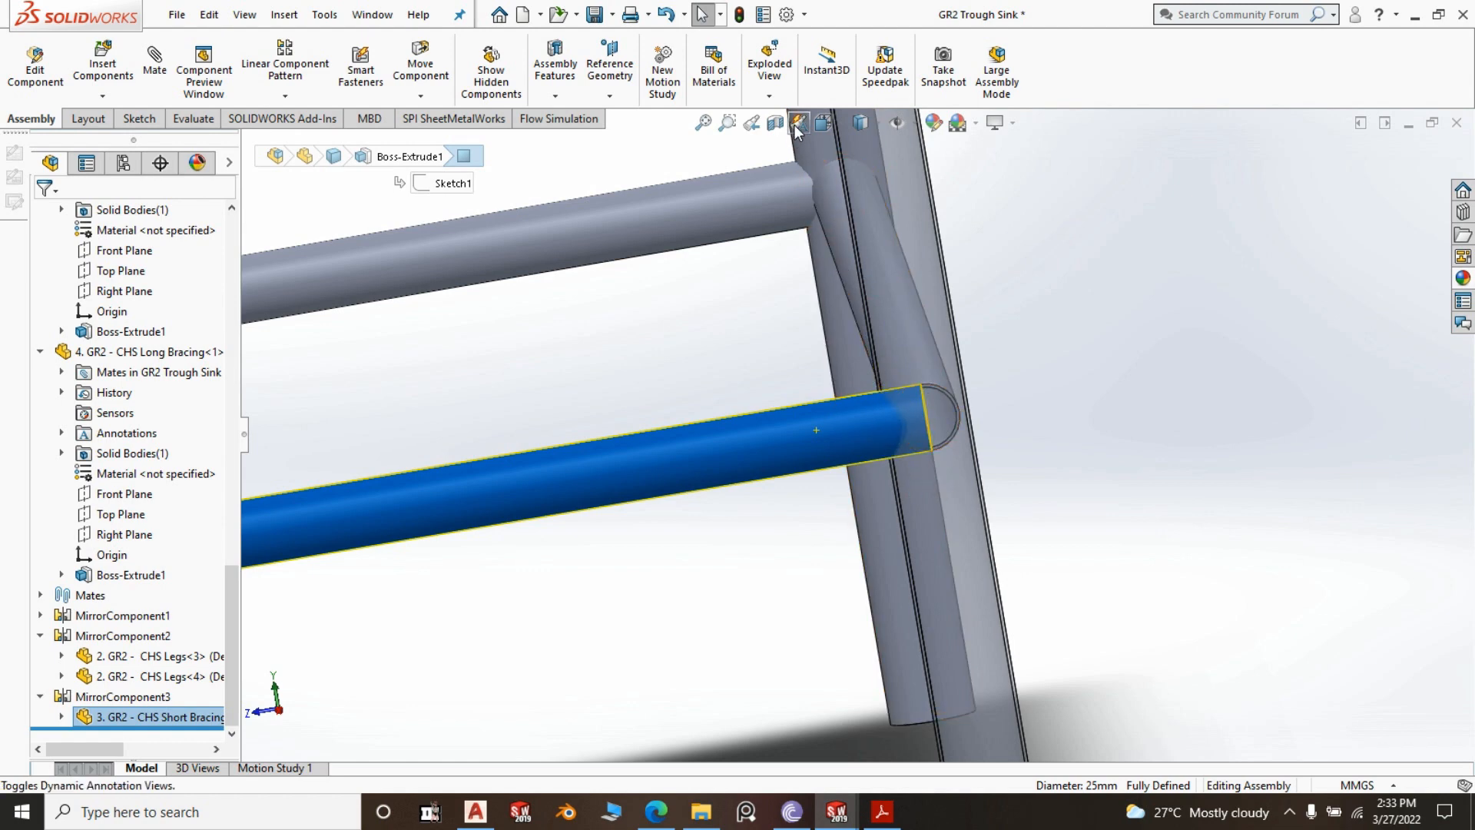
scroll(779, 55, down, 3)
scroll(1192, 250, up, 6)
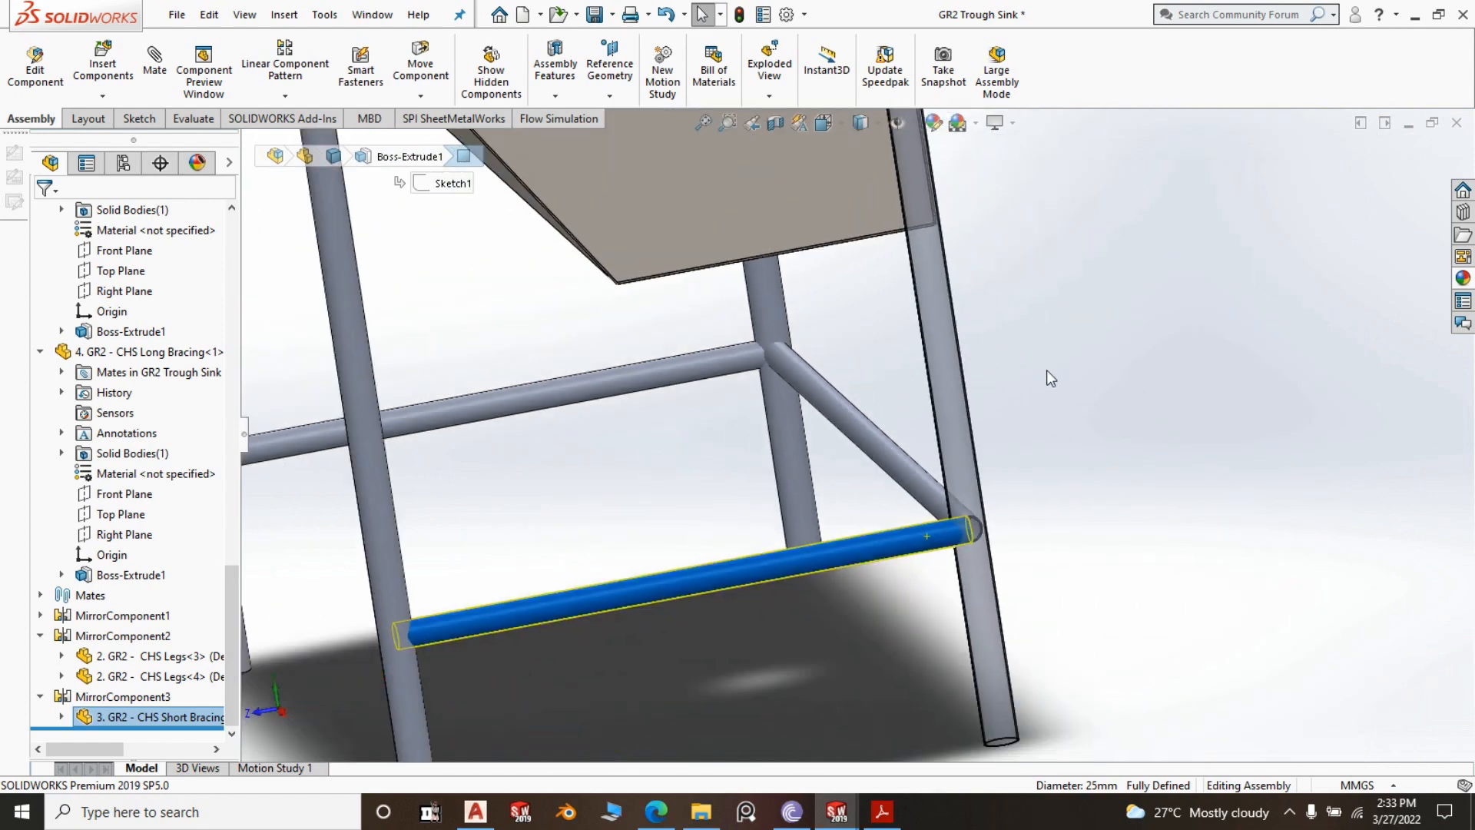
scroll(712, 430, down, 6)
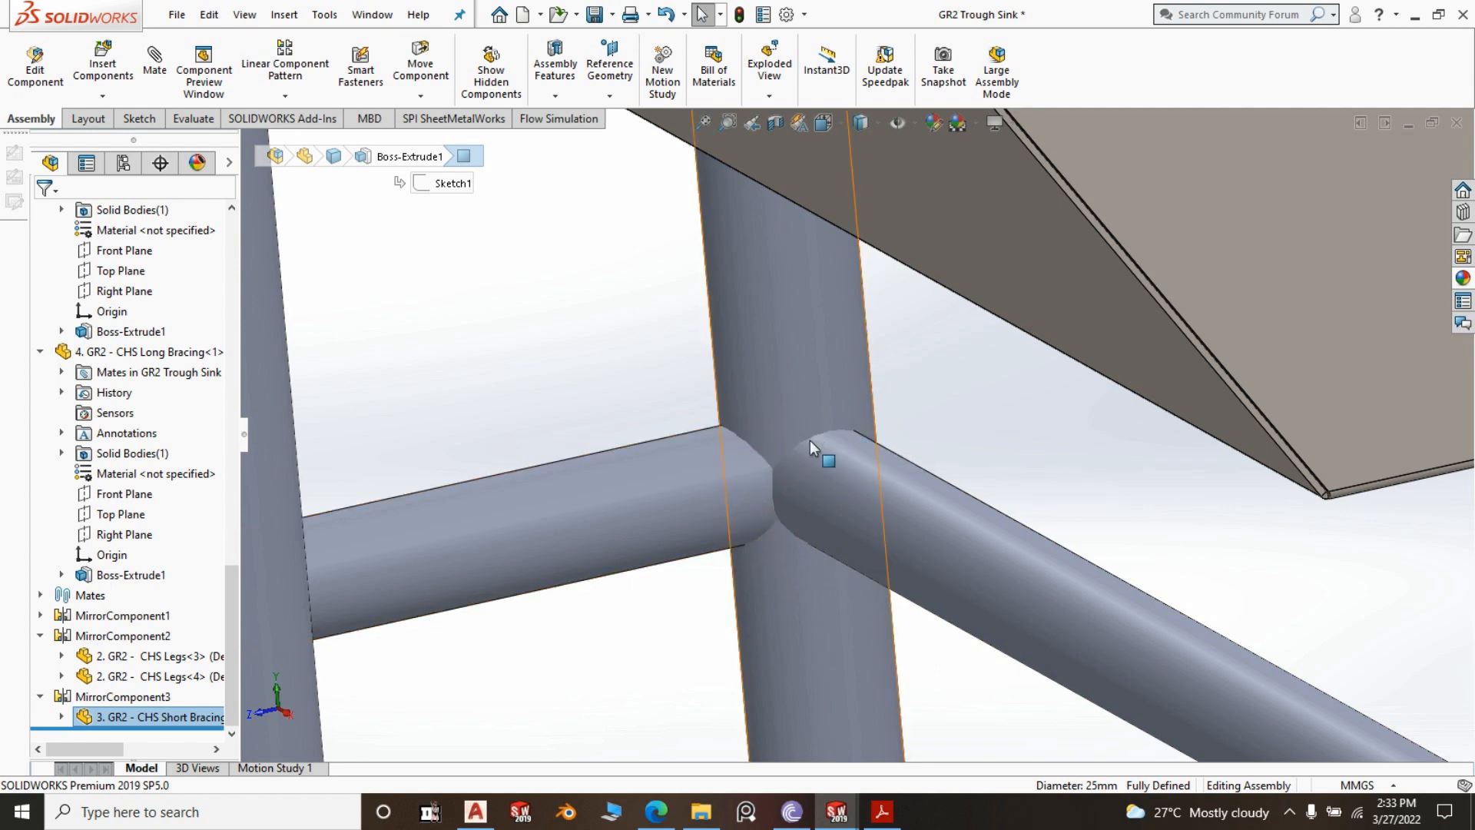
scroll(791, 469, up, 10)
click(1034, 495)
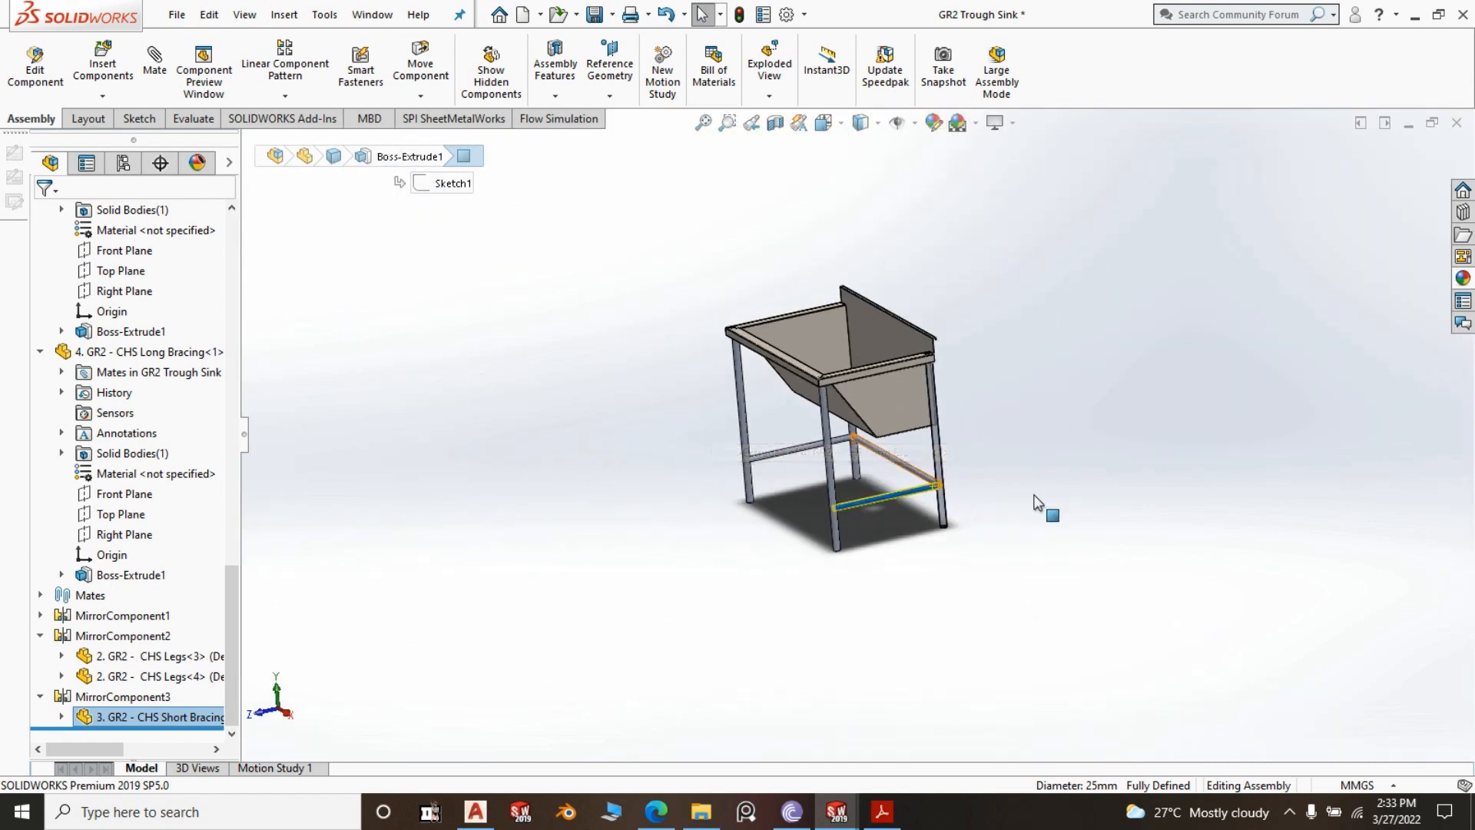
Switch off the transparency of CHS Legs<4> and show the assembly in isometric view
click(848, 461)
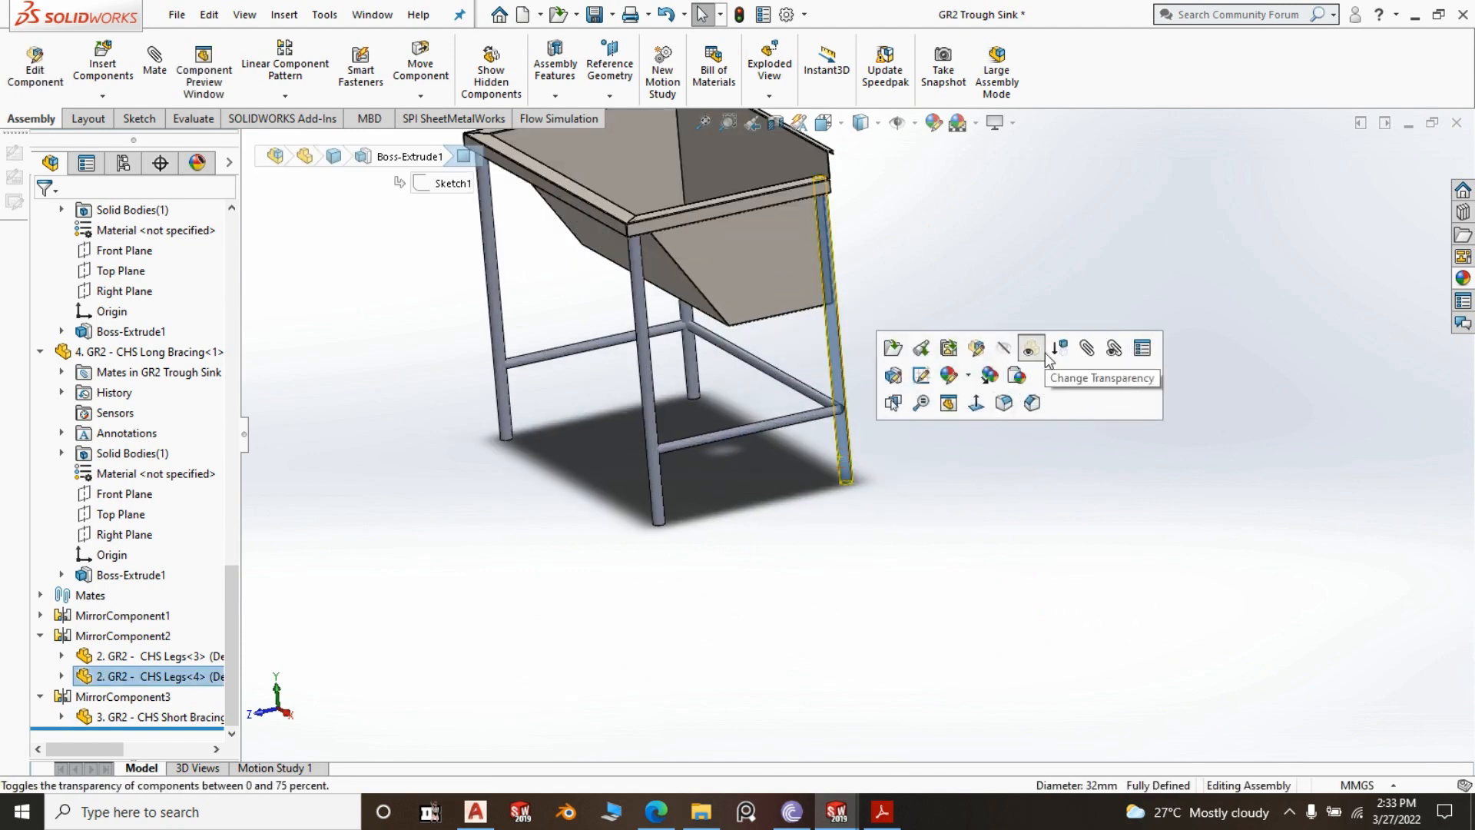
click(1026, 349)
click(1092, 305)
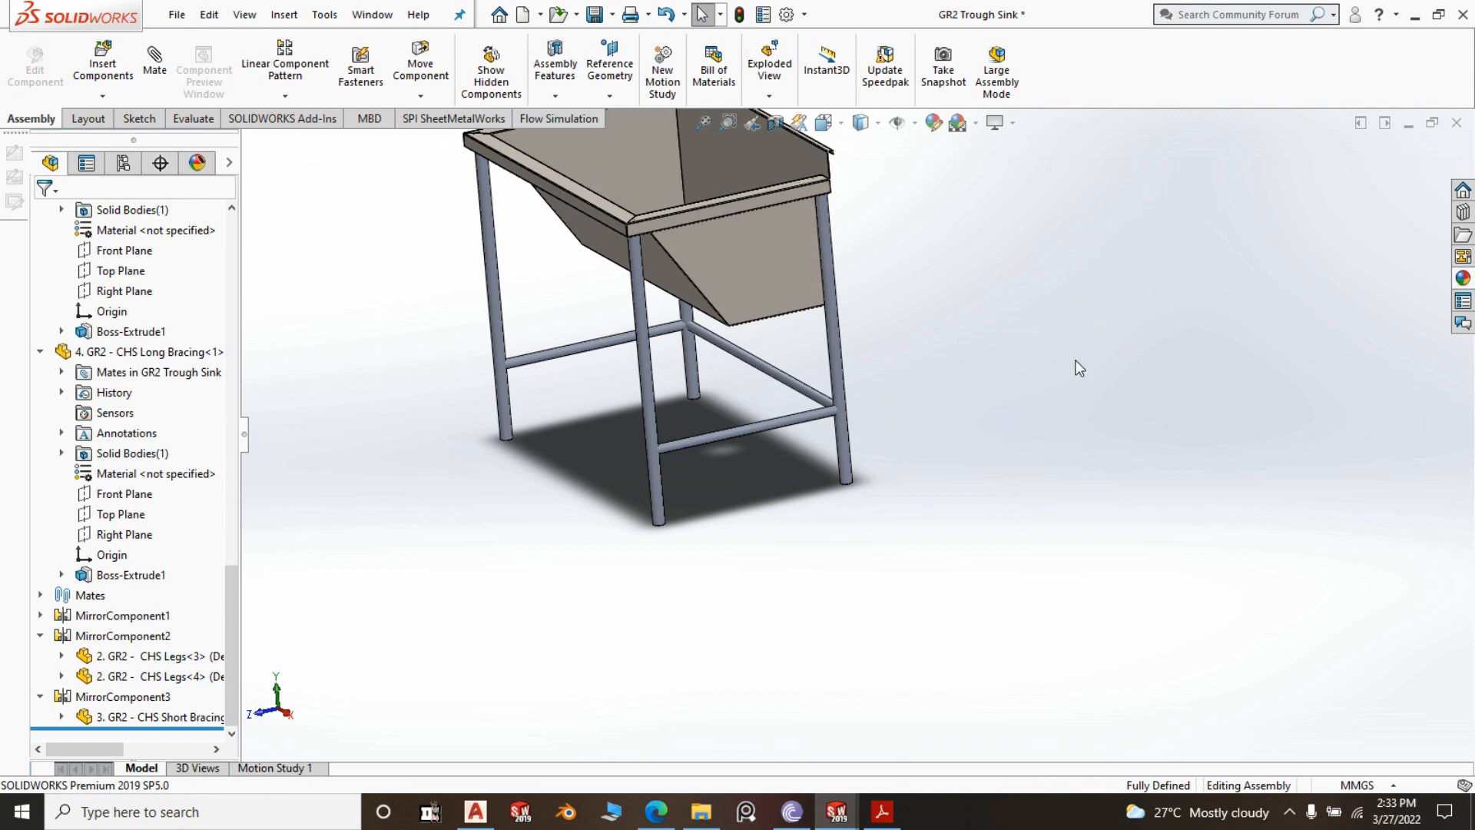
key(space)
click(1239, 443)
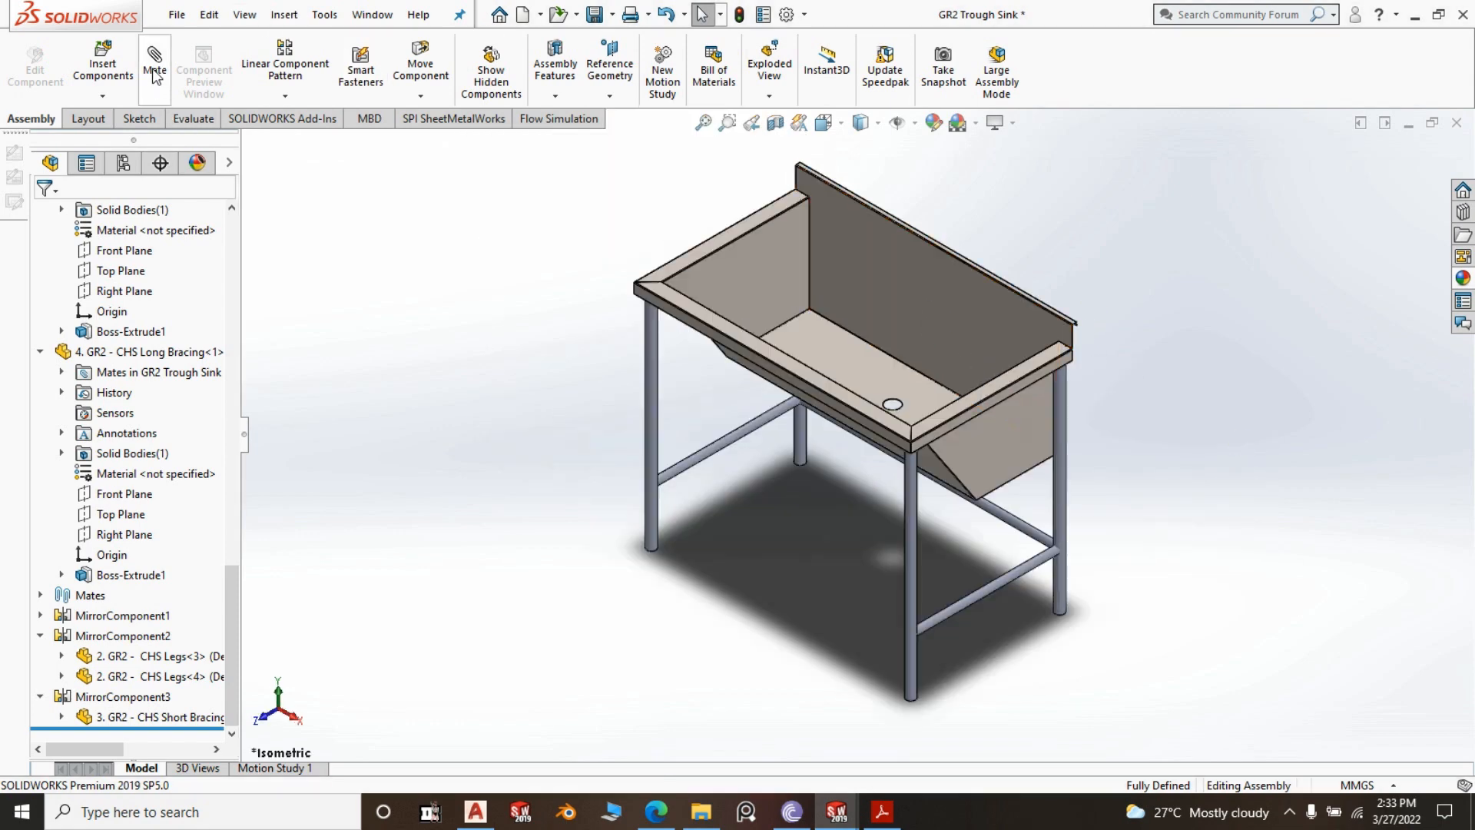
Insert a second 4. GR2 - CHS Long Bracing into the assembly, placing it in the open space in front of the trough sink
click(103, 68)
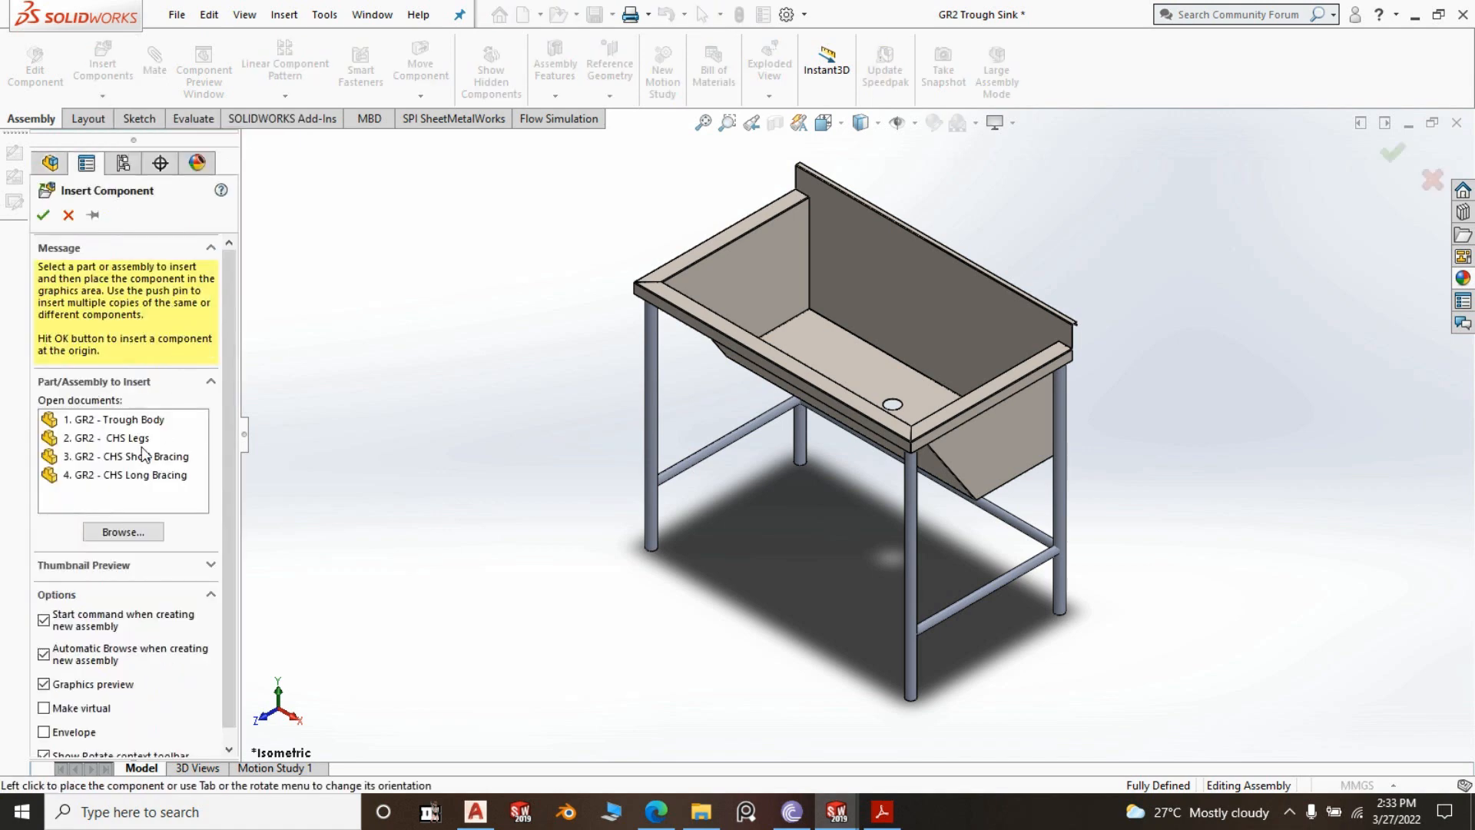
click(115, 475)
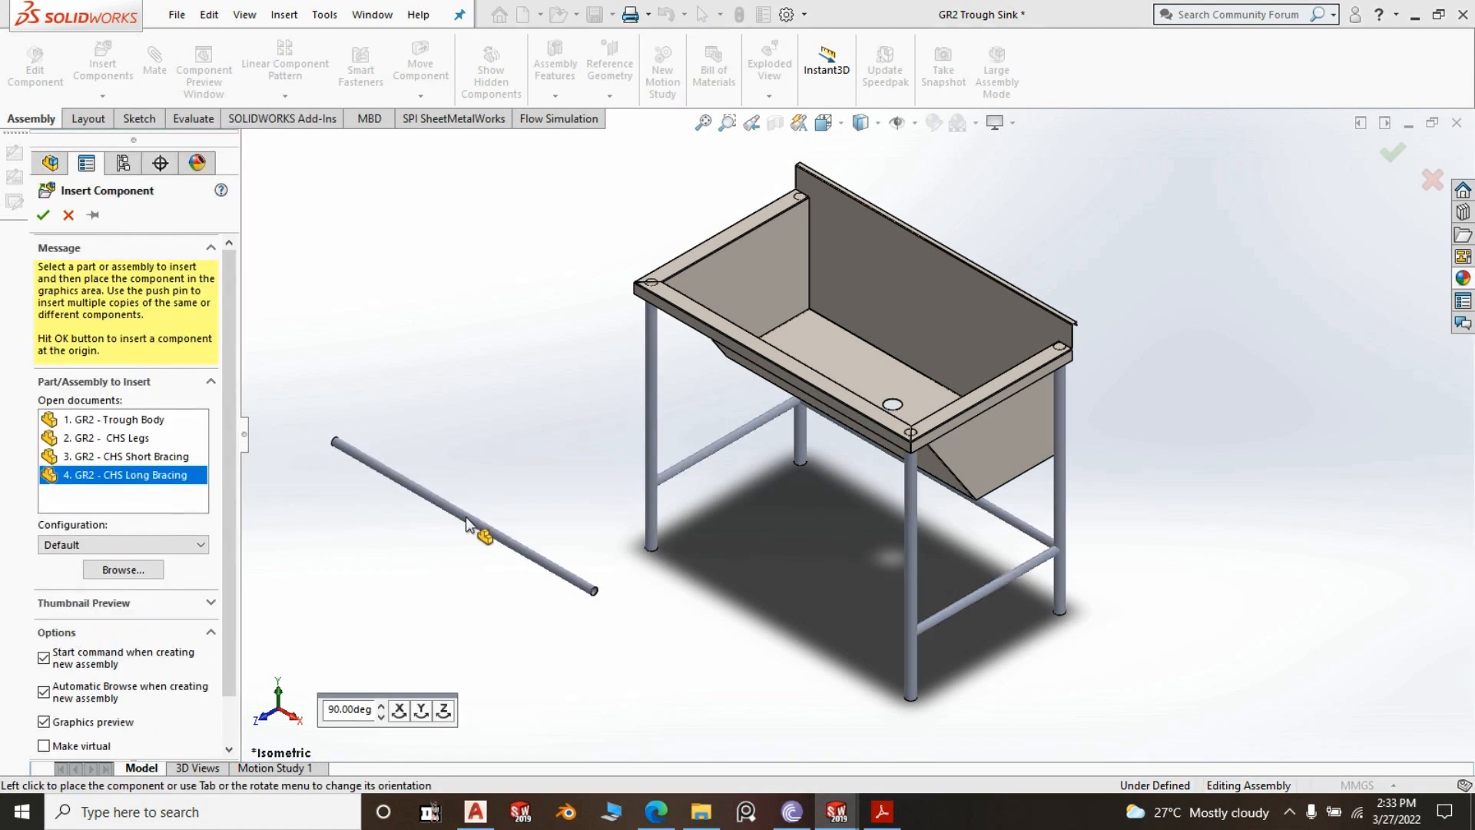
click(557, 513)
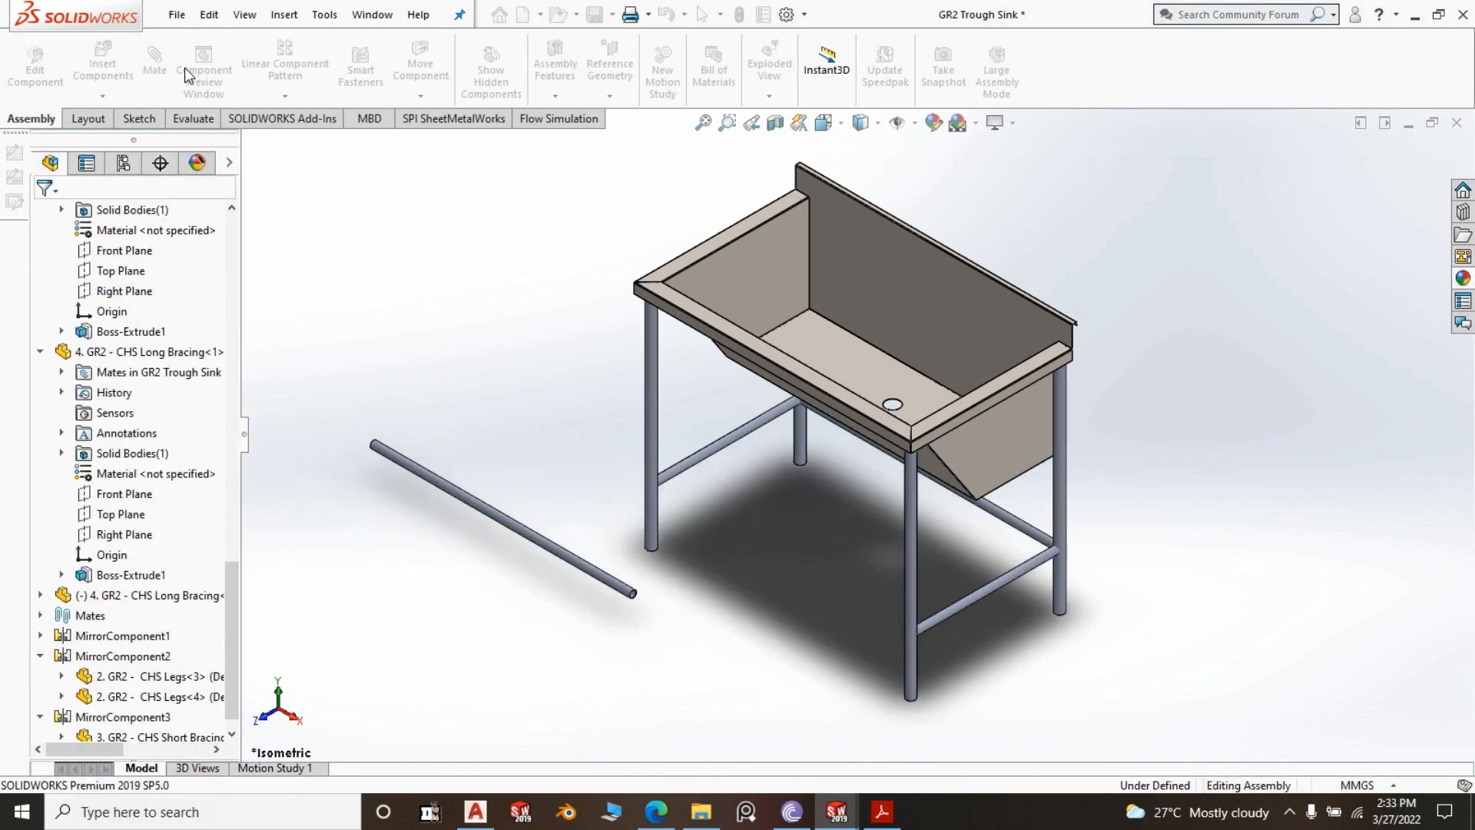
Mate the second long bracing's Front Plane coincident with the Front Plane of CHS Legs<1>
click(172, 70)
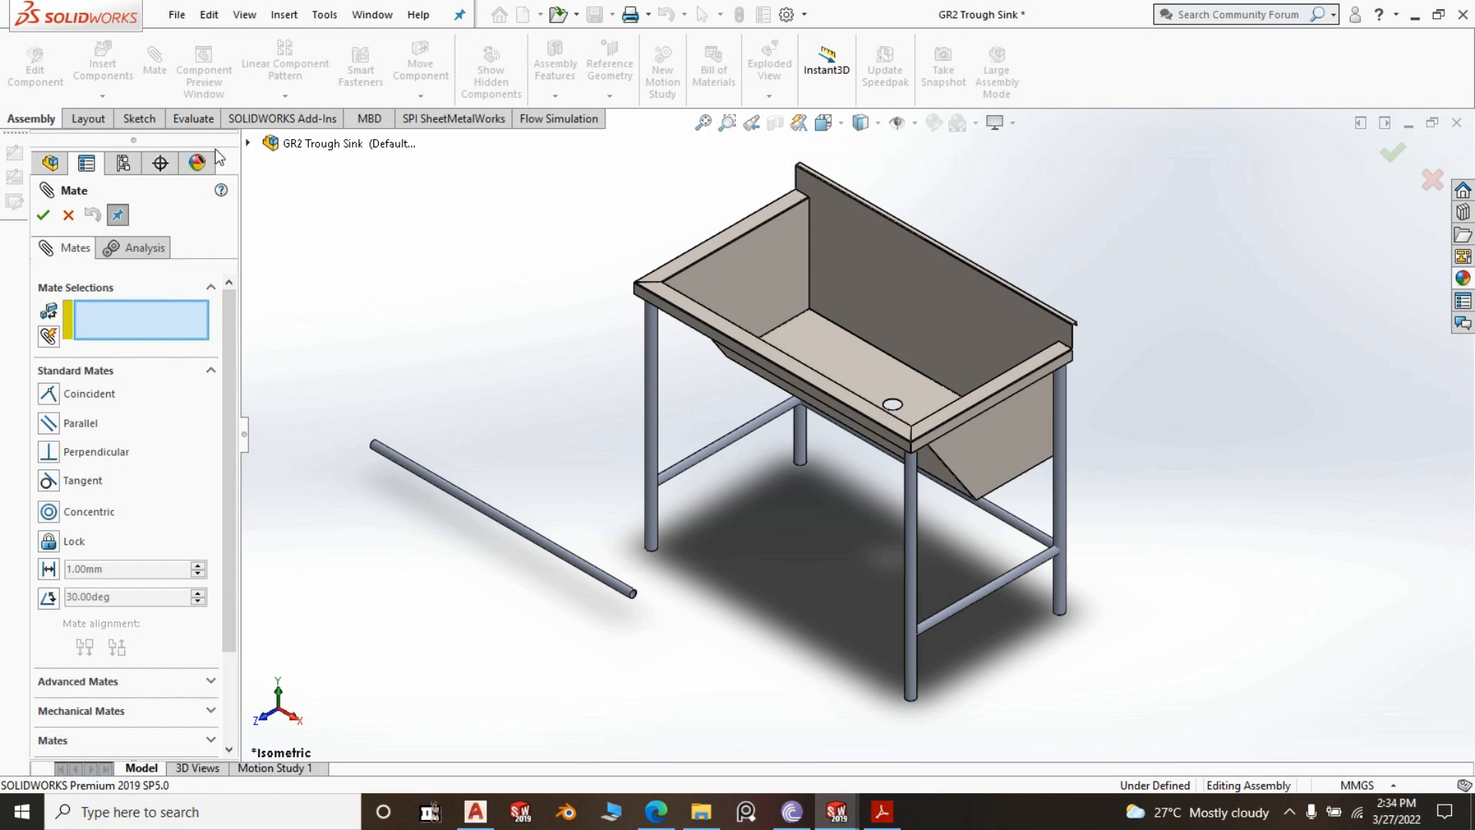
click(322, 151)
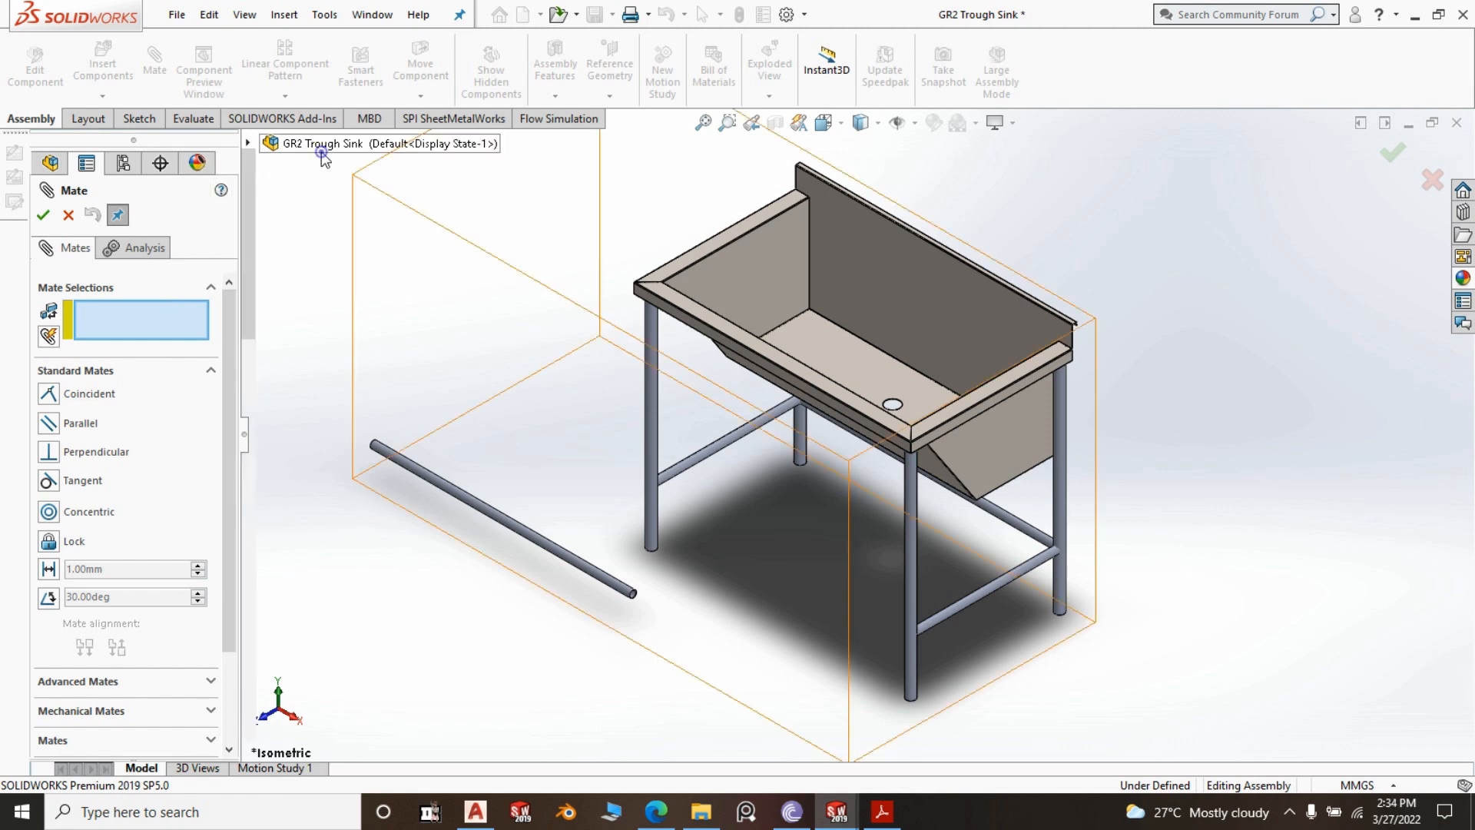
scroll(922, 433, up, 2)
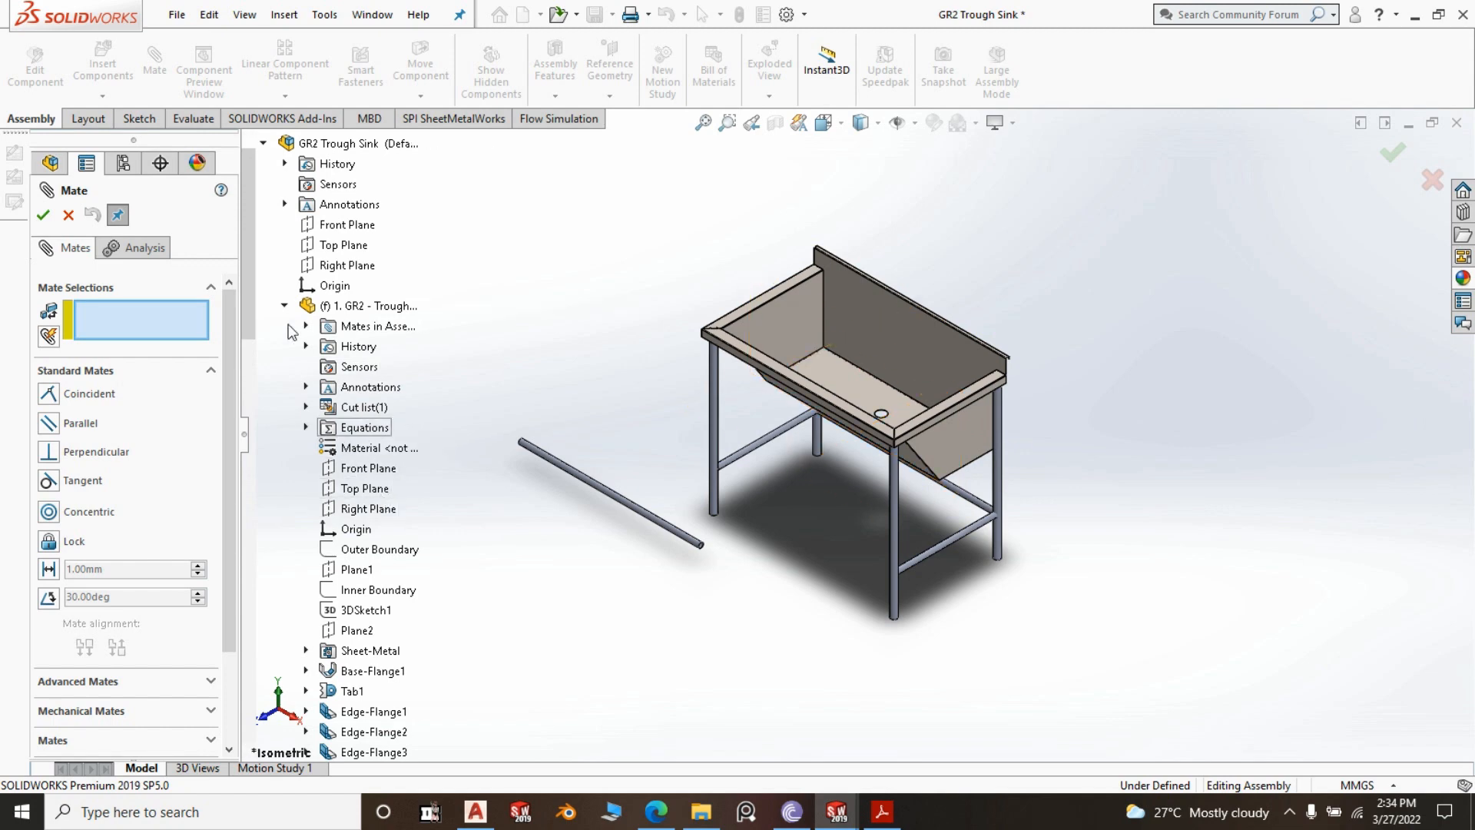
drag(254, 258, 252, 415)
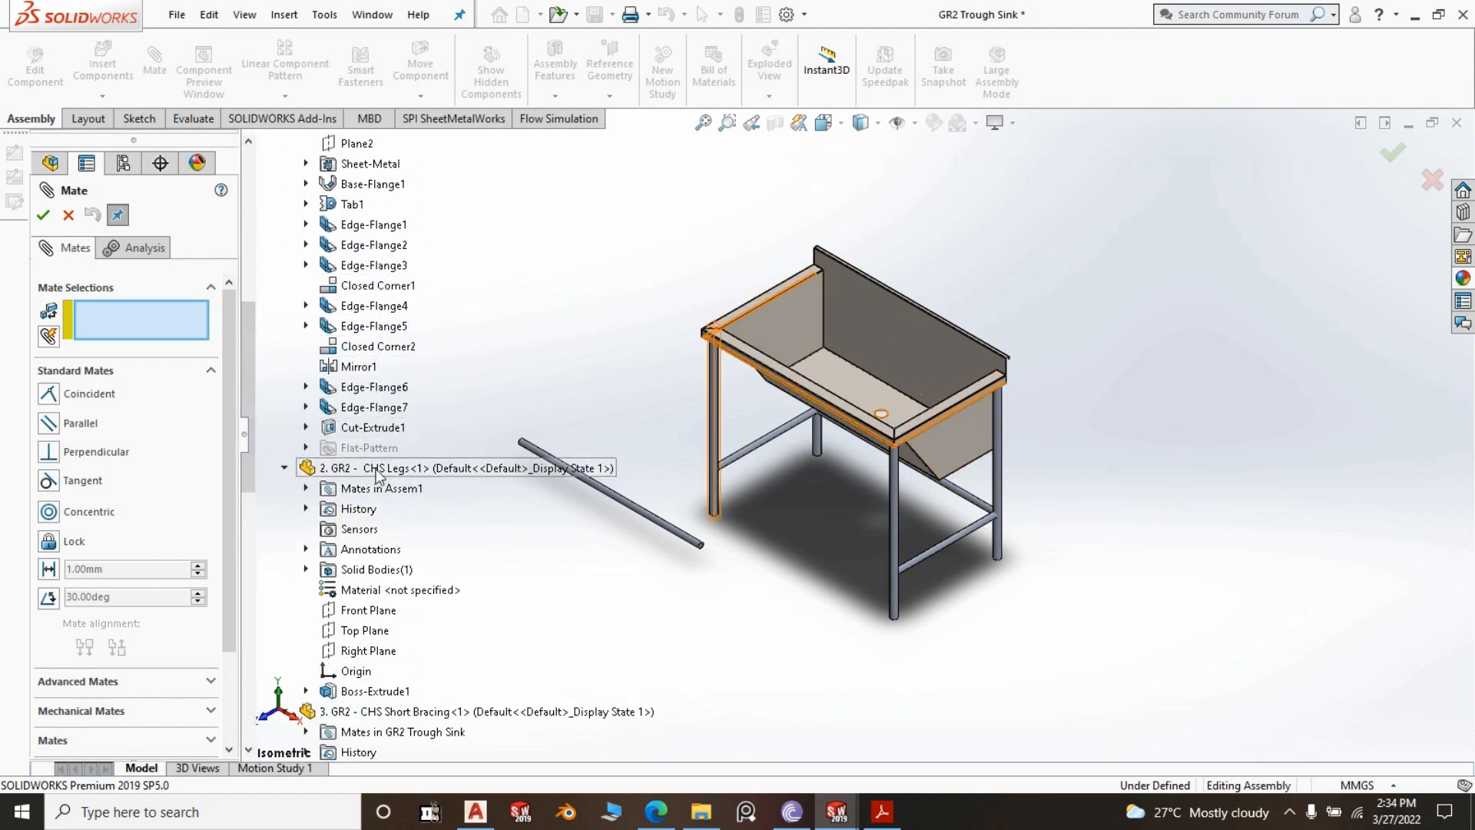
click(369, 610)
drag(244, 358, 304, 690)
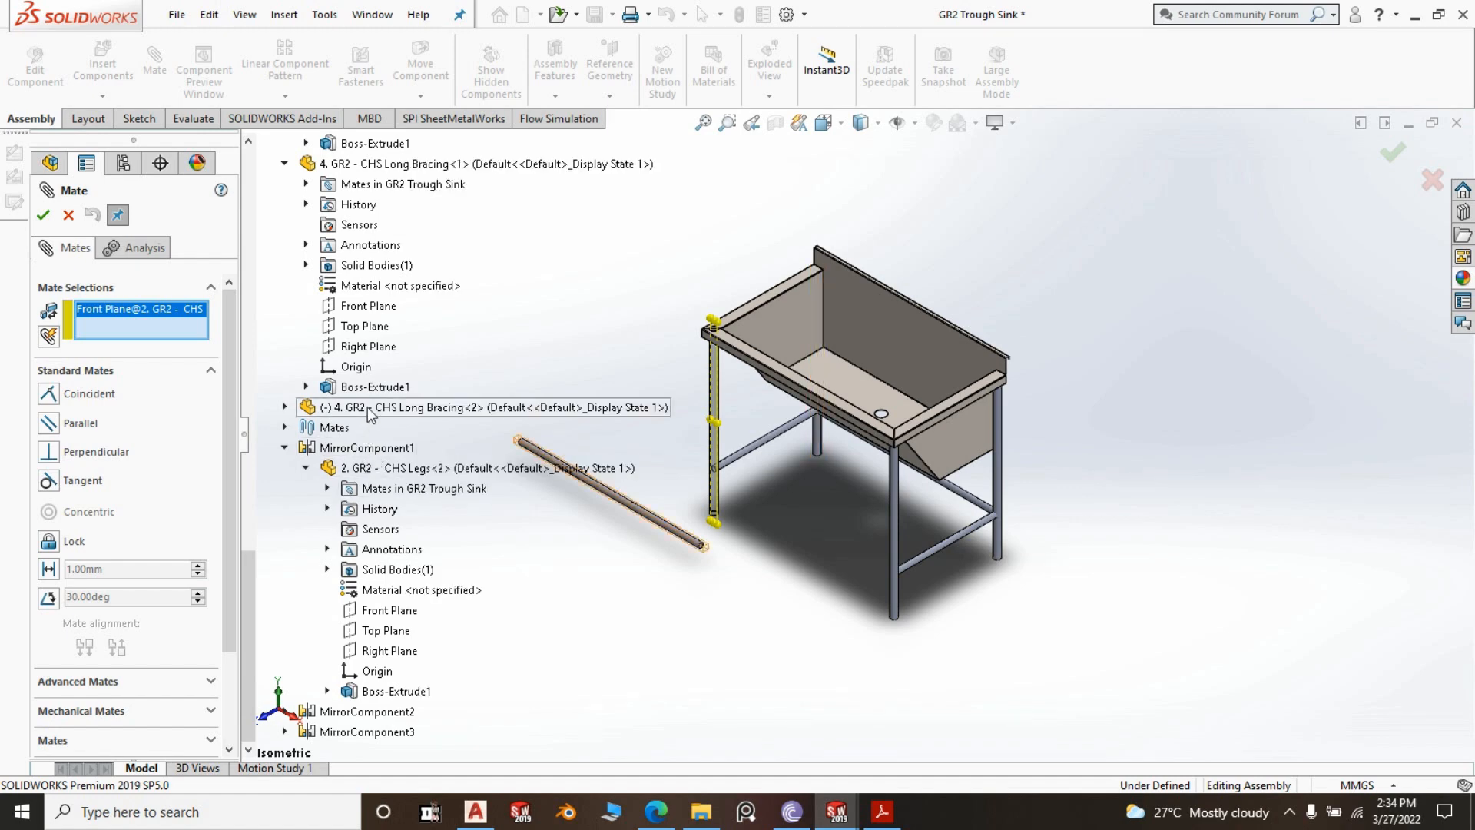
click(285, 449)
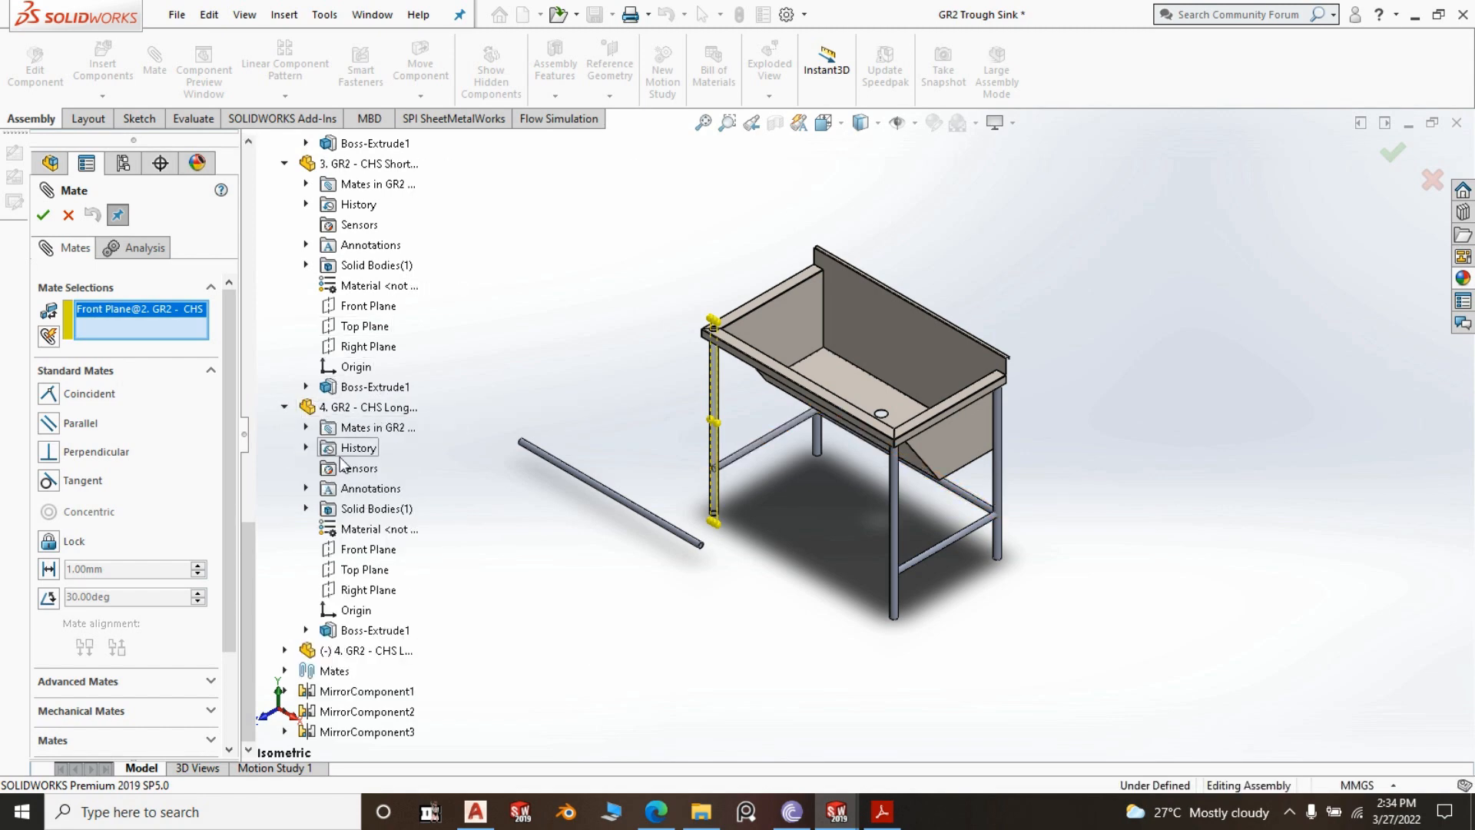
click(285, 407)
click(285, 387)
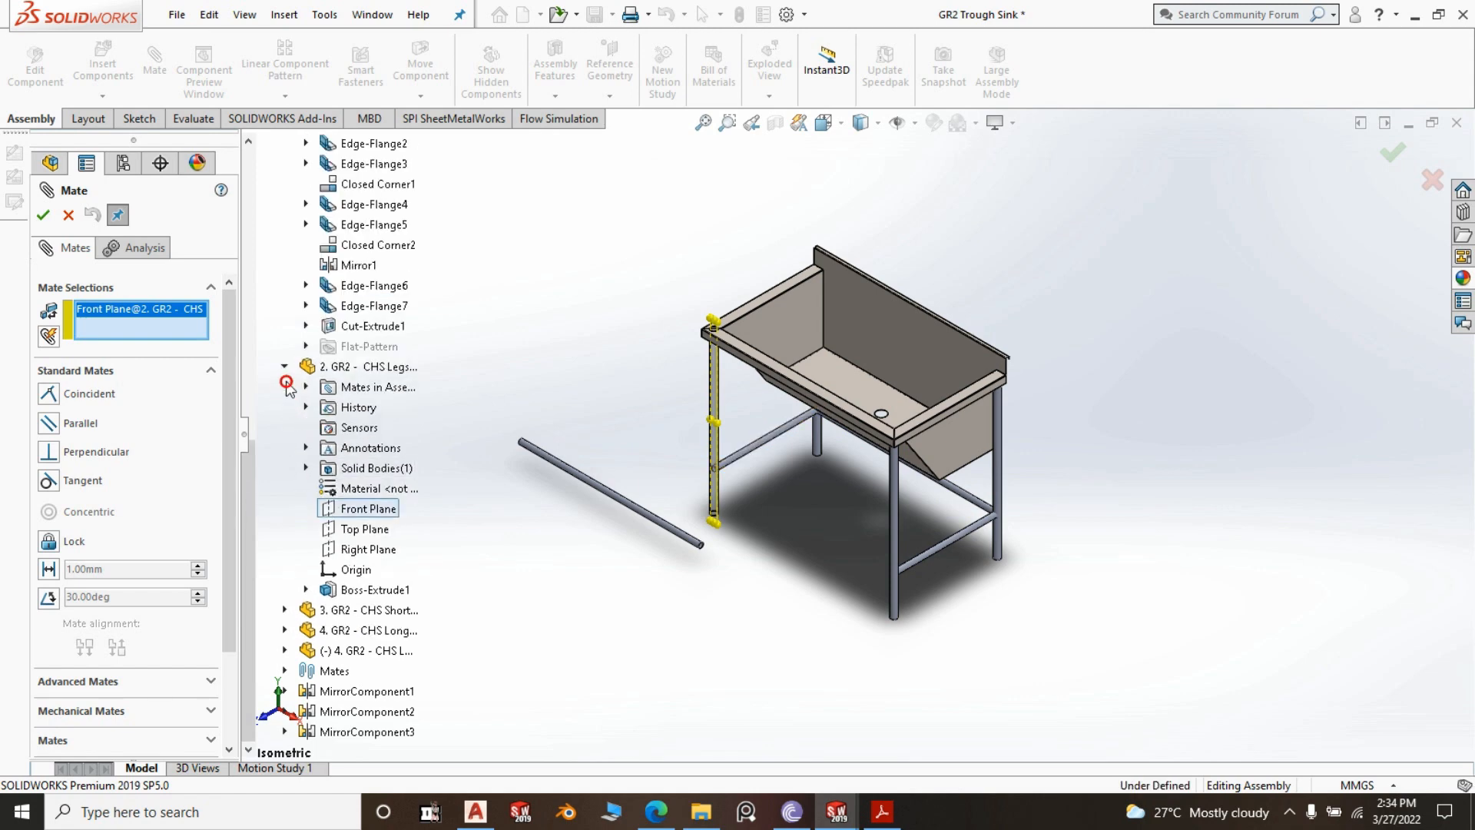
click(284, 367)
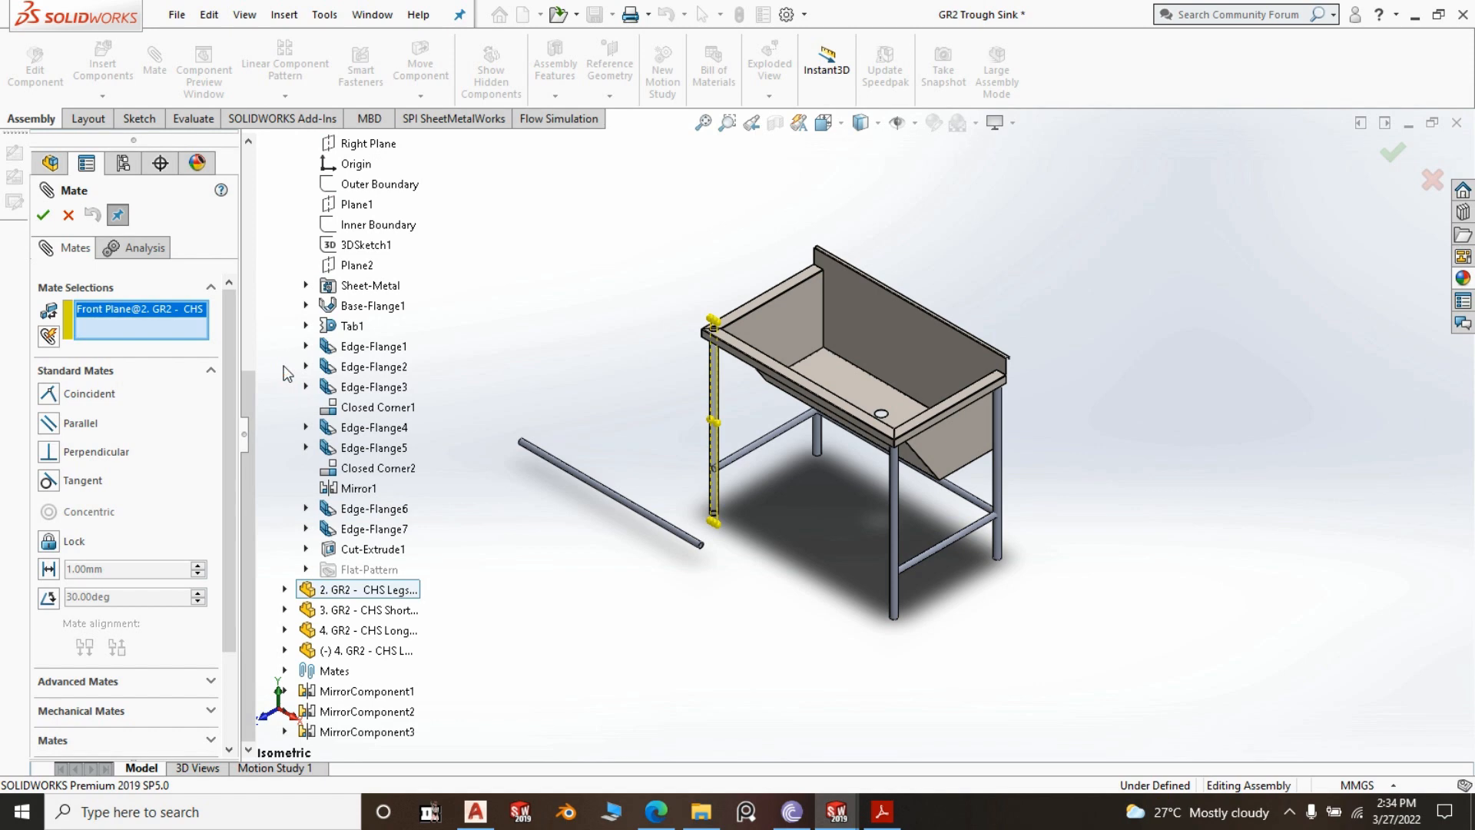
scroll(501, 517, up, 2)
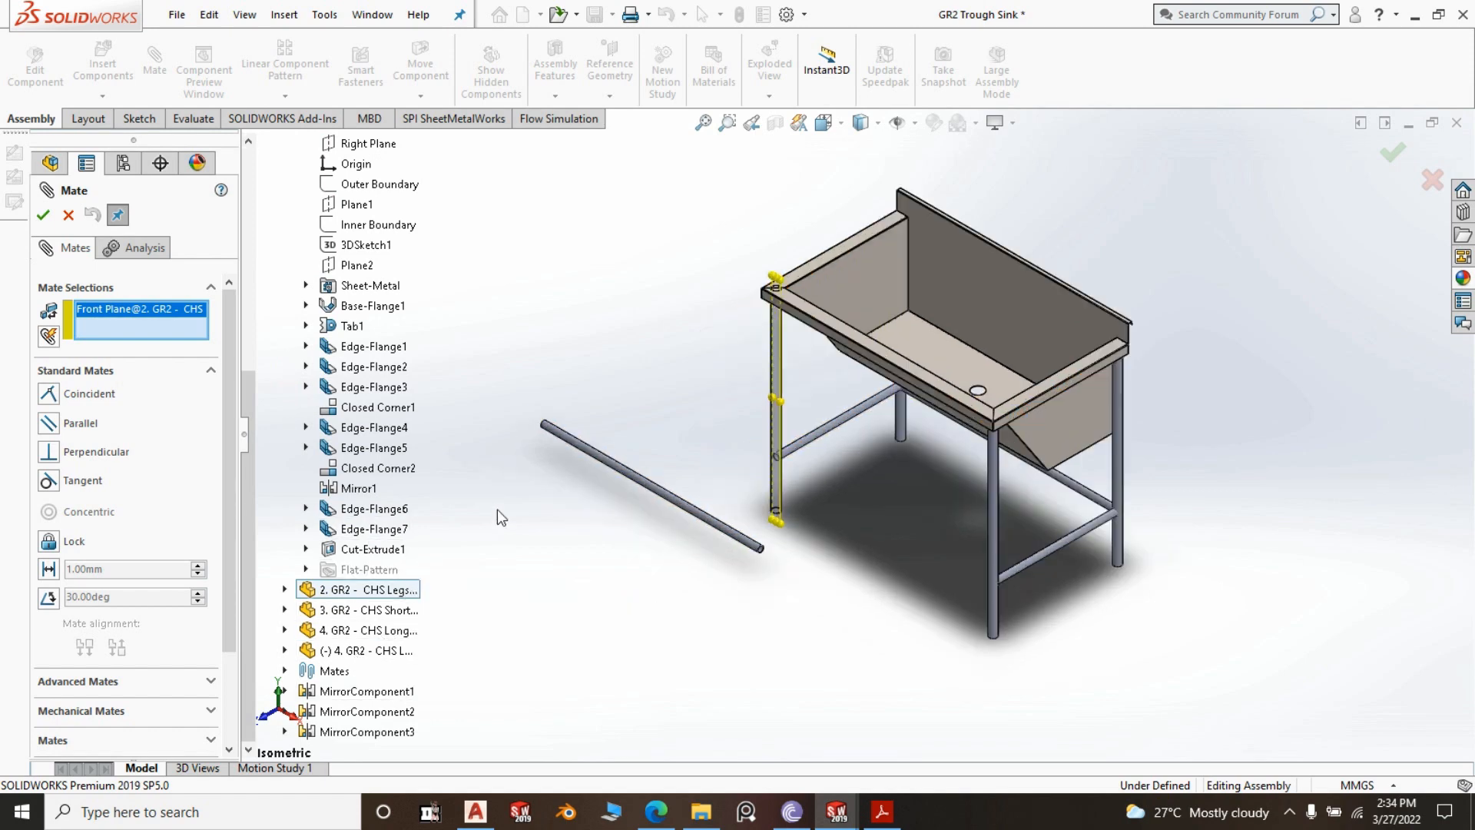
scroll(500, 520, down, 2)
scroll(494, 530, up, 3)
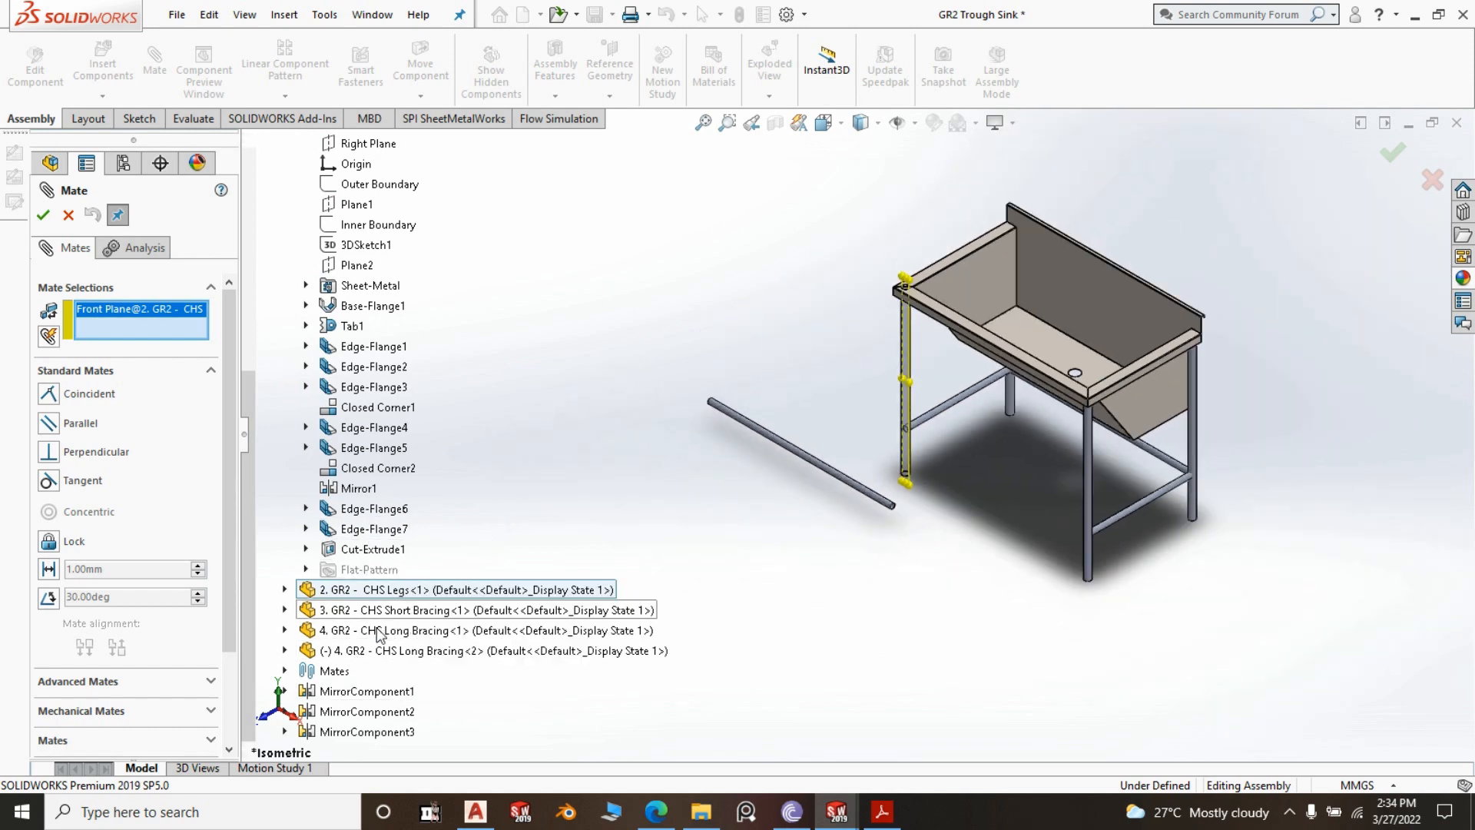
click(285, 651)
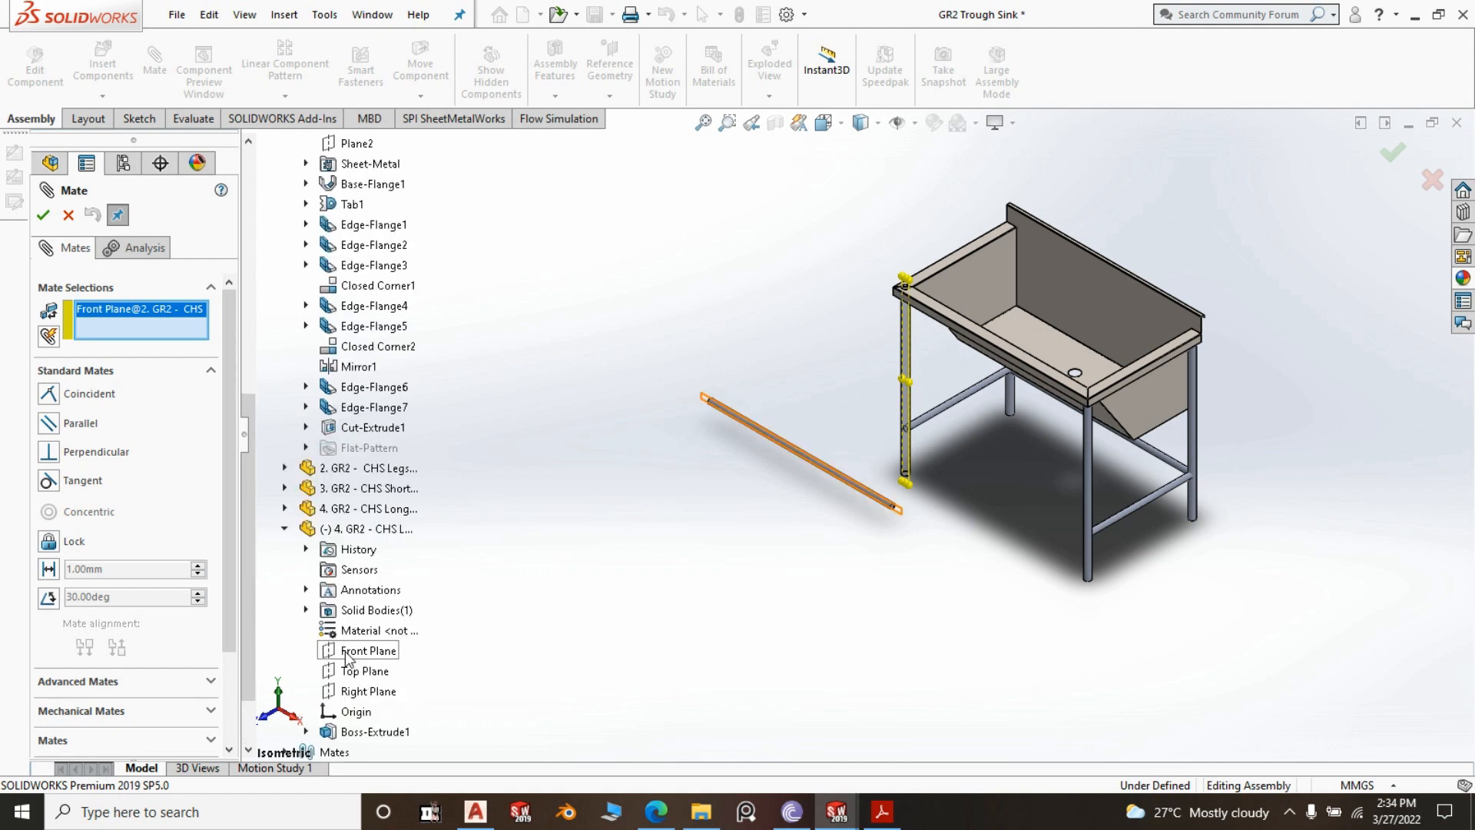
click(345, 651)
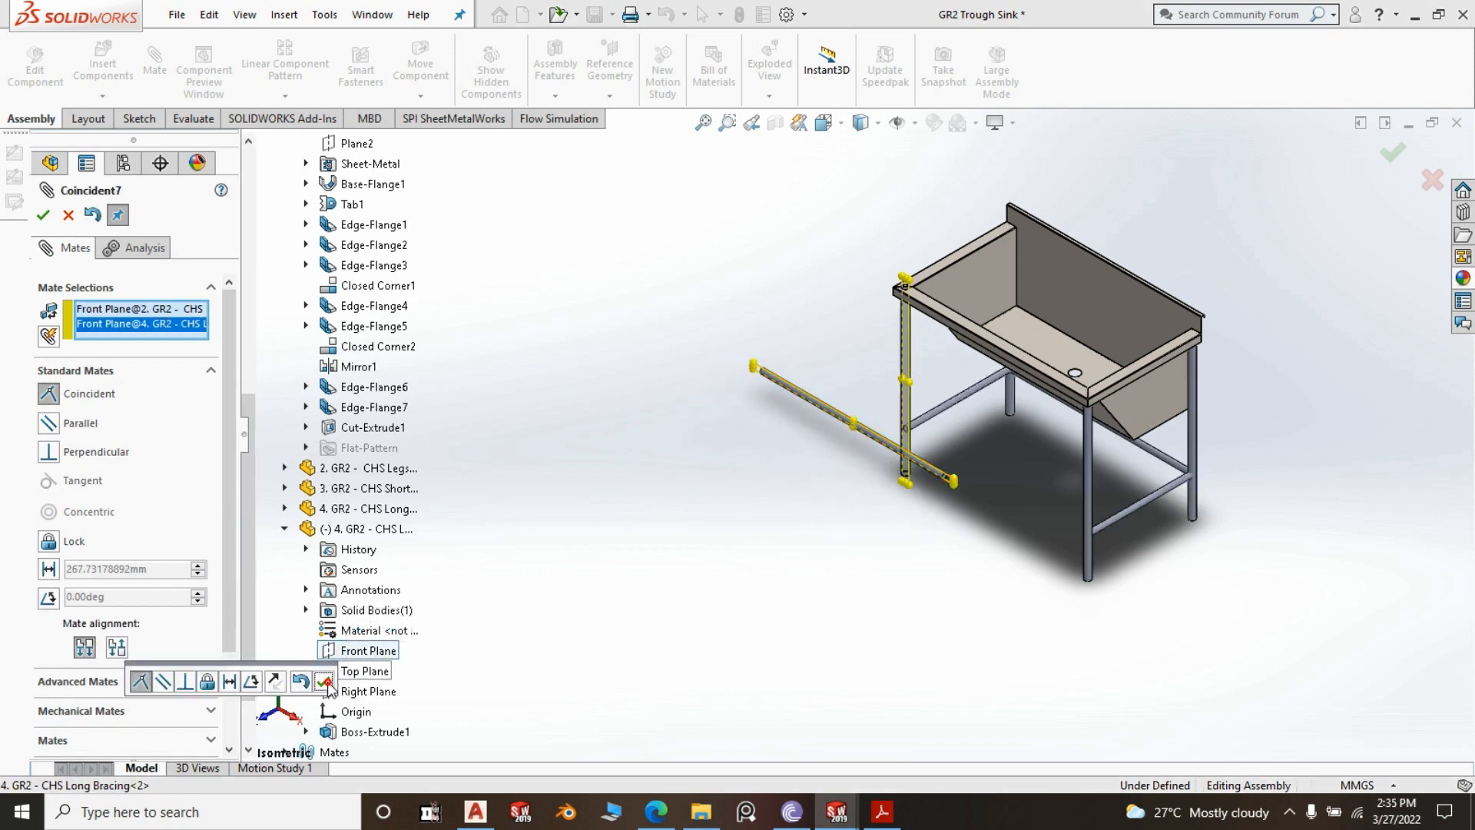
click(324, 681)
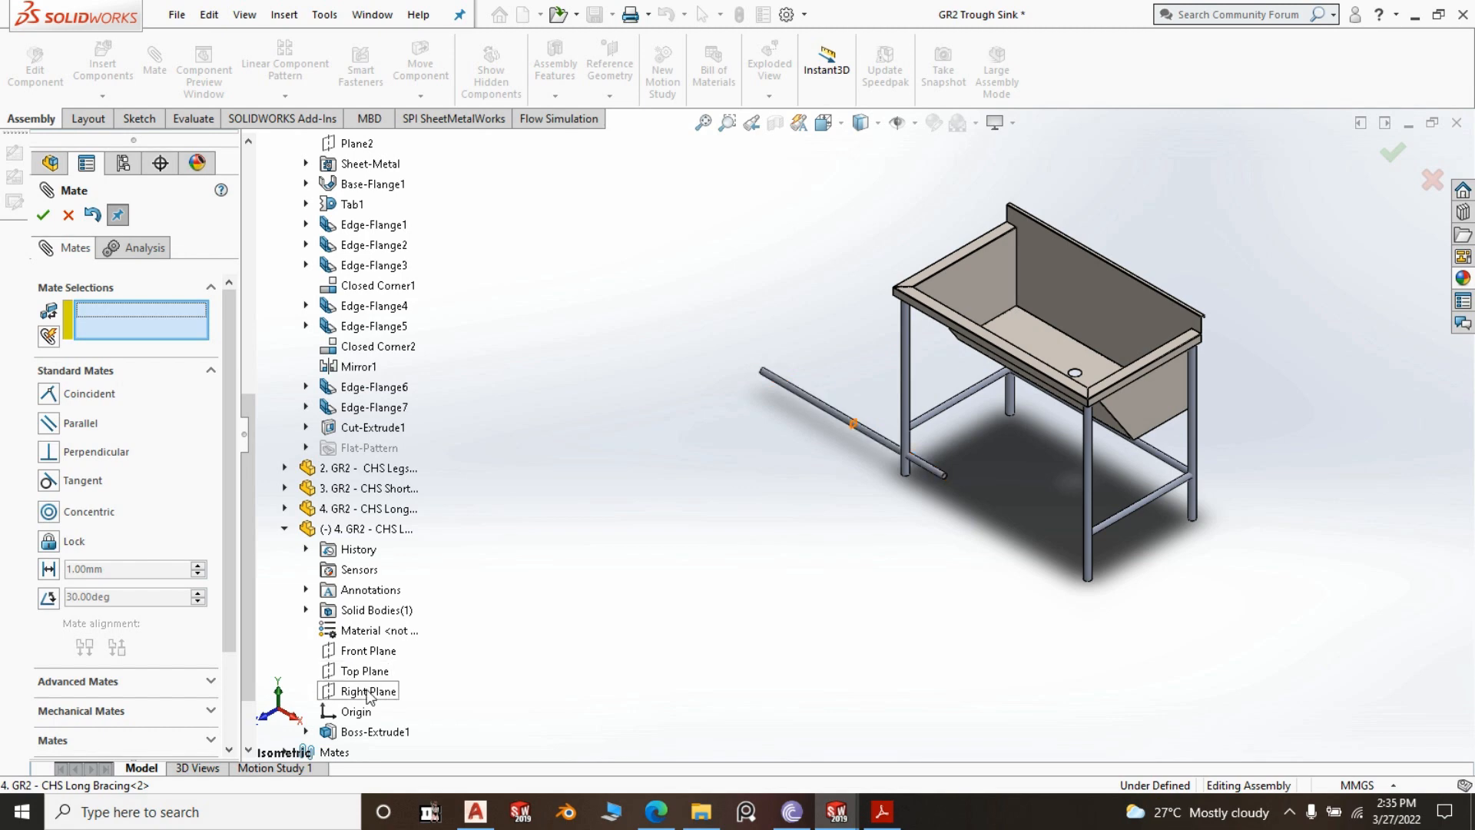
Mate the second long bracing's Right Plane coincident with the Right Plane of the Trough Body
click(366, 693)
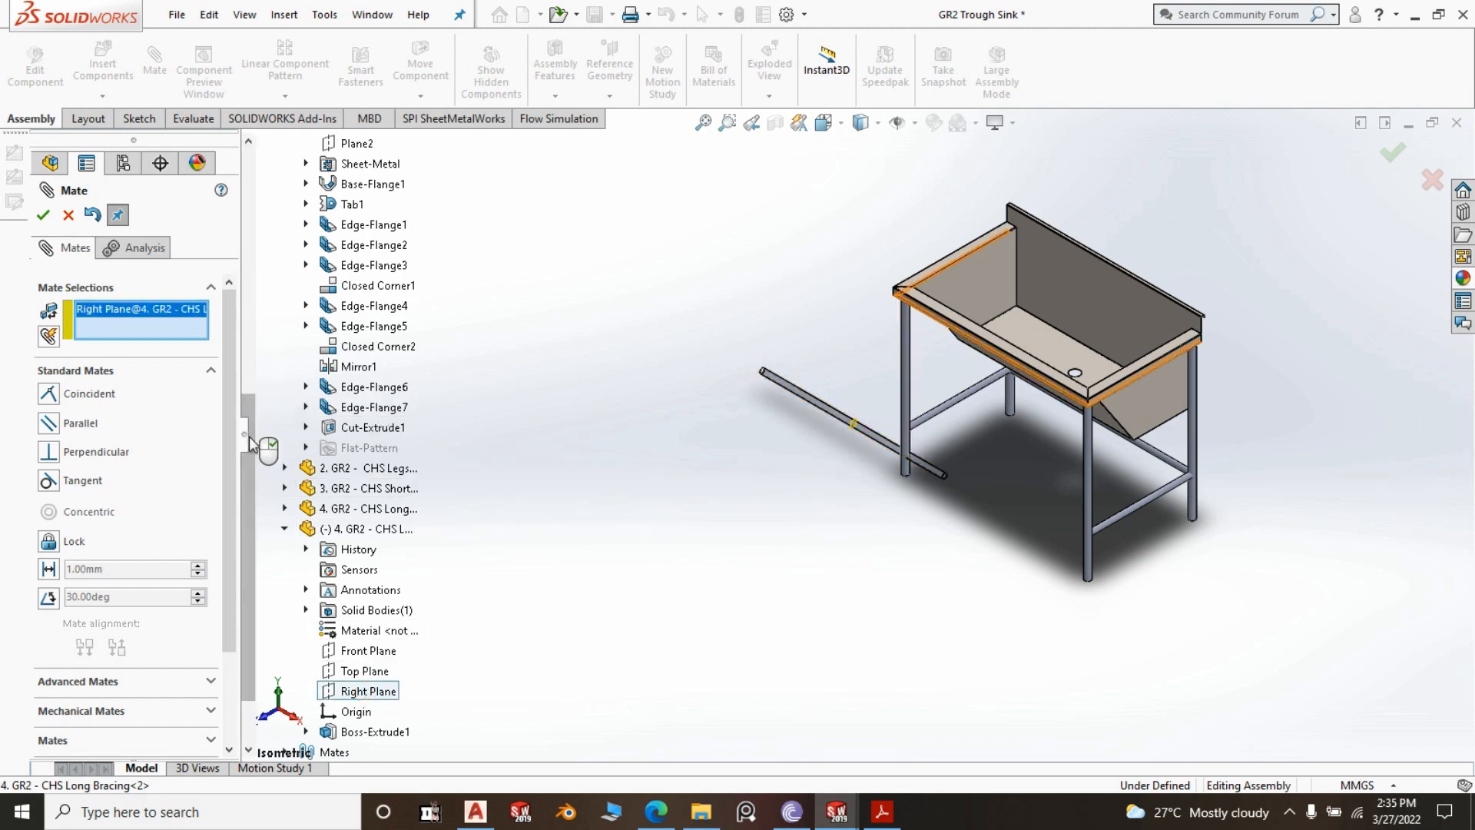
scroll(292, 307, up, 5)
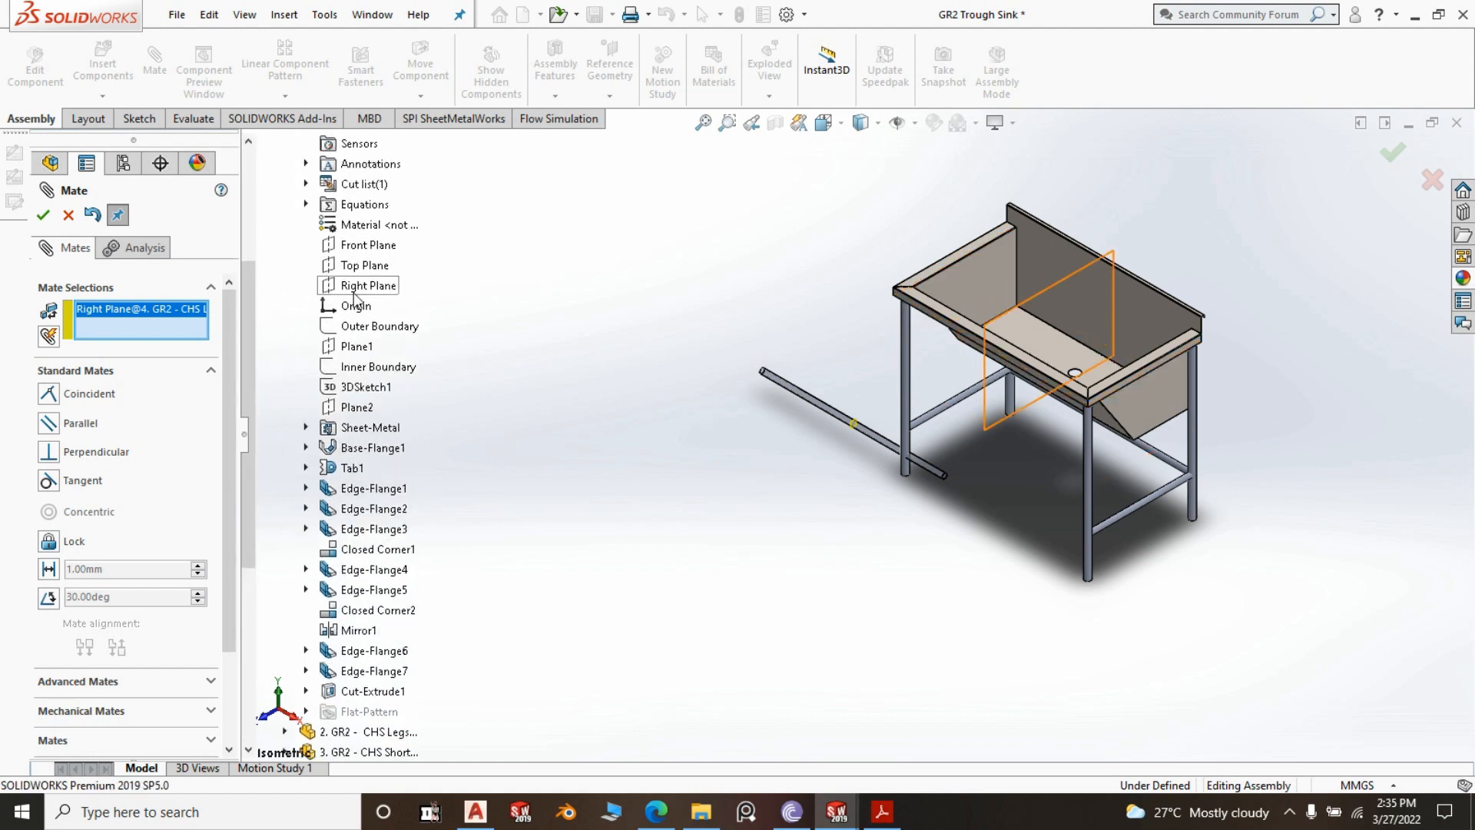
click(358, 286)
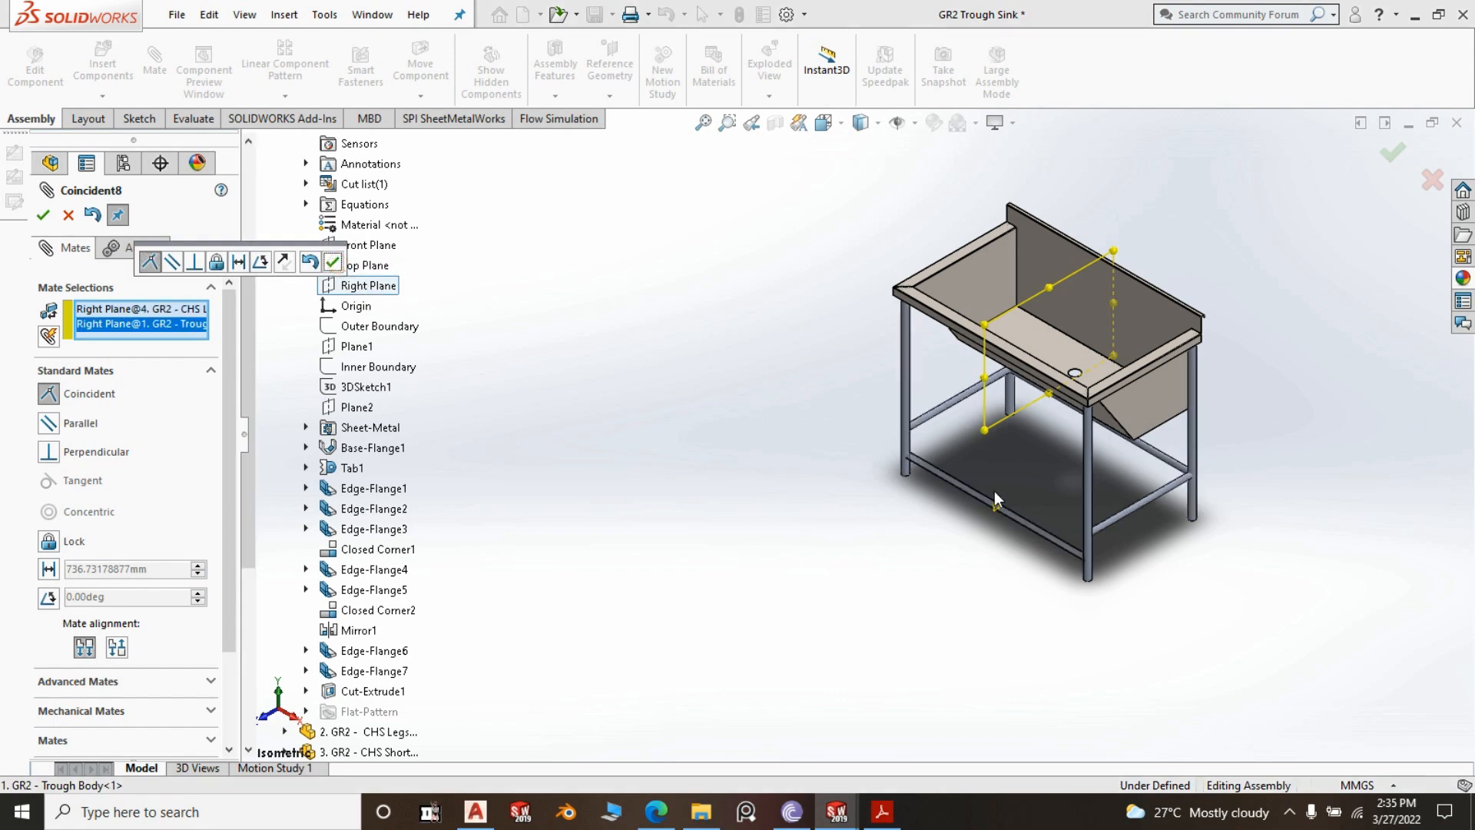
scroll(1022, 520, down, 3)
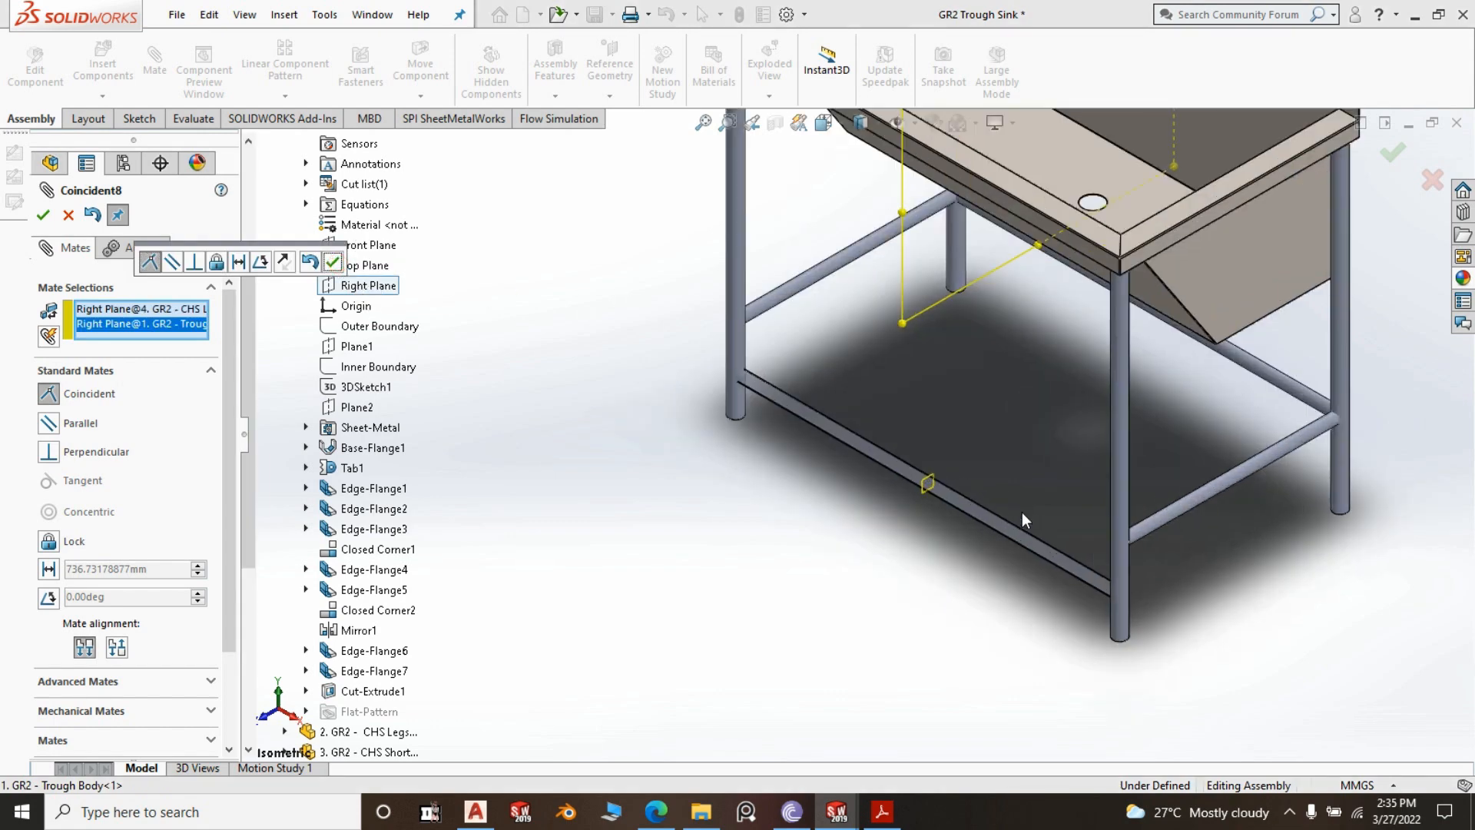
click(332, 262)
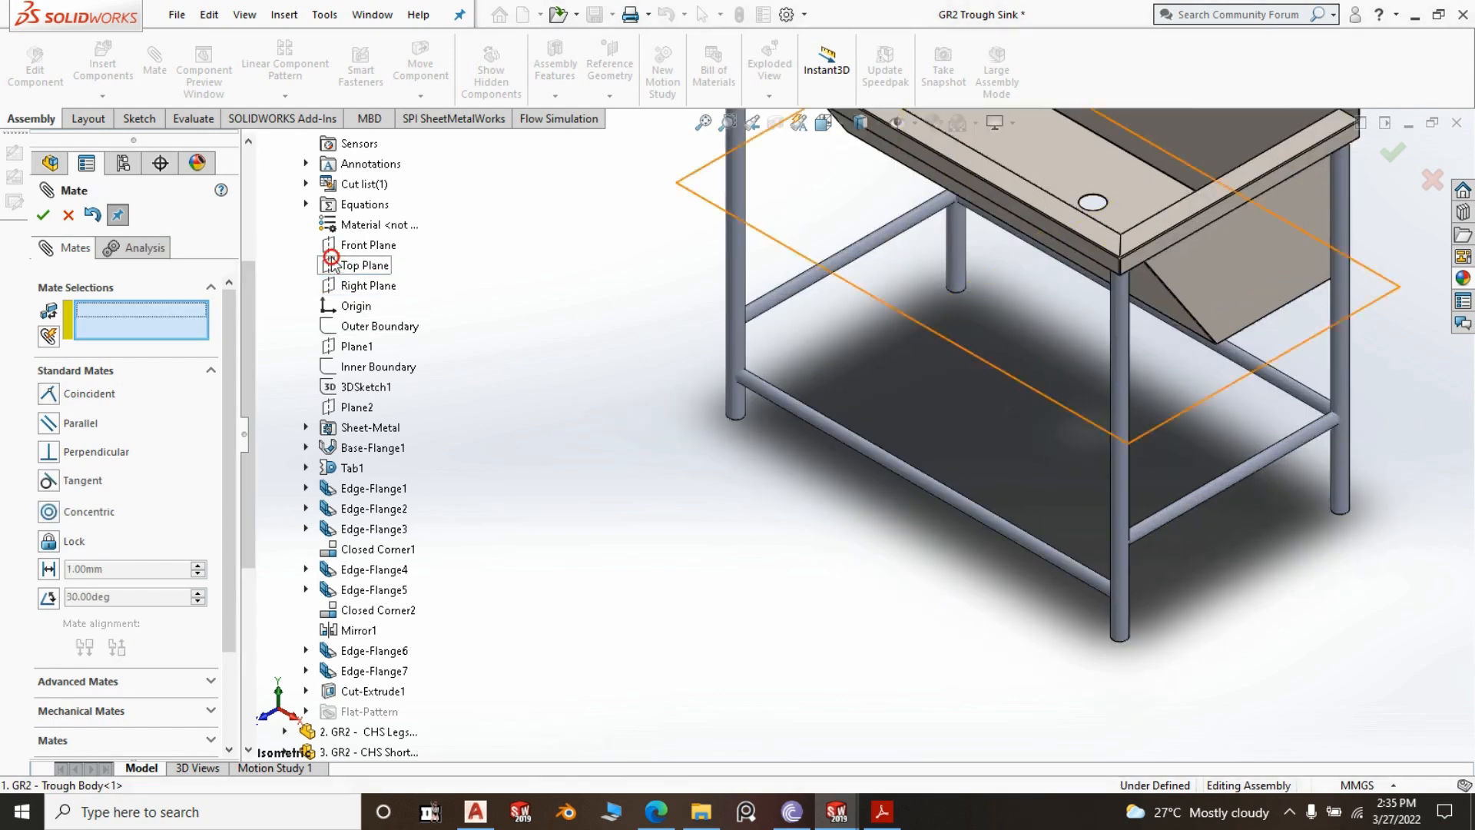
Add a 200 mm distance mate between the second long bracing's cylindrical face and the underside of the trough body's front rim, and finish mating
click(48, 570)
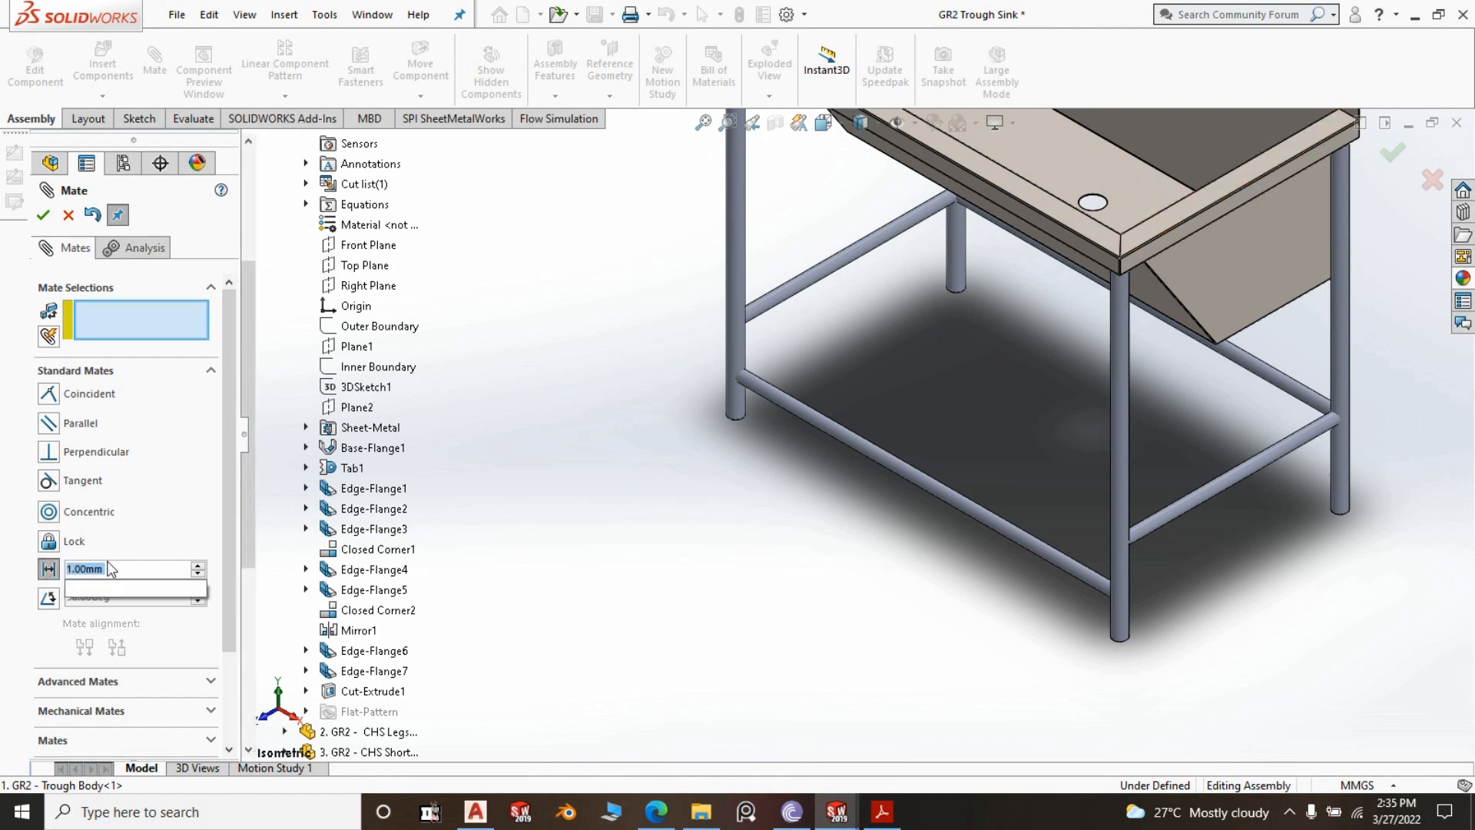
text(200)
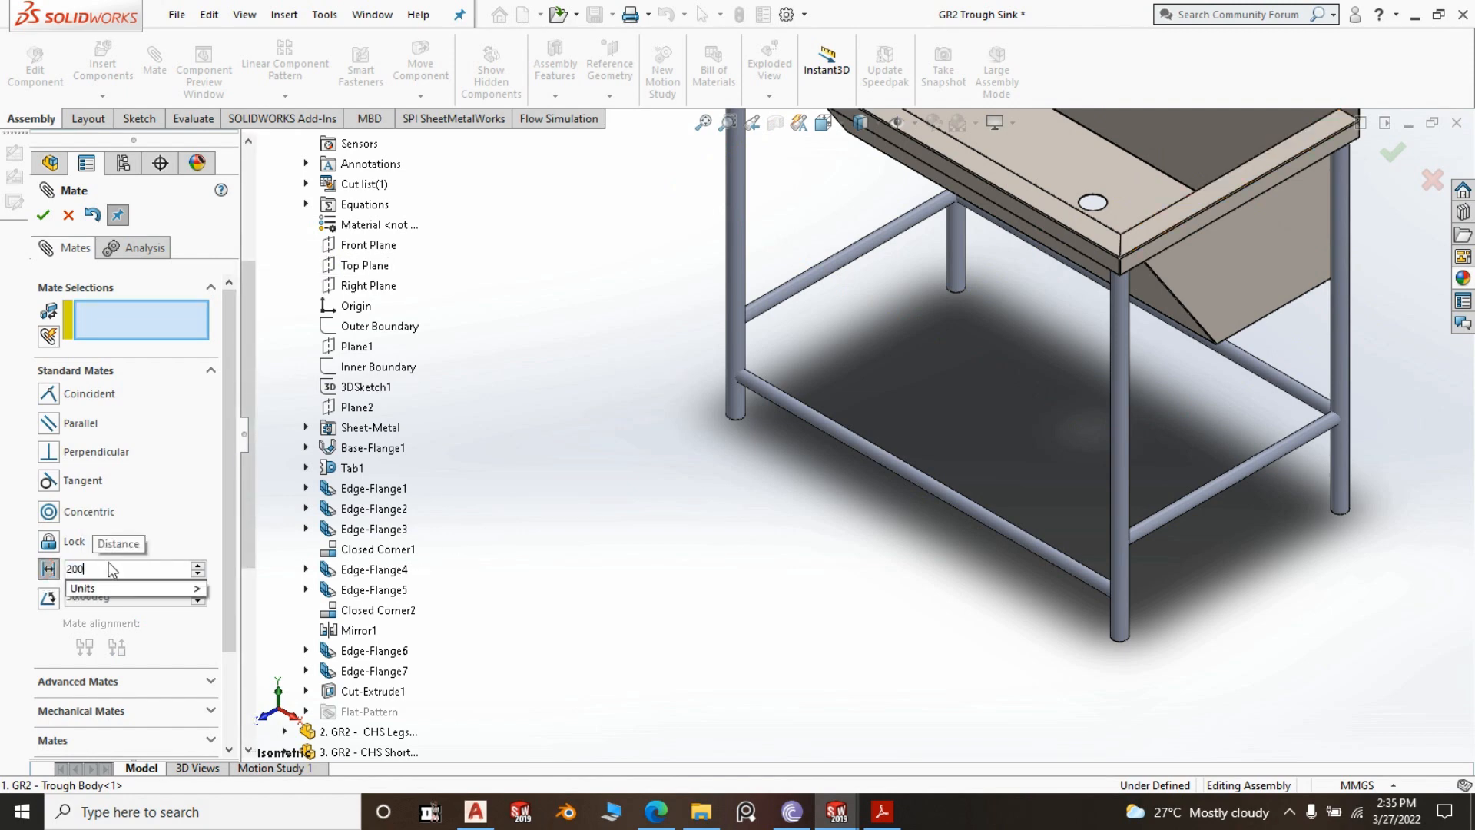
click(851, 433)
middle_drag(851, 469, 878, 318)
scroll(955, 323, down, 3)
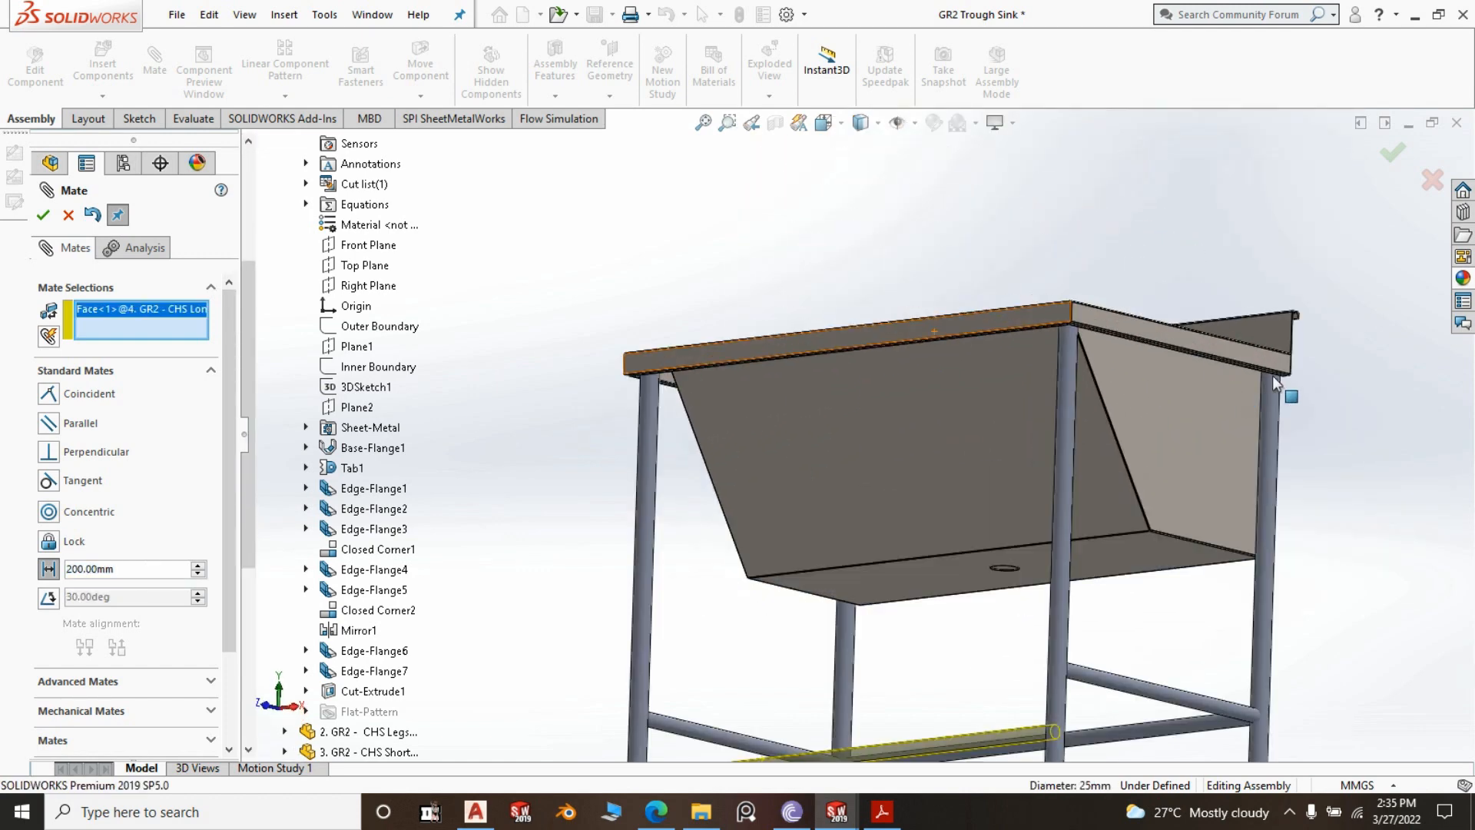
middle_drag(1284, 391, 882, 240)
scroll(882, 241, down, 5)
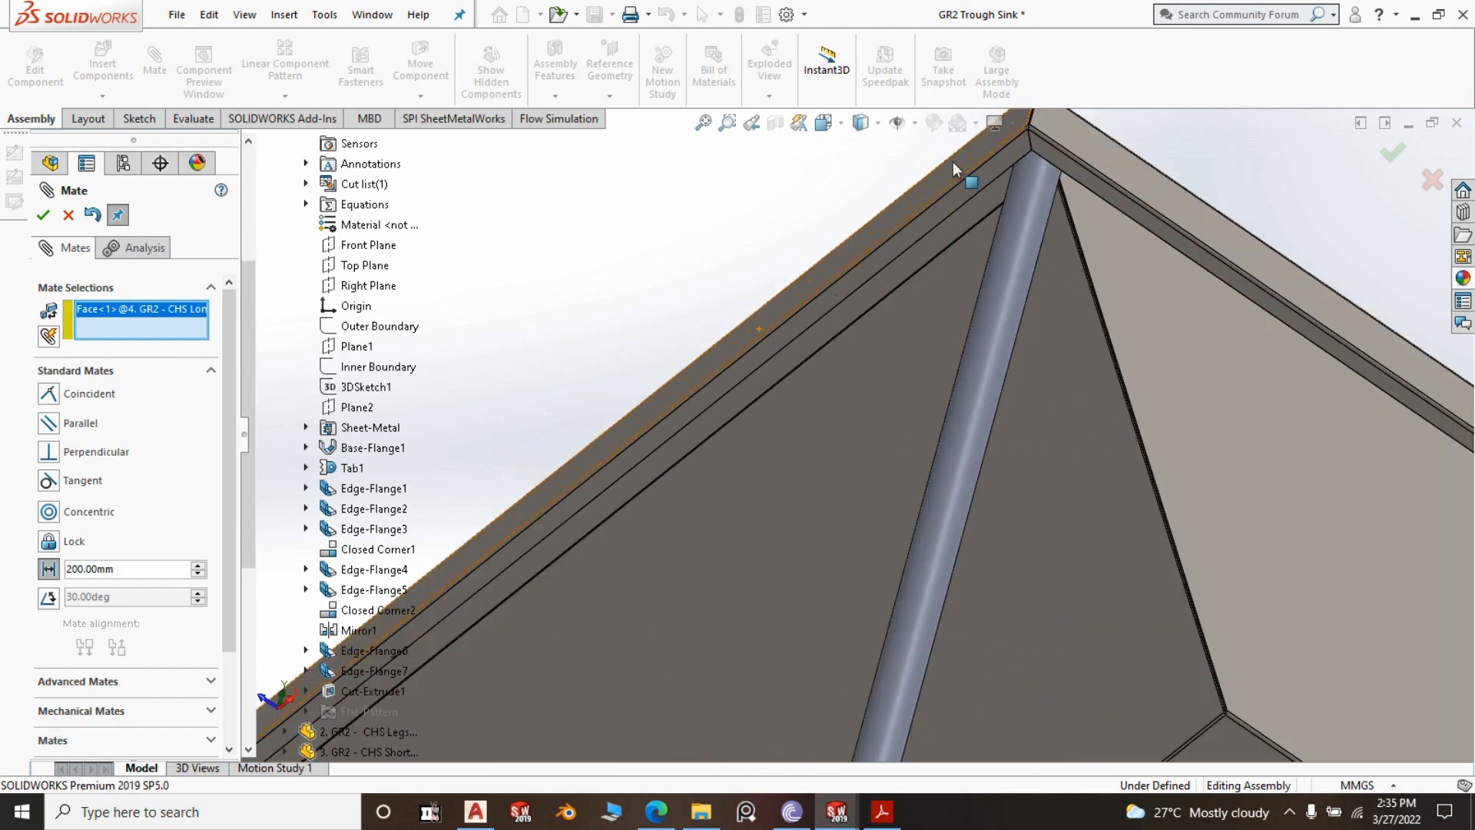
click(1011, 249)
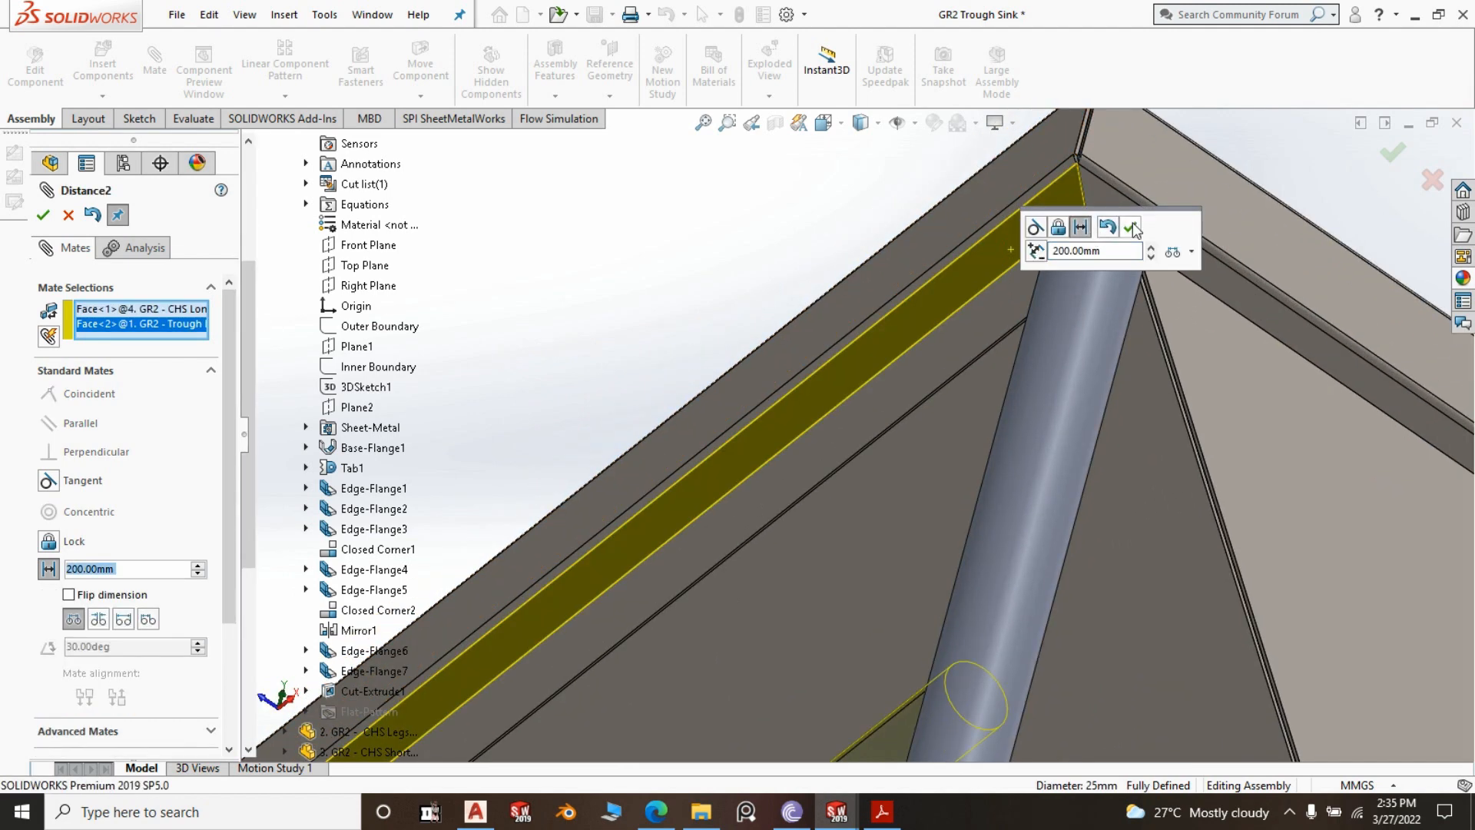
click(1132, 228)
scroll(1007, 274, up, 5)
middle_drag(997, 275, 1056, 538)
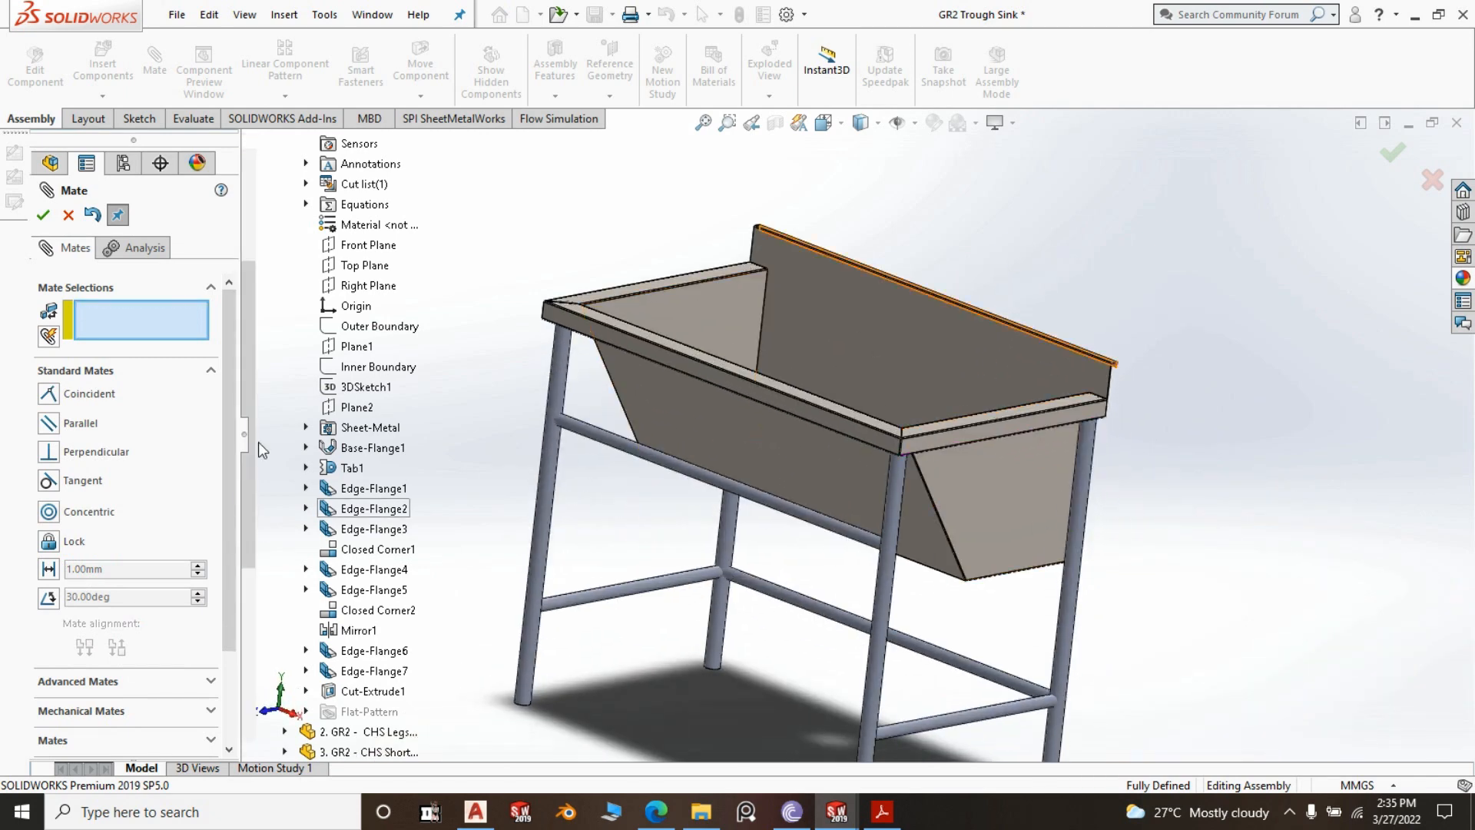
click(43, 215)
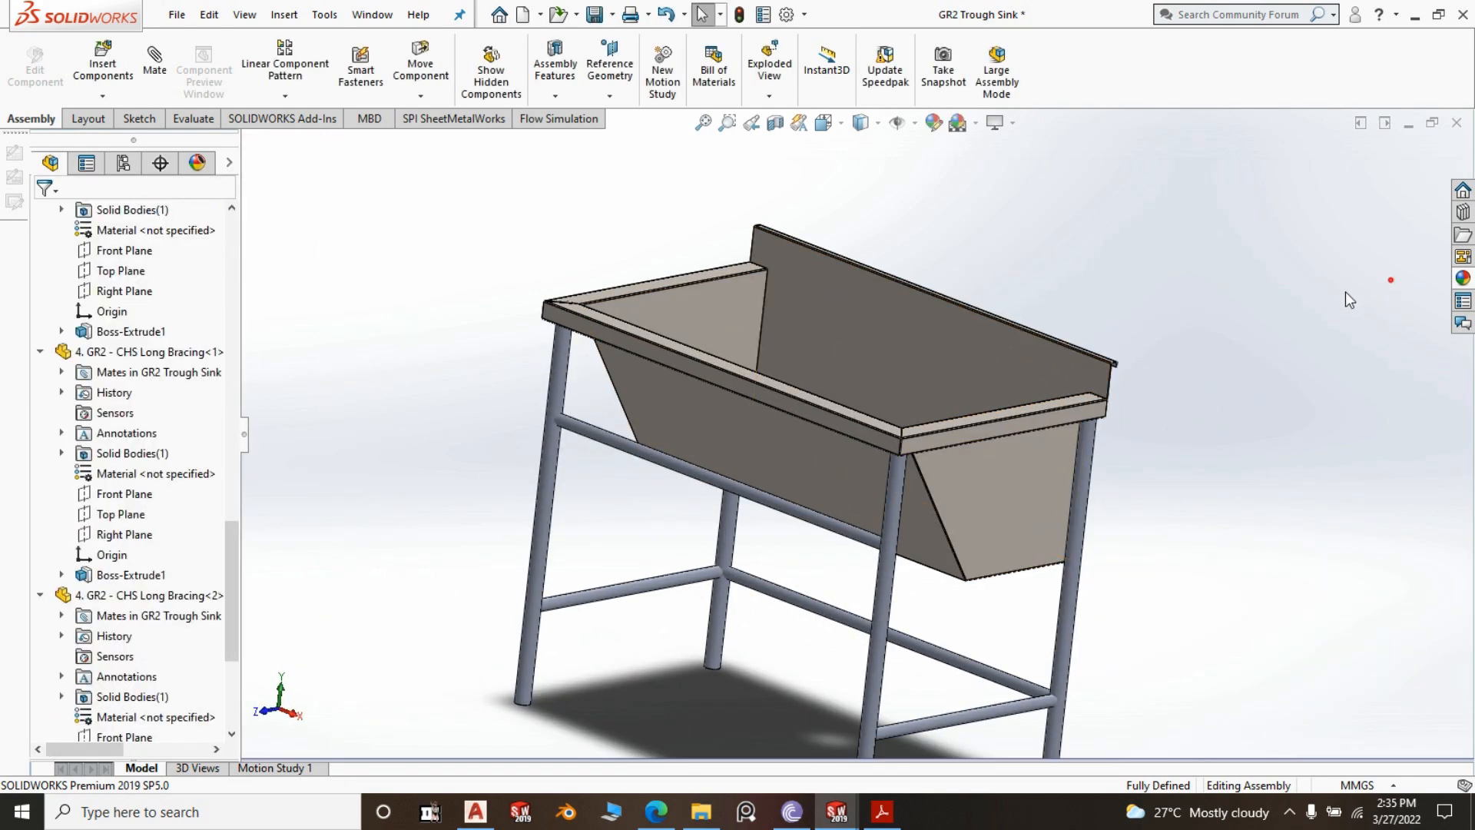
Show the whole assembly in isometric view and save it
key(space)
click(1389, 398)
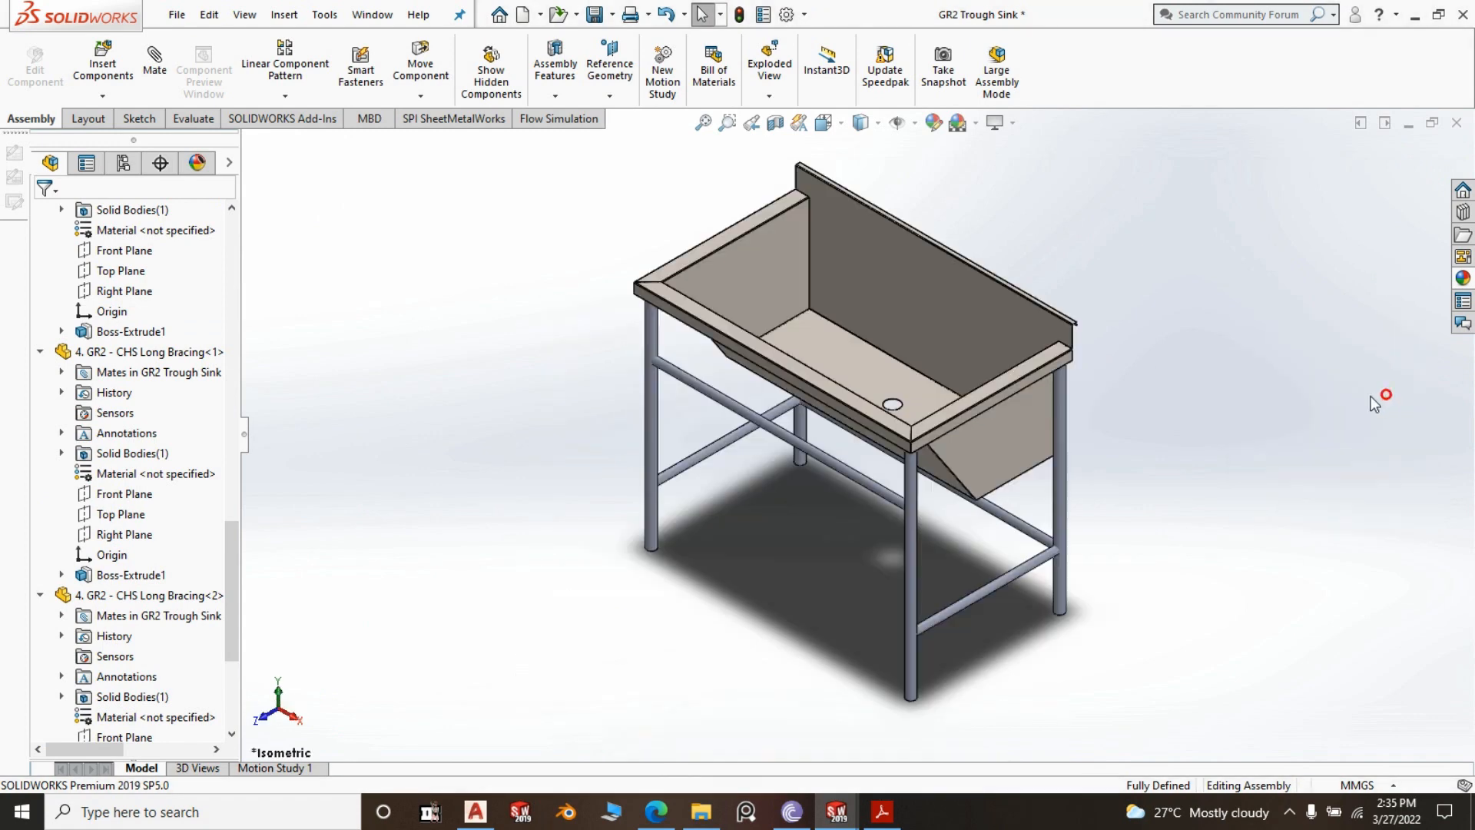
click(596, 14)
scroll(814, 403, down, 2)
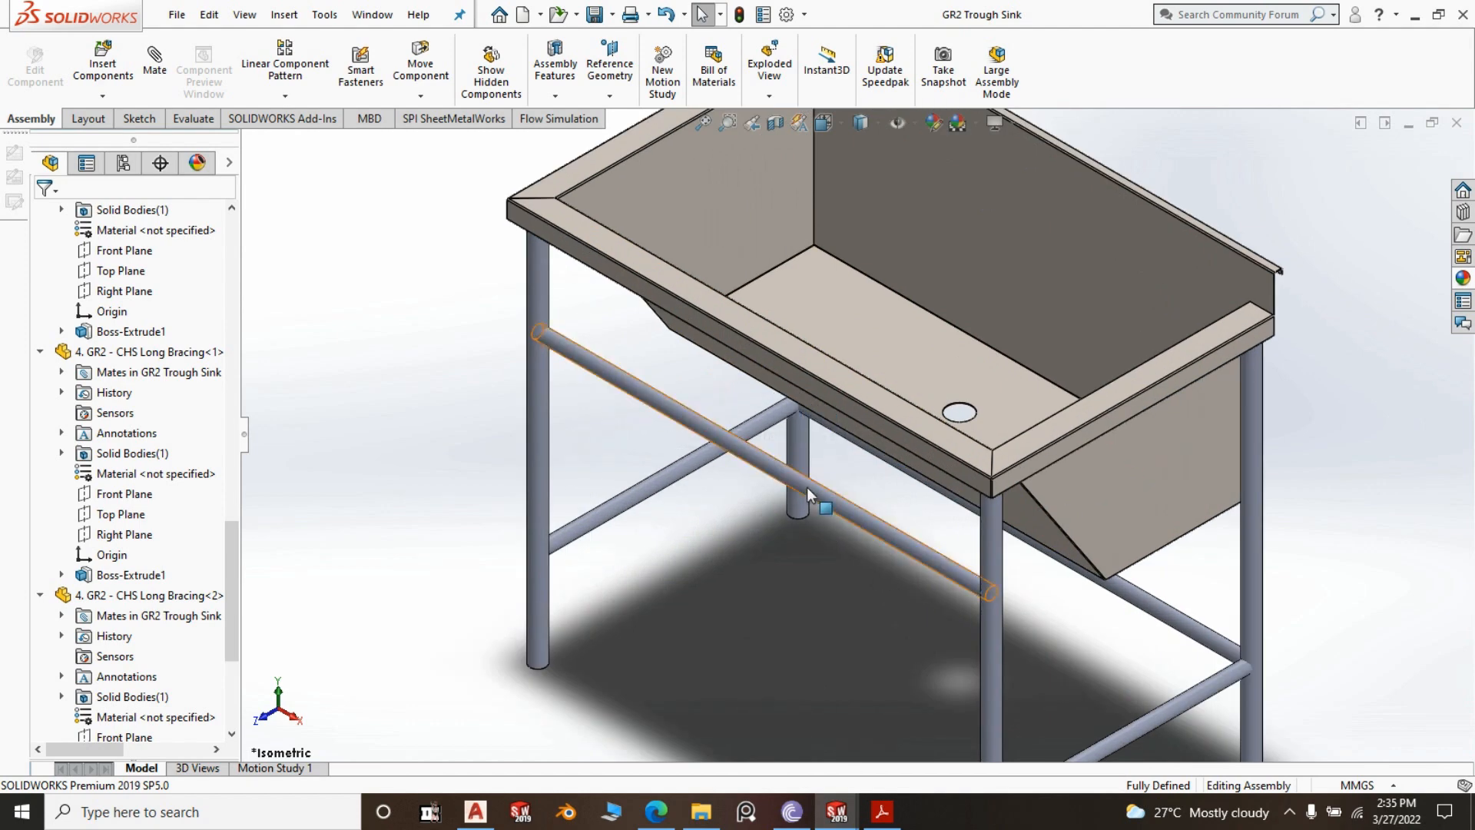
key(f)
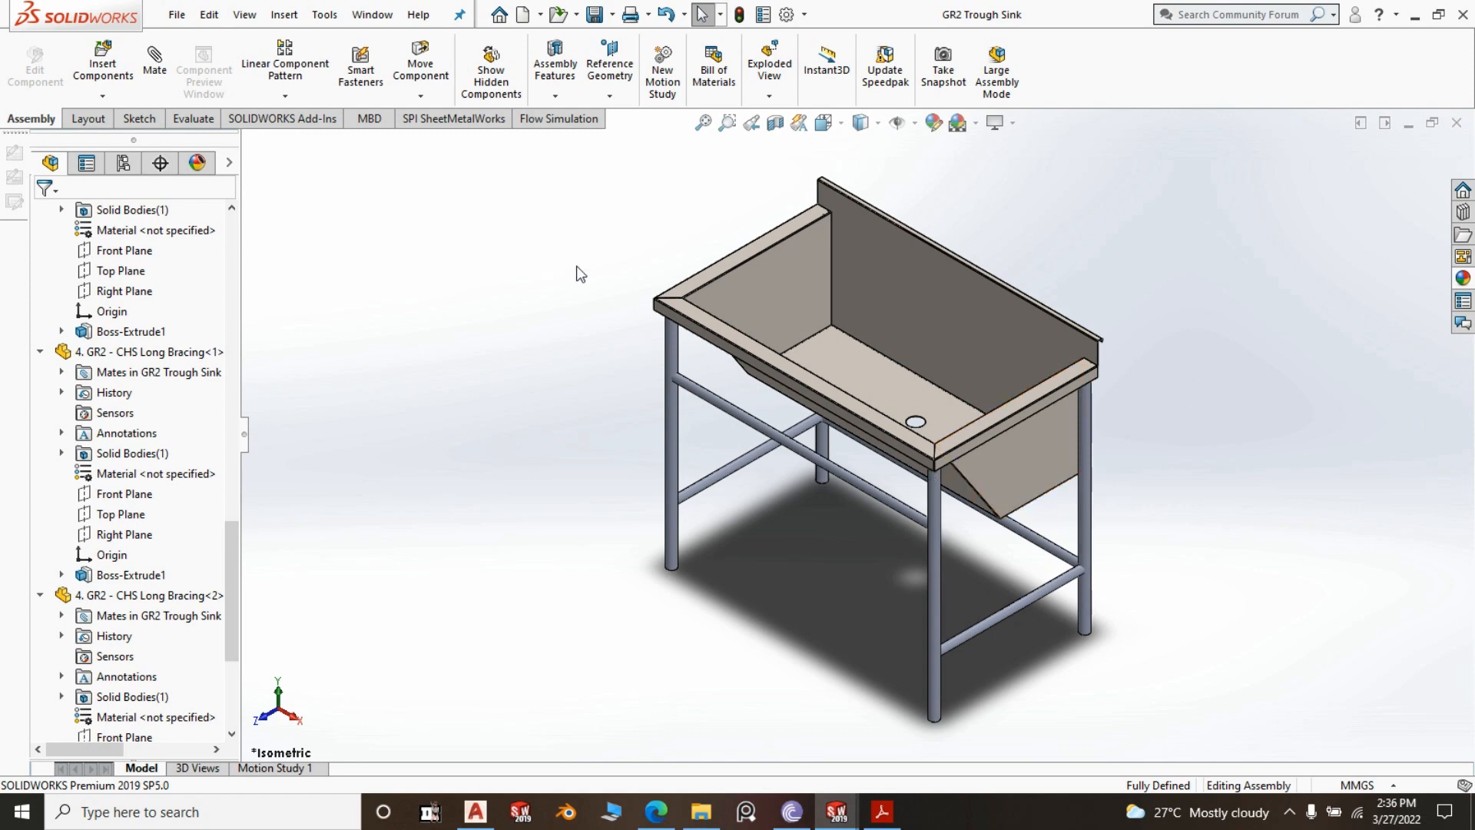
click(600, 14)
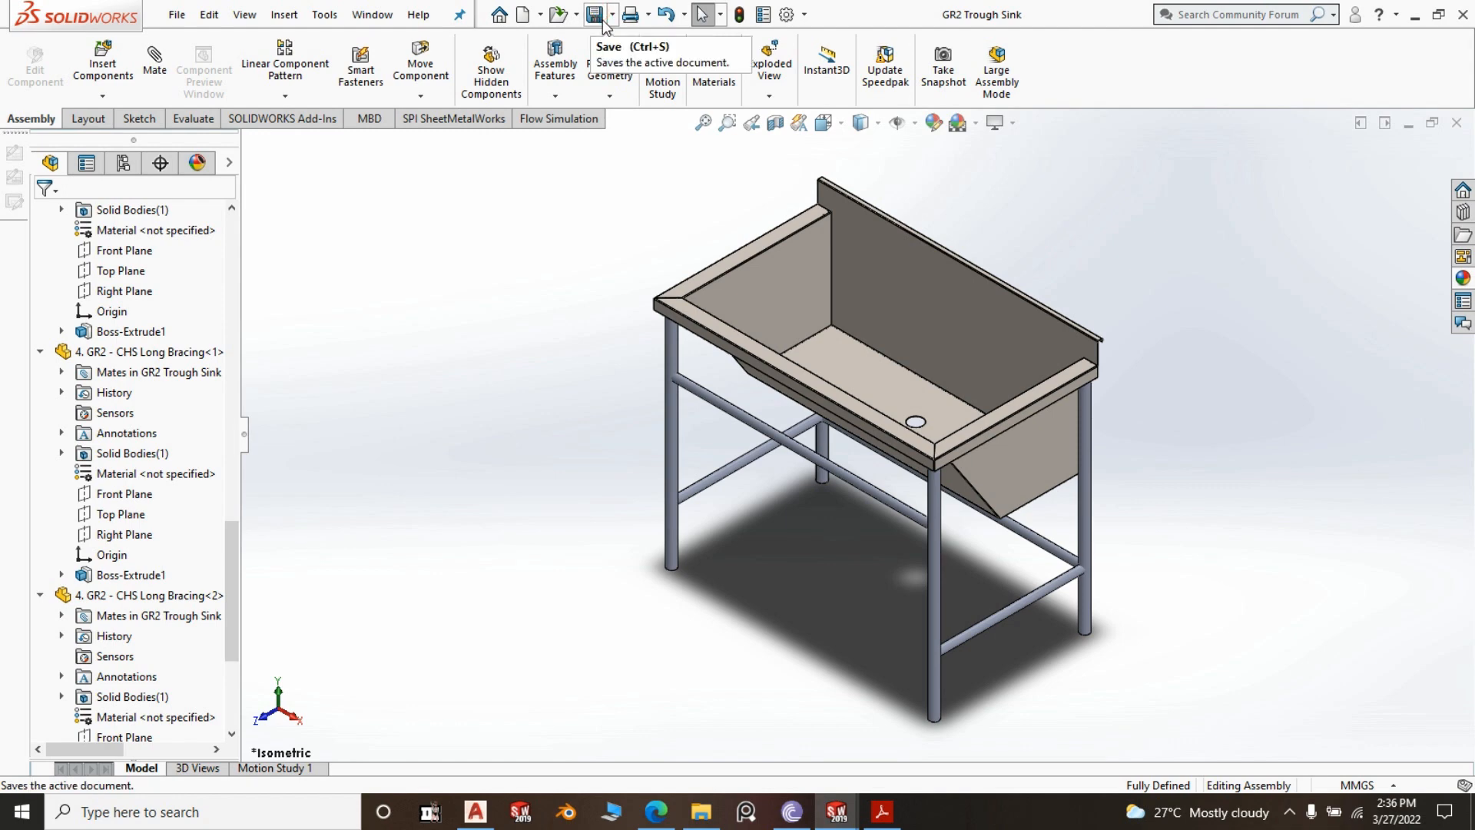
key(f)
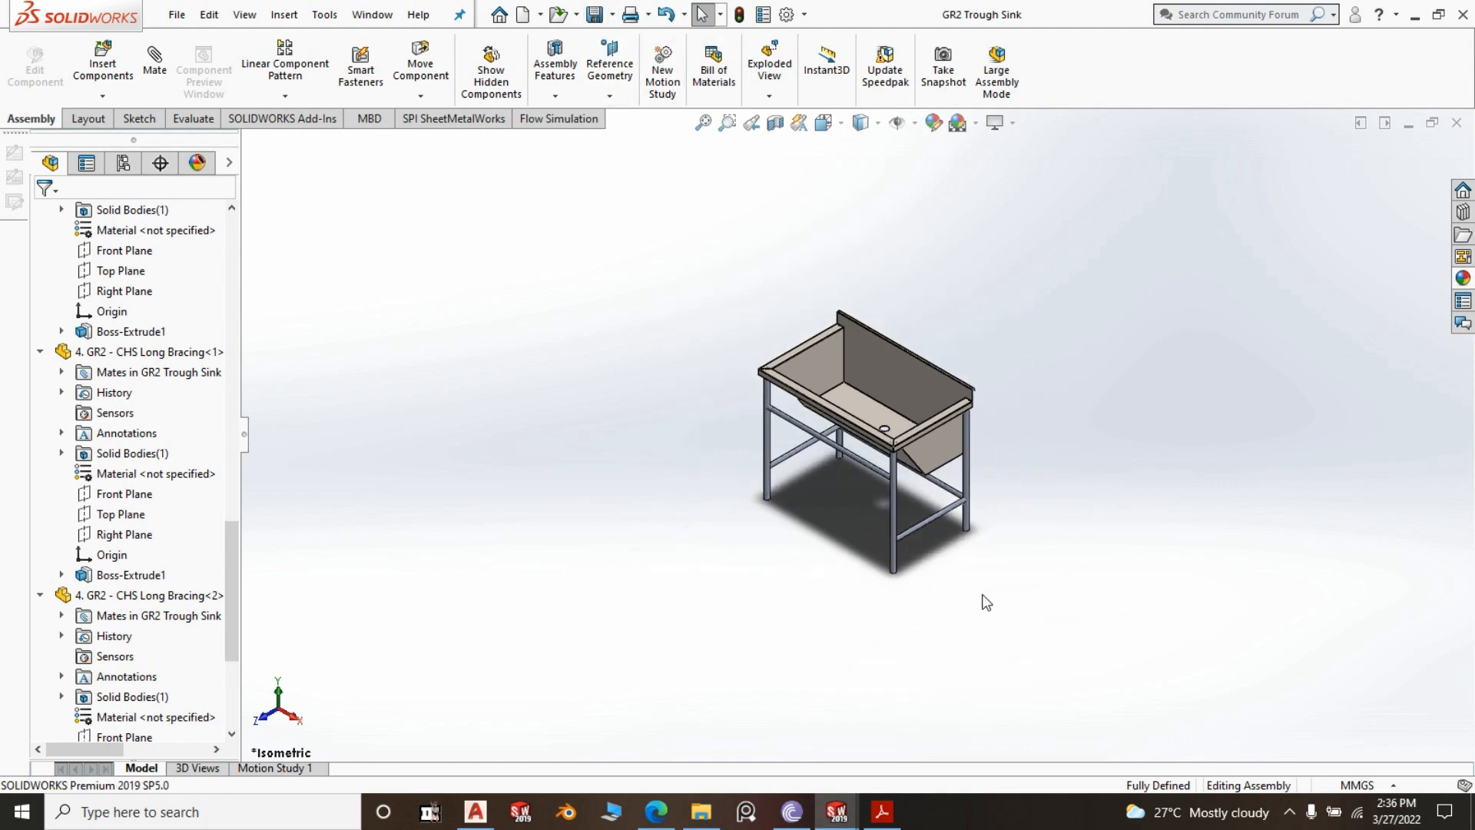
Start inserting another component and browse to the Projects folder
scroll(986, 602, down, 3)
scroll(999, 446, down, 3)
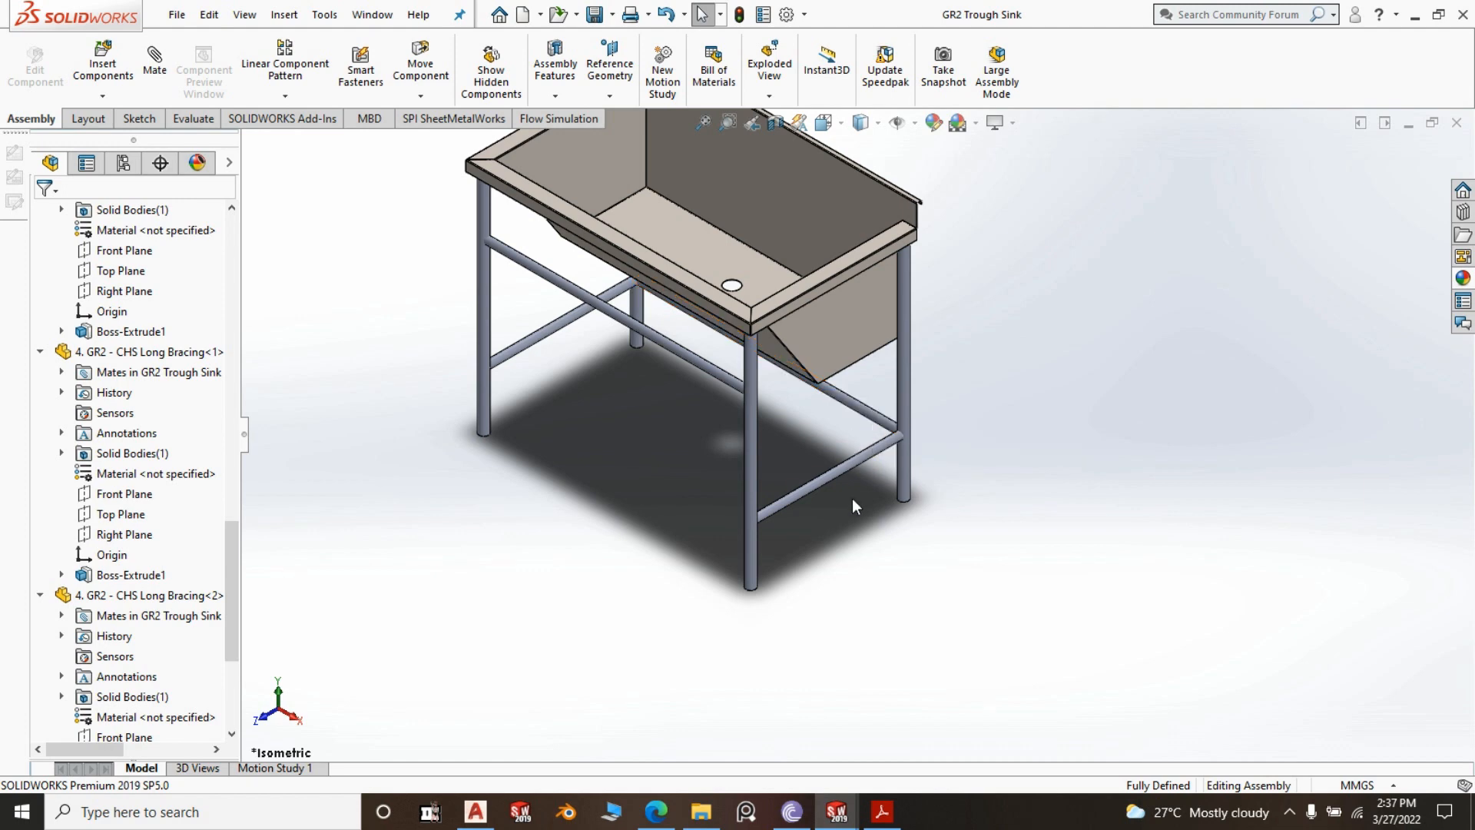
scroll(856, 460, up, 3)
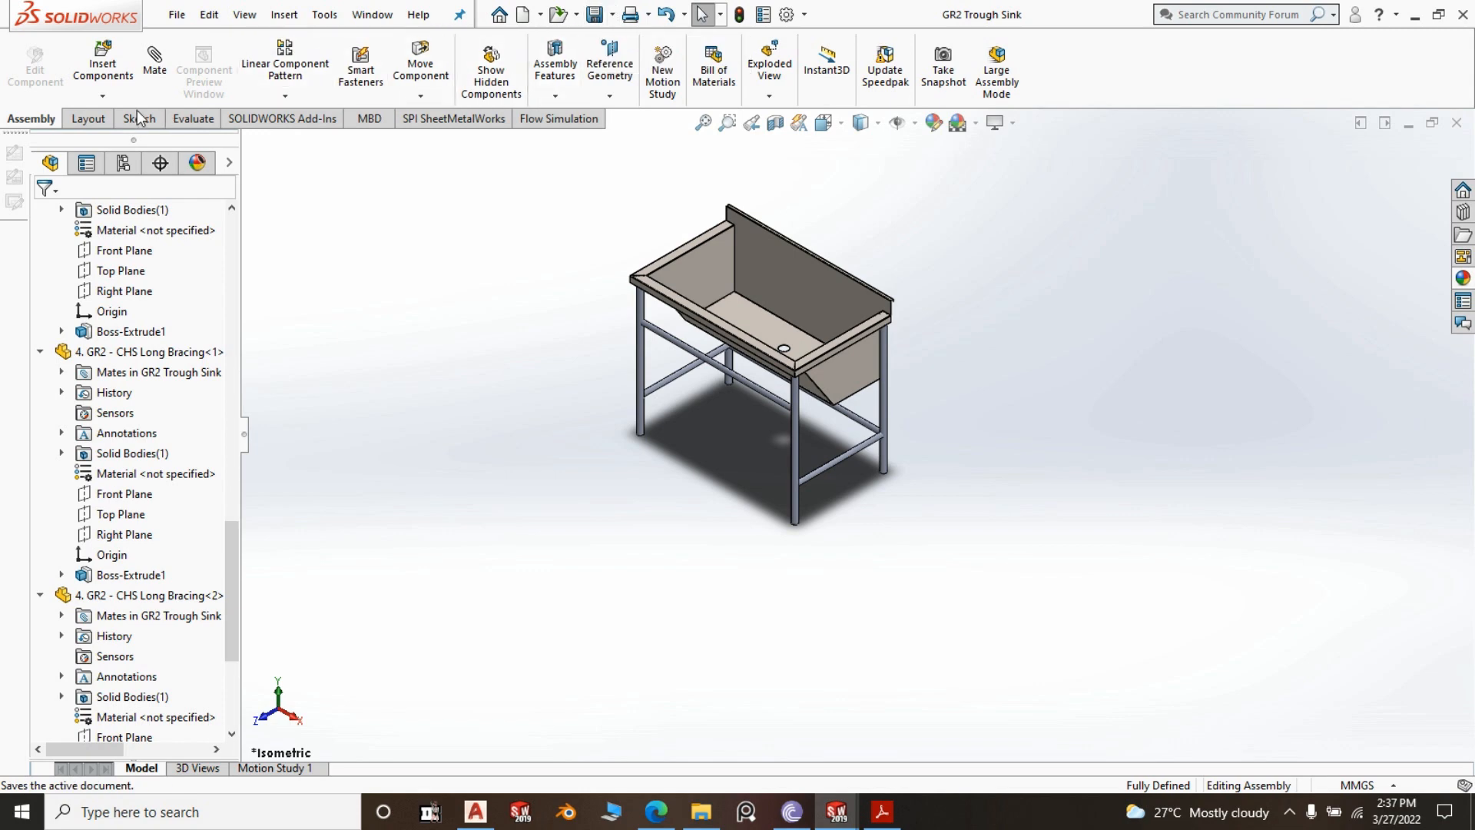
click(122, 74)
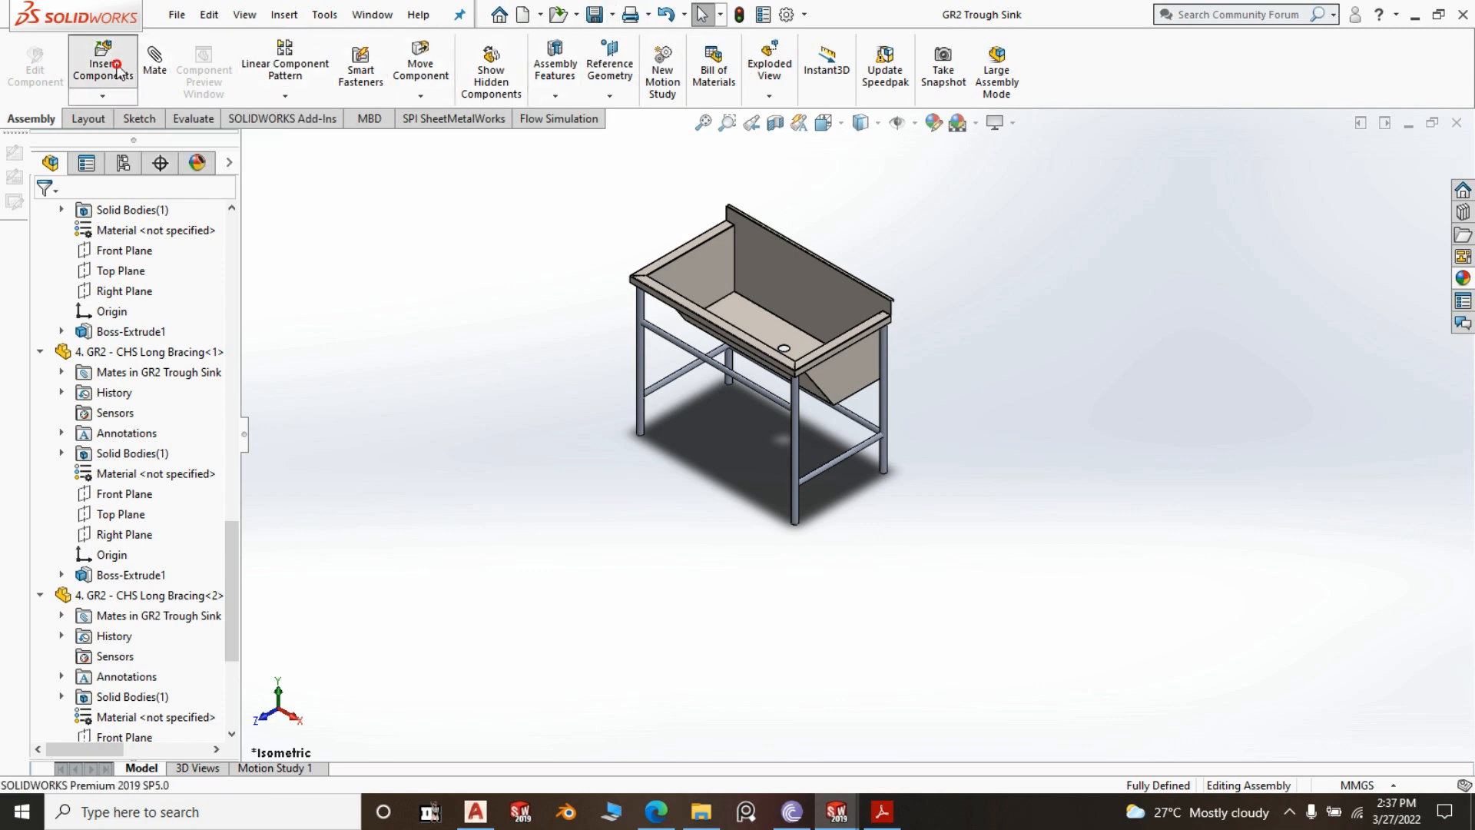
click(123, 531)
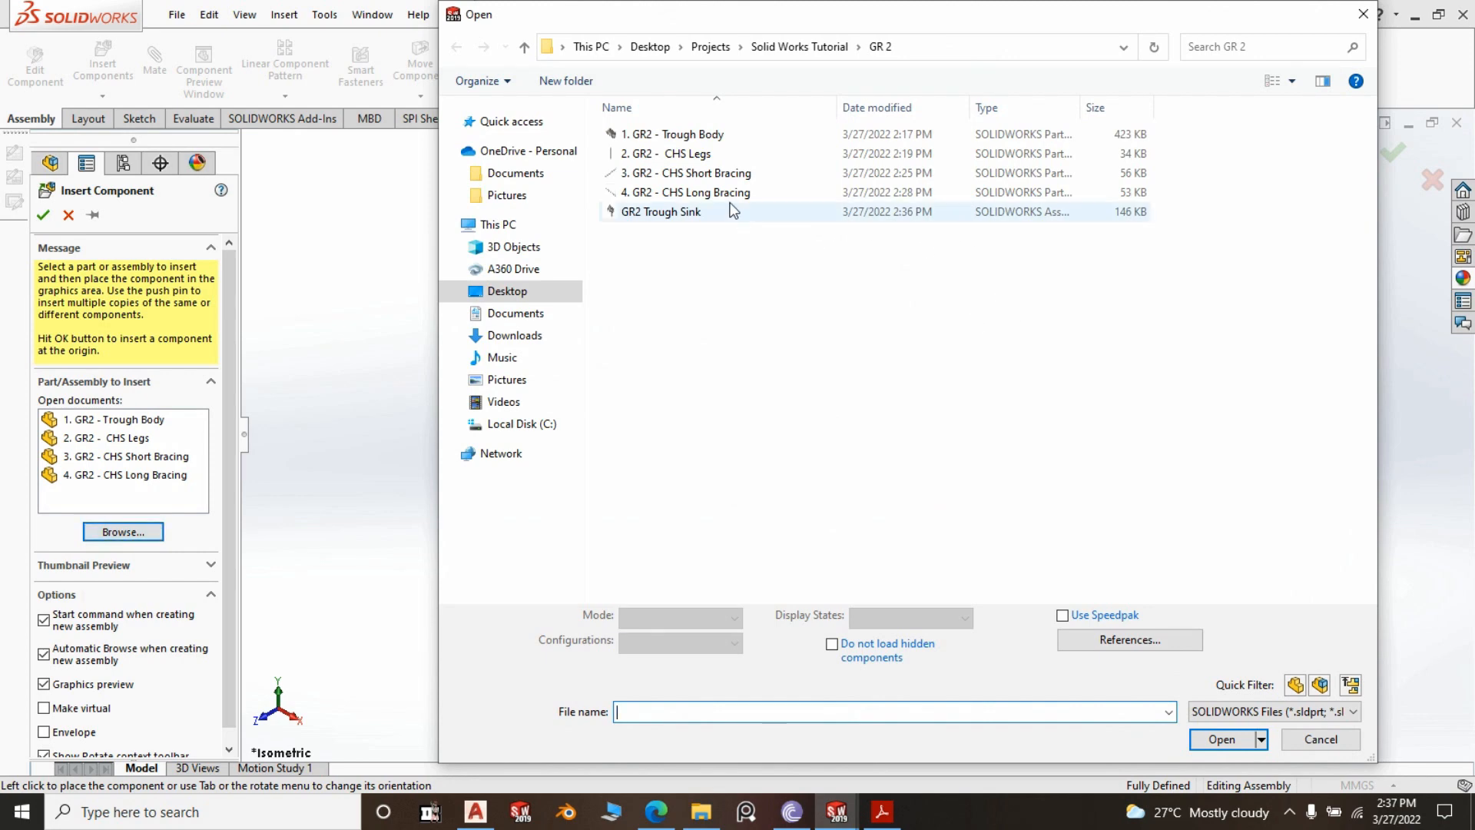
click(711, 47)
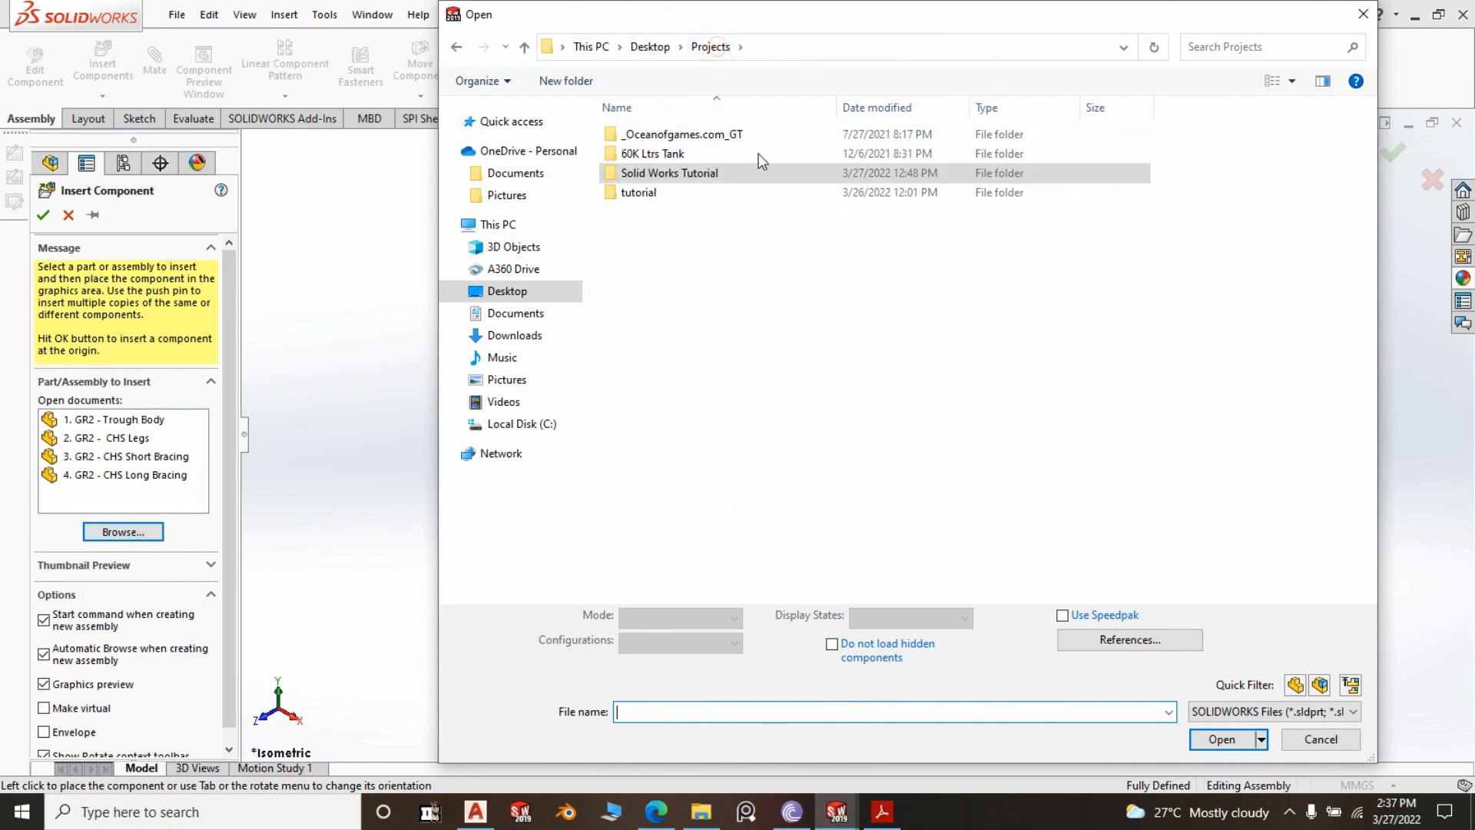
double_click(639, 193)
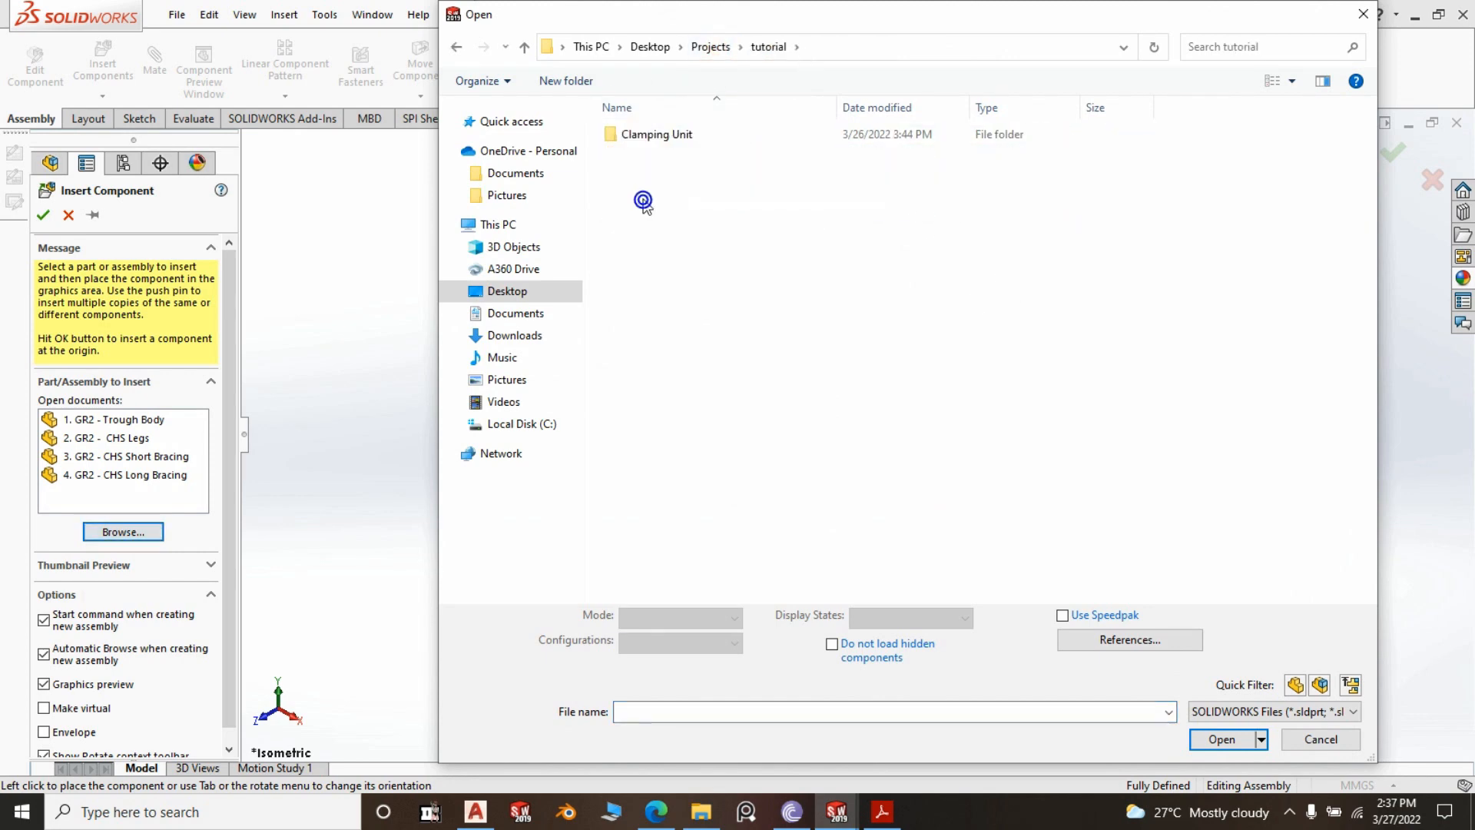
click(457, 48)
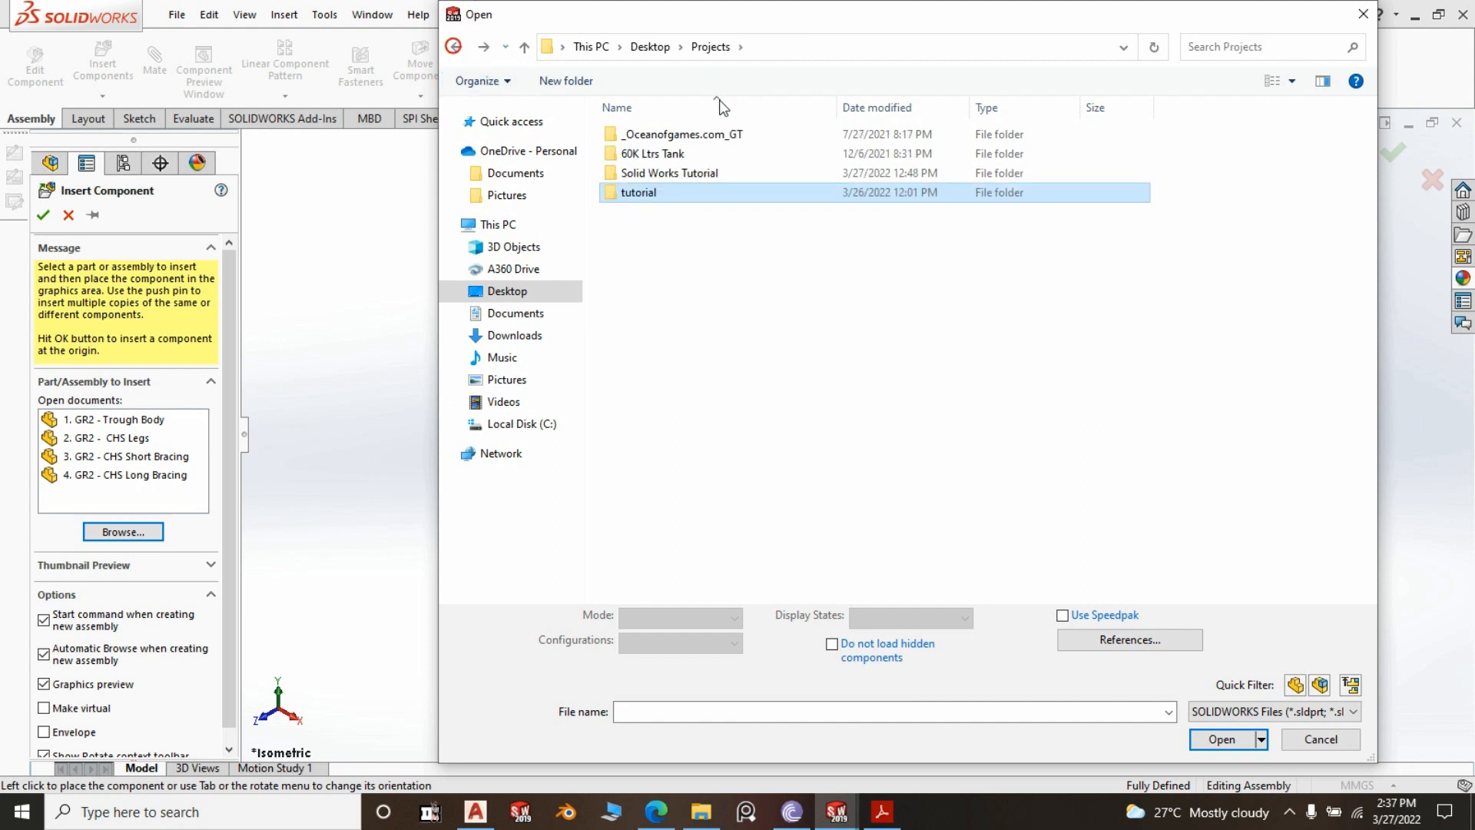
click(711, 47)
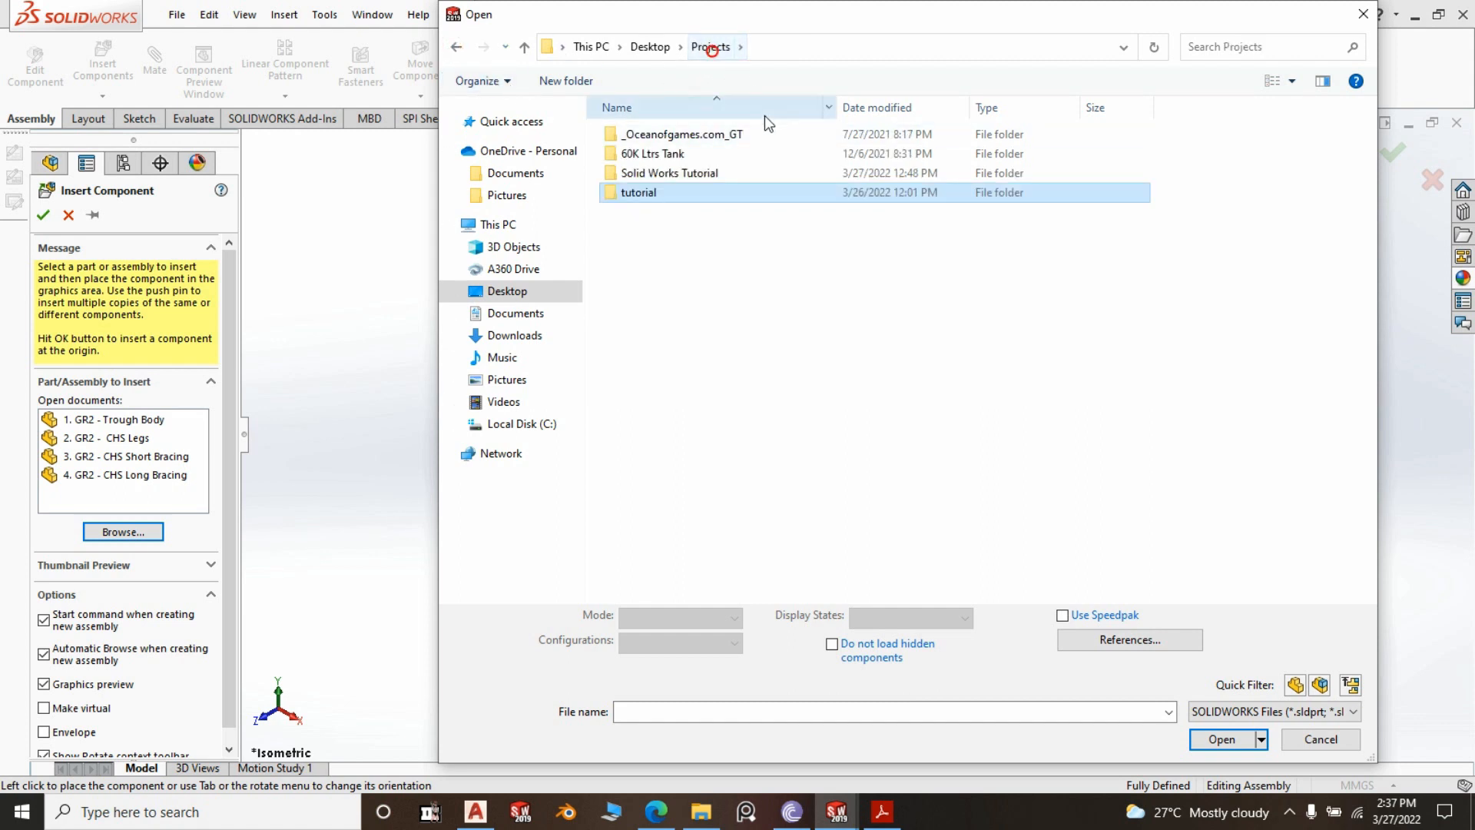
Insert Grommet Assembly from the Trough folder in Solid Works Tutorial, placing it beside the lower end of CHS Legs<3>
double_click(701, 174)
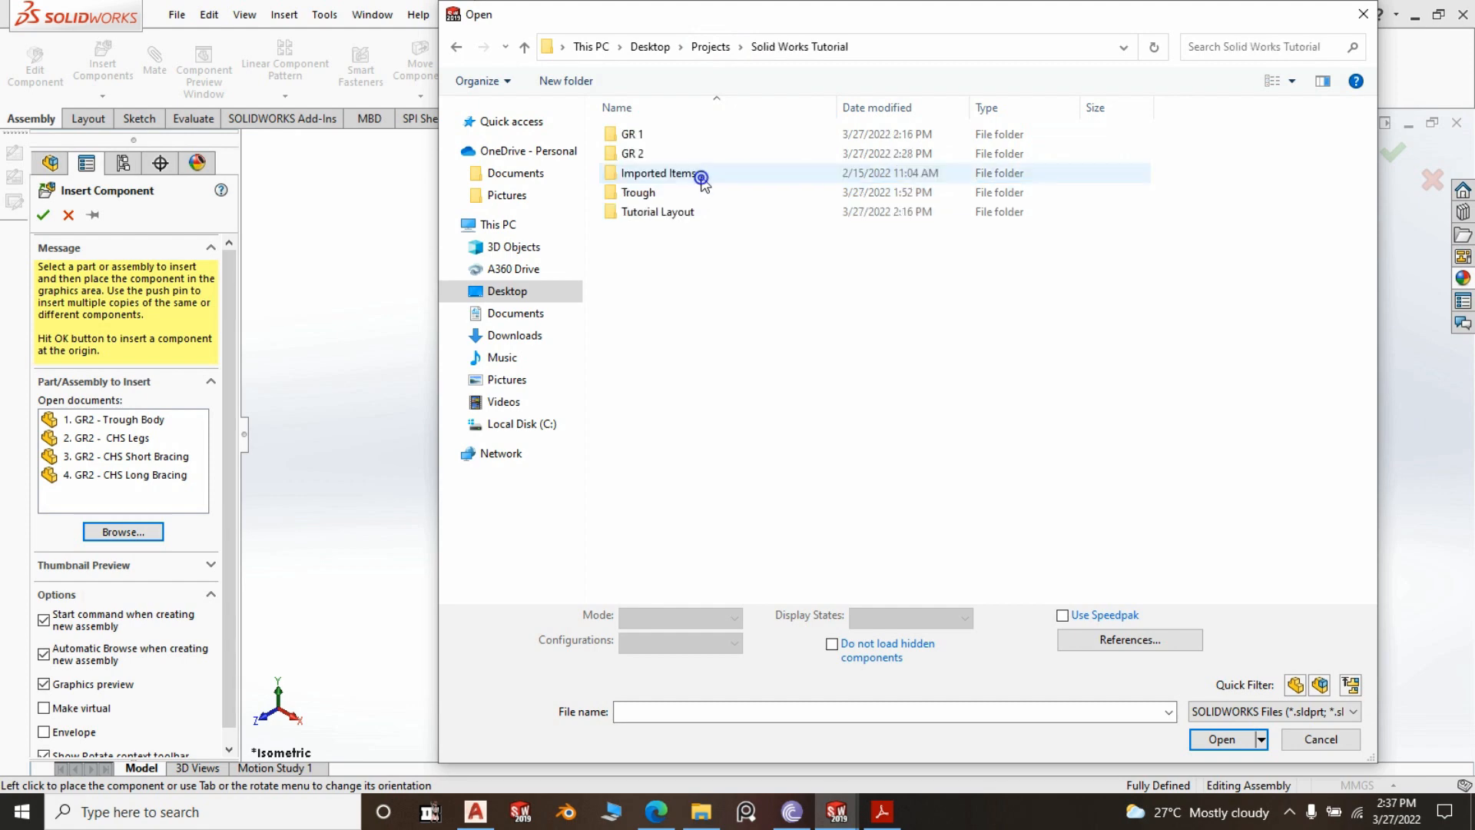
double_click(666, 192)
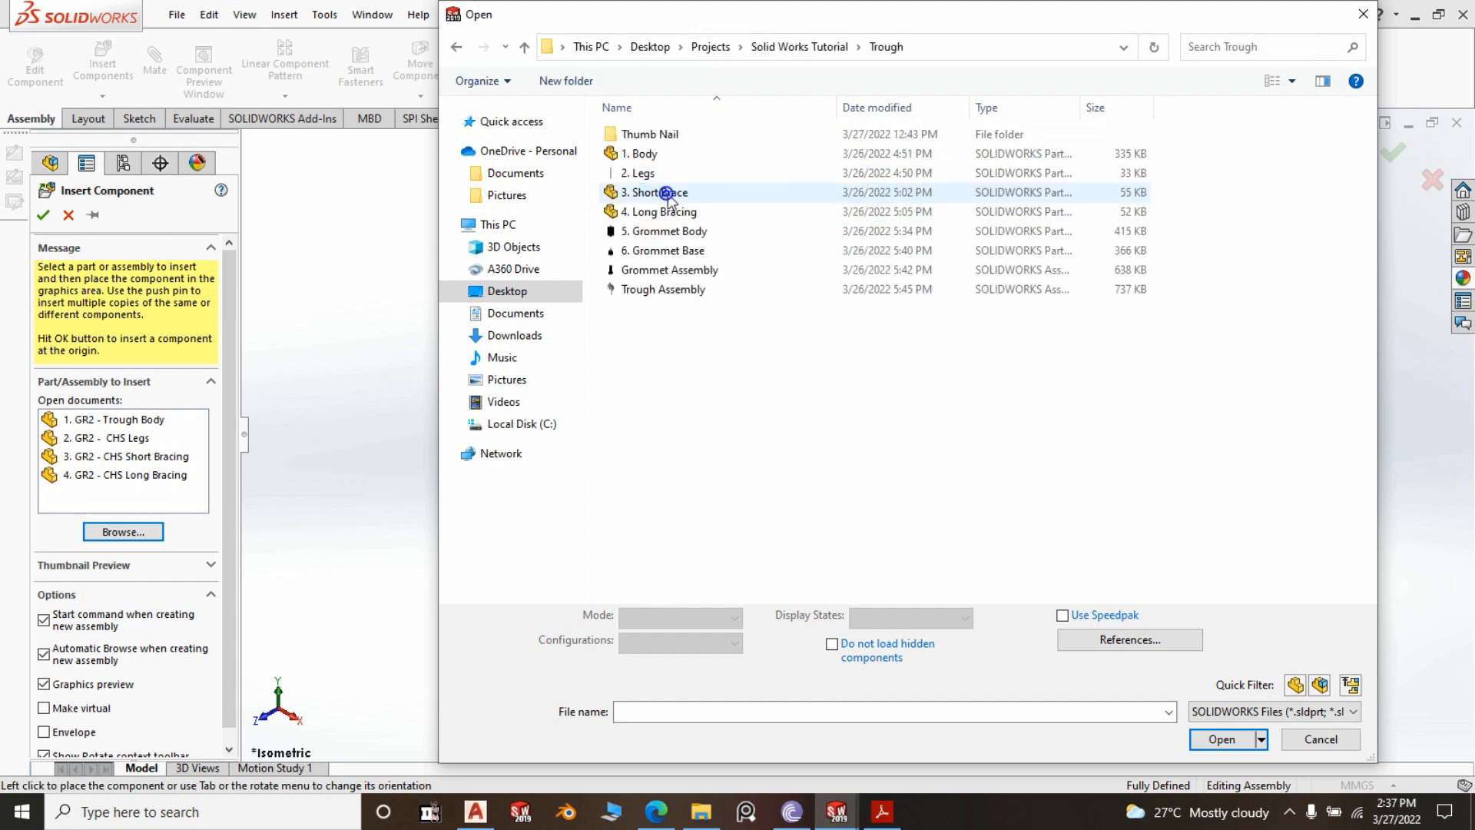
click(665, 270)
click(1221, 739)
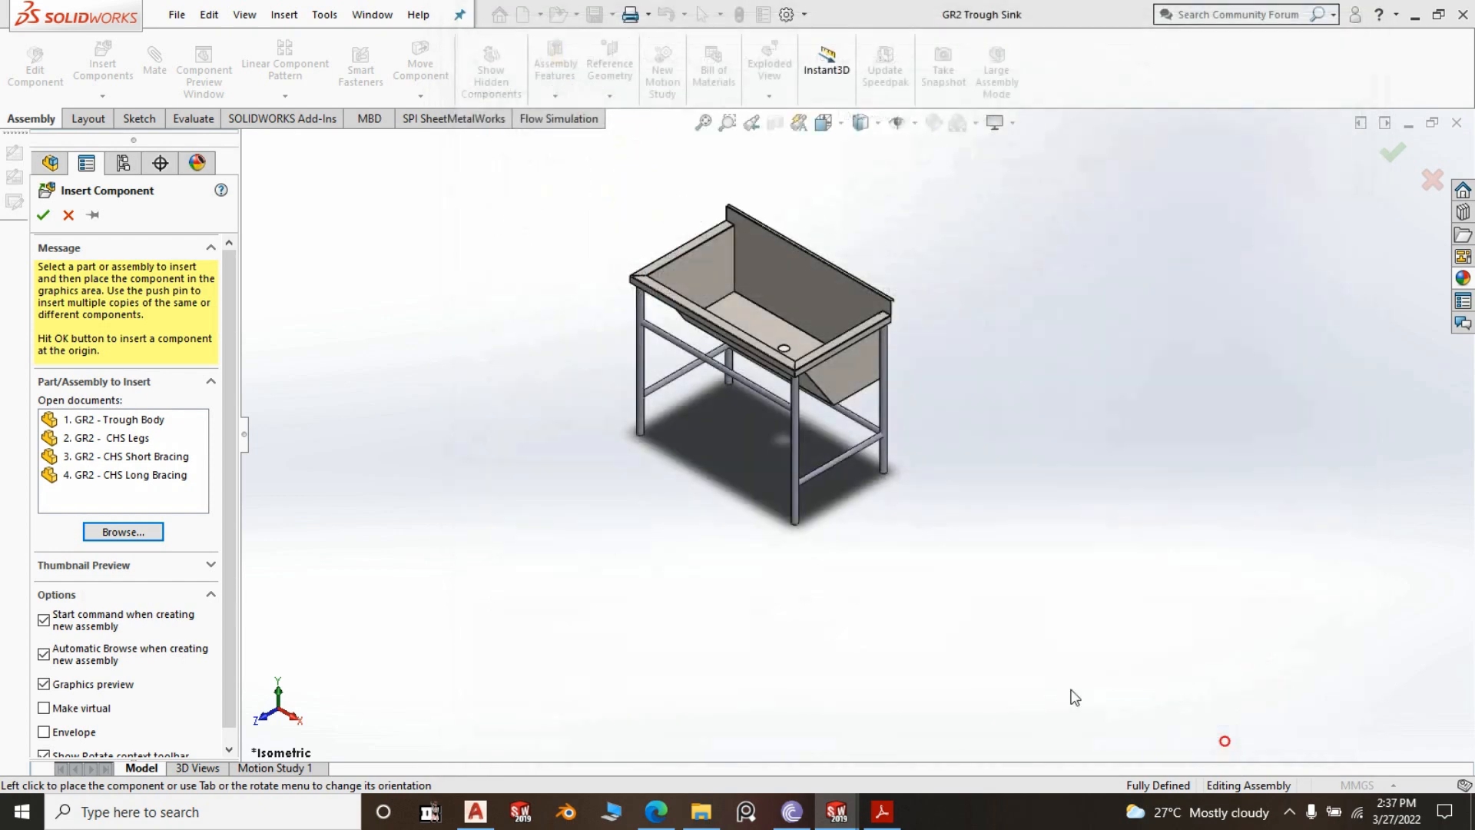
scroll(683, 504, down, 8)
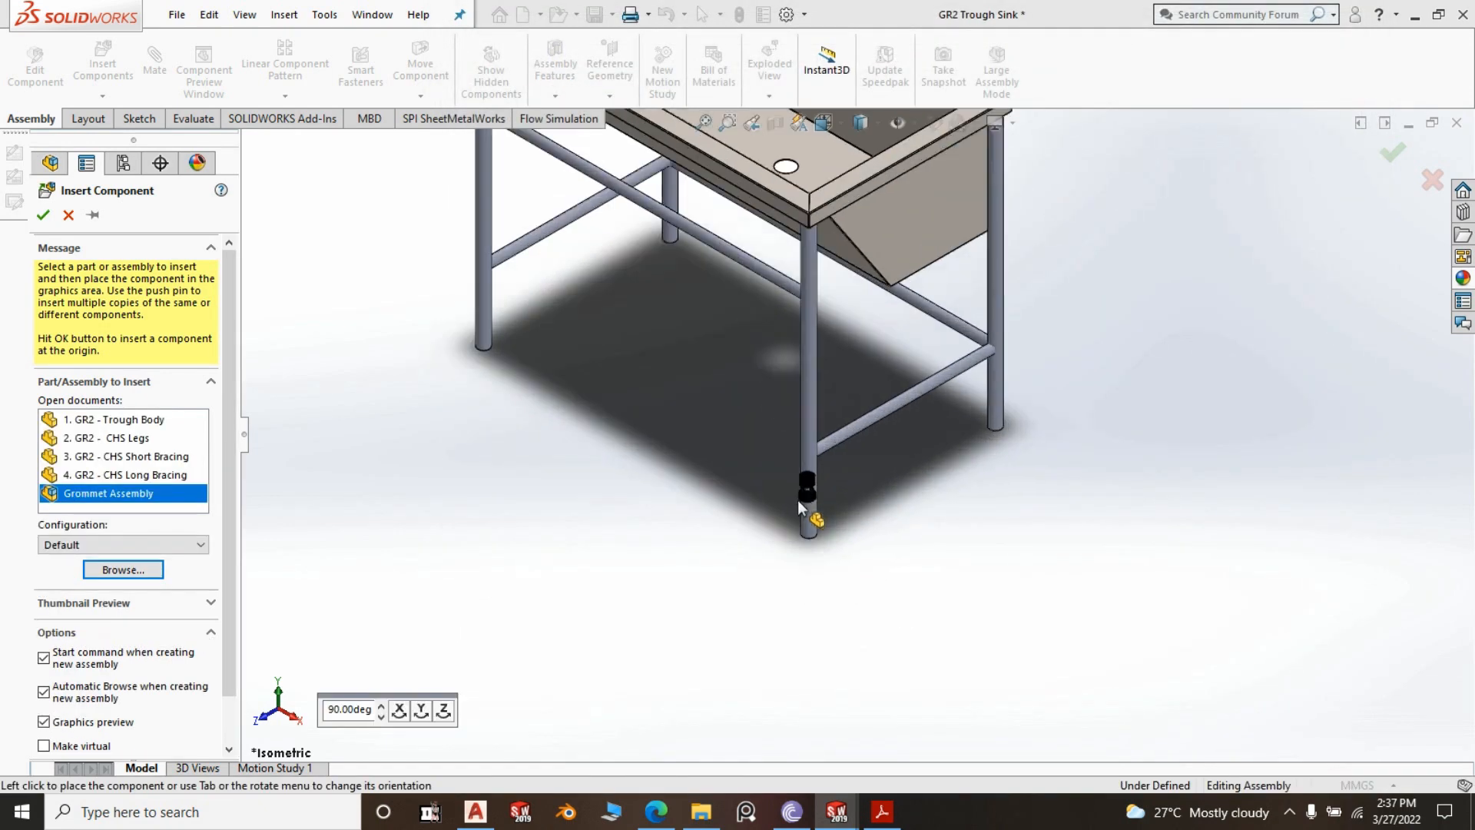
click(691, 501)
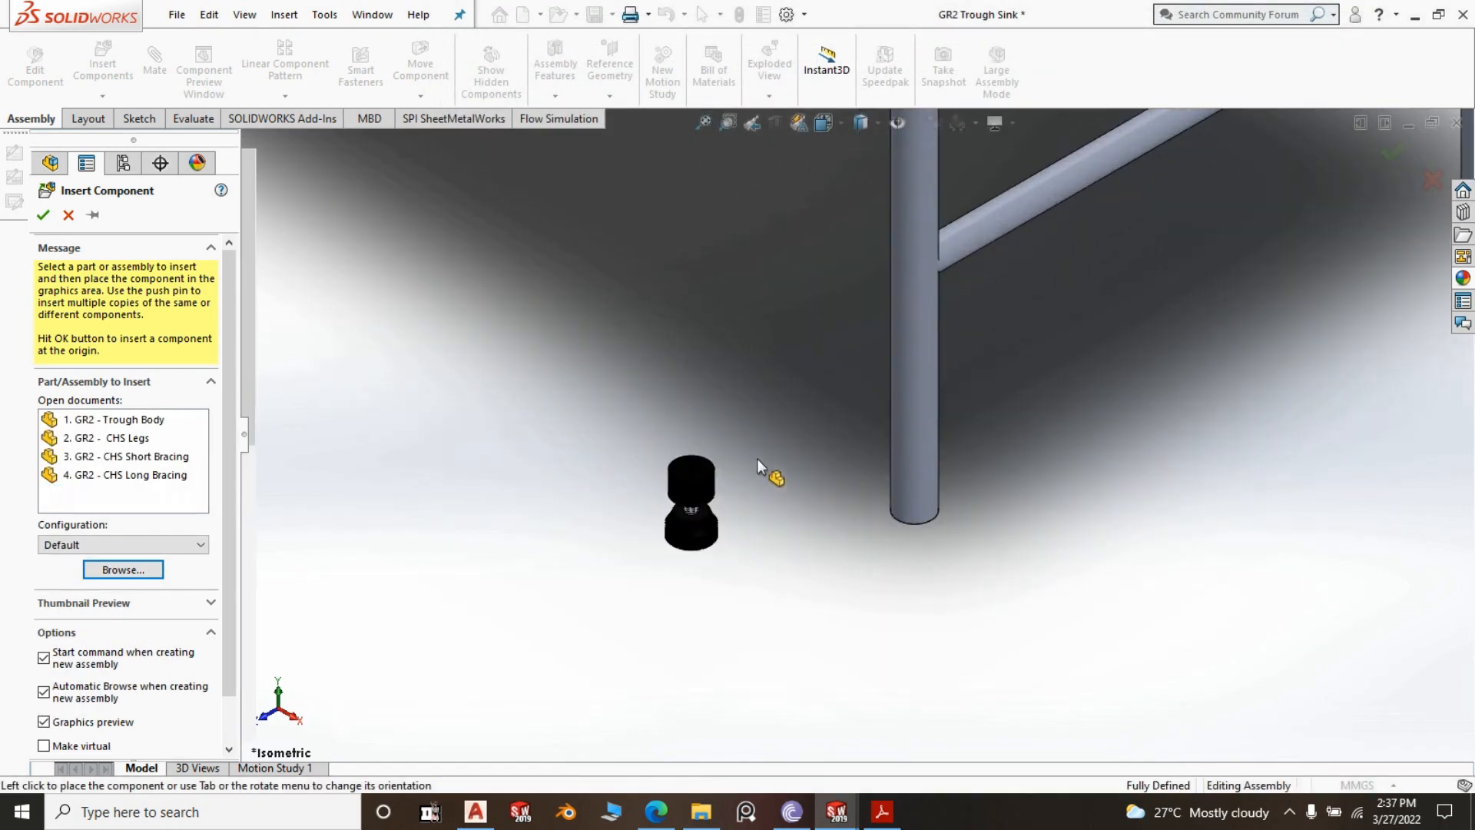
Mate the grommet's upper cylindrical face concentric with the outer face of CHS Legs<3>
scroll(749, 515, down, 5)
mouse_move(749, 515)
middle_down()
mouse_move(763, 497)
mouse_move(751, 512)
middle_up()
scroll(751, 512, up, 3)
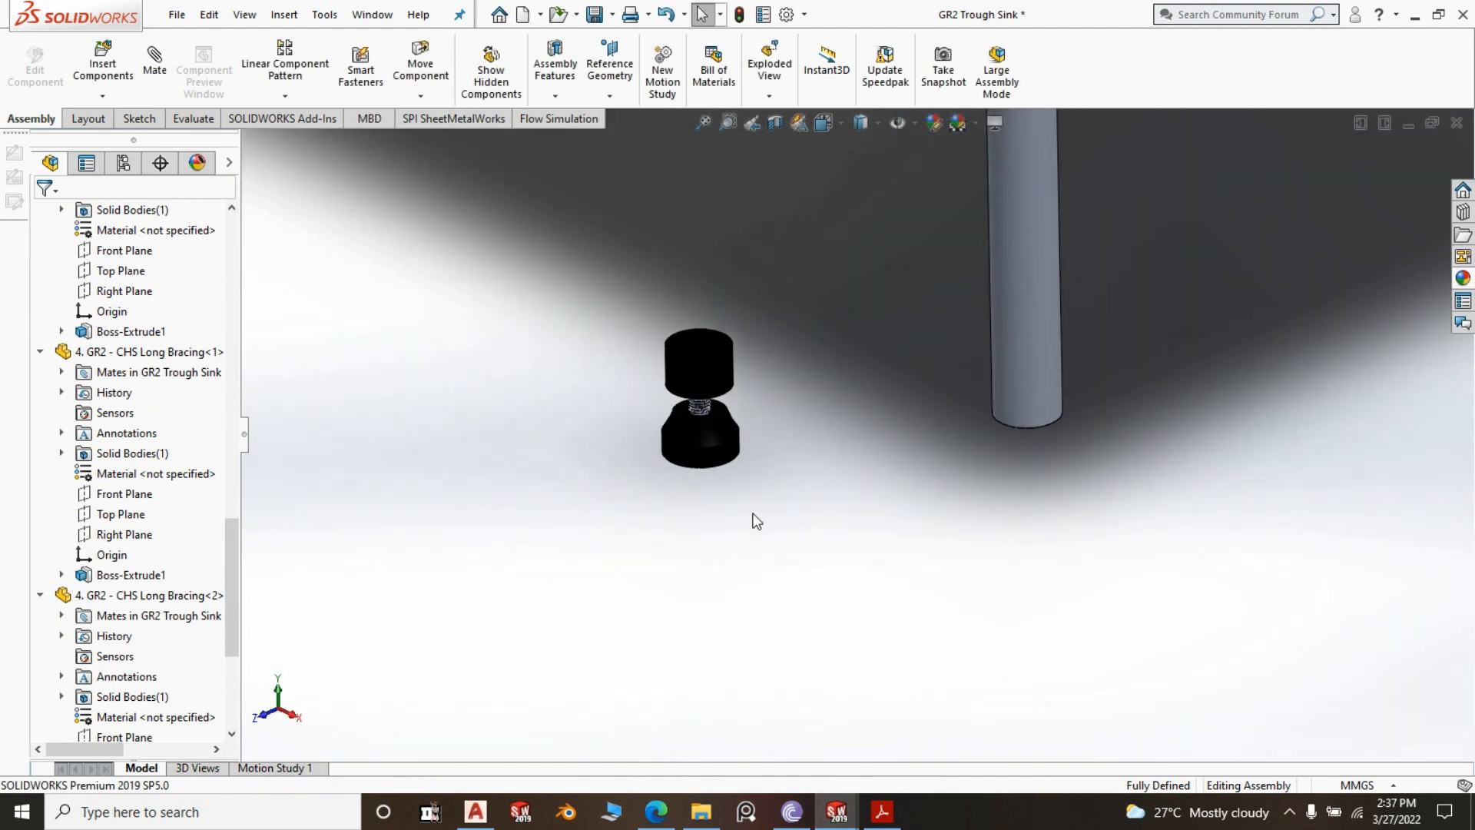
click(155, 60)
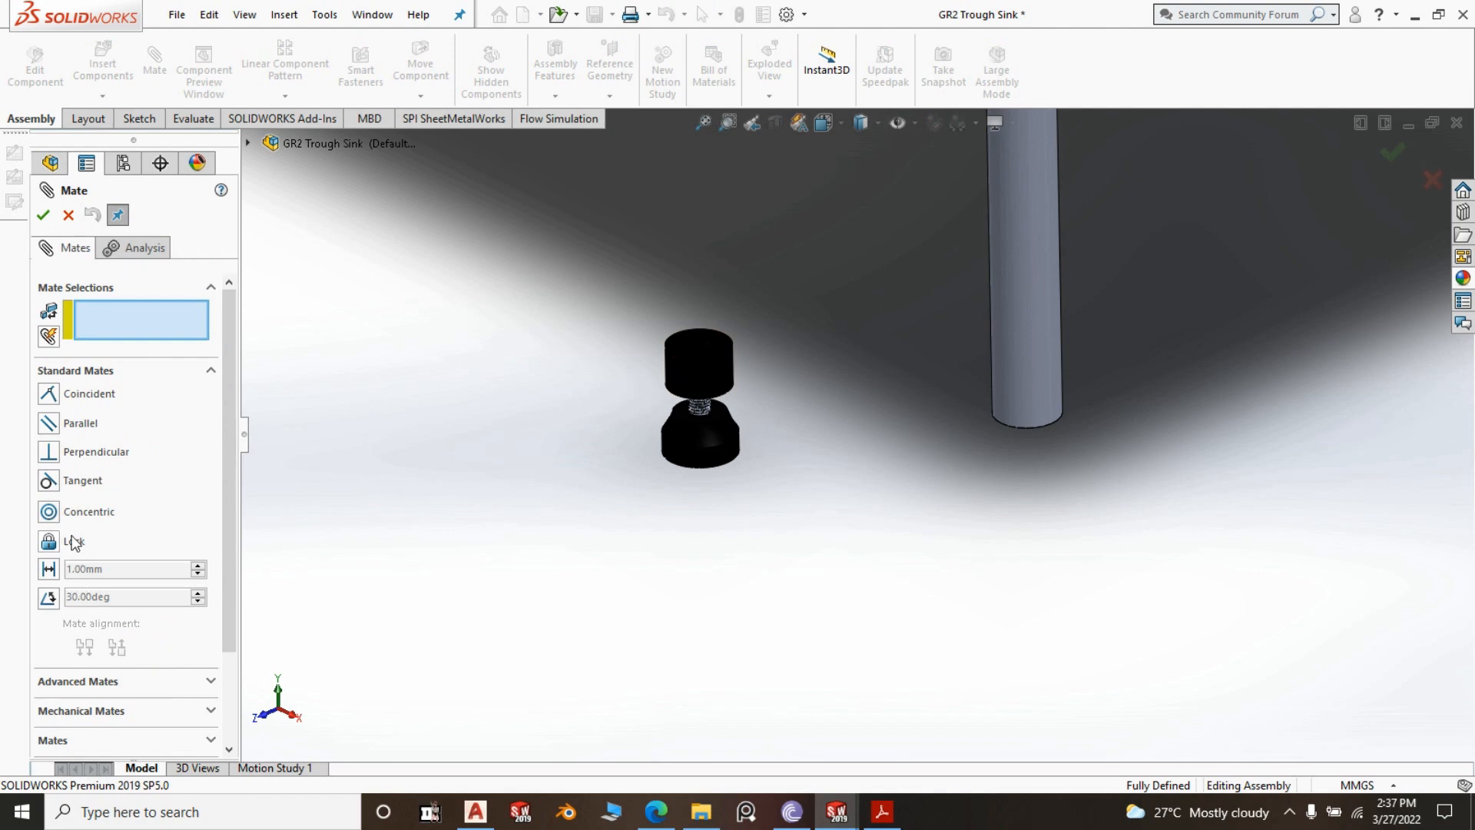
click(50, 514)
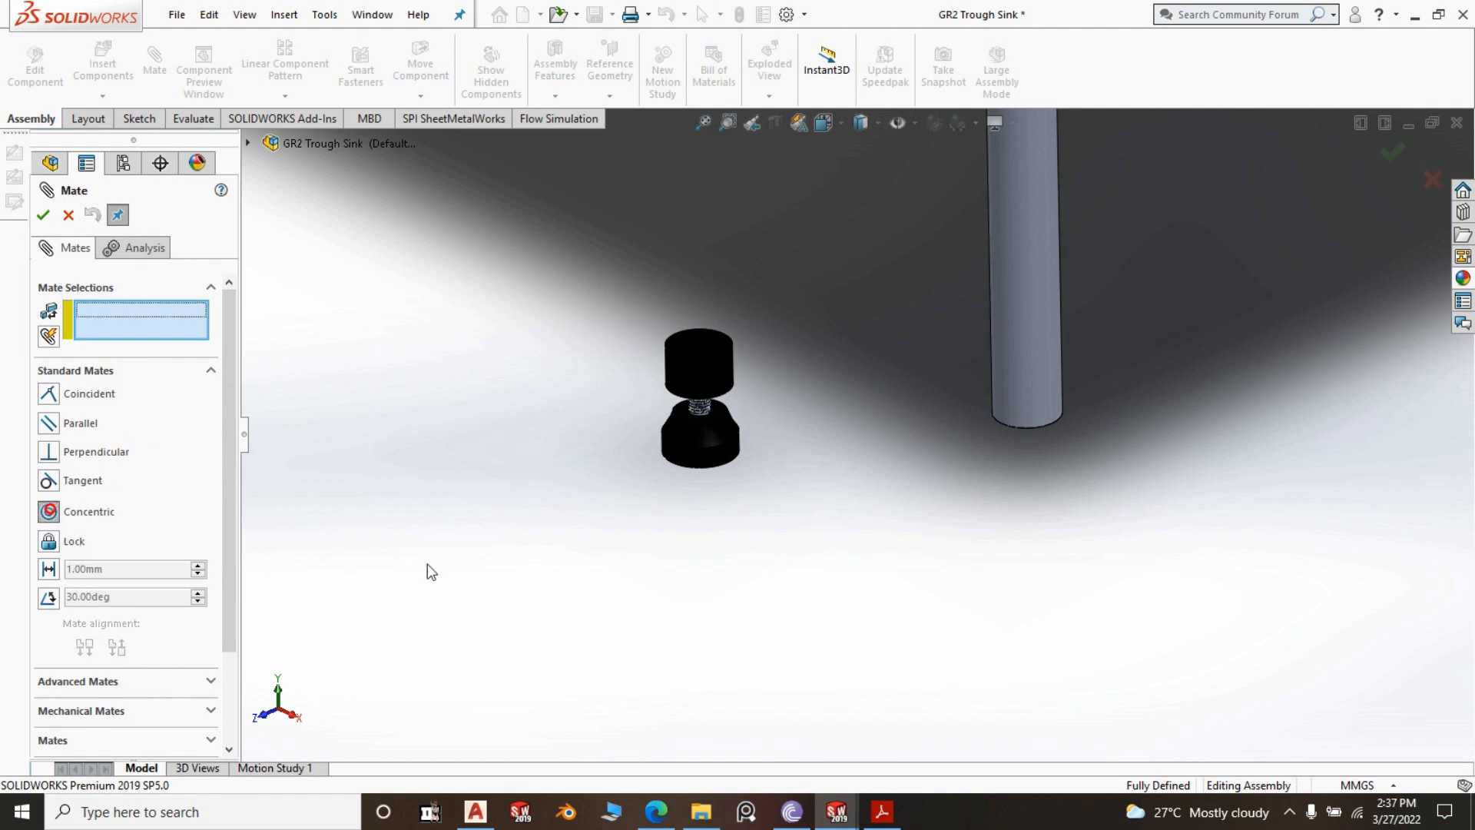
click(705, 379)
click(1035, 383)
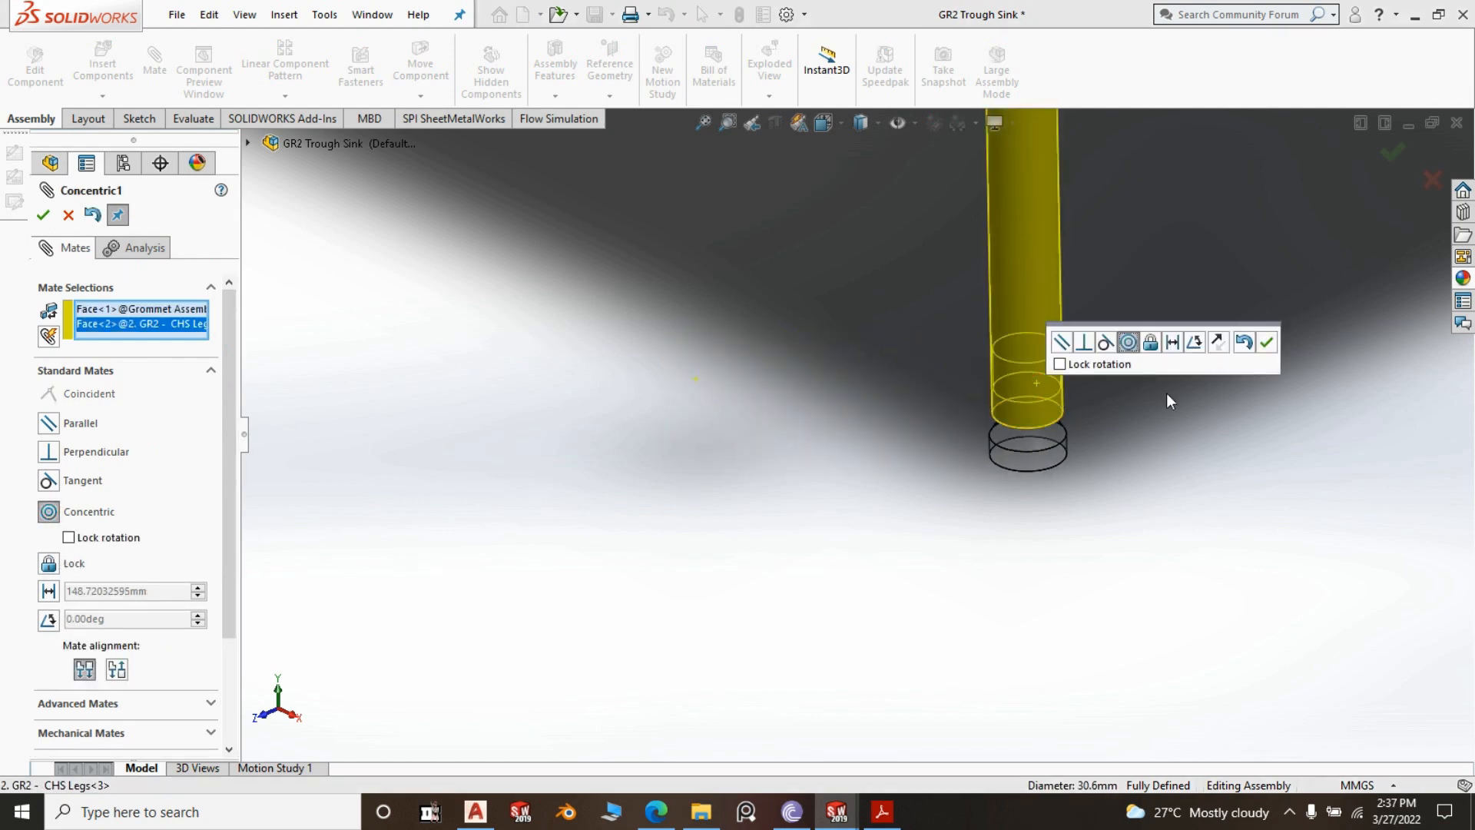
click(1266, 342)
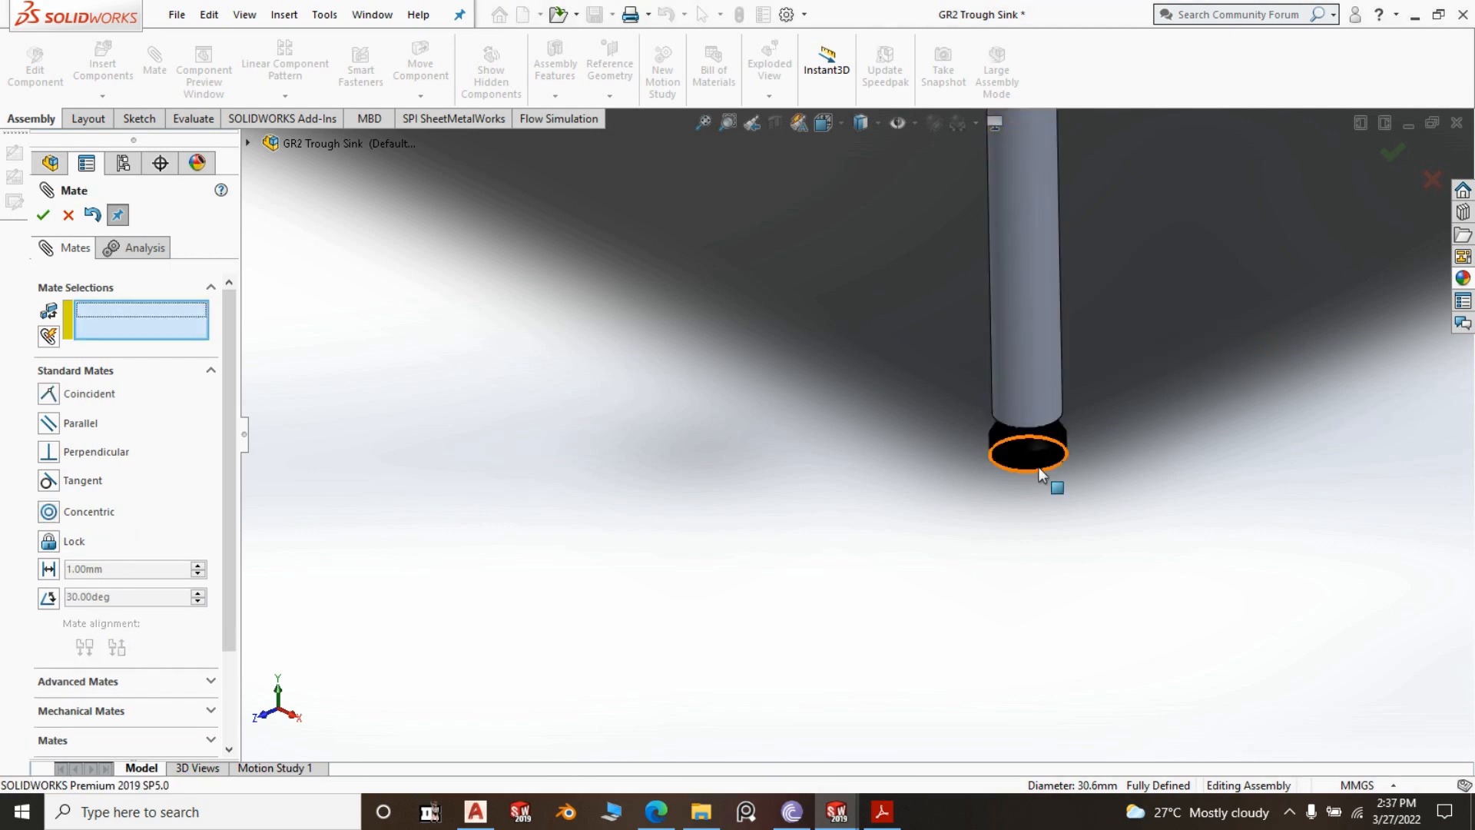
Undo the concentric mate between the grommet and CHS Legs<3>
scroll(1038, 465, down, 2)
click(999, 432)
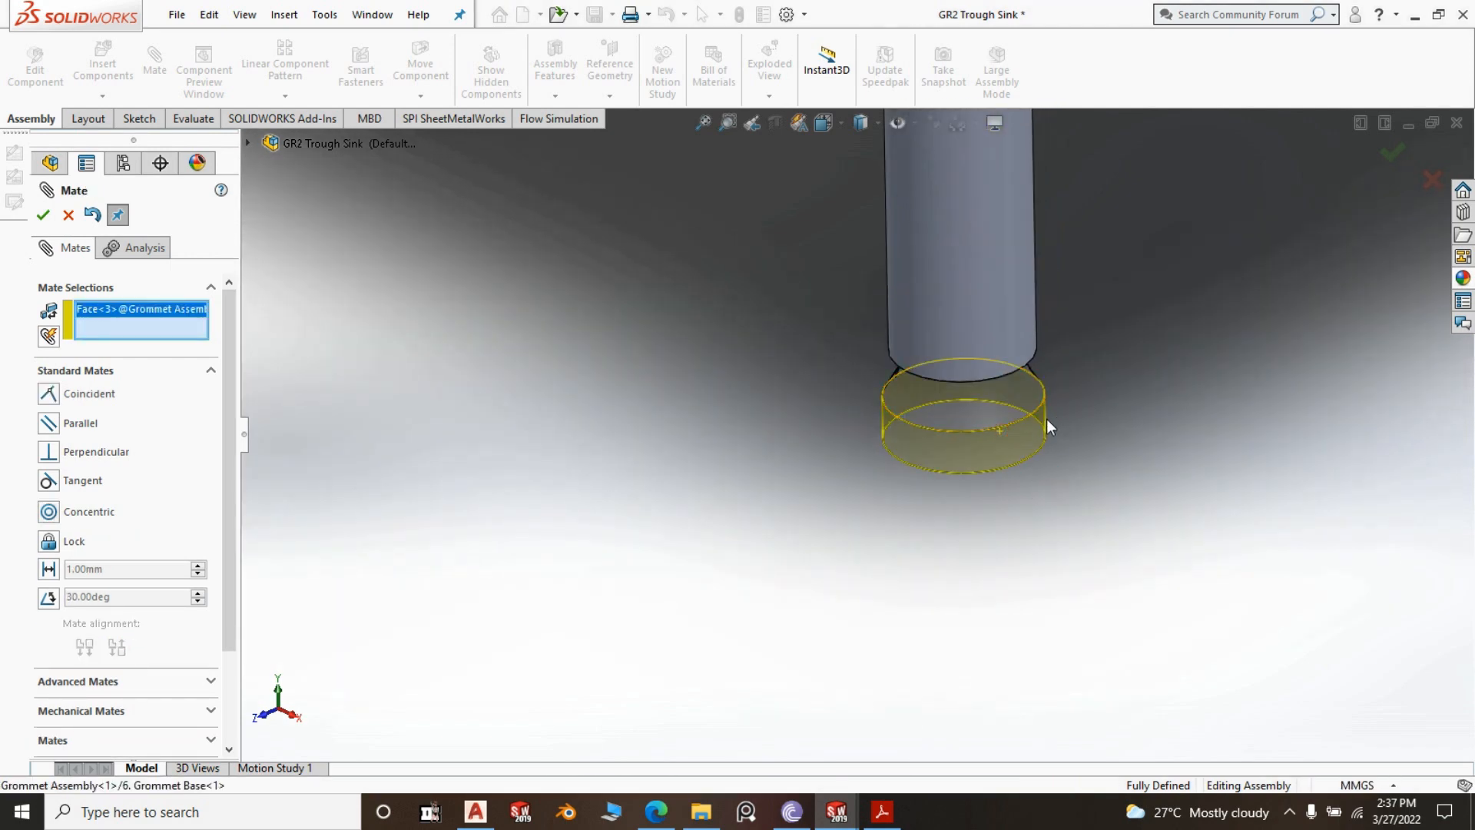
drag(998, 426, 1002, 519)
scroll(1094, 386, down, 5)
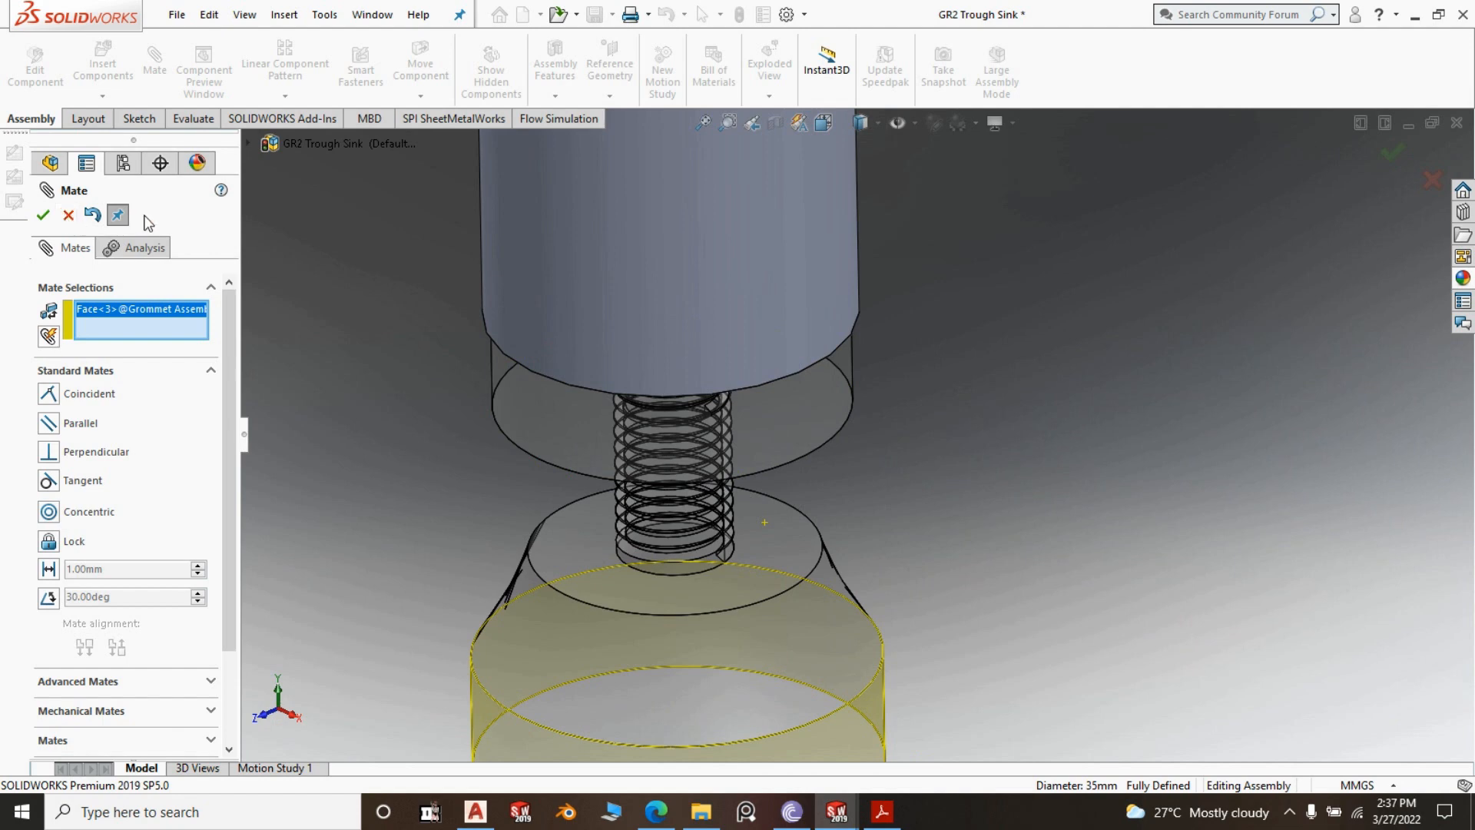
click(45, 217)
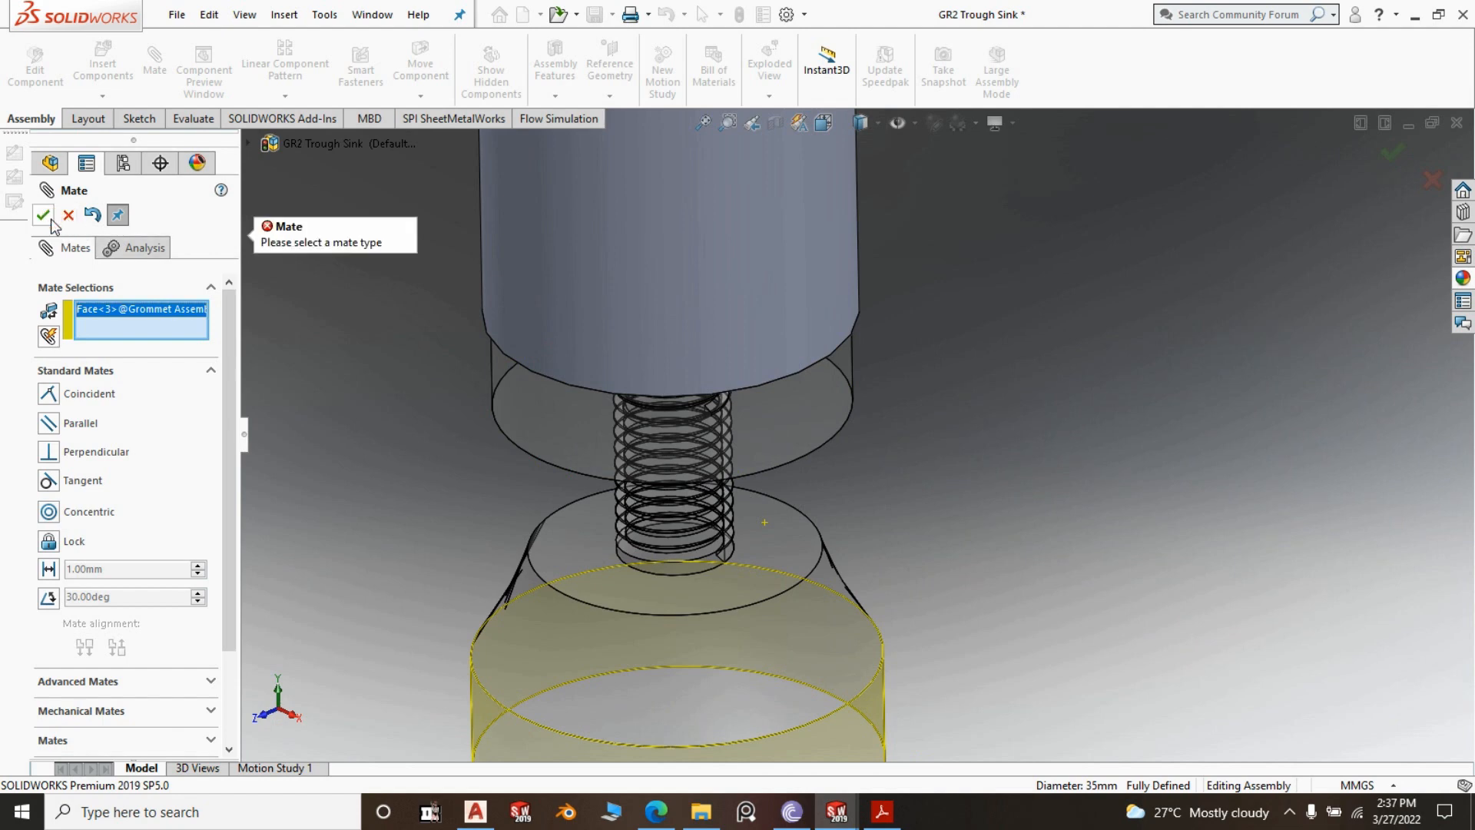
click(92, 214)
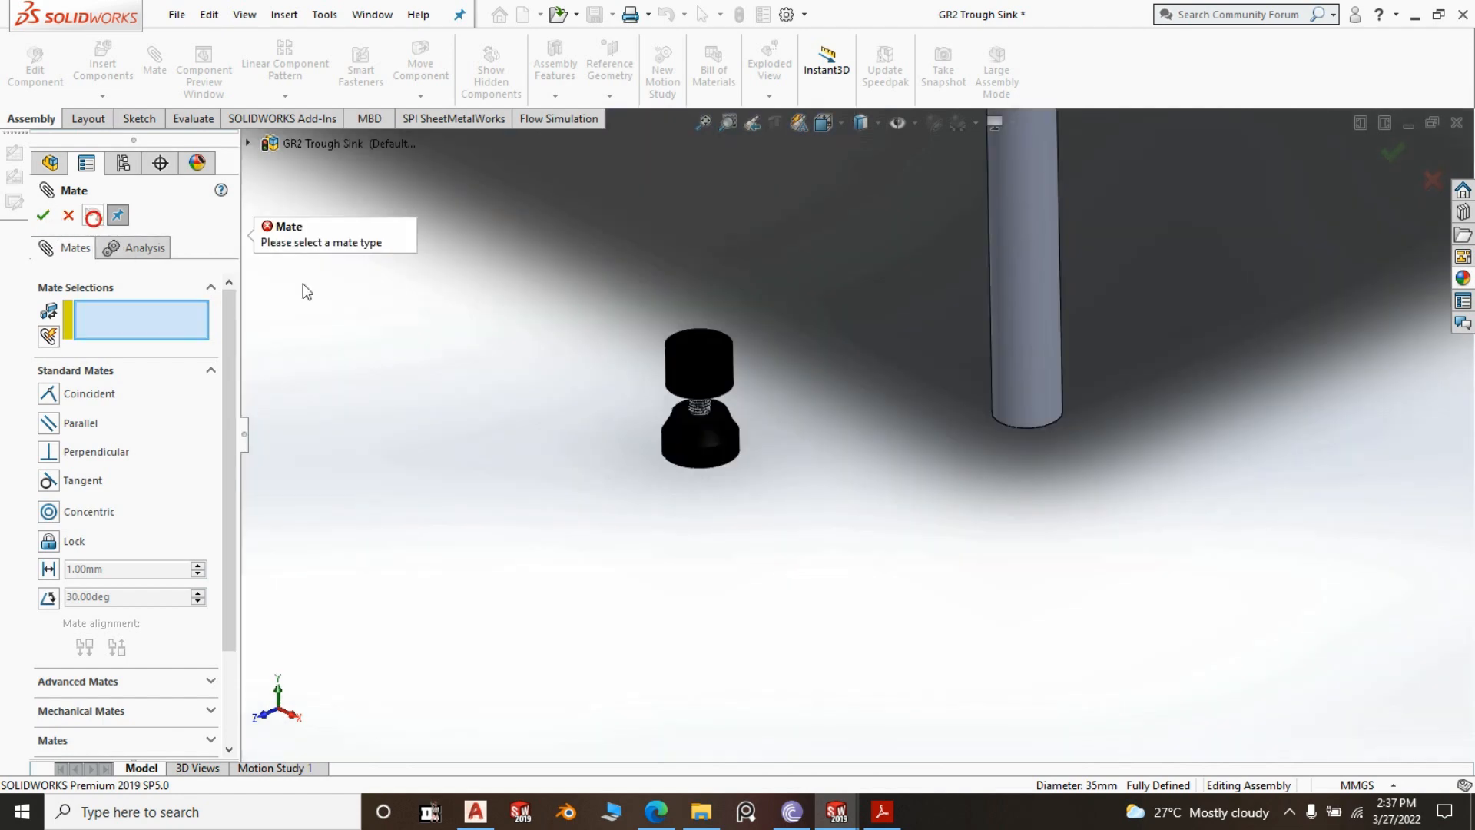
click(444, 369)
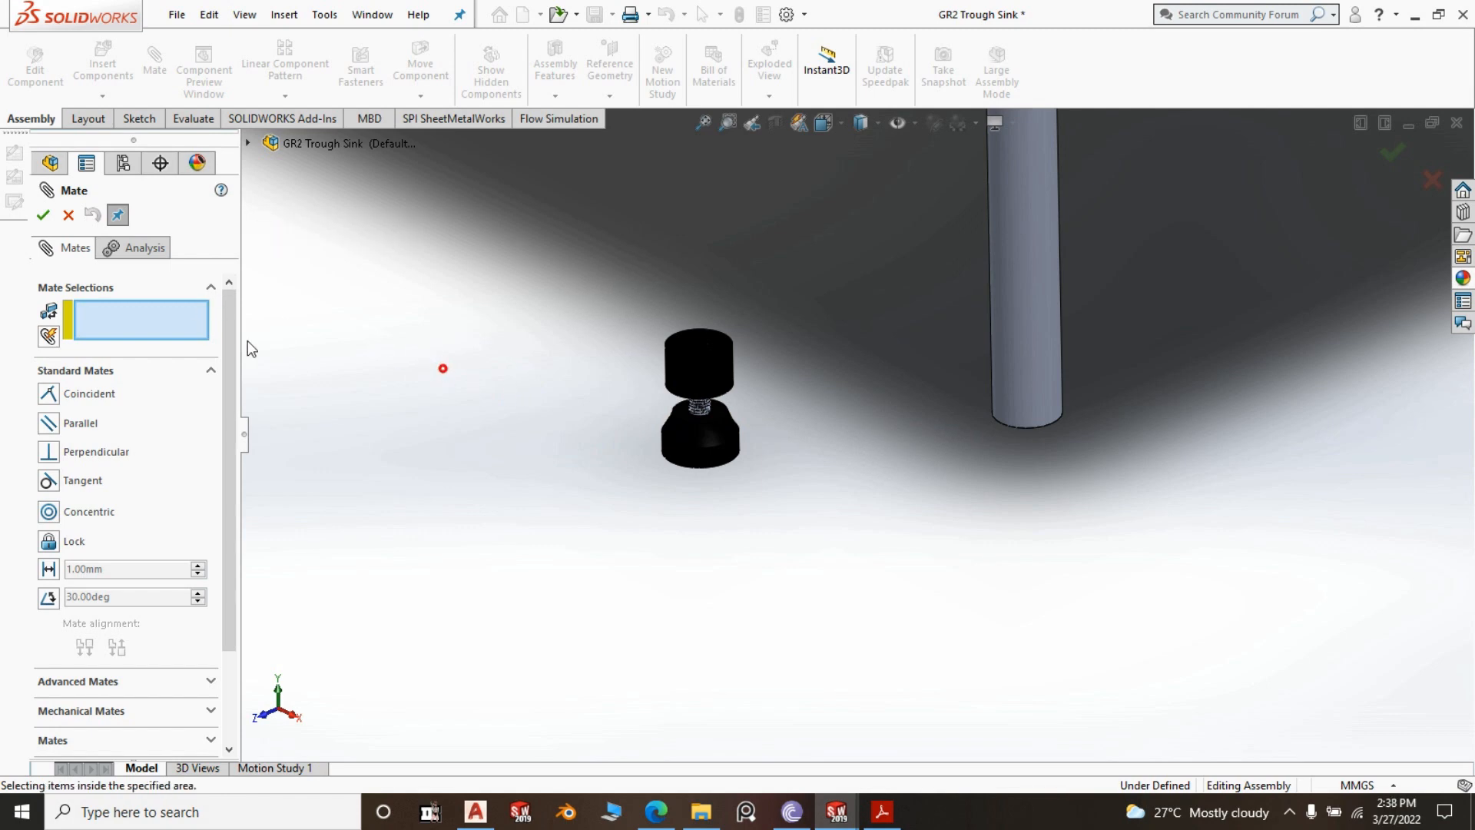
Mate the grommet's upper cylindrical face concentric with CHS Legs<3> and slide the grommet down partly out of the leg
click(49, 511)
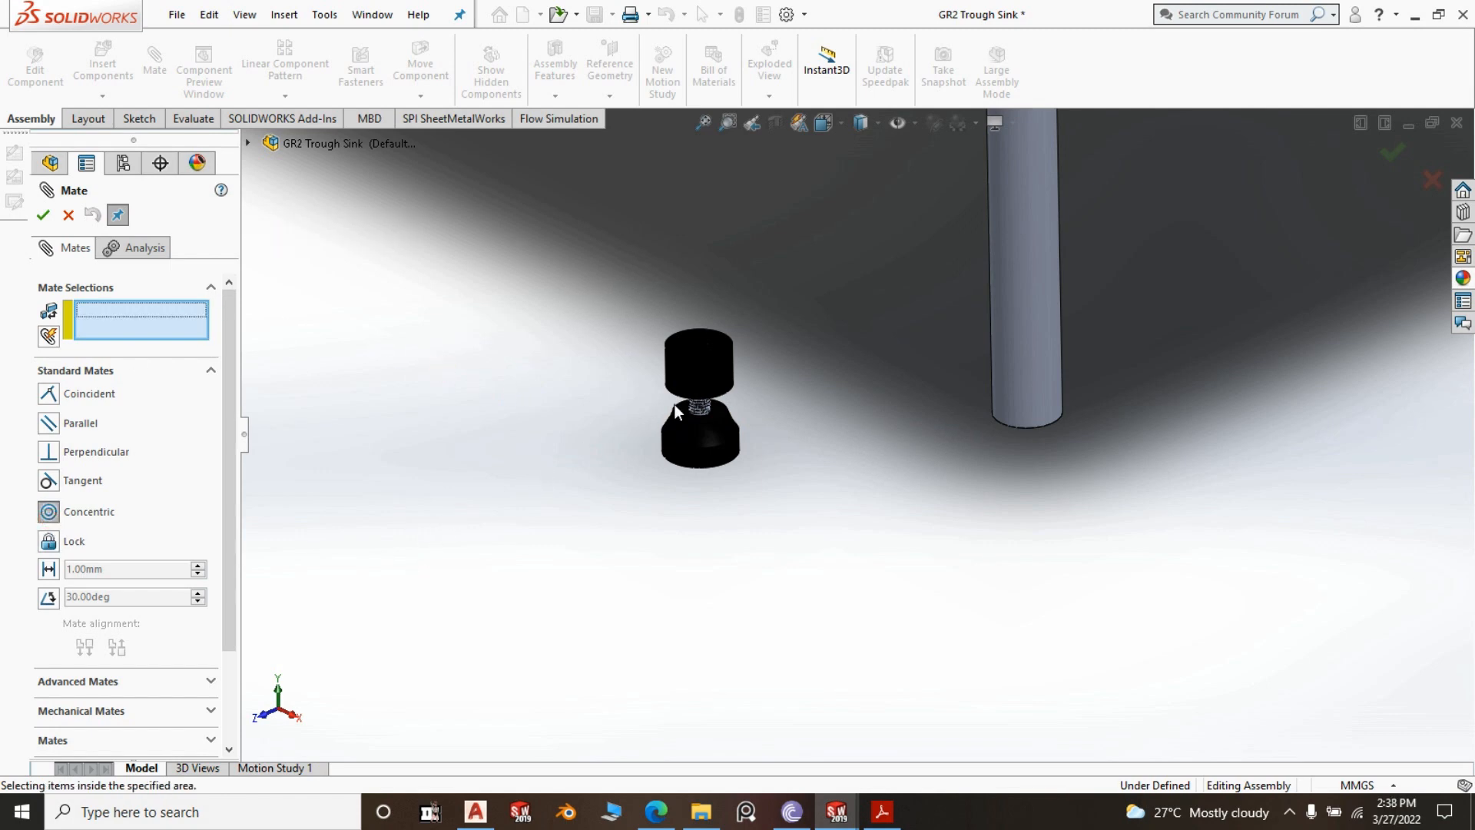
click(685, 378)
click(1024, 386)
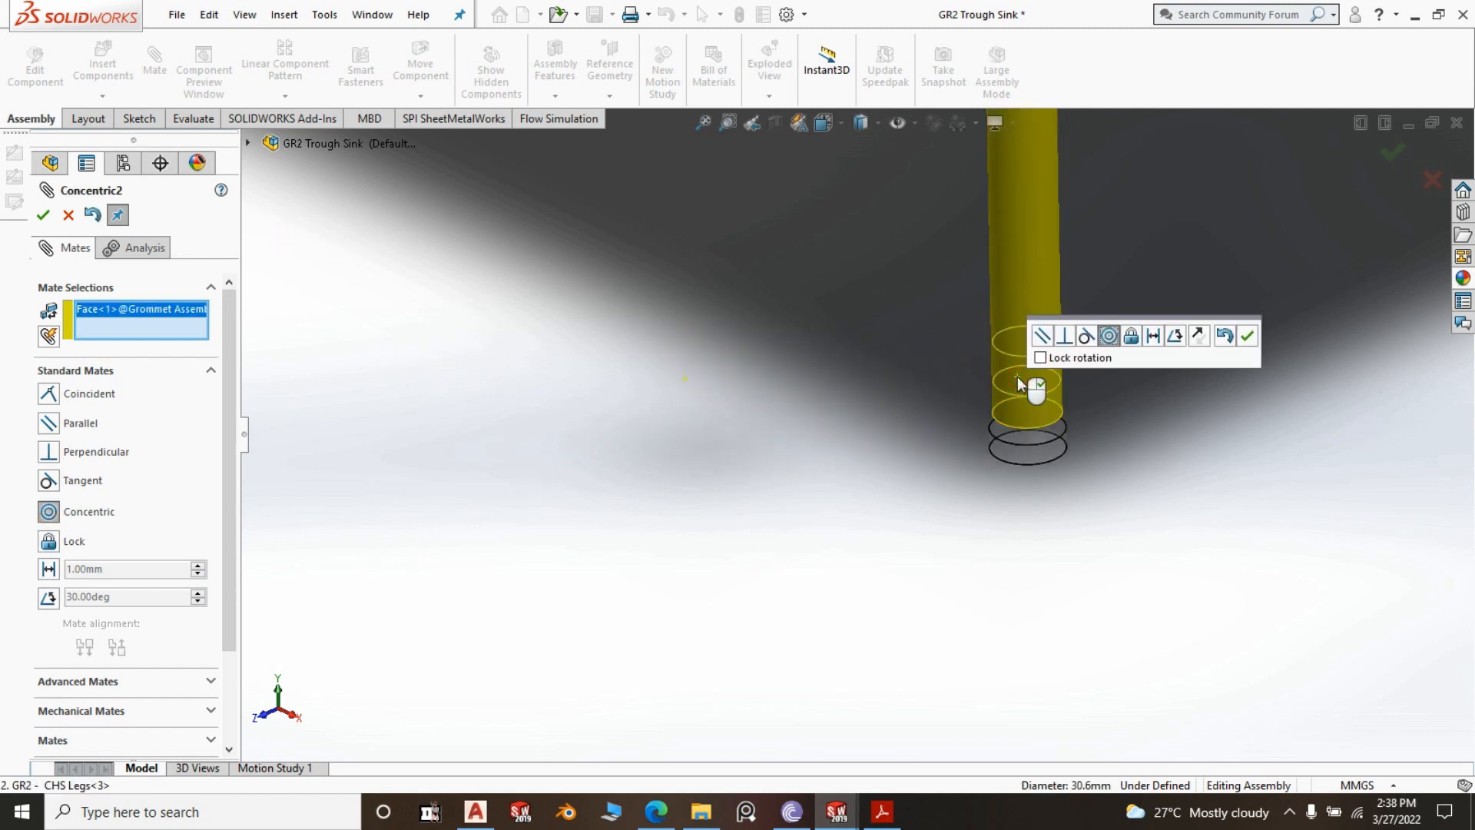
click(1248, 336)
scroll(1111, 460, down, 5)
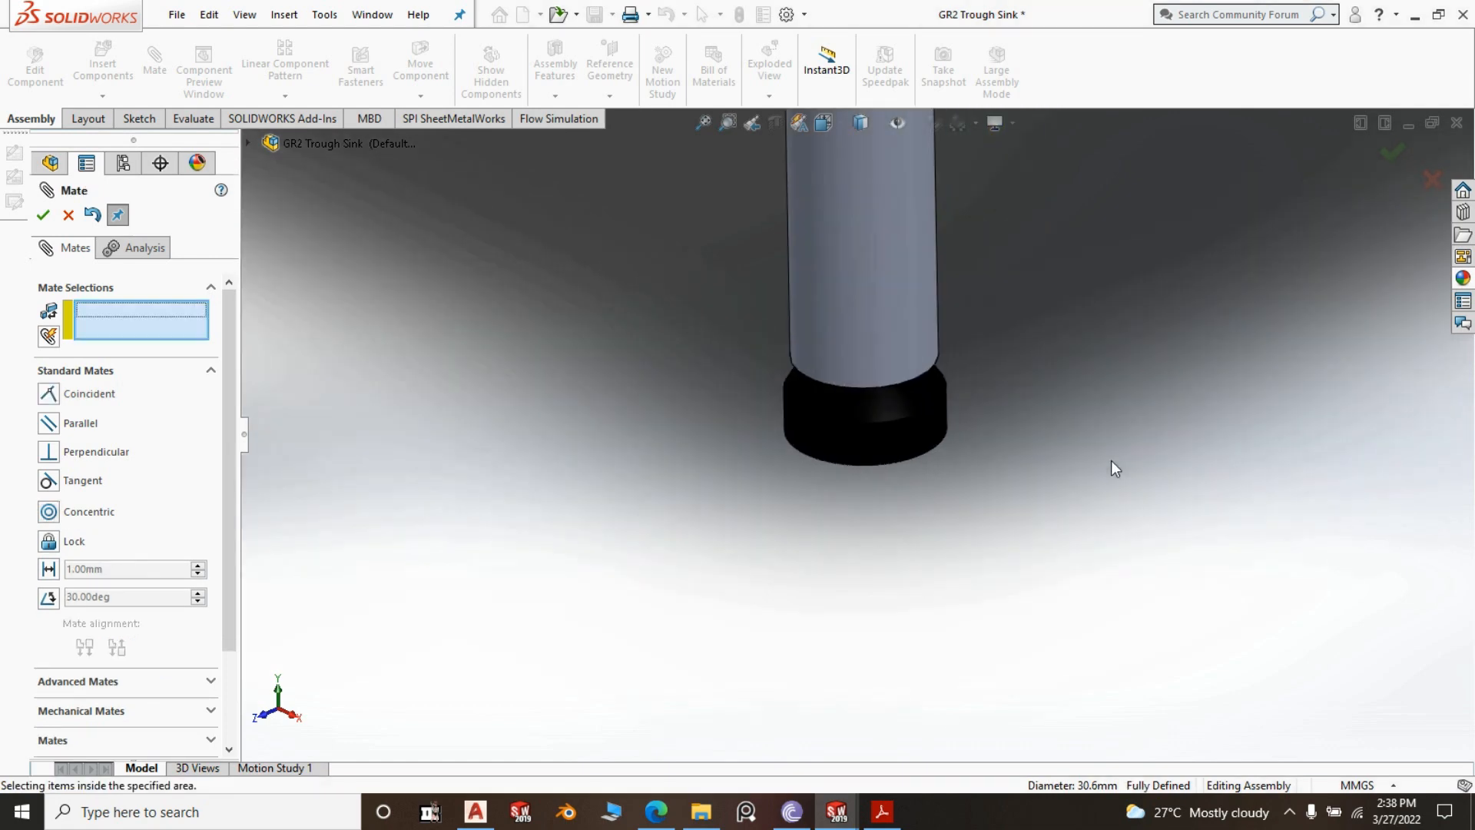
drag(813, 411, 814, 572)
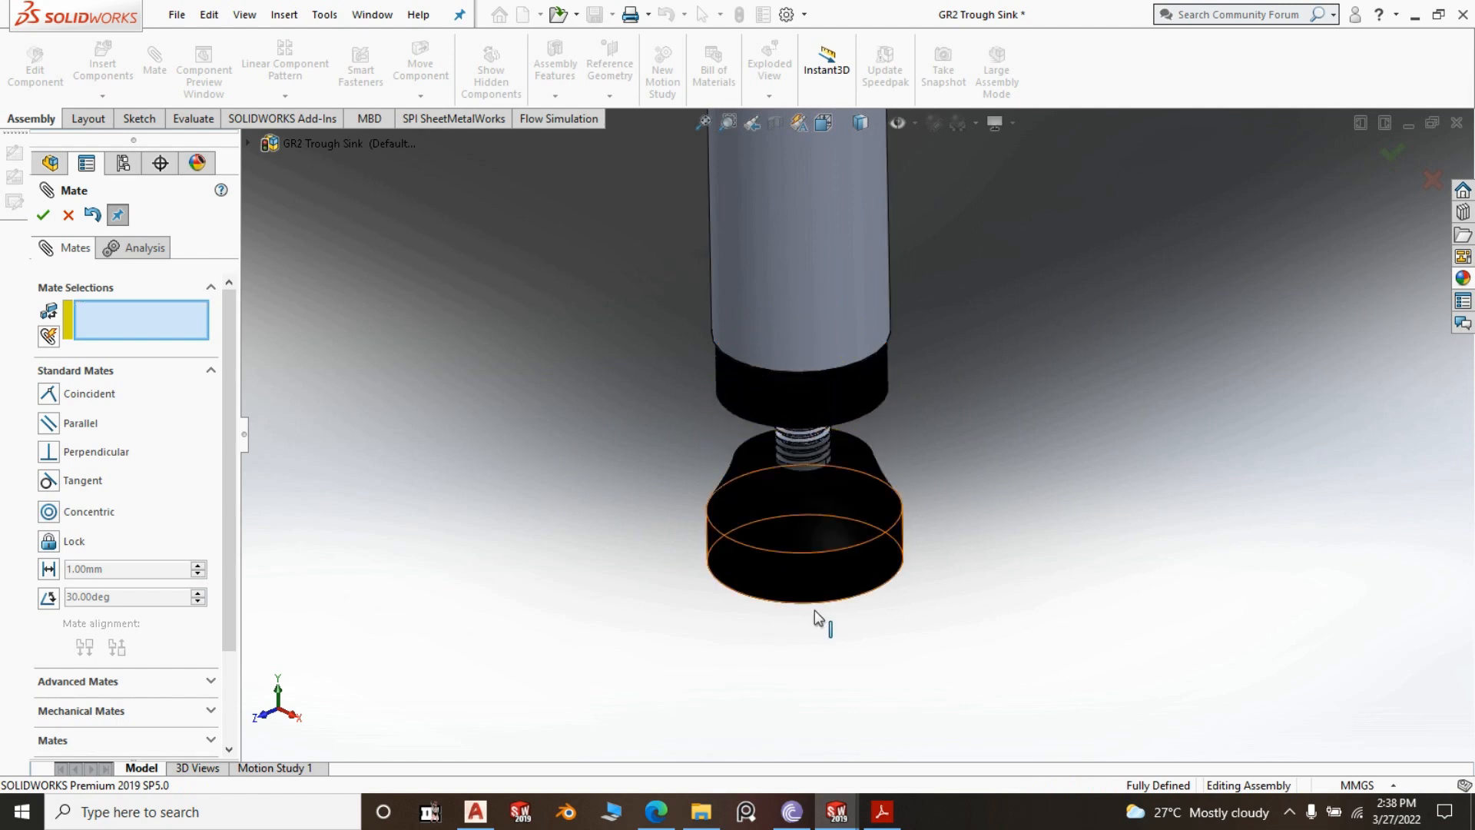
Mate the flat underside of the grommet body coincident with the ring-shaped lower end face of CHS Legs<3>
click(48, 393)
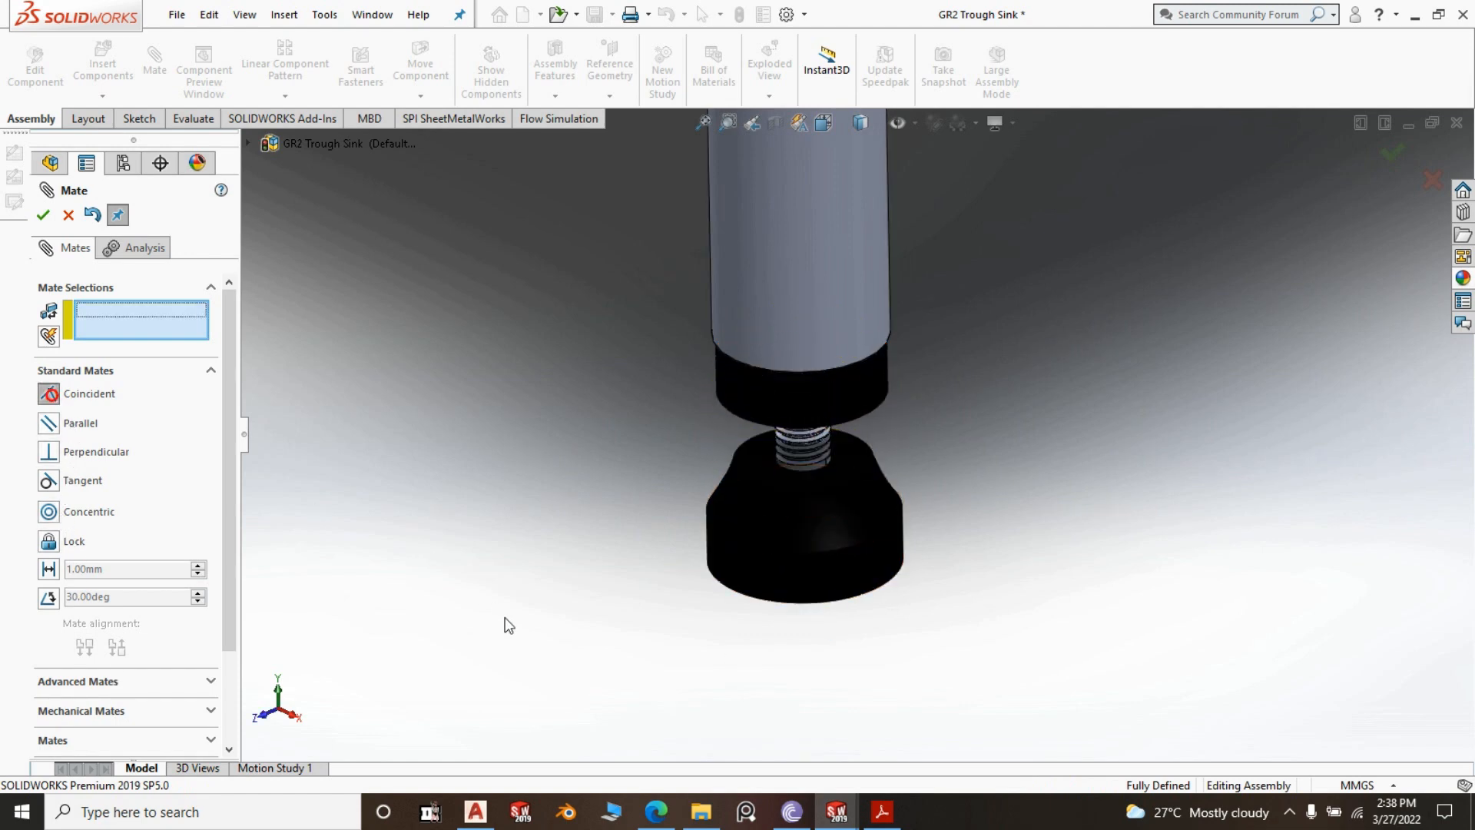
middle_drag(504, 622, 946, 388)
scroll(929, 389, down, 10)
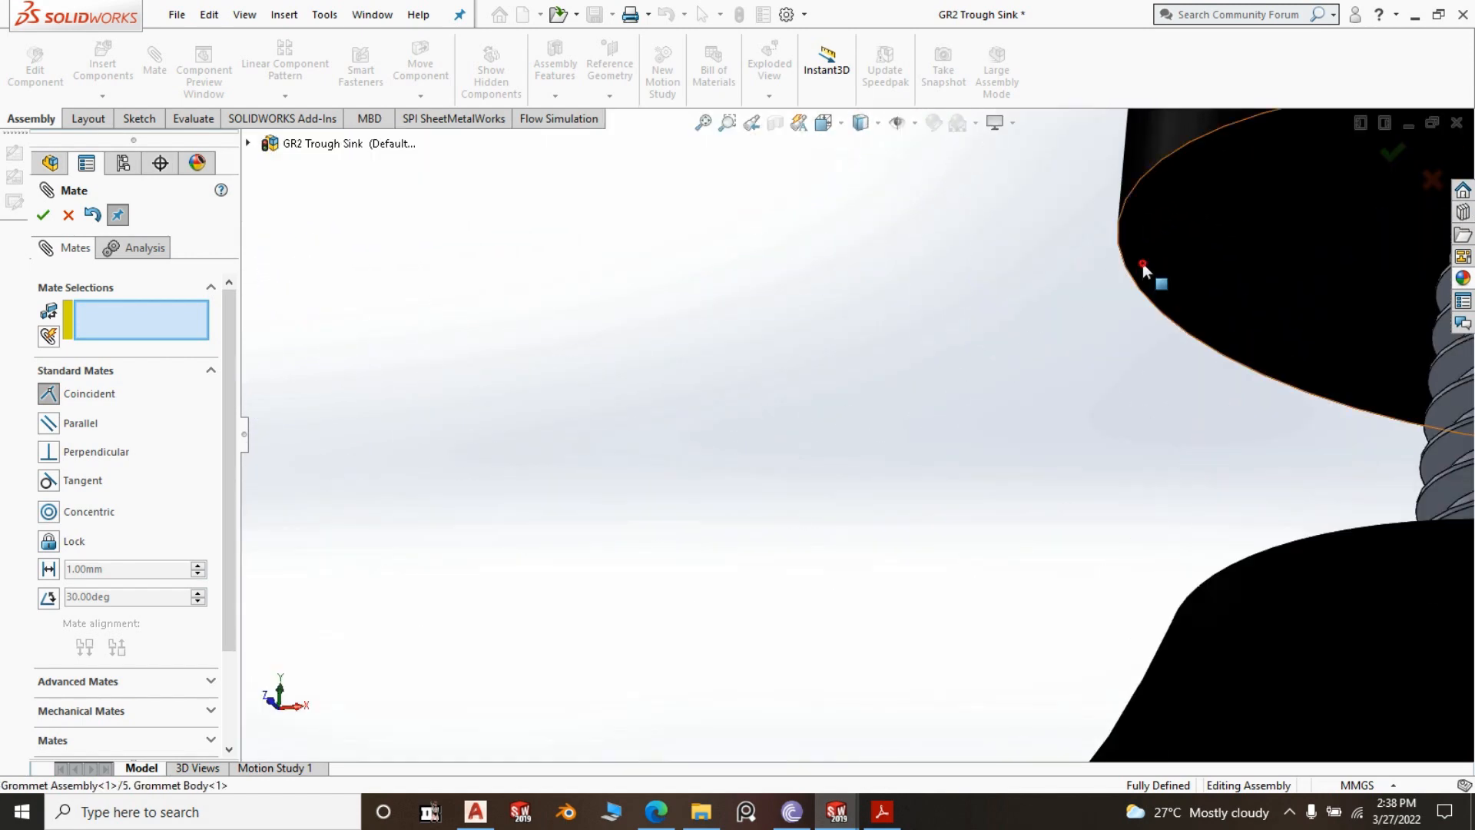
click(1141, 262)
scroll(1044, 380, up, 6)
scroll(956, 412, down, 8)
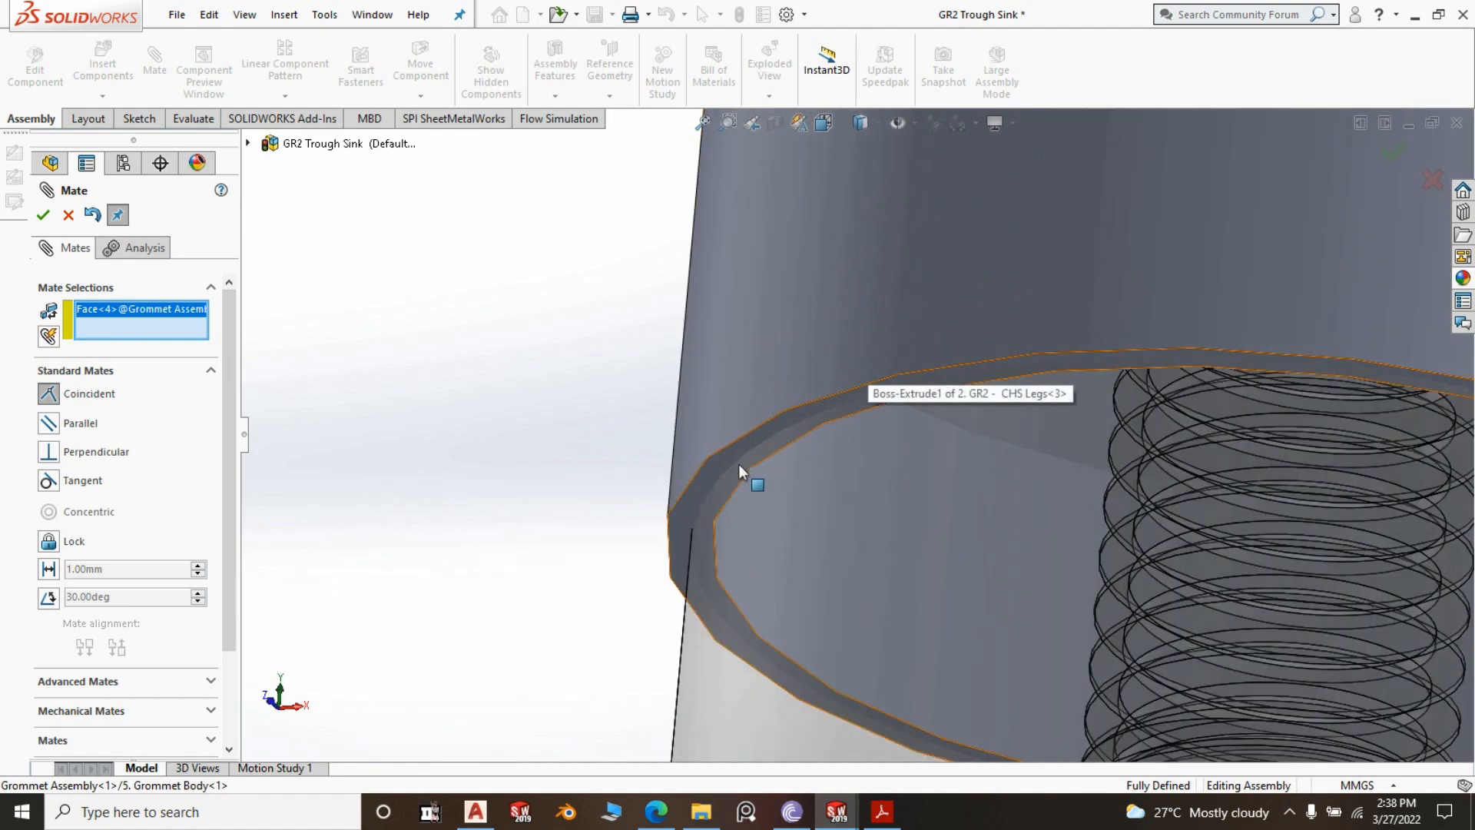
click(739, 464)
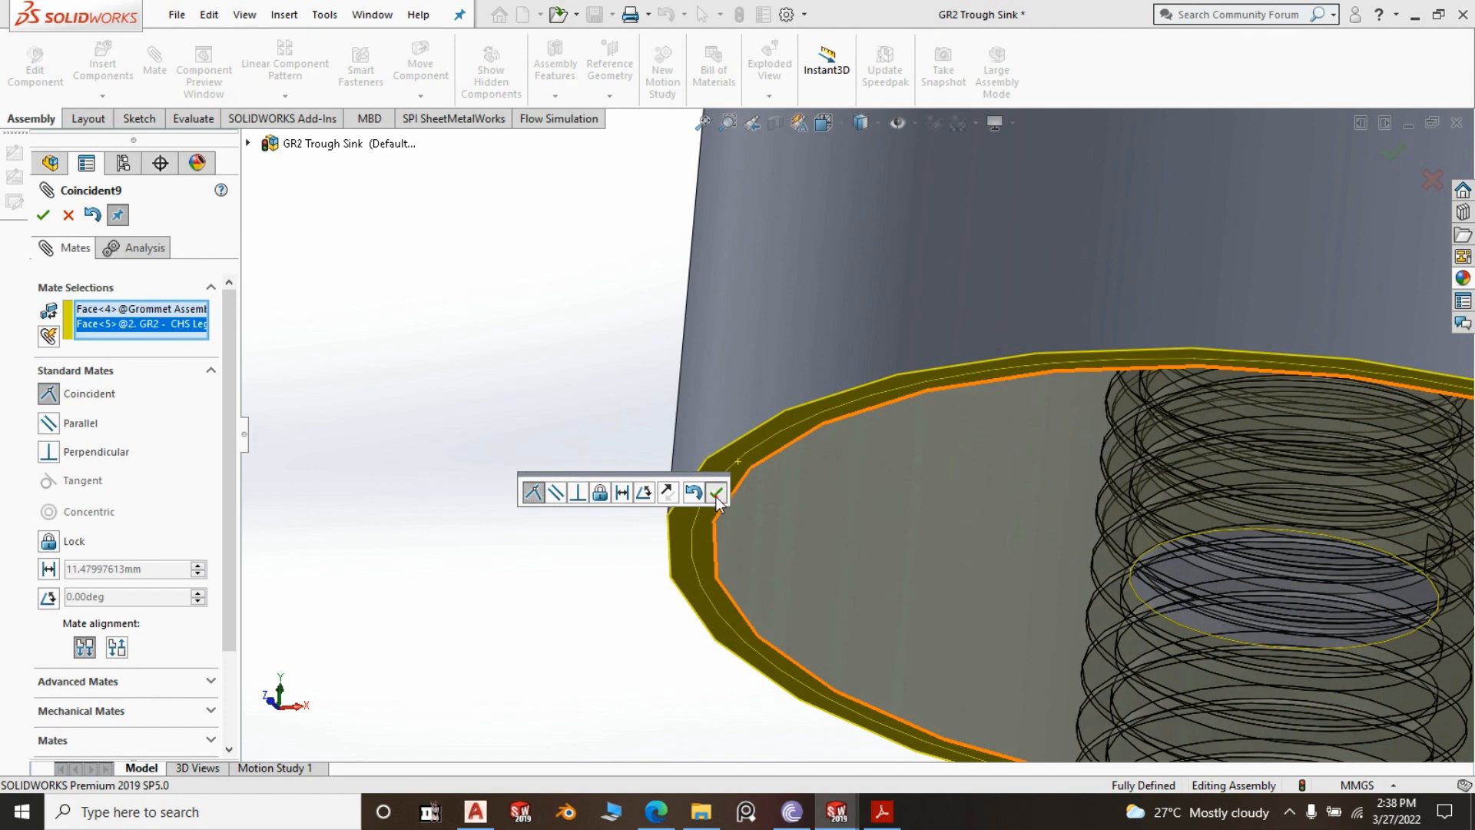
click(716, 494)
click(43, 215)
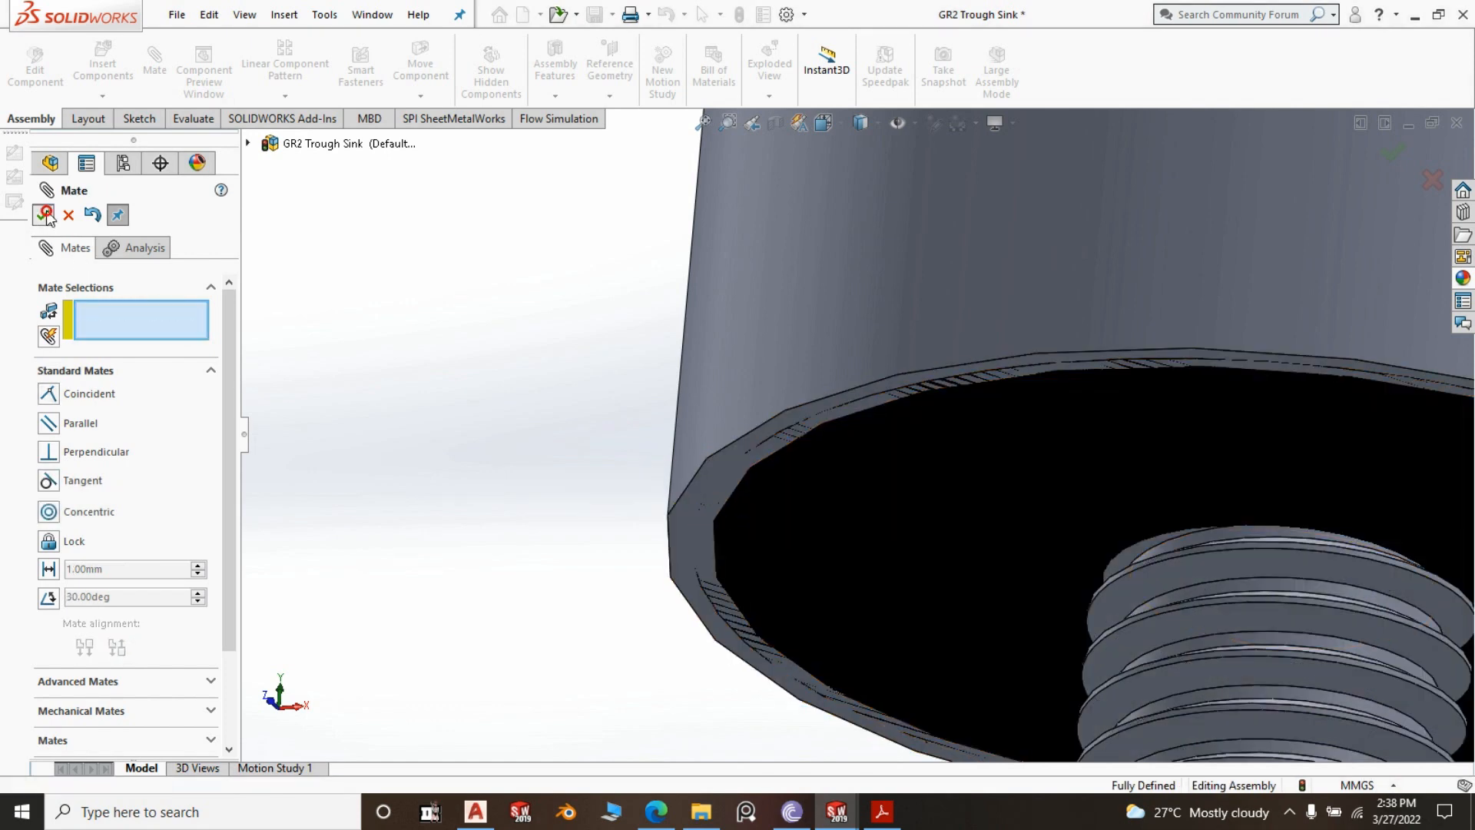
Return to the isometric view and show the whole sink with its fitted grommet
scroll(520, 338, up, 10)
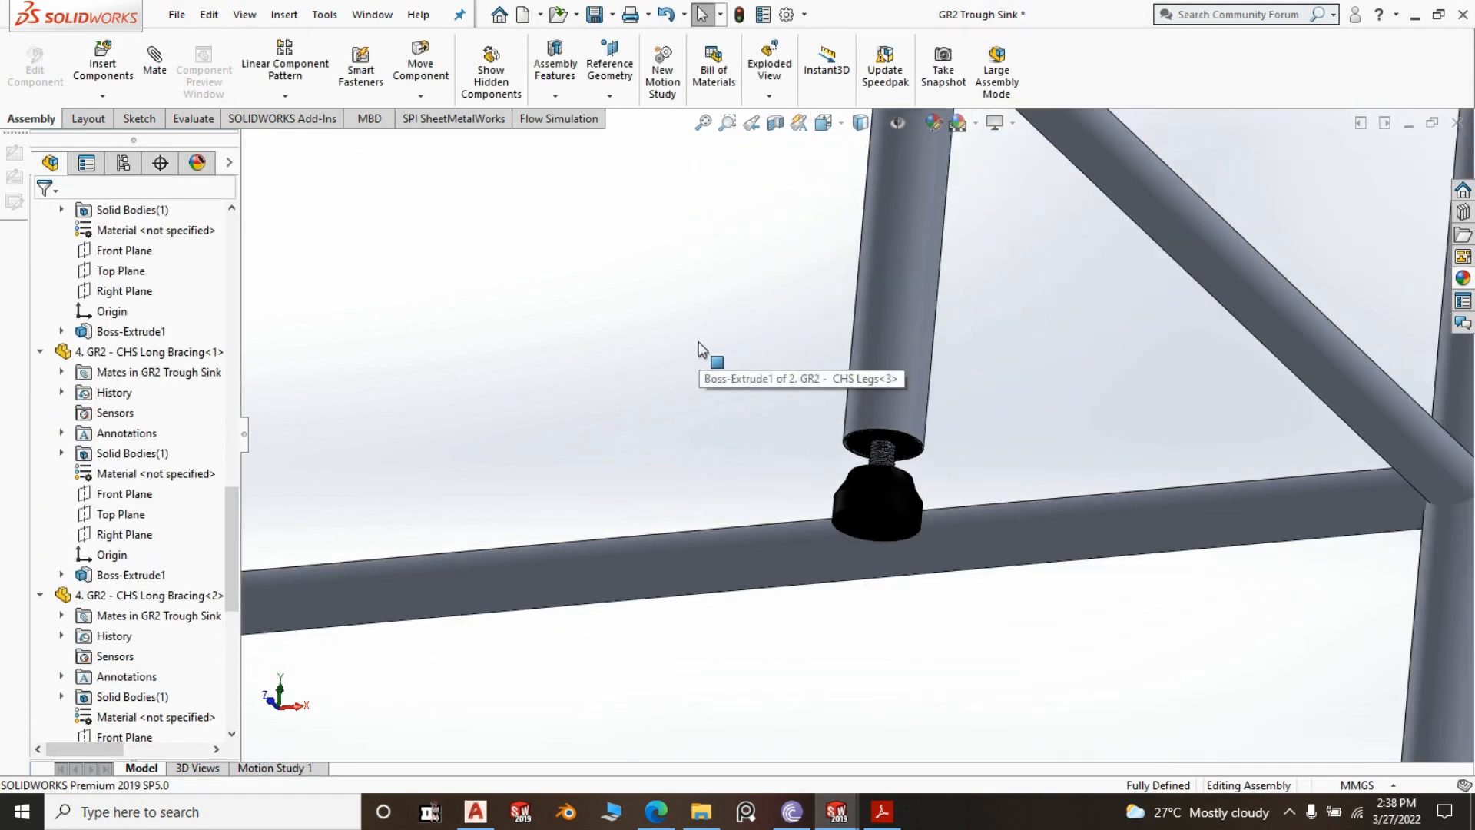
key(space)
click(1400, 655)
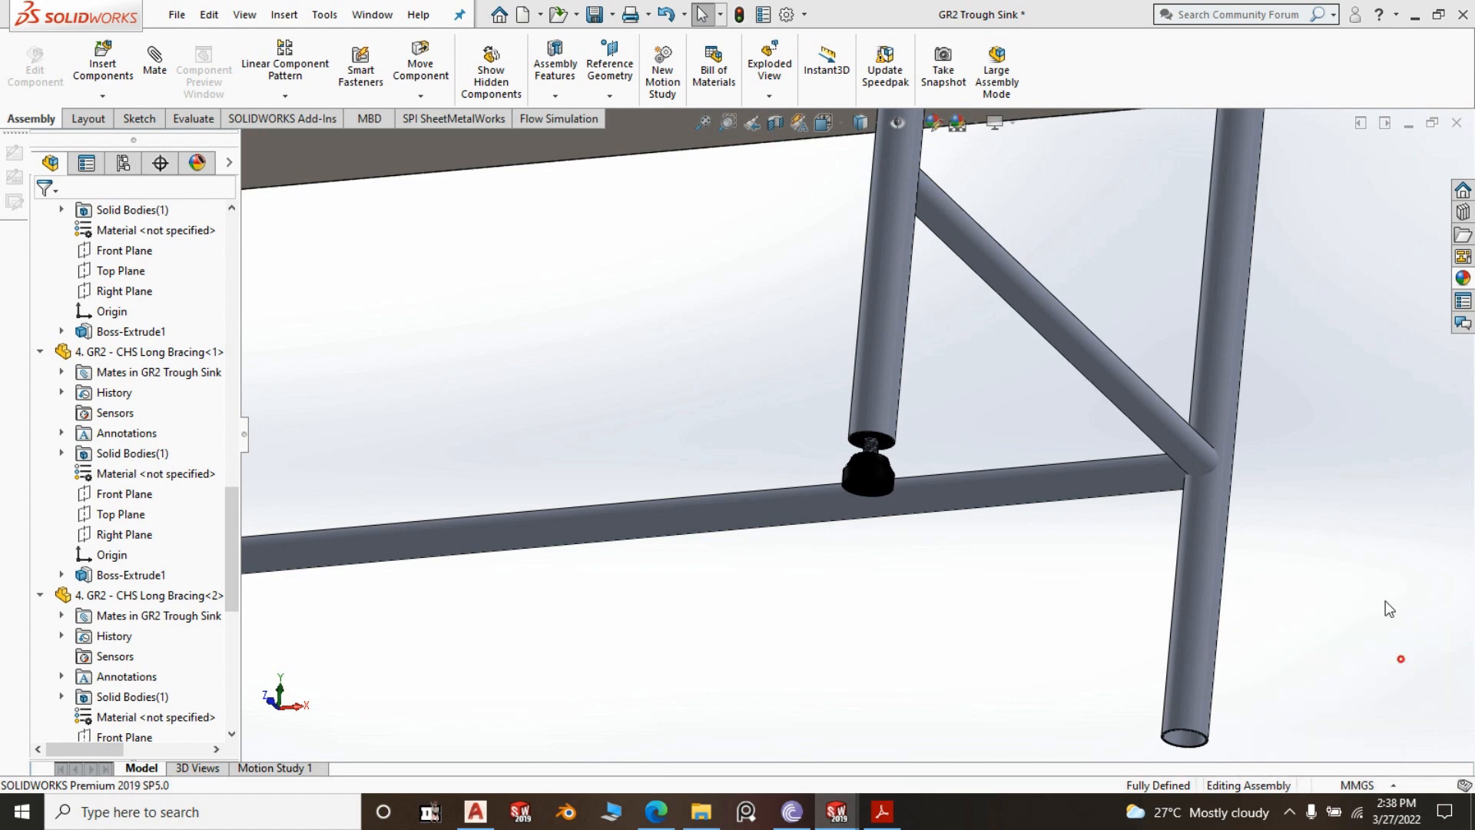
scroll(922, 630, down, 5)
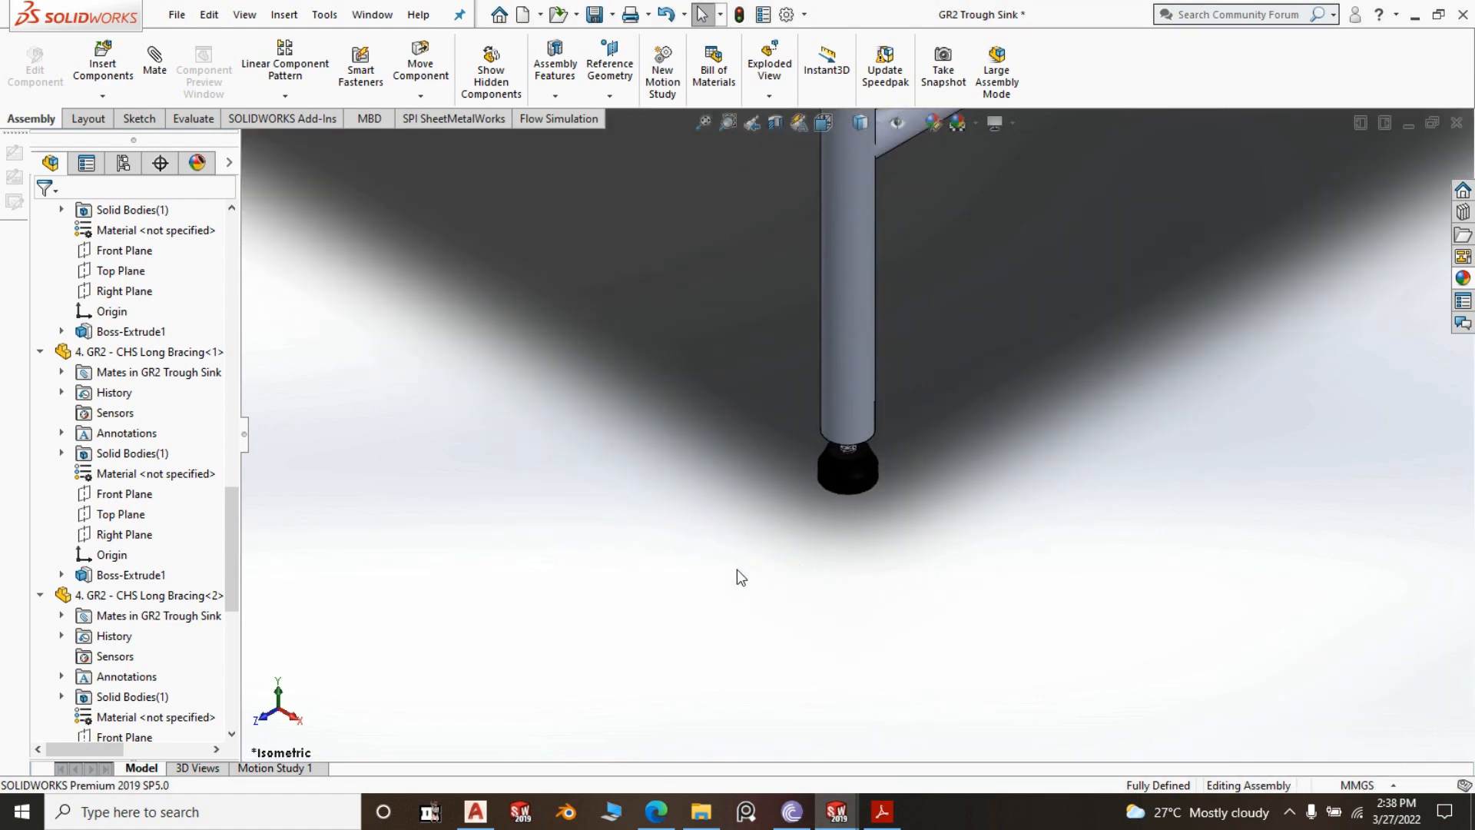
scroll(769, 600, up, 2)
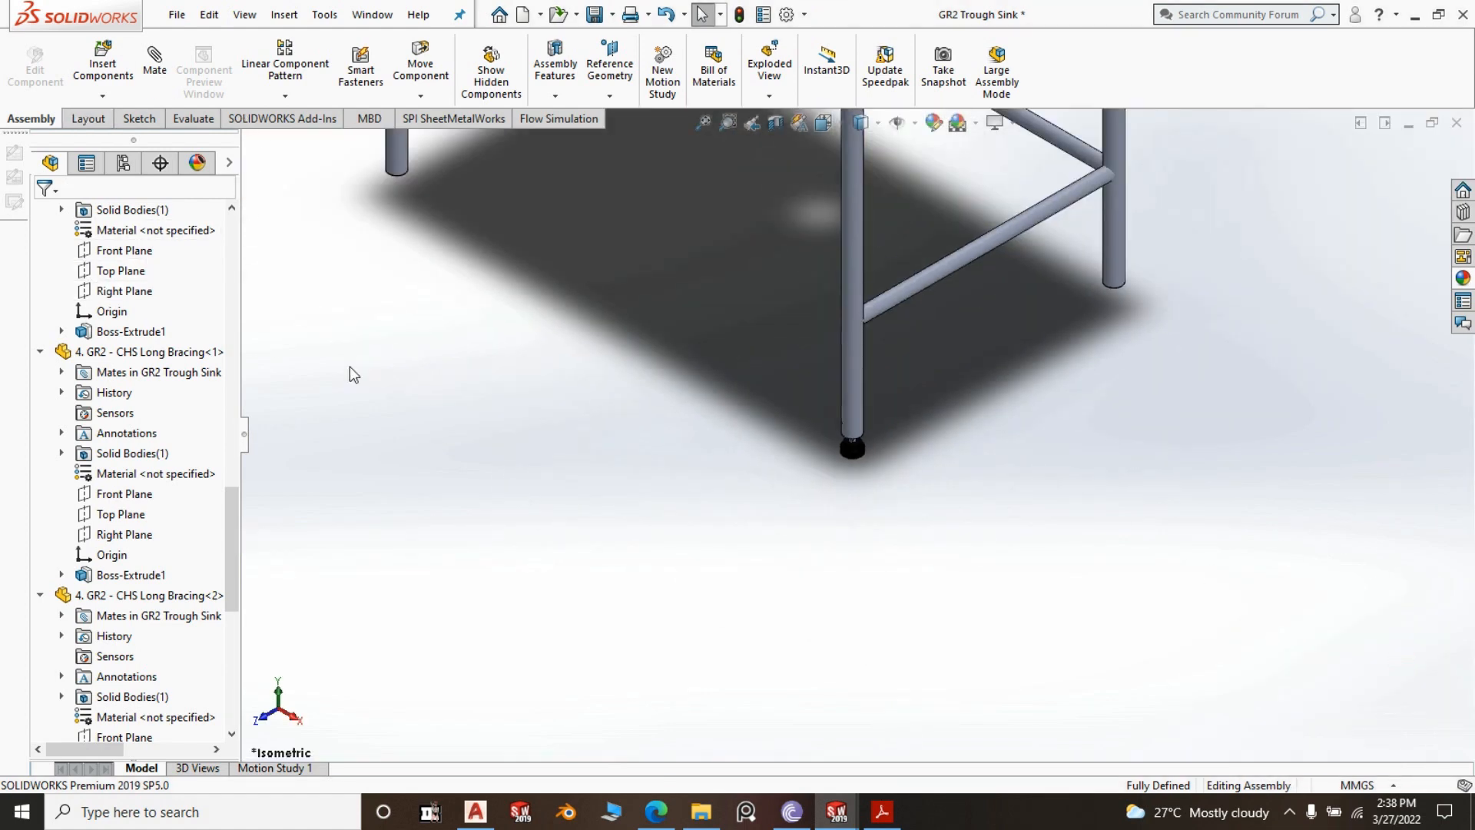
scroll(353, 388, up, 5)
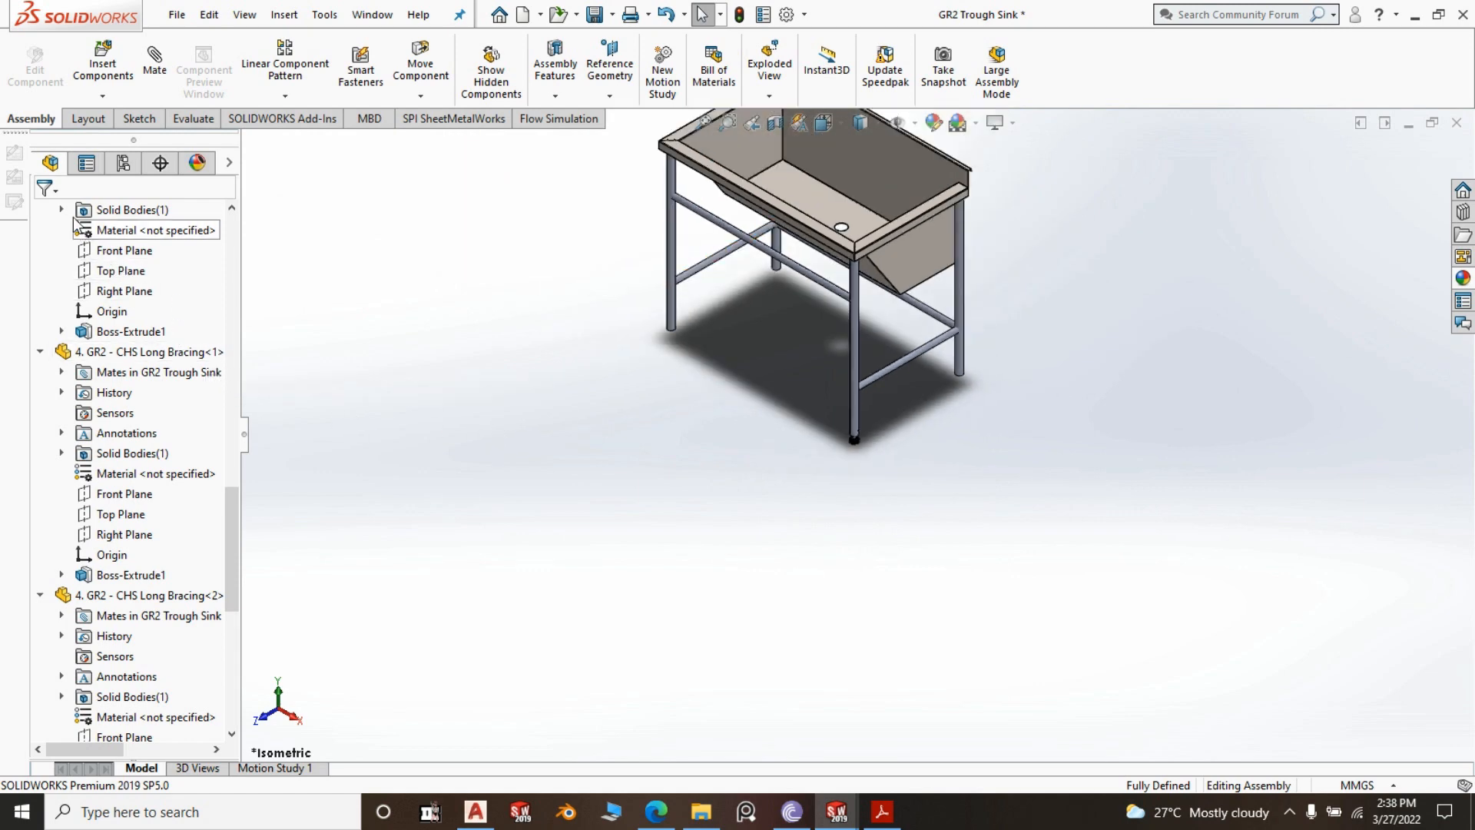
Collapse the expanded long bracing, grommet, short bracing and CHS Legs<1> entries in the feature tree
click(41, 352)
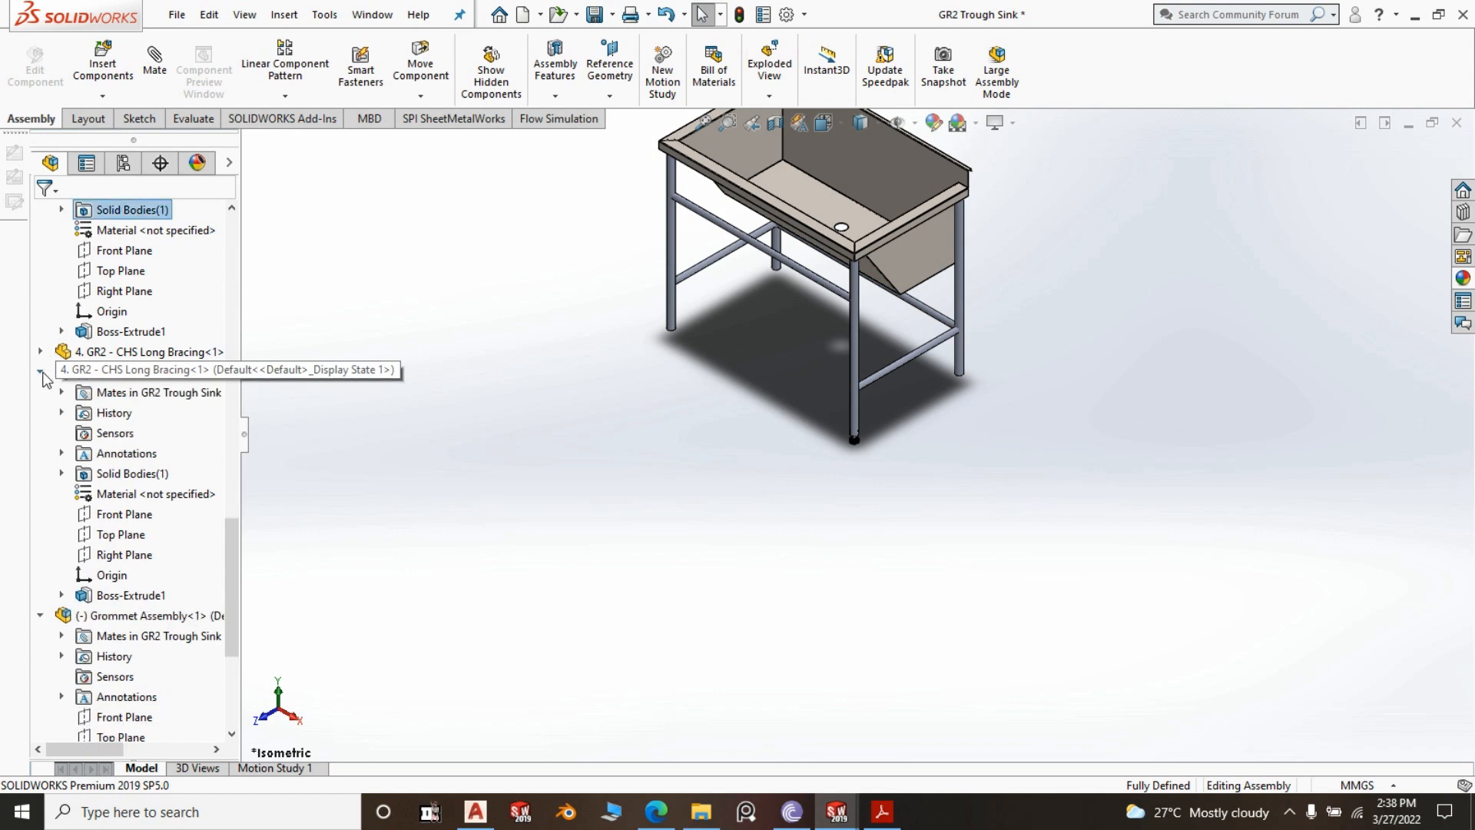
click(39, 372)
click(40, 391)
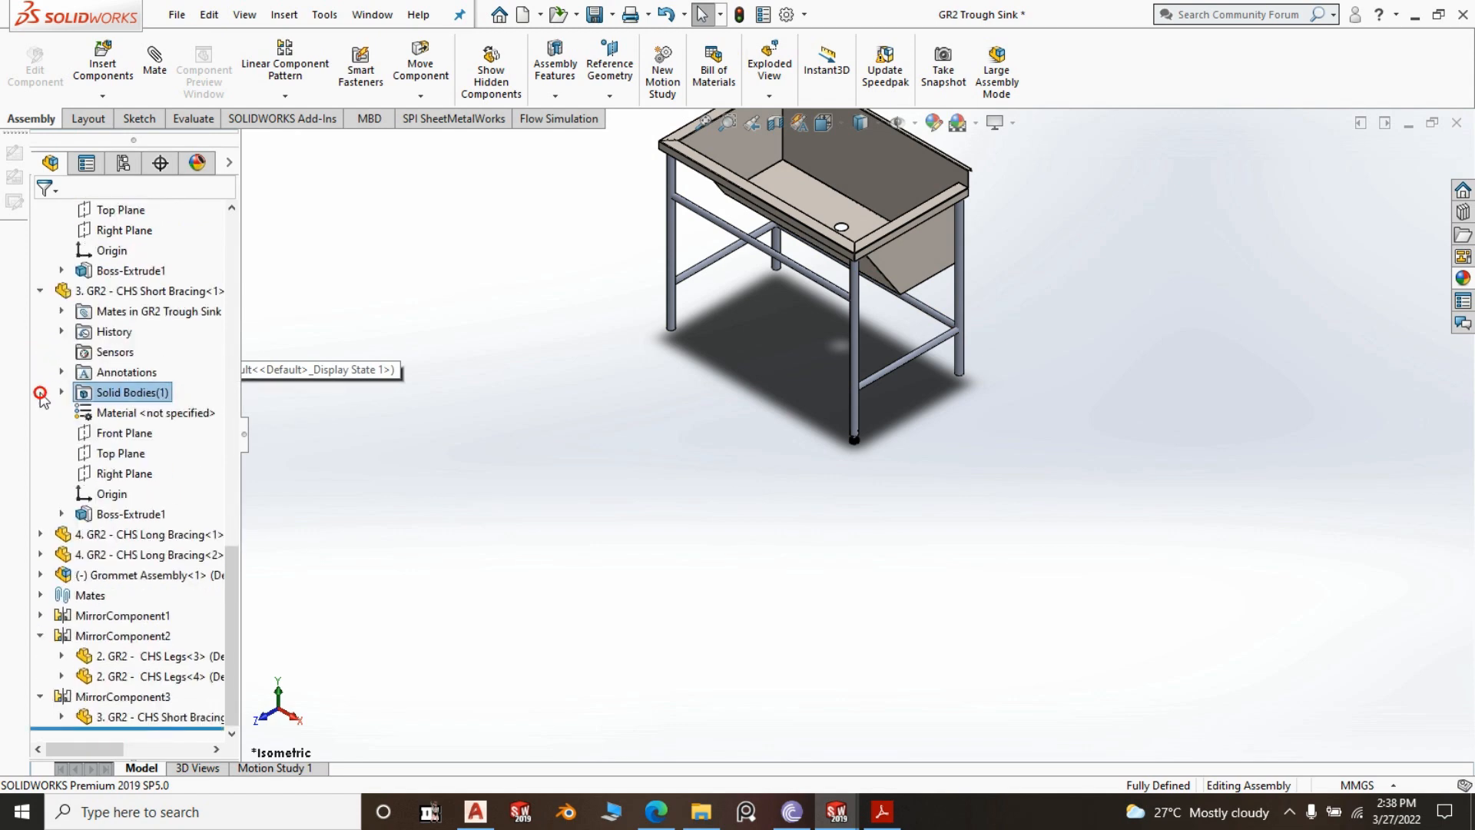
click(39, 291)
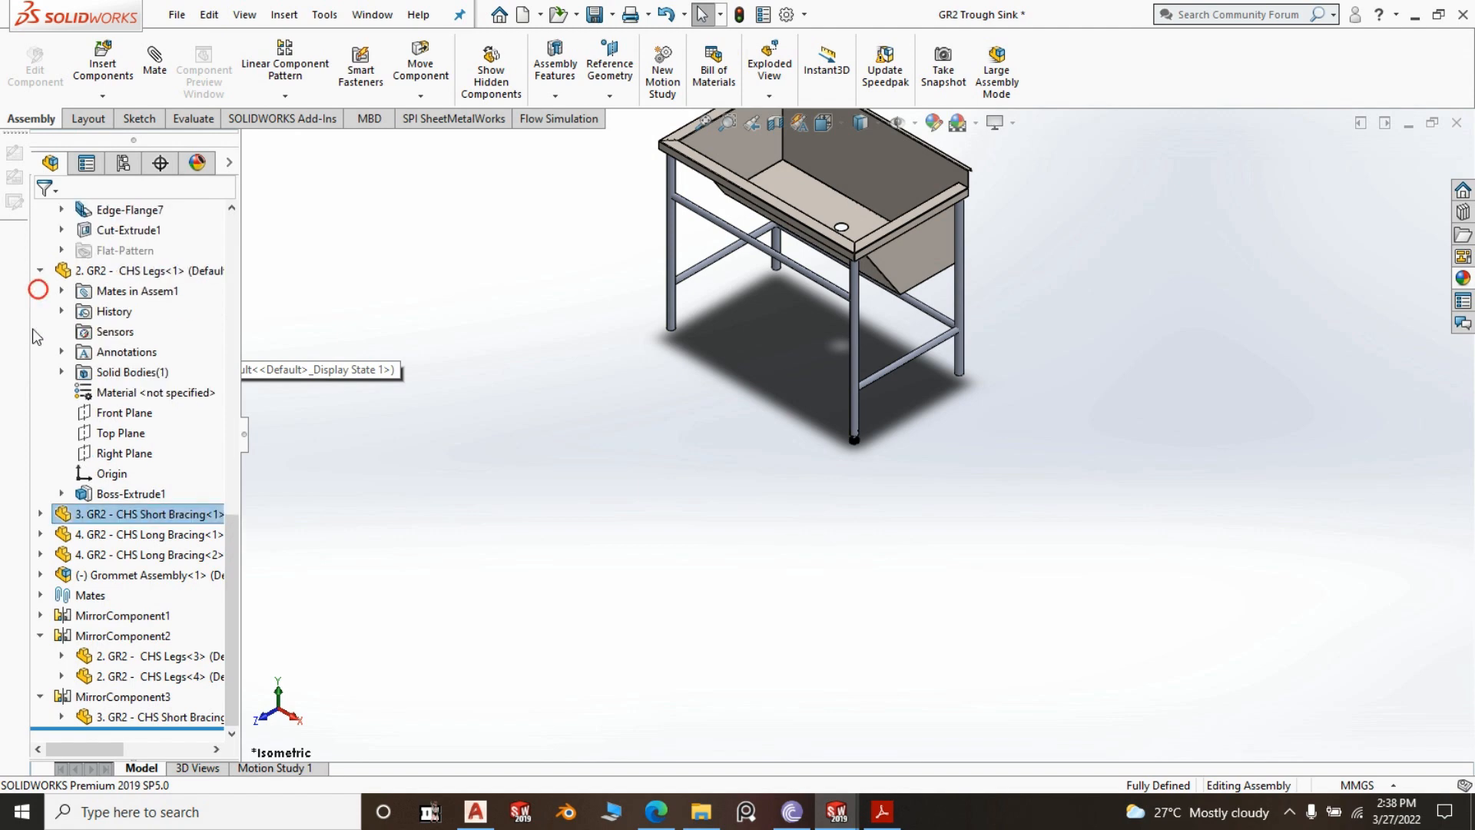
click(41, 270)
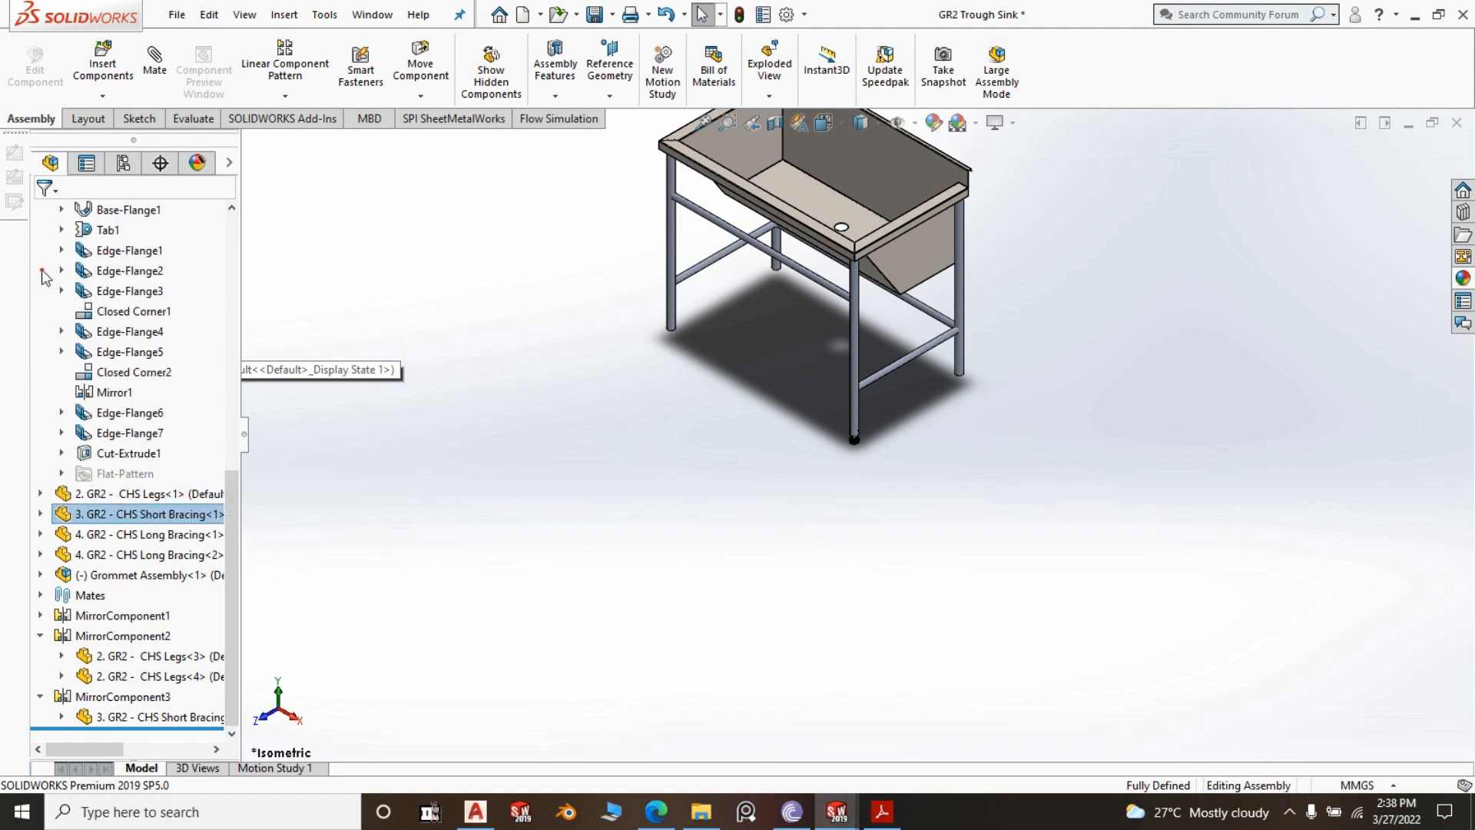
Mirror the grommet assembly about the trough body's Right Plane
scroll(44, 275, up, 4)
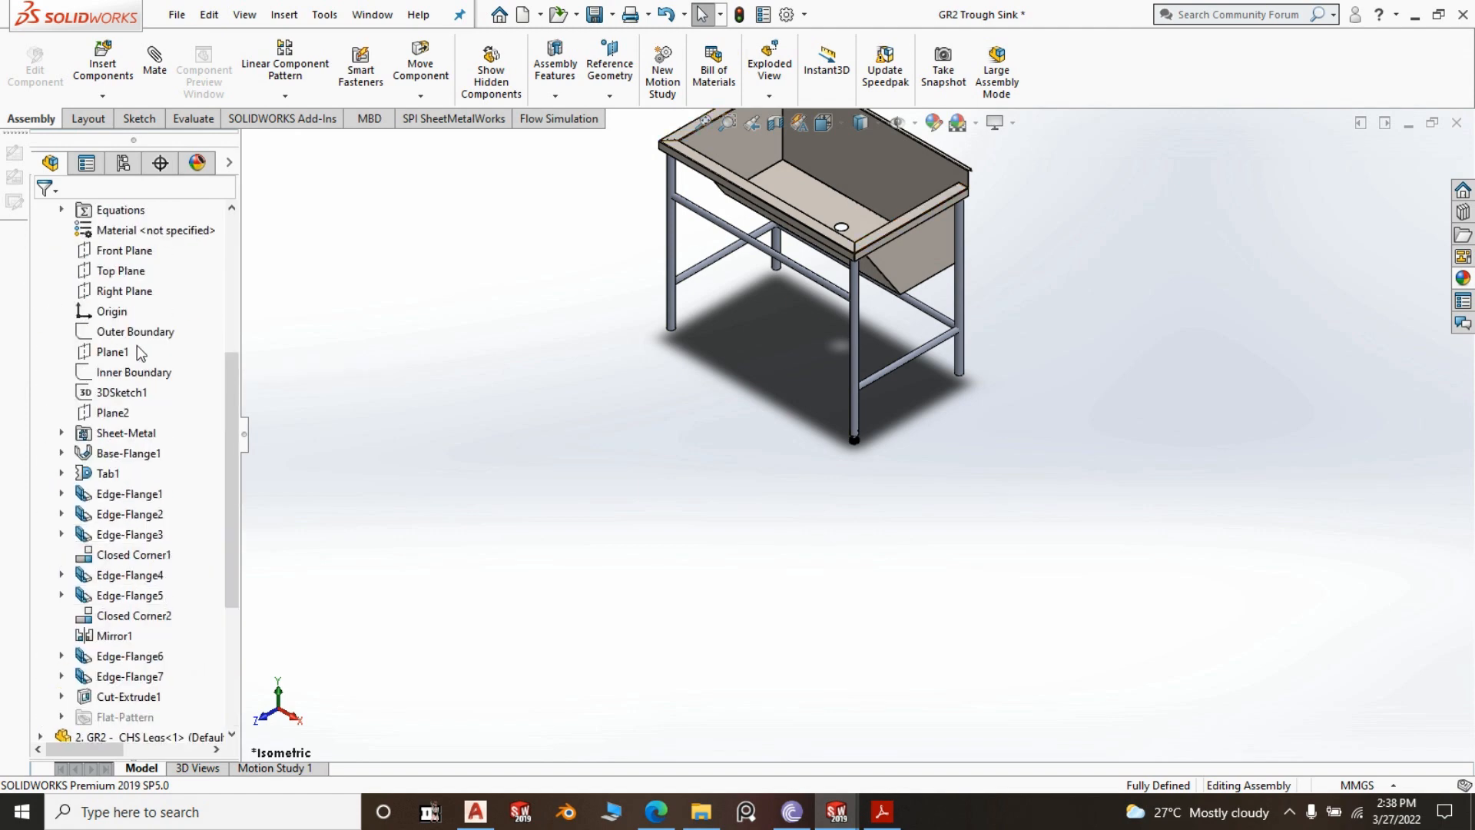
click(146, 290)
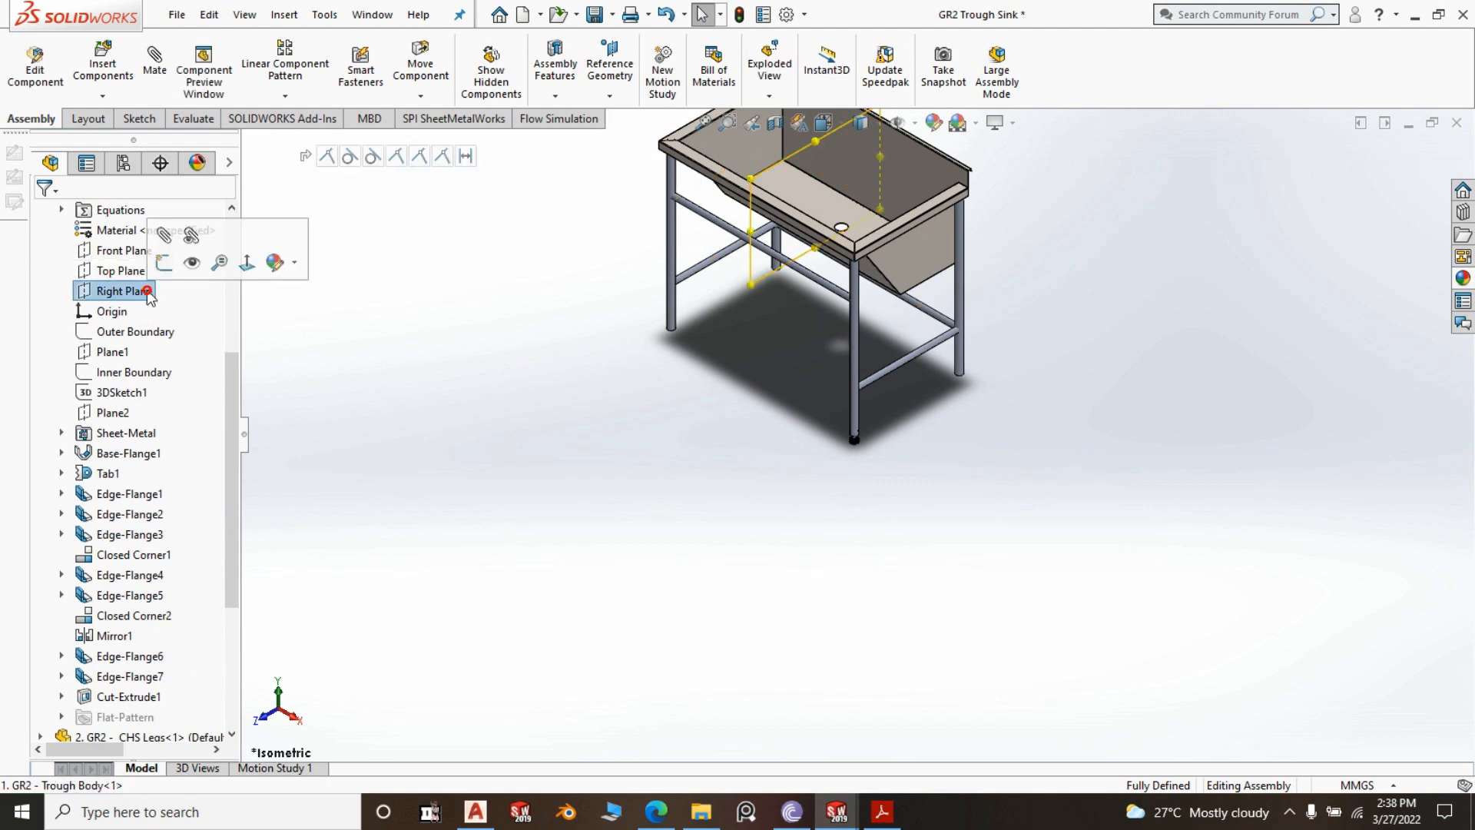
click(284, 96)
click(304, 251)
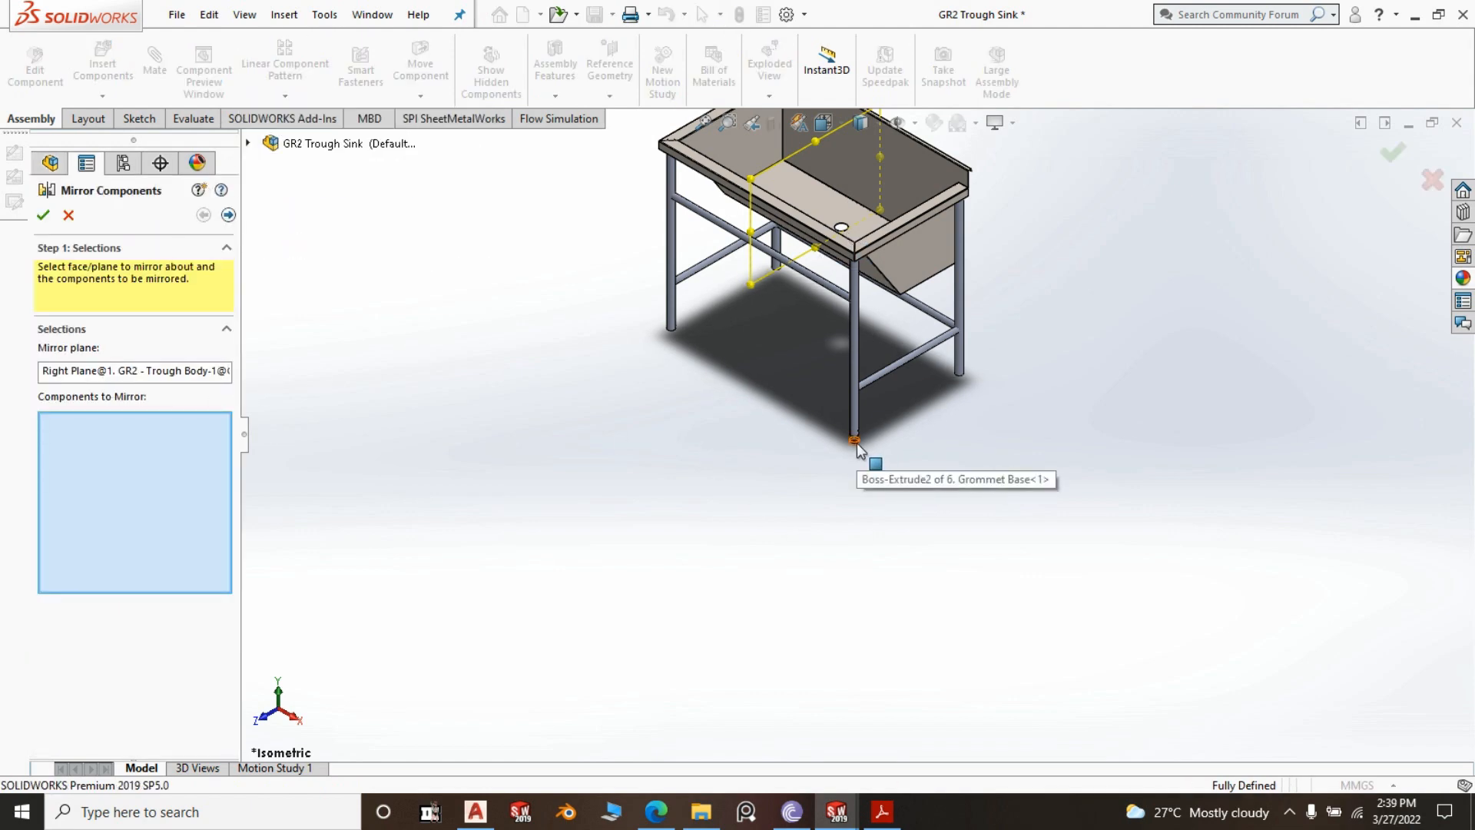
click(858, 446)
right_click(858, 451)
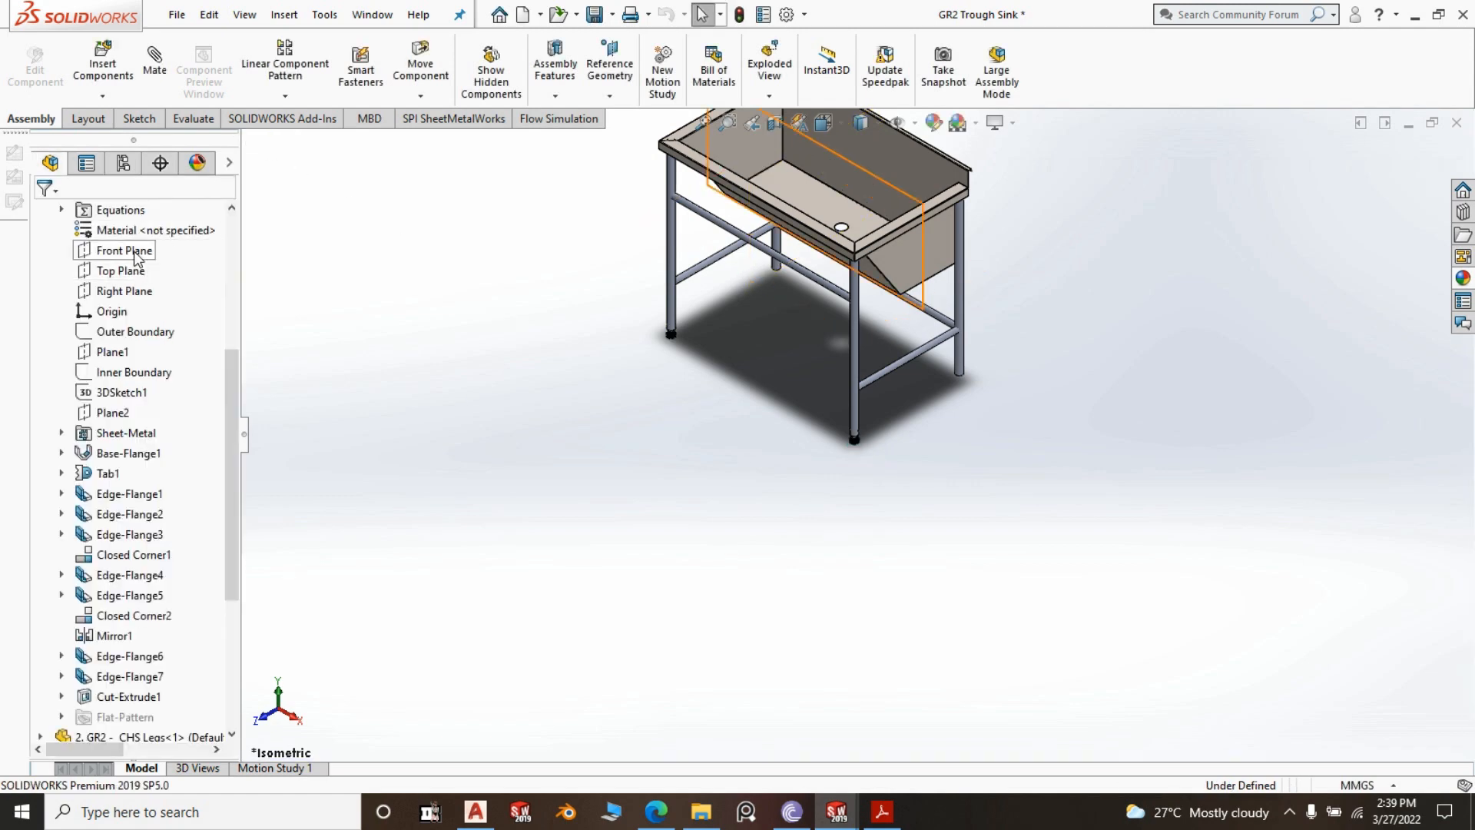
Mirror both front grommet assemblies about the trough body's Front Plane
click(135, 252)
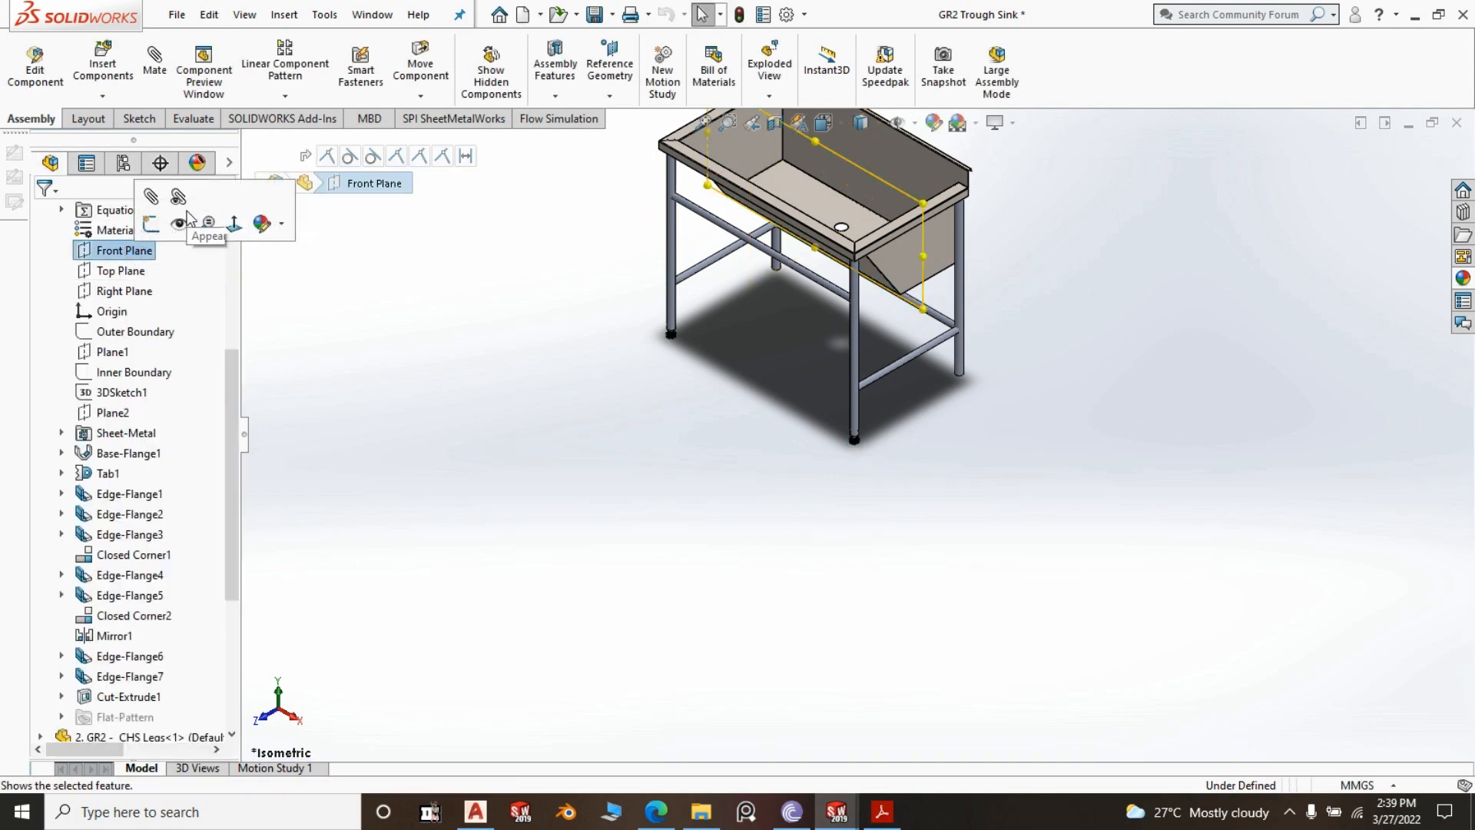
click(295, 101)
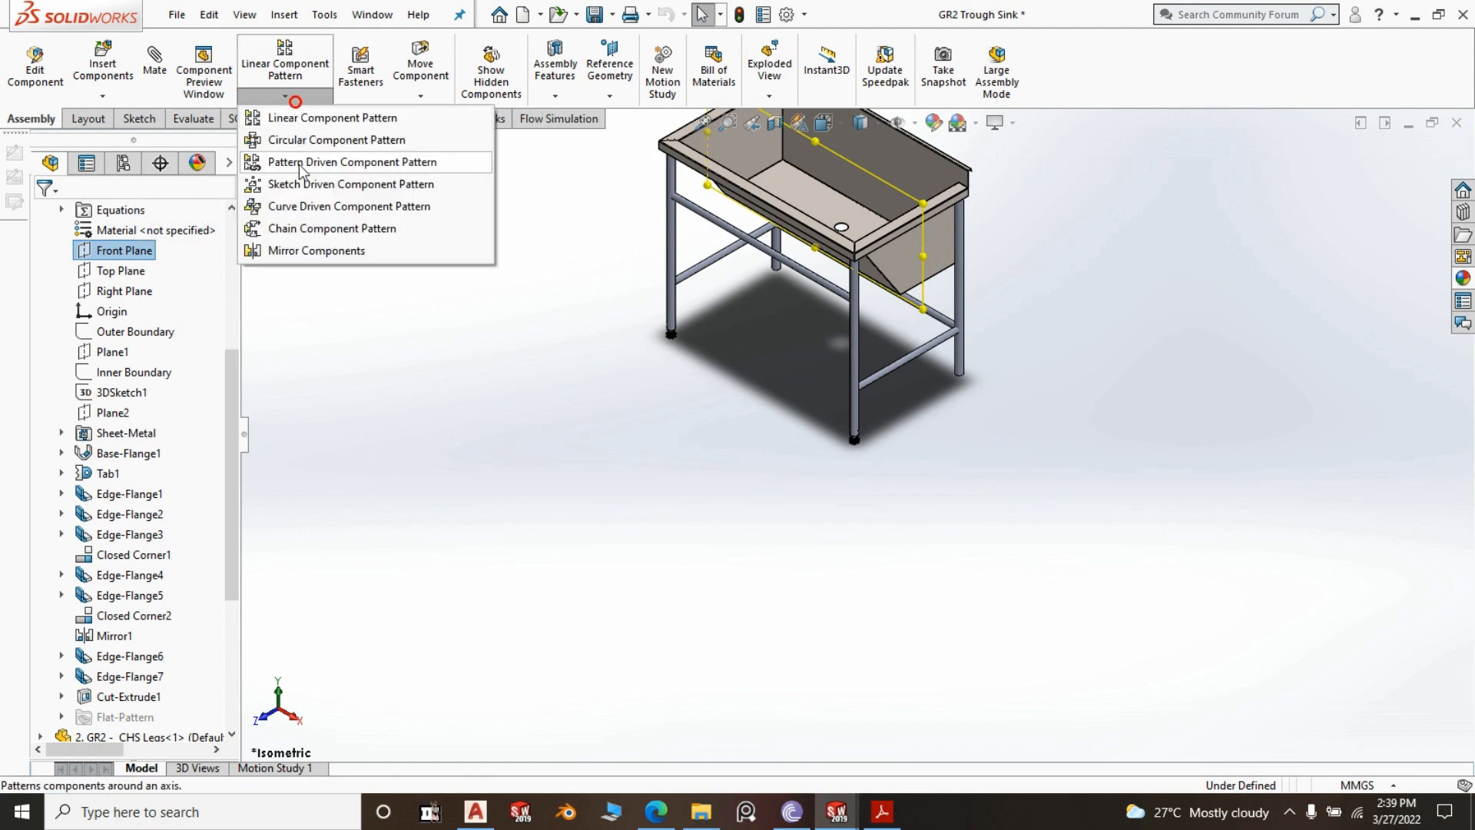
click(289, 253)
scroll(694, 357, down, 5)
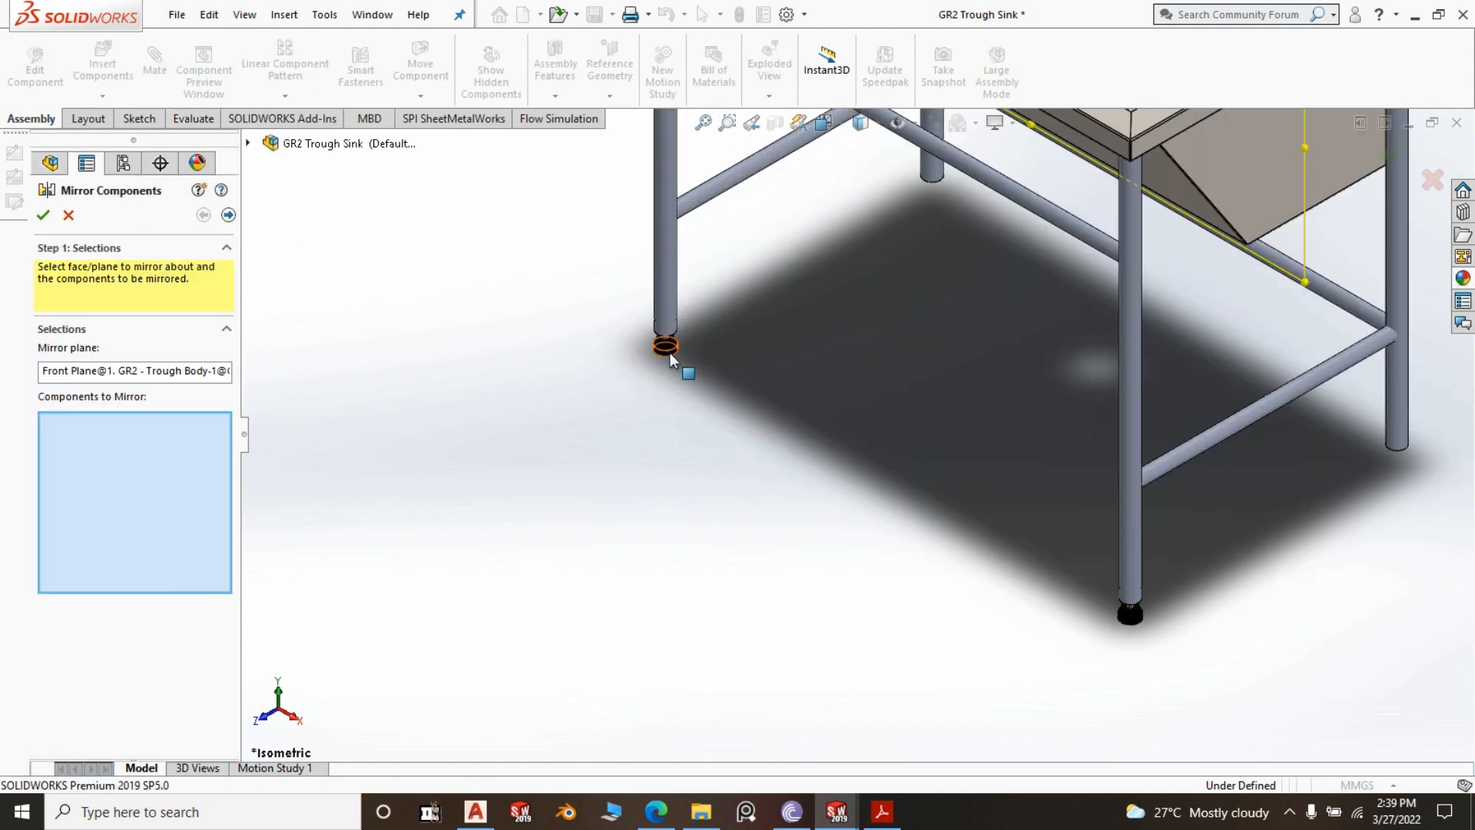
click(668, 347)
click(1133, 616)
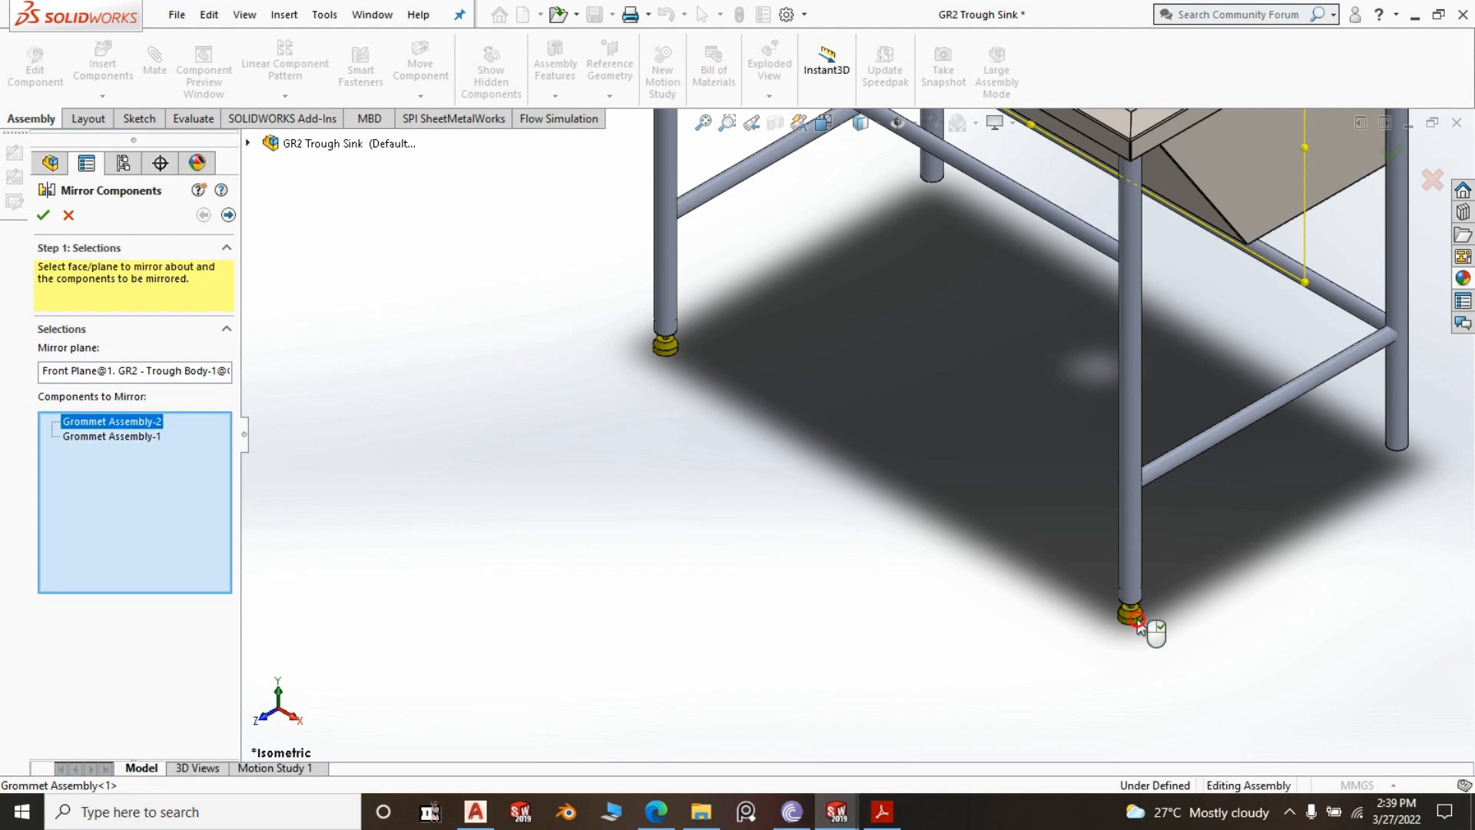
right_click(1137, 619)
Save the assembly and bring the complete trough sink into view
scroll(665, 436, up, 5)
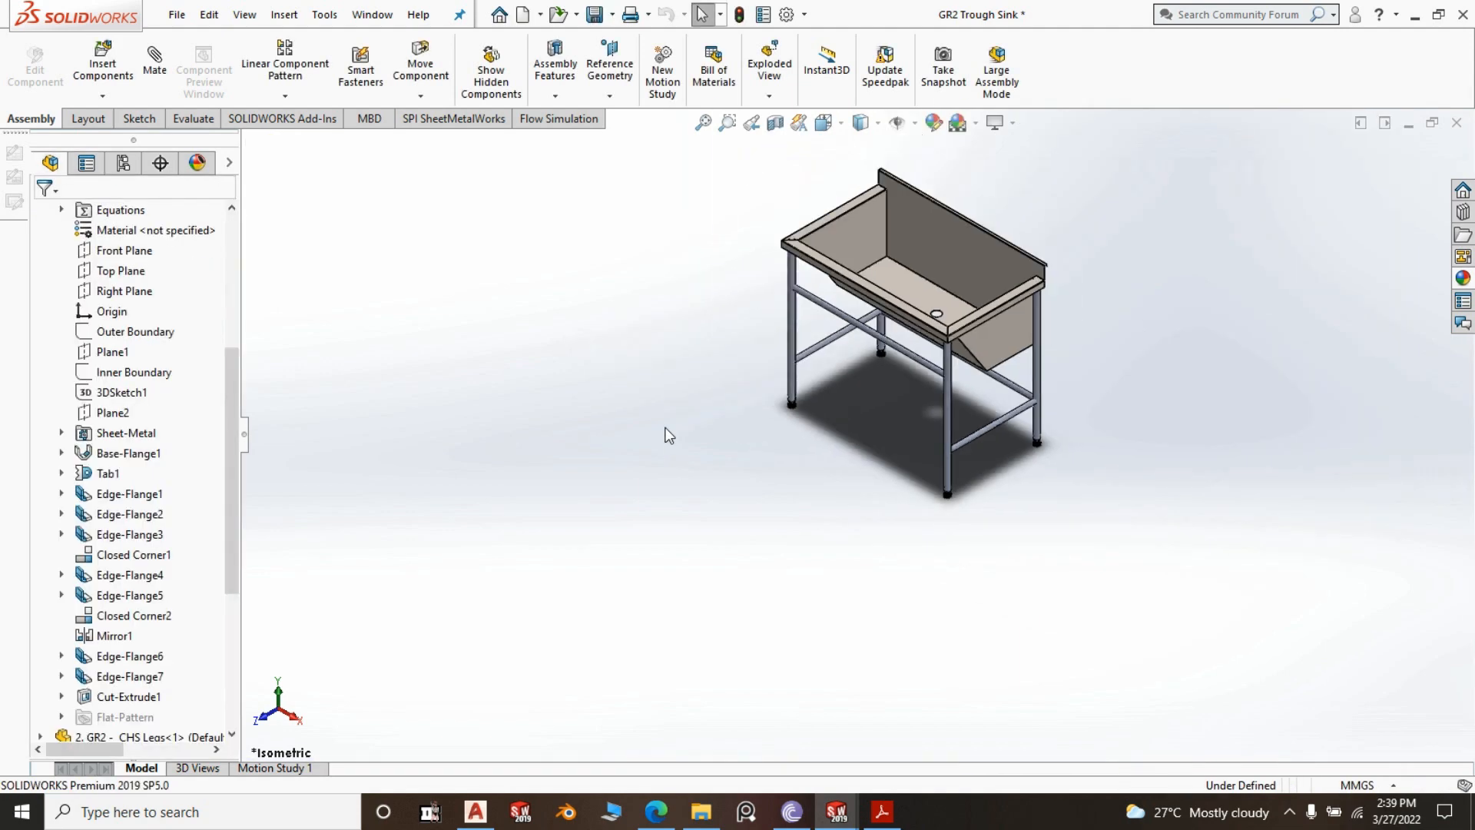
scroll(665, 435, up, 2)
click(592, 14)
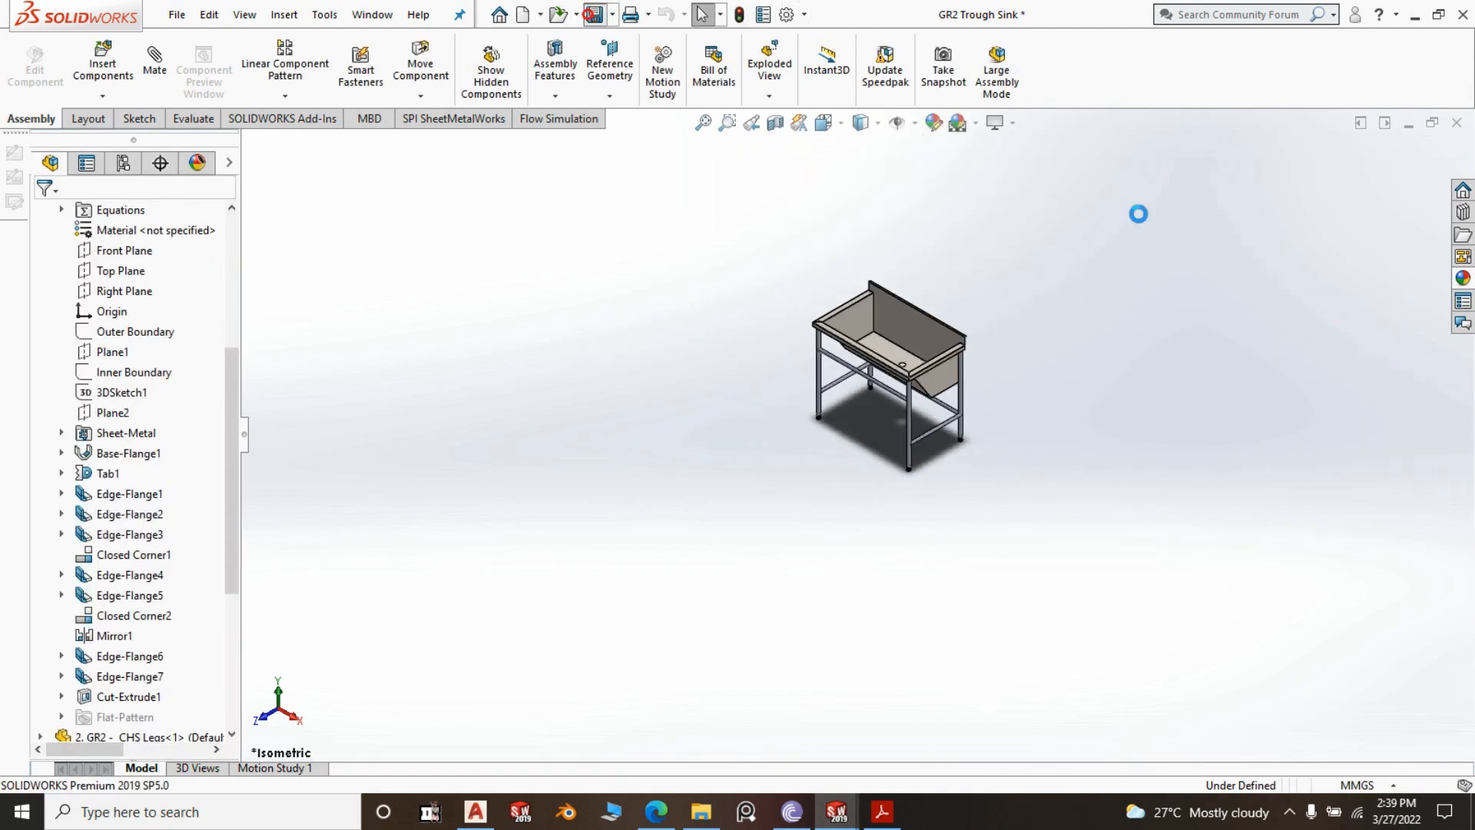
scroll(892, 339, down, 5)
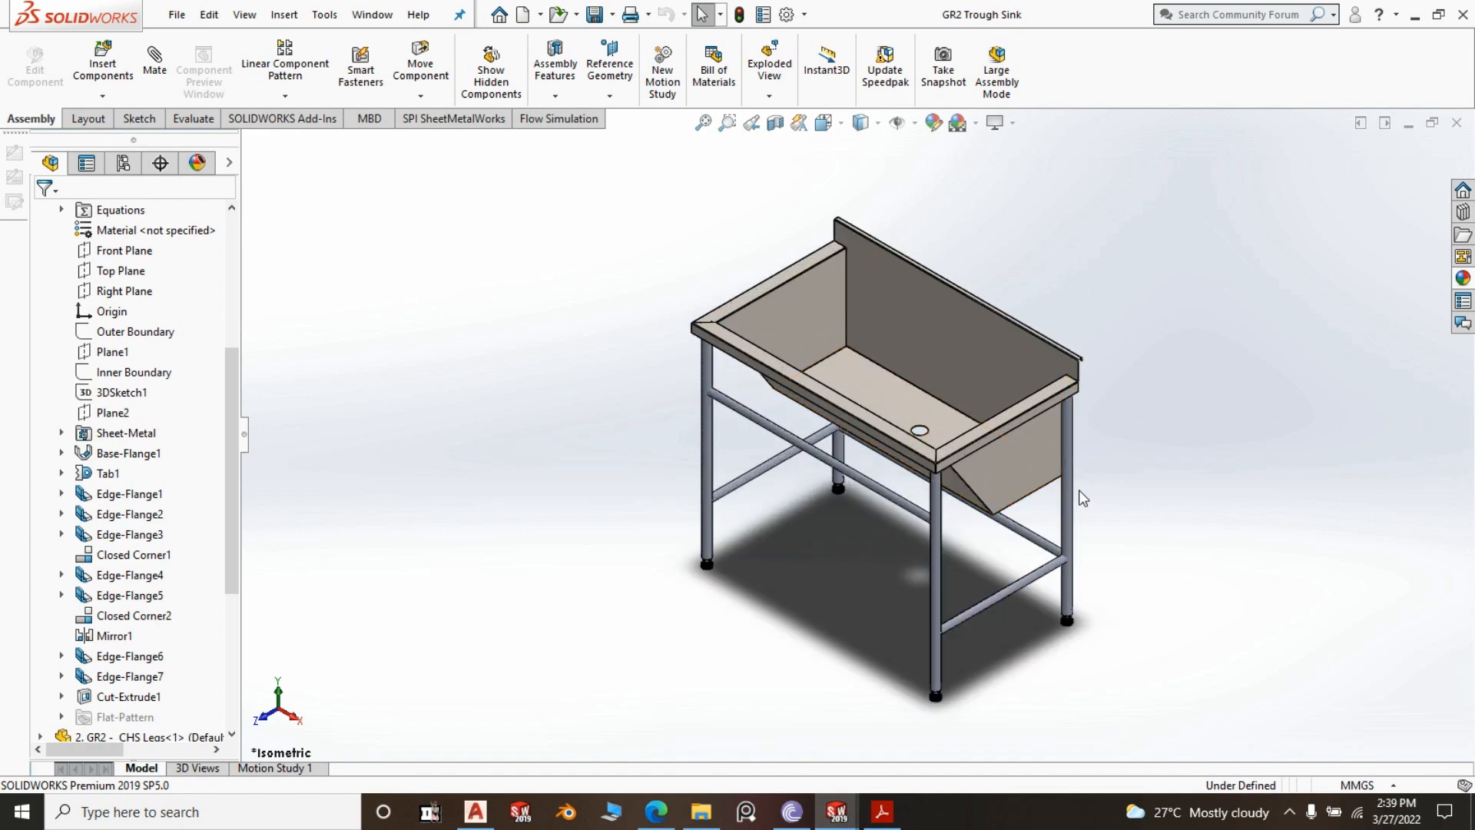
scroll(1087, 549, down, 4)
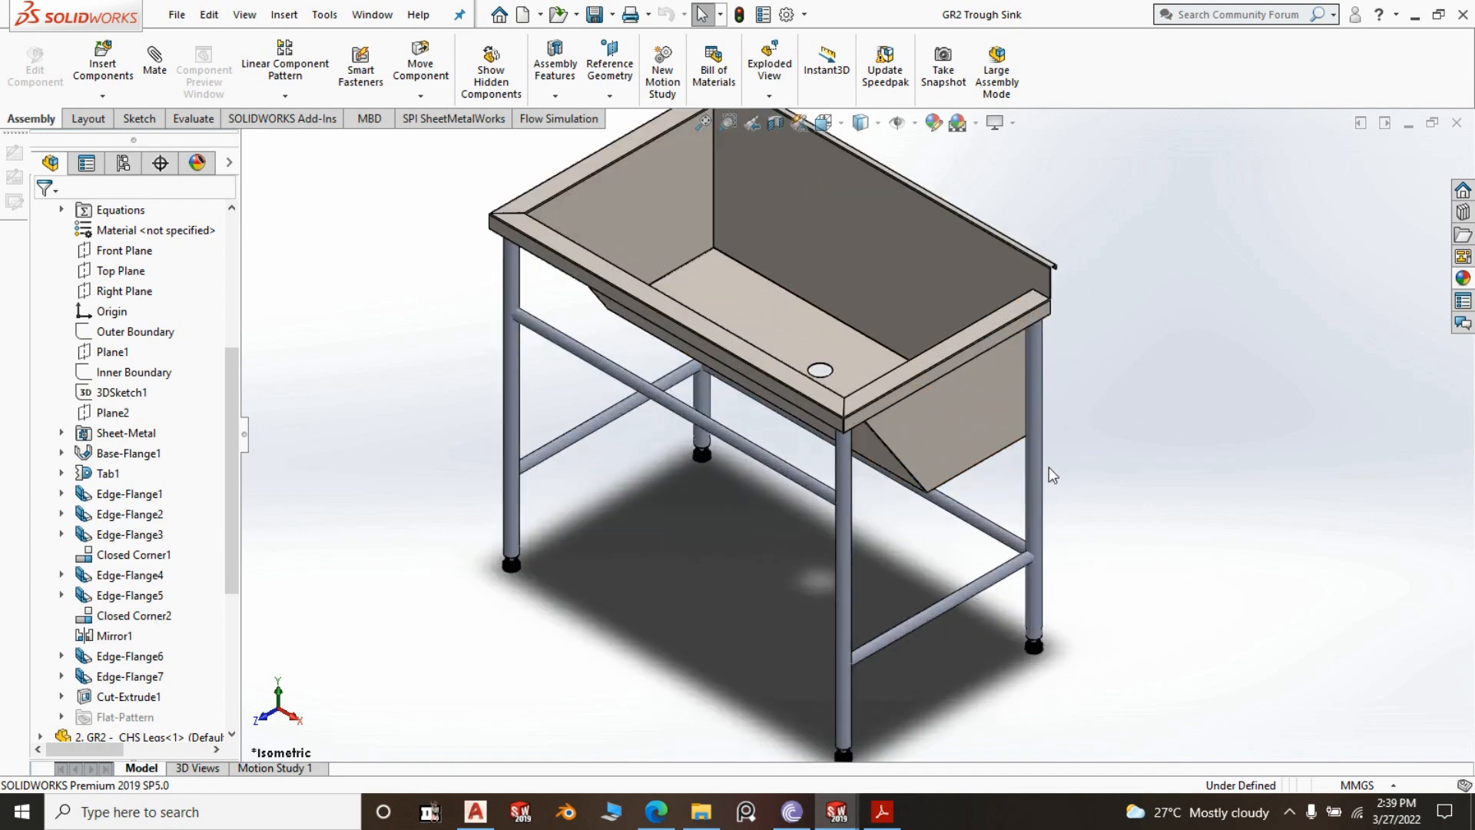
scroll(1045, 470, up, 2)
scroll(887, 358, down, 1)
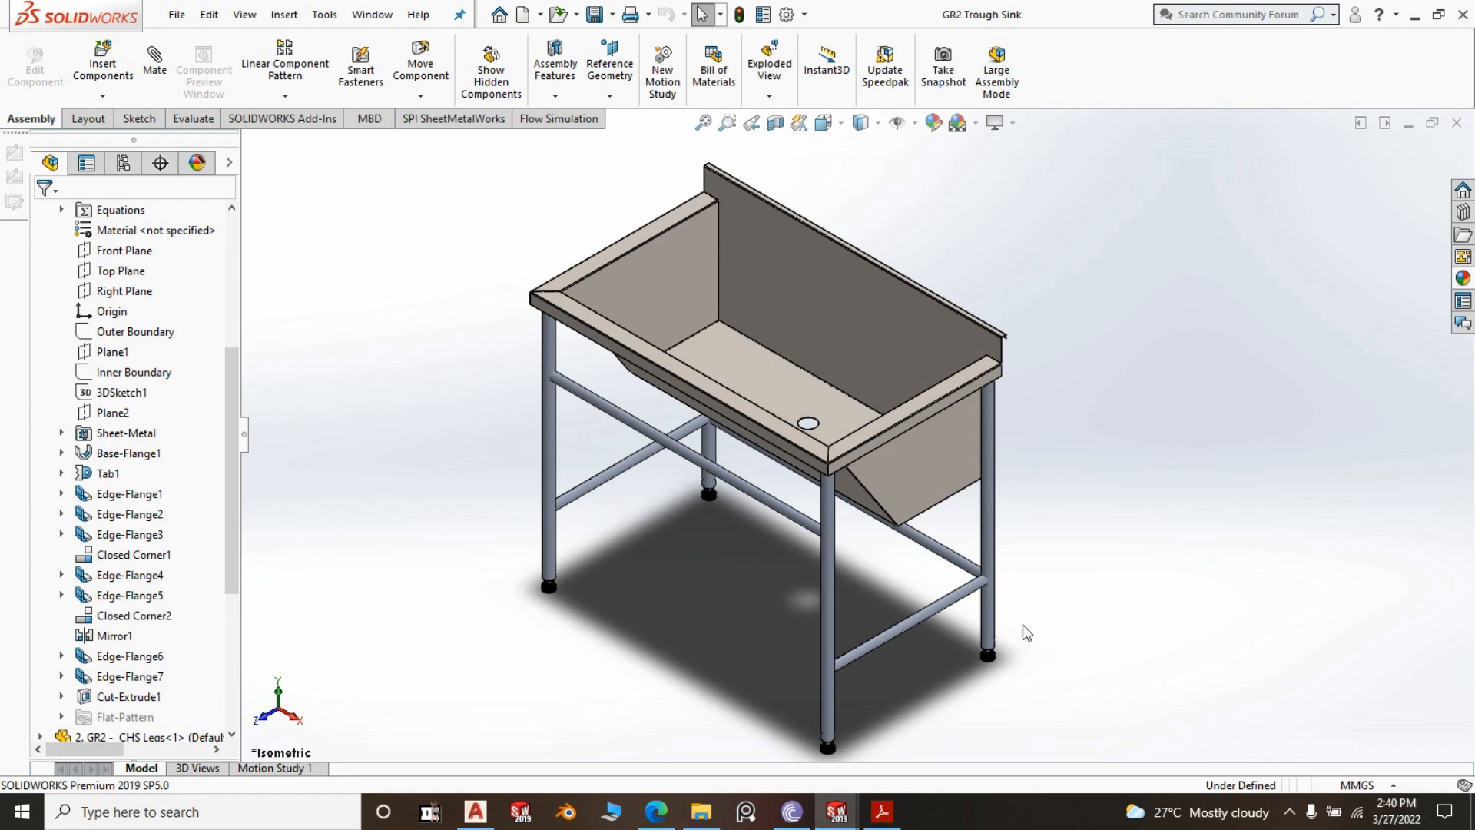
click(1291, 814)
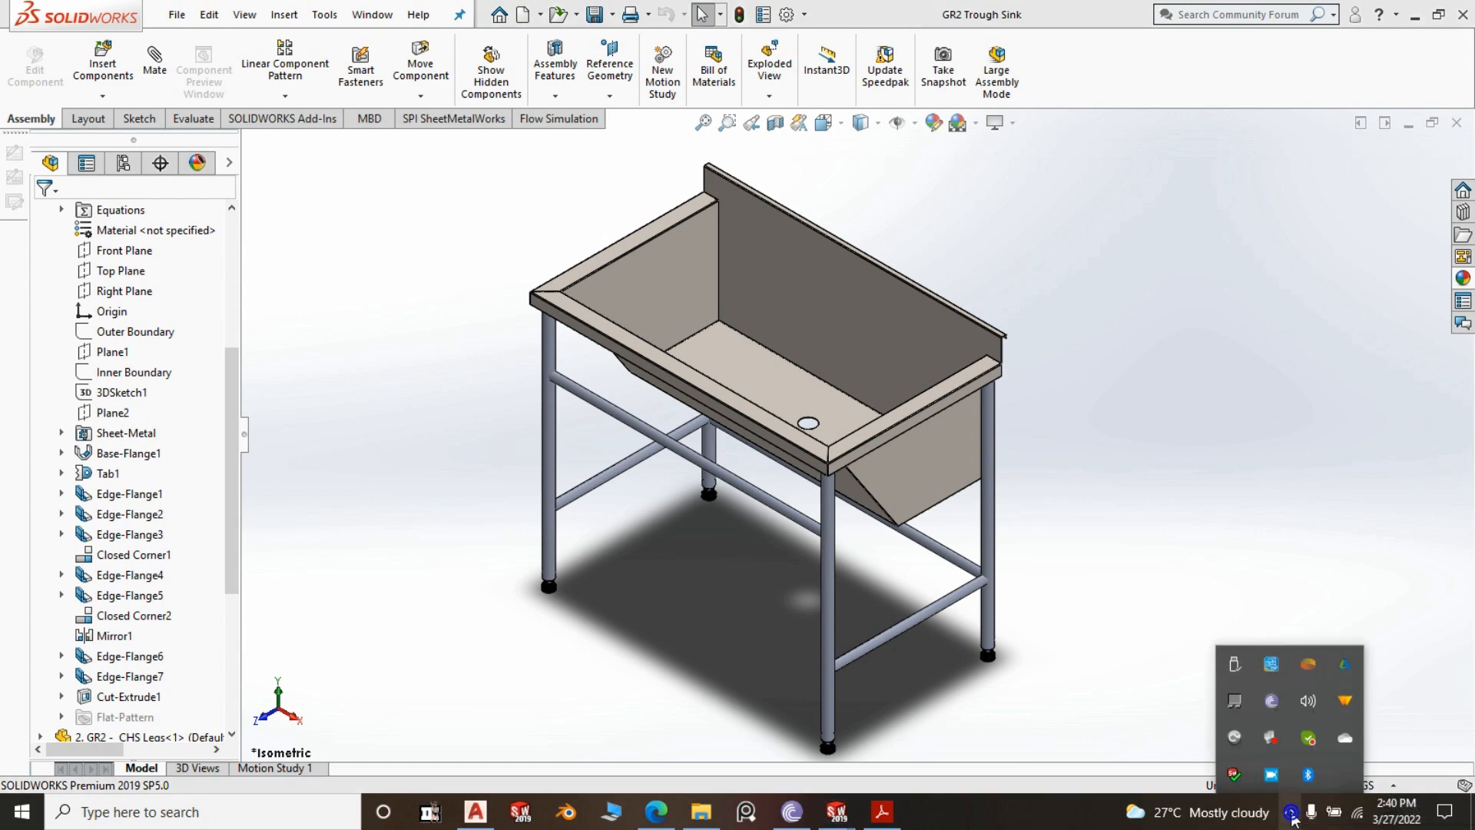
right_click(1273, 775)
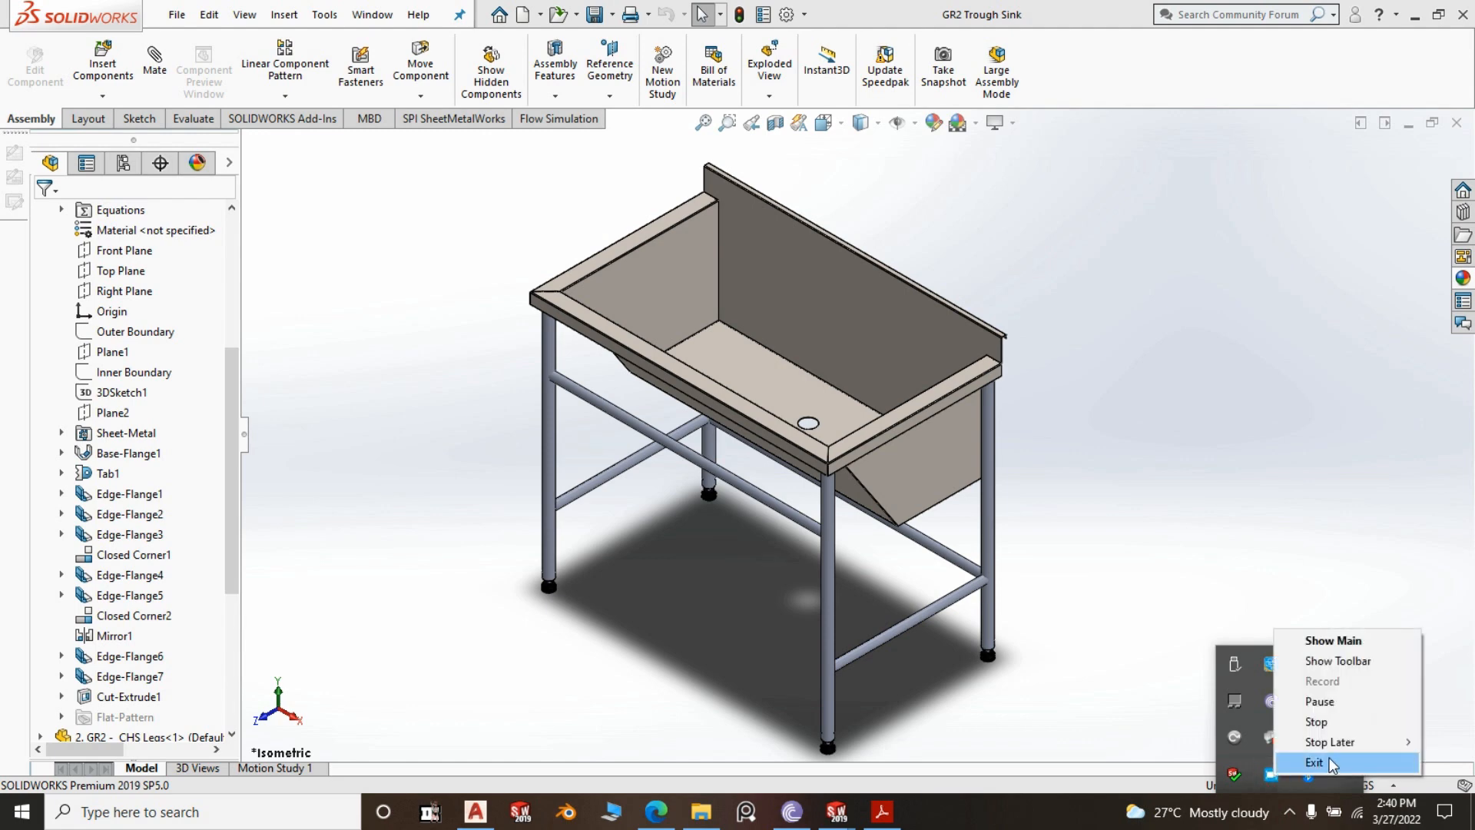